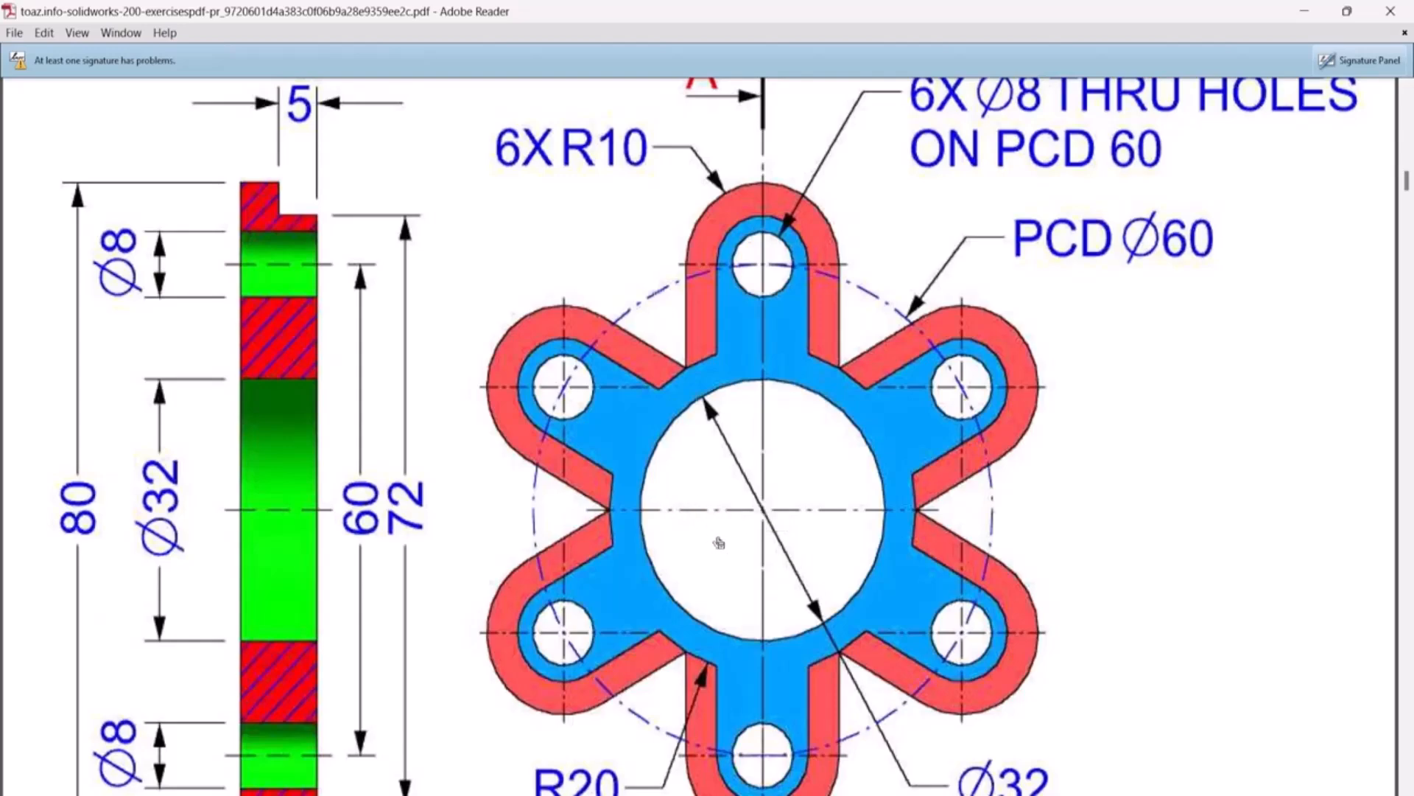
# Switch from the PDF exercise drawing to SOLIDWORKS and start a new sketch on the Top Plane
pyautogui.scroll(-3, 796, 658)
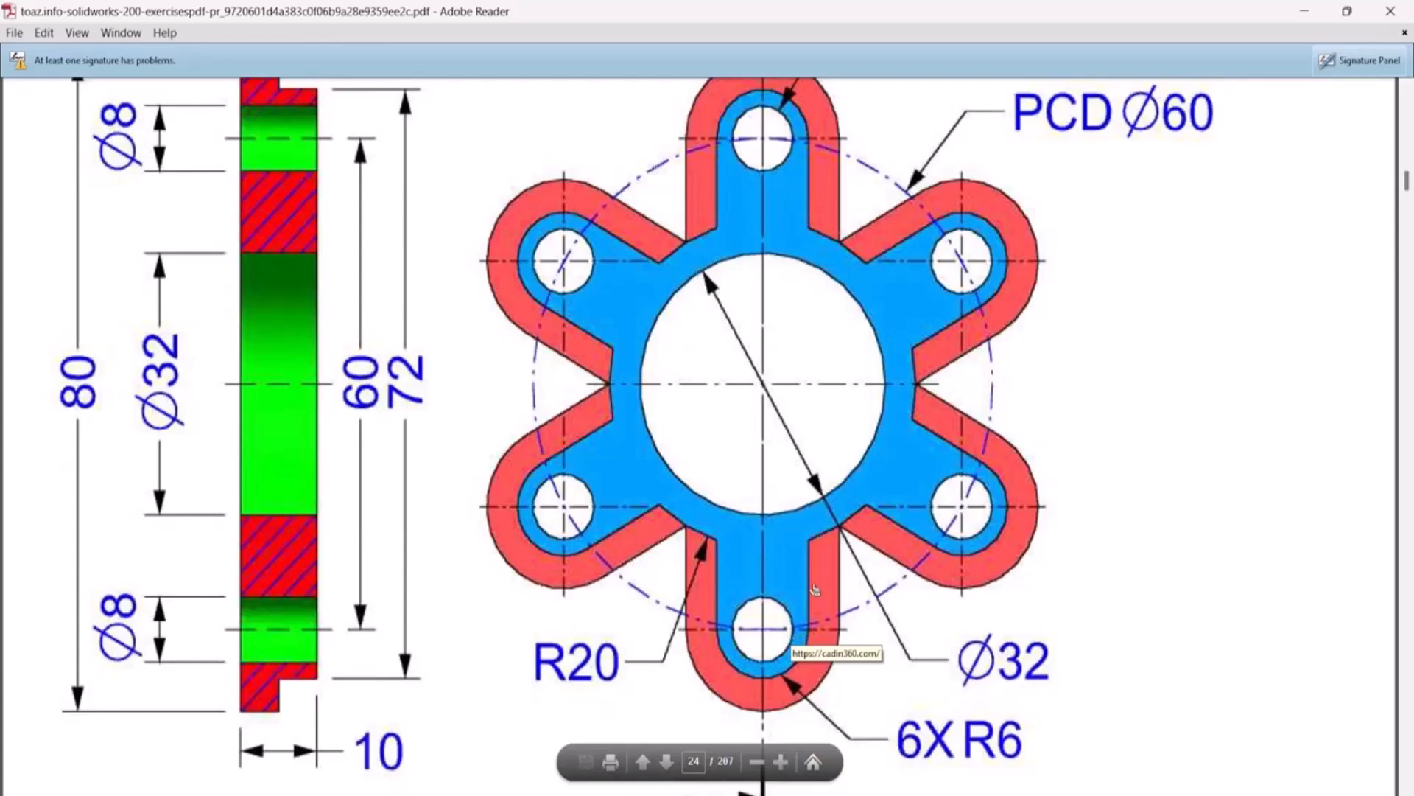
pyautogui.scroll(3, 814, 589)
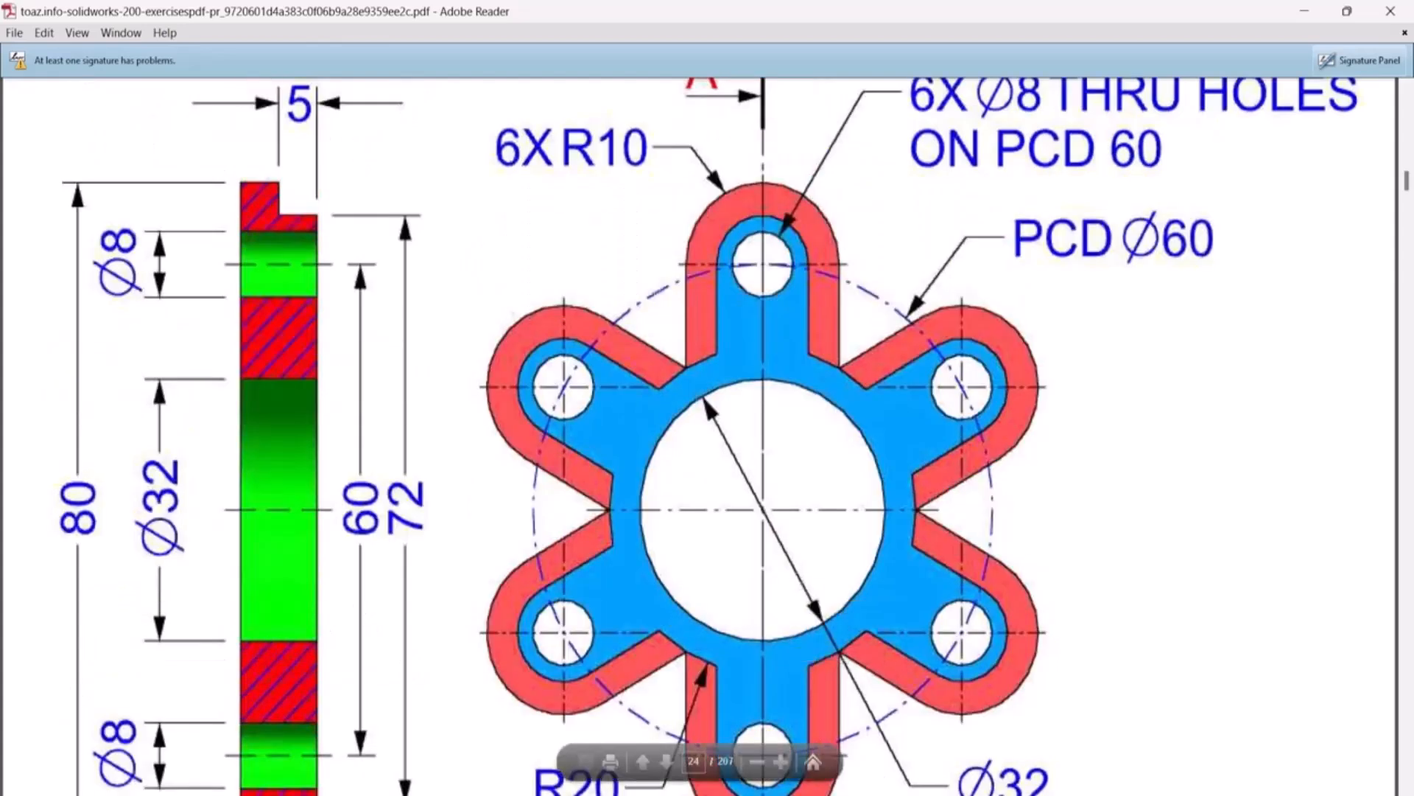
pyautogui.hotkey('alt', 'Tab')
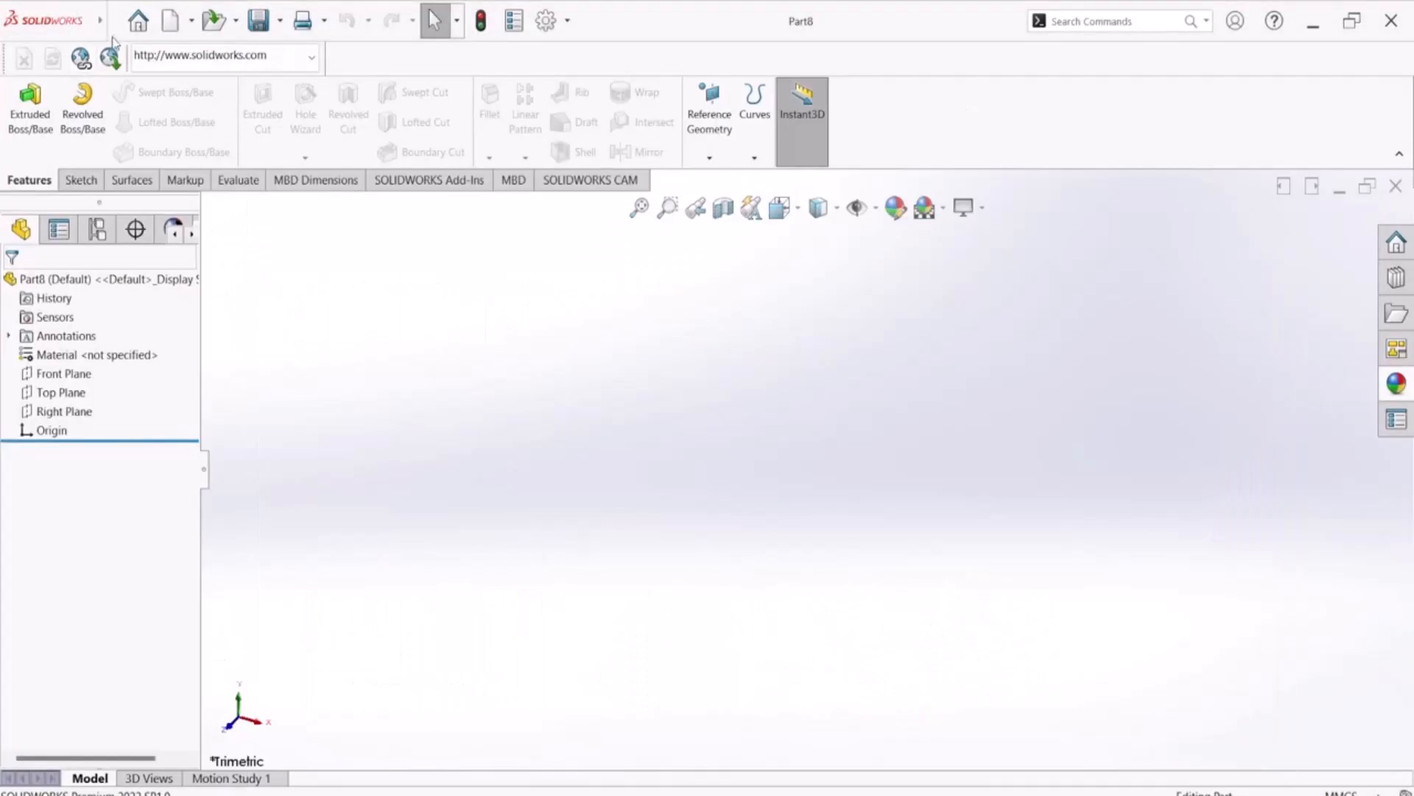
pyautogui.click(137, 23)
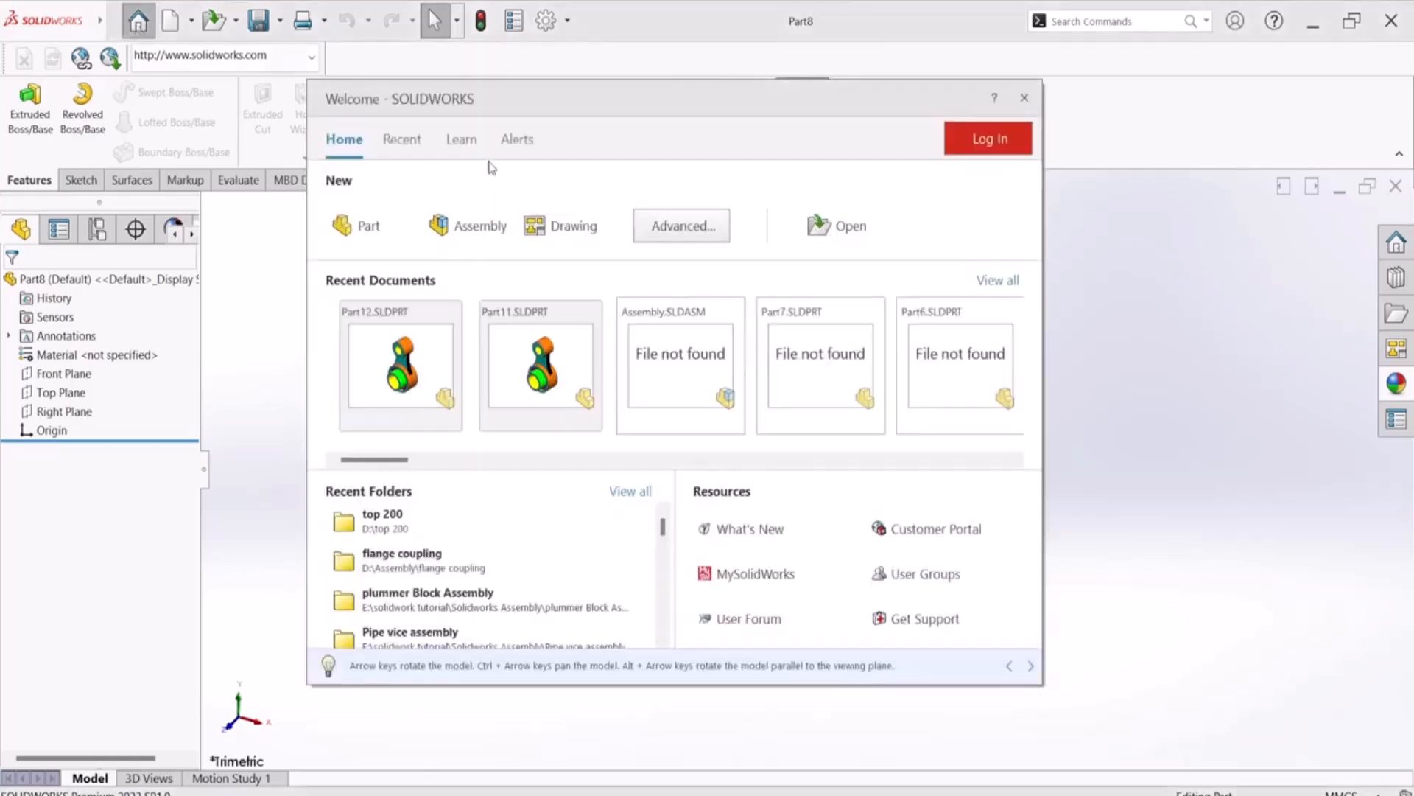
pyautogui.click(1023, 99)
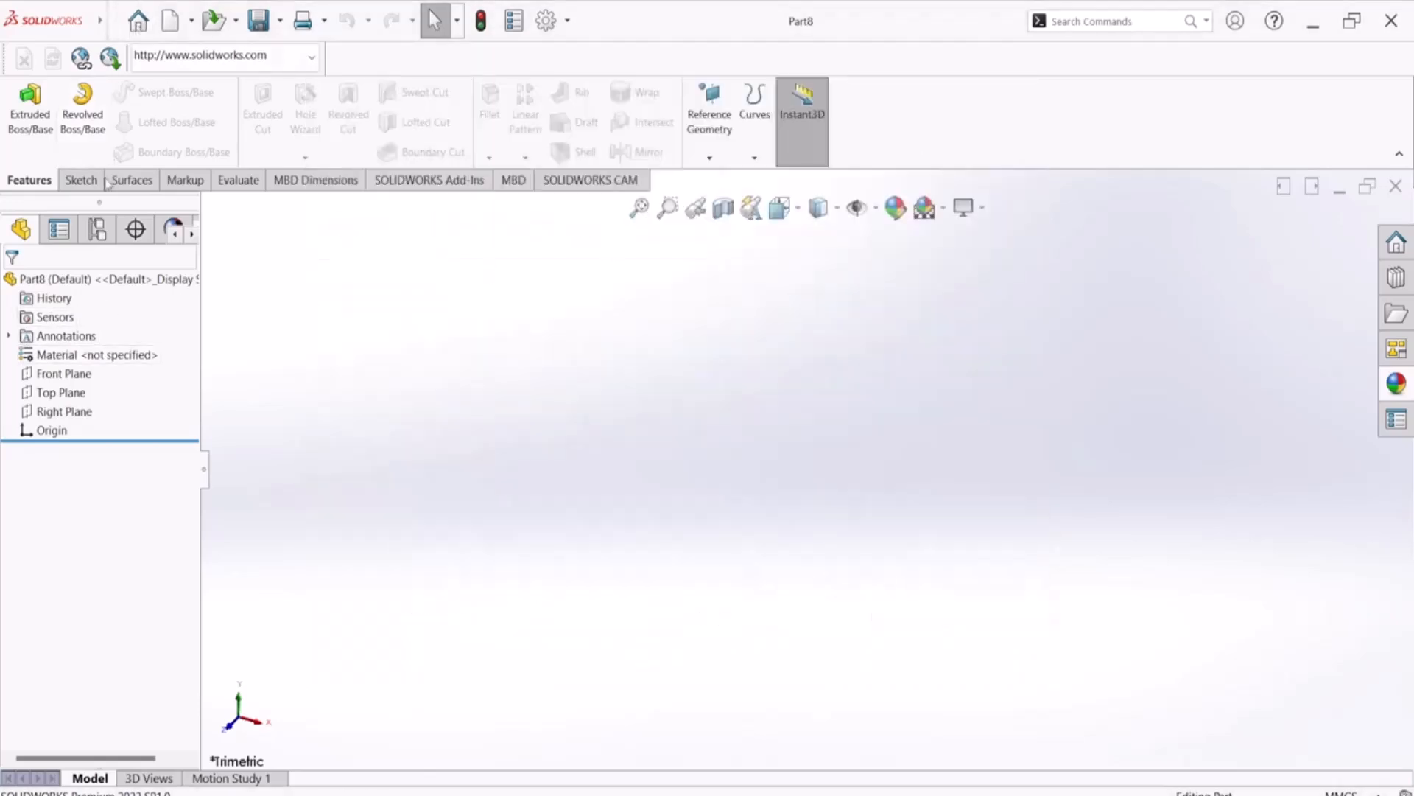
pyautogui.click(80, 180)
pyautogui.click(22, 125)
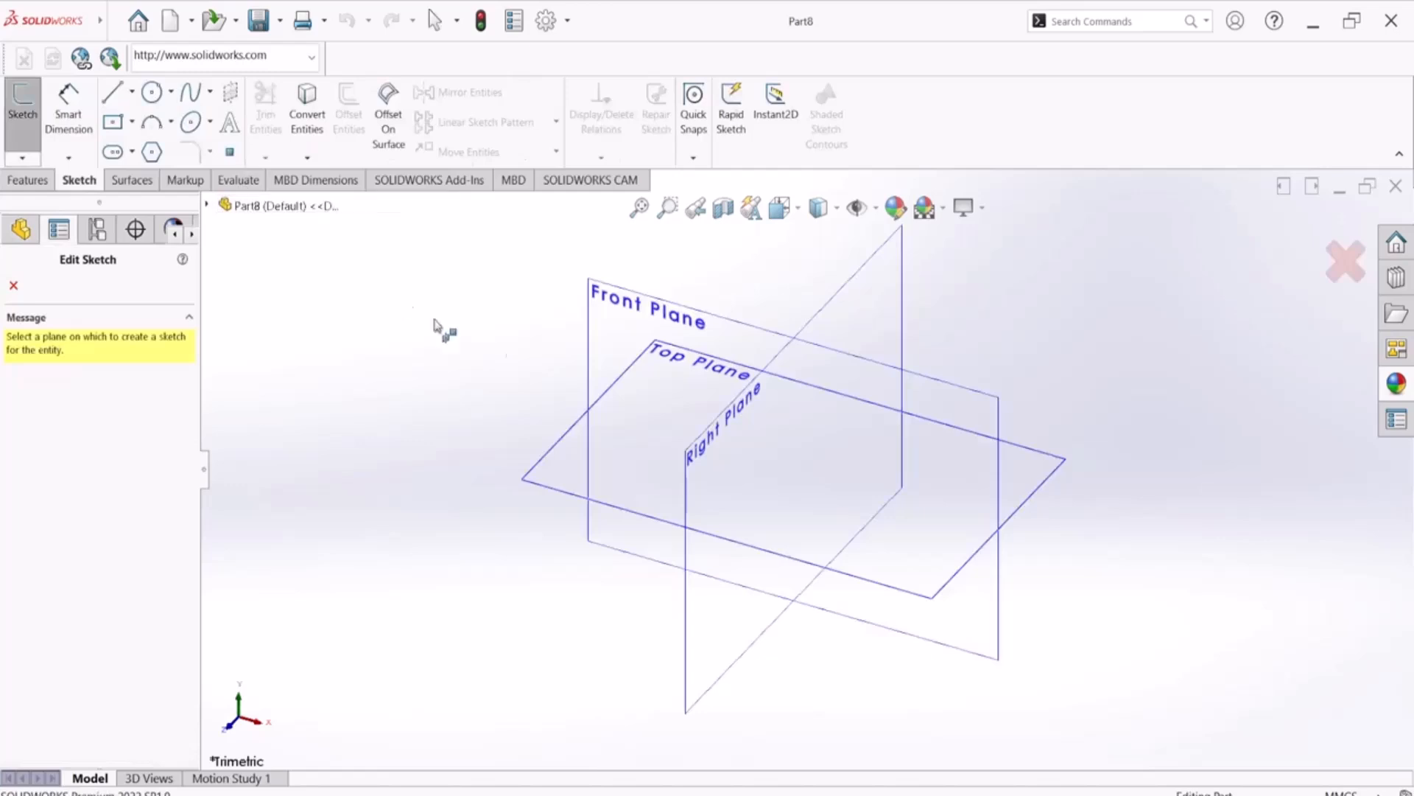
pyautogui.click(1031, 488)
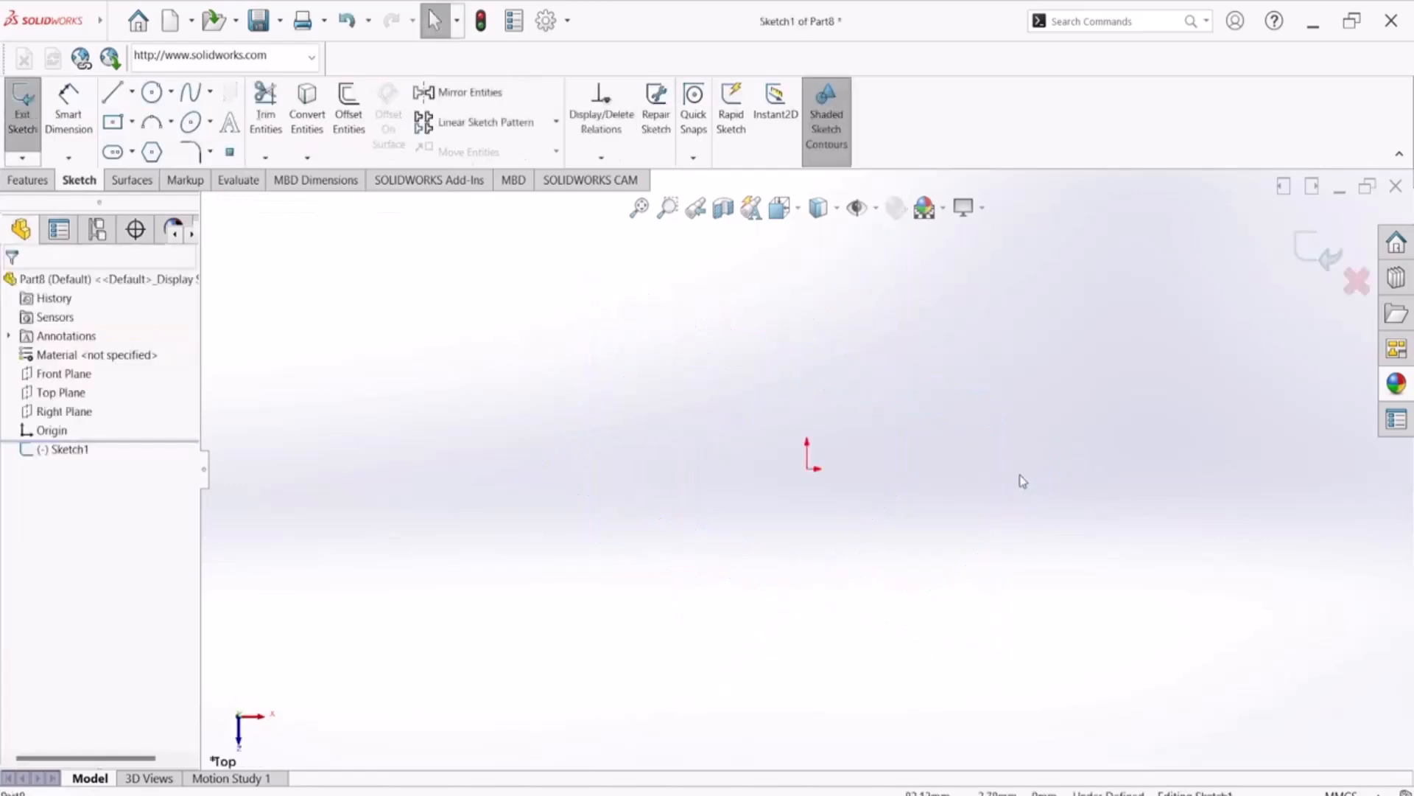
# Sketch a circle with a radius of about 55 mm centred on the origin
pyautogui.click(151, 91)
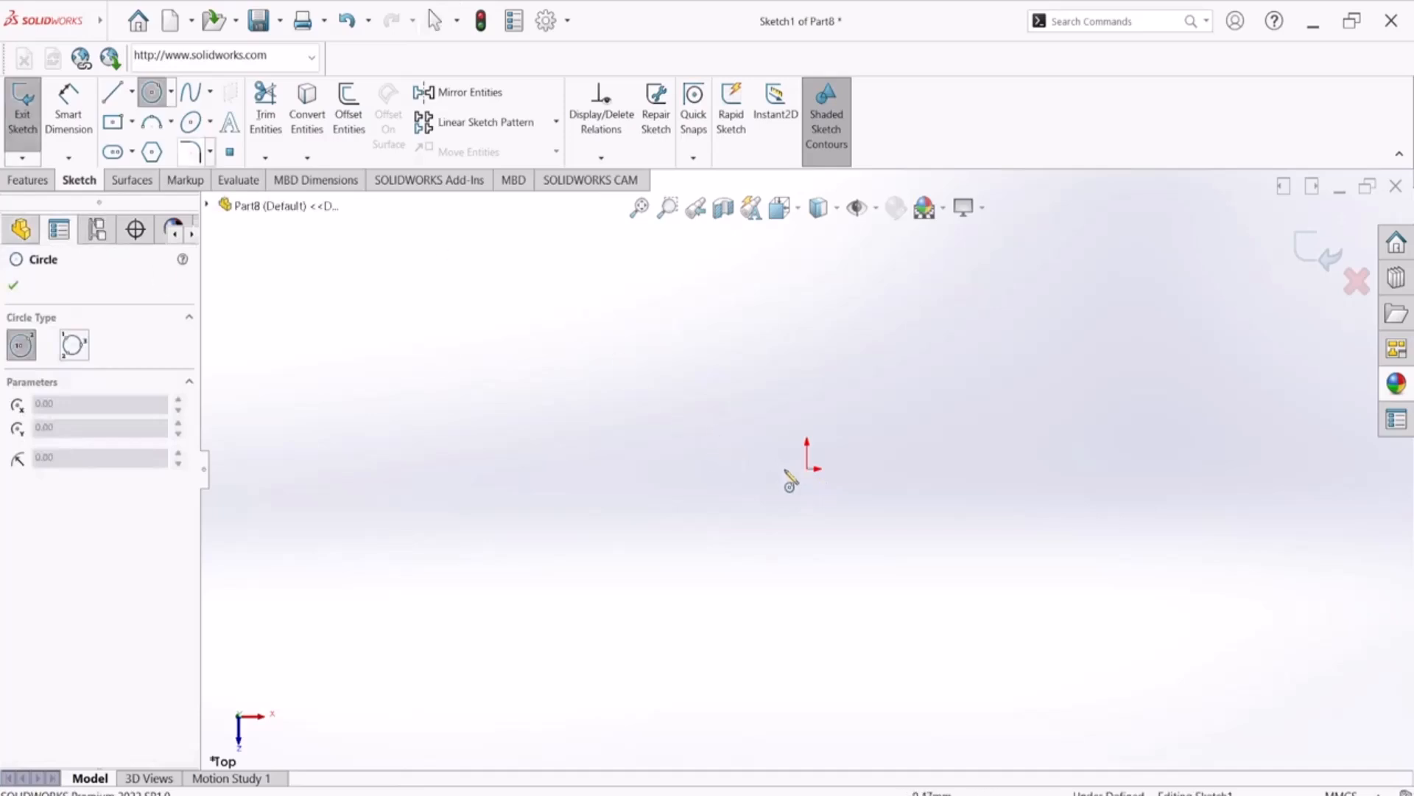
pyautogui.click(807, 469)
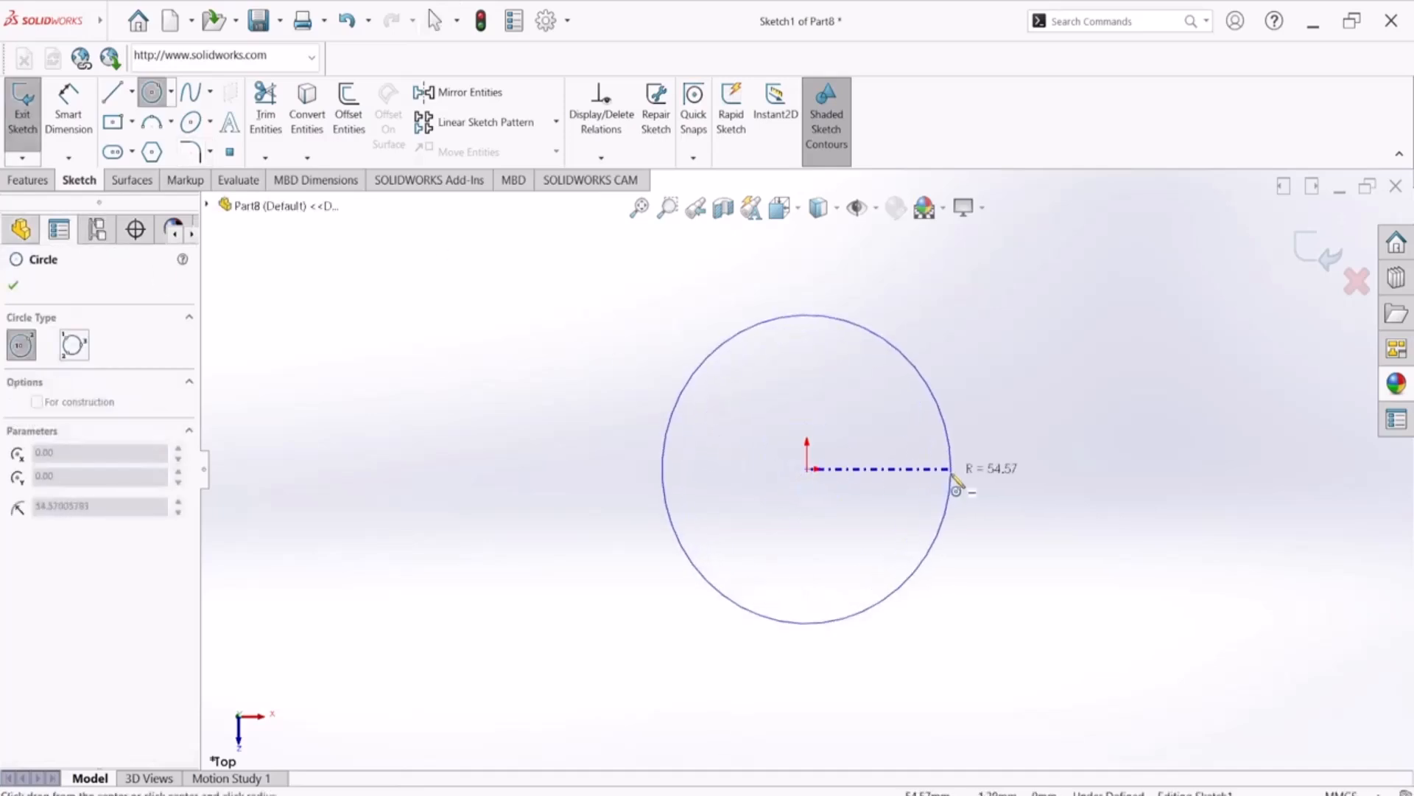
pyautogui.click(951, 482)
# Draw two infinite-length construction centerlines, a vertical one through the origin and a horizontal one just above the origin
pyautogui.click(132, 92)
pyautogui.click(144, 136)
pyautogui.click(71, 520)
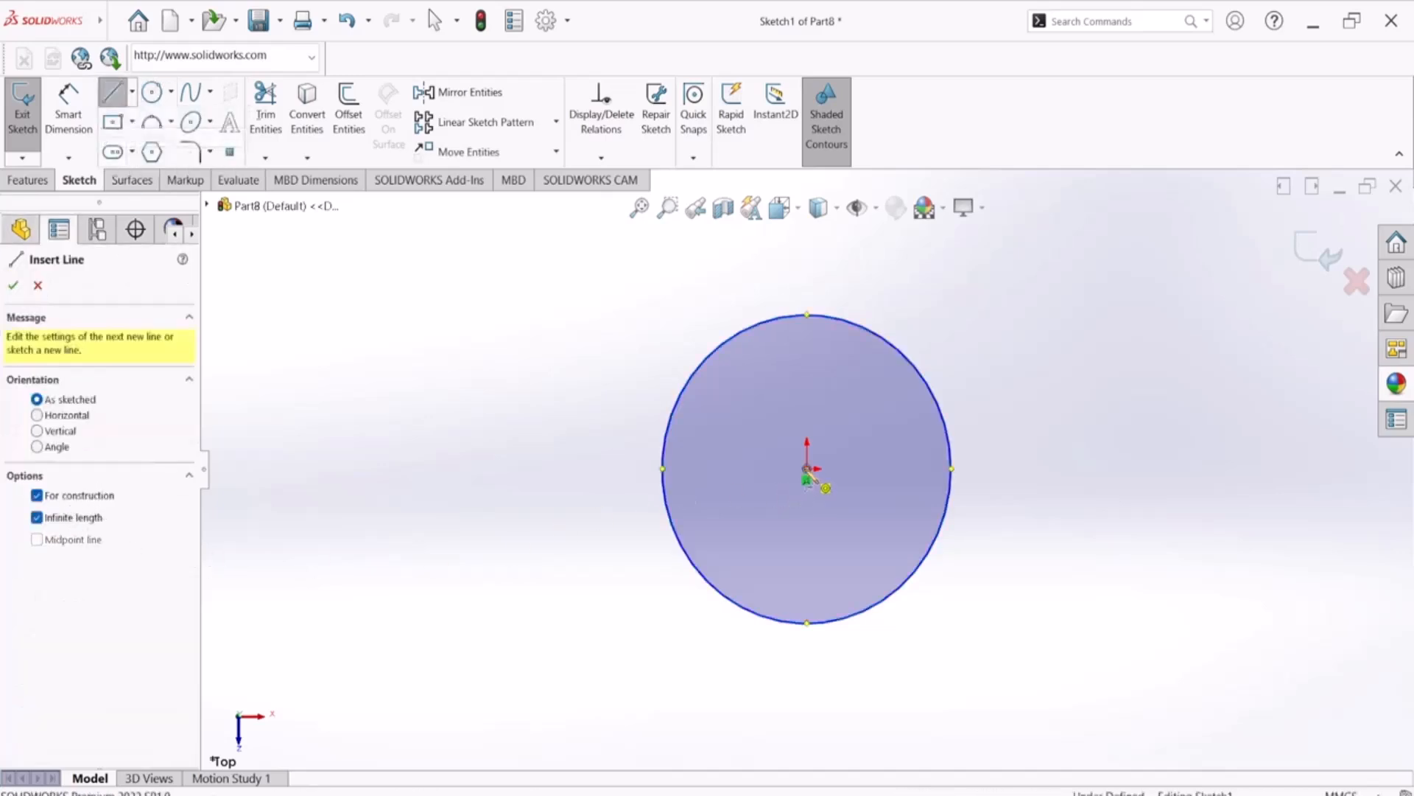
pyautogui.click(807, 469)
pyautogui.click(808, 509)
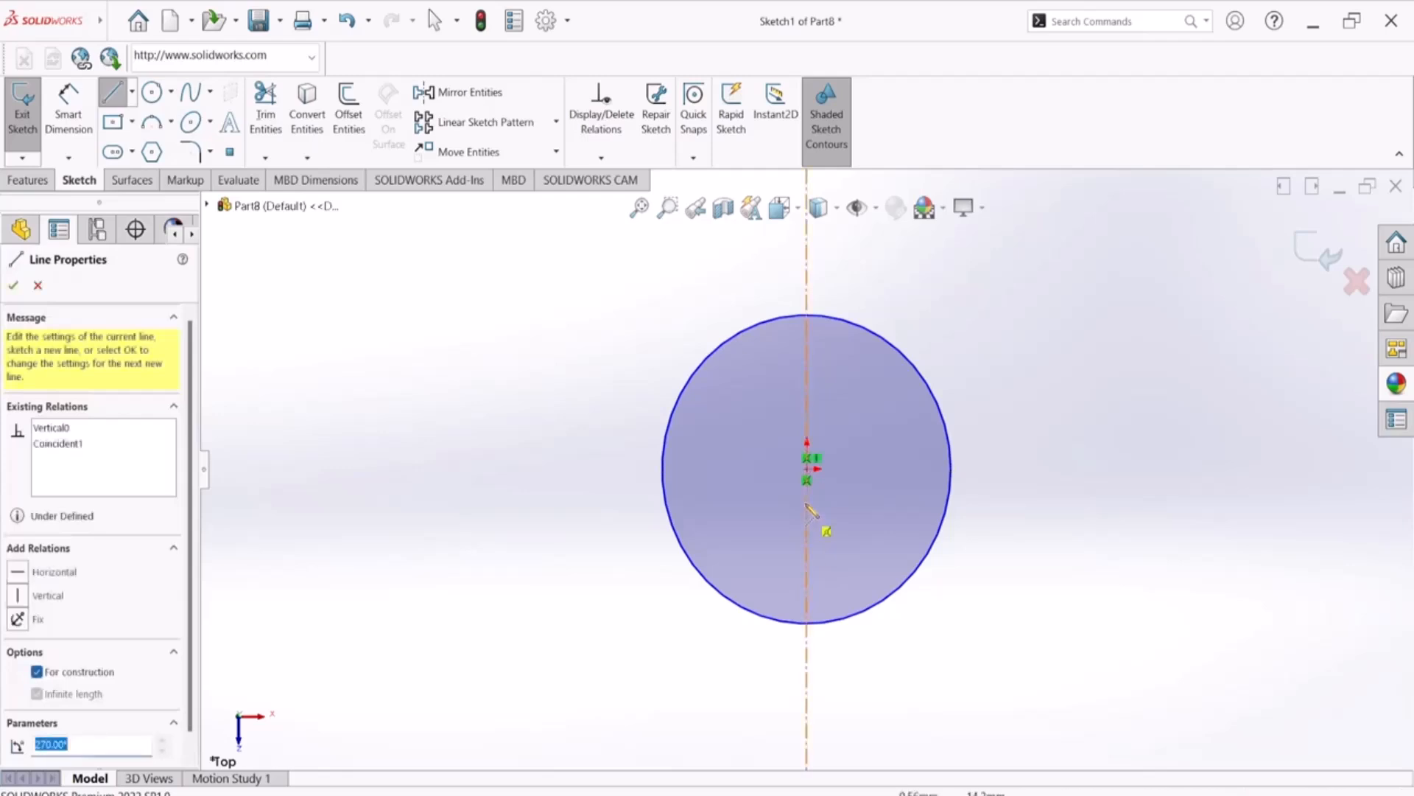
pyautogui.click(808, 468)
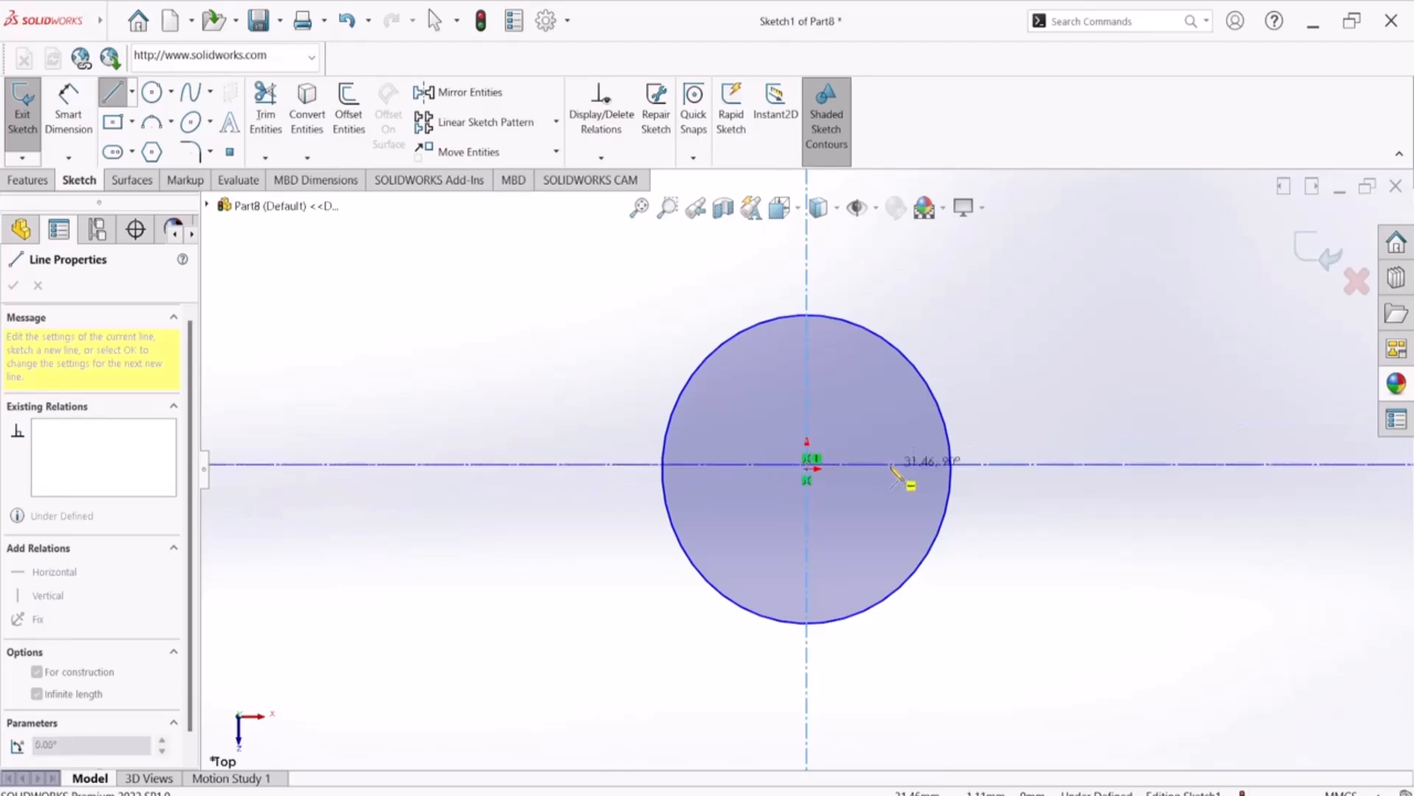
pyautogui.click(894, 470)
pyautogui.scroll(-8, 884, 479)
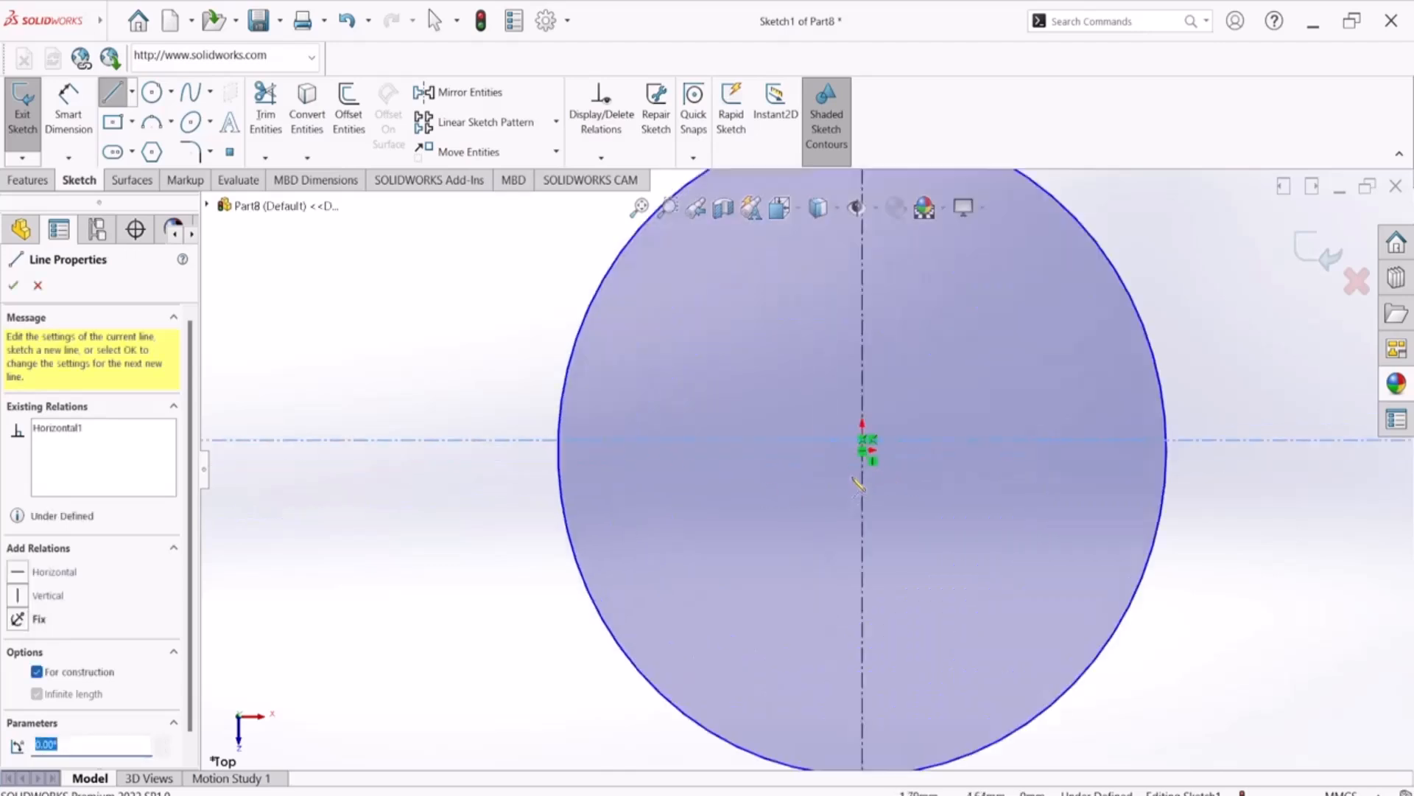
pyautogui.scroll(-8, 870, 443)
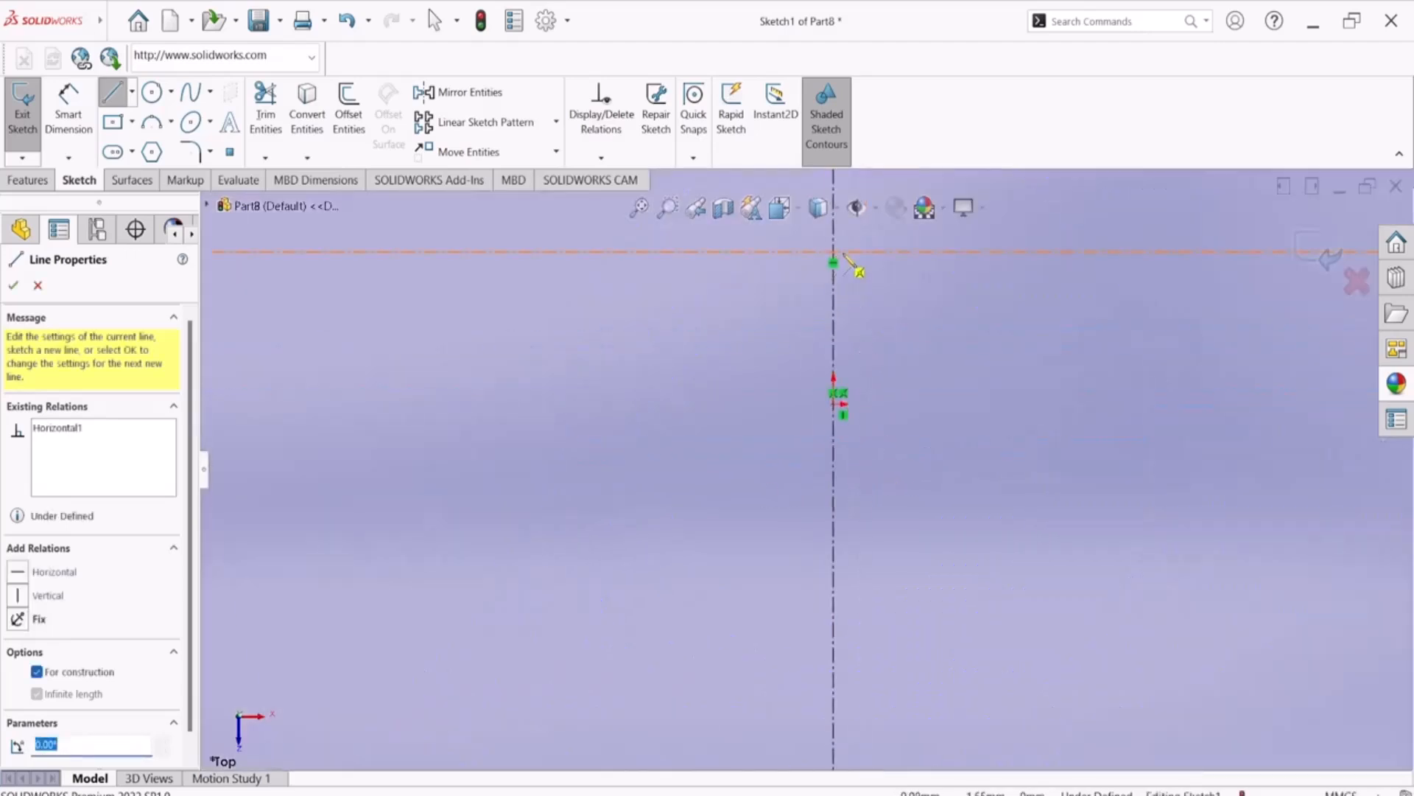
pyautogui.click(863, 255)
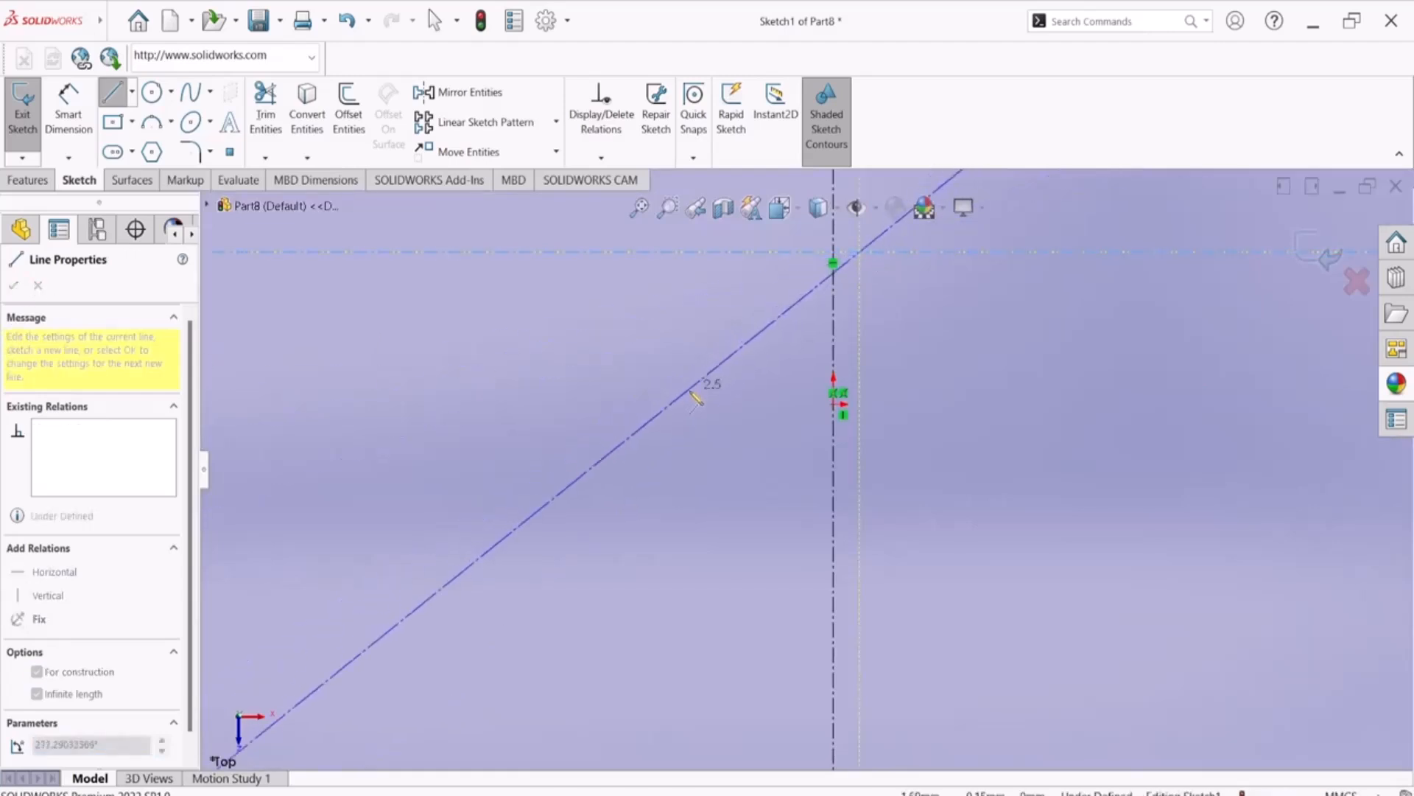
pyautogui.press('Escape')
pyautogui.press('Escape')
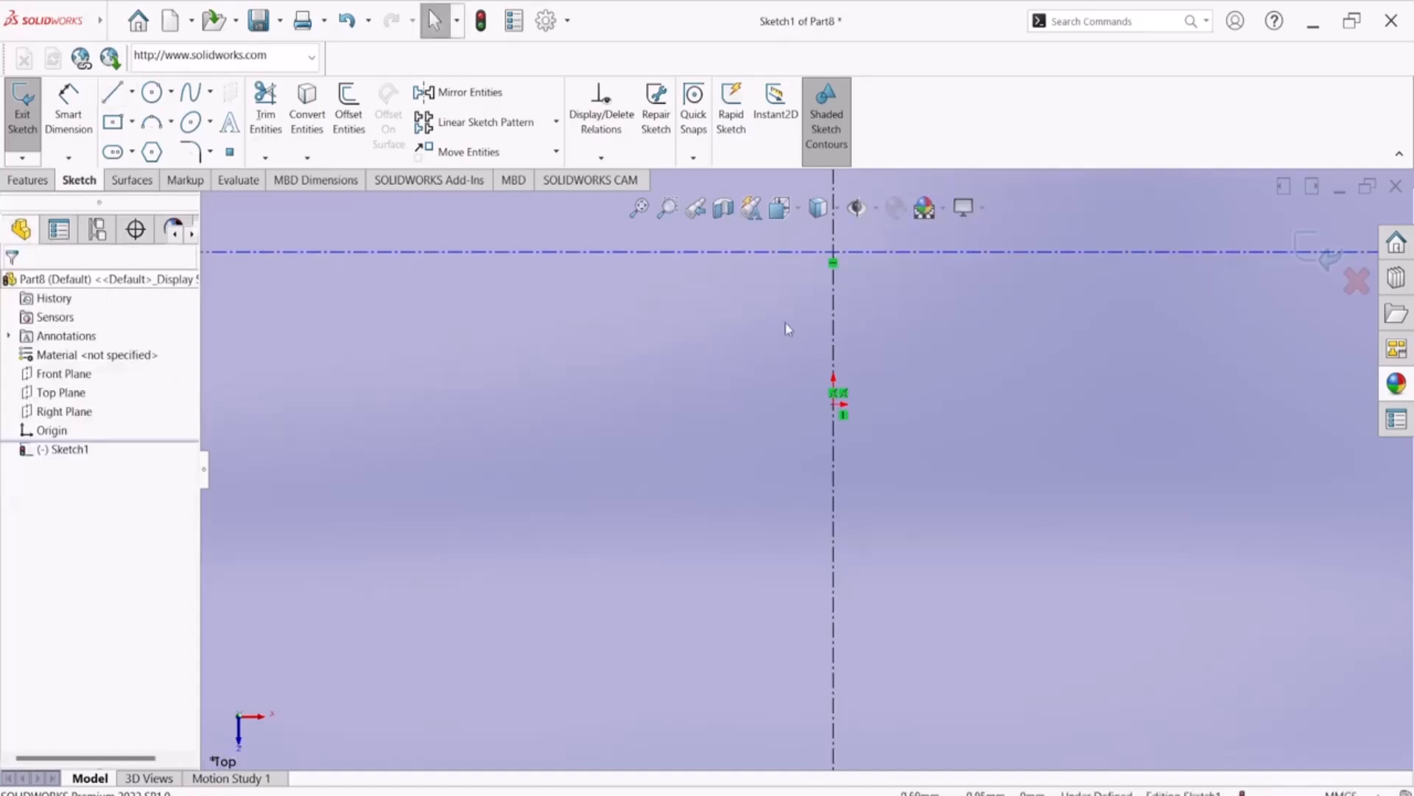
# Add a coincident relation between the horizontal centerline and the origin point
pyautogui.click(773, 254)
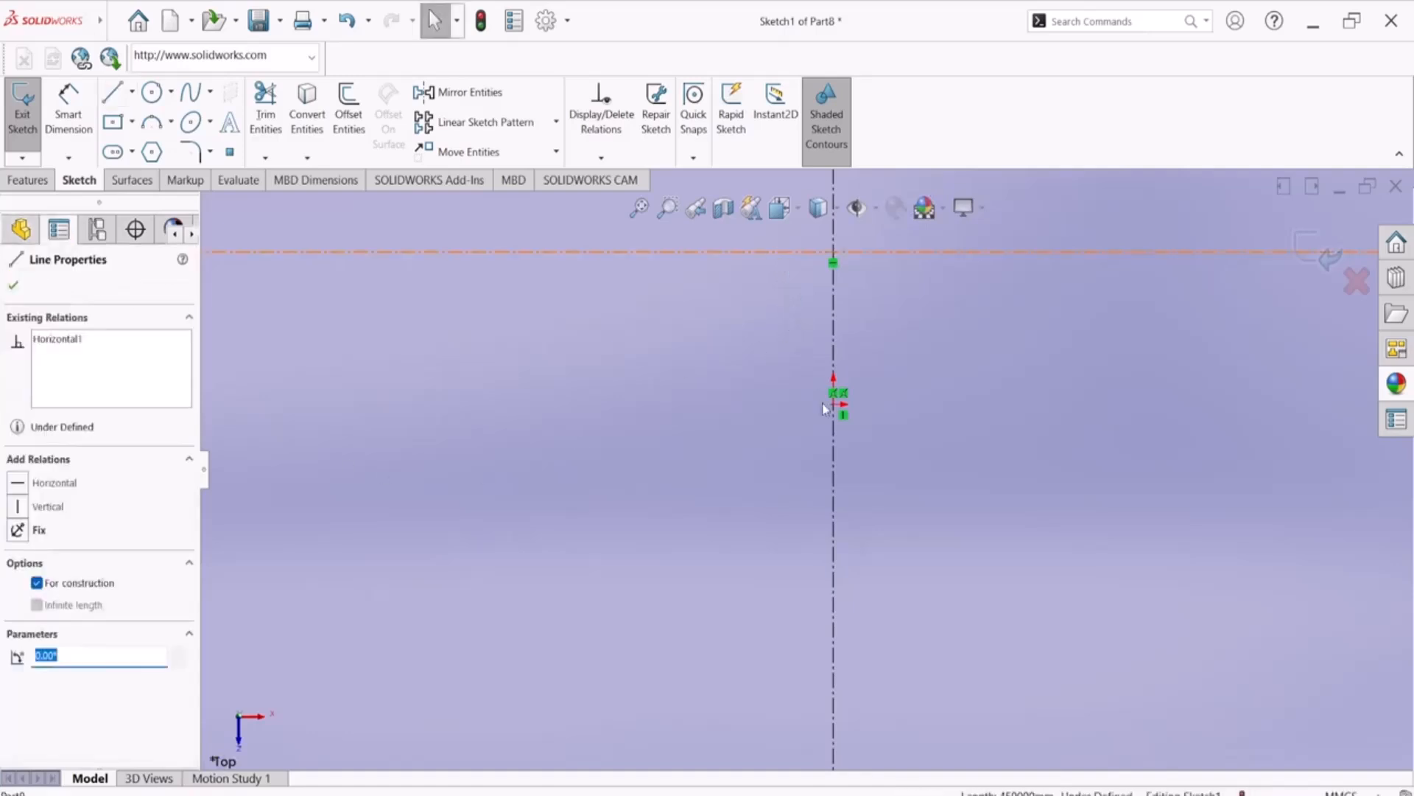
pyautogui.click(836, 411)
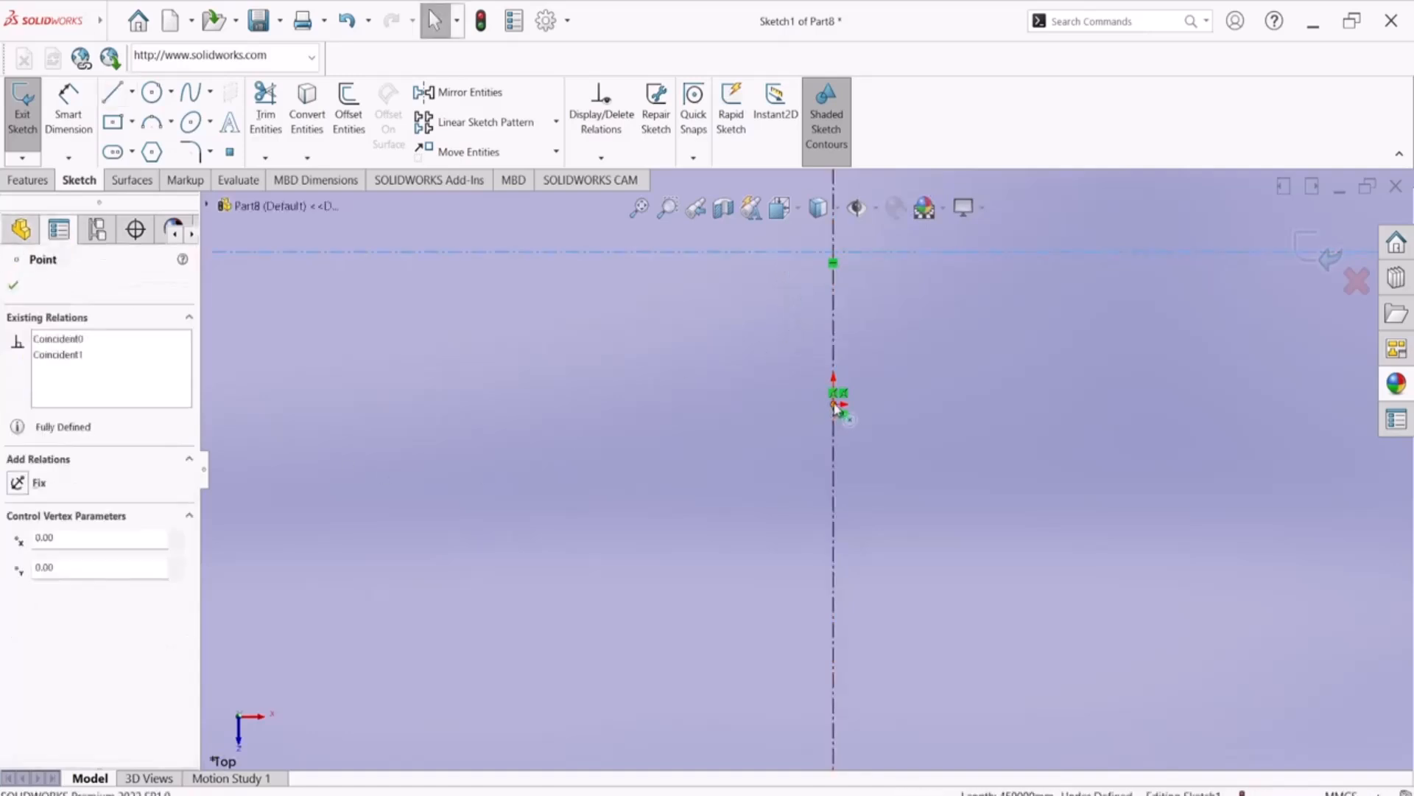
pyautogui.keyDown('ctrl'); pyautogui.click(841, 396); pyautogui.keyUp('ctrl')
pyautogui.click(876, 338)
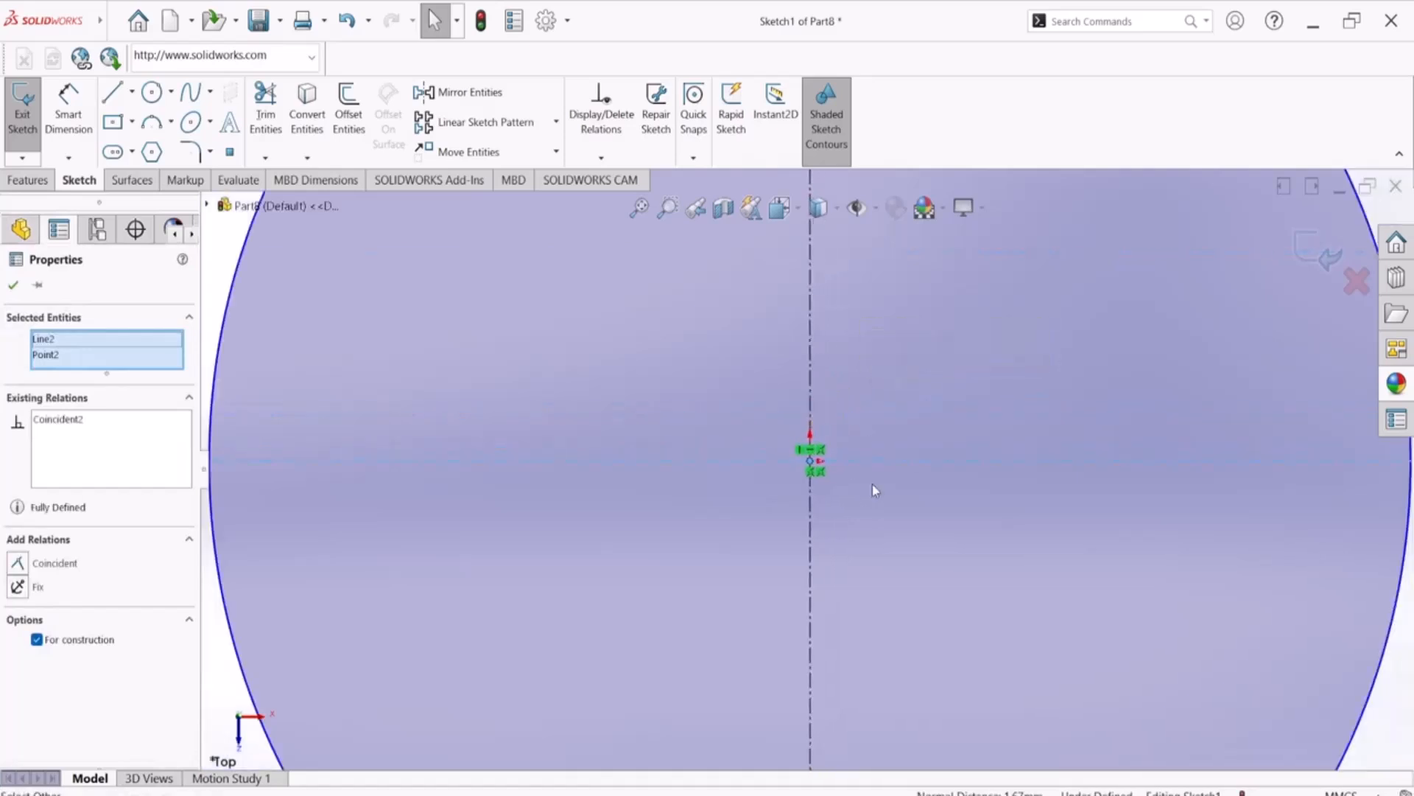
pyautogui.press('f')
pyautogui.click(1027, 334)
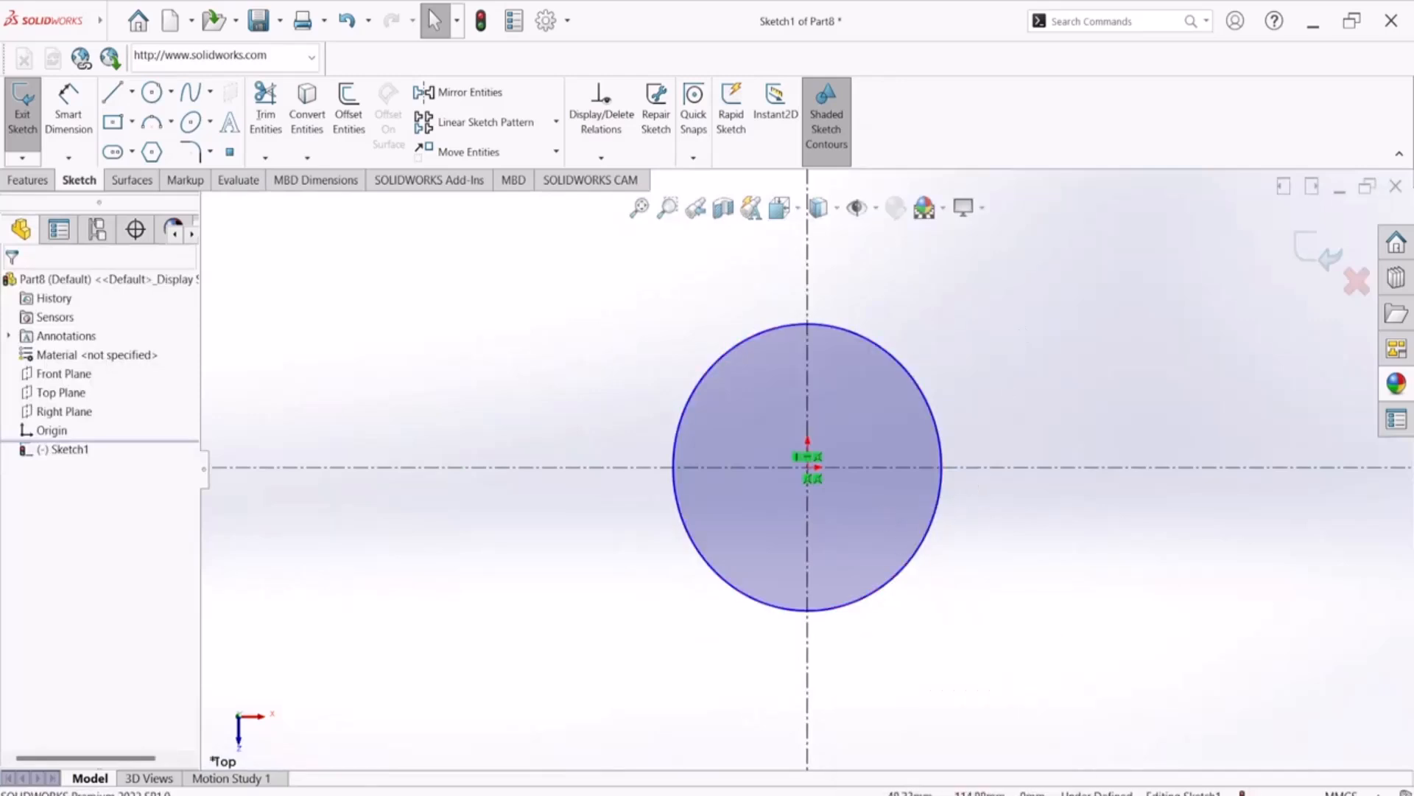
# Check the PDF drawing and sketch a larger concentric circle with a radius of about 94 mm from the origin
pyautogui.hotkey('alt', 'Tab')
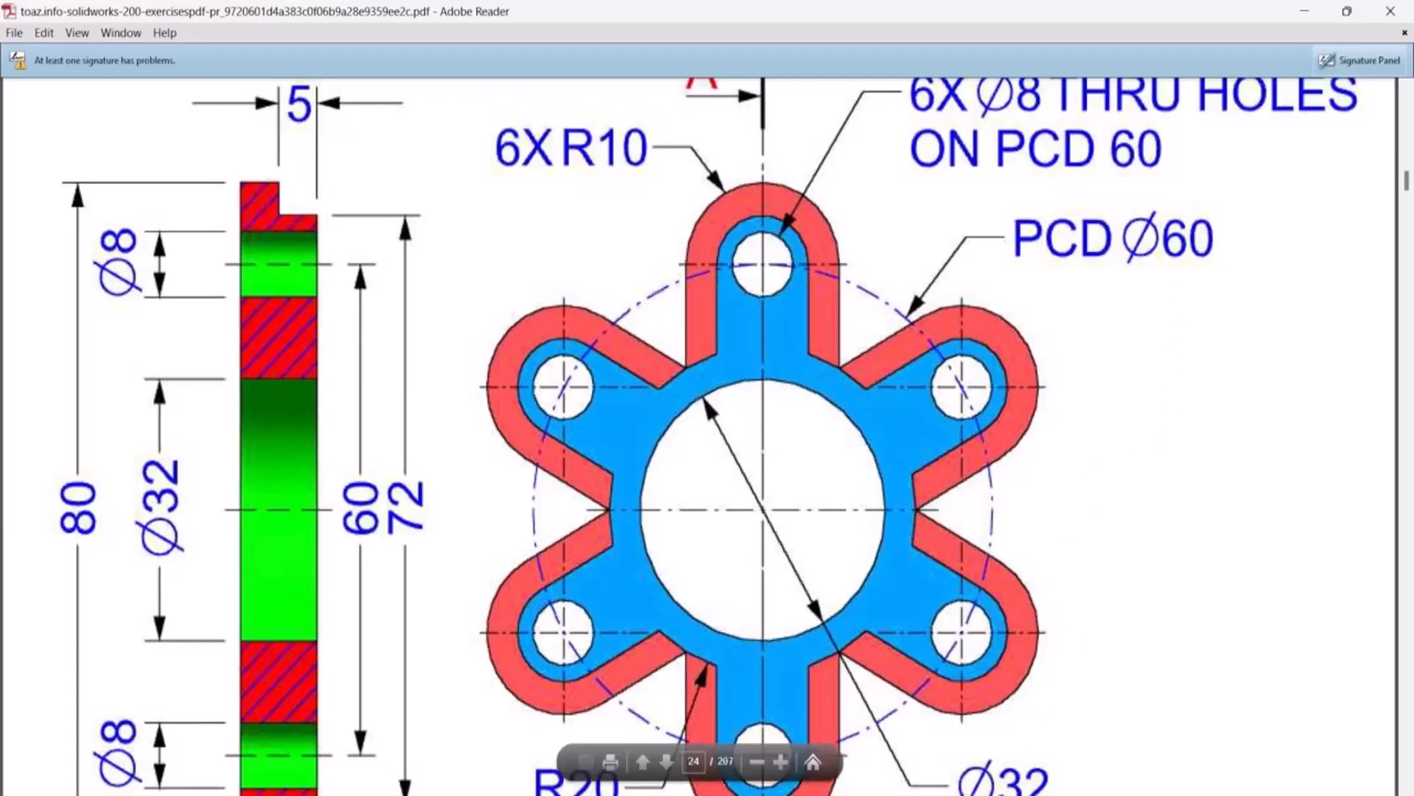
pyautogui.hotkey('alt', 'Tab')
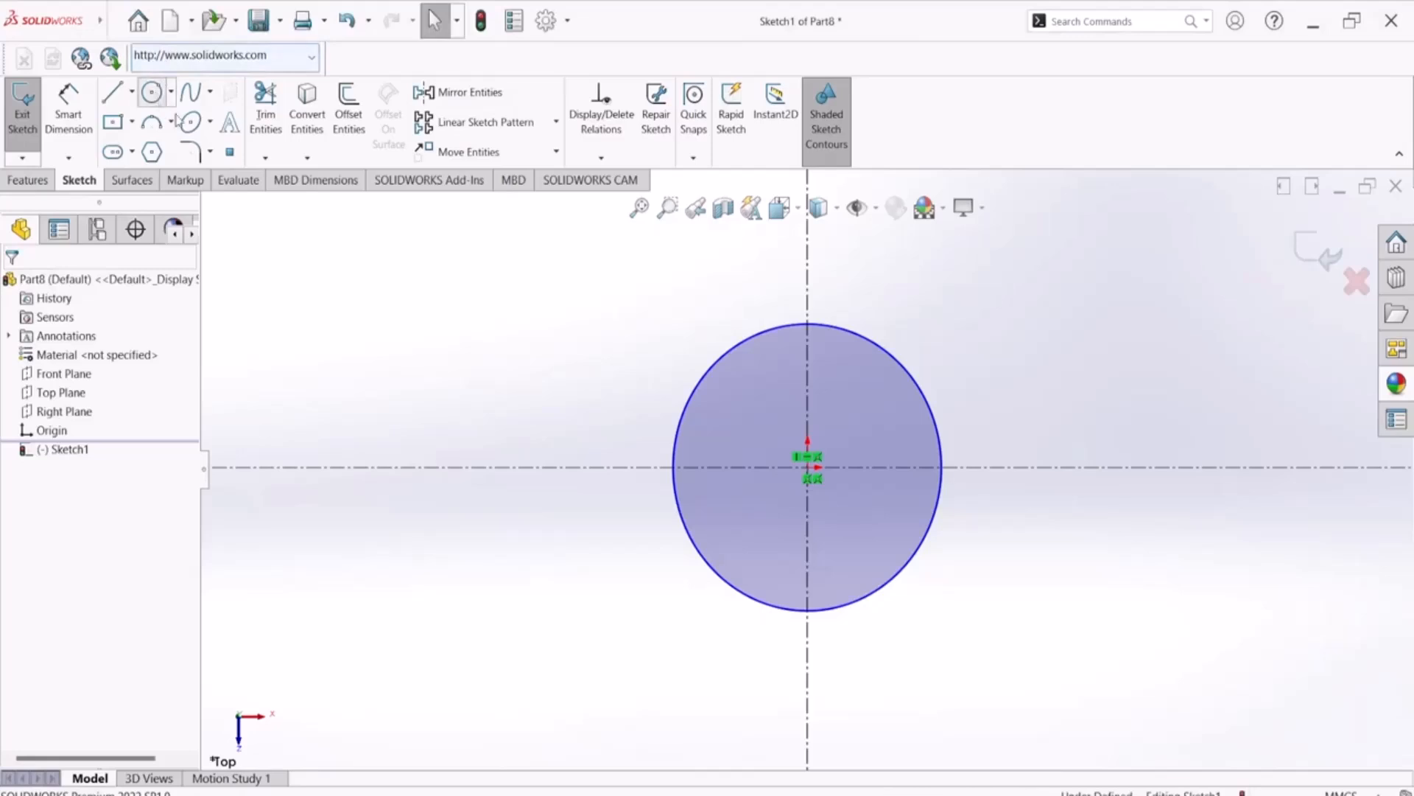
pyautogui.click(157, 102)
pyautogui.click(808, 467)
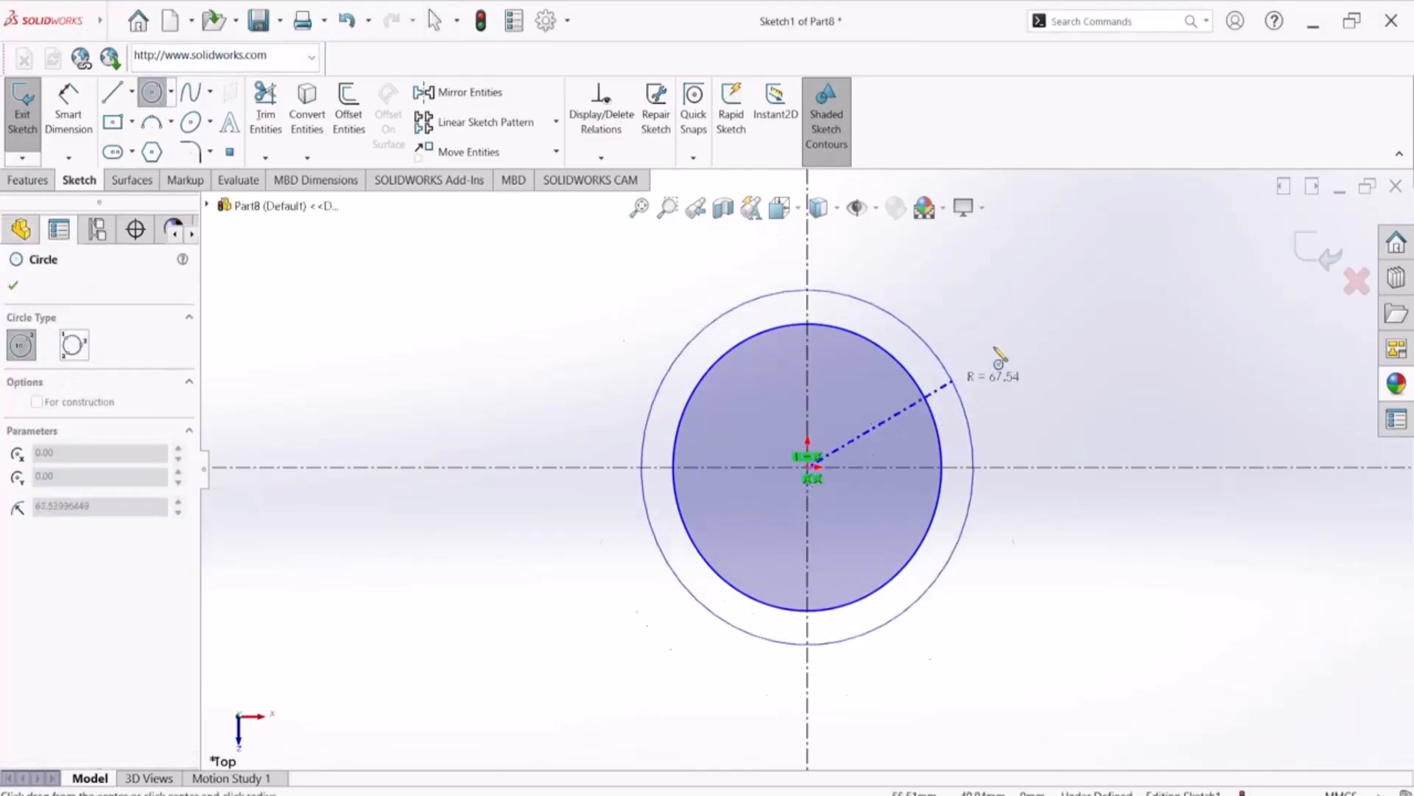
pyautogui.click(1014, 355)
# Dimension the outer circle to a diameter of 60 mm and convert it to construction geometry
pyautogui.click(62, 108)
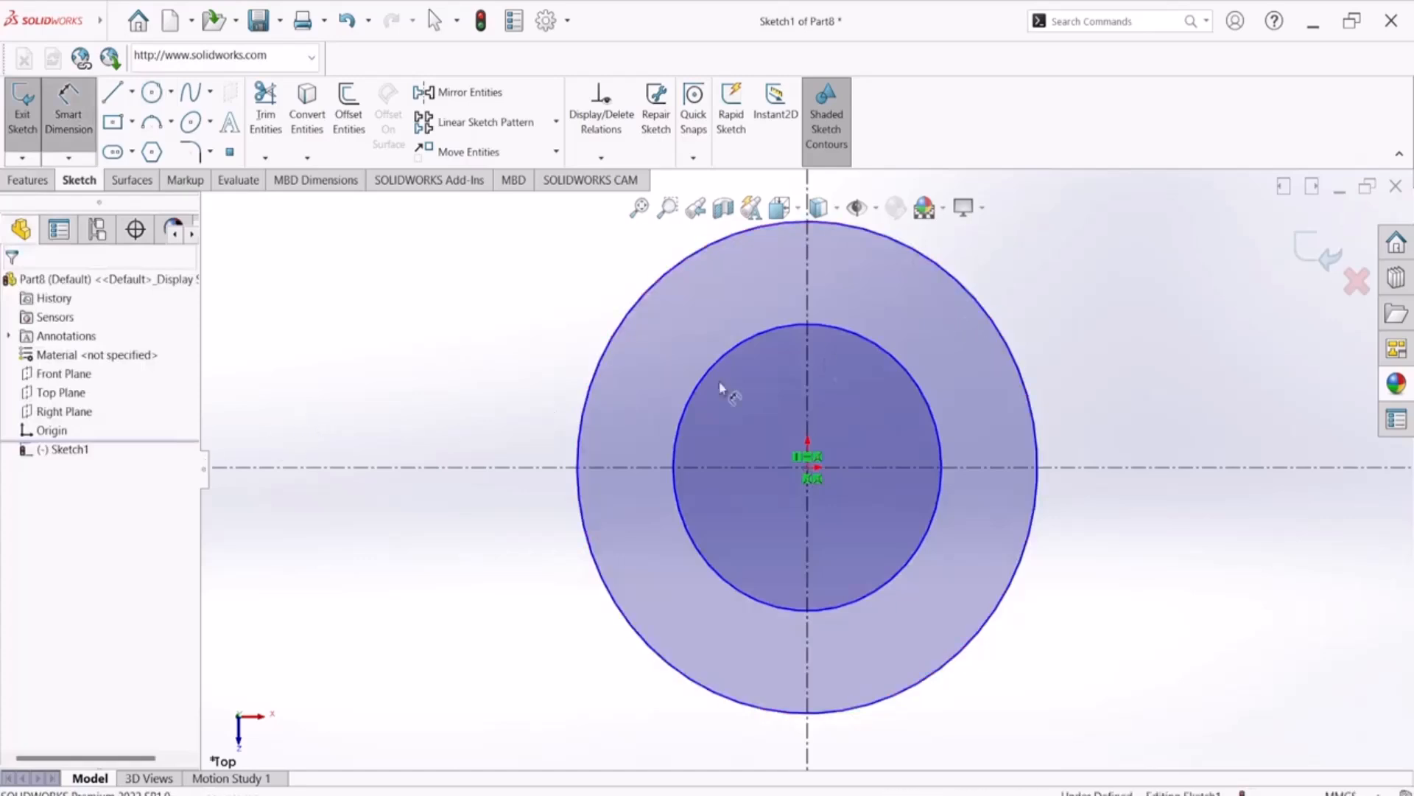
pyautogui.click(1067, 291)
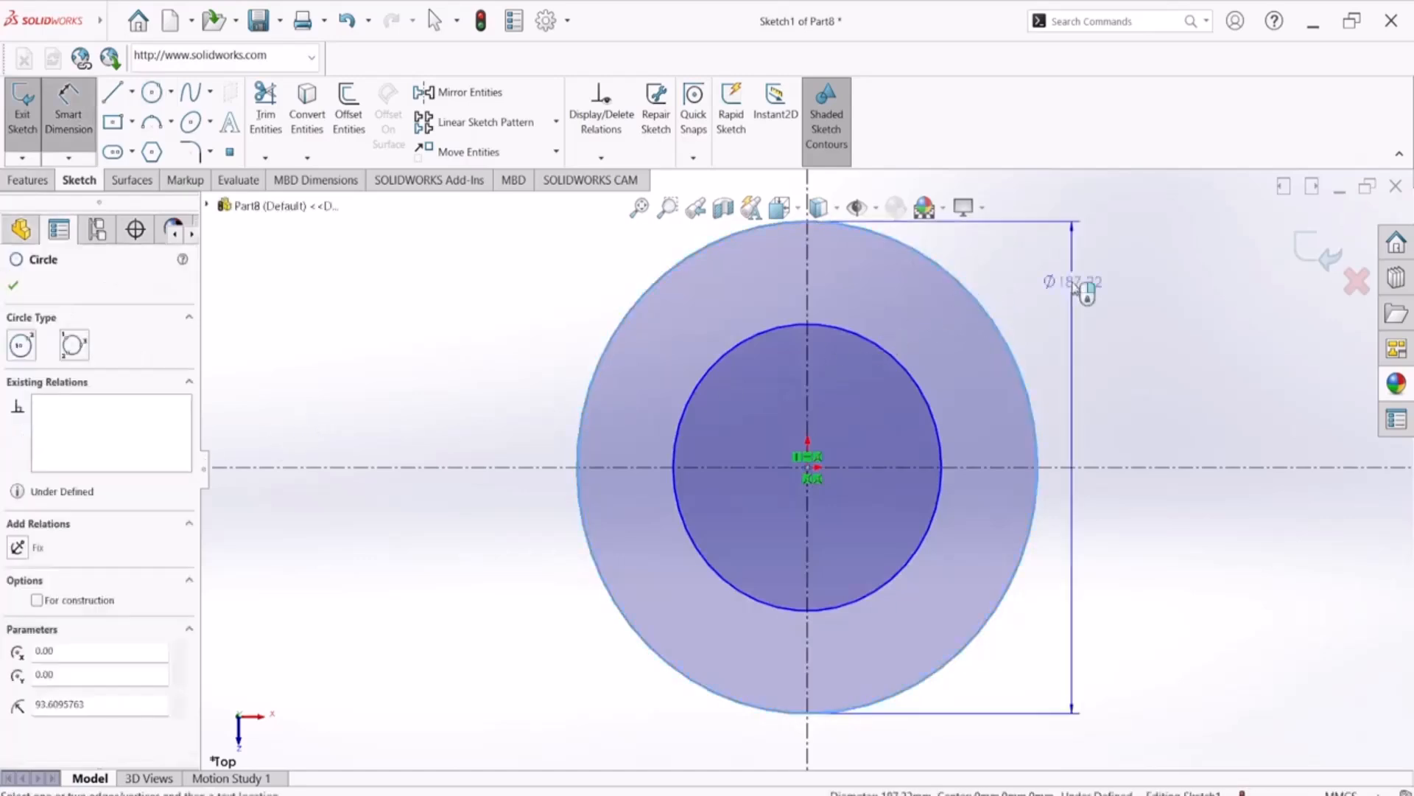
pyautogui.click(1077, 197)
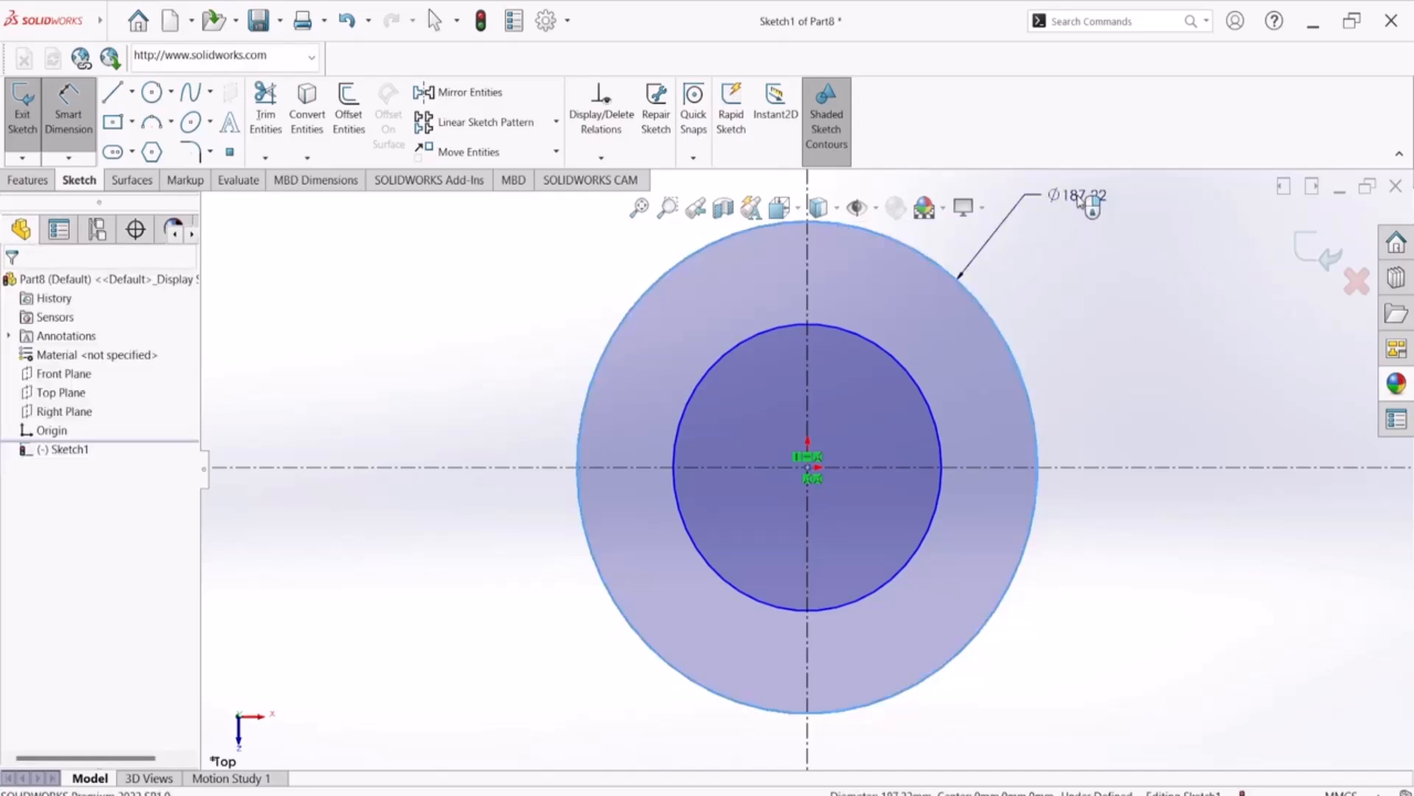
pyautogui.write('60')
pyautogui.press('Return')
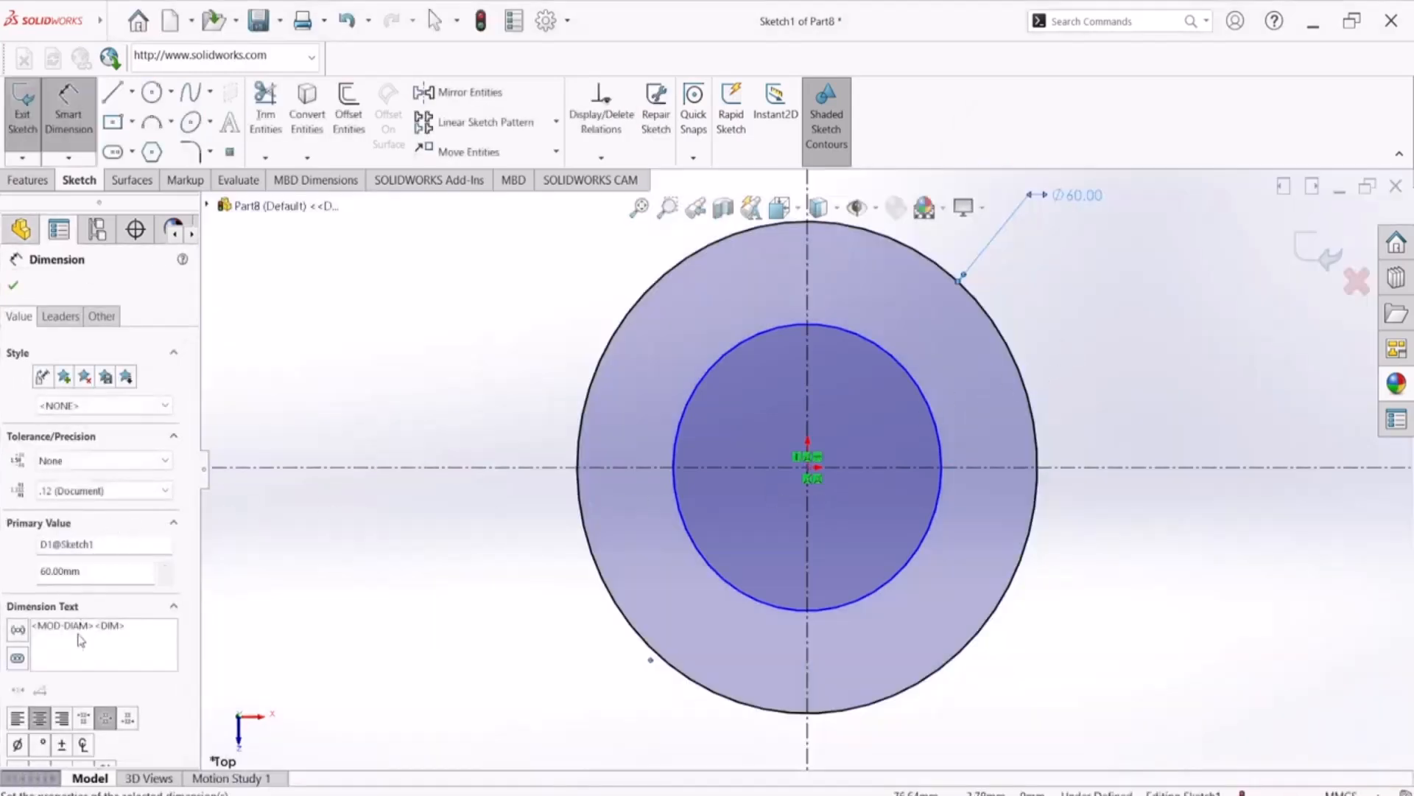
pyautogui.click(13, 285)
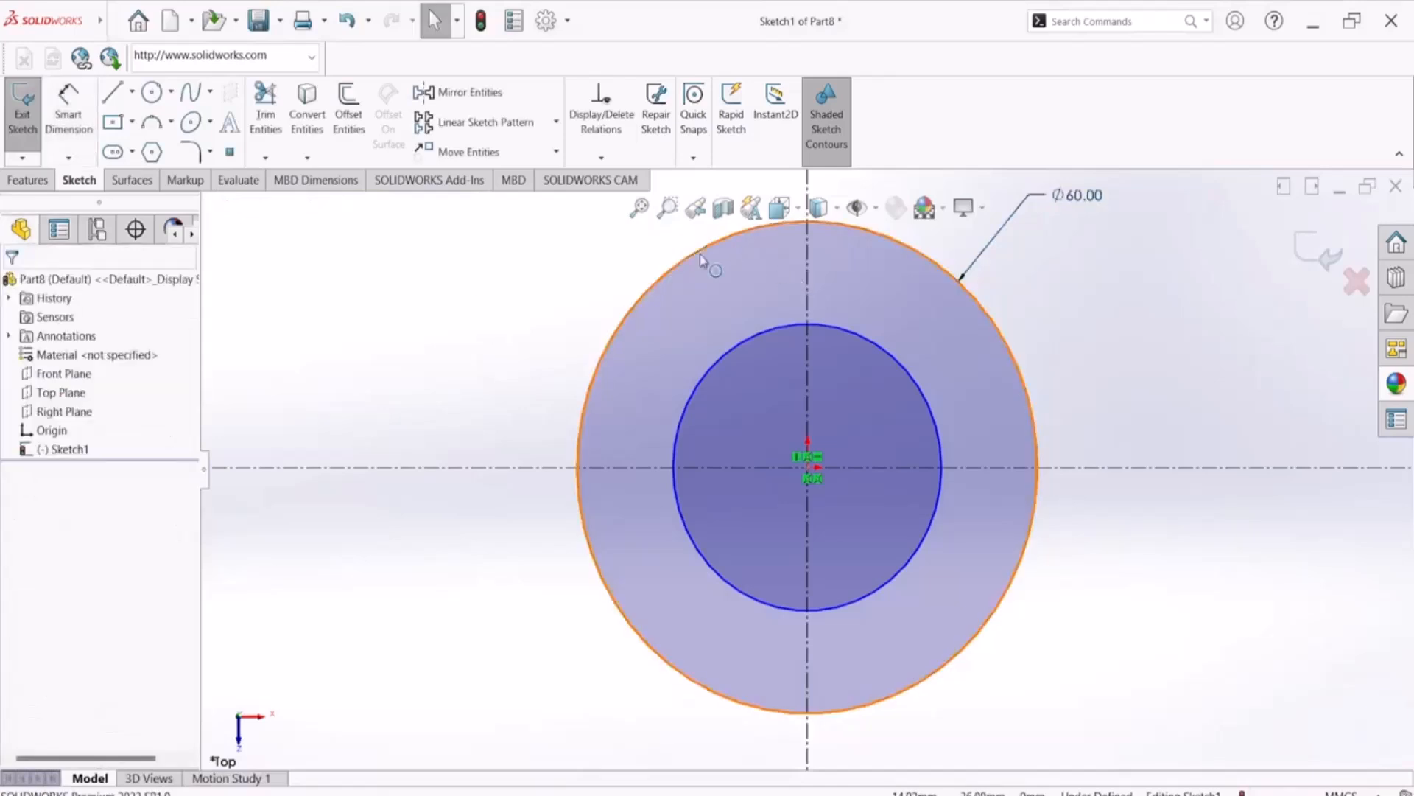
pyautogui.click(86, 535)
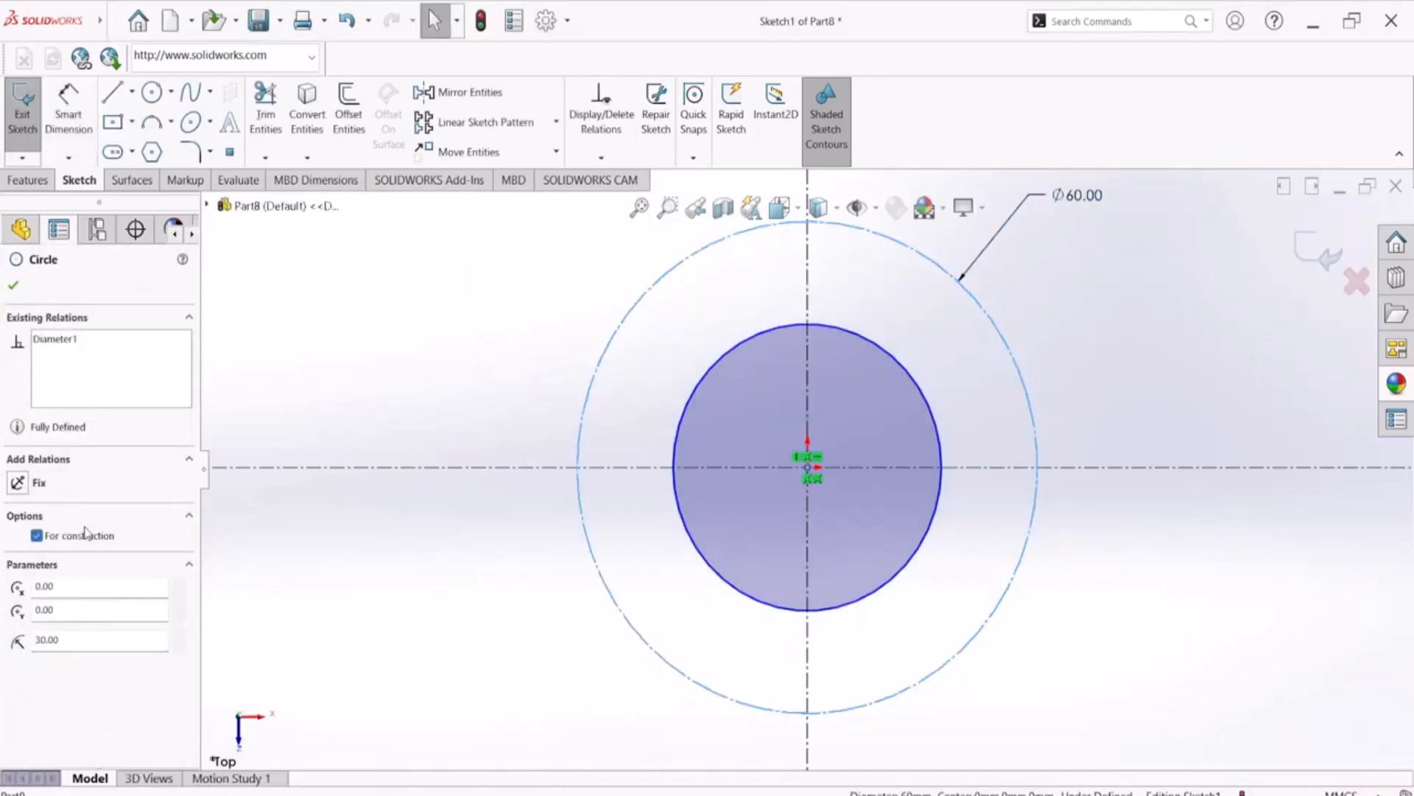
pyautogui.click(14, 287)
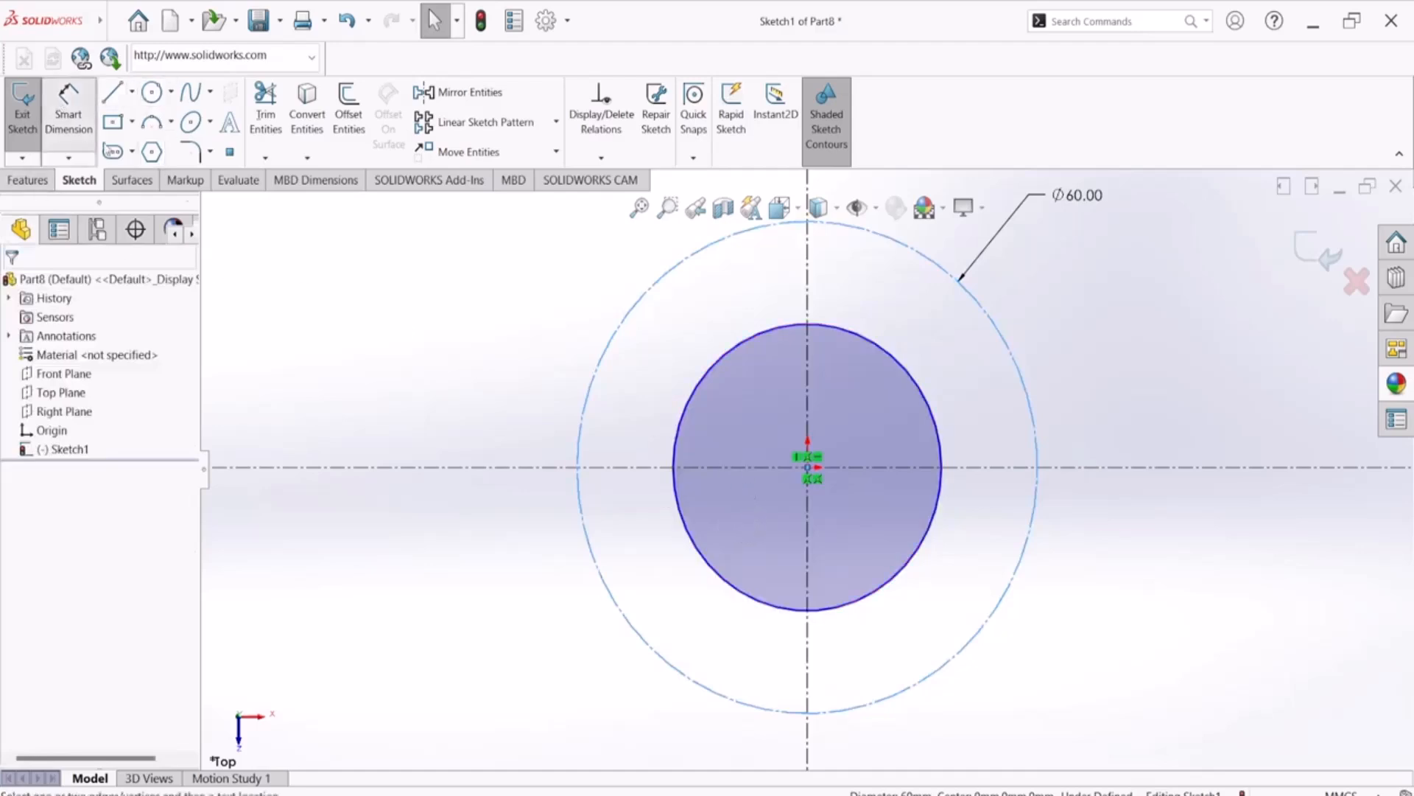
# Dimension the inner circle to a diameter of 32 mm
pyautogui.click(68, 111)
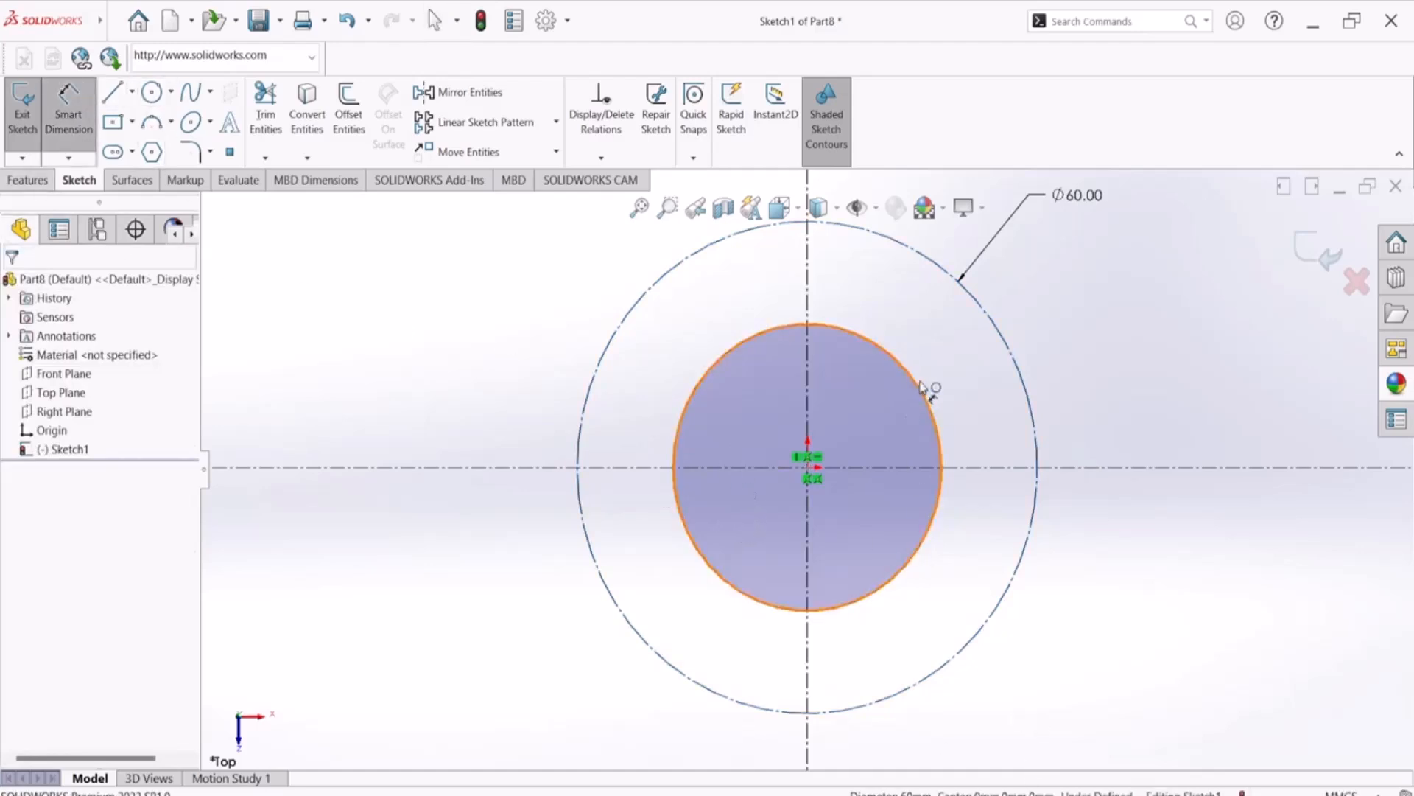
pyautogui.click(921, 387)
pyautogui.click(1072, 290)
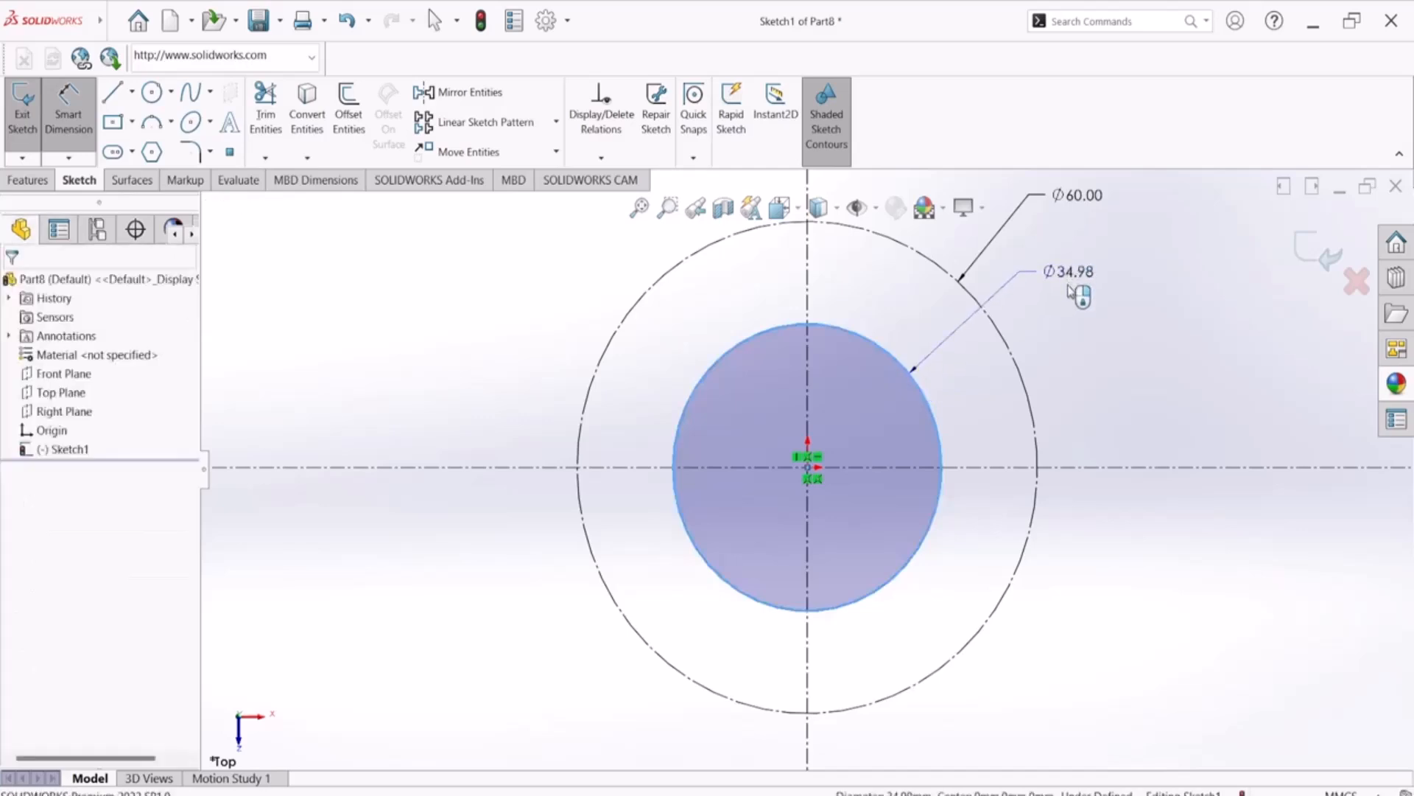
pyautogui.click(1072, 288)
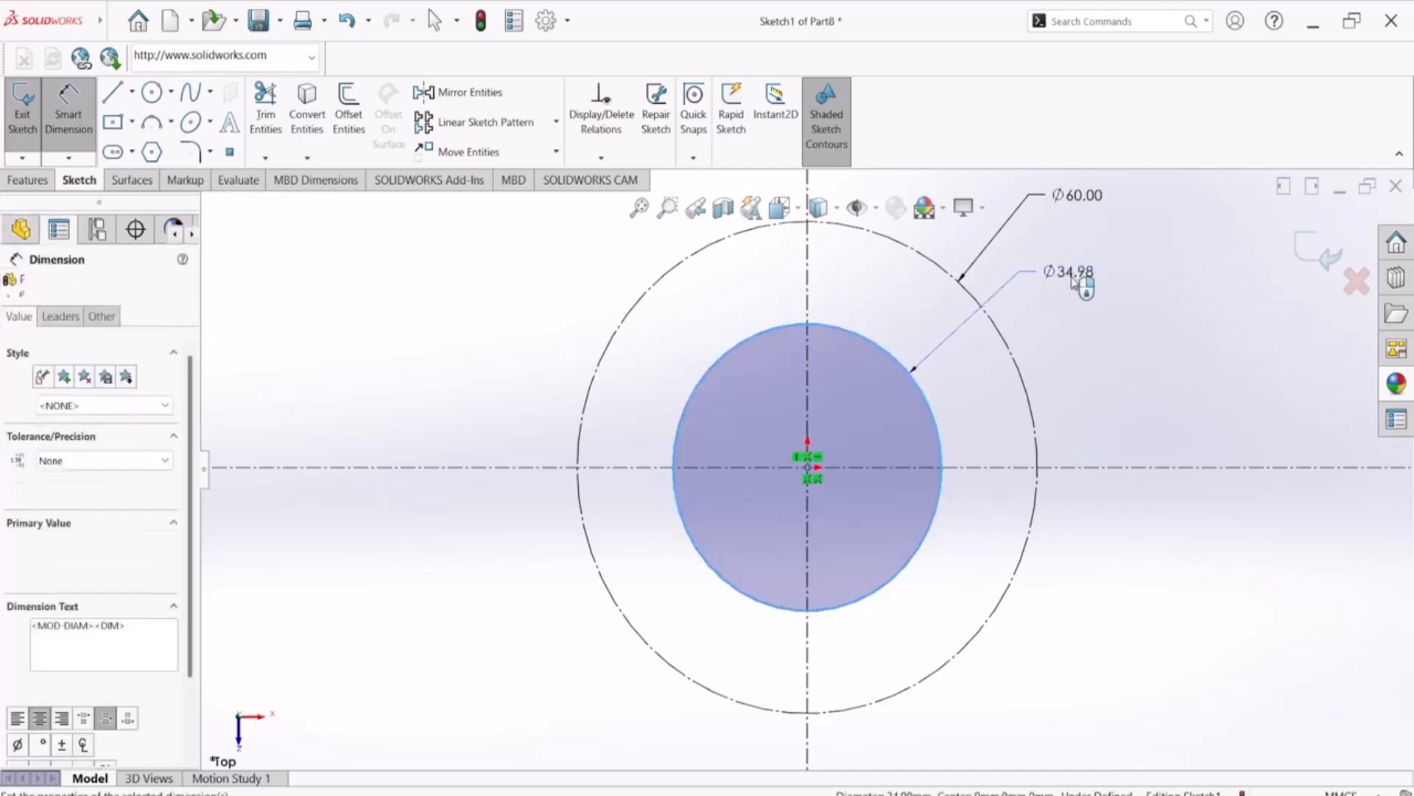
pyautogui.write('32')
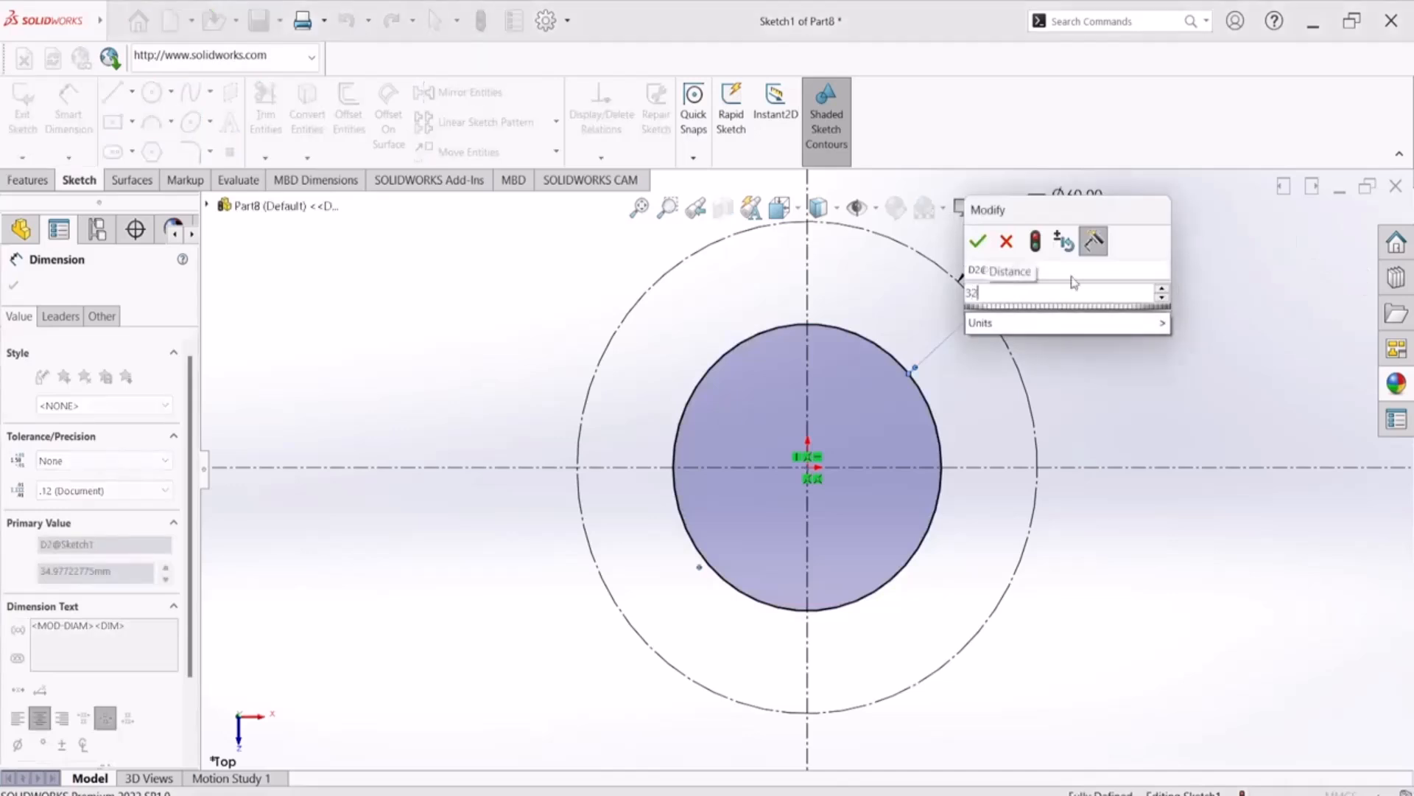
pyautogui.press('Return')
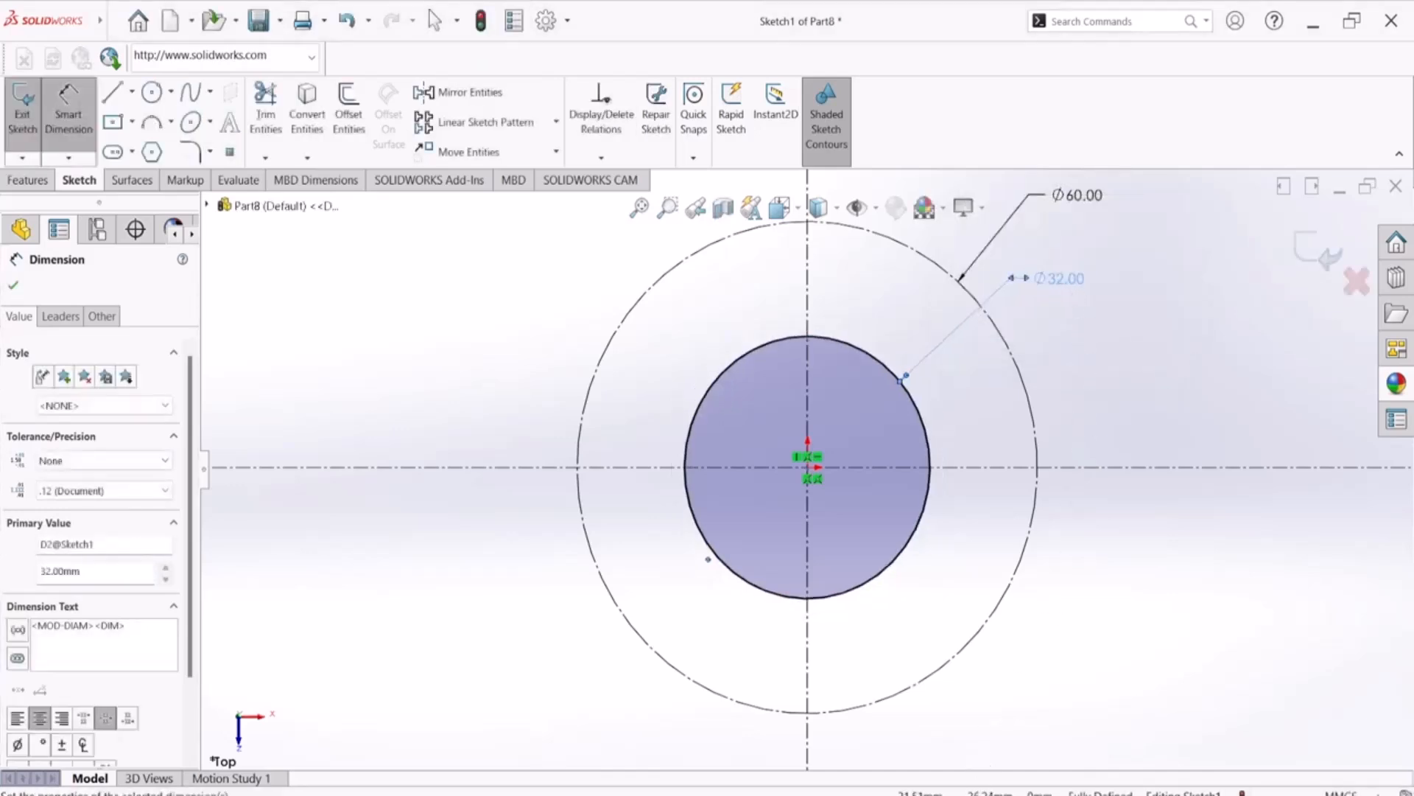
# Sketch a centerpoint straight slot from the origin along the vertical centerline, about 79.6 mm between arc centers and 14.5 mm wide
pyautogui.hotkey('alt', 'Tab')
pyautogui.click(134, 154)
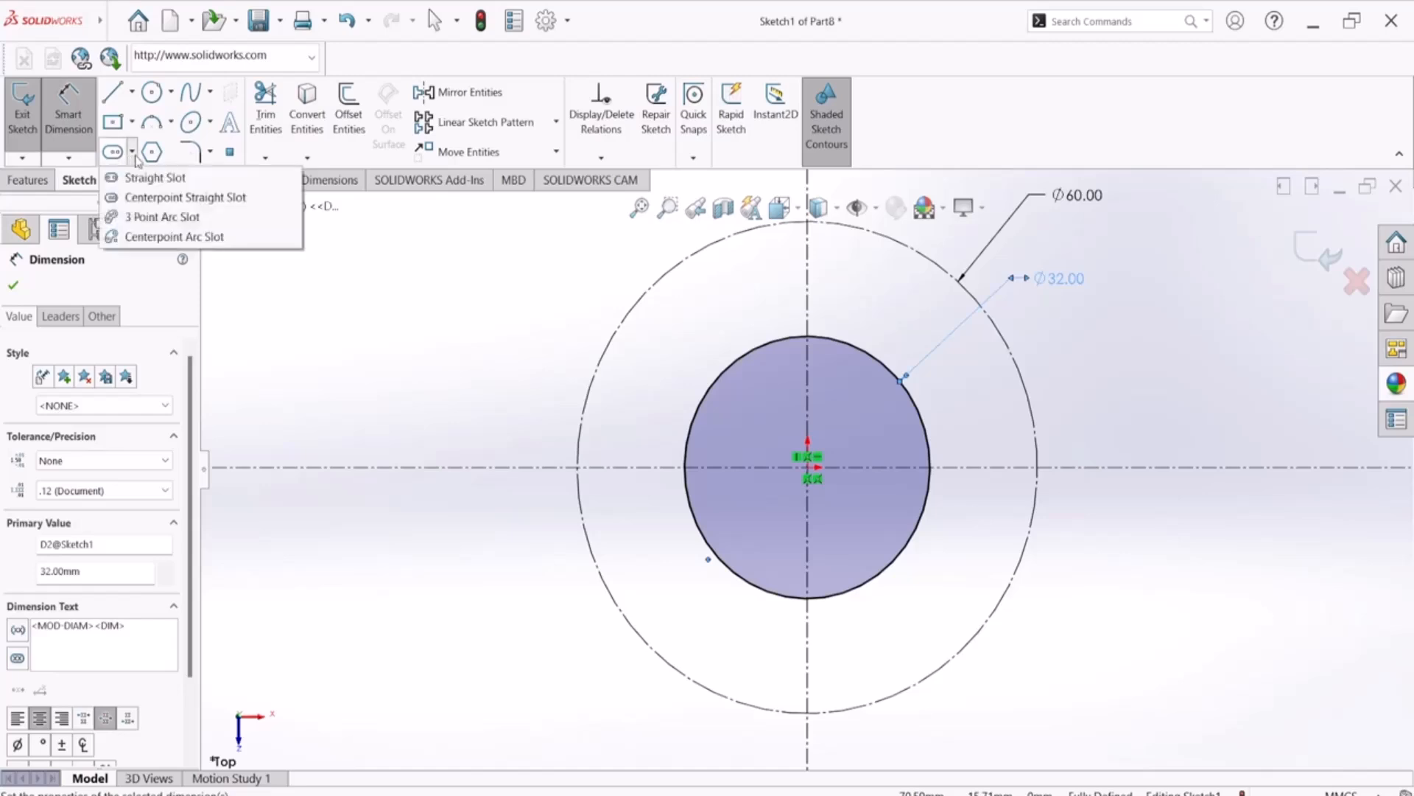
pyautogui.click(146, 197)
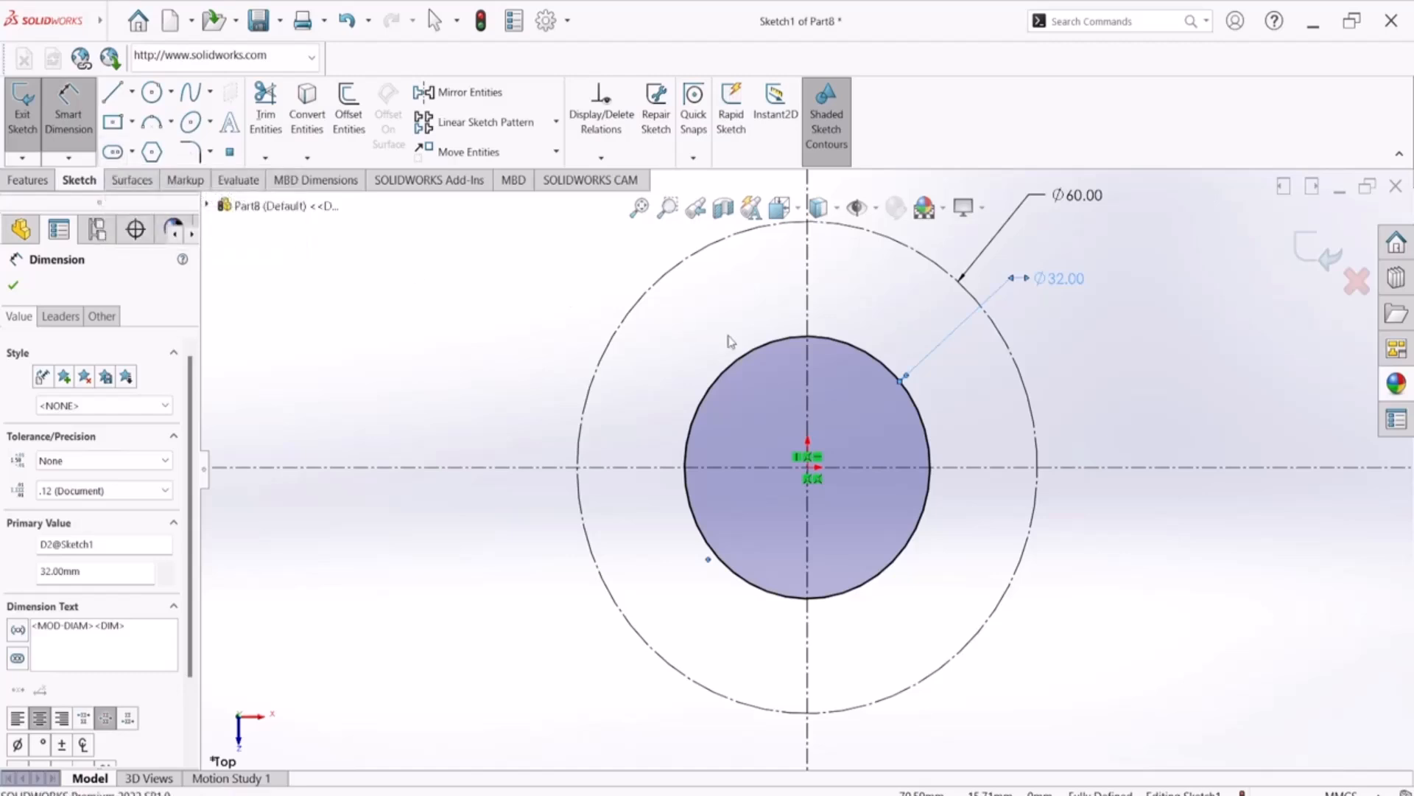
pyautogui.click(808, 468)
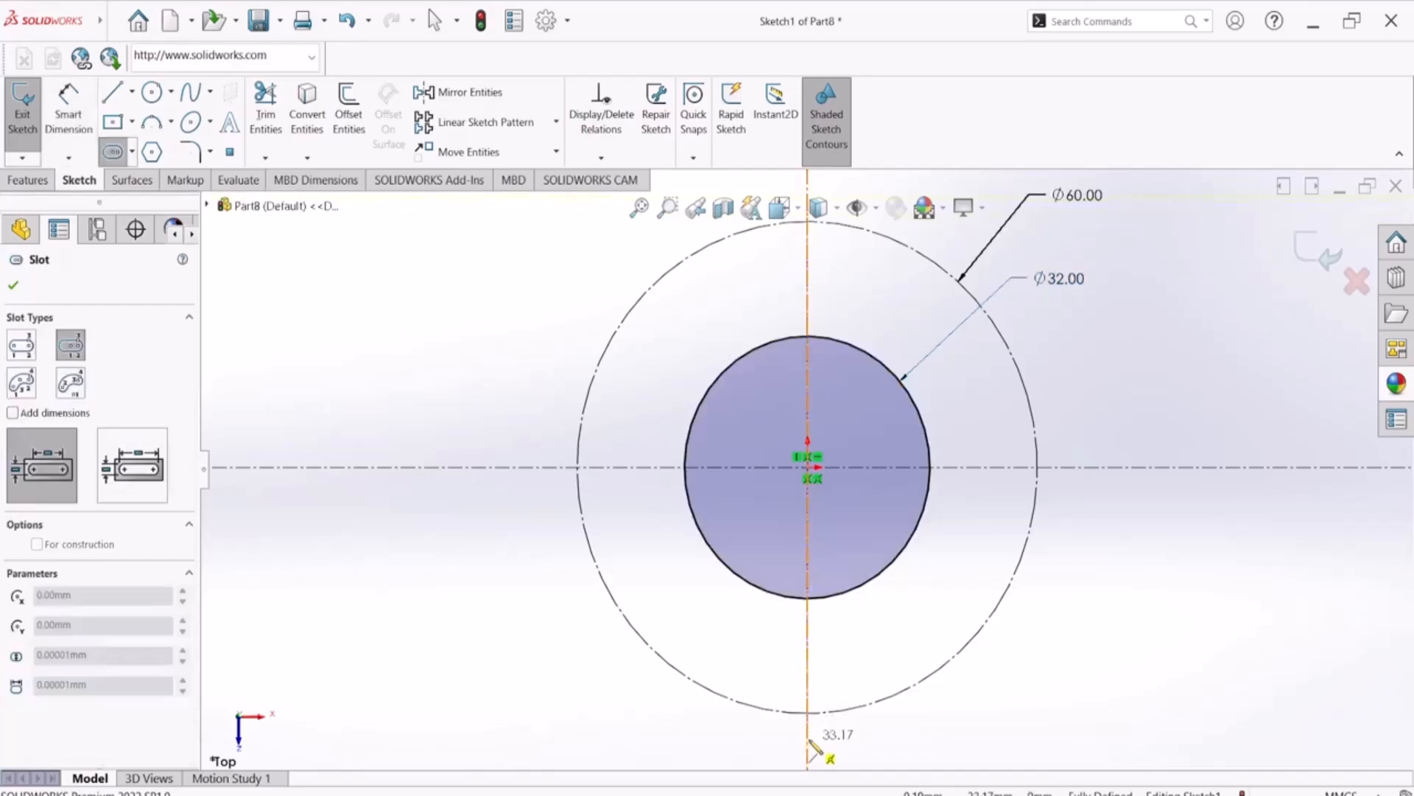
pyautogui.scroll(2, 815, 719)
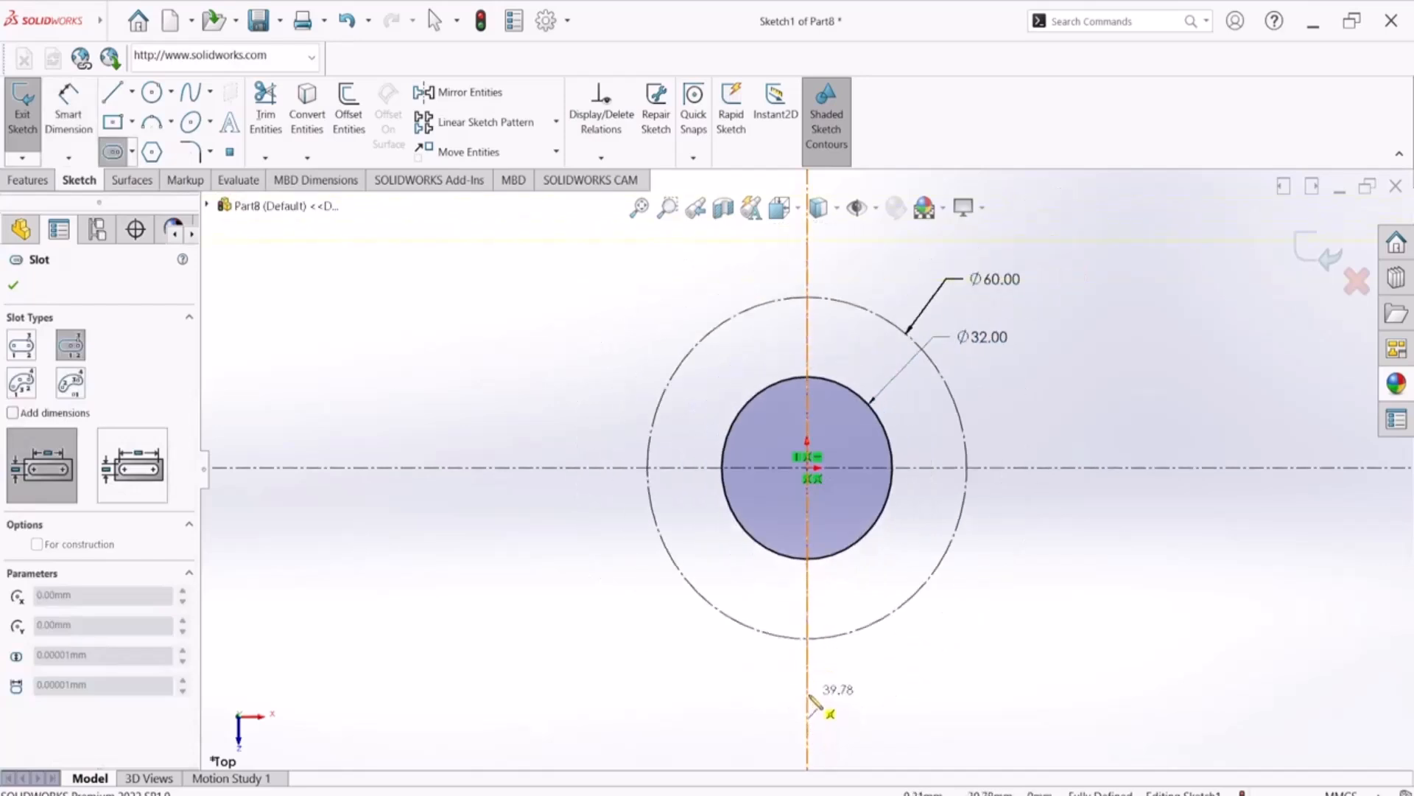
pyautogui.click(809, 696)
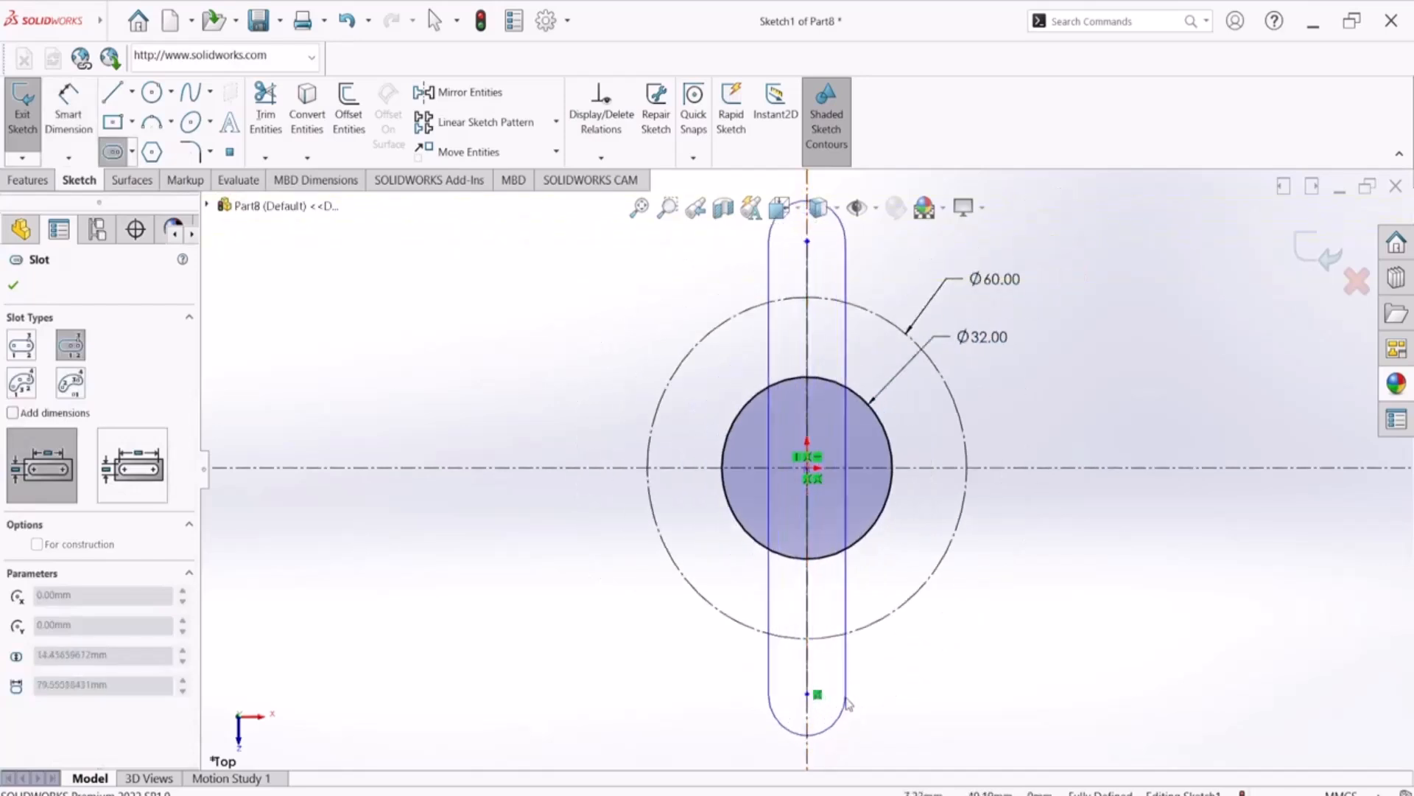
pyautogui.click(847, 703)
pyautogui.rightClick(1101, 493)
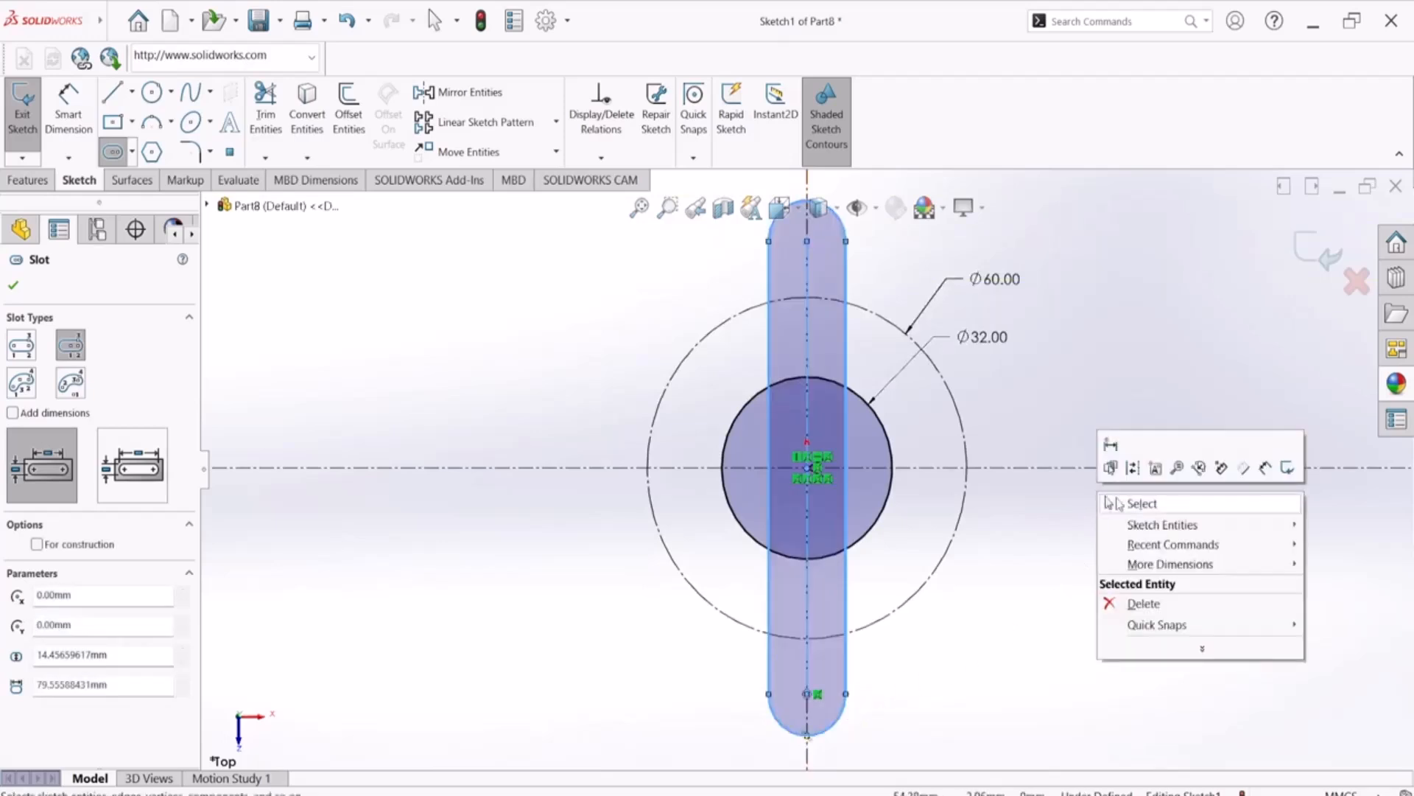
pyautogui.click(1116, 500)
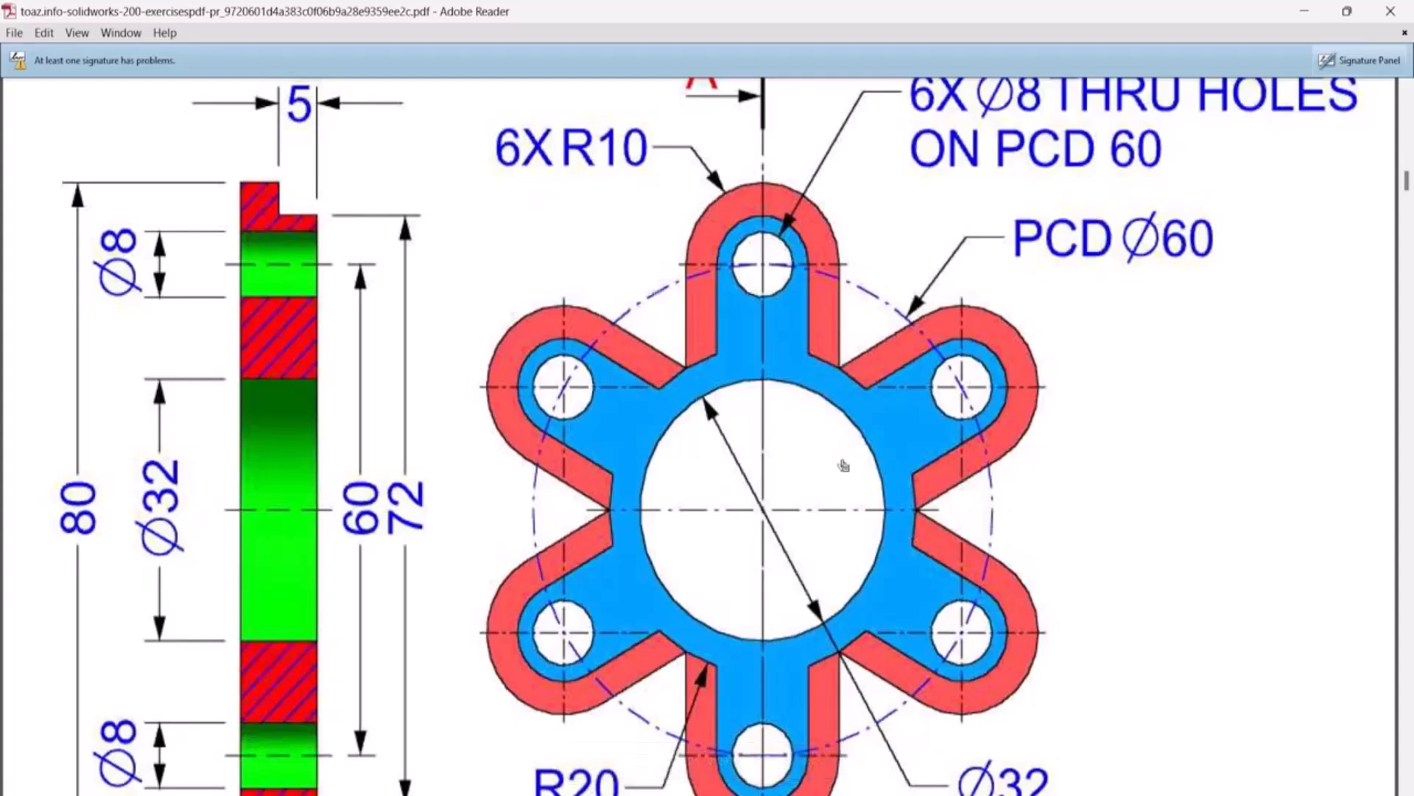
# Check the PDF drawing and make the slot's upper arc center coincident with the 60 mm construction circle
pyautogui.scroll(2, 843, 464)
pyautogui.scroll(-4, 843, 464)
pyautogui.scroll(2, 844, 464)
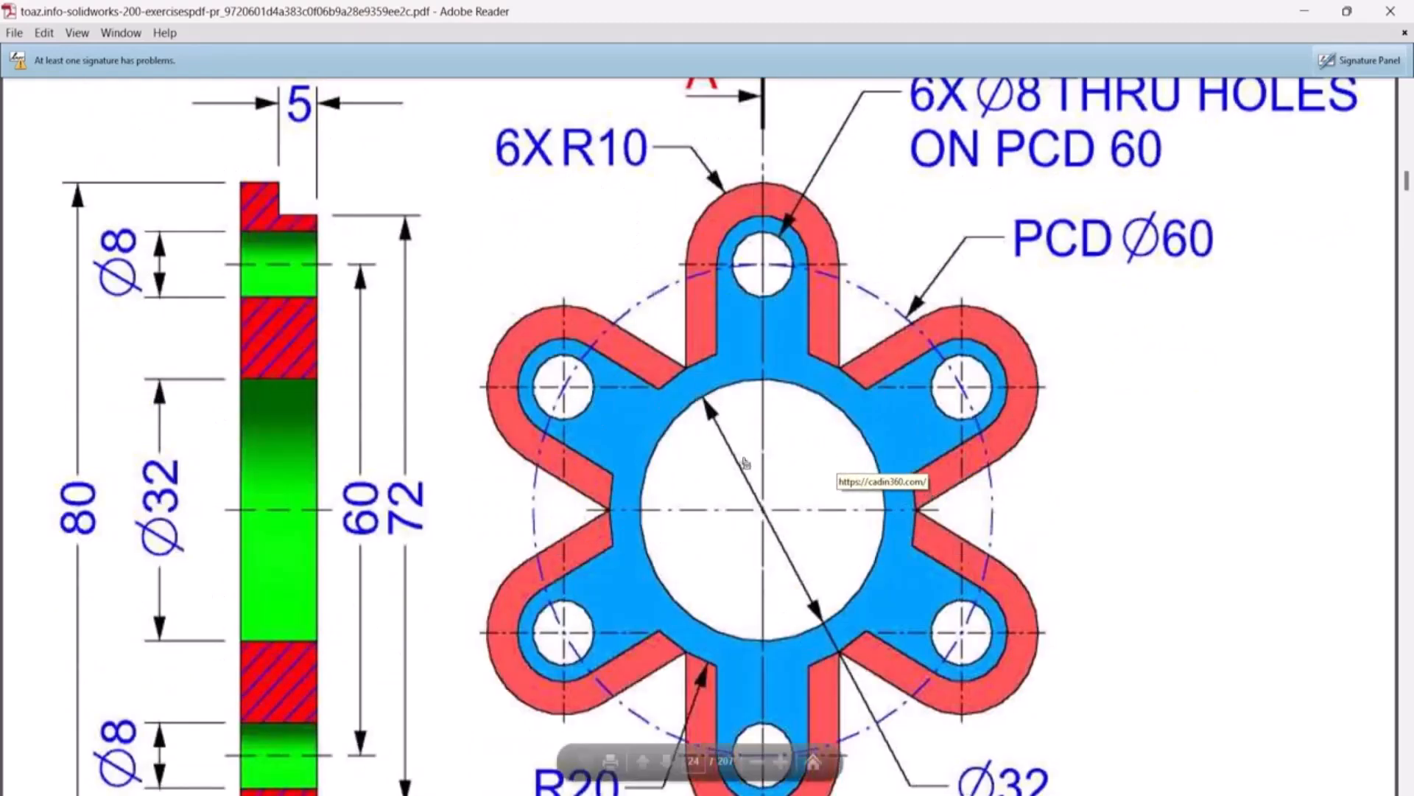
pyautogui.scroll(2, 746, 462)
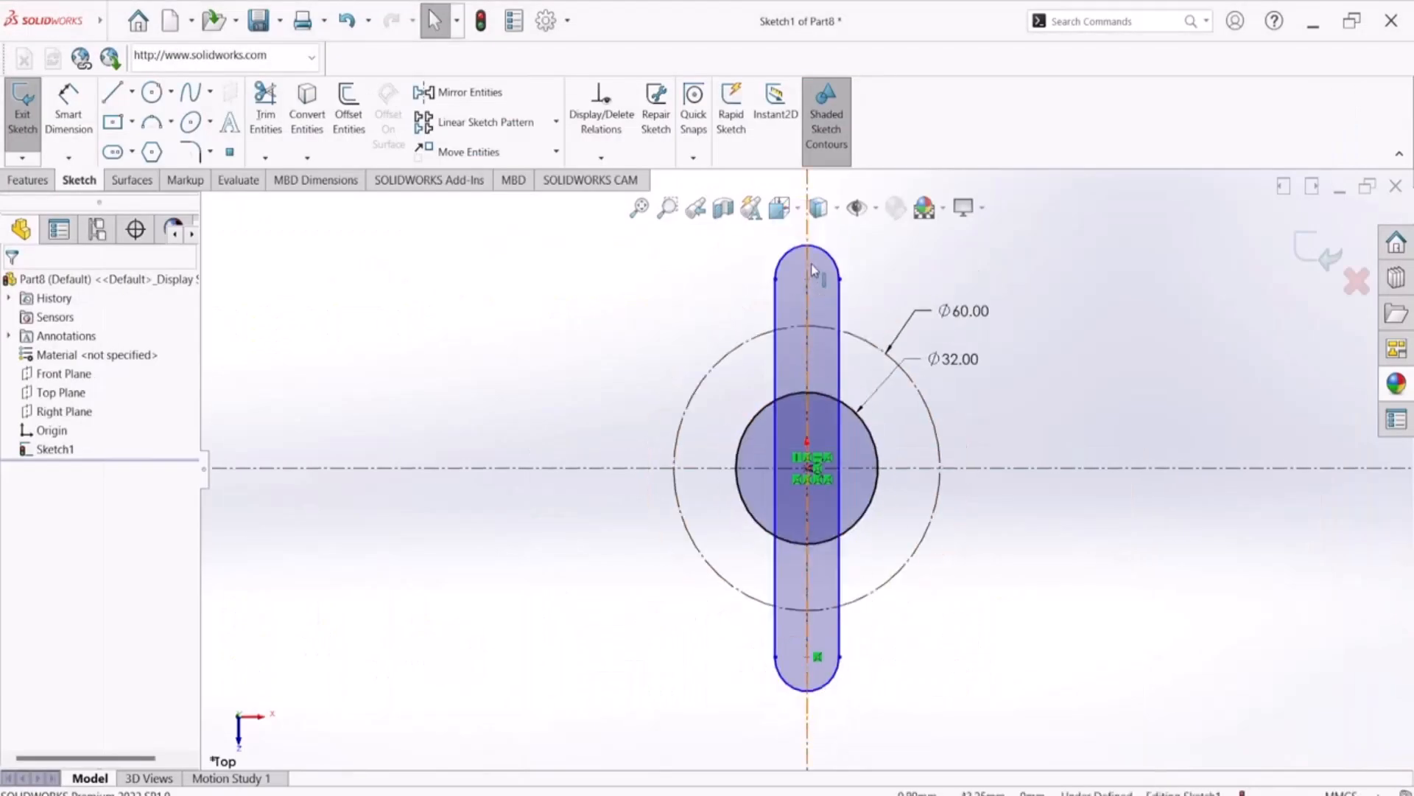
pyautogui.scroll(-5, 813, 268)
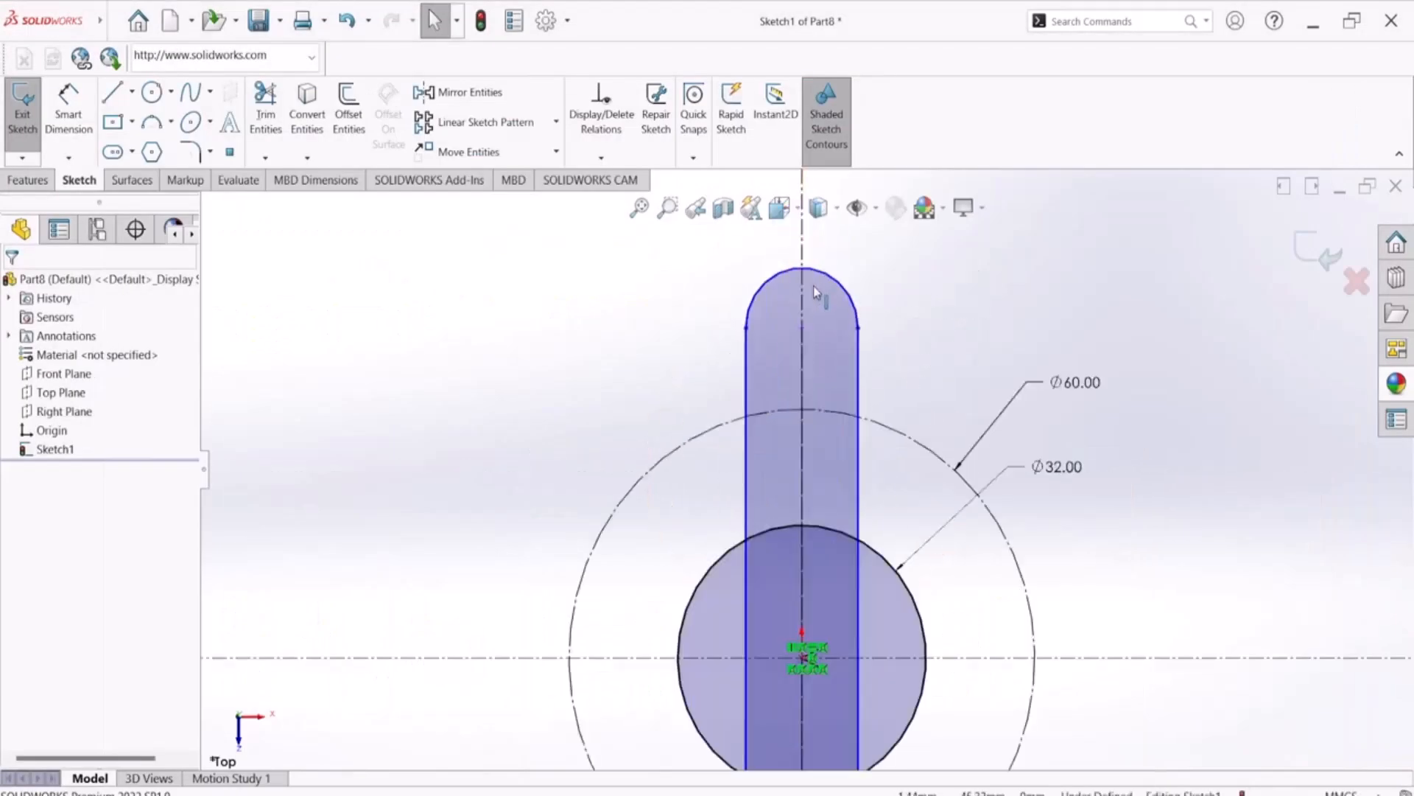
pyautogui.click(797, 366)
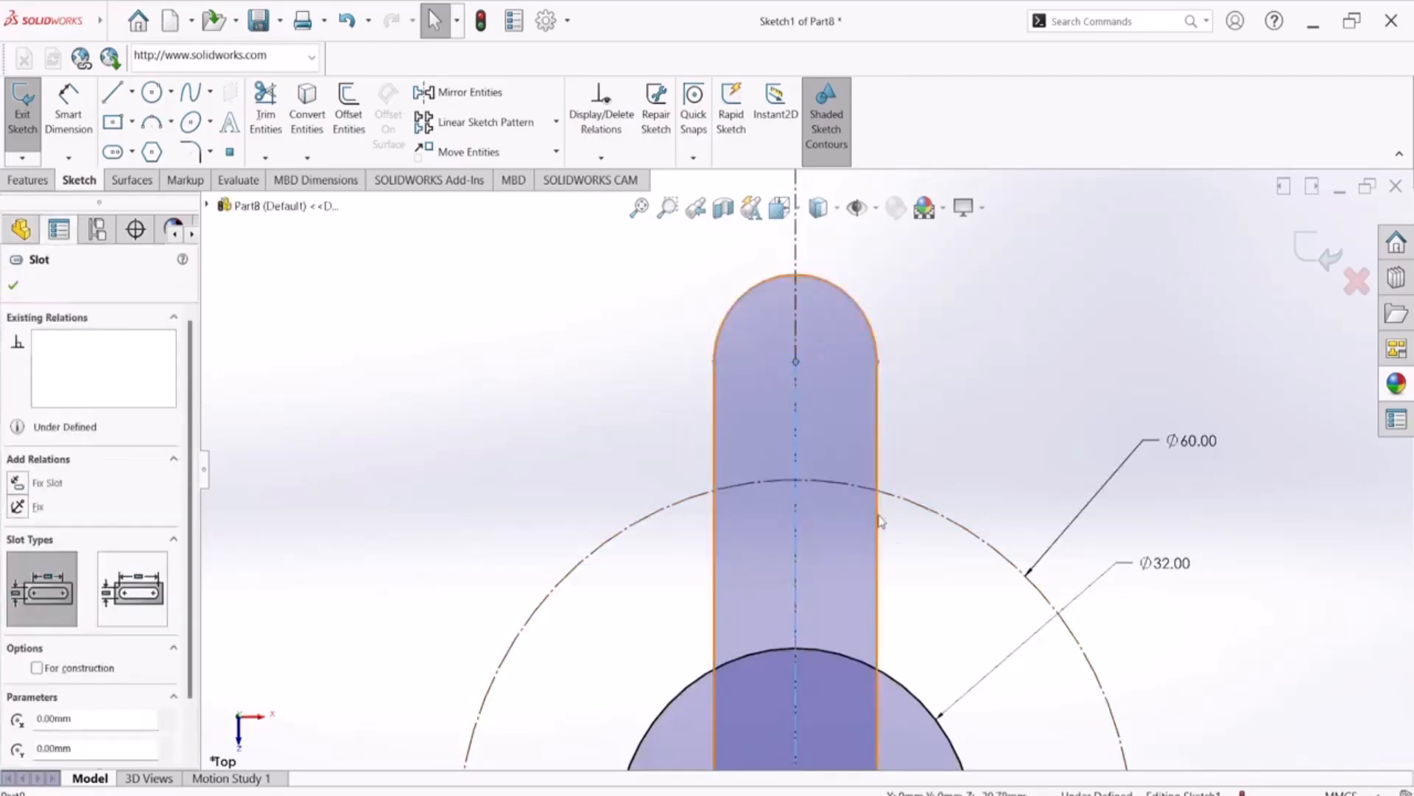
pyautogui.keyDown('ctrl'); pyautogui.click(934, 517); pyautogui.keyUp('ctrl')
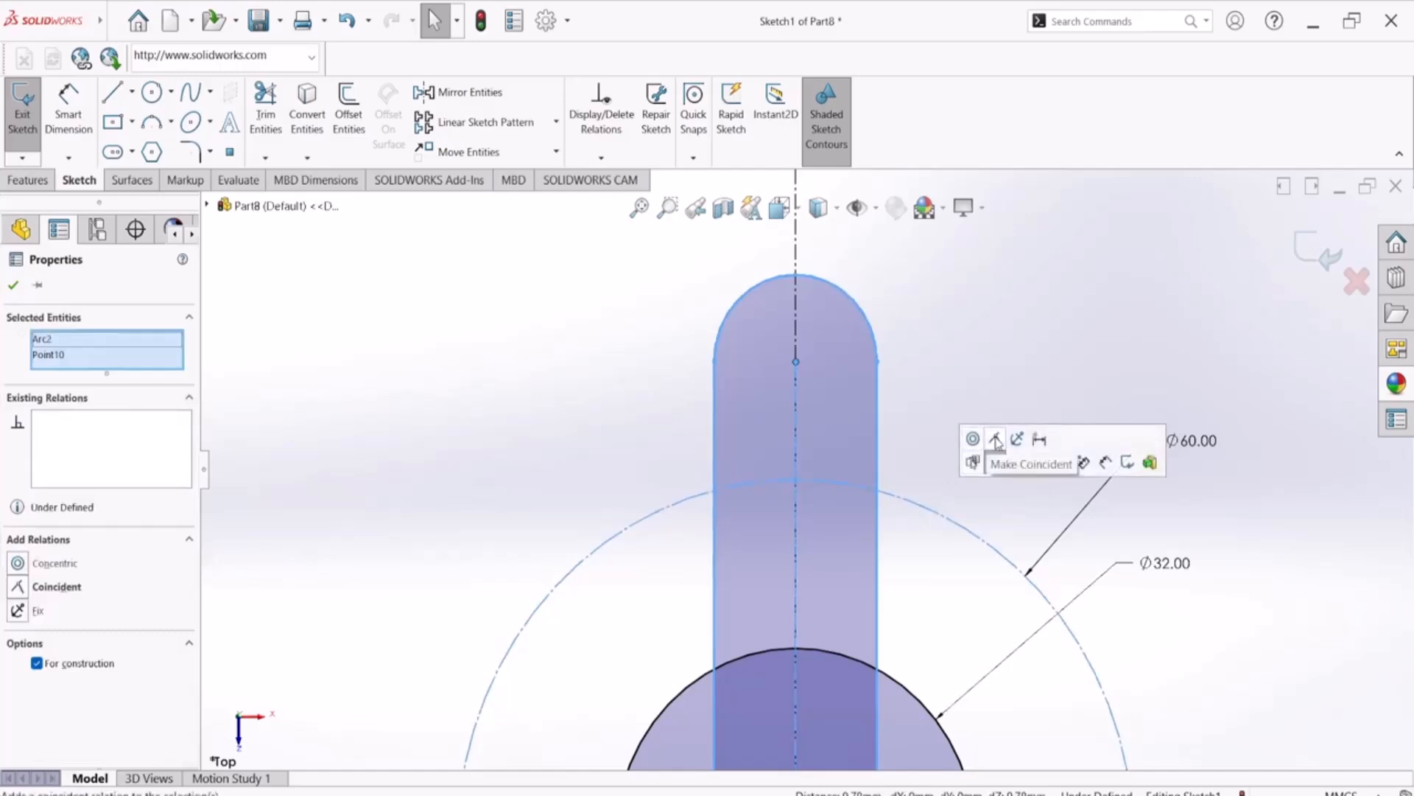
pyautogui.click(997, 440)
pyautogui.click(939, 383)
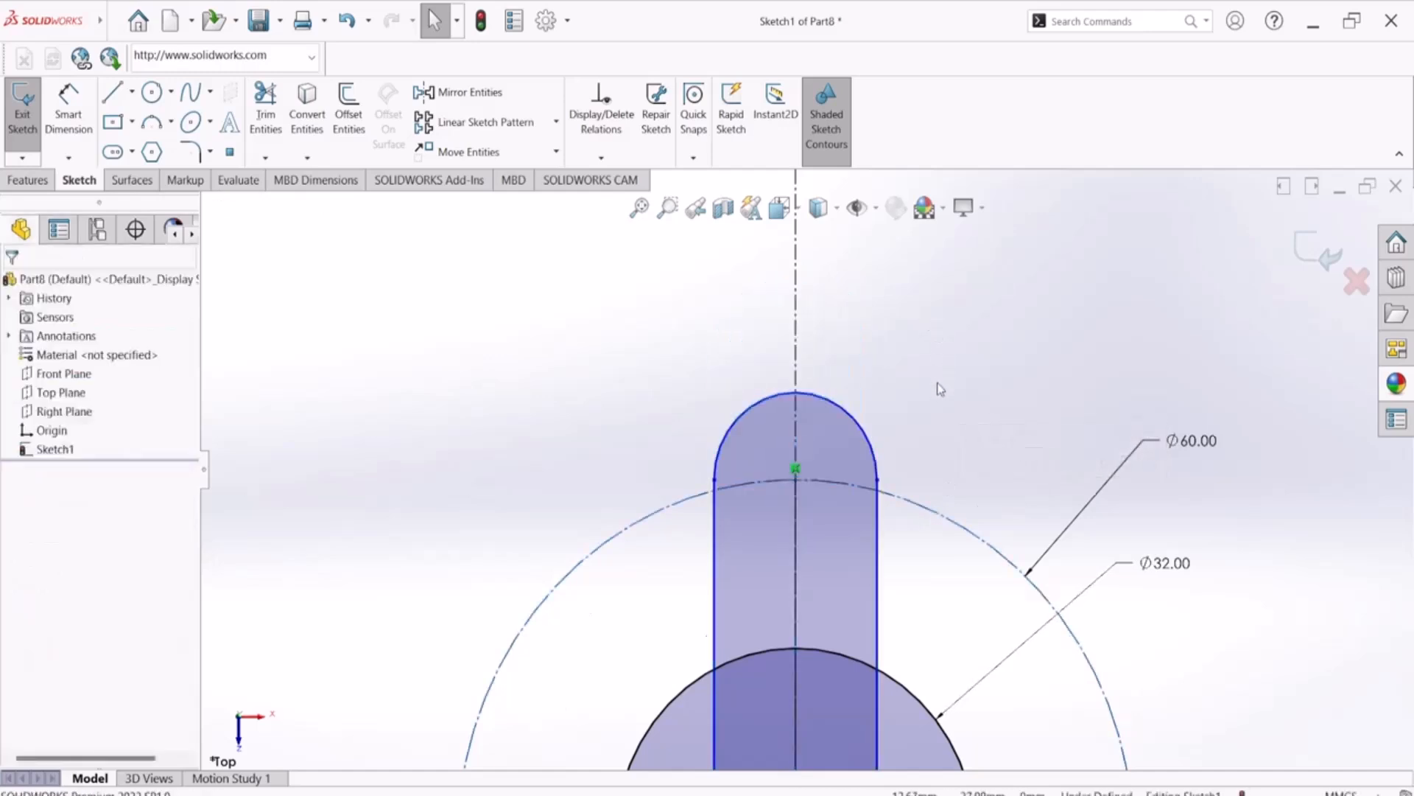
# Check the arm radius in the PDF drawing and dimension the slot's upper end arc to a radius of 10 mm
pyautogui.press('f')
pyautogui.scroll(-4, 793, 658)
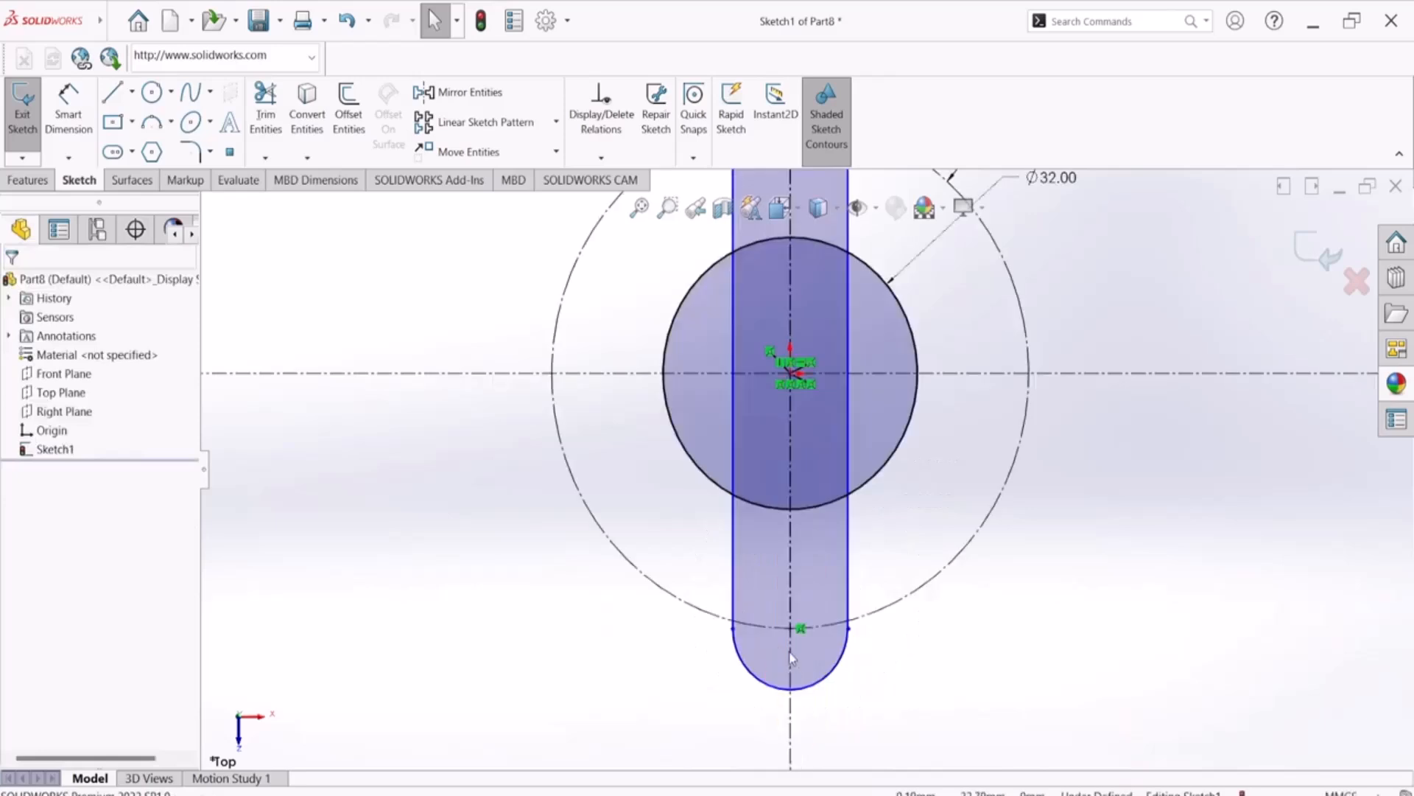
pyautogui.scroll(2, 795, 635)
pyautogui.scroll(-2, 838, 290)
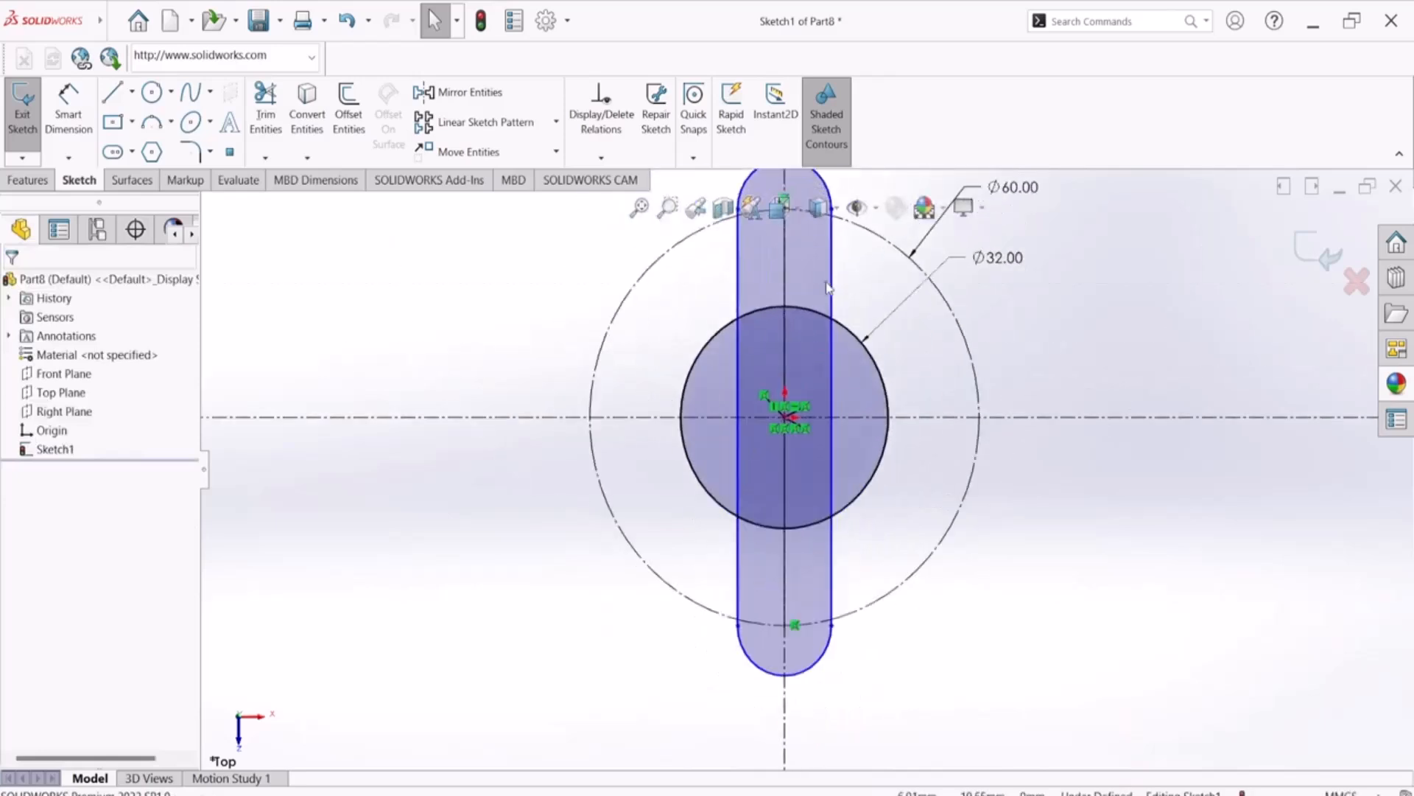
pyautogui.scroll(3, 831, 288)
pyautogui.scroll(-3, 794, 338)
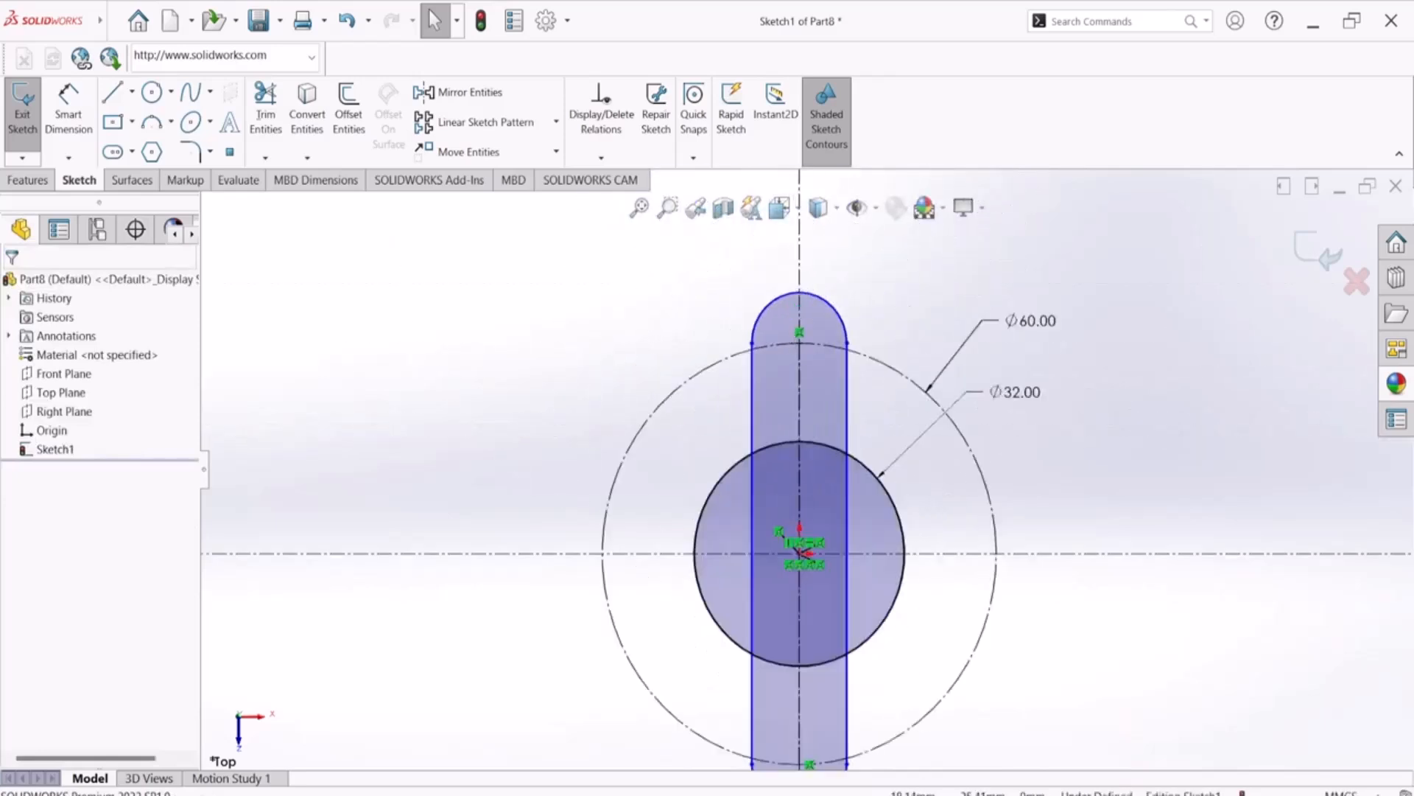
pyautogui.click(960, 794)
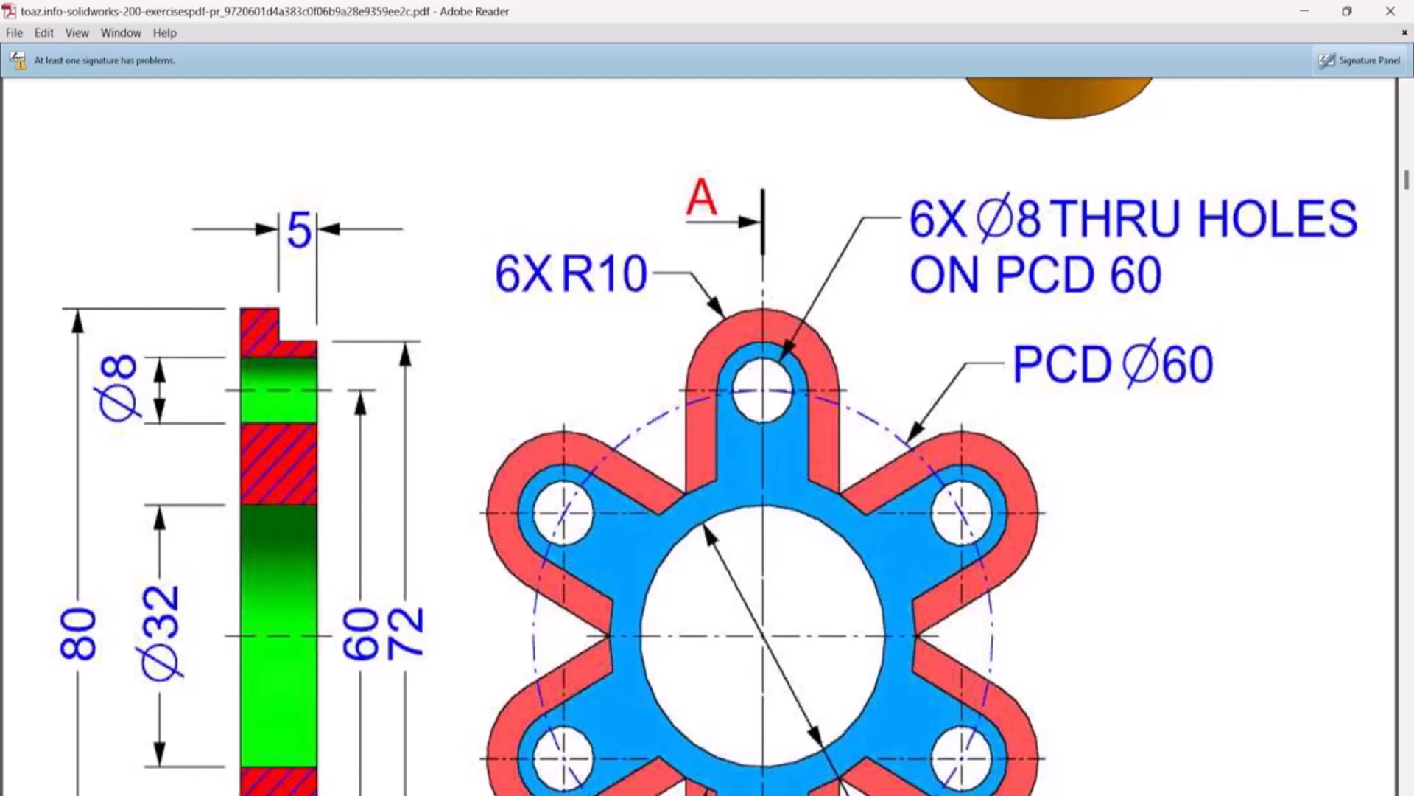
pyautogui.click(960, 794)
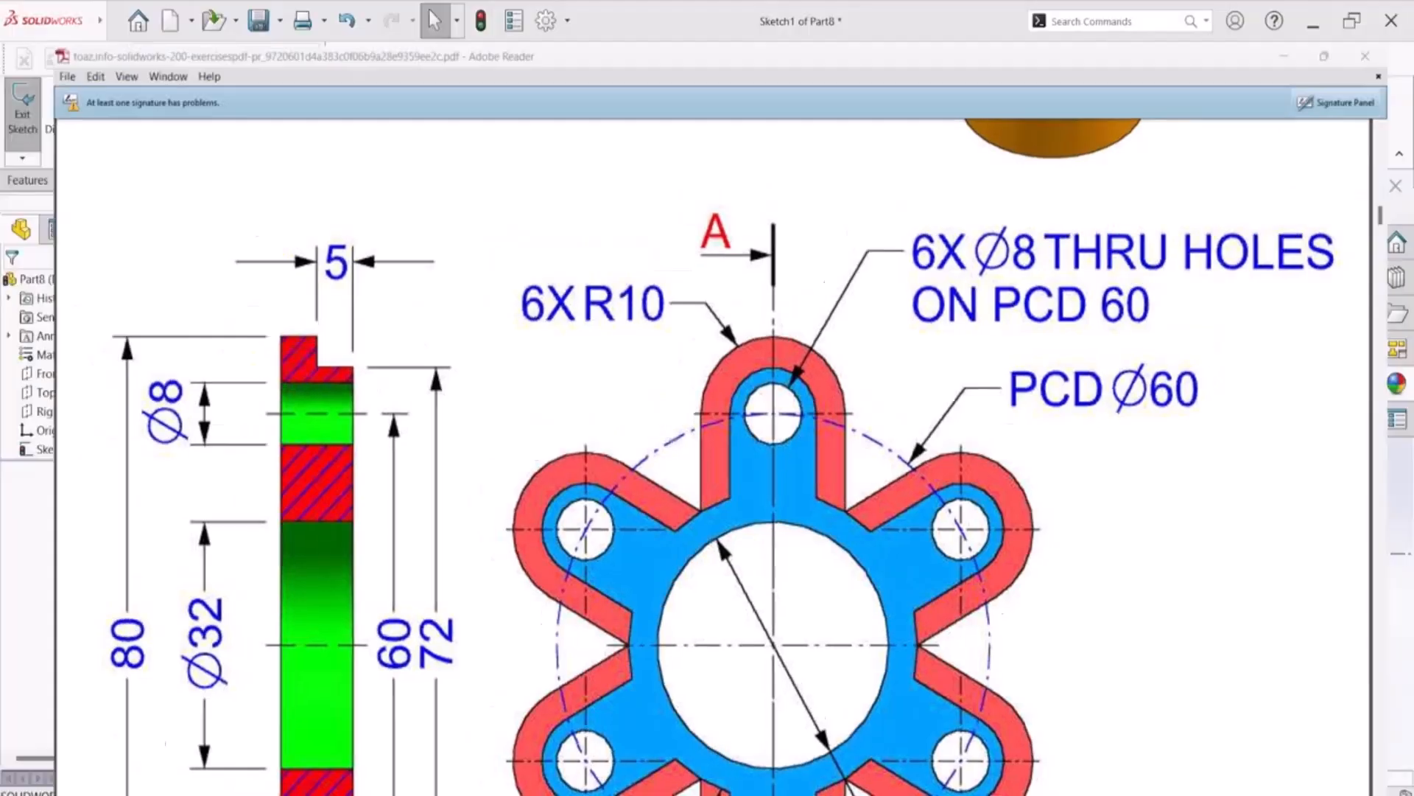
pyautogui.click(72, 117)
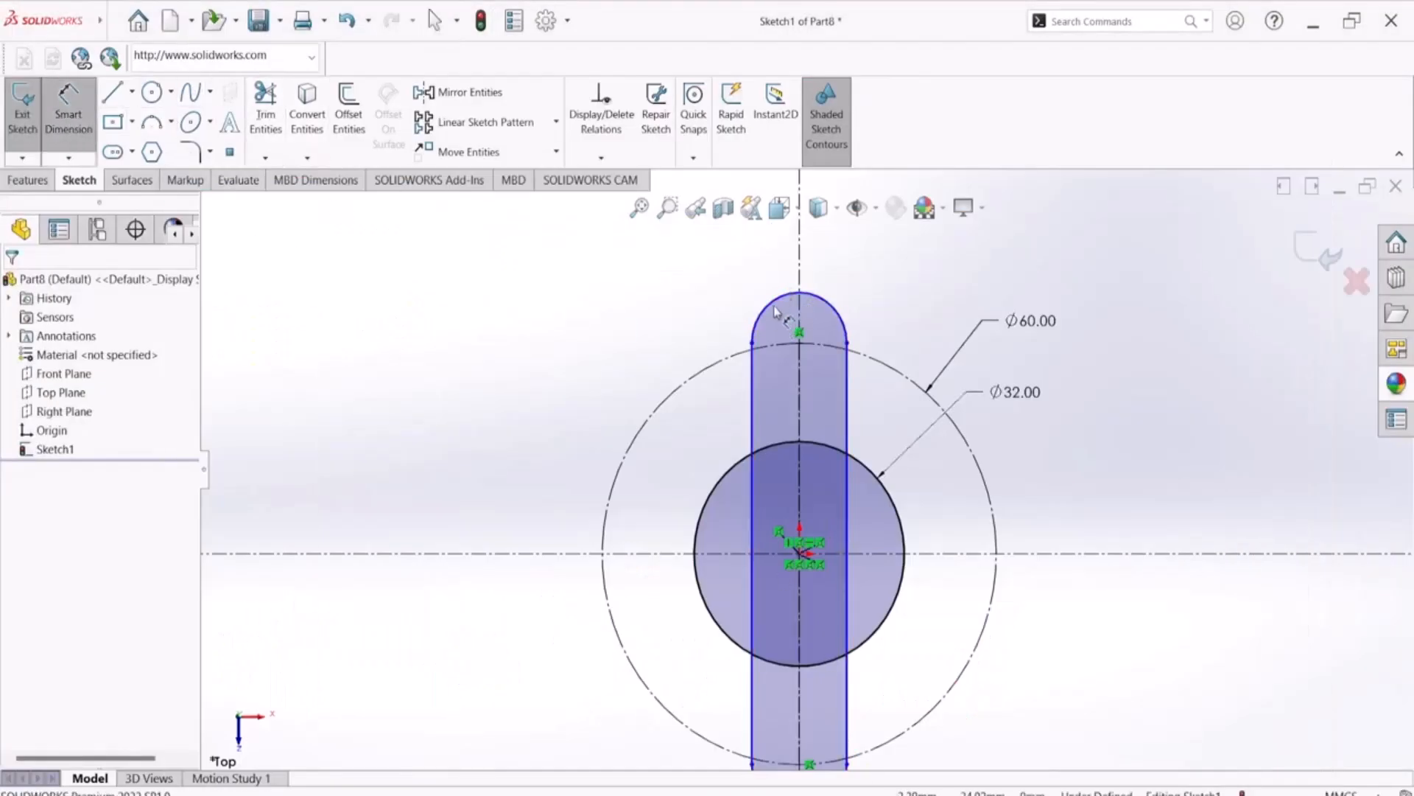
pyautogui.click(894, 291)
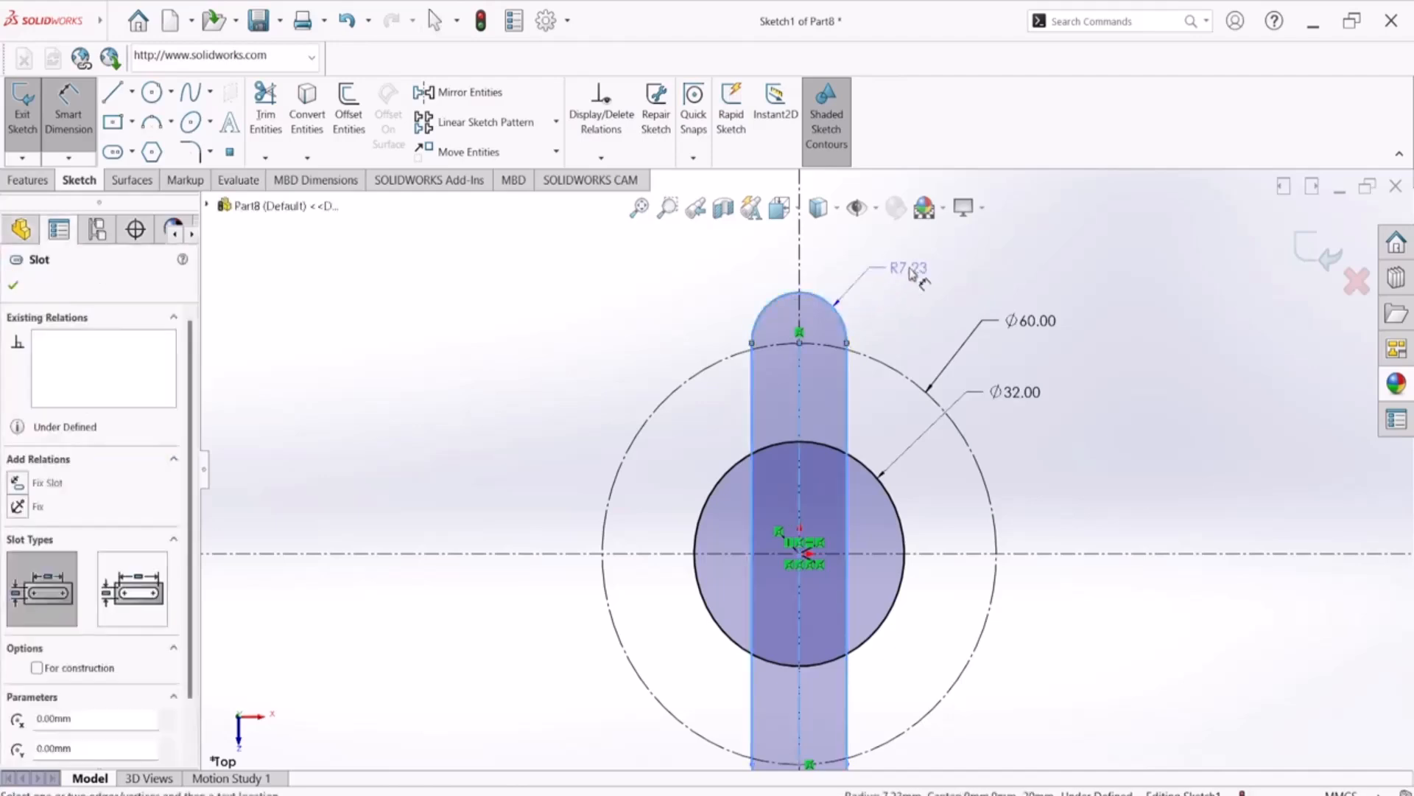
pyautogui.click(914, 274)
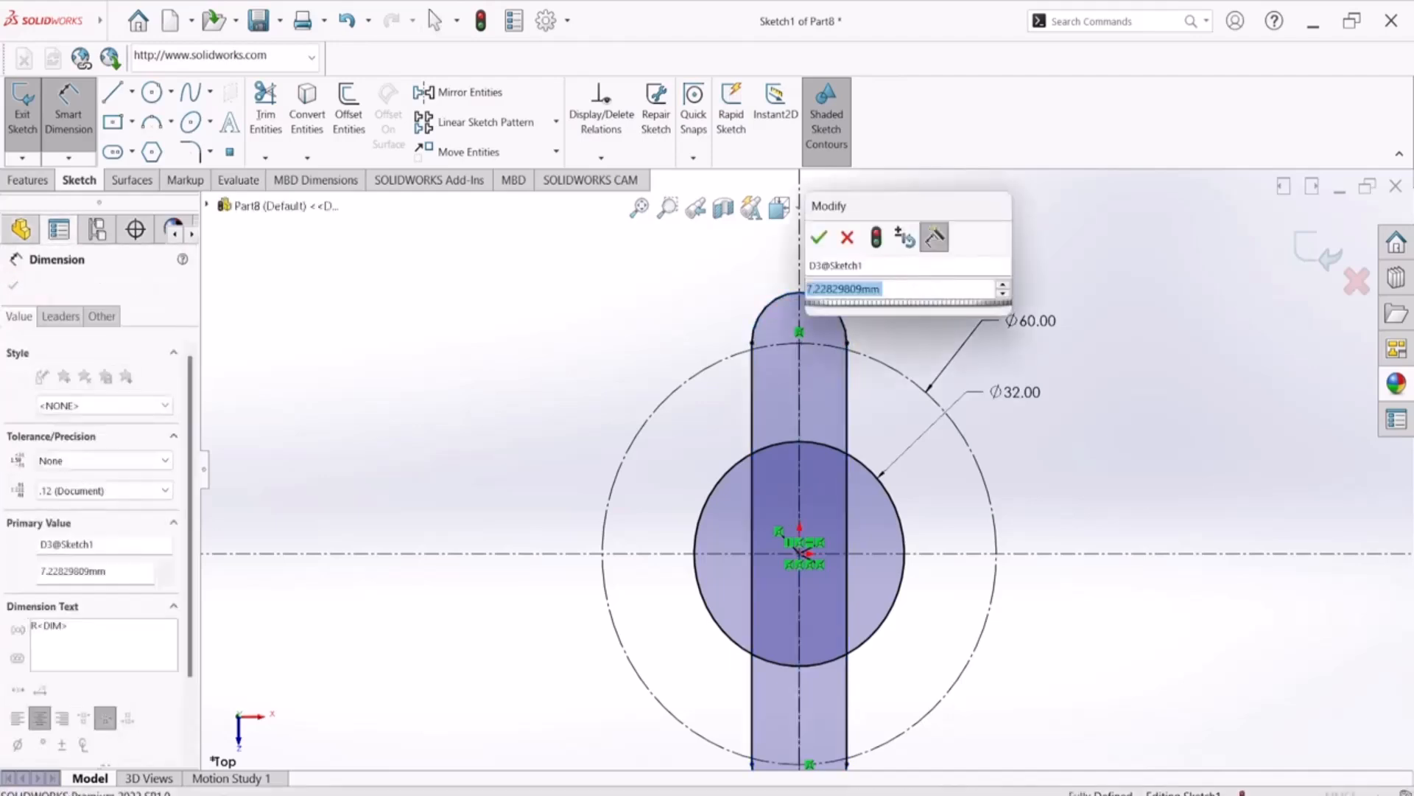
pyautogui.press('Return')
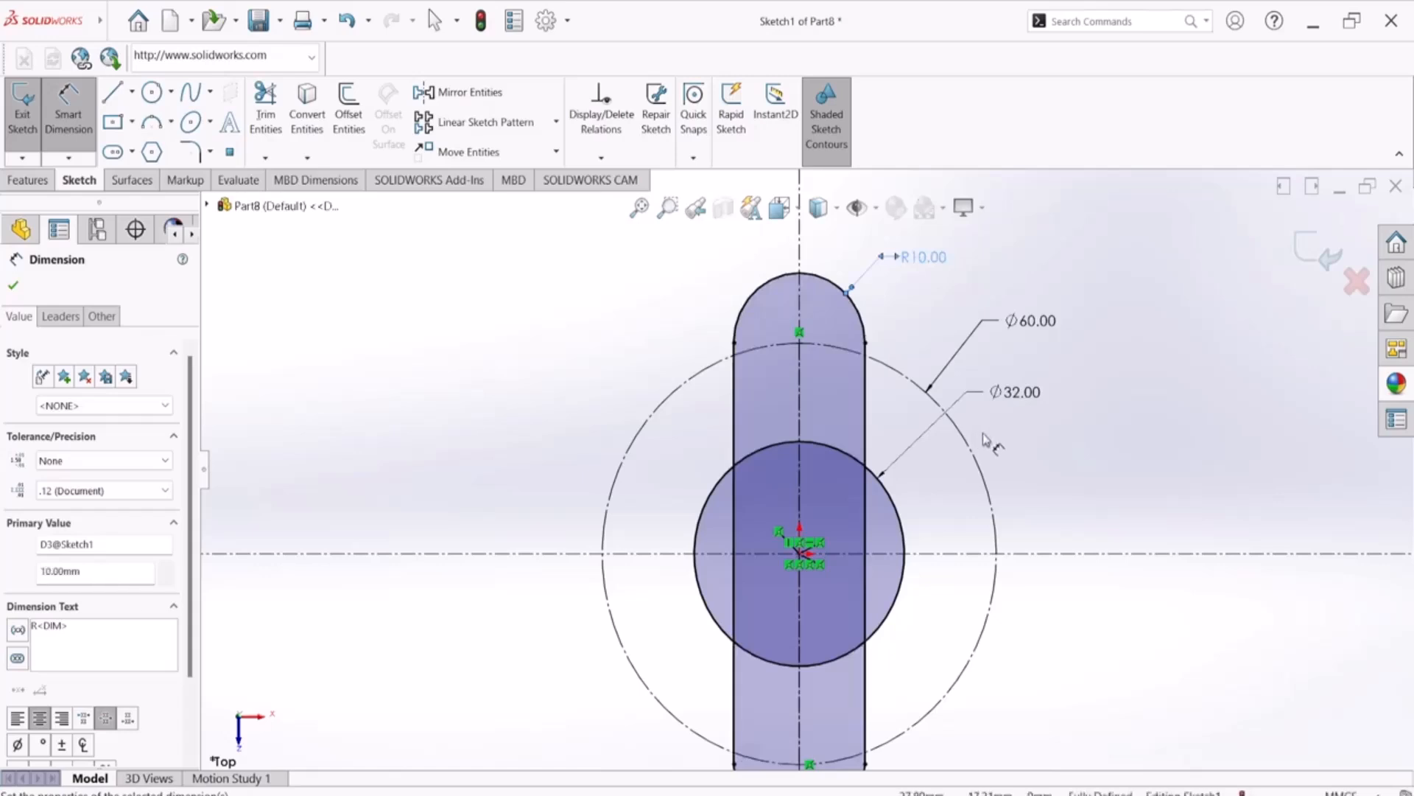
# Compare the slot sketch with the PDF drawing, examining the arm radii, hole callouts and section view, and leave the dimension command
pyautogui.scroll(1, 943, 467)
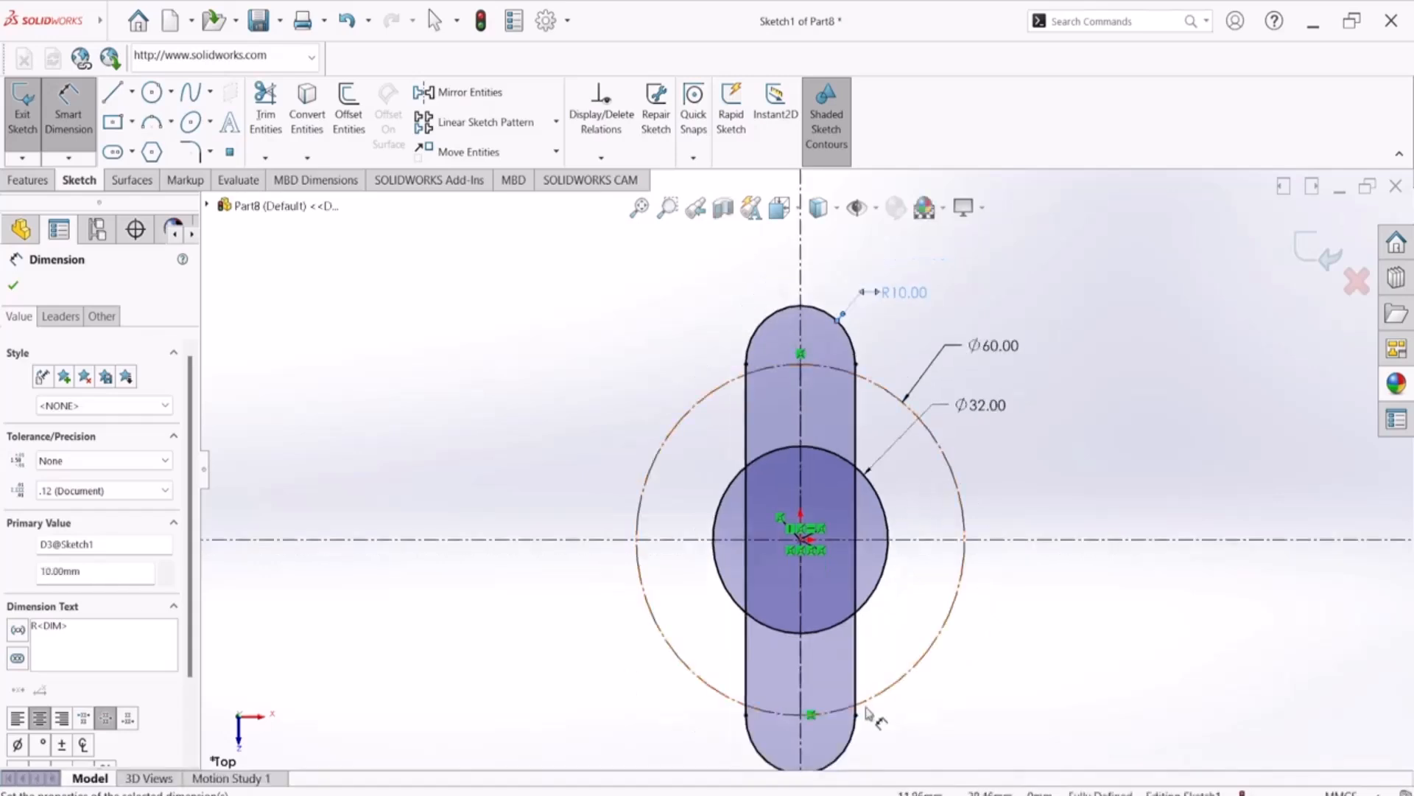
pyautogui.click(923, 794)
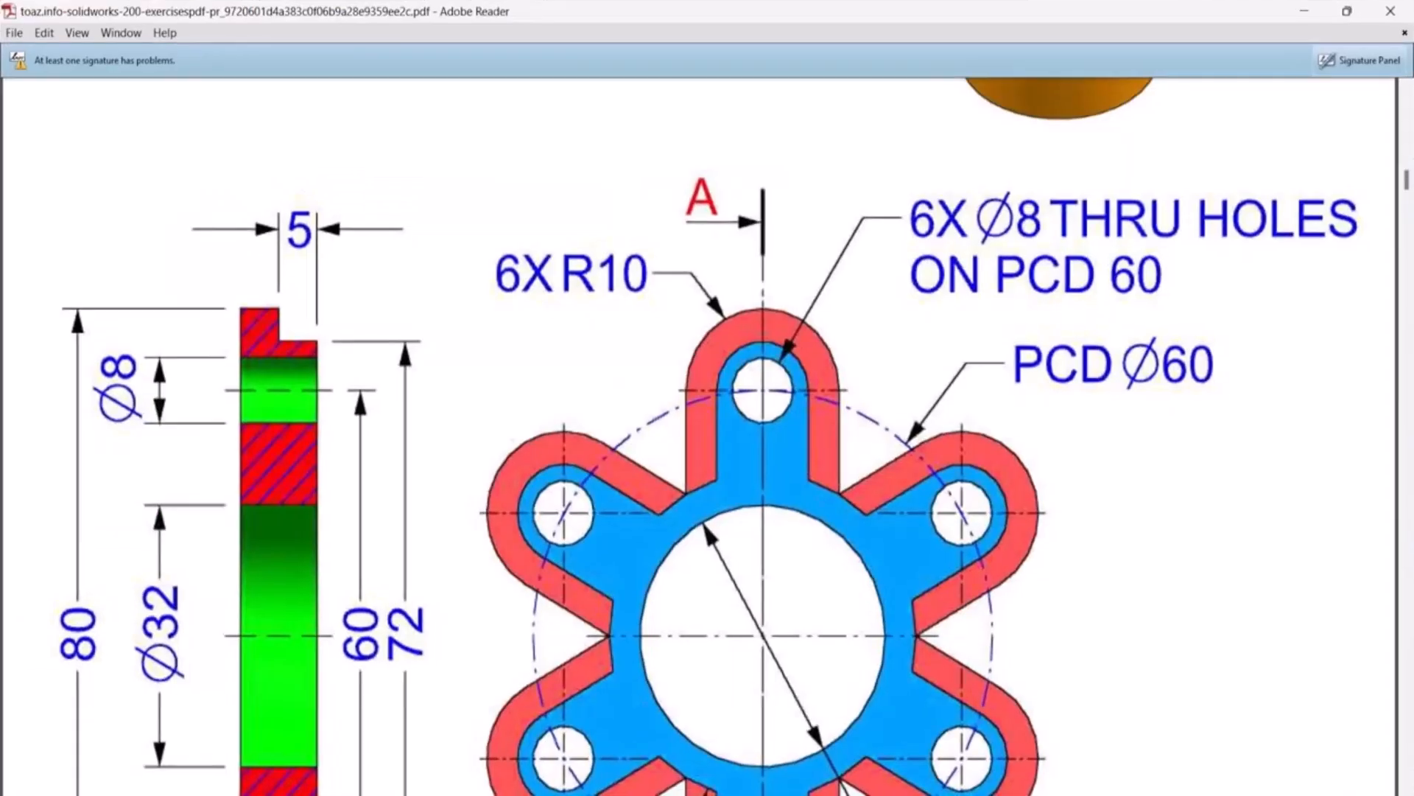
pyautogui.click(921, 794)
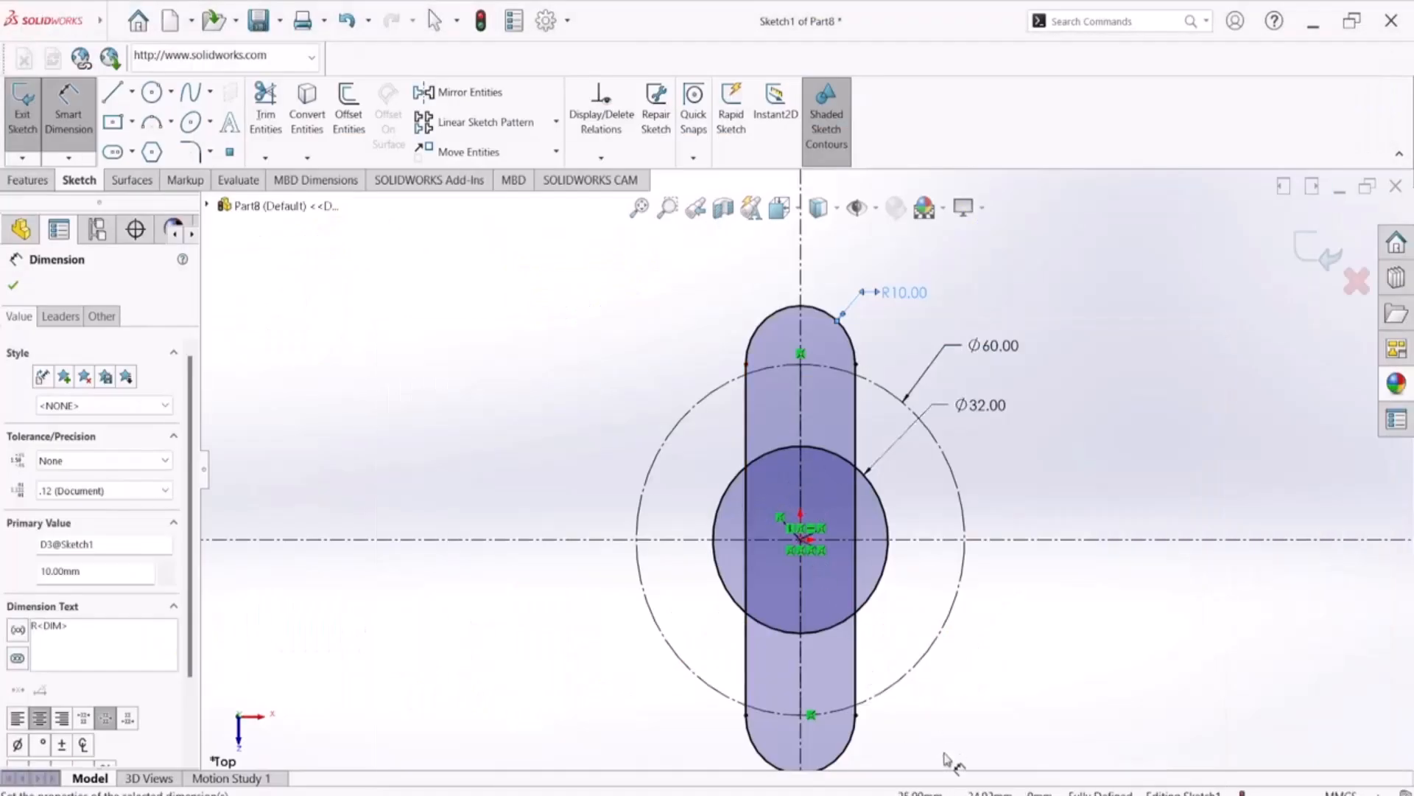
pyautogui.click(930, 794)
pyautogui.scroll(-3, 767, 338)
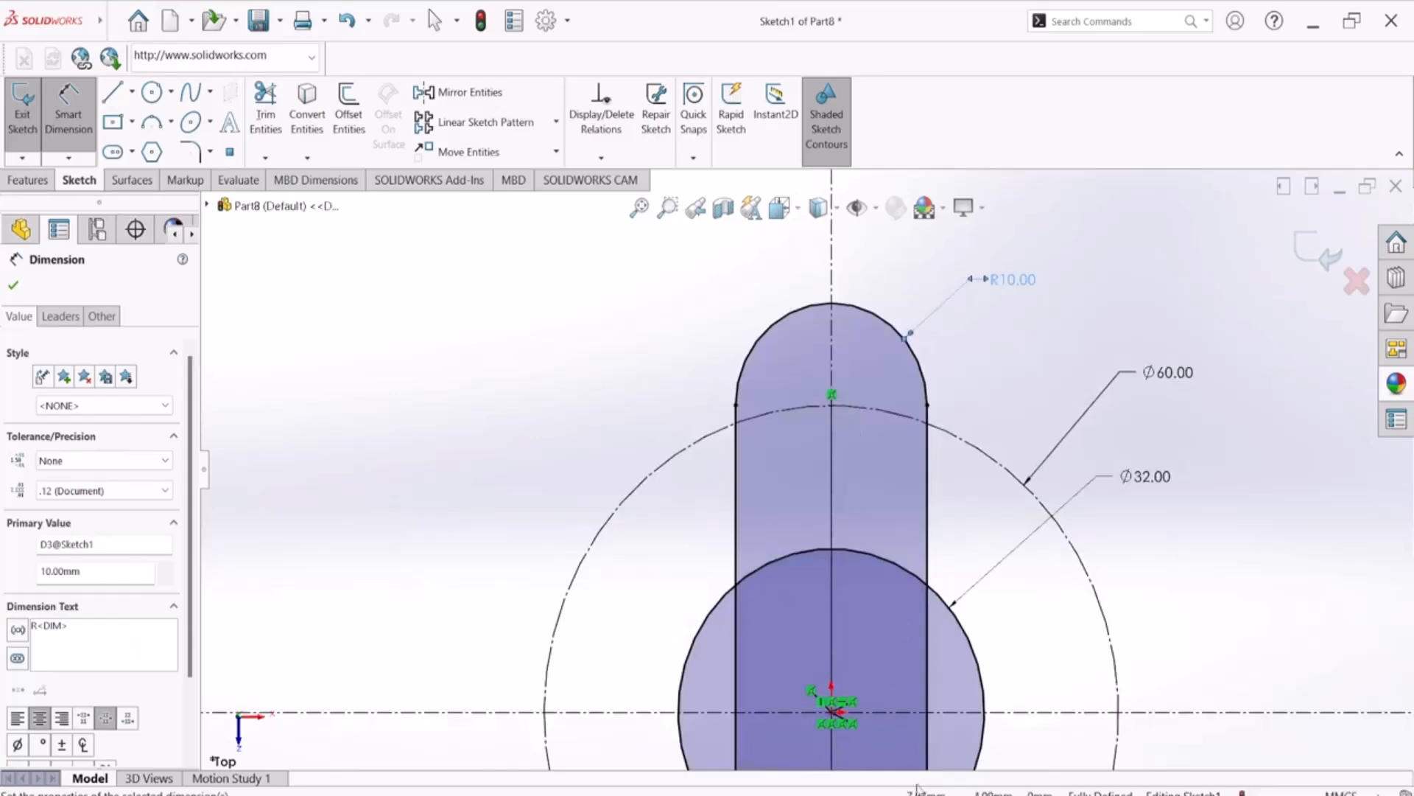
pyautogui.click(957, 794)
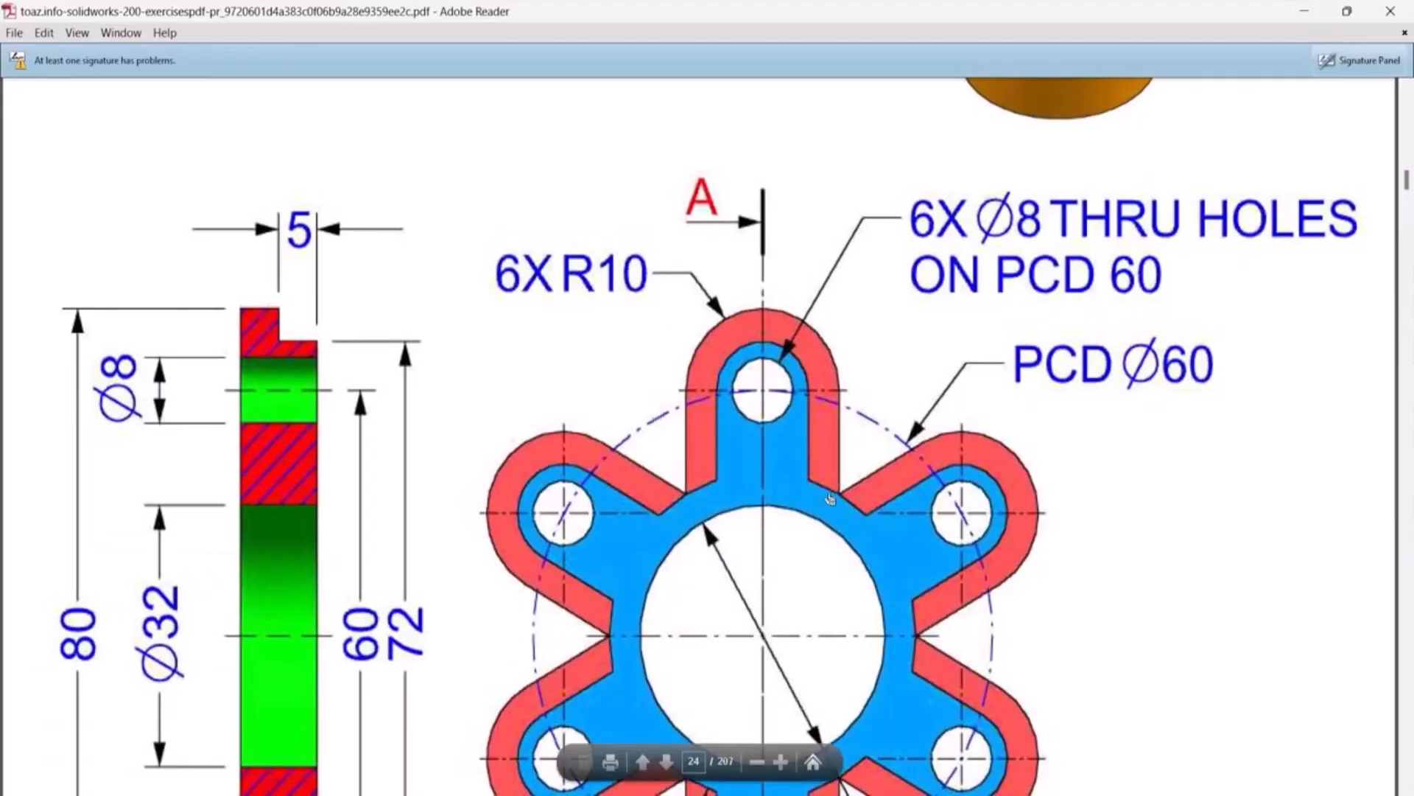
pyautogui.scroll(1, 799, 499)
pyautogui.scroll(-1, 781, 501)
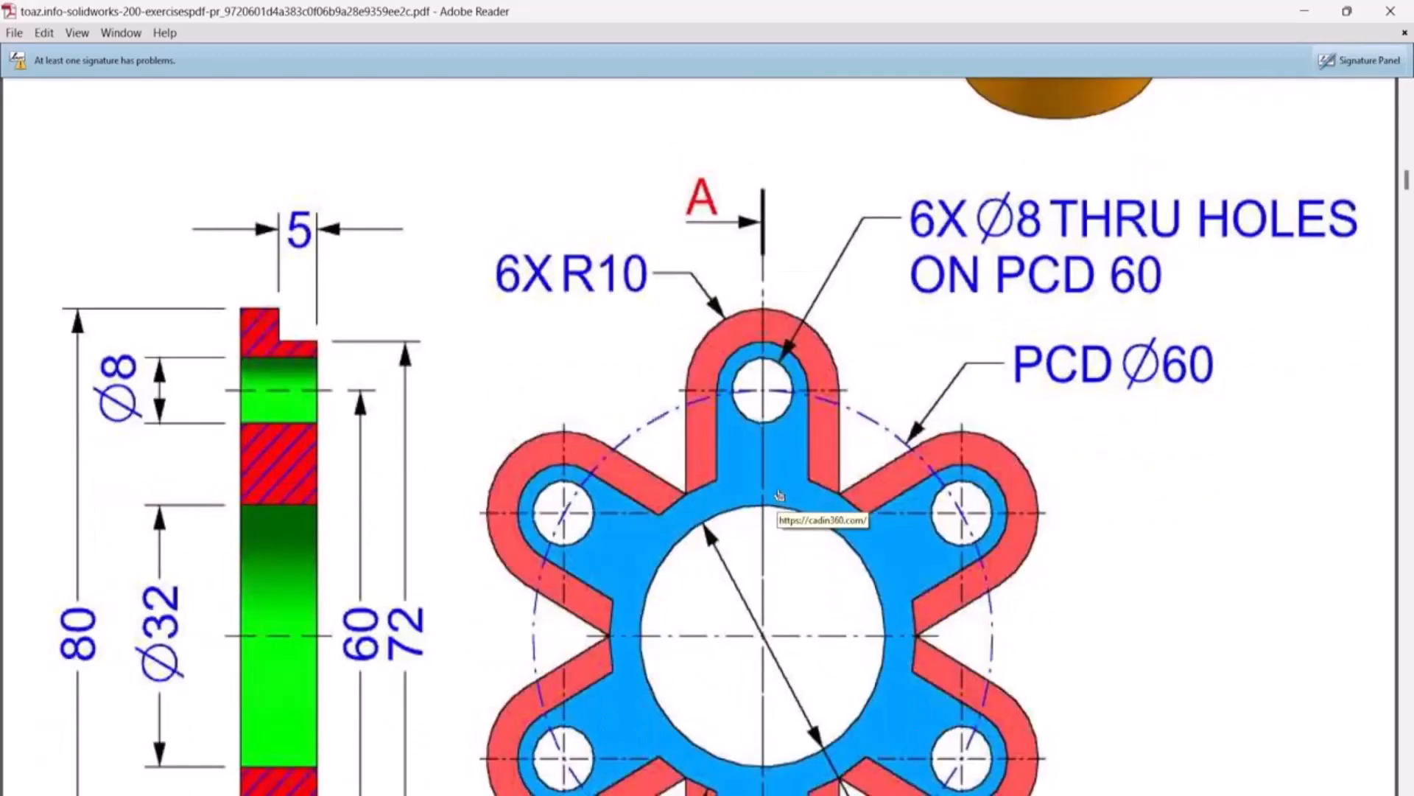
pyautogui.scroll(-2, 780, 494)
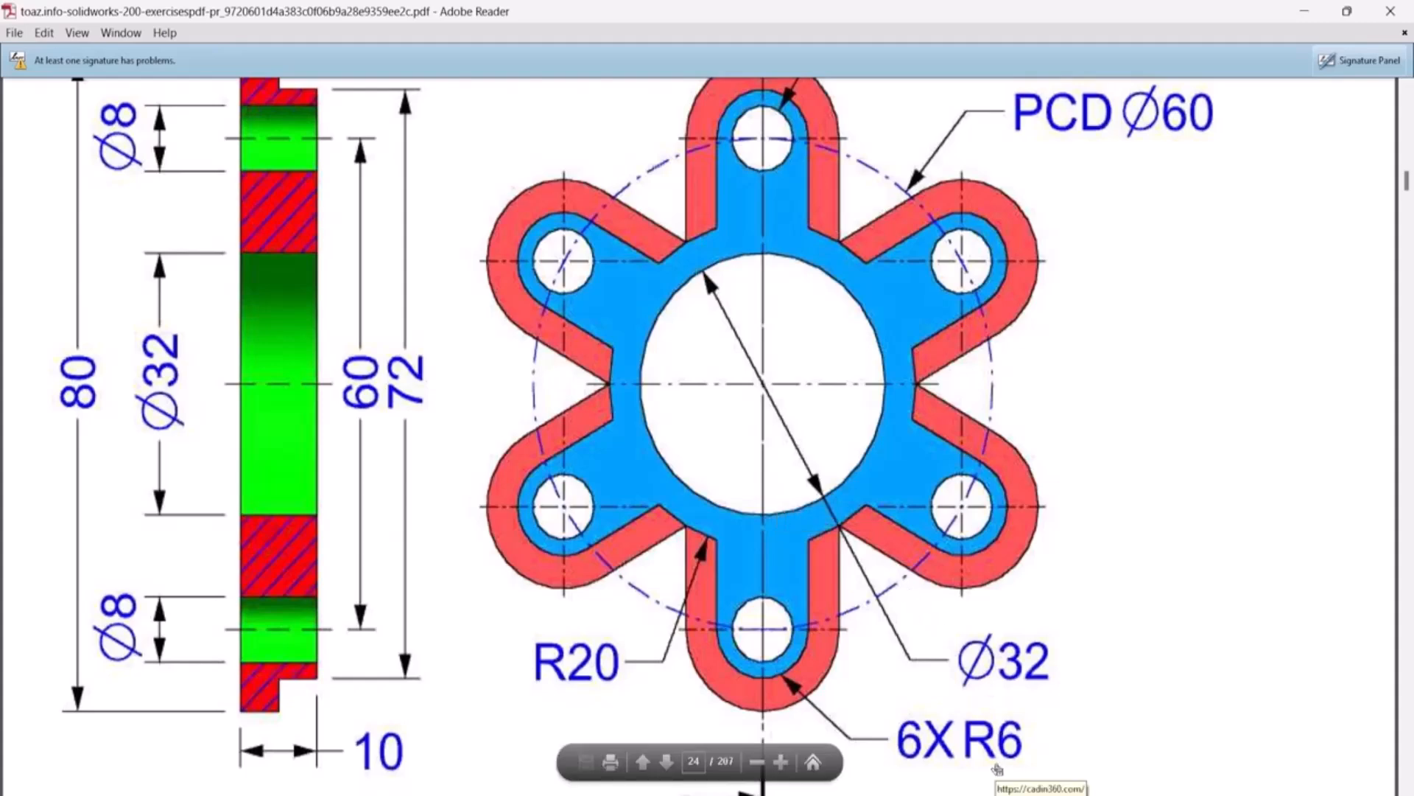
pyautogui.scroll(3, 997, 769)
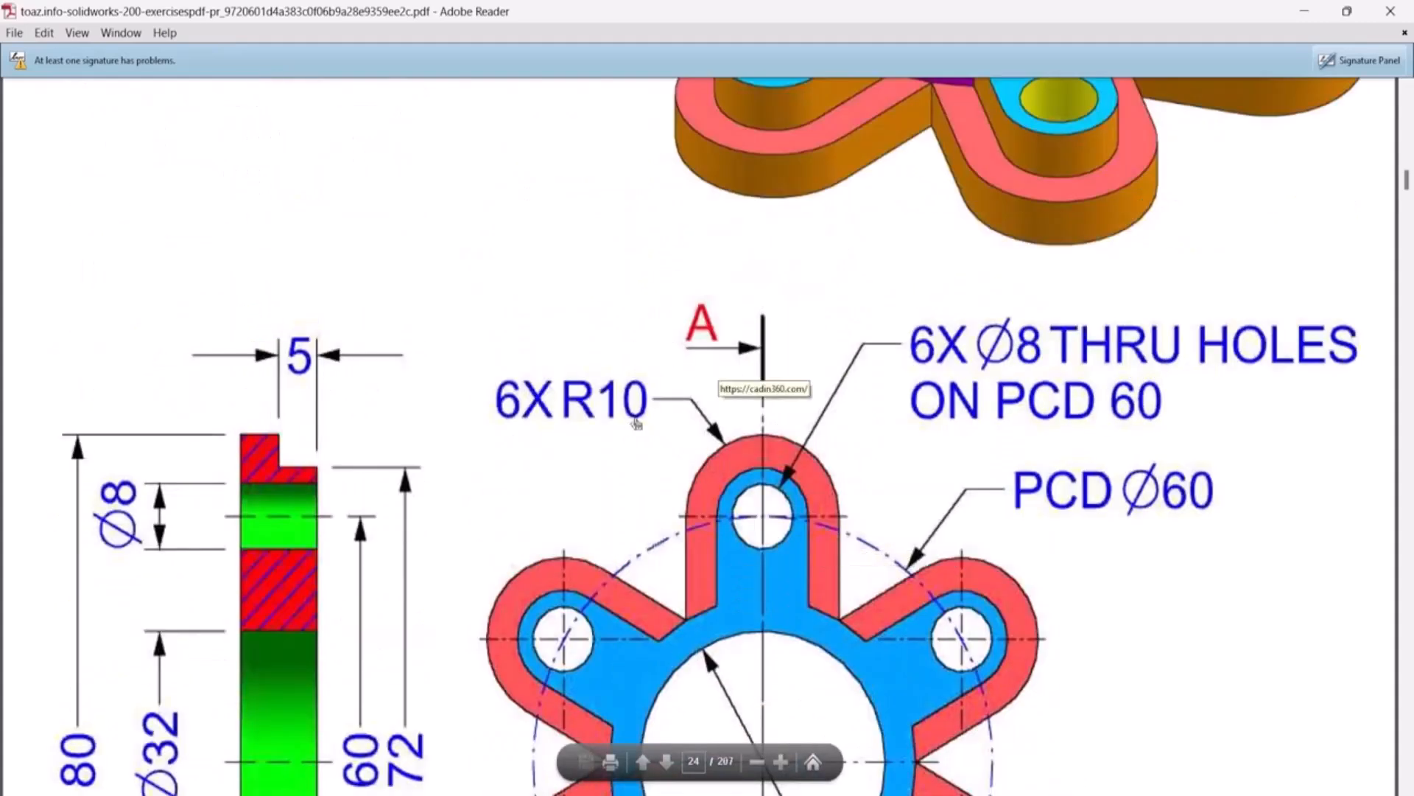
pyautogui.scroll(-1, 726, 531)
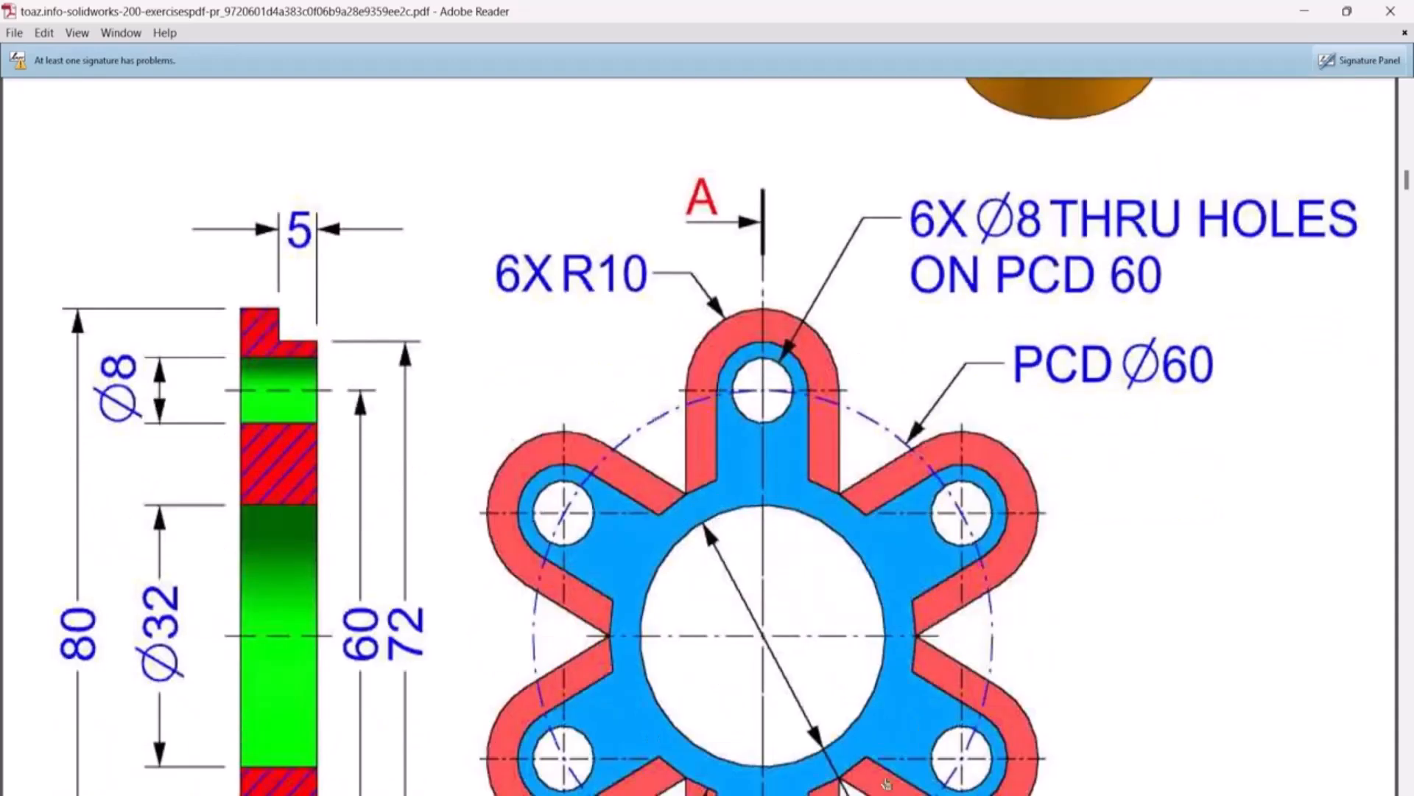
pyautogui.hotkey('alt', 'Tab')
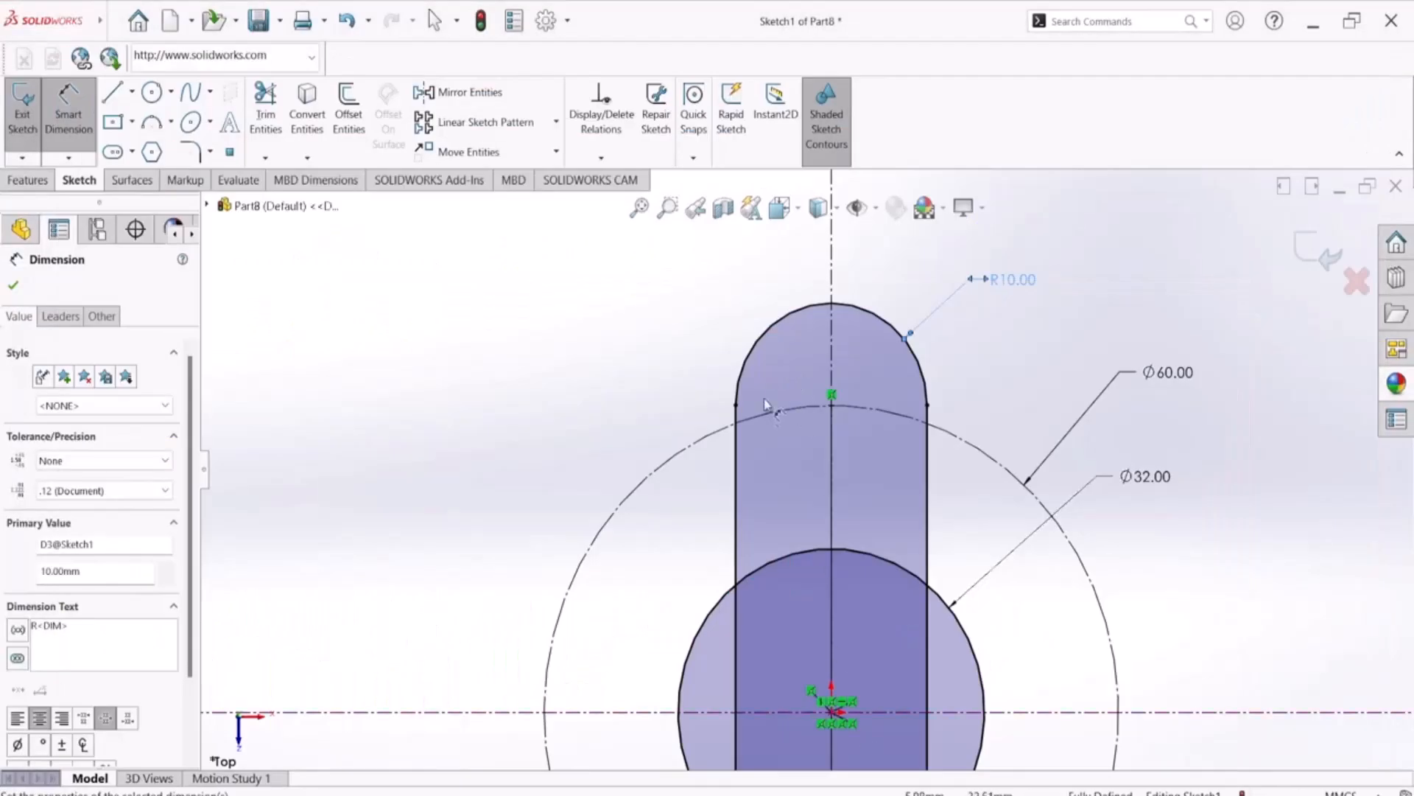
pyautogui.scroll(1, 765, 413)
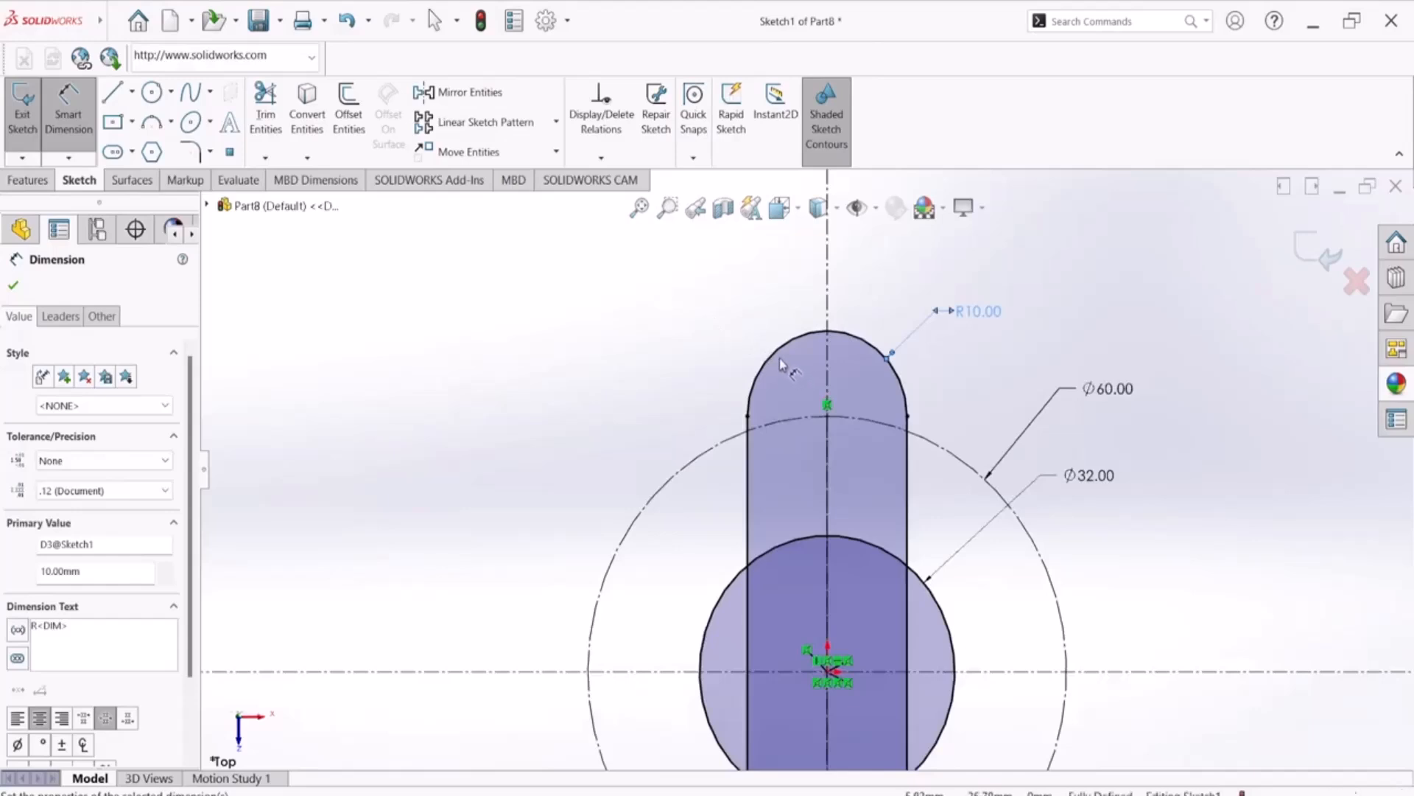
pyautogui.press('Escape')
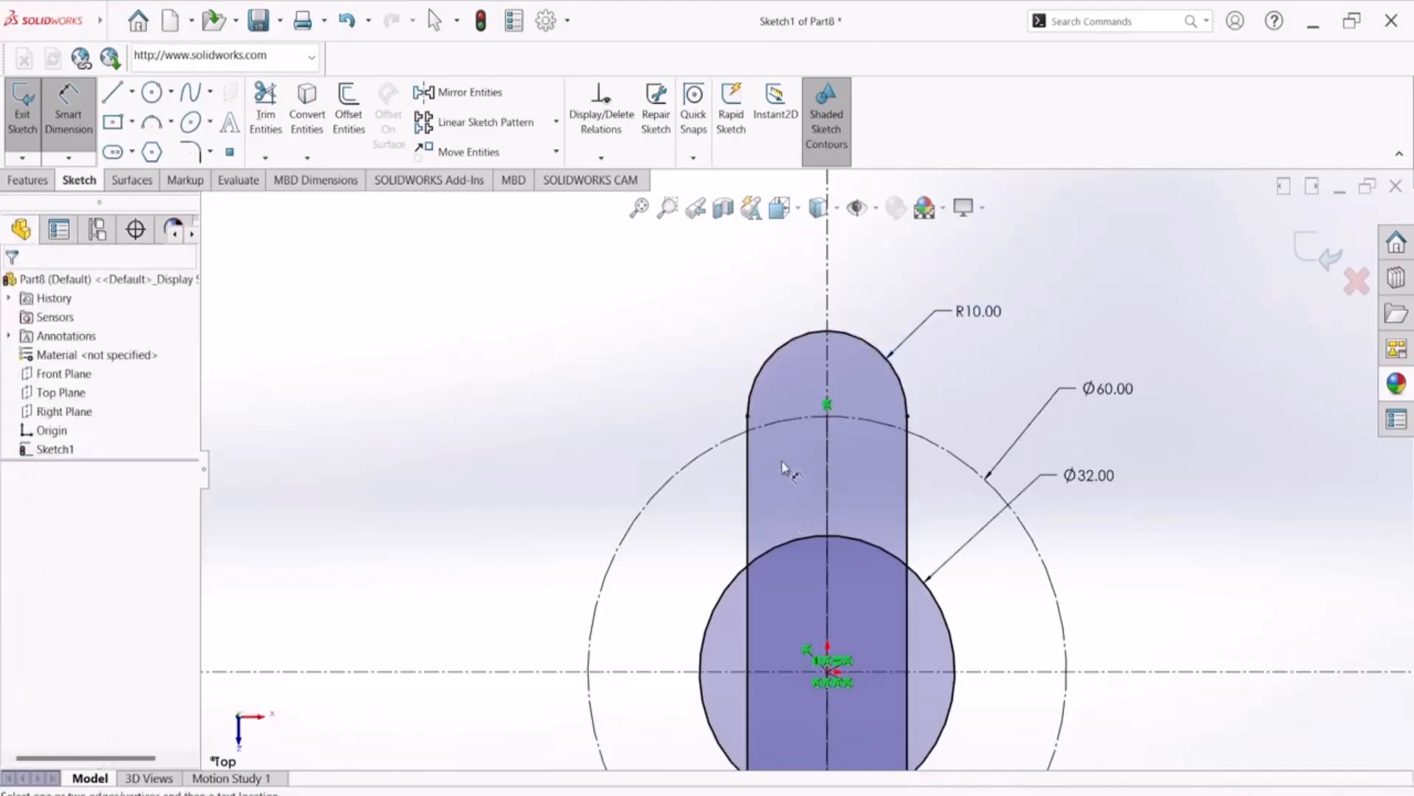
pyautogui.press('Escape')
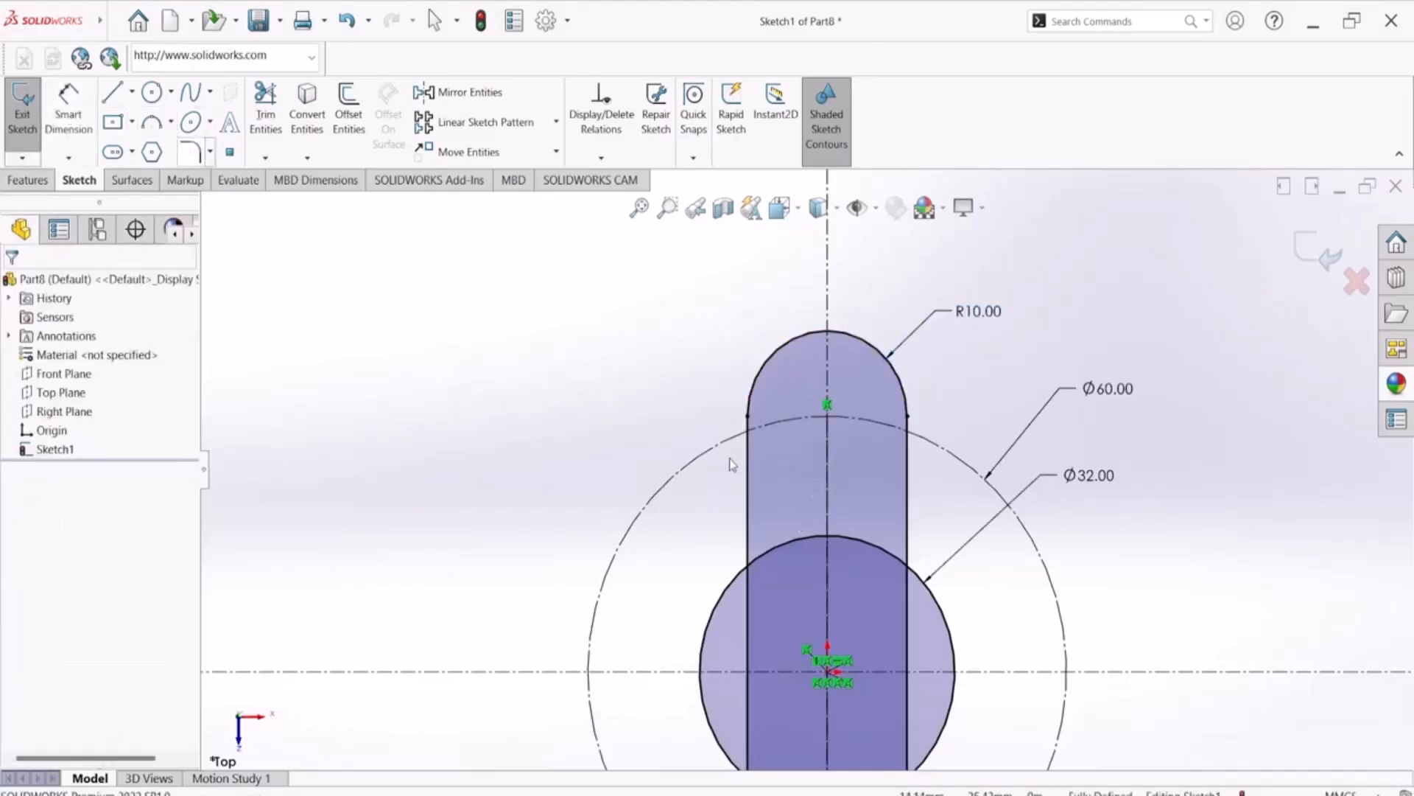
# Offset the whole slot outline inward by 2 mm, keeping the offset dimension
pyautogui.click(796, 490)
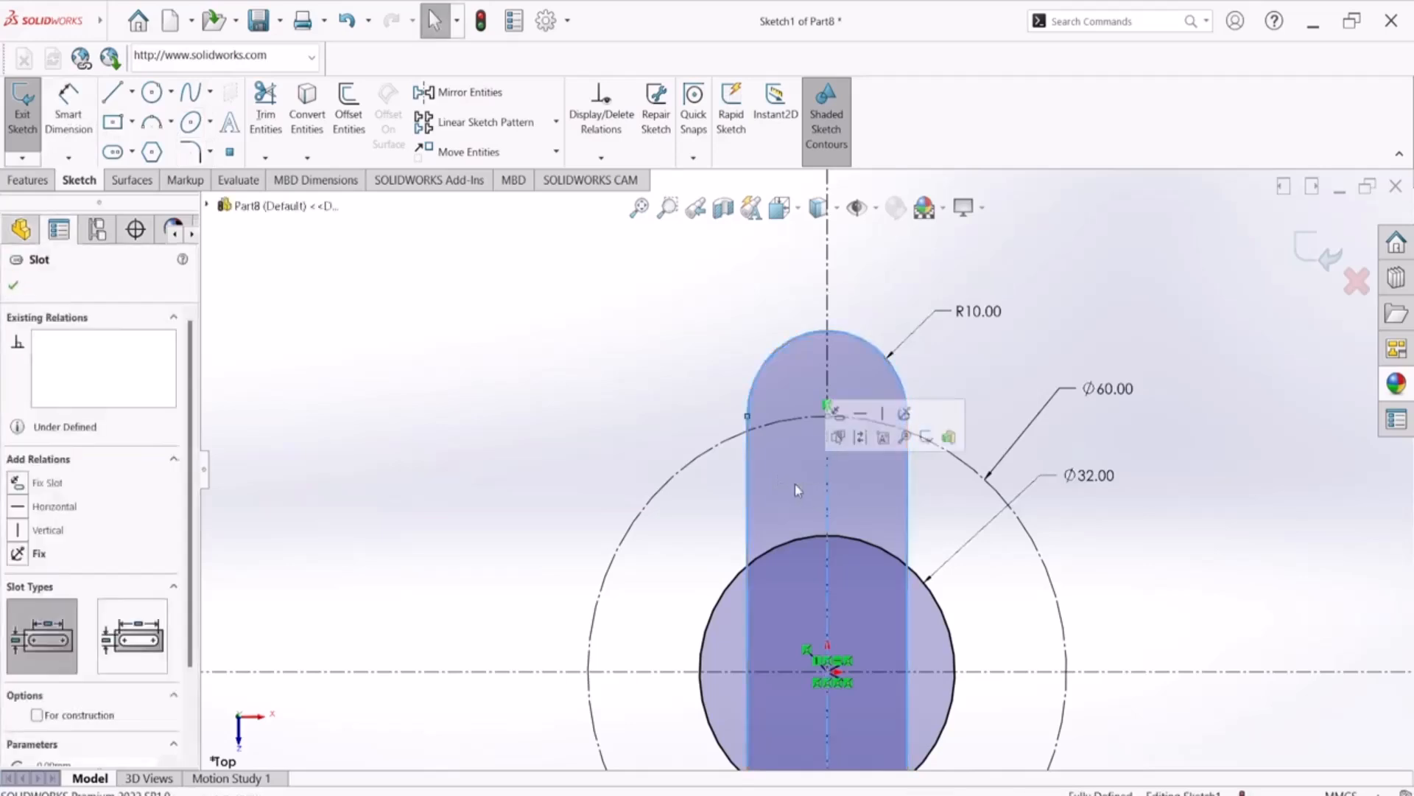
pyautogui.scroll(3, 794, 484)
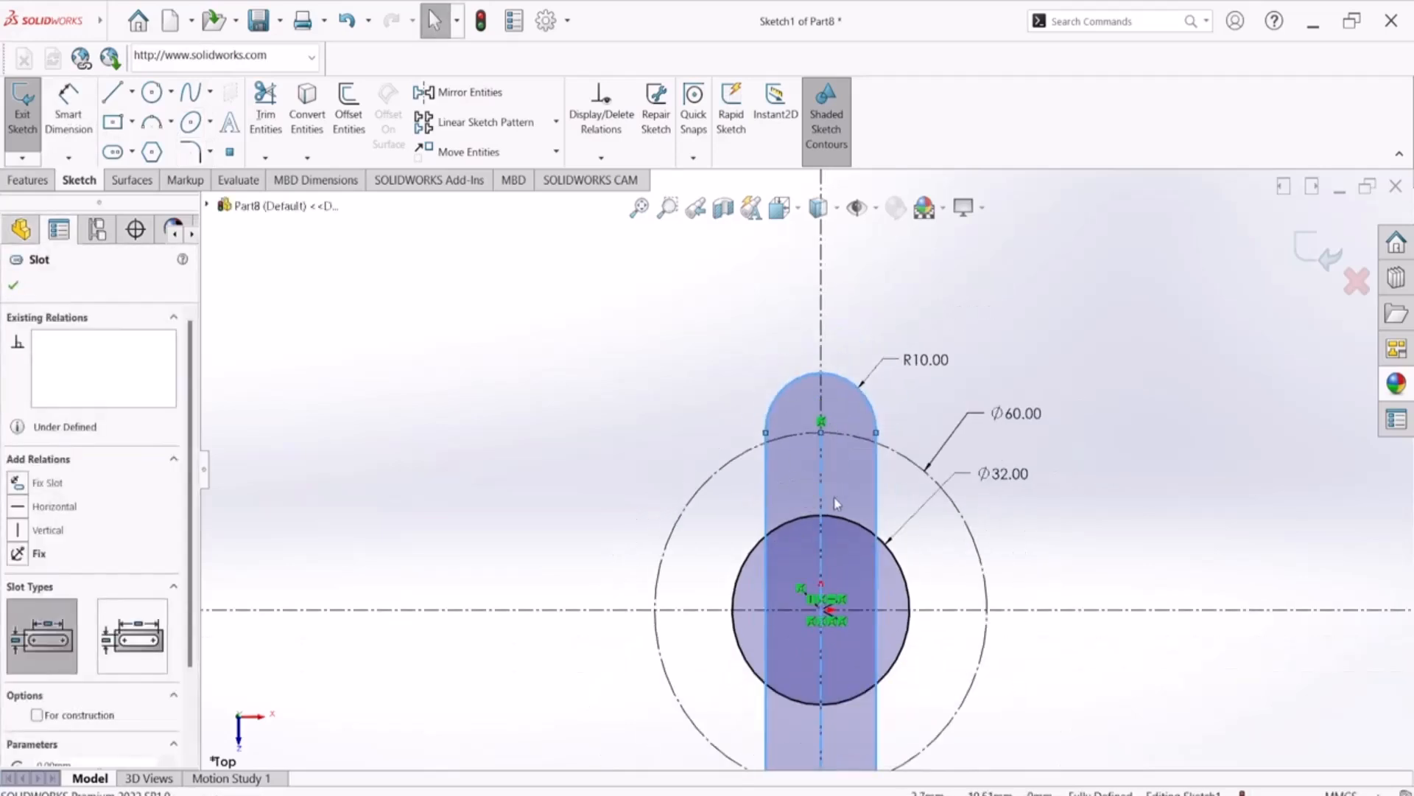
pyautogui.scroll(-2, 835, 506)
pyautogui.scroll(4, 834, 510)
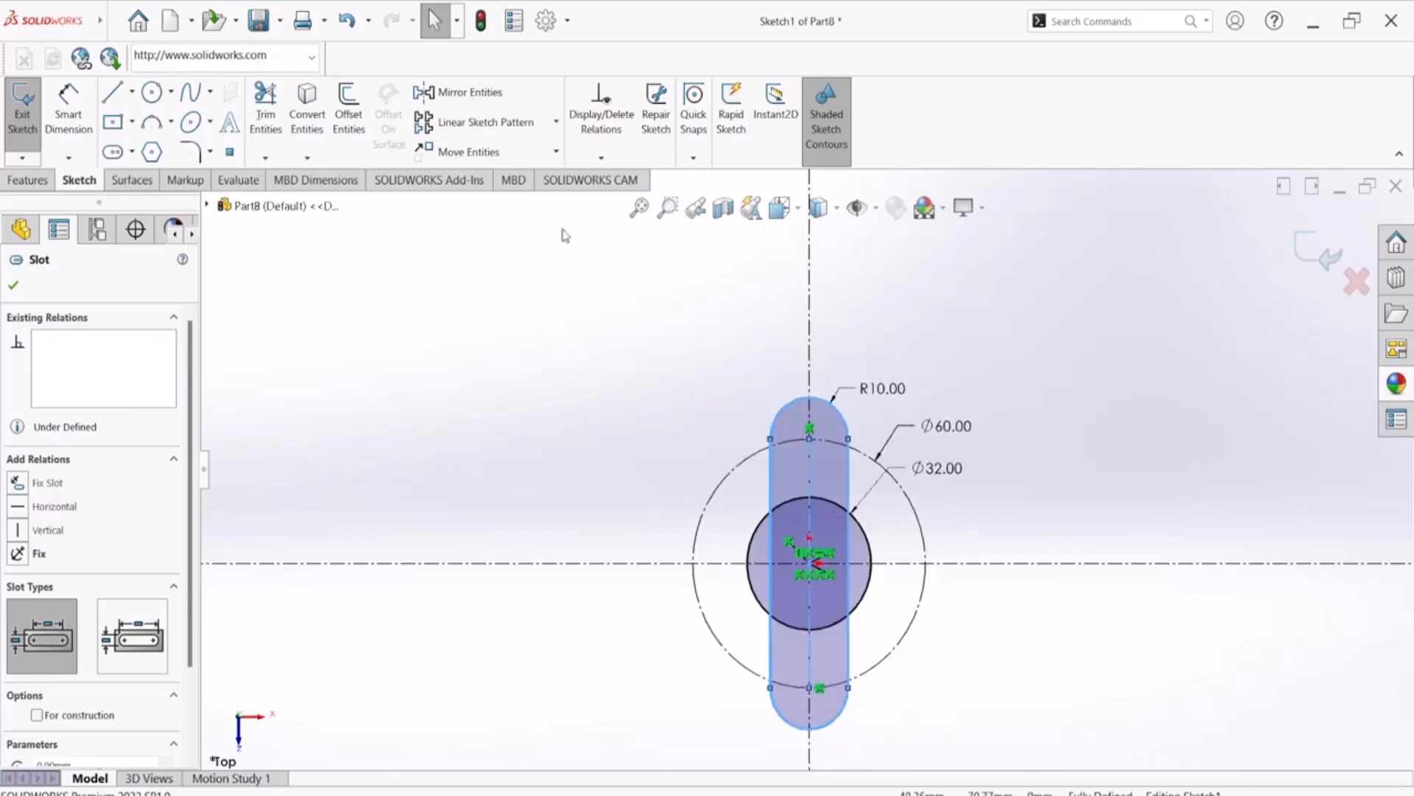
pyautogui.click(353, 100)
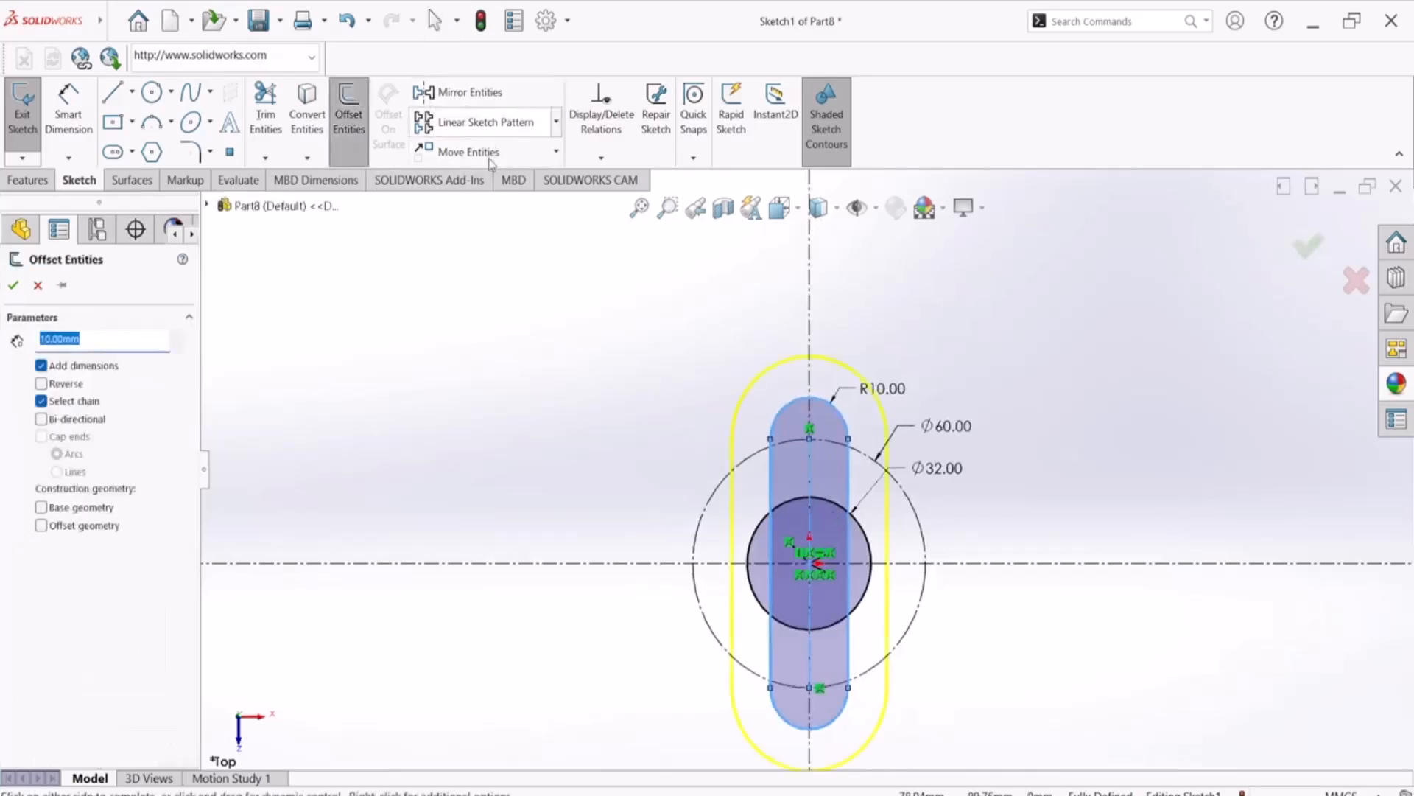
pyautogui.click(58, 389)
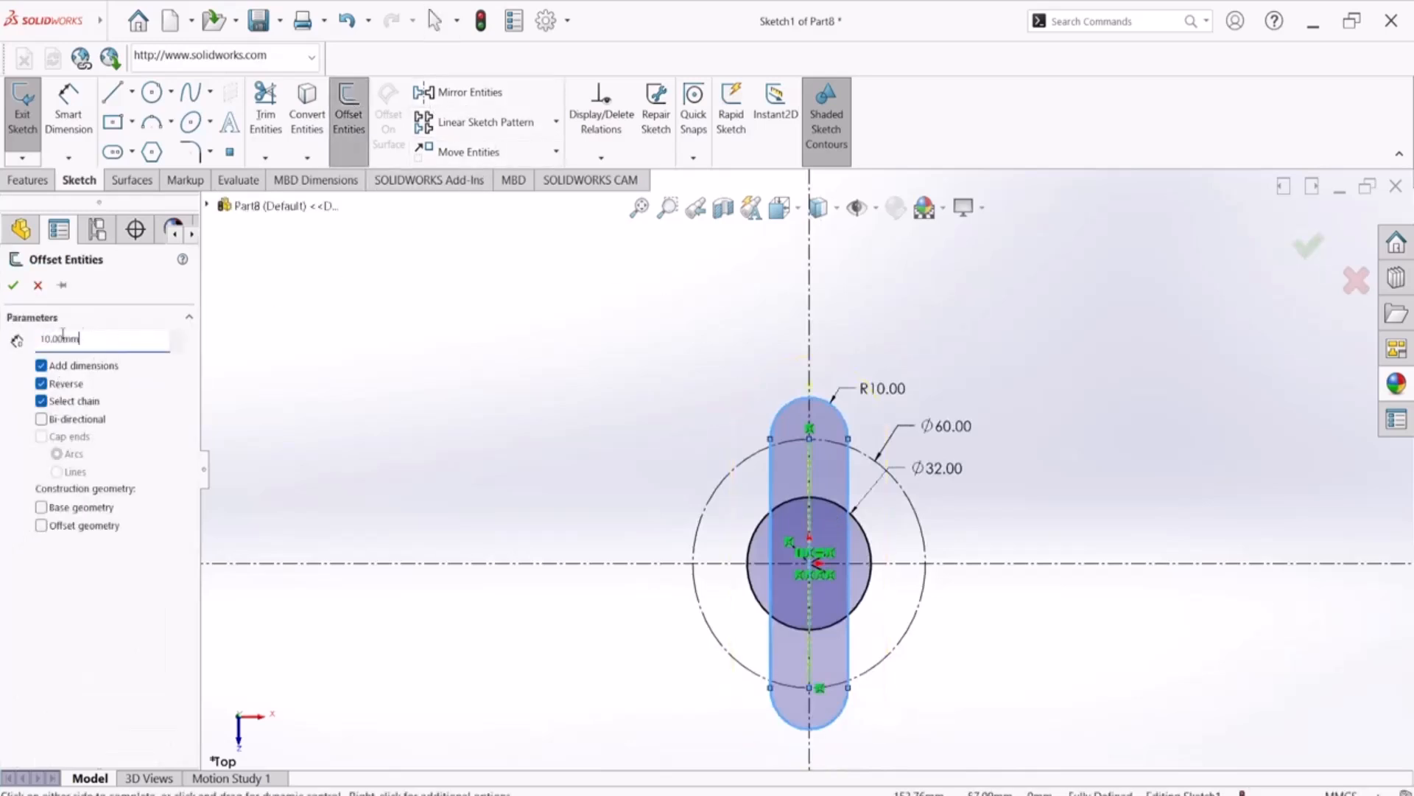
pyautogui.write('2')
pyautogui.press('Return')
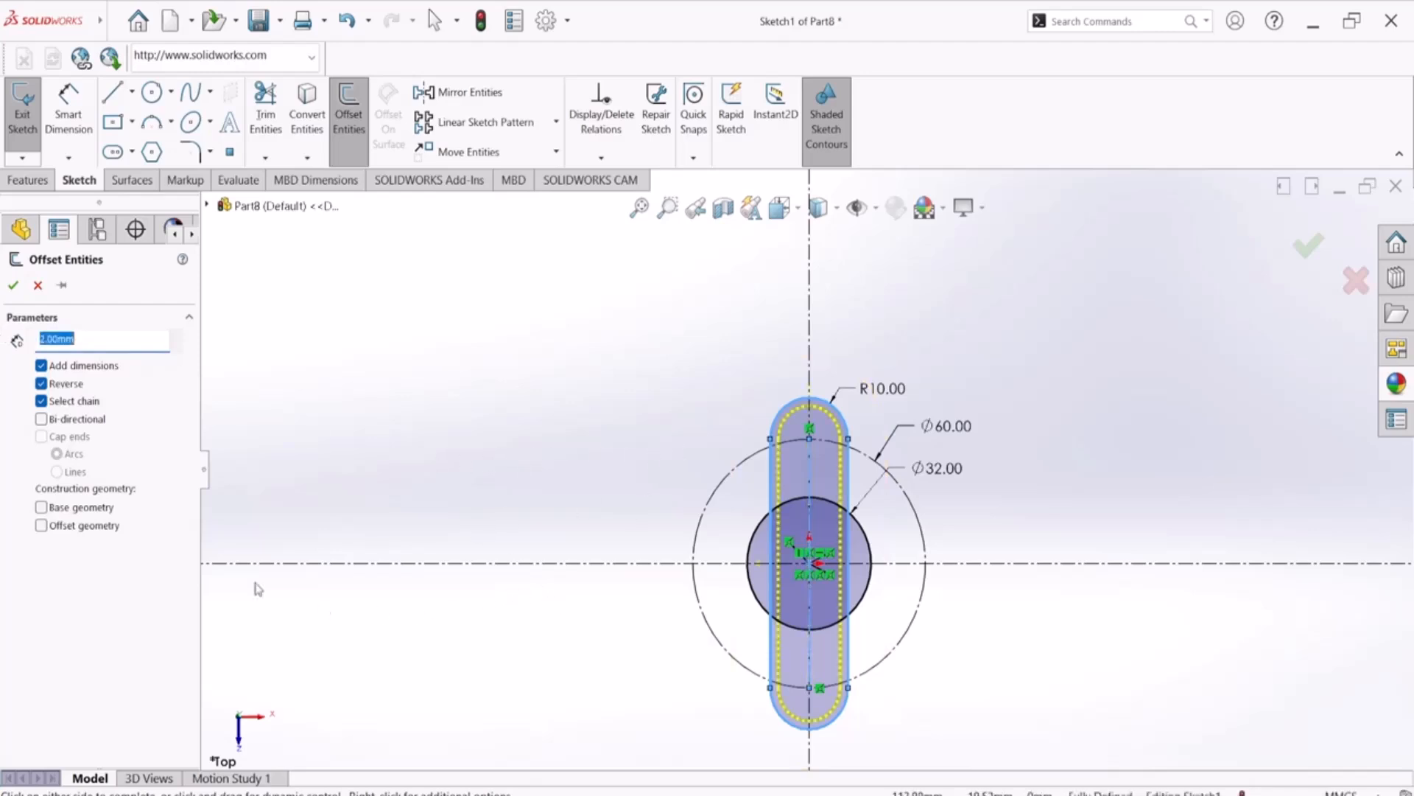
pyautogui.click(13, 285)
# Check the hole callout in the PDF drawing and sketch a circle of about 5.1 mm radius at the slot's upper arc center
pyautogui.scroll(-3, 820, 434)
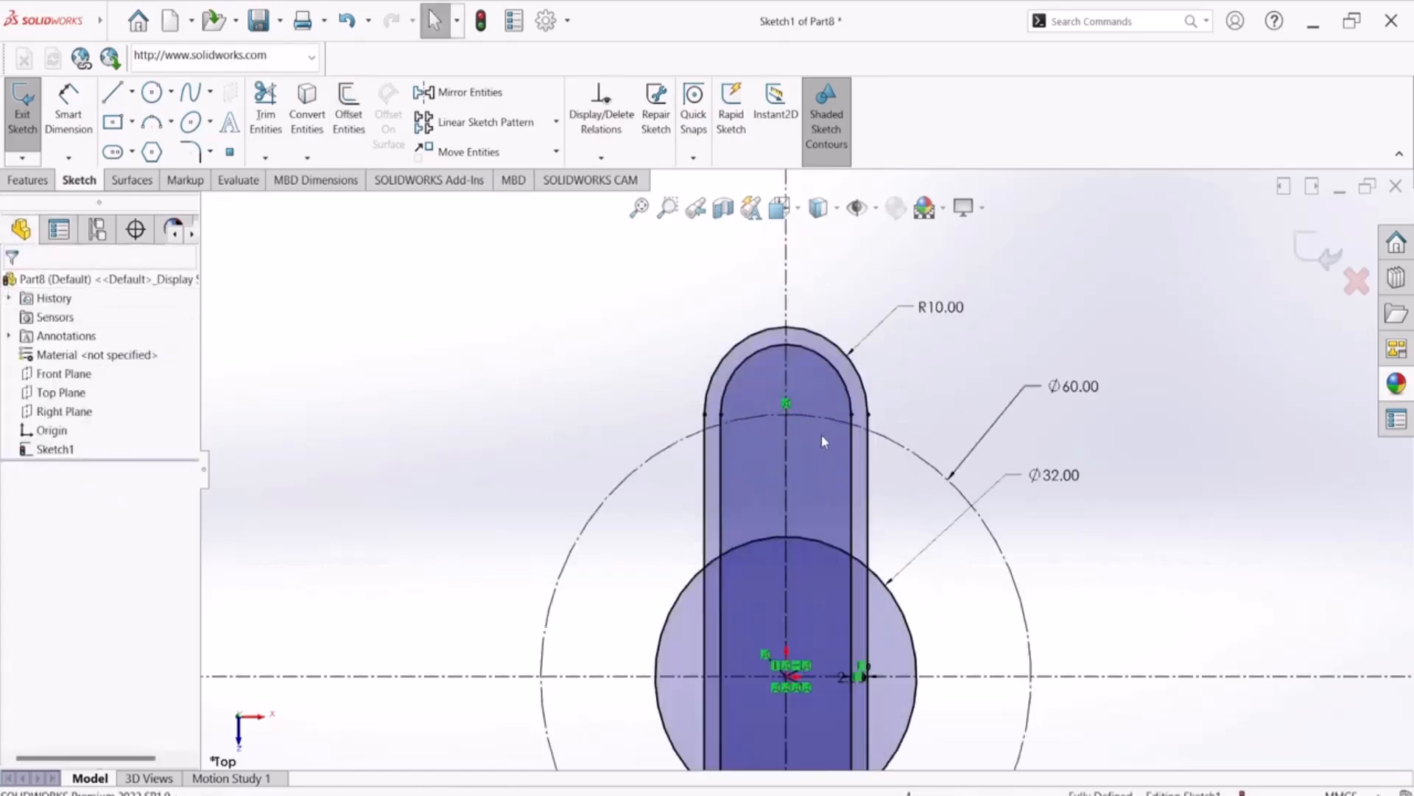
pyautogui.click(145, 91)
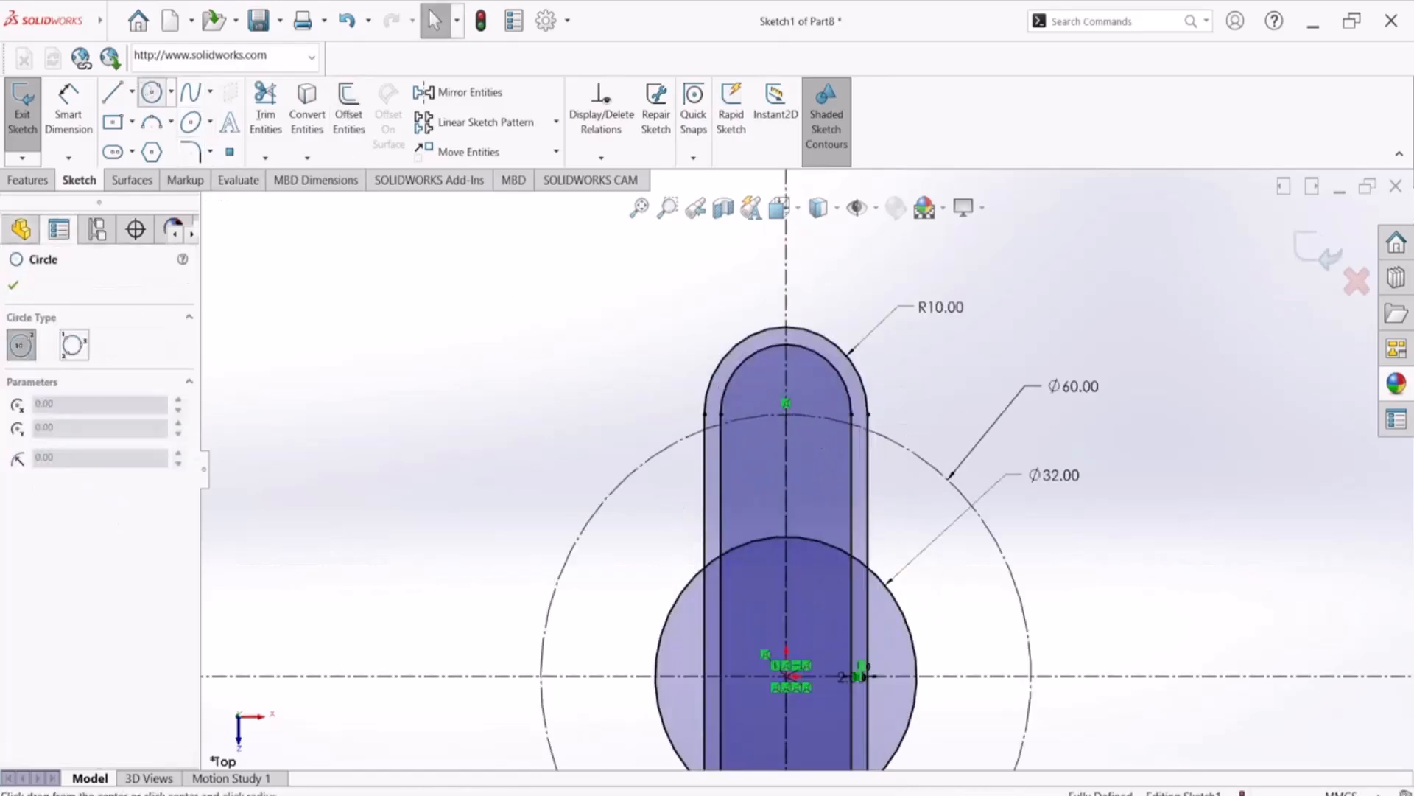
pyautogui.hotkey('alt', 'Tab')
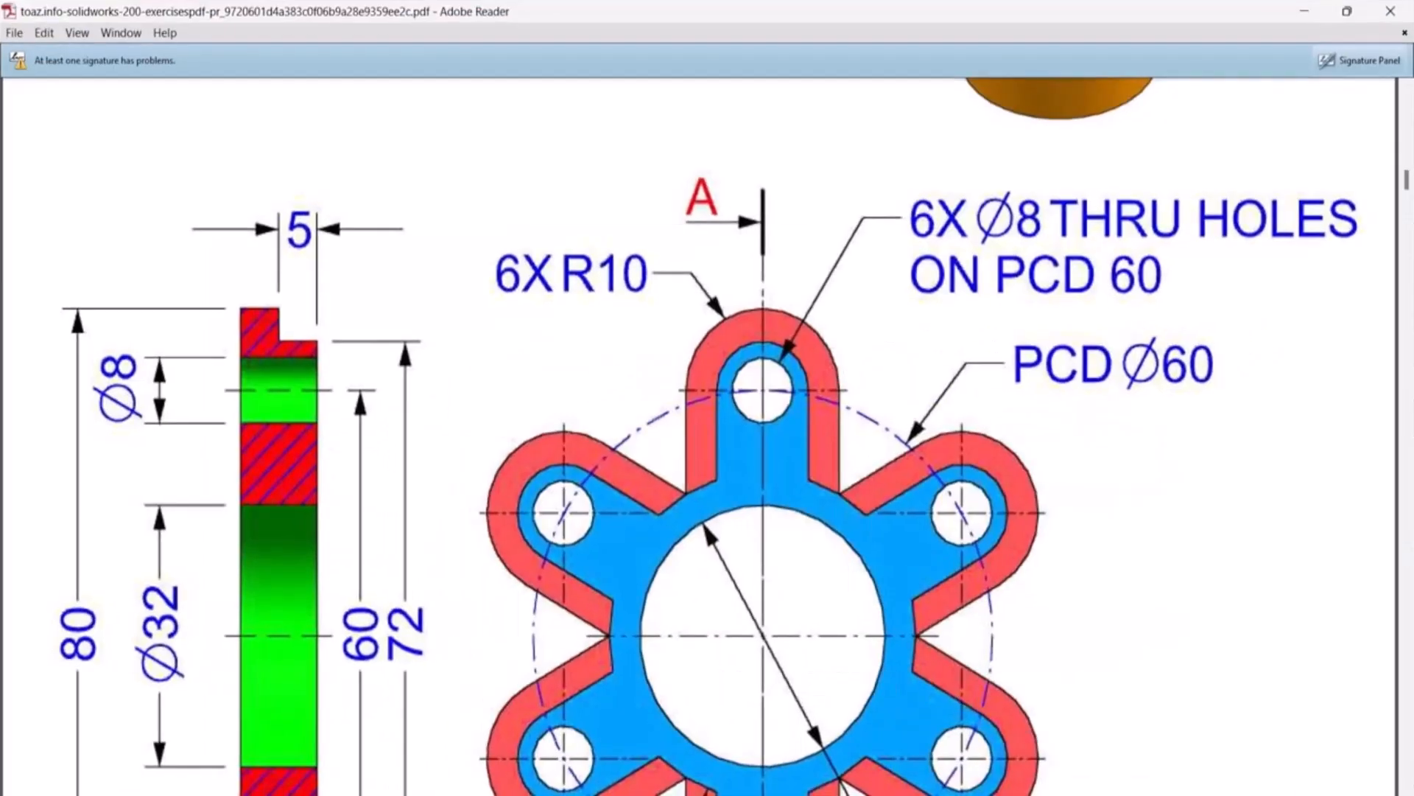
pyautogui.hotkey('alt', 'Tab')
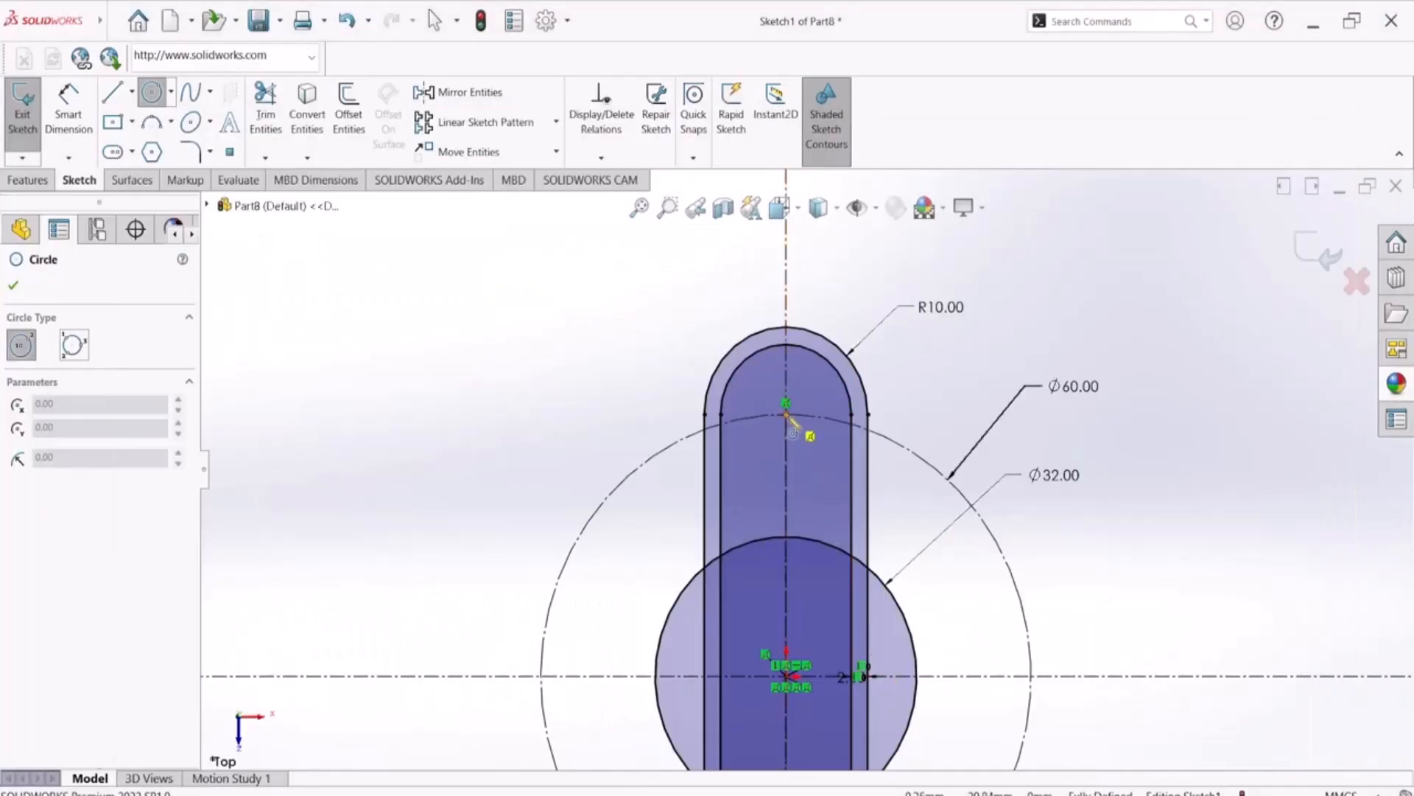
pyautogui.click(786, 414)
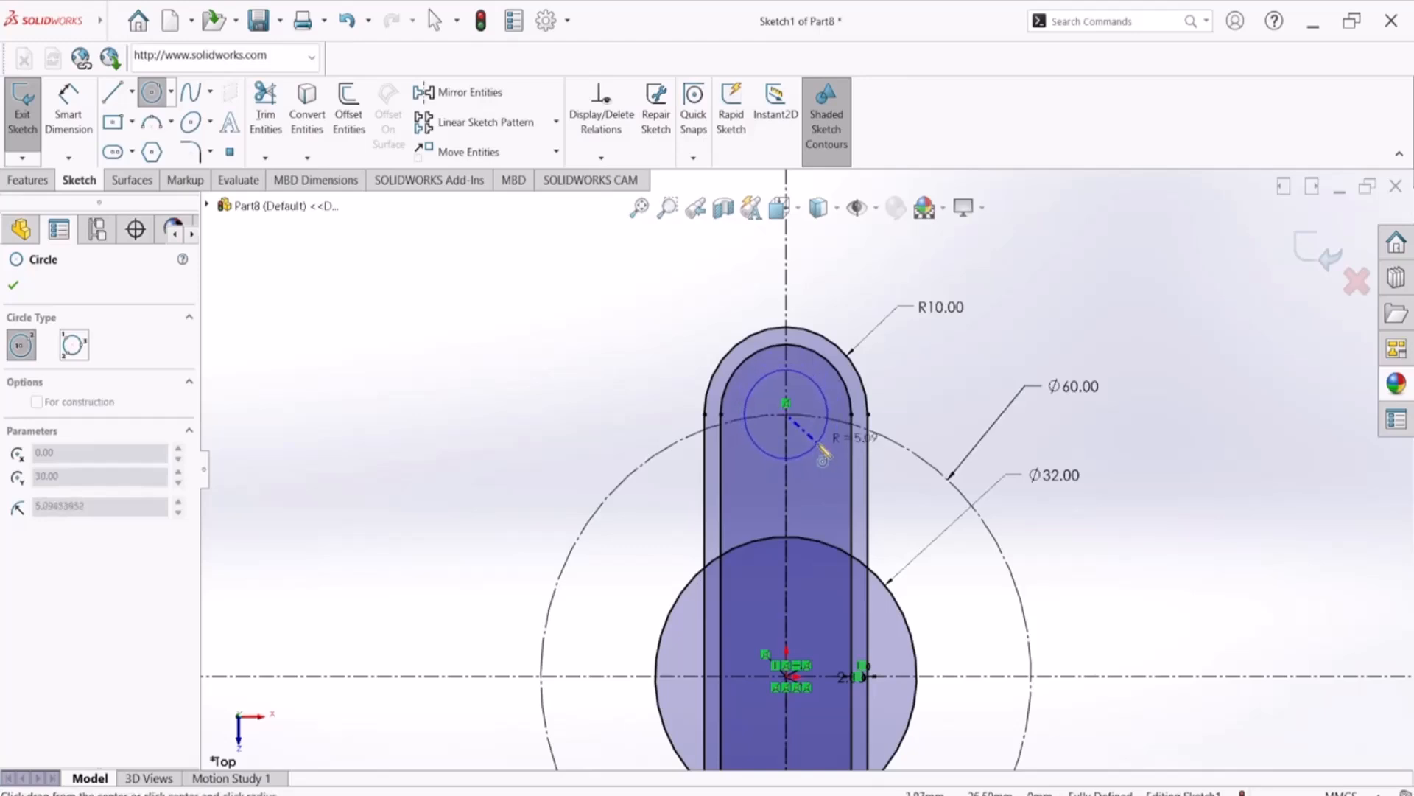
pyautogui.click(816, 443)
# Check the hole size in the PDF drawing and dimension the new circle's diameter to 8 mm
pyautogui.hotkey('alt', 'Tab')
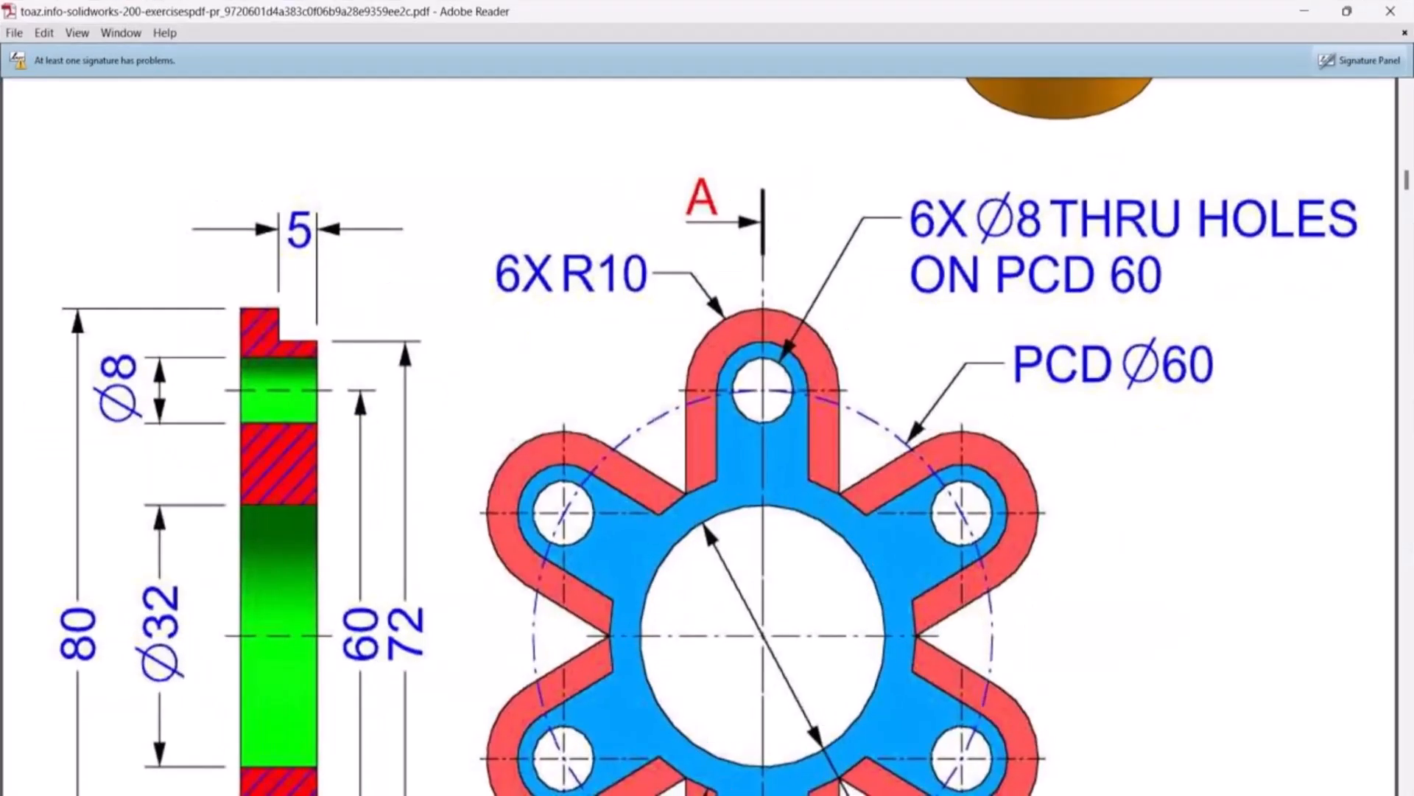
pyautogui.hotkey('alt', 'Tab')
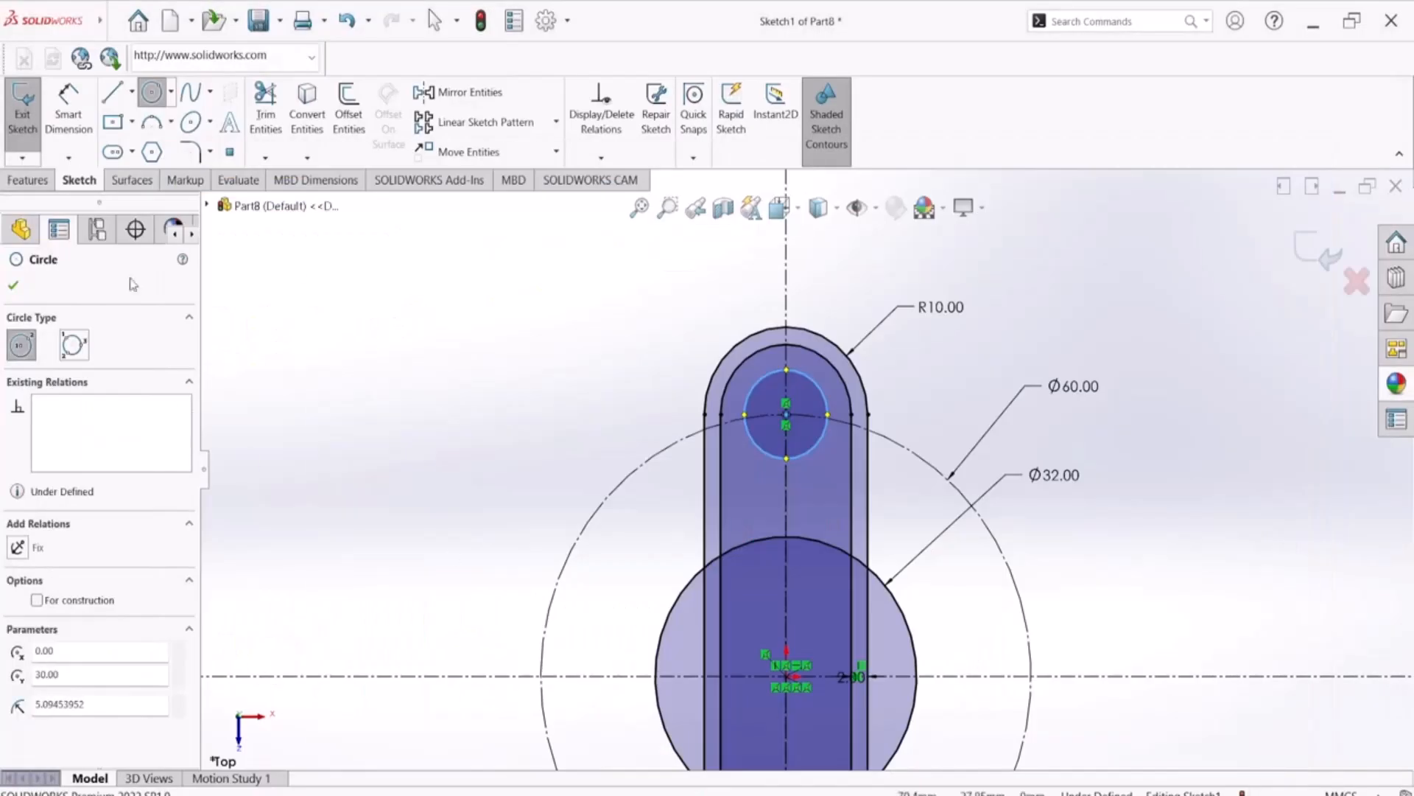
pyautogui.press('Escape')
pyautogui.press('d')
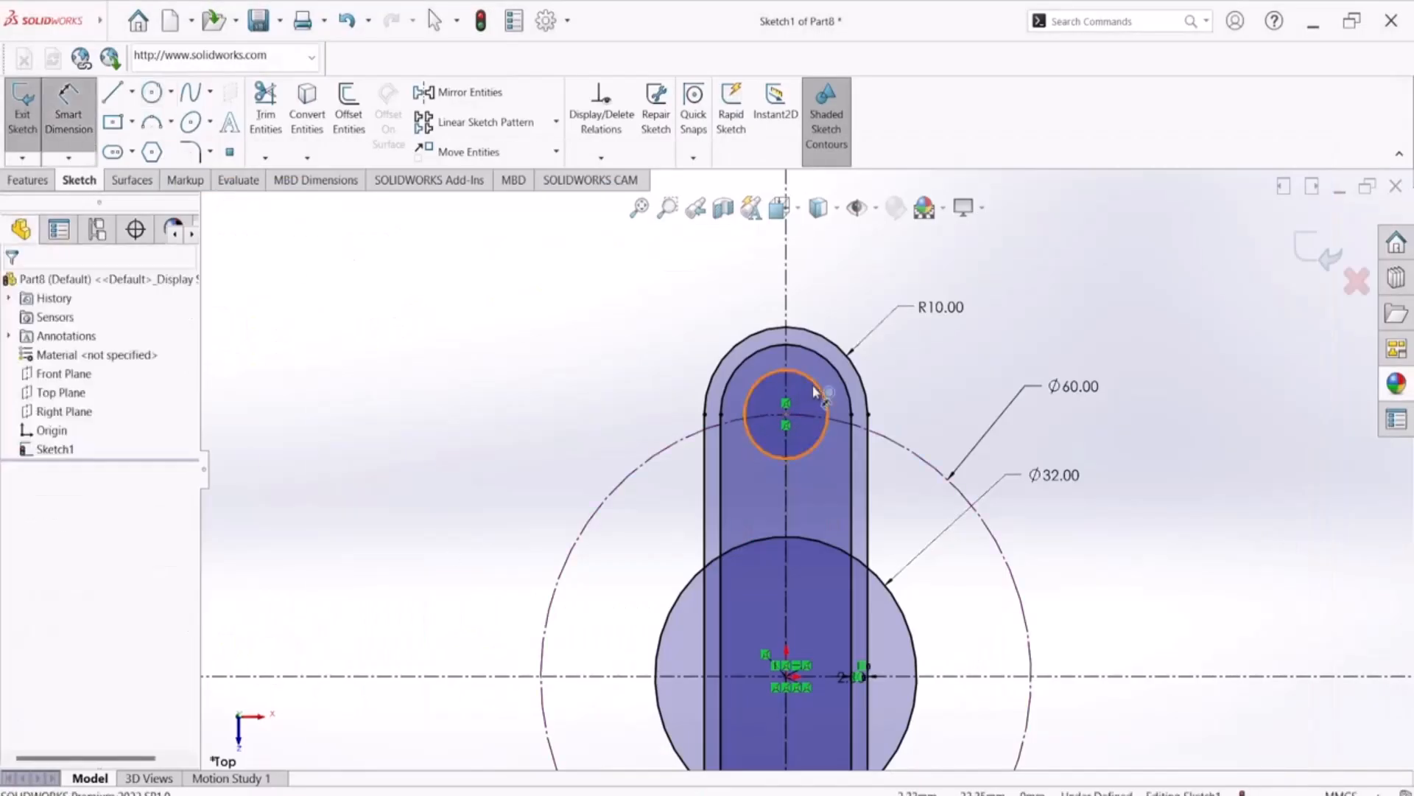
pyautogui.click(819, 397)
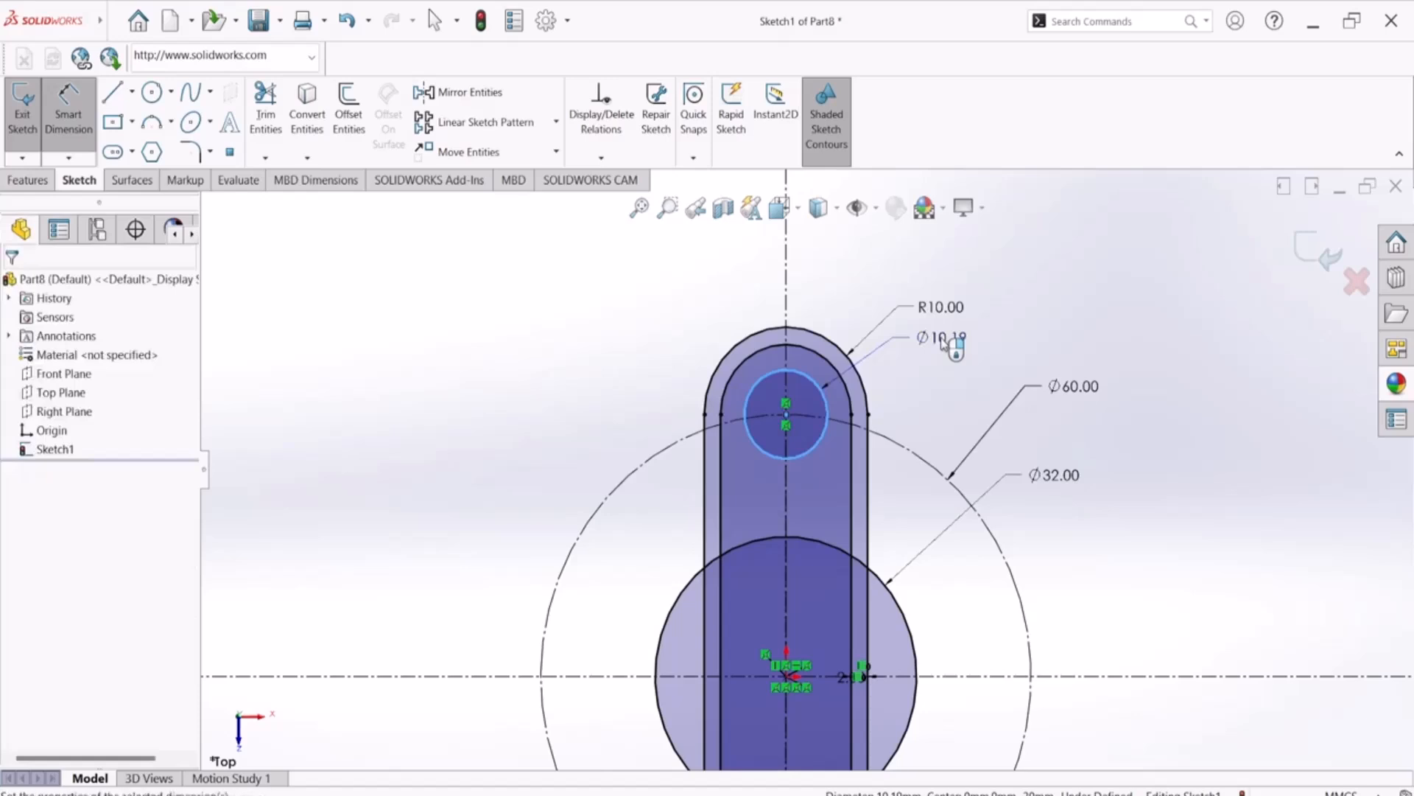
pyautogui.click(943, 344)
pyautogui.write('8')
pyautogui.press('Return')
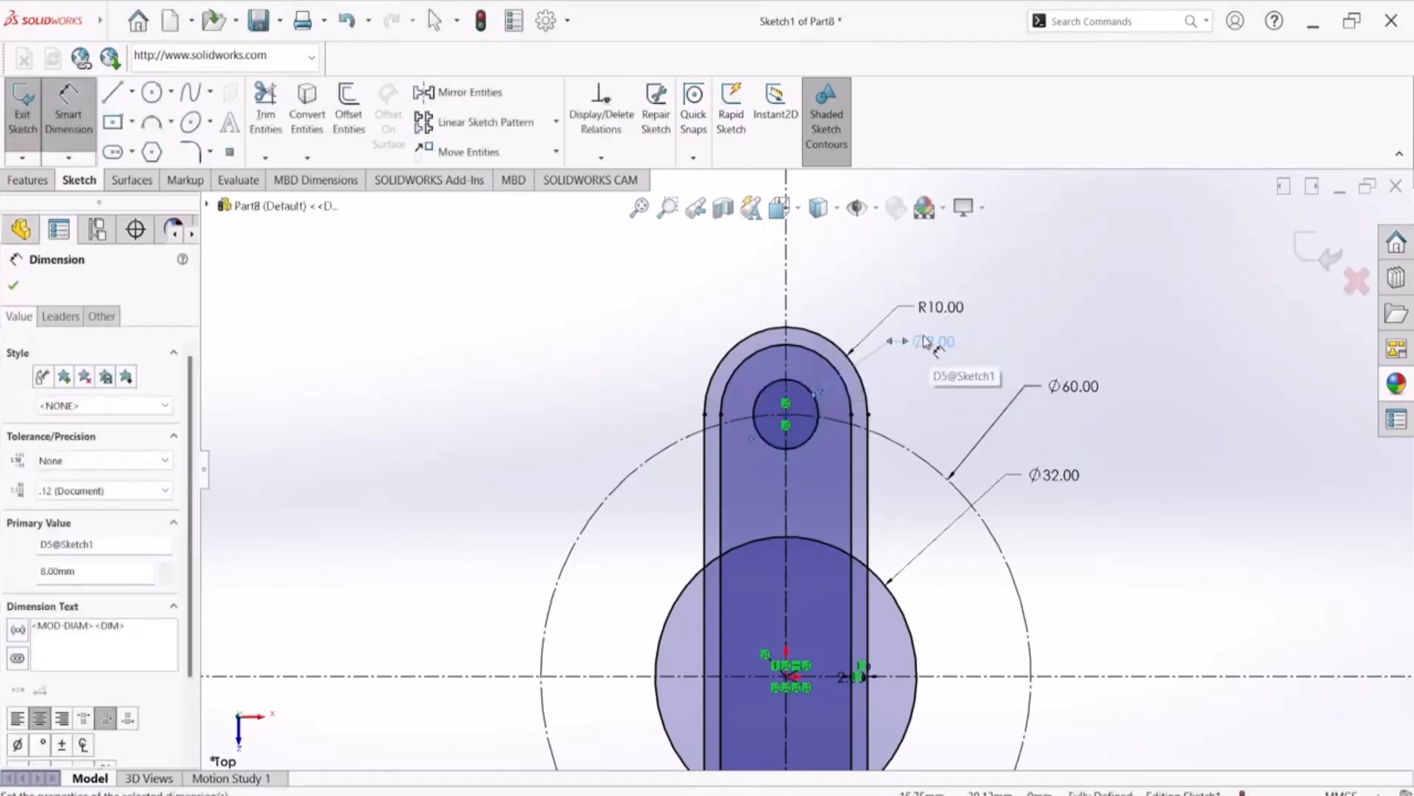
pyautogui.scroll(3, 921, 495)
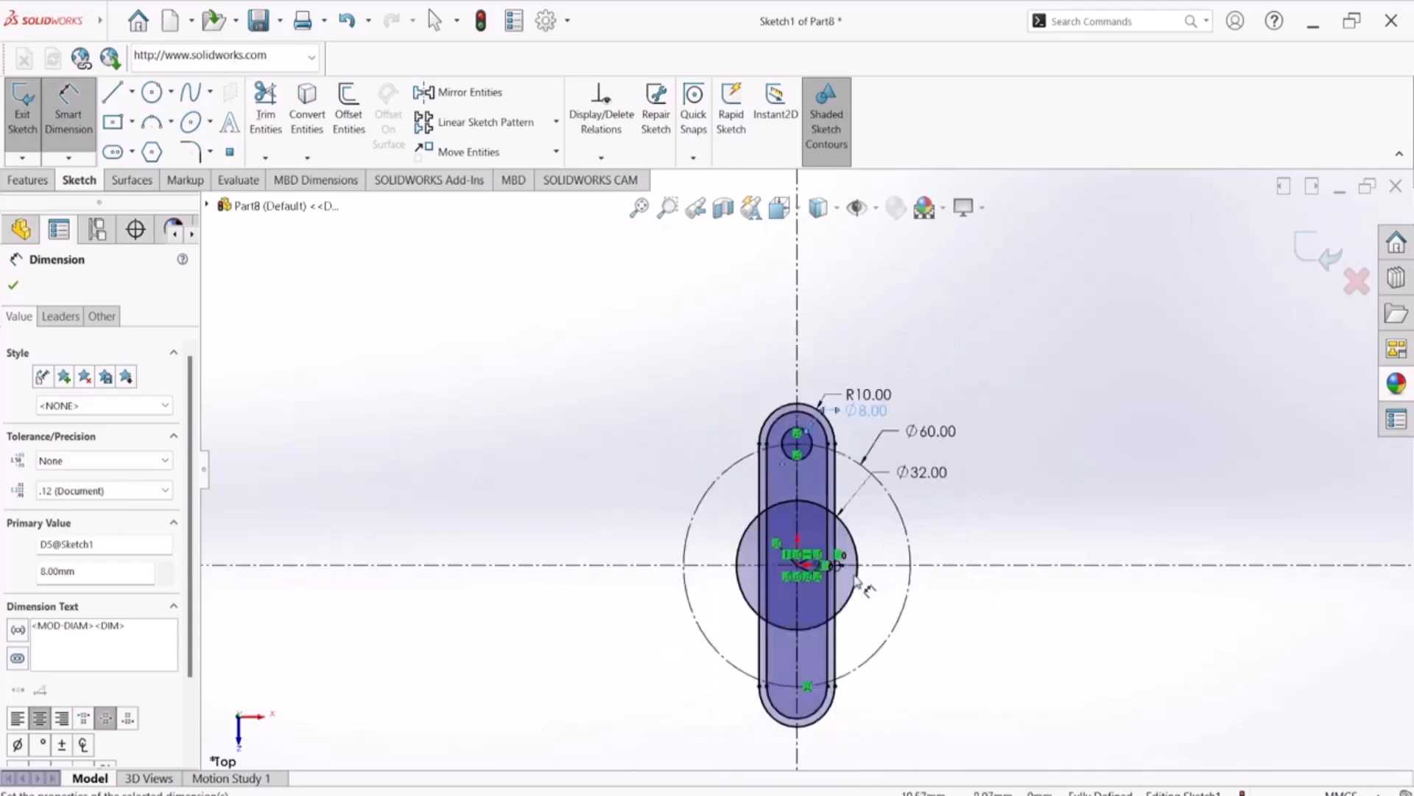
pyautogui.scroll(1, 877, 578)
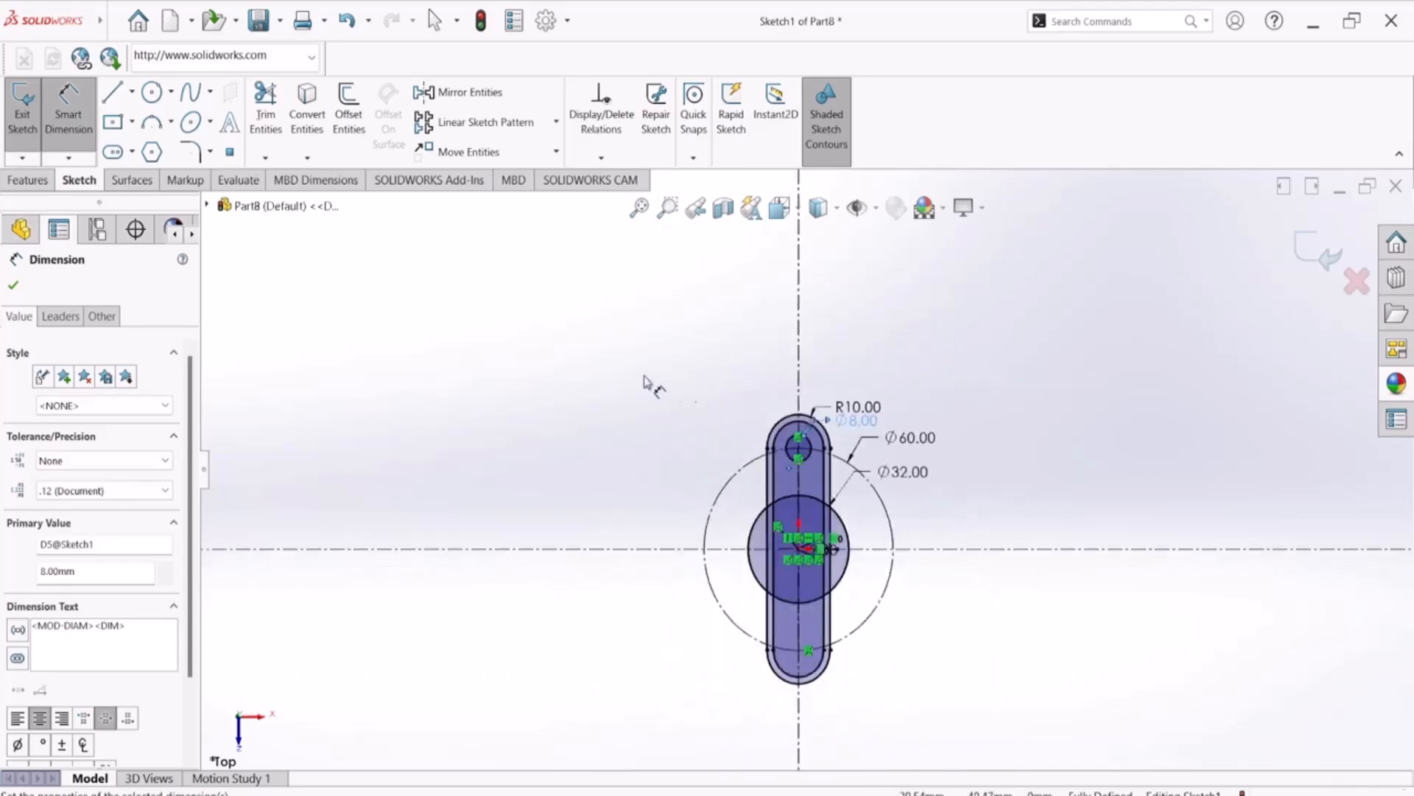
pyautogui.click(13, 285)
pyautogui.press('Escape')
# Mirror the 8 mm hole circle about the horizontal centerline, keeping the original
pyautogui.scroll(-3, 839, 447)
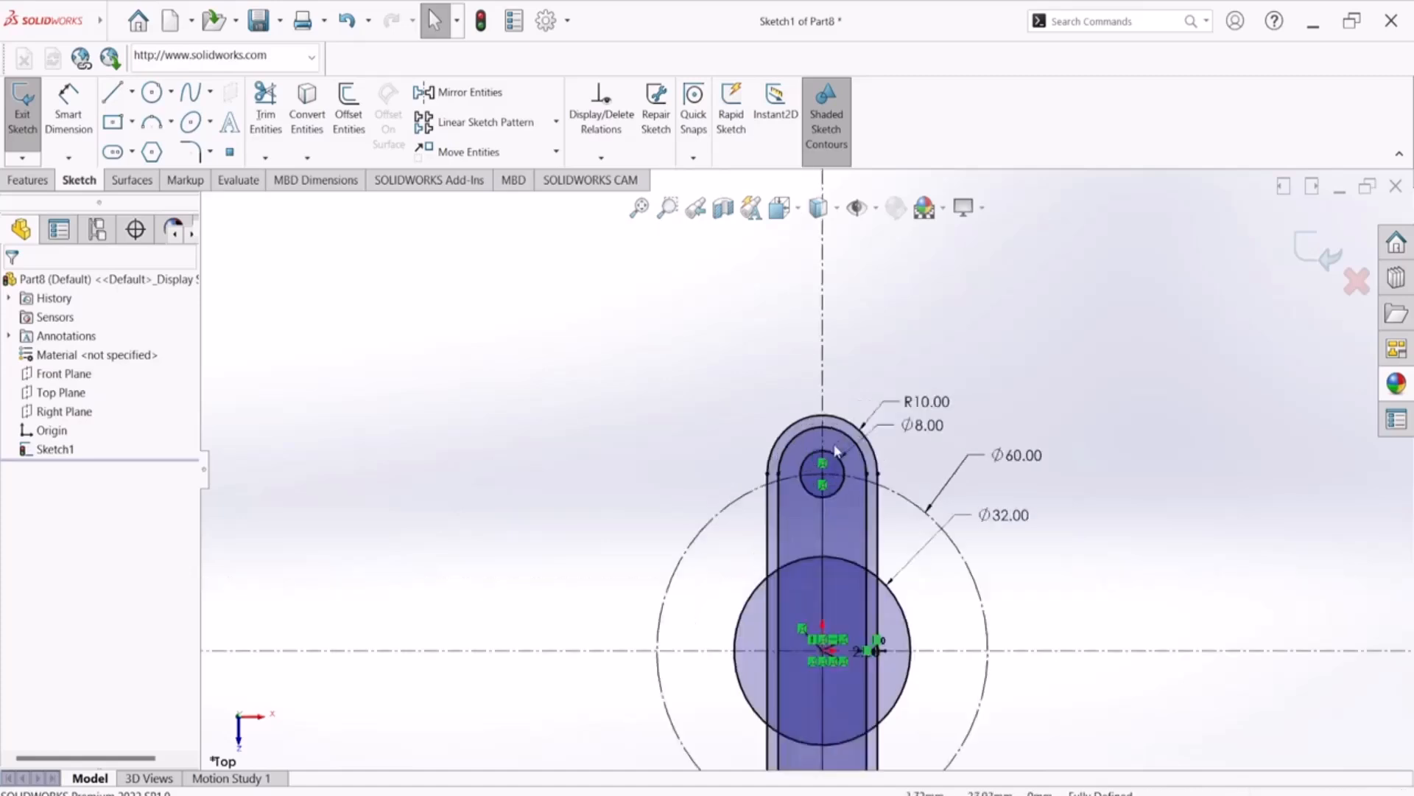
pyautogui.scroll(-2, 840, 447)
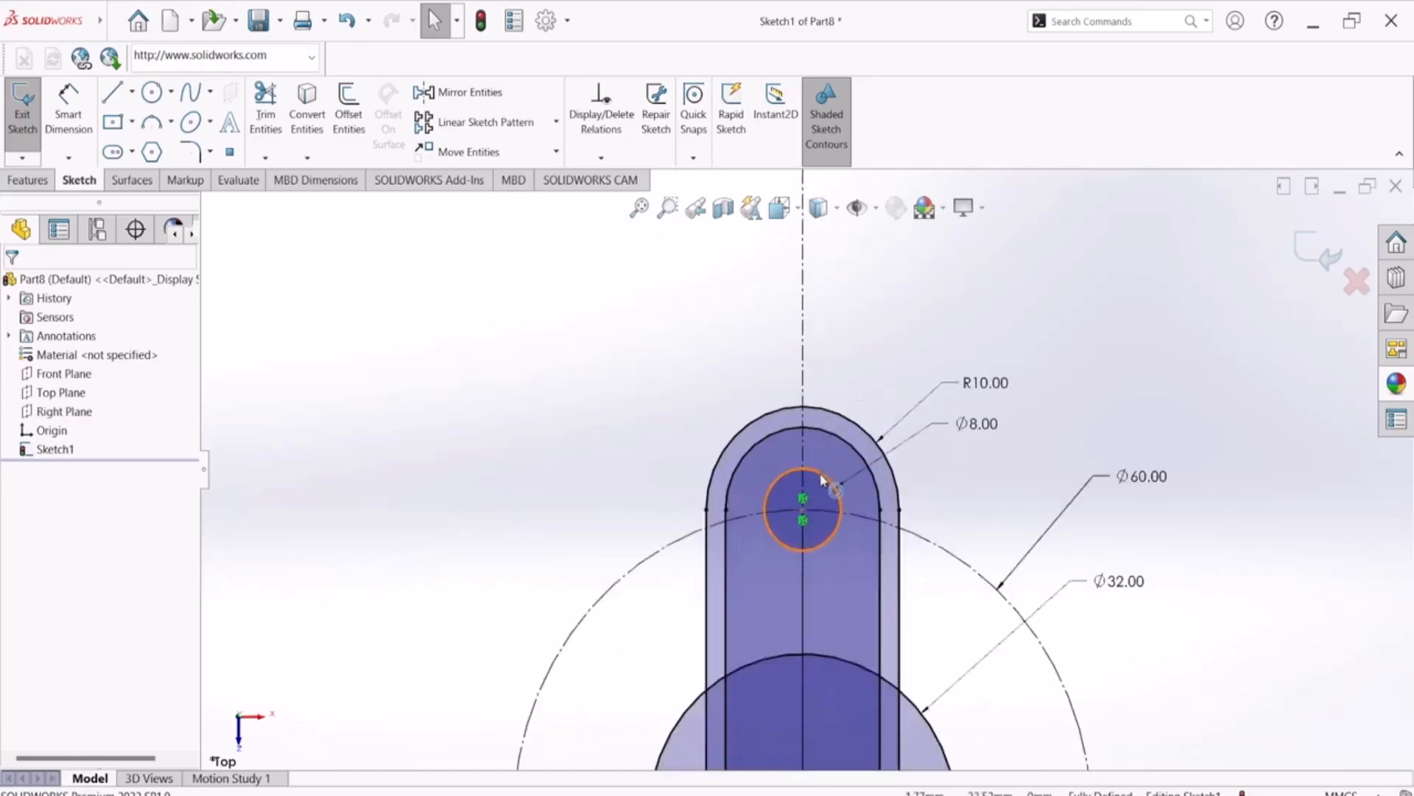
pyautogui.click(823, 479)
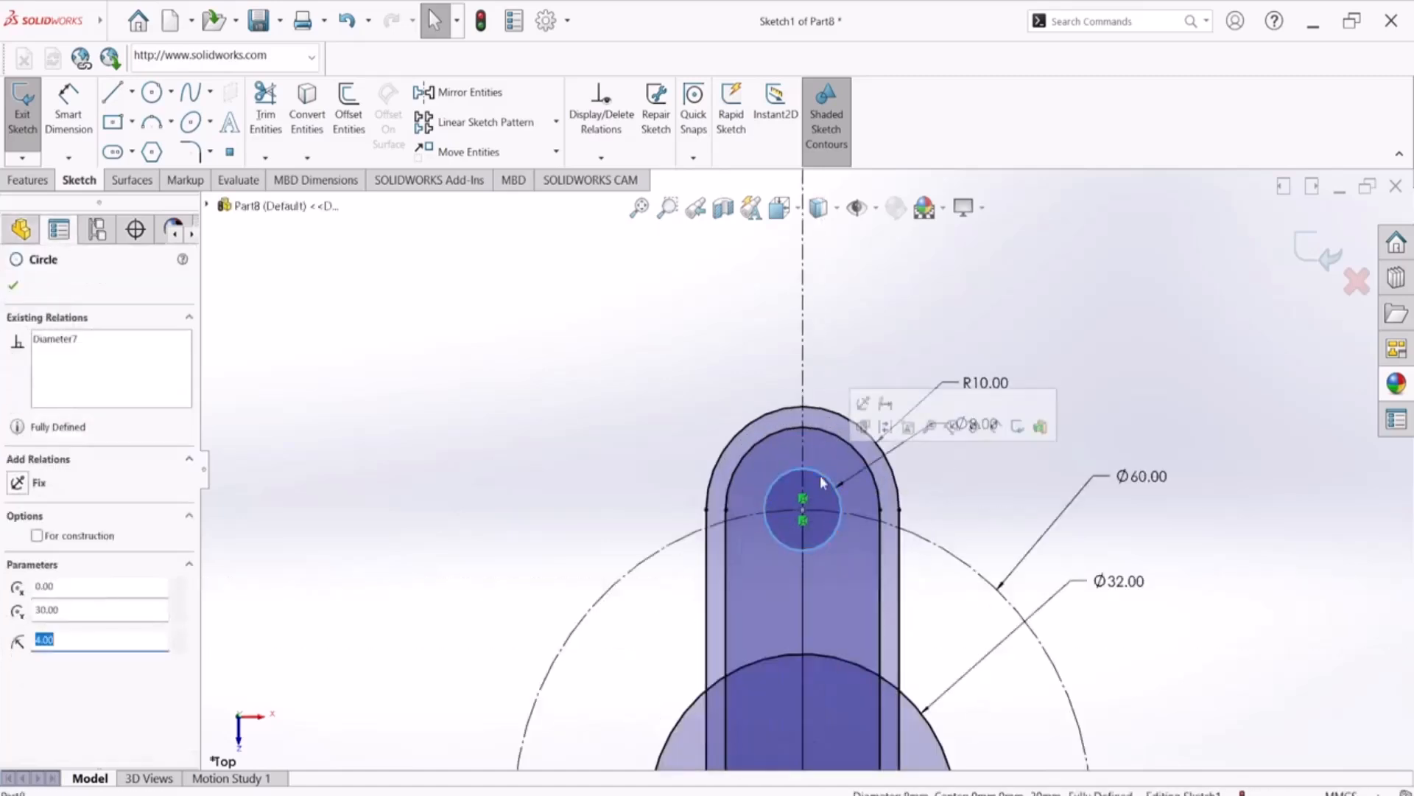
pyautogui.click(462, 94)
pyautogui.scroll(3, 719, 453)
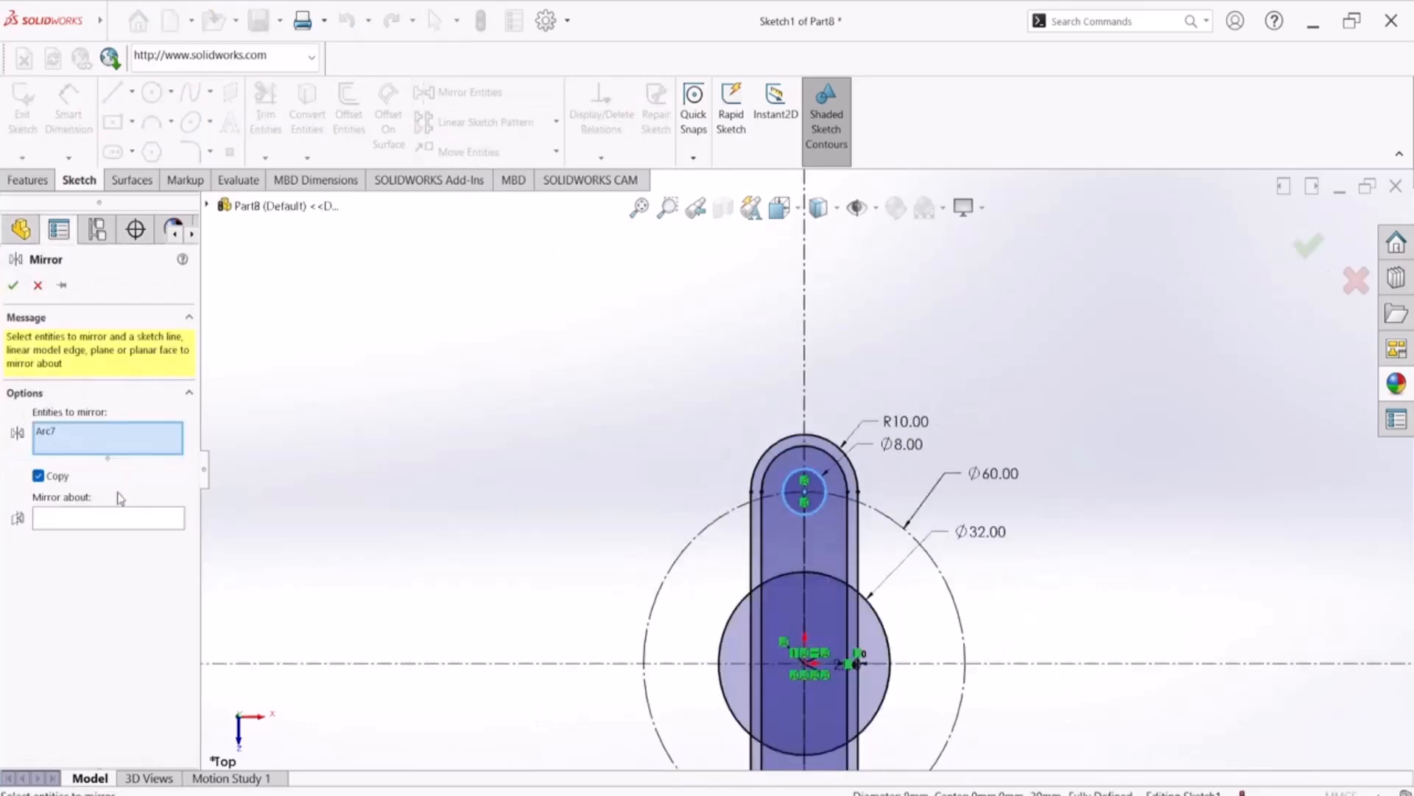
pyautogui.click(127, 524)
pyautogui.click(329, 664)
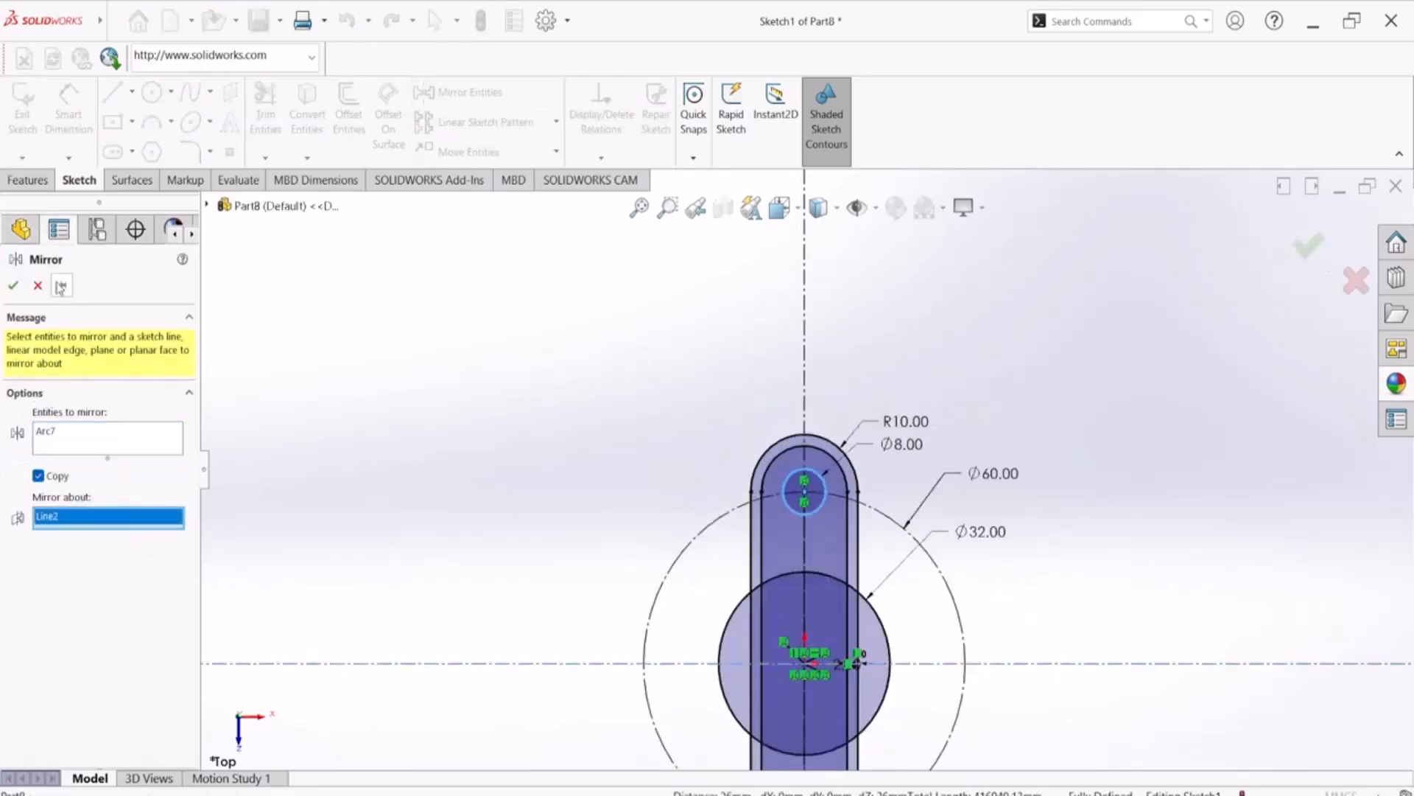
pyautogui.click(13, 285)
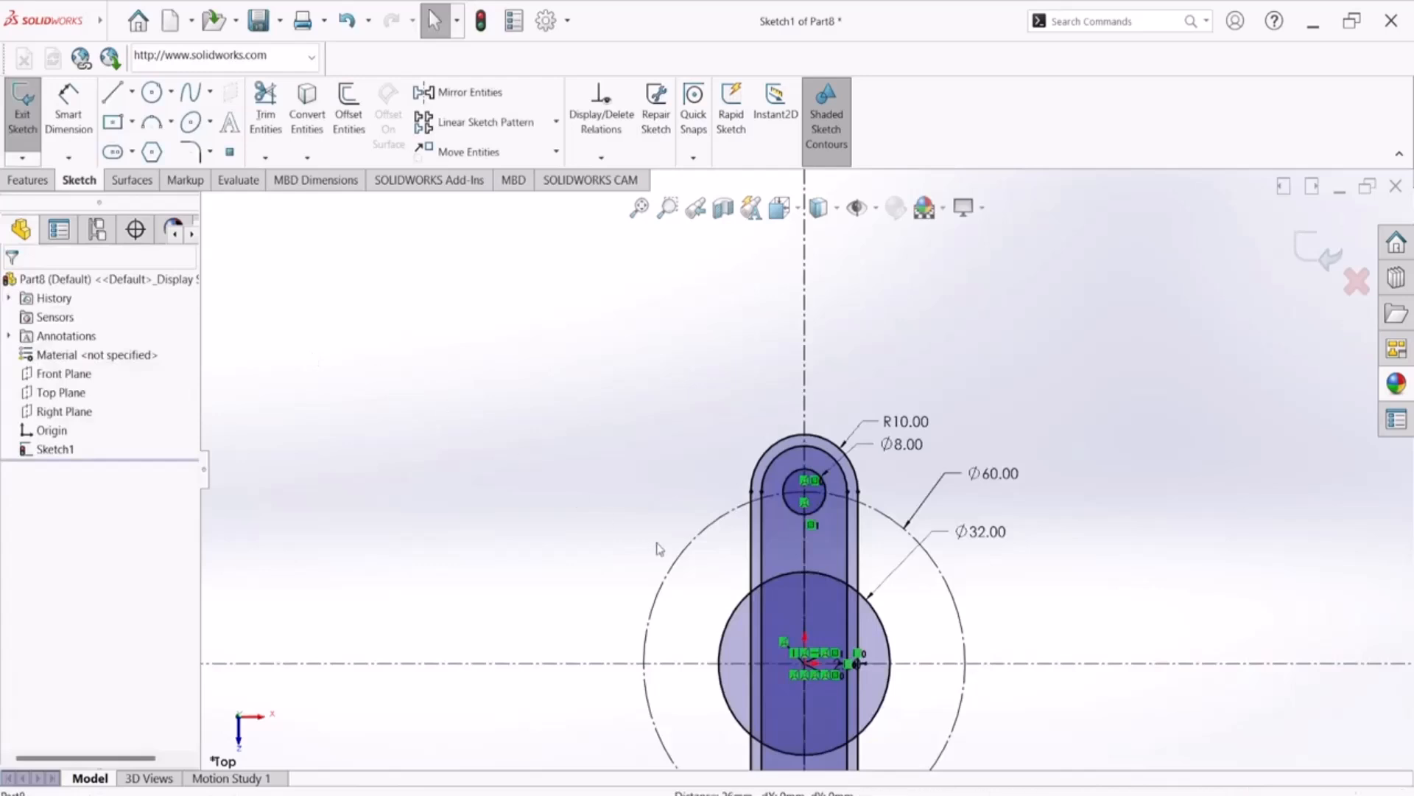
# Trim away the inner and outer slot lines inside the 32 mm circle, accepting the loss of the slot entity
pyautogui.scroll(3, 656, 543)
pyautogui.scroll(-3, 733, 472)
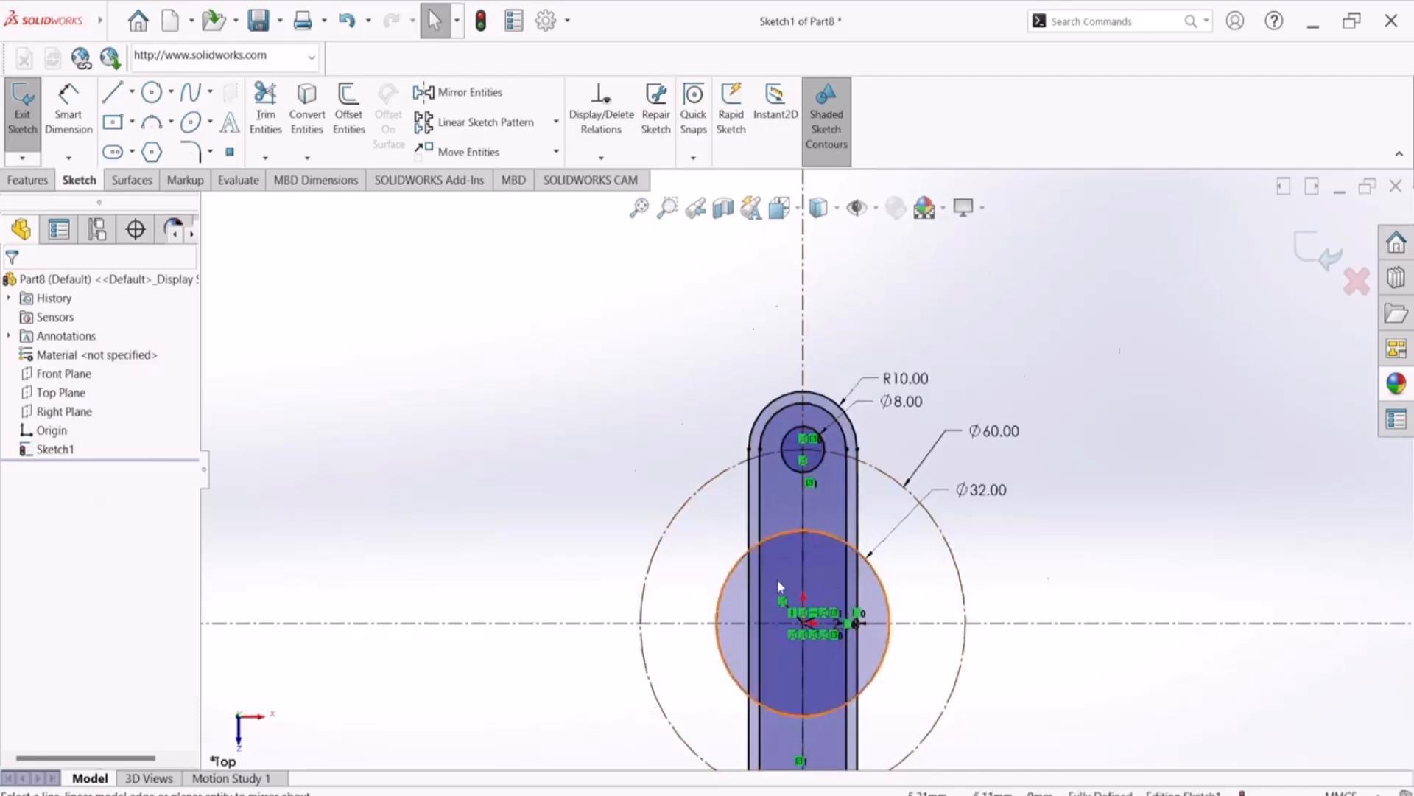
pyautogui.scroll(-2, 776, 579)
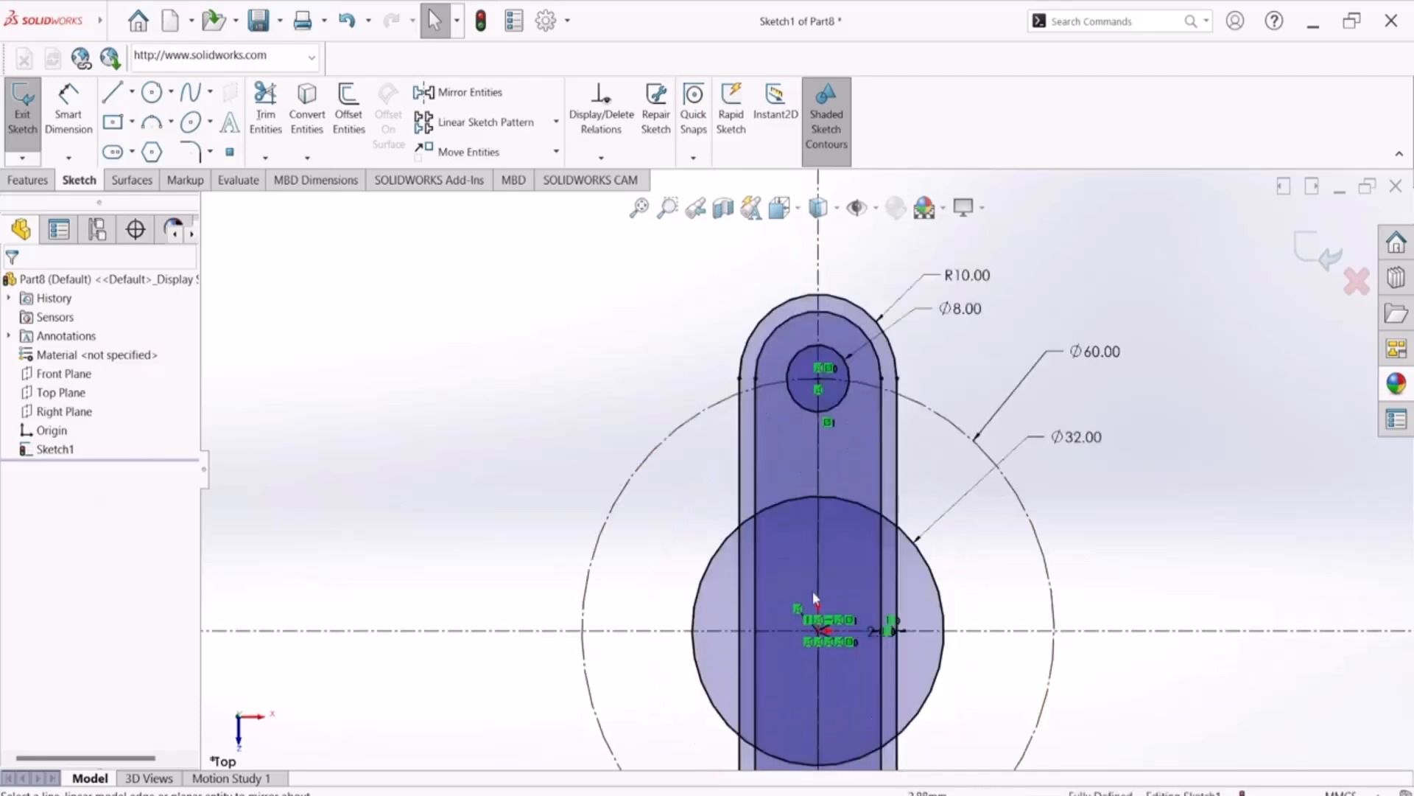
pyautogui.click(265, 110)
pyautogui.moveTo(777, 555)
pyautogui.mouseDown()
pyautogui.moveTo(744, 566)
pyautogui.moveTo(732, 602)
pyautogui.mouseUp()
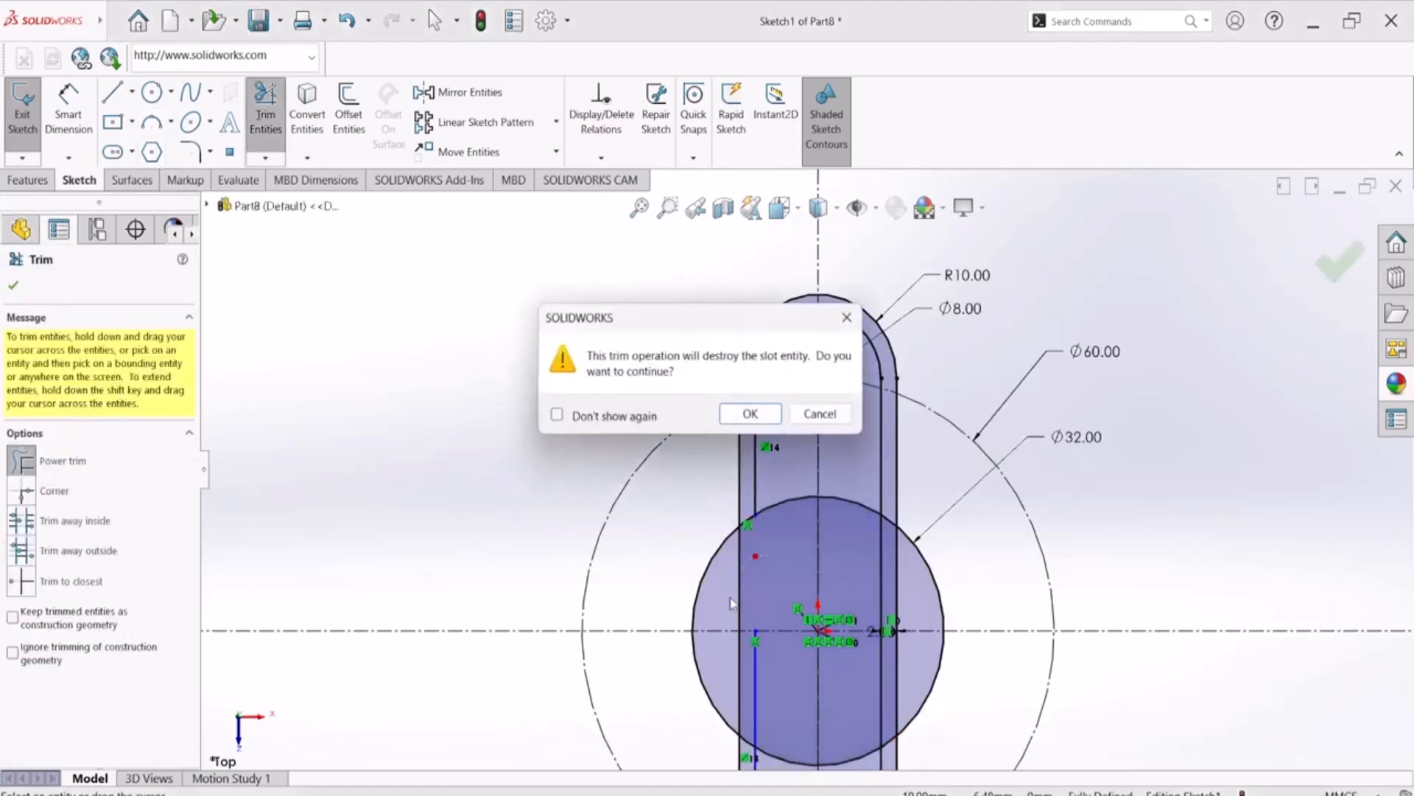
pyautogui.click(749, 413)
pyautogui.moveTo(860, 567); pyautogui.dragTo(914, 588)
pyautogui.moveTo(889, 702); pyautogui.dragTo(913, 674)
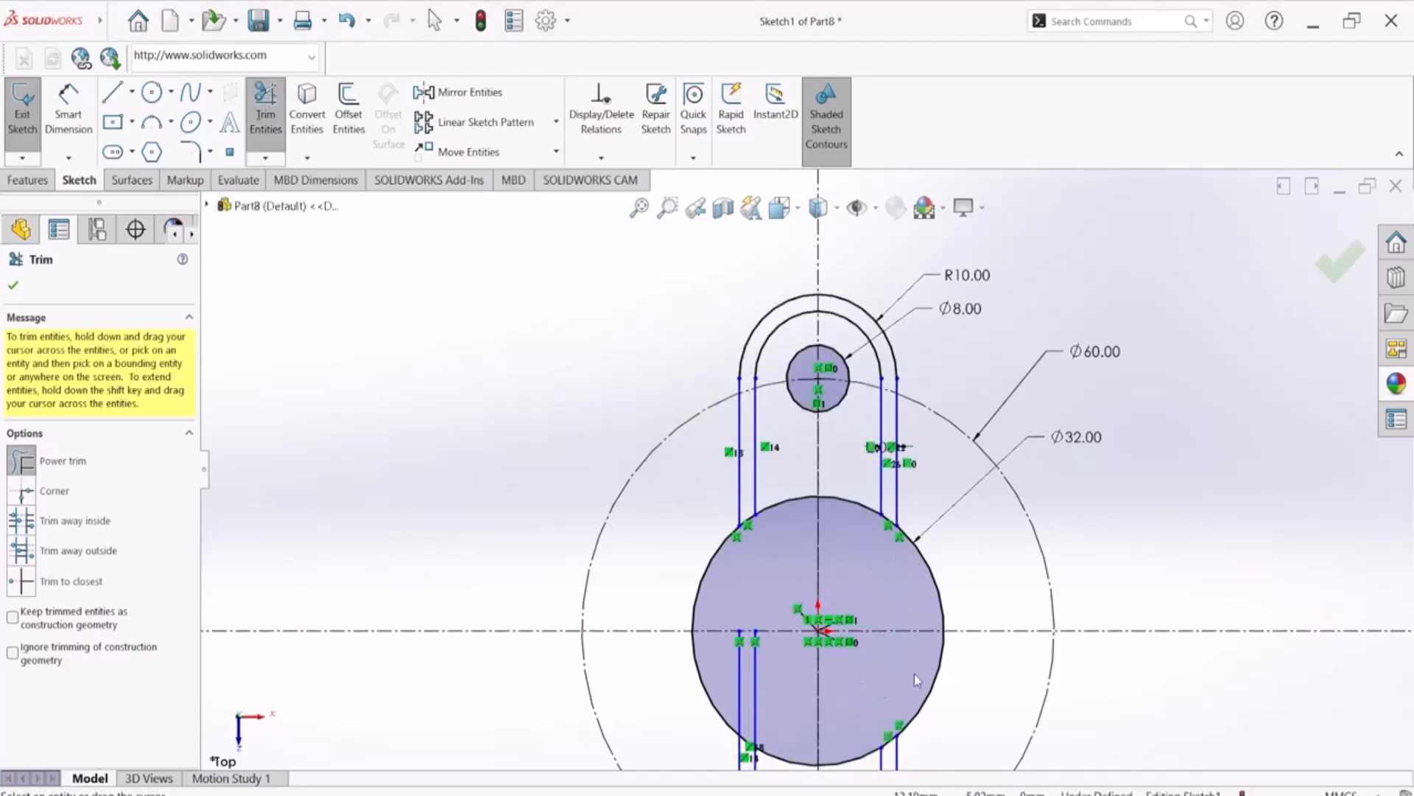
pyautogui.moveTo(783, 698); pyautogui.dragTo(731, 684)
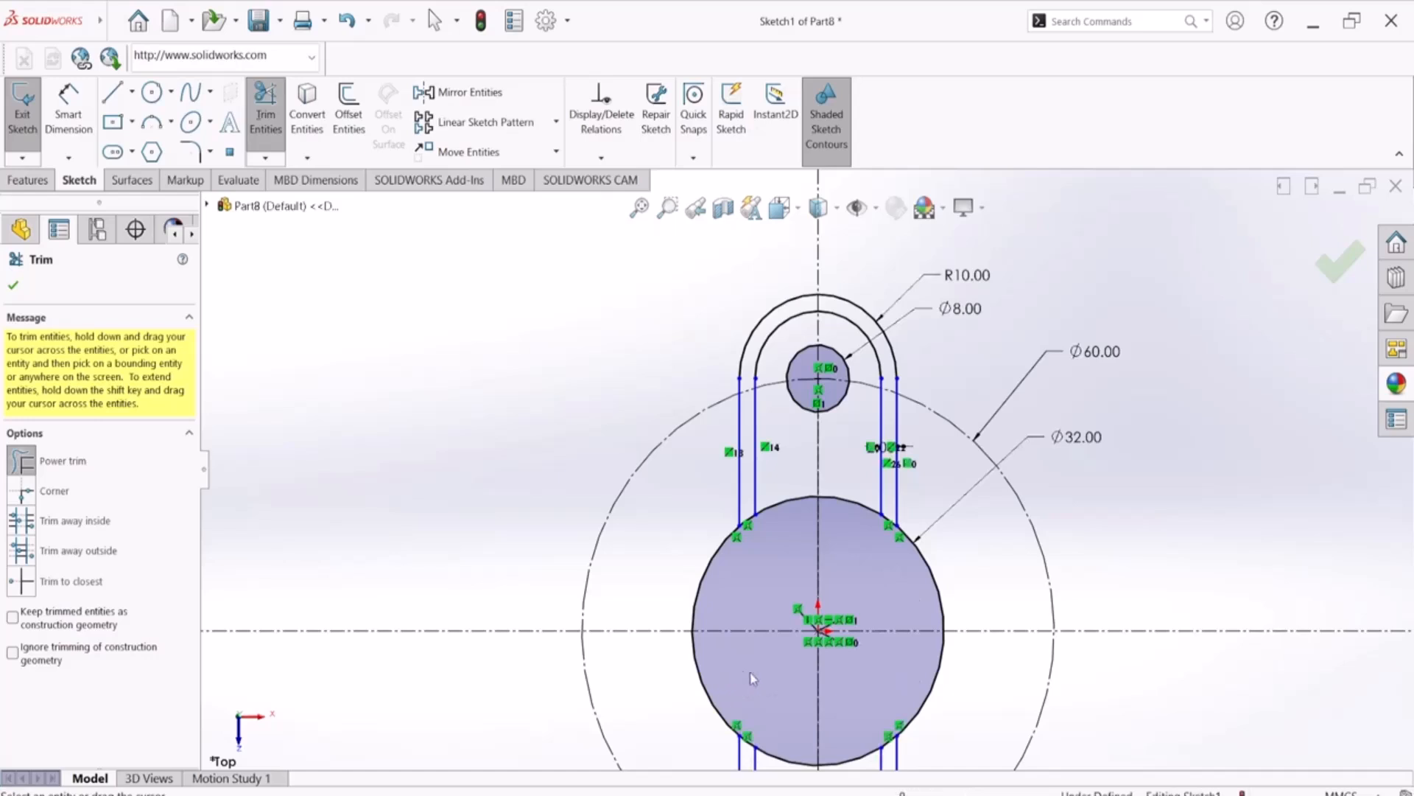
pyautogui.scroll(4, 744, 678)
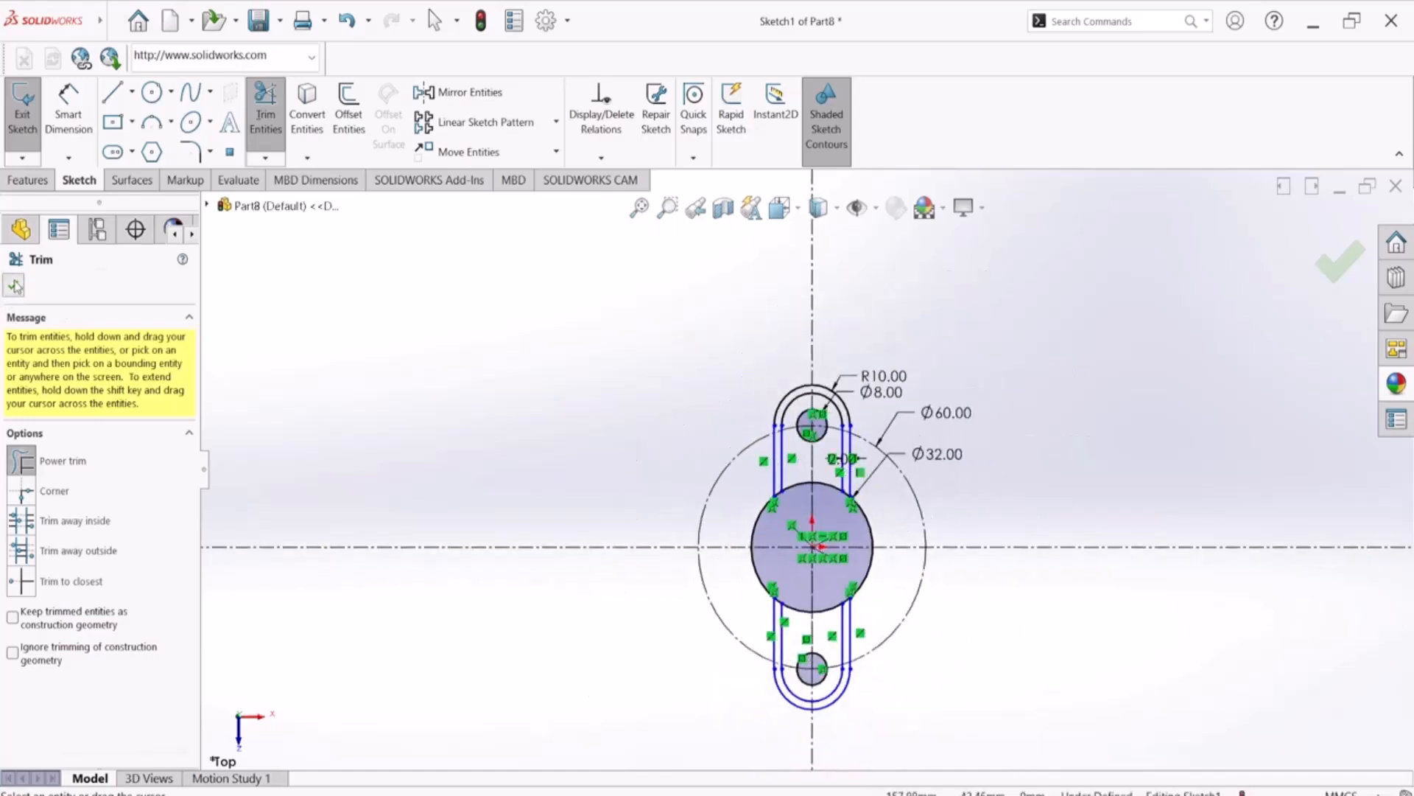
pyautogui.press('Escape')
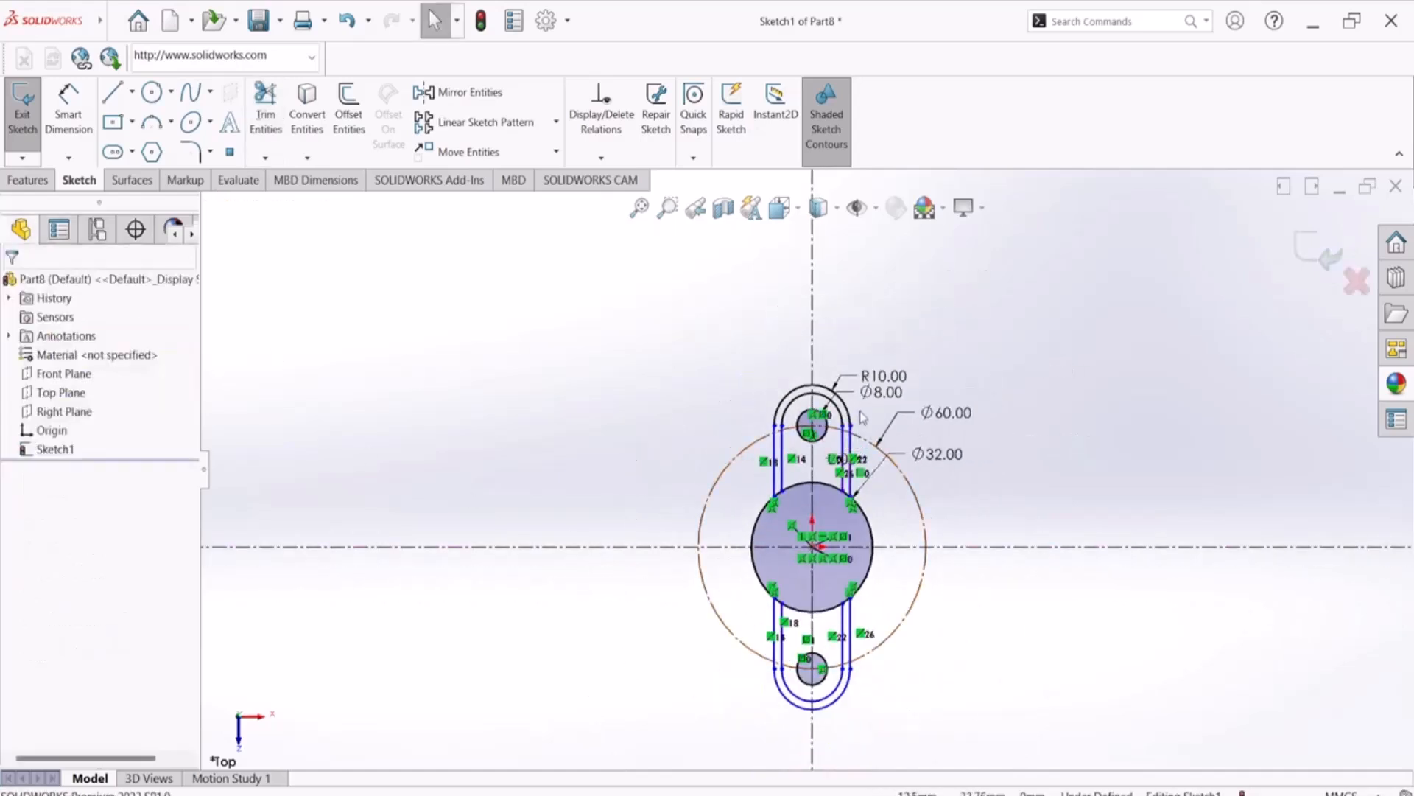
# Select the upper arm's inner and outer arcs, its 8 mm hole circle and all four straight side lines
pyautogui.scroll(-6, 865, 415)
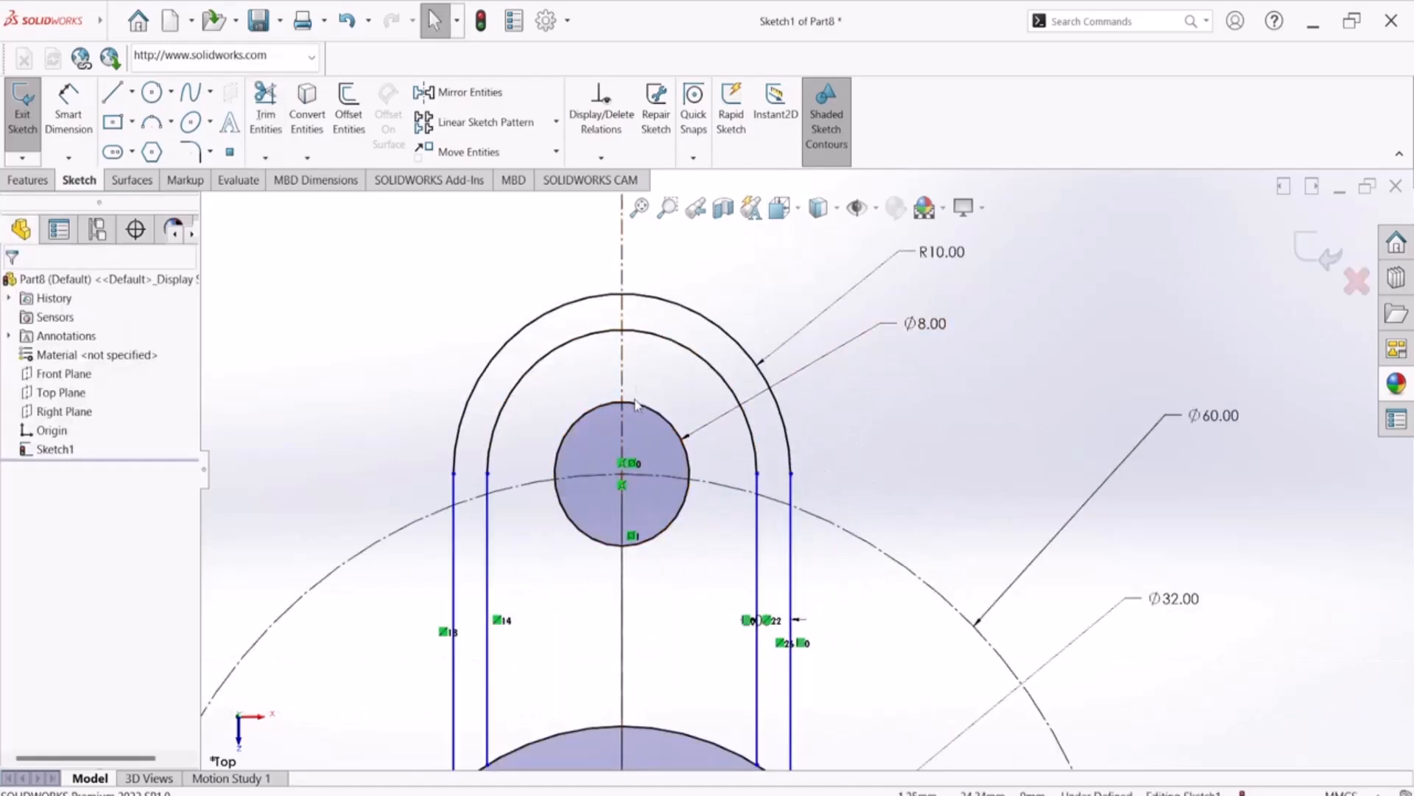
pyautogui.scroll(4, 653, 499)
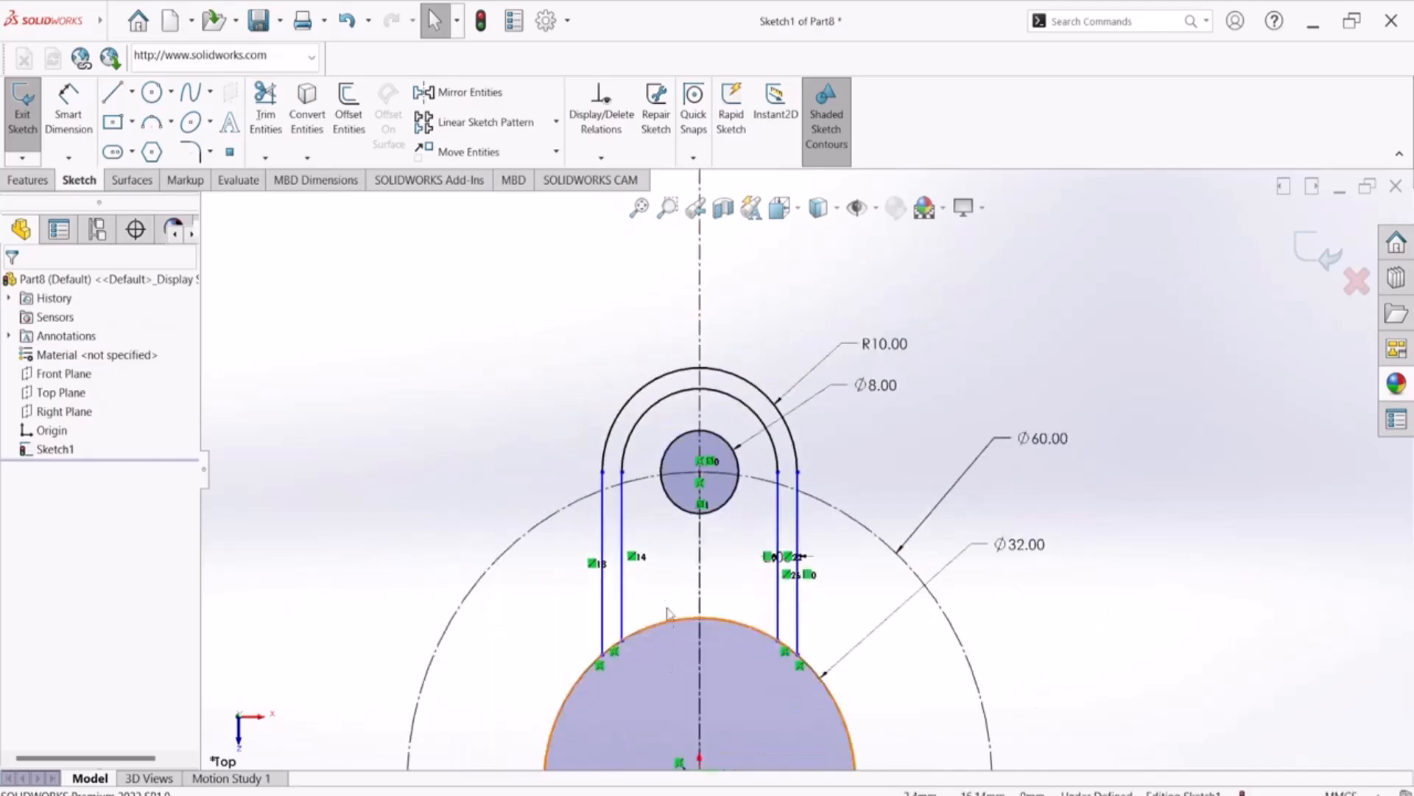
pyautogui.click(640, 422)
pyautogui.keyDown('ctrl'); pyautogui.click(637, 401); pyautogui.keyUp('ctrl')
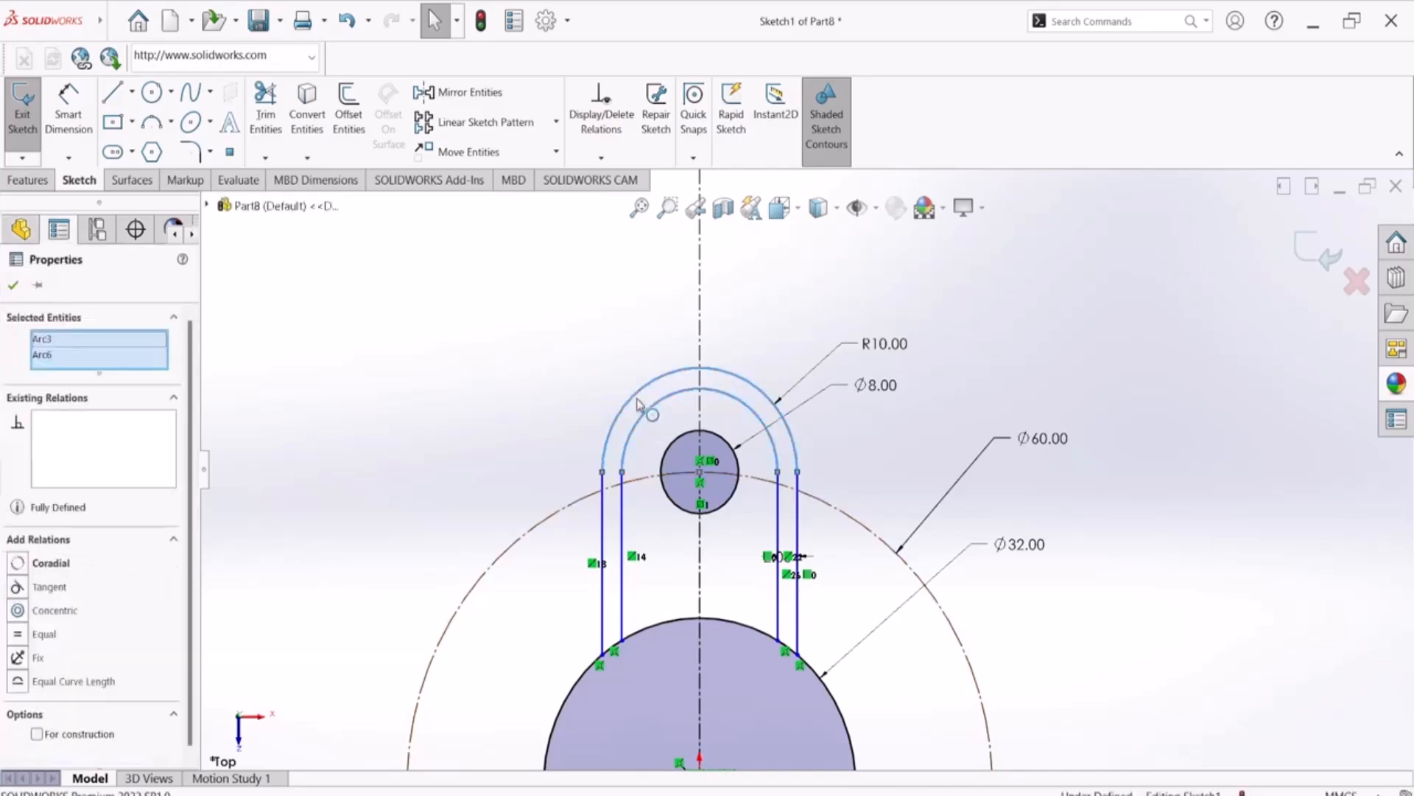
pyautogui.keyDown('ctrl'); pyautogui.click(676, 445); pyautogui.keyUp('ctrl')
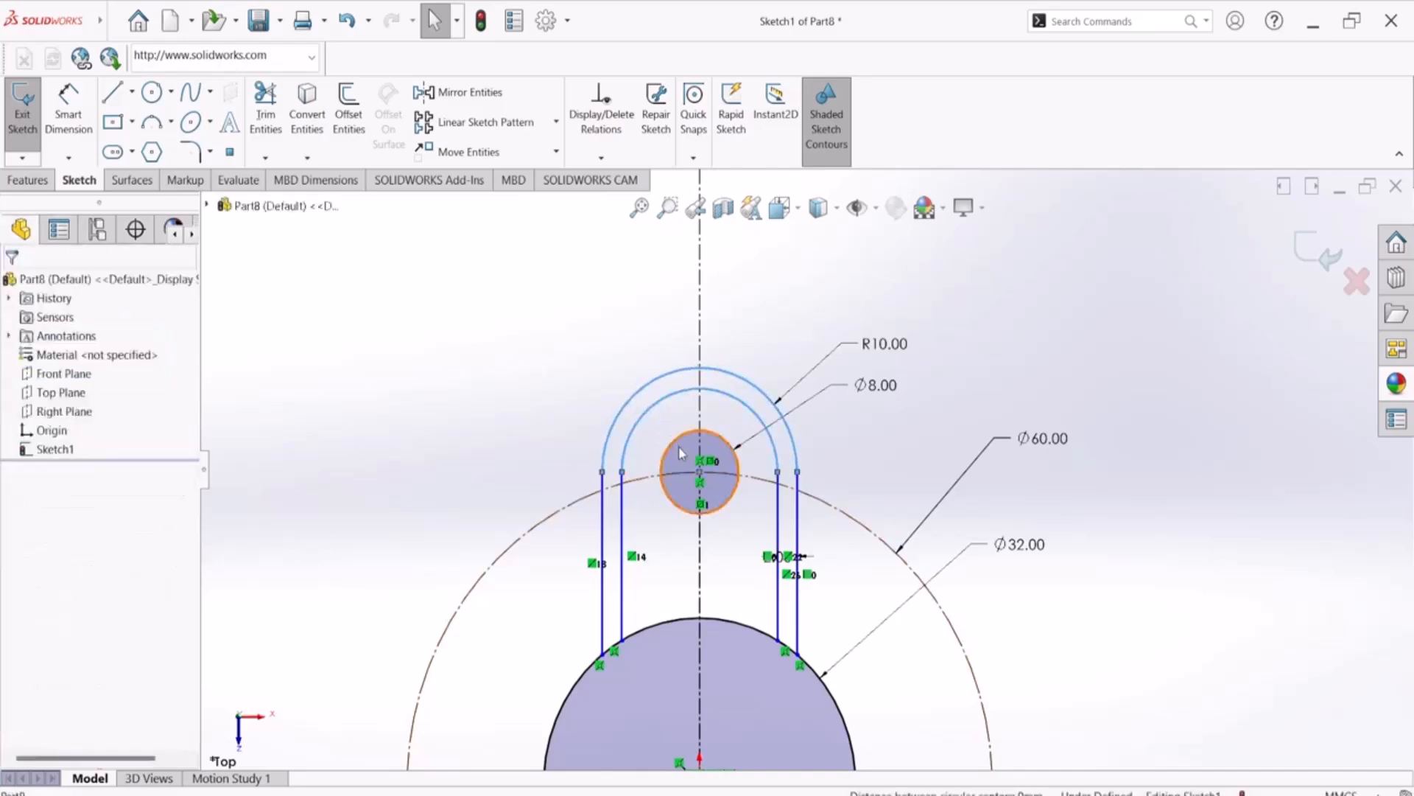
pyautogui.keyDown('ctrl'); pyautogui.click(624, 516); pyautogui.keyUp('ctrl')
pyautogui.keyDown('ctrl'); pyautogui.click(603, 516); pyautogui.keyUp('ctrl')
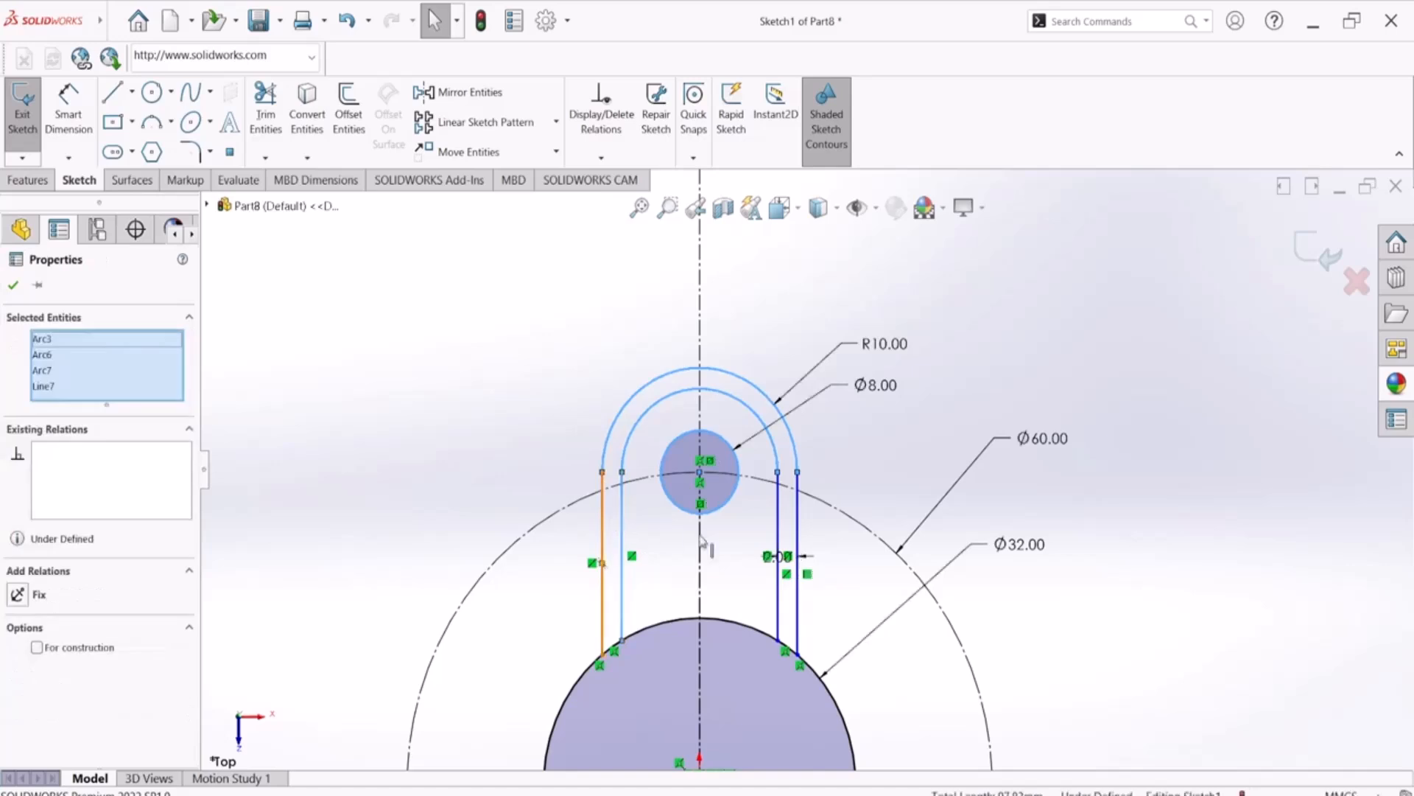
pyautogui.keyDown('ctrl'); pyautogui.click(794, 523); pyautogui.keyUp('ctrl')
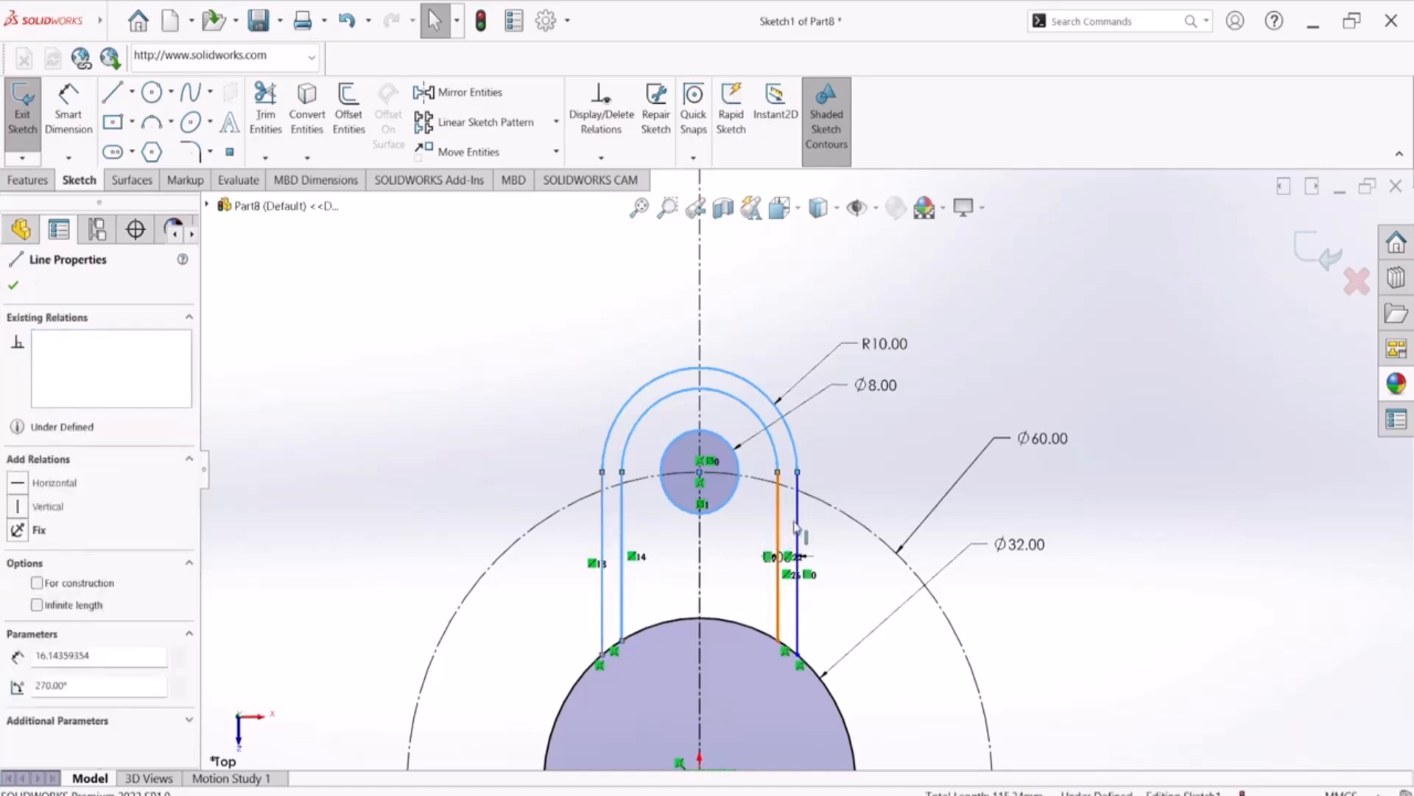
pyautogui.keyDown('ctrl'); pyautogui.click(799, 529); pyautogui.keyUp('ctrl')
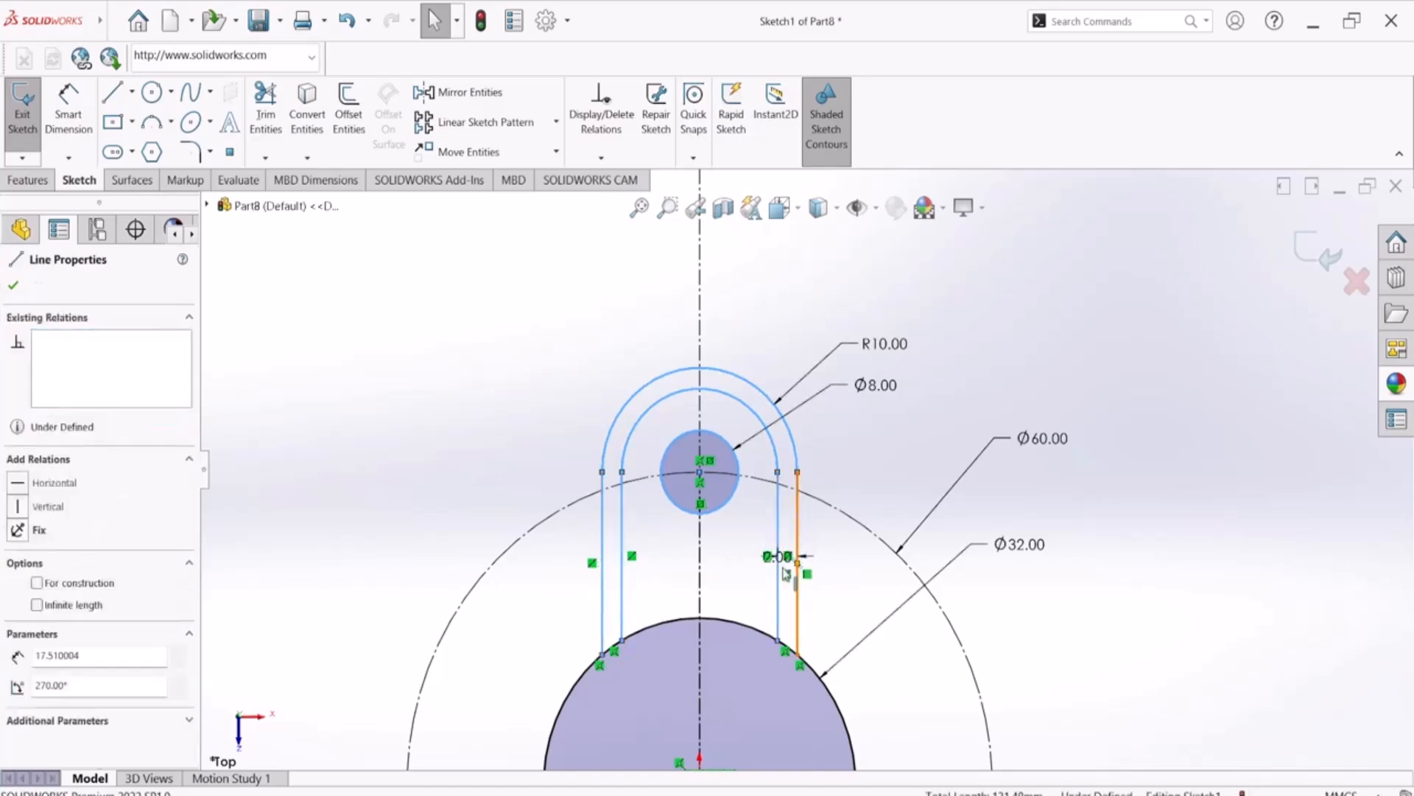
# Add the lower arm's four side lines, both end arcs and hole circle to the selection
pyautogui.scroll(5, 772, 536)
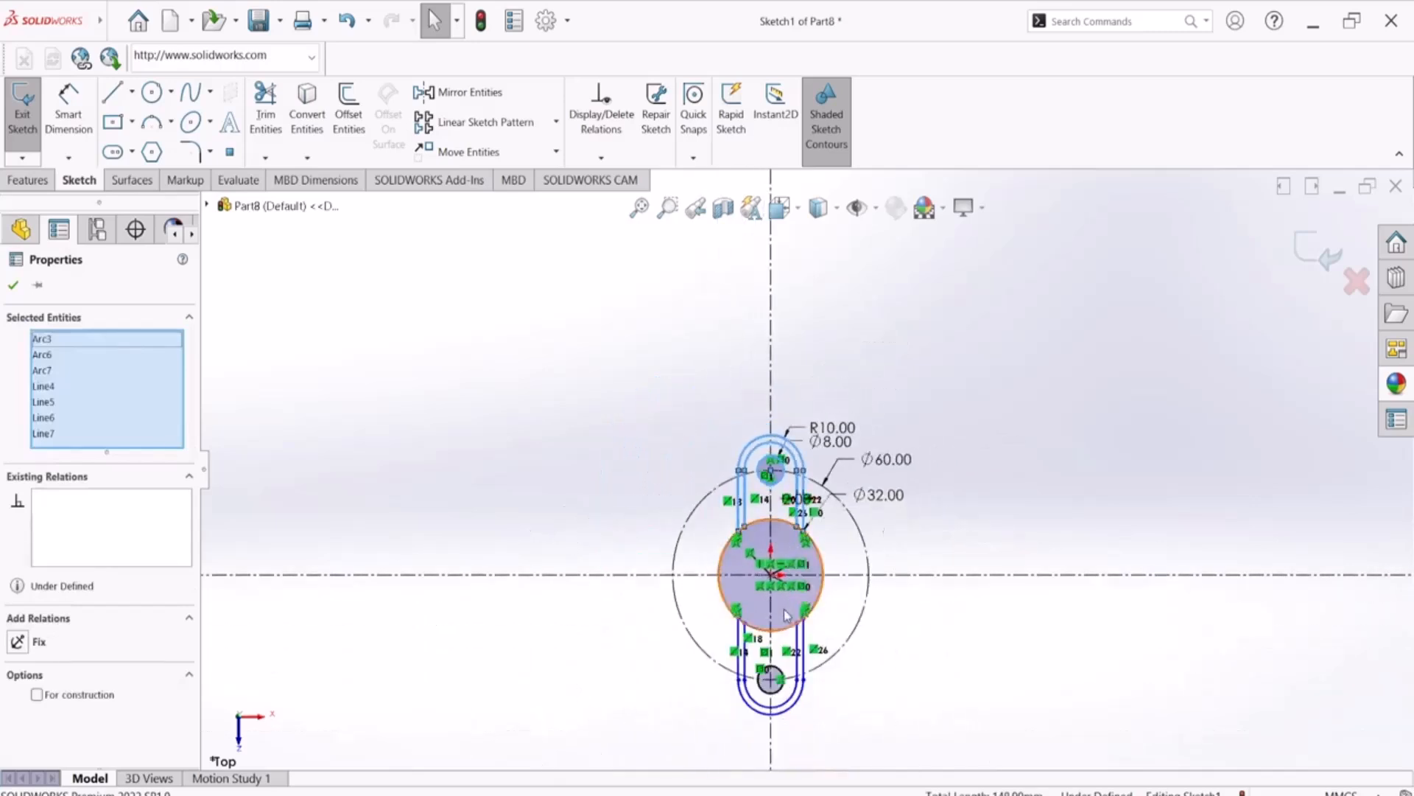
pyautogui.scroll(-5, 779, 630)
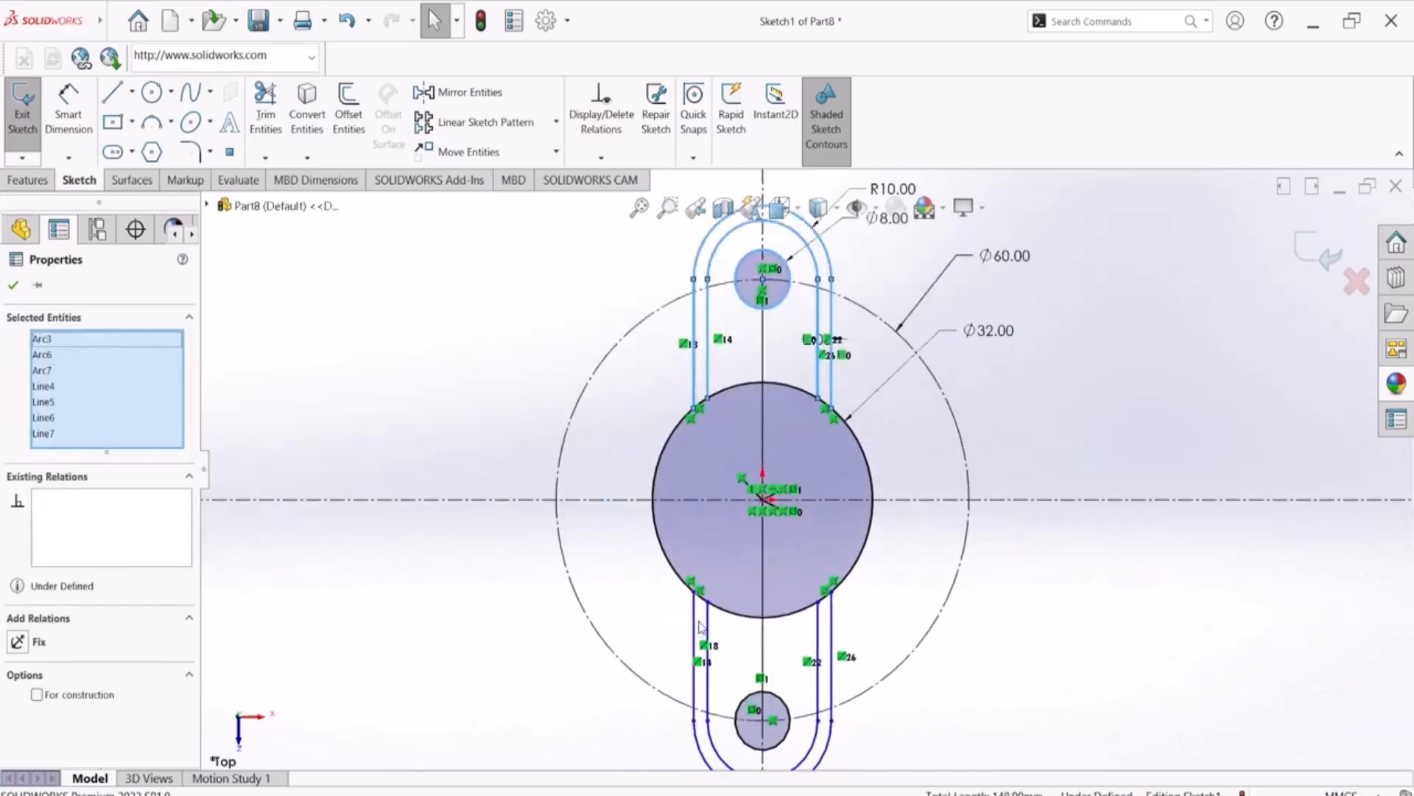
pyautogui.keyDown('ctrl'); pyautogui.click(696, 626); pyautogui.keyUp('ctrl')
pyautogui.keyDown('ctrl'); pyautogui.click(815, 646); pyautogui.keyUp('ctrl')
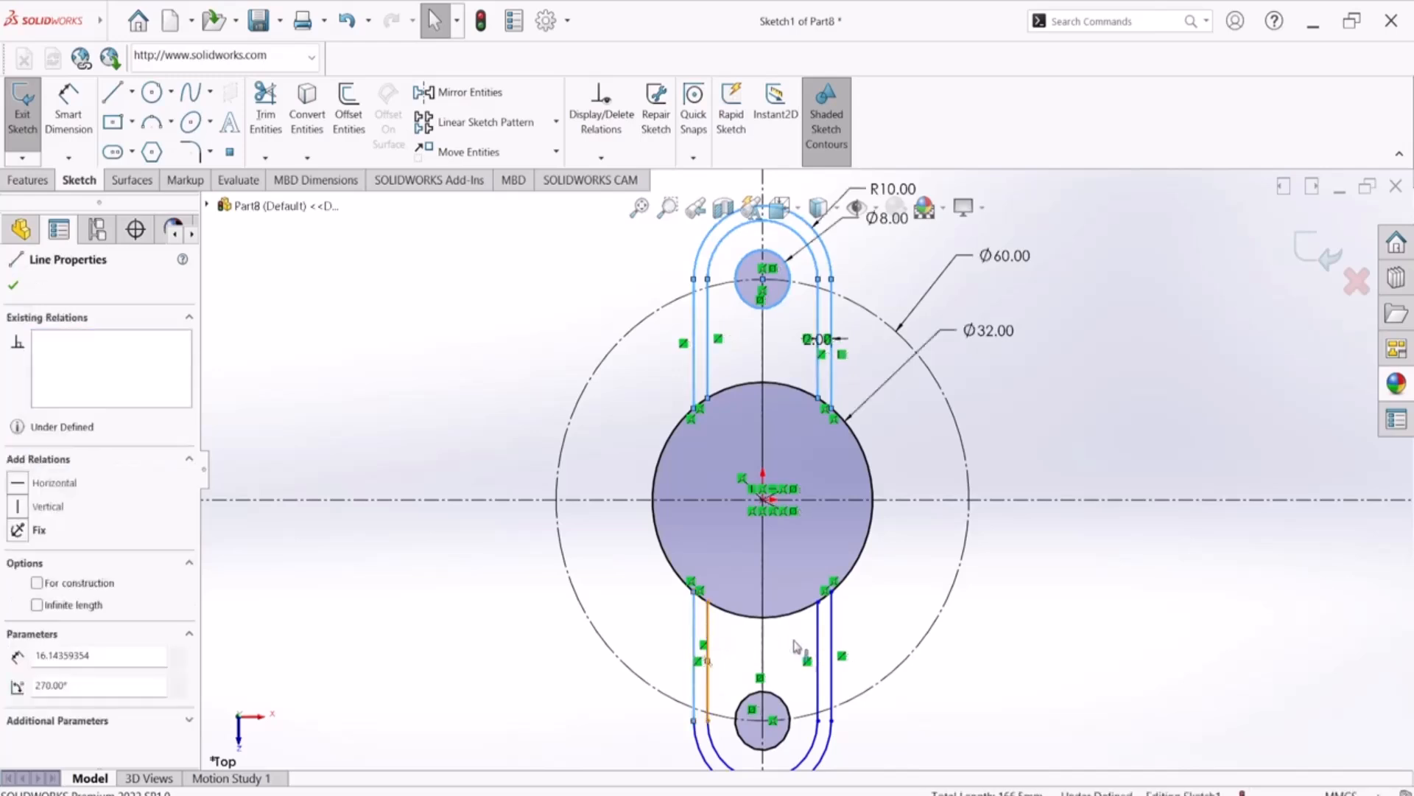
pyautogui.keyDown('ctrl'); pyautogui.click(831, 639); pyautogui.keyUp('ctrl')
pyautogui.keyDown('ctrl'); pyautogui.click(830, 635); pyautogui.keyUp('ctrl')
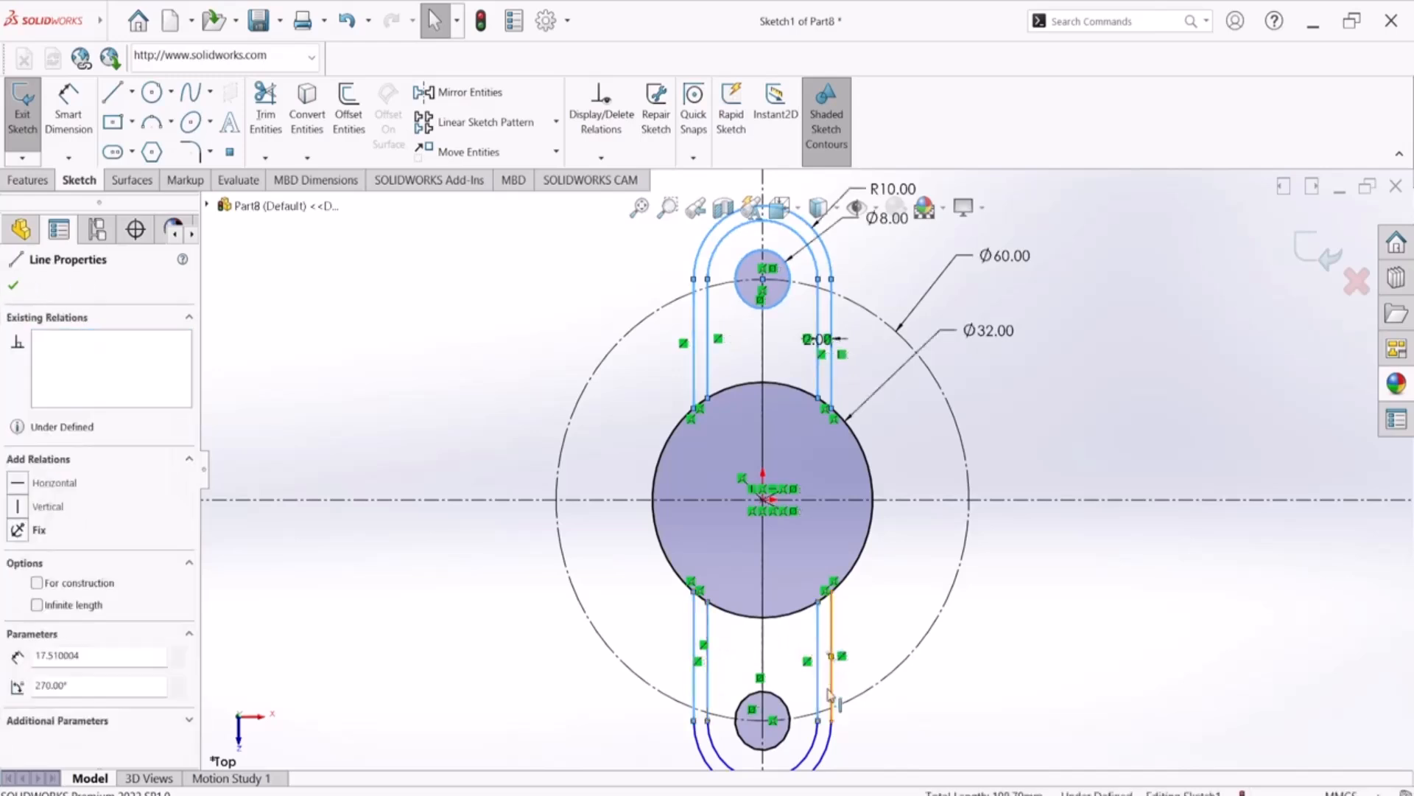
pyautogui.keyDown('ctrl'); pyautogui.click(811, 748); pyautogui.keyUp('ctrl')
pyautogui.keyDown('ctrl'); pyautogui.click(810, 745); pyautogui.keyUp('ctrl')
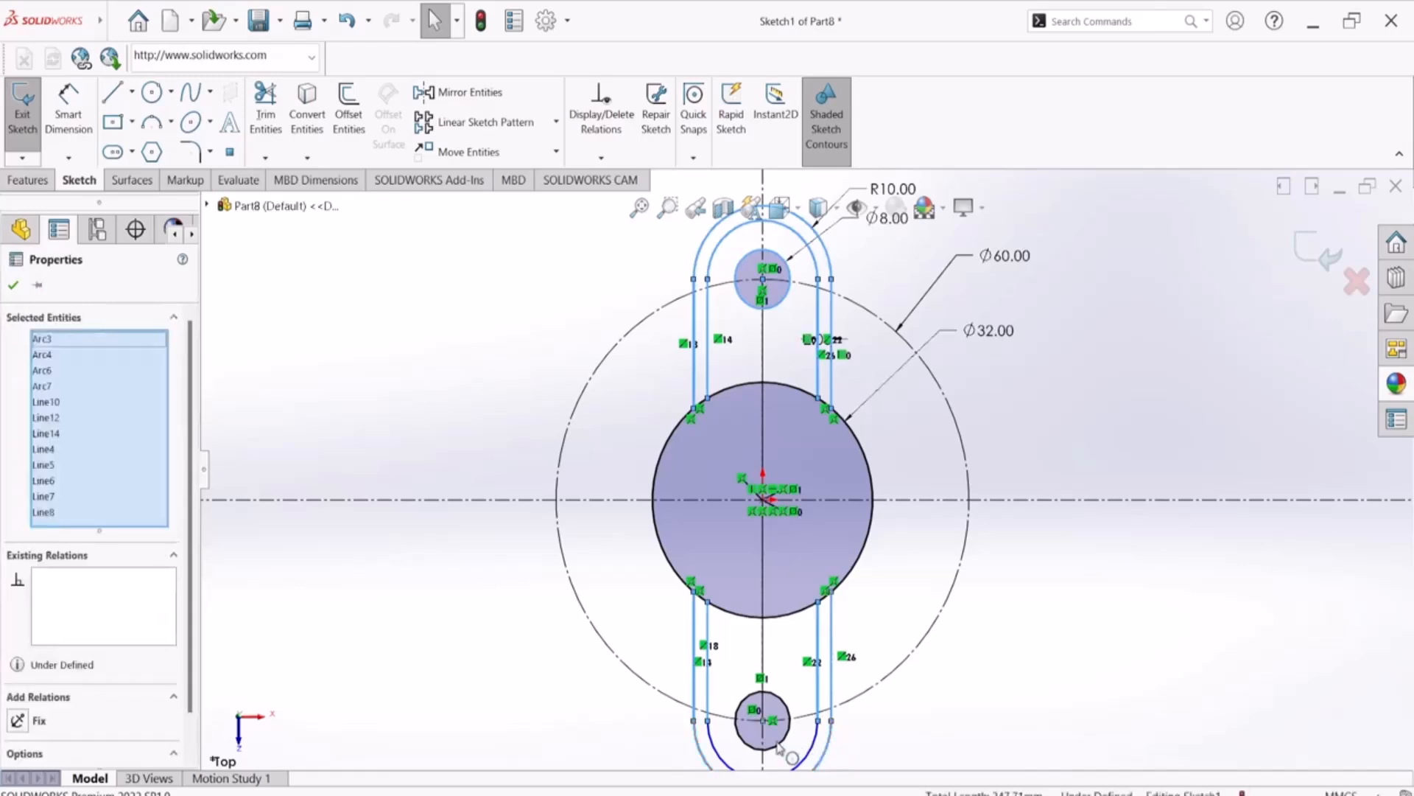
pyautogui.keyDown('ctrl'); pyautogui.click(781, 739); pyautogui.keyUp('ctrl')
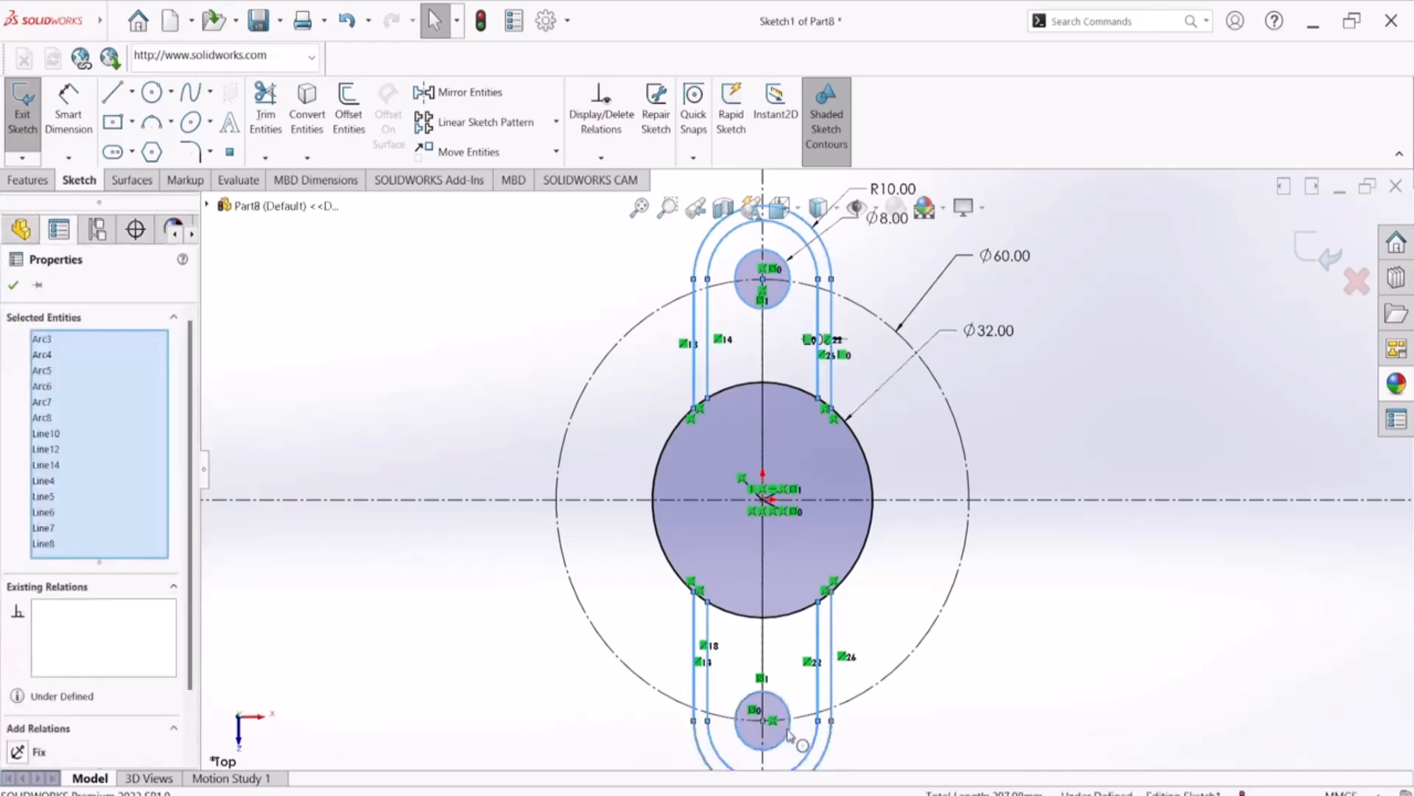
# Set up a circular sketch pattern of the selected arm entities about the origin, with 3 equally spaced instances over 360 degrees
pyautogui.scroll(3, 673, 501)
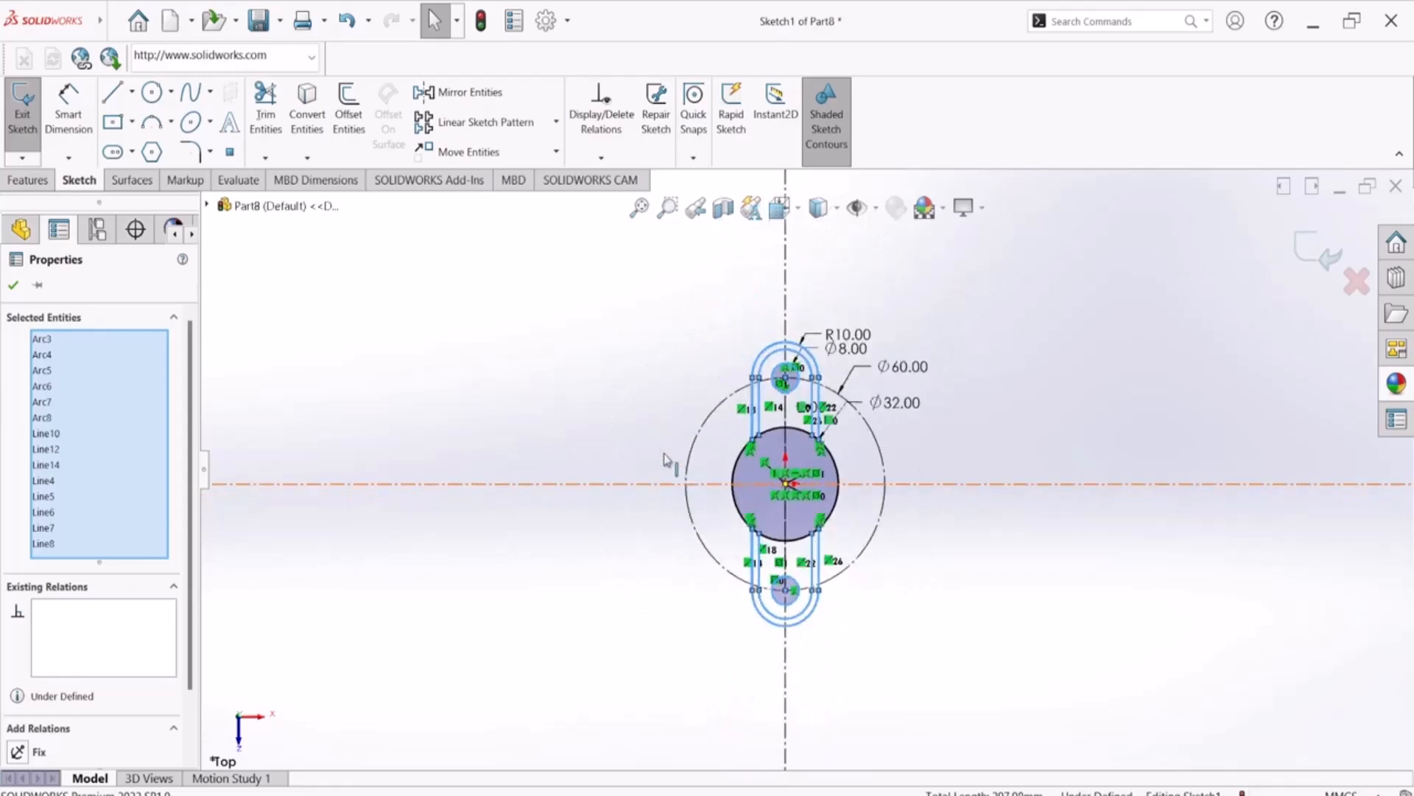
pyautogui.click(556, 121)
pyautogui.click(523, 168)
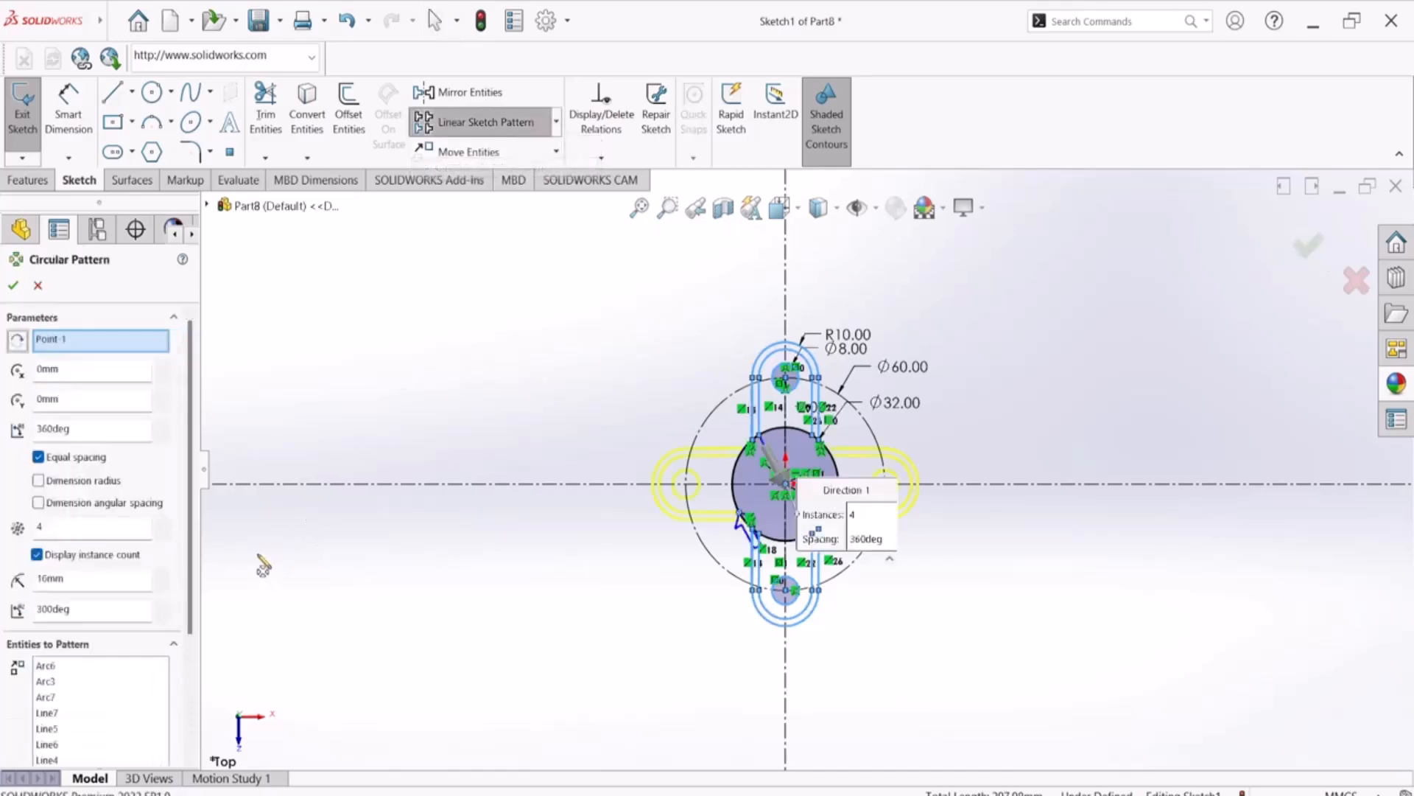
pyautogui.doubleClick(87, 526)
pyautogui.write('4')
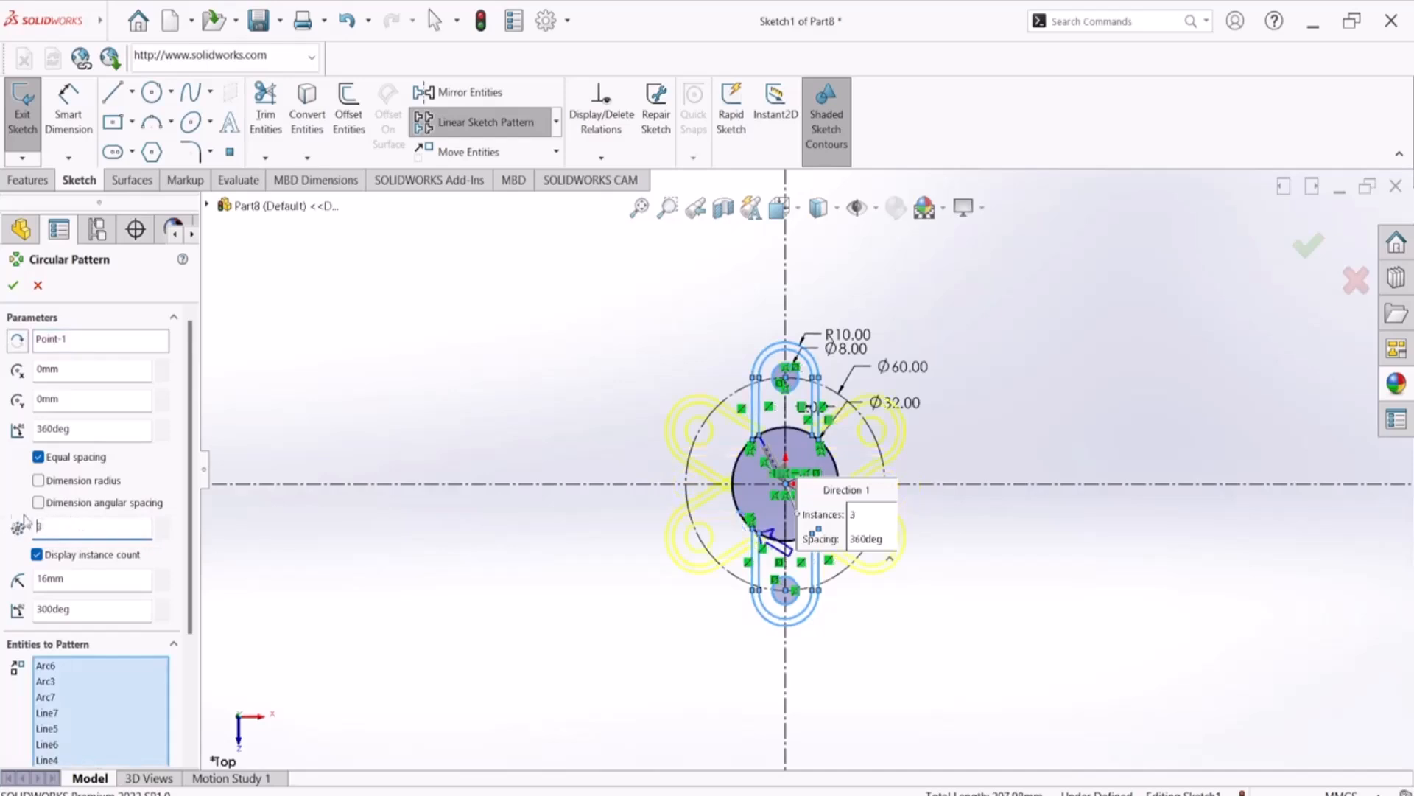
pyautogui.scroll(-5, 729, 479)
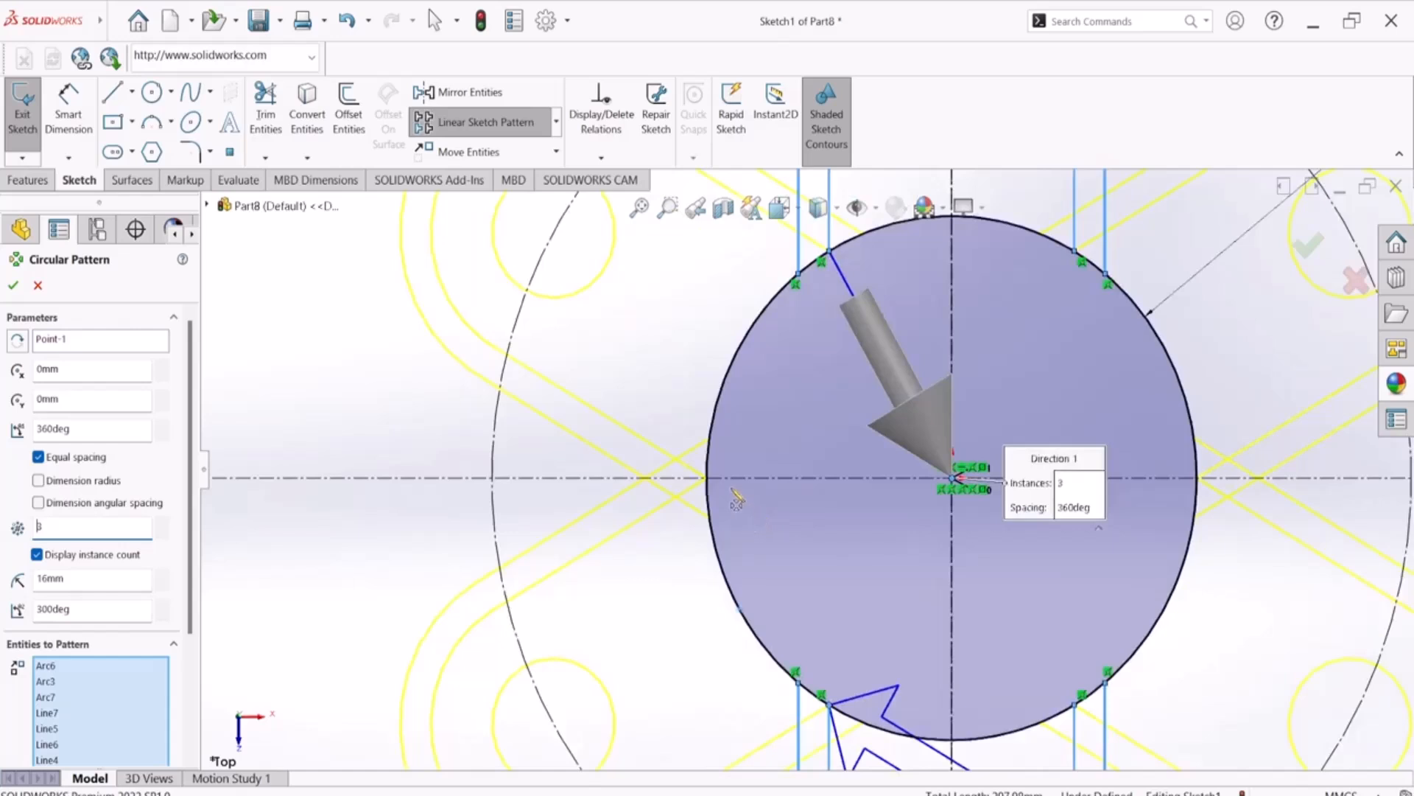
pyautogui.scroll(3, 736, 495)
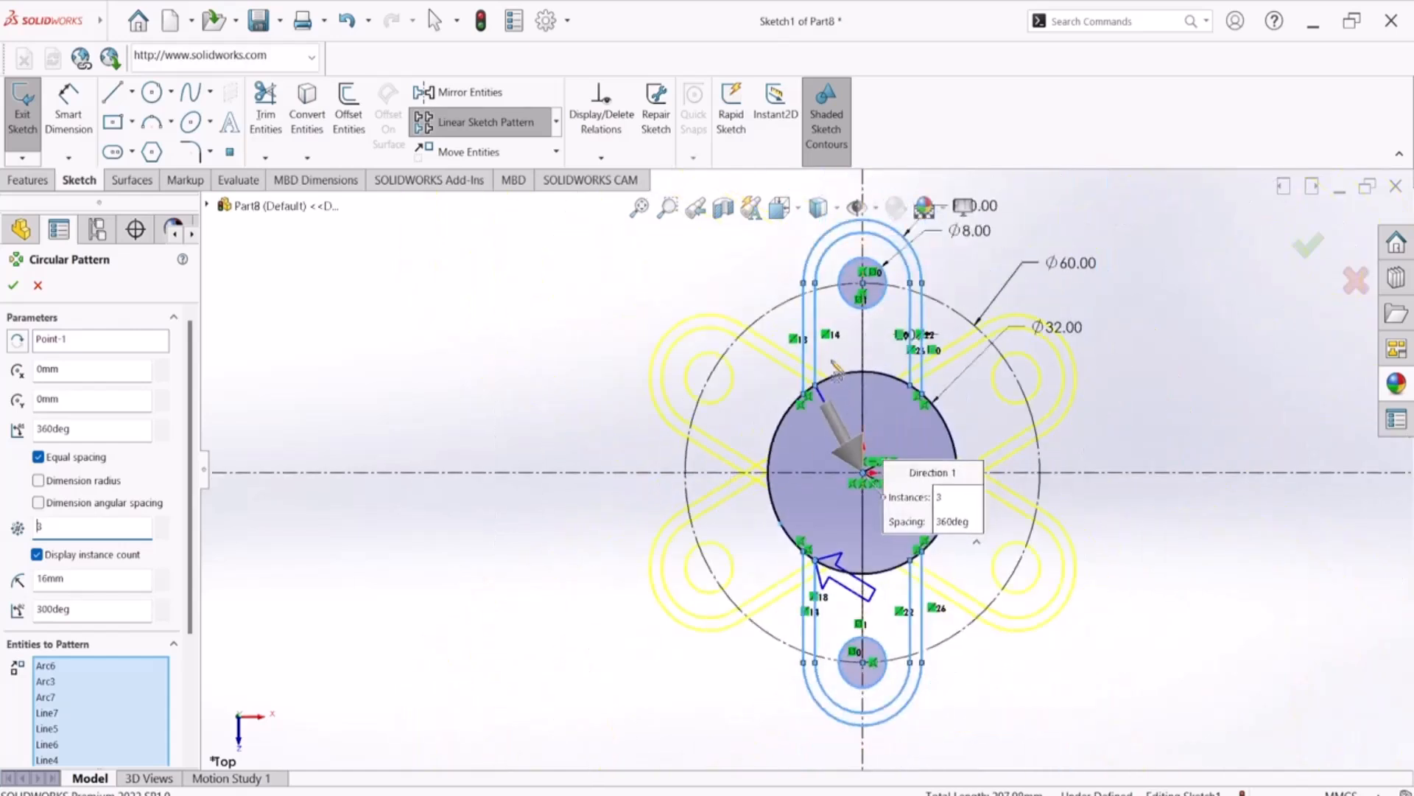
pyautogui.scroll(2, 848, 400)
pyautogui.scroll(-1, 844, 370)
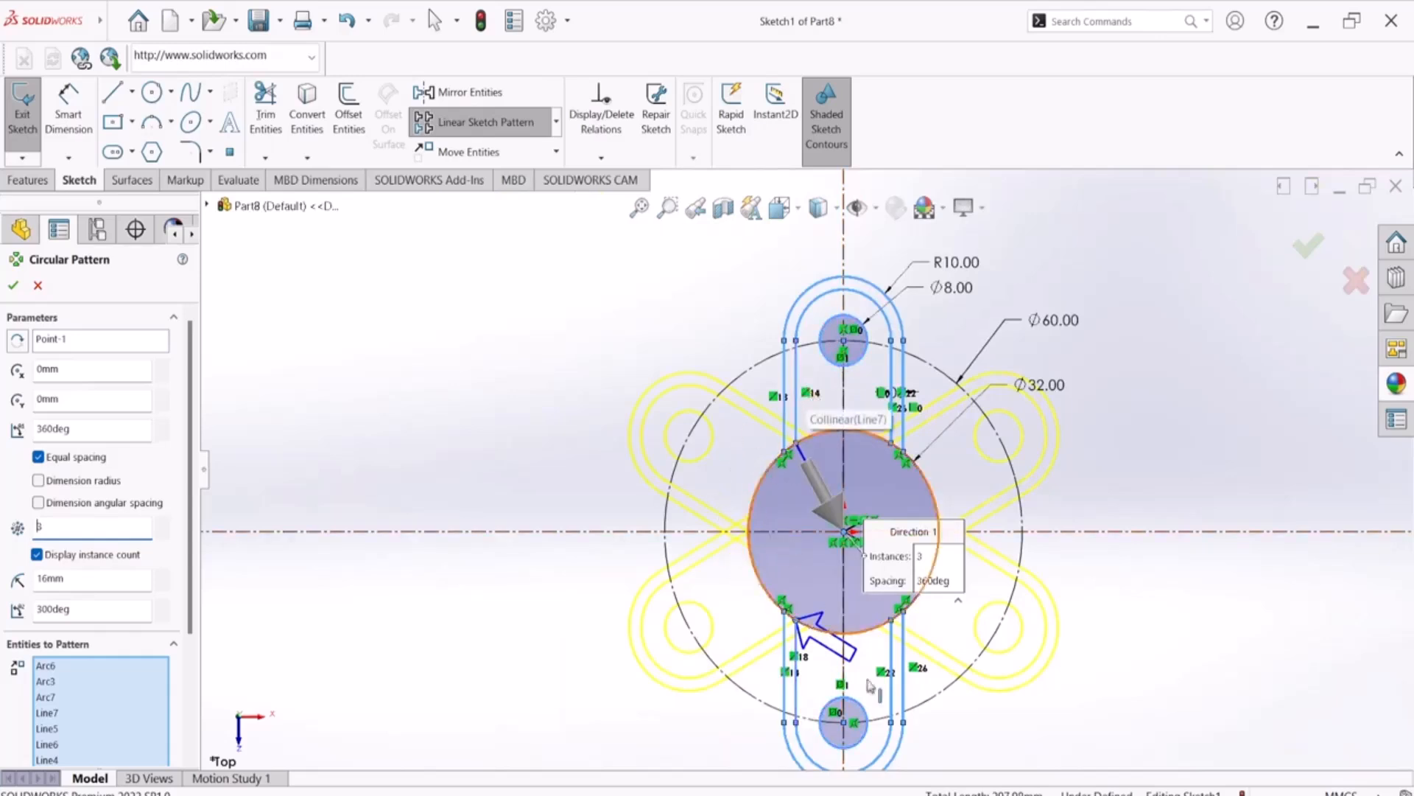
# Switch to the PDF drawing in Adobe Reader and examine the arm layout, the central circle and radius callouts, and section A-A
pyautogui.hotkey('alt', 'Tab')
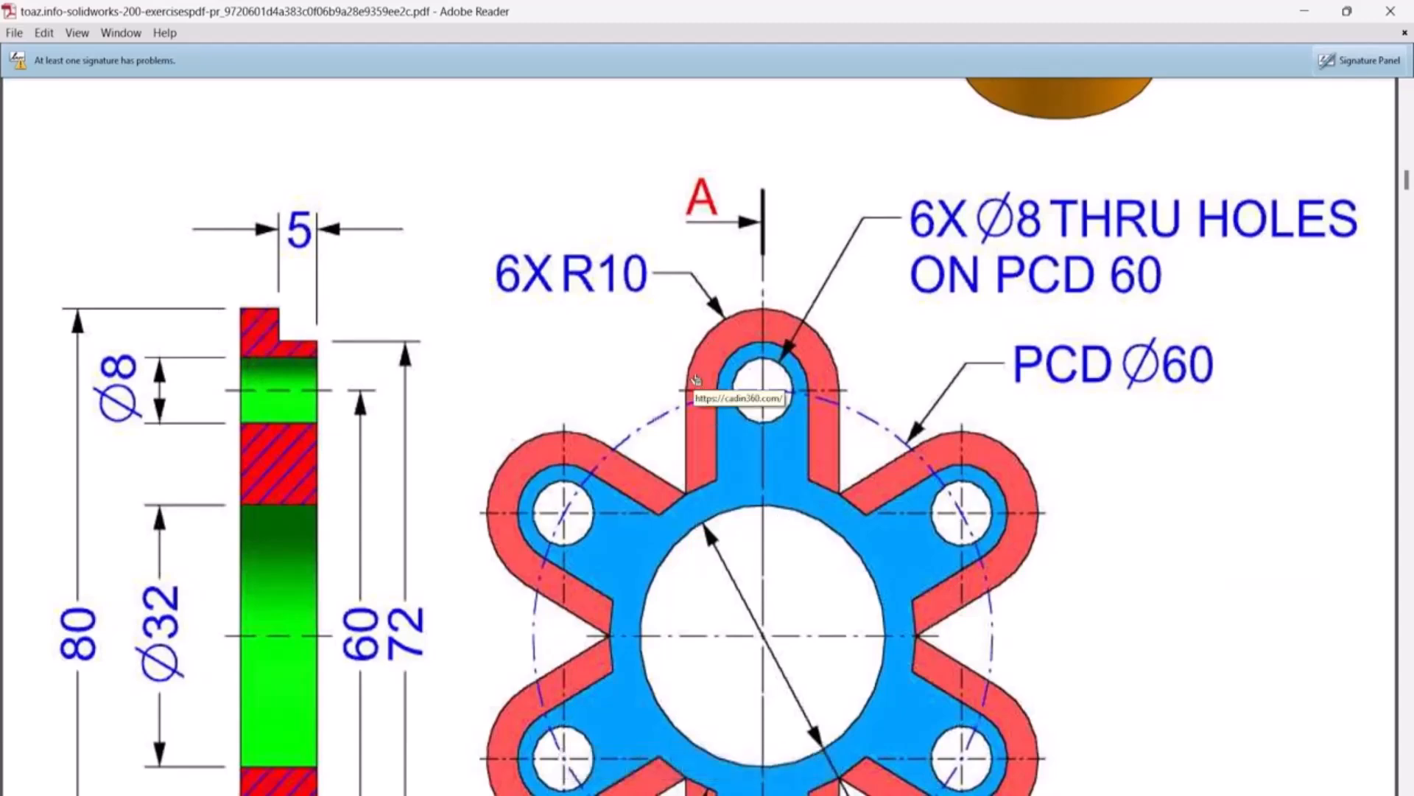
pyautogui.scroll(3, 725, 549)
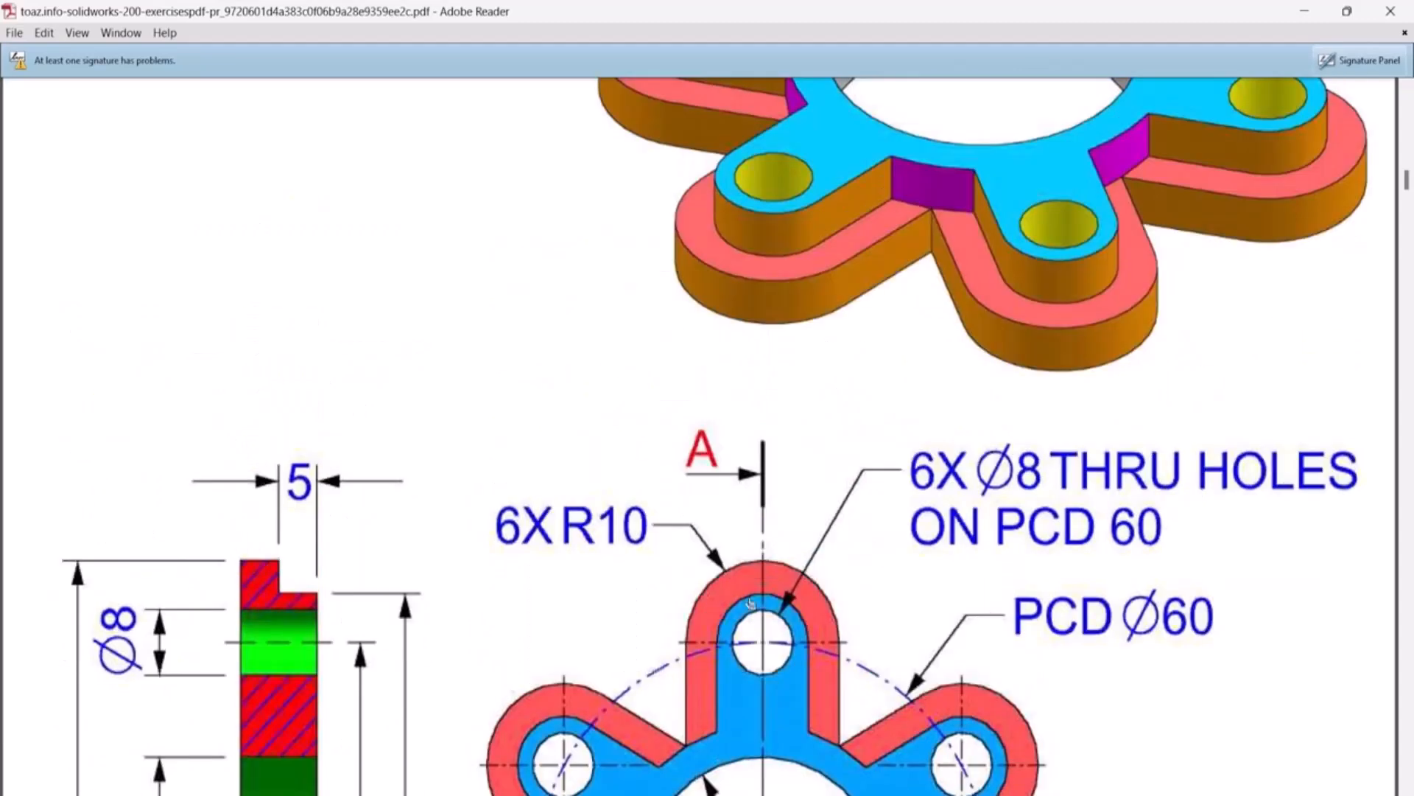
pyautogui.scroll(-3, 752, 602)
pyautogui.scroll(-2, 751, 602)
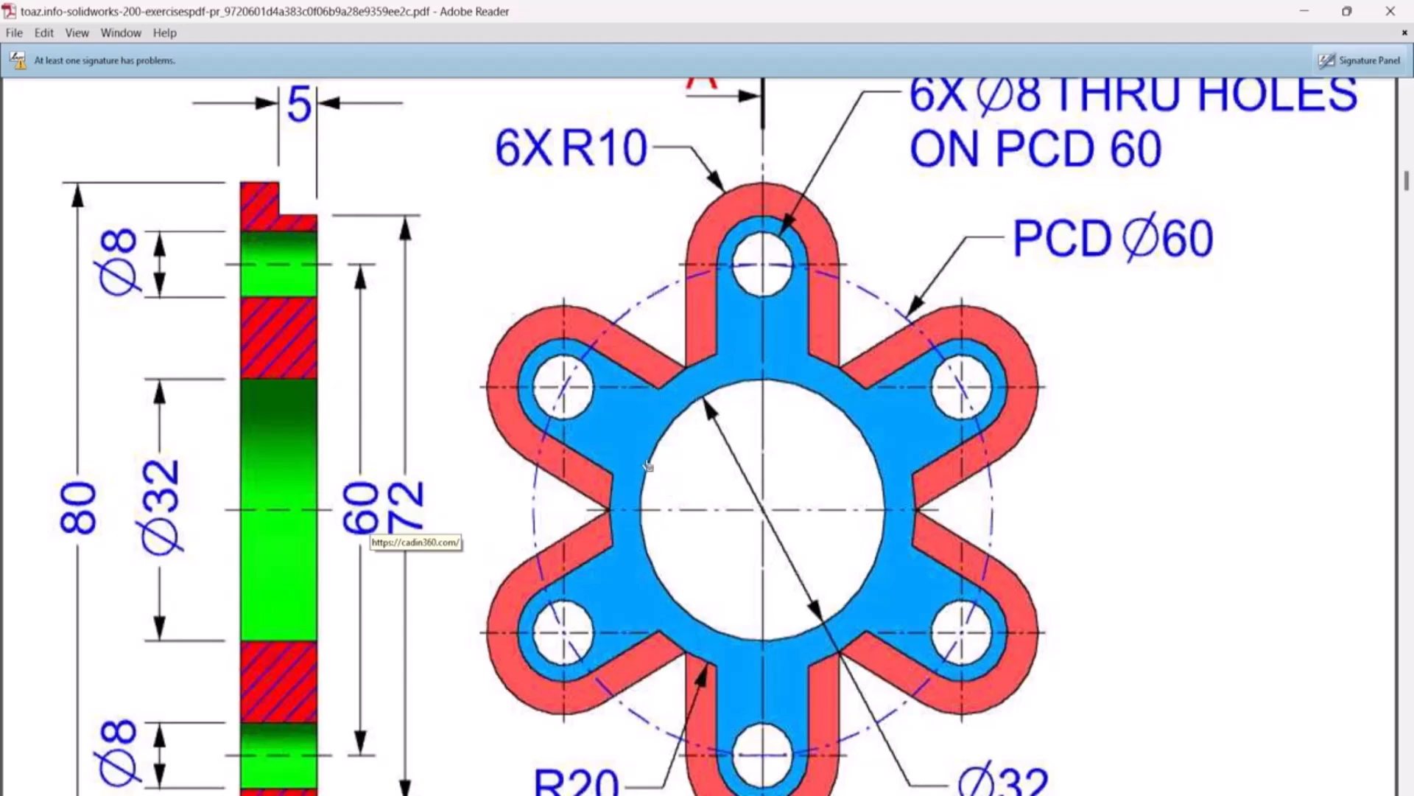
pyautogui.scroll(-3, 898, 584)
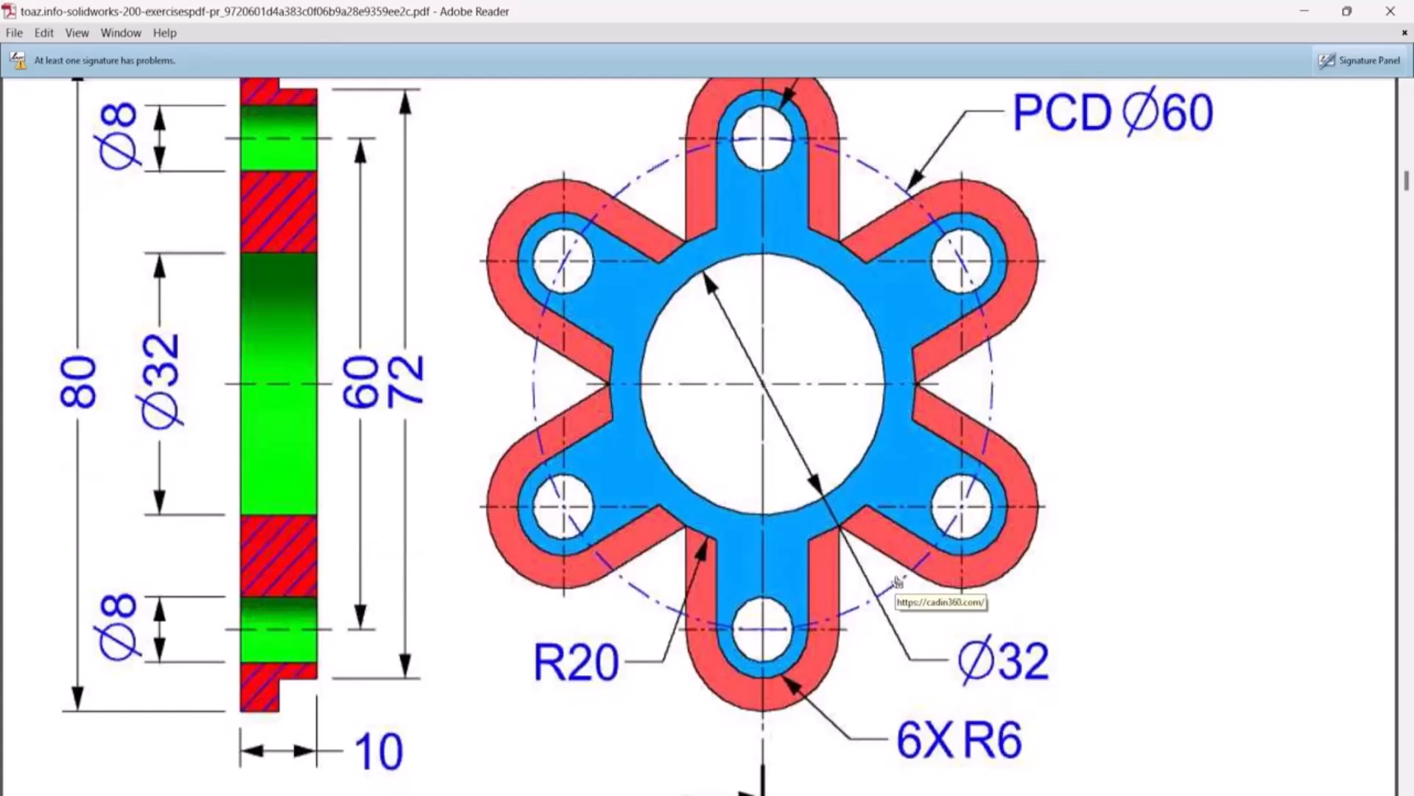
pyautogui.scroll(3, 899, 582)
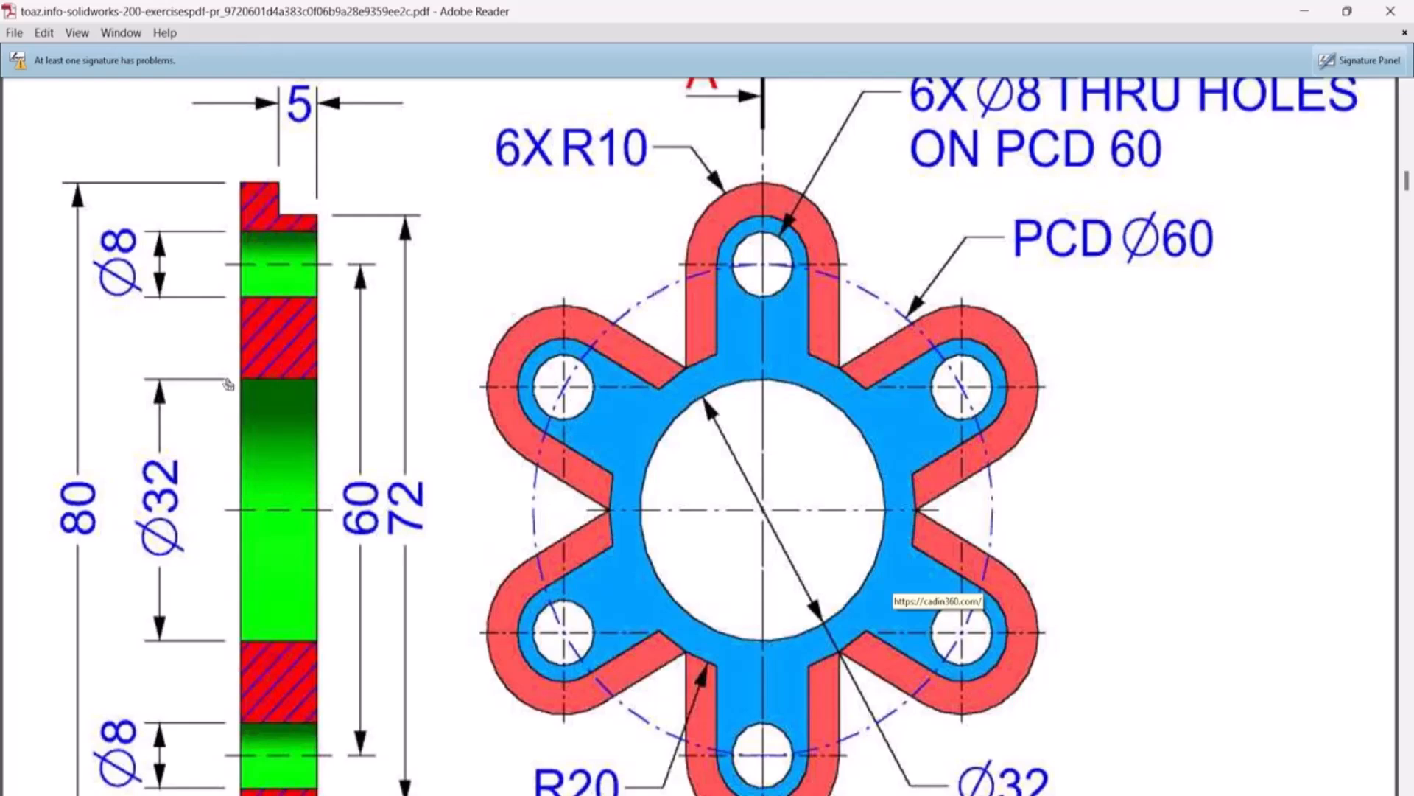
pyautogui.scroll(-4, 594, 433)
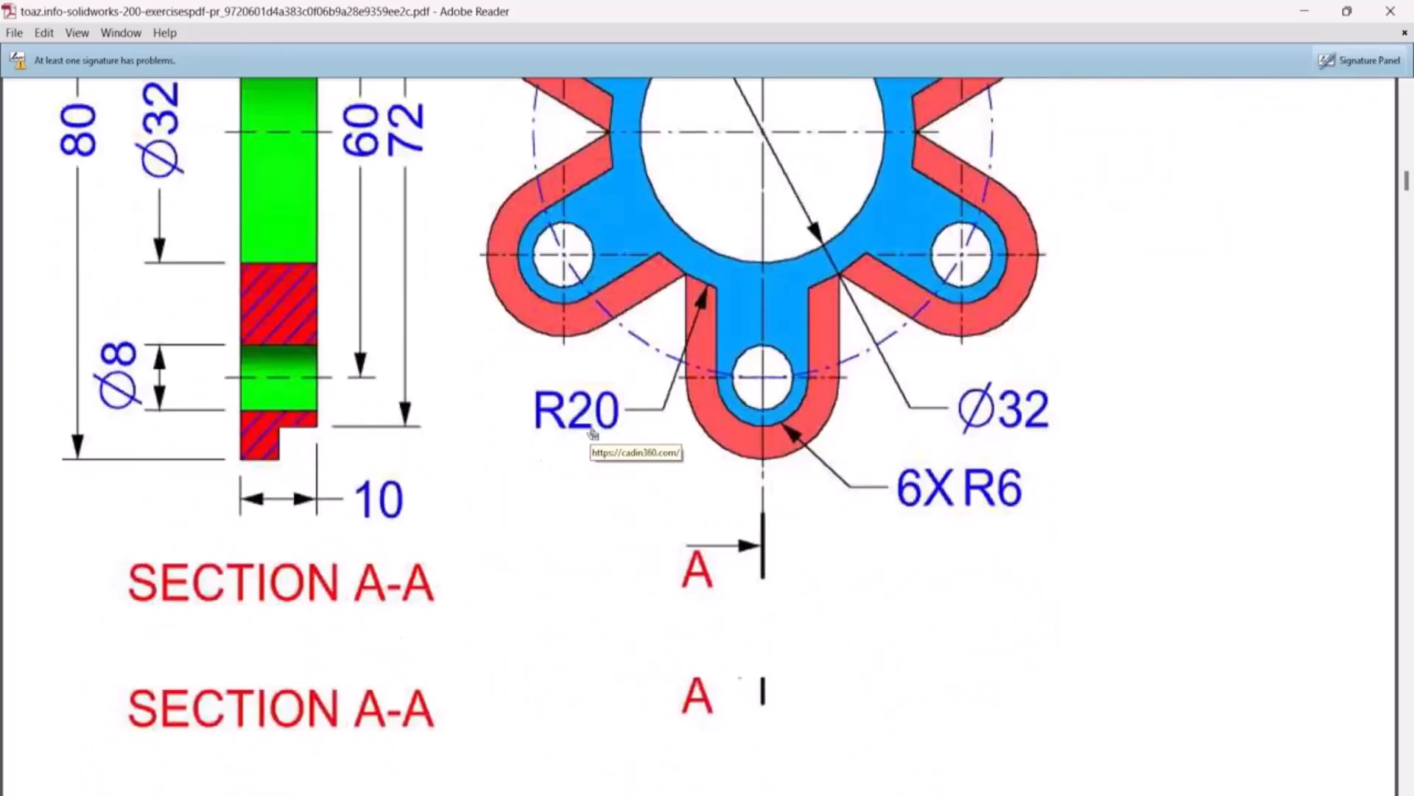
pyautogui.scroll(4, 594, 434)
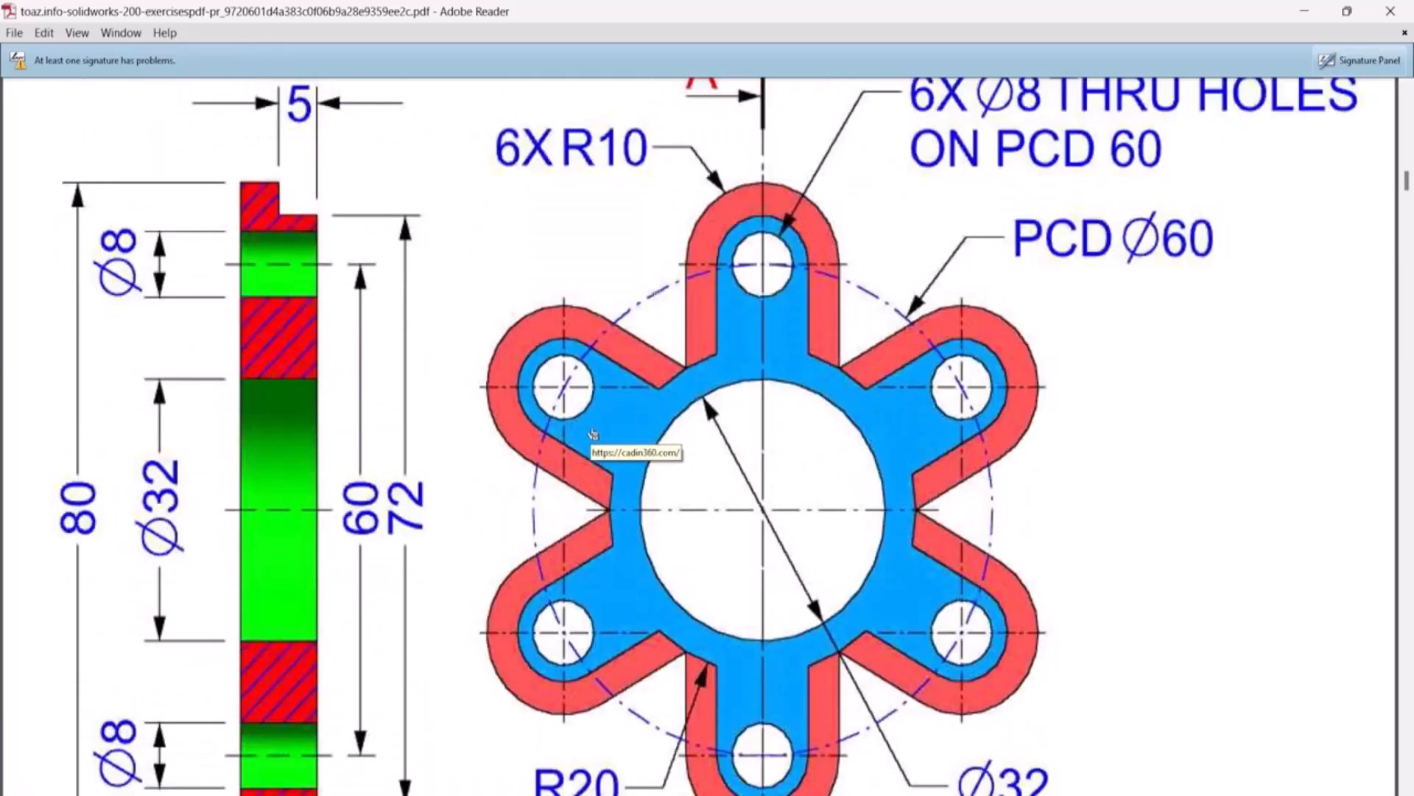
pyautogui.scroll(-3, 594, 433)
pyautogui.scroll(2, 594, 433)
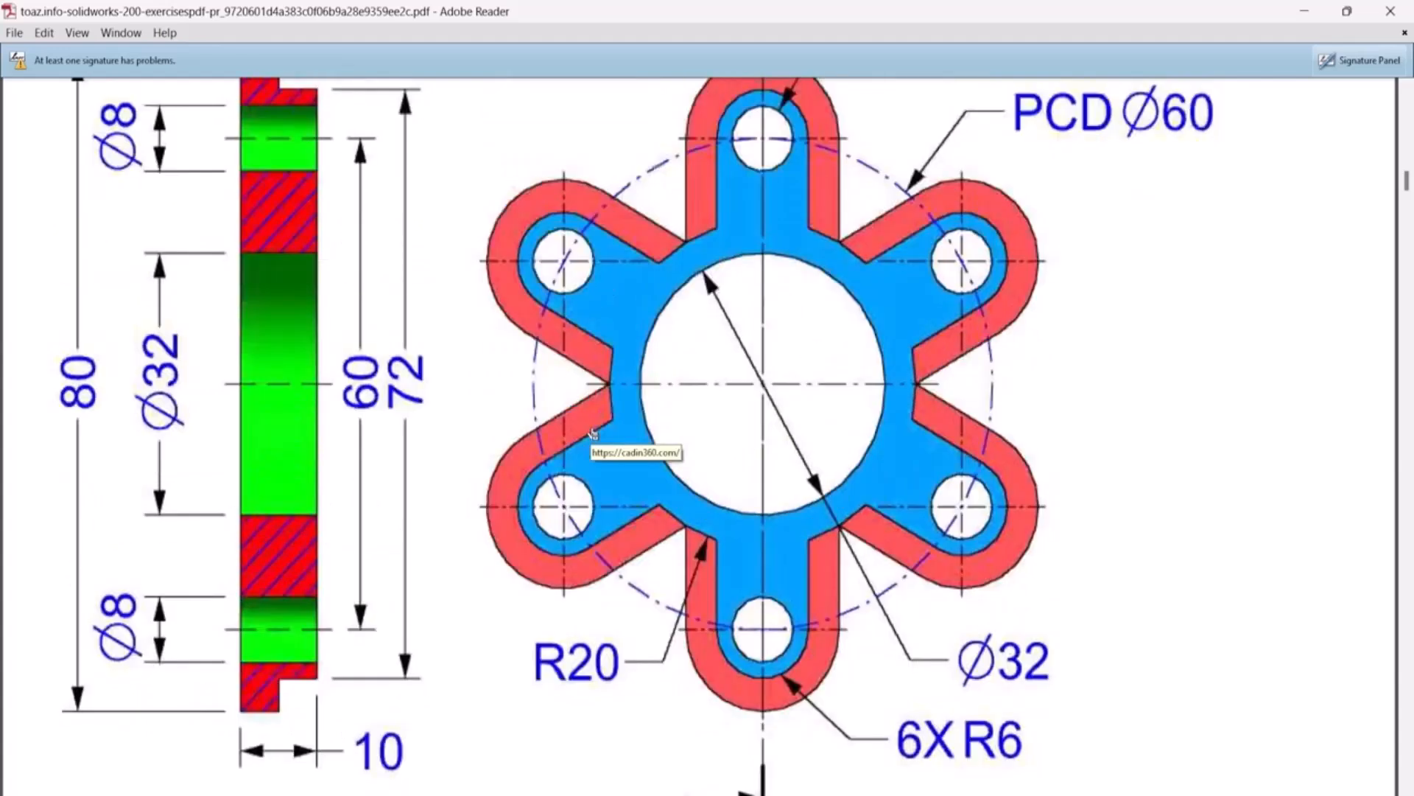
pyautogui.scroll(-2, 594, 433)
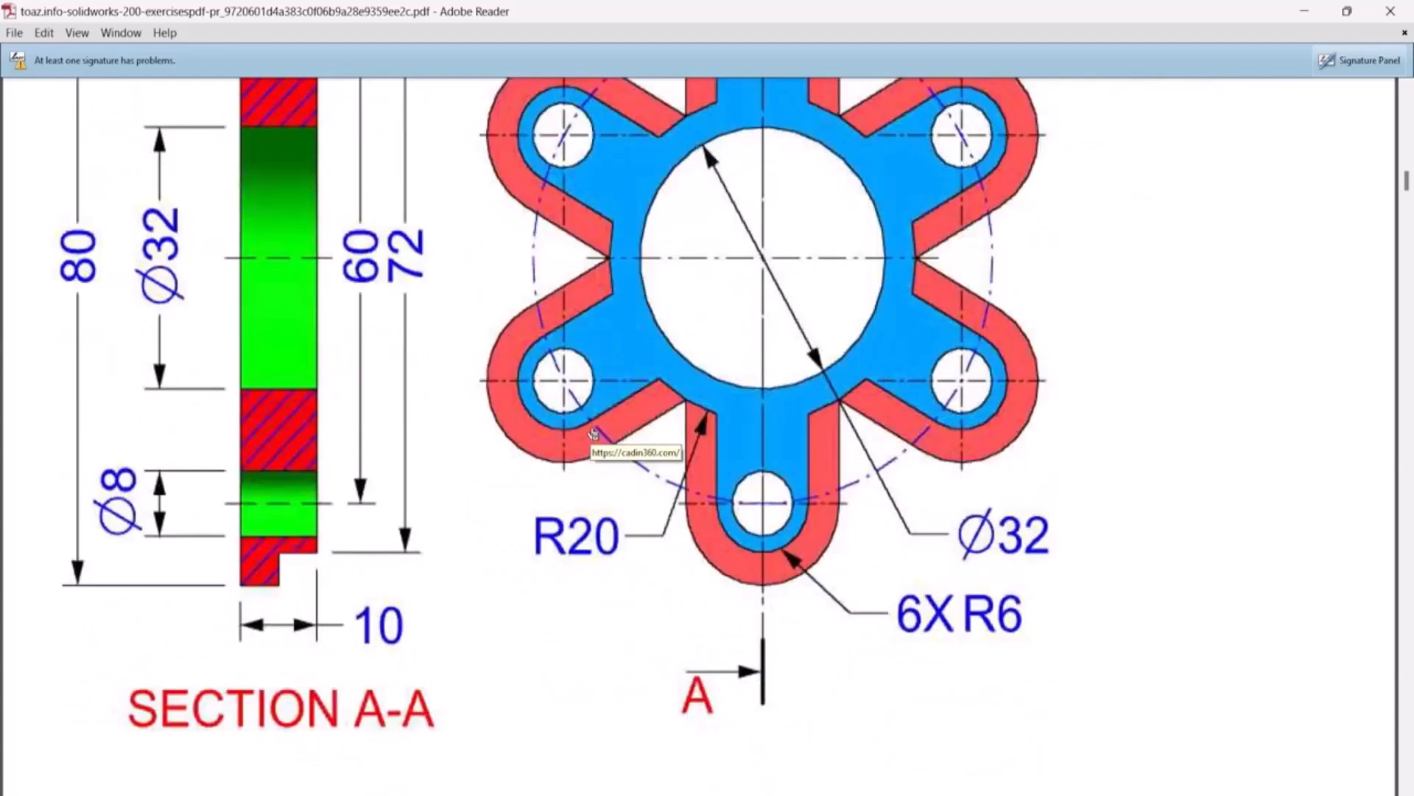
pyautogui.scroll(4, 594, 433)
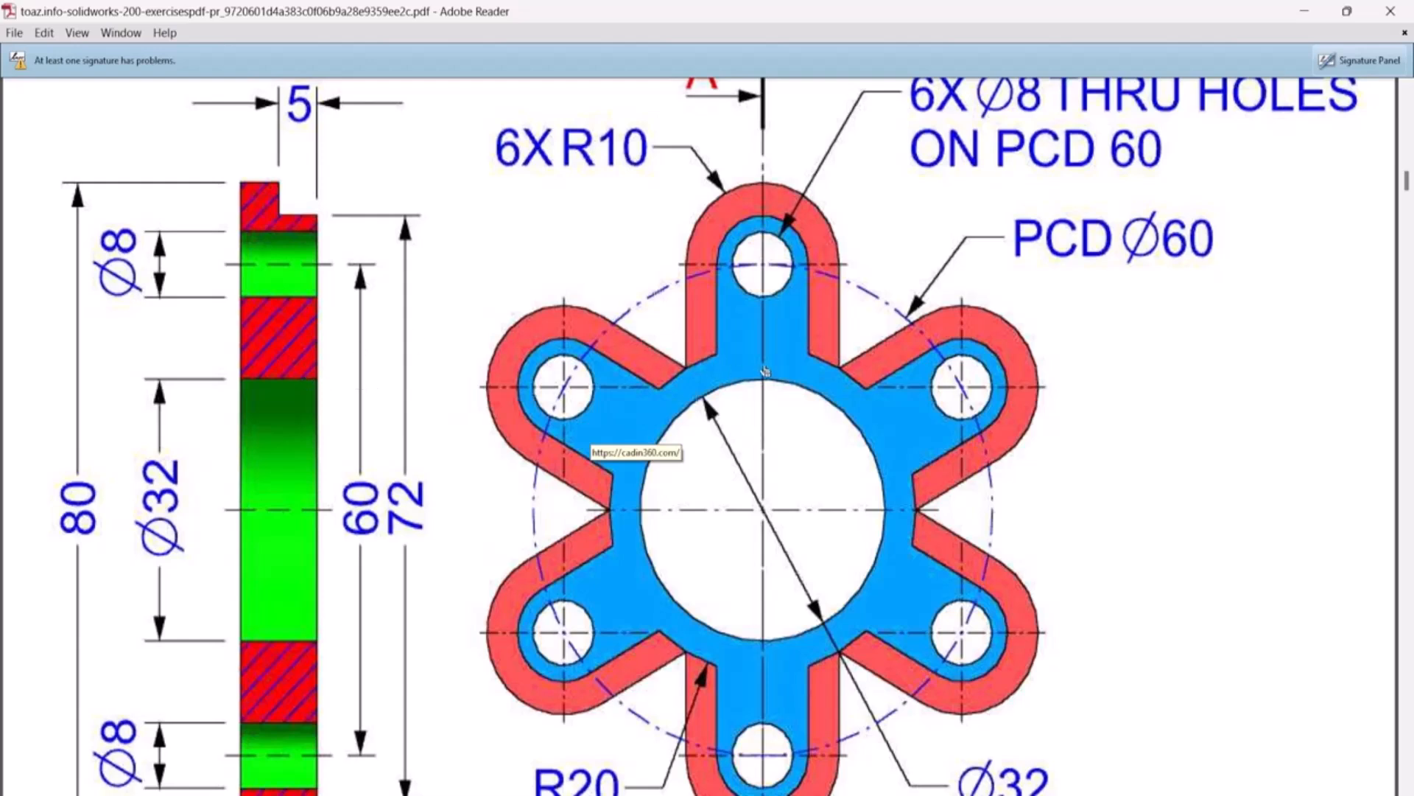
# Compare the stepped arms in the PDF's isometric view with the dimensioned front view, and return to the SOLIDWORKS sketch
pyautogui.scroll(6, 713, 400)
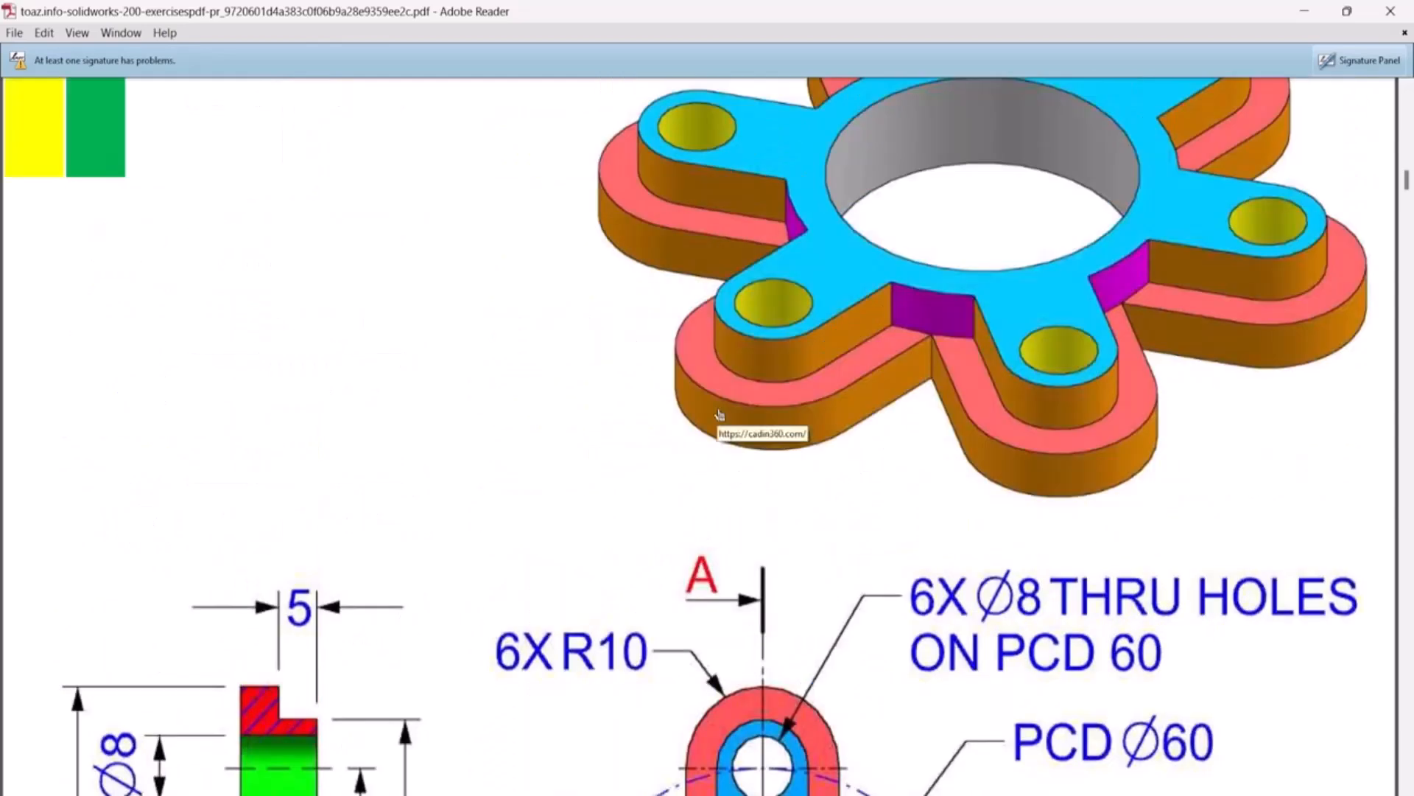
pyautogui.scroll(-2, 720, 414)
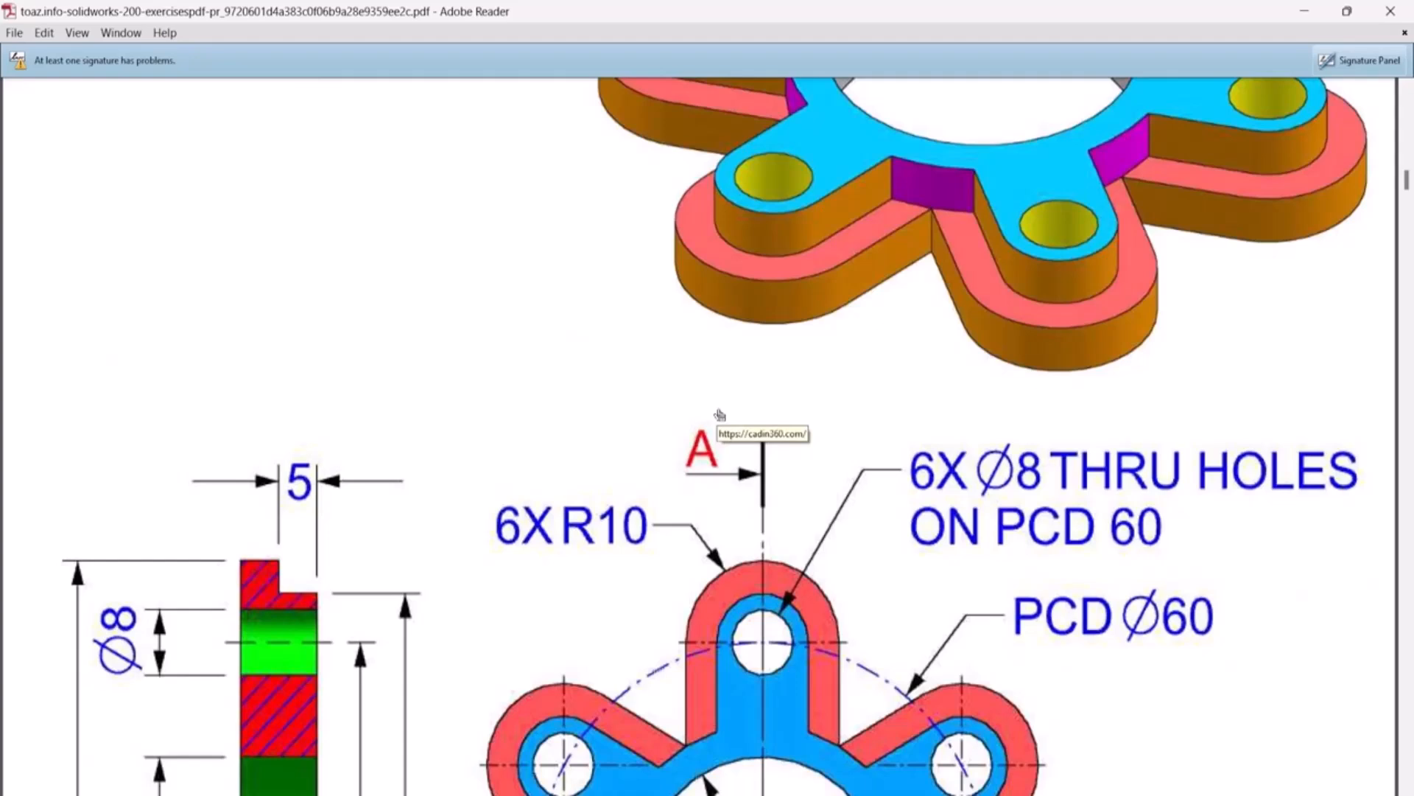
pyautogui.scroll(-4, 719, 414)
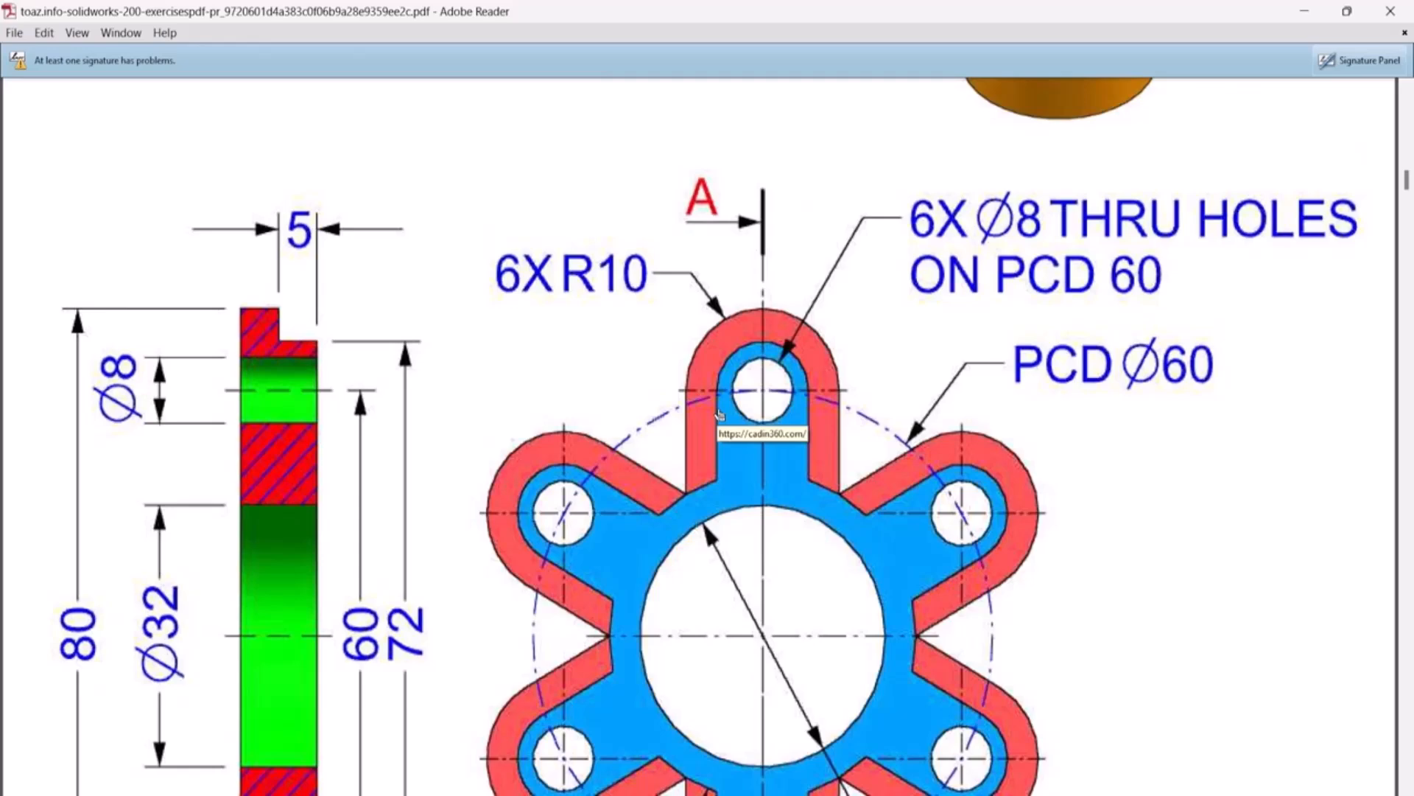
pyautogui.scroll(3, 719, 414)
pyautogui.scroll(5, 719, 414)
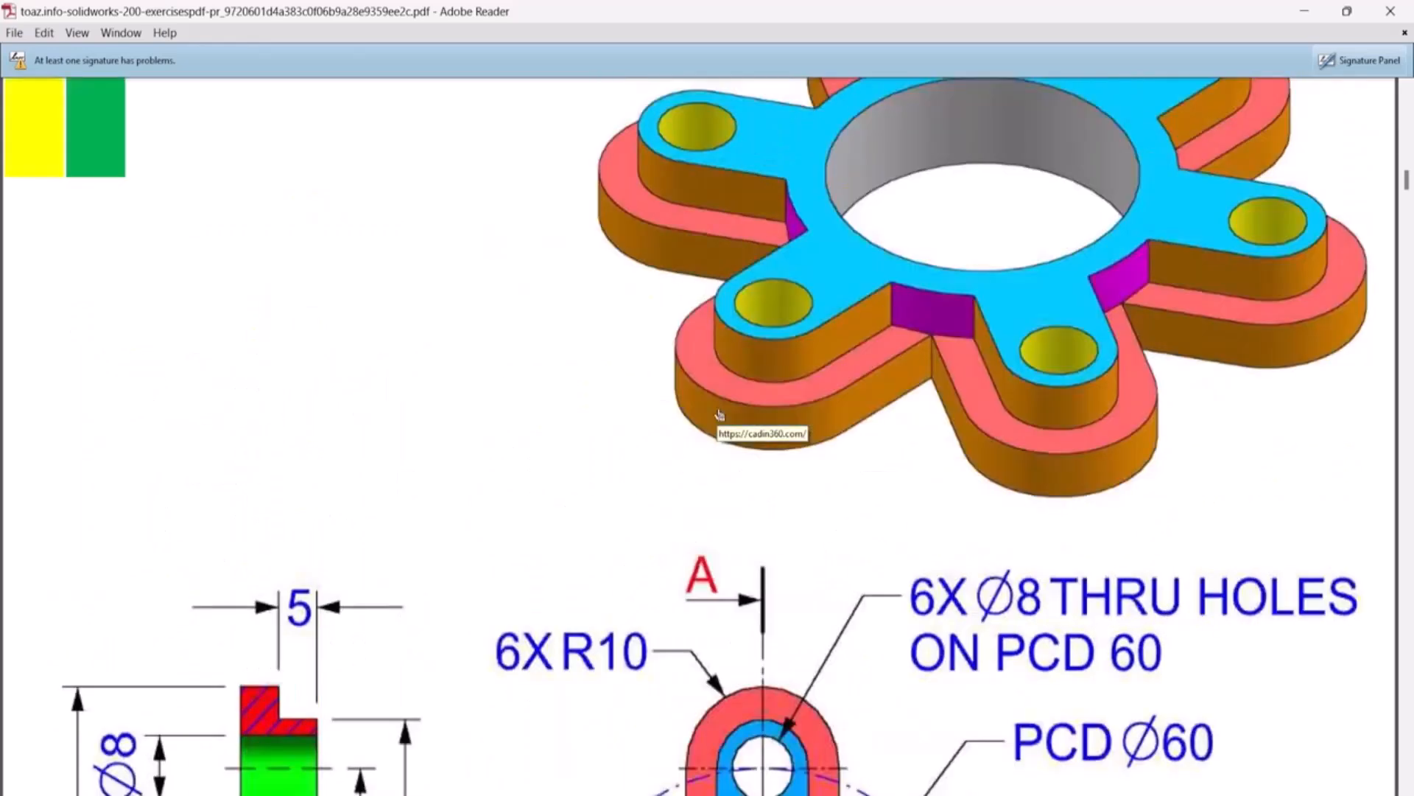
pyautogui.scroll(-5, 720, 414)
pyautogui.scroll(-5, 1046, 508)
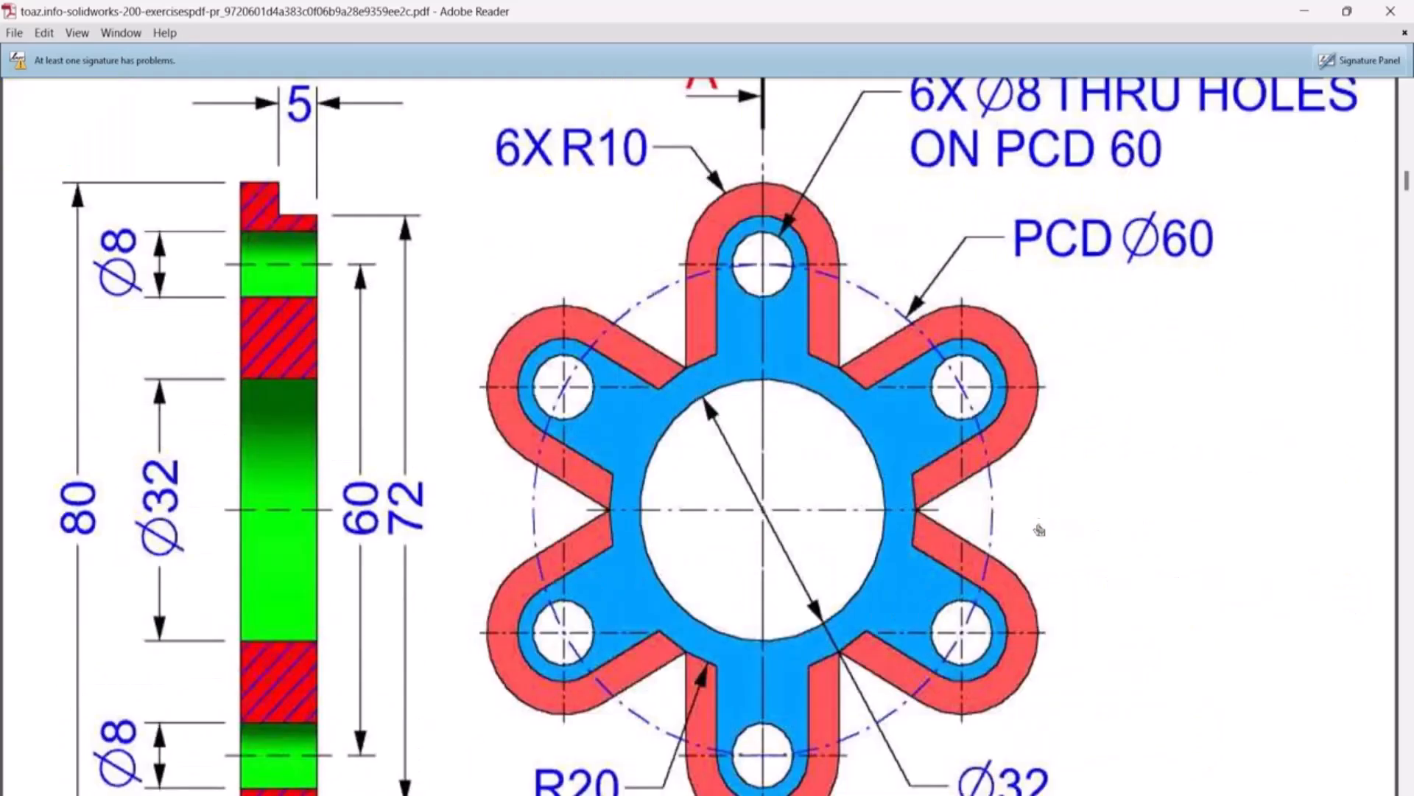
pyautogui.hotkey('alt', 'Tab')
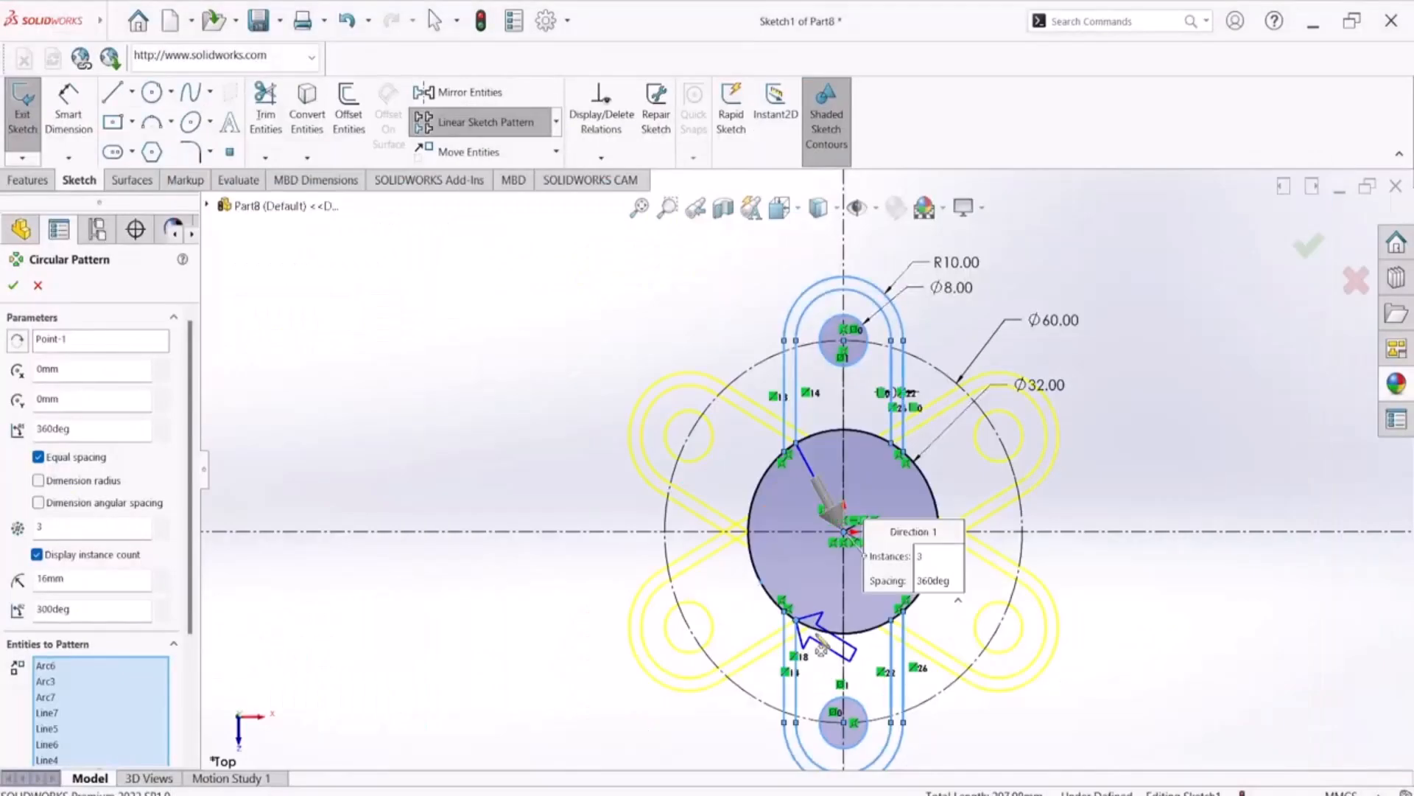
# Accept the three-instance circular sketch pattern of the arm entities about the origin
pyautogui.scroll(-6, 793, 567)
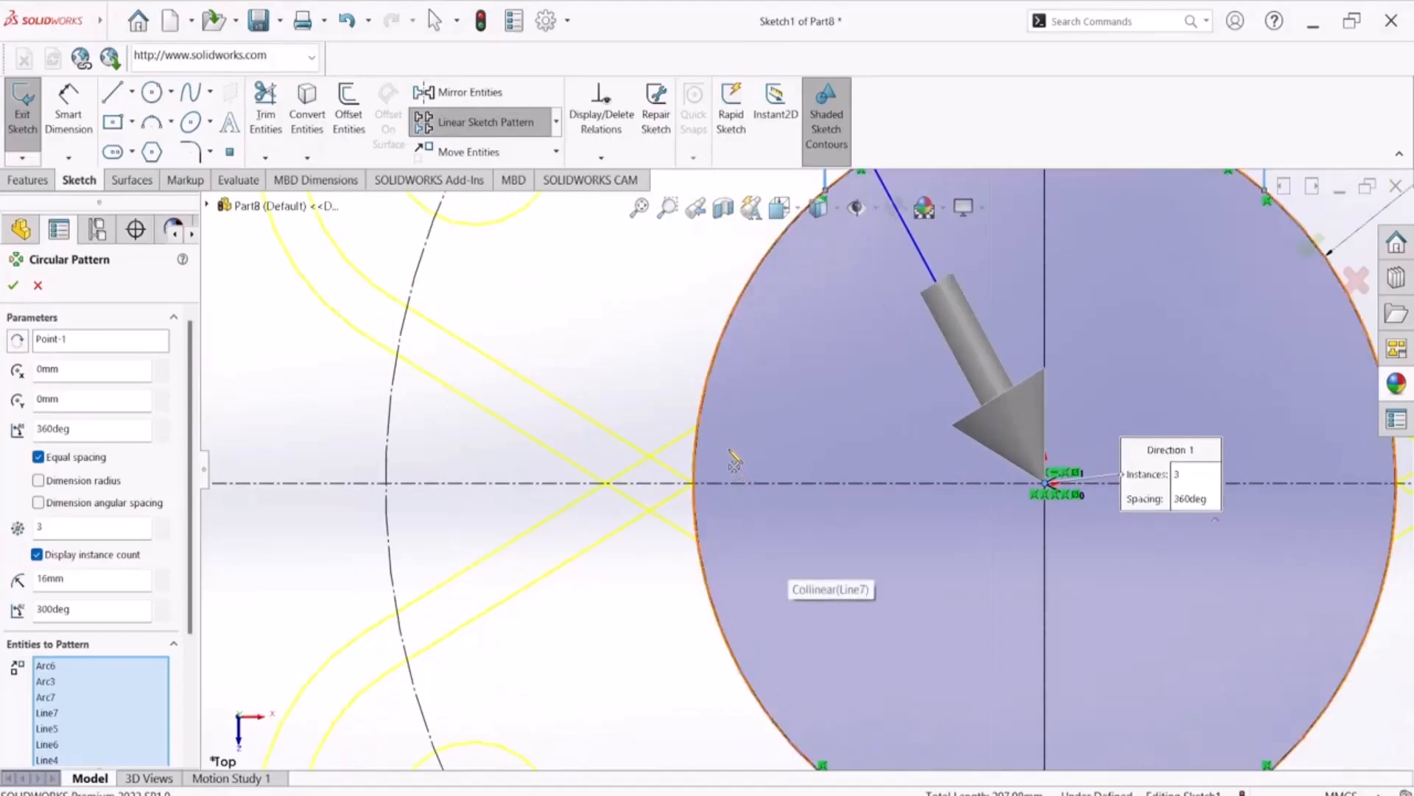
pyautogui.scroll(6, 735, 460)
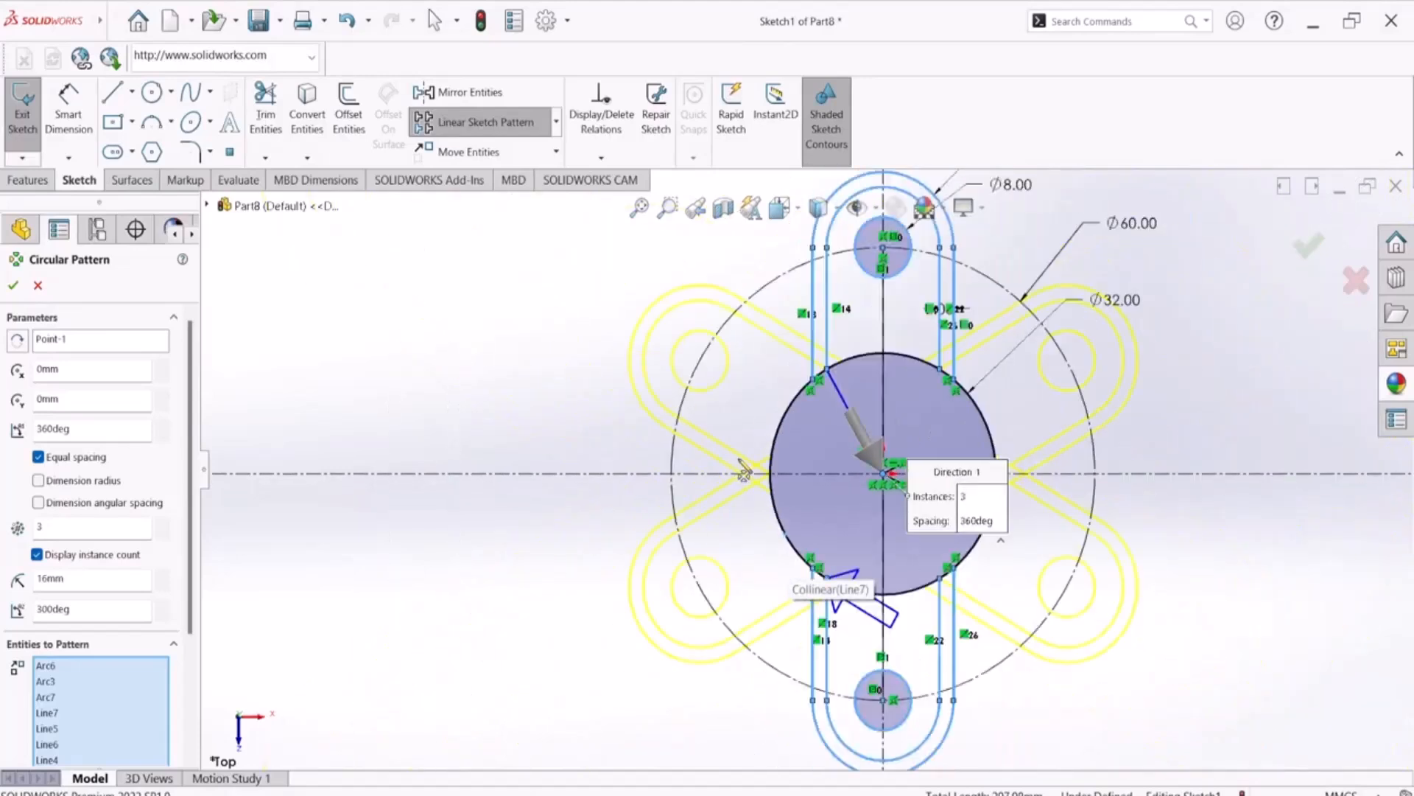
pyautogui.click(13, 285)
pyautogui.press('Escape')
# Check where the patterned arms cross at the central circle, and exit the base sketch
pyautogui.scroll(-3, 851, 432)
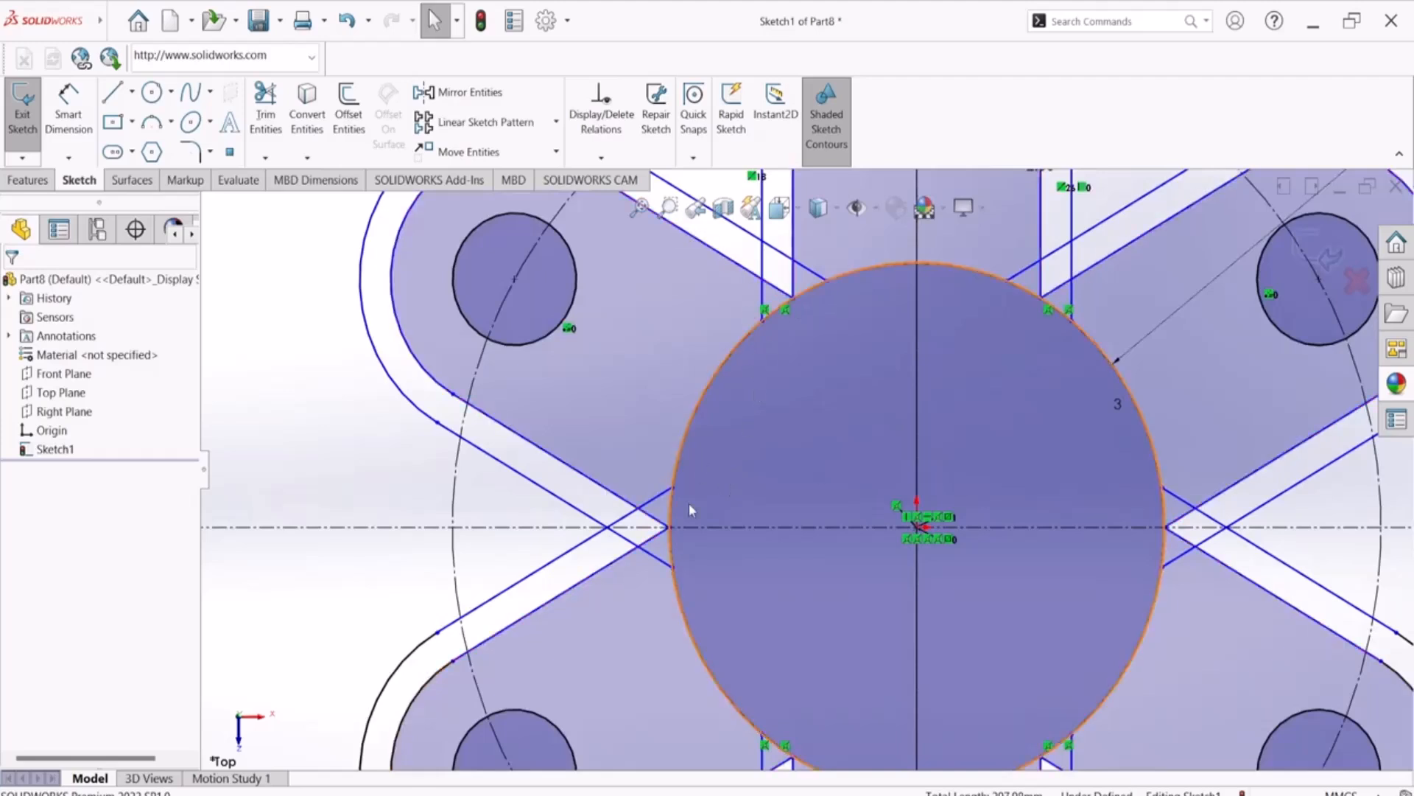
pyautogui.scroll(3, 688, 502)
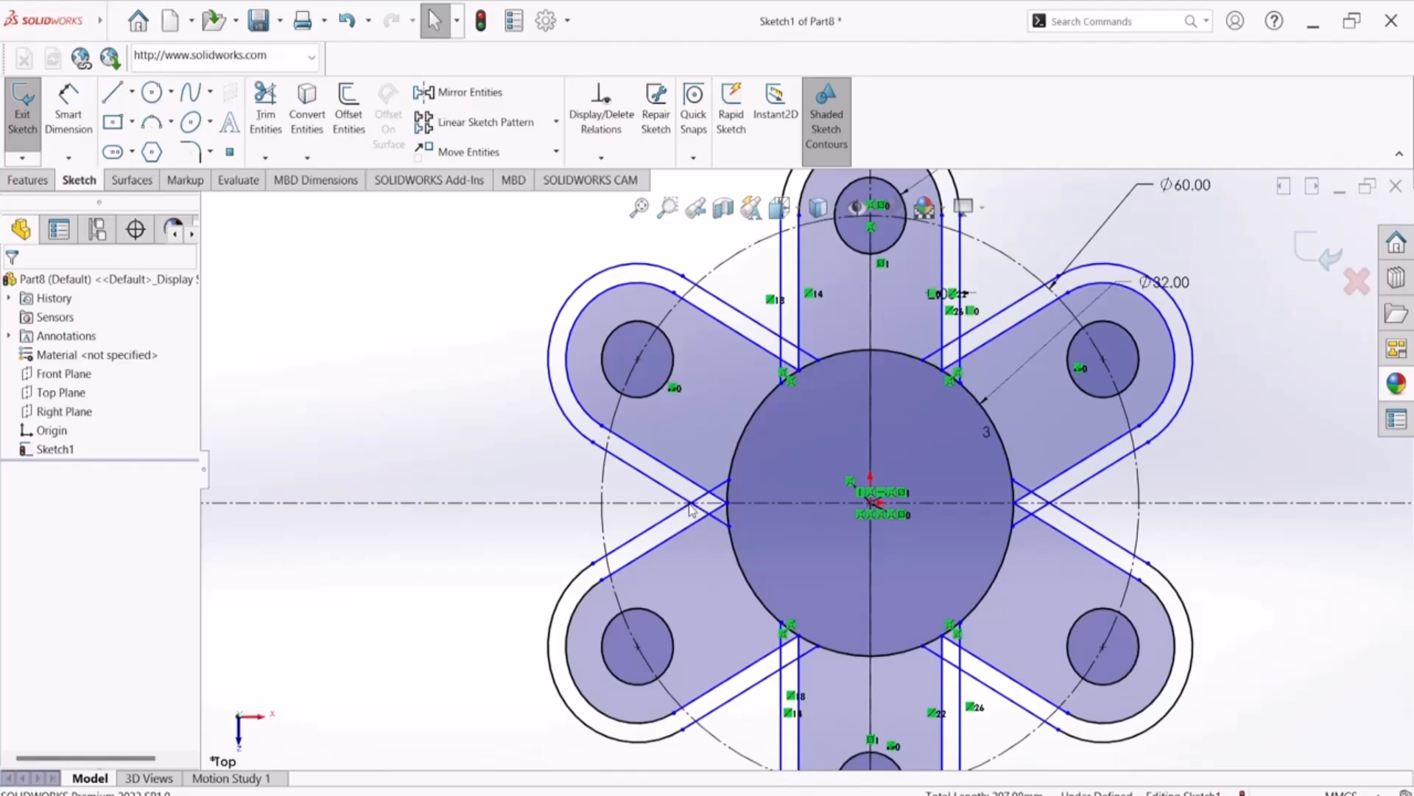
pyautogui.scroll(5, 769, 484)
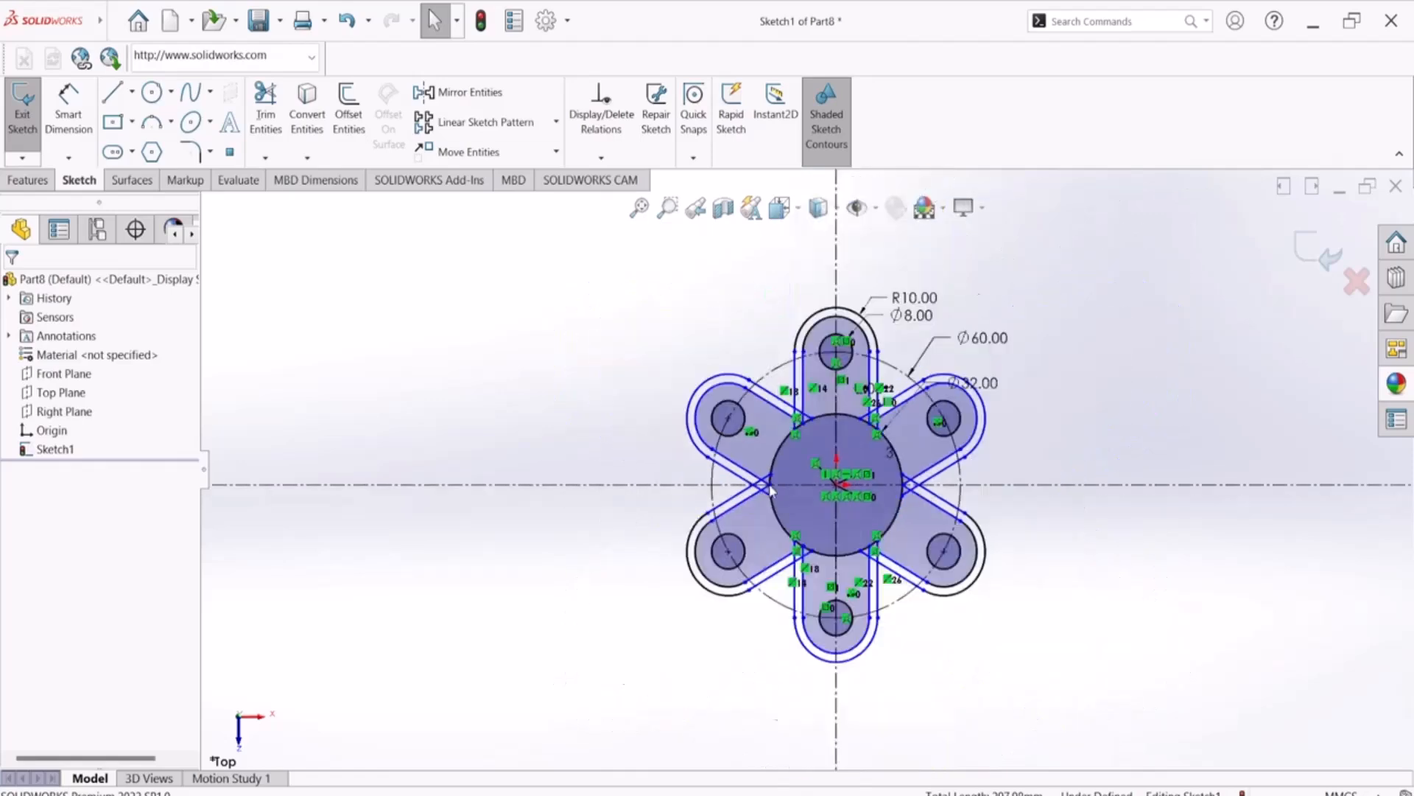
pyautogui.scroll(-3, 1035, 422)
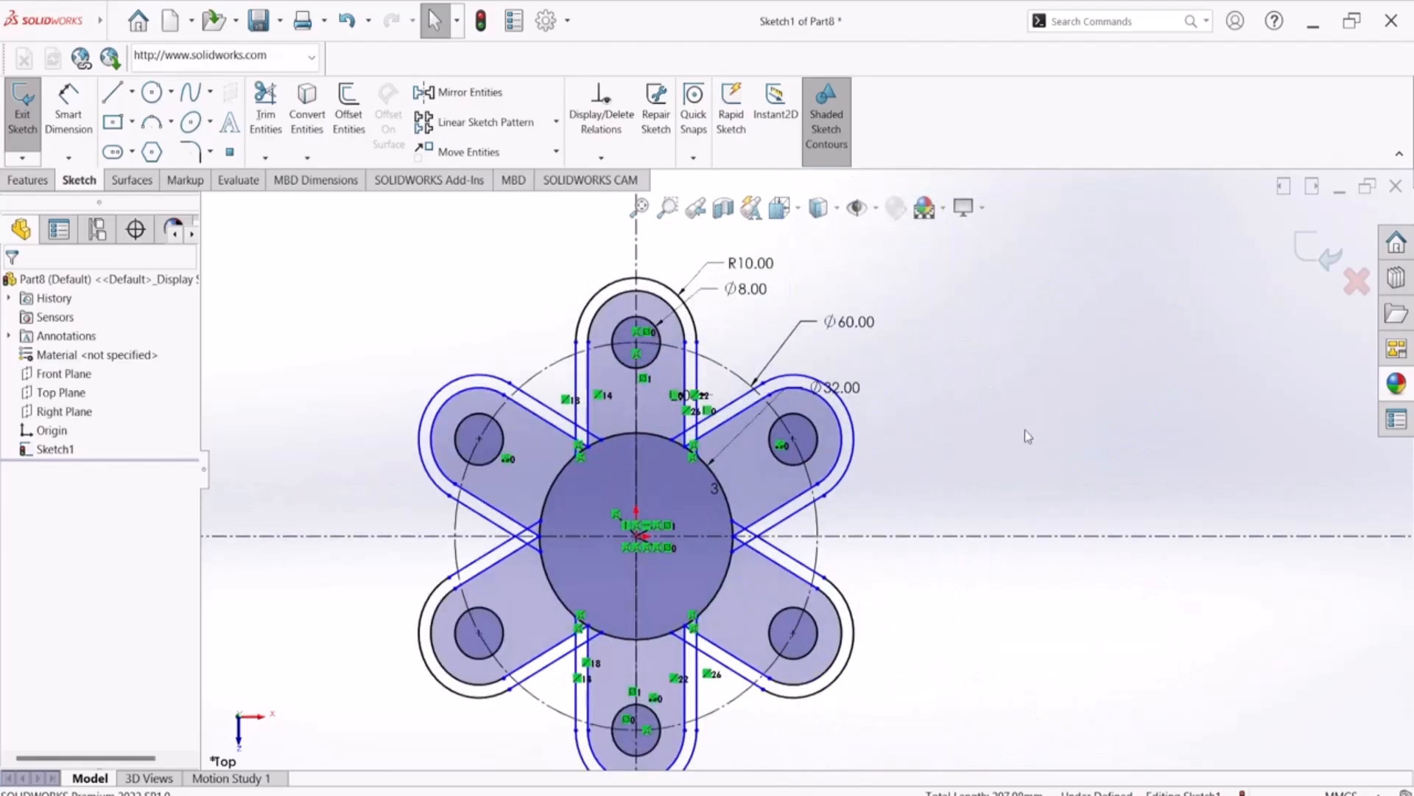
pyautogui.scroll(4, 1027, 429)
pyautogui.click(1311, 257)
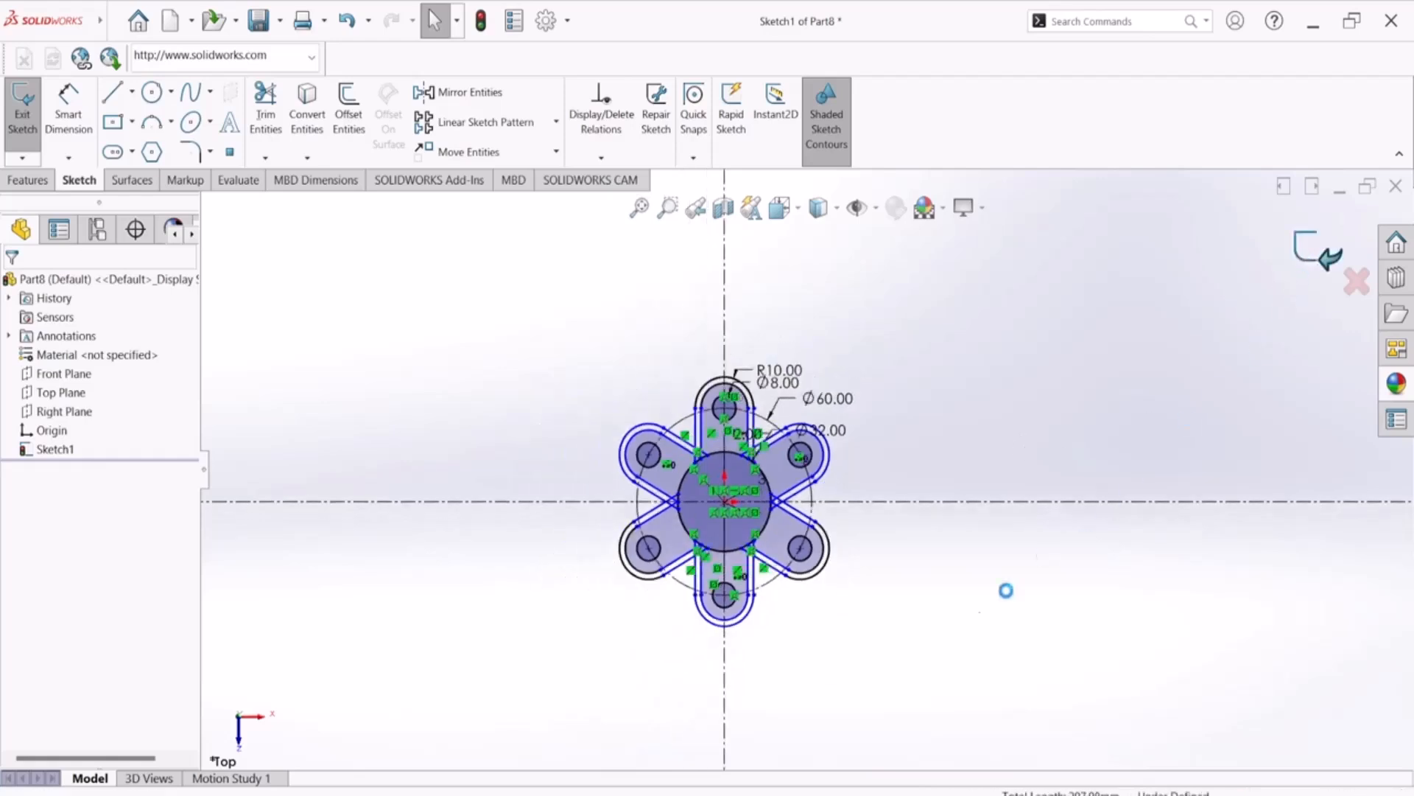
pyautogui.moveTo(838, 612)
pyautogui.mouseDown(button='middle')
pyautogui.moveTo(847, 567)
pyautogui.moveTo(855, 616)
pyautogui.moveTo(894, 489)
pyautogui.moveTo(850, 579)
pyautogui.moveTo(750, 581)
pyautogui.mouseUp(button='middle')
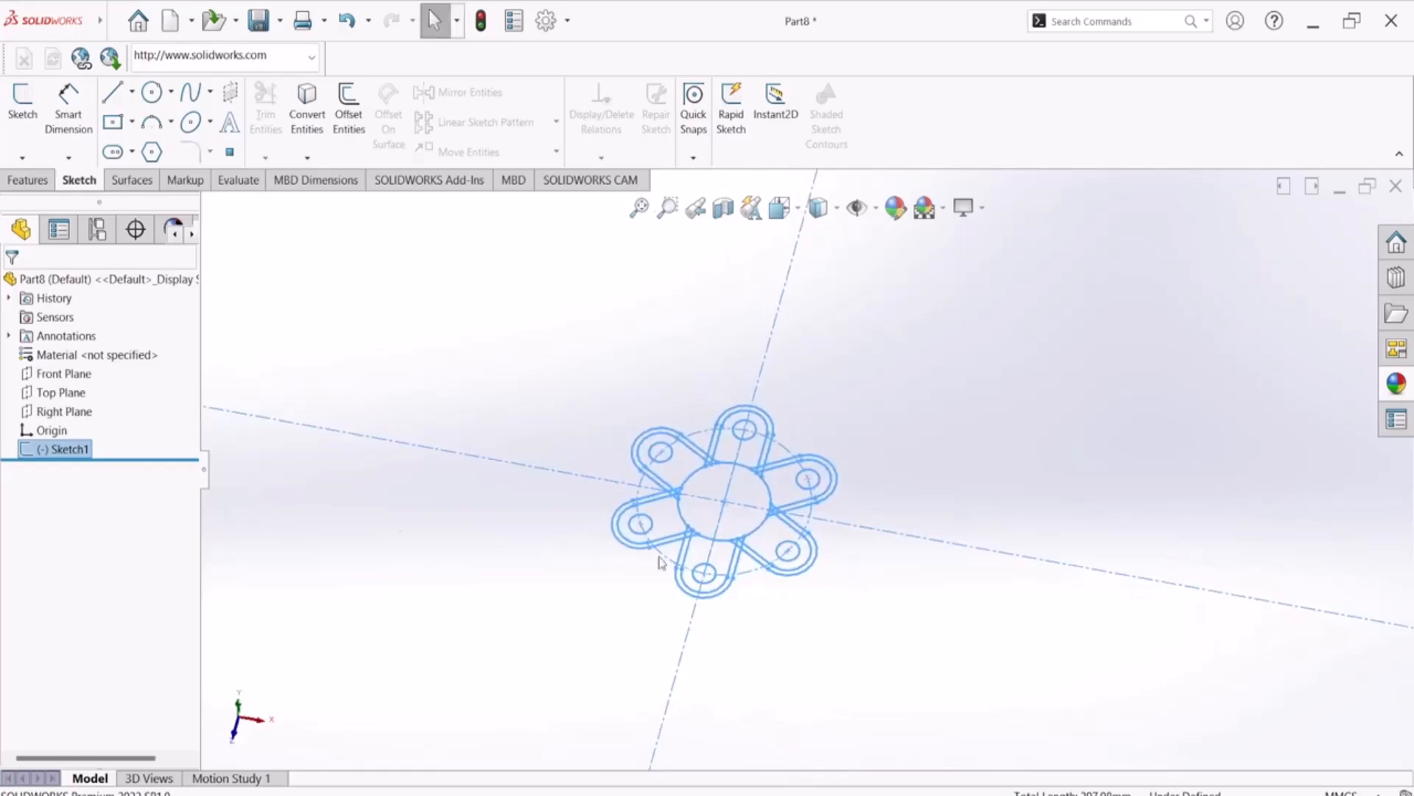
pyautogui.click(28, 180)
pyautogui.click(24, 118)
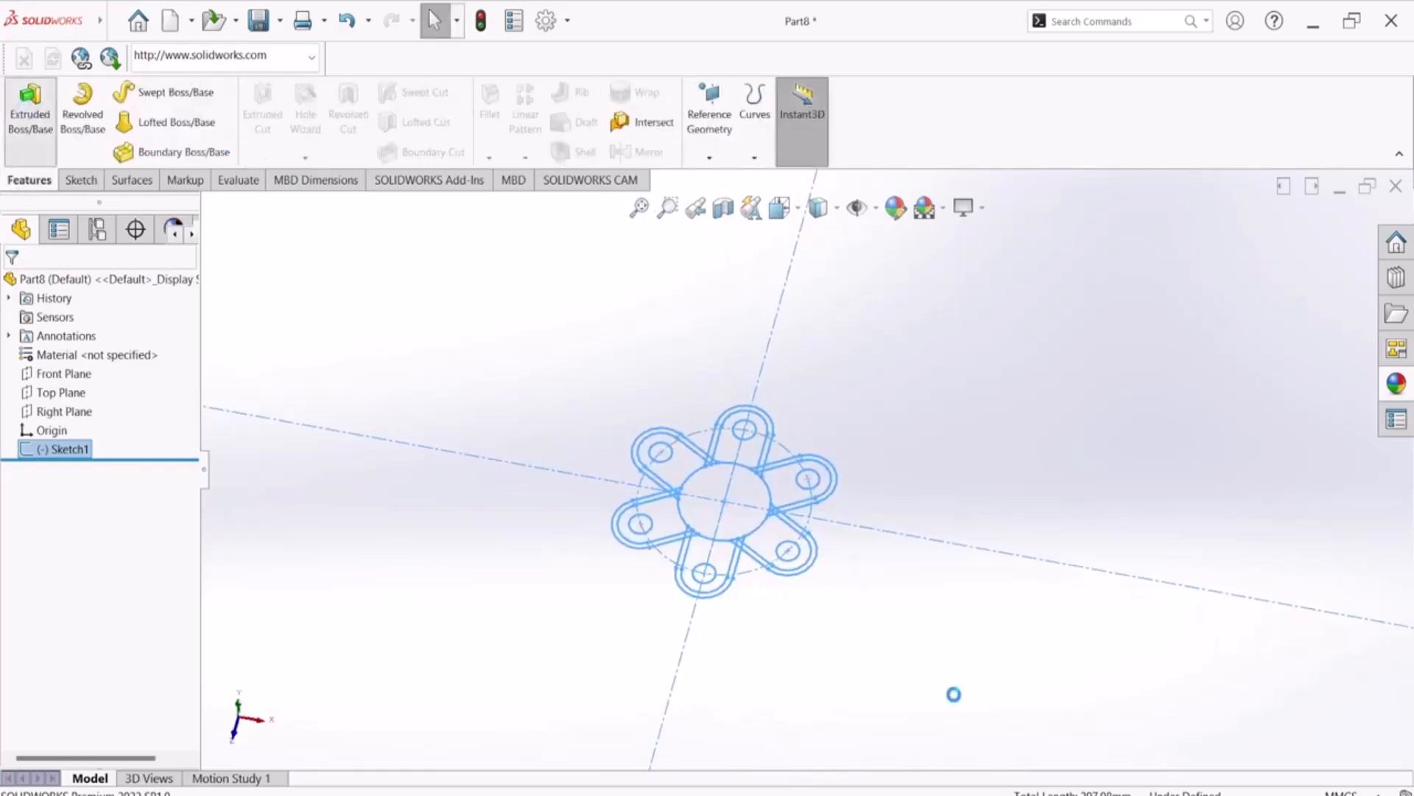
pyautogui.hotkey('alt', 'Tab')
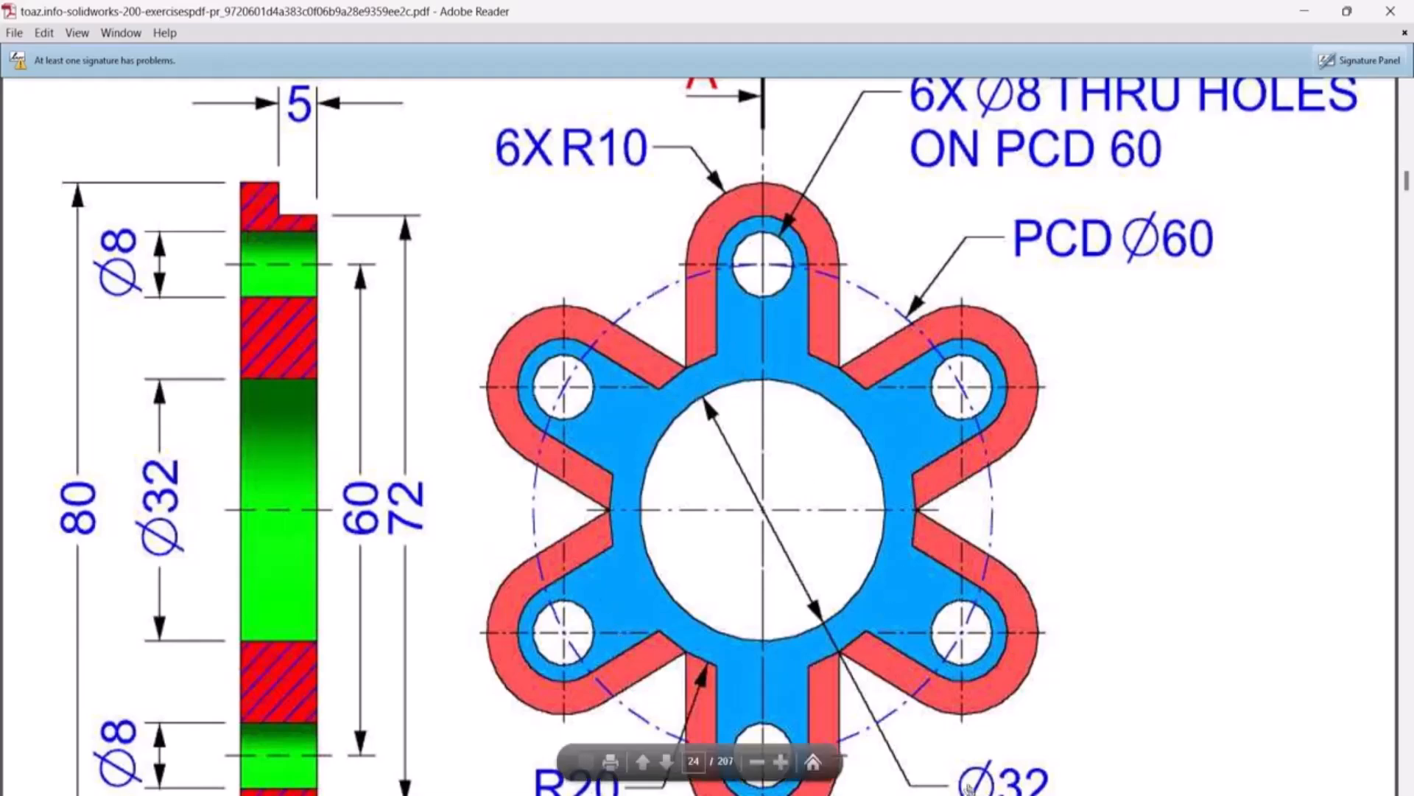
pyautogui.hotkey('alt', 'Tab')
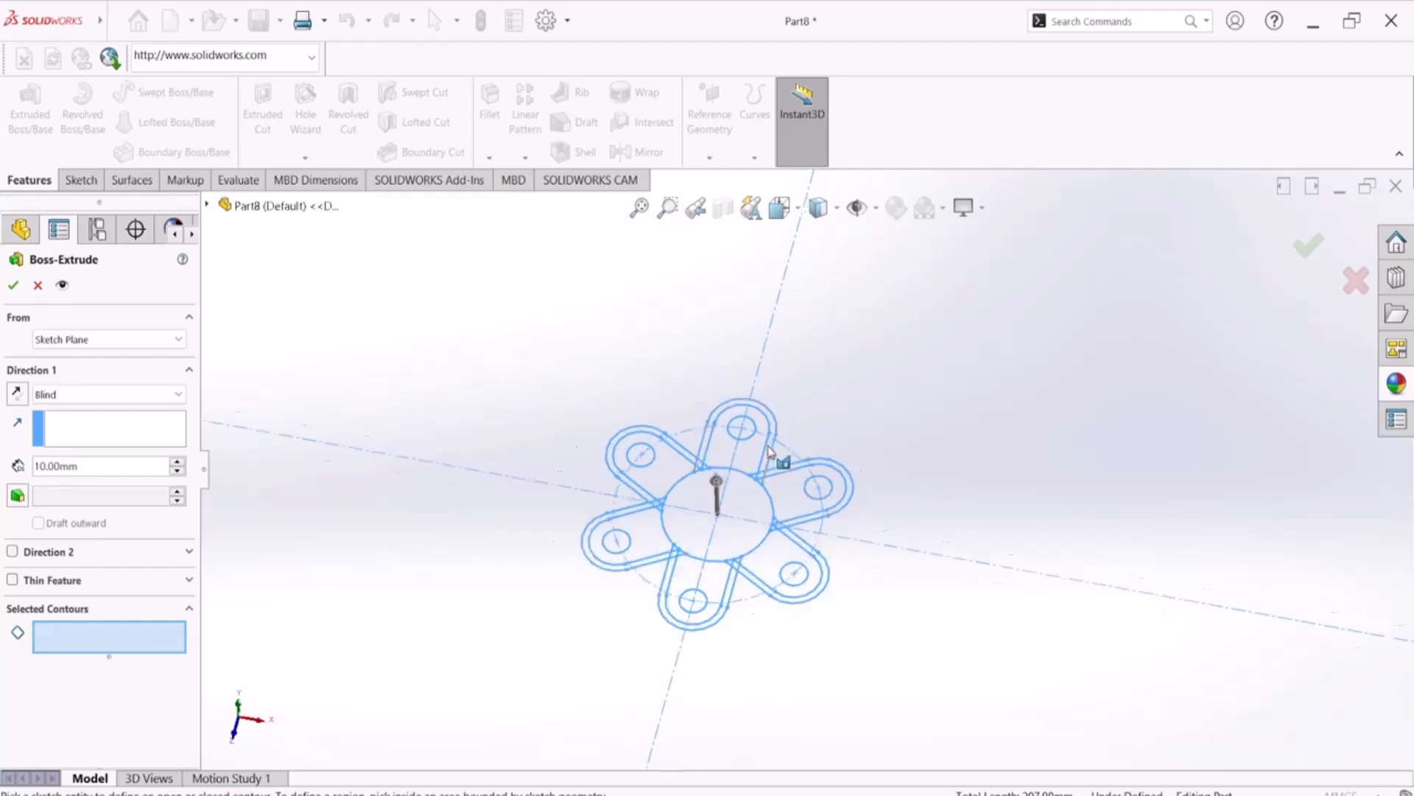
pyautogui.scroll(-4, 768, 450)
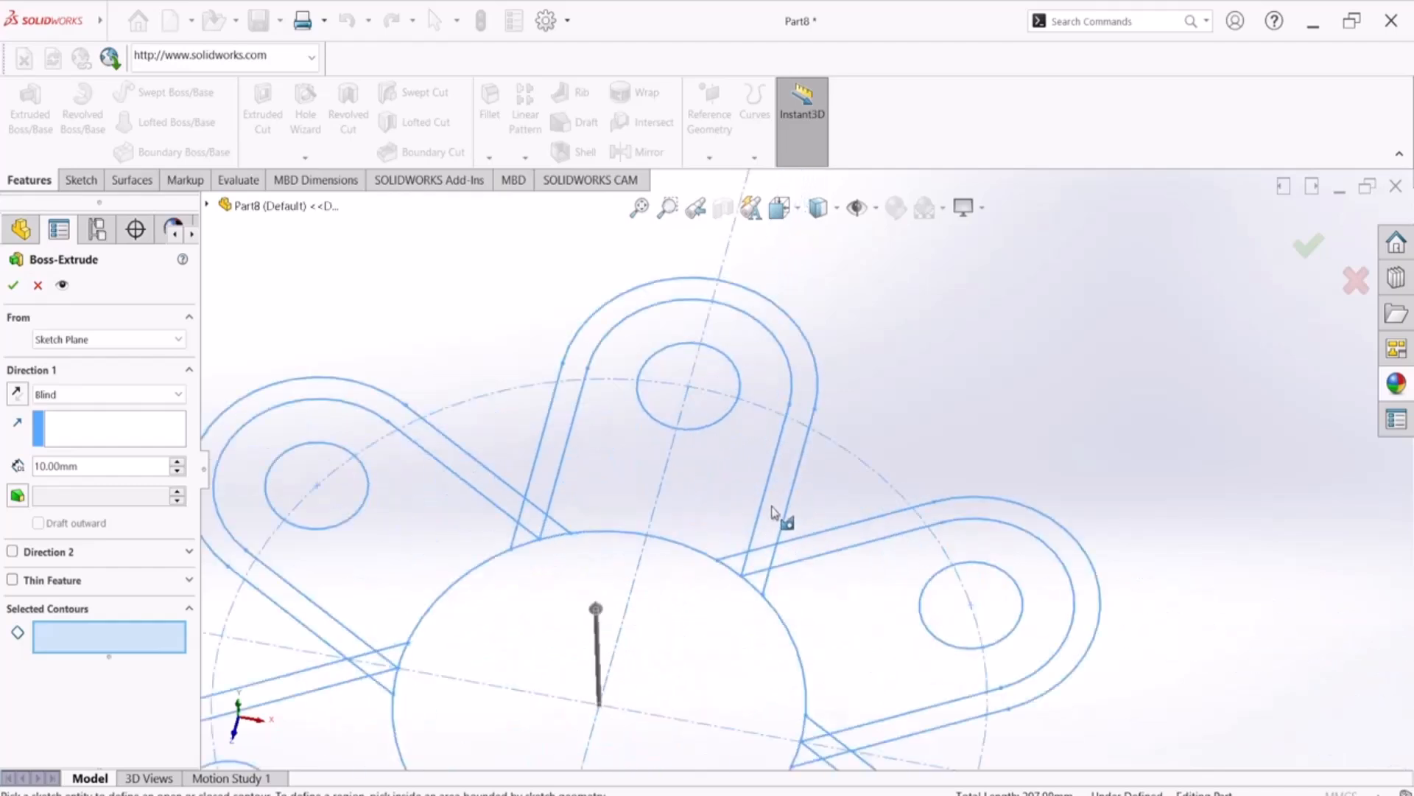
pyautogui.click(777, 517)
pyautogui.click(767, 564)
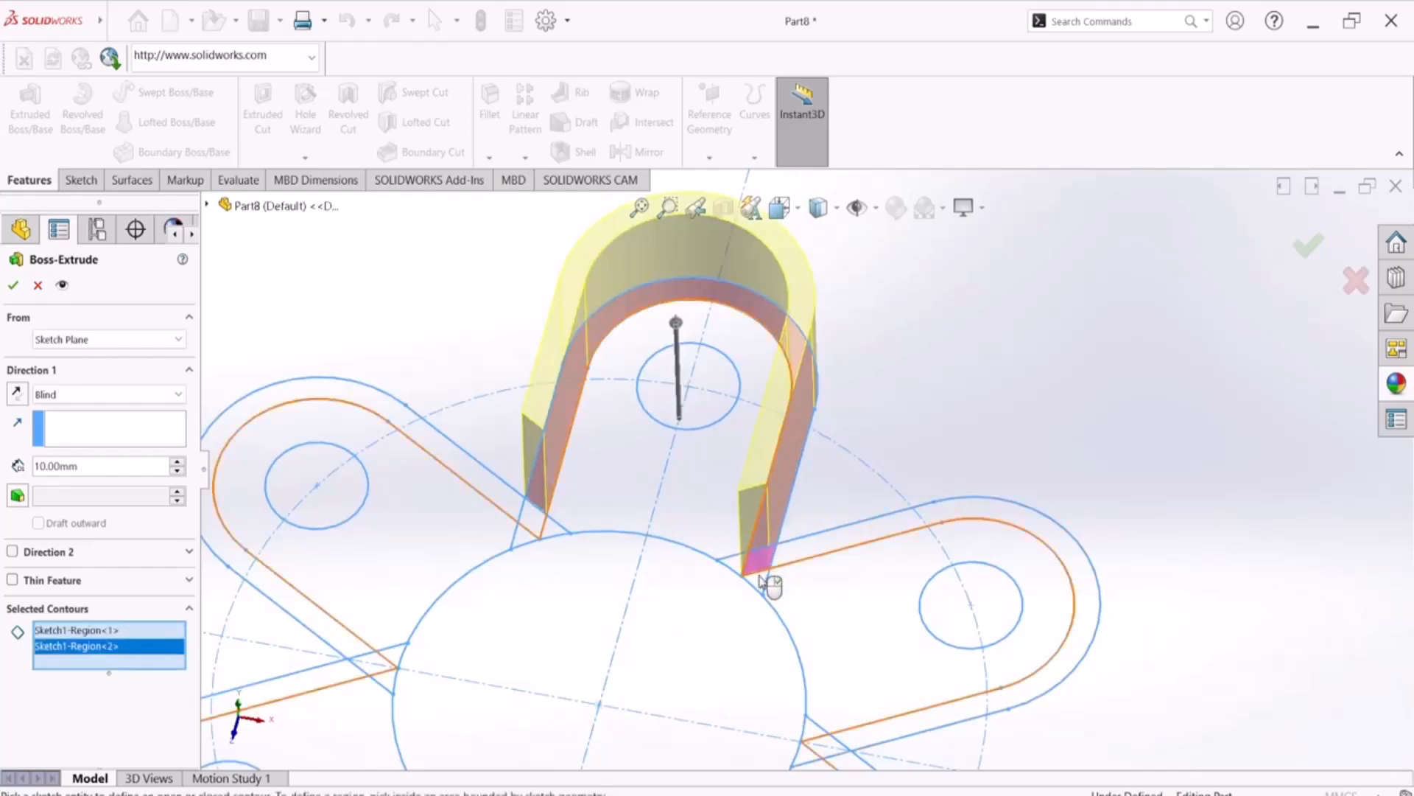
pyautogui.click(764, 576)
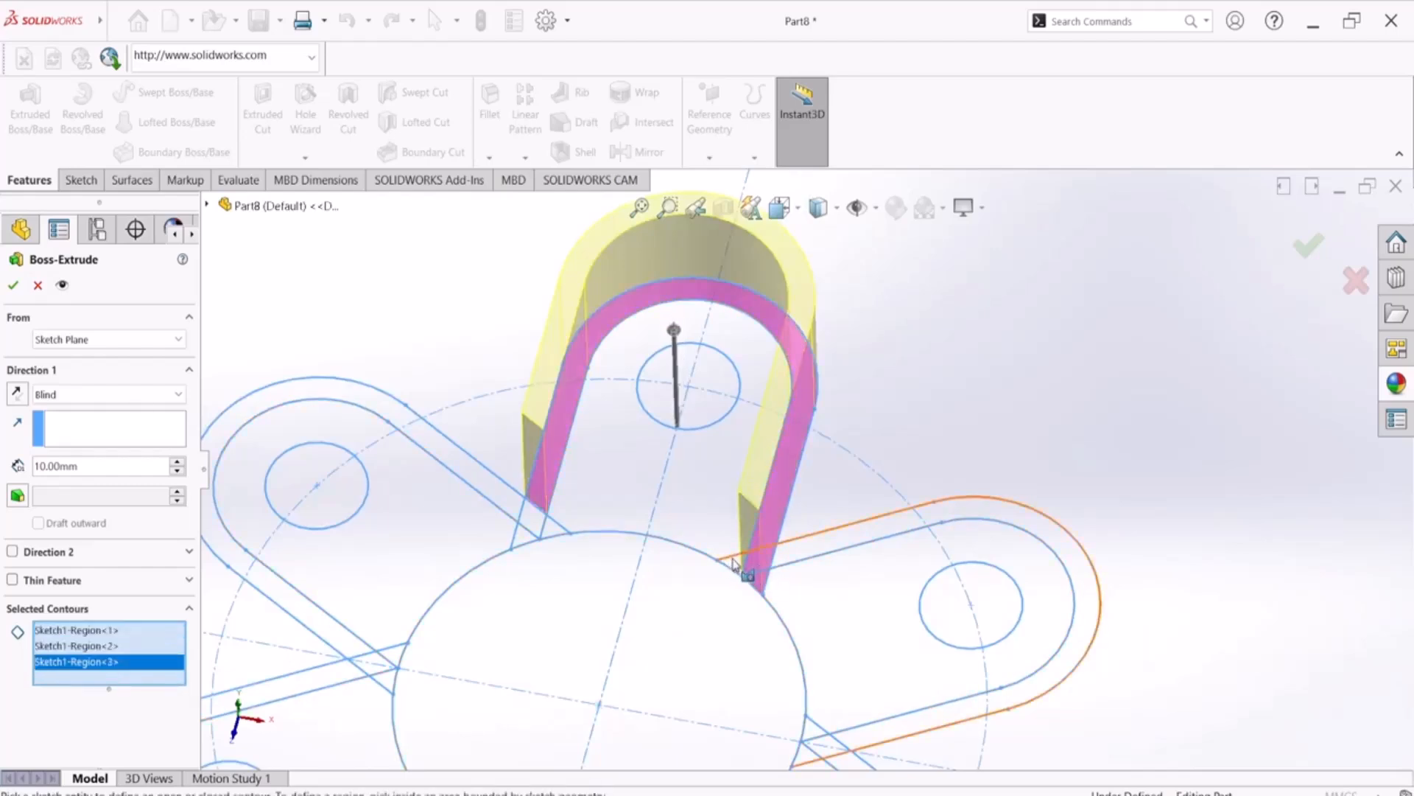
pyautogui.click(733, 571)
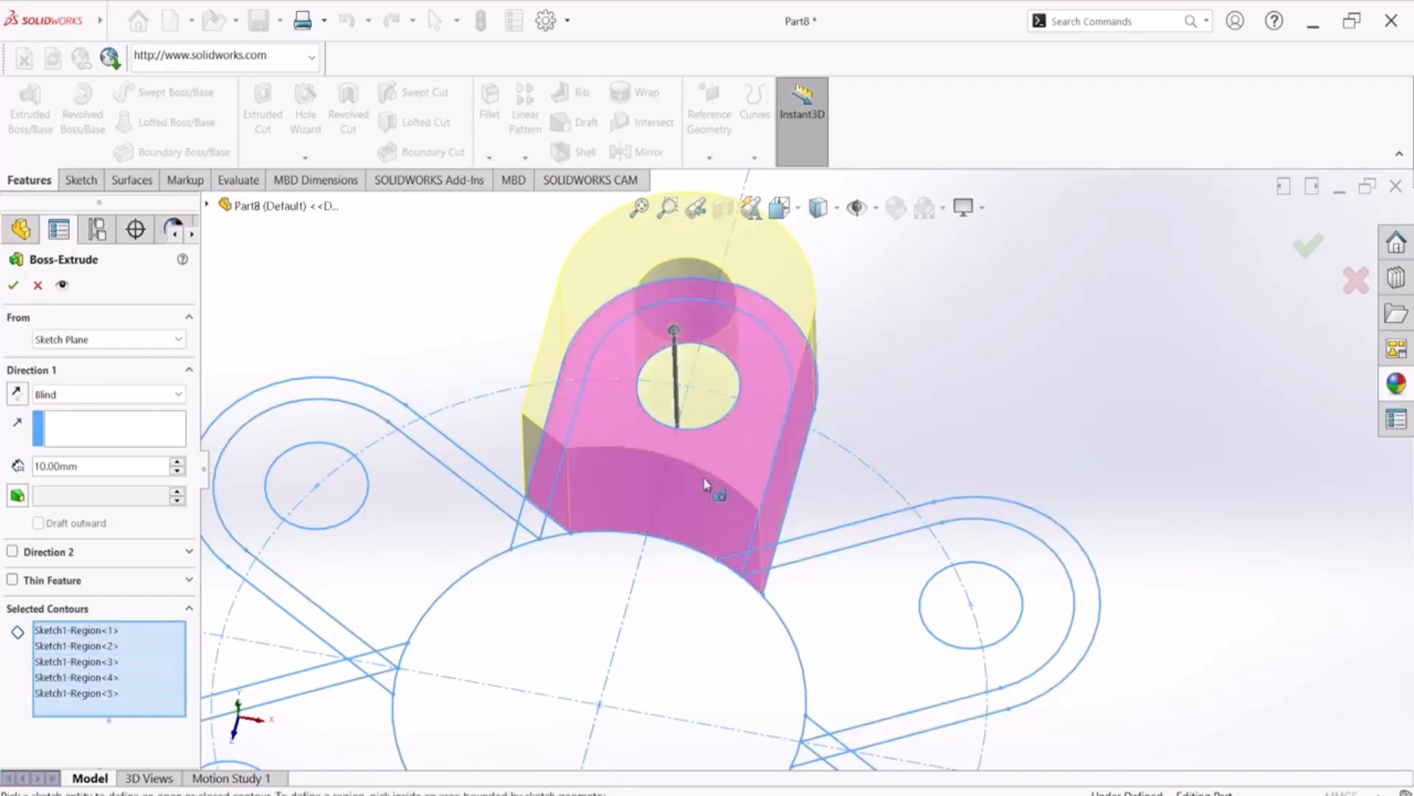
pyautogui.click(708, 487)
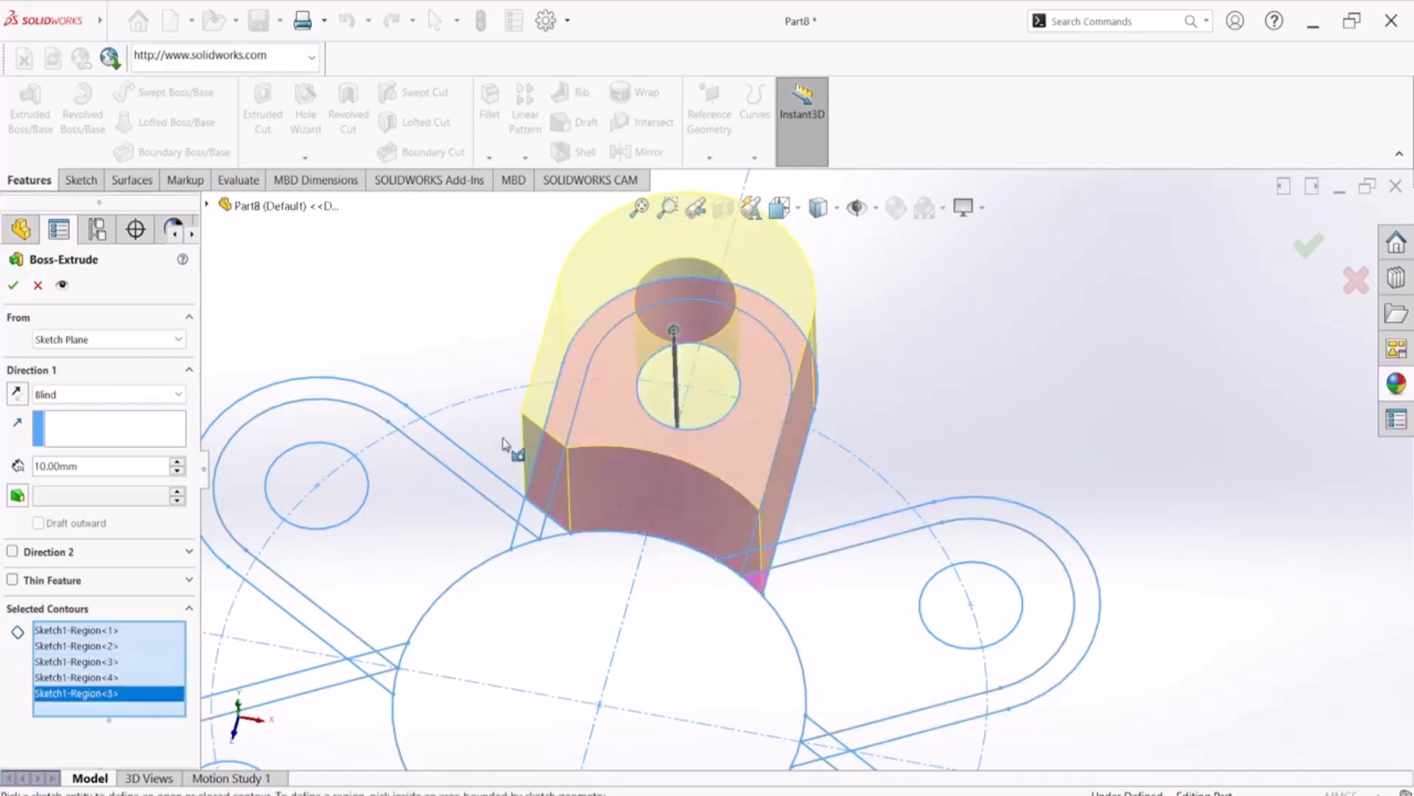
pyautogui.click(514, 498)
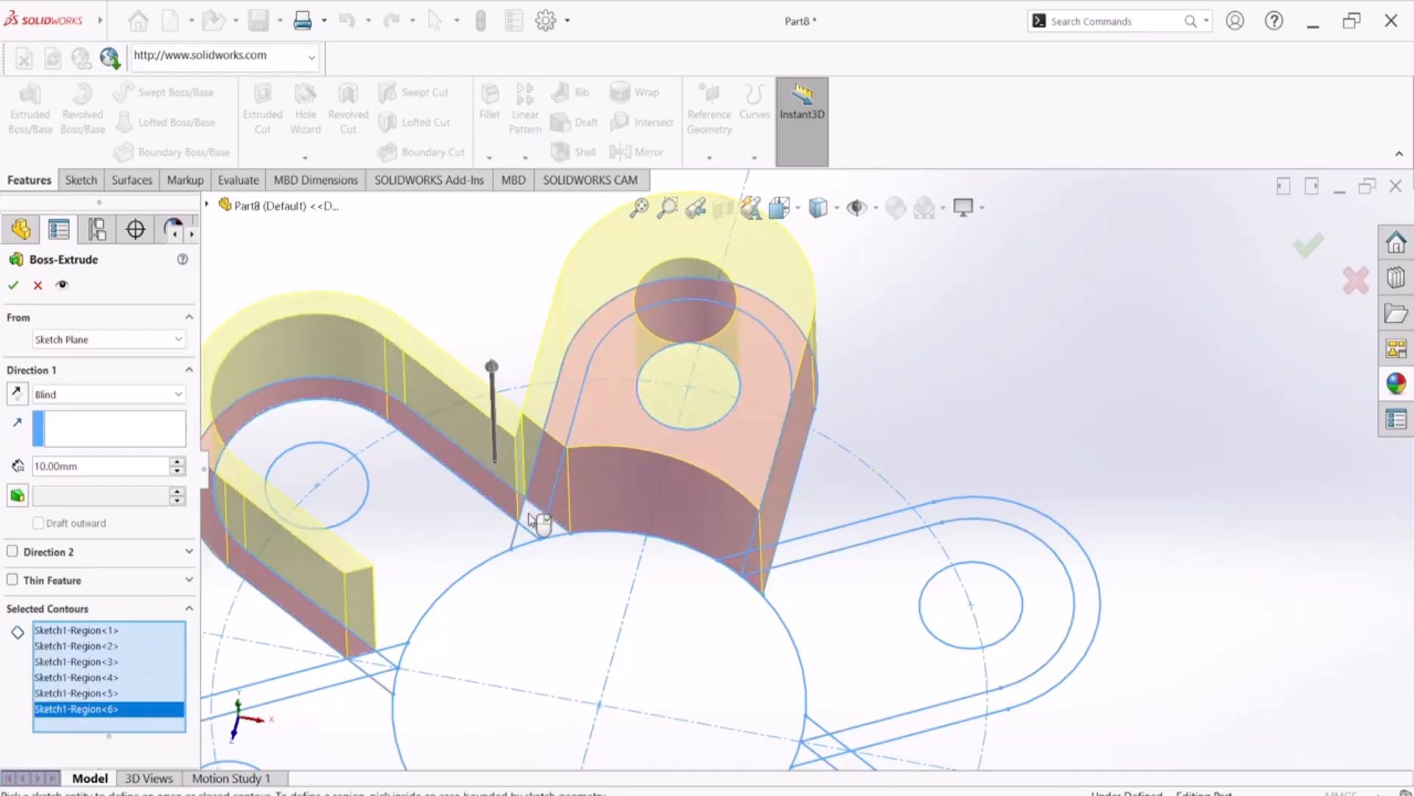
pyautogui.click(523, 524)
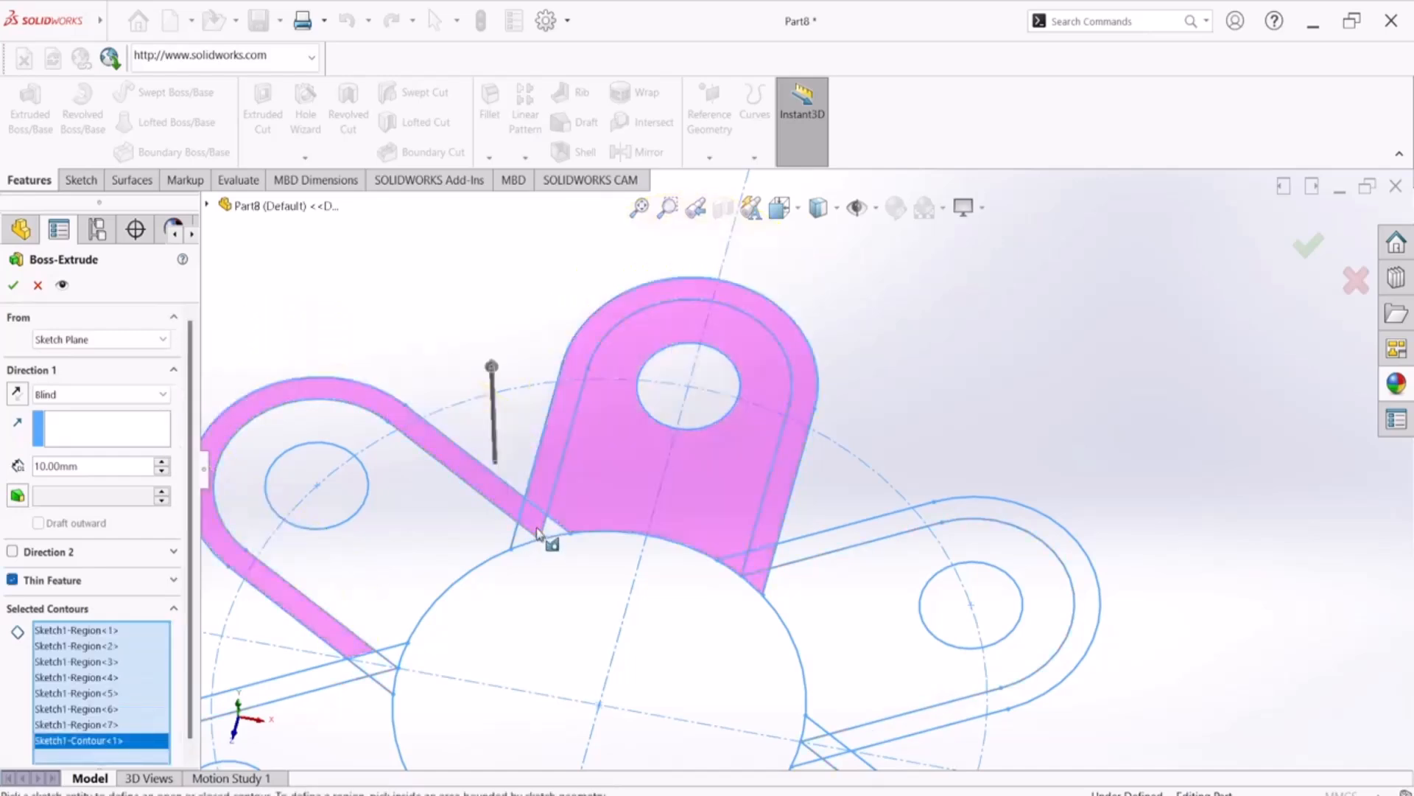
pyautogui.click(536, 524)
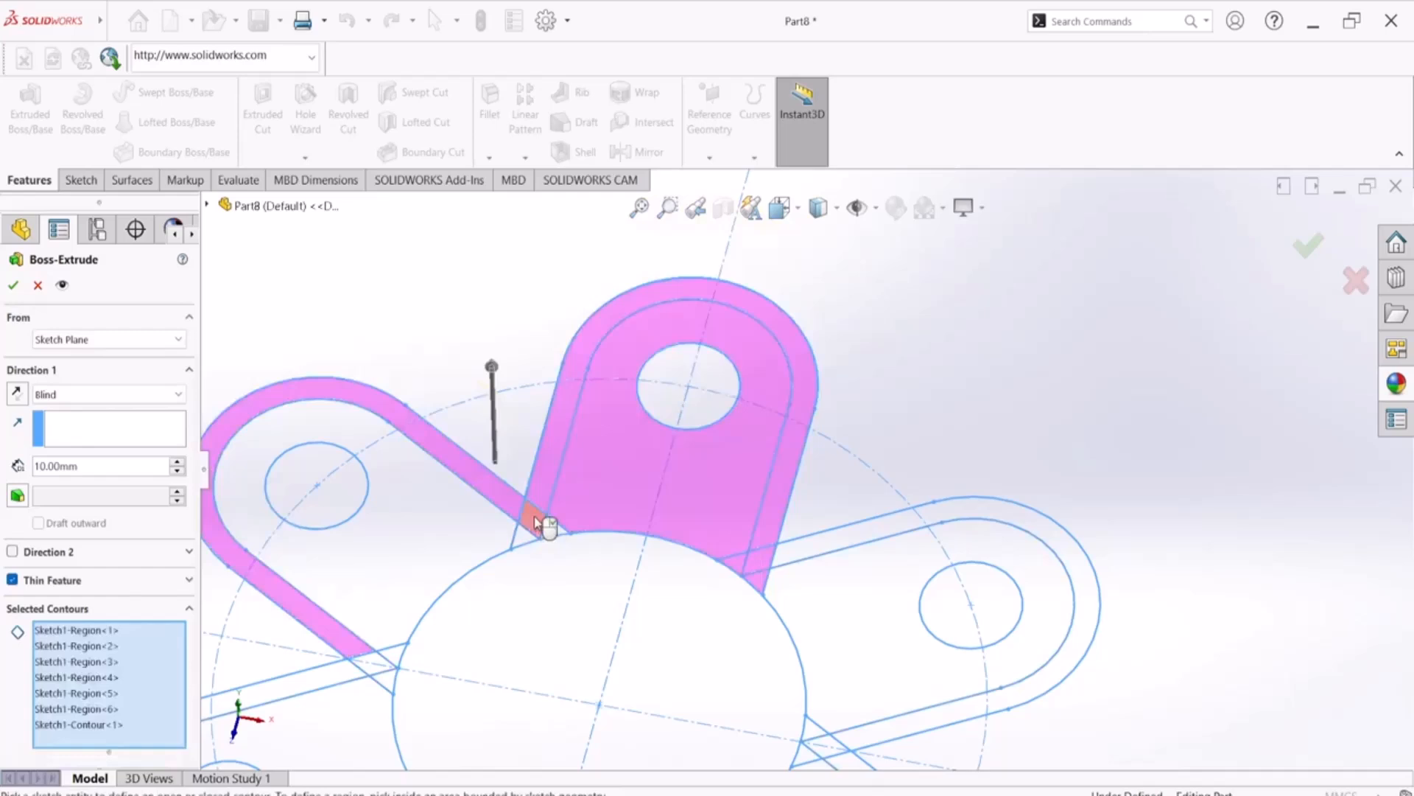
pyautogui.click(537, 520)
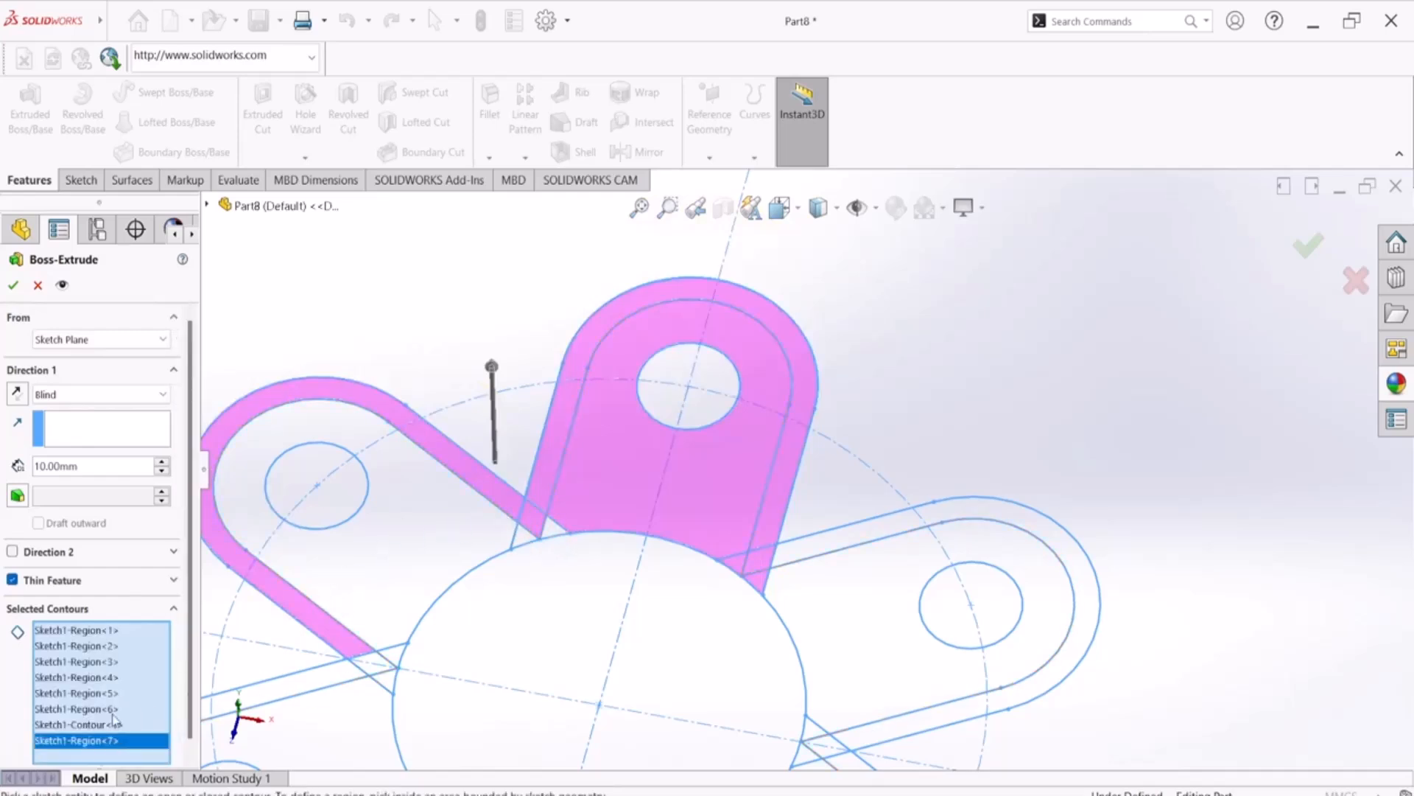
pyautogui.rightClick(114, 744)
pyautogui.click(147, 706)
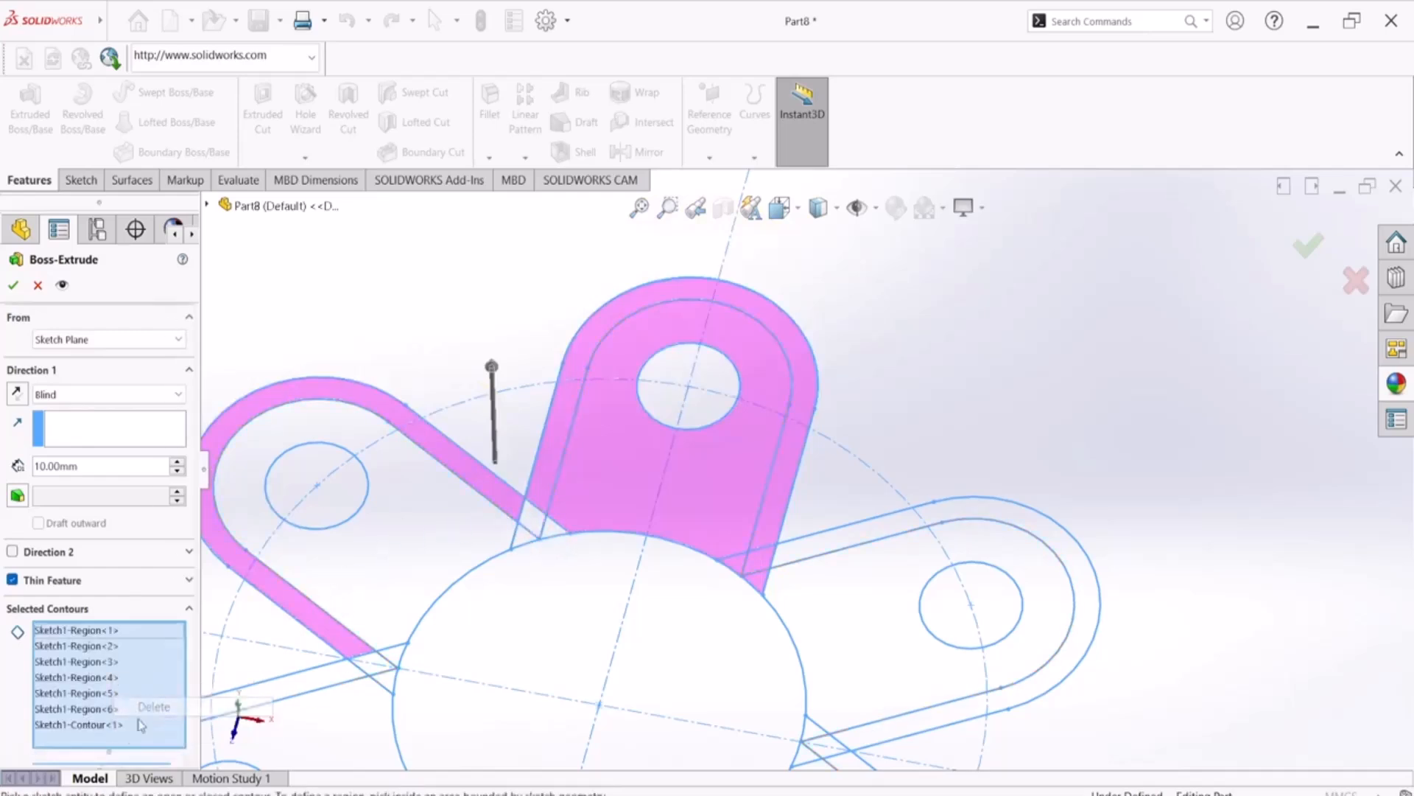
pyautogui.rightClick(116, 724)
pyautogui.rightClick(115, 725)
pyautogui.click(140, 673)
pyautogui.rightClick(131, 693)
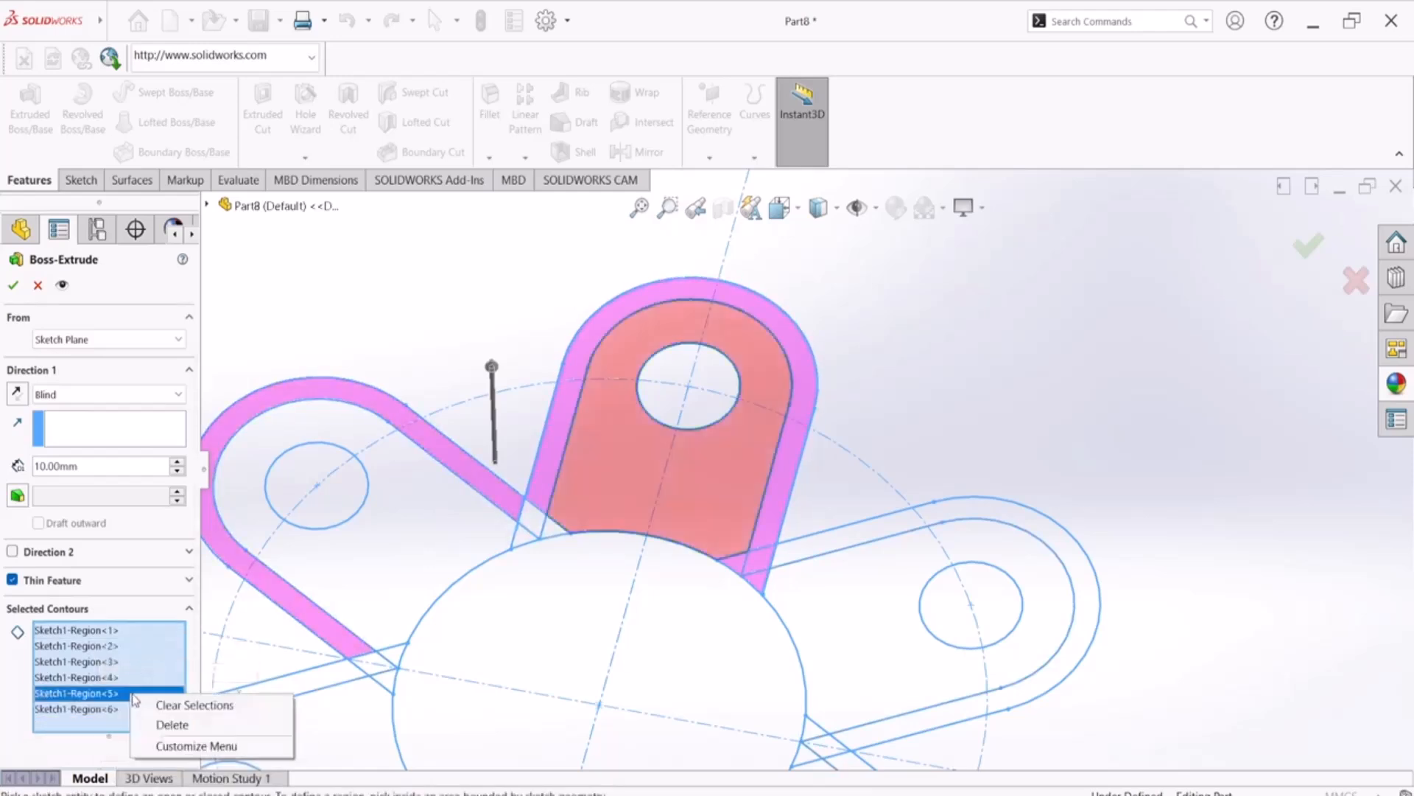
pyautogui.click(152, 705)
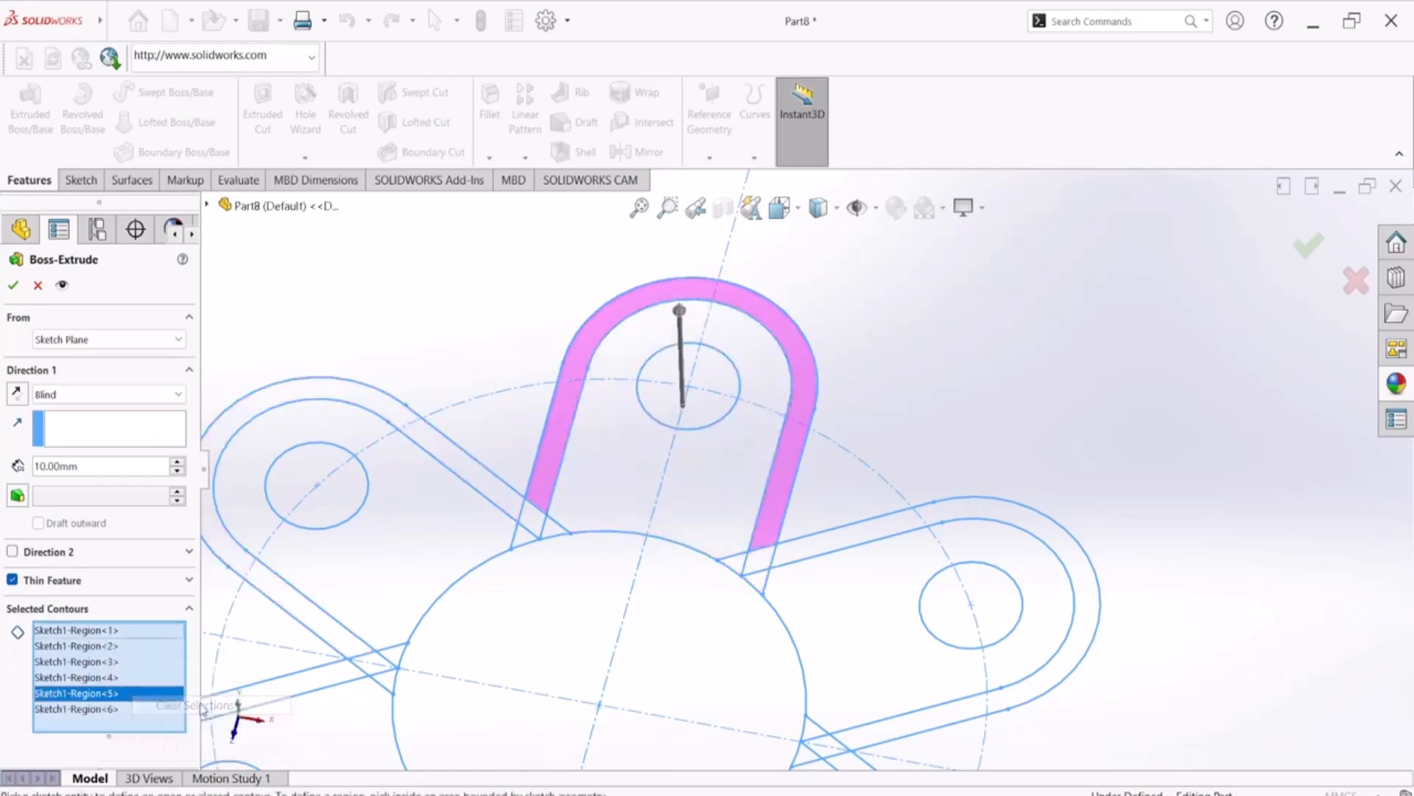
pyautogui.click(558, 453)
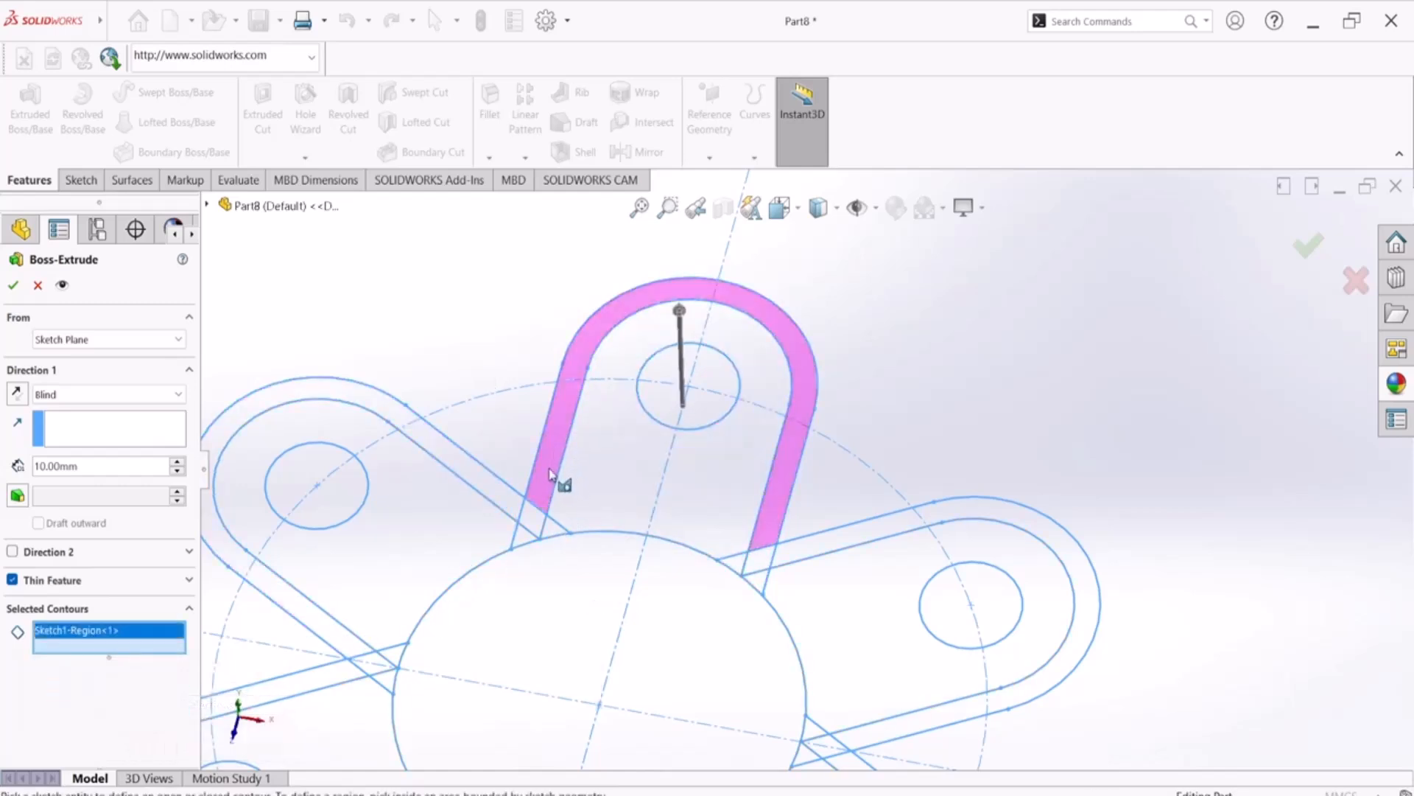
pyautogui.click(529, 520)
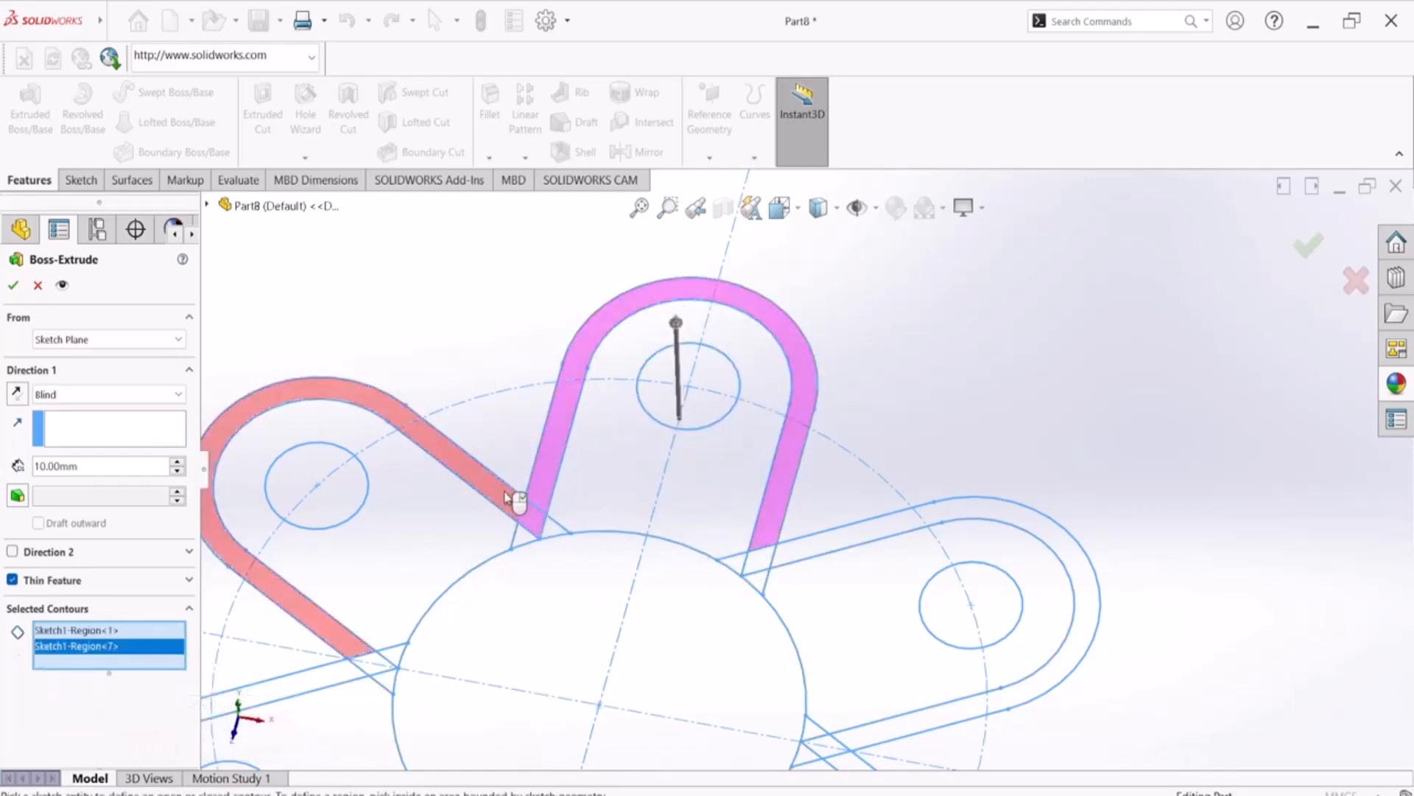
pyautogui.click(515, 491)
pyautogui.click(537, 527)
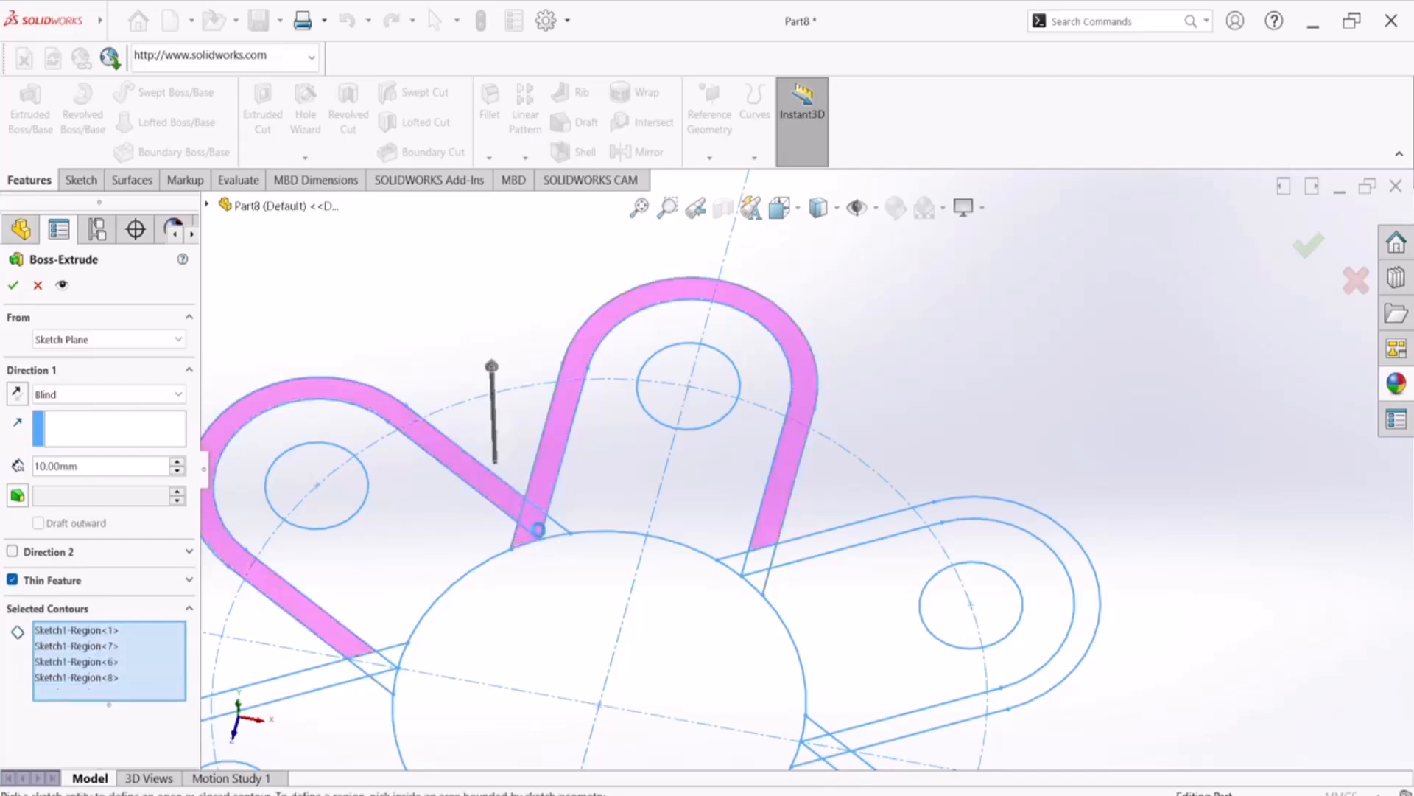
pyautogui.click(561, 531)
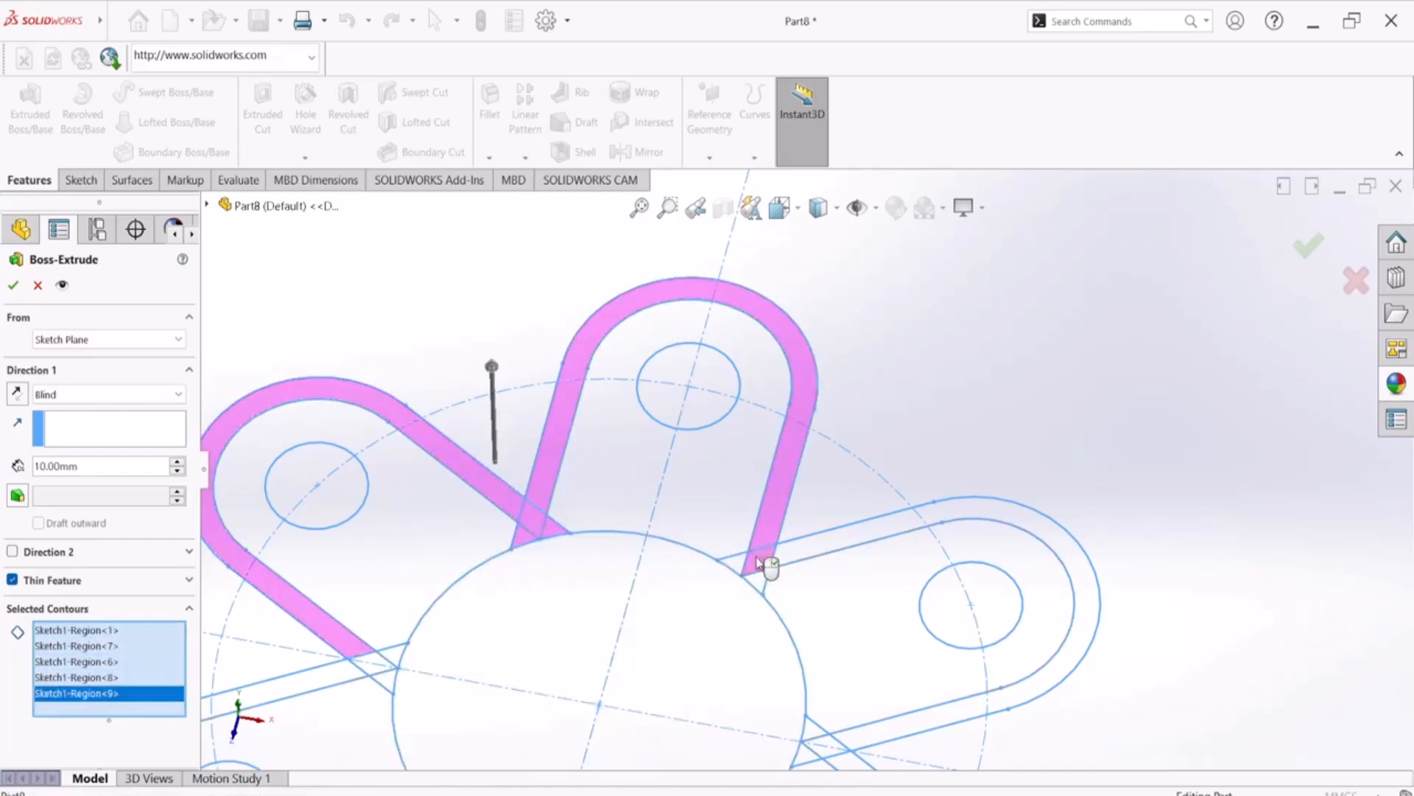
pyautogui.click(758, 564)
pyautogui.click(733, 566)
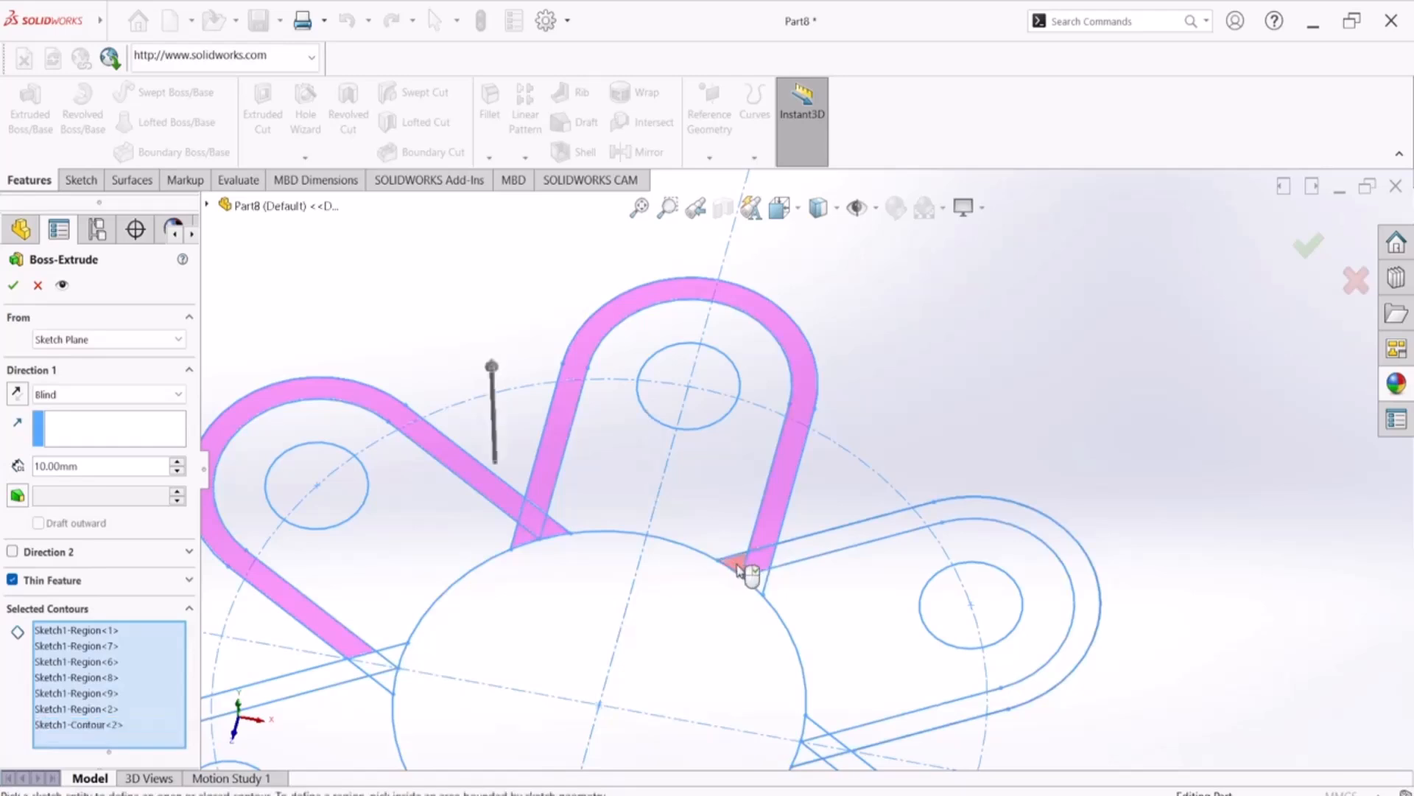
pyautogui.click(765, 586)
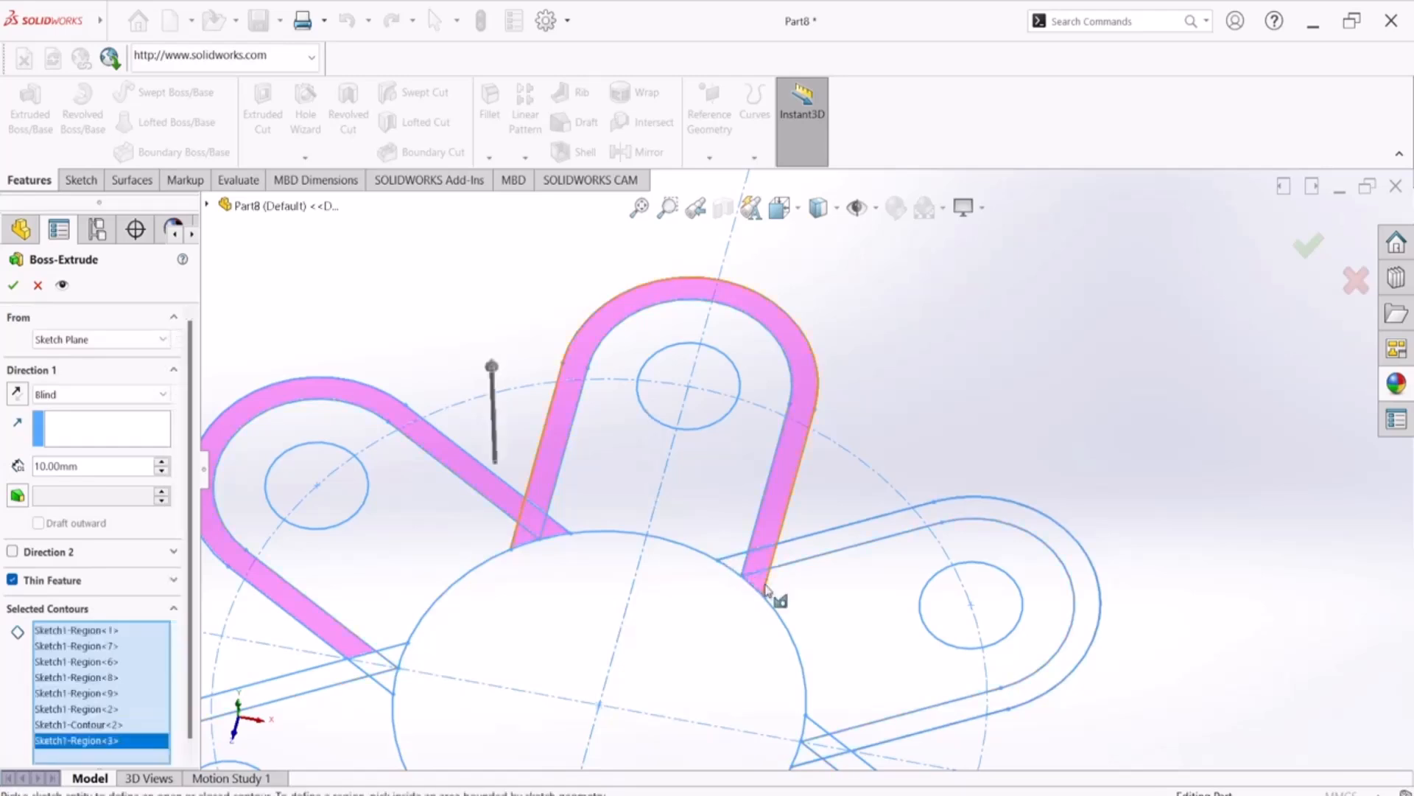
pyautogui.click(782, 623)
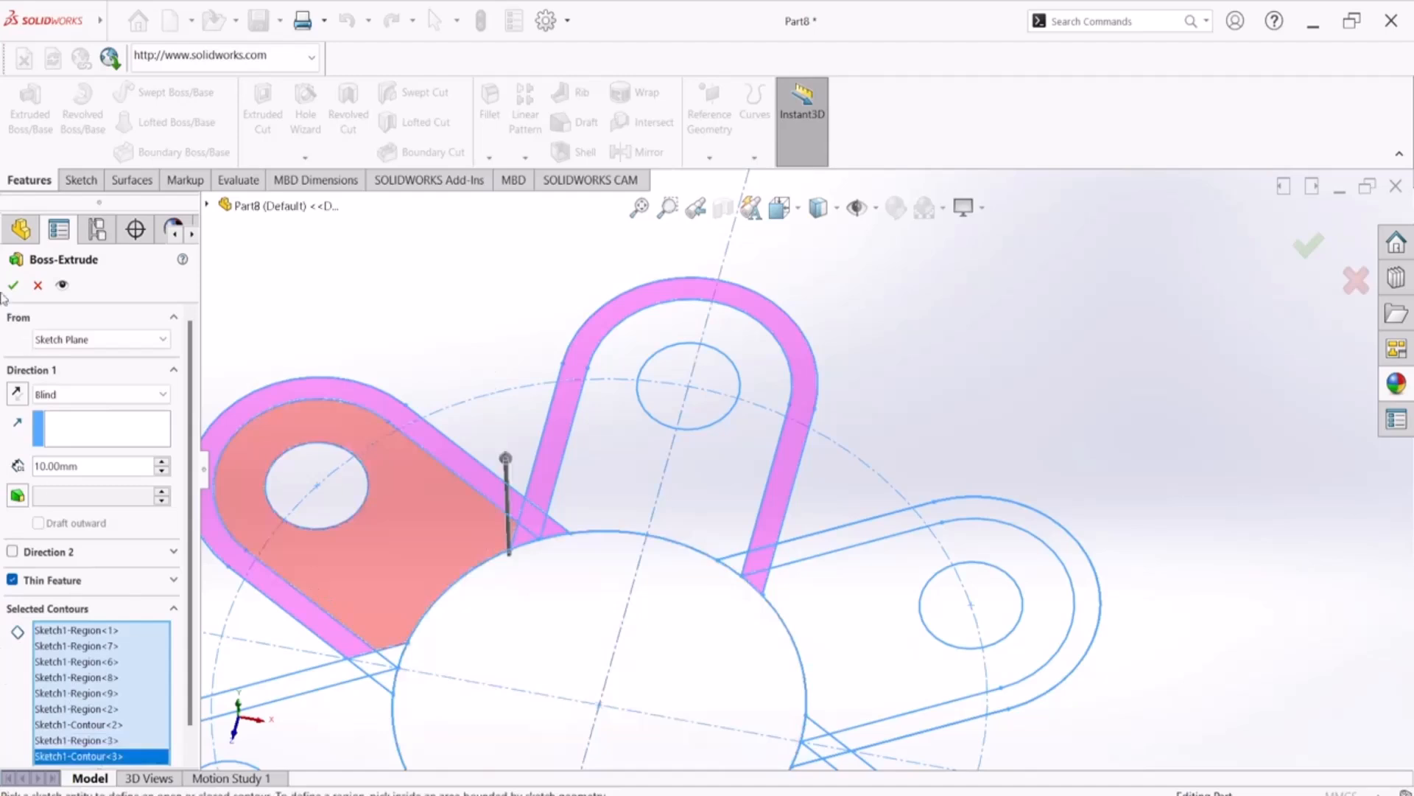
pyautogui.click(38, 286)
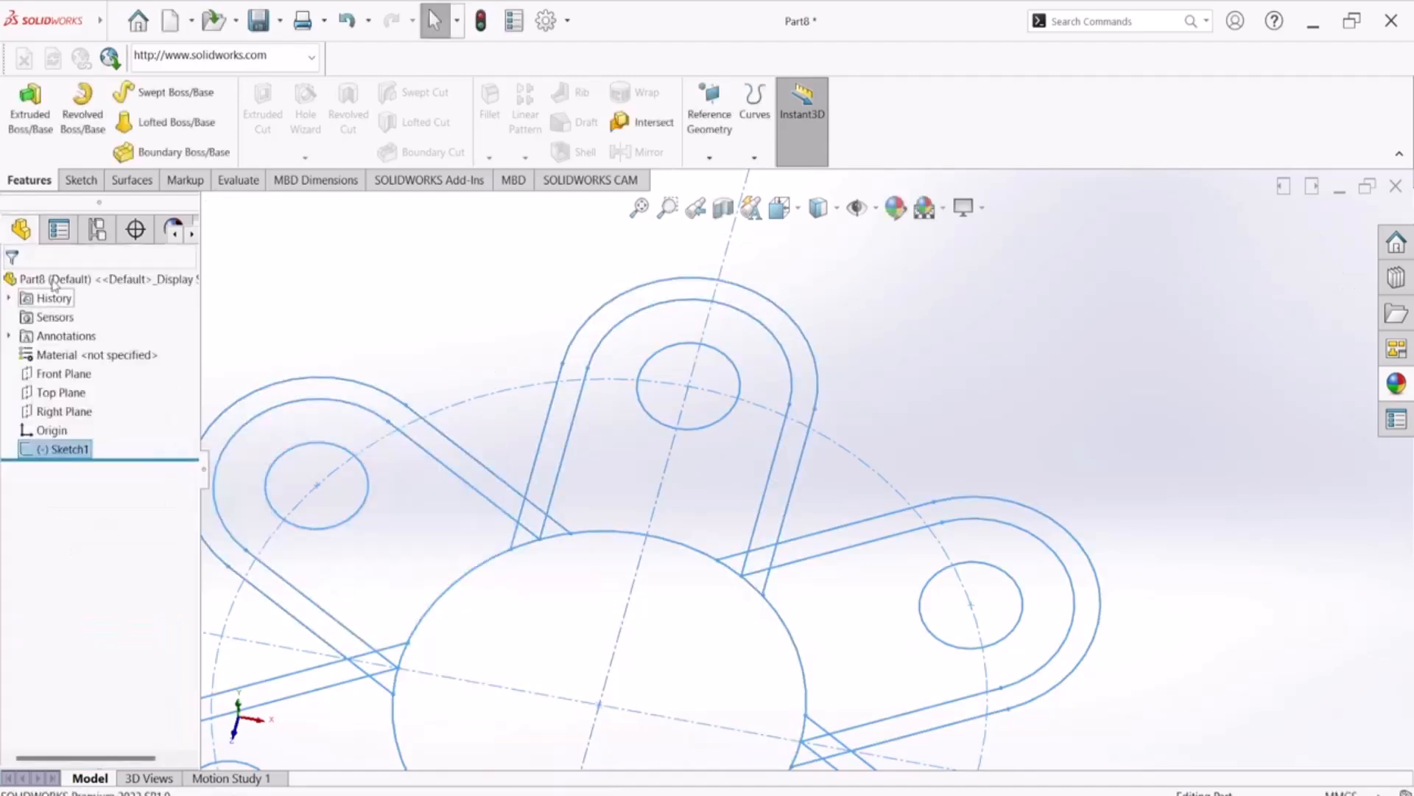
# Start a blind Boss-Extrude of the sketch and select the upper-left arm's outer rim and two small regions where it crosses the upper arm
pyautogui.click(32, 100)
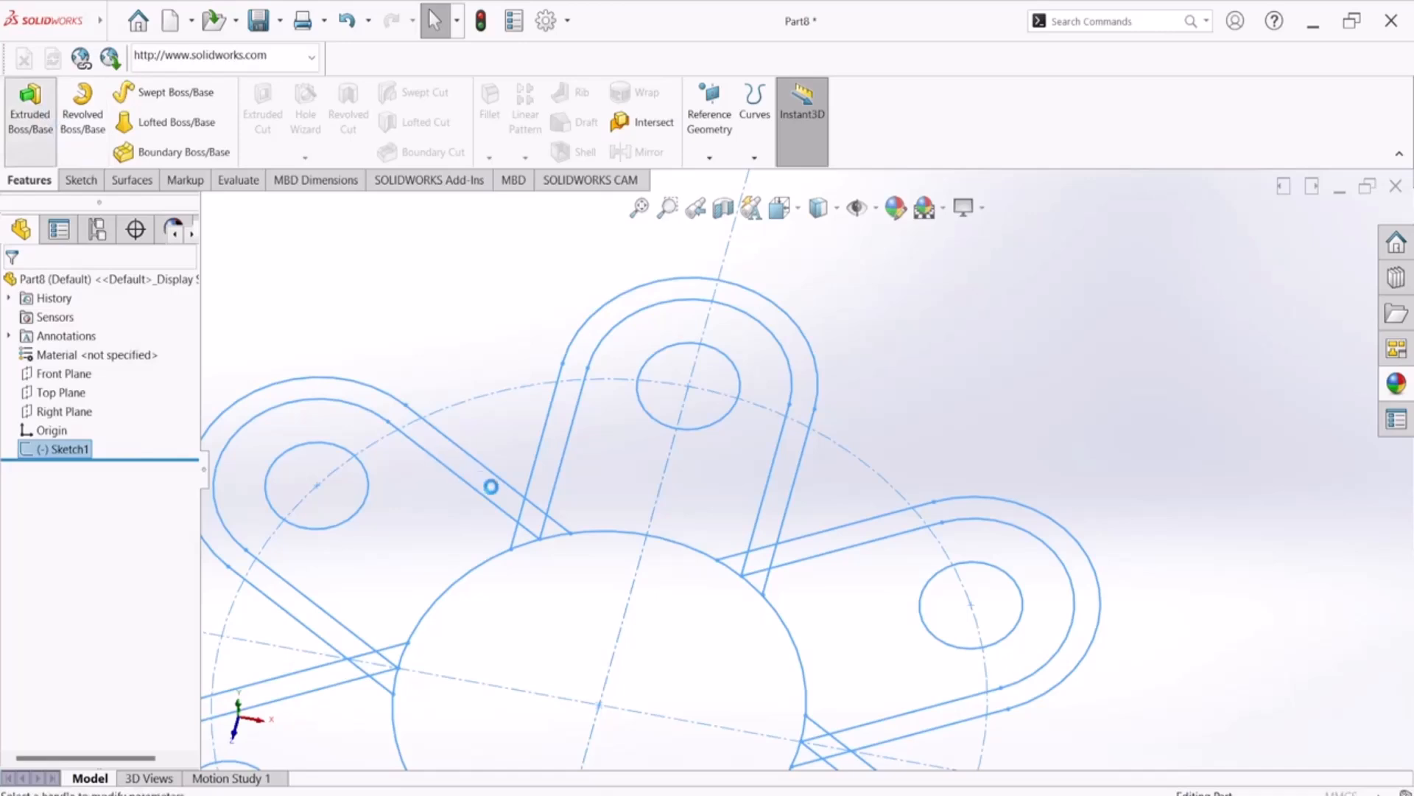
pyautogui.click(533, 526)
pyautogui.click(530, 543)
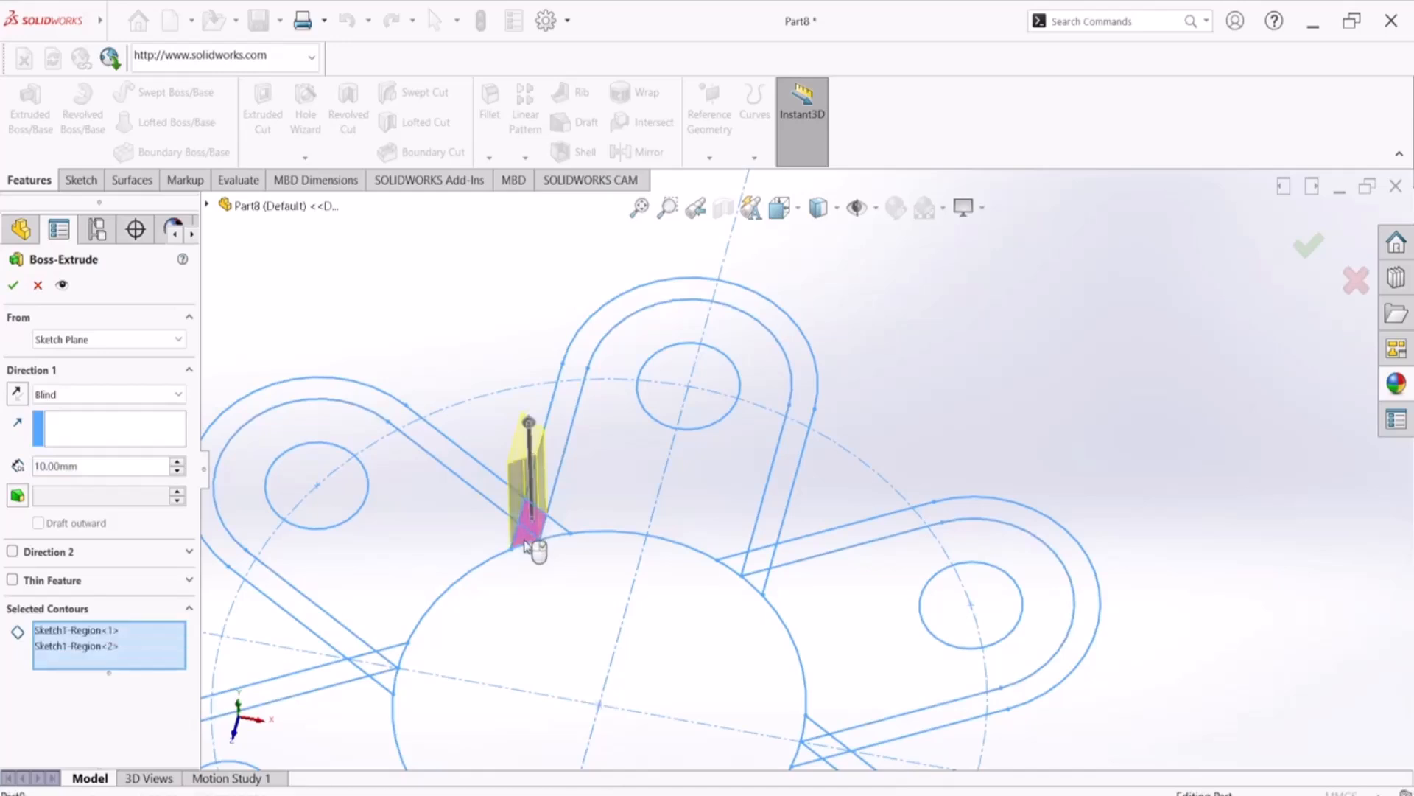
pyautogui.click(492, 495)
# Add the small crossing regions between the upper-left and lower-left arms and the lower-left arm's outer rim to the extrusion contours
pyautogui.scroll(-6, 385, 682)
pyautogui.scroll(-2, 439, 615)
pyautogui.click(613, 564)
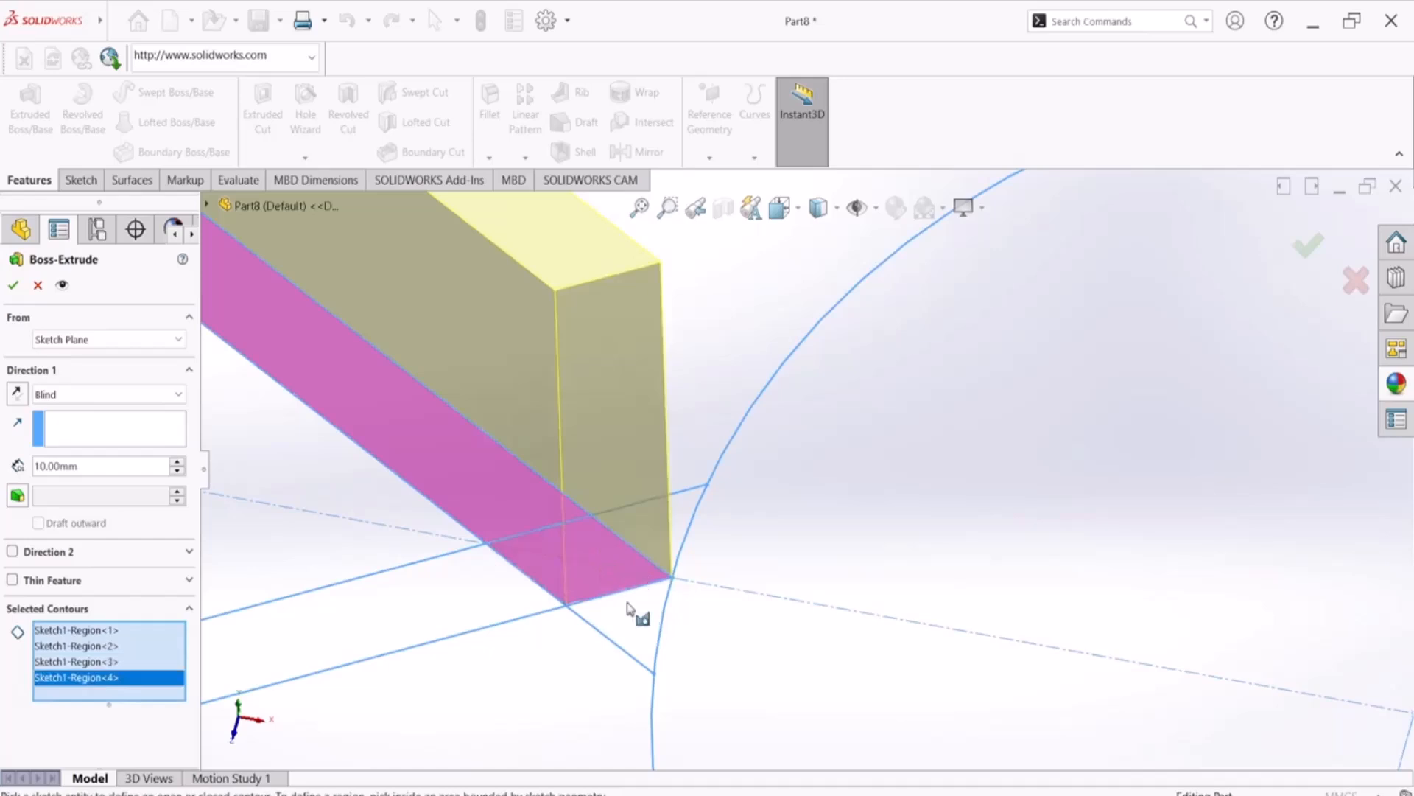
pyautogui.click(634, 626)
pyautogui.click(689, 537)
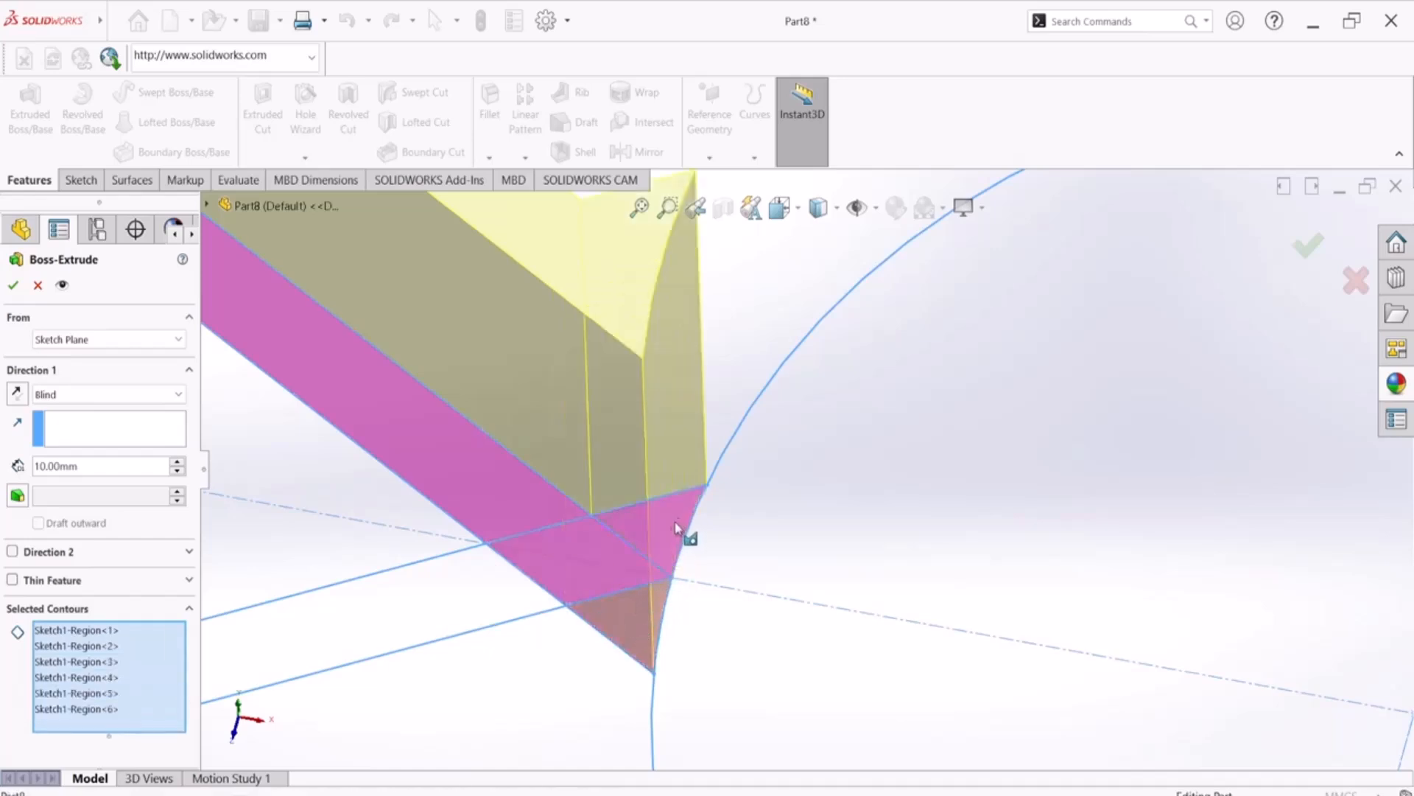
pyautogui.click(444, 596)
pyautogui.scroll(10, 689, 561)
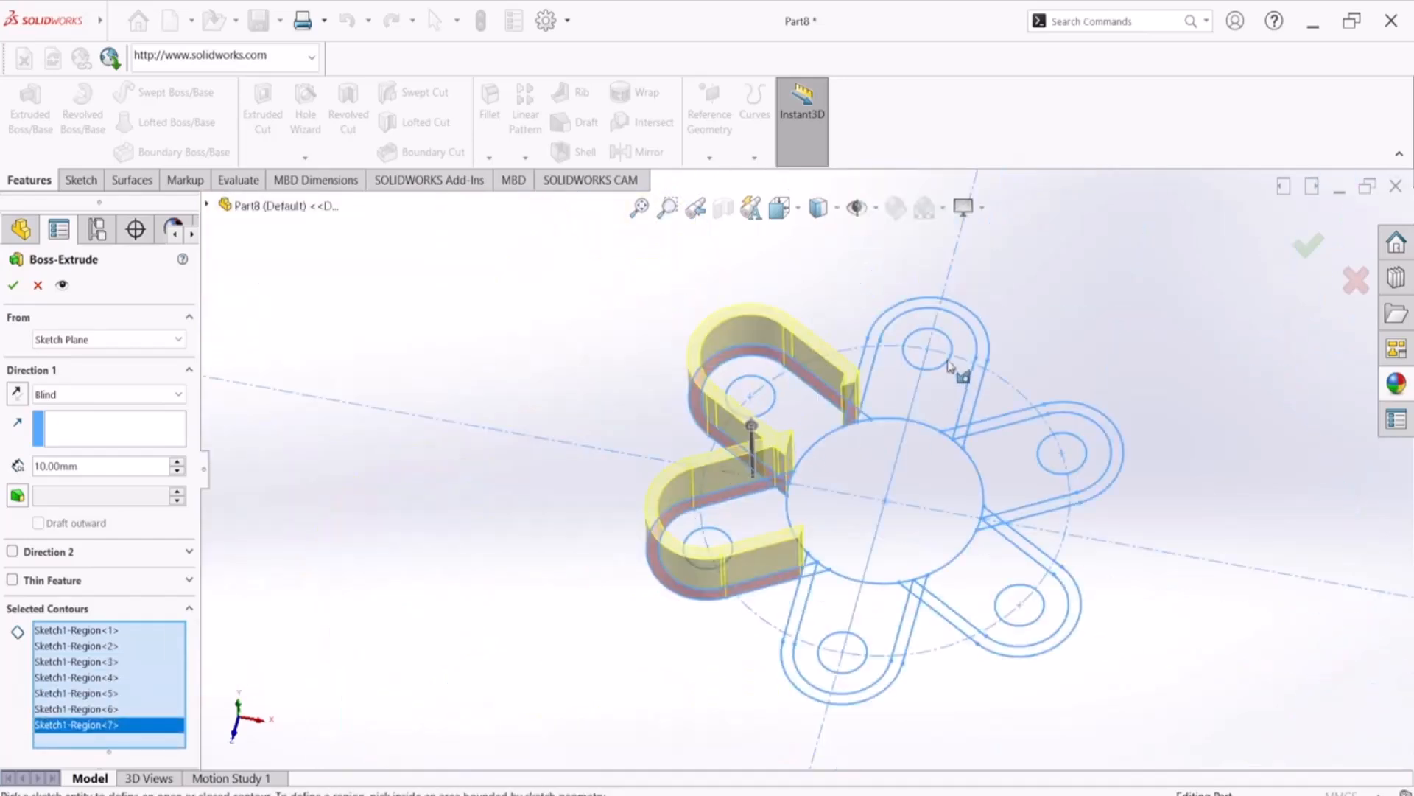
# Add the inner areas of the upper-left, lower-left and upper arms plus the upper arm's outer rim to the extrusion contours
pyautogui.scroll(-5, 950, 366)
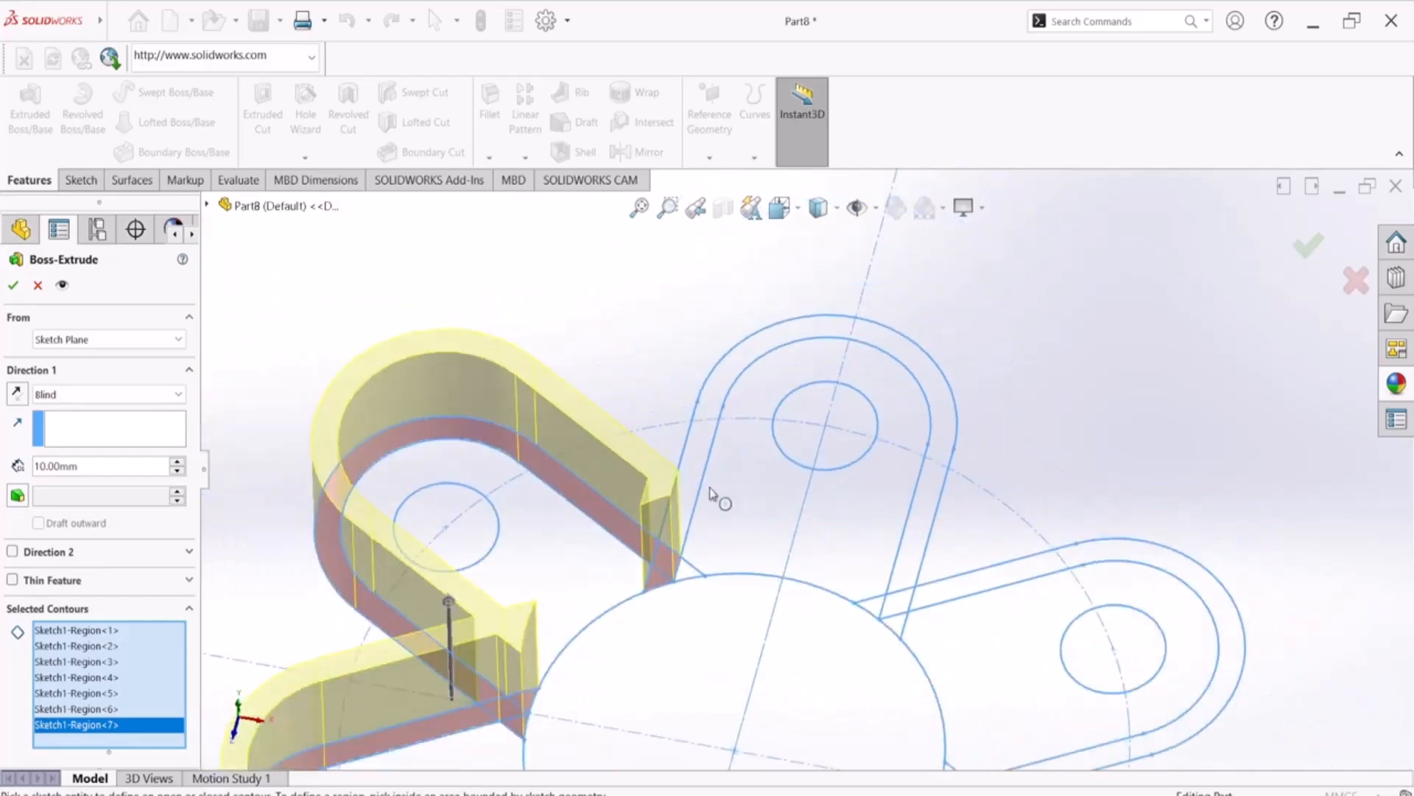
pyautogui.scroll(2, 663, 526)
pyautogui.click(607, 568)
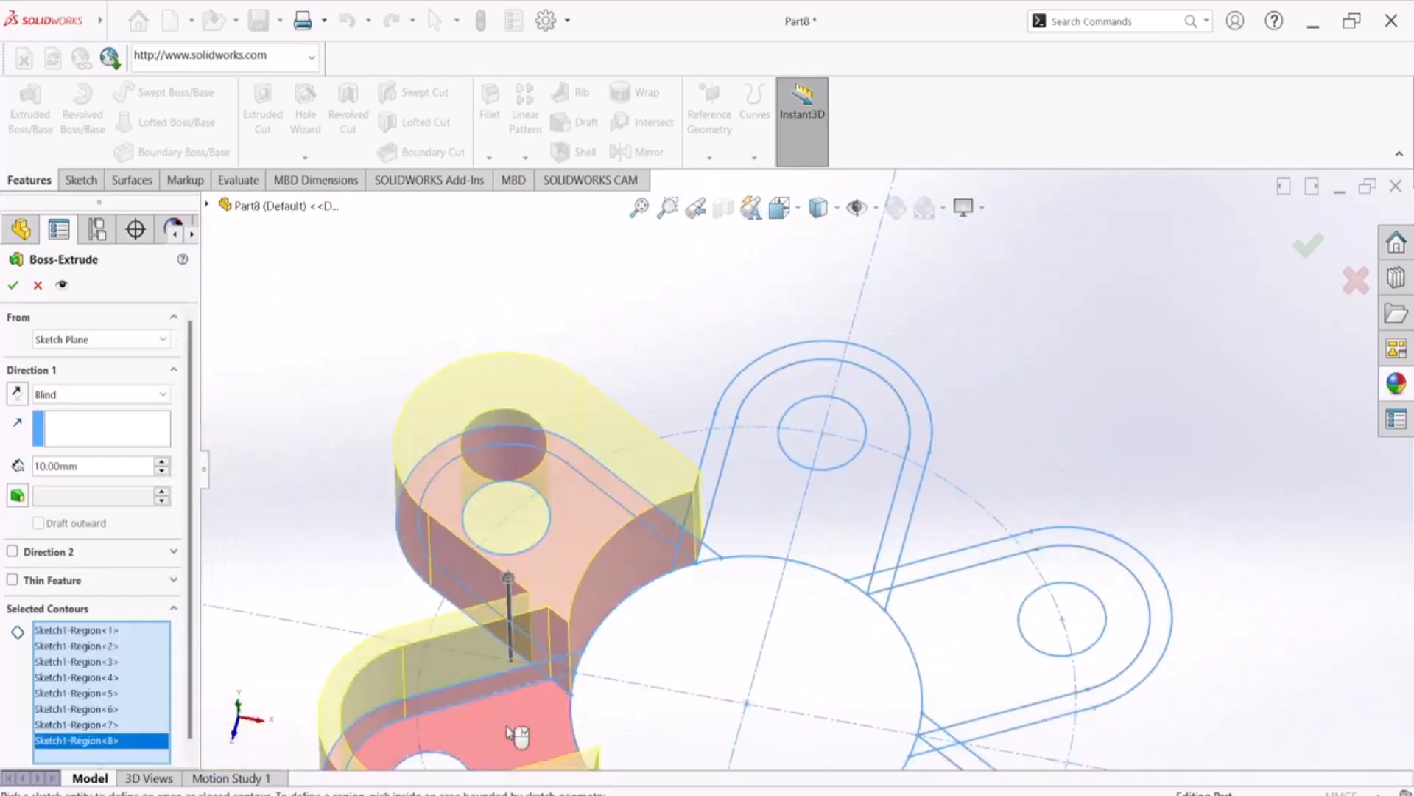
pyautogui.click(802, 508)
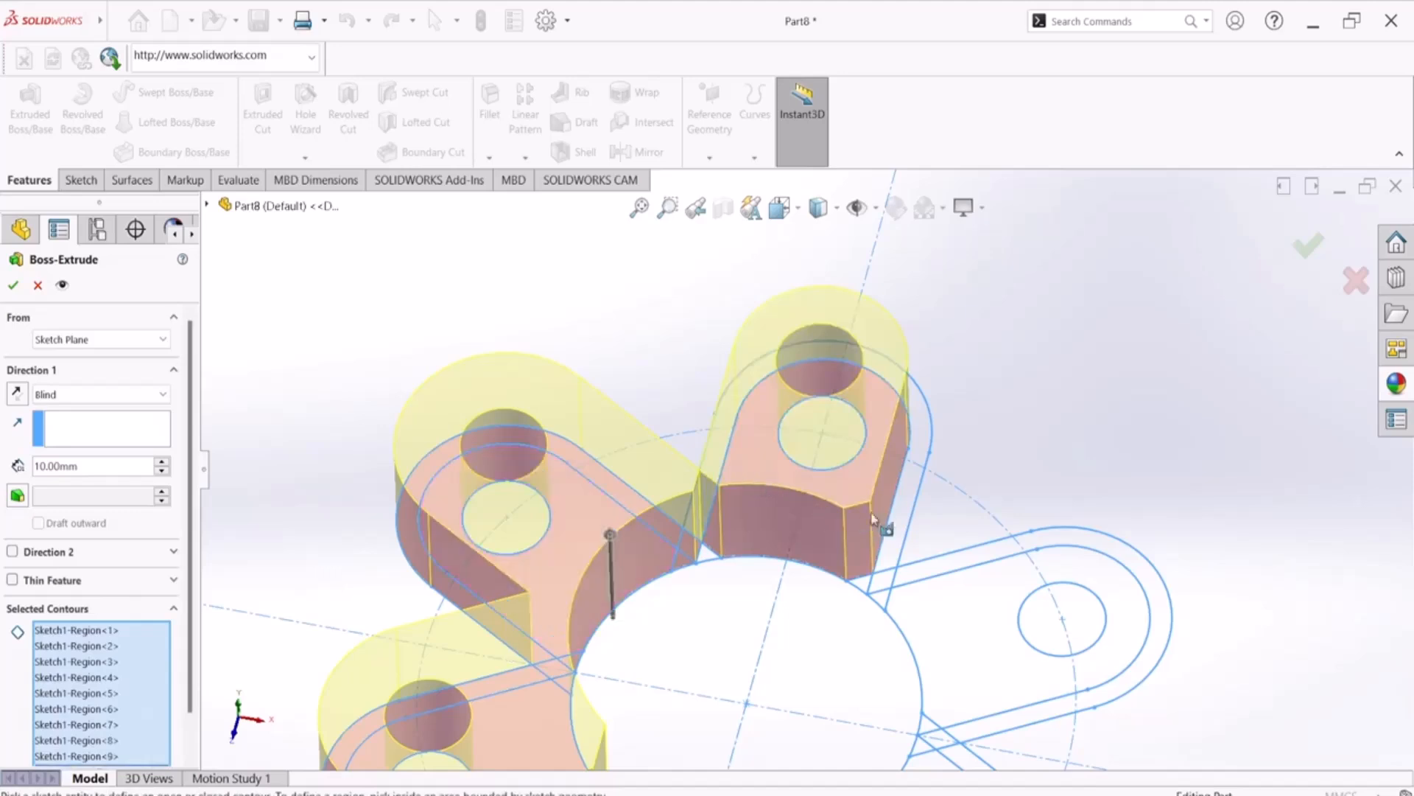
pyautogui.click(898, 534)
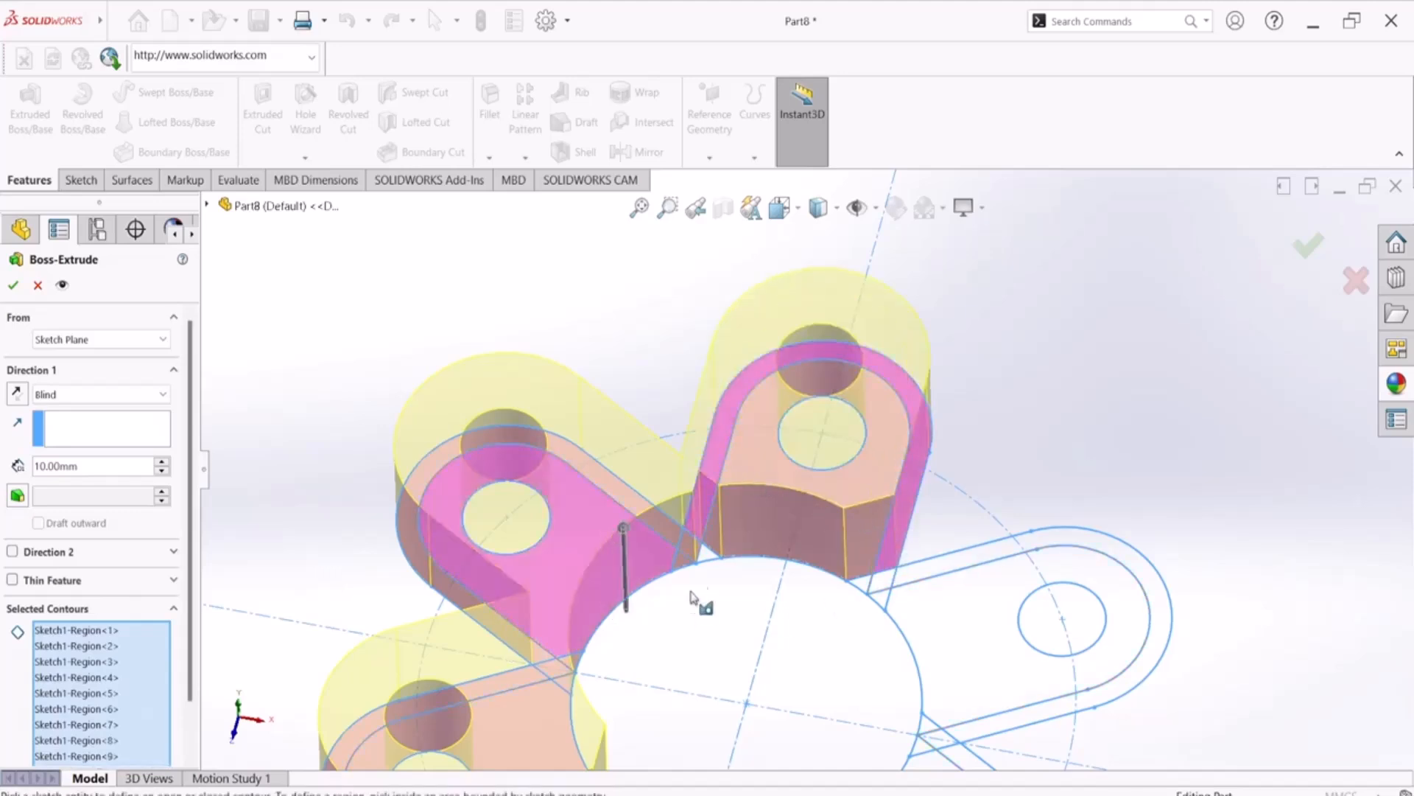
# Add the crossing regions between the upper and upper-right arms and the upper-right arm's area to the extrusion contours
pyautogui.scroll(-5, 726, 559)
pyautogui.scroll(5, 744, 486)
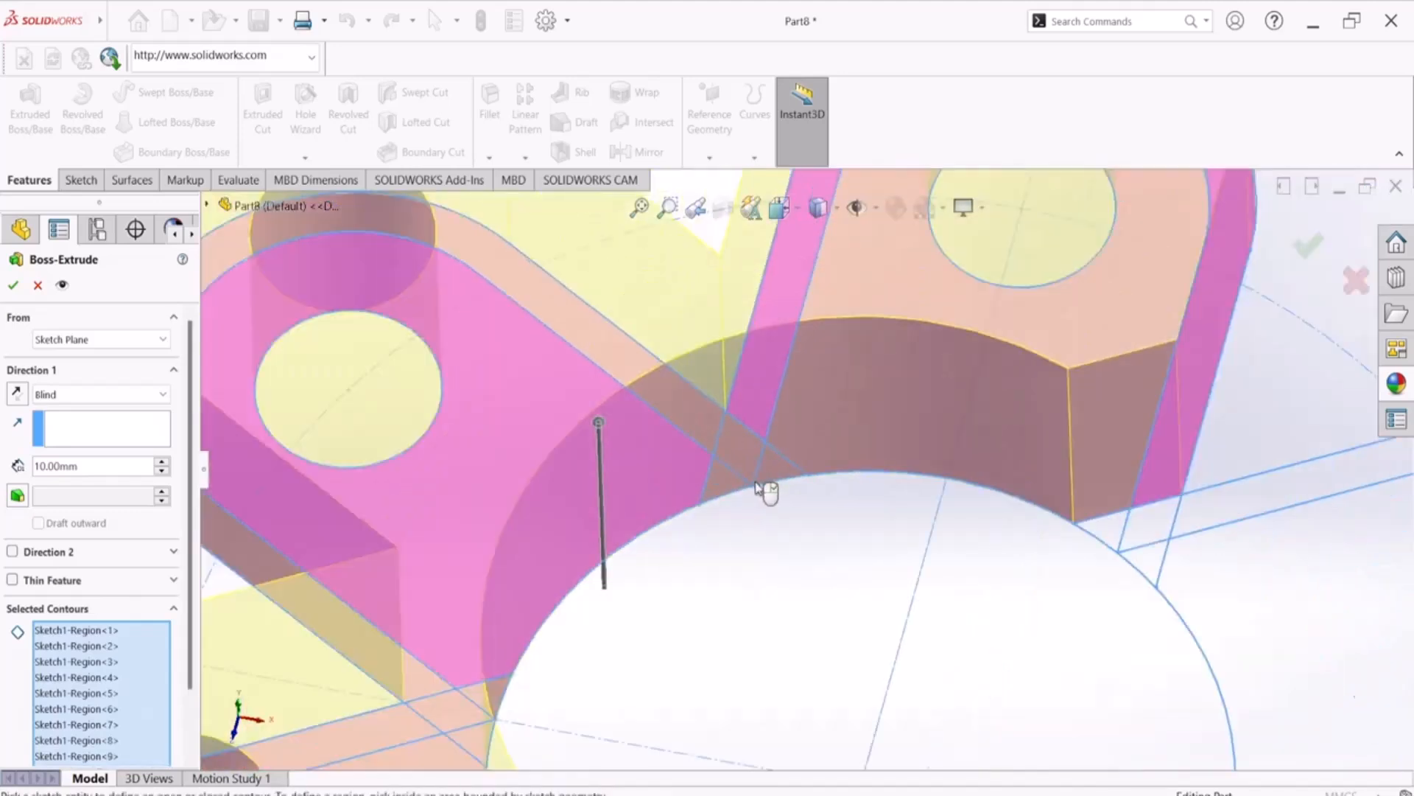
pyautogui.scroll(-3, 1077, 524)
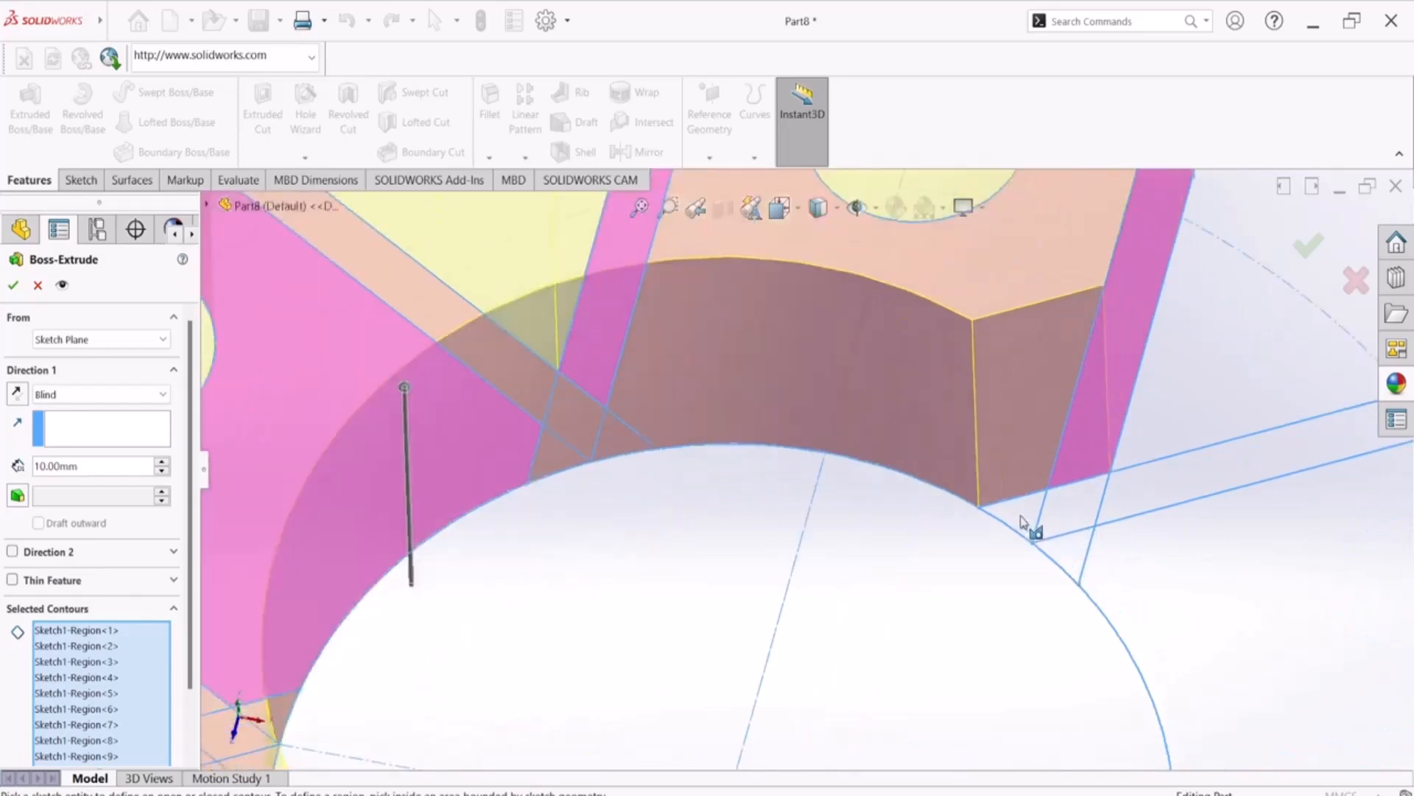
pyautogui.click(1073, 562)
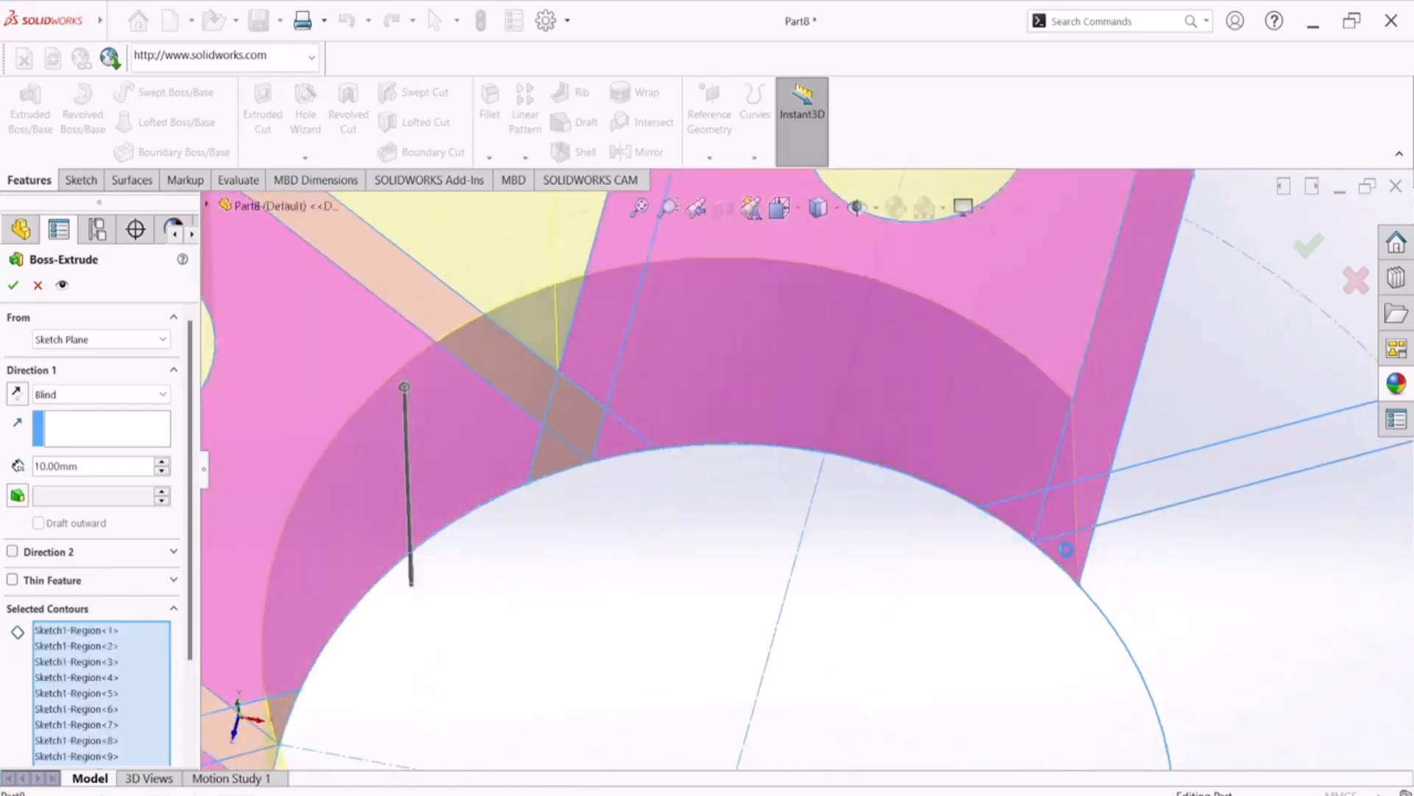
pyautogui.click(1121, 504)
pyautogui.scroll(5, 1116, 532)
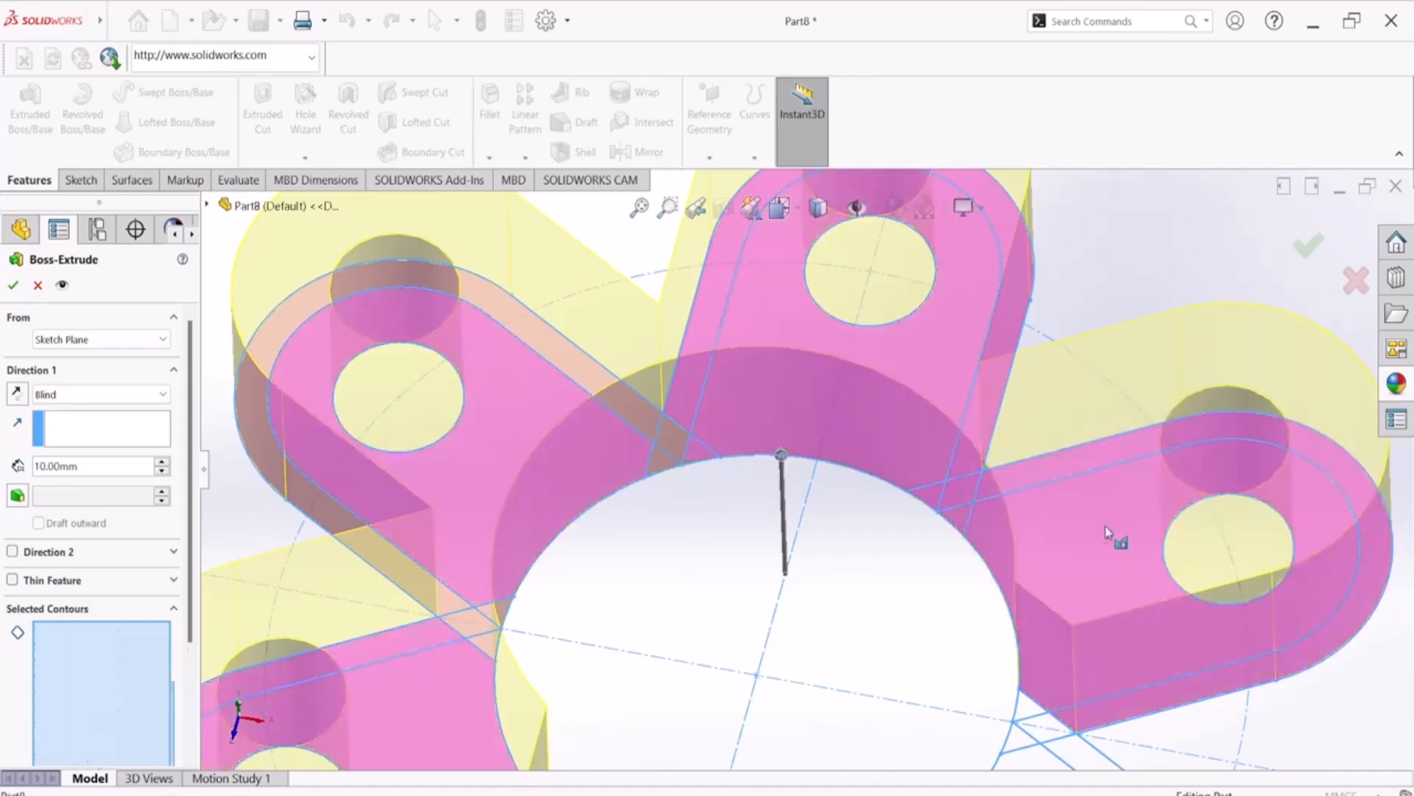
# Add the lower-right arm's inner area and outer rim and the bottom arm's outer rim to the extrusion contours
pyautogui.scroll(-4, 857, 652)
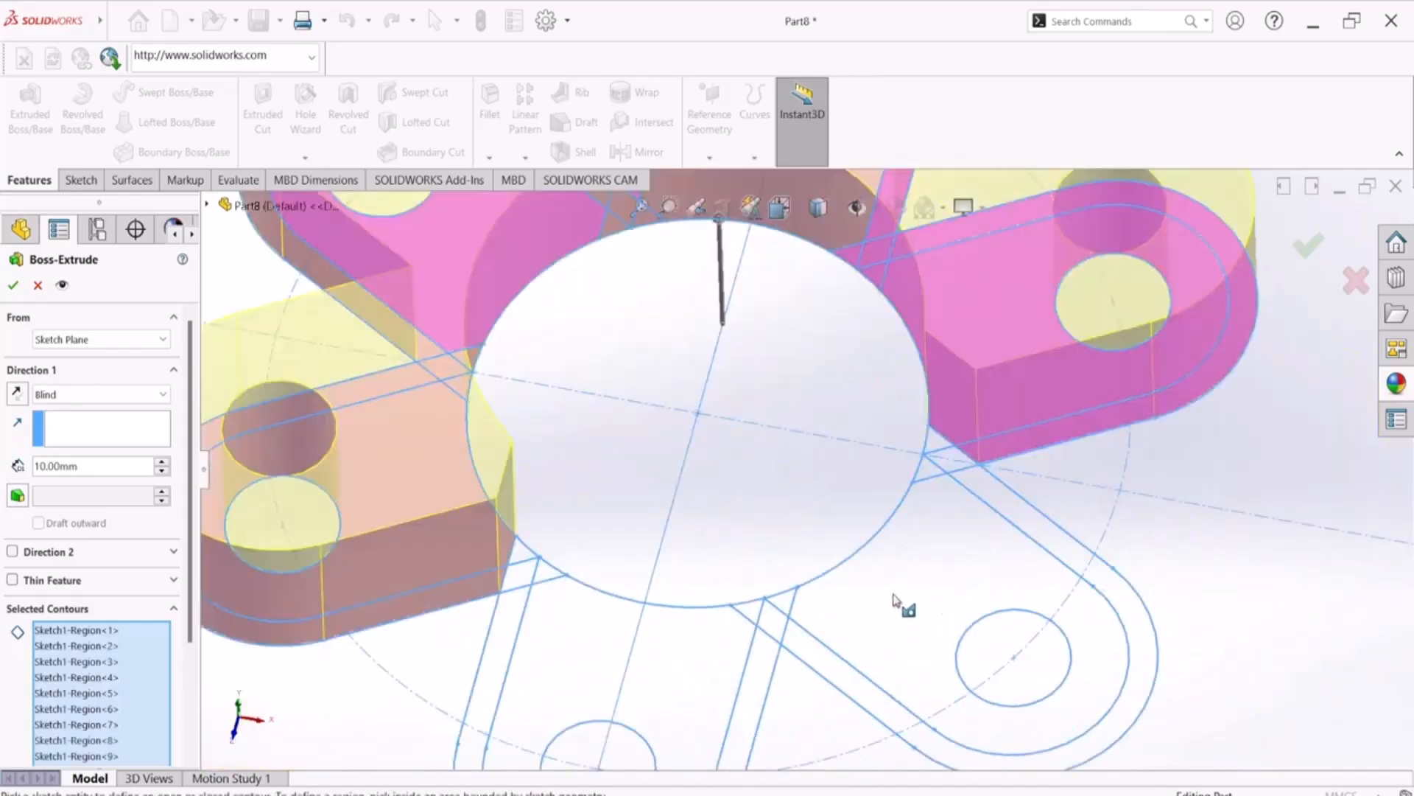
pyautogui.click(925, 573)
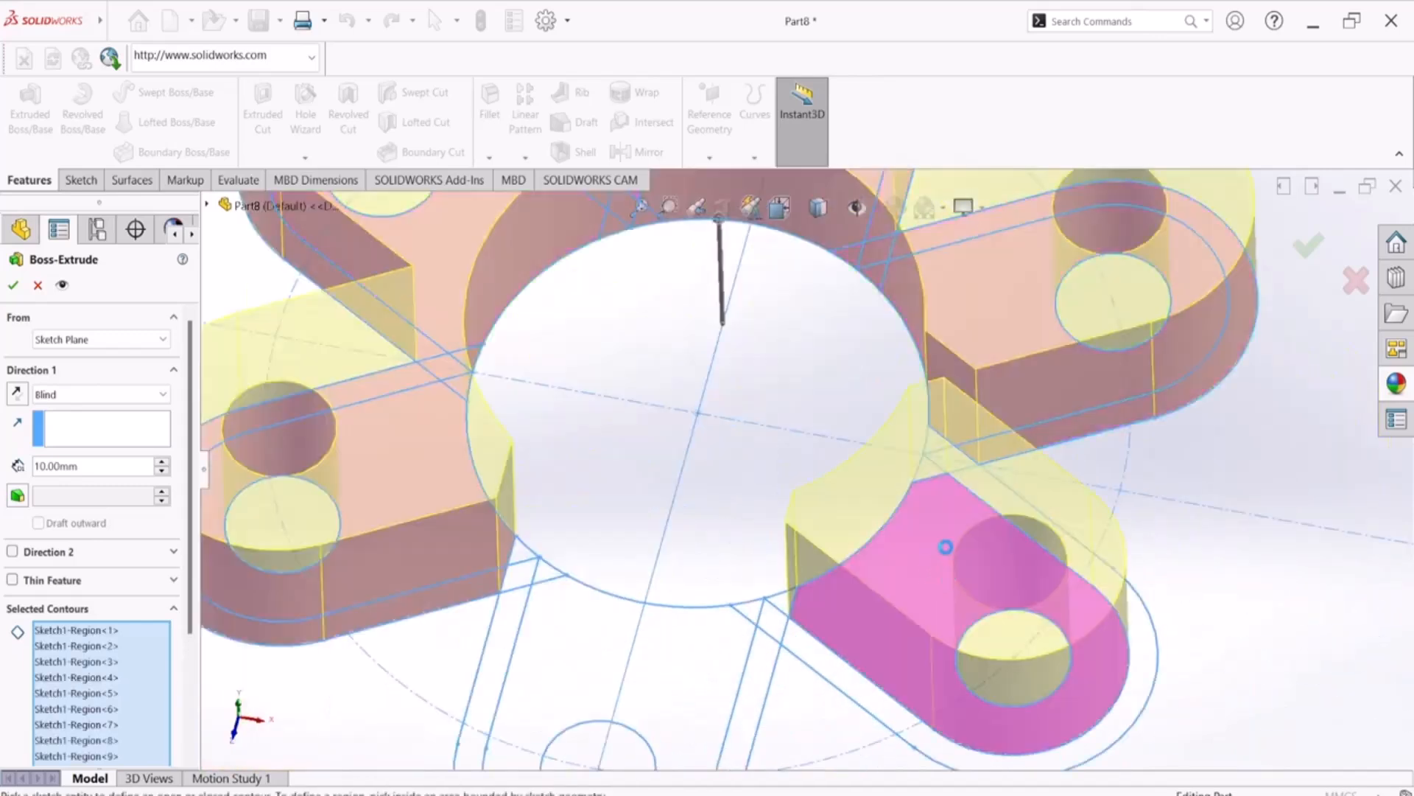
pyautogui.click(841, 671)
pyautogui.click(773, 647)
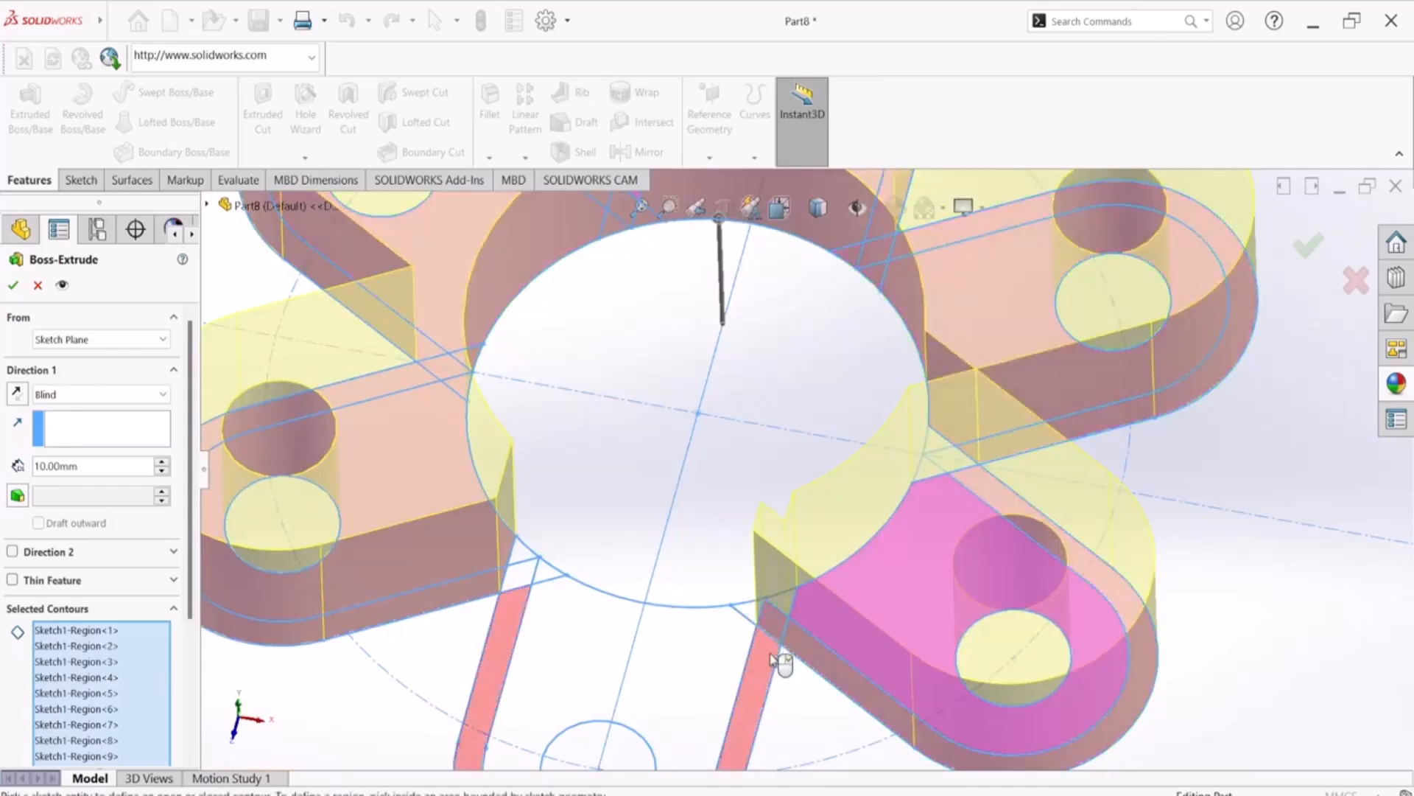
# Add the small regions where the bottom arm crosses the lower-right arm at the central circle to the extrusion contours
pyautogui.scroll(-5, 758, 615)
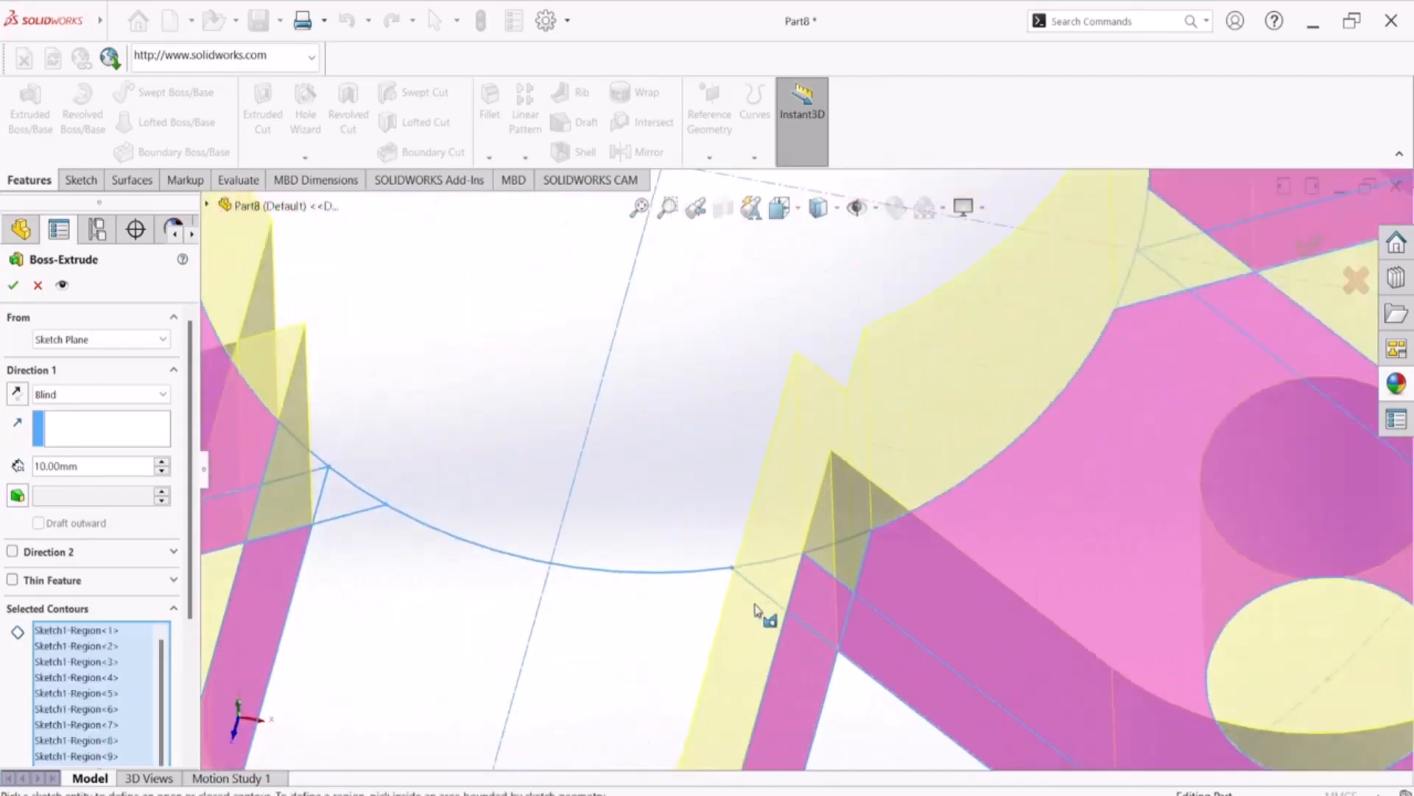
pyautogui.click(774, 534)
pyautogui.click(889, 510)
pyautogui.scroll(5, 814, 524)
pyautogui.scroll(3, 781, 502)
# Add the triangular and diamond regions where the upper-right and lower-right arms cross at the central circle to the extrusion contours
pyautogui.scroll(-10, 964, 376)
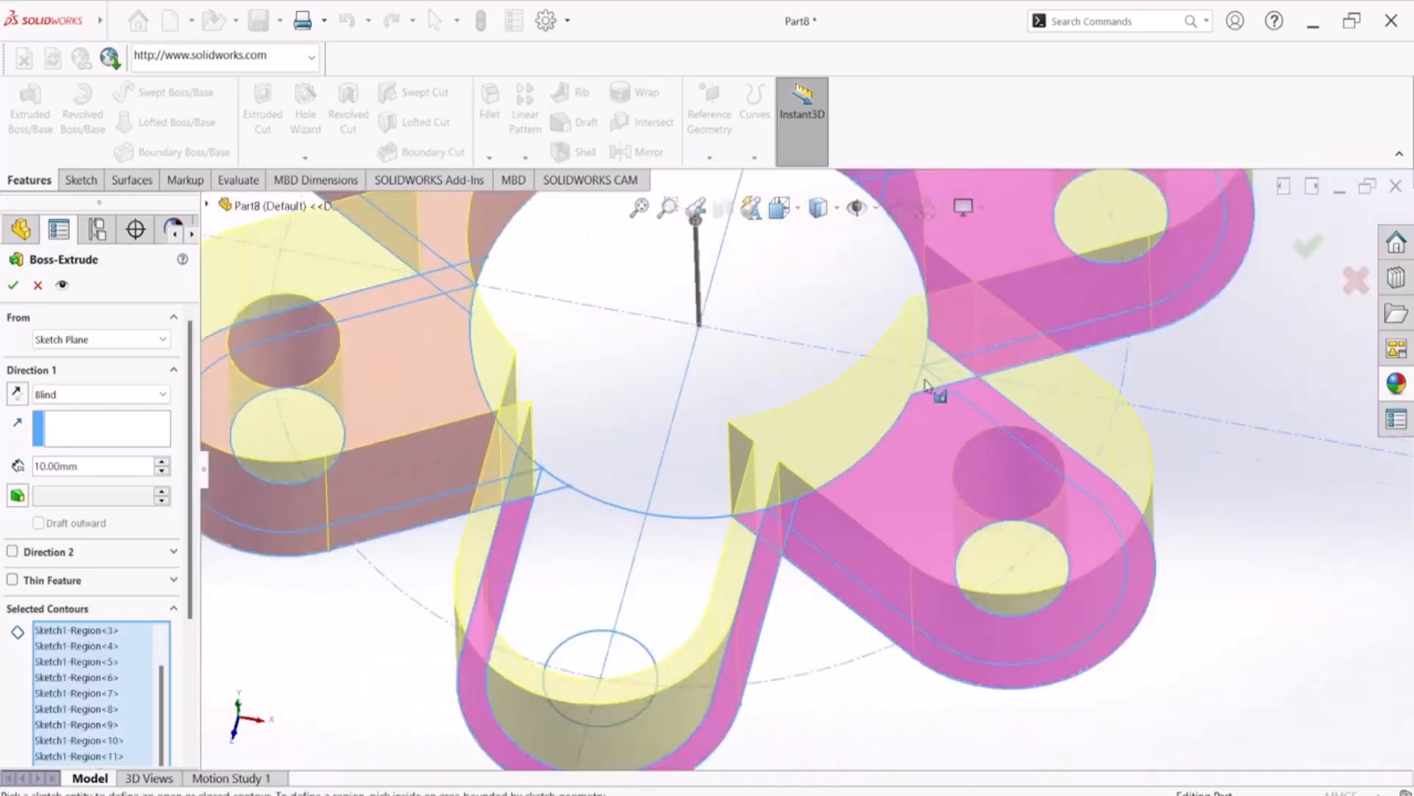
pyautogui.click(897, 480)
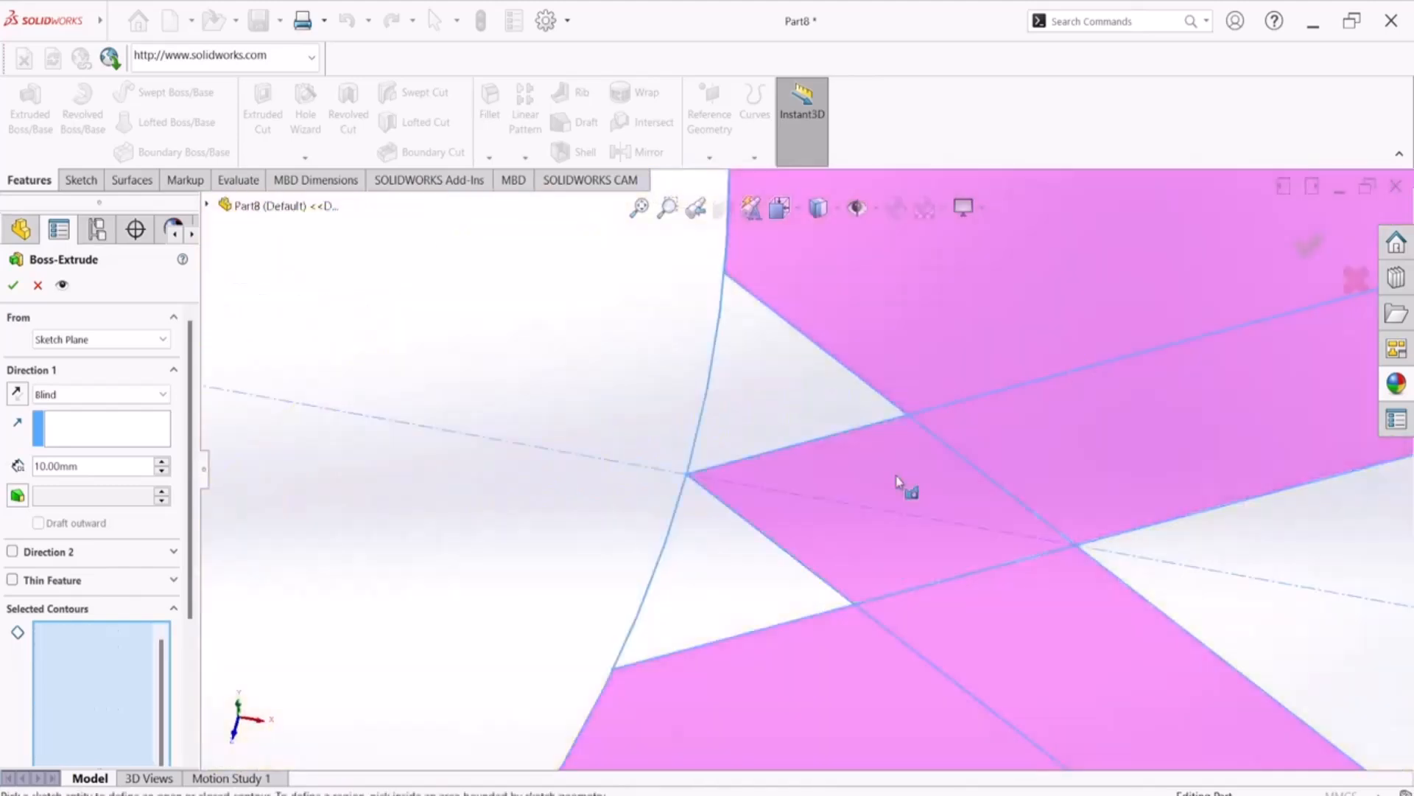
pyautogui.click(803, 401)
pyautogui.click(741, 536)
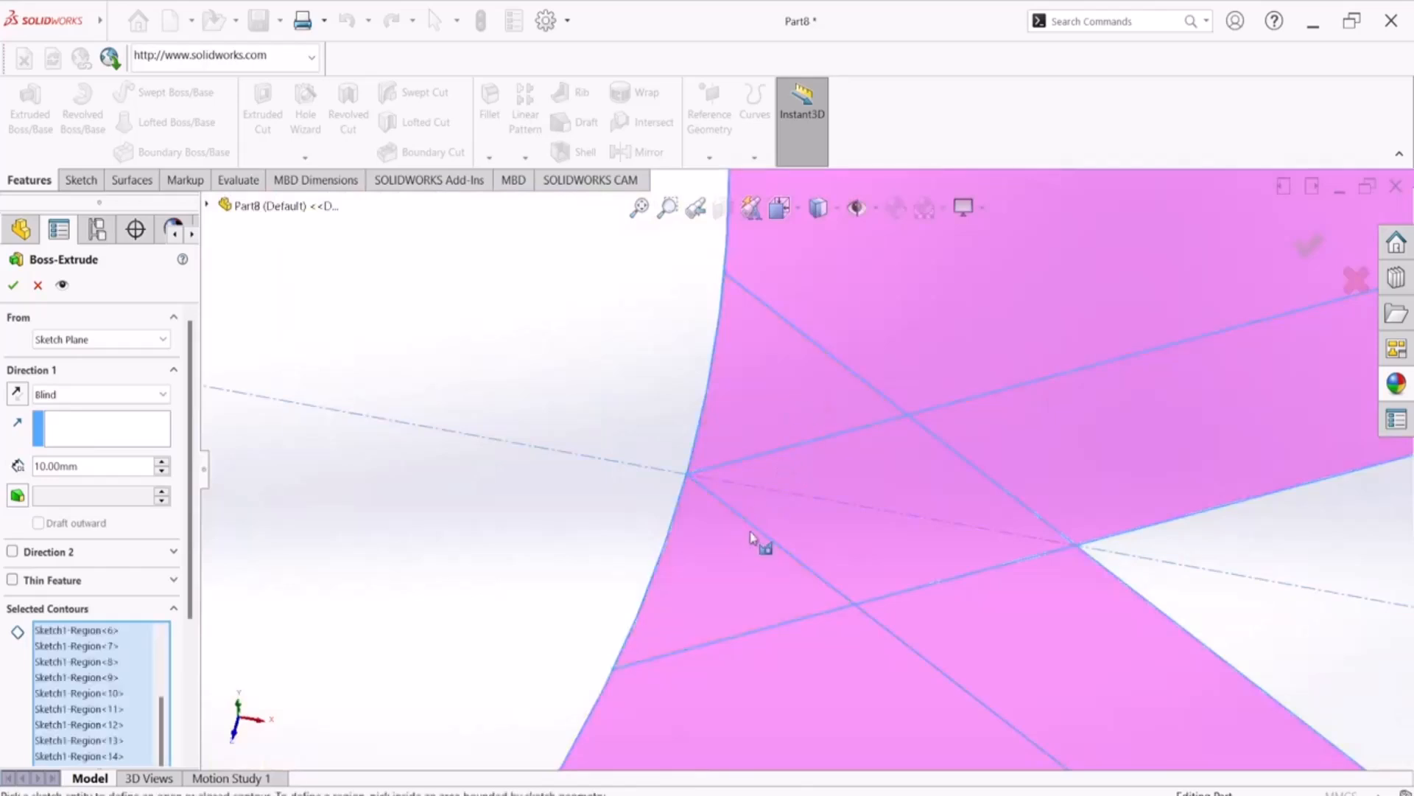
pyautogui.scroll(5, 840, 483)
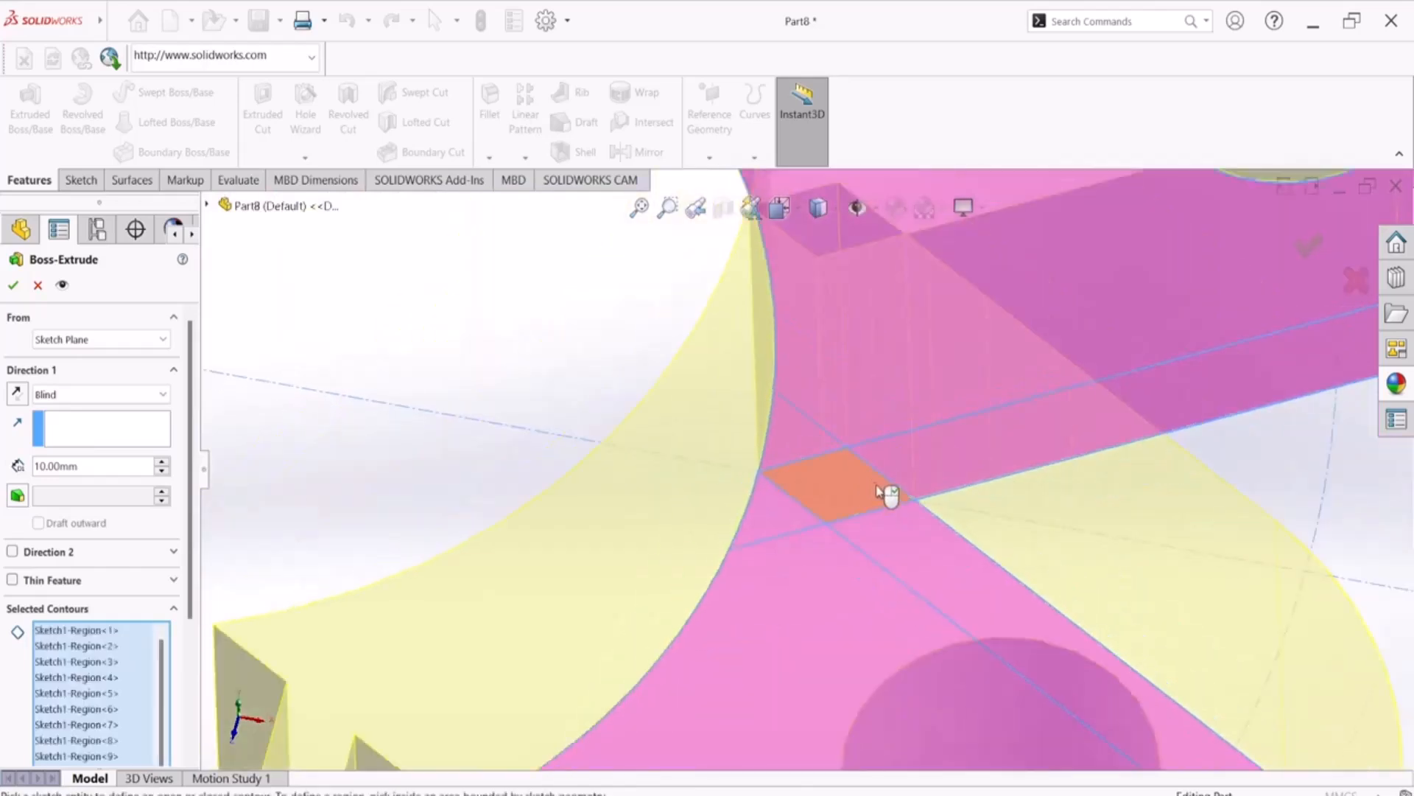
pyautogui.moveTo(647, 322); pyautogui.dragTo(650, 467, button='middle')
pyautogui.scroll(-5, 815, 357)
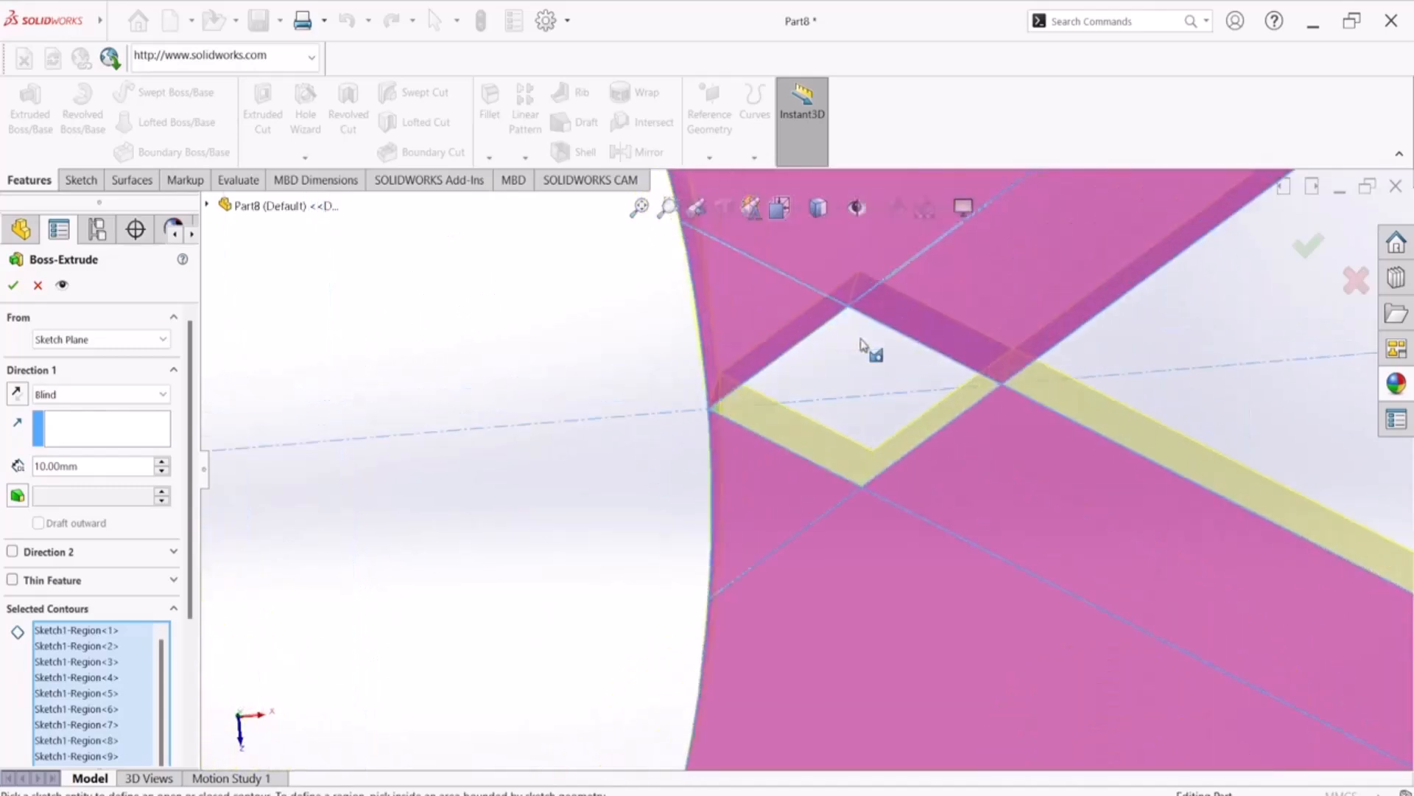
pyautogui.click(854, 352)
pyautogui.scroll(6, 851, 380)
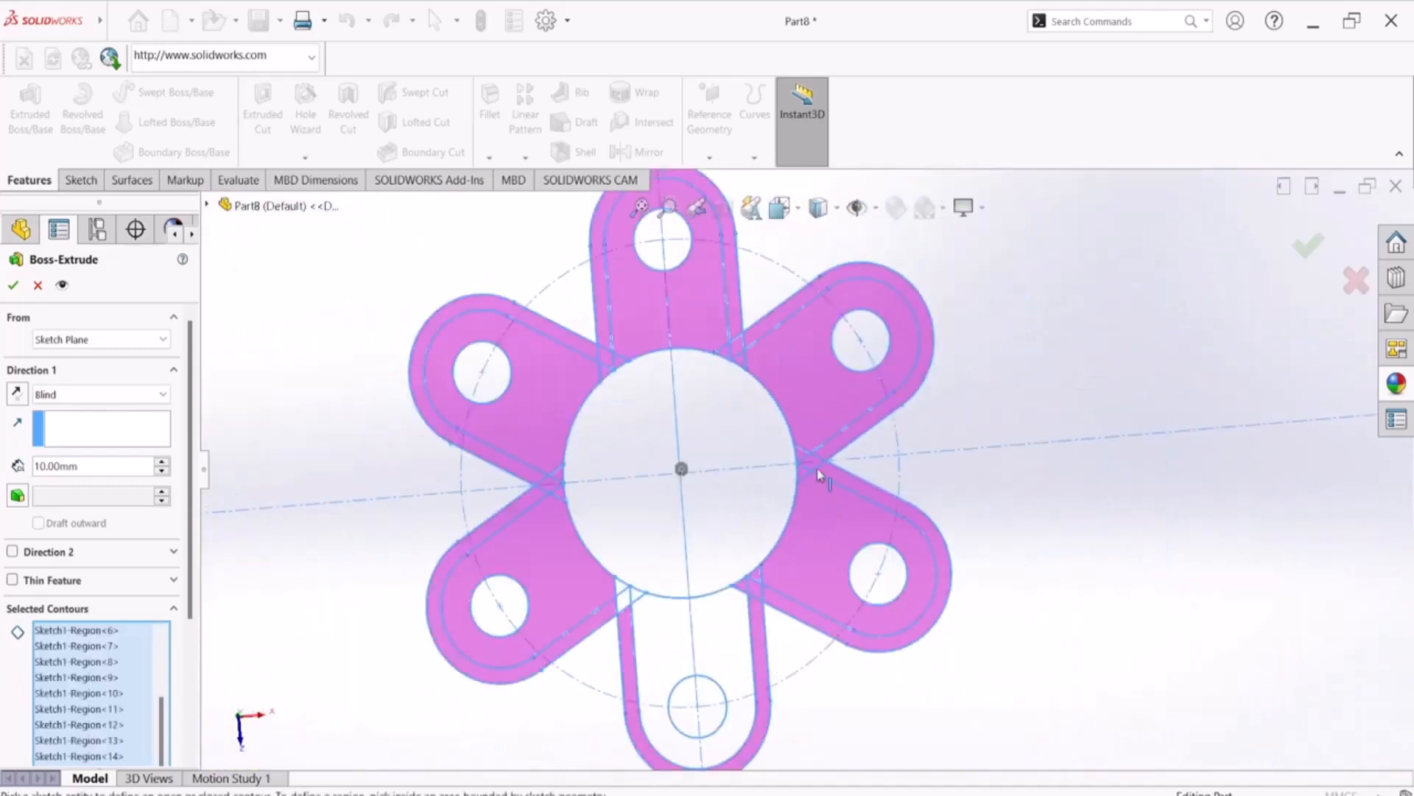
# Add the bottom arm's inner area and the small regions where it crosses the lower-left arm to the extrusion contours
pyautogui.moveTo(805, 453); pyautogui.dragTo(823, 345, button='middle')
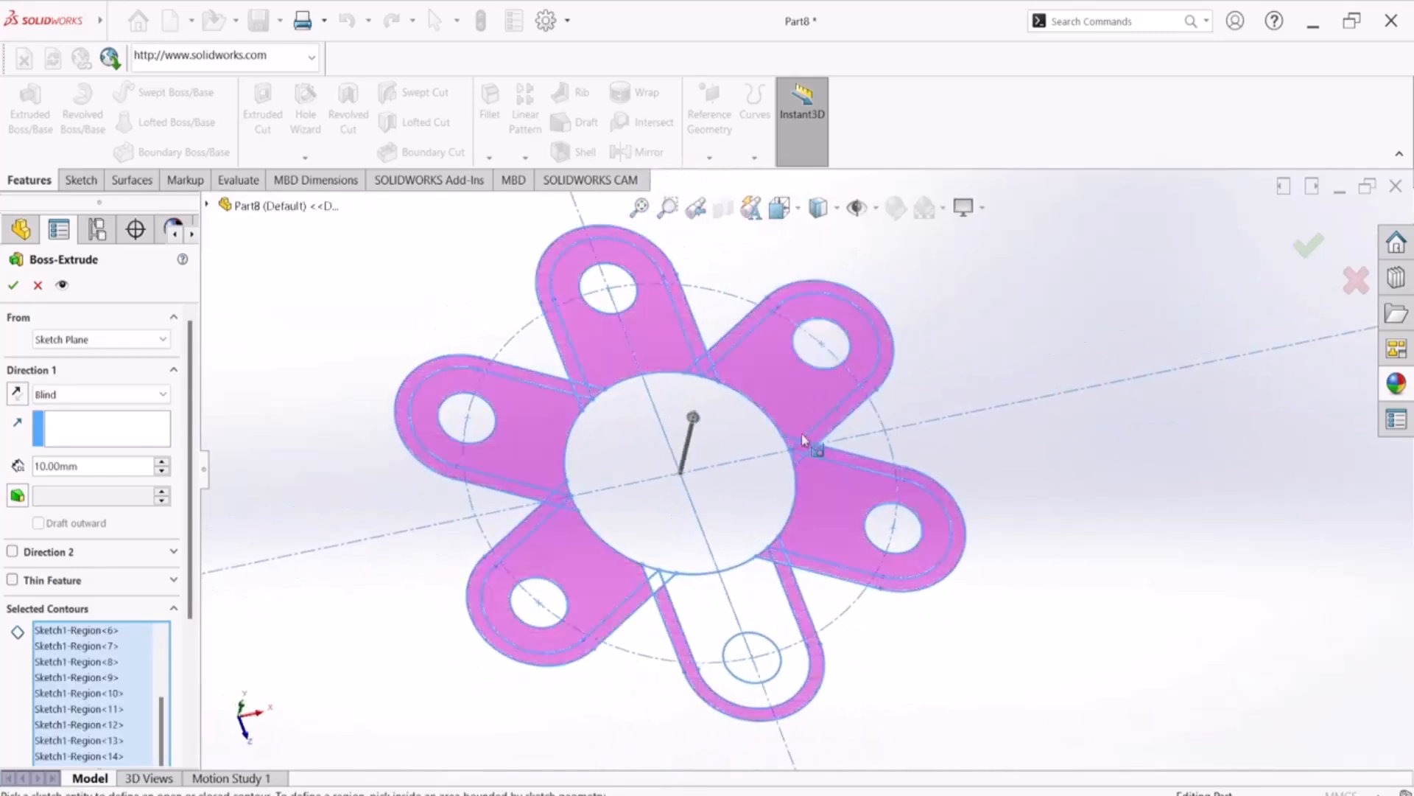
pyautogui.scroll(-4, 675, 595)
pyautogui.scroll(-3, 672, 591)
pyautogui.click(654, 518)
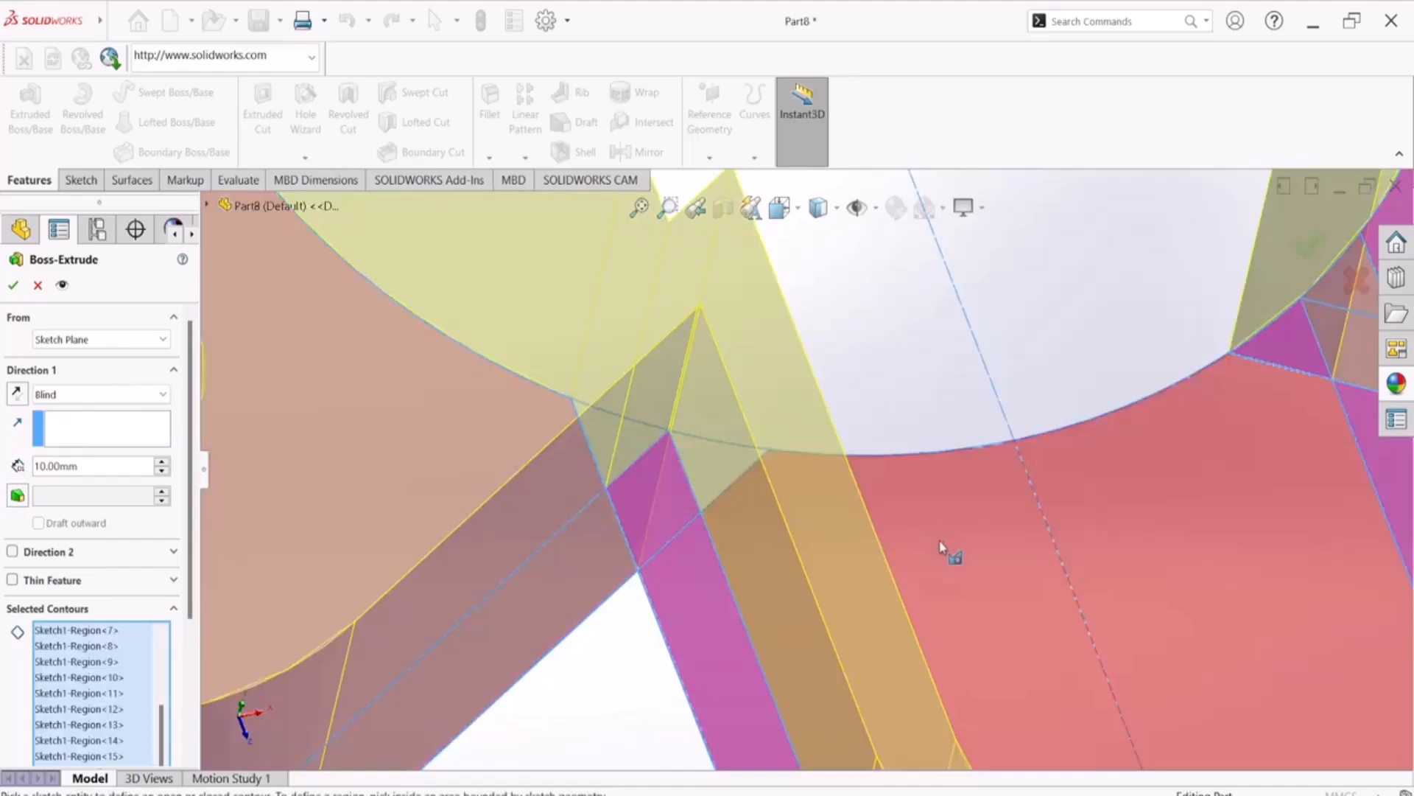
pyautogui.scroll(3, 871, 484)
pyautogui.moveTo(870, 484)
pyautogui.mouseDown(button='middle')
pyautogui.moveTo(838, 553)
pyautogui.moveTo(830, 652)
pyautogui.moveTo(855, 672)
pyautogui.moveTo(837, 657)
pyautogui.mouseUp(button='middle')
pyautogui.scroll(-3, 692, 421)
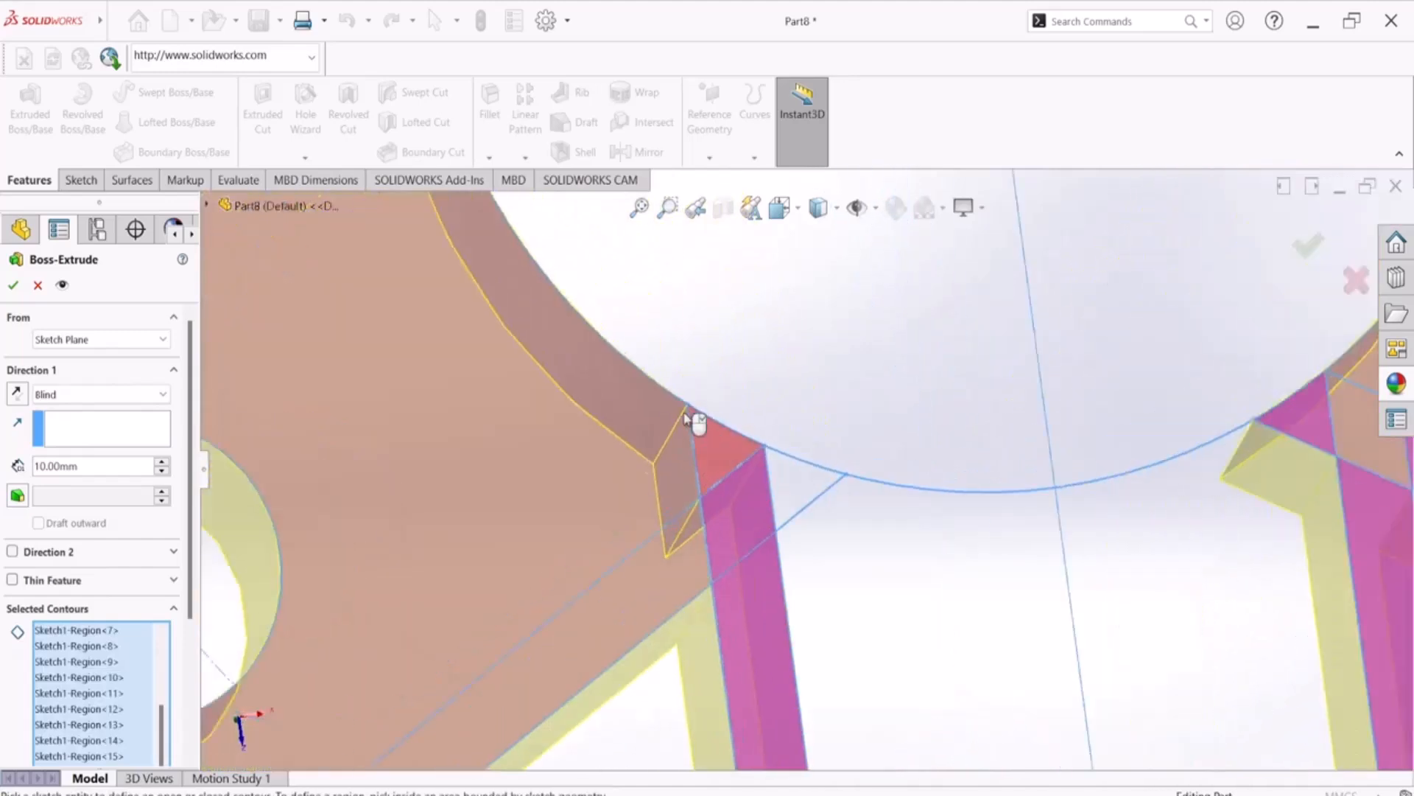
pyautogui.scroll(-1, 685, 420)
pyautogui.click(727, 454)
pyautogui.click(829, 520)
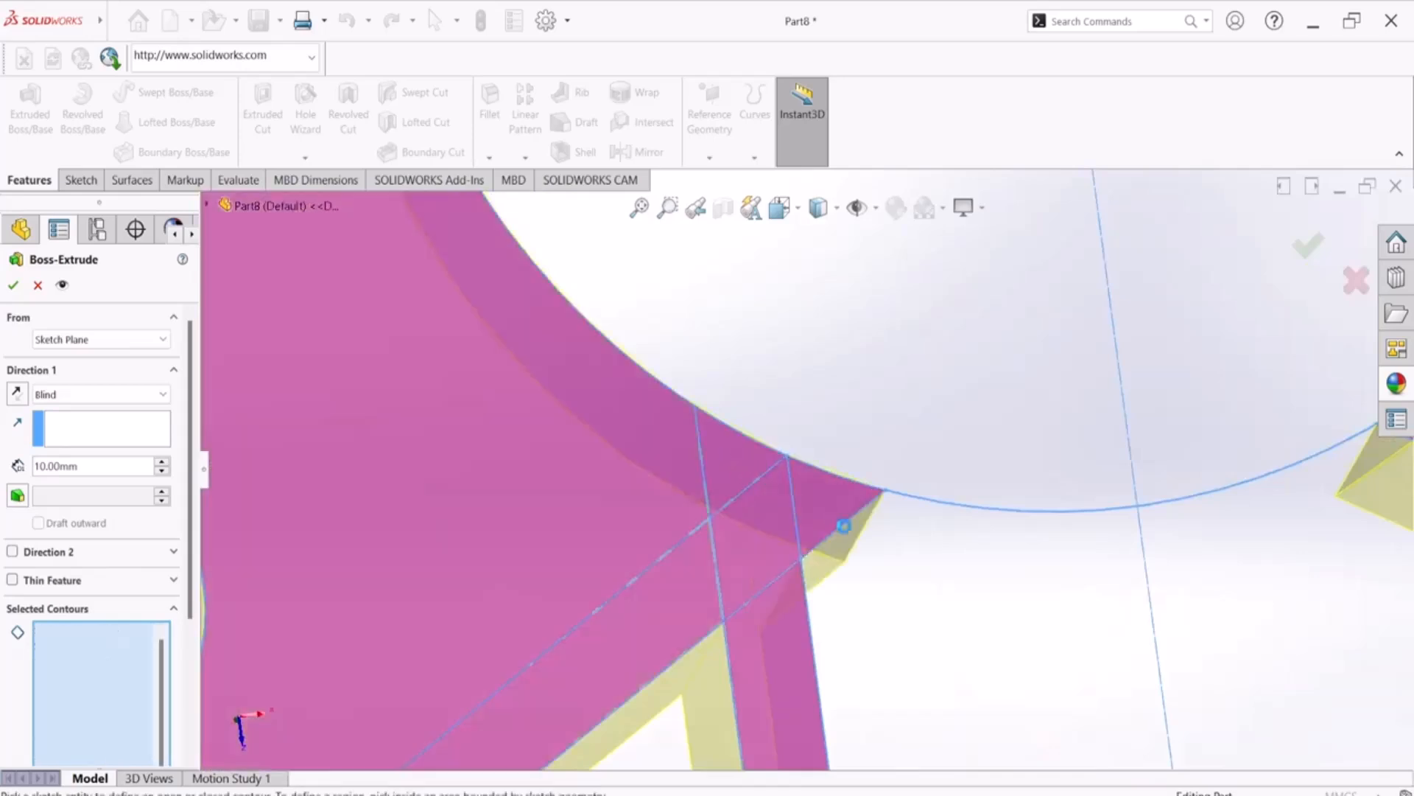
pyautogui.scroll(6, 957, 626)
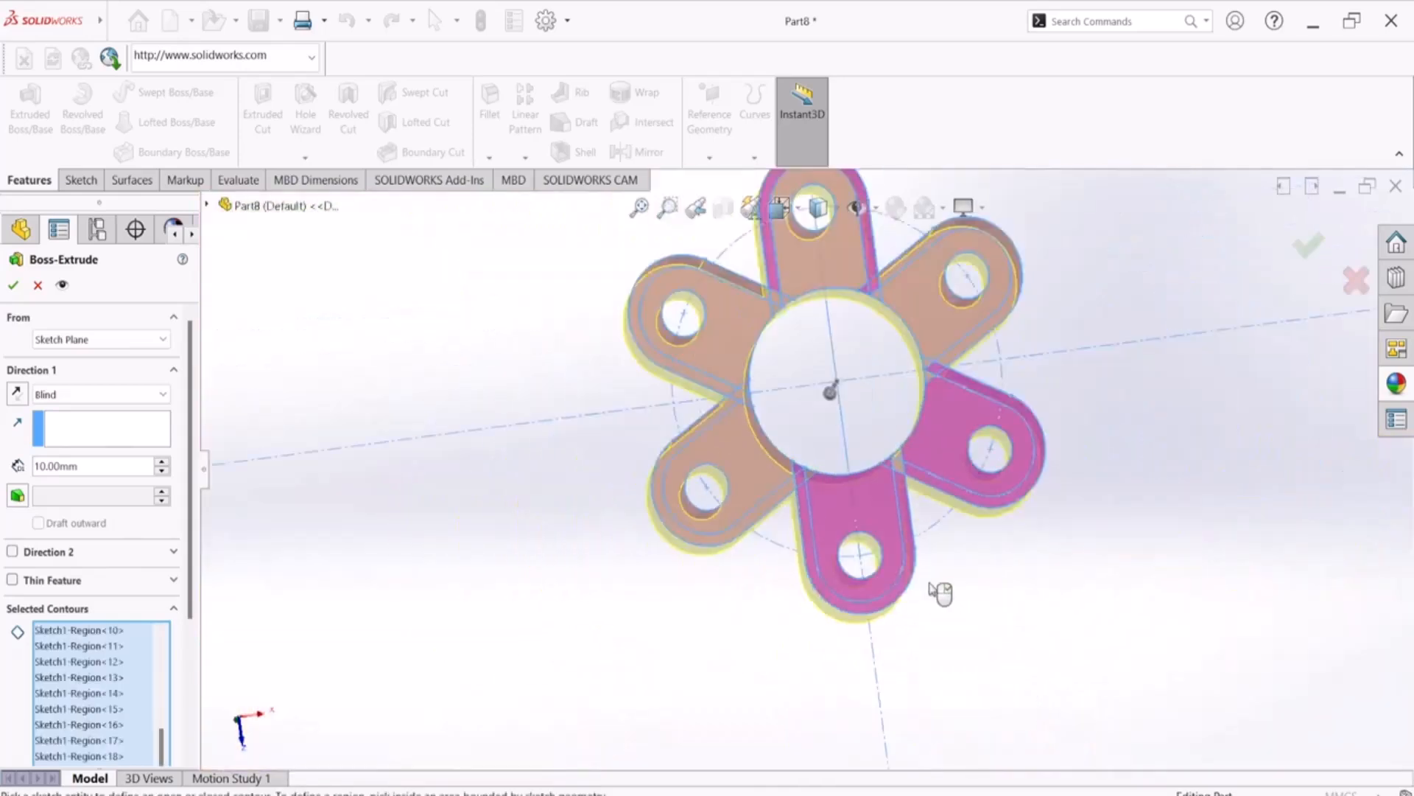
pyautogui.moveTo(847, 490)
pyautogui.mouseDown(button='middle')
pyautogui.moveTo(855, 383)
pyautogui.moveTo(860, 411)
pyautogui.mouseUp(button='middle')
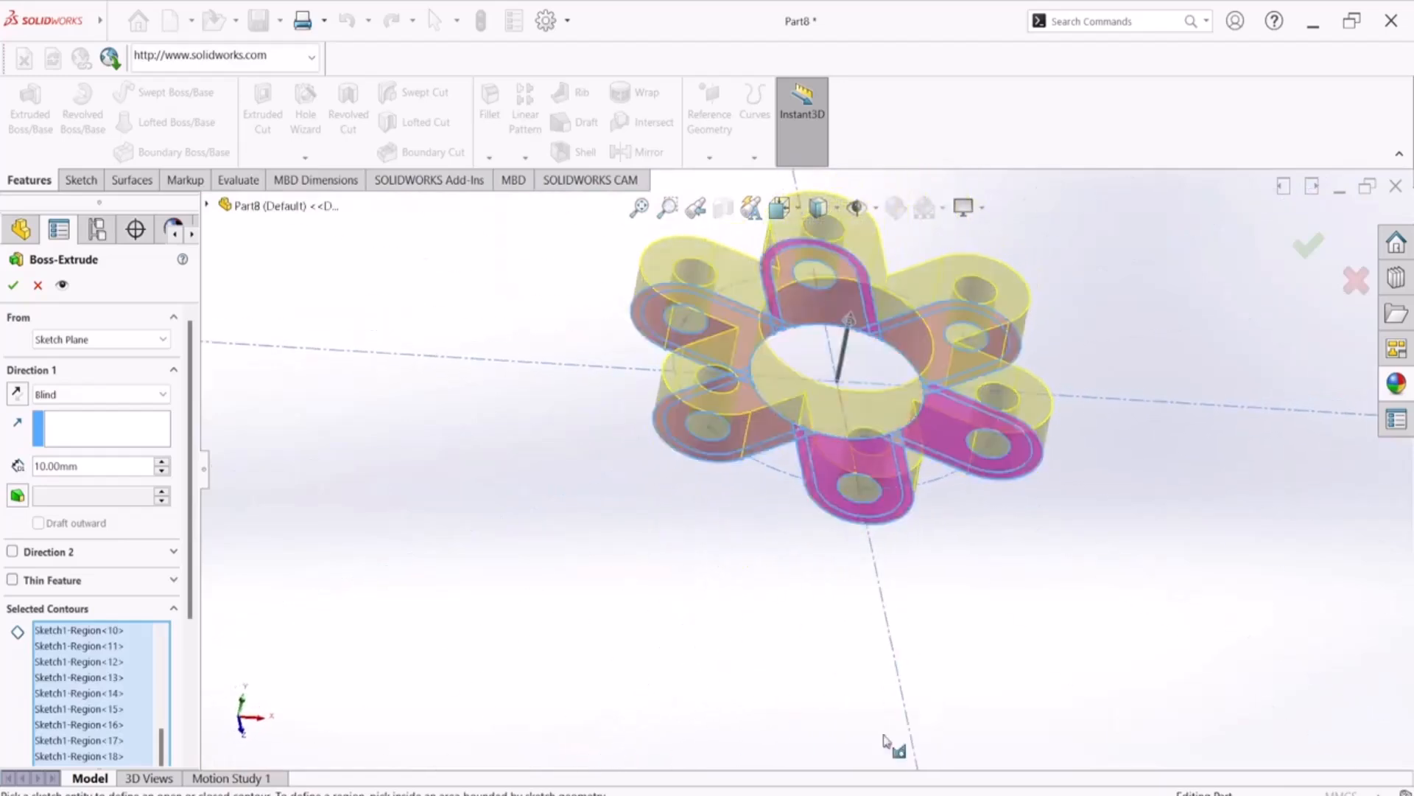
# Check the thicknesses in the PDF's section A-A, return to SOLIDWORKS, set the Boss-Extrude depth to 5 mm and accept it
pyautogui.hotkey('alt', 'Tab')
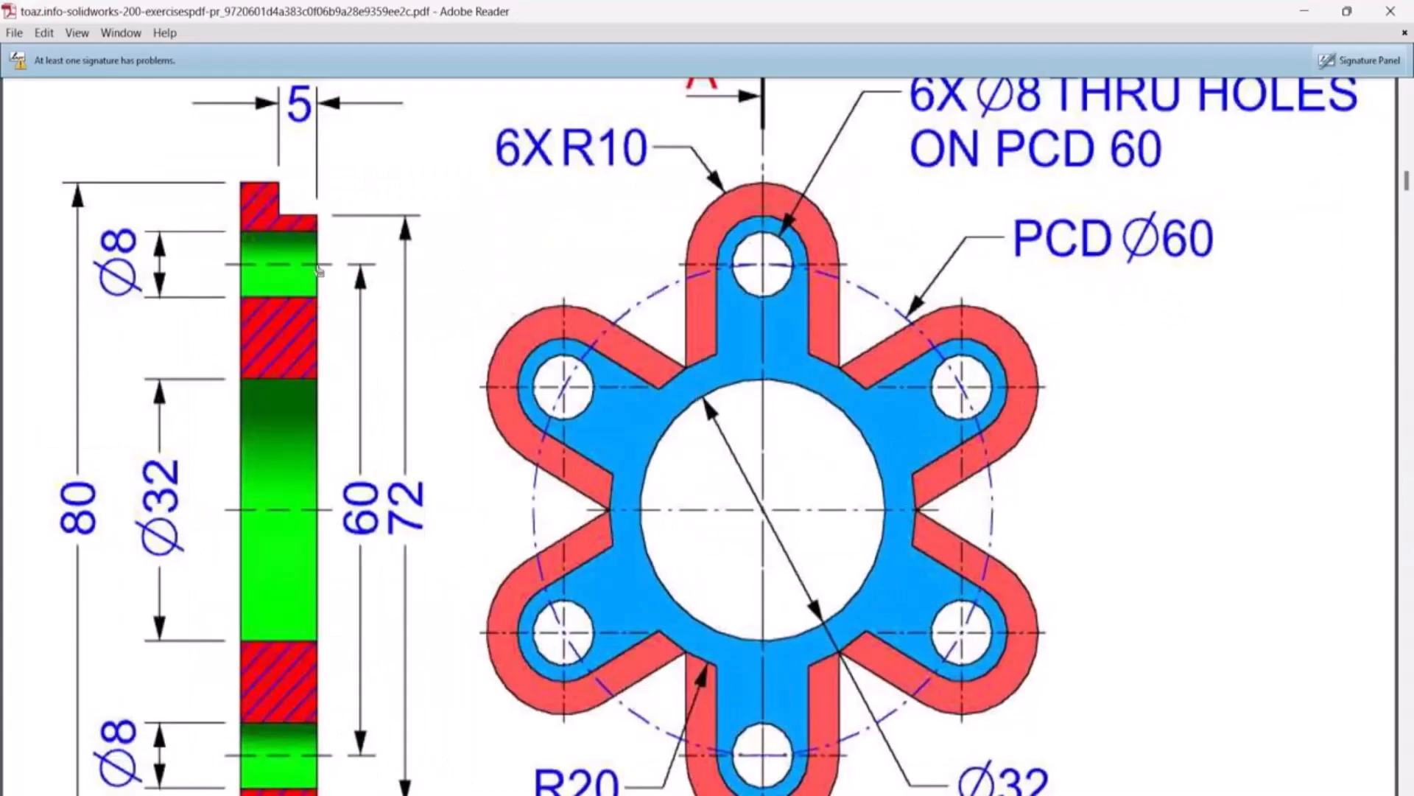
pyautogui.scroll(-5, 345, 337)
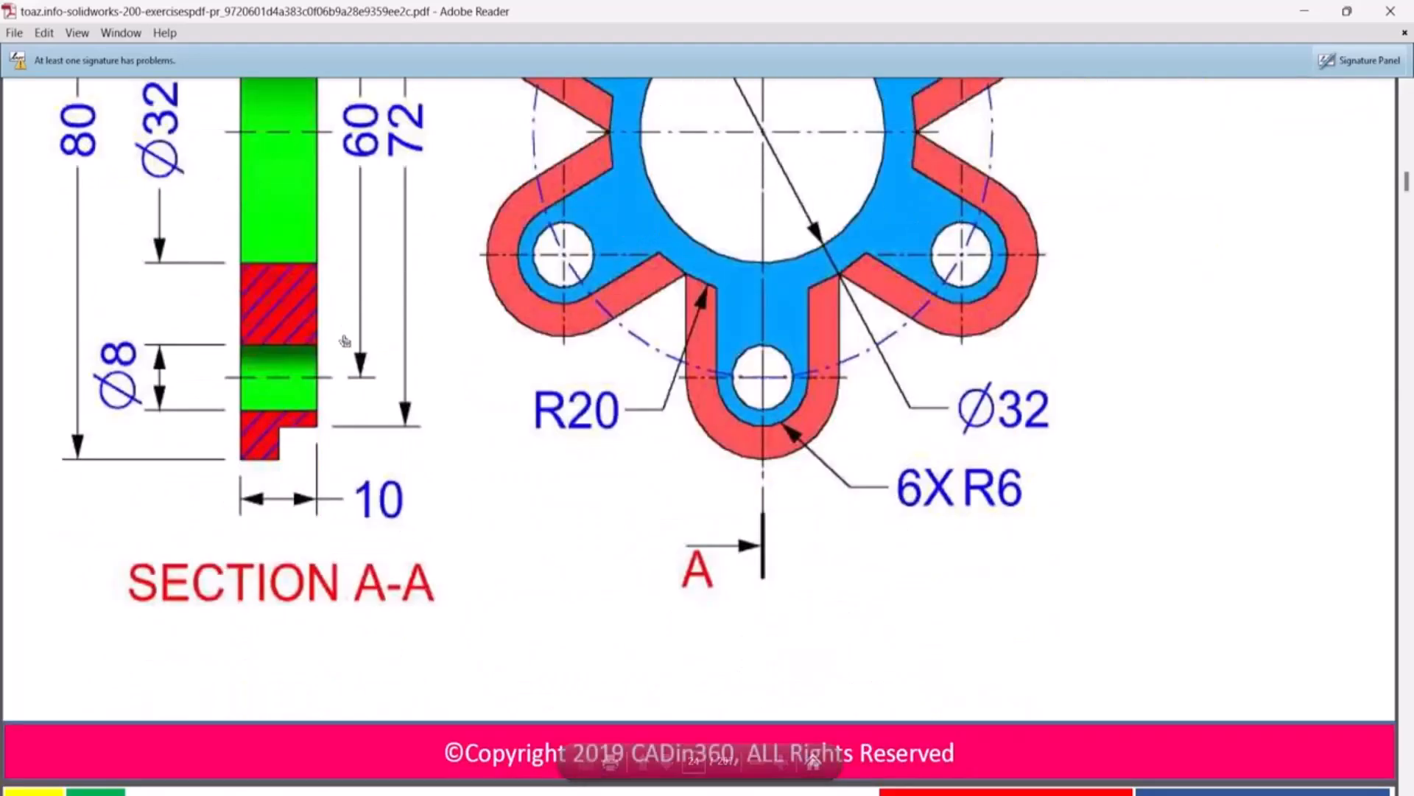
pyautogui.scroll(5, 345, 339)
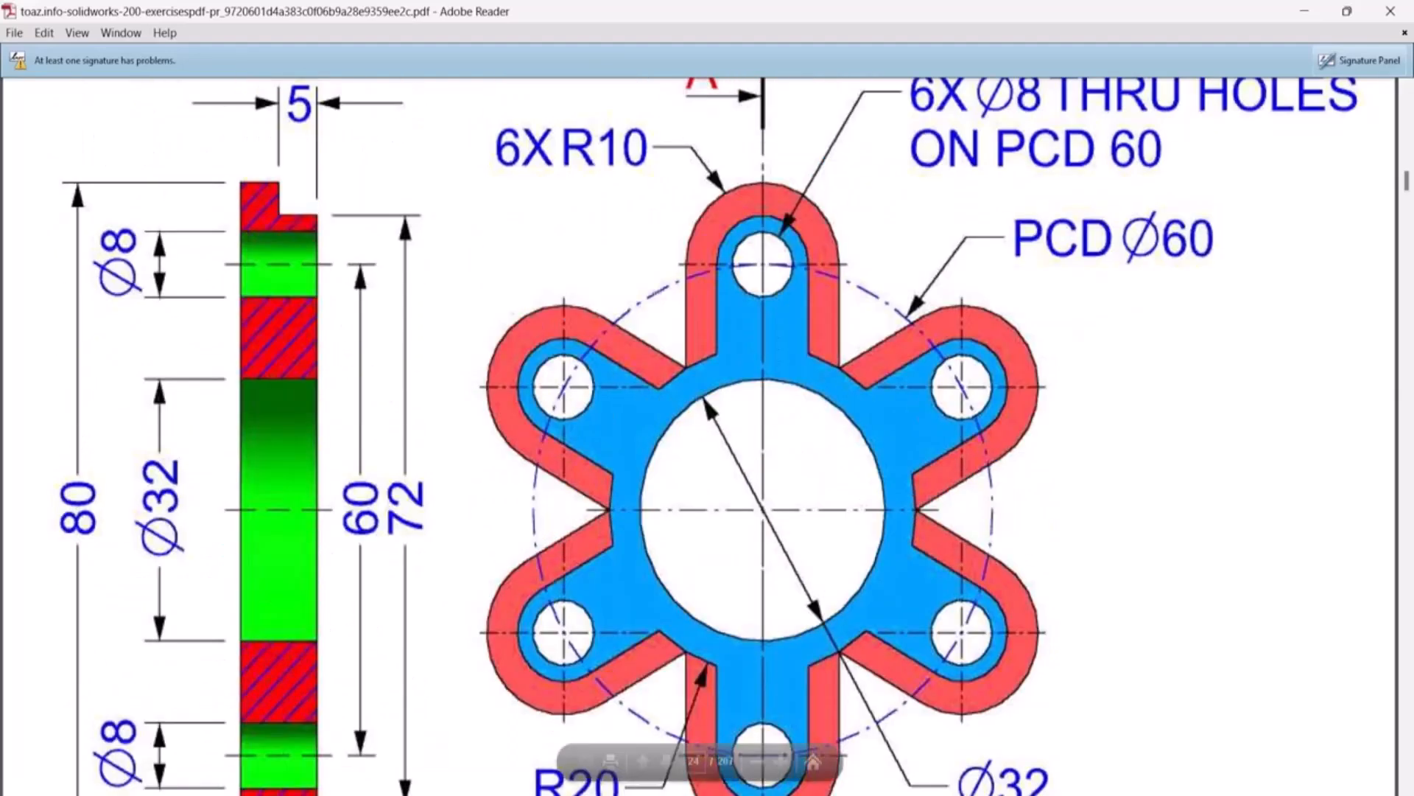
pyautogui.hotkey('alt', 'Tab')
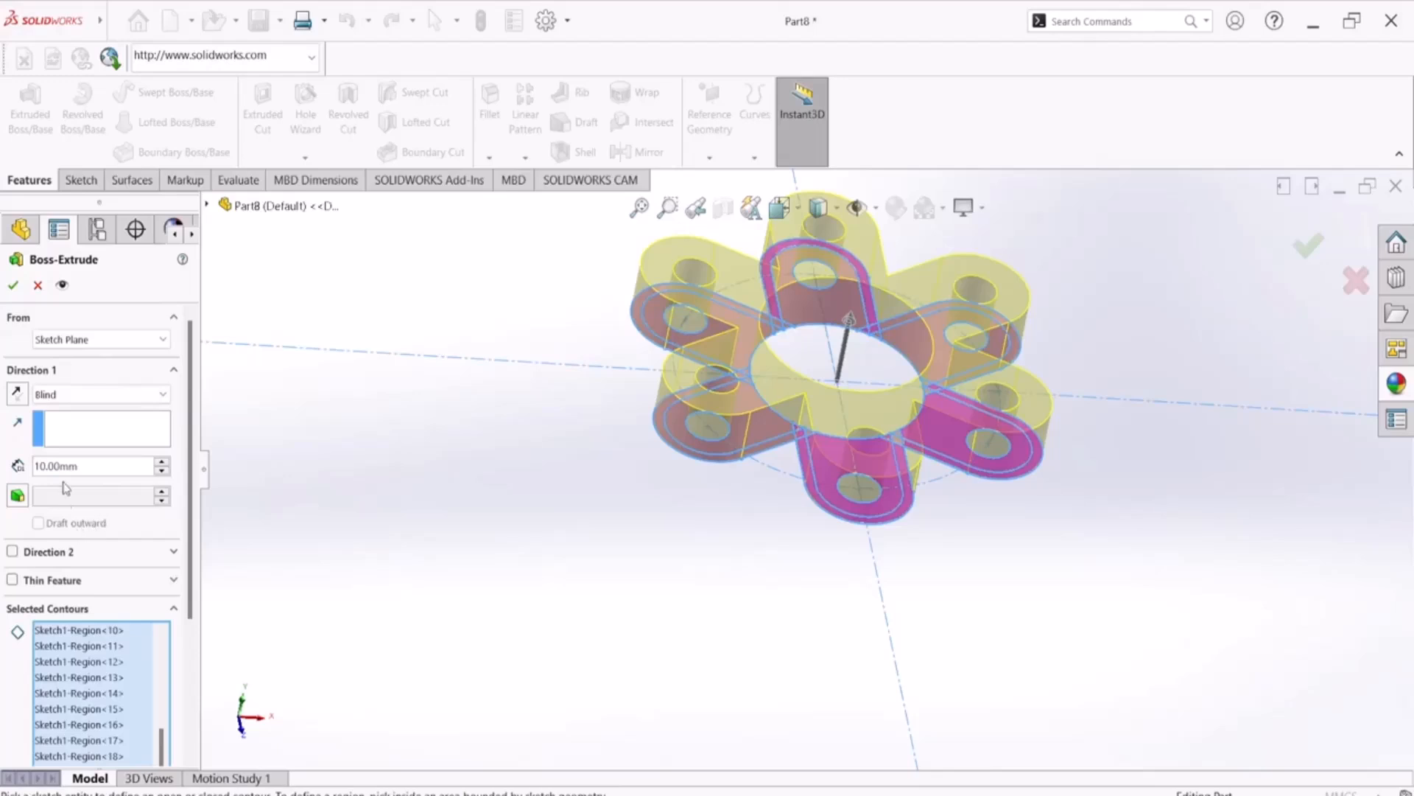
pyautogui.moveTo(95, 466); pyautogui.dragTo(3, 468)
pyautogui.write('5')
pyautogui.press('Return')
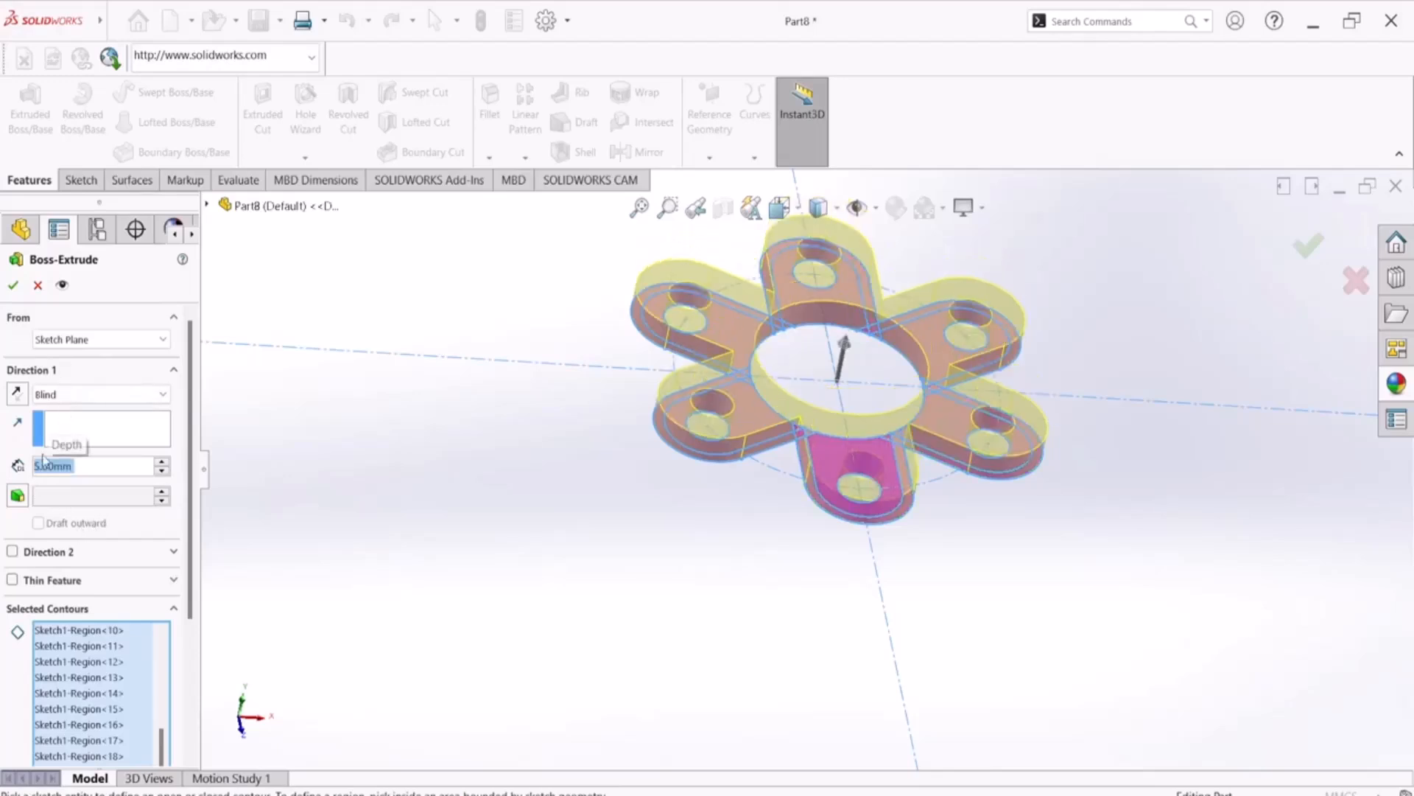
pyautogui.click(13, 284)
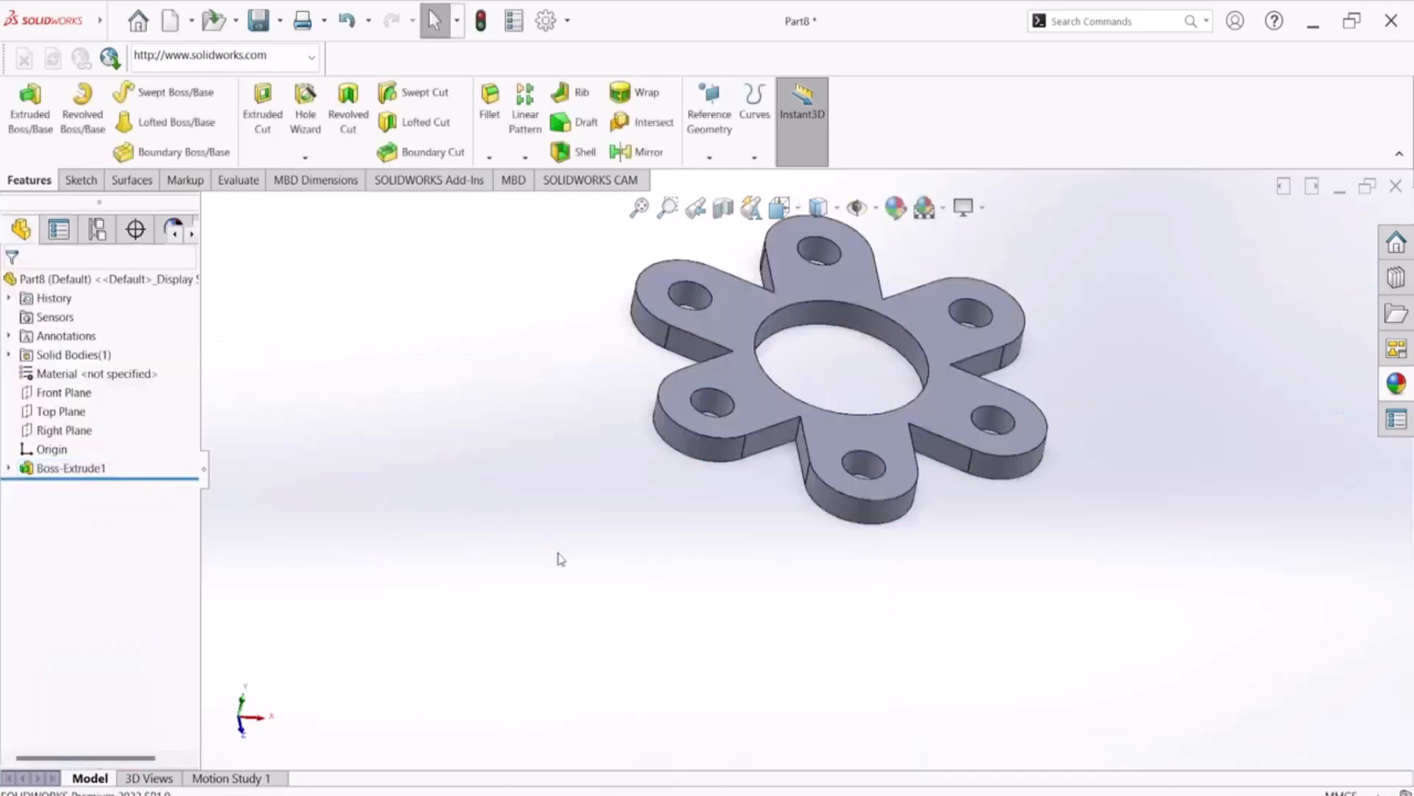
pyautogui.scroll(3, 562, 559)
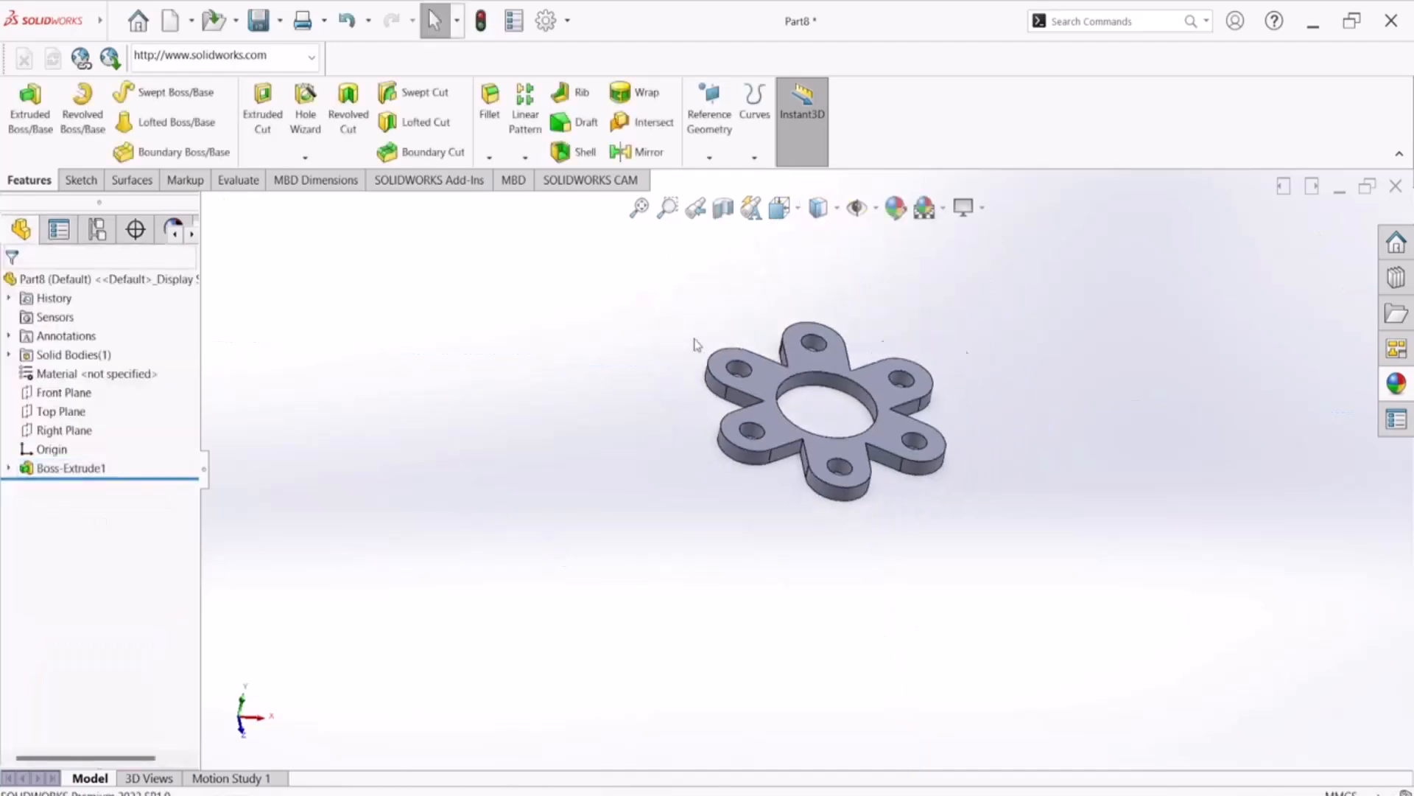
pyautogui.scroll(-6, 877, 505)
pyautogui.scroll(2, 961, 563)
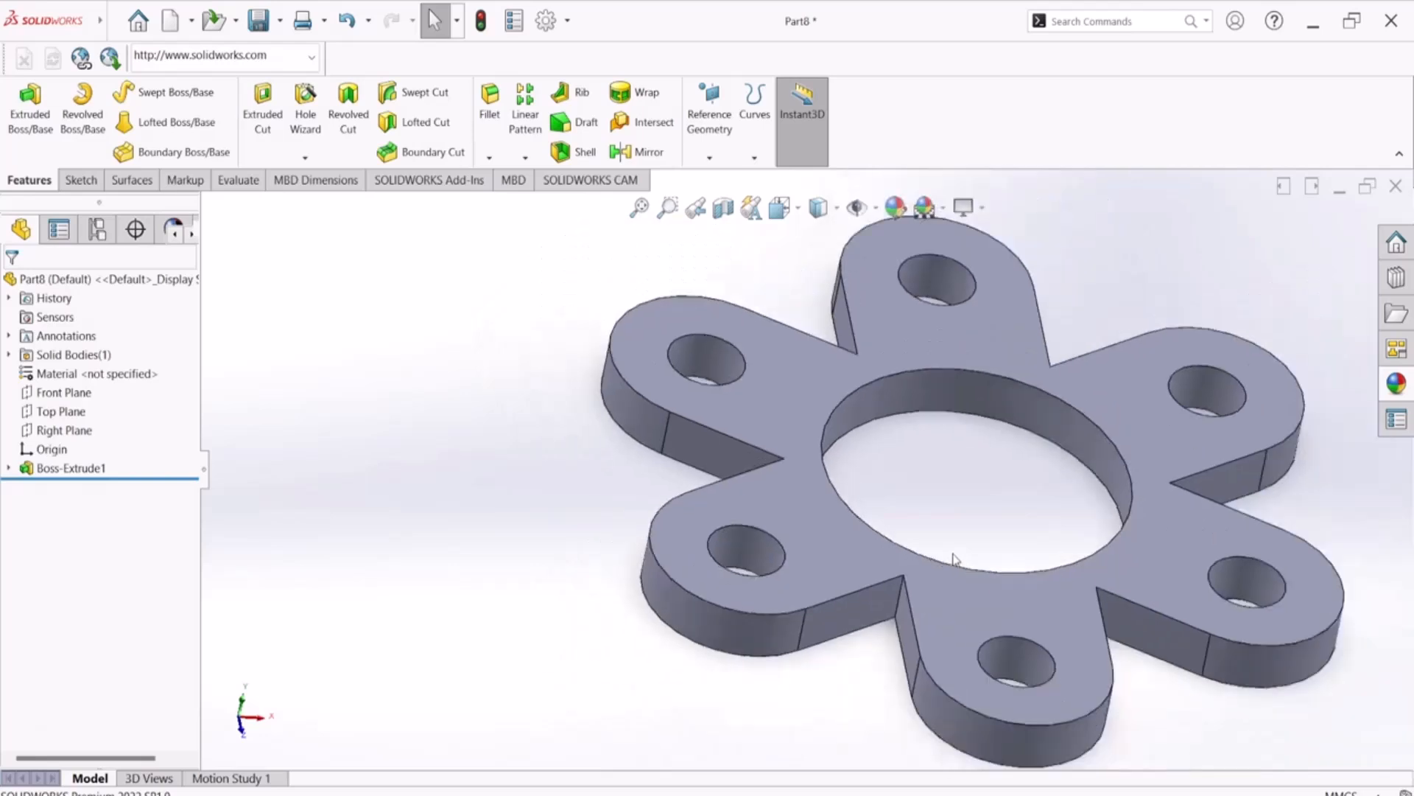
# Start a sketch on the flange's top face, convert the base extrusion's sketch entities into it and exit the sketch
pyautogui.click(8, 468)
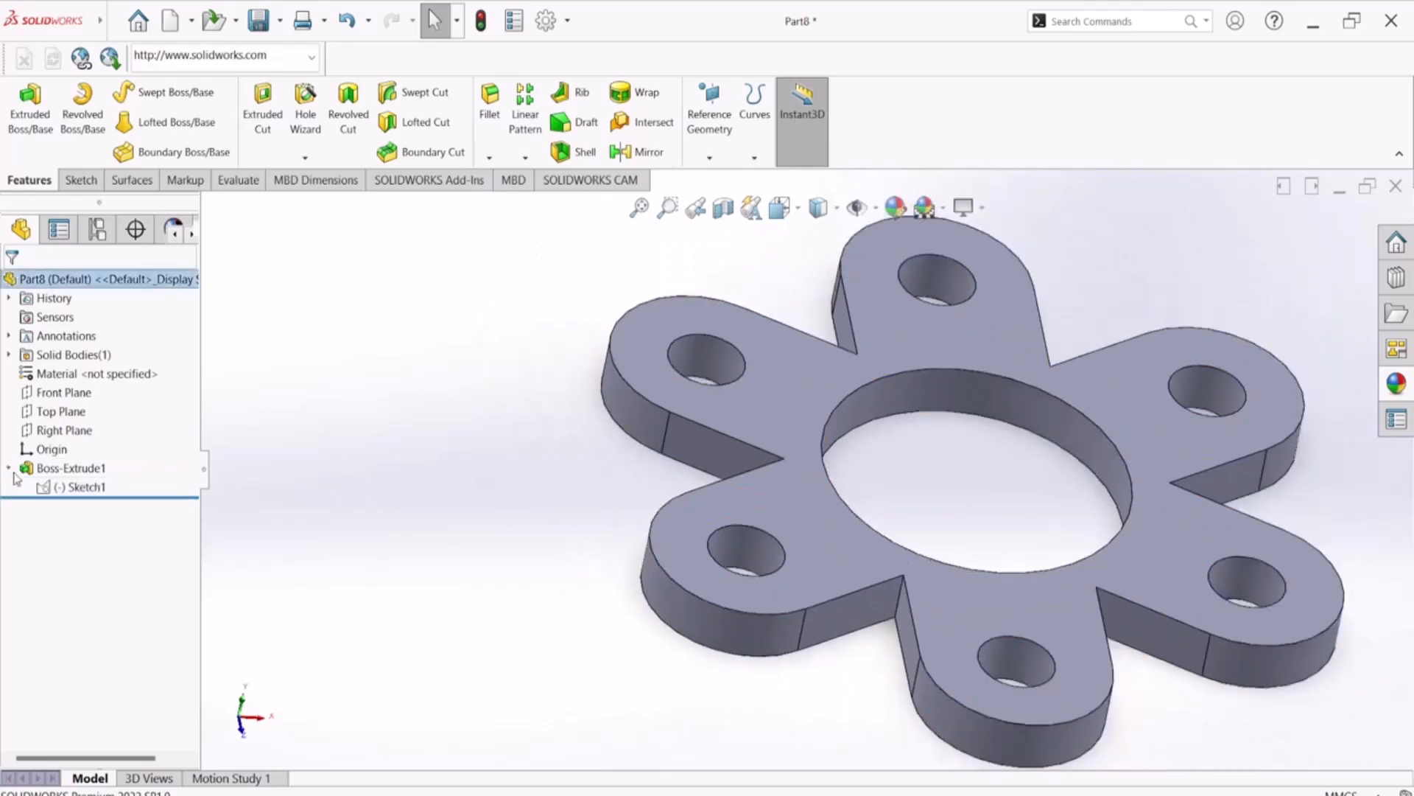
pyautogui.click(72, 490)
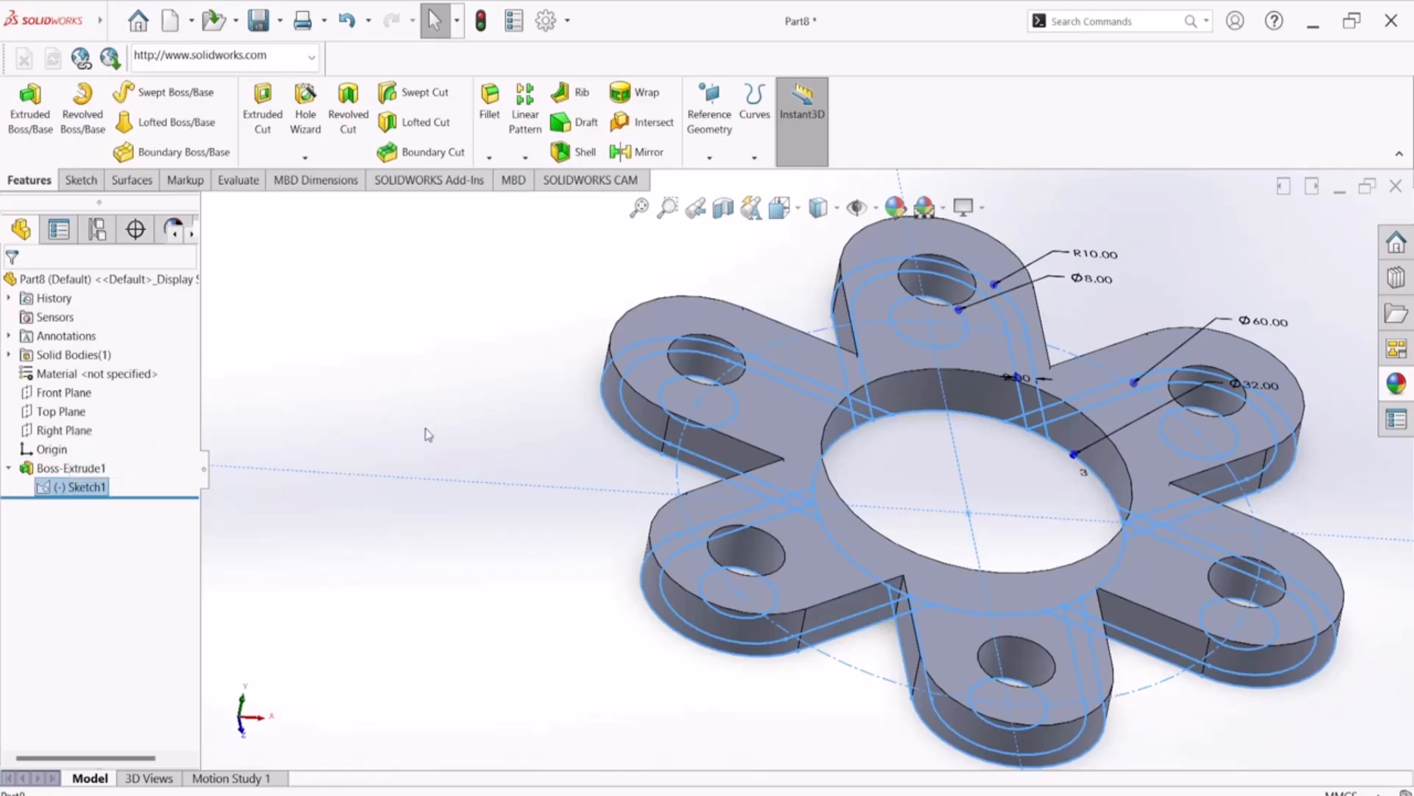
pyautogui.click(478, 372)
pyautogui.click(795, 366)
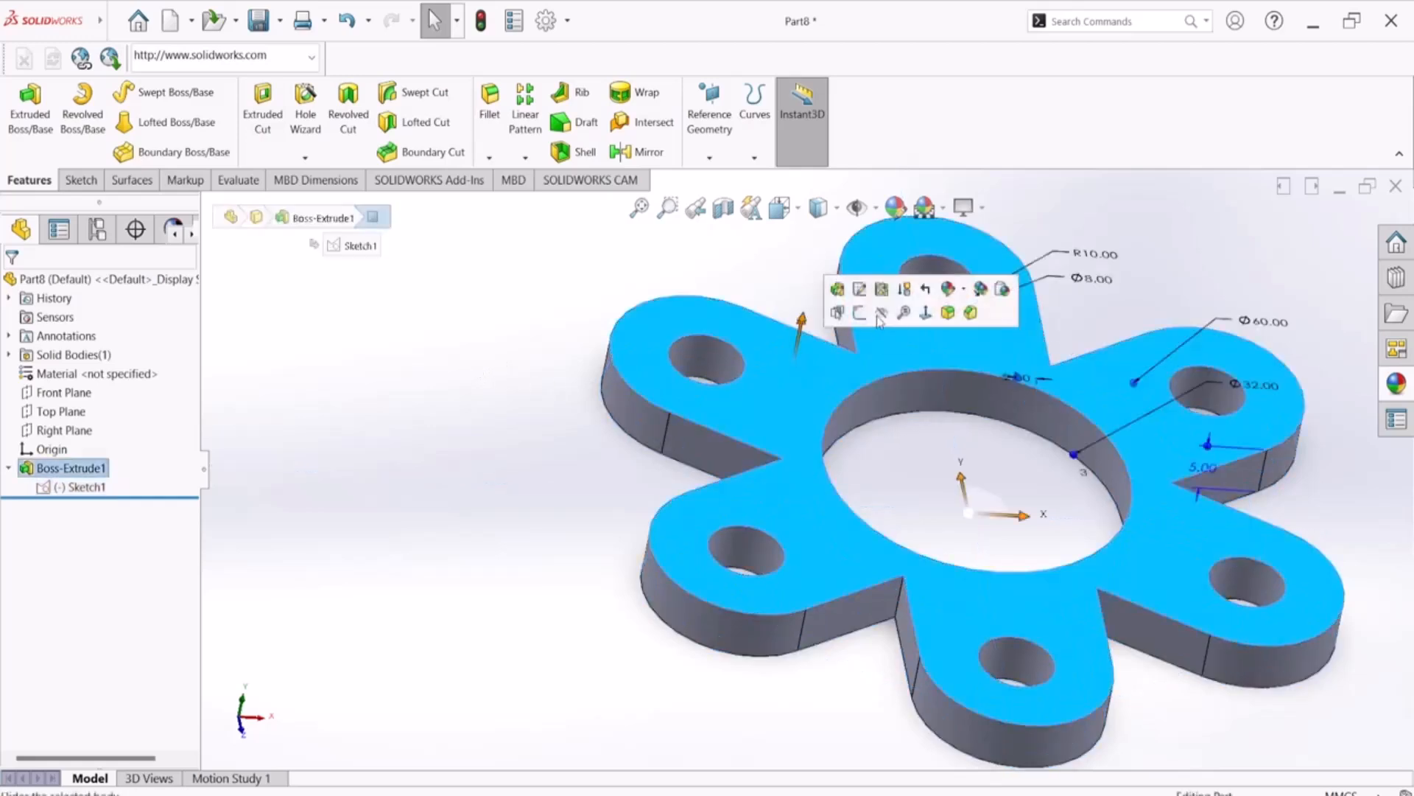
pyautogui.click(858, 313)
pyautogui.click(73, 487)
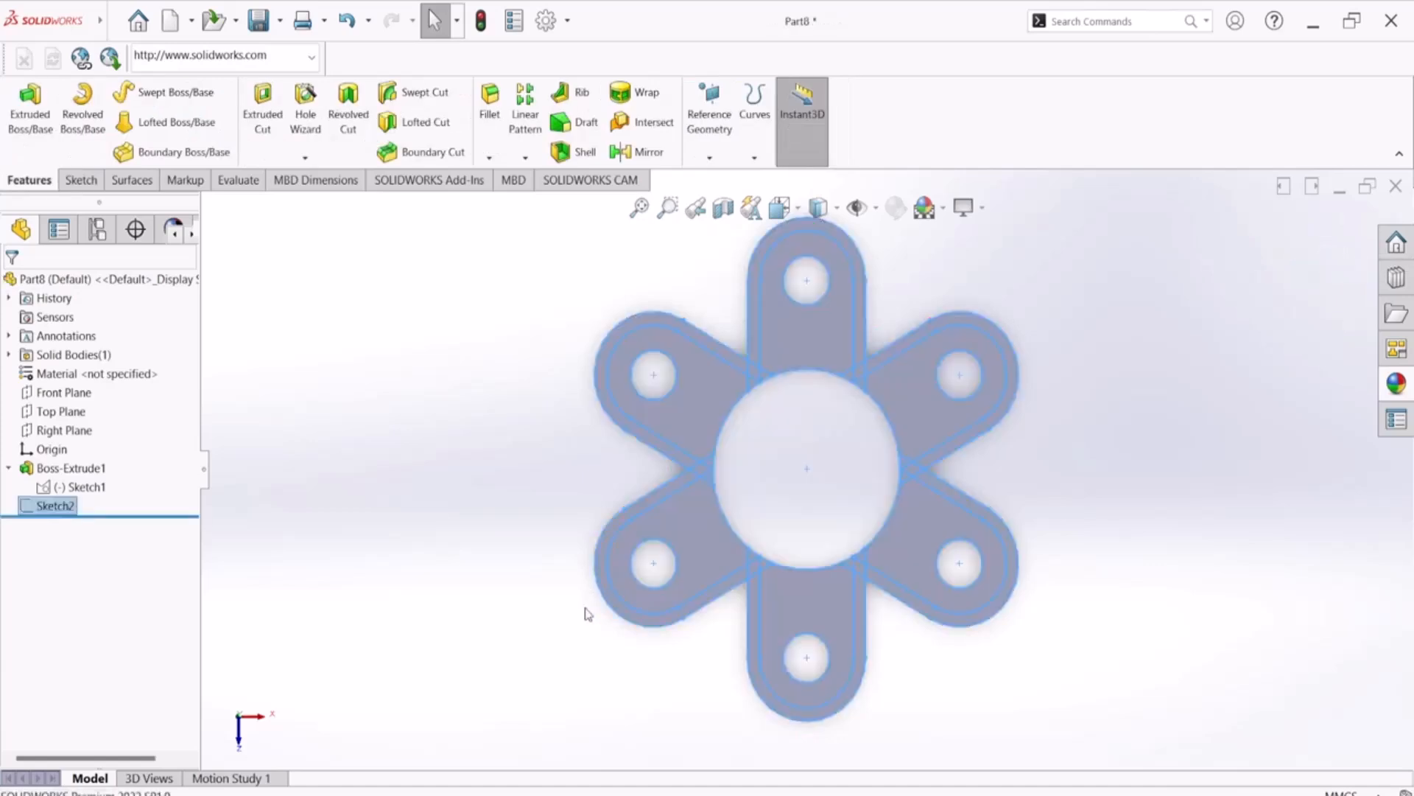
# Check the raised inner profile in the PDF drawing, return to SOLIDWORKS and start a Boss-Extrude from the new top-face sketch
pyautogui.moveTo(640, 577); pyautogui.dragTo(629, 558, button='middle')
pyautogui.moveTo(658, 513); pyautogui.dragTo(764, 385, button='middle')
pyautogui.press('space')
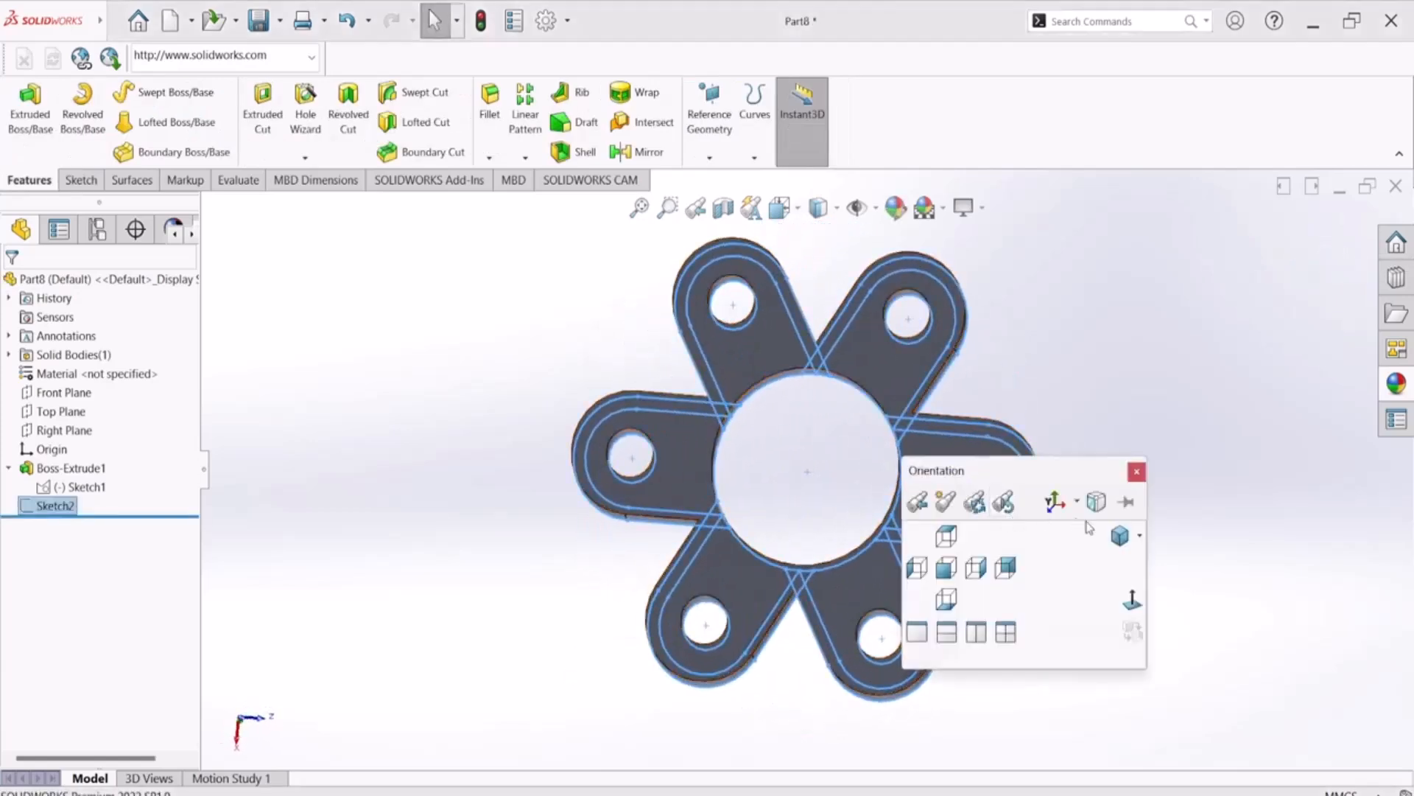
pyautogui.click(1119, 537)
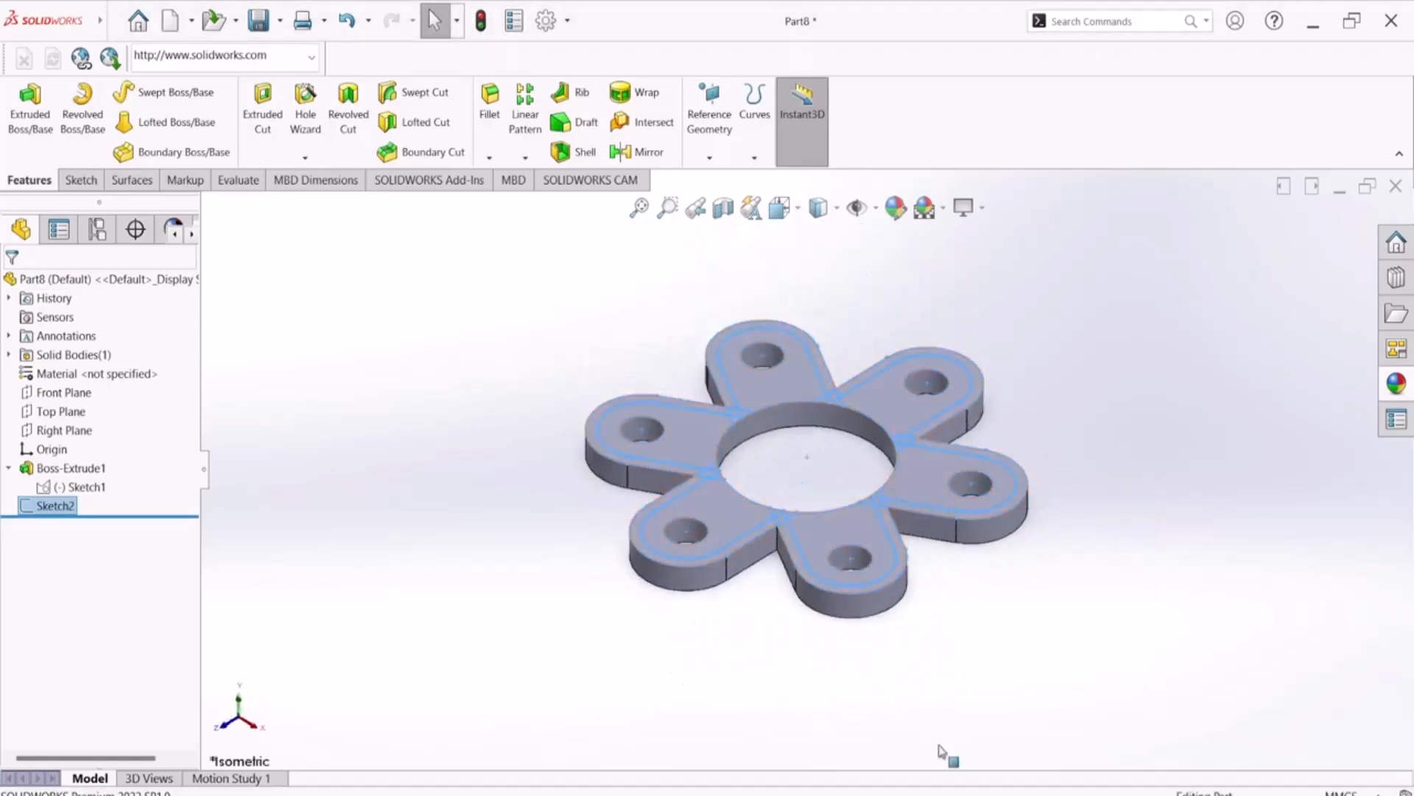
pyautogui.hotkey('alt', 'Tab')
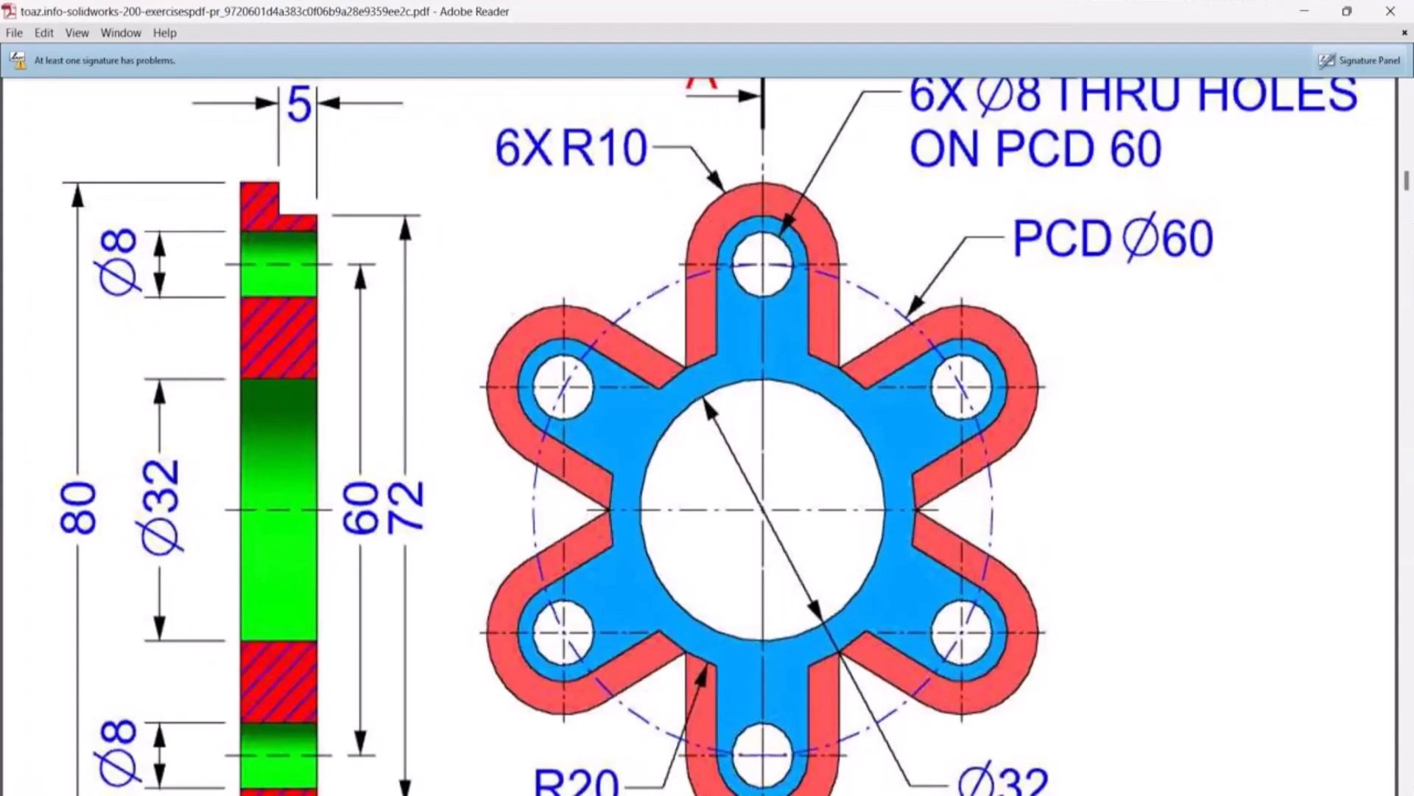
pyautogui.hotkey('alt', 'Tab')
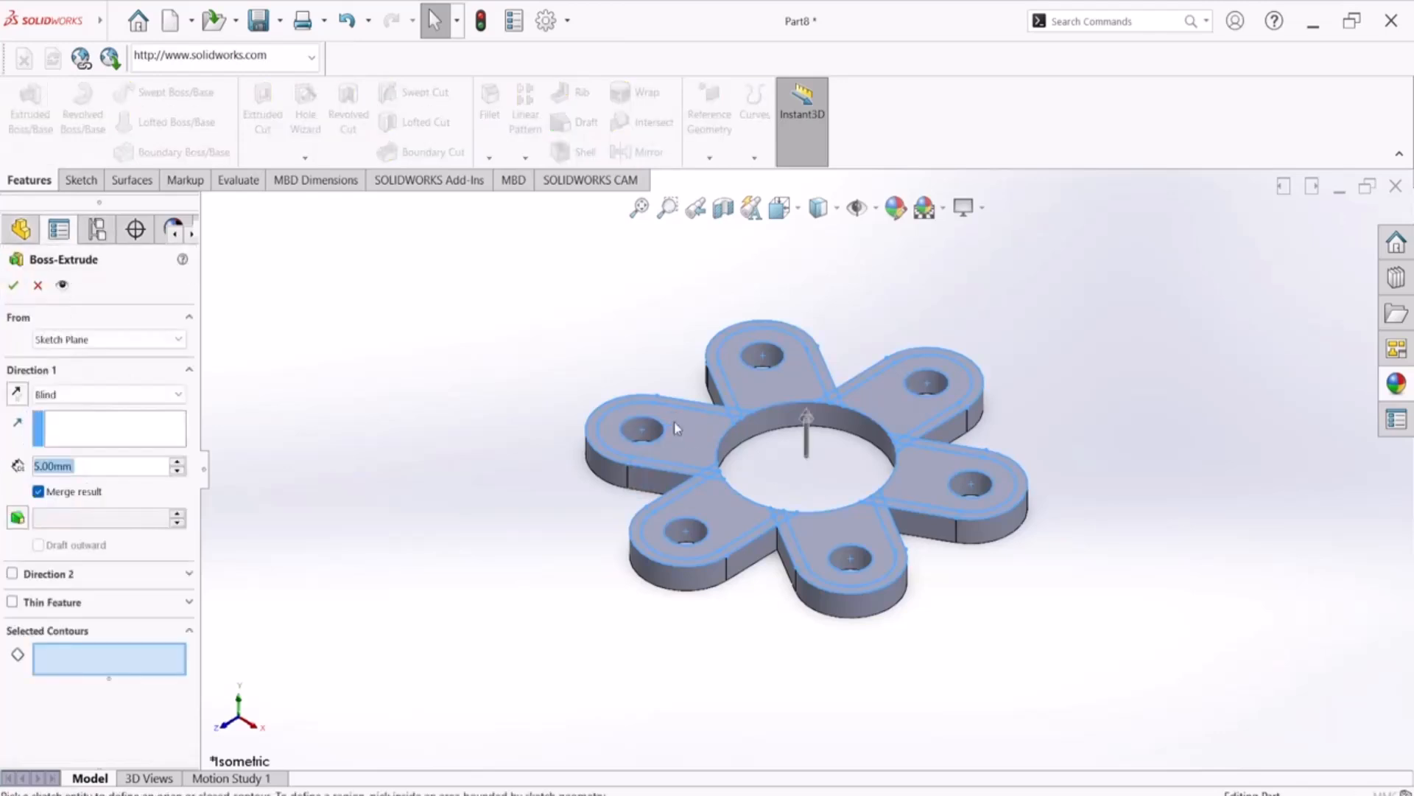
# Select the left arm's inner area and its two small corner regions at the central circle as extrusion contours
pyautogui.scroll(-3, 684, 431)
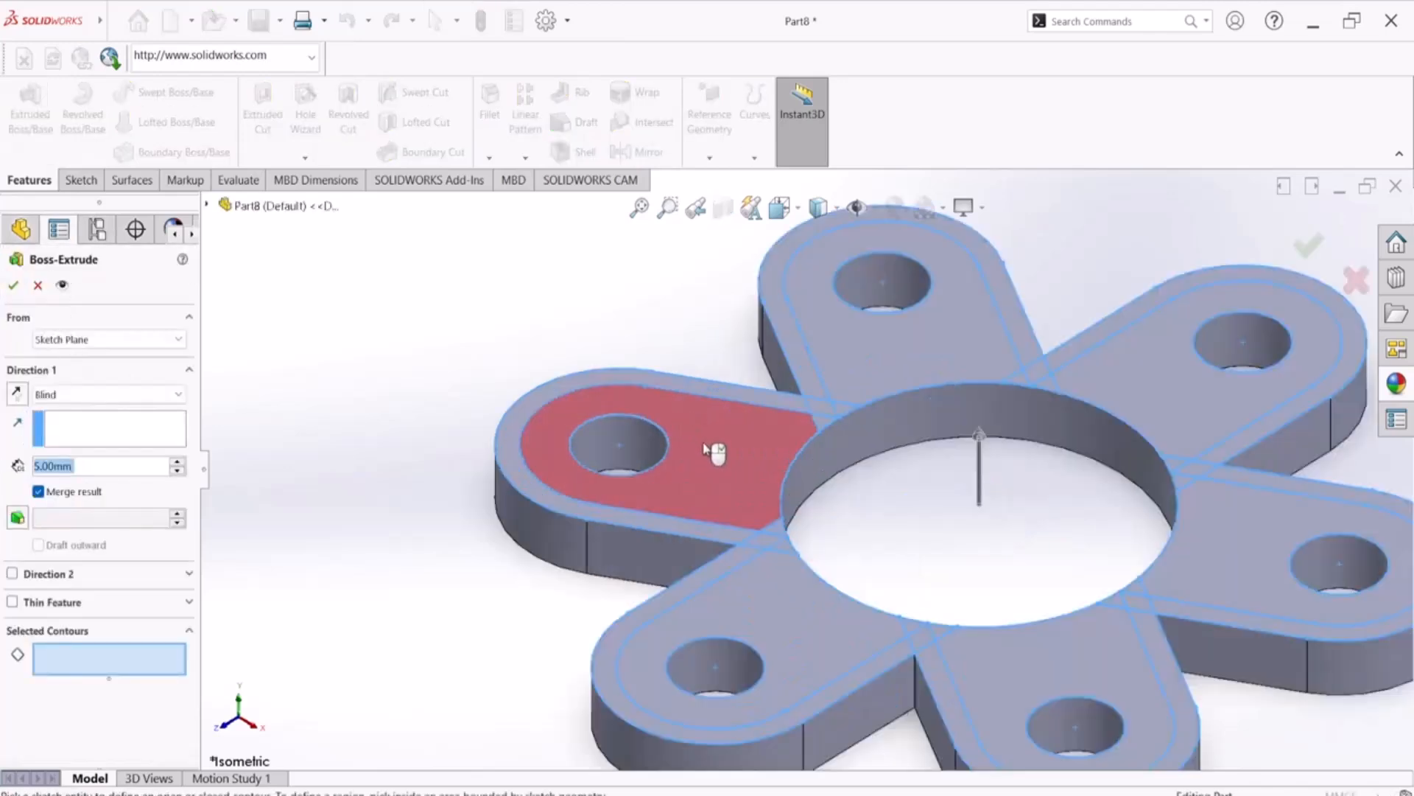
pyautogui.scroll(-2, 710, 450)
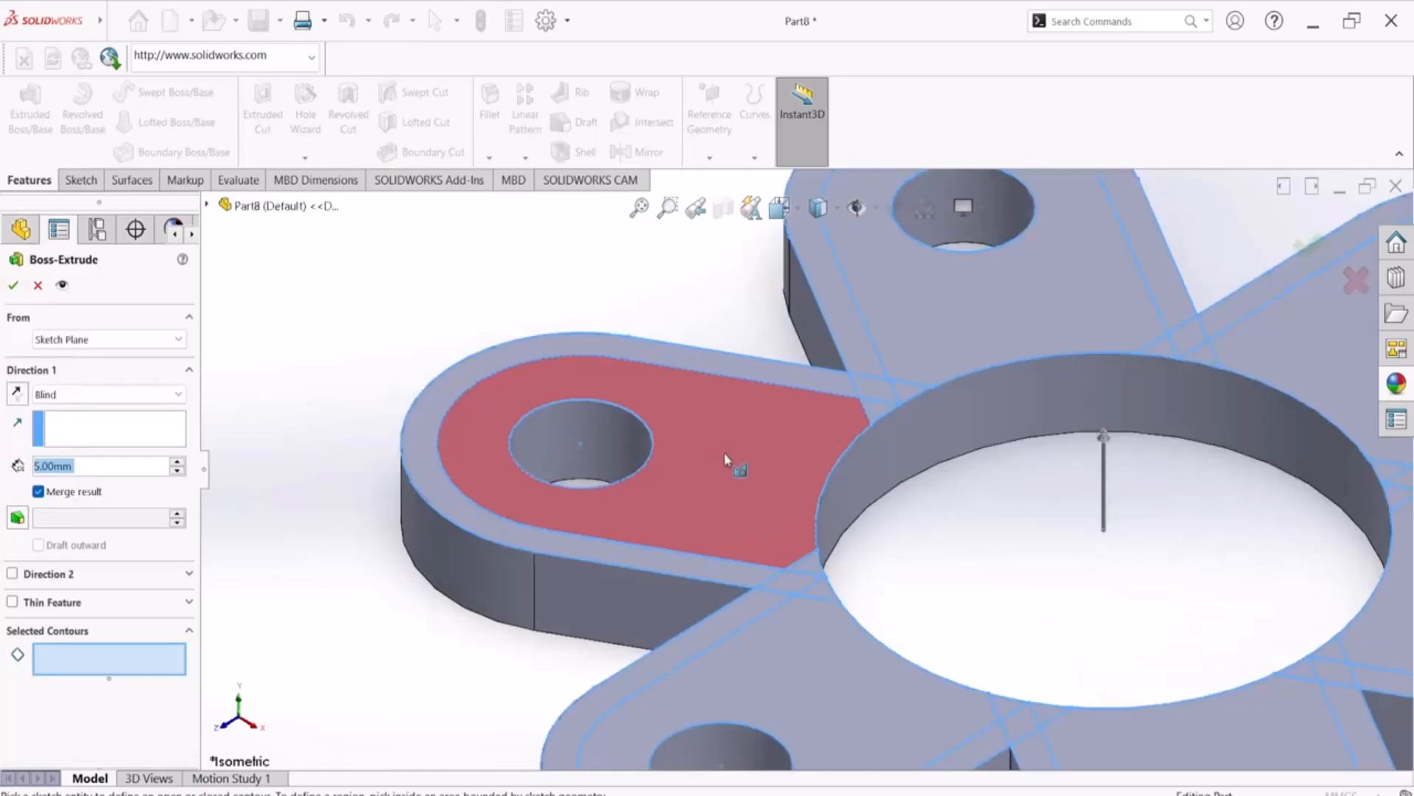
pyautogui.click(723, 452)
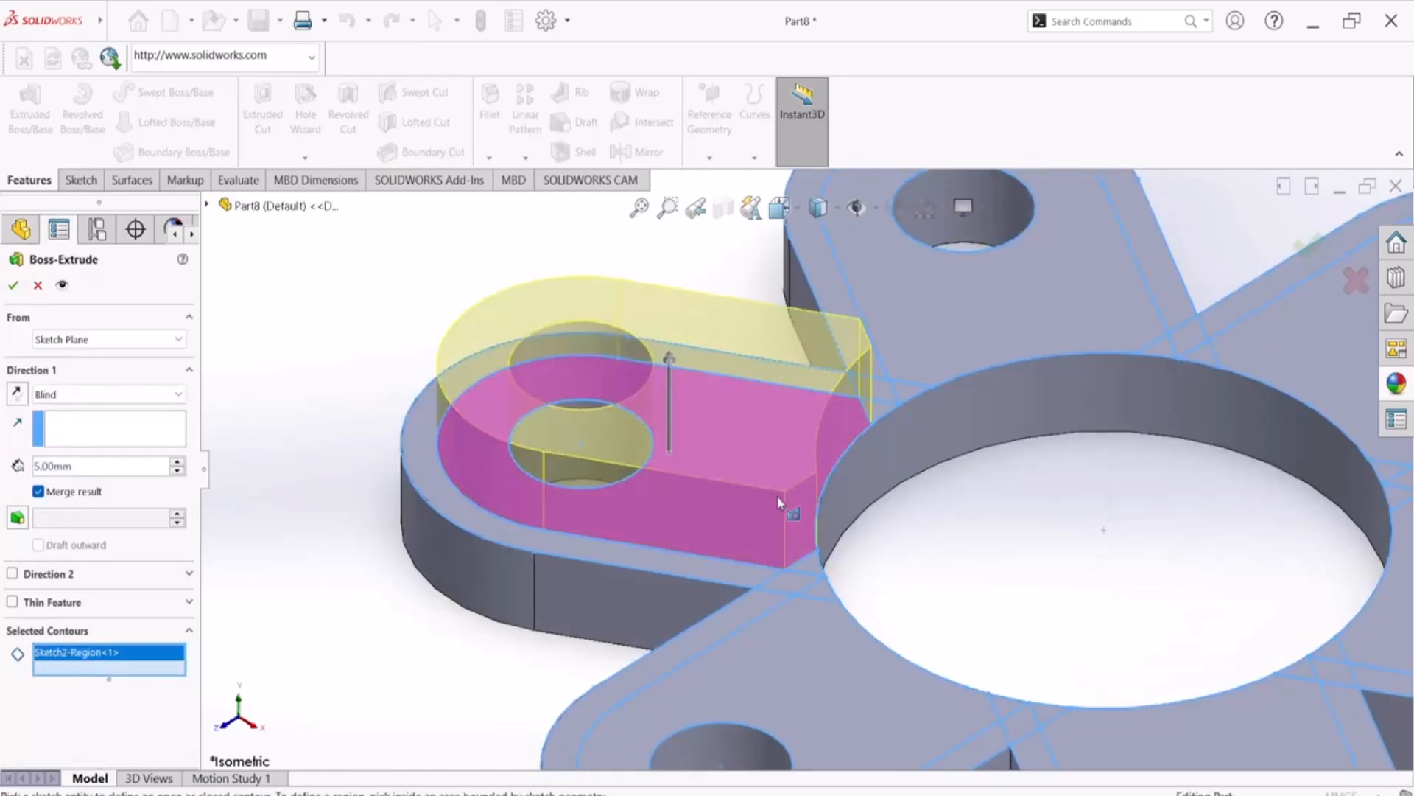
pyautogui.click(810, 573)
pyautogui.click(897, 405)
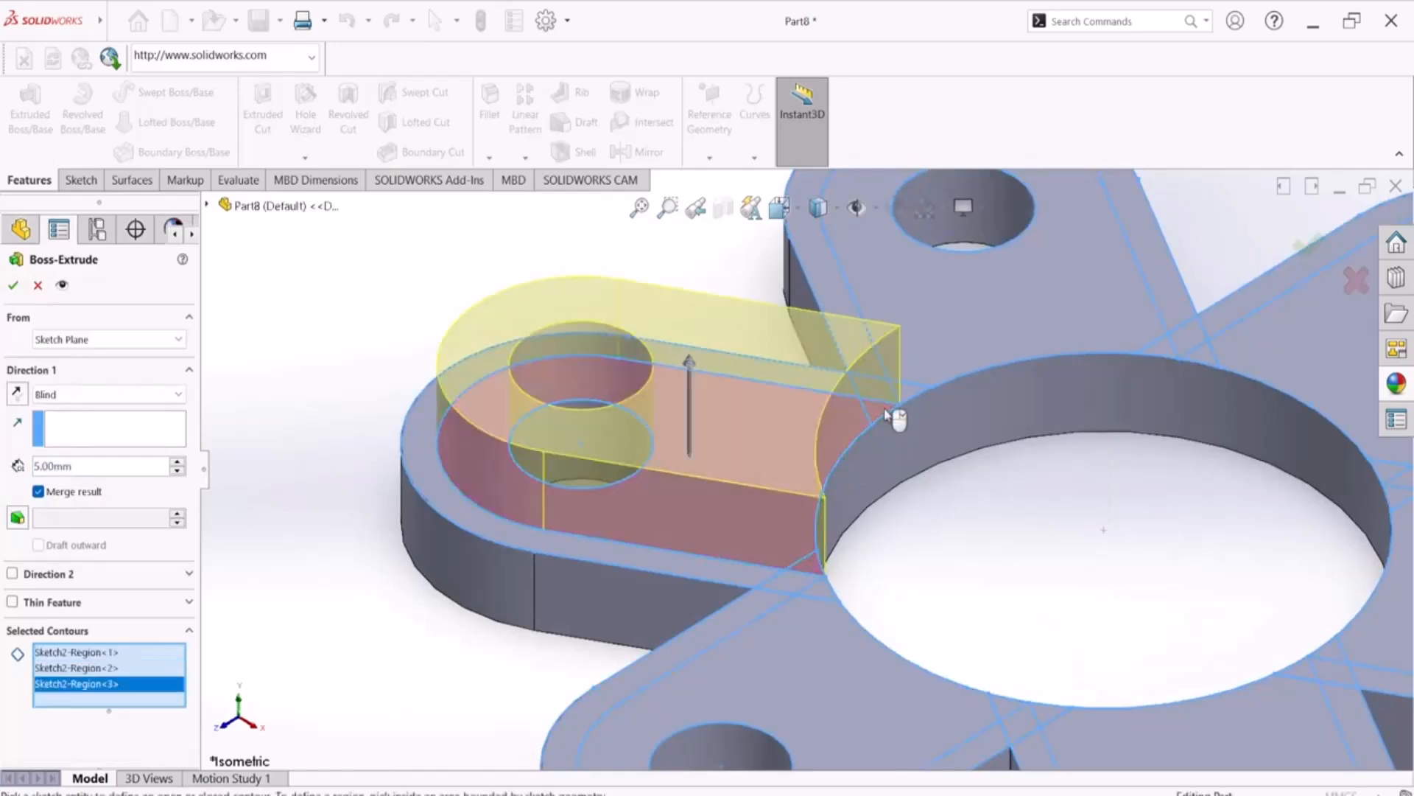
# Add the lower-left arm's inner area and the small regions at its crossings with both neighbouring arms to the extrusion contours
pyautogui.scroll(2, 869, 457)
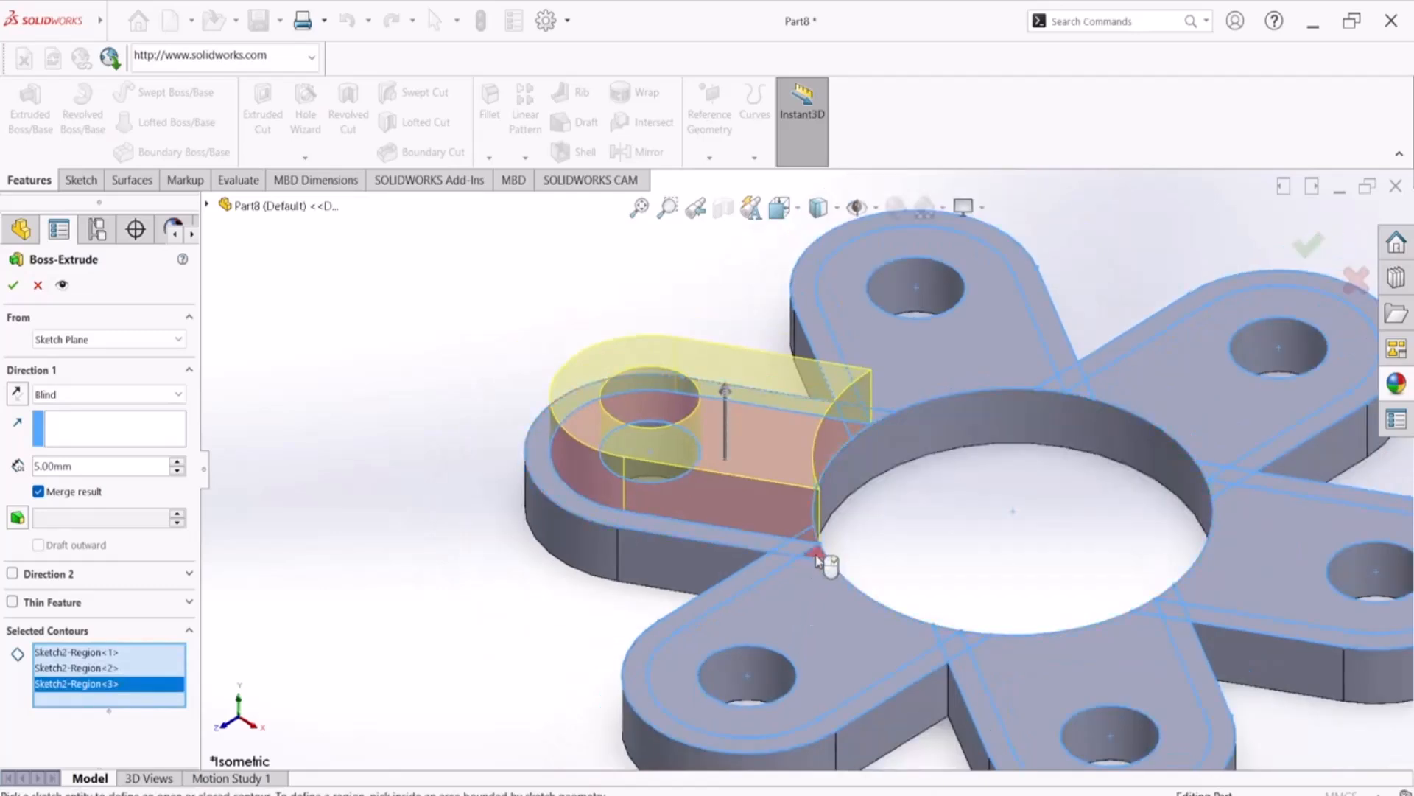
pyautogui.moveTo(897, 466); pyautogui.dragTo(898, 573, button='middle')
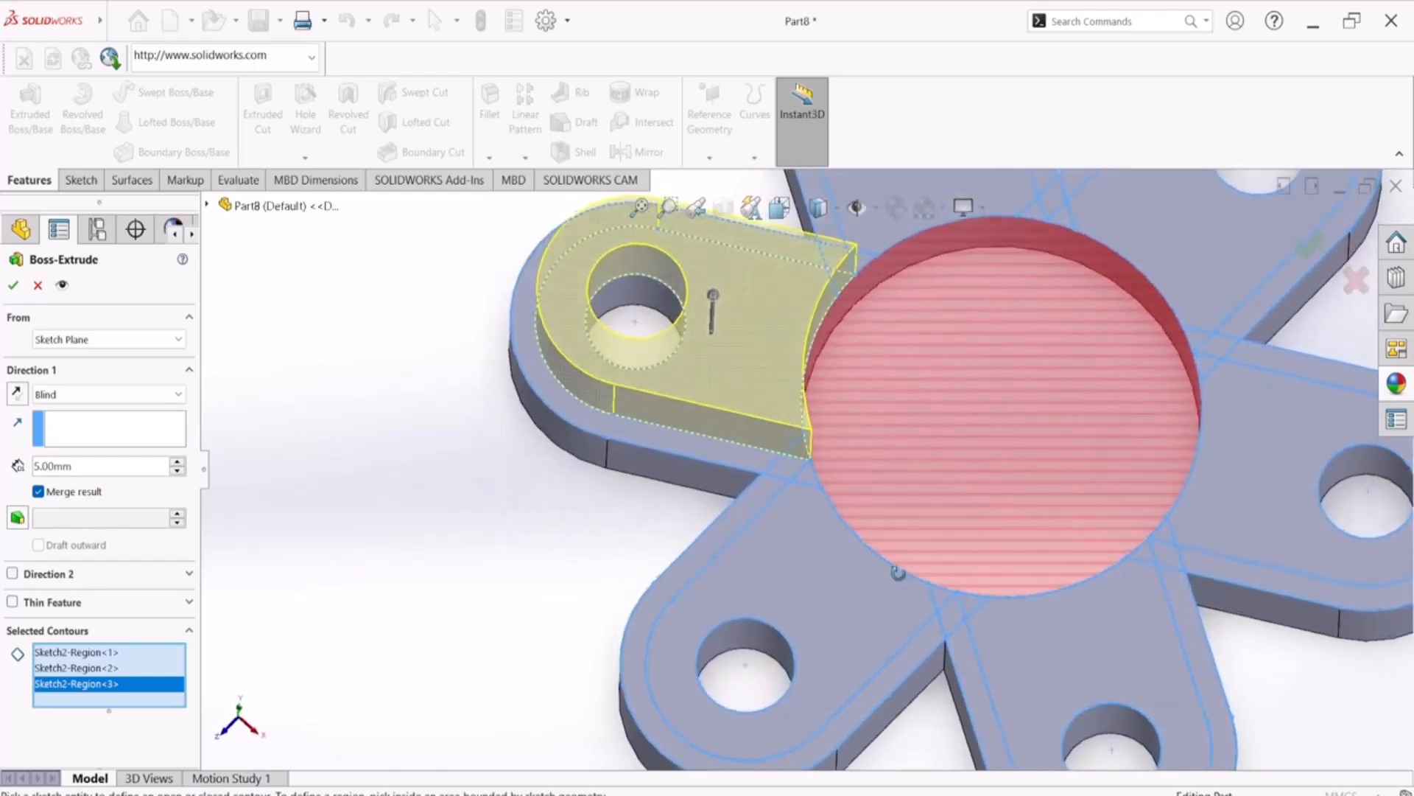
pyautogui.scroll(-5, 810, 486)
pyautogui.click(818, 482)
pyautogui.scroll(4, 819, 483)
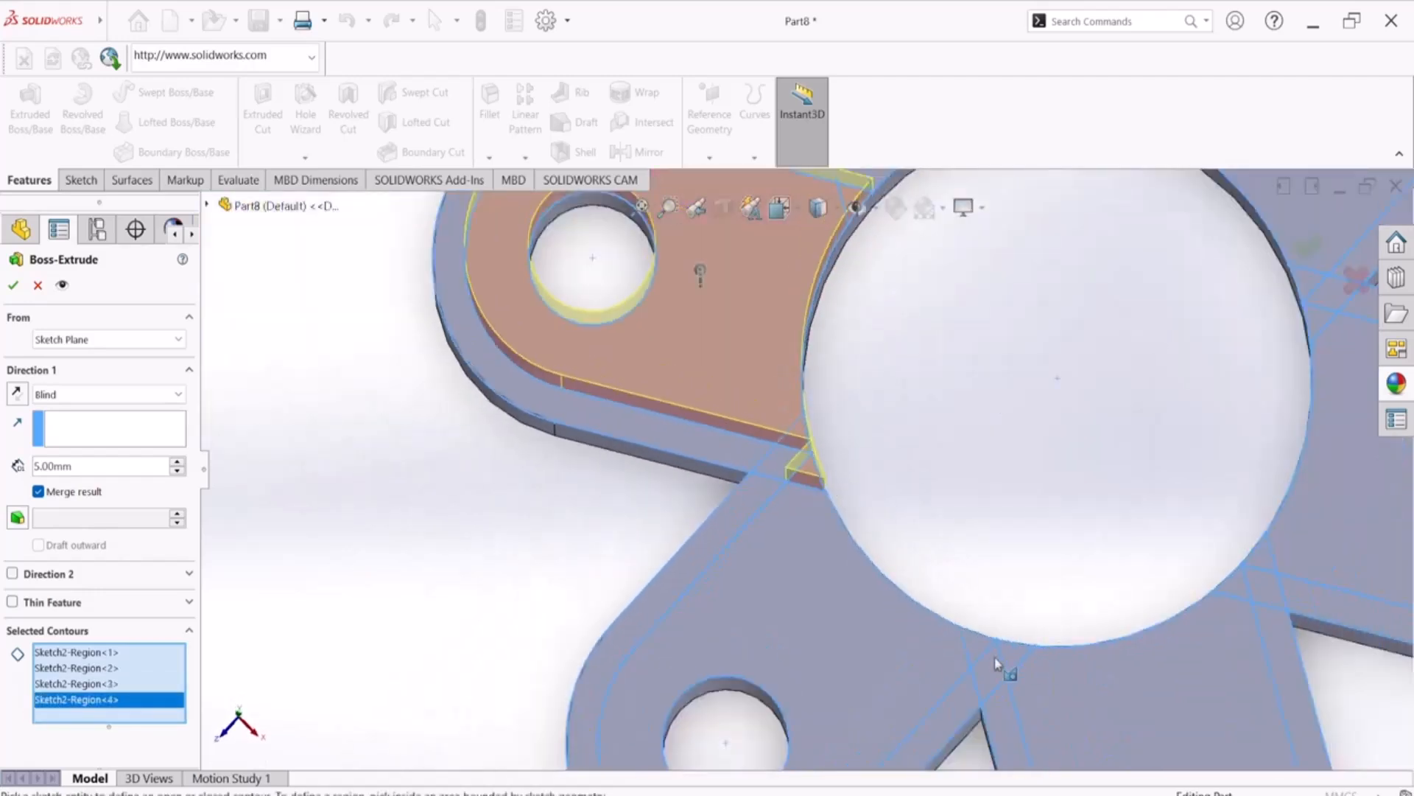
pyautogui.click(982, 655)
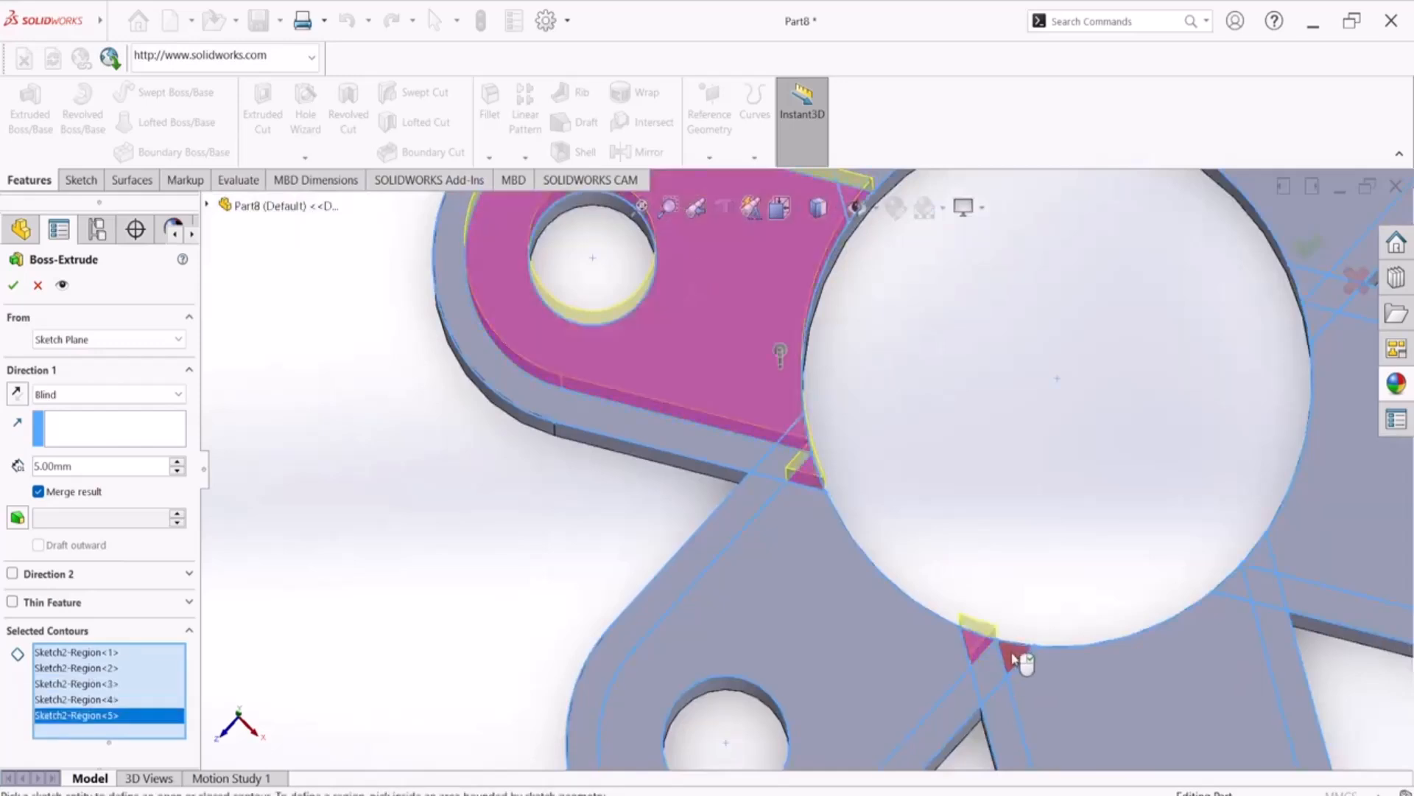
pyautogui.click(1018, 657)
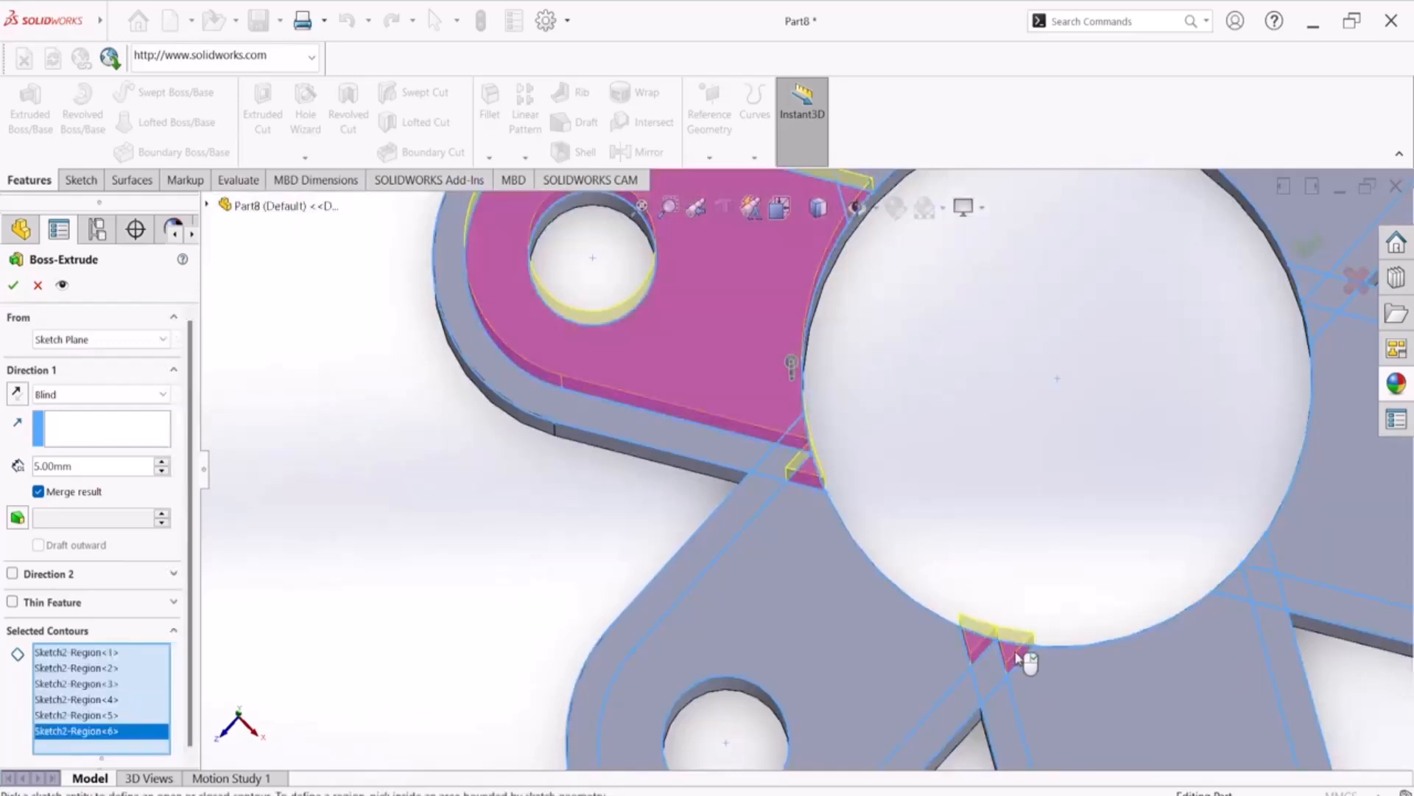
pyautogui.click(797, 587)
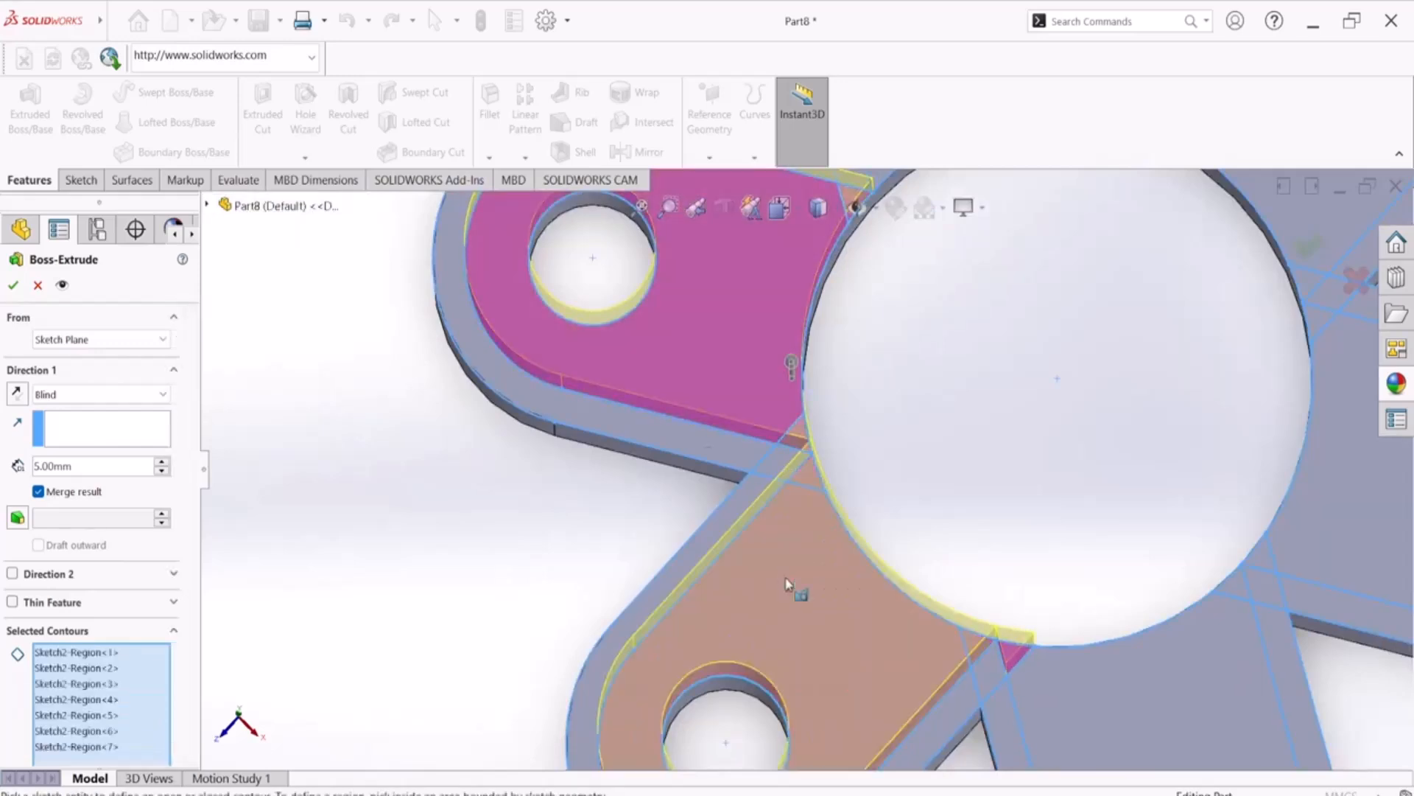
# Add the bottom and right arms' inner areas and the small regions where they cross at the central circle to the contours
pyautogui.click(1255, 580)
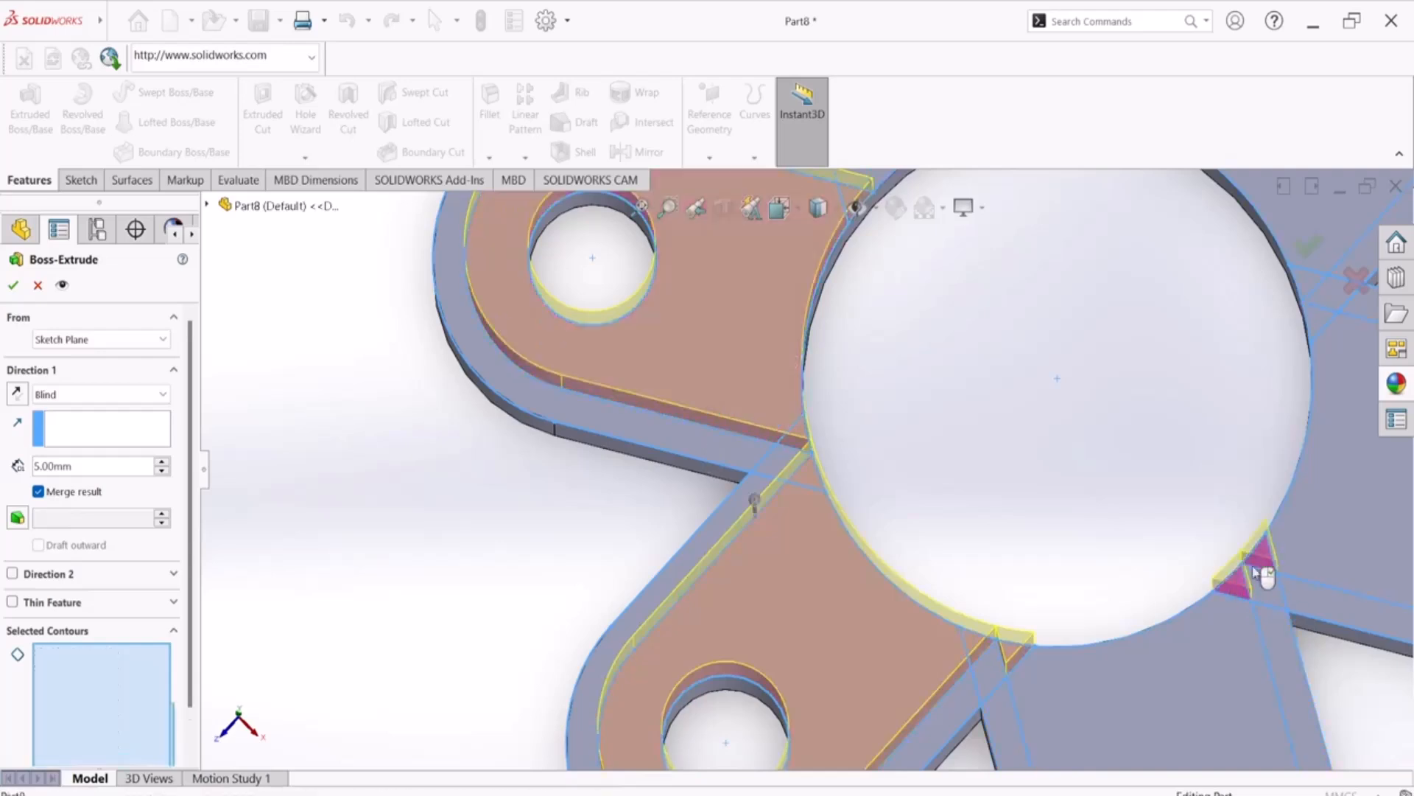
pyautogui.click(1227, 654)
pyautogui.click(1340, 484)
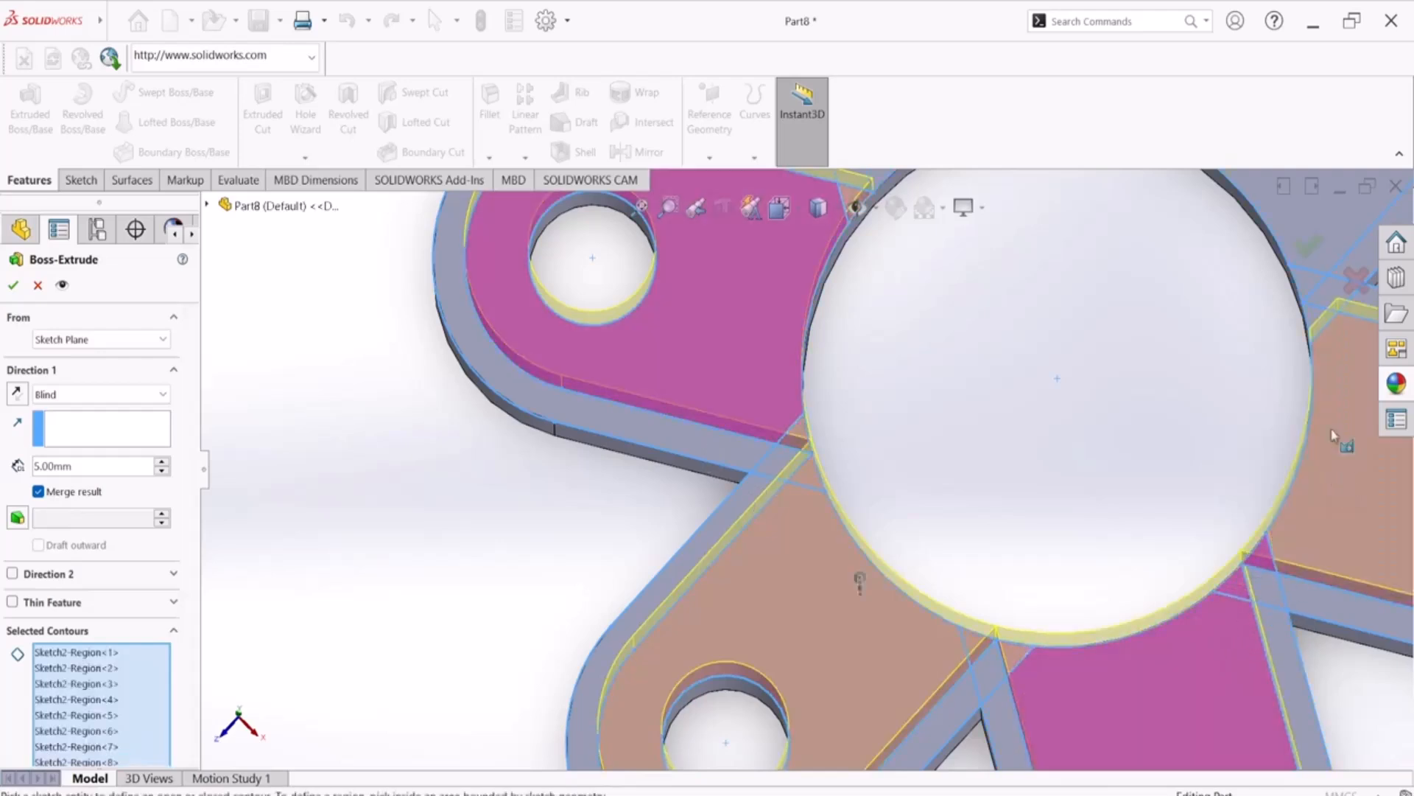
# Add the two upper arms' inner areas and their small crossing regions around the central circle to the extrusion contours
pyautogui.scroll(3, 1170, 348)
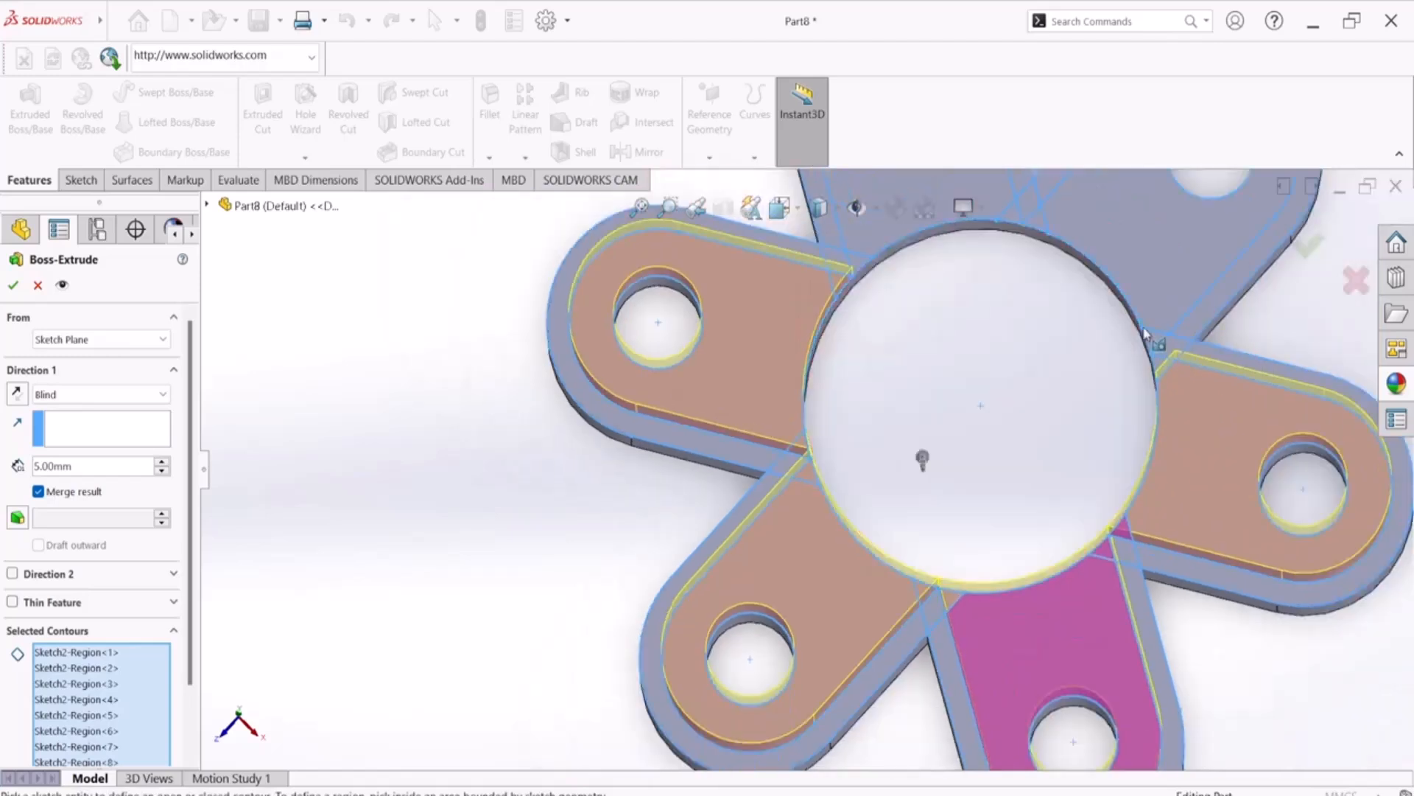
pyautogui.moveTo(1048, 347); pyautogui.dragTo(1062, 413, button='middle')
pyautogui.scroll(-5, 1042, 284)
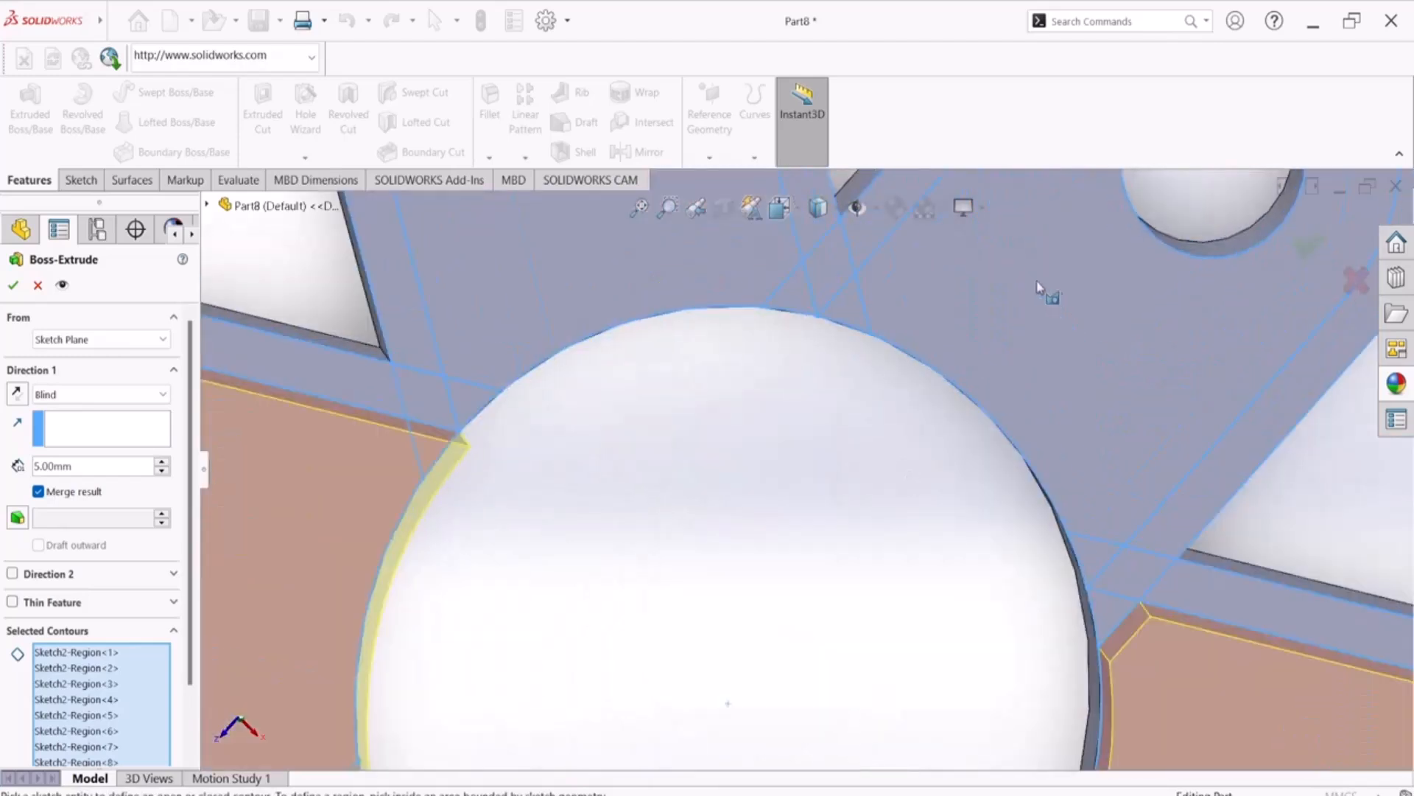
pyautogui.click(823, 309)
pyautogui.click(851, 321)
pyautogui.click(474, 404)
pyautogui.click(558, 345)
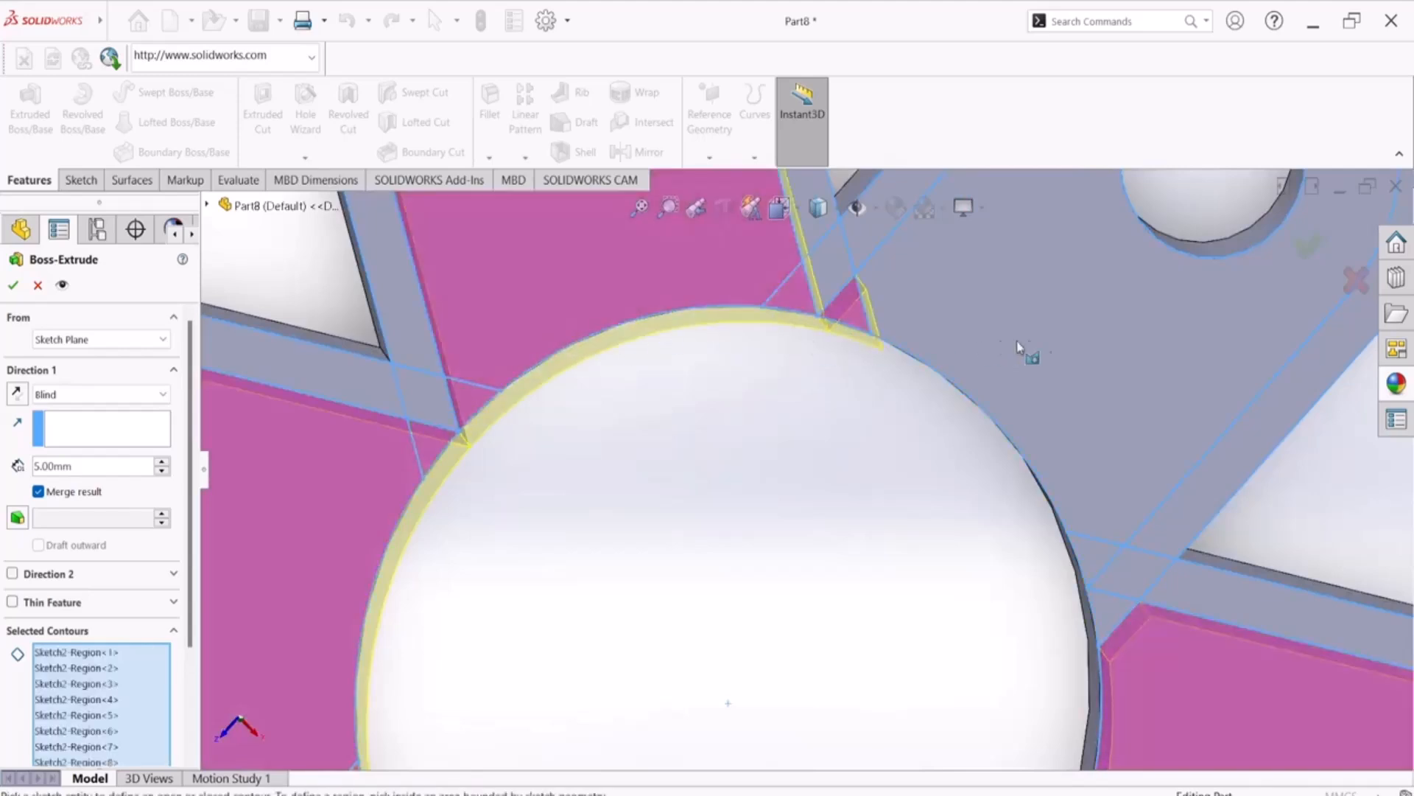
pyautogui.click(1000, 340)
pyautogui.click(1110, 619)
# Try to accept the 5 mm Boss-Extrude of the selected inner arm regions with Merge result enabled
pyautogui.scroll(5, 925, 559)
pyautogui.moveTo(836, 567)
pyautogui.mouseDown(button='middle')
pyautogui.moveTo(842, 495)
pyautogui.moveTo(817, 467)
pyautogui.moveTo(836, 433)
pyautogui.moveTo(869, 416)
pyautogui.moveTo(849, 307)
pyautogui.moveTo(818, 243)
pyautogui.moveTo(764, 341)
pyautogui.moveTo(774, 355)
pyautogui.mouseUp(button='middle')
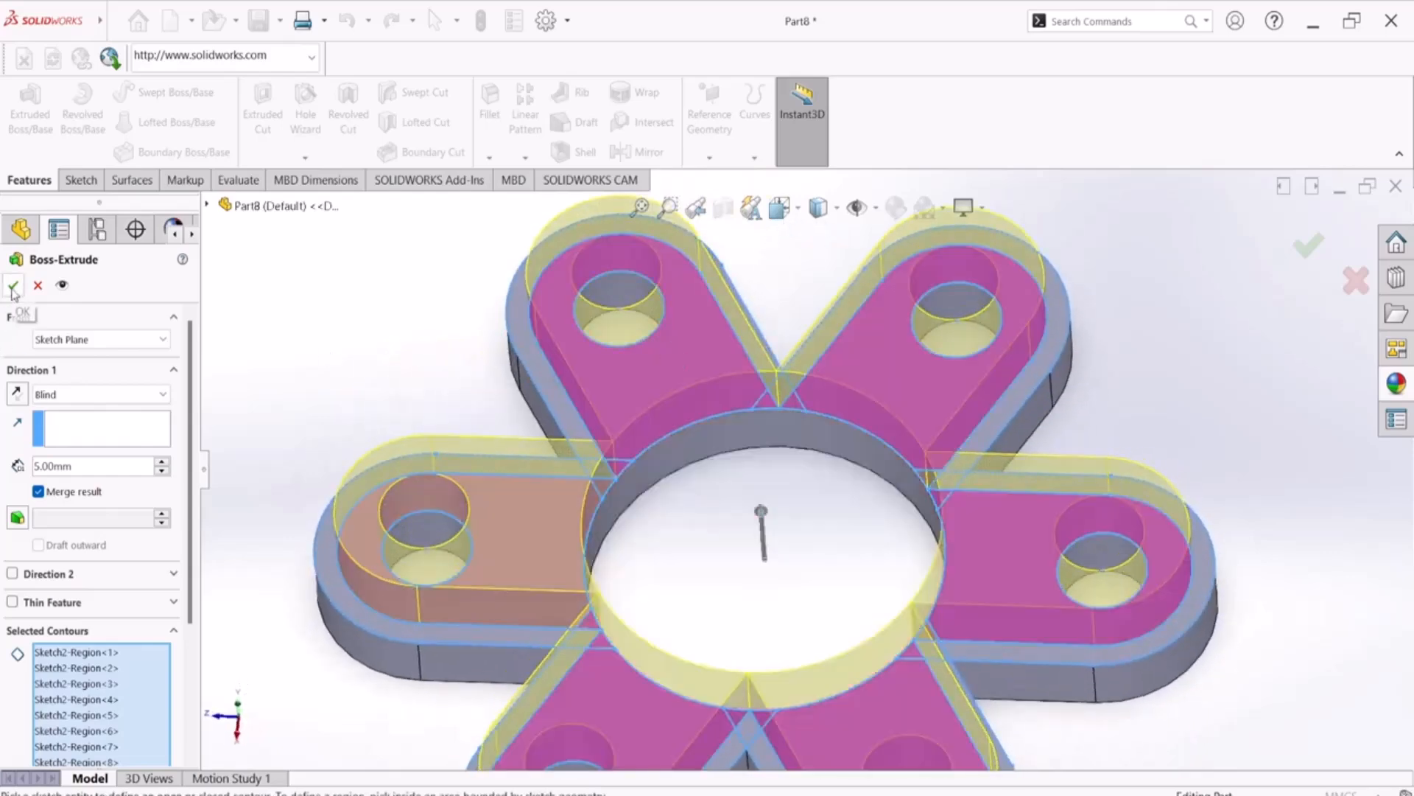
pyautogui.click(12, 288)
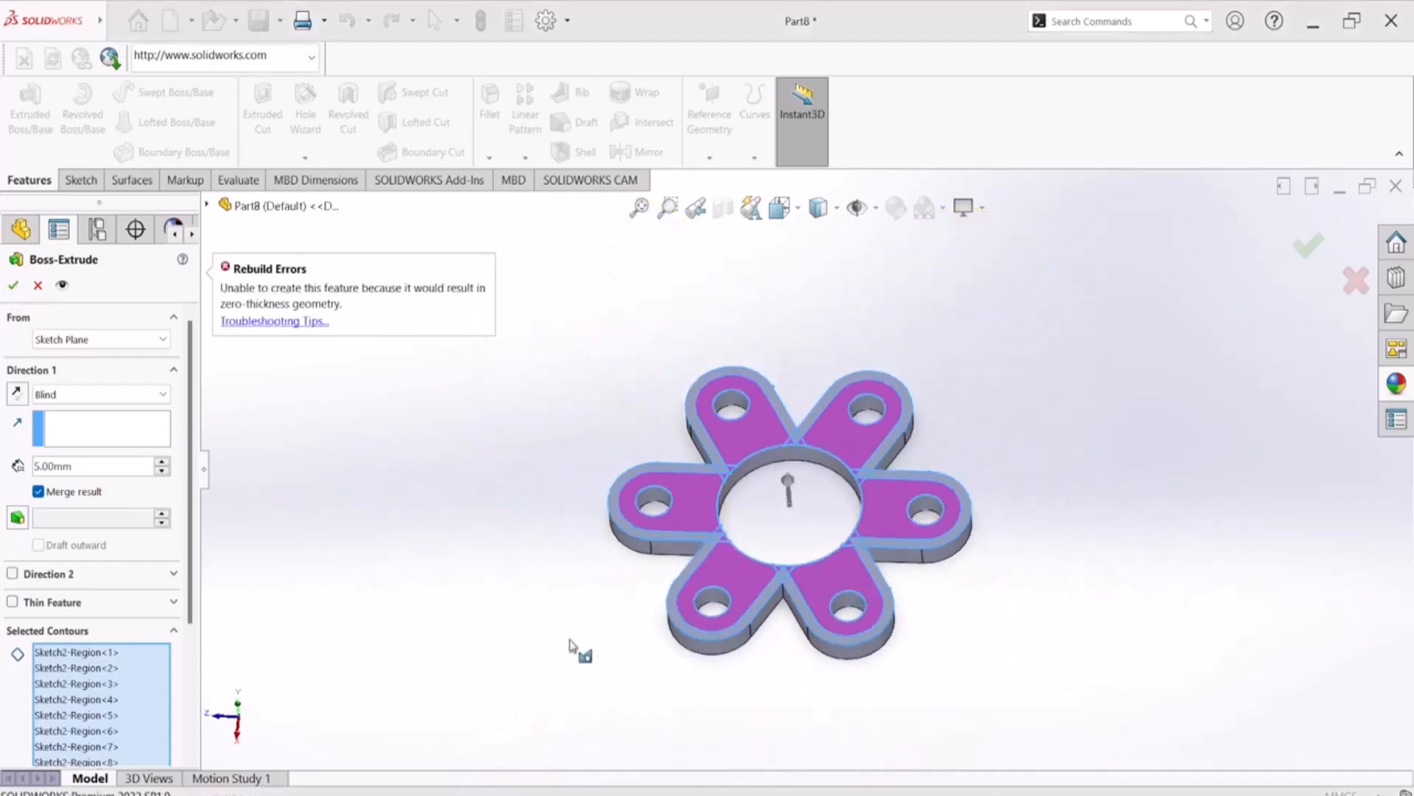
pyautogui.moveTo(599, 568); pyautogui.dragTo(584, 648, button='middle')
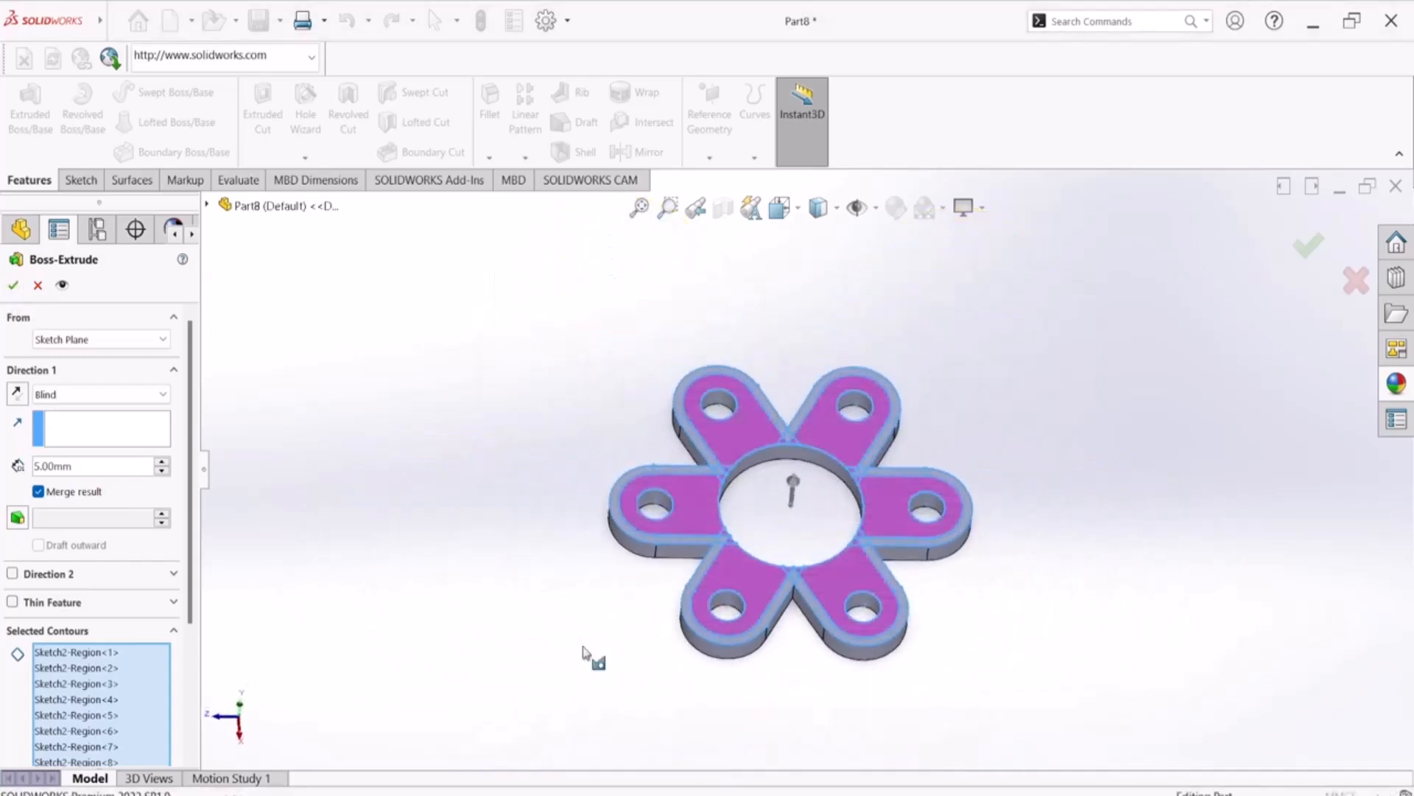
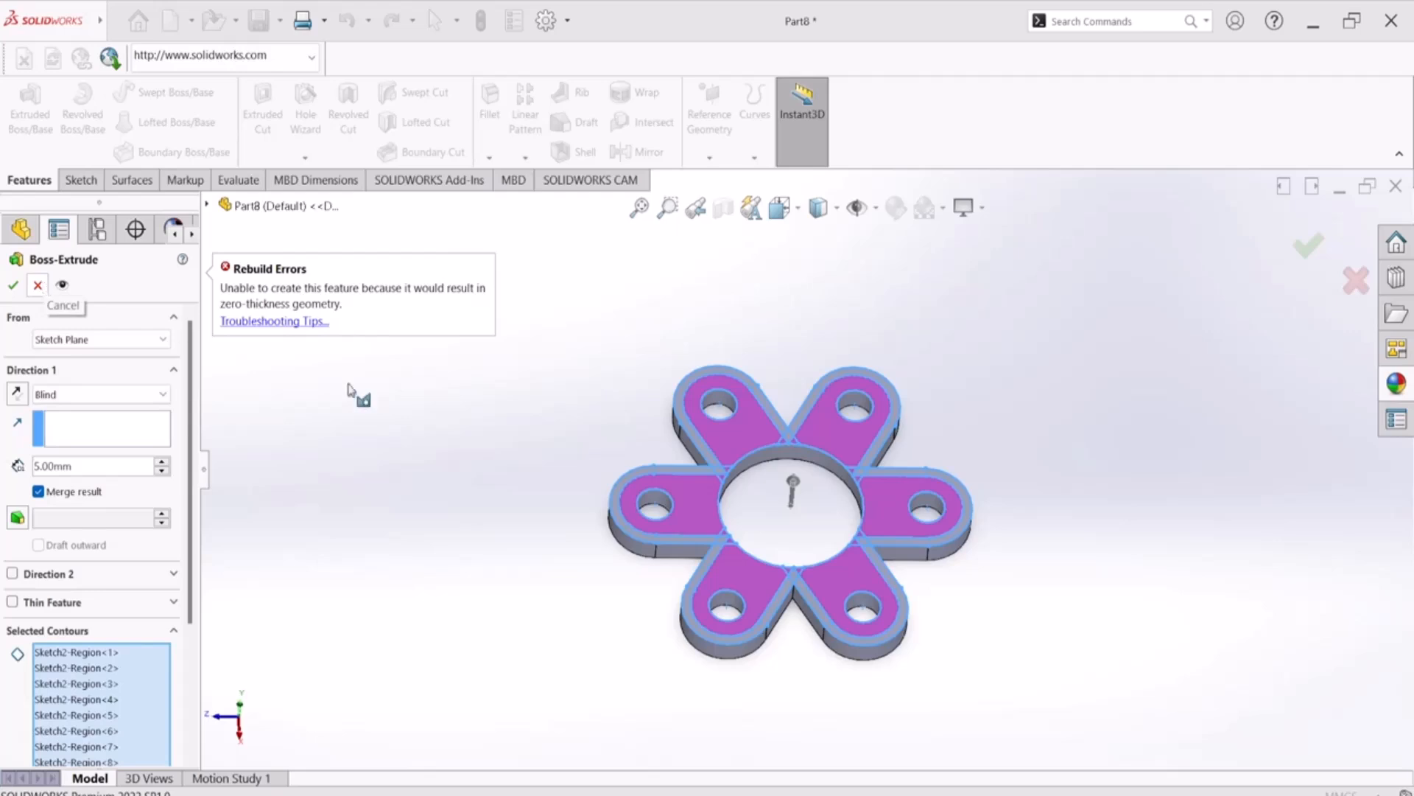
# Examine a crossing of the arm outlines at the central hole and clear all selected contours of the extrusion
pyautogui.moveTo(552, 670); pyautogui.dragTo(574, 530, button='middle')
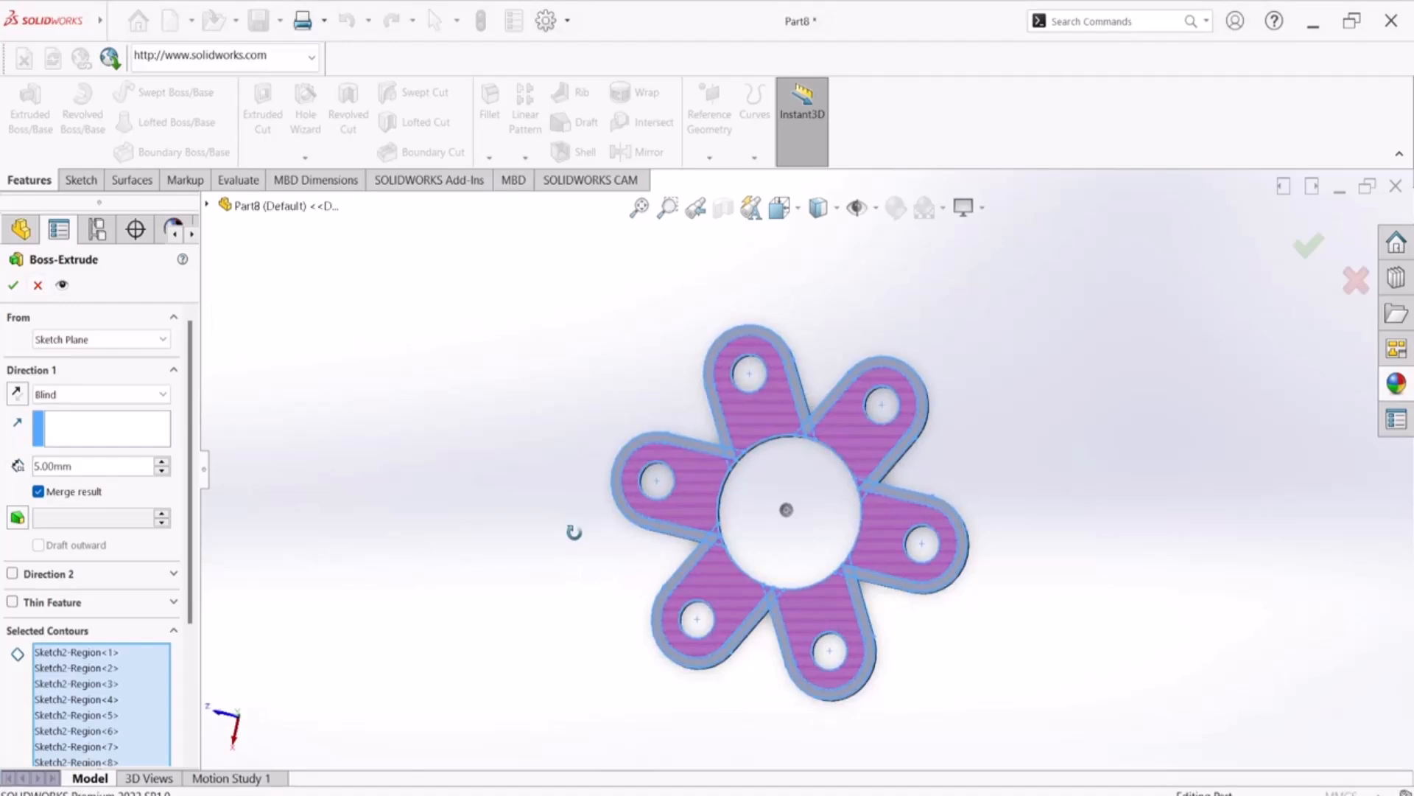
pyautogui.scroll(-6, 802, 457)
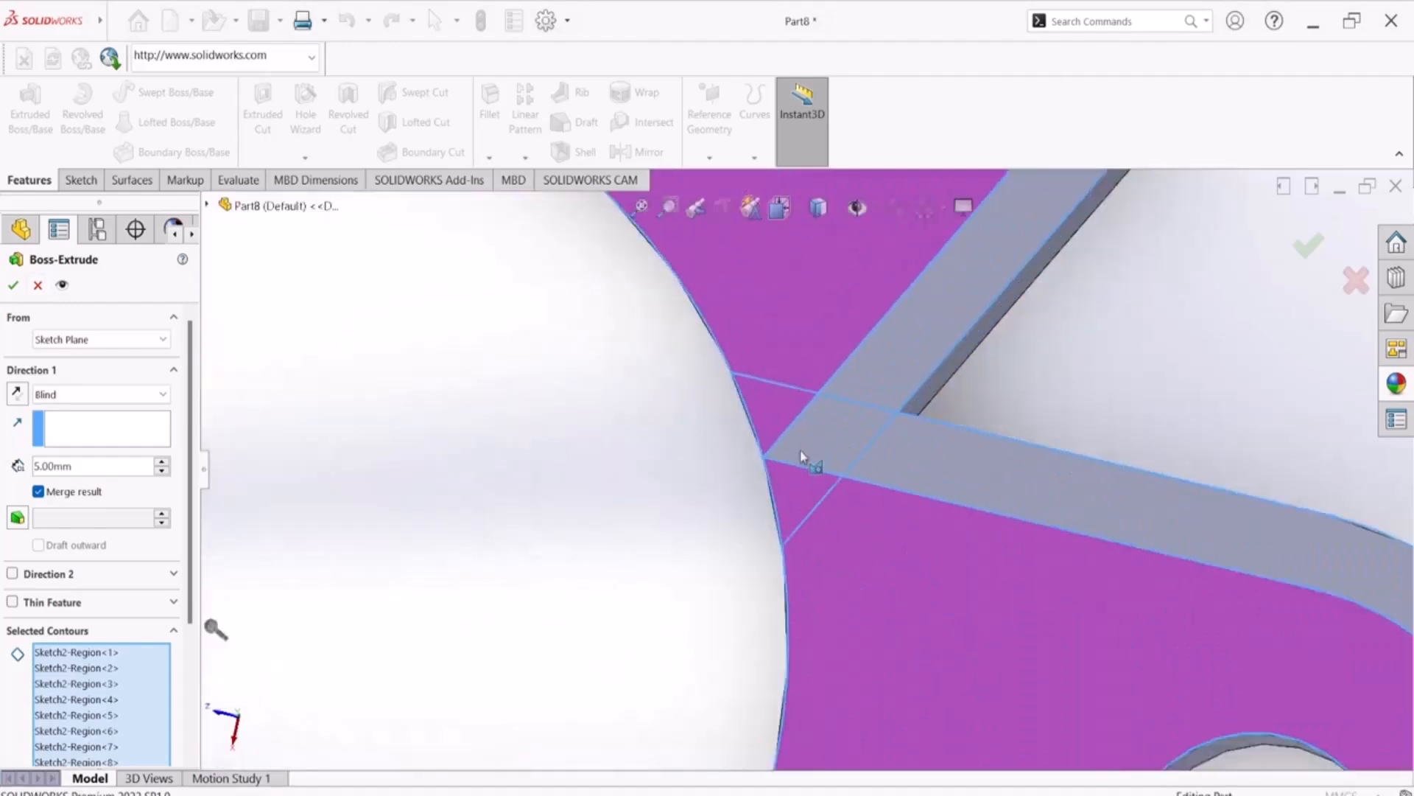
pyautogui.scroll(2, 781, 475)
pyautogui.scroll(4, 777, 477)
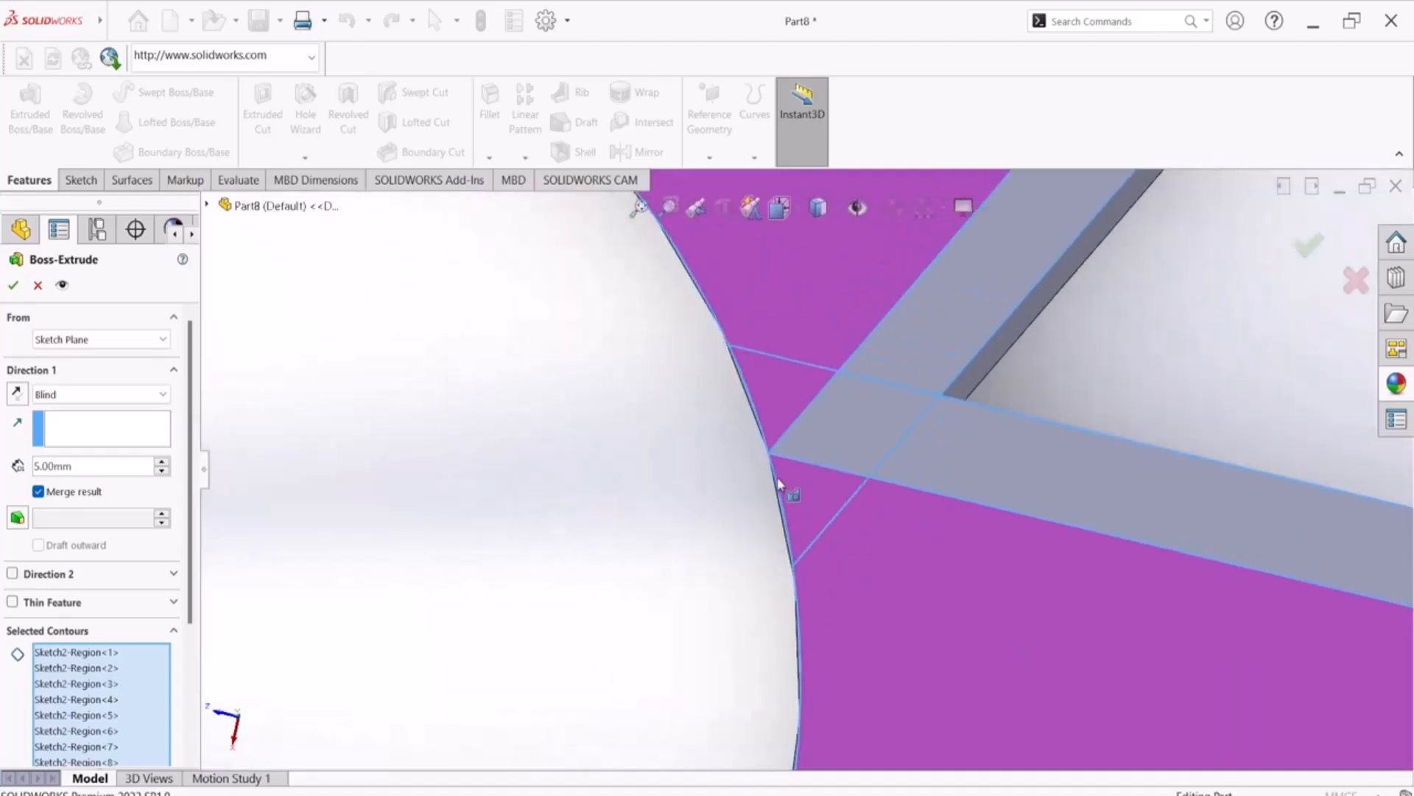
pyautogui.scroll(3, 776, 476)
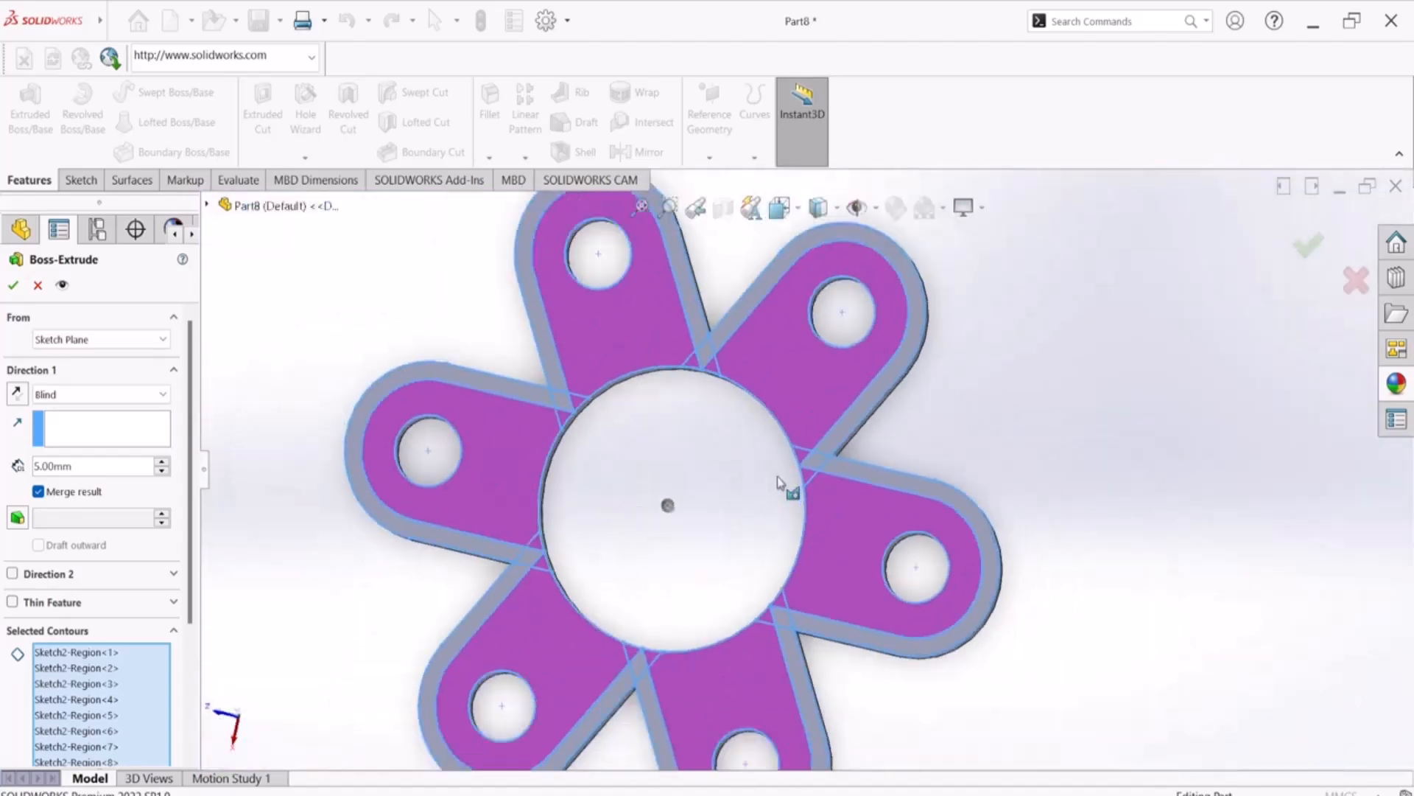
pyautogui.scroll(2, 777, 476)
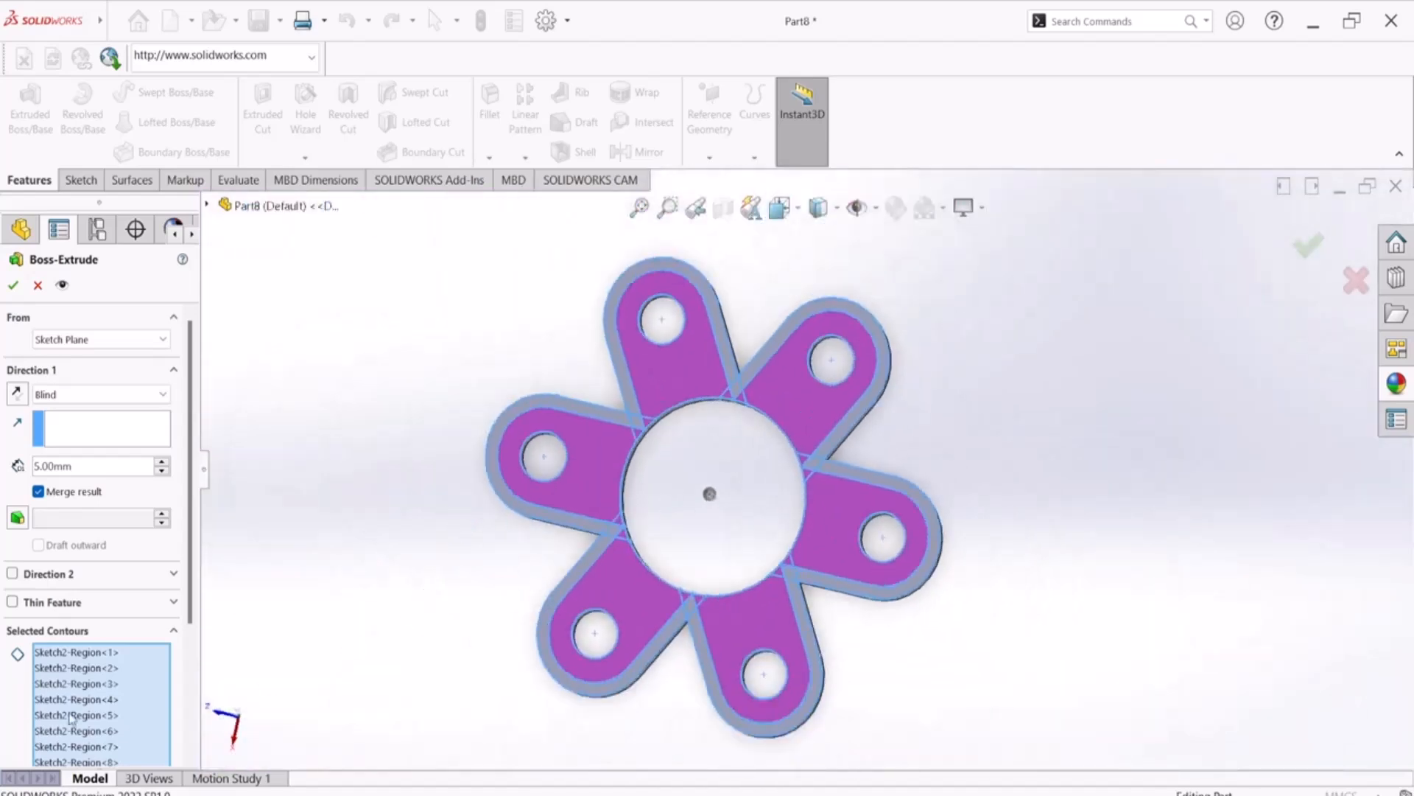
pyautogui.rightClick(104, 689)
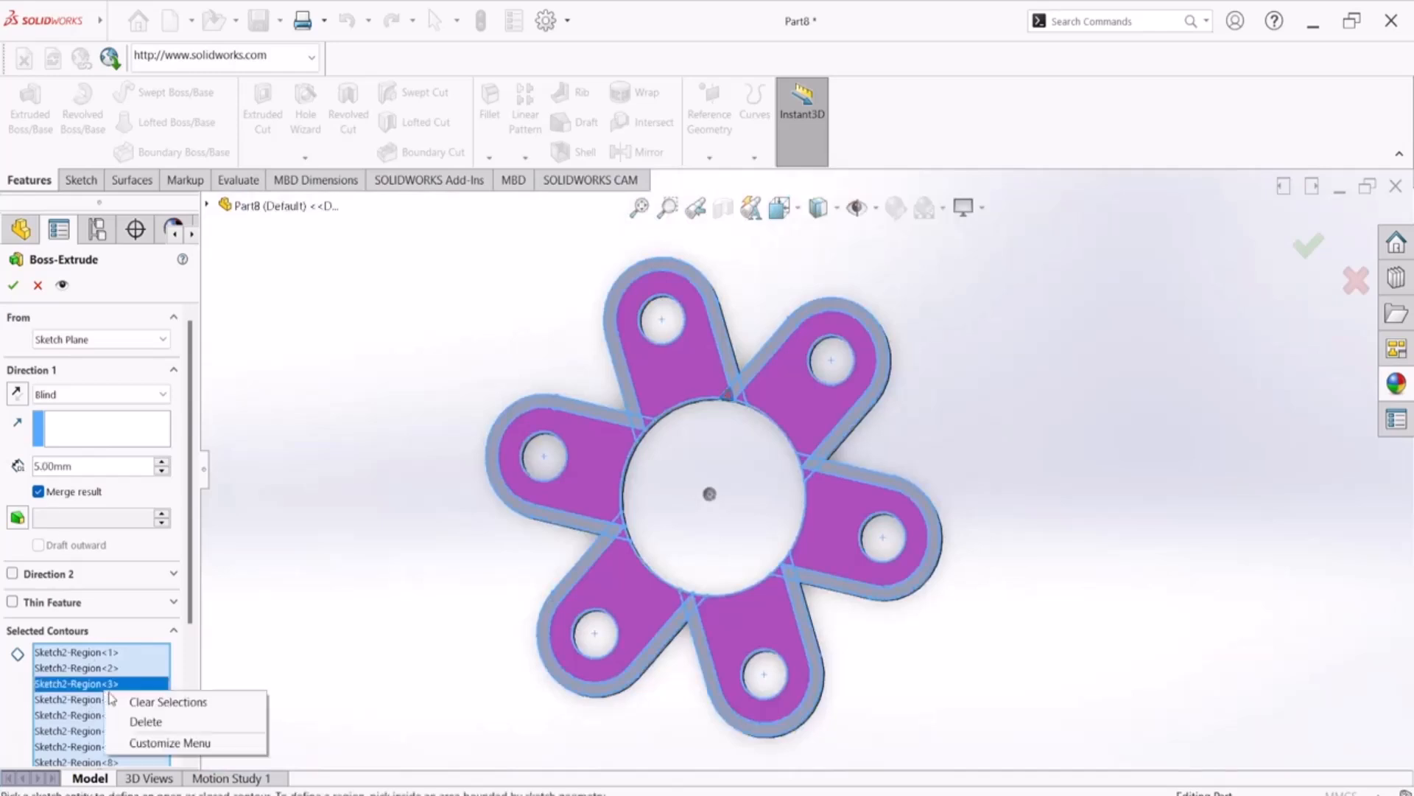
pyautogui.click(127, 702)
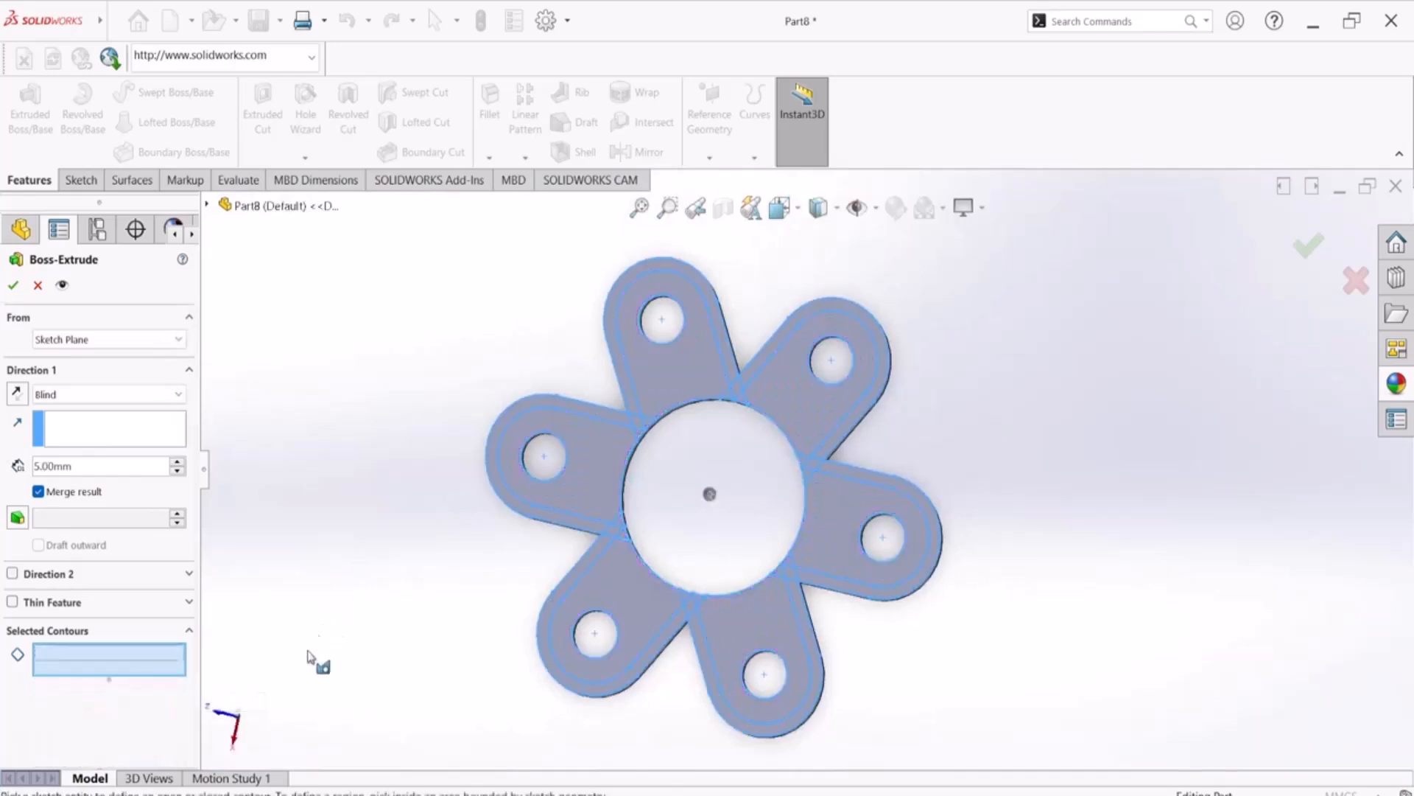
# Select the large inner areas of all six arms as contours for the 5 mm extrusion
pyautogui.moveTo(366, 616); pyautogui.dragTo(386, 472, button='middle')
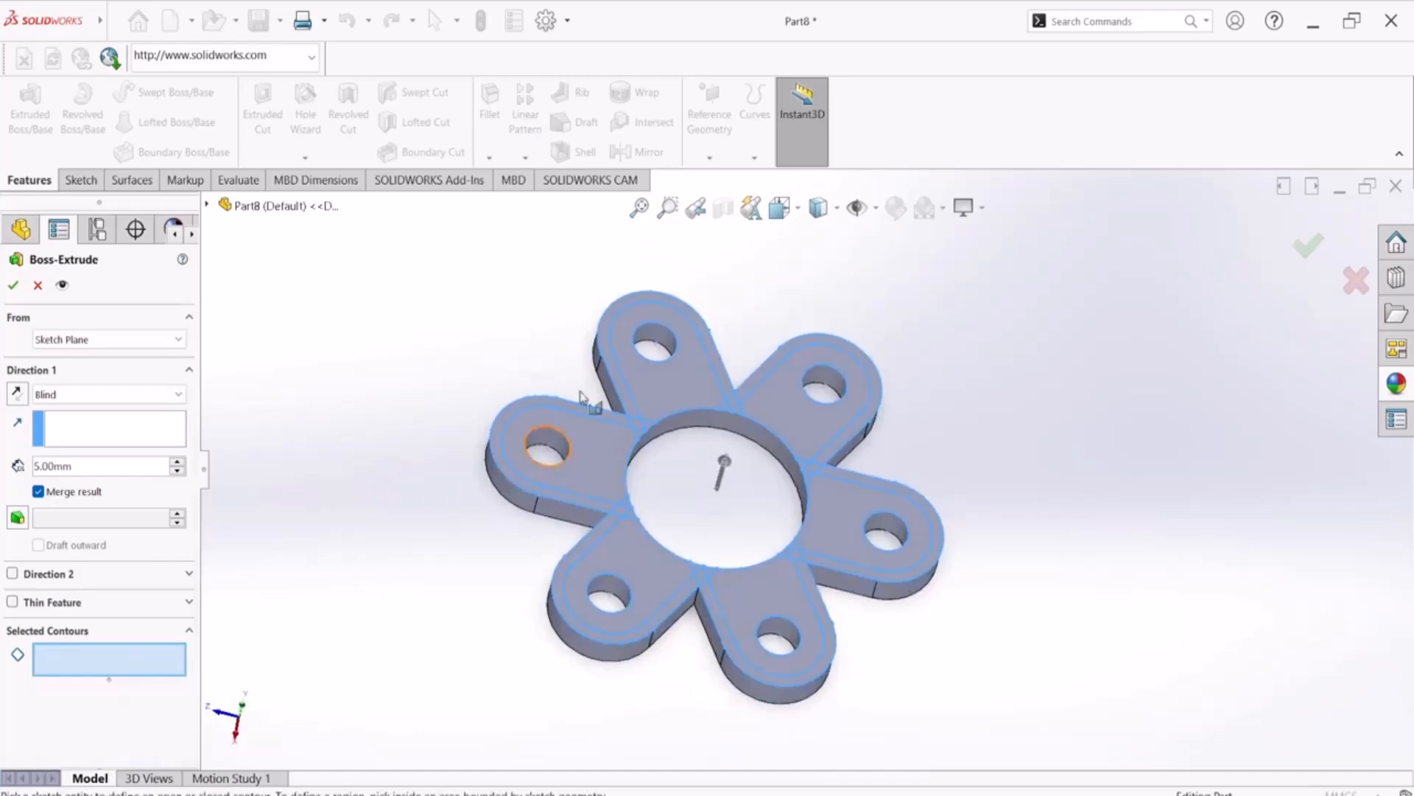
pyautogui.scroll(-3, 661, 385)
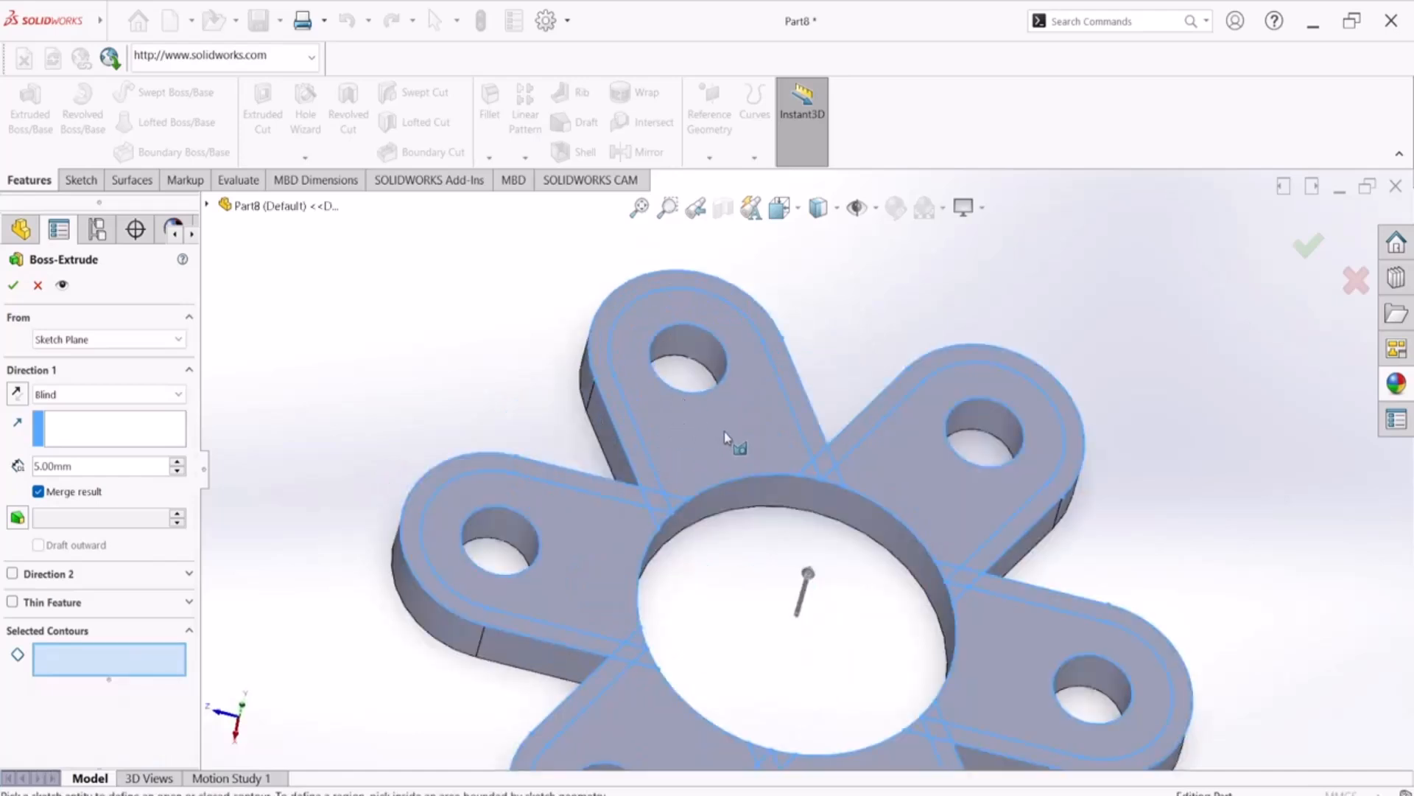
pyautogui.click(762, 421)
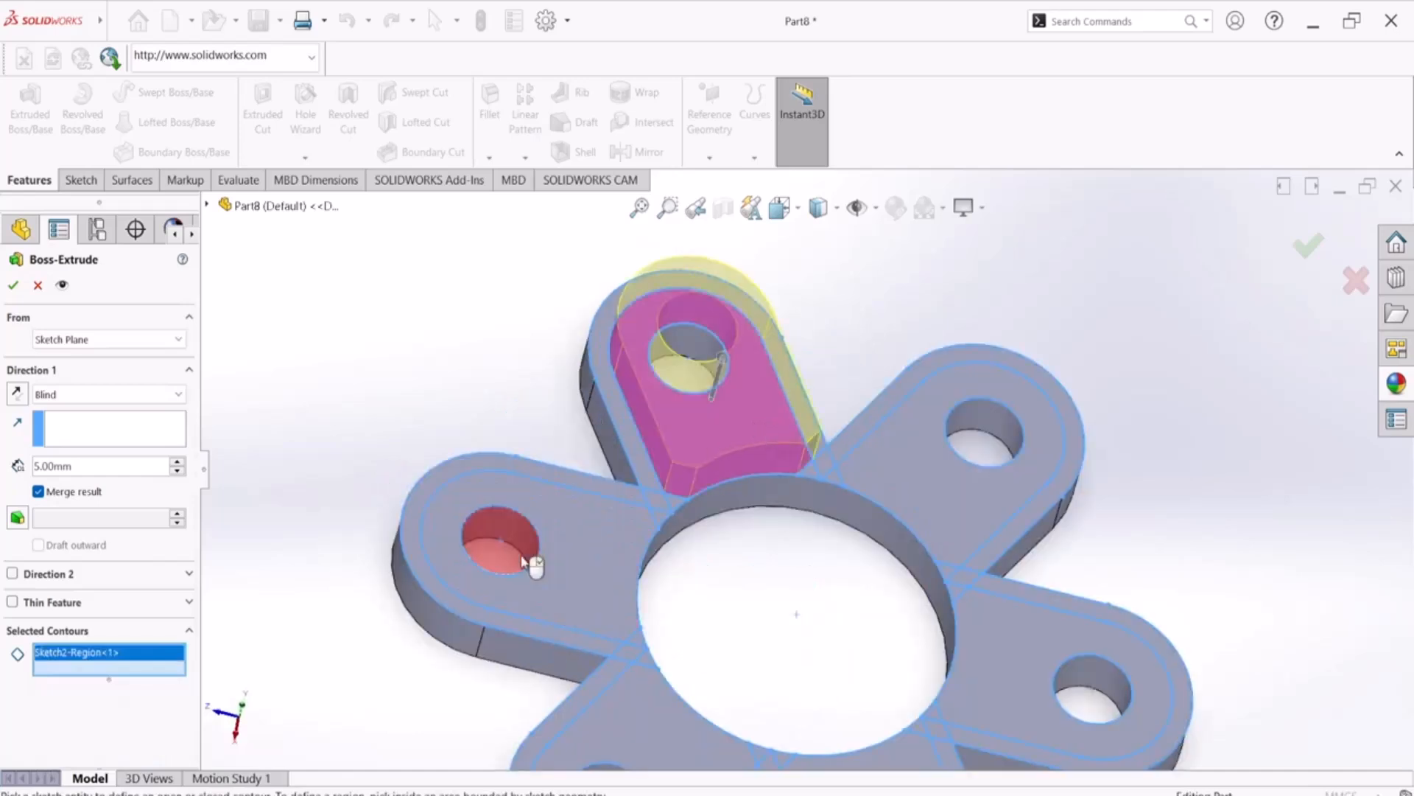
pyautogui.click(594, 555)
pyautogui.click(653, 721)
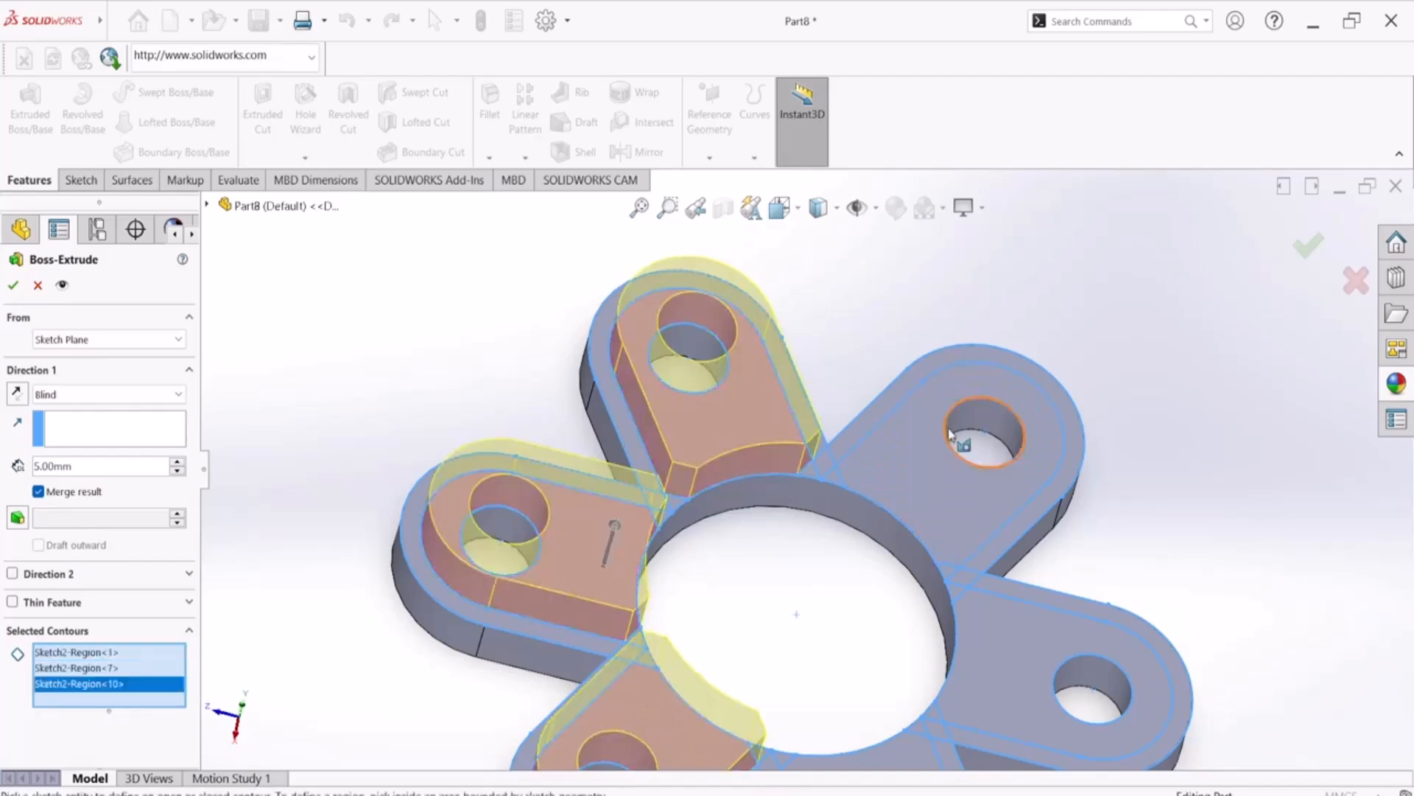
pyautogui.click(941, 474)
pyautogui.click(982, 707)
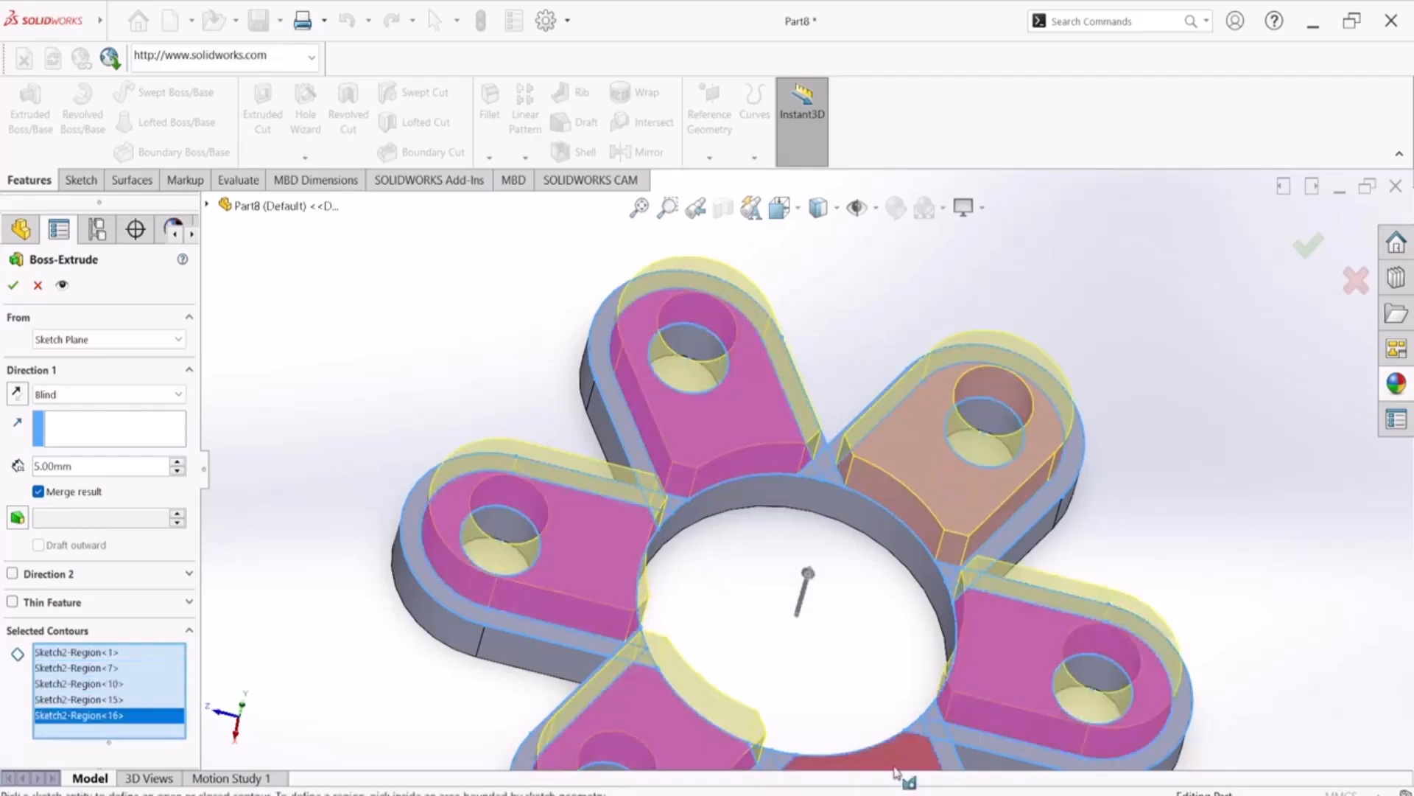
pyautogui.click(847, 587)
# Add the small crossing regions between neighbouring arms along the upper and right edge of the central circle to the contours
pyautogui.moveTo(847, 587)
pyautogui.mouseDown(button='middle')
pyautogui.moveTo(815, 634)
pyautogui.moveTo(808, 685)
pyautogui.mouseUp(button='middle')
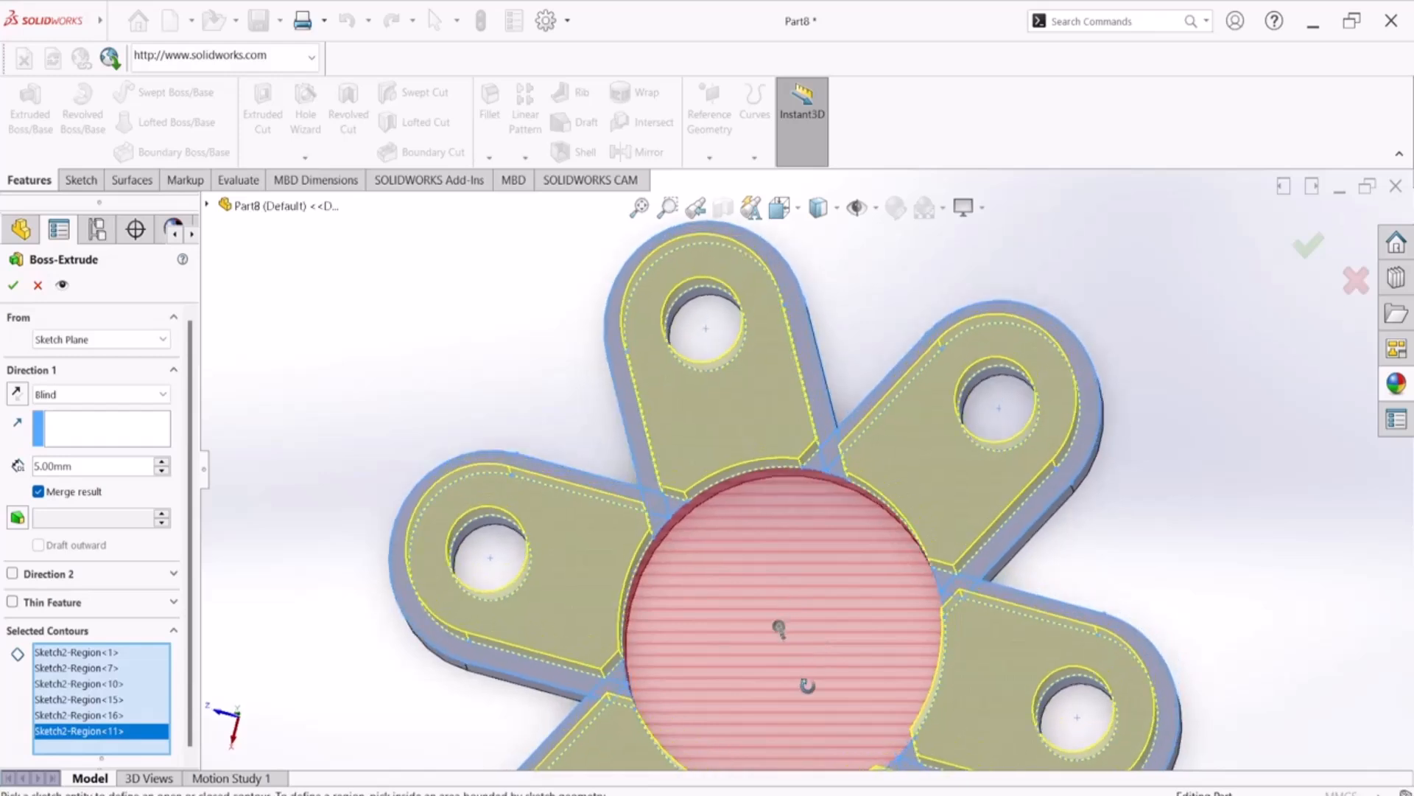
pyautogui.scroll(-3, 707, 582)
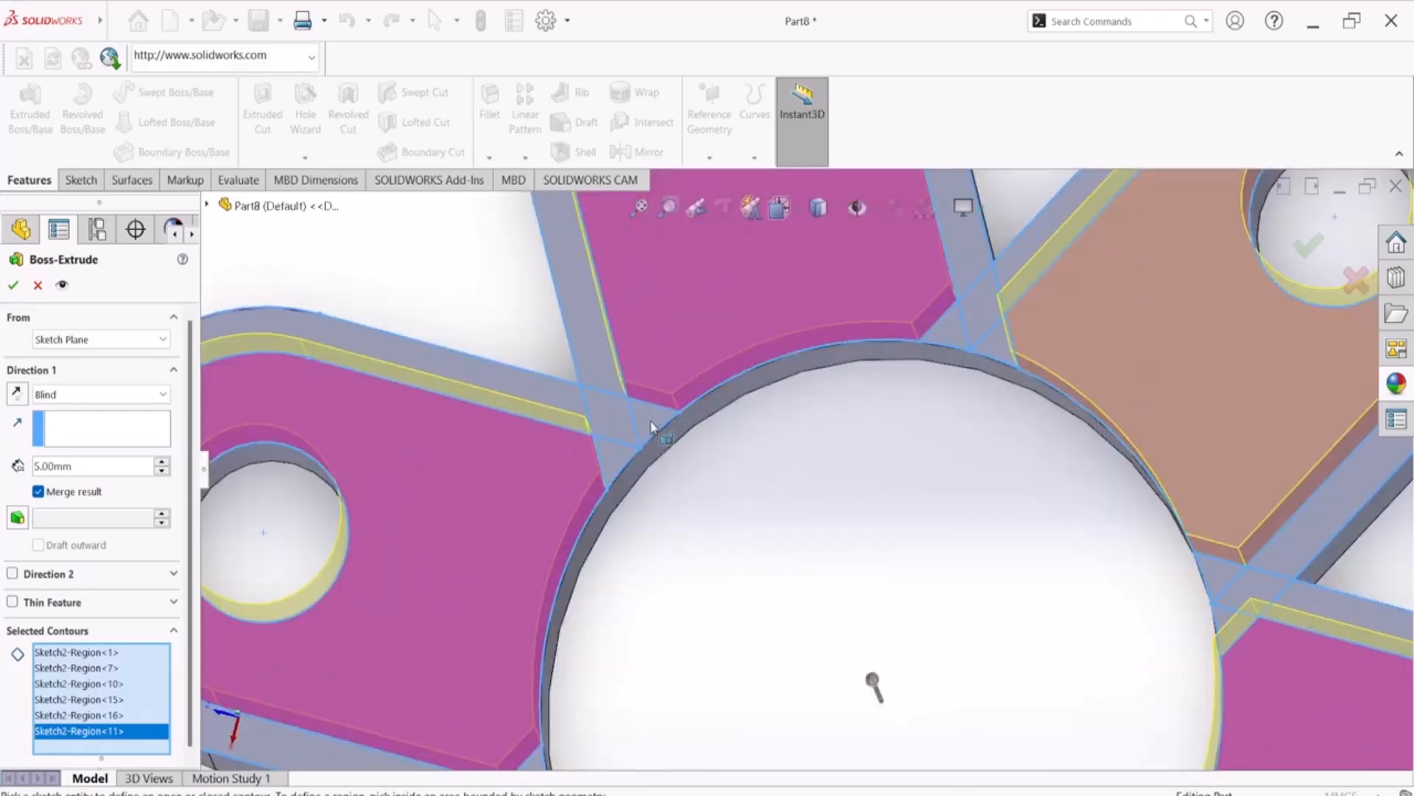
pyautogui.click(620, 464)
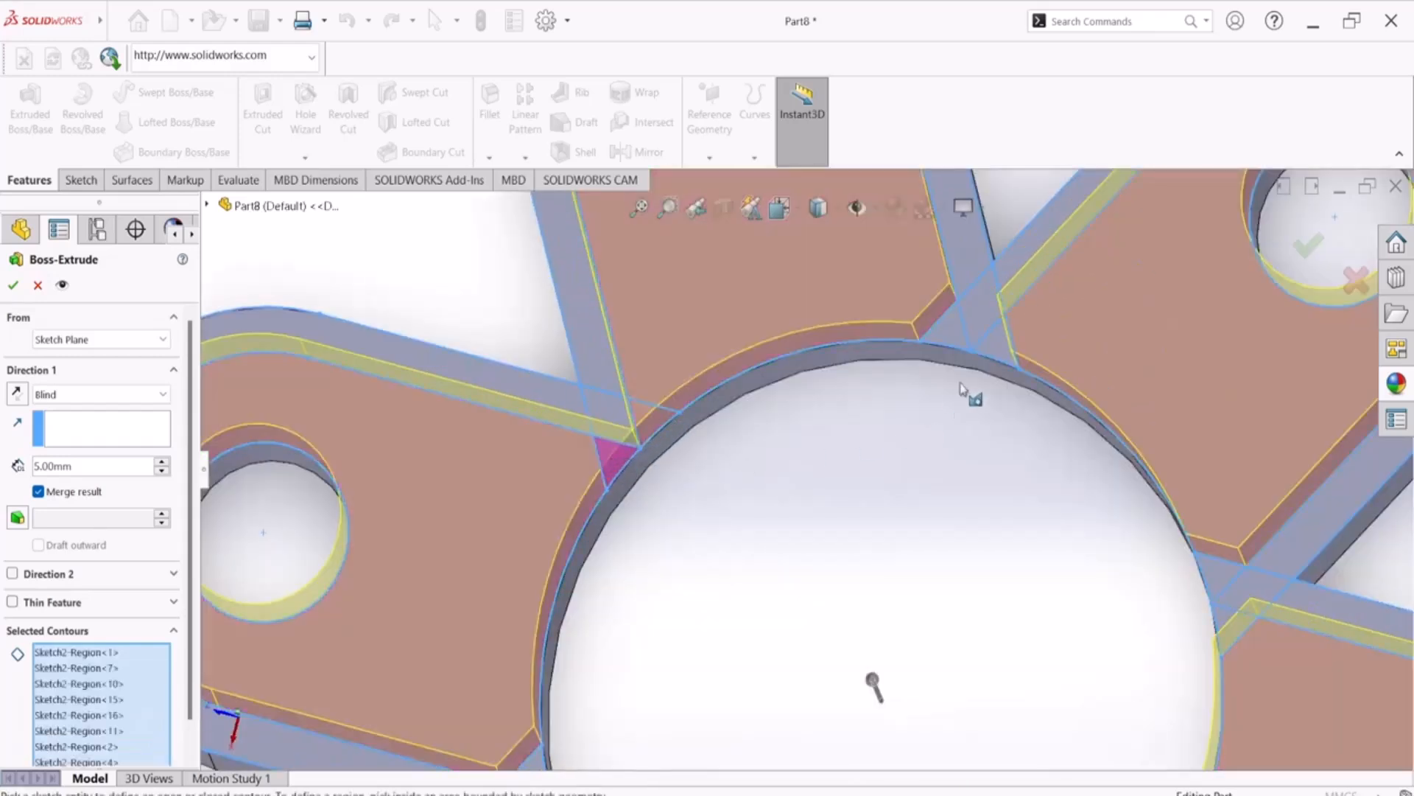
pyautogui.click(948, 333)
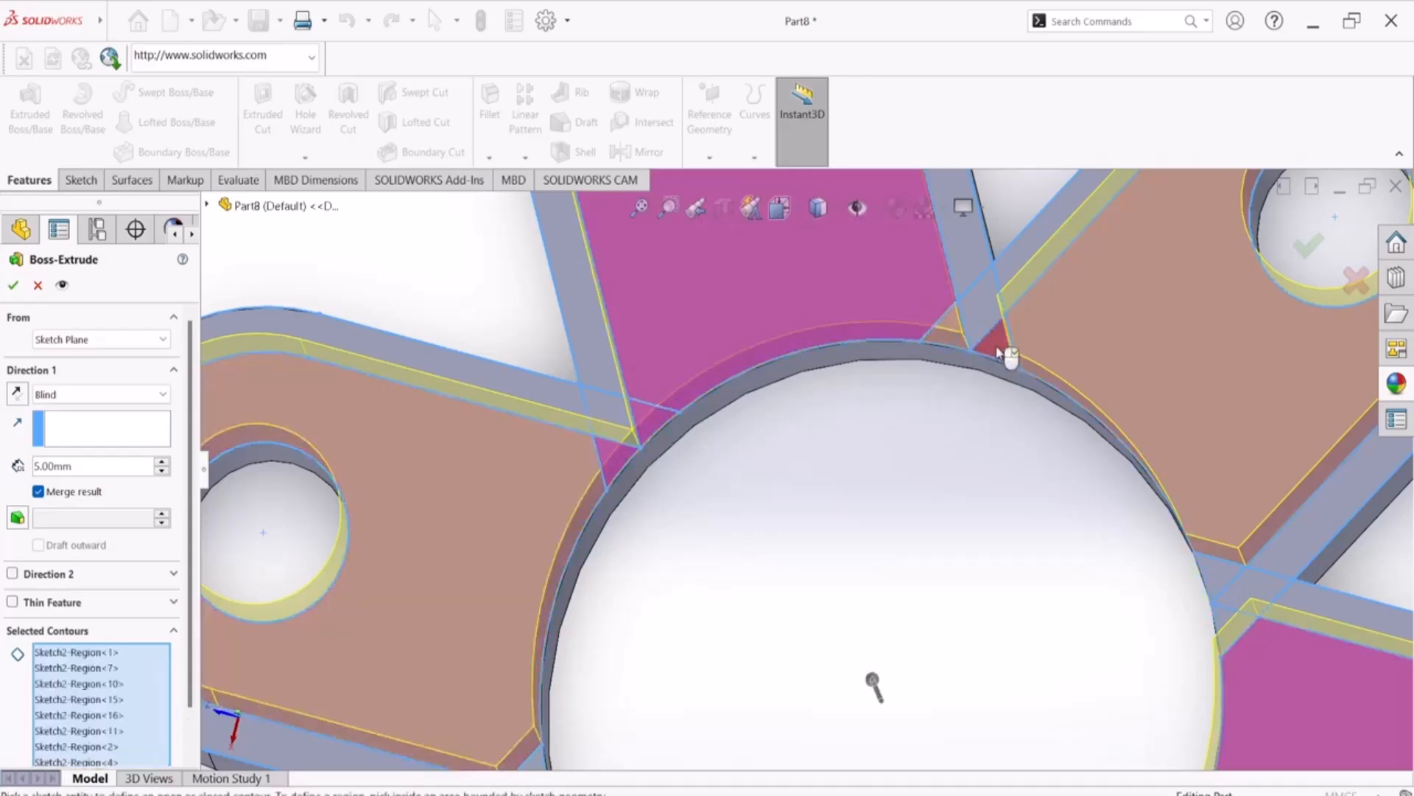
pyautogui.click(998, 351)
pyautogui.click(1219, 581)
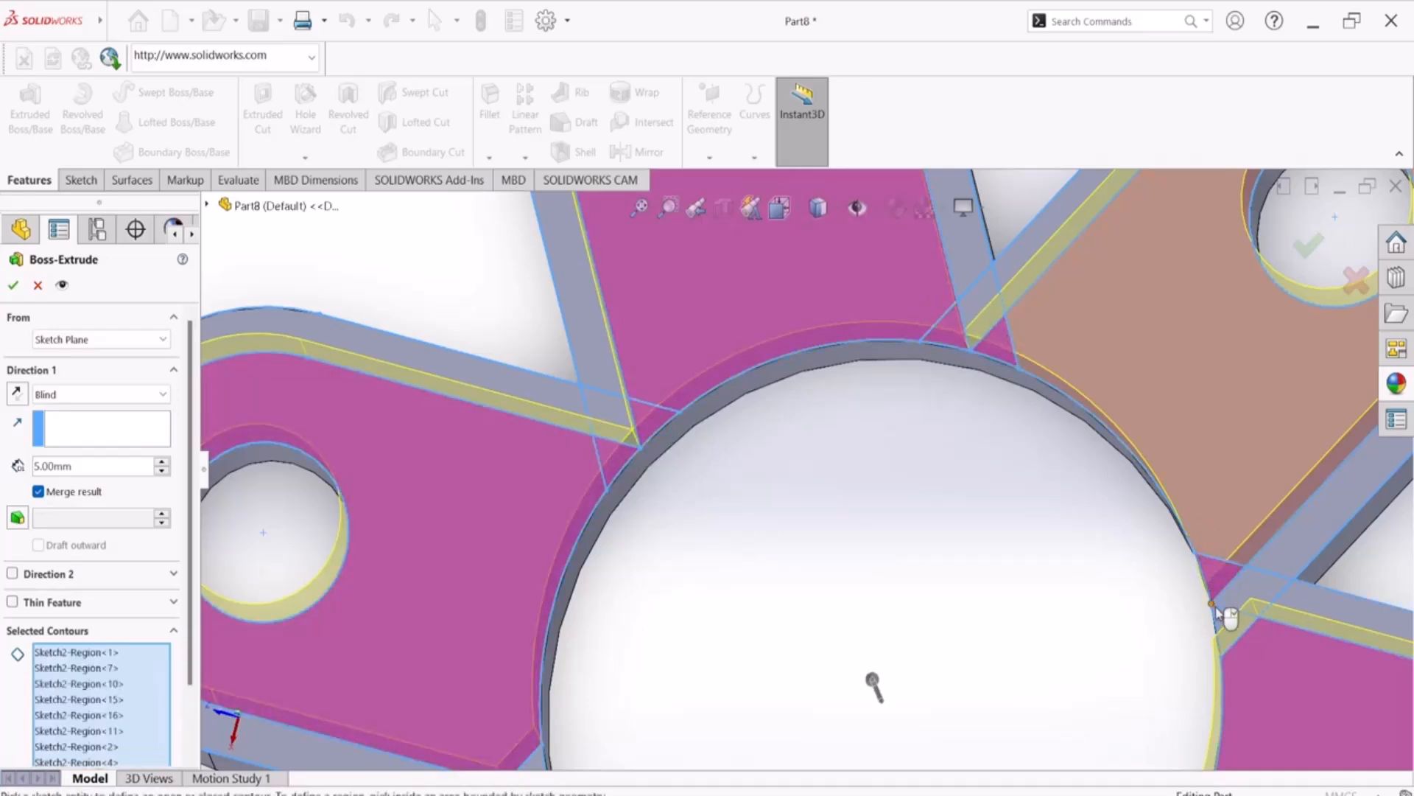
pyautogui.scroll(-5, 1216, 618)
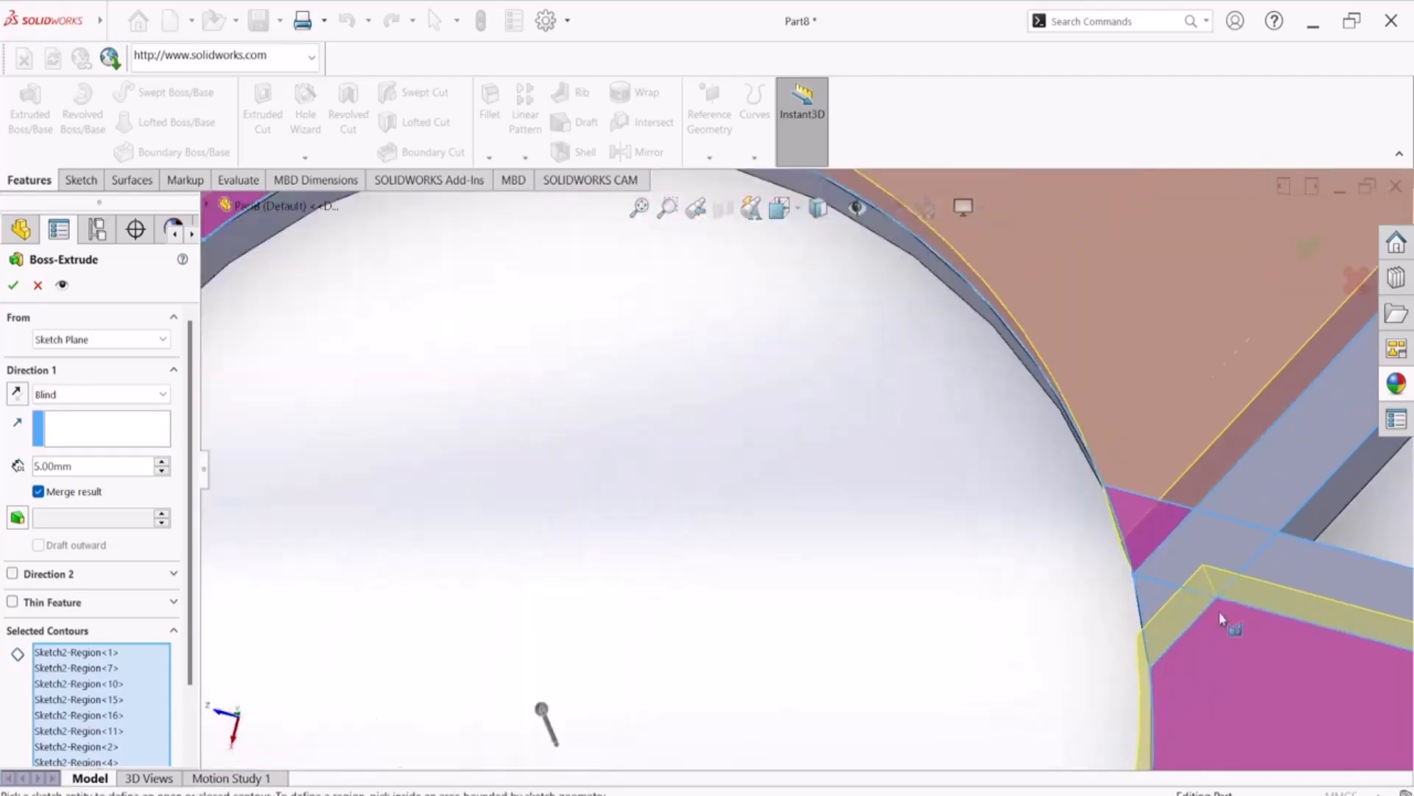
pyautogui.scroll(8, 1006, 552)
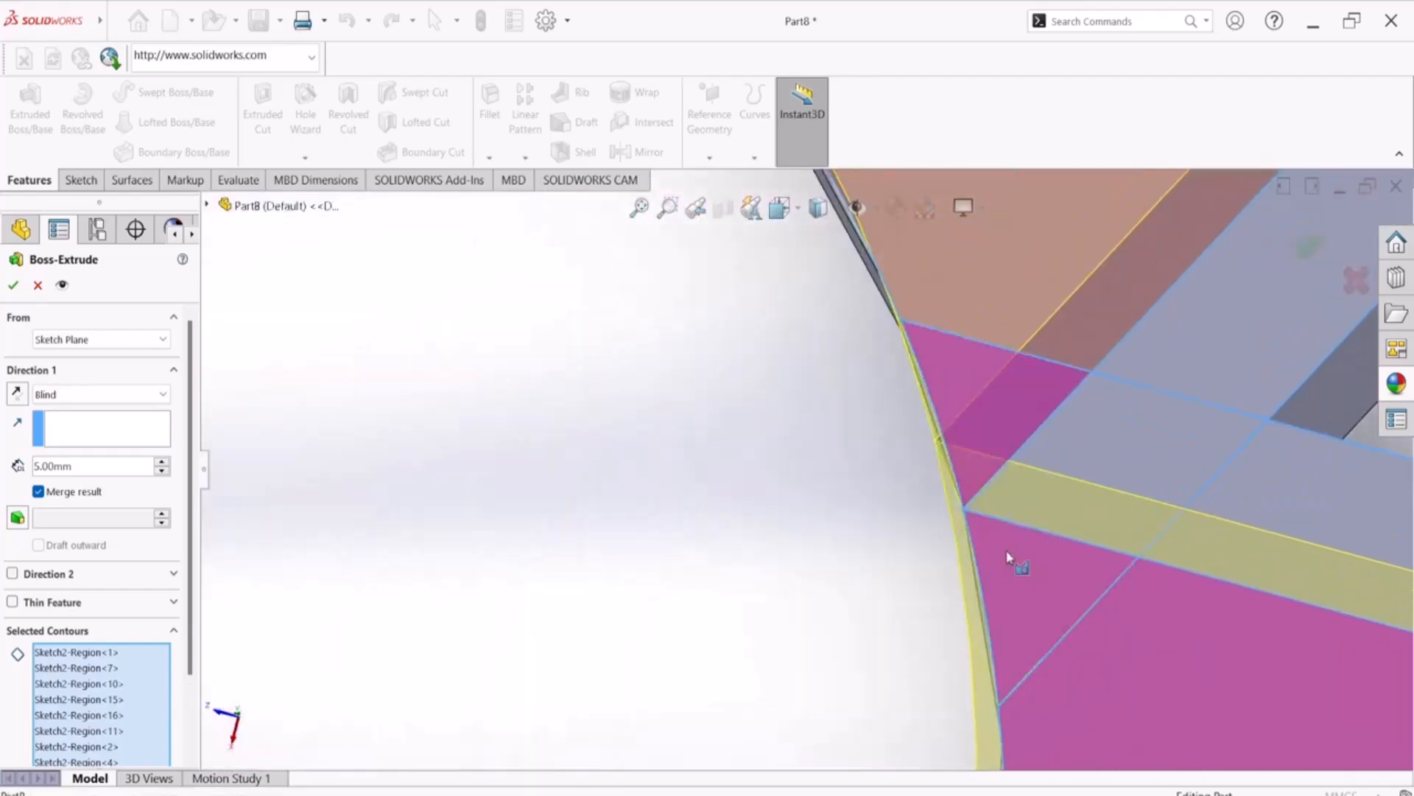
pyautogui.scroll(3, 816, 500)
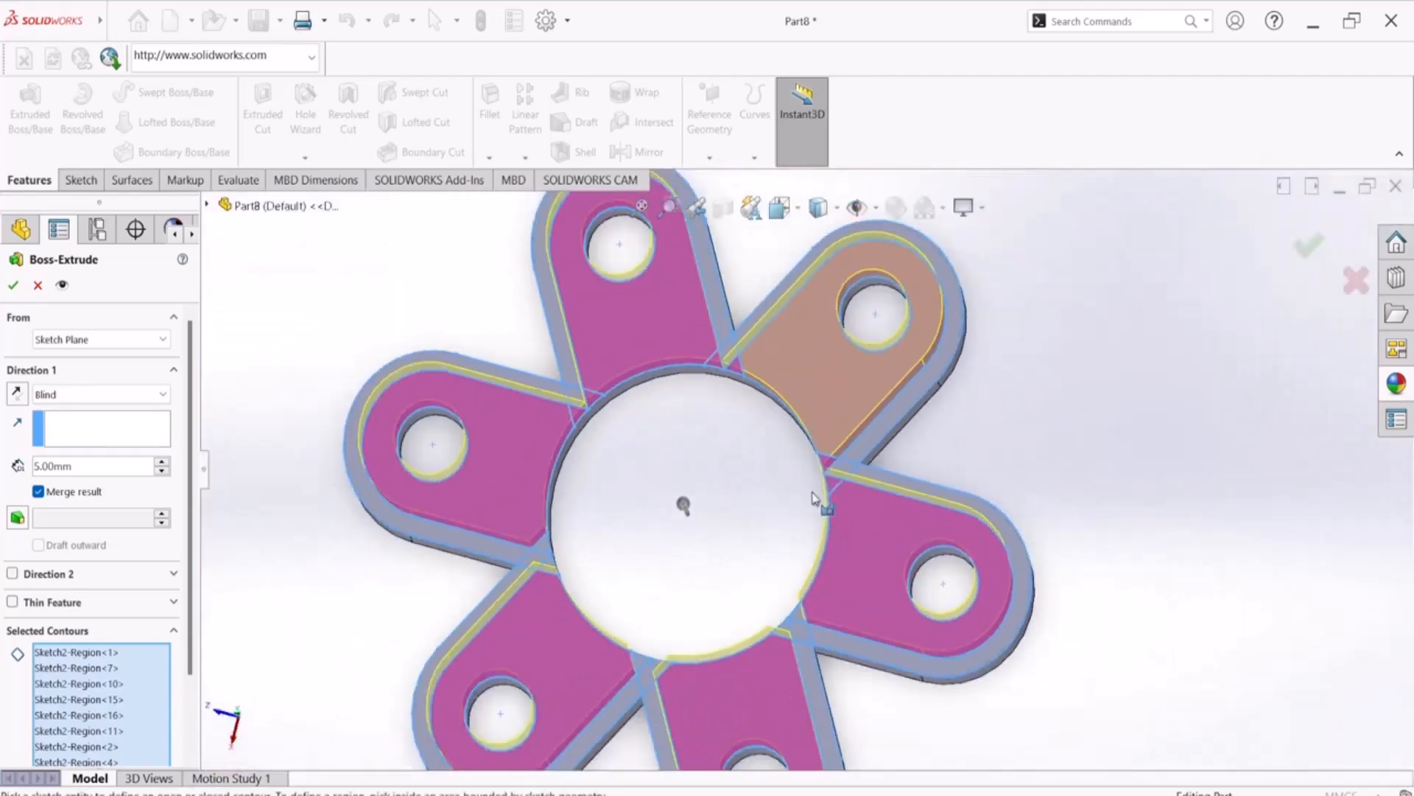
# Add the small crossing regions between neighbouring arms along the lower and left edge of the central circle to the contours
pyautogui.moveTo(803, 514); pyautogui.dragTo(798, 549, button='middle')
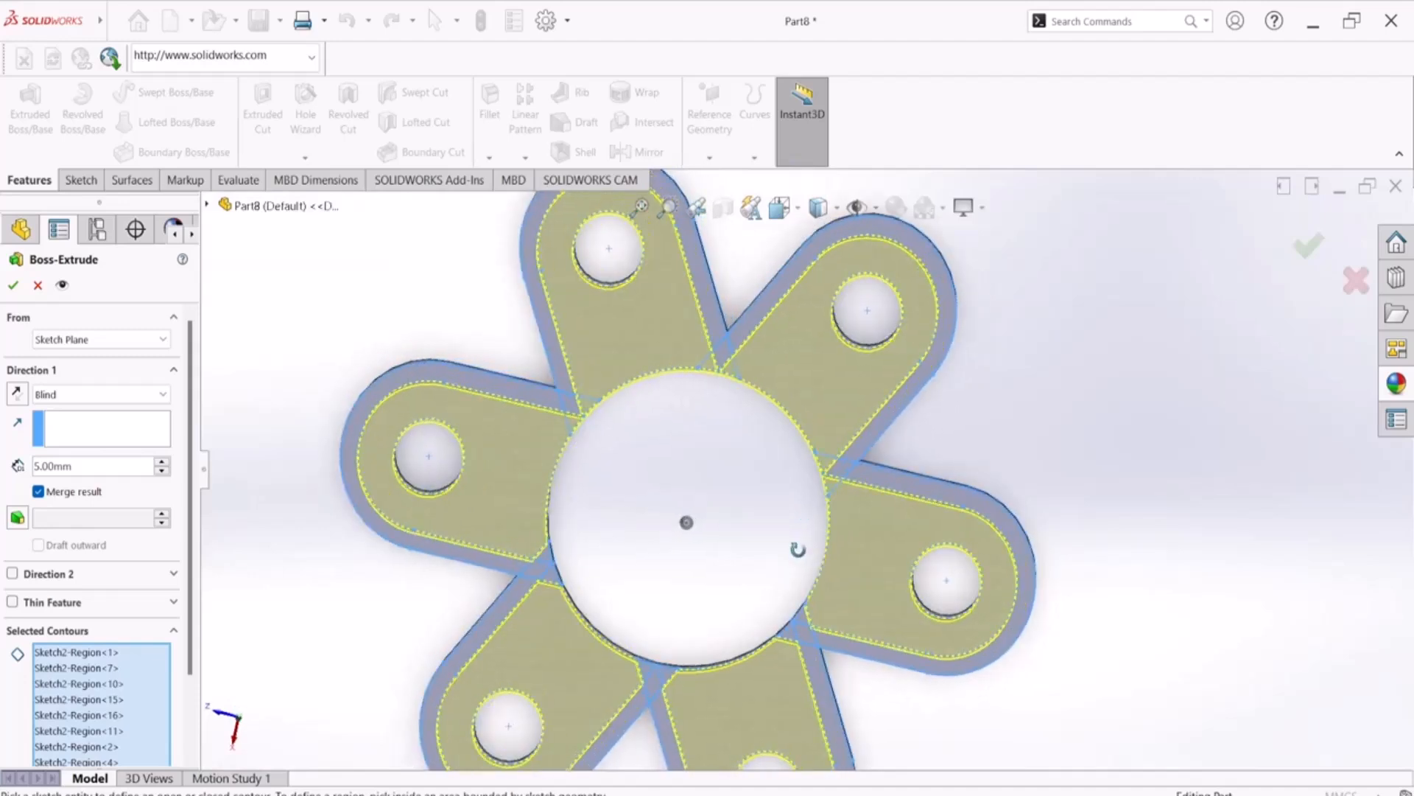
pyautogui.scroll(-10, 797, 549)
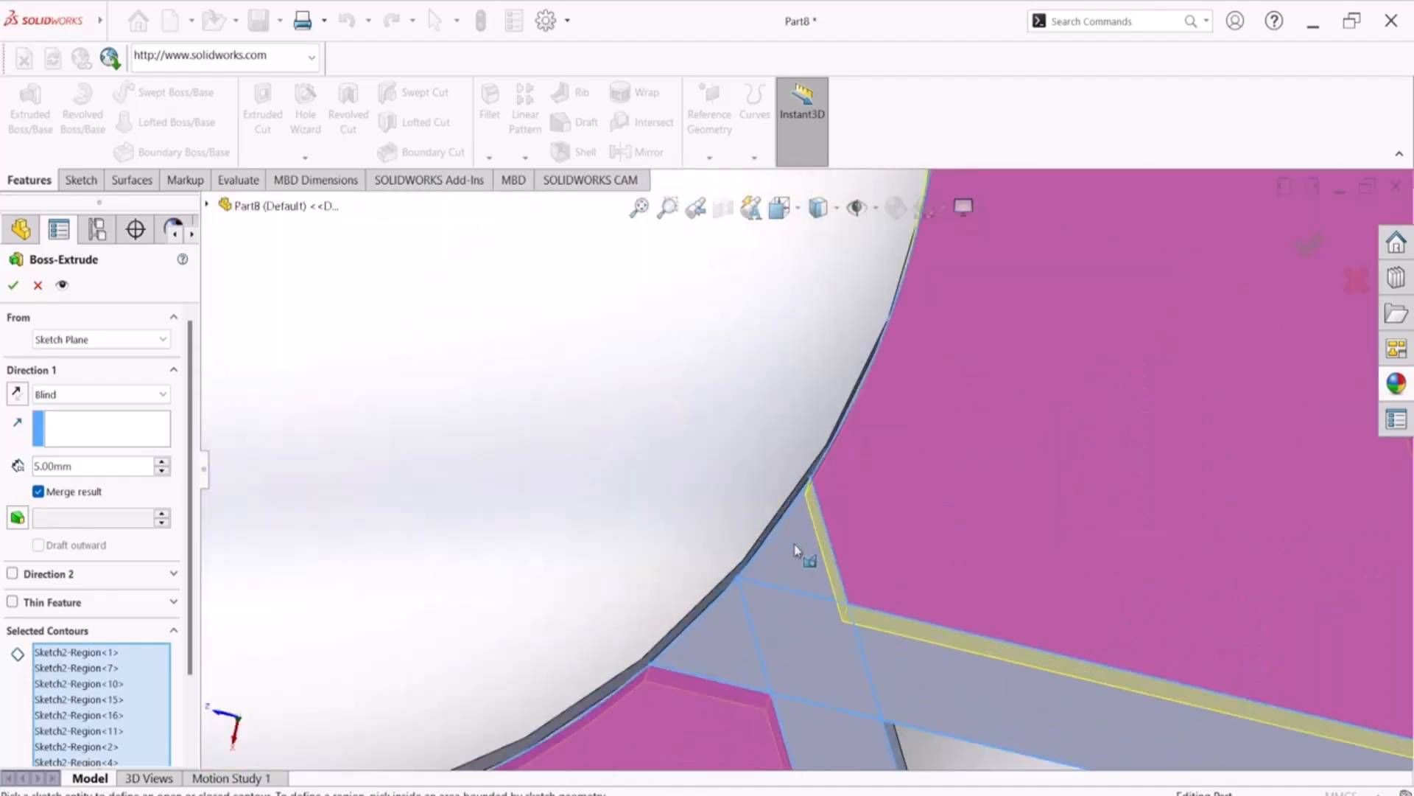
pyautogui.scroll(5, 711, 515)
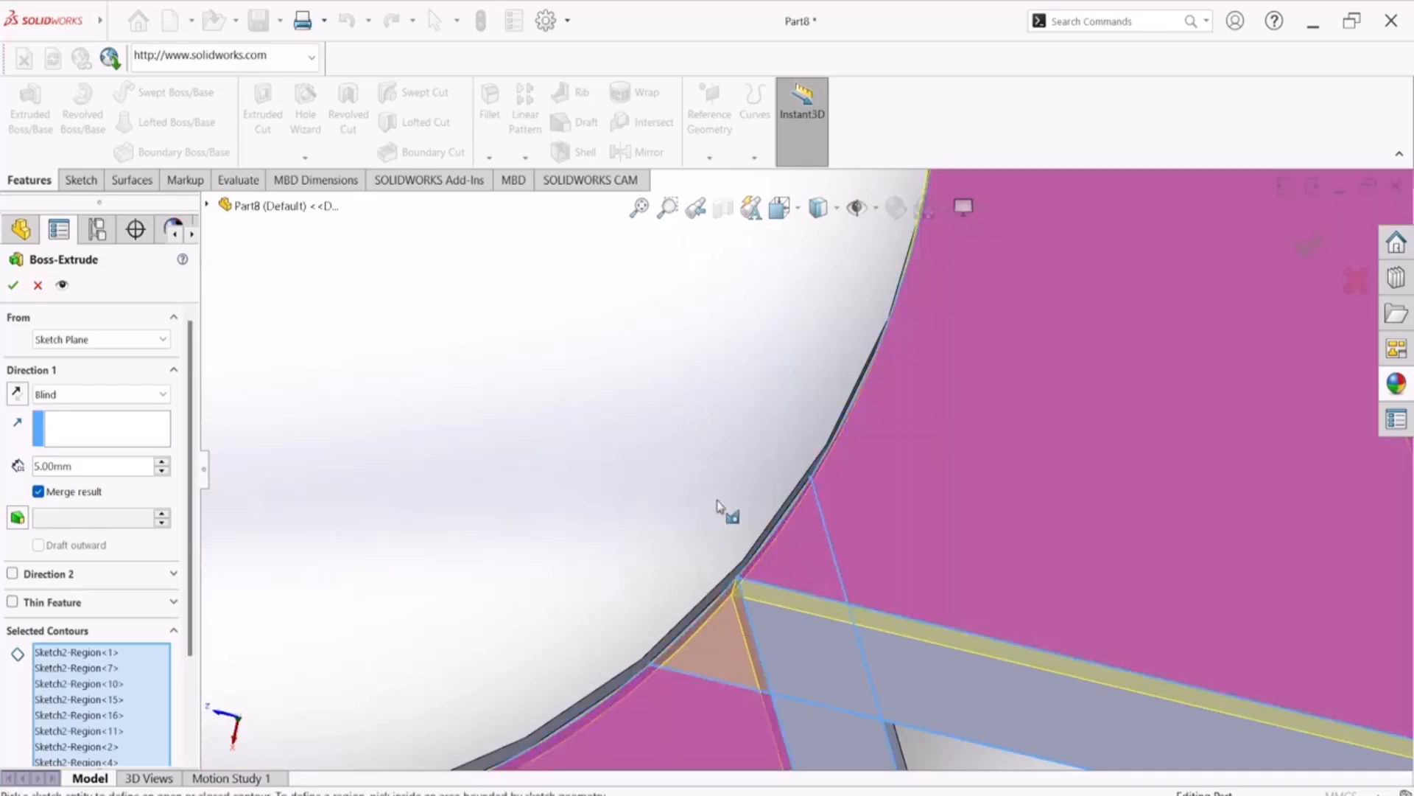
pyautogui.scroll(2, 759, 478)
pyautogui.scroll(-5, 590, 586)
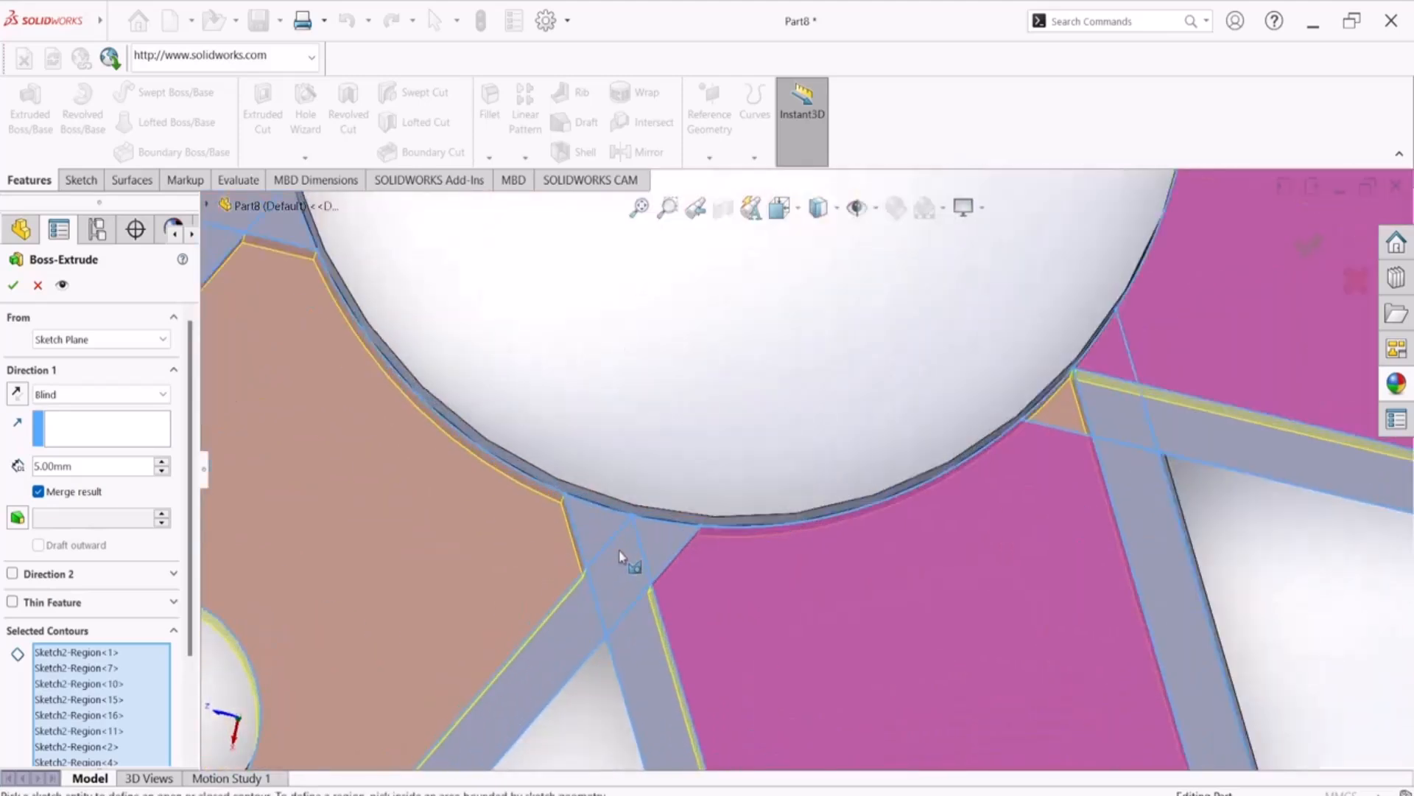
pyautogui.click(595, 533)
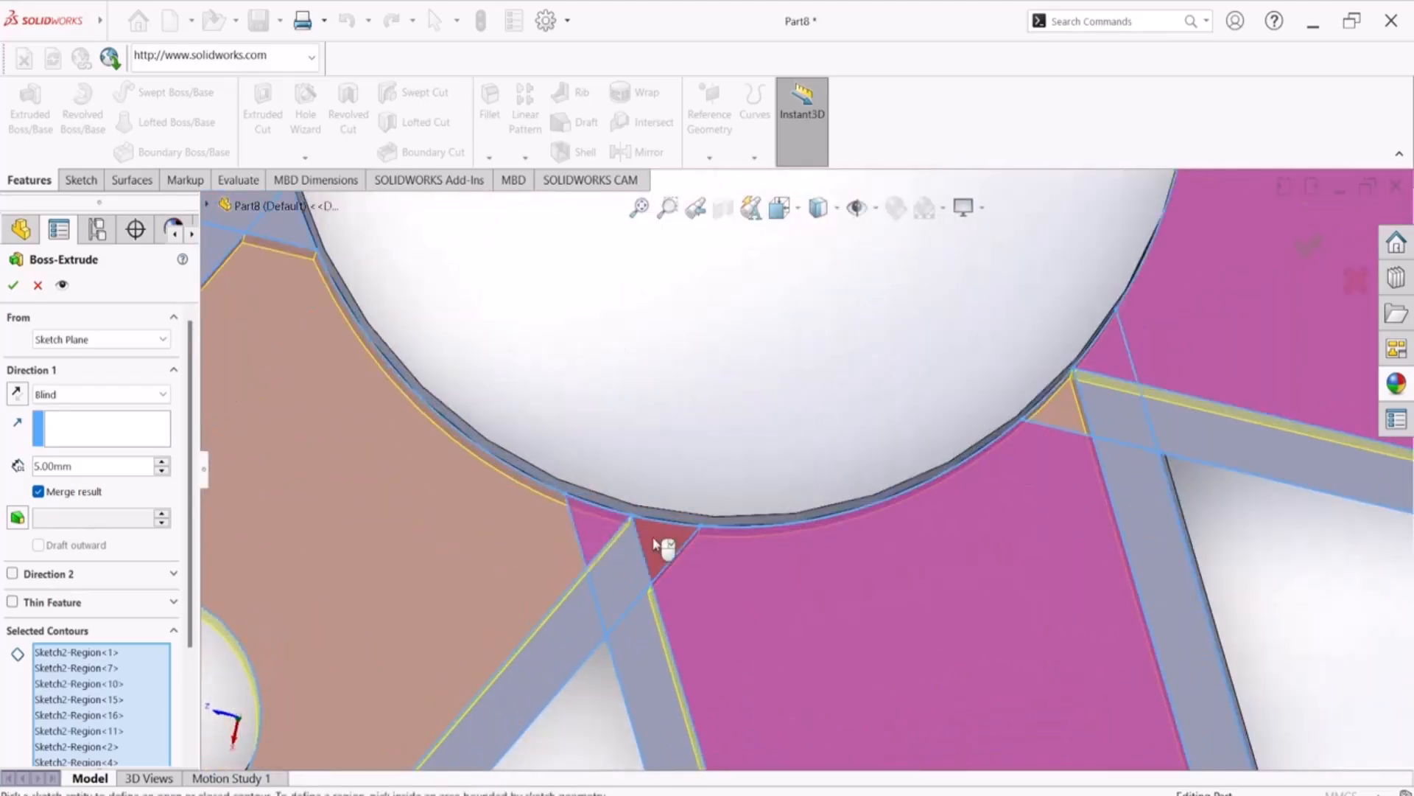
pyautogui.click(653, 539)
pyautogui.scroll(3, 658, 492)
pyautogui.scroll(2, 659, 492)
pyautogui.scroll(-5, 589, 315)
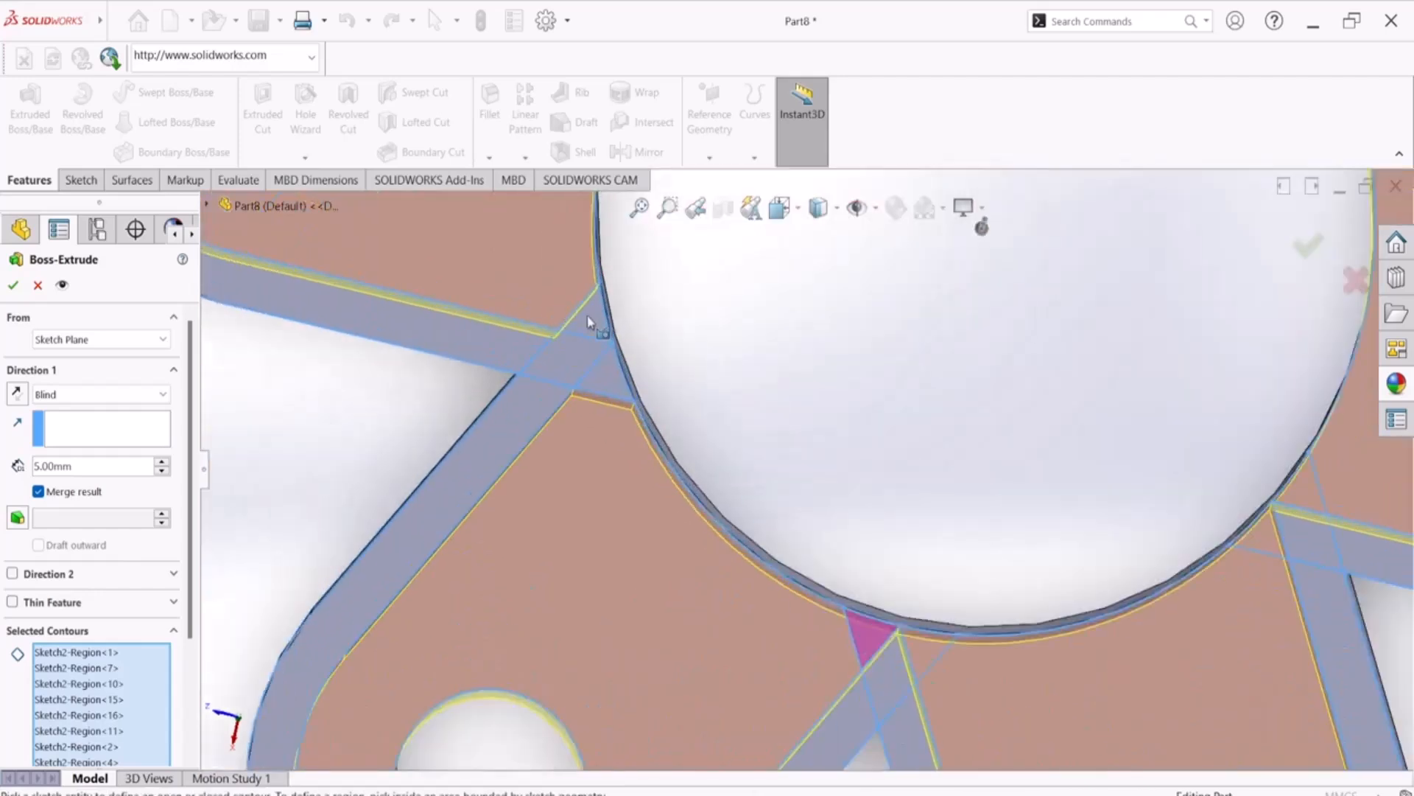
pyautogui.click(590, 326)
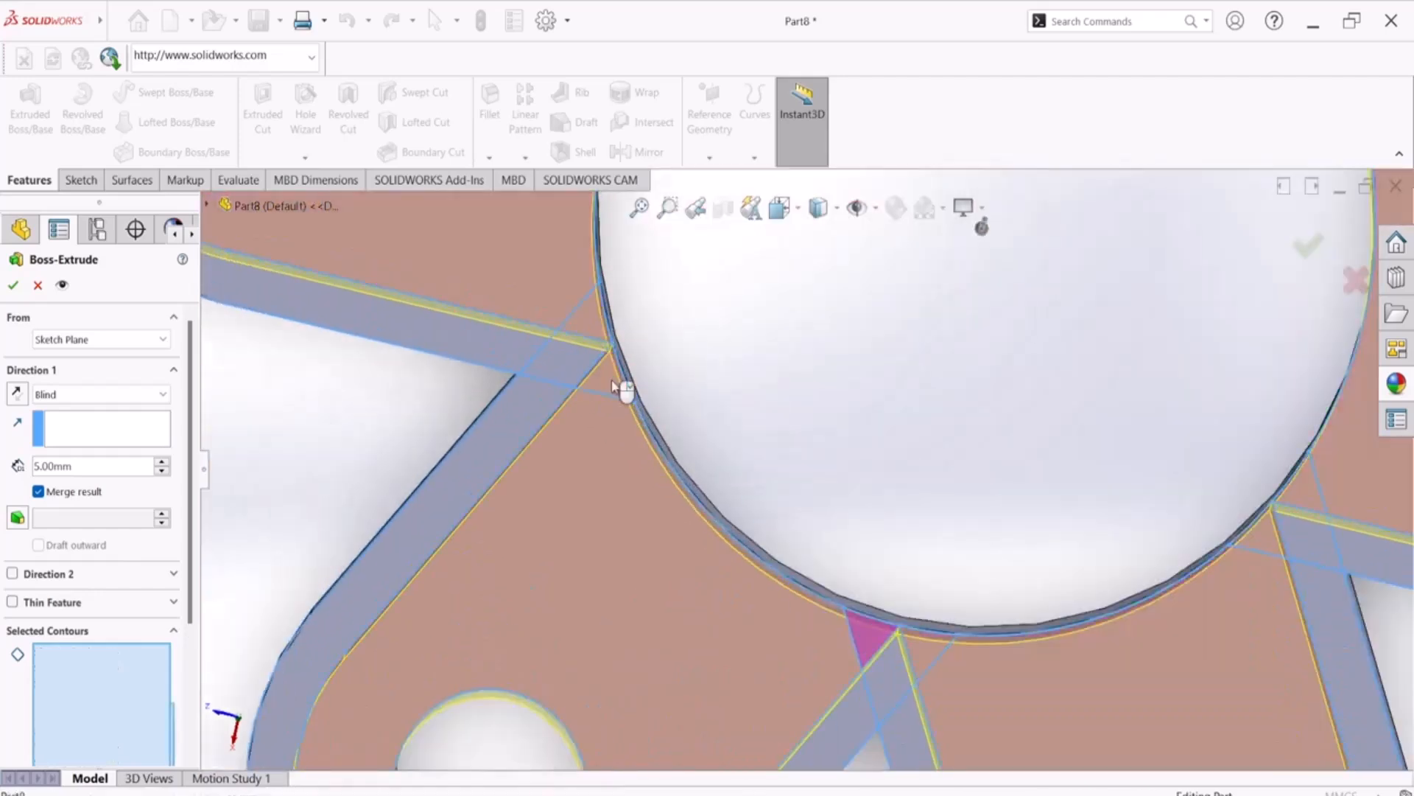
# Try to accept the 5 mm Boss-Extrude of the reselected inner arm regions with Merge result enabled, and cancel the feature
pyautogui.scroll(5, 807, 423)
pyautogui.moveTo(590, 537); pyautogui.dragTo(638, 372, button='middle')
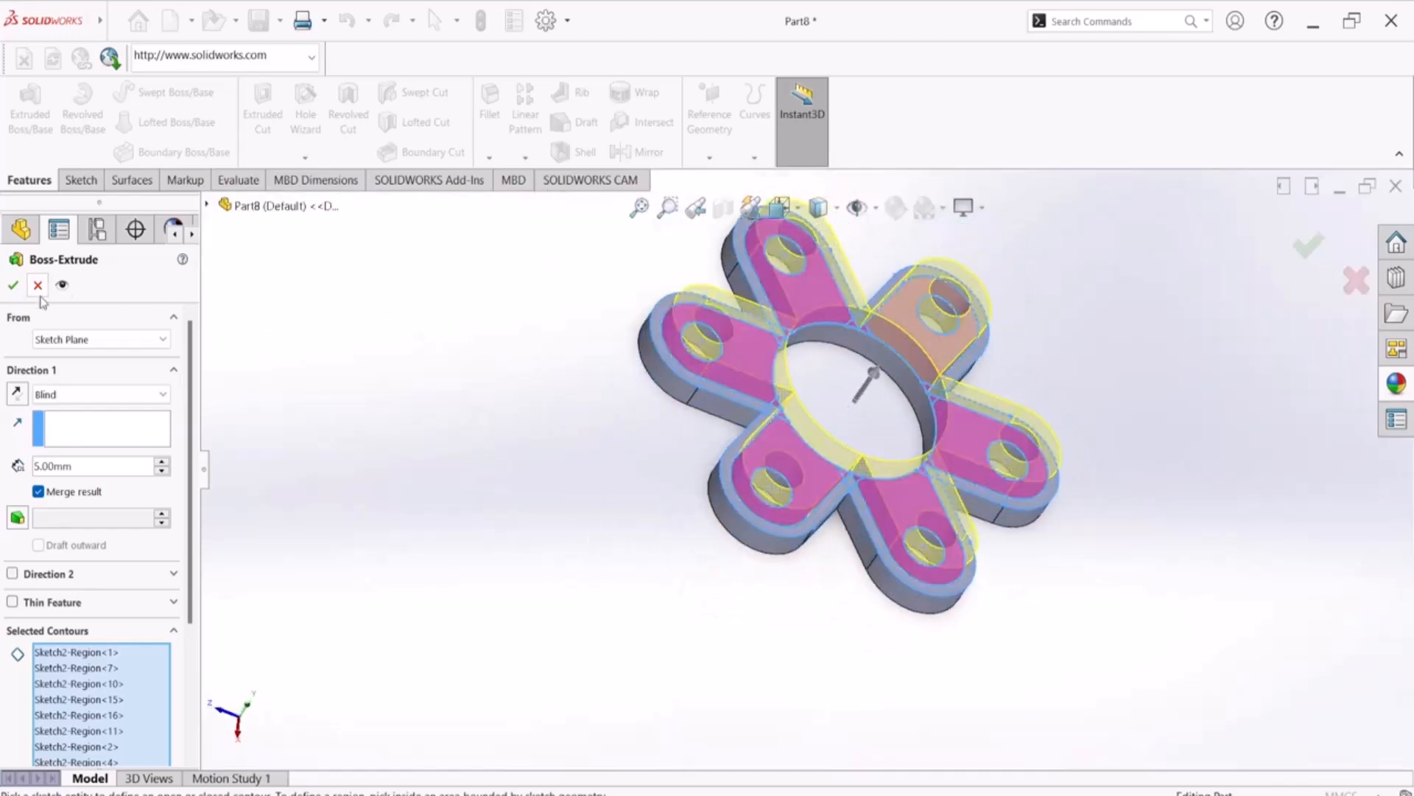
pyautogui.click(15, 285)
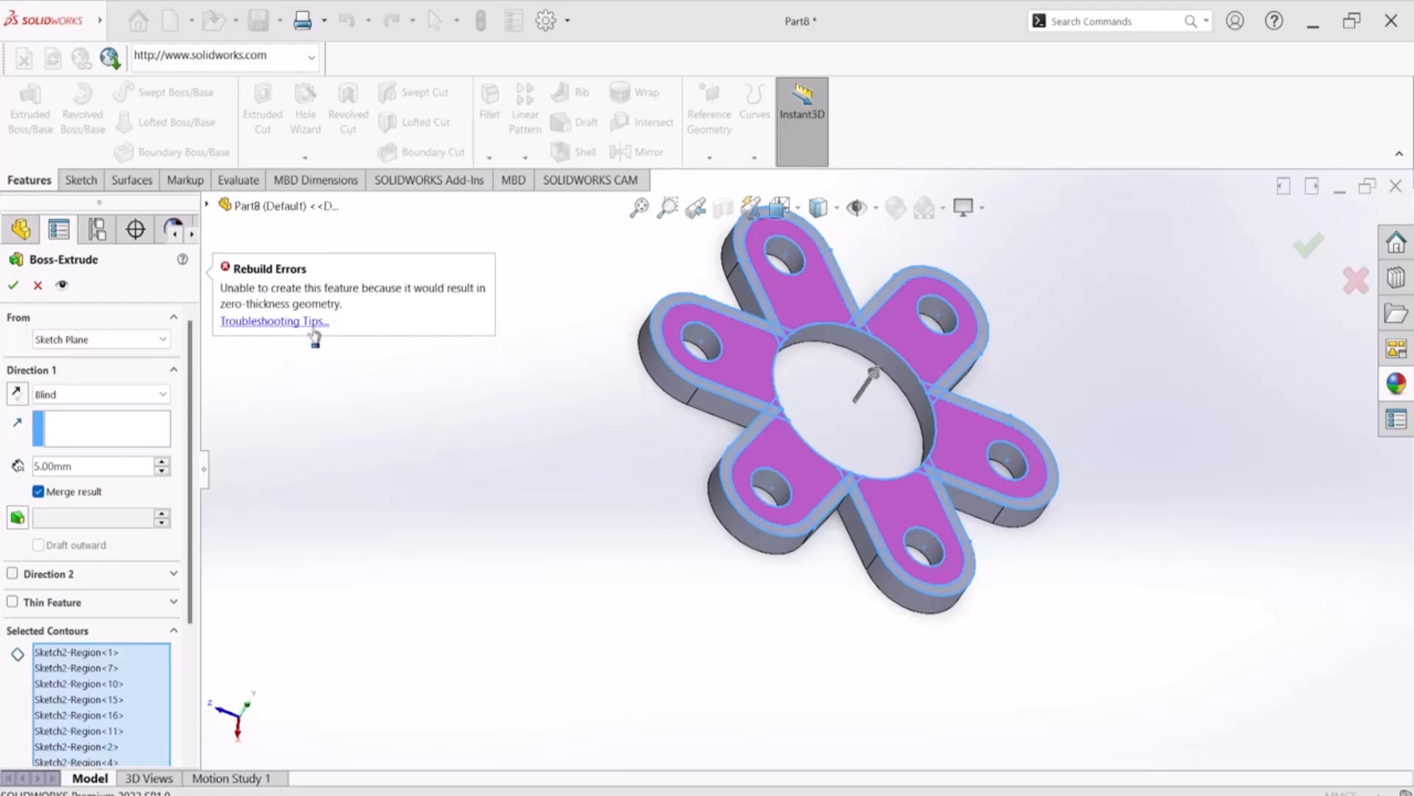
pyautogui.scroll(-3, 685, 435)
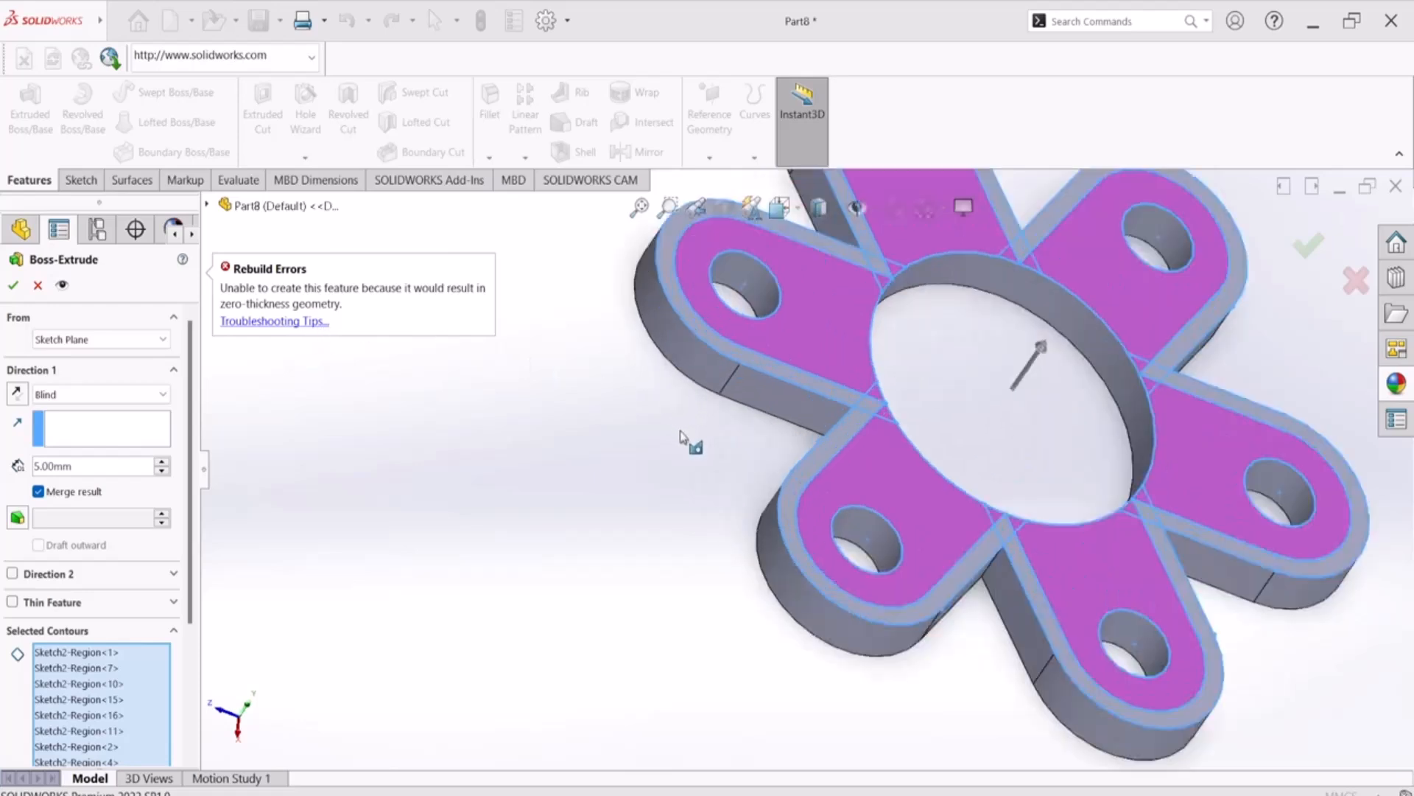
pyautogui.click(37, 285)
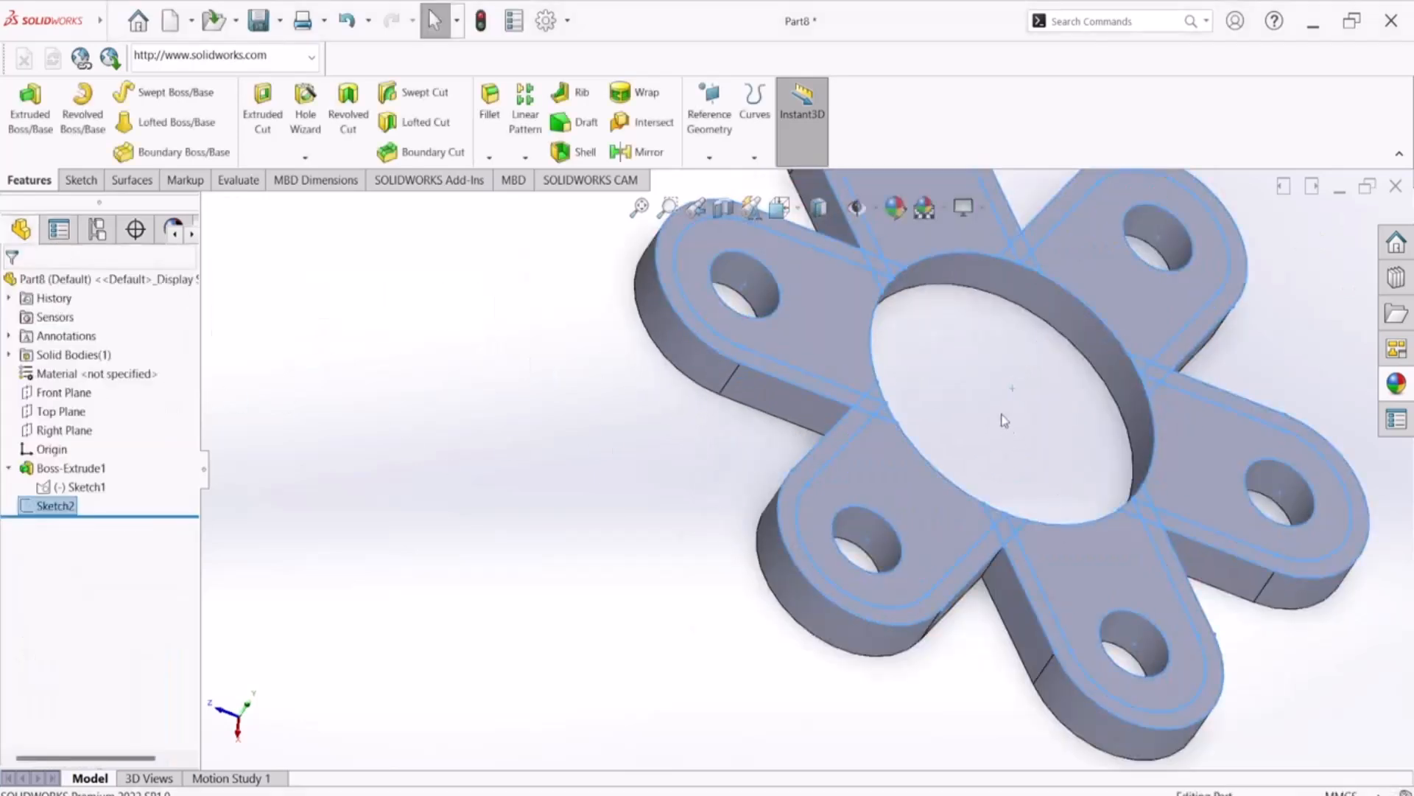
# Examine the crossing sketch lines between neighbouring arms where they meet the edge of the central circle
pyautogui.scroll(-3, 1007, 427)
pyautogui.moveTo(998, 404); pyautogui.dragTo(920, 513, button='middle')
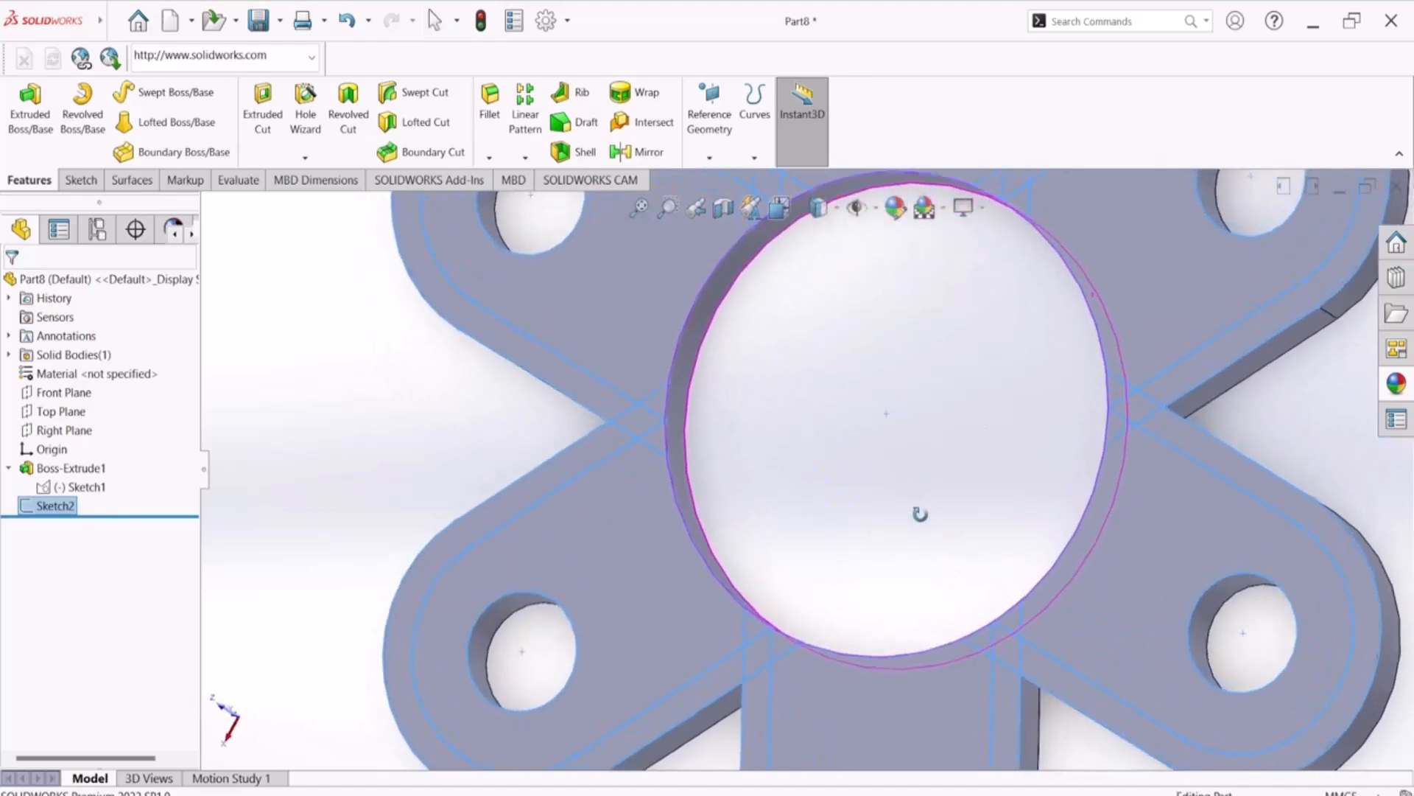
pyautogui.scroll(-6, 669, 435)
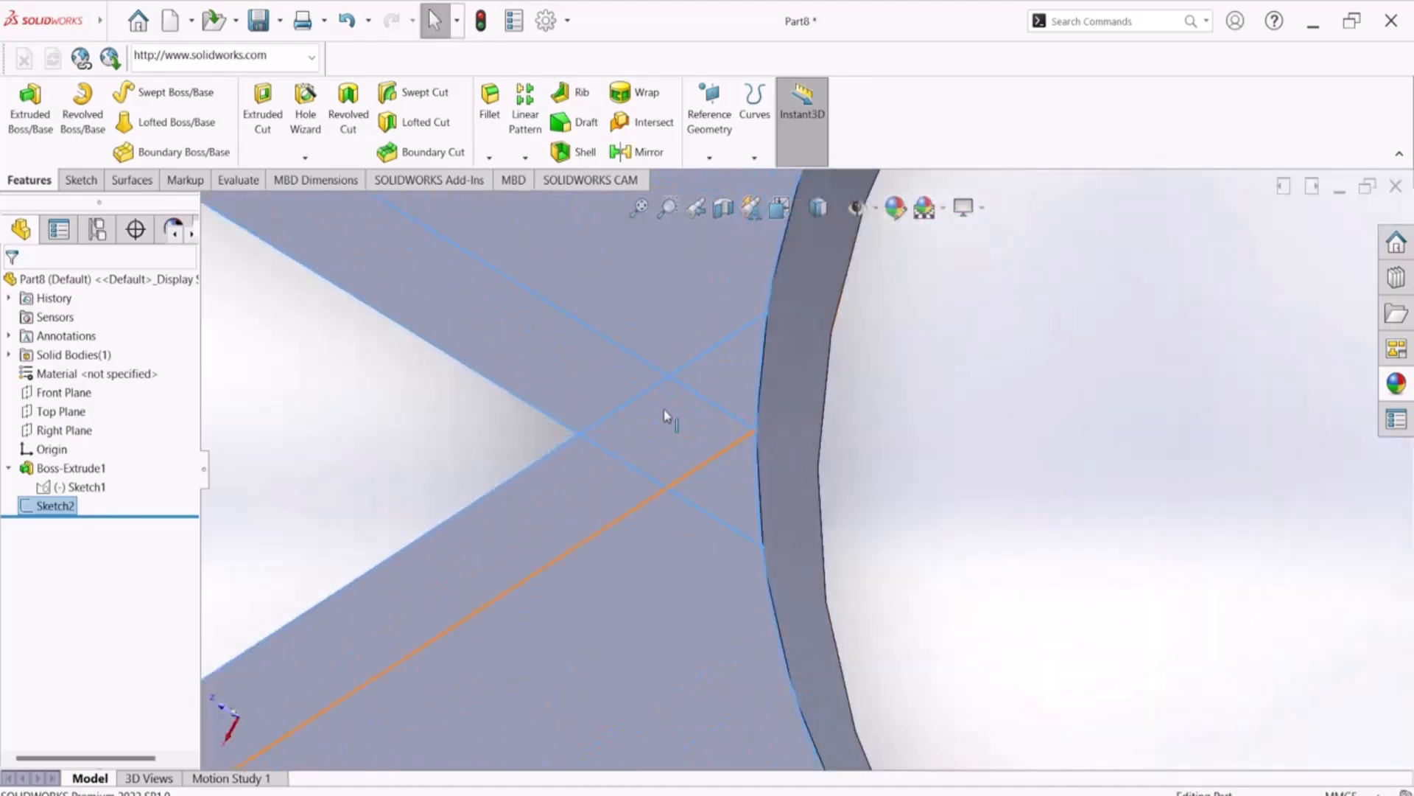
pyautogui.scroll(-2, 847, 475)
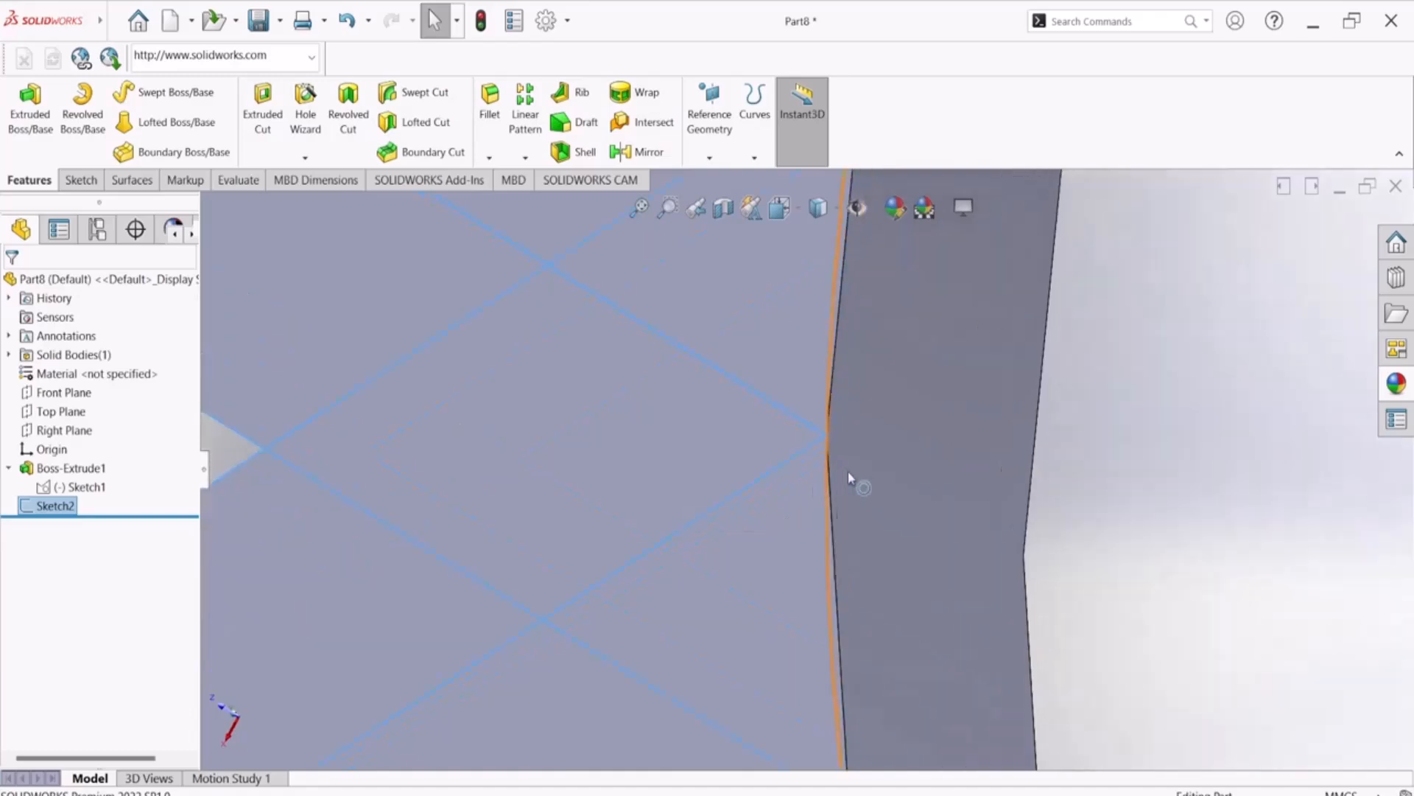
pyautogui.scroll(6, 847, 473)
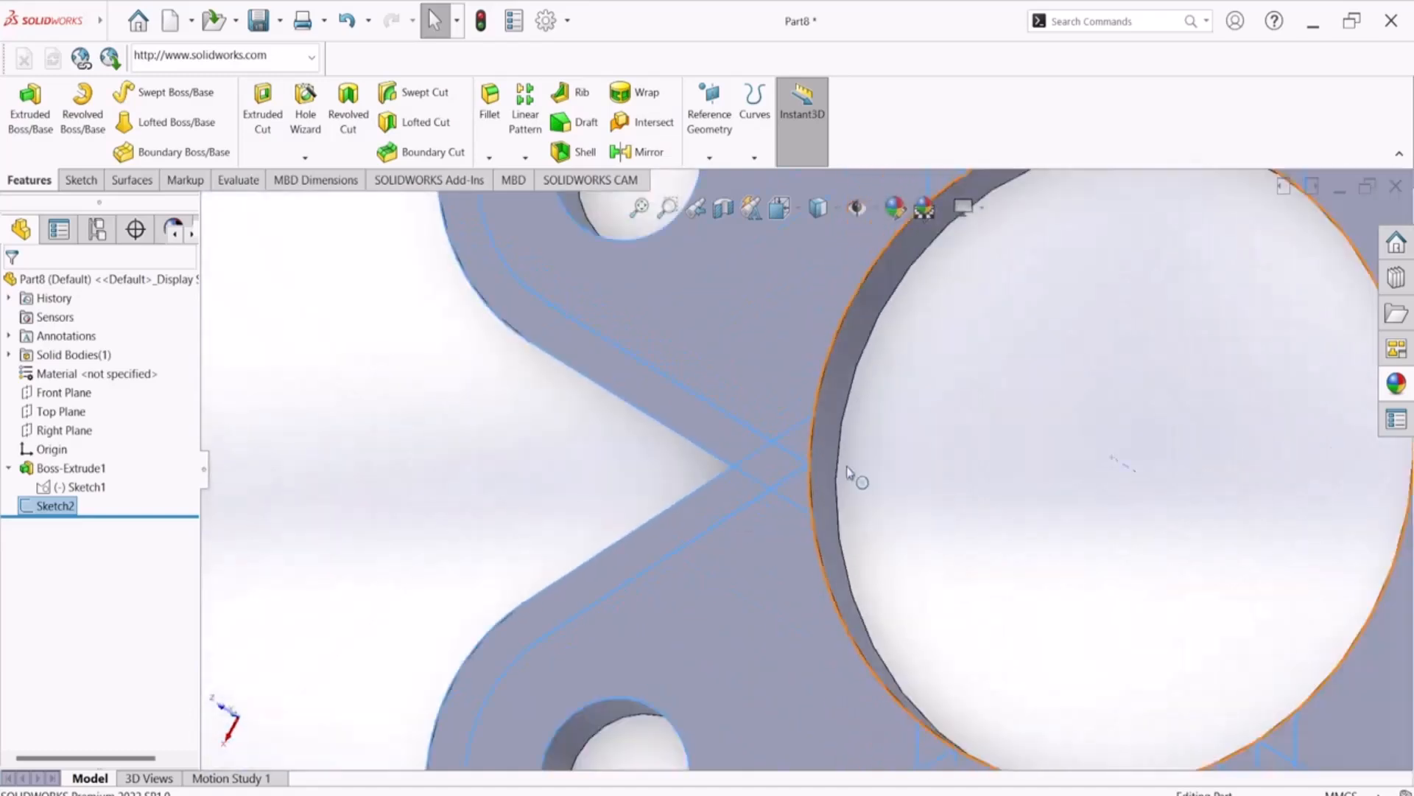
pyautogui.scroll(3, 837, 378)
pyautogui.moveTo(839, 383); pyautogui.dragTo(859, 268, button='middle')
pyautogui.scroll(-4, 829, 486)
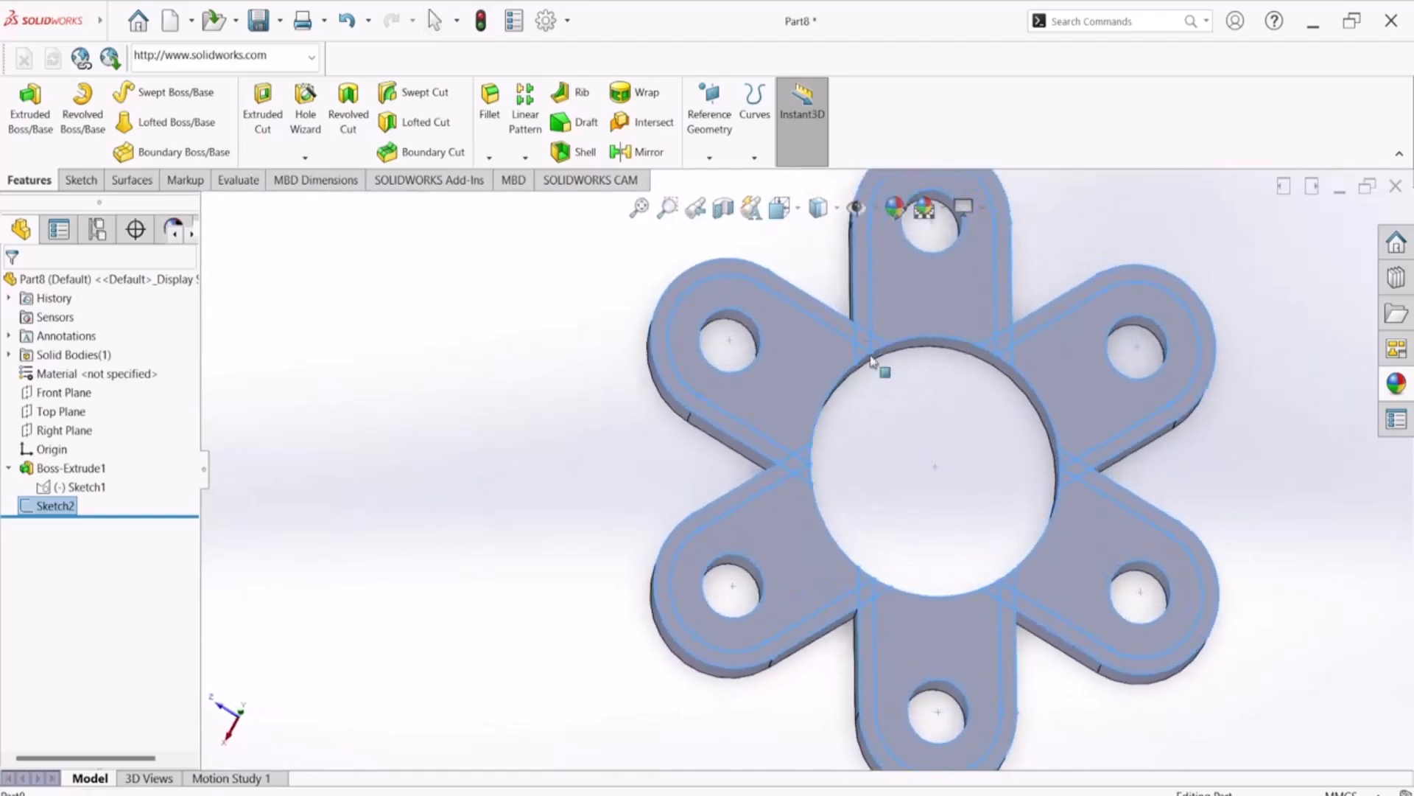
pyautogui.scroll(-2, 827, 486)
# Start a 5 mm Boss-Extrude of Sketch2 with the small triangular regions at the left and lower-left arm crossings as contours
pyautogui.click(787, 443)
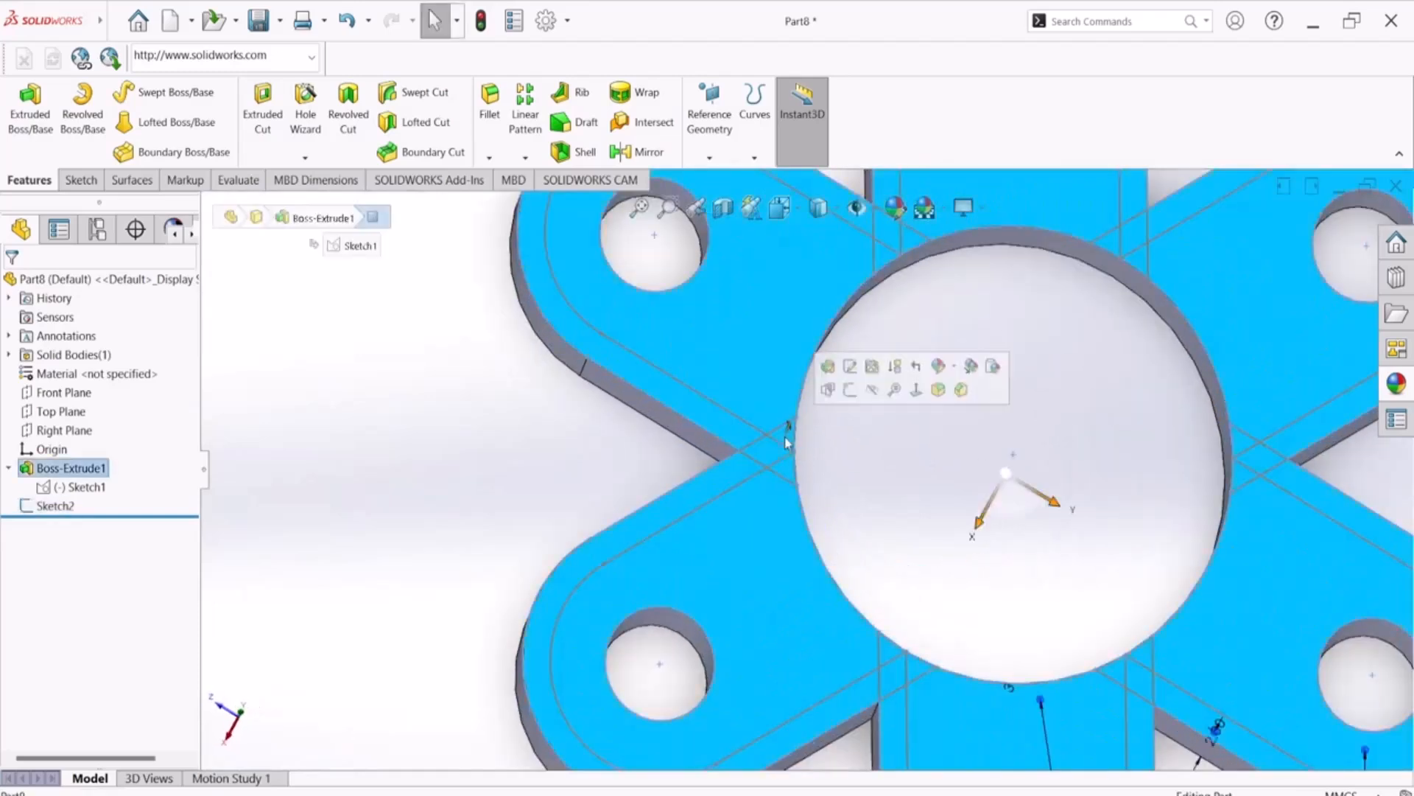
pyautogui.click(410, 472)
pyautogui.click(37, 505)
pyautogui.click(33, 105)
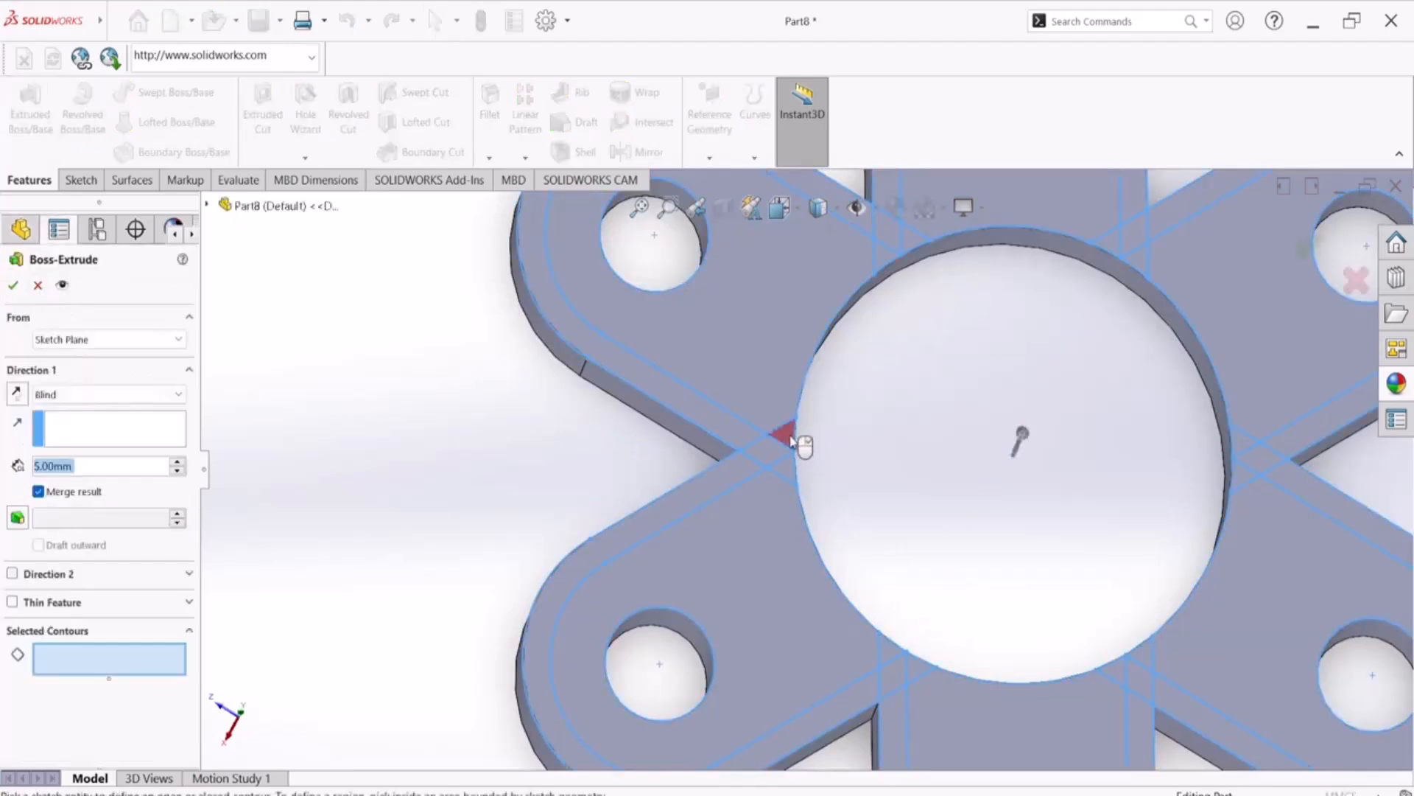
pyautogui.click(790, 478)
pyautogui.click(788, 476)
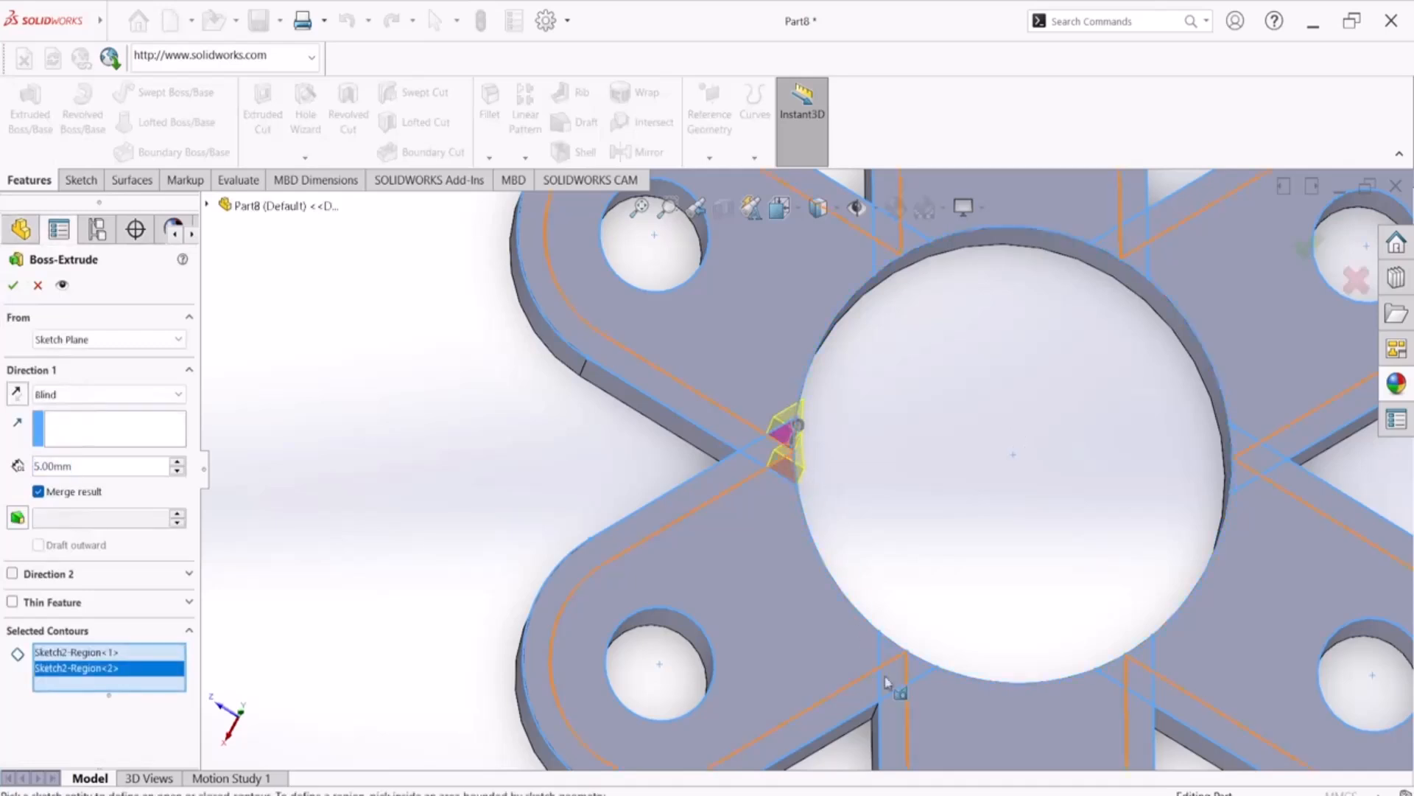
pyautogui.click(894, 656)
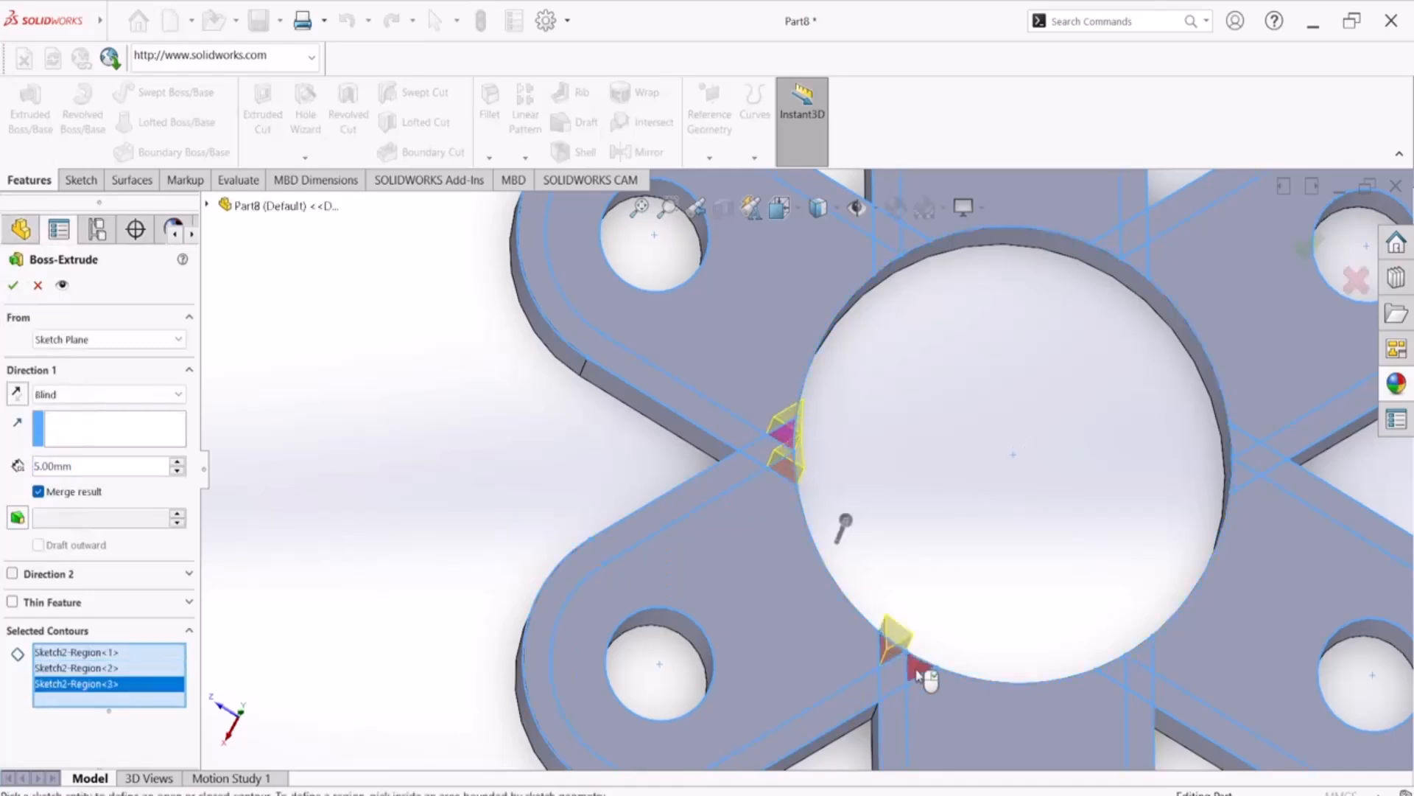
pyautogui.click(921, 670)
# Add the small triangular regions at the lower-right, right, upper-right and upper-left arm crossings around the central circle to the contours
pyautogui.click(1124, 666)
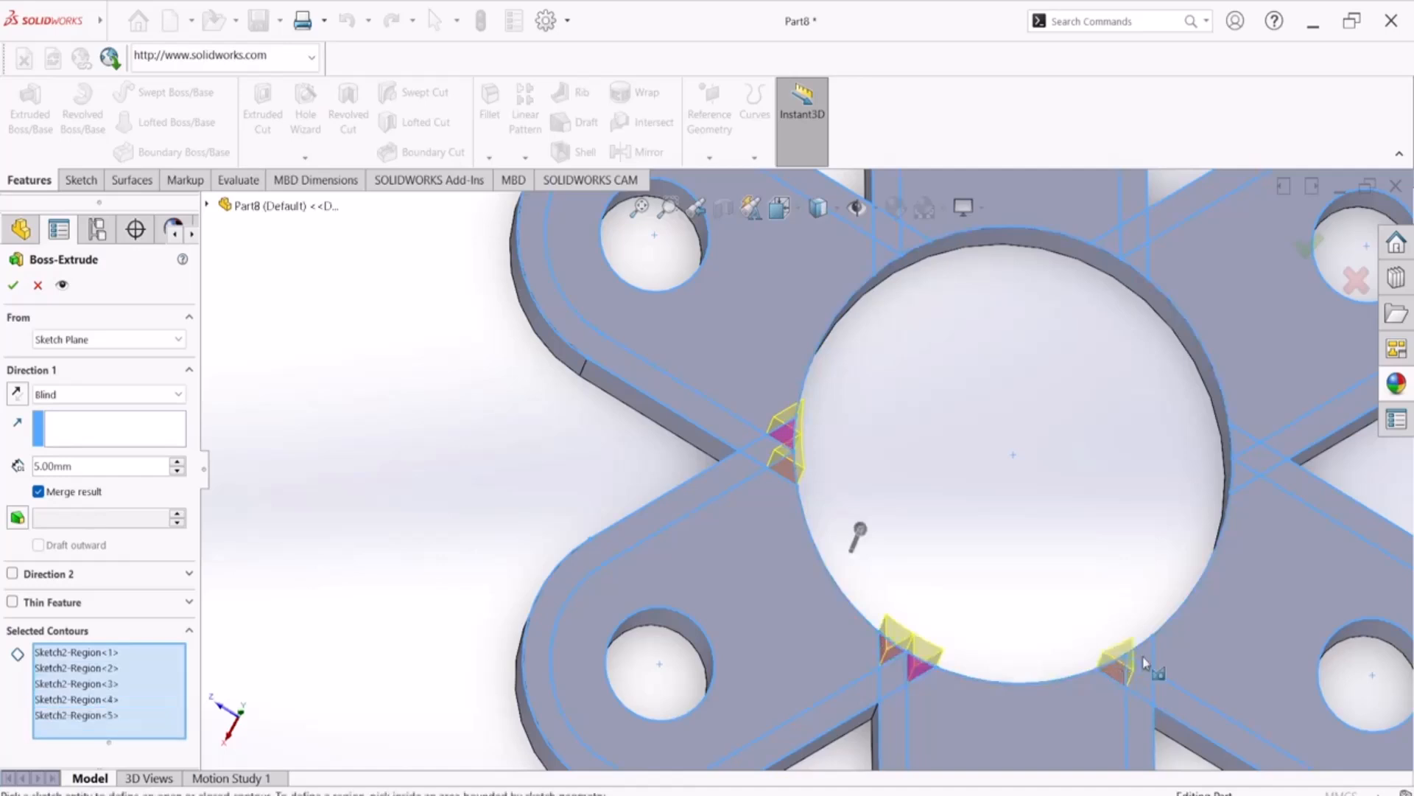
pyautogui.click(1142, 654)
pyautogui.click(1244, 466)
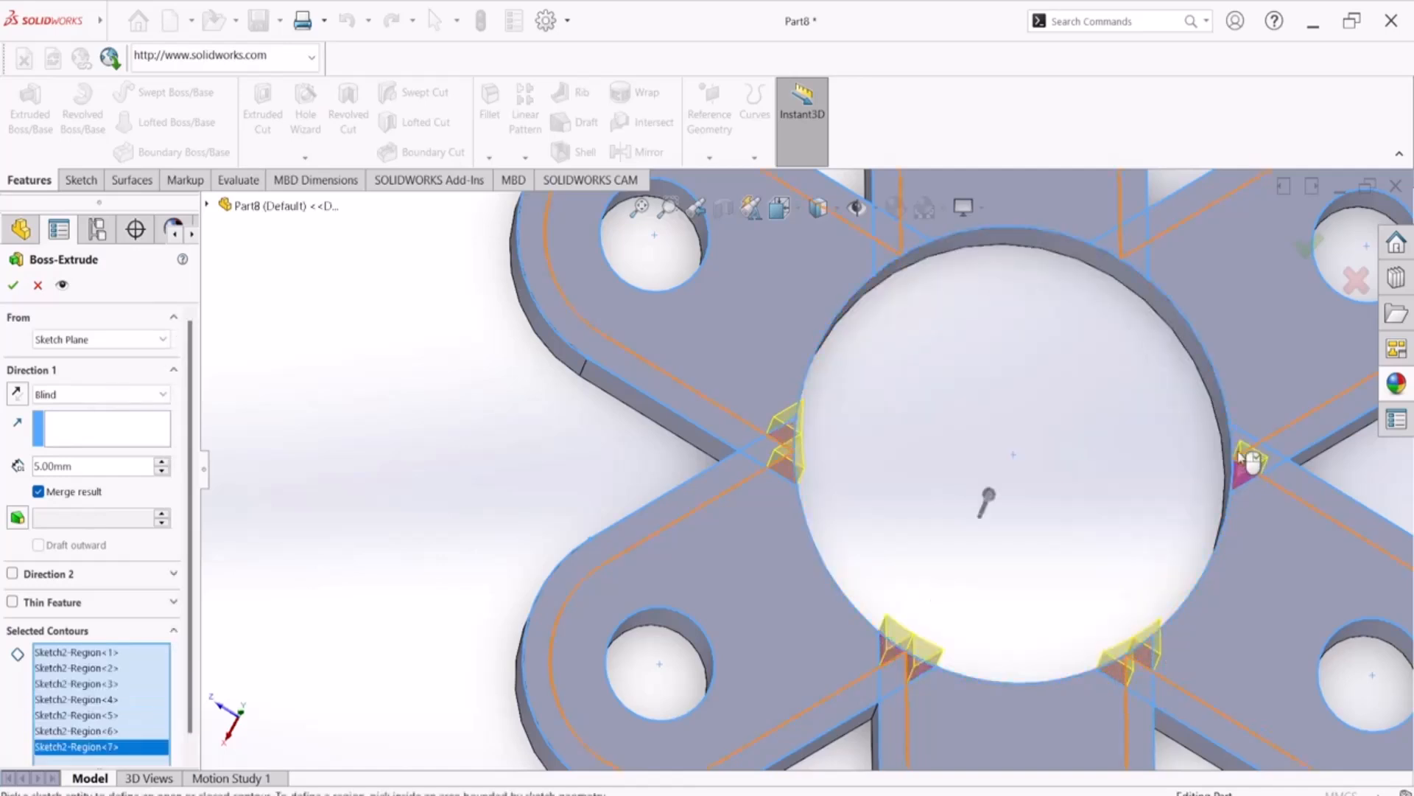
pyautogui.click(1242, 442)
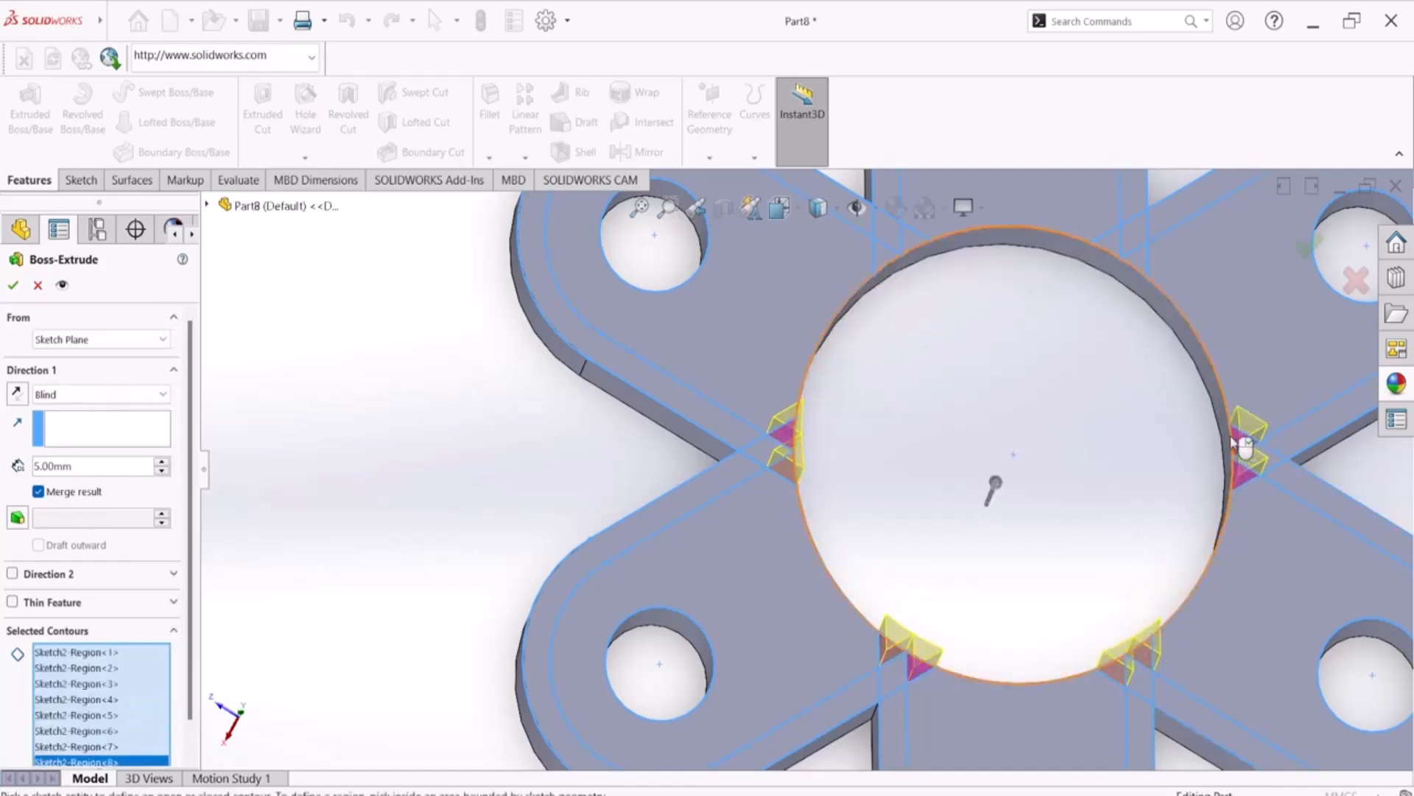
pyautogui.click(1141, 260)
pyautogui.click(1110, 243)
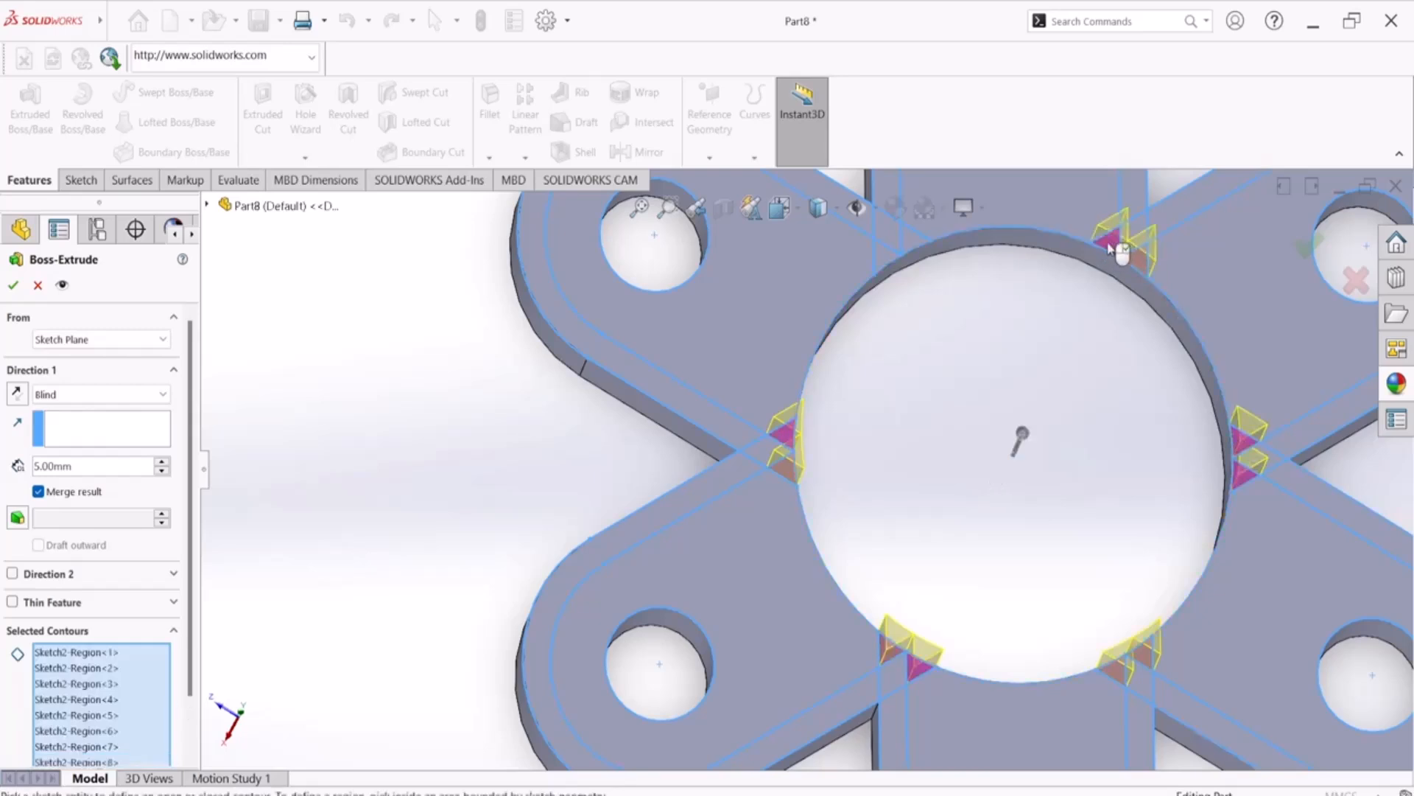
pyautogui.click(900, 250)
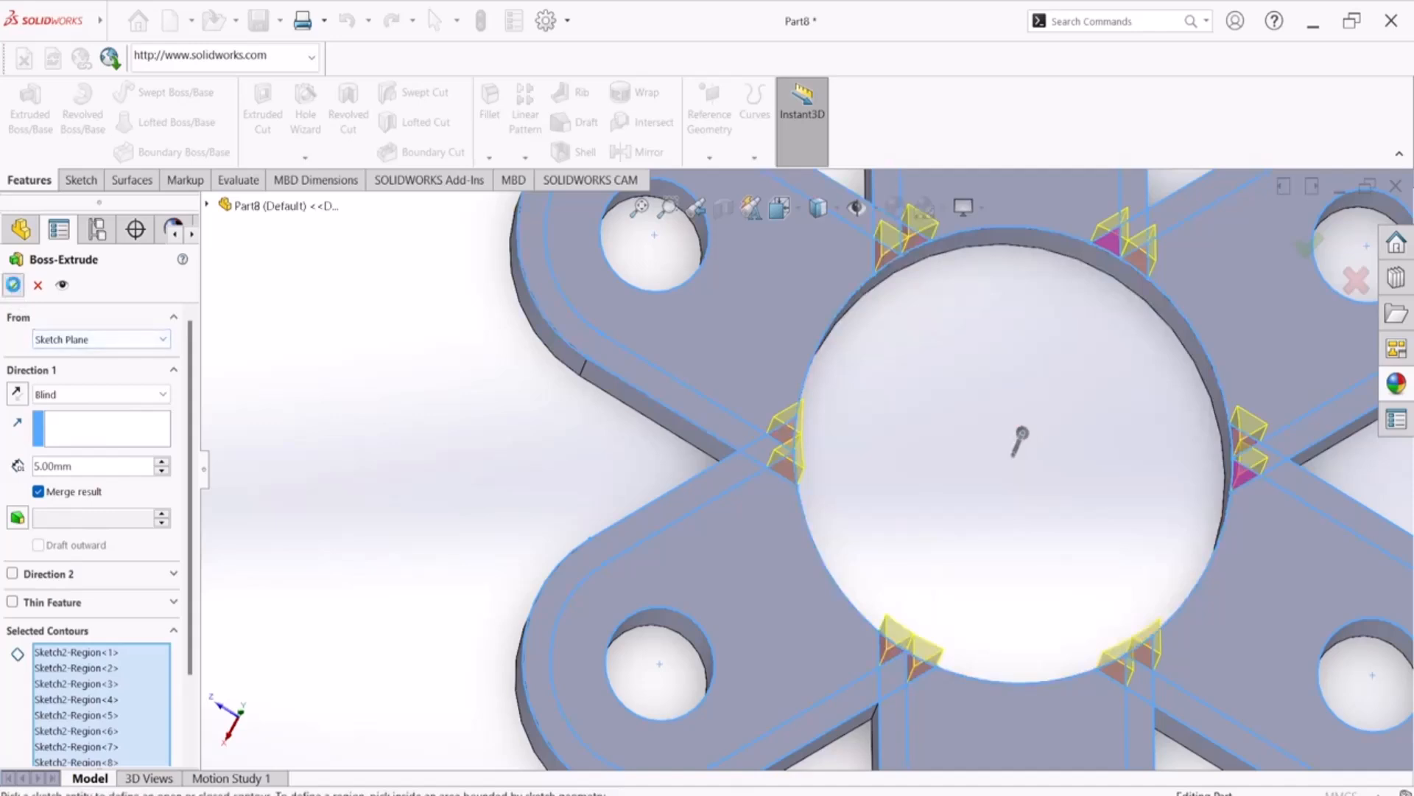
# Try to accept the 5 mm extrusion of the triangular regions, inspect where two neighbouring triangles touch, and cancel the feature
pyautogui.click(14, 285)
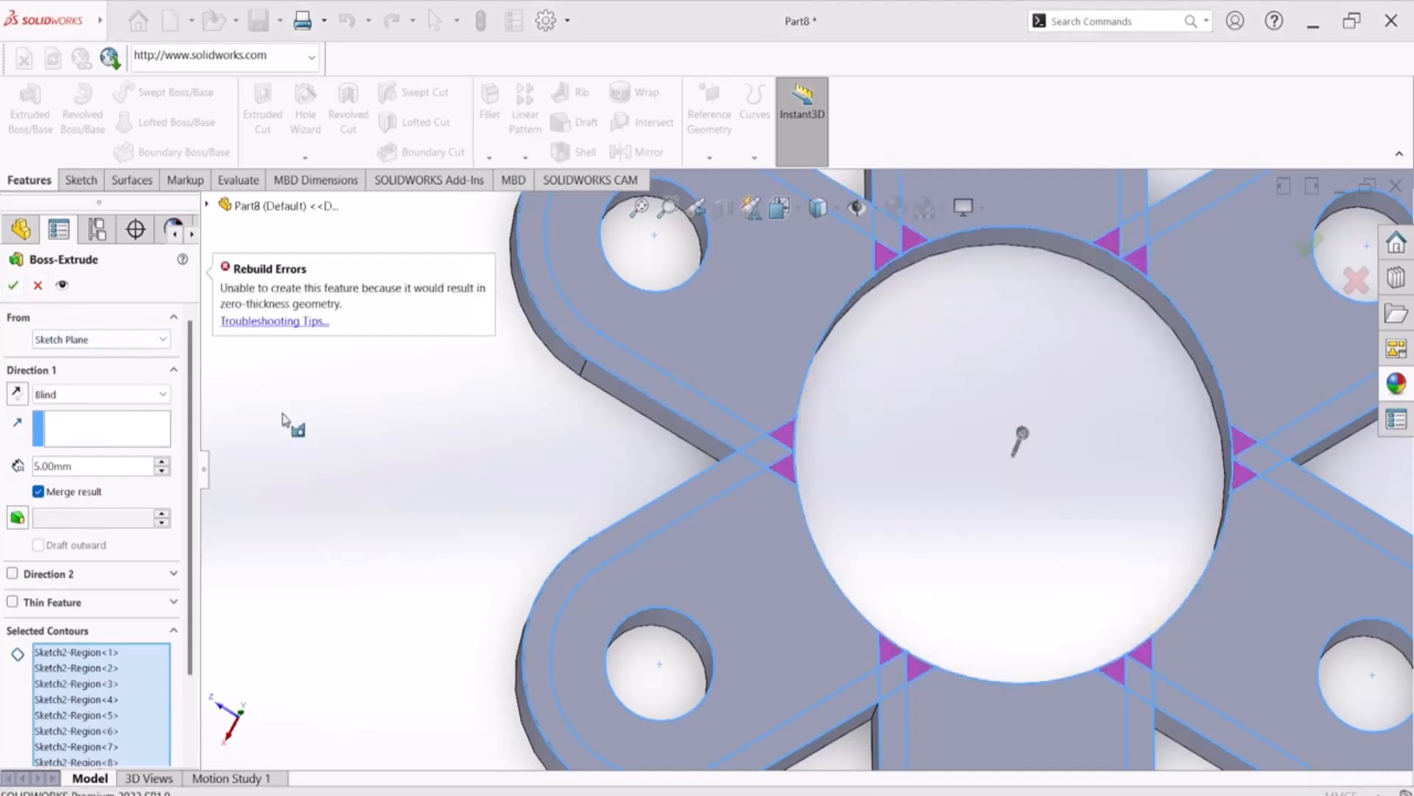
pyautogui.scroll(-5, 921, 269)
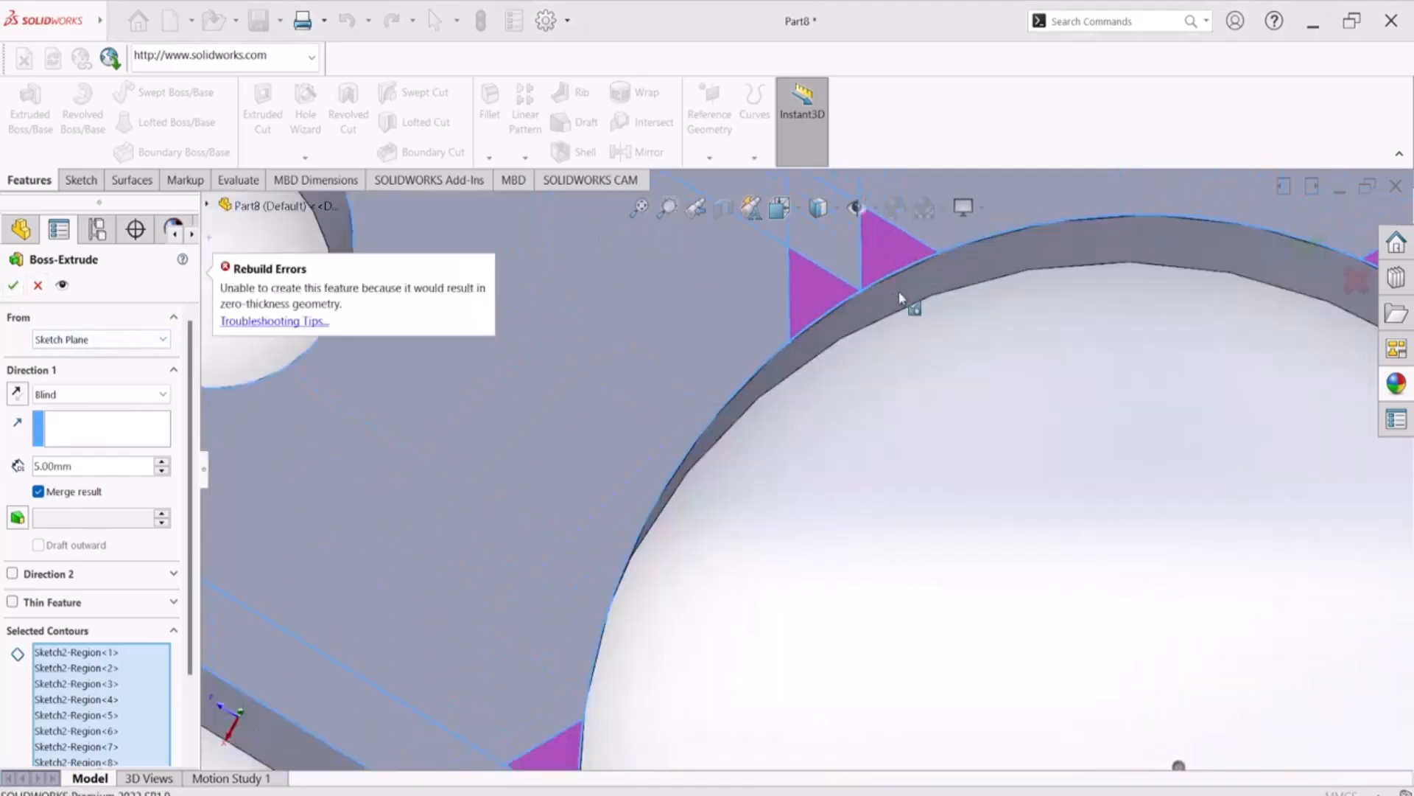
pyautogui.scroll(-5, 904, 293)
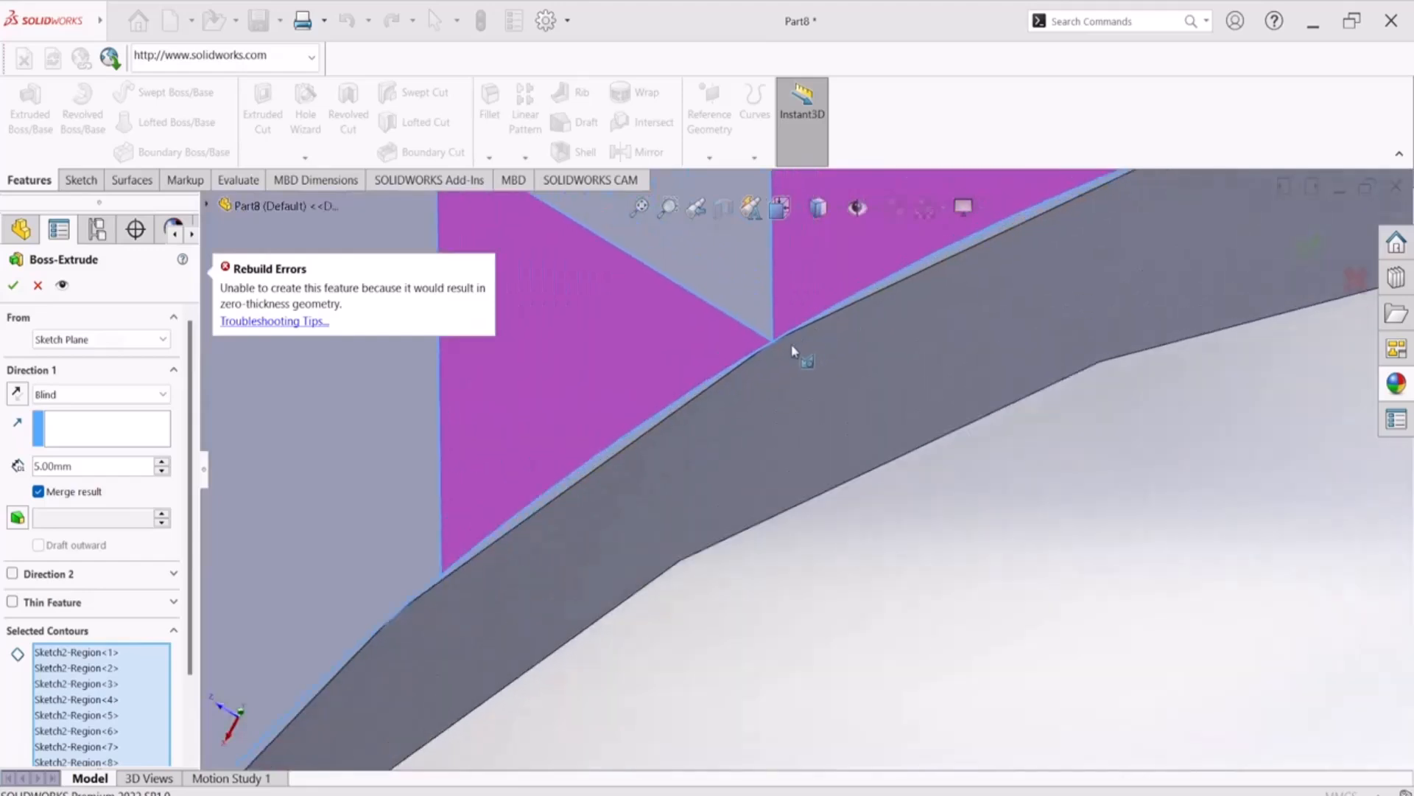
pyautogui.scroll(-3, 794, 347)
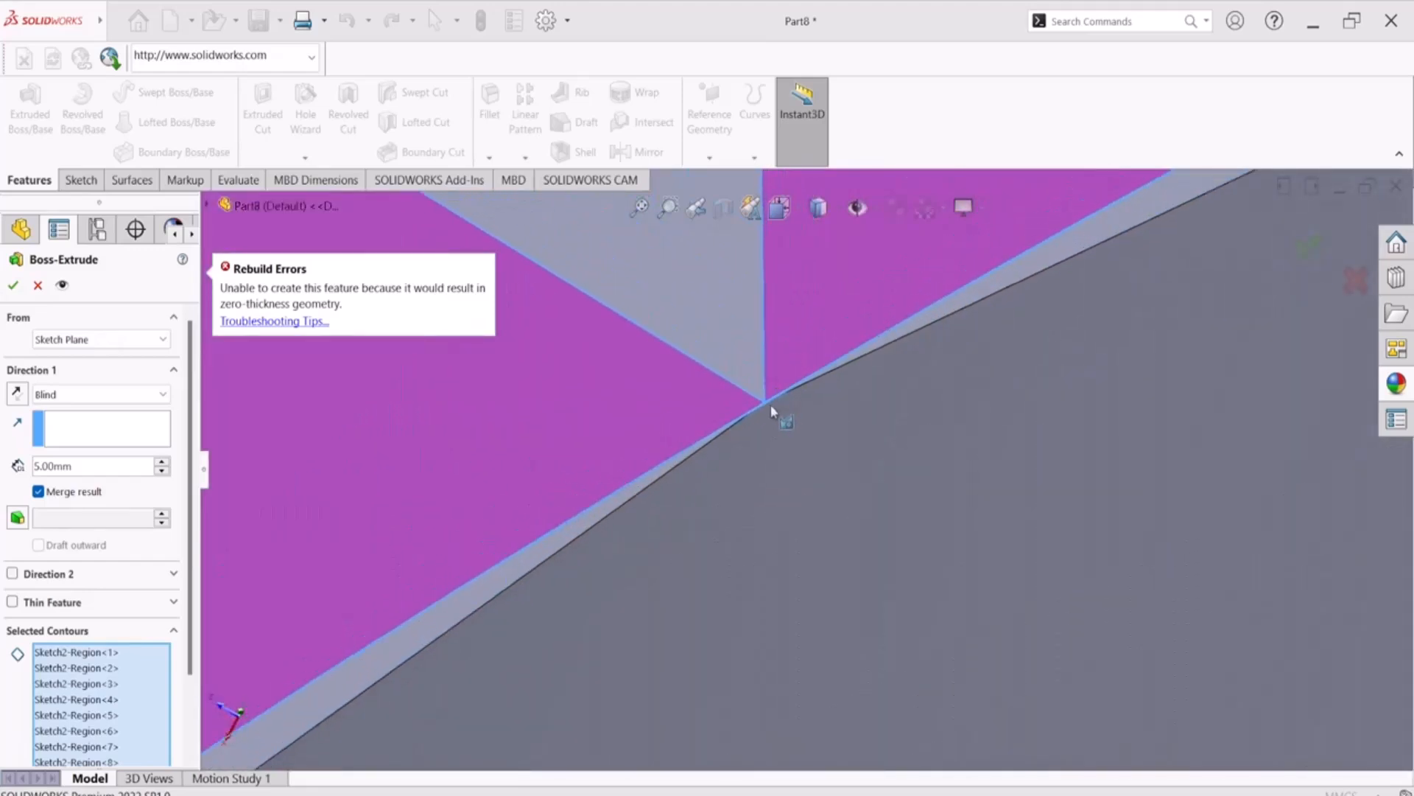
pyautogui.scroll(5, 773, 409)
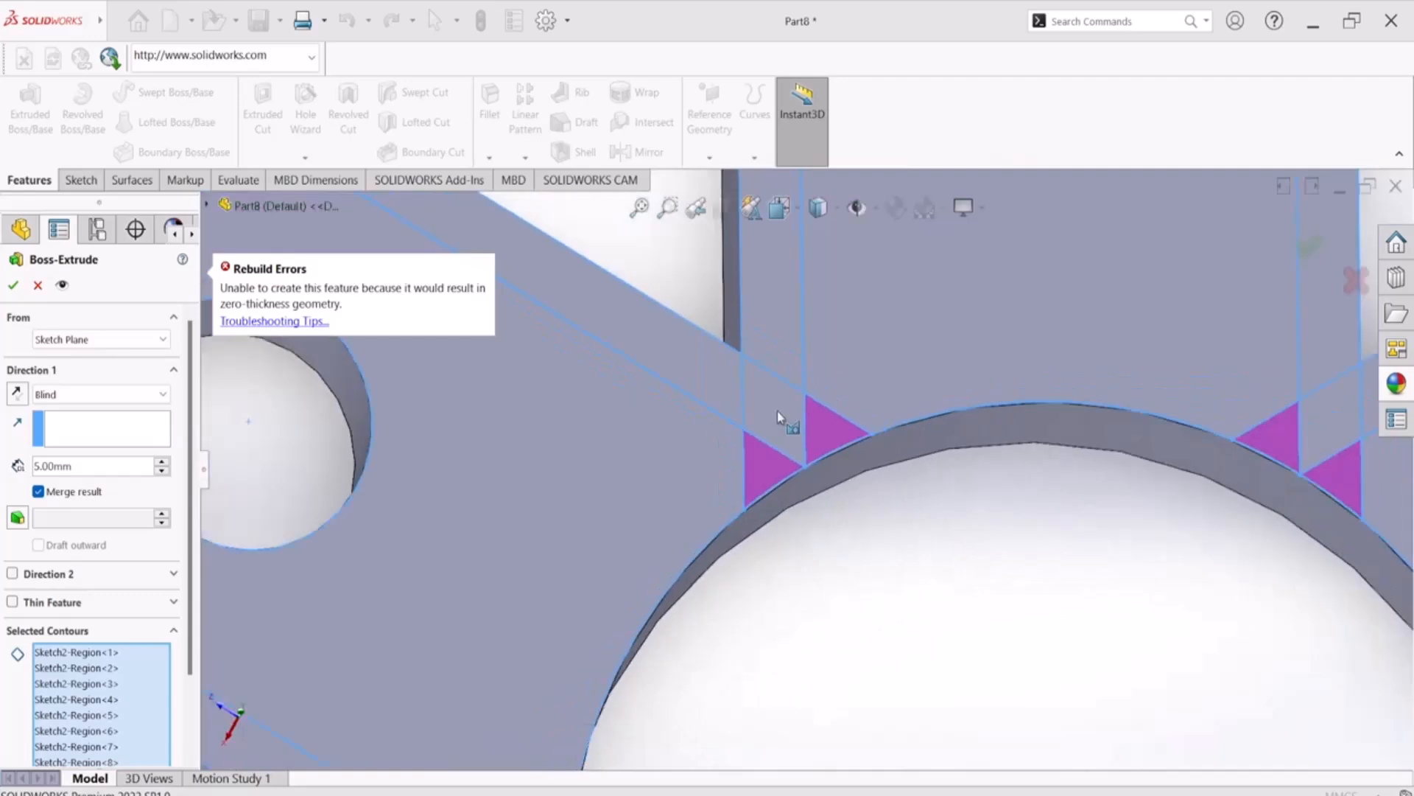
pyautogui.scroll(4, 776, 410)
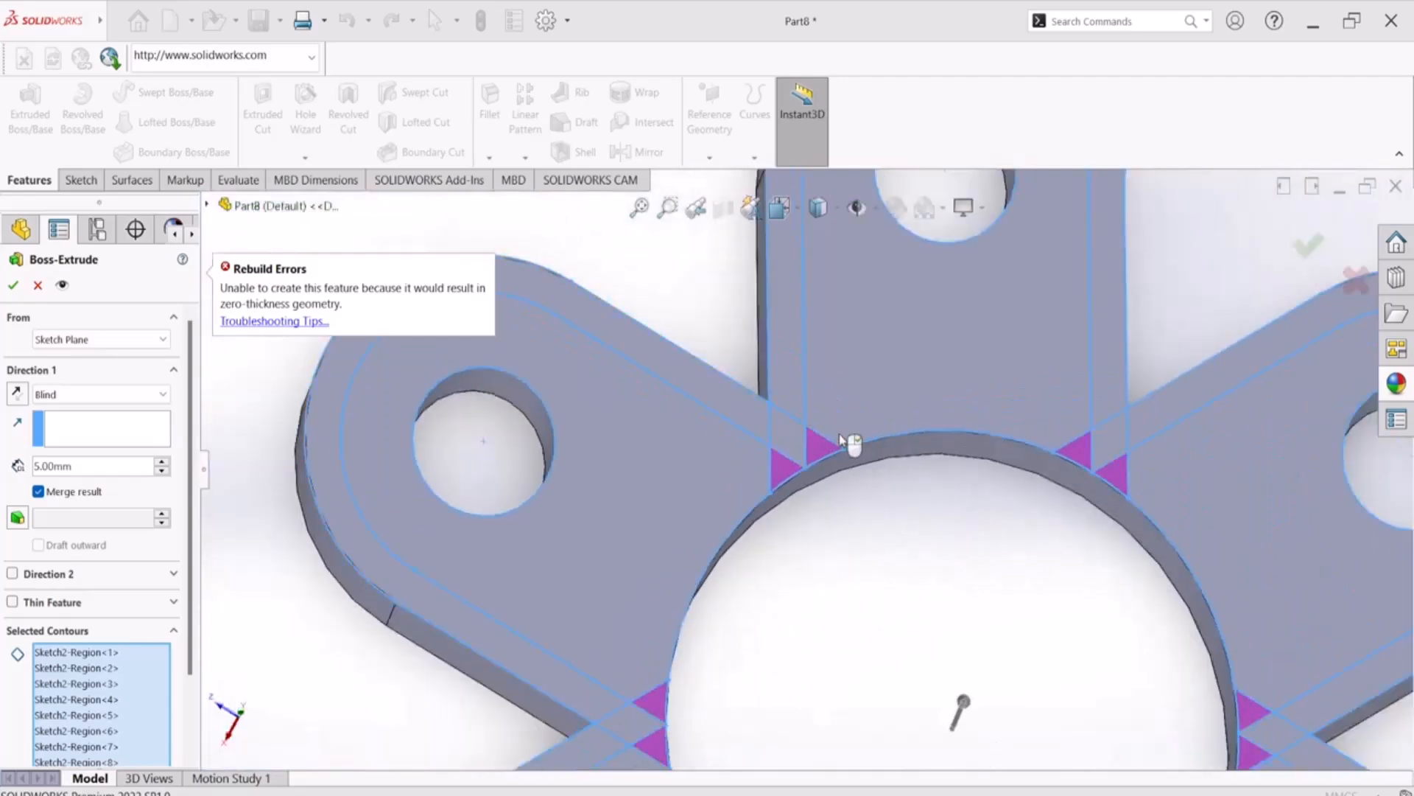
pyautogui.click(38, 286)
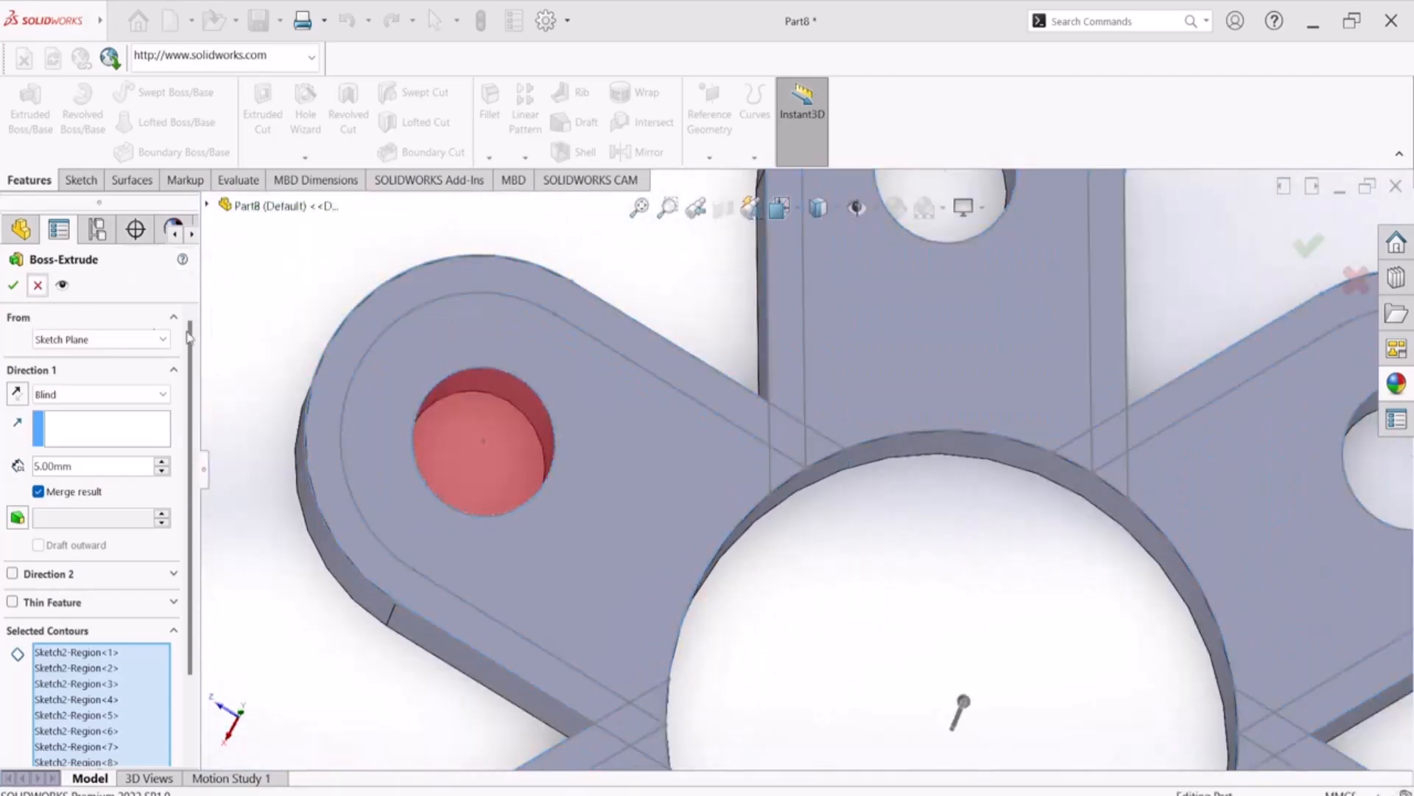
pyautogui.click(971, 333)
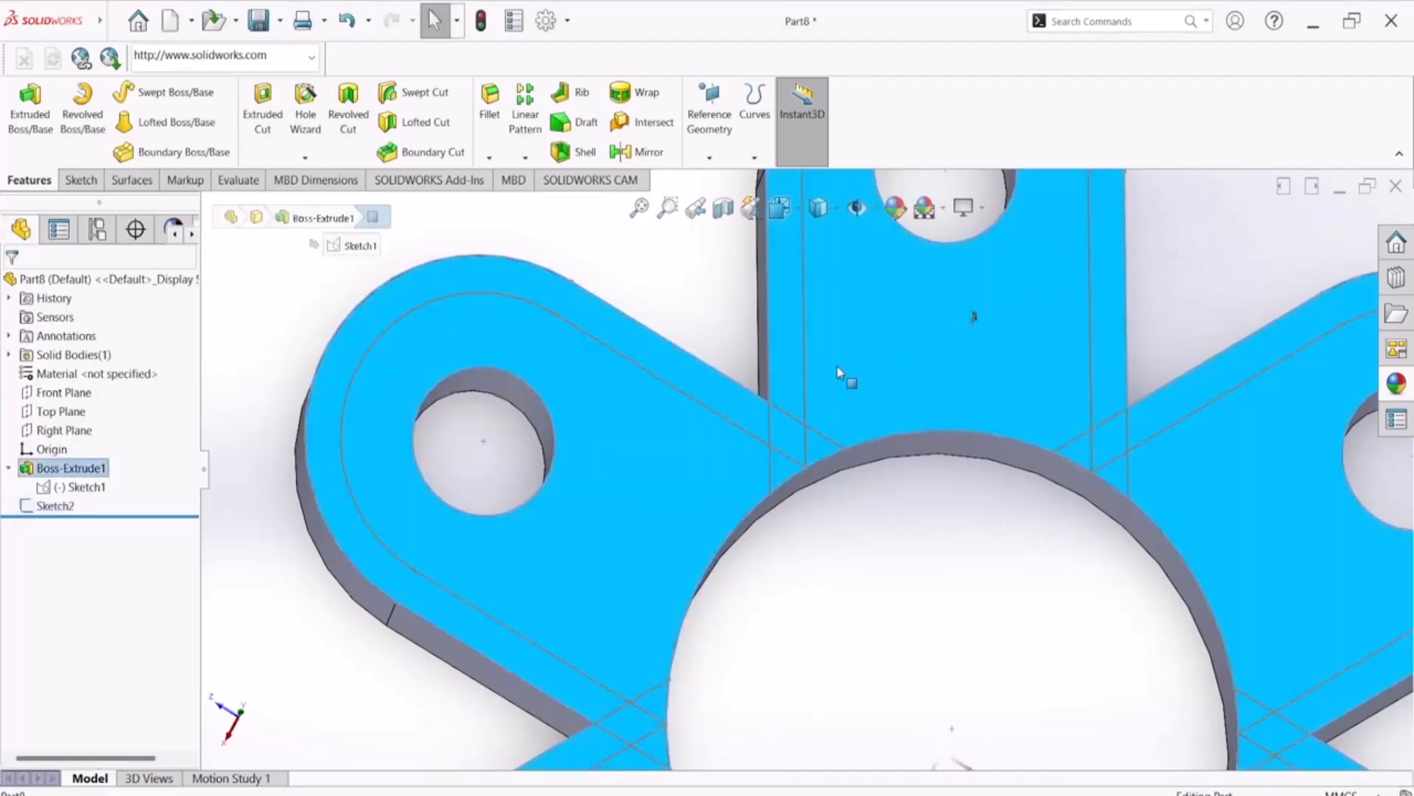
pyautogui.scroll(4, 908, 519)
pyautogui.moveTo(893, 543); pyautogui.dragTo(892, 462, button='middle')
pyautogui.scroll(1, 806, 466)
pyautogui.click(340, 419)
pyautogui.click(19, 108)
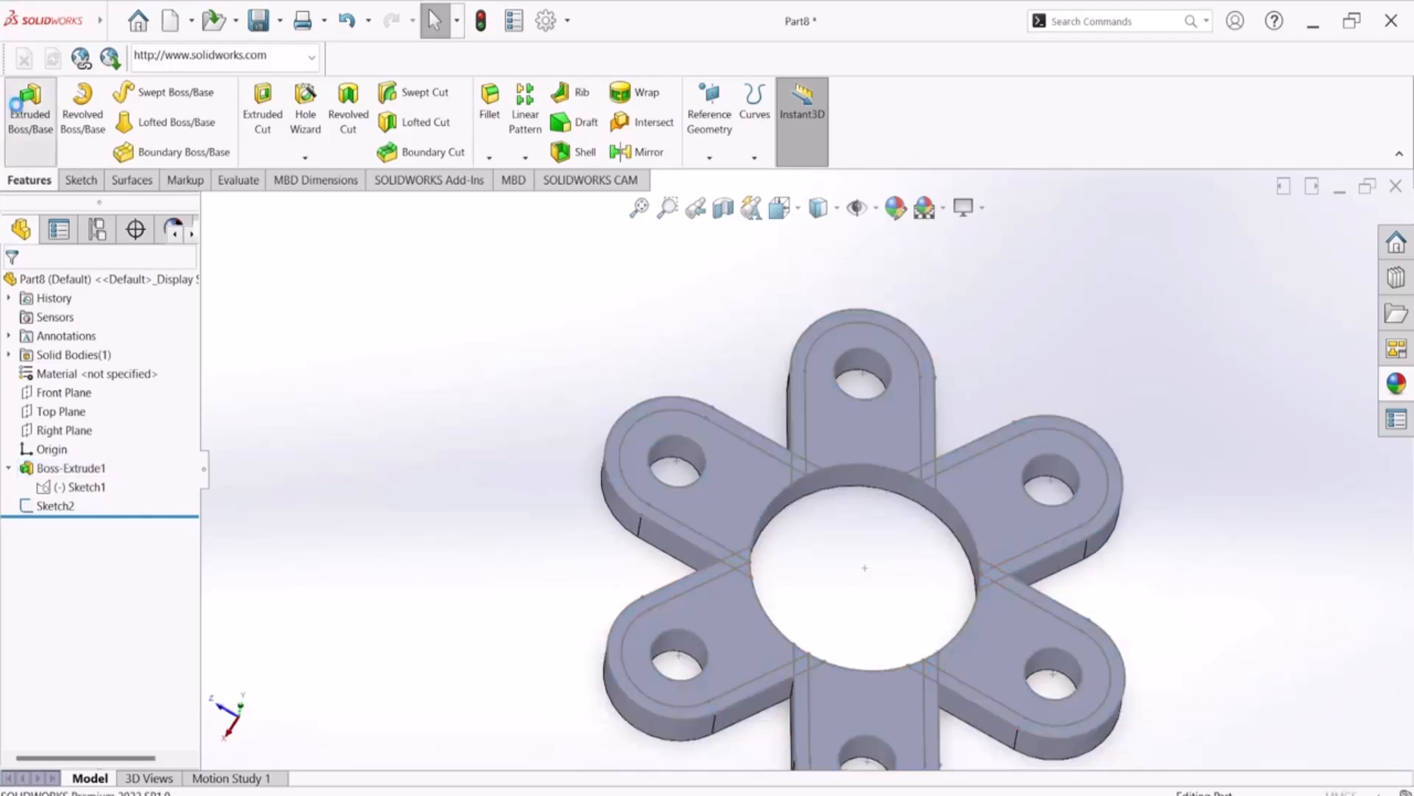
pyautogui.click(14, 287)
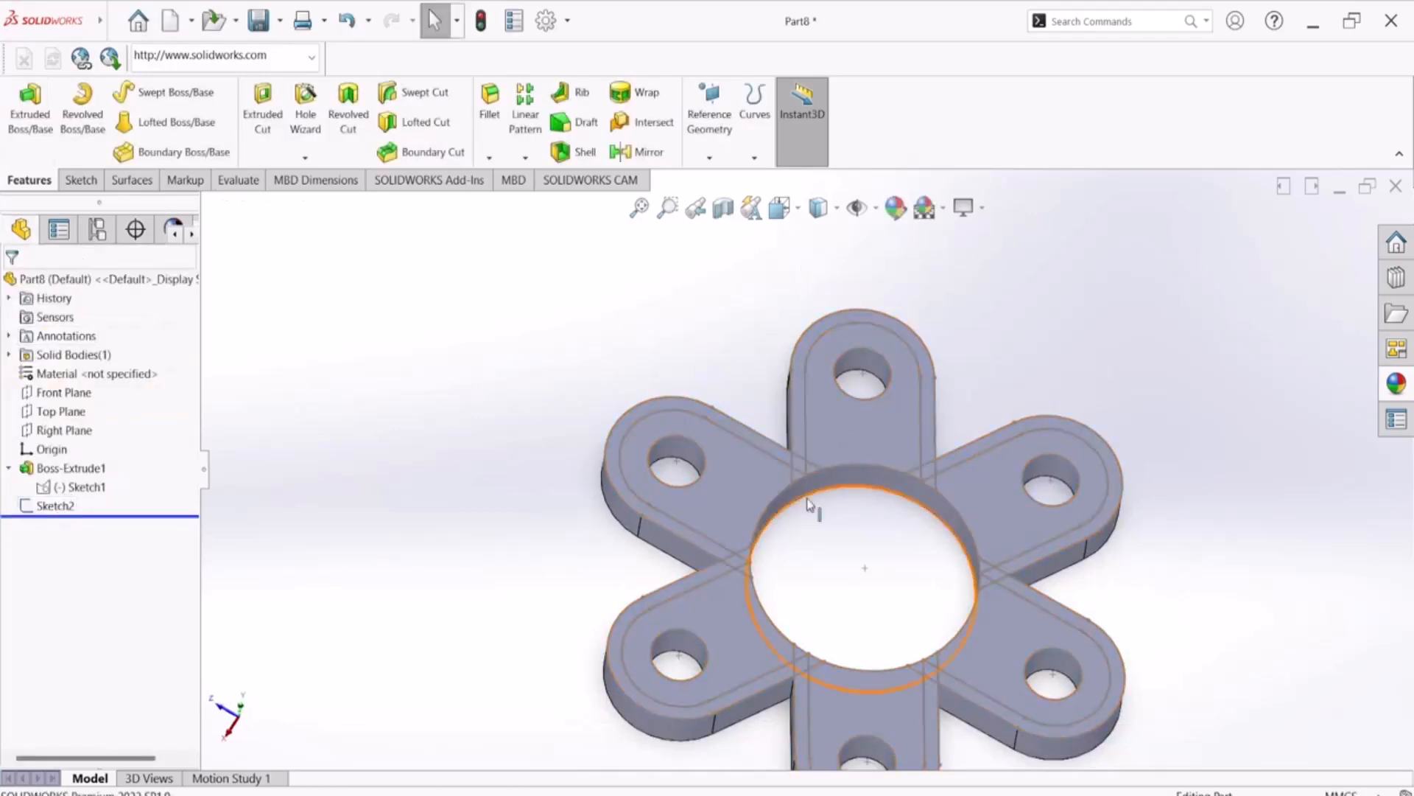
# Open Sketch2 for editing and inspect the overlapping lines between the upper arm and its neighbours
pyautogui.click(56, 506)
pyautogui.click(96, 470)
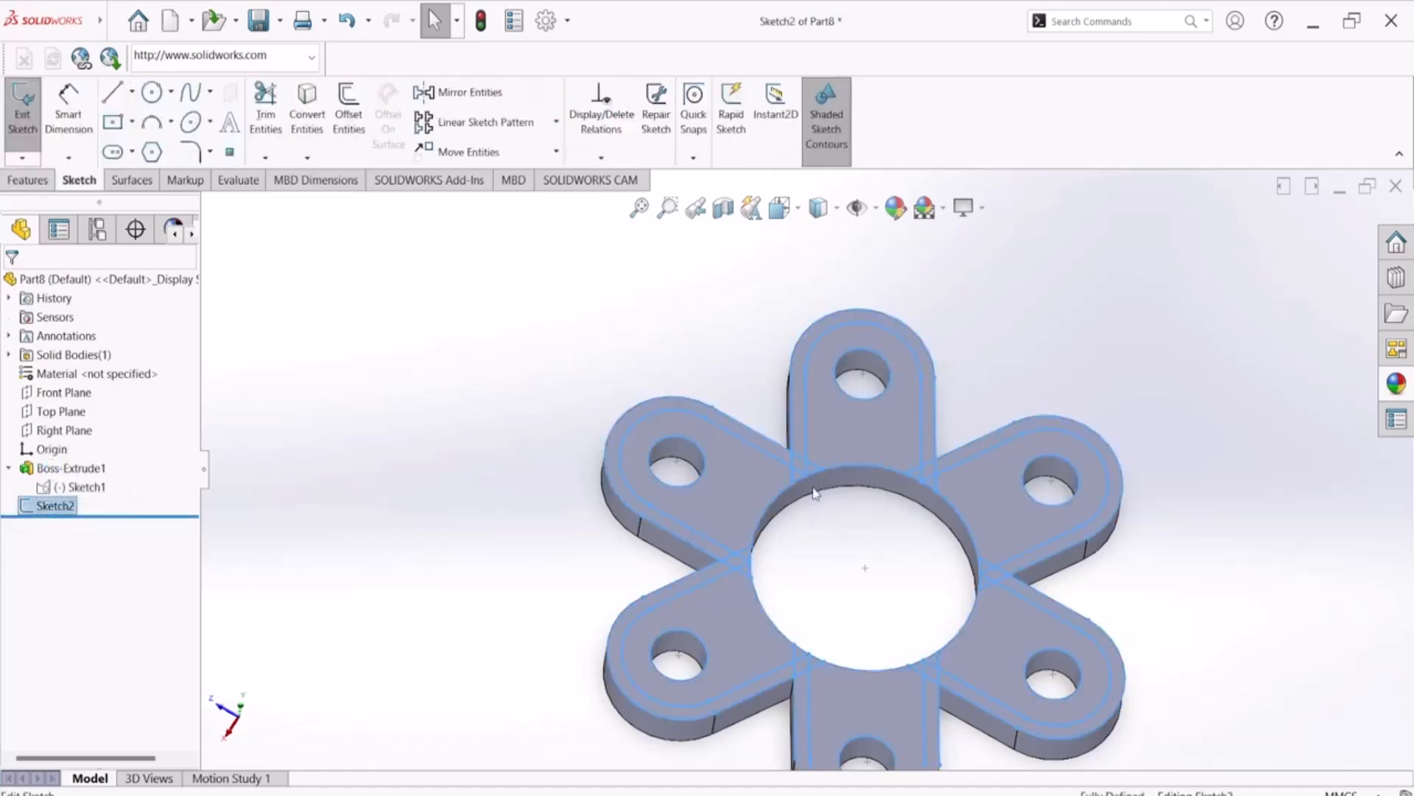
pyautogui.scroll(-3, 909, 548)
pyautogui.scroll(-3, 814, 496)
pyautogui.scroll(2, 812, 496)
pyautogui.scroll(3, 633, 403)
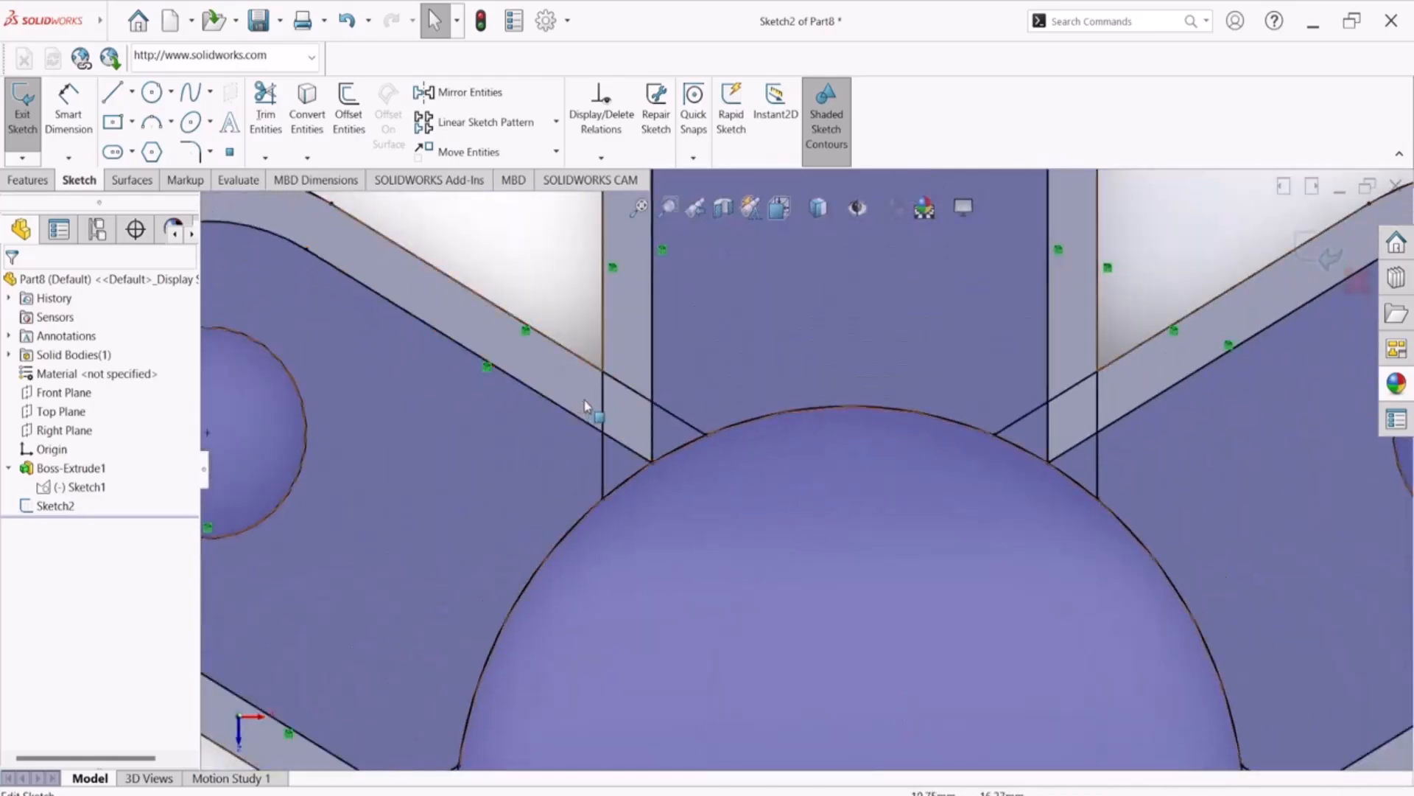
pyautogui.scroll(3, 591, 404)
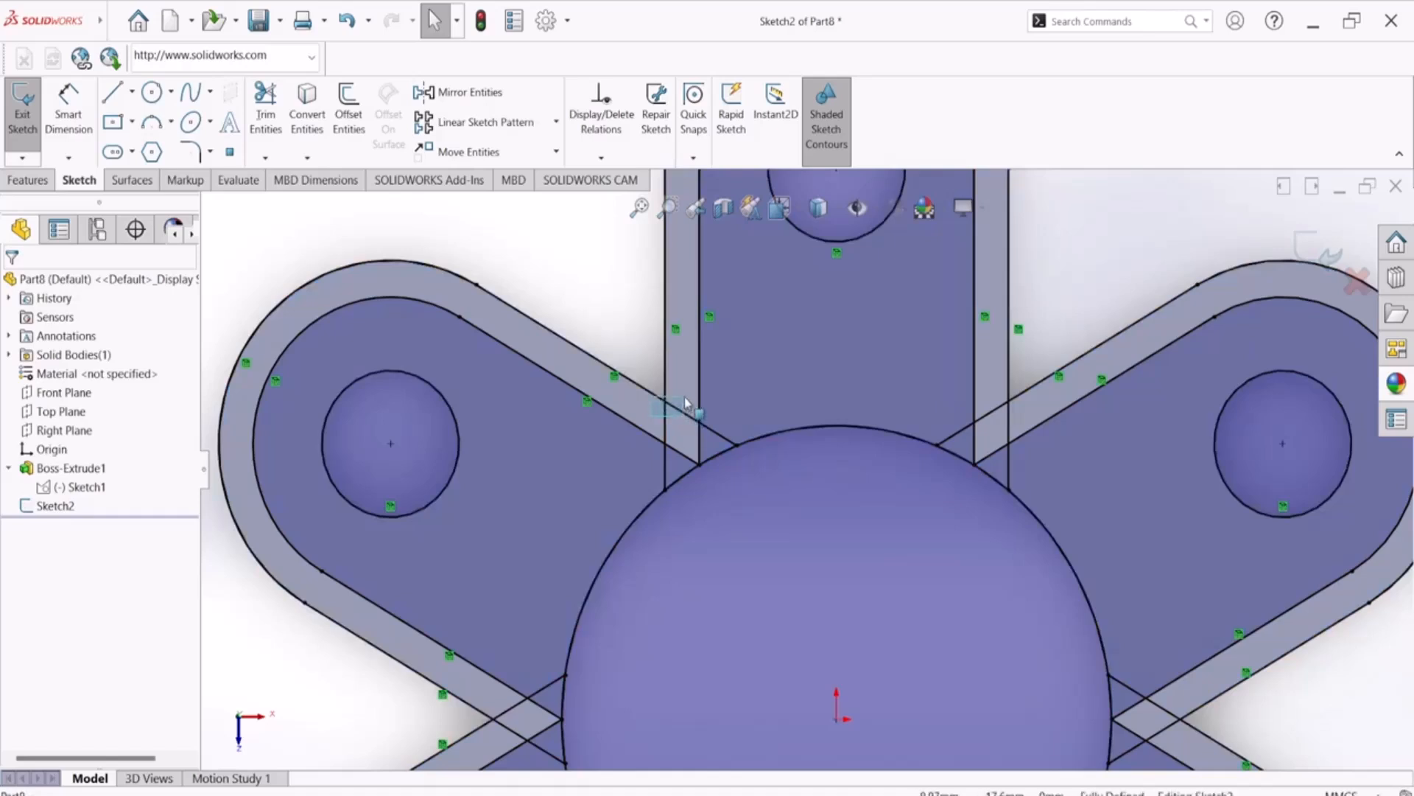
# Power-trim the overlapping outer line ends at the crossing between the upper arm and the upper-left arm
pyautogui.click(290, 125)
pyautogui.click(265, 111)
pyautogui.scroll(-5, 693, 429)
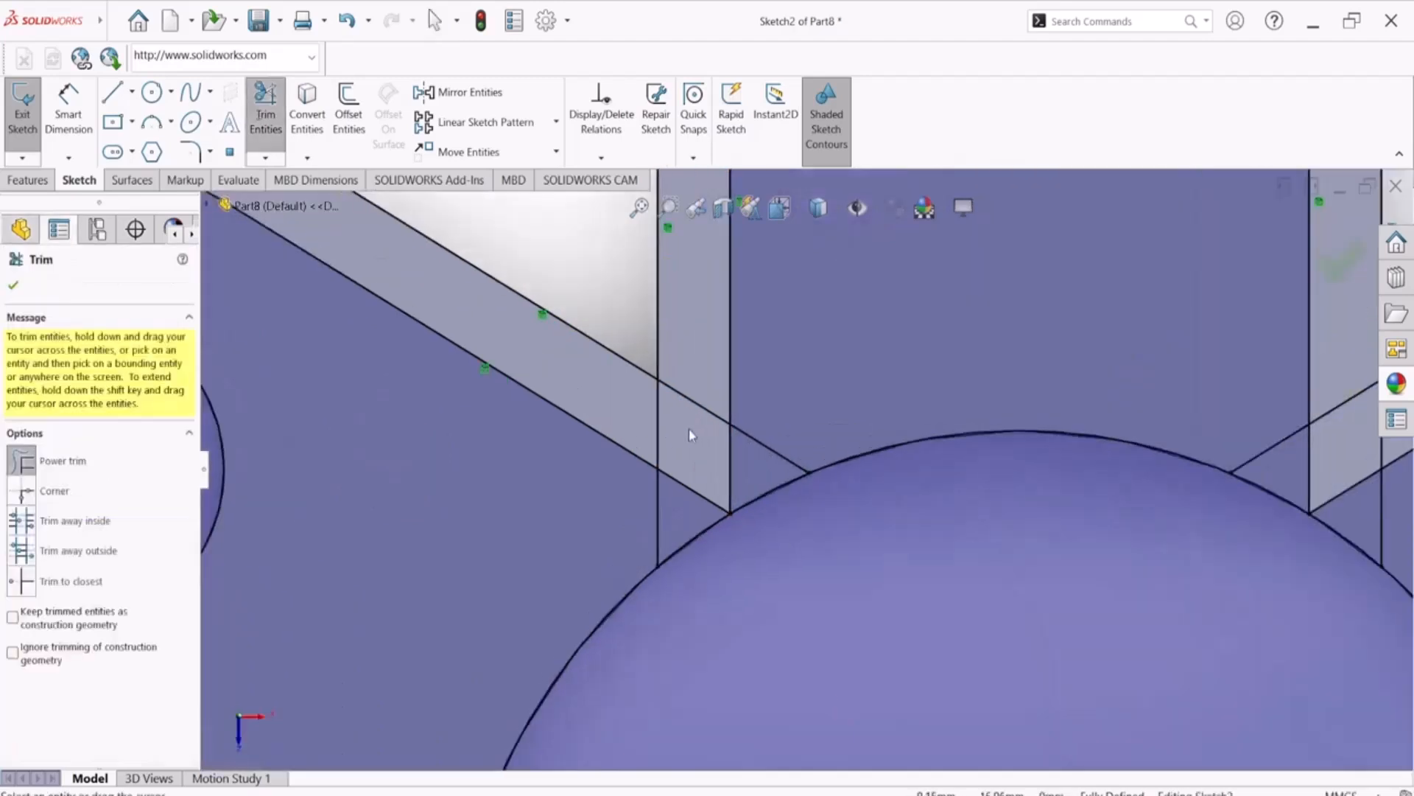
pyautogui.moveTo(629, 405)
pyautogui.mouseDown()
pyautogui.moveTo(713, 385)
pyautogui.moveTo(720, 366)
pyautogui.mouseUp()
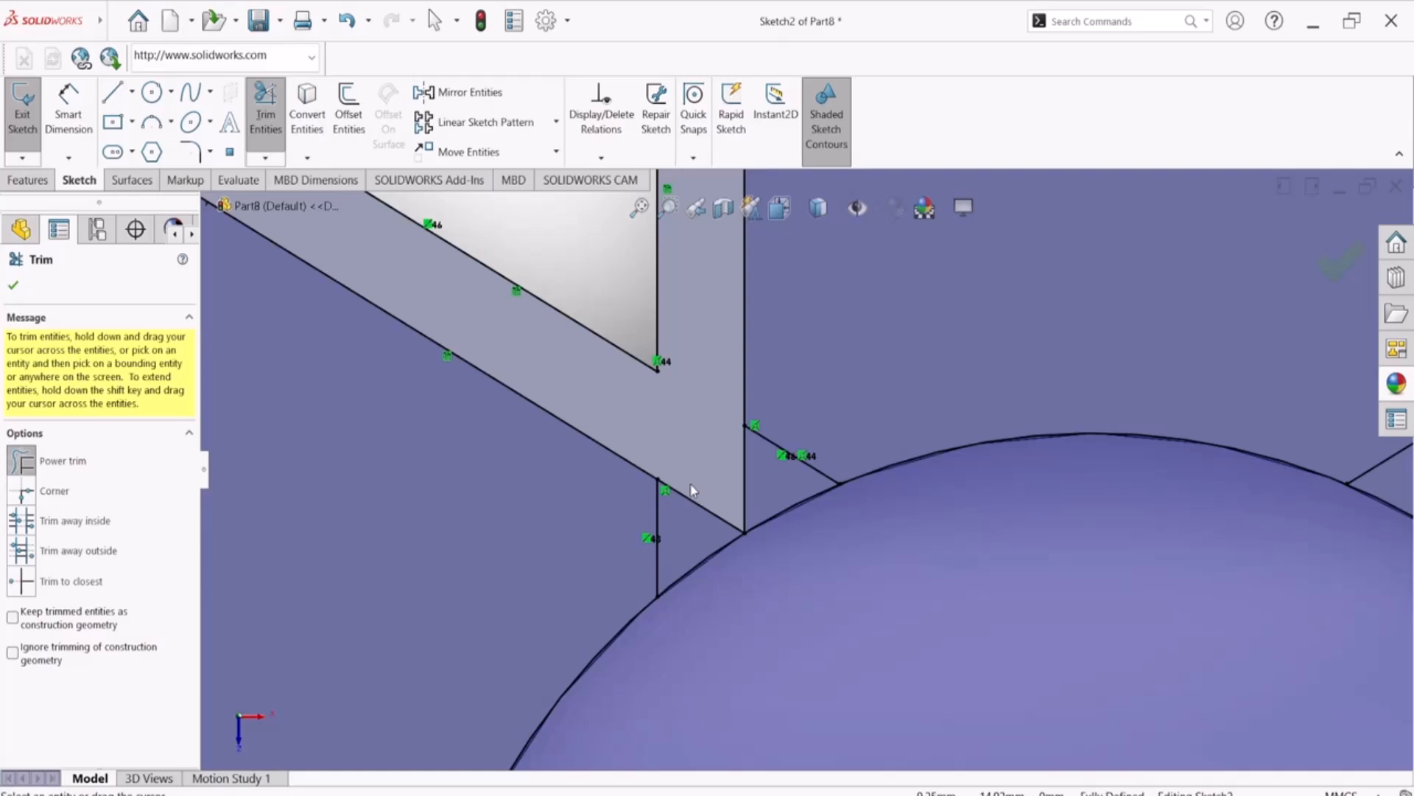
pyautogui.moveTo(672, 522); pyautogui.dragTo(609, 512)
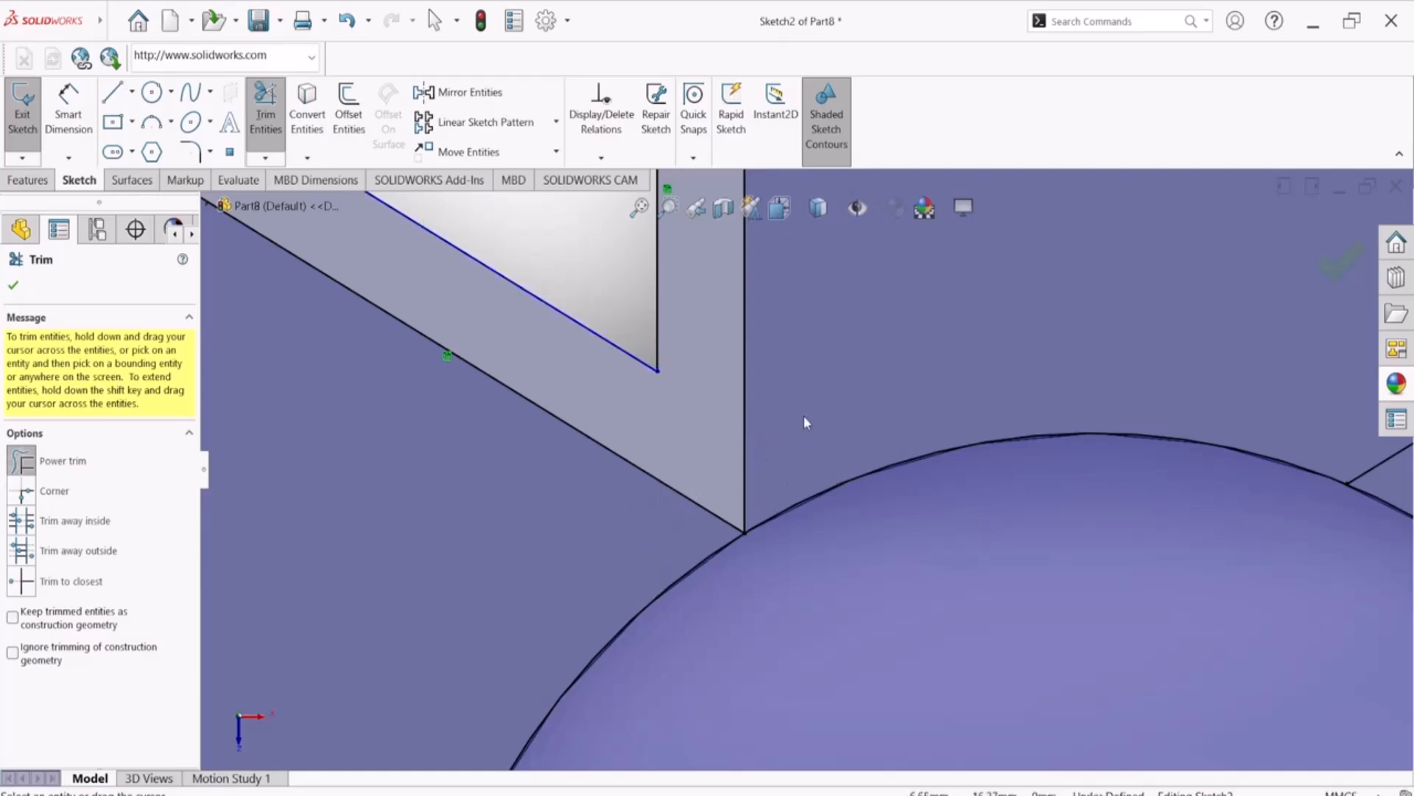
# Power-trim the overlapping outer line ends at the crossing between the upper arm and the upper-right arm
pyautogui.scroll(5, 804, 416)
pyautogui.scroll(-5, 982, 448)
pyautogui.scroll(-1, 1034, 476)
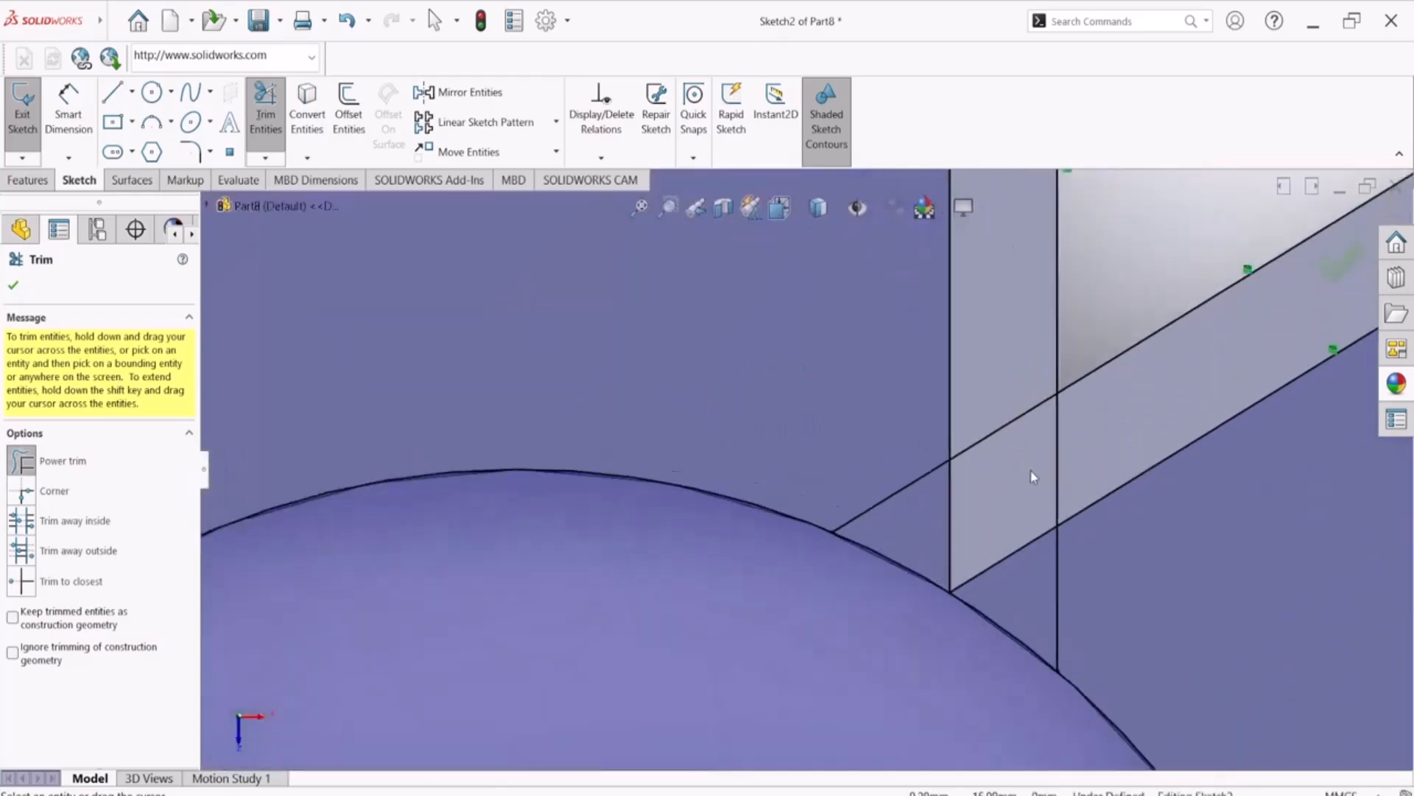
pyautogui.moveTo(995, 380); pyautogui.dragTo(1083, 419)
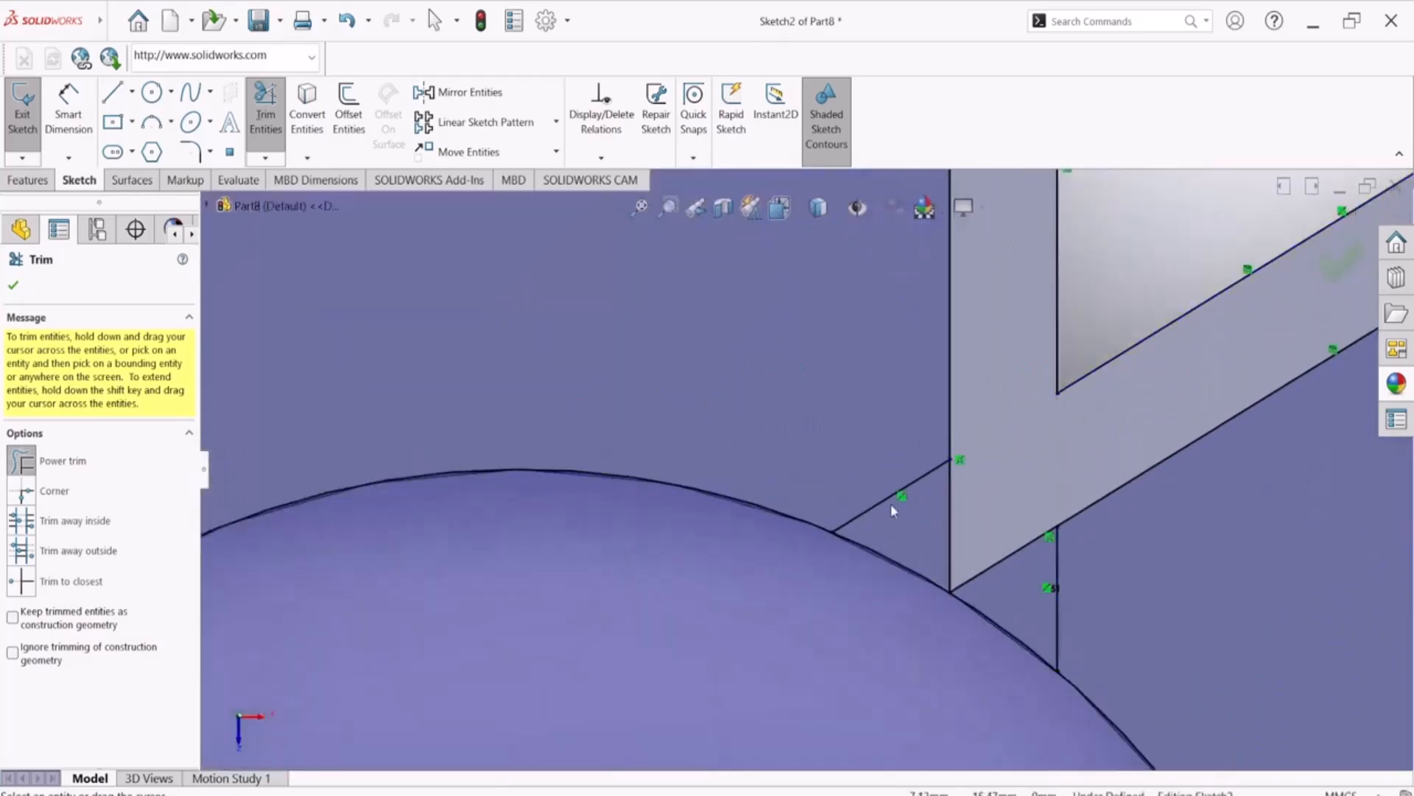
pyautogui.moveTo(877, 456); pyautogui.dragTo(901, 489)
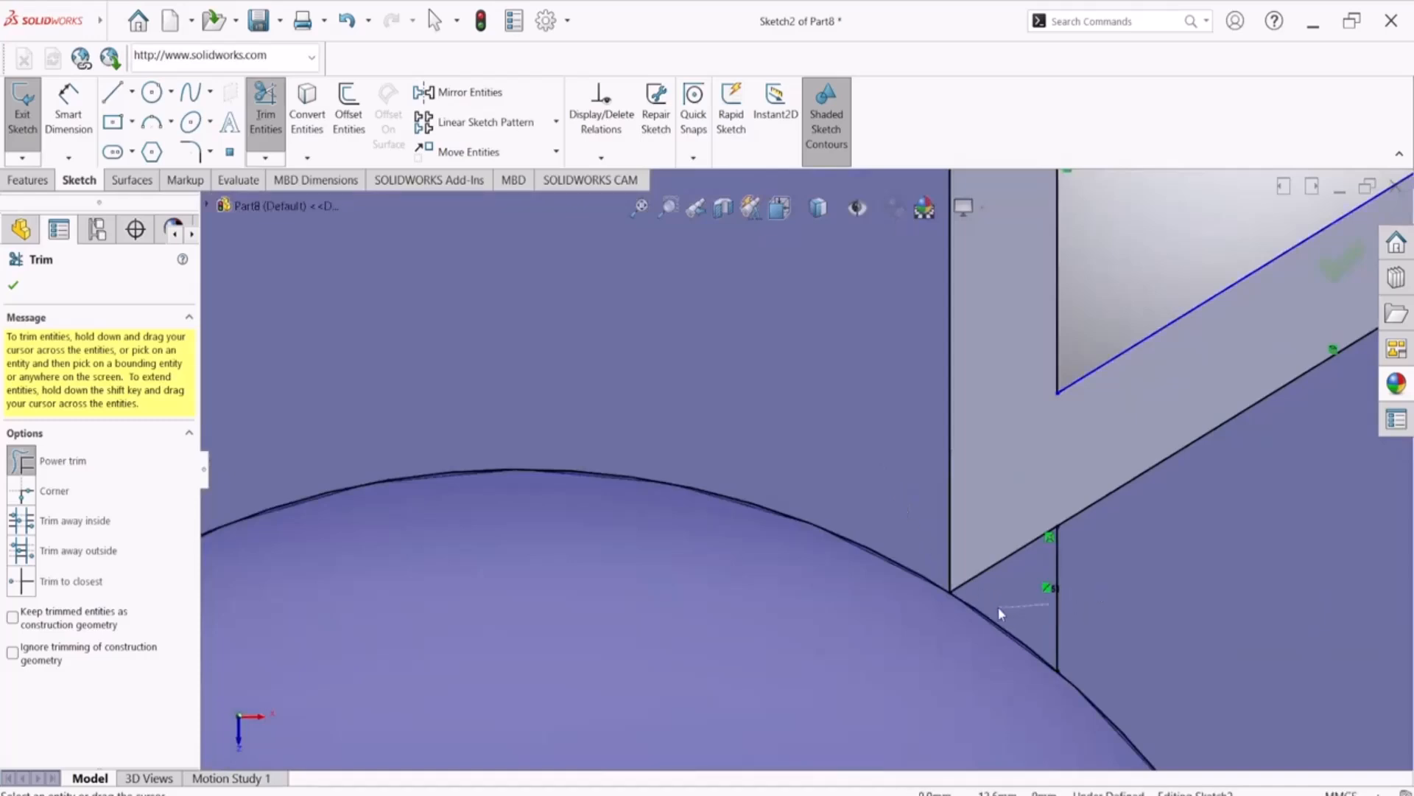
# Power-trim the overlapping outer line ends and leftover stubs at the crossing between the upper-right and lower-right arms
pyautogui.scroll(5, 1089, 611)
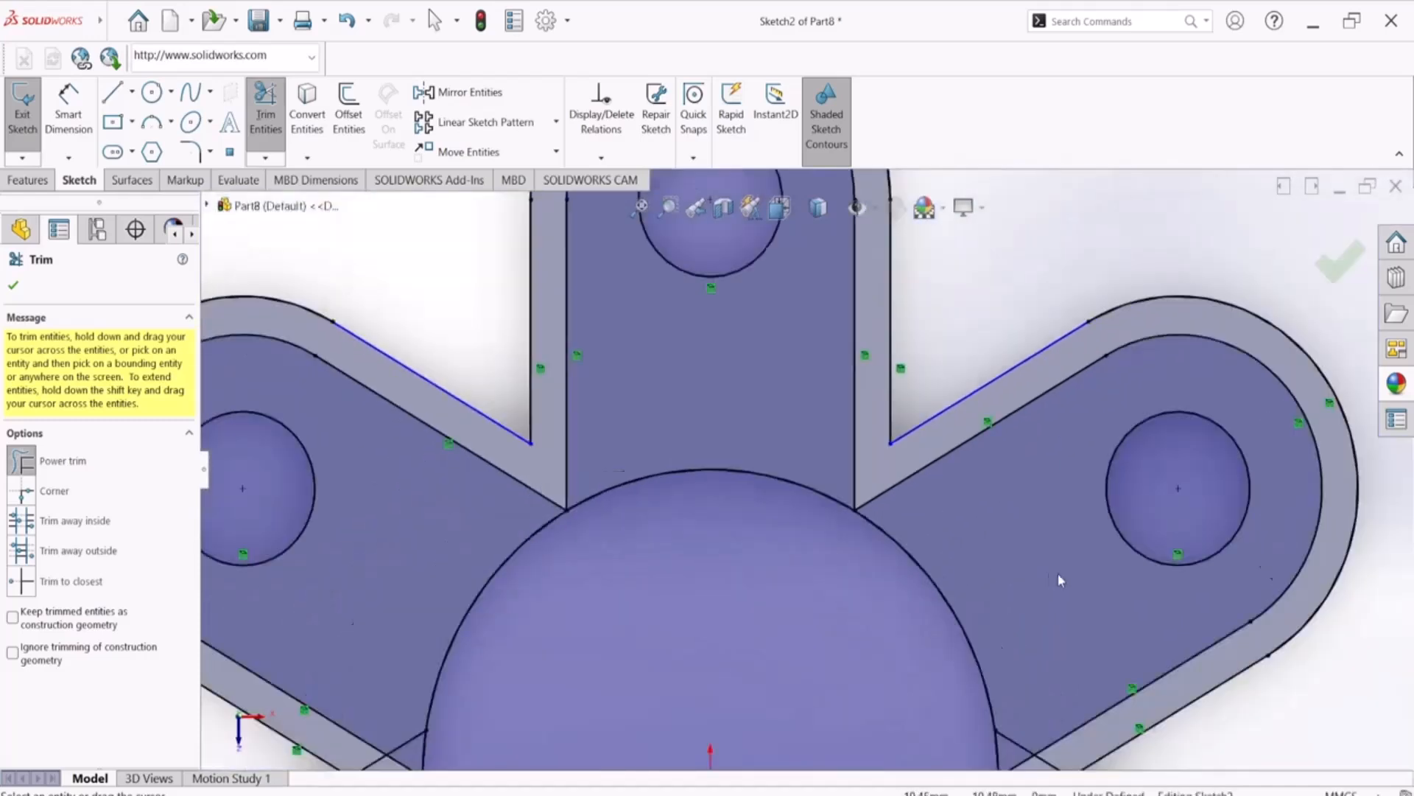
pyautogui.scroll(-6, 931, 651)
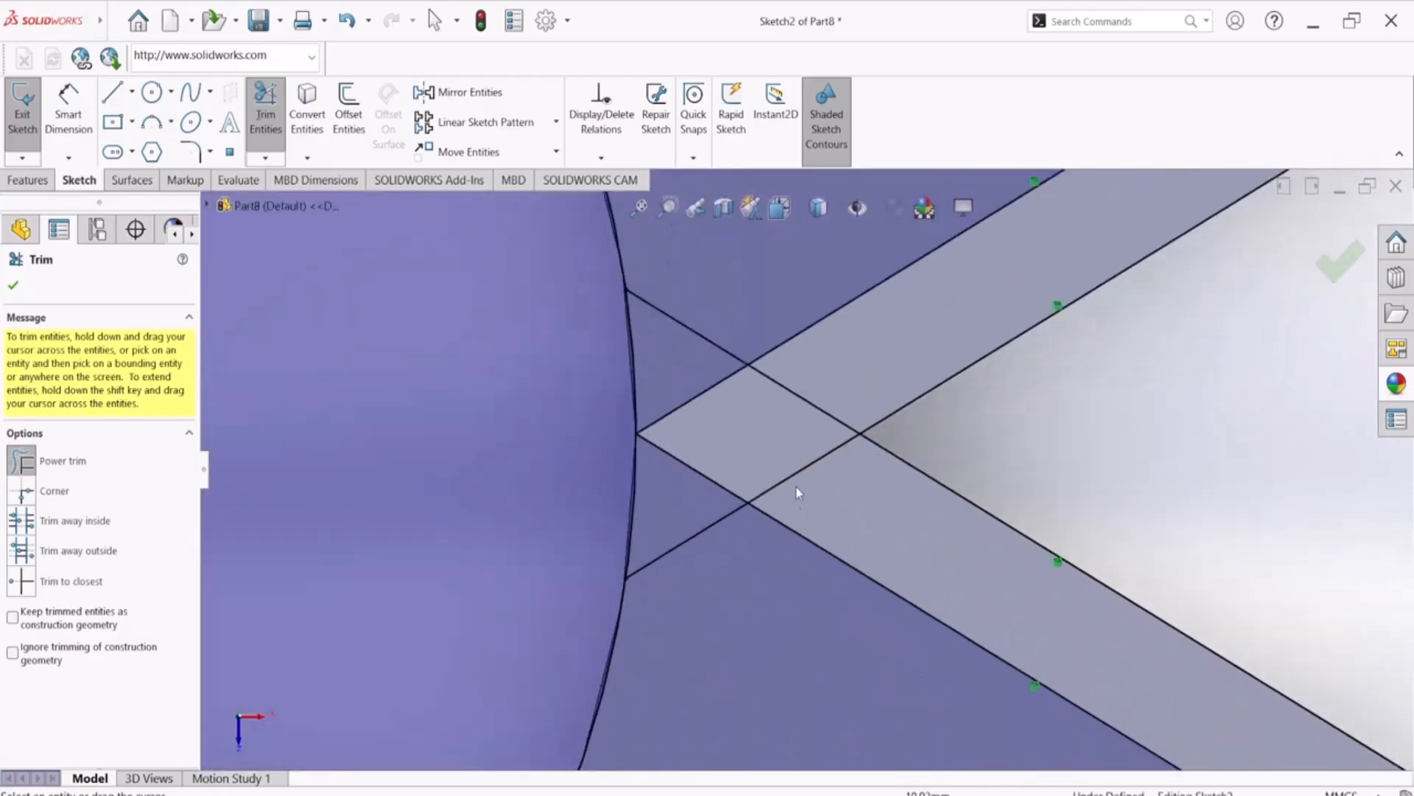
pyautogui.moveTo(844, 390)
pyautogui.mouseDown()
pyautogui.moveTo(860, 466)
pyautogui.moveTo(923, 429)
pyautogui.moveTo(927, 391)
pyautogui.mouseUp()
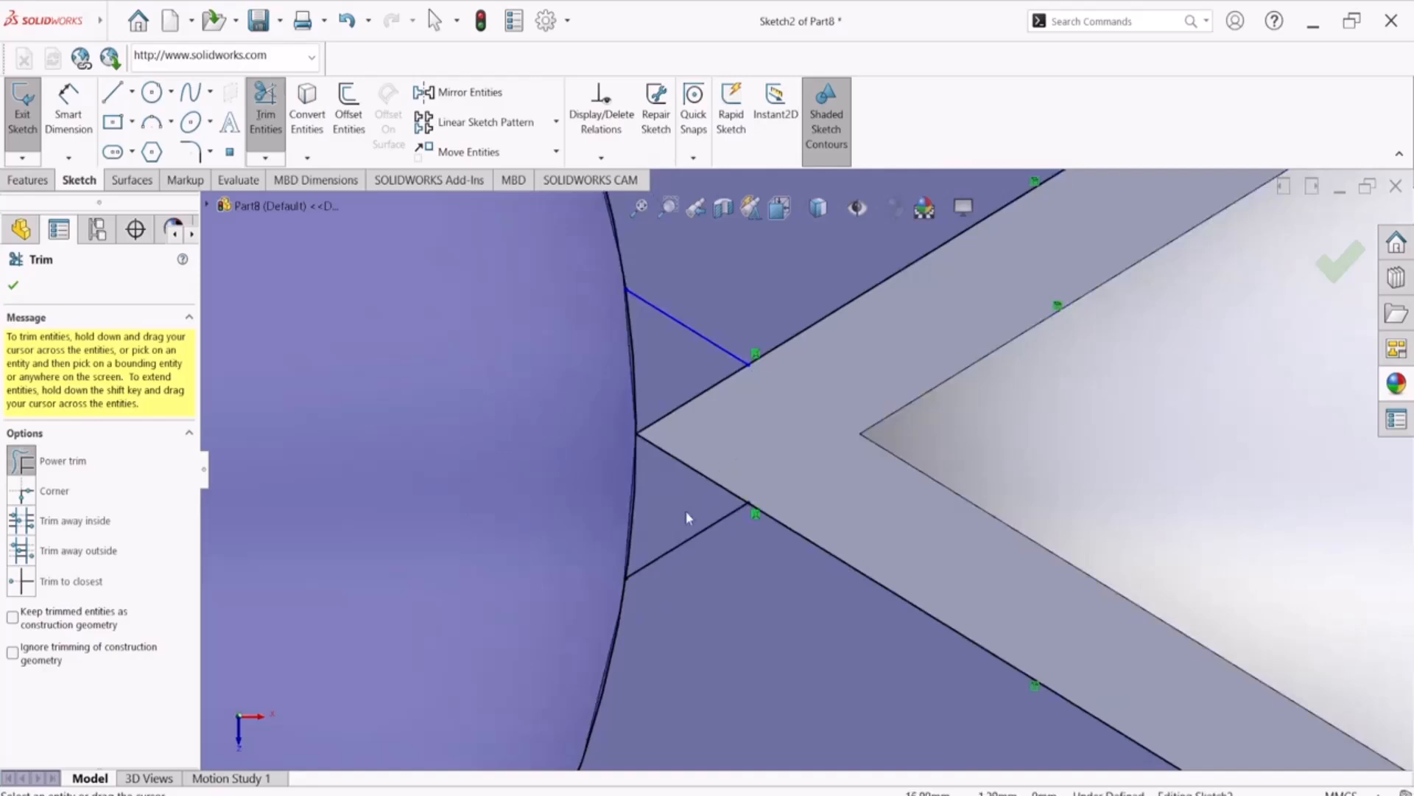
pyautogui.moveTo(712, 538); pyautogui.dragTo(682, 514)
pyautogui.moveTo(680, 356); pyautogui.dragTo(717, 286)
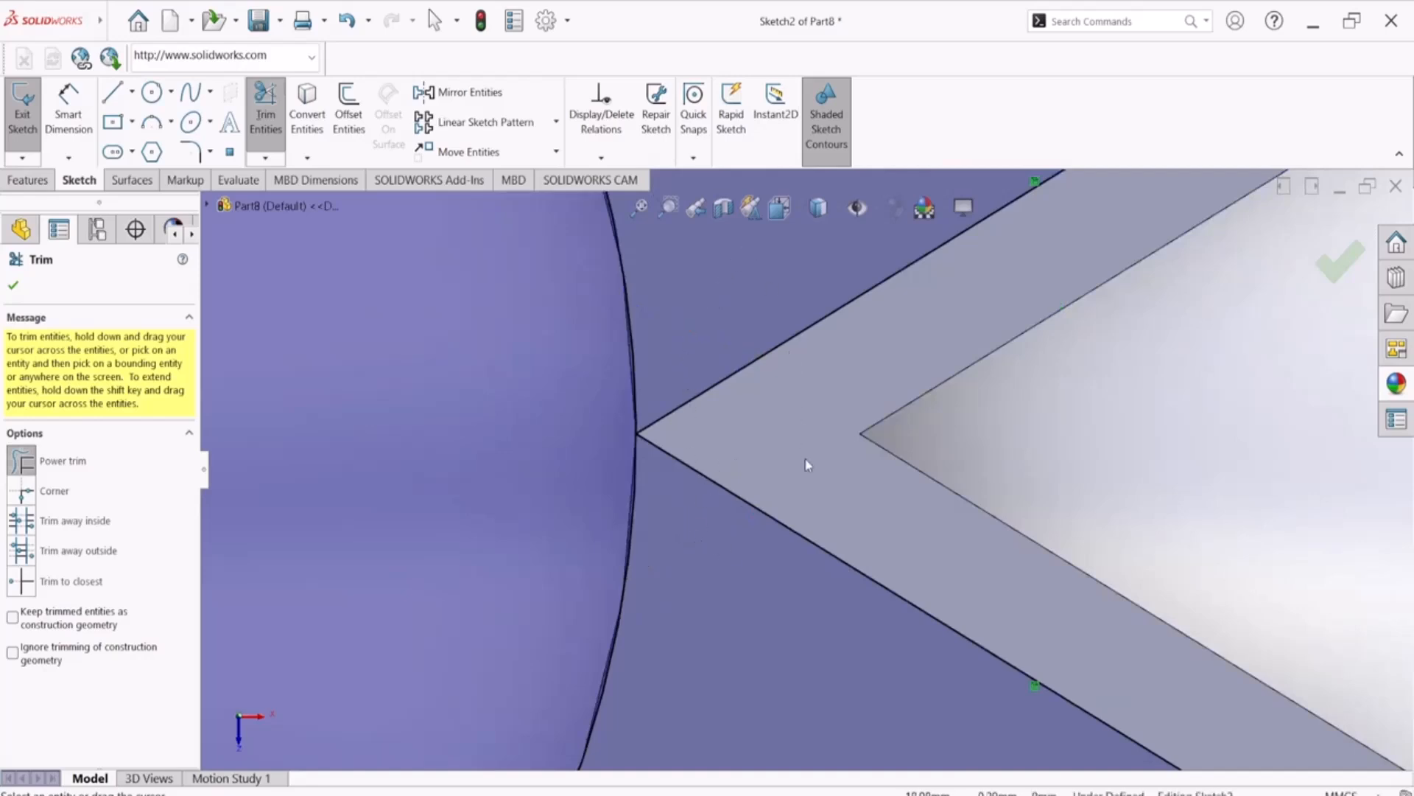
# Trim away the remaining outer outline lines and arcs around the upper, upper-right and upper-left arms in Sketch2
pyautogui.scroll(5, 806, 454)
pyautogui.scroll(5, 819, 450)
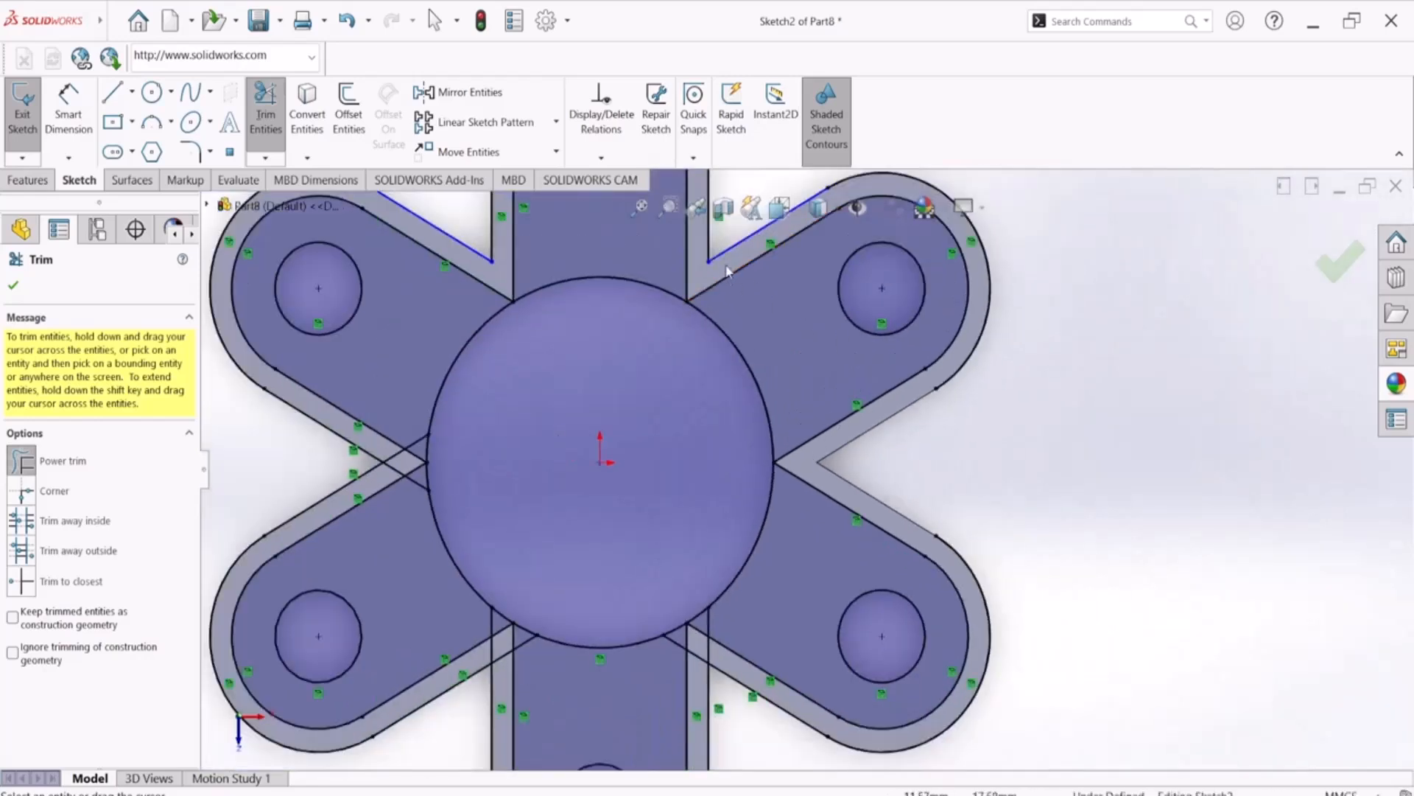
pyautogui.scroll(5, 729, 276)
pyautogui.scroll(-4, 810, 461)
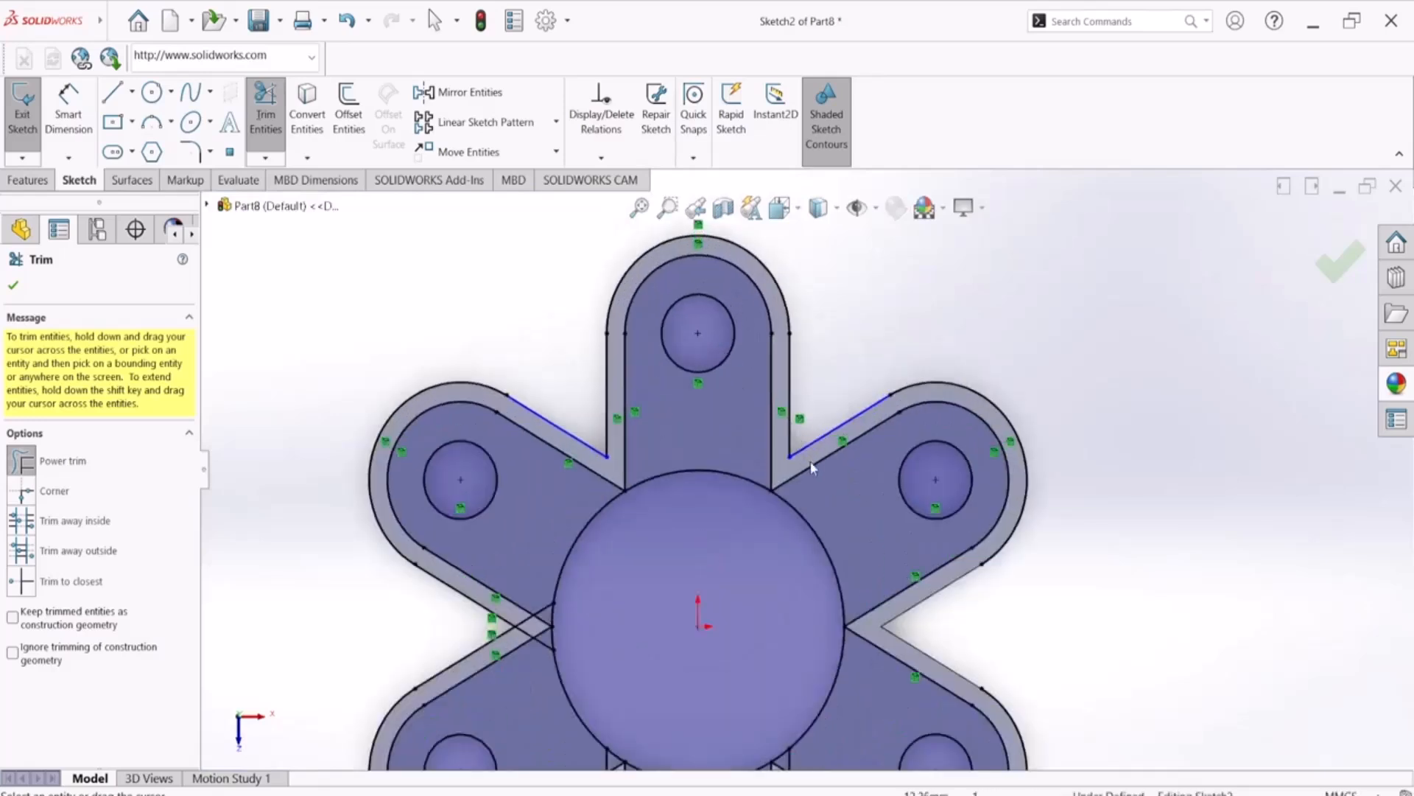
pyautogui.moveTo(814, 442)
pyautogui.mouseDown()
pyautogui.moveTo(789, 429)
pyautogui.moveTo(783, 361)
pyautogui.mouseUp()
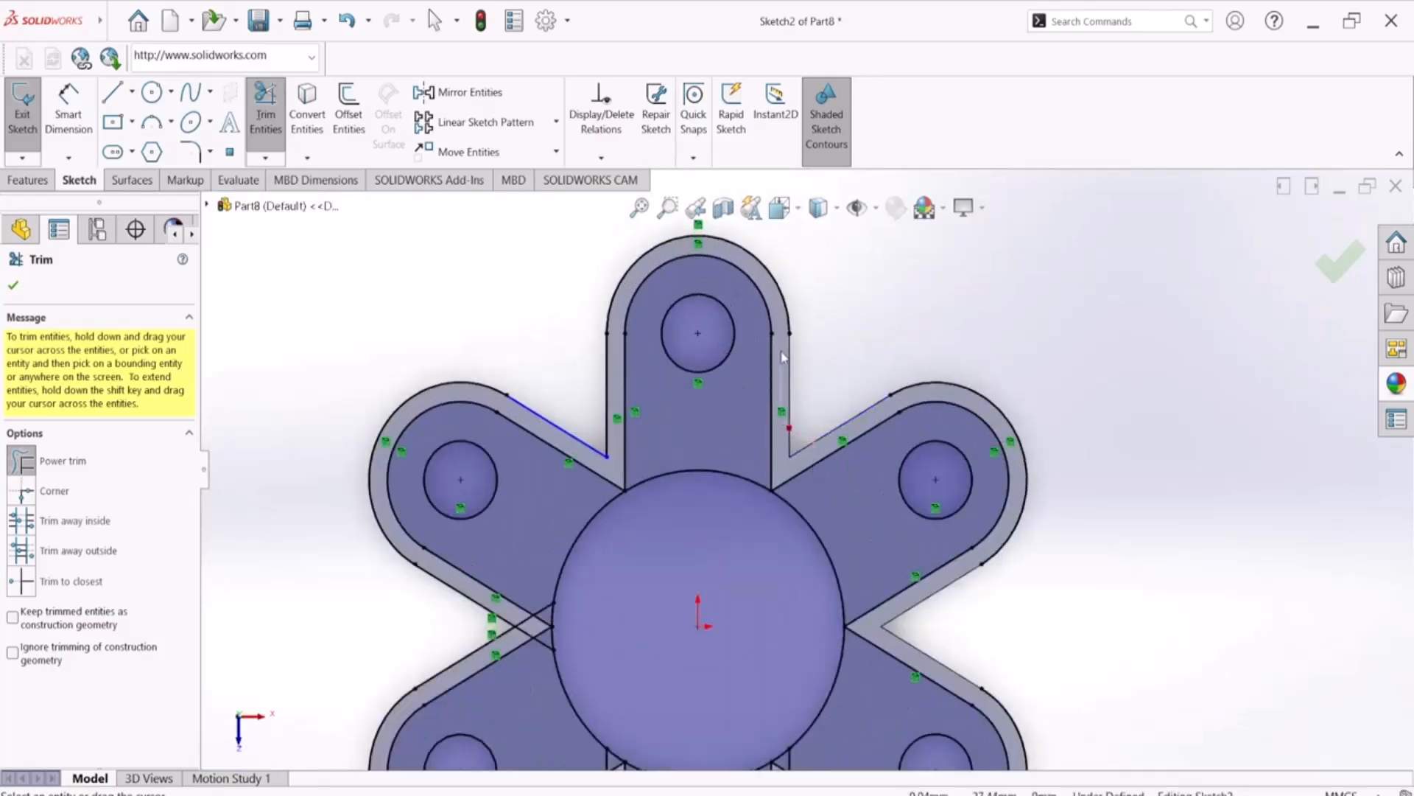
pyautogui.moveTo(783, 313)
pyautogui.mouseDown()
pyautogui.moveTo(817, 269)
pyautogui.moveTo(931, 356)
pyautogui.moveTo(931, 380)
pyautogui.mouseUp()
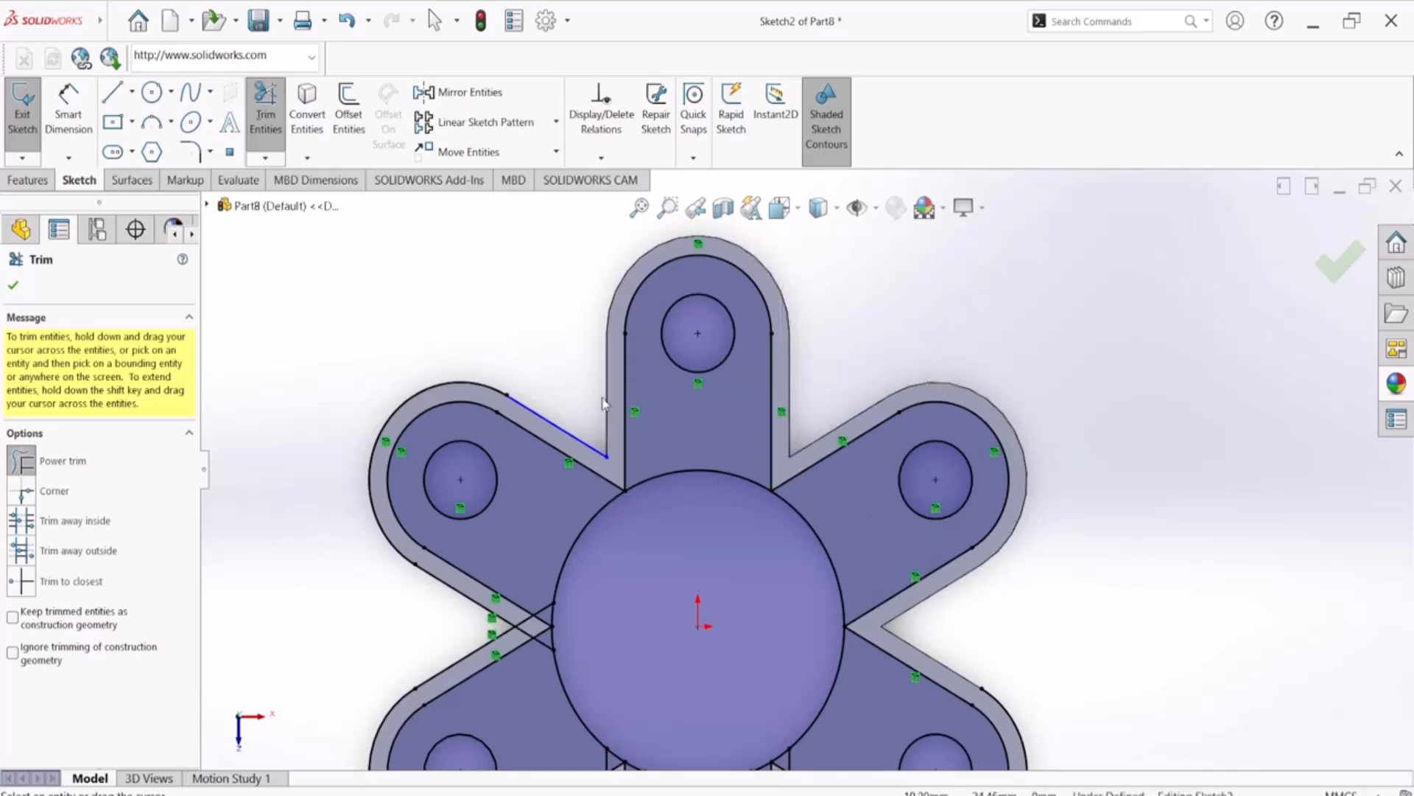
pyautogui.moveTo(579, 440); pyautogui.dragTo(573, 442)
pyautogui.moveTo(496, 405); pyautogui.dragTo(459, 366)
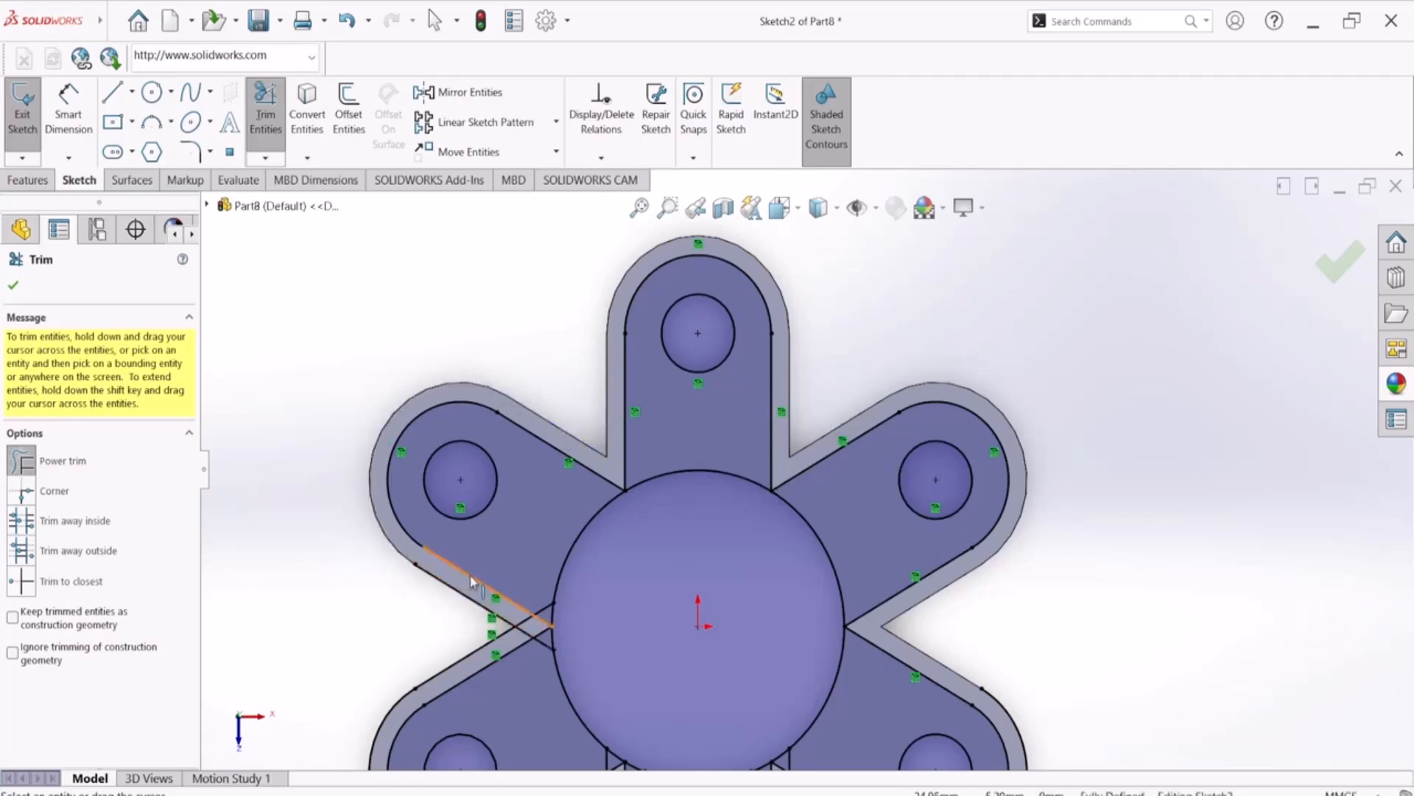
# Power-trim the overlapping outer lines and their stubs at the crossing between the upper-left and lower-left arms
pyautogui.moveTo(469, 594); pyautogui.dragTo(473, 662)
pyautogui.scroll(-7, 467, 659)
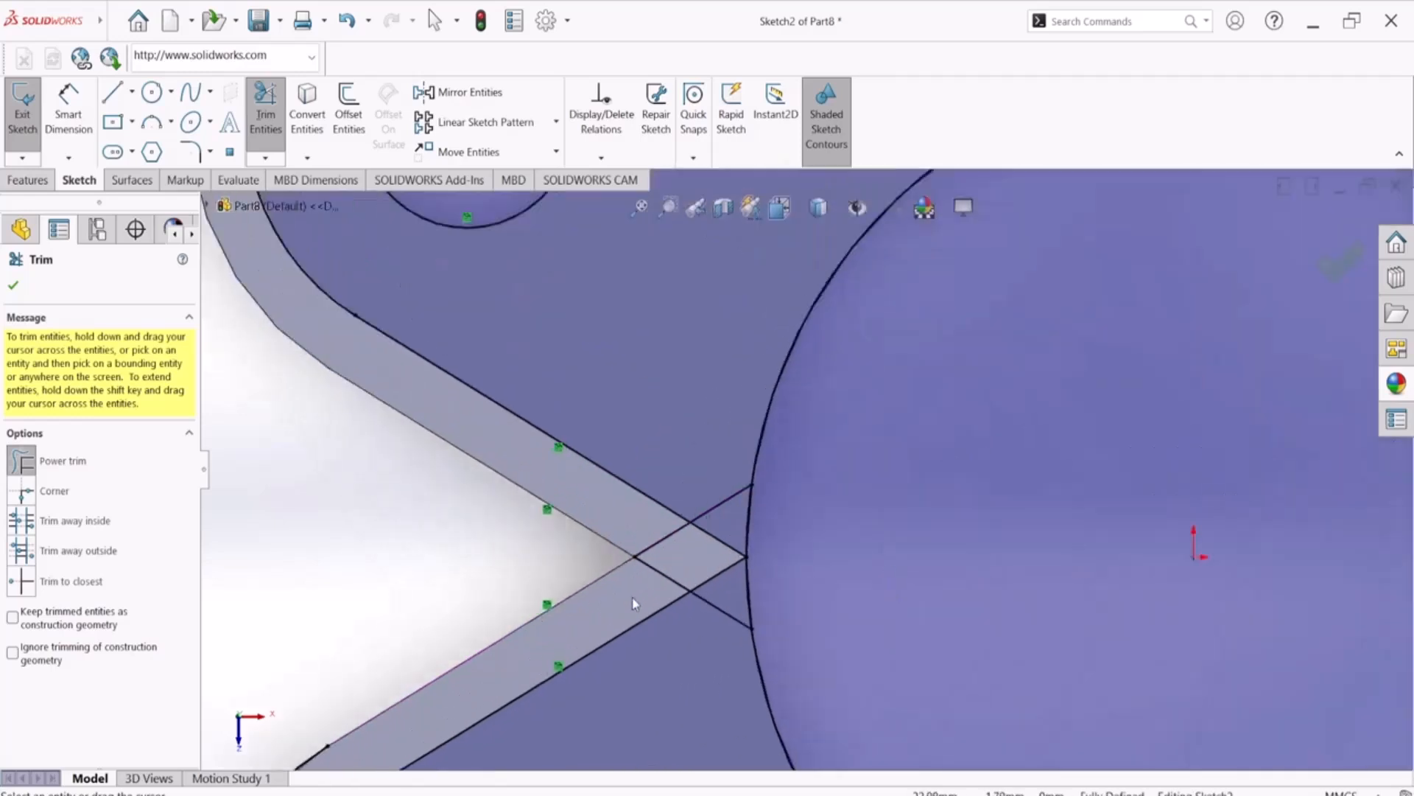
pyautogui.moveTo(683, 513); pyautogui.dragTo(689, 571)
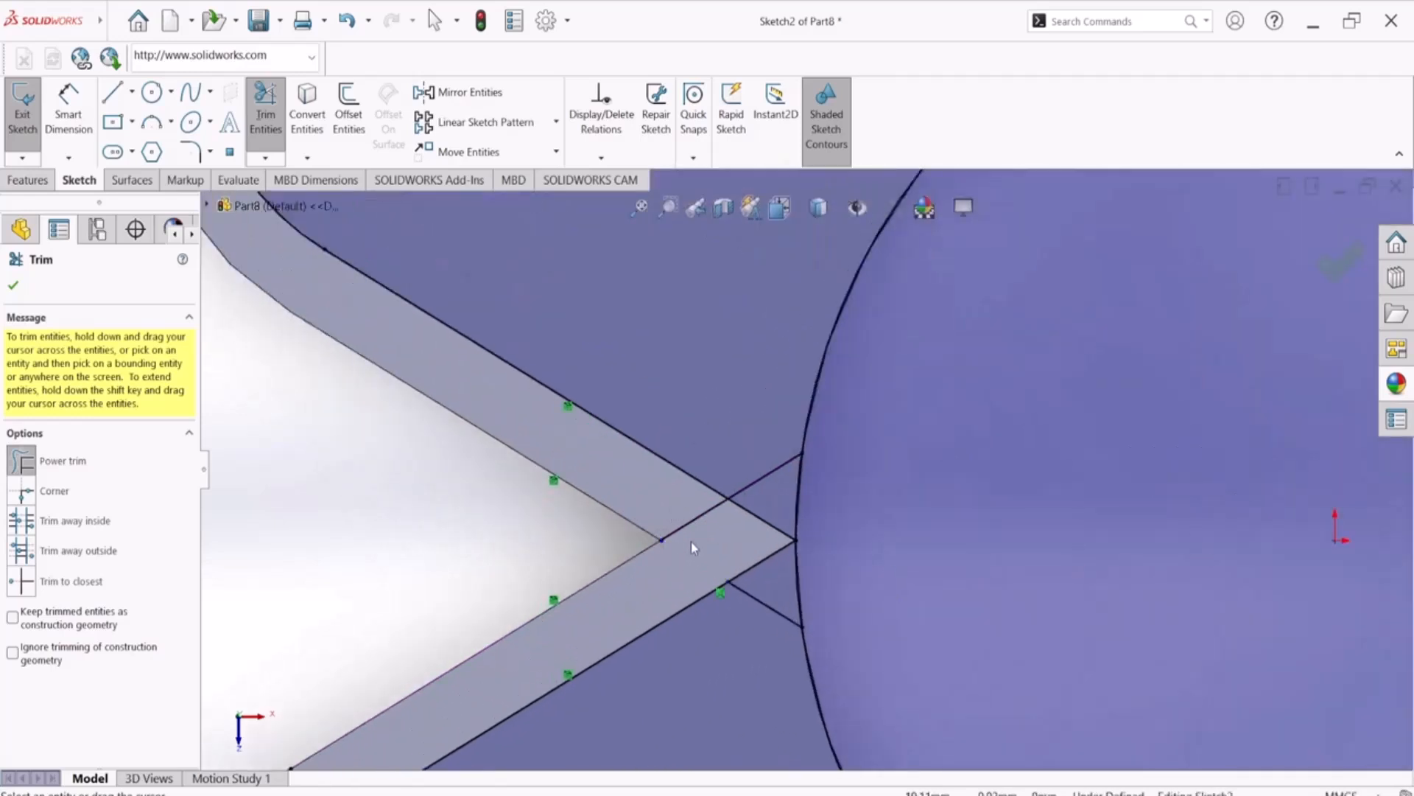
pyautogui.moveTo(663, 512); pyautogui.dragTo(657, 499)
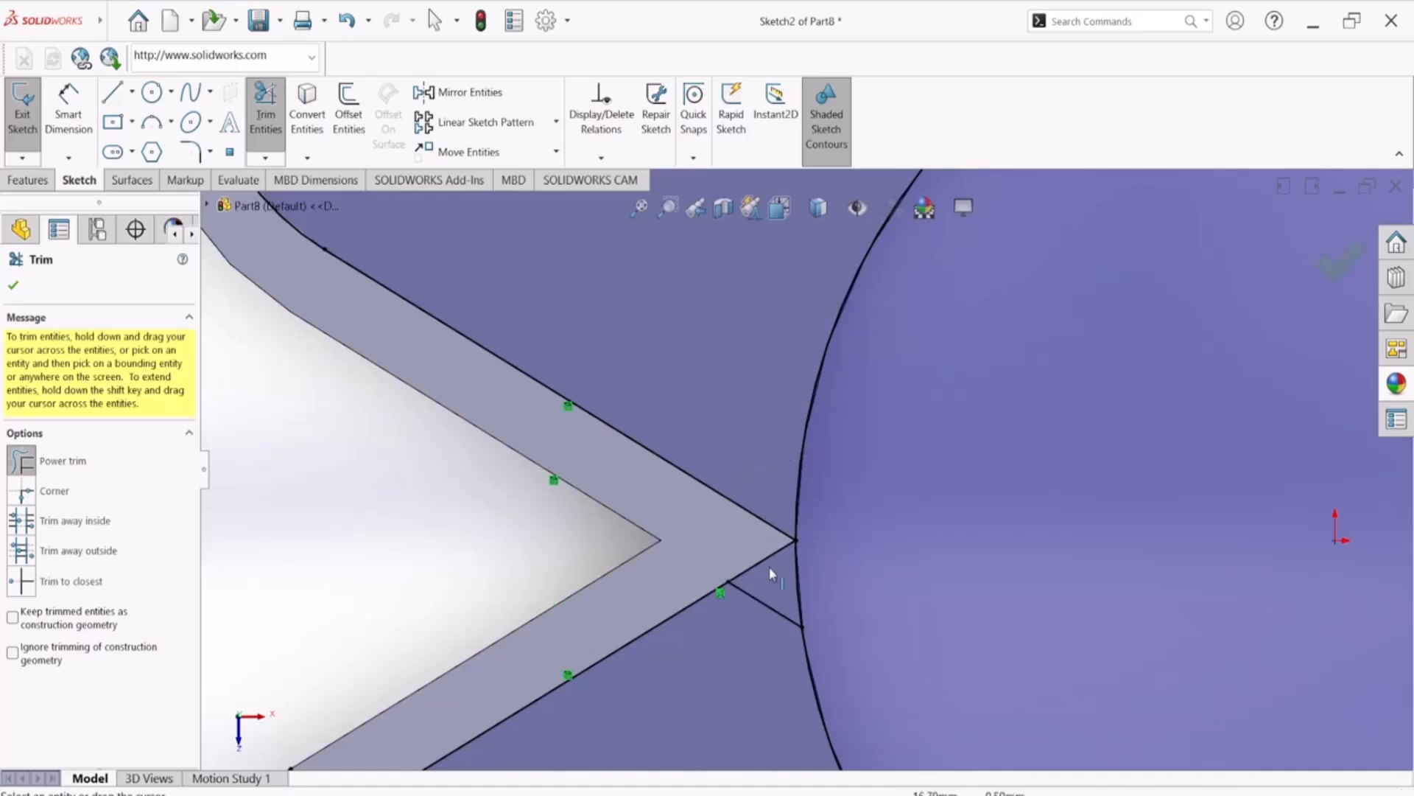
# Trim away the lower-left arm's outer outline and the overlapping outer lines where it crosses the lower arm
pyautogui.scroll(5, 737, 596)
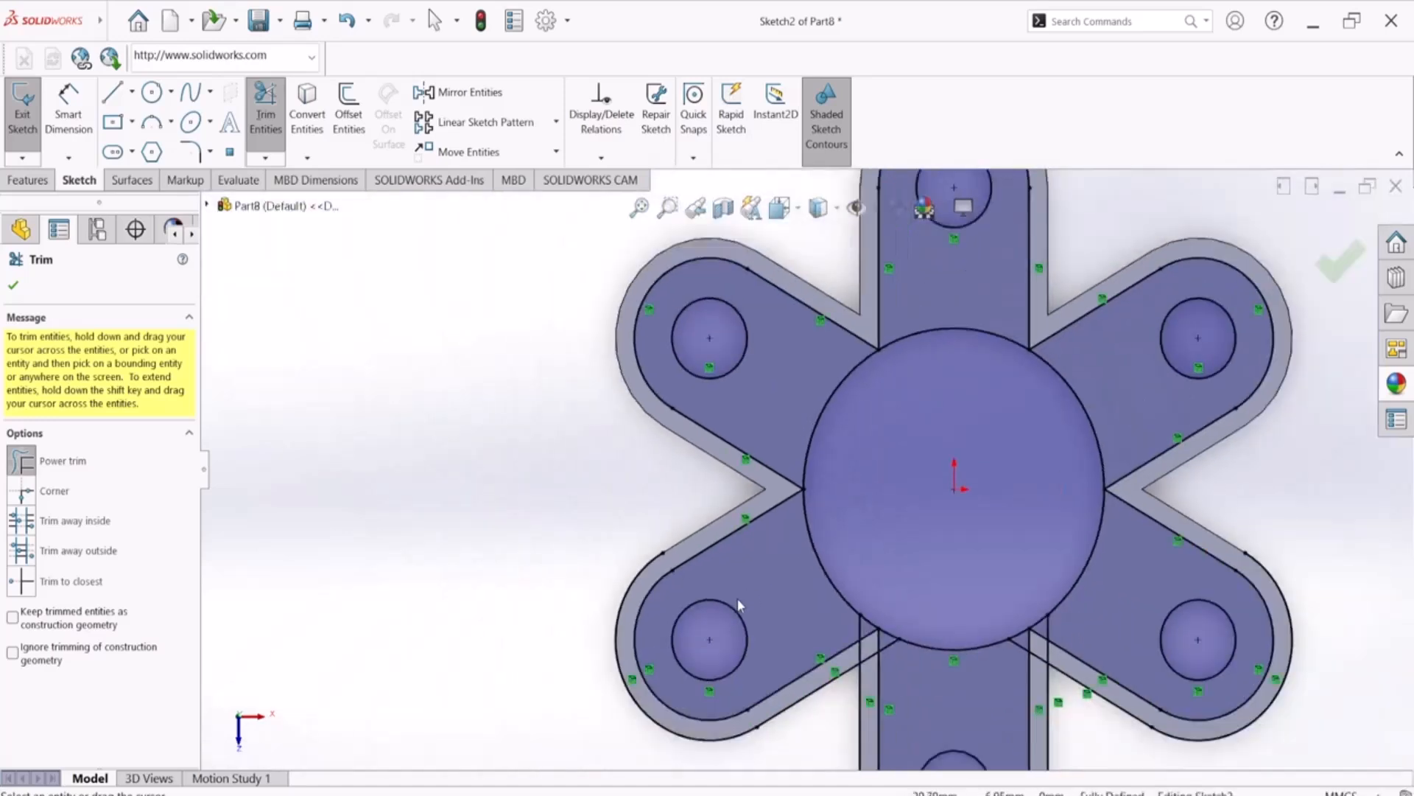
pyautogui.scroll(-5, 678, 564)
pyautogui.moveTo(678, 564); pyautogui.dragTo(639, 636)
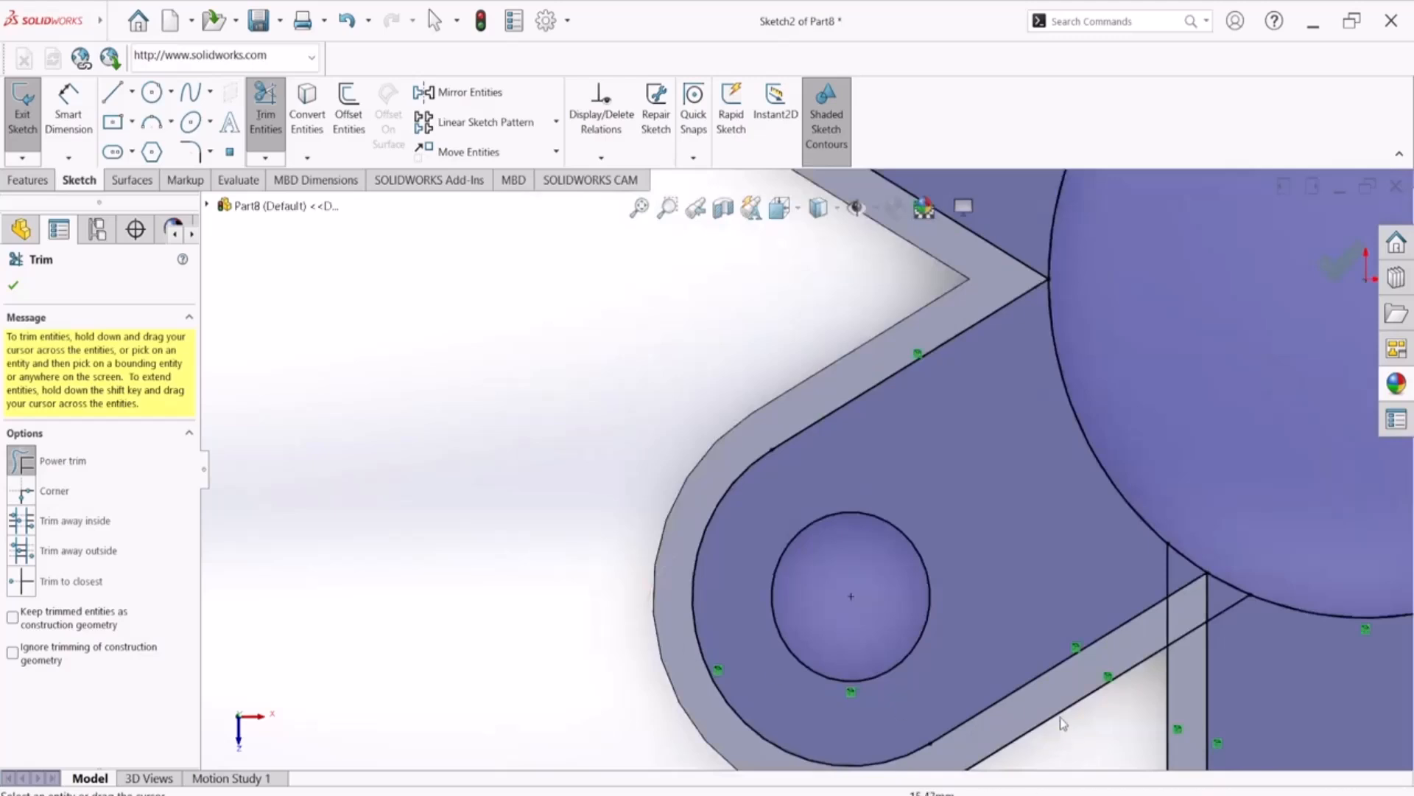
pyautogui.scroll(5, 1151, 705)
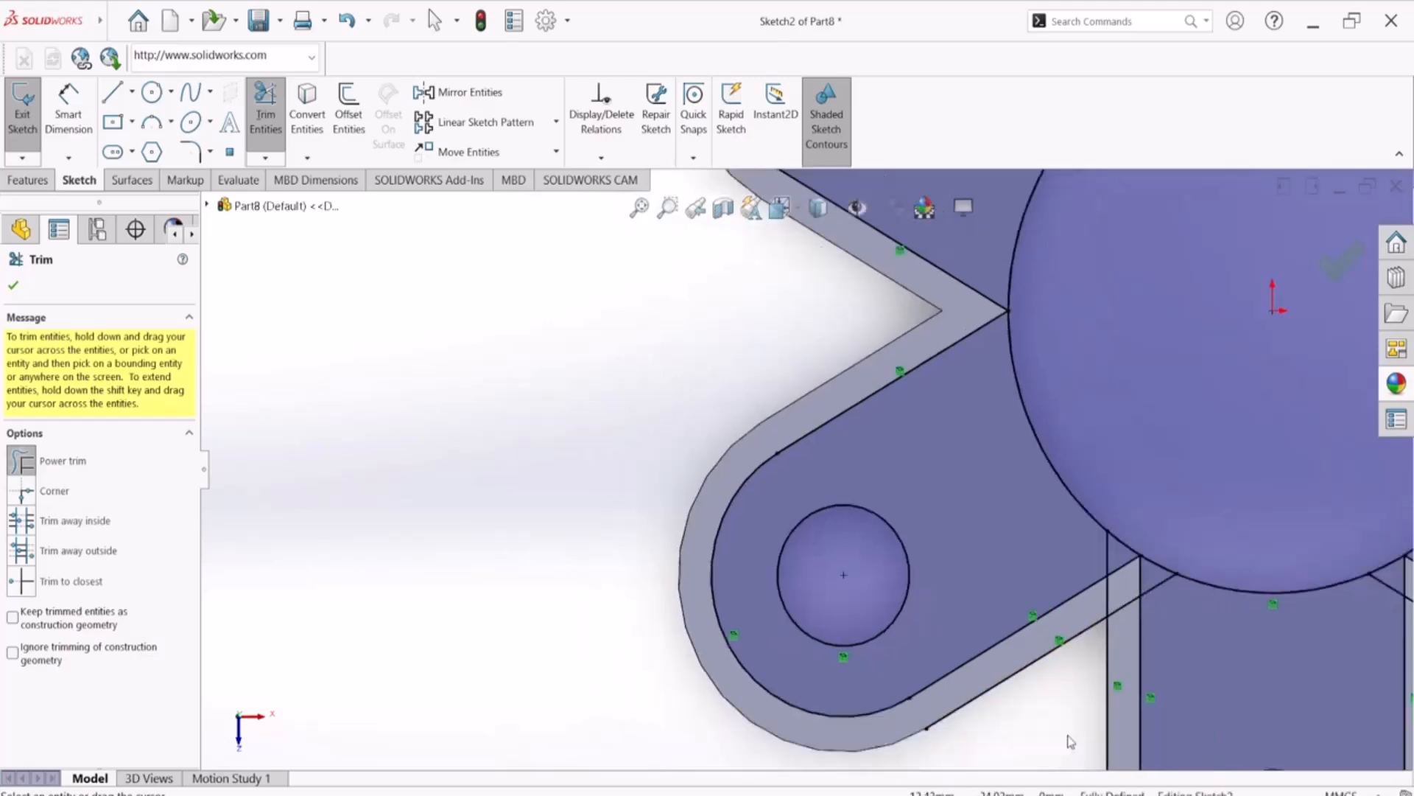
pyautogui.scroll(-5, 916, 504)
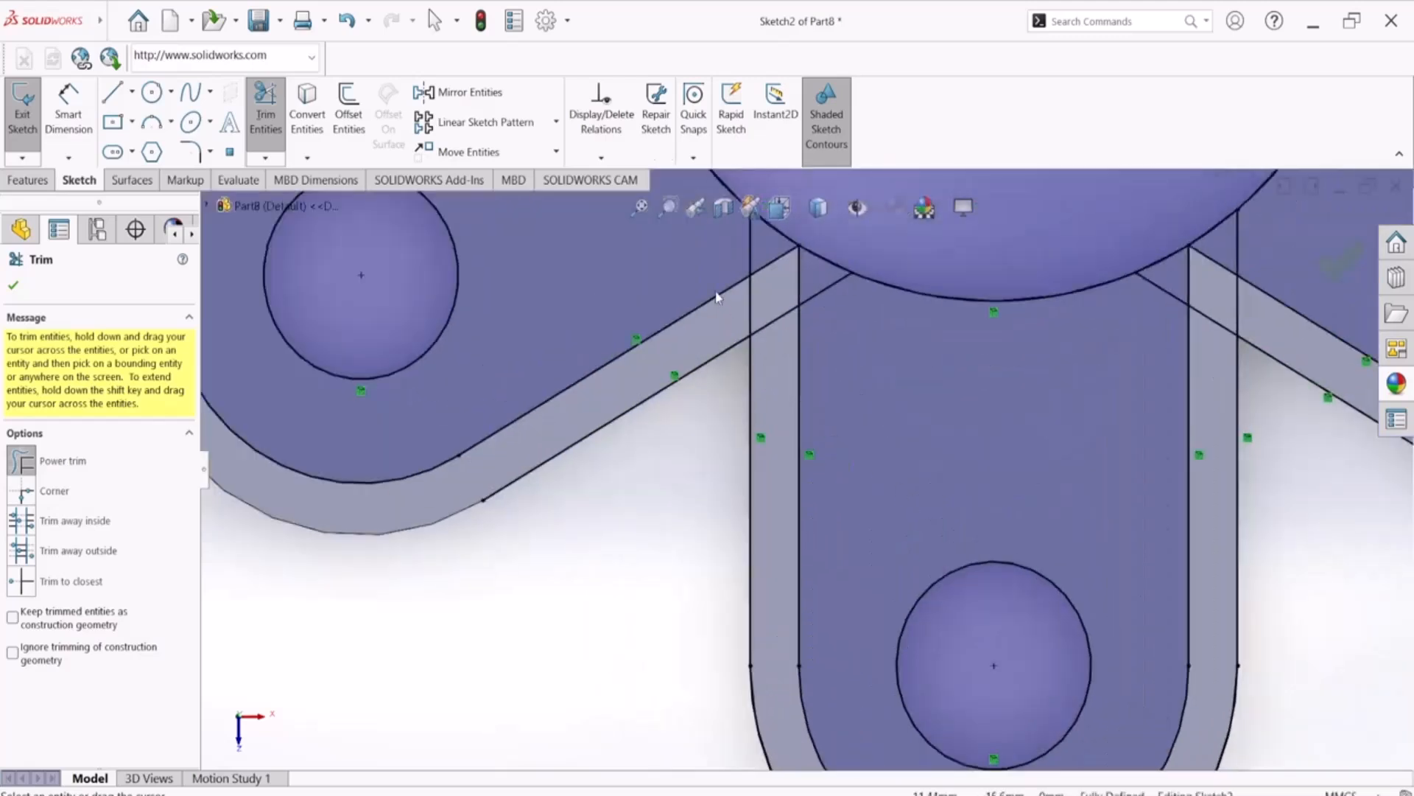
pyautogui.moveTo(738, 306)
pyautogui.mouseDown()
pyautogui.moveTo(756, 306)
pyautogui.moveTo(772, 372)
pyautogui.moveTo(650, 381)
pyautogui.mouseUp()
pyautogui.moveTo(752, 684); pyautogui.dragTo(768, 686)
pyautogui.moveTo(719, 241)
pyautogui.mouseDown()
pyautogui.moveTo(812, 274)
pyautogui.moveTo(826, 321)
pyautogui.mouseUp()
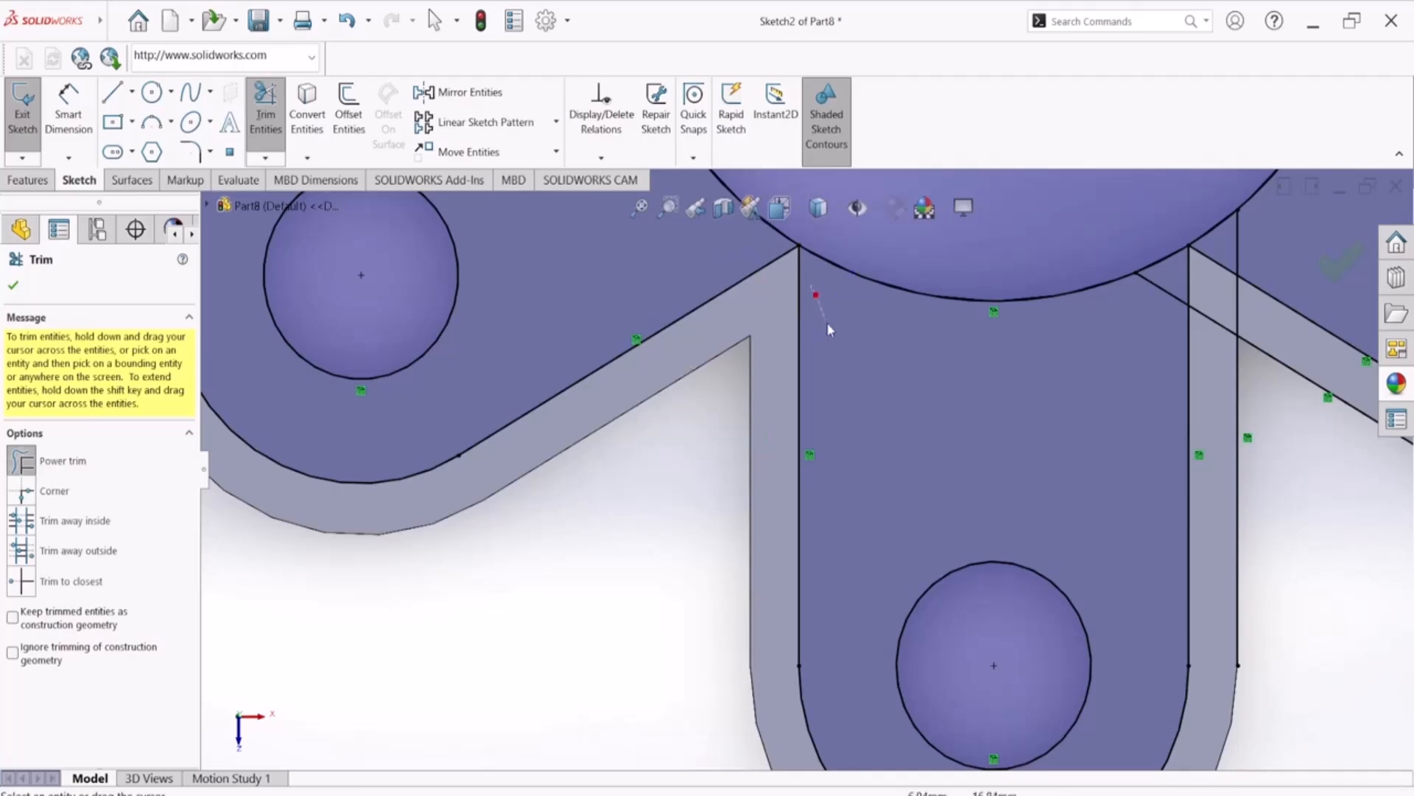
# Trim the overlapping outer lines between the lower and lower-right arms and remove the lower-right arm's outer arc
pyautogui.moveTo(1134, 322); pyautogui.dragTo(1178, 283)
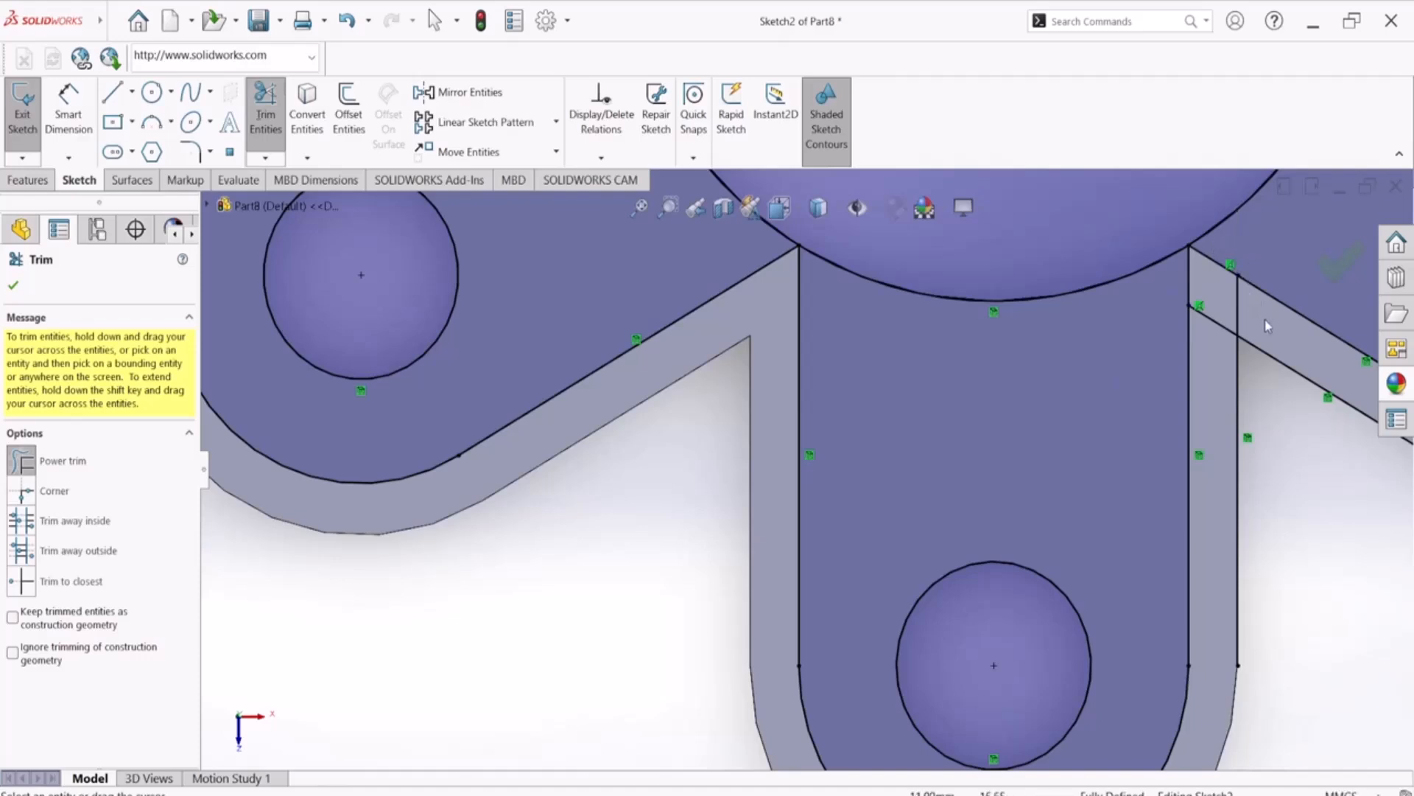
pyautogui.moveTo(1263, 315)
pyautogui.mouseDown()
pyautogui.moveTo(1252, 357)
pyautogui.moveTo(1272, 342)
pyautogui.mouseUp()
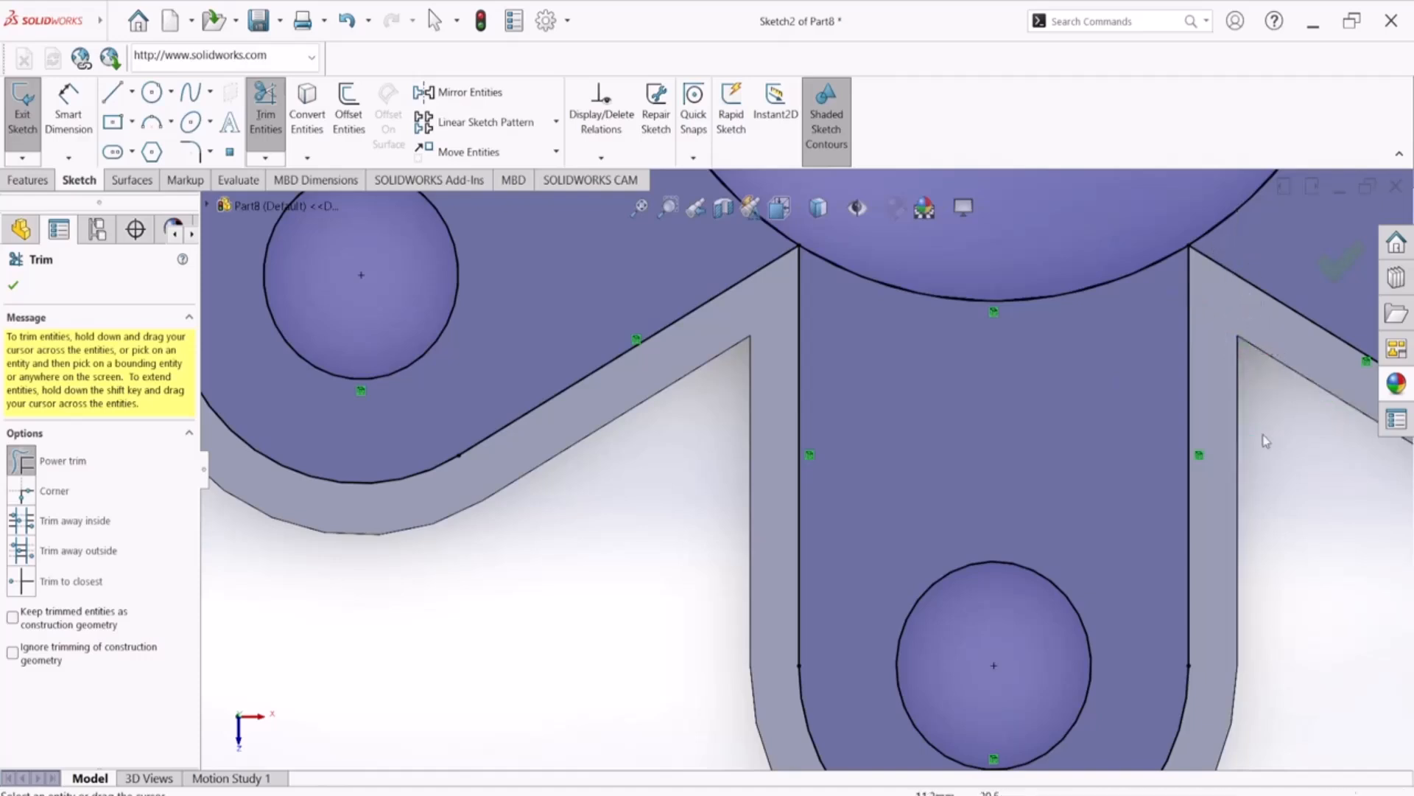
pyautogui.scroll(5, 1285, 408)
pyautogui.scroll(-2, 1204, 490)
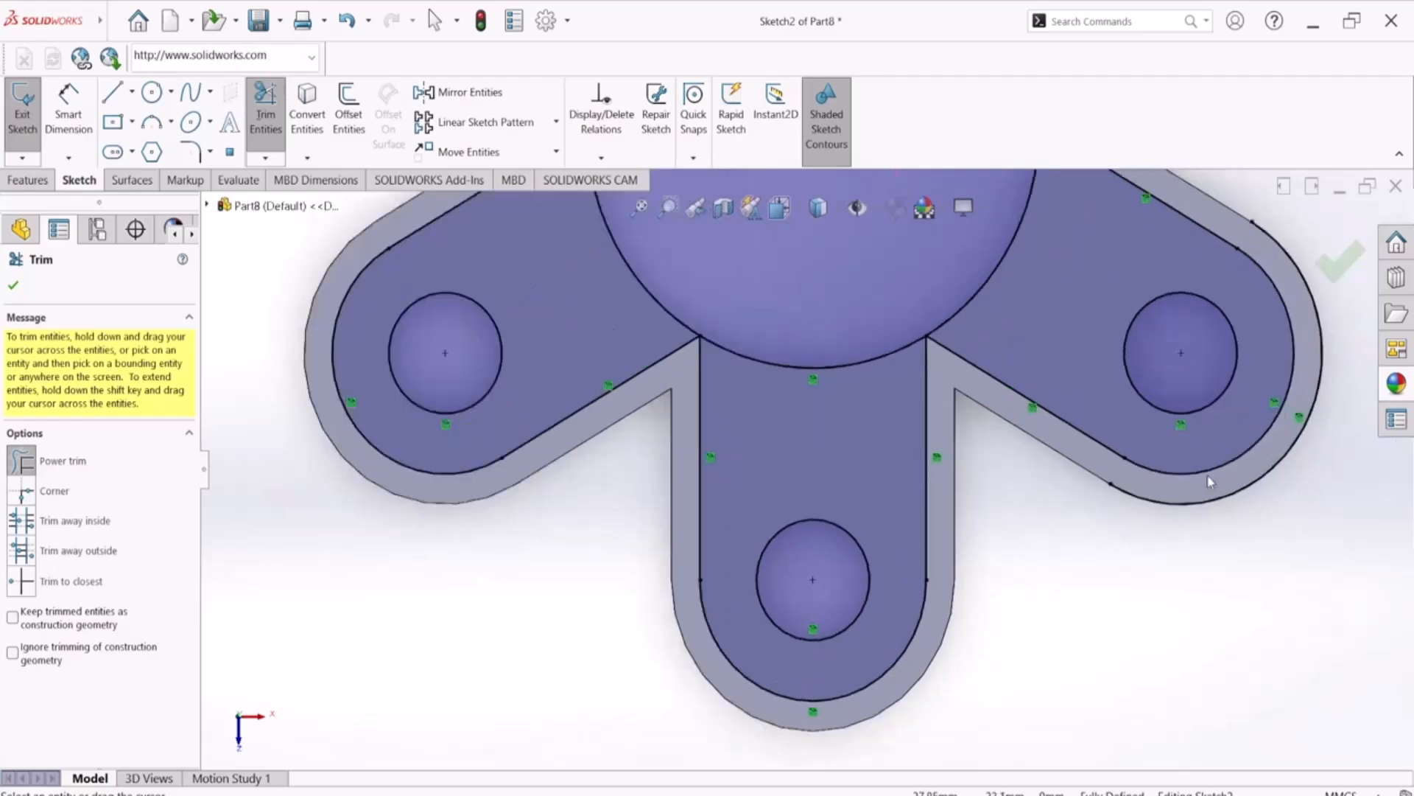
pyautogui.moveTo(1278, 444); pyautogui.dragTo(1299, 483)
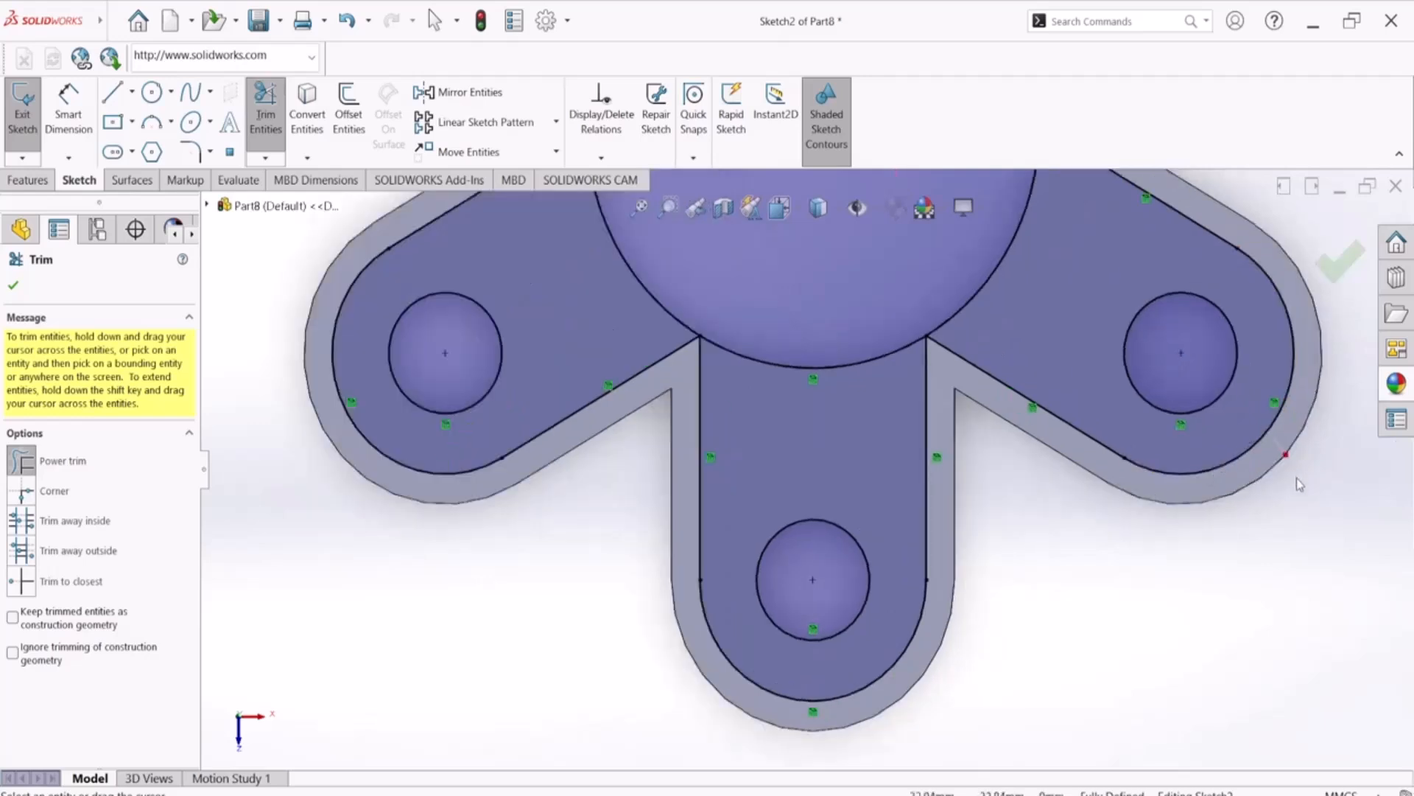
# Inspect the trimmed arm contours around the central circle, finish trimming and compare the sketch with the PDF drawing
pyautogui.scroll(5, 926, 374)
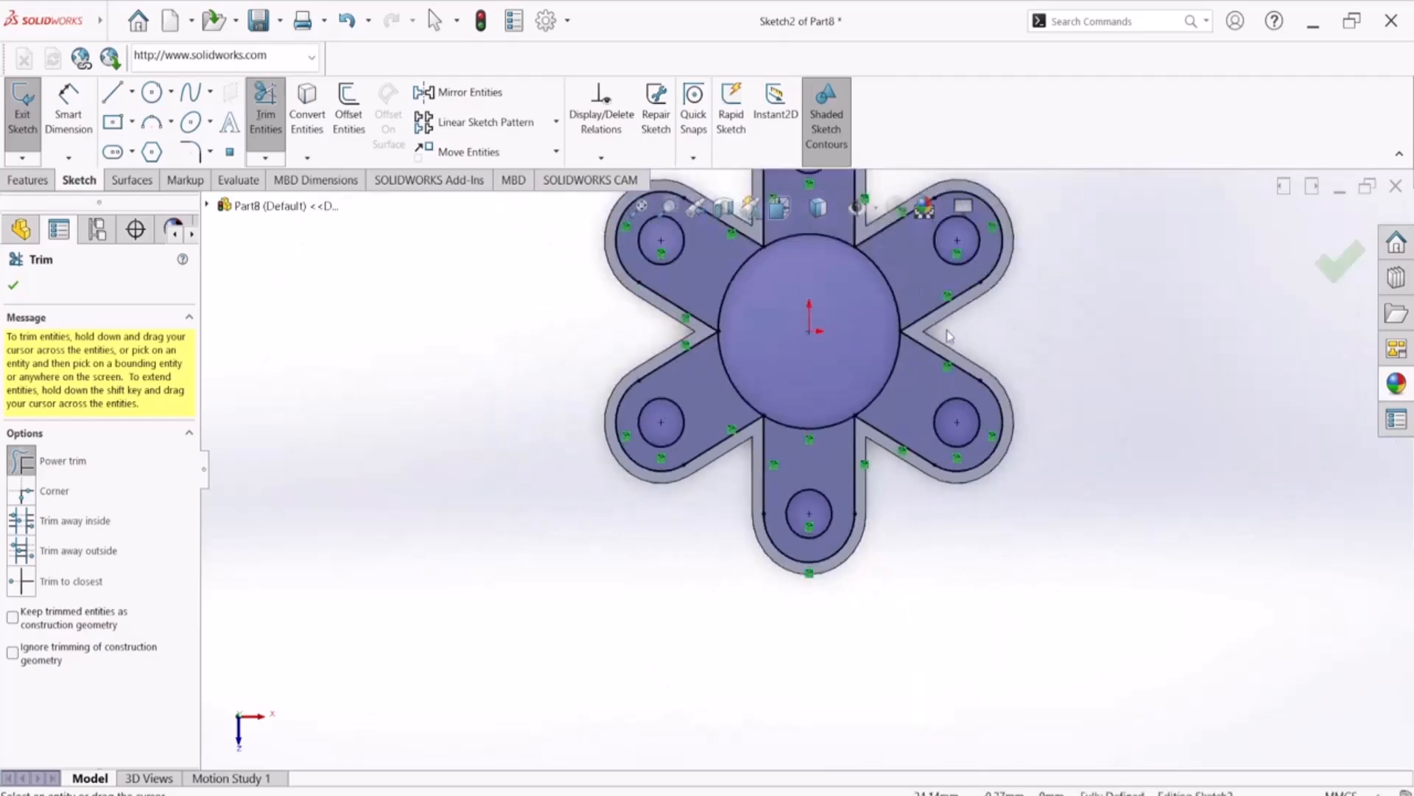
pyautogui.scroll(-4, 860, 338)
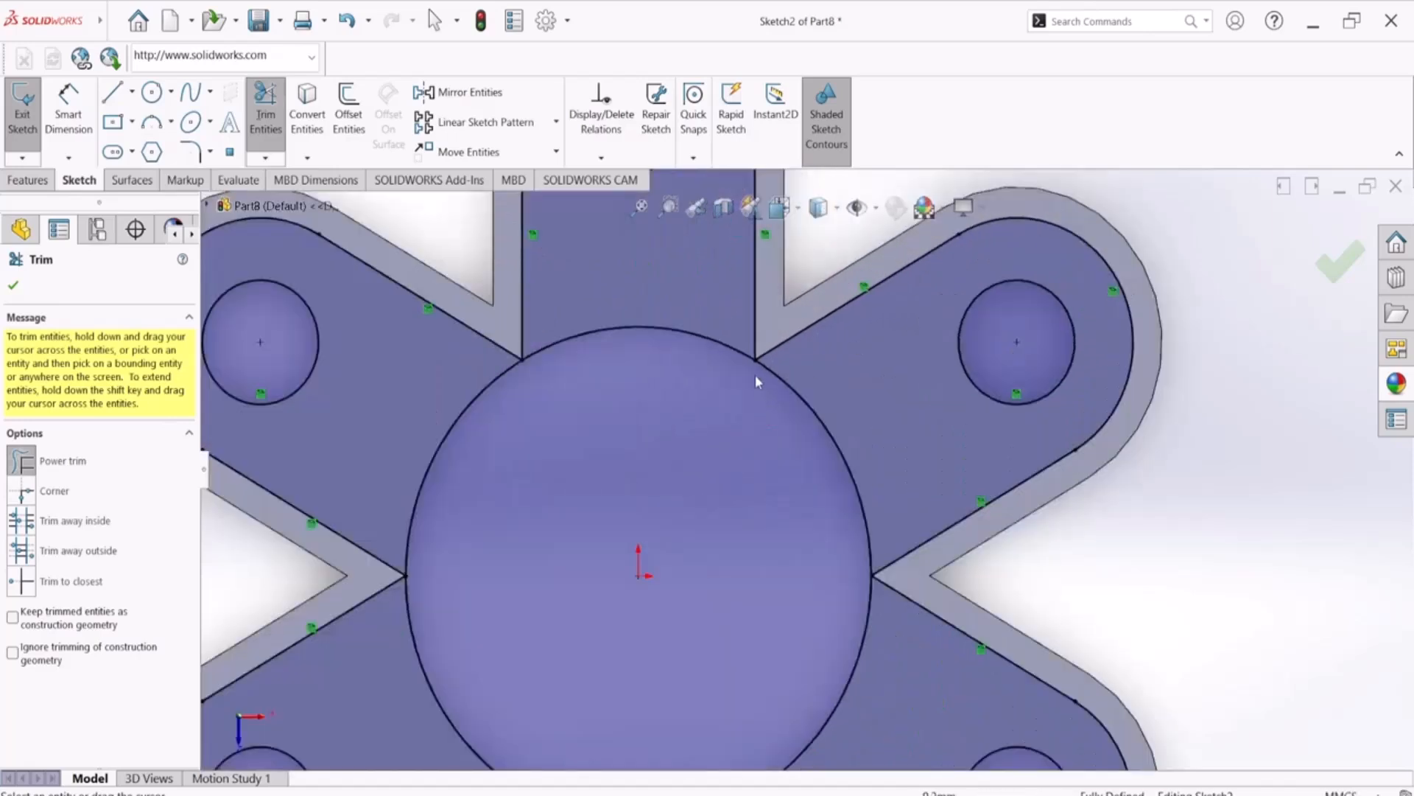
pyautogui.scroll(-4, 759, 383)
pyautogui.scroll(2, 767, 381)
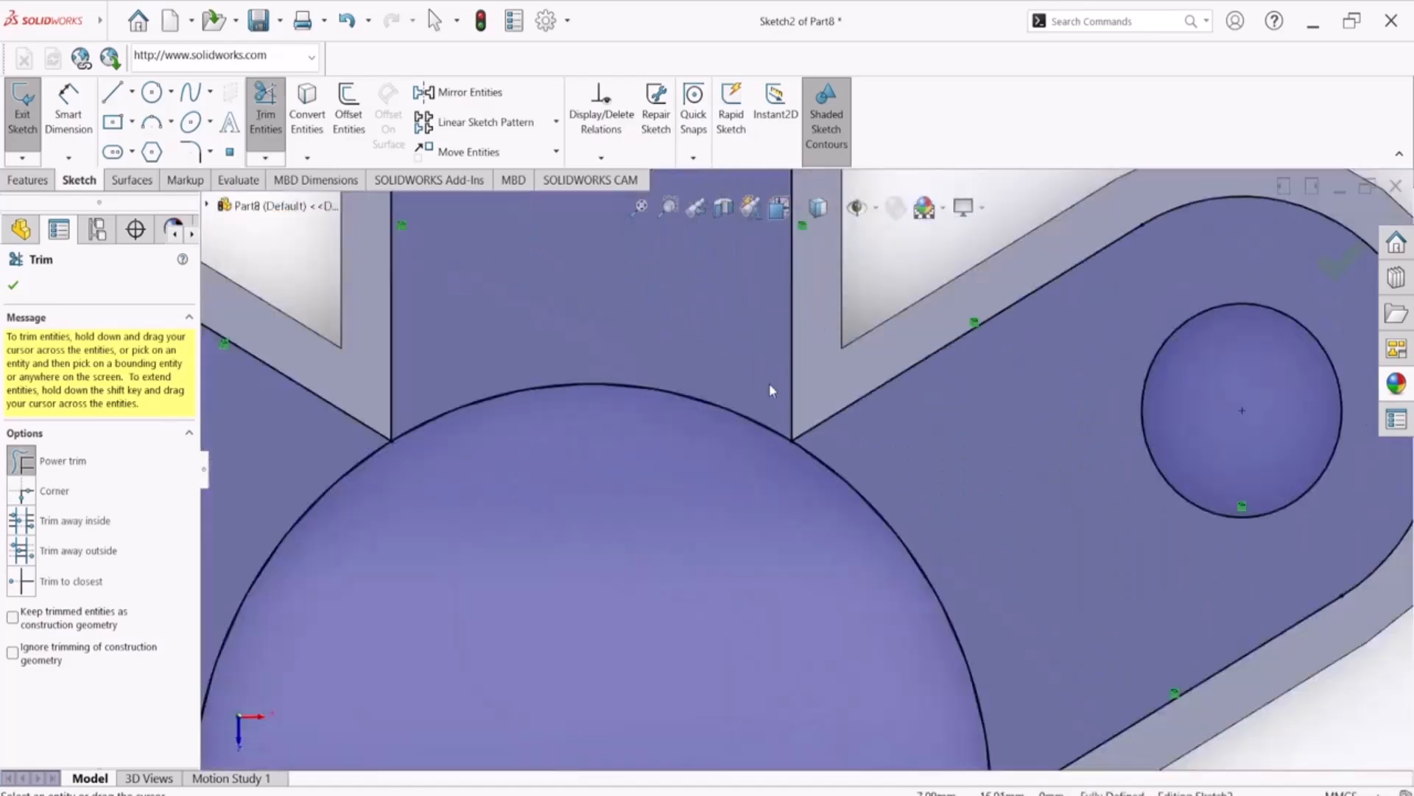
pyautogui.scroll(5, 769, 383)
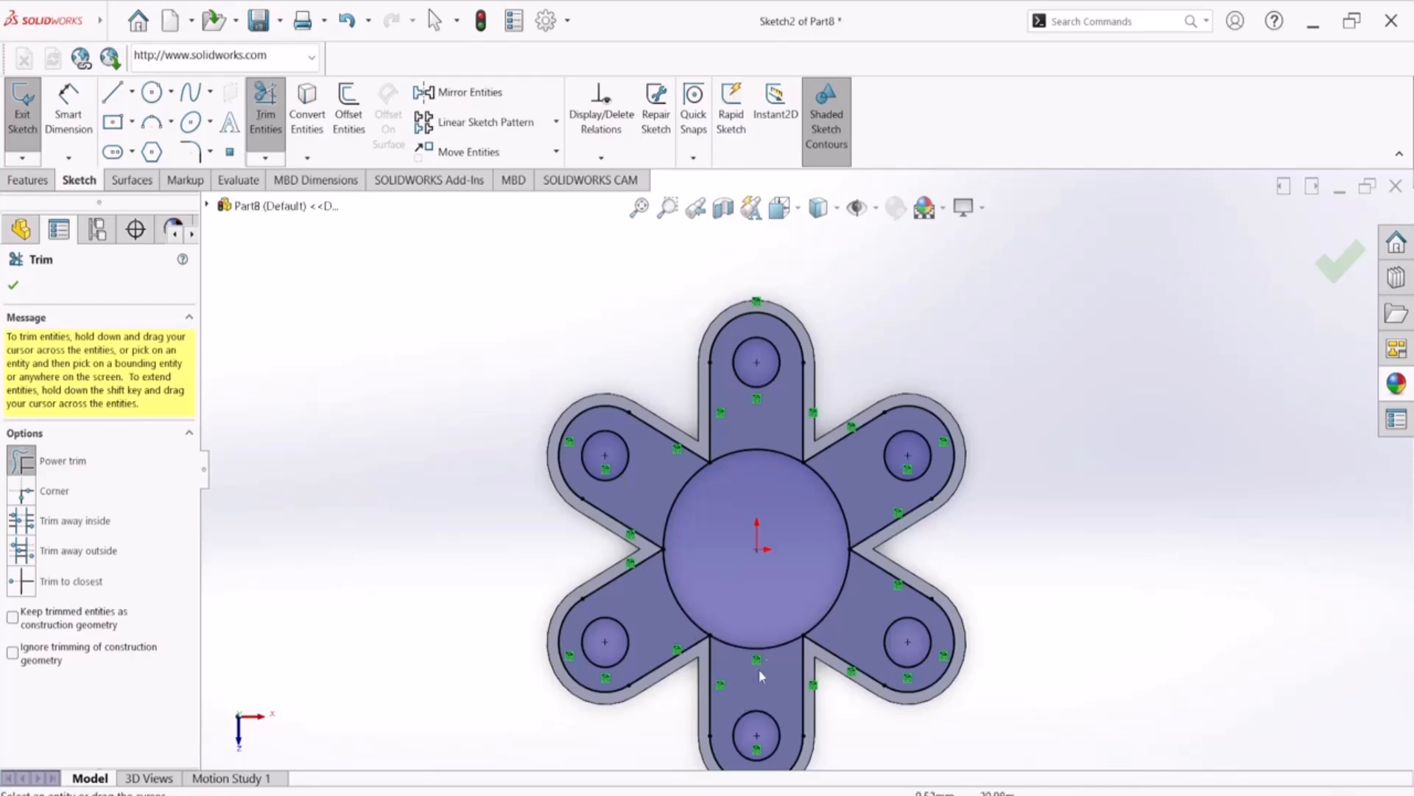
pyautogui.scroll(-2, 759, 667)
pyautogui.click(13, 285)
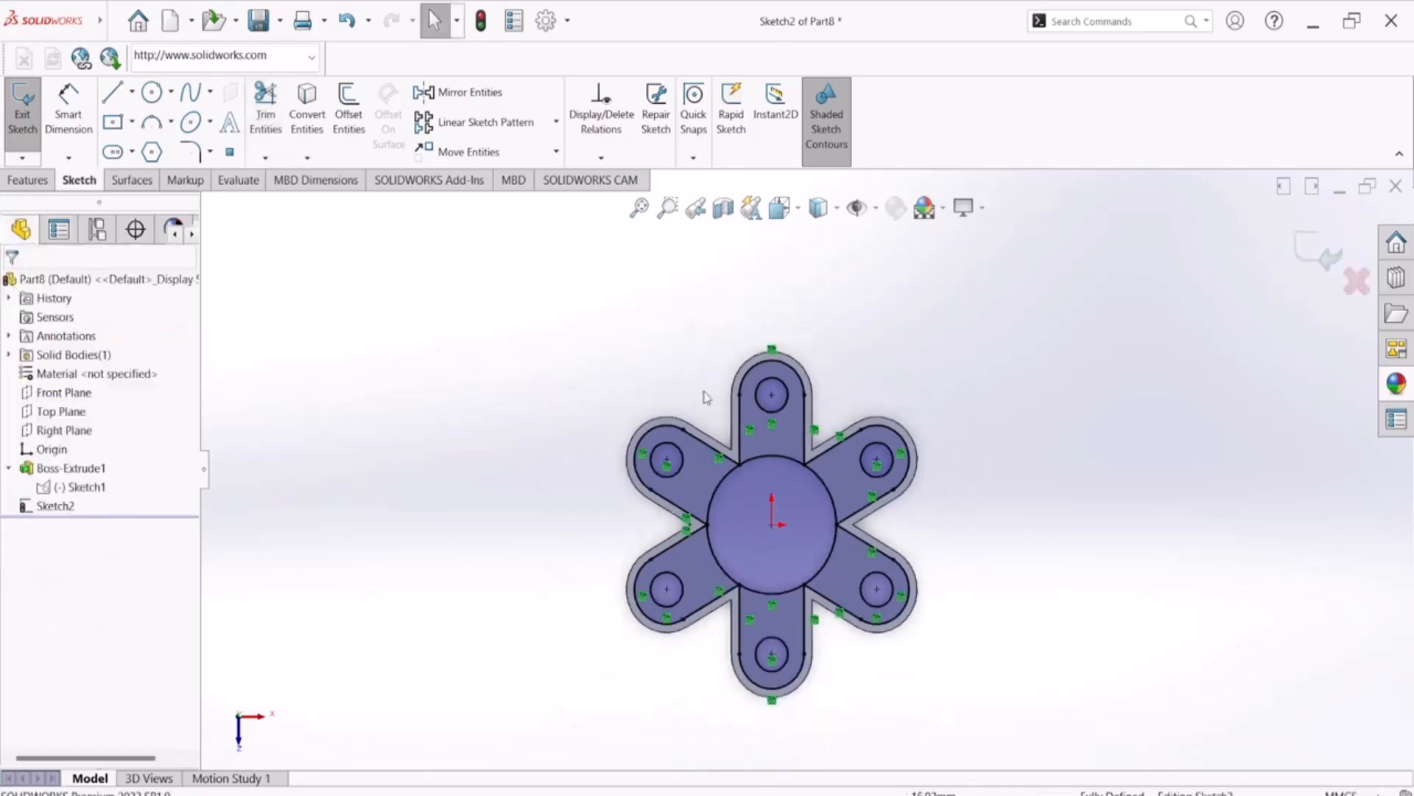
pyautogui.moveTo(1020, 442); pyautogui.dragTo(994, 349, button='middle')
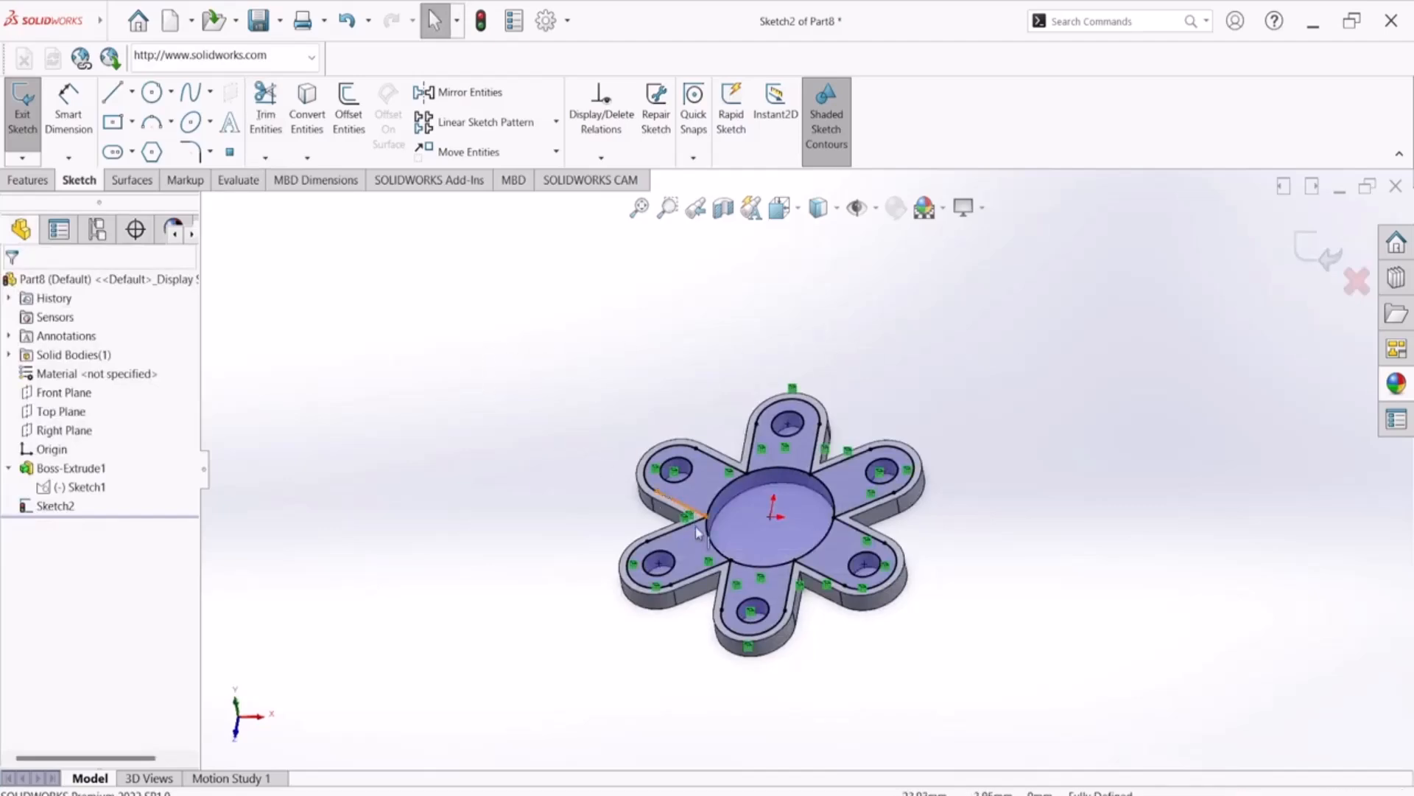
pyautogui.hotkey('alt', 'Tab')
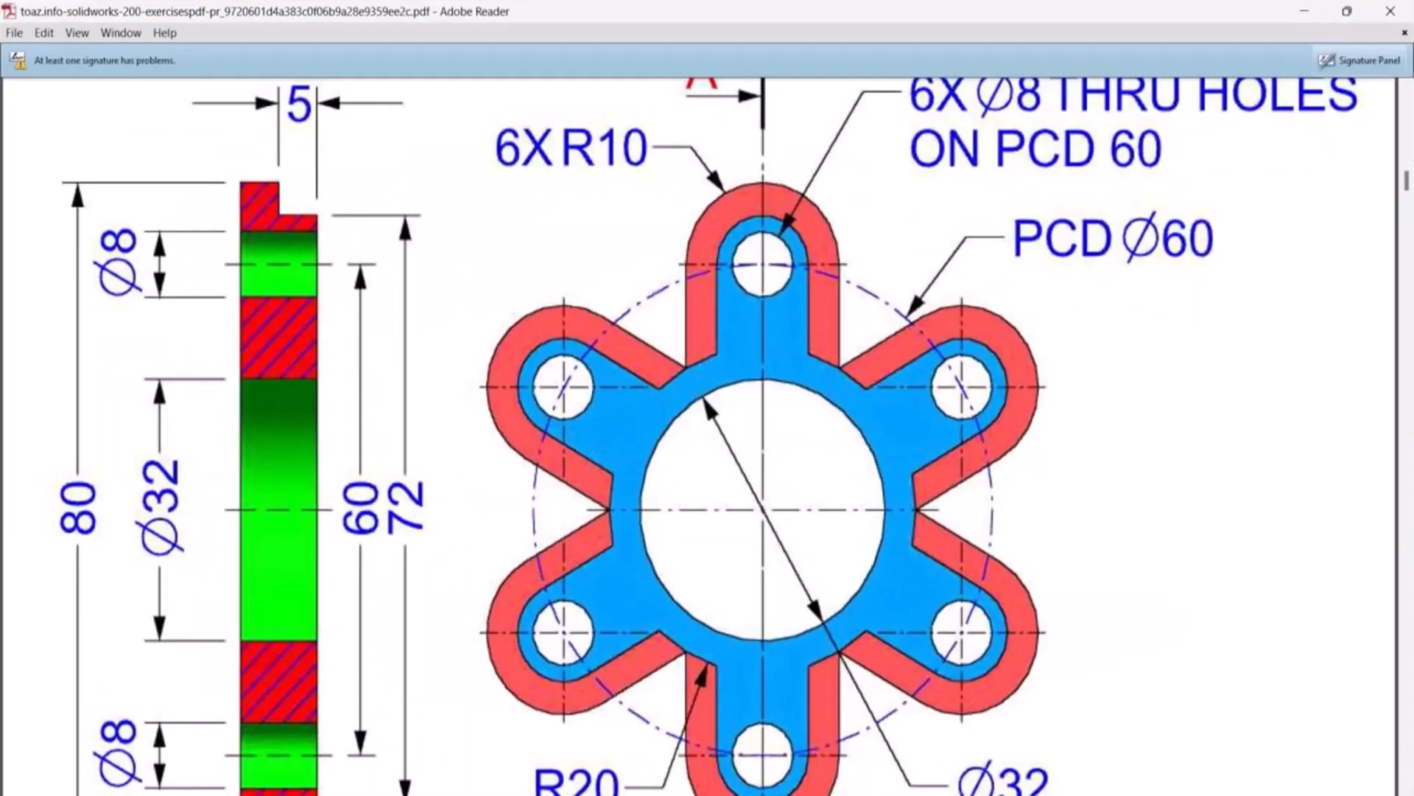
pyautogui.hotkey('alt', 'Tab')
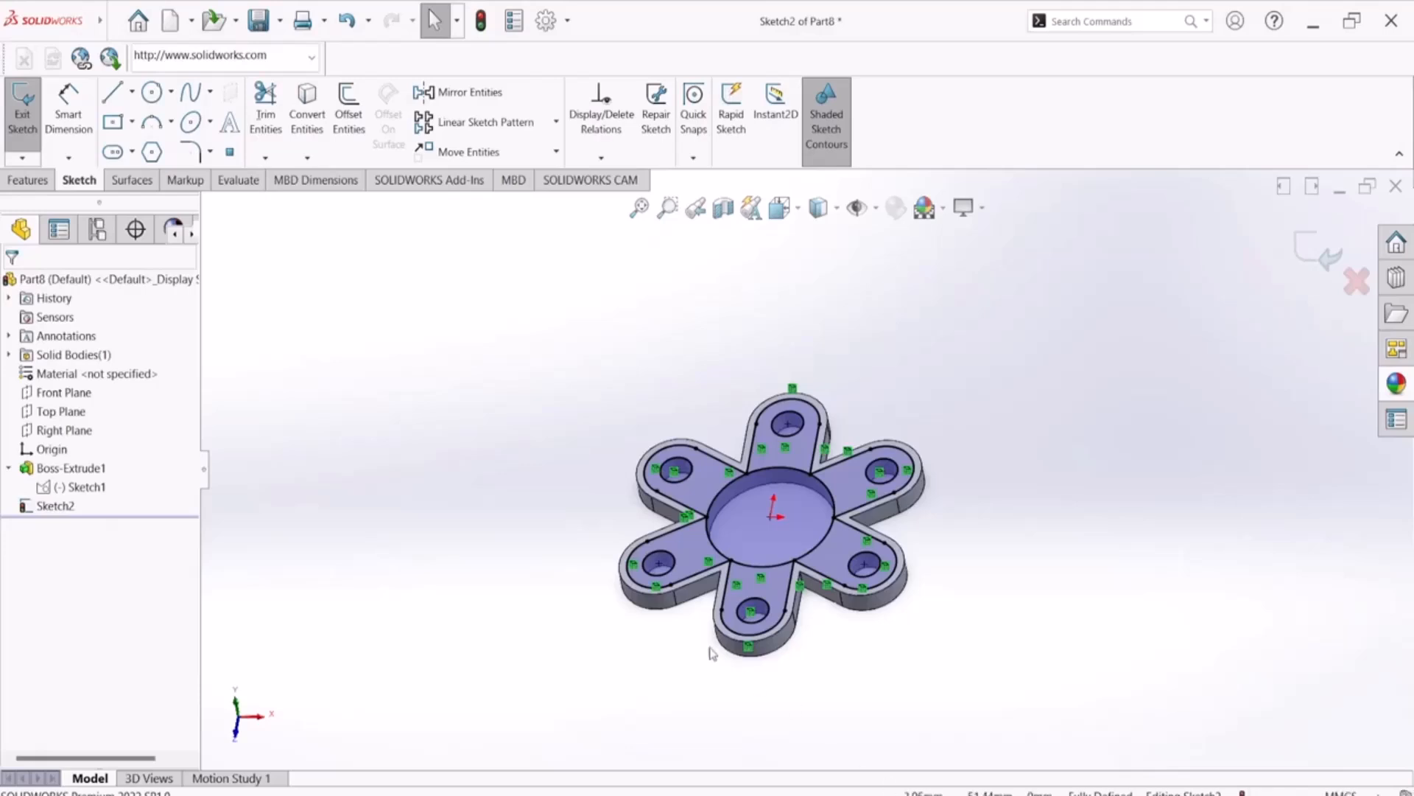
# Try to extrude the six arm regions of Sketch2 by 5 mm and check the troubleshooting help for the rebuild error
pyautogui.click(26, 179)
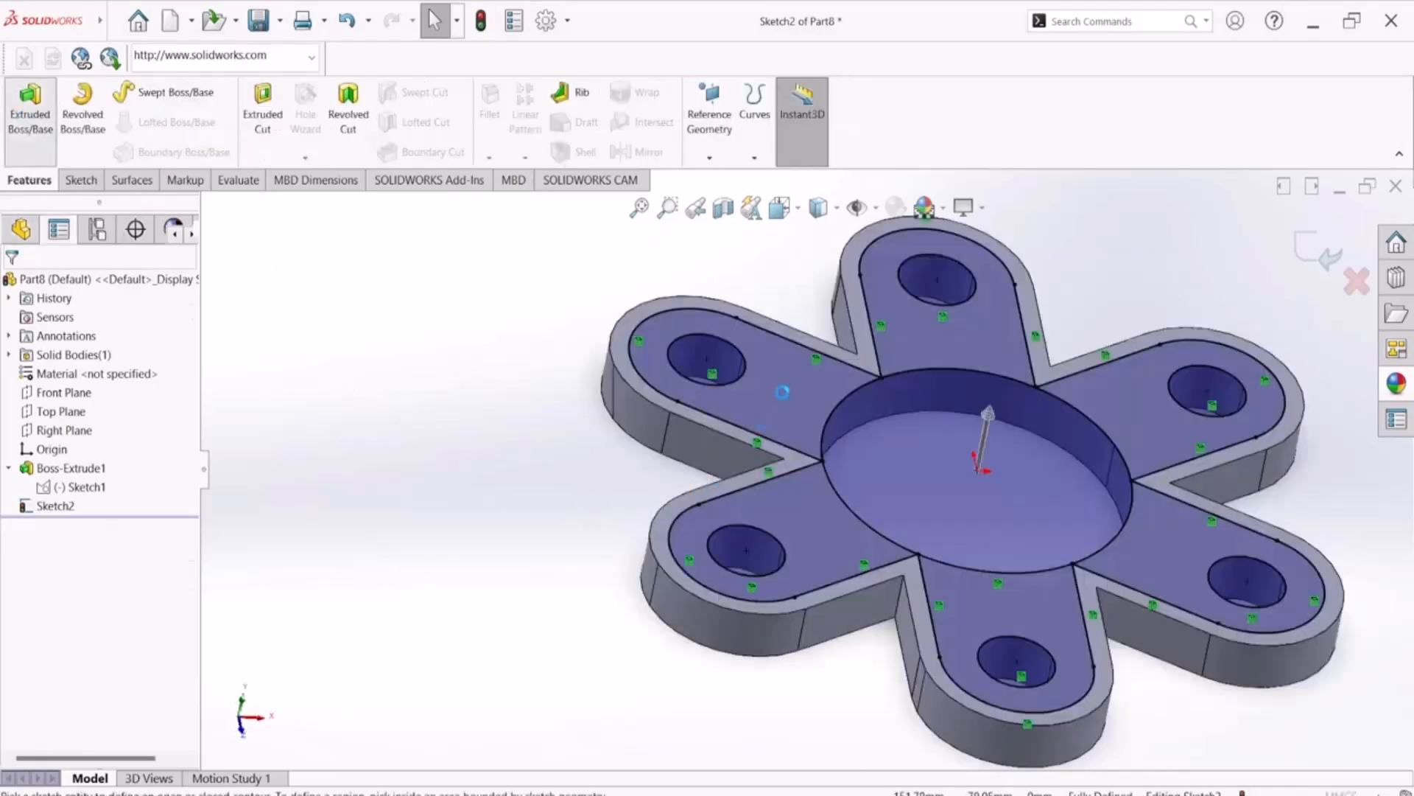
pyautogui.click(817, 451)
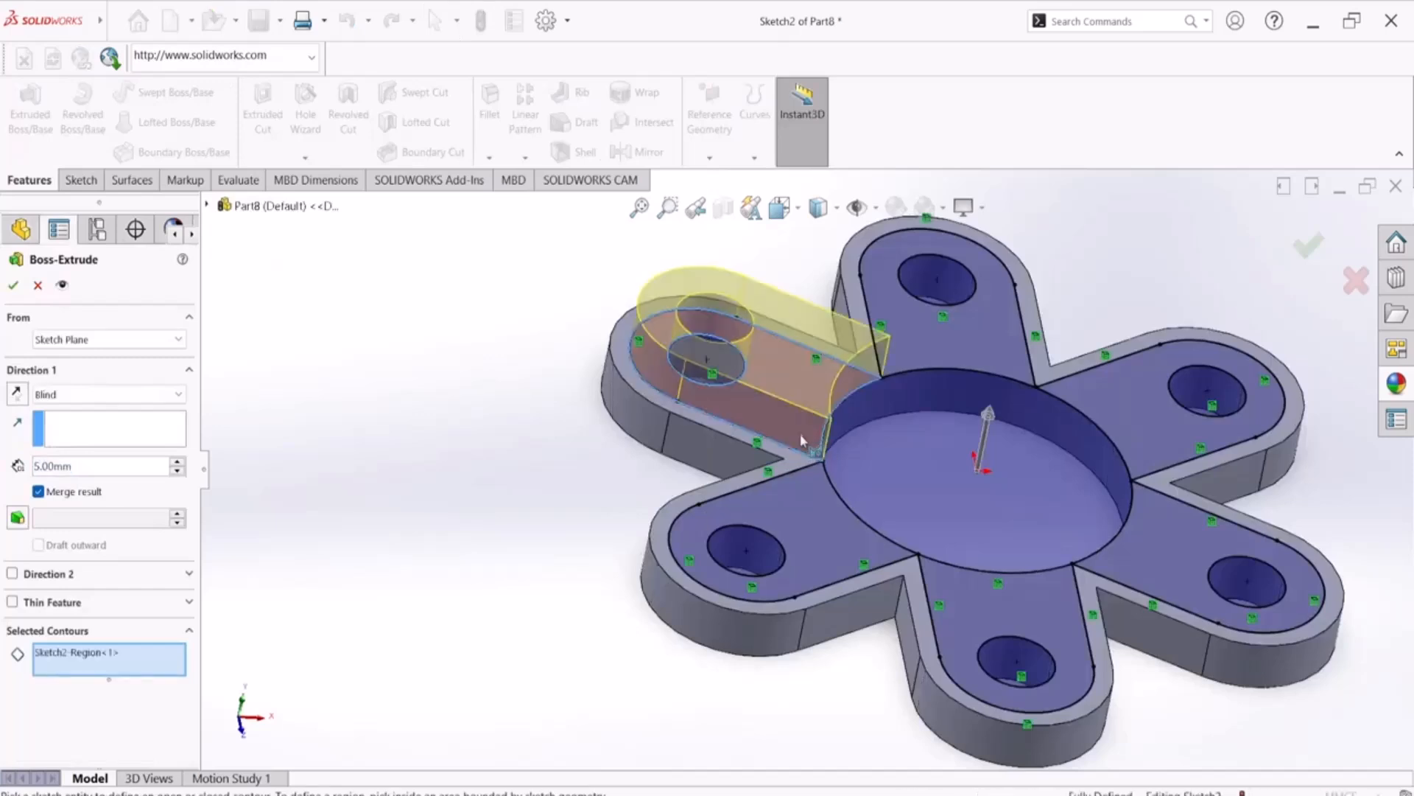
pyautogui.click(826, 534)
pyautogui.click(1005, 615)
pyautogui.click(1156, 564)
pyautogui.click(1098, 427)
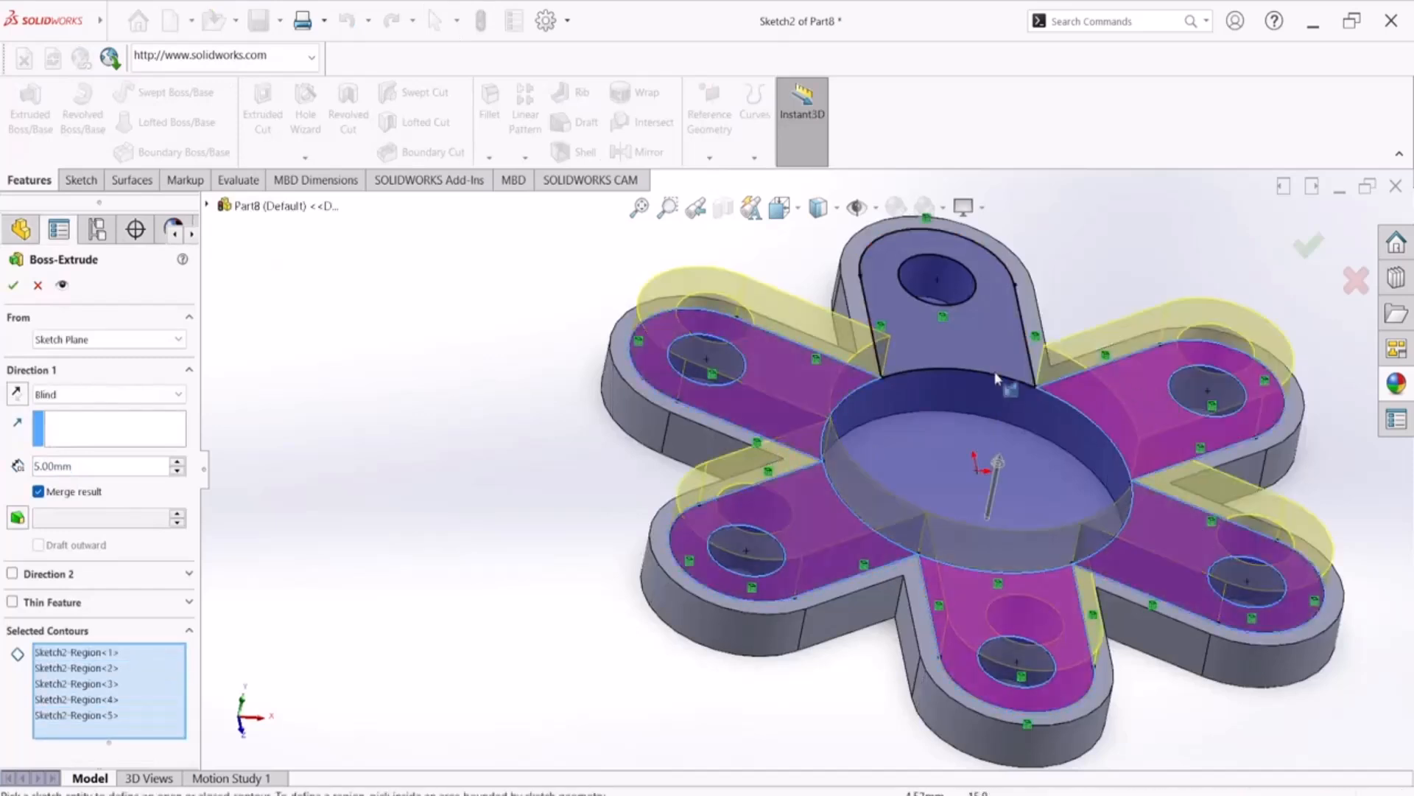
pyautogui.click(1020, 361)
pyautogui.click(14, 287)
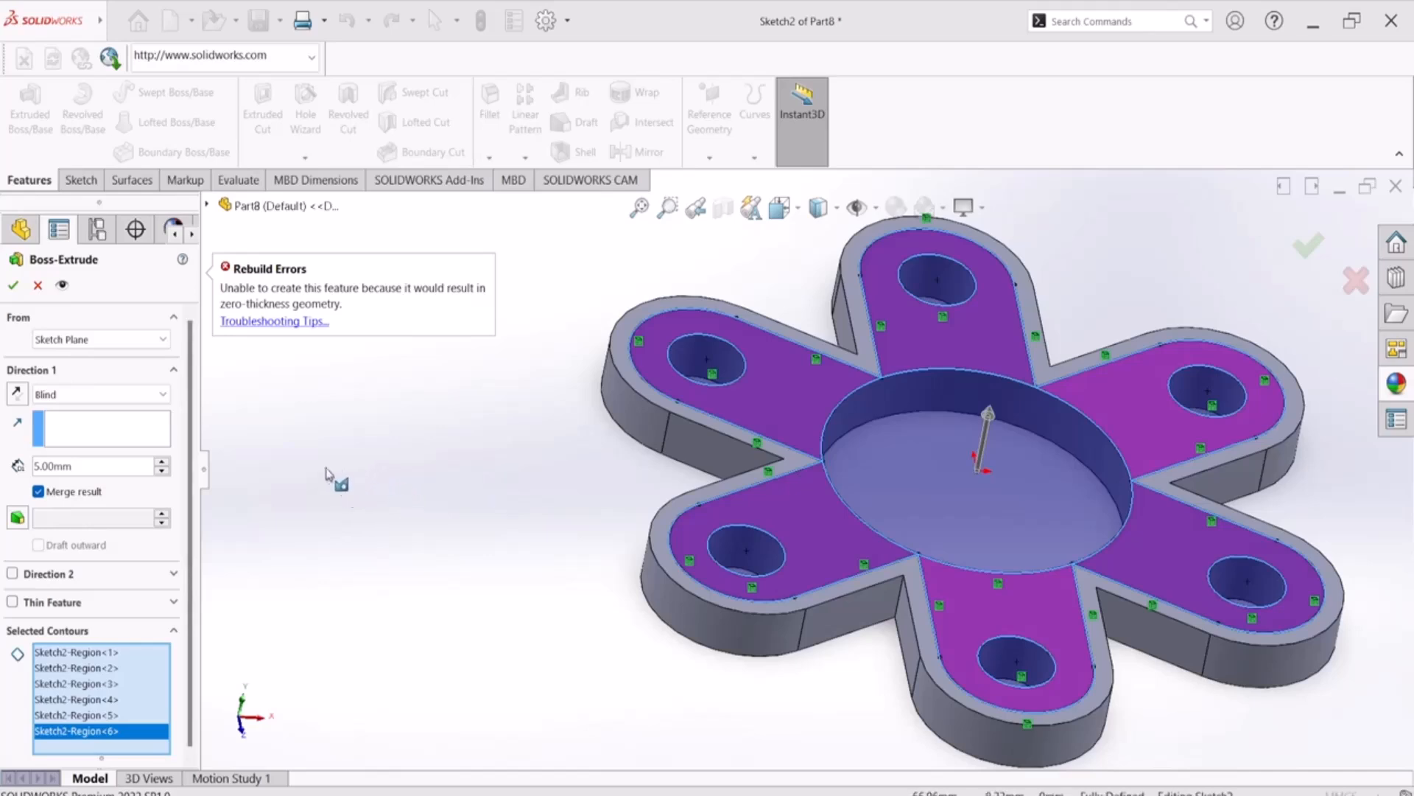
pyautogui.click(291, 324)
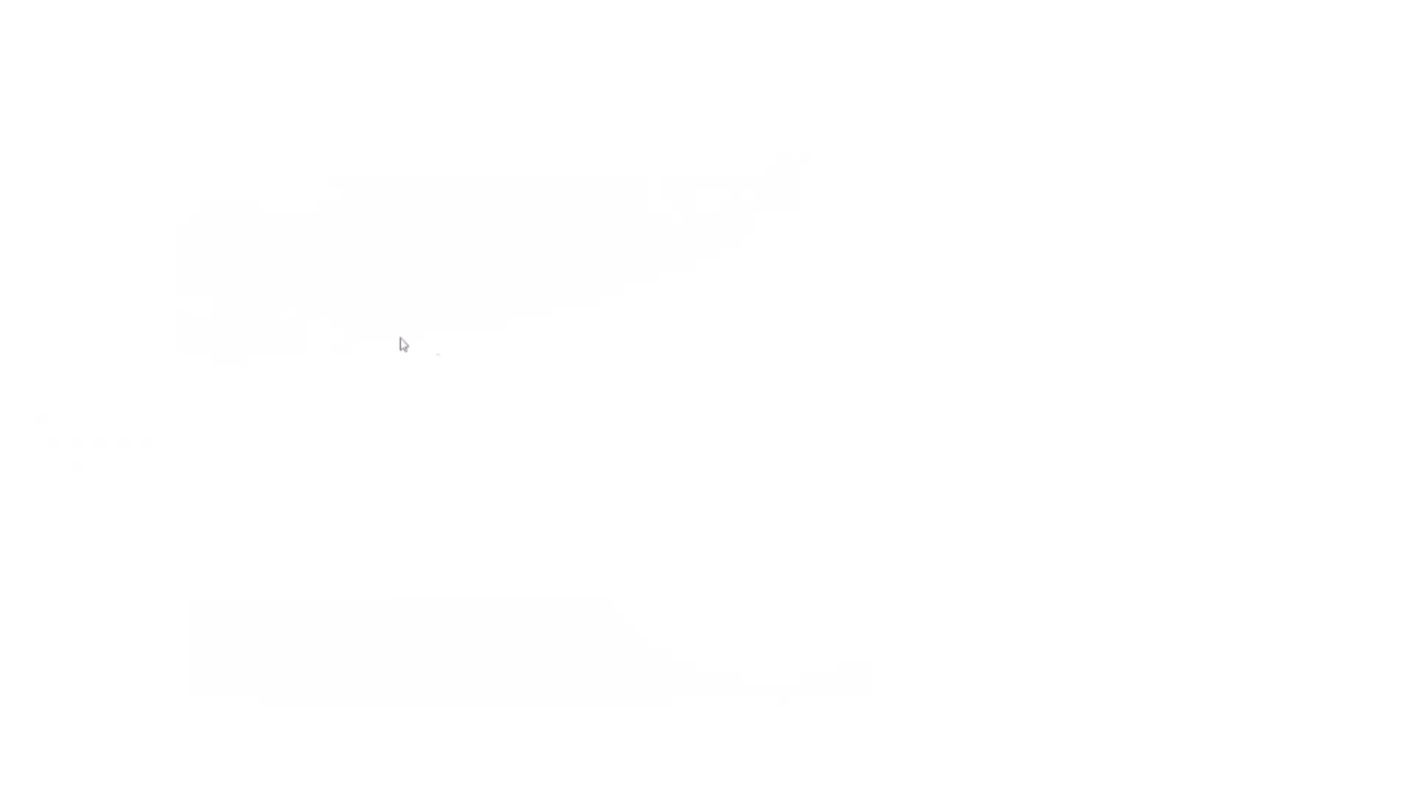
pyautogui.click(1392, 15)
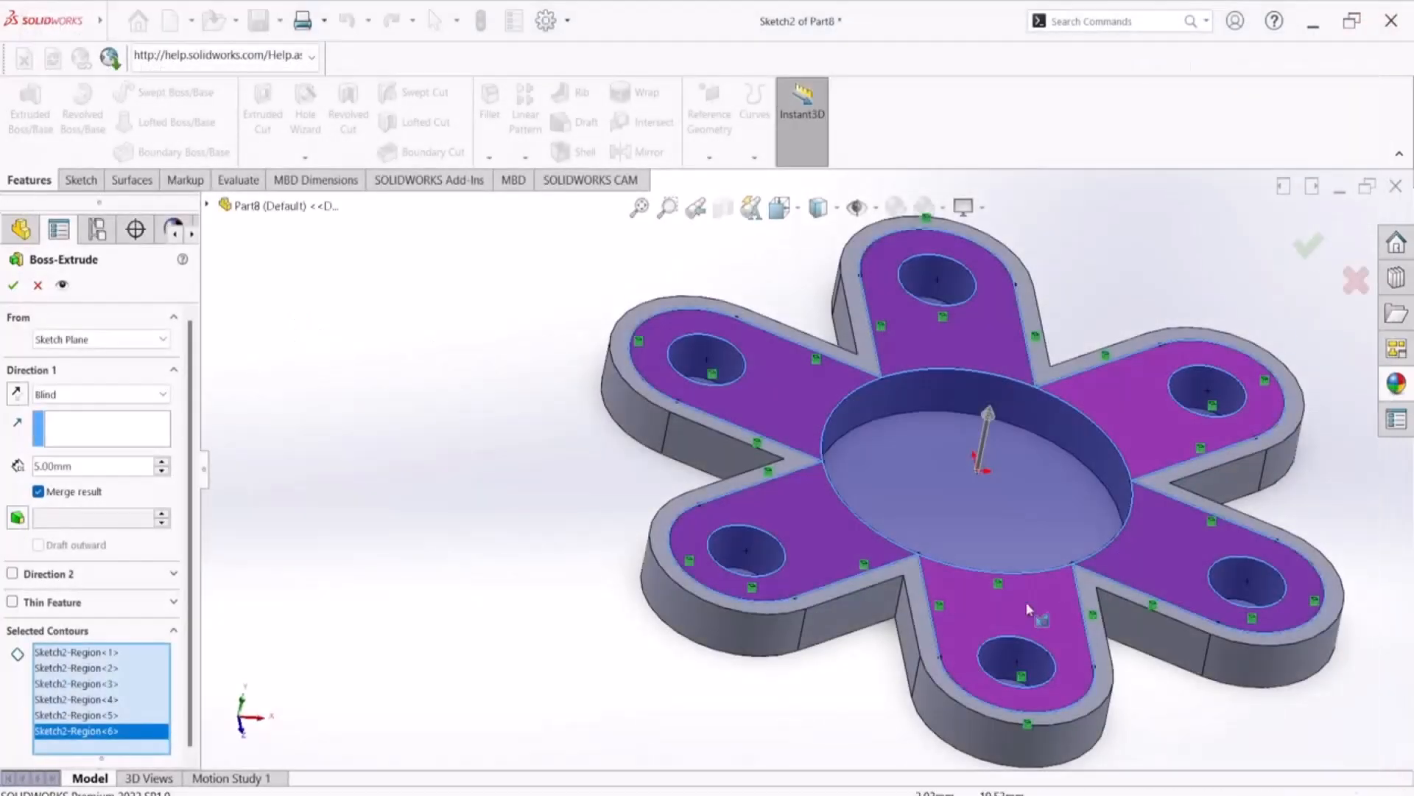
# Abandon the 5 mm extrusion of the six arm regions and trim away Sketch2's central circle
pyautogui.click(38, 285)
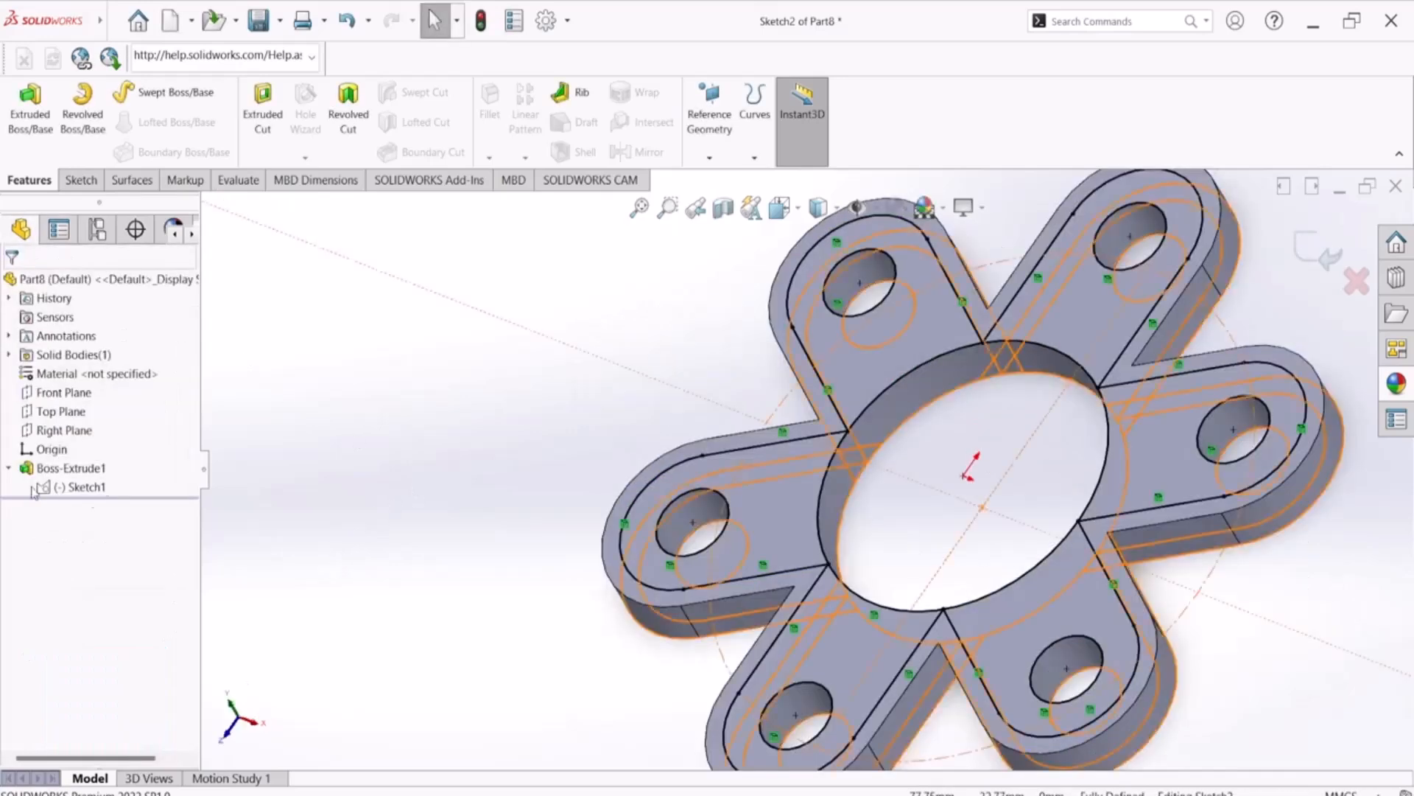
pyautogui.click(80, 487)
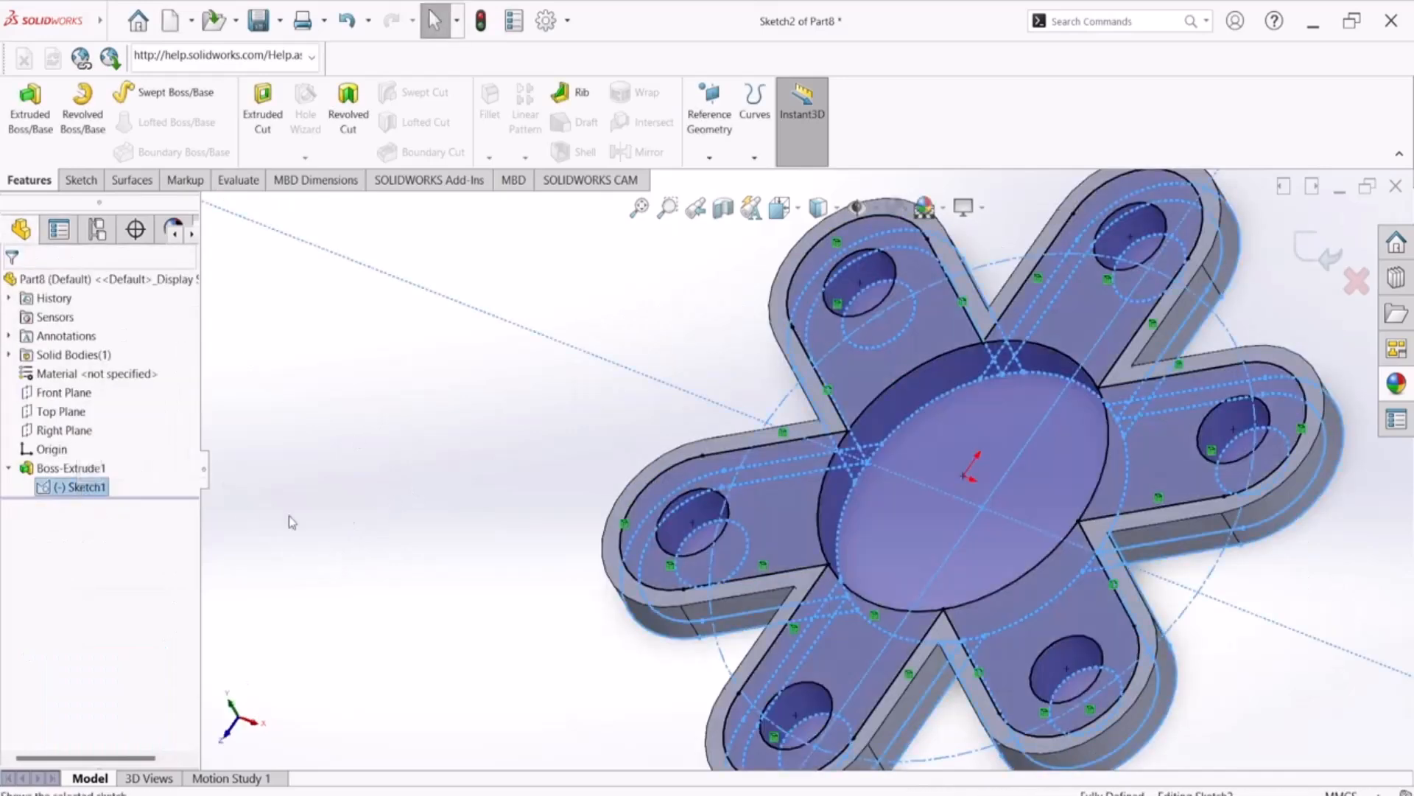
pyautogui.press('space')
pyautogui.click(980, 524)
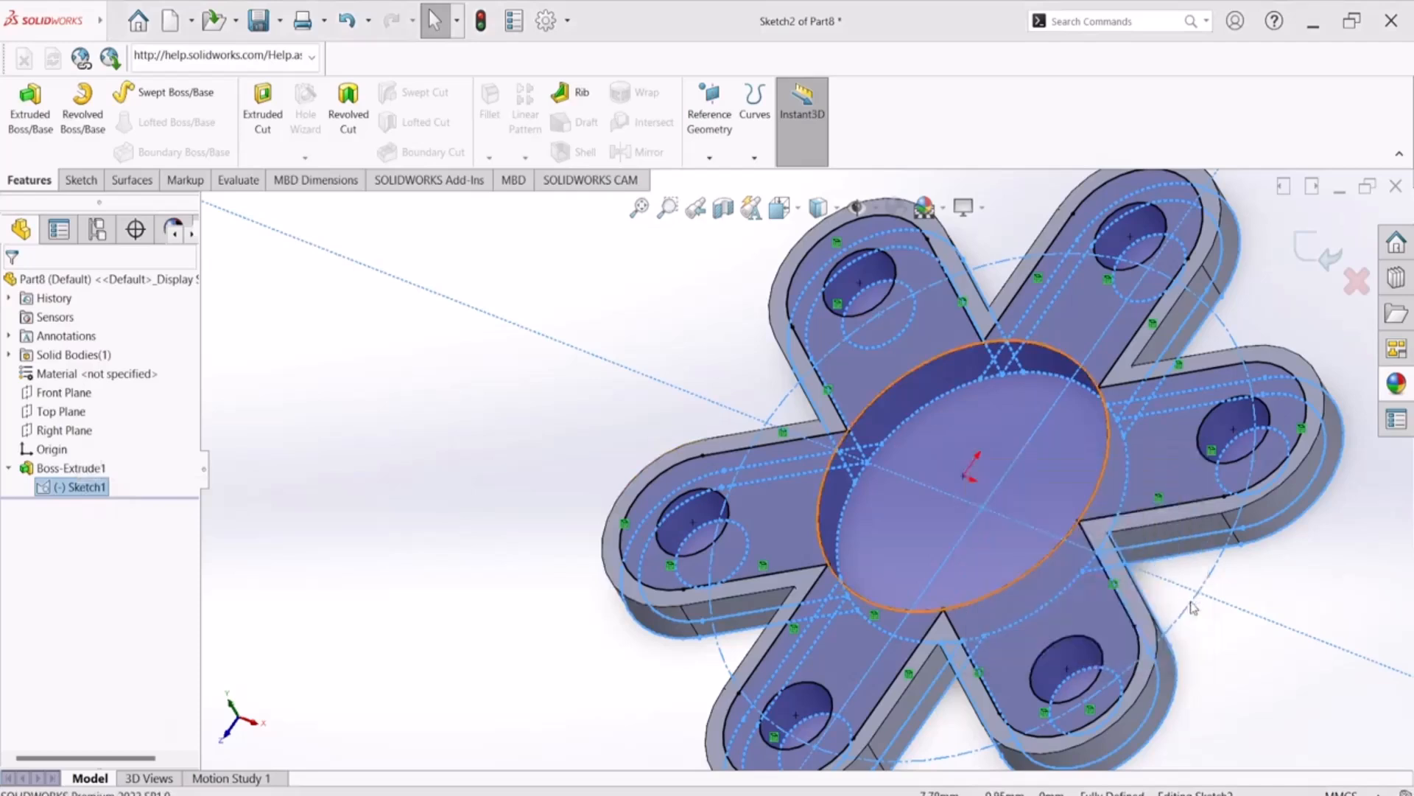
pyautogui.click(1200, 392)
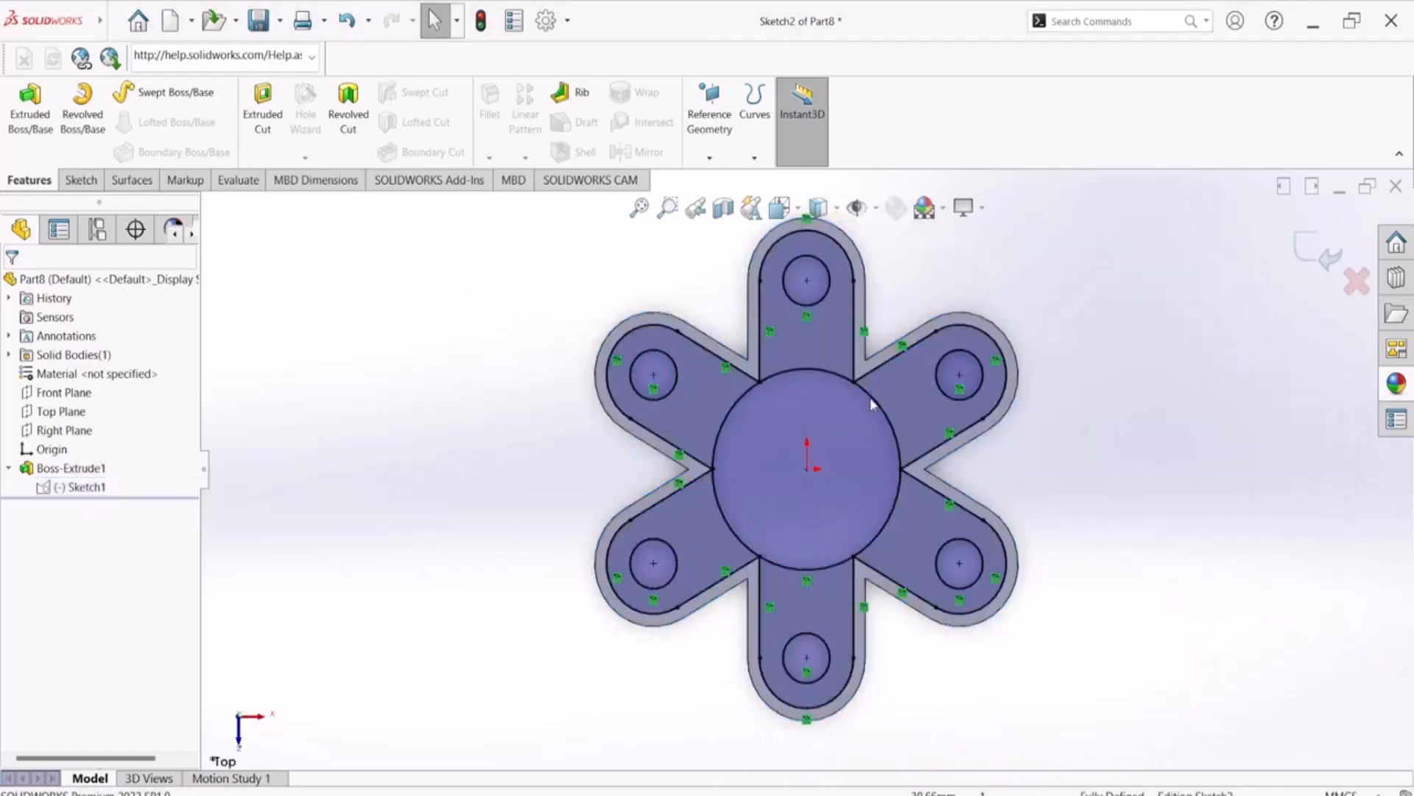
pyautogui.scroll(-3, 825, 382)
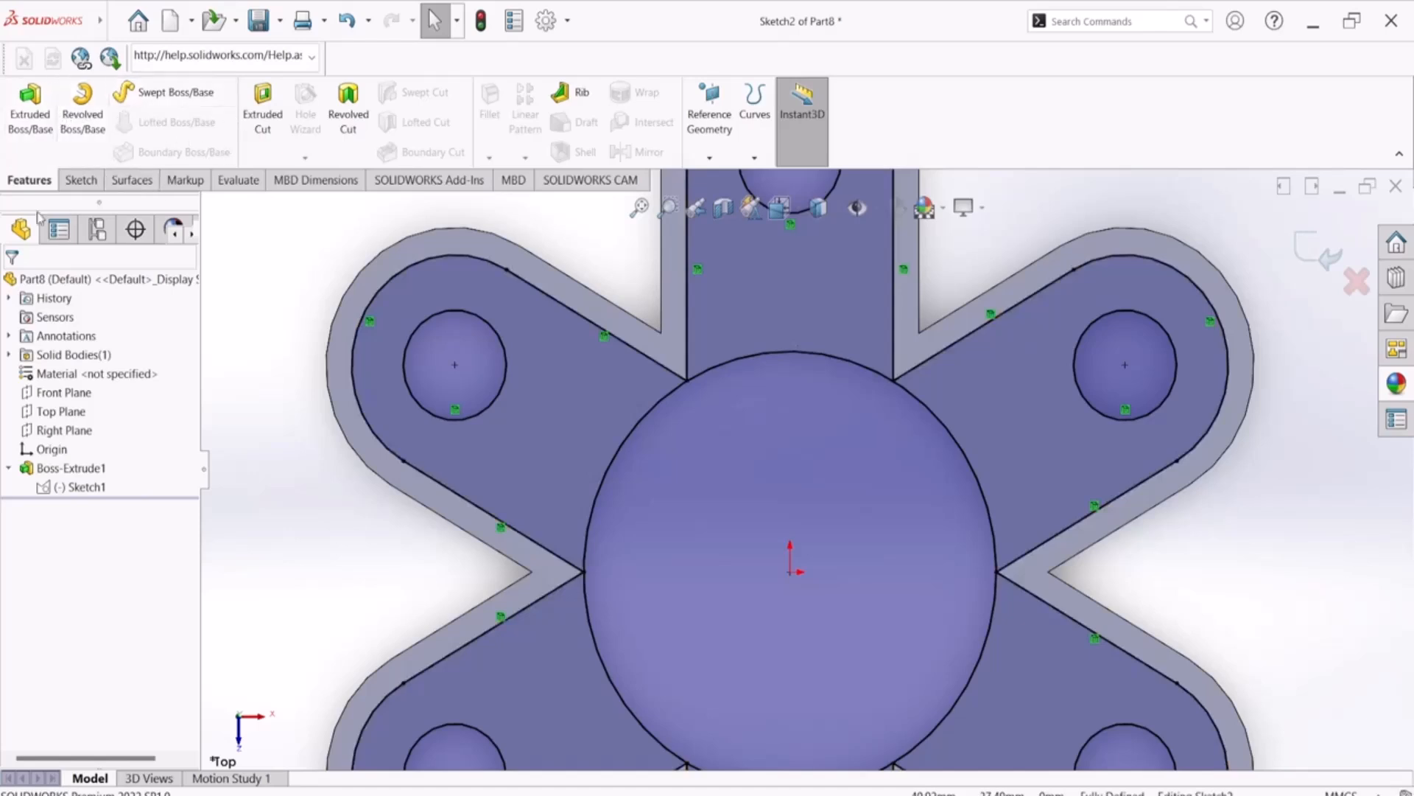
pyautogui.click(81, 181)
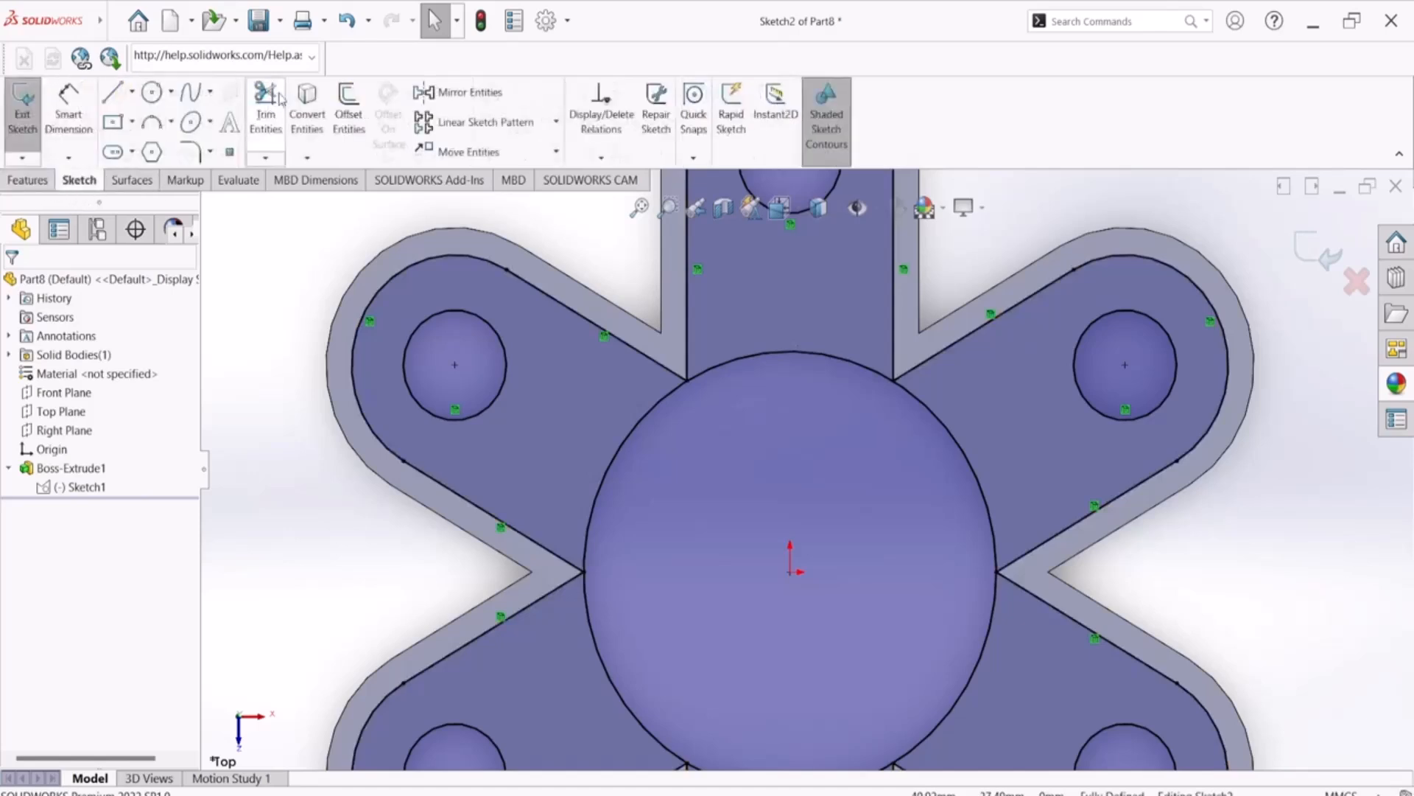
pyautogui.click(279, 99)
pyautogui.moveTo(794, 327)
pyautogui.mouseDown()
pyautogui.moveTo(729, 409)
pyautogui.moveTo(590, 435)
pyautogui.moveTo(629, 609)
pyautogui.moveTo(588, 686)
pyautogui.moveTo(714, 708)
pyautogui.moveTo(909, 679)
pyautogui.moveTo(994, 632)
pyautogui.moveTo(982, 488)
pyautogui.moveTo(970, 484)
pyautogui.mouseUp()
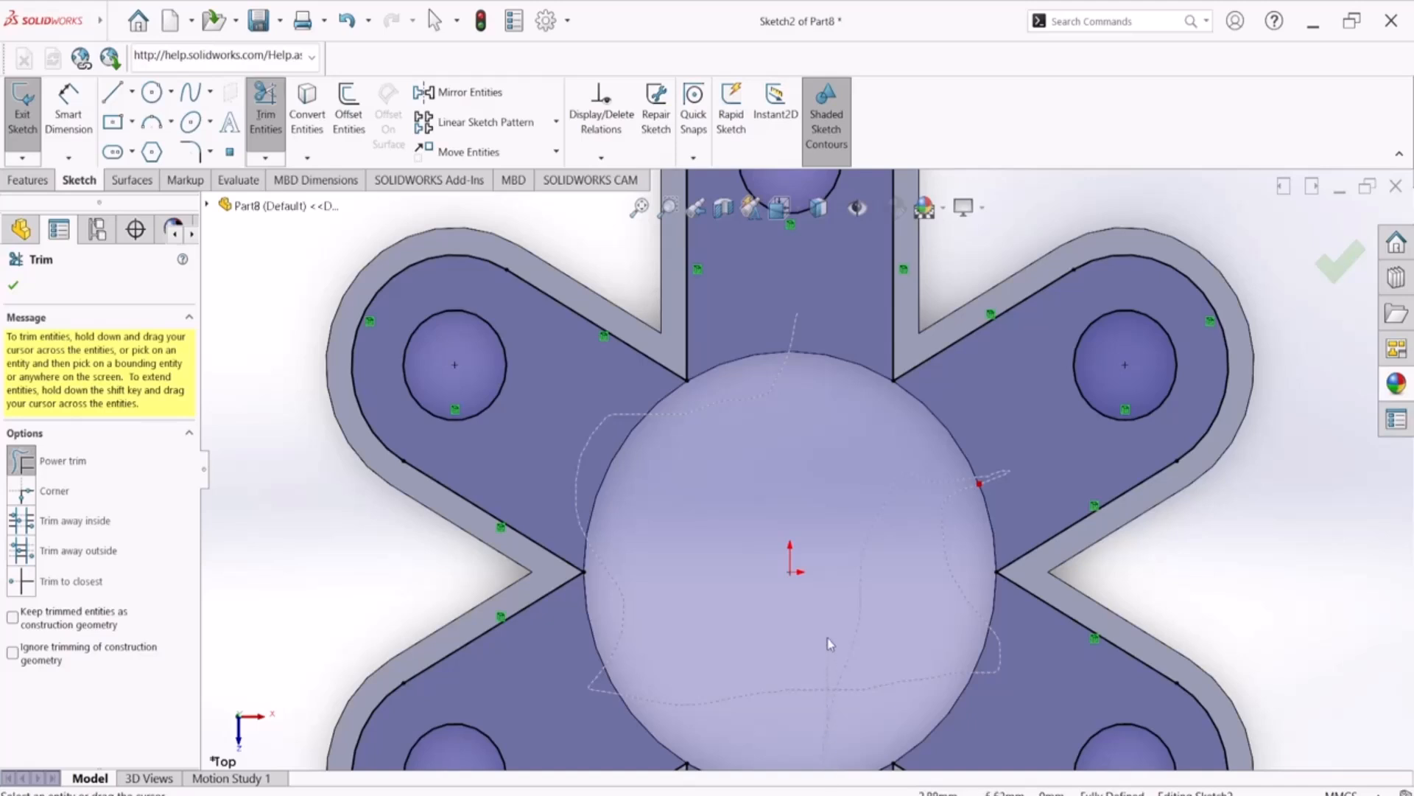
# Examine the points where neighbouring arm contours meet the edge of the central hole
pyautogui.scroll(2, 834, 624)
pyautogui.scroll(-3, 833, 623)
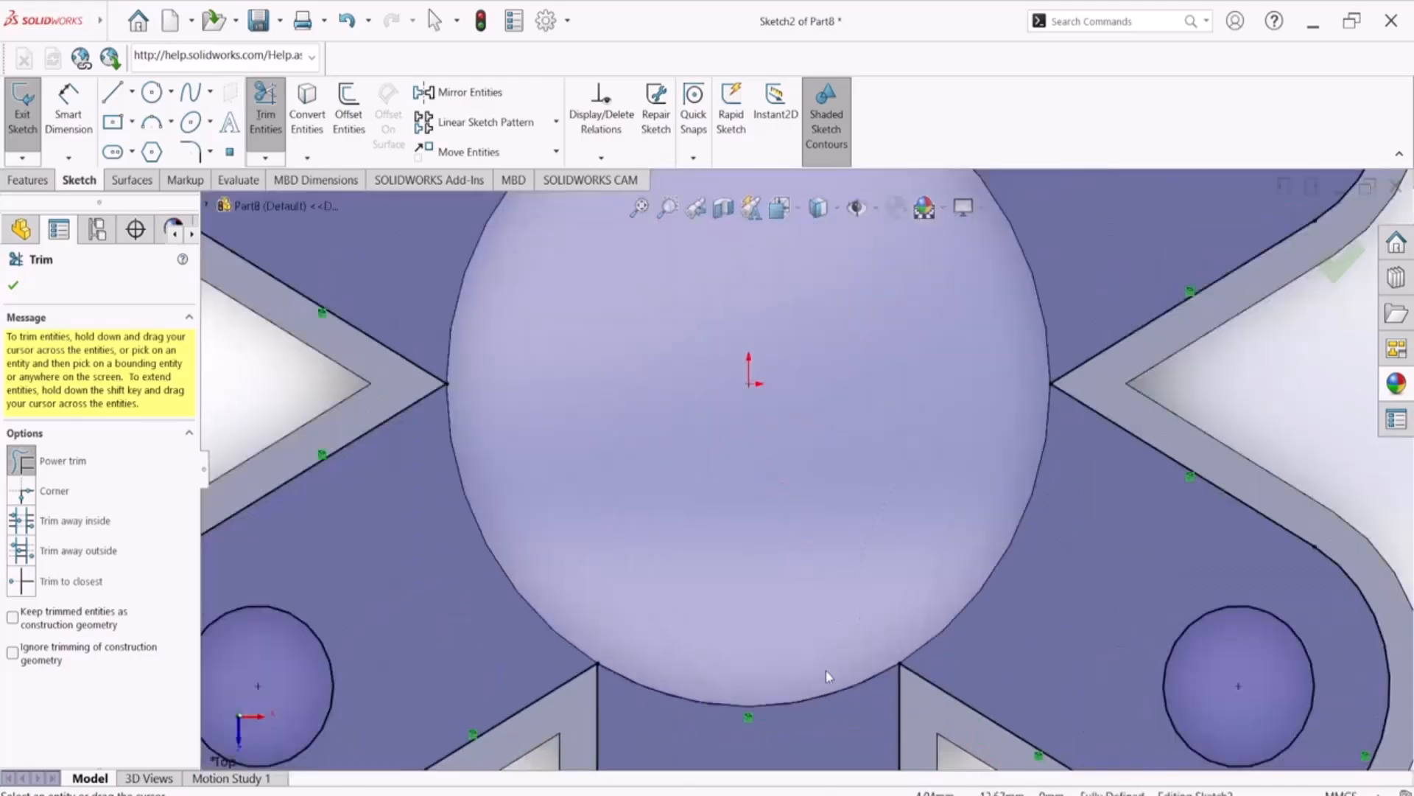
pyautogui.scroll(2, 837, 672)
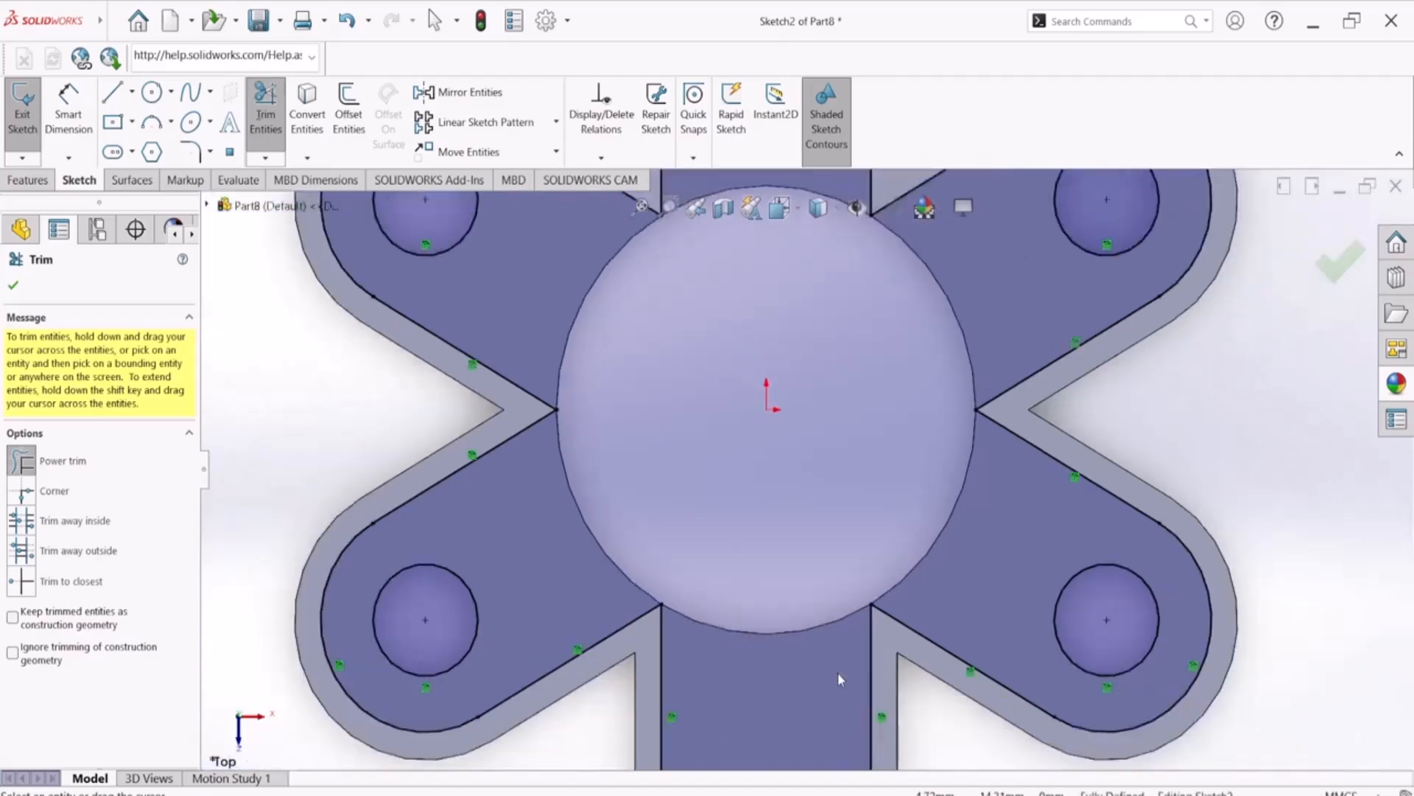
pyautogui.scroll(-5, 1004, 405)
pyautogui.scroll(-2, 912, 466)
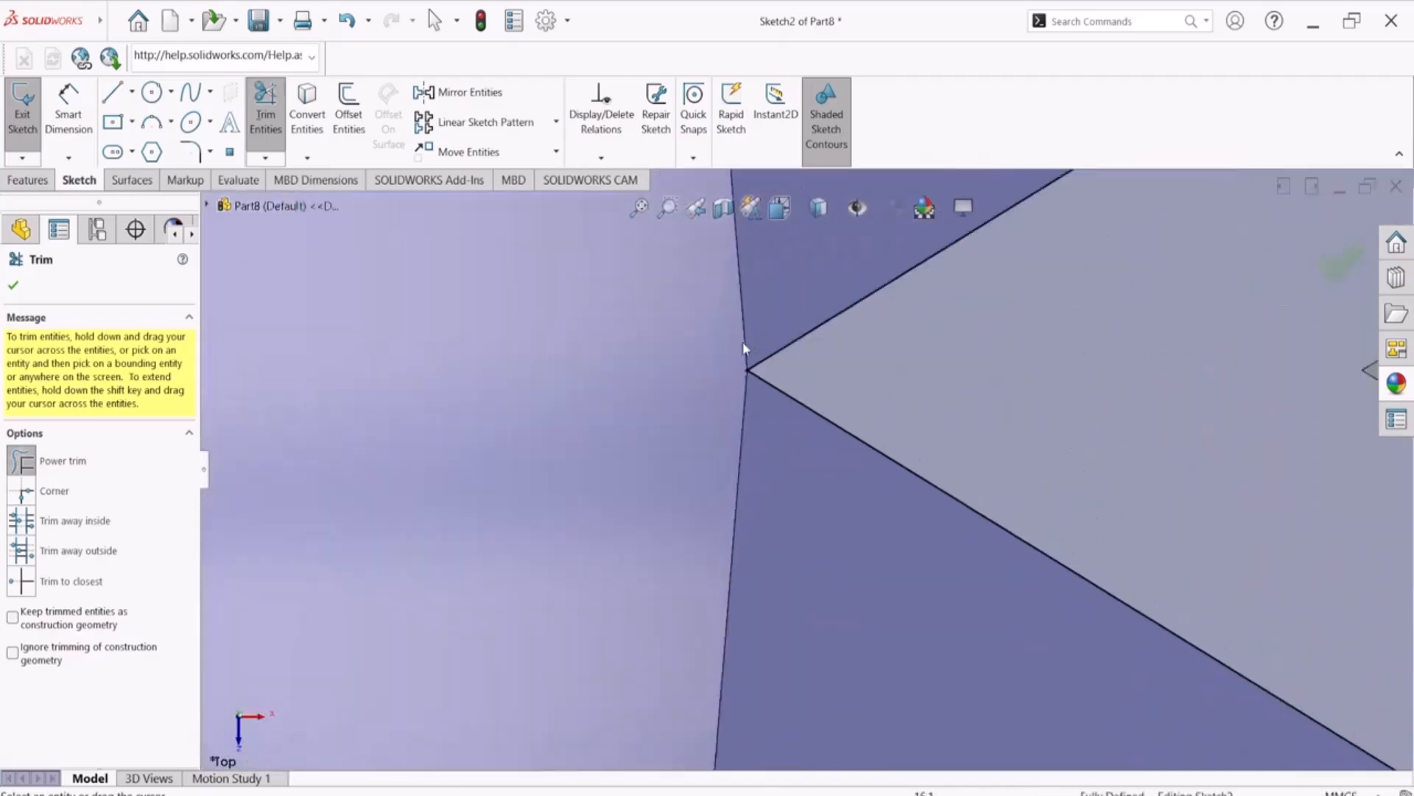
pyautogui.scroll(-3, 748, 341)
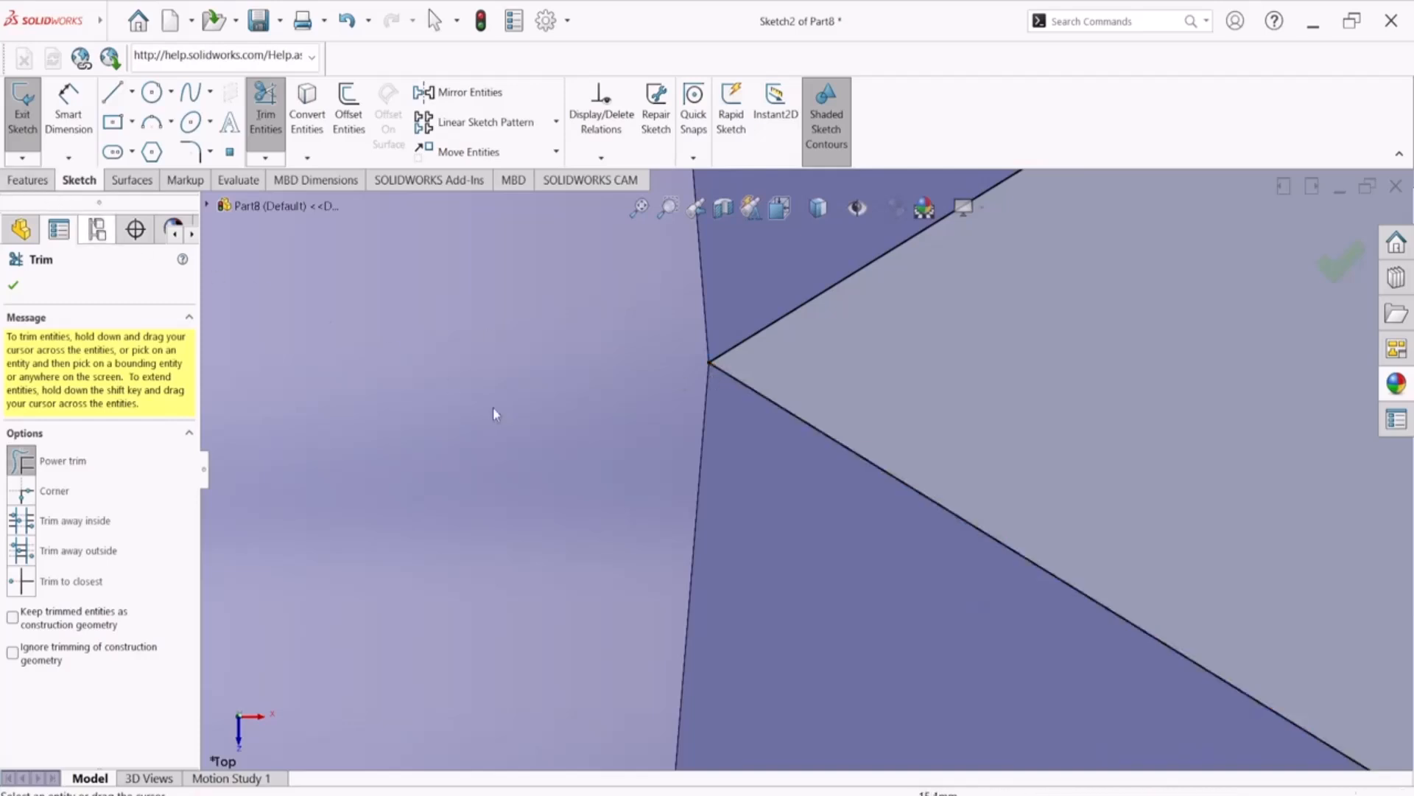
pyautogui.scroll(3, 749, 578)
# Compare the arm junctions in Sketch2 with the central ring in the PDF drawing and finish trimming
pyautogui.hotkey('alt', 'Tab')
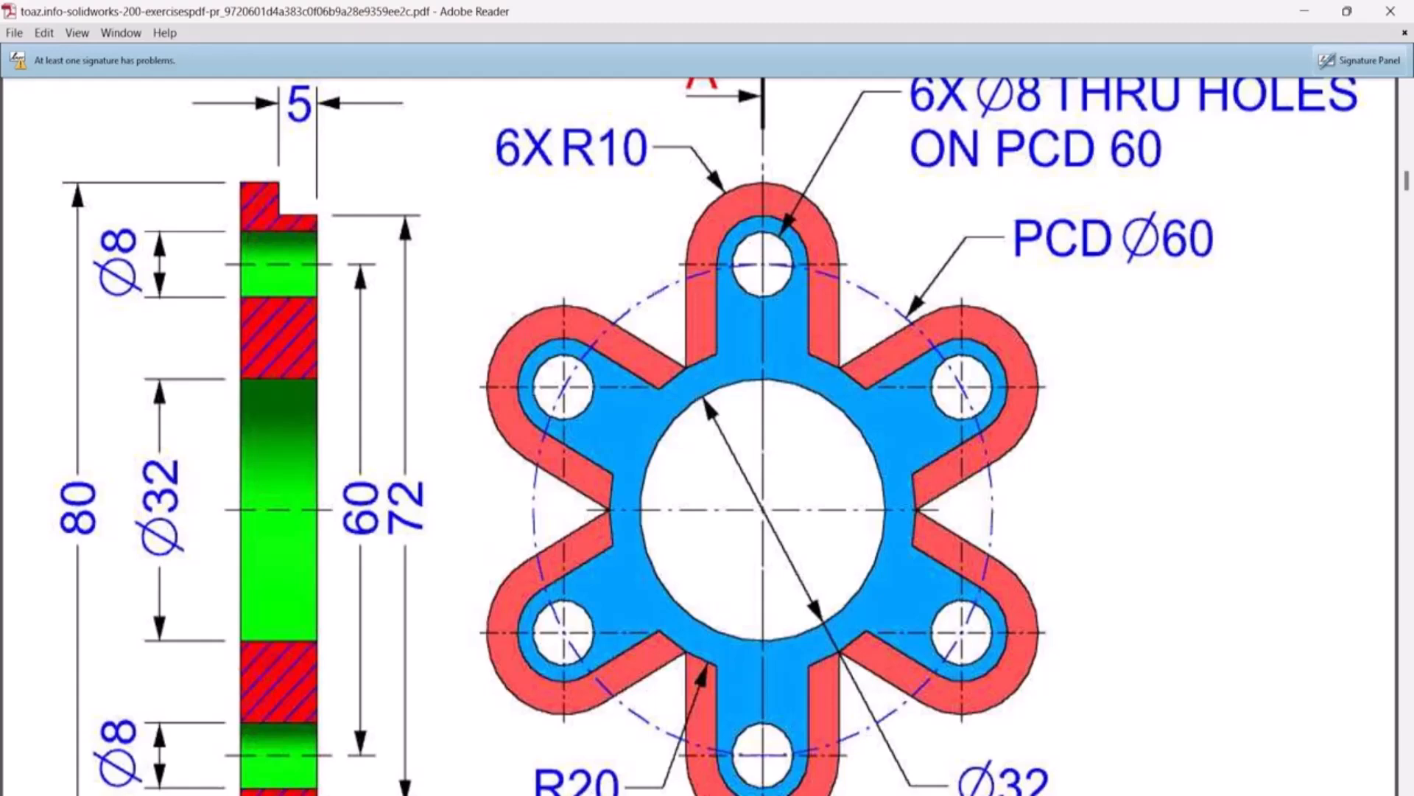
pyautogui.hotkey('alt', 'Tab')
pyautogui.scroll(9, 824, 602)
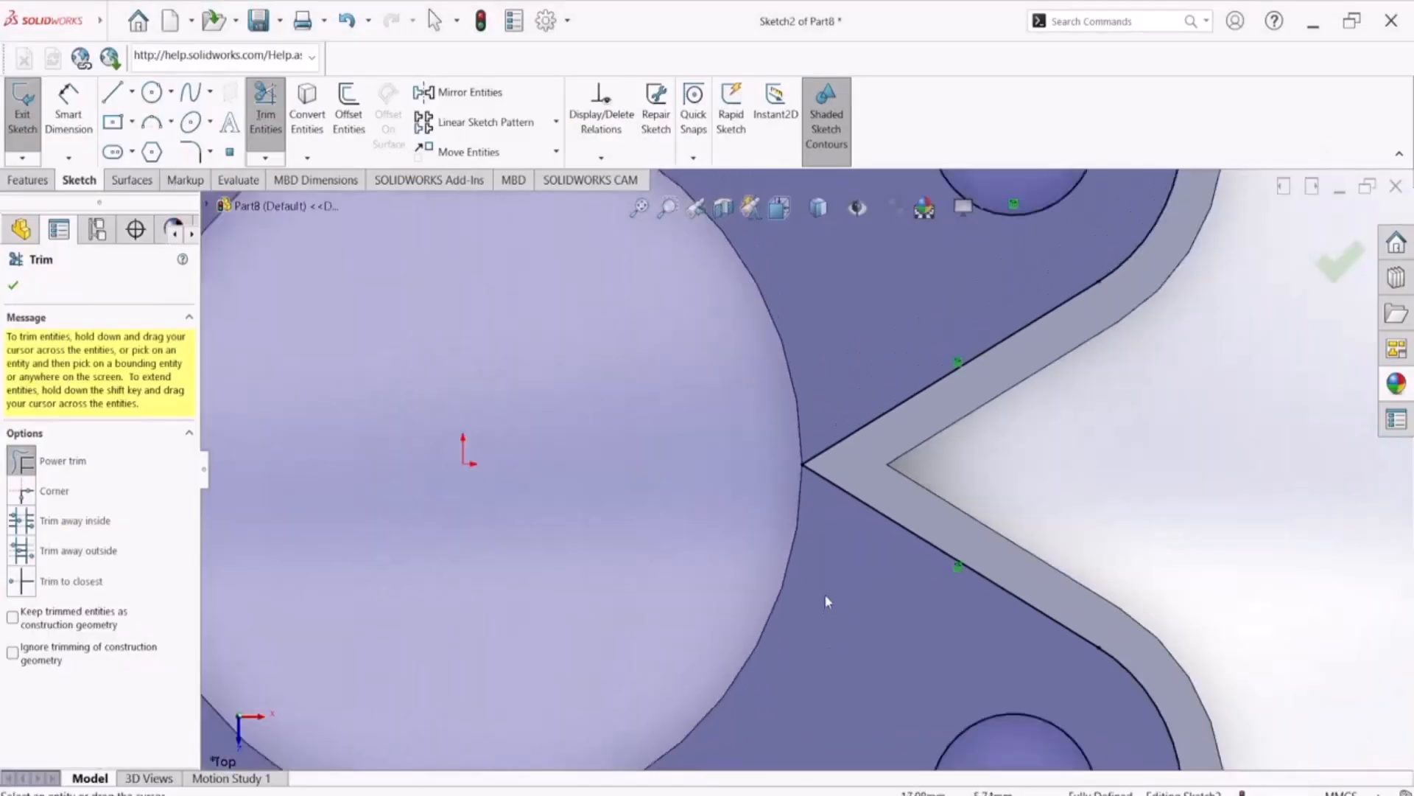
pyautogui.scroll(5, 825, 595)
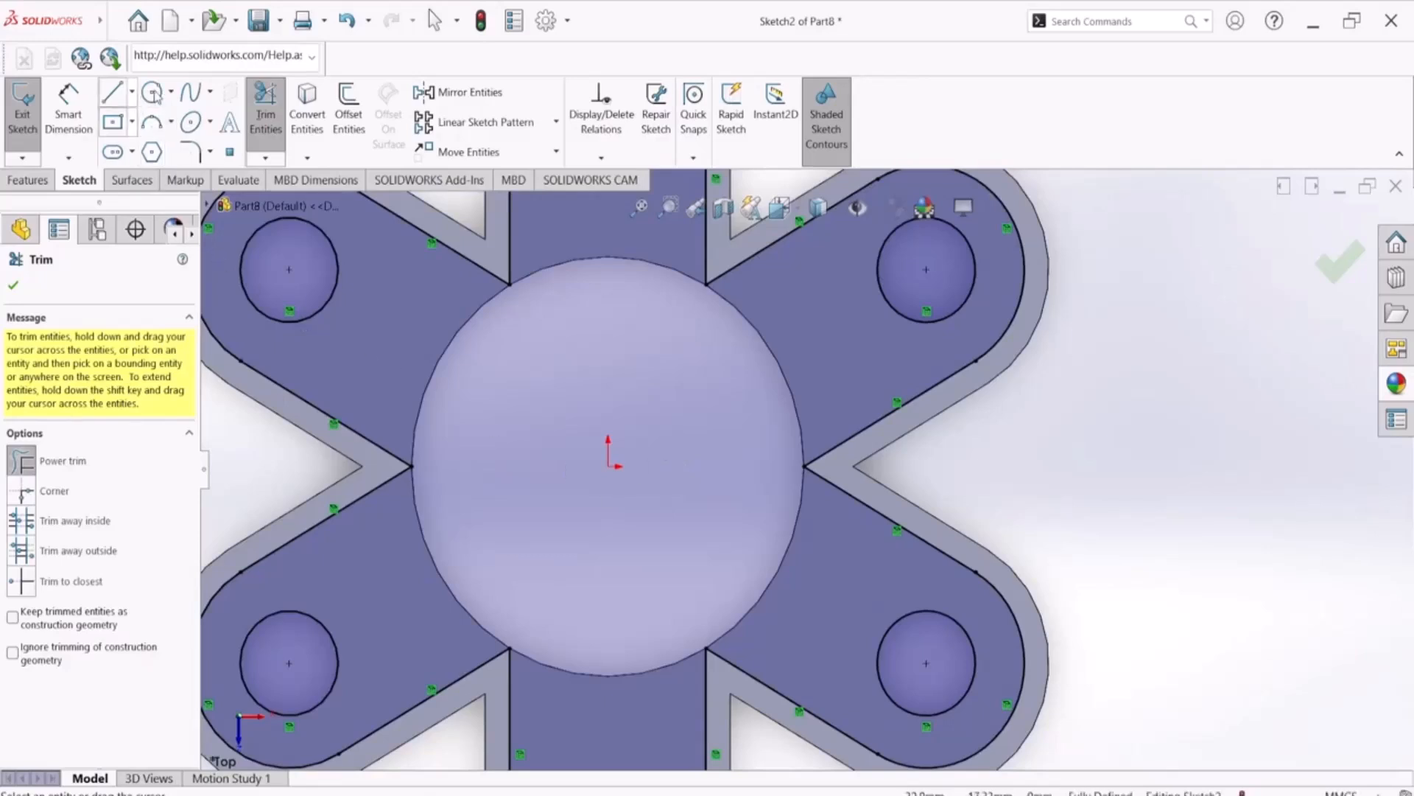
pyautogui.scroll(2, 534, 424)
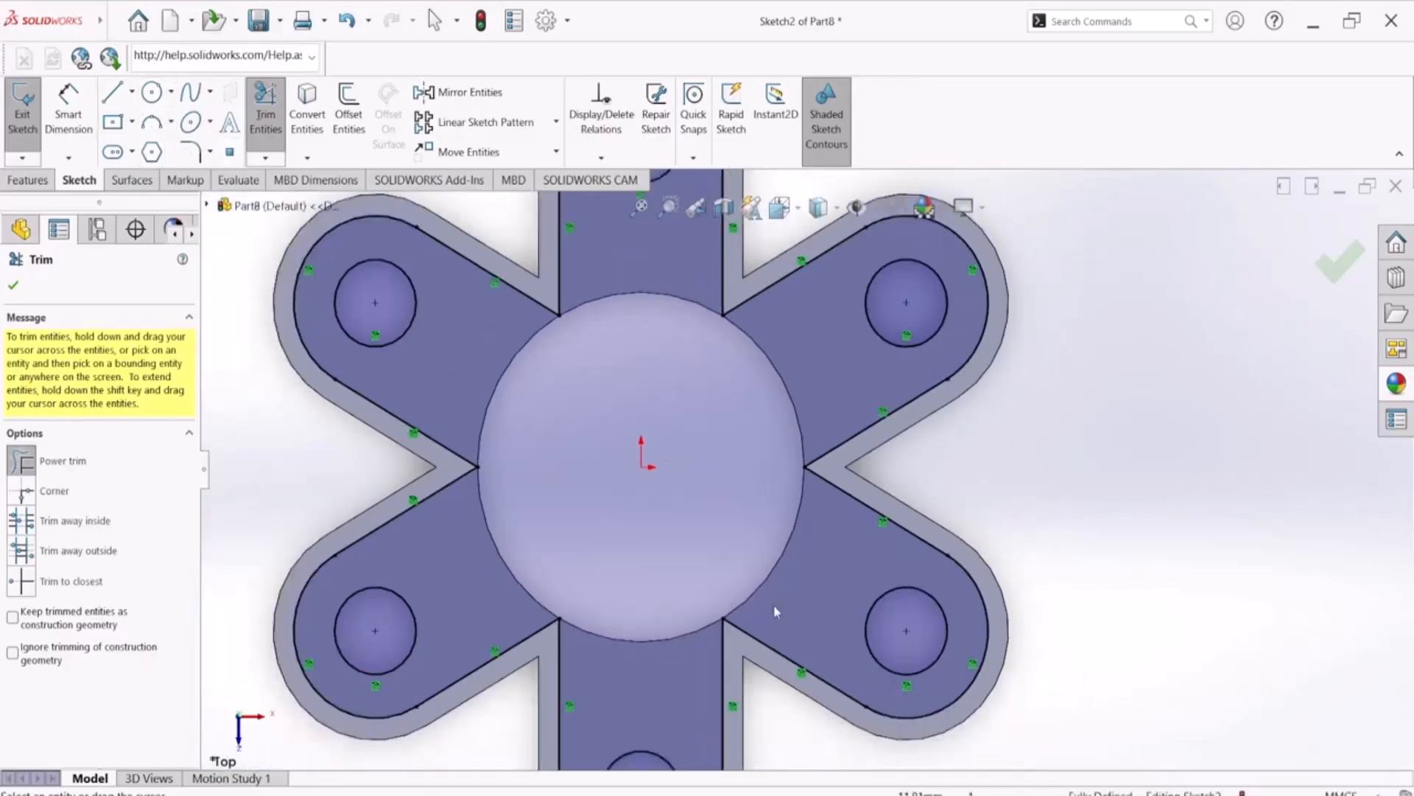
pyautogui.click(966, 793)
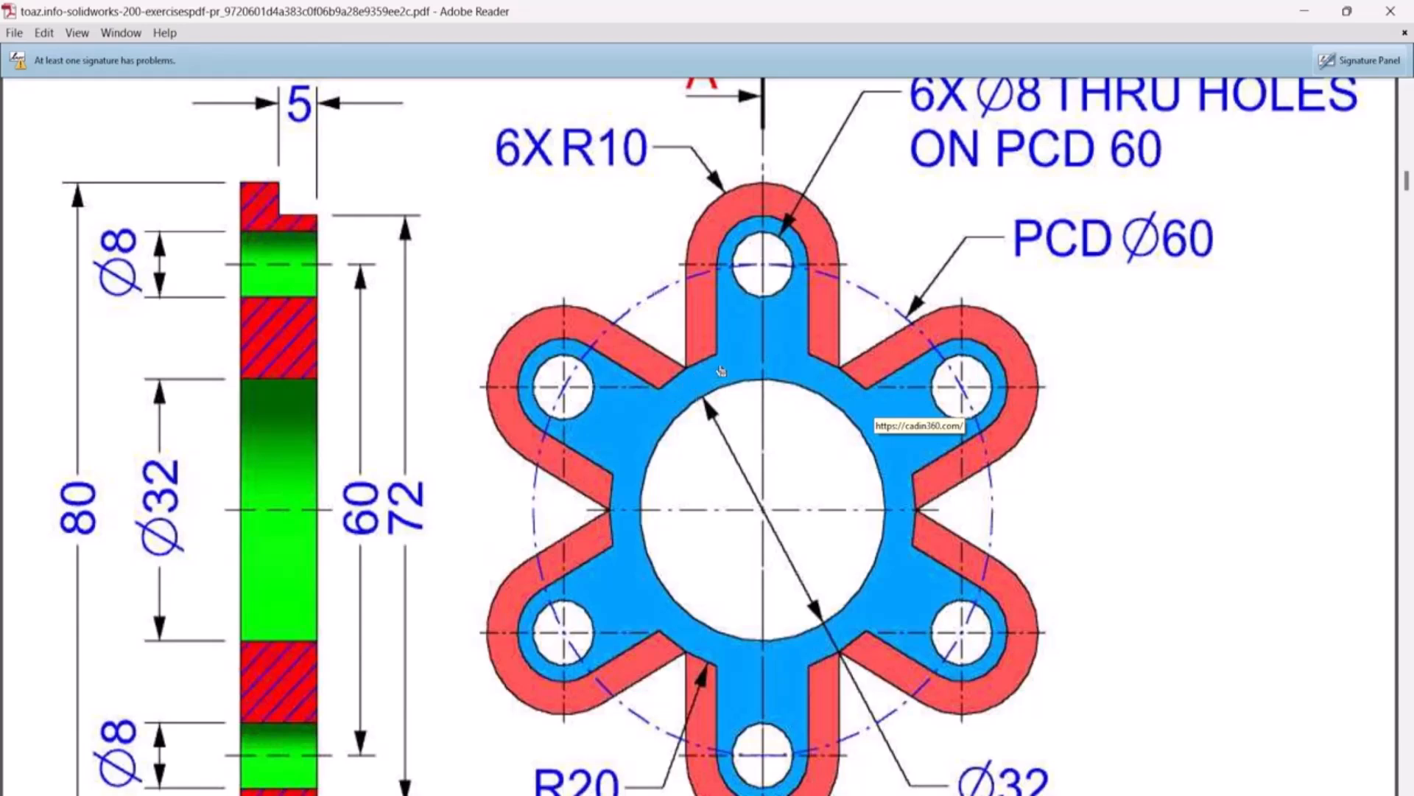
pyautogui.click(890, 793)
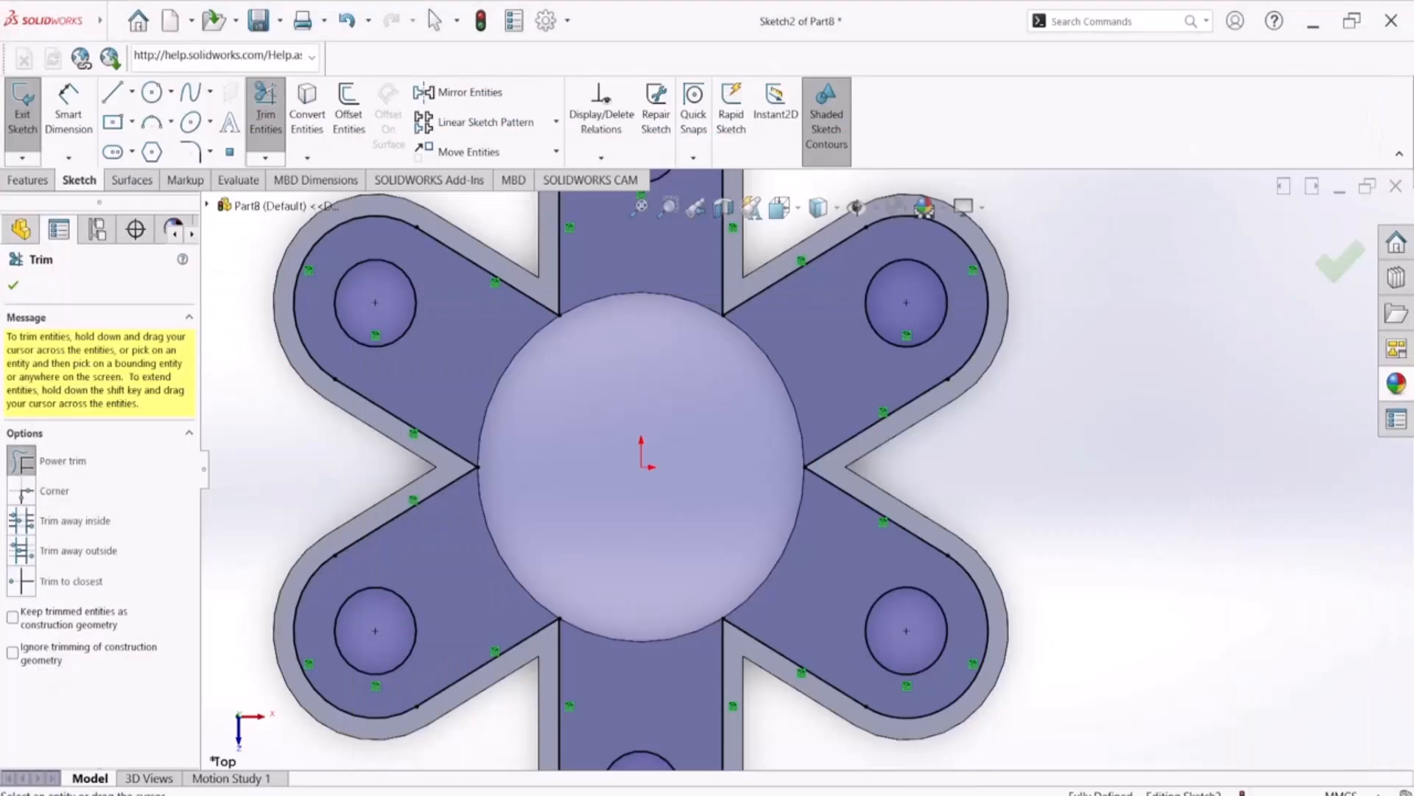
pyautogui.scroll(2, 736, 445)
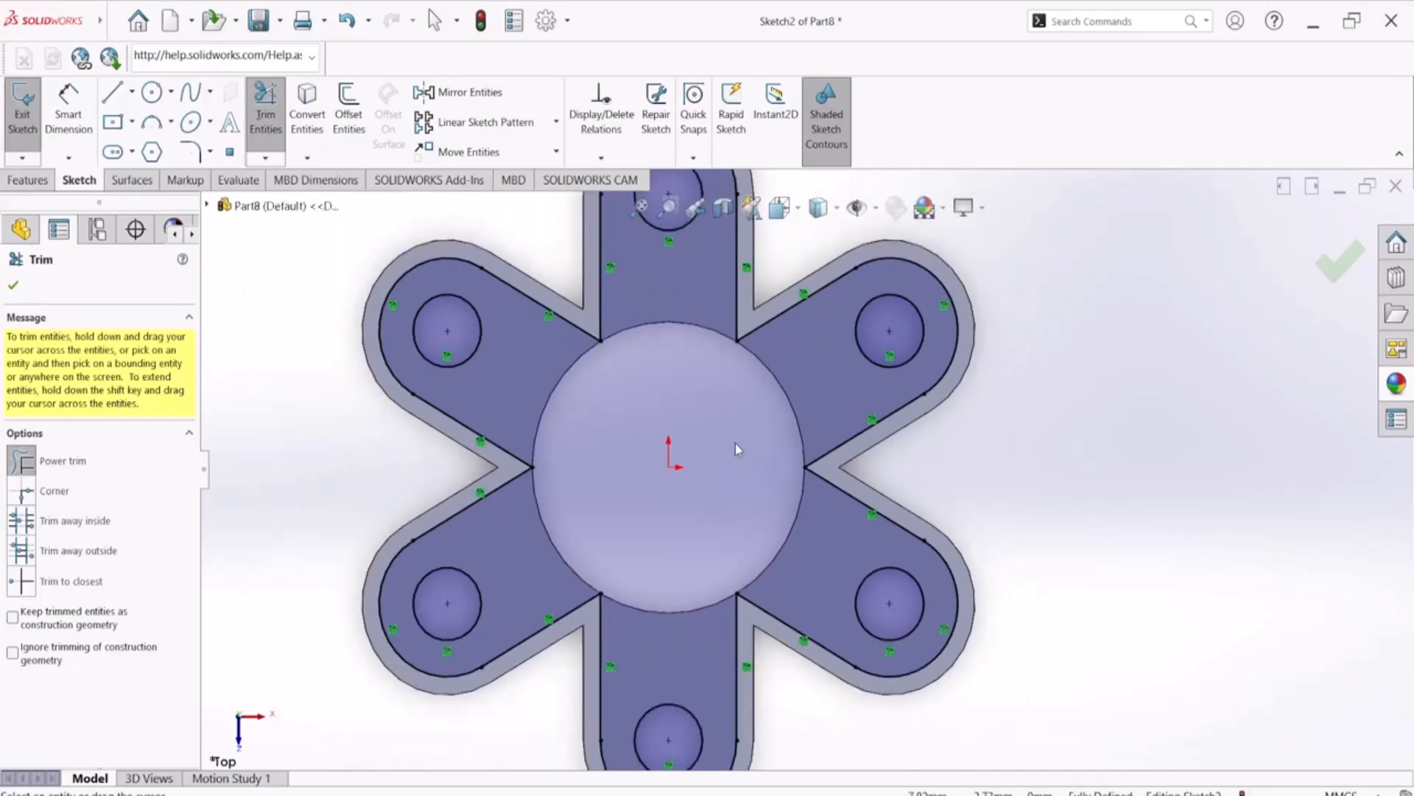
pyautogui.click(13, 285)
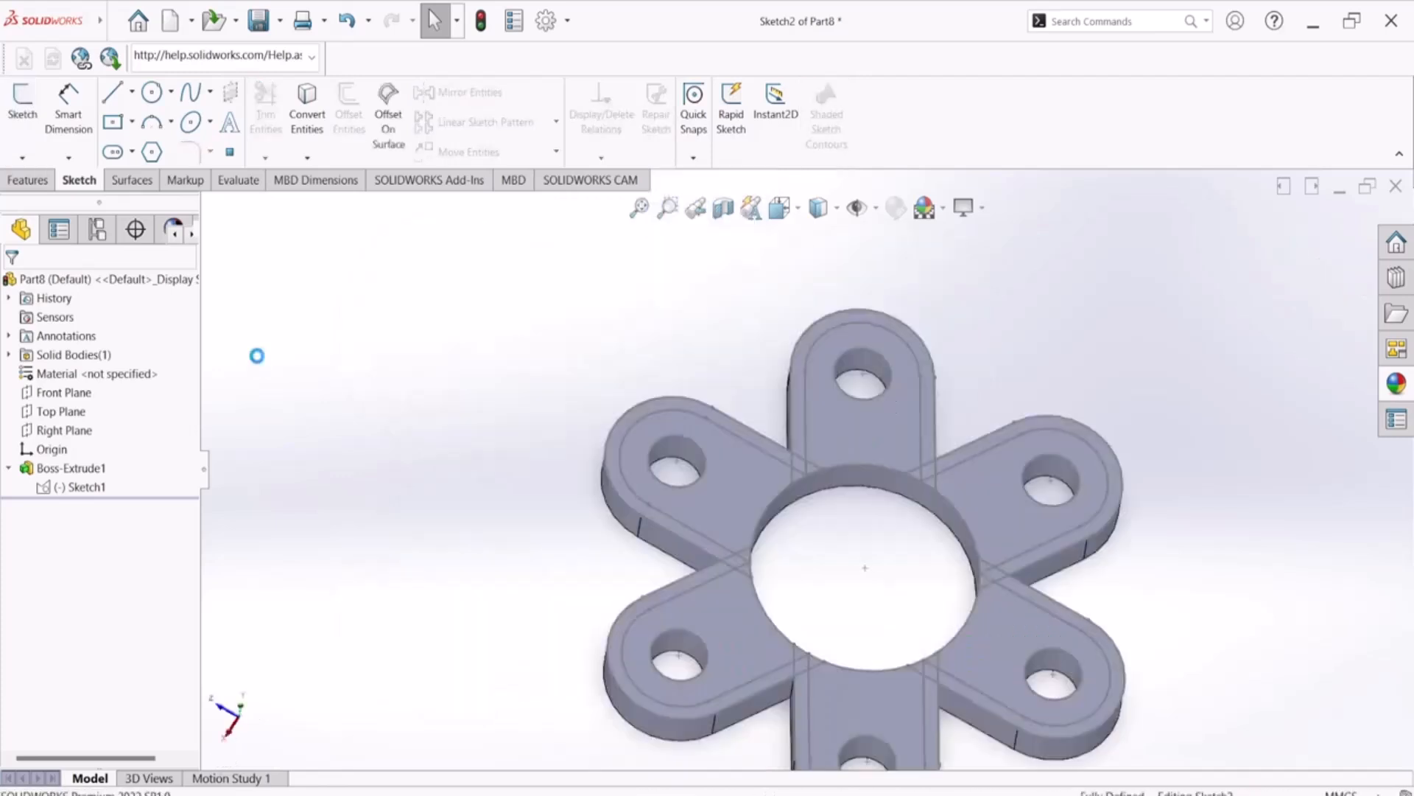
# Undo Sketch2, the base extrusion and the Sketch1 edits back to the single untrimmed arm
pyautogui.hotkey('ctrl', 'z')
pyautogui.hotkey('ctrl', 'z')
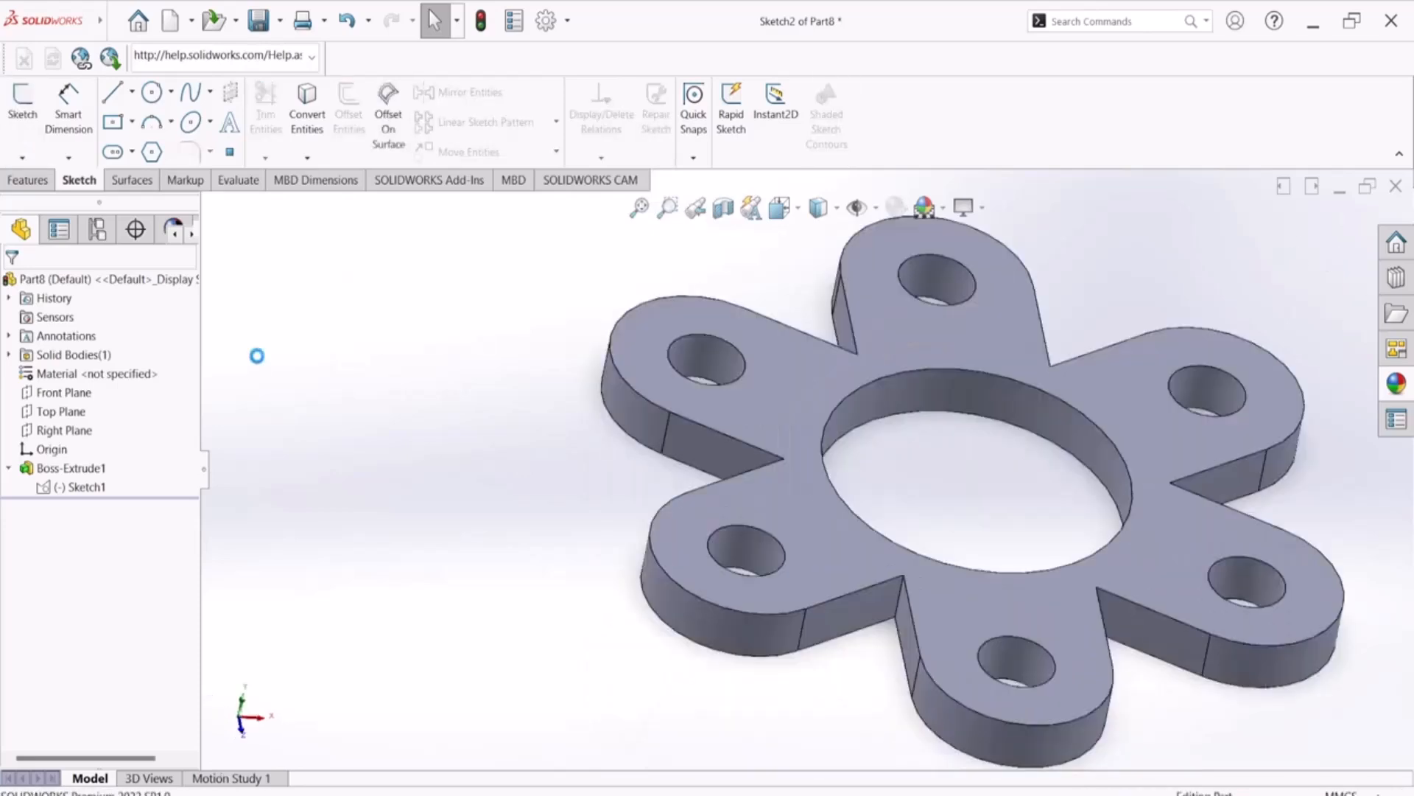
pyautogui.hotkey('ctrl', 'z')
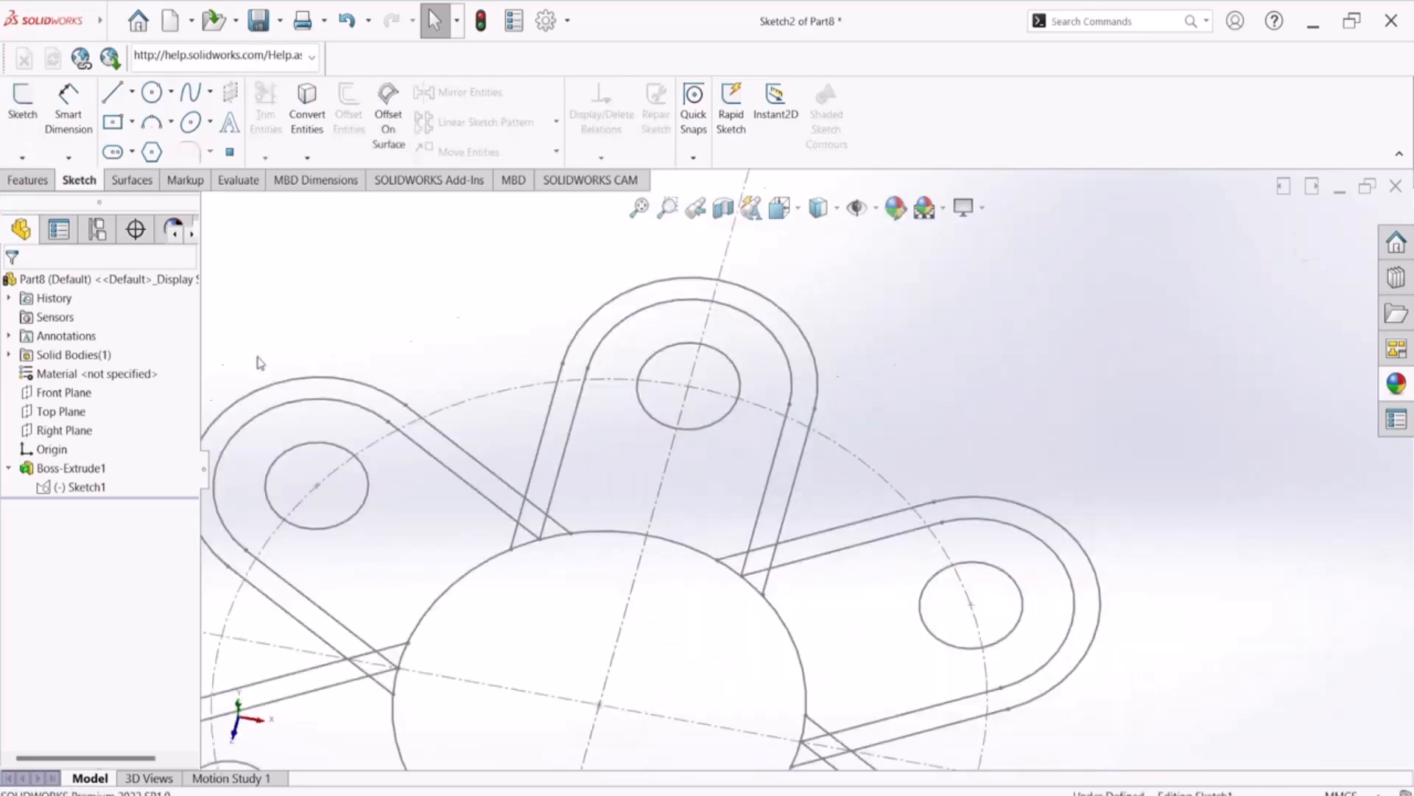
pyautogui.hotkey('ctrl', 'z')
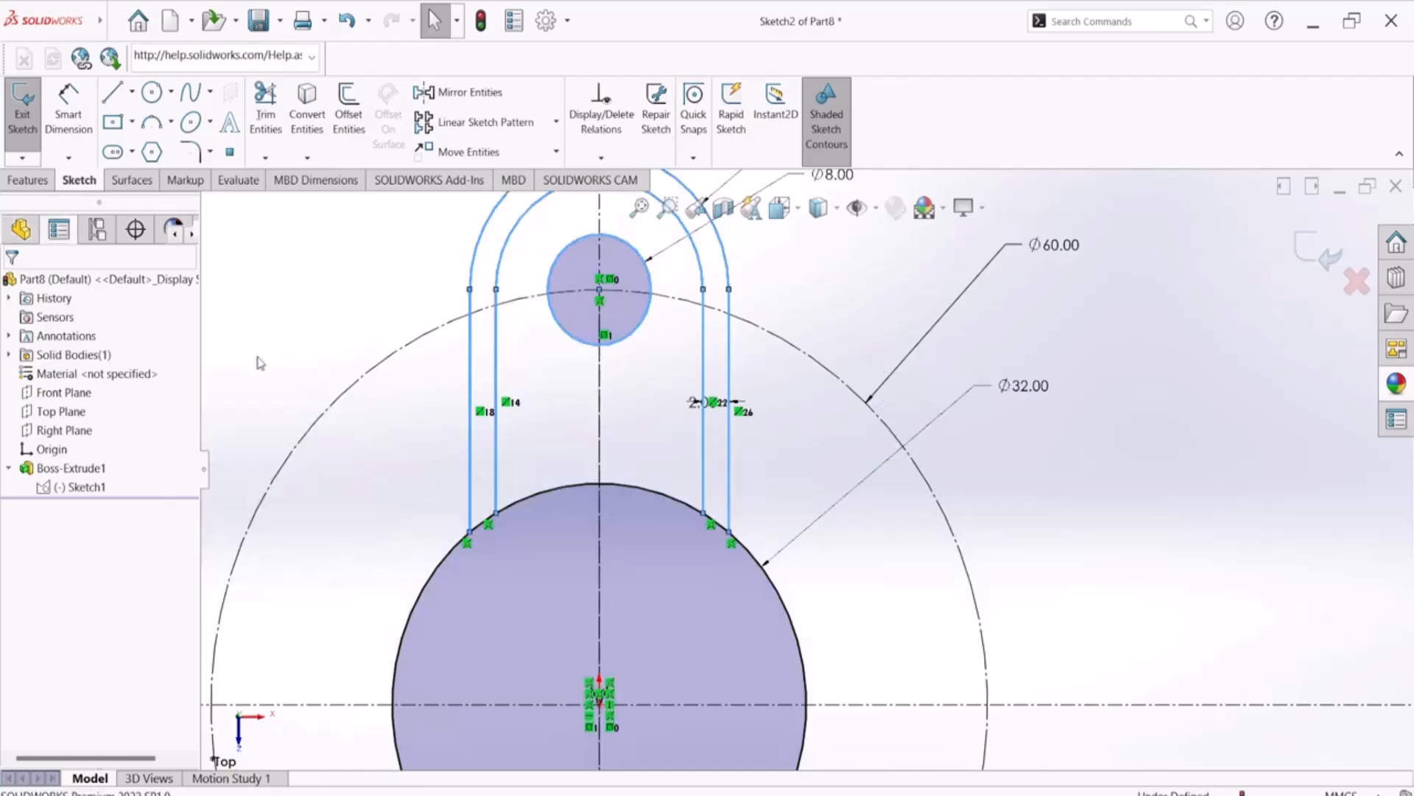
pyautogui.hotkey('ctrl', 'z')
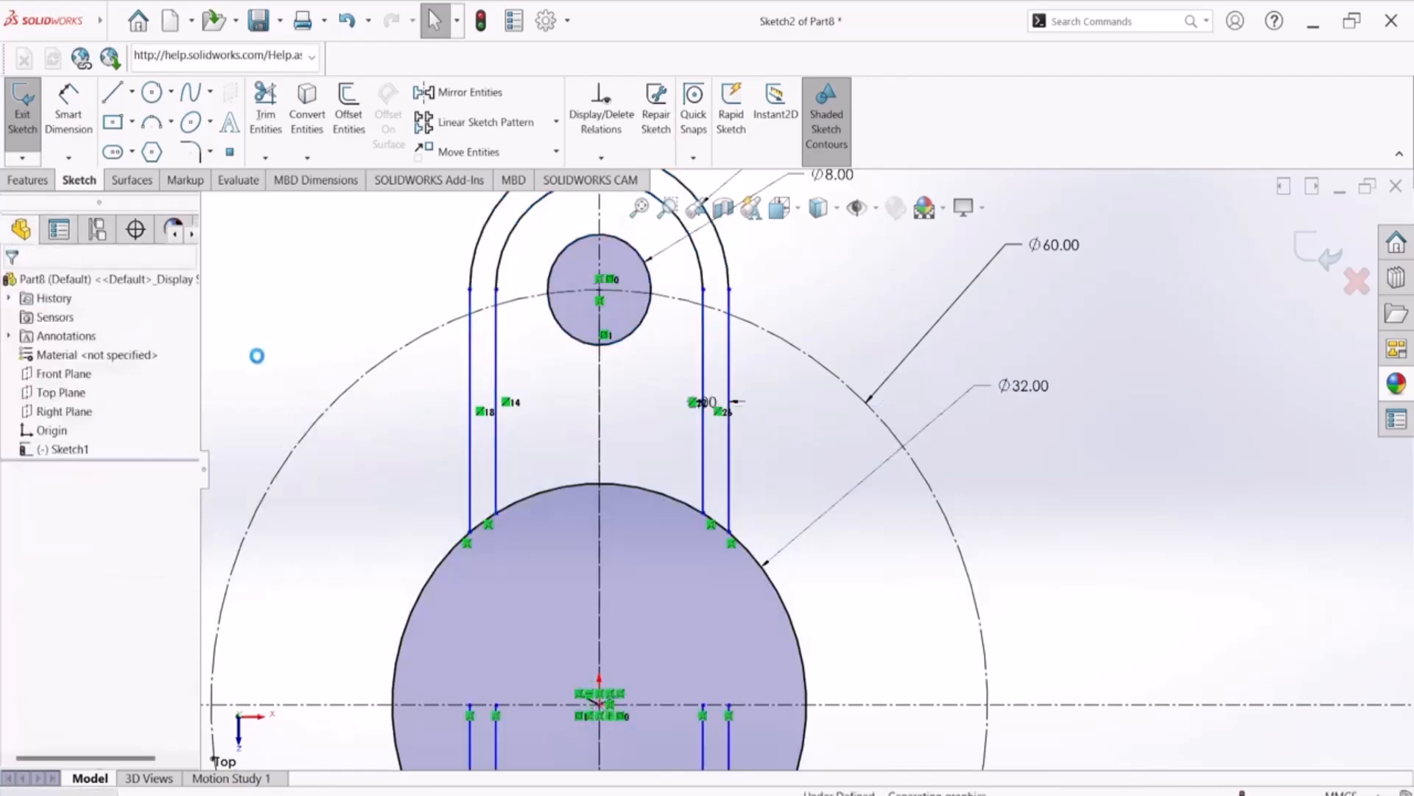
pyautogui.hotkey('ctrl', 'z')
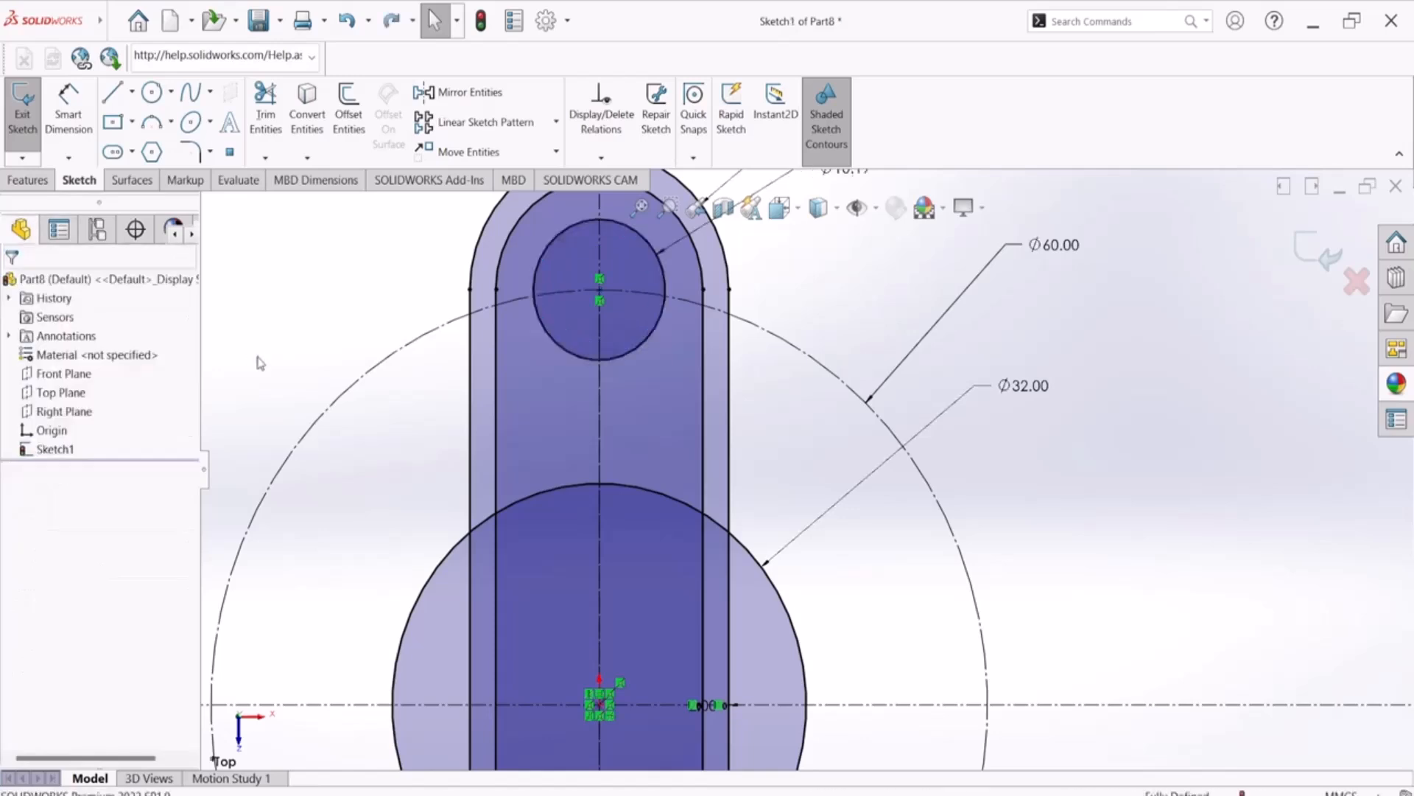
# Redo the Sketch1 edits up to the six-arm circular pattern and undo the base extrusion
pyautogui.hotkey('ctrl', 'y')
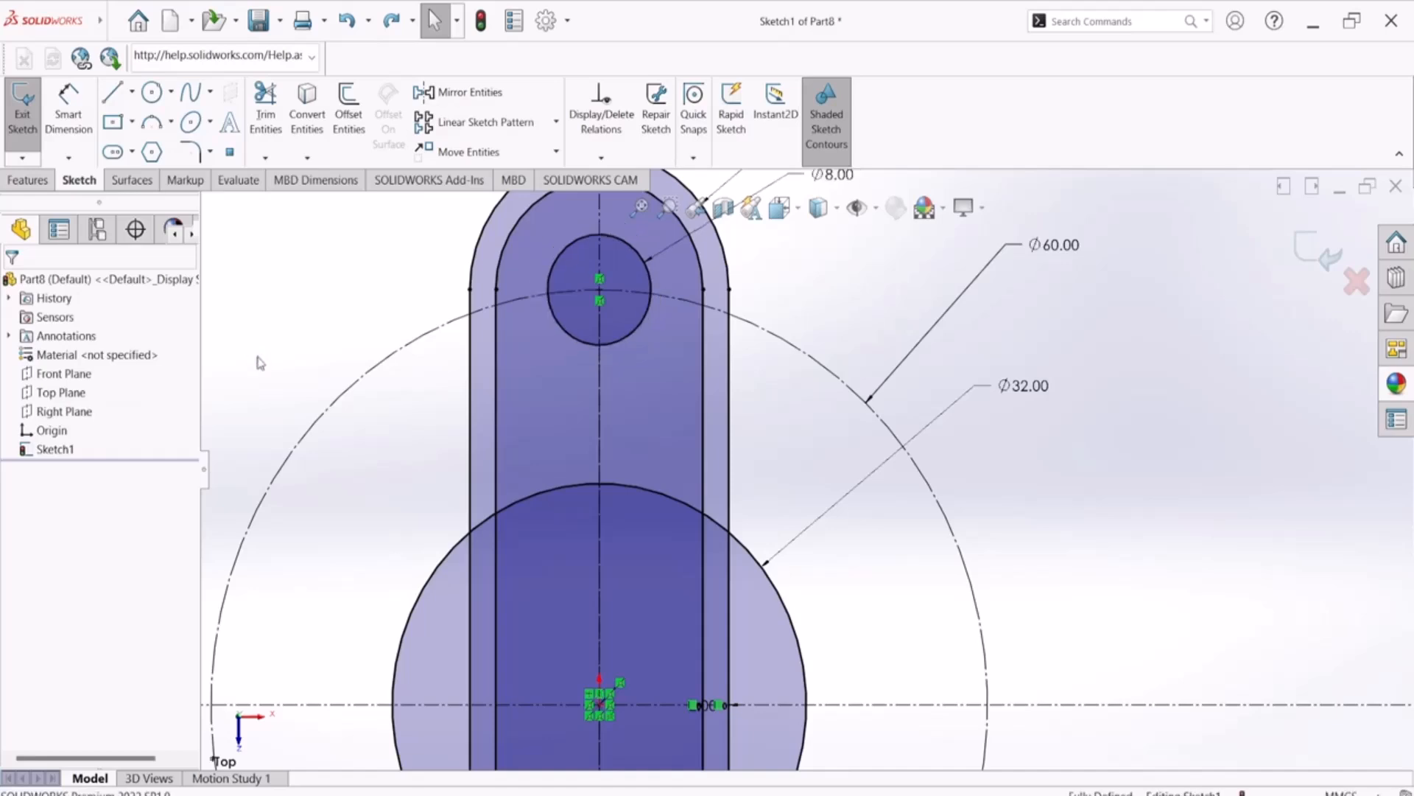
pyautogui.hotkey('ctrl', 'z')
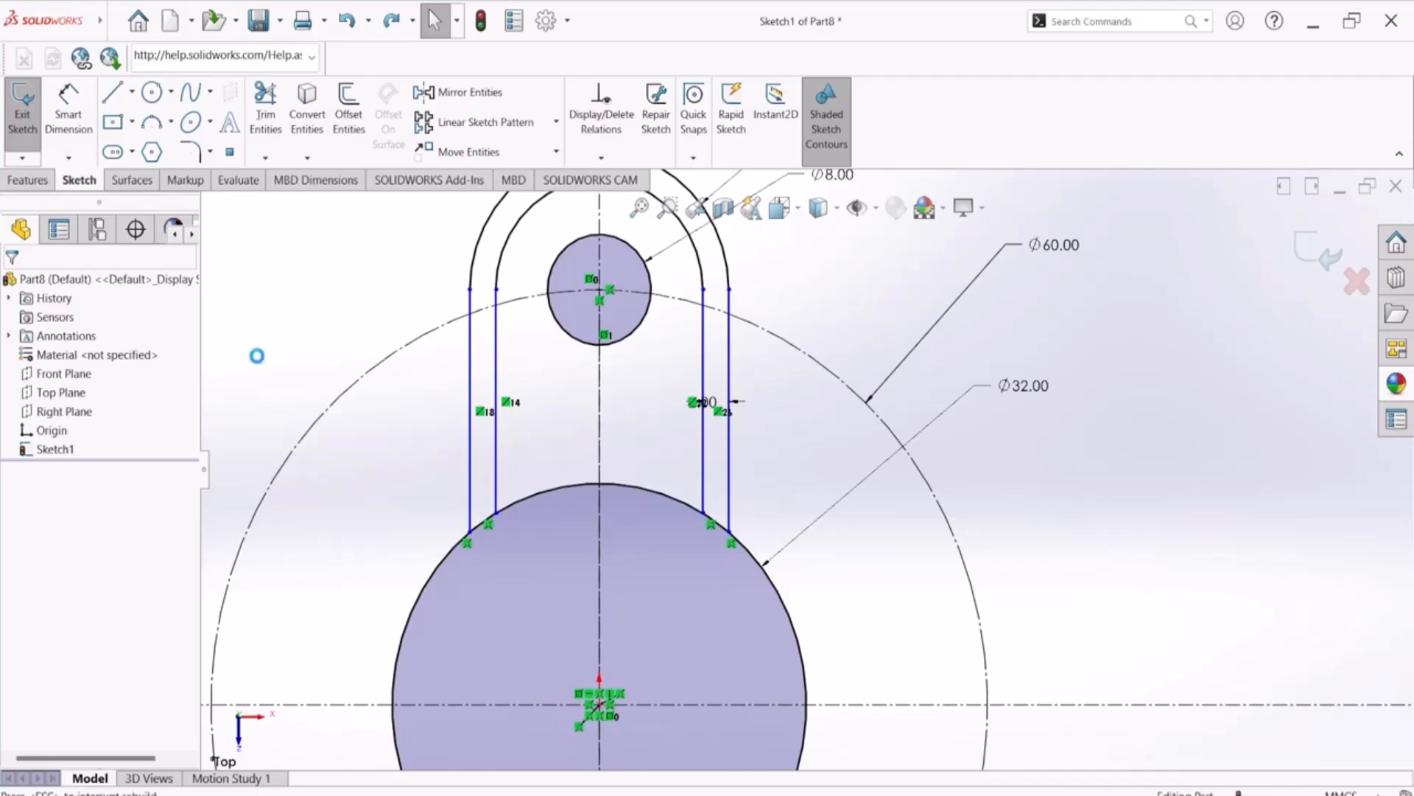
pyautogui.hotkey('ctrl', 'z')
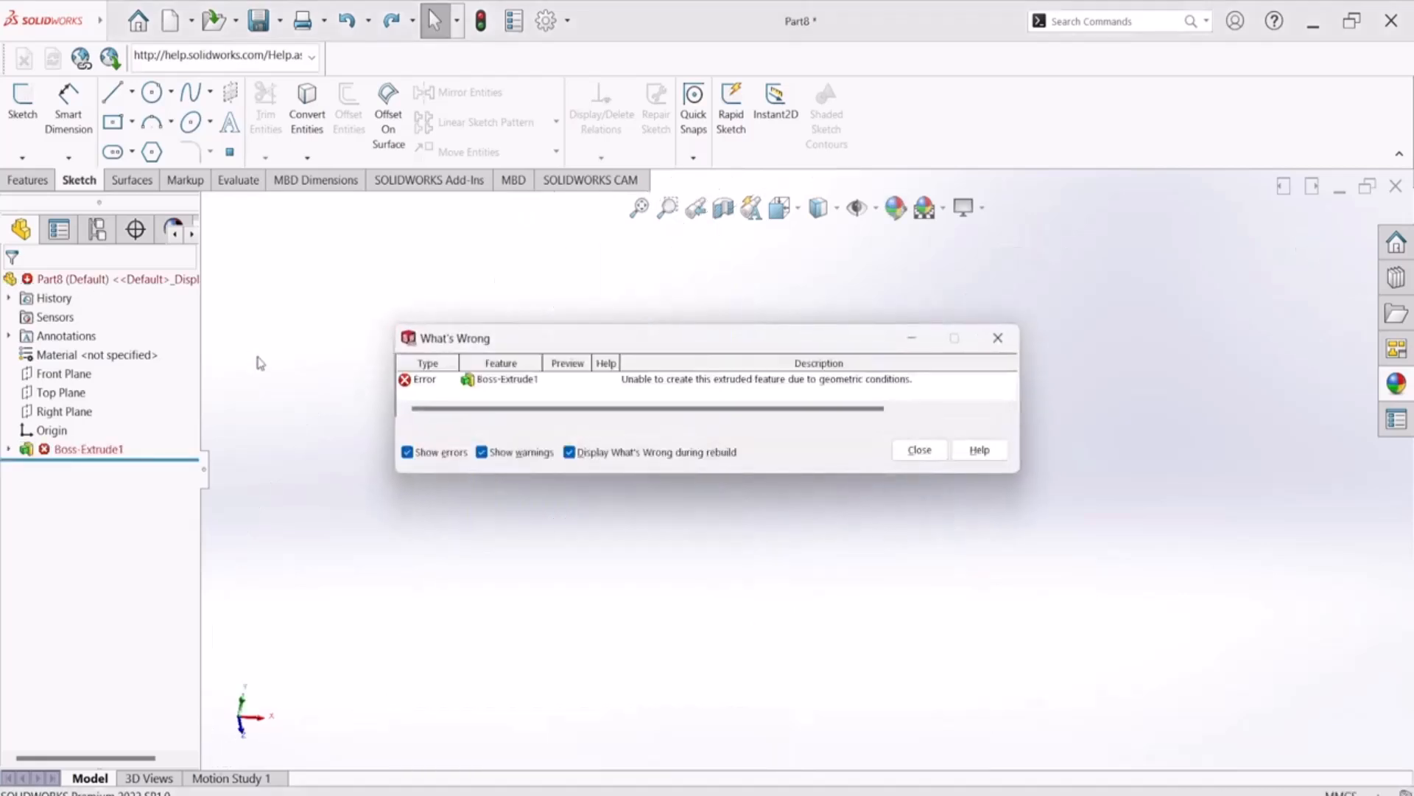
pyautogui.click(915, 450)
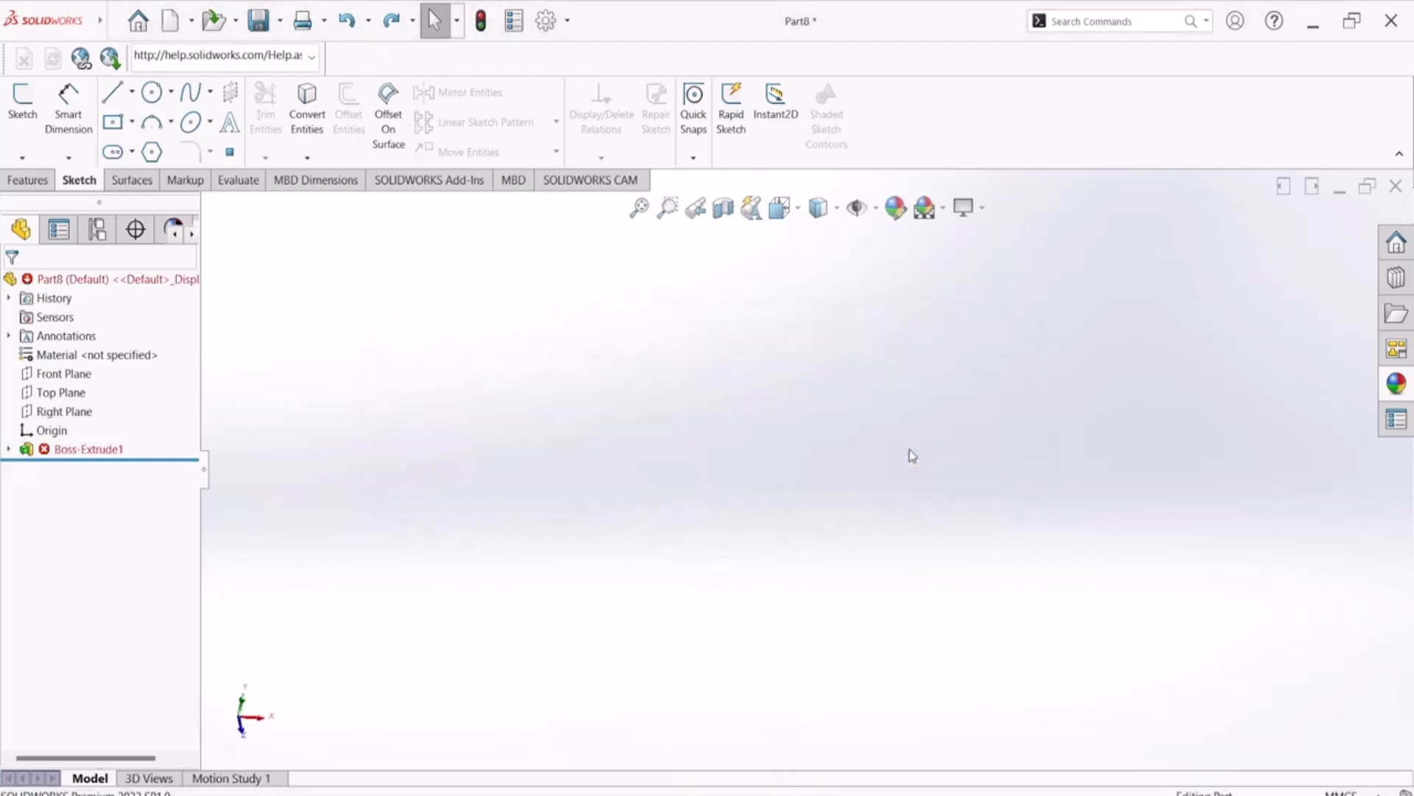
pyautogui.hotkey('ctrl', 'z')
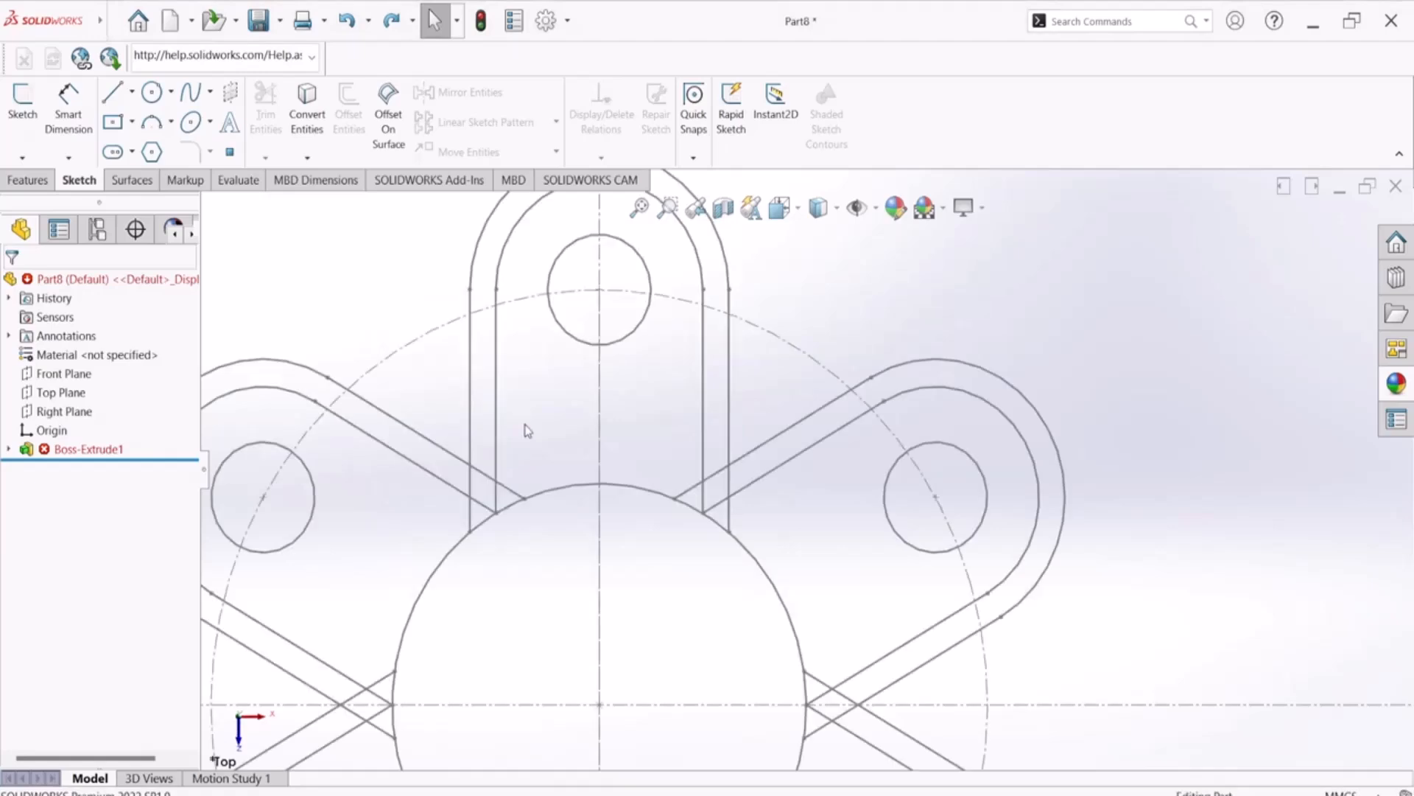
pyautogui.scroll(4, 781, 545)
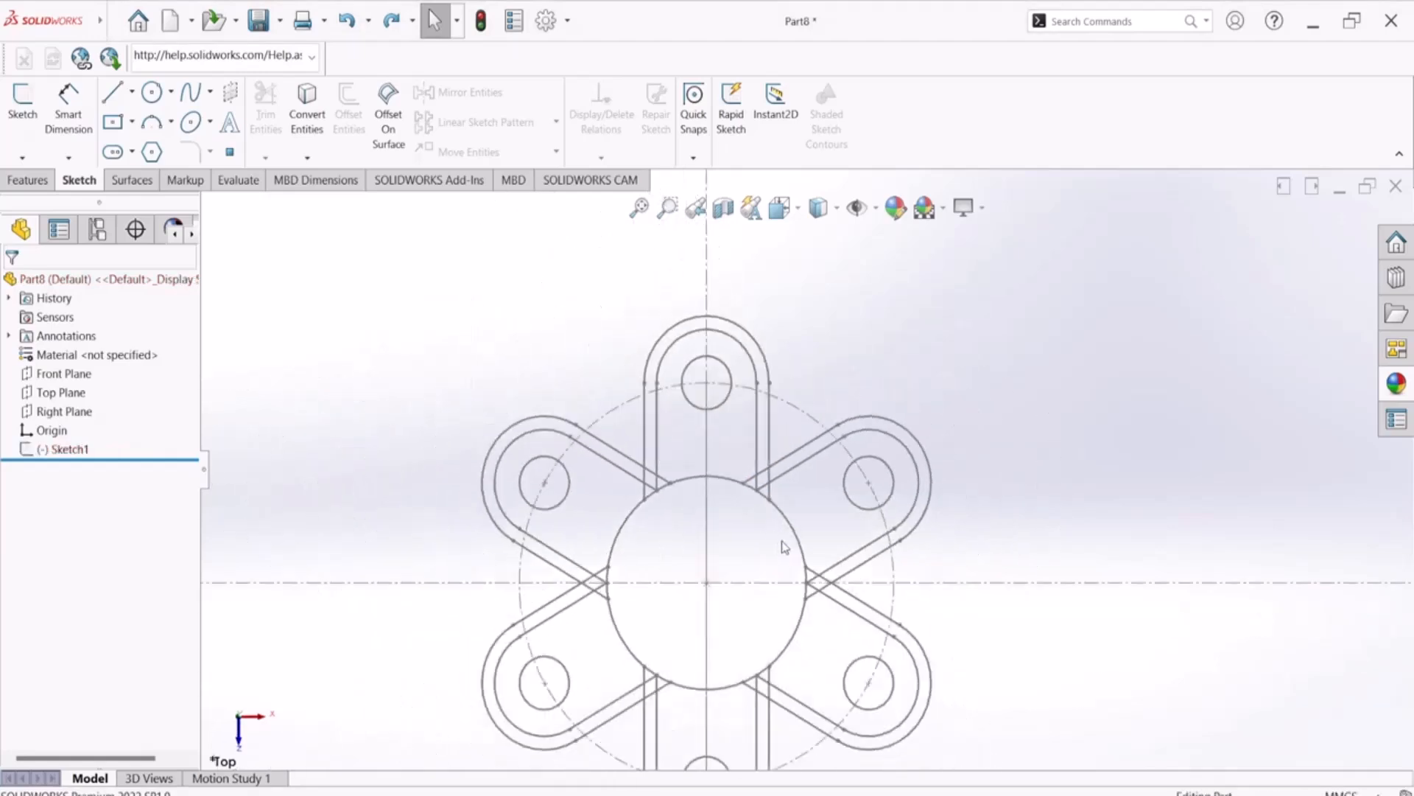
pyautogui.scroll(1, 751, 595)
pyautogui.hotkey('ctrl', 'y')
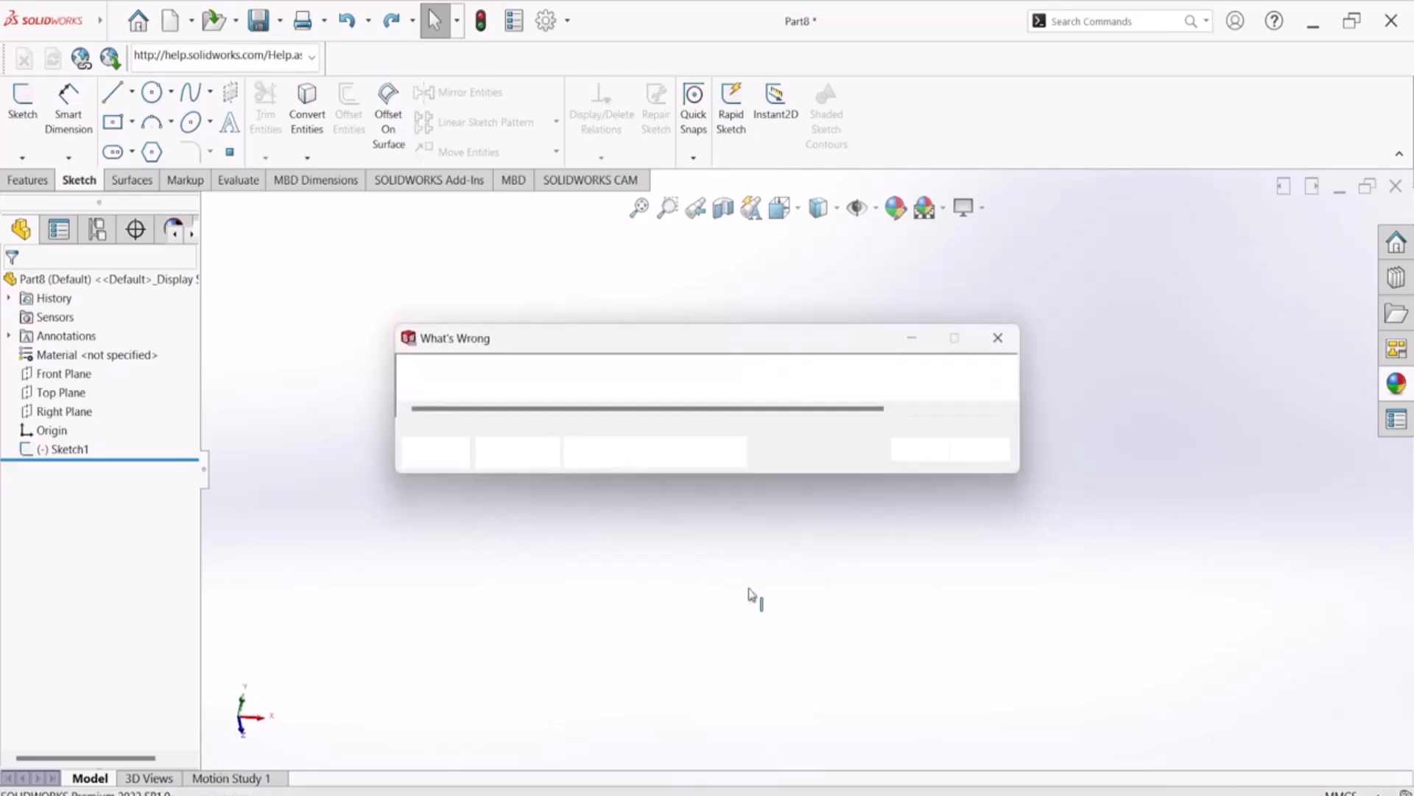
pyautogui.click(937, 455)
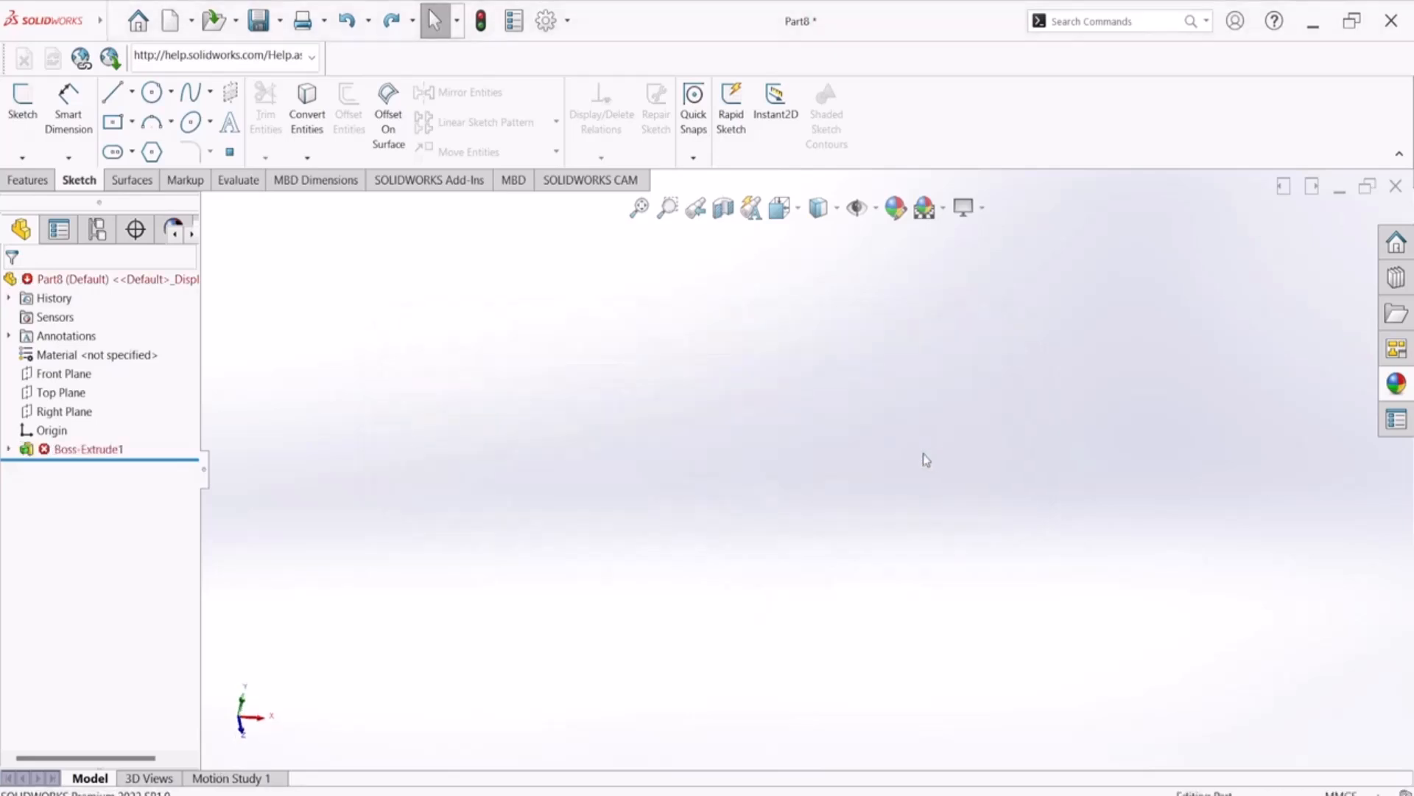
pyautogui.hotkey('ctrl', 'z')
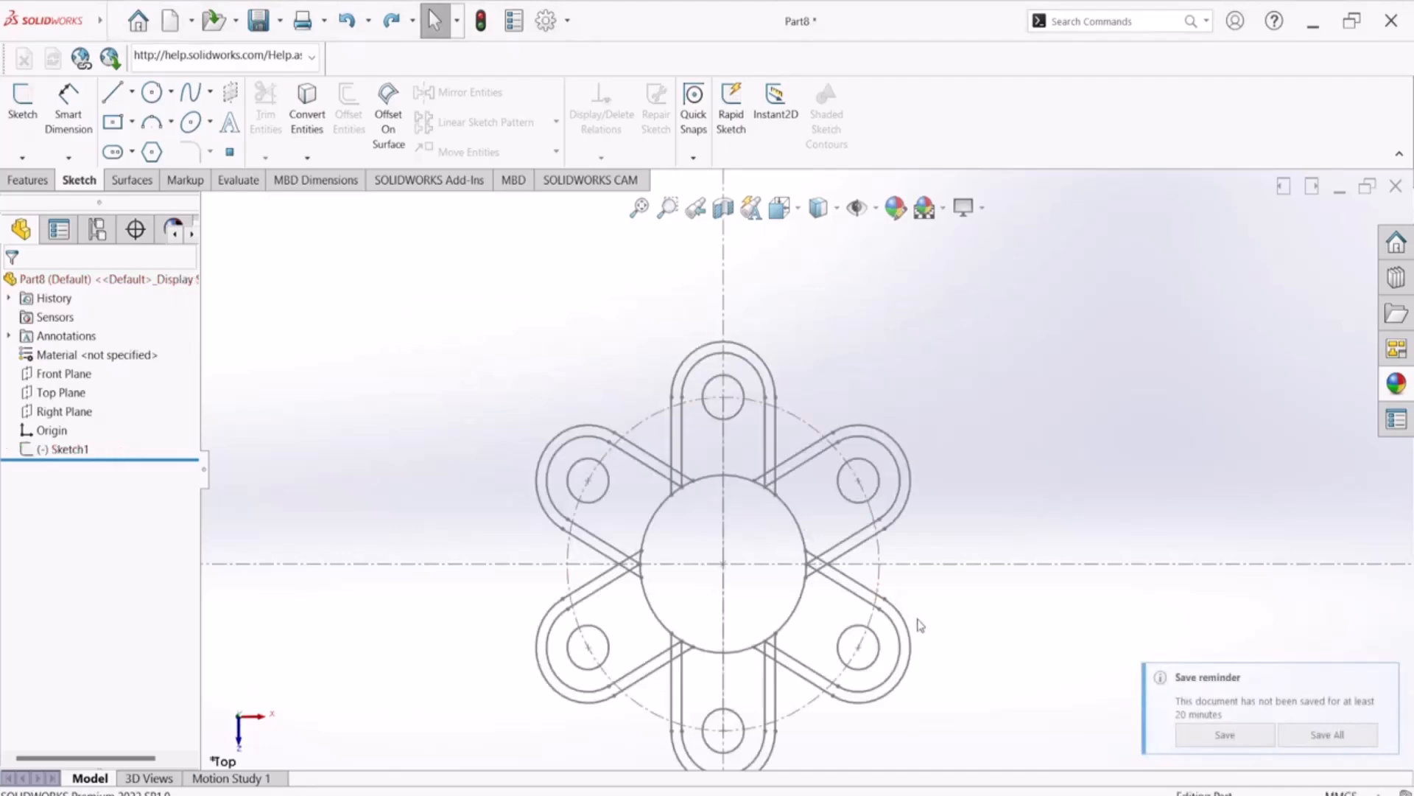
# Start a boss extrusion of Sketch1 and try to select the regions forming the upper-left arm
pyautogui.moveTo(959, 682)
pyautogui.mouseDown(button='middle')
pyautogui.moveTo(932, 565)
pyautogui.moveTo(1040, 559)
pyautogui.moveTo(960, 555)
pyautogui.moveTo(950, 530)
pyautogui.mouseUp(button='middle')
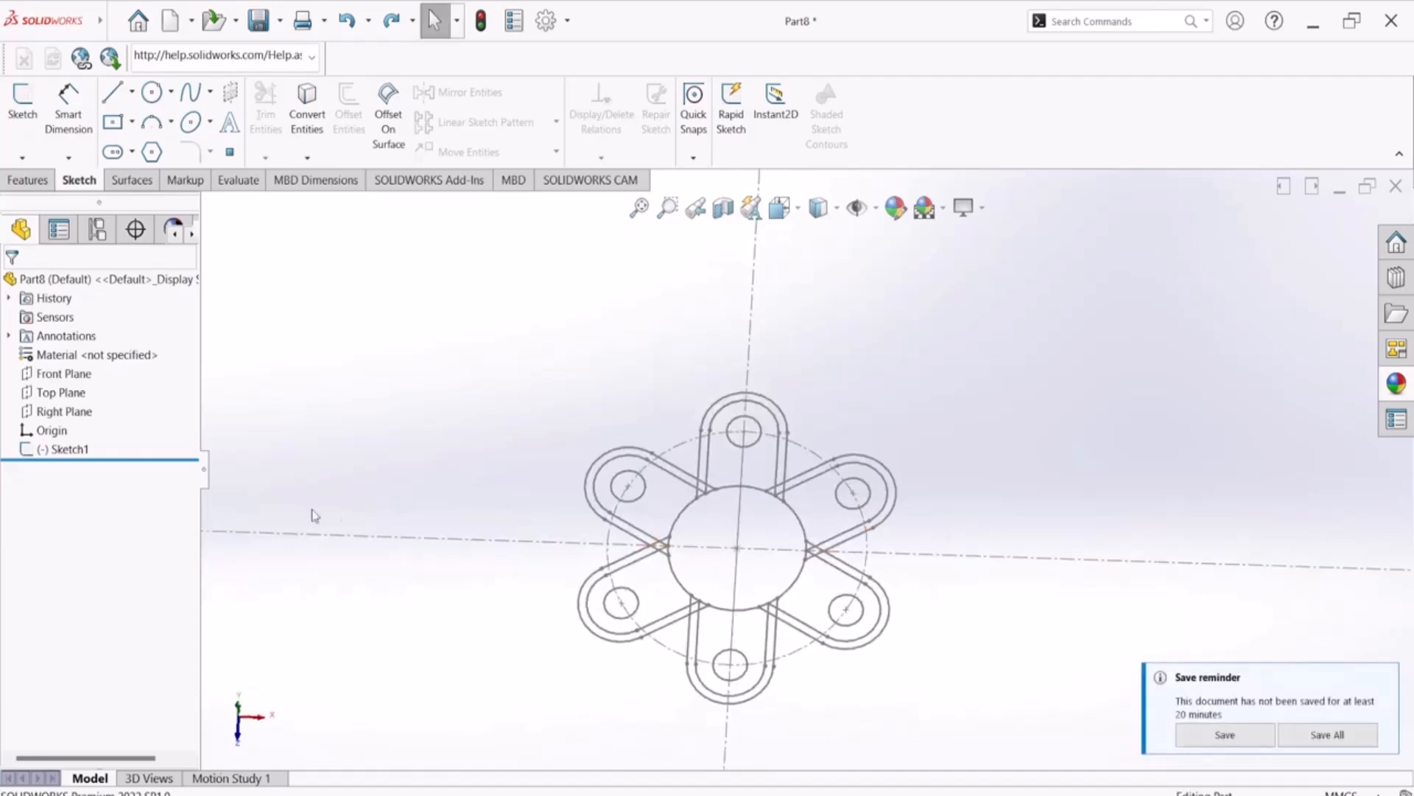
pyautogui.click(79, 449)
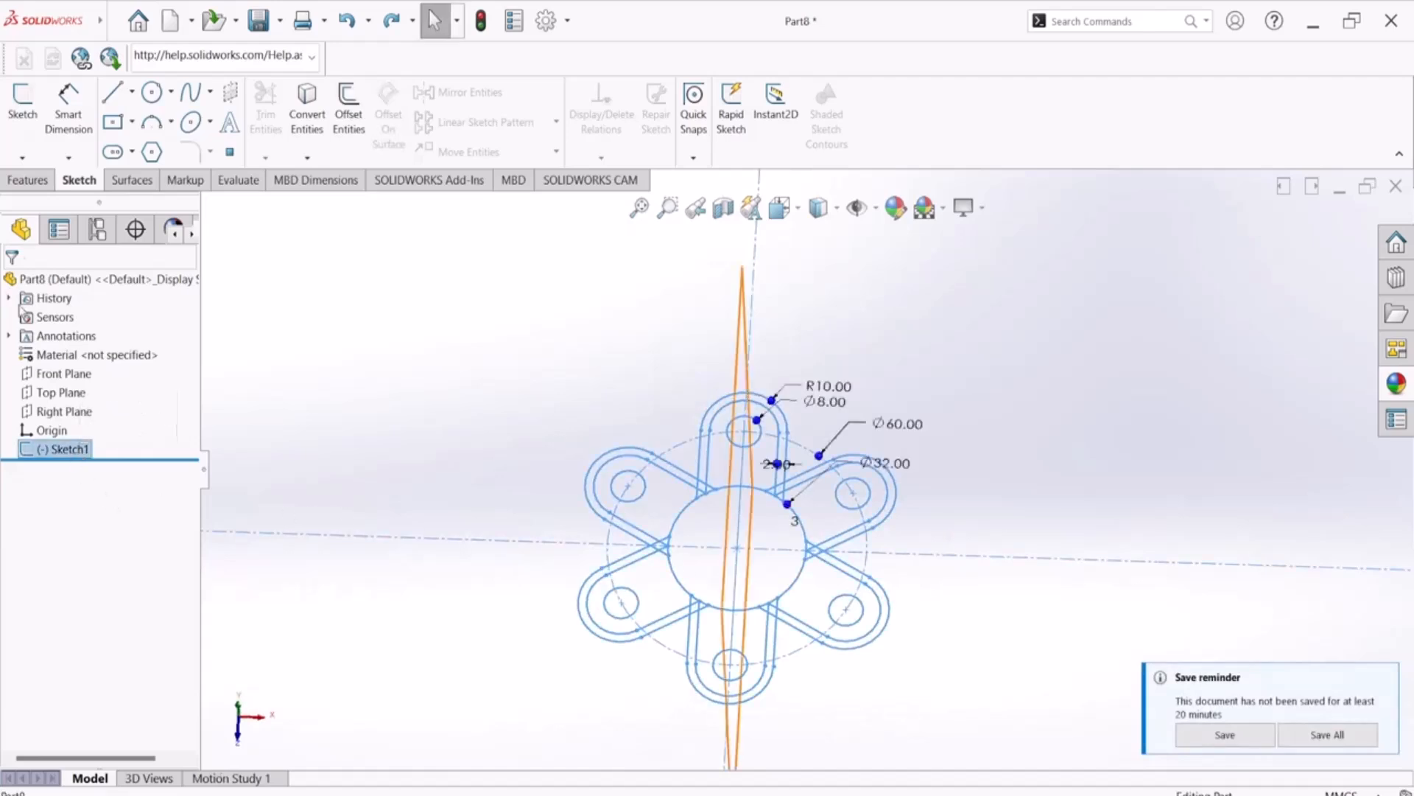
pyautogui.click(33, 182)
pyautogui.click(29, 100)
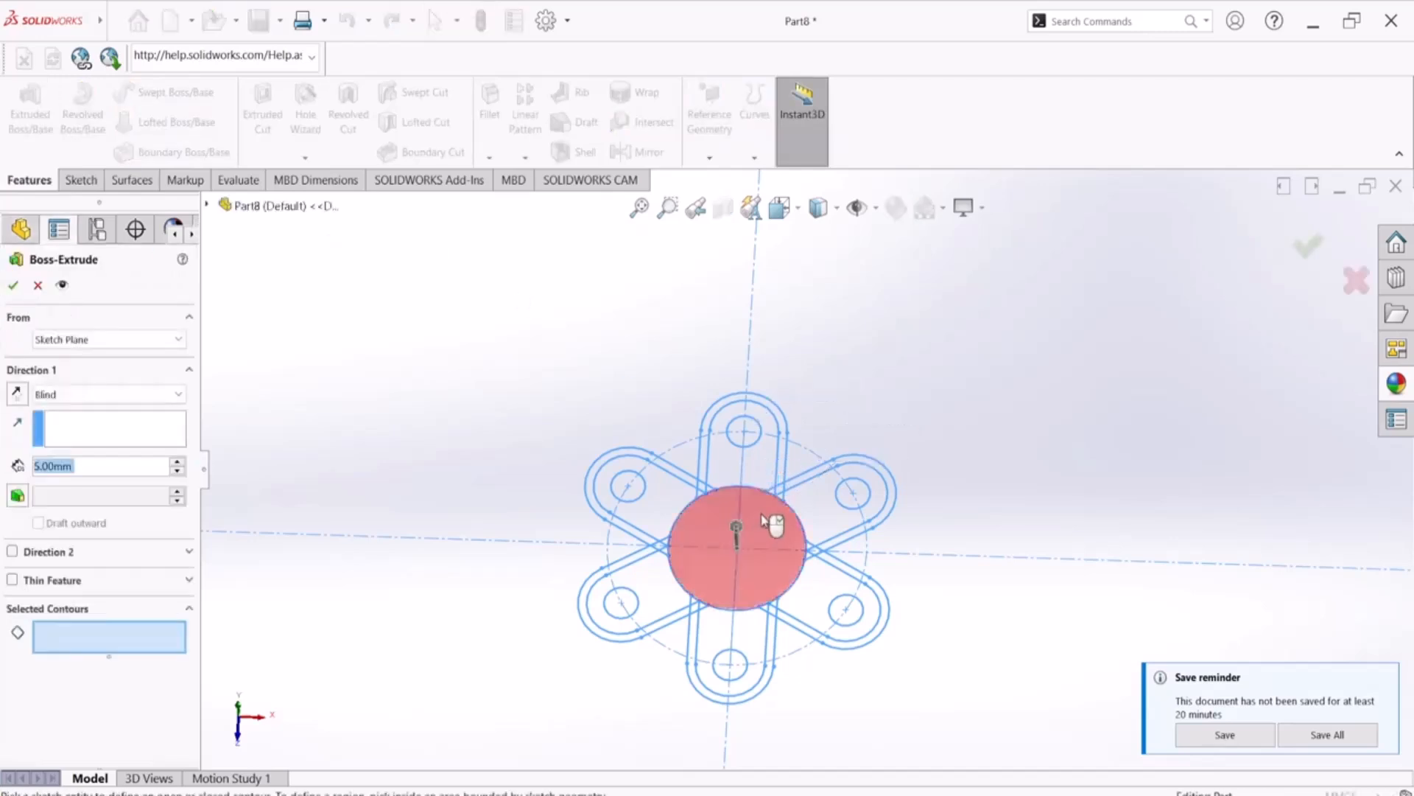
pyautogui.scroll(-5, 700, 495)
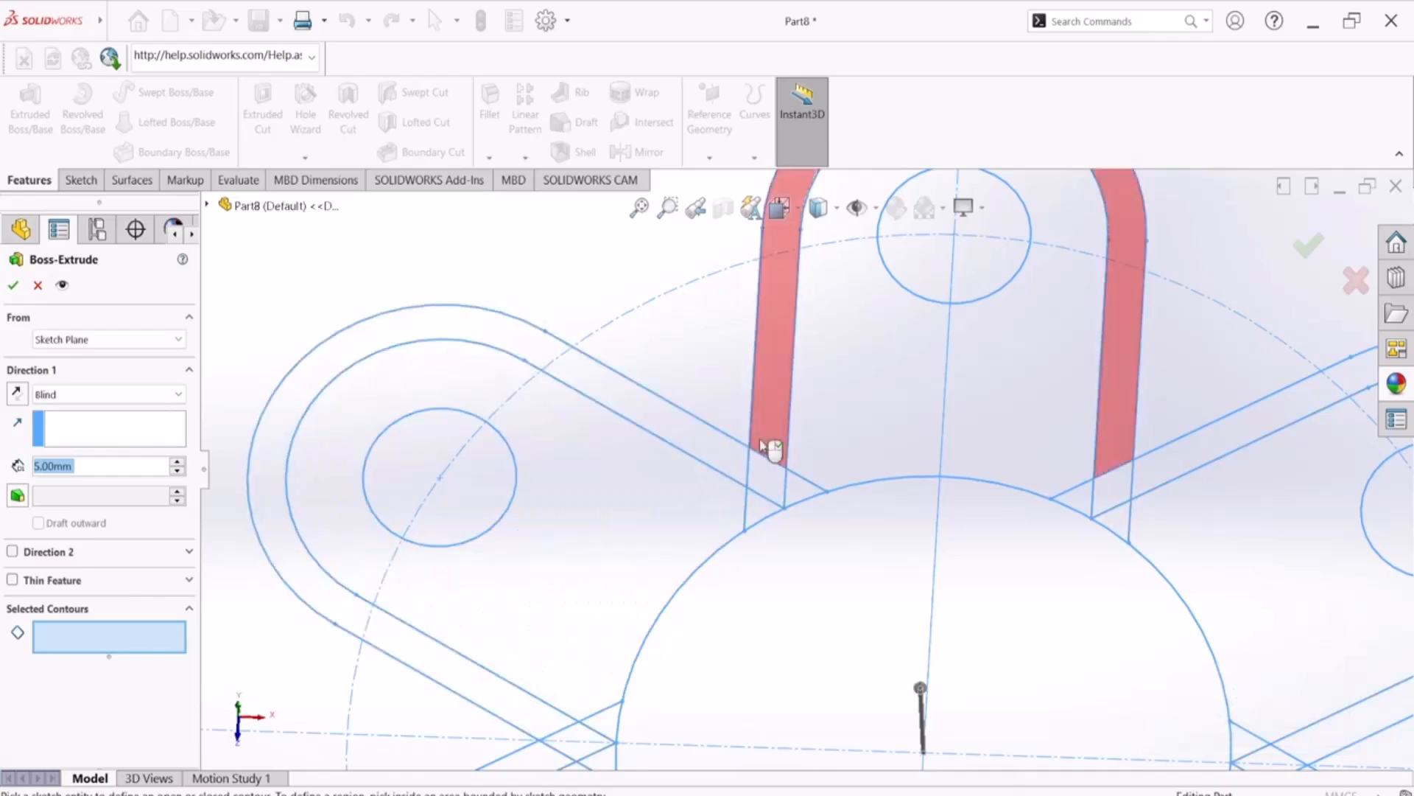
pyautogui.click(587, 515)
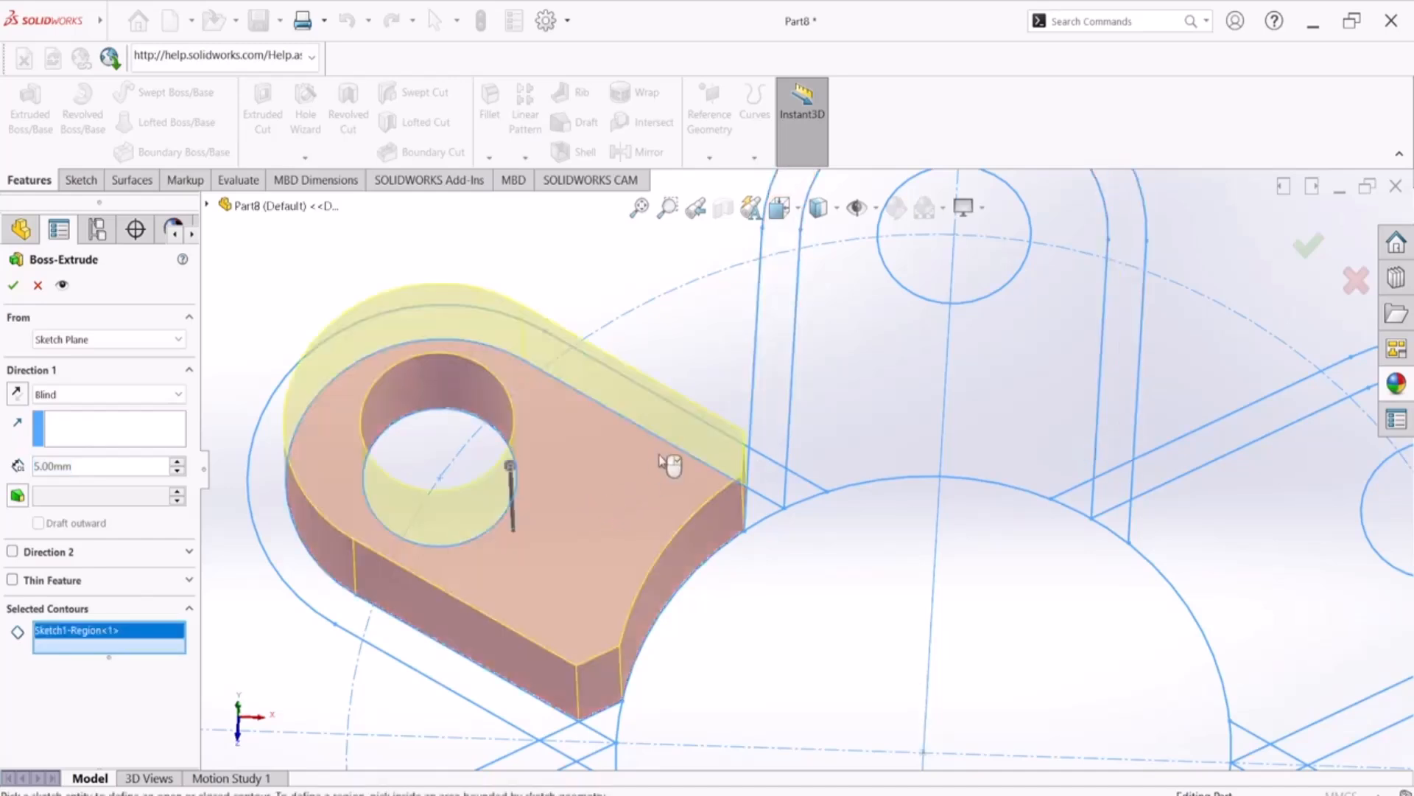
pyautogui.click(451, 667)
pyautogui.click(554, 724)
pyautogui.click(592, 738)
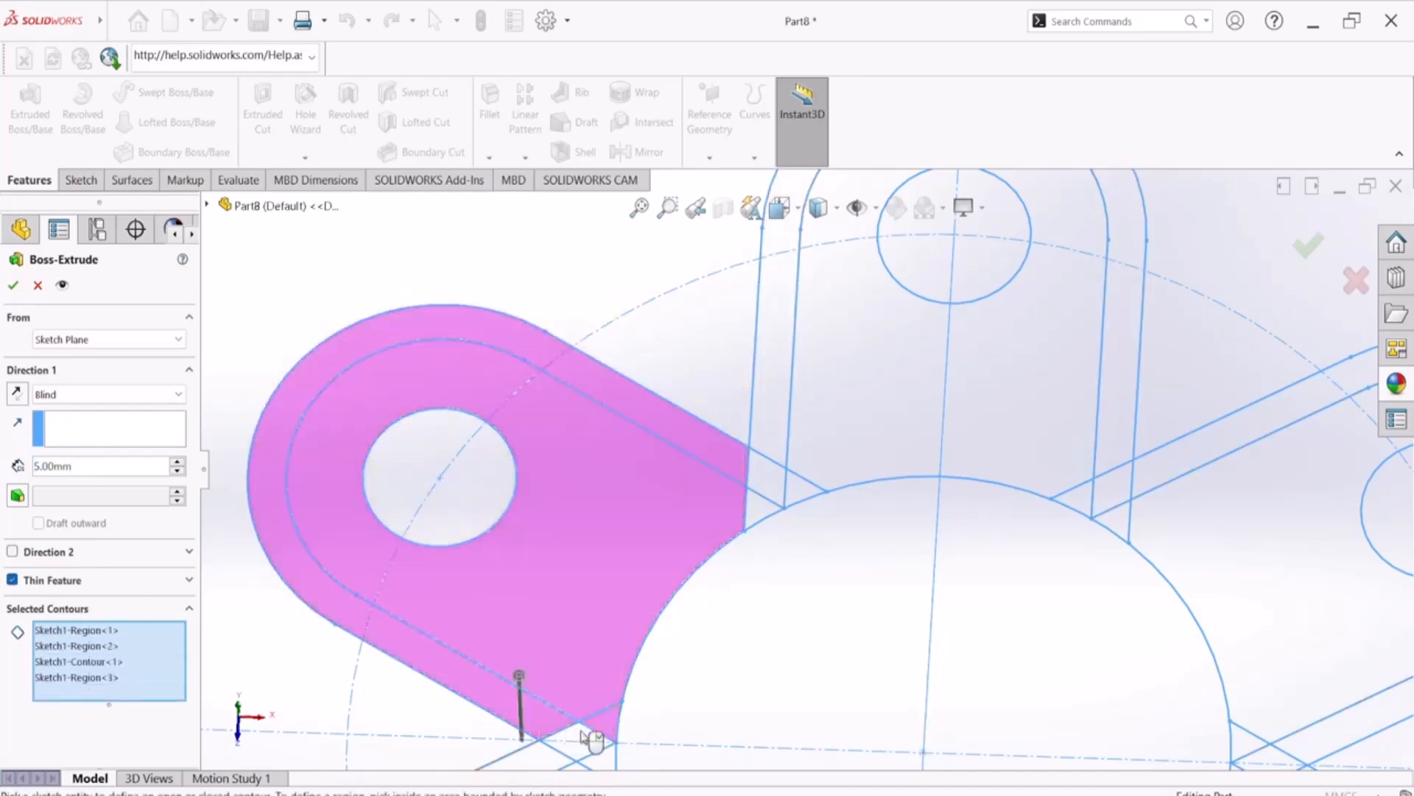
pyautogui.click(564, 730)
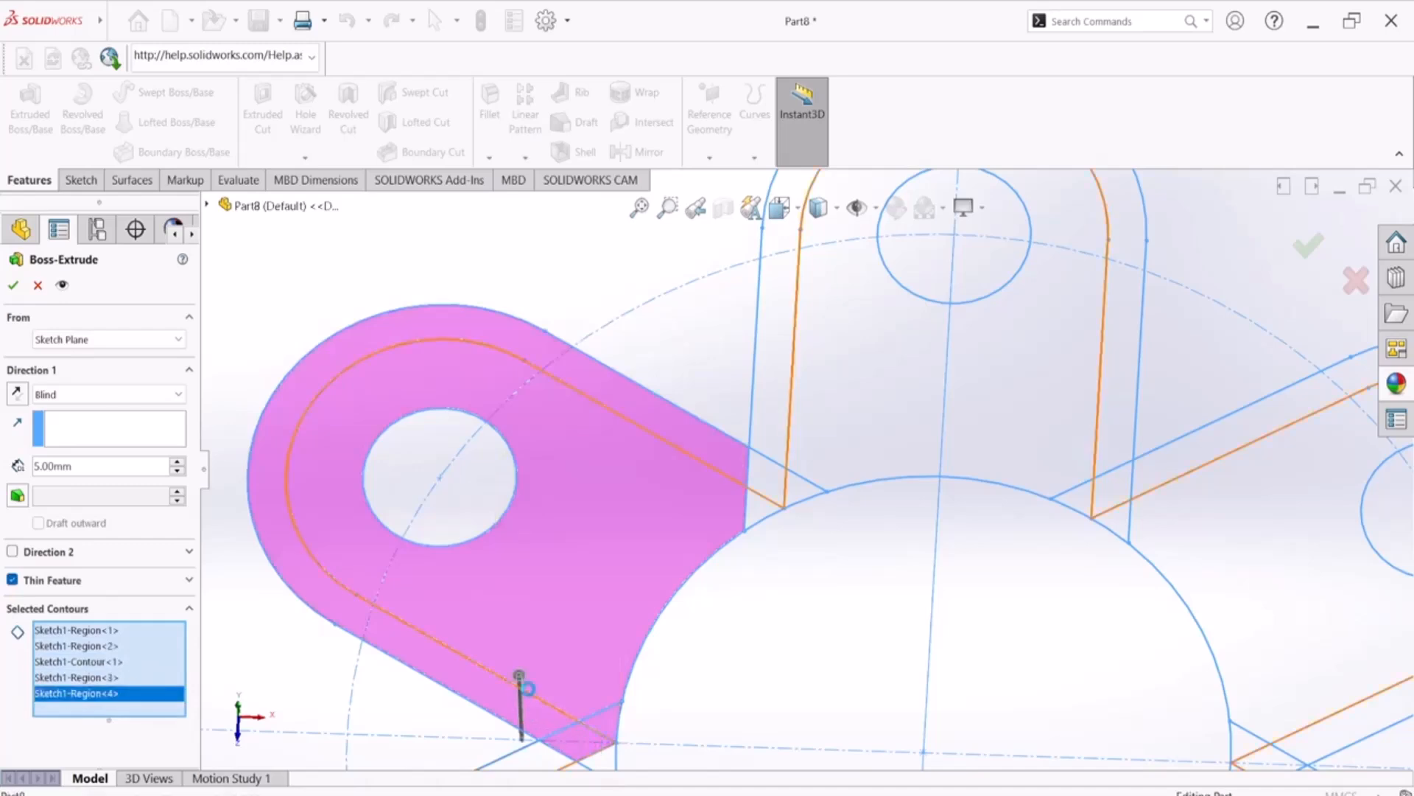
pyautogui.click(513, 708)
# Clear the selected contours of the extrusion and orient the view normal to the sketch plane
pyautogui.scroll(3, 558, 604)
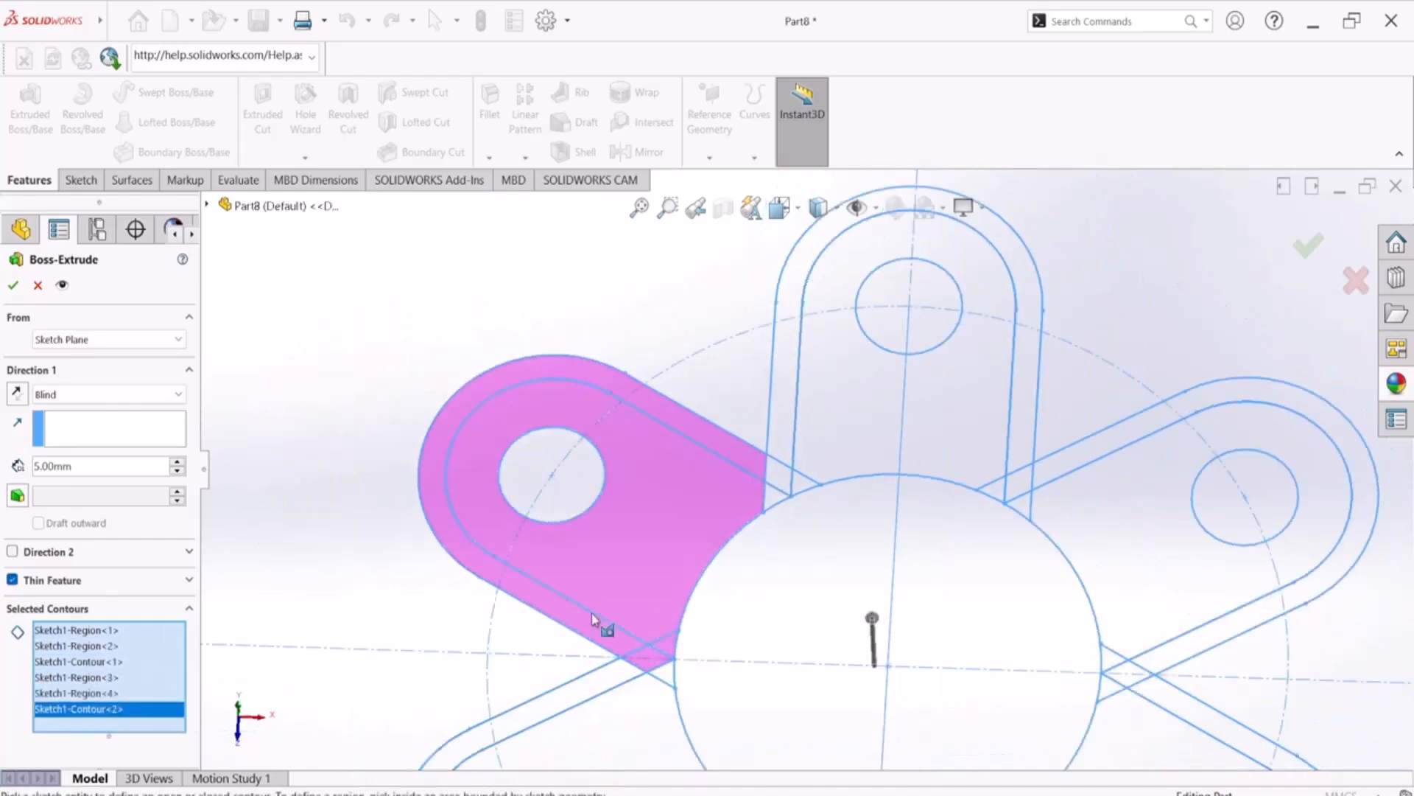
pyautogui.rightClick(62, 692)
pyautogui.click(125, 698)
pyautogui.scroll(3, 595, 597)
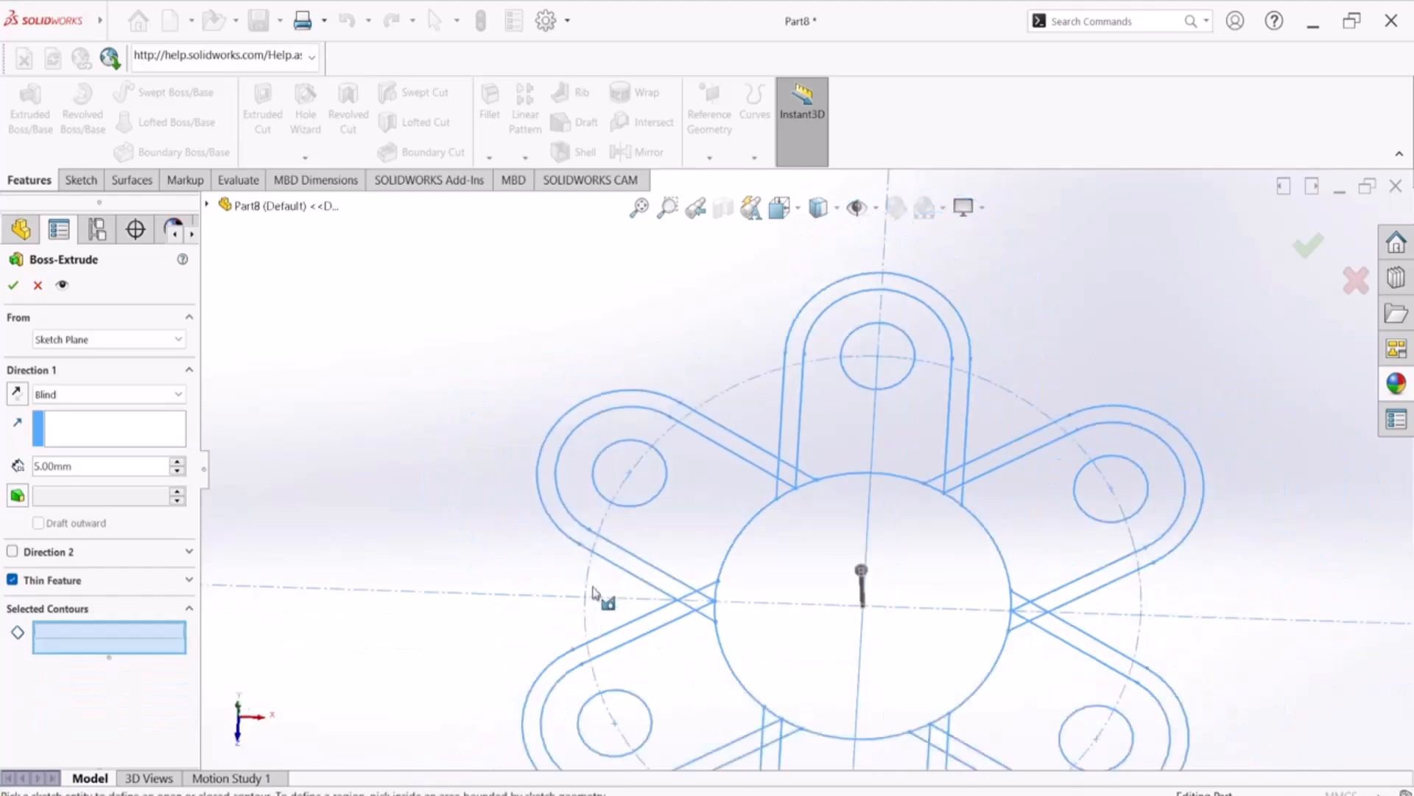
pyautogui.press('space')
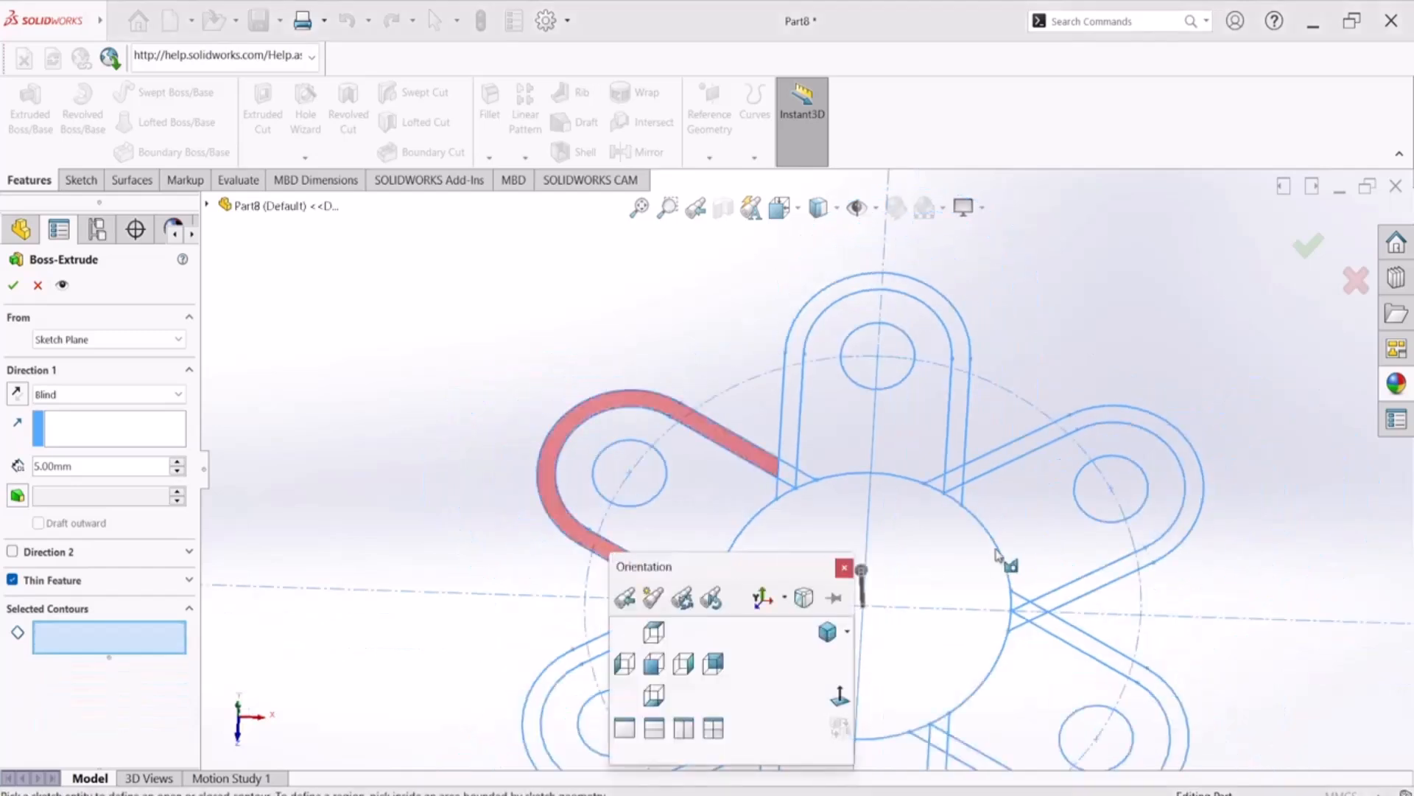
pyautogui.click(841, 703)
pyautogui.scroll(-3, 726, 369)
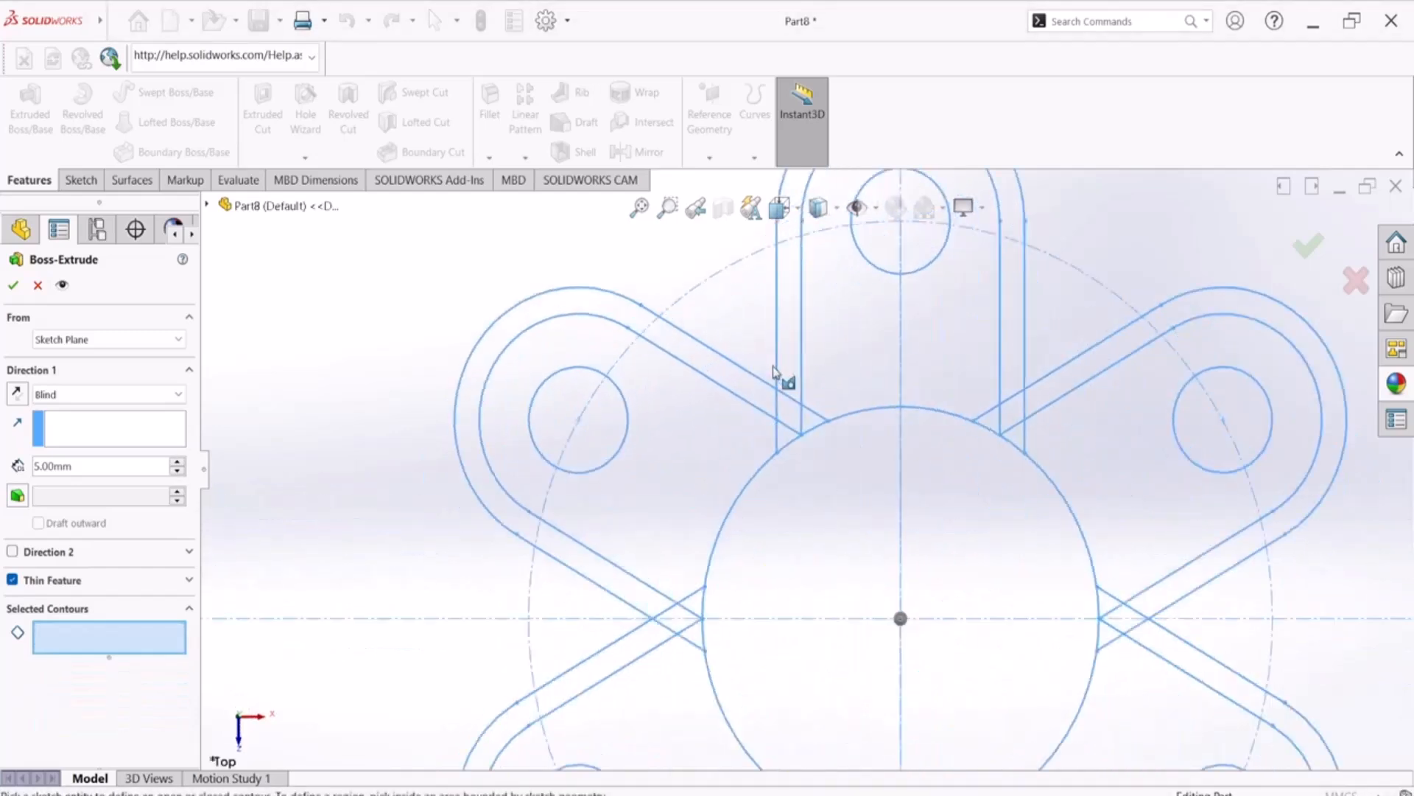
# Try to select the border strip of the upper-left arm up to the central circle and clear the selection
pyautogui.scroll(-2, 777, 375)
pyautogui.click(738, 406)
pyautogui.click(796, 427)
pyautogui.click(823, 438)
pyautogui.click(777, 361)
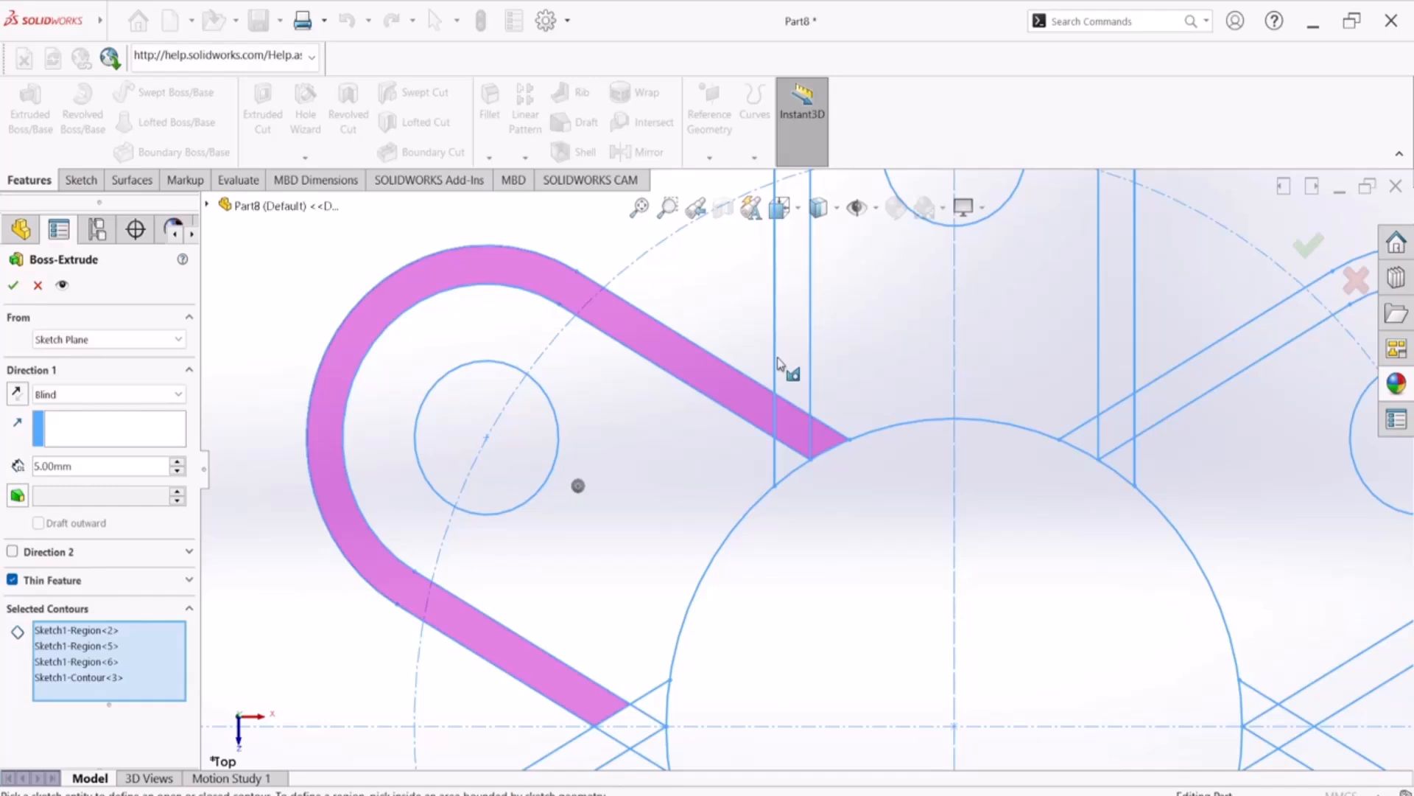
pyautogui.rightClick(97, 663)
pyautogui.click(151, 667)
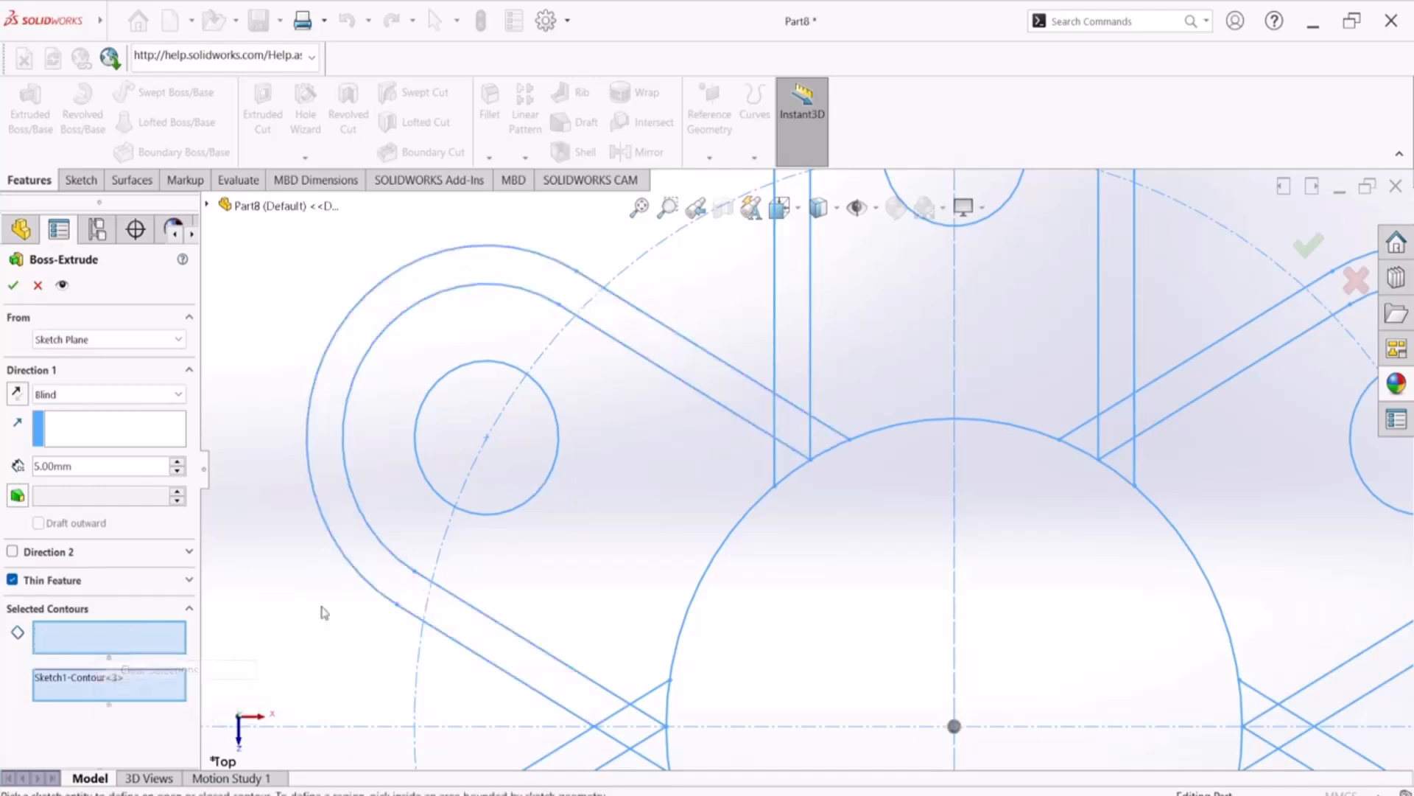
# Select the upper-left arm's border, inner area and small overlap regions beside the top arm as extrusion contours
pyautogui.click(379, 558)
pyautogui.click(660, 543)
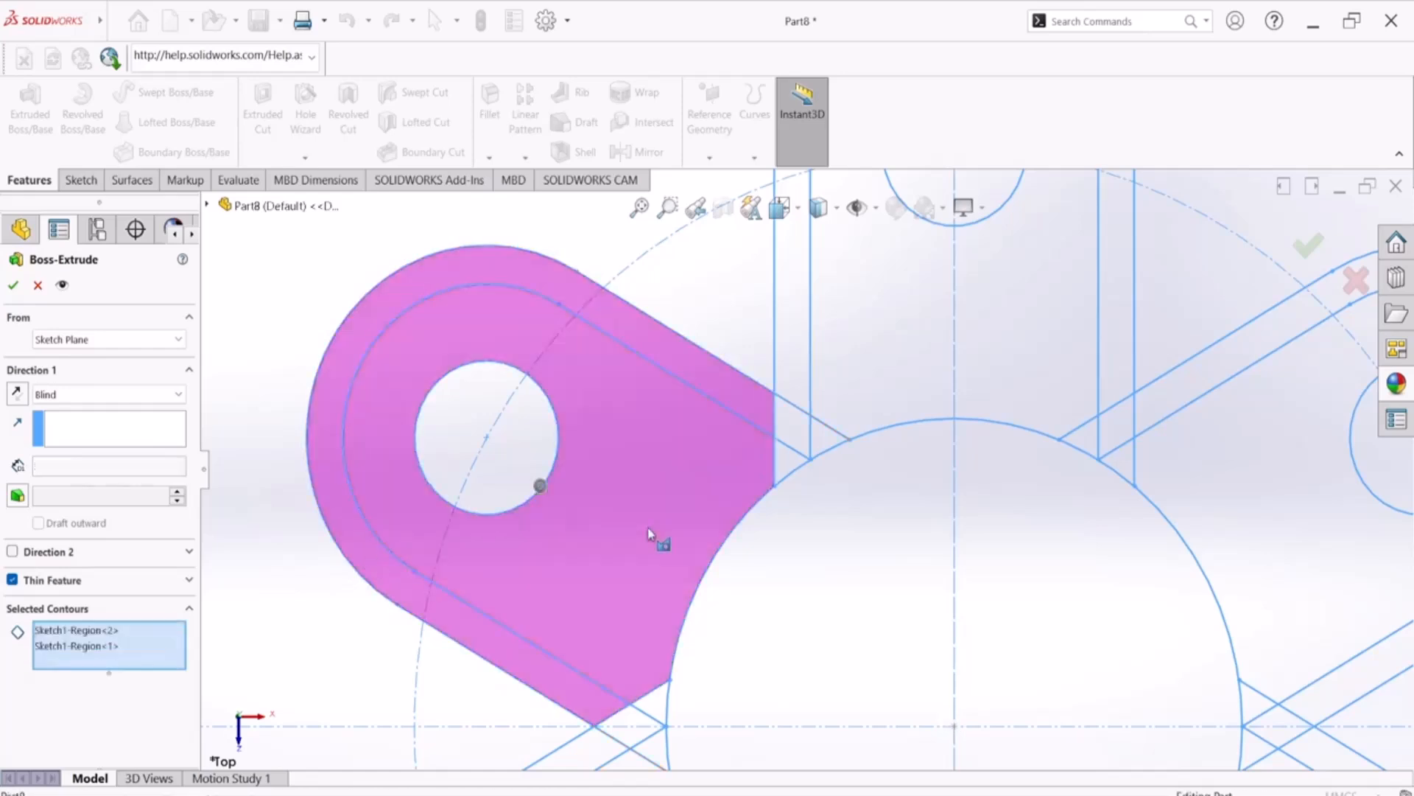
pyautogui.click(787, 430)
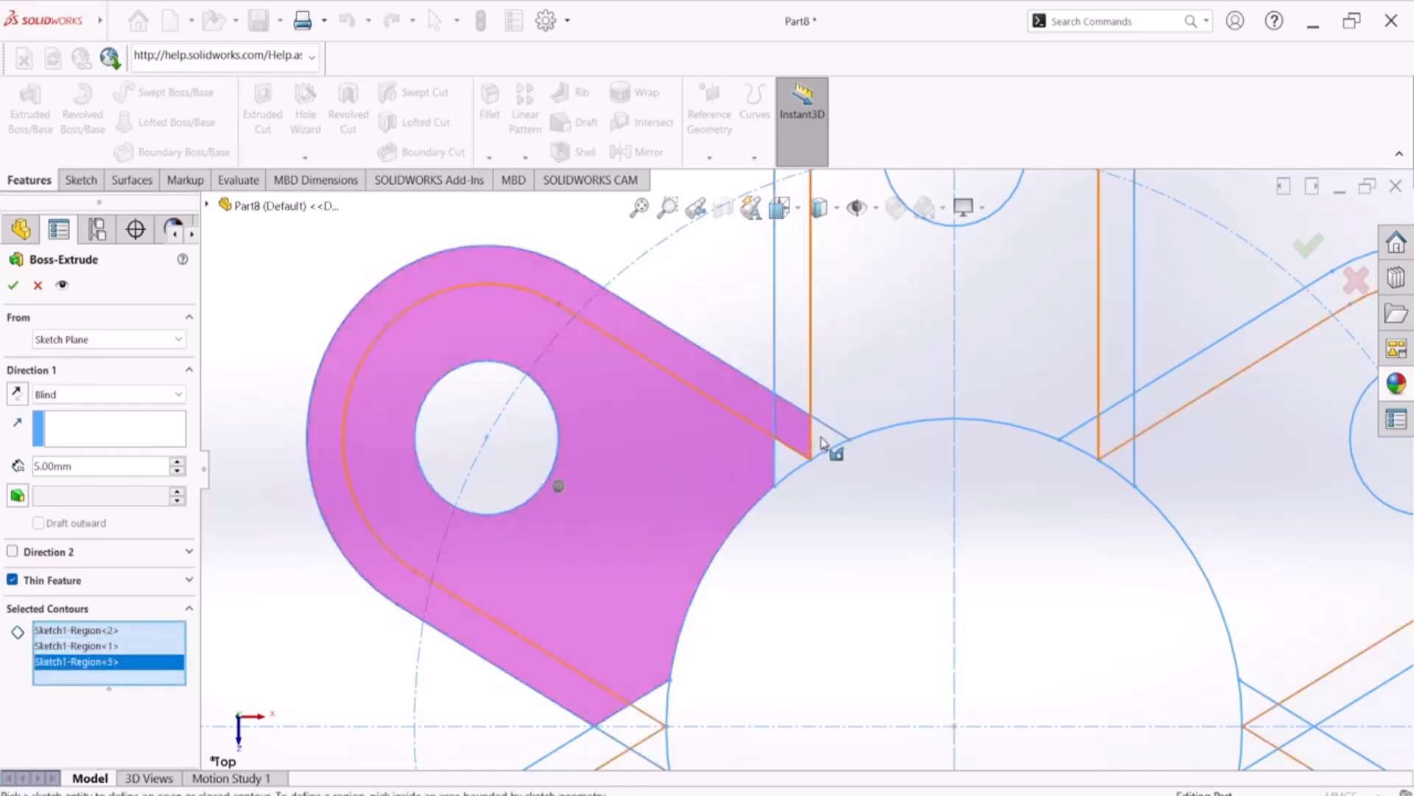
pyautogui.click(829, 442)
pyautogui.click(795, 462)
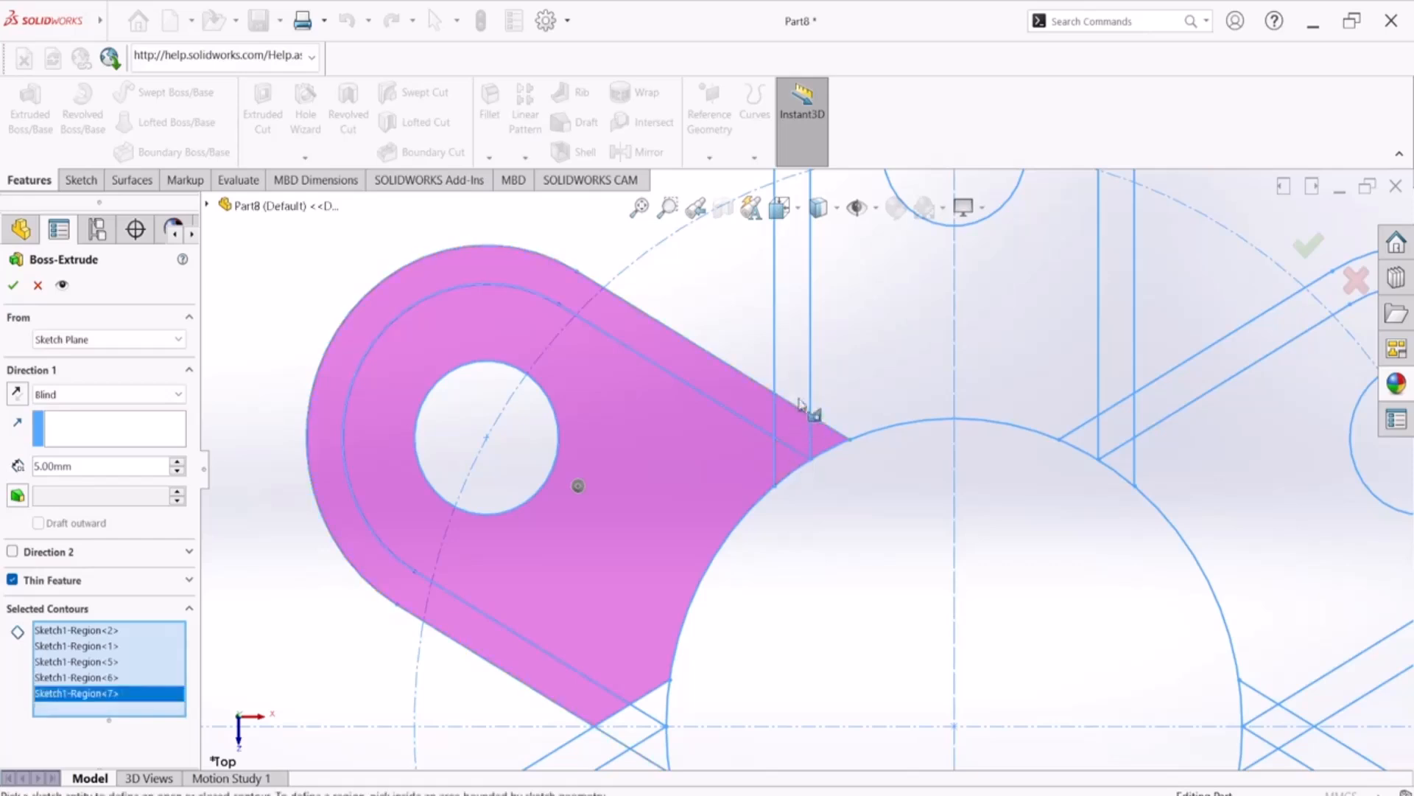
# Add the top arm's regions, its overlaps with the upper-right arm and that arm's border strip to the contours
pyautogui.click(810, 379)
pyautogui.click(851, 362)
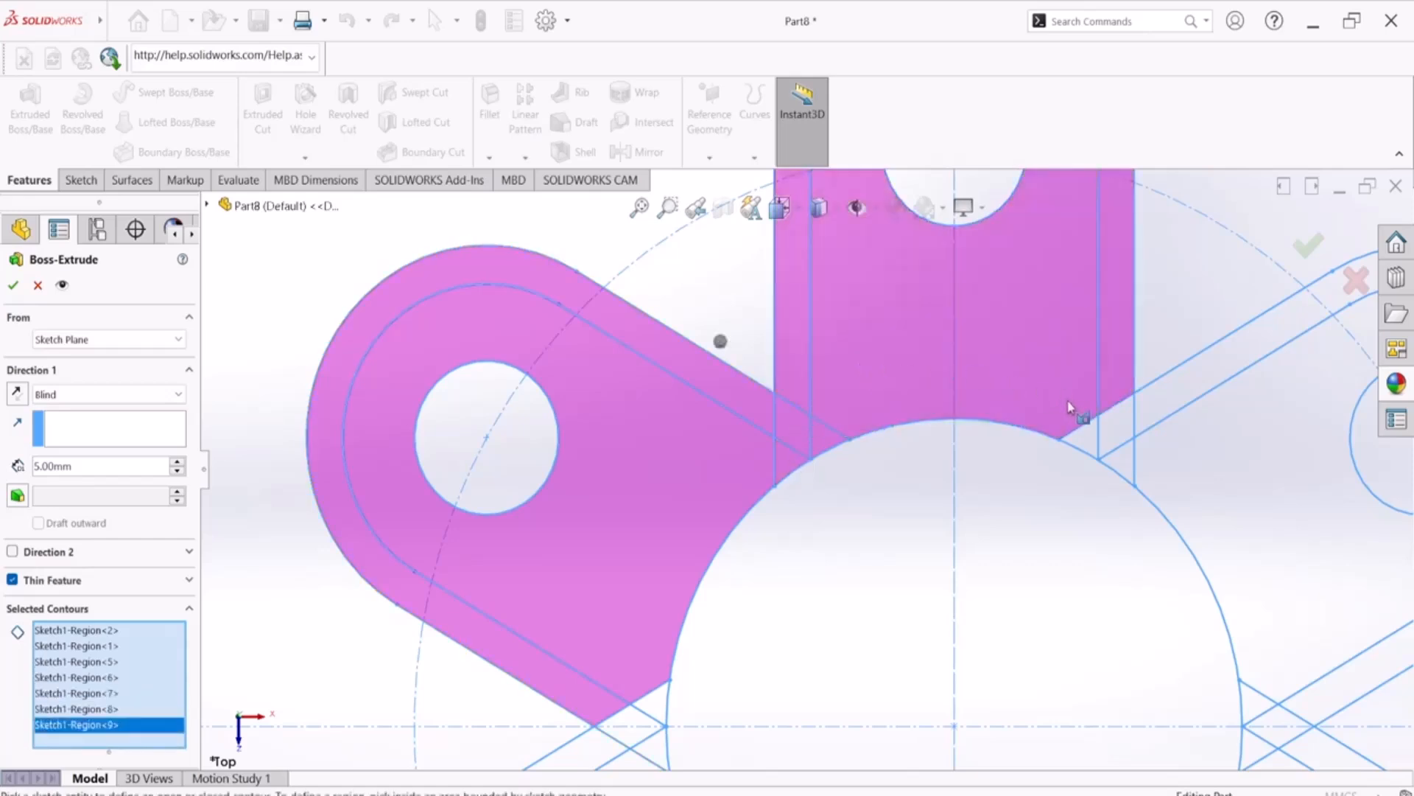
pyautogui.click(1094, 444)
pyautogui.click(1110, 421)
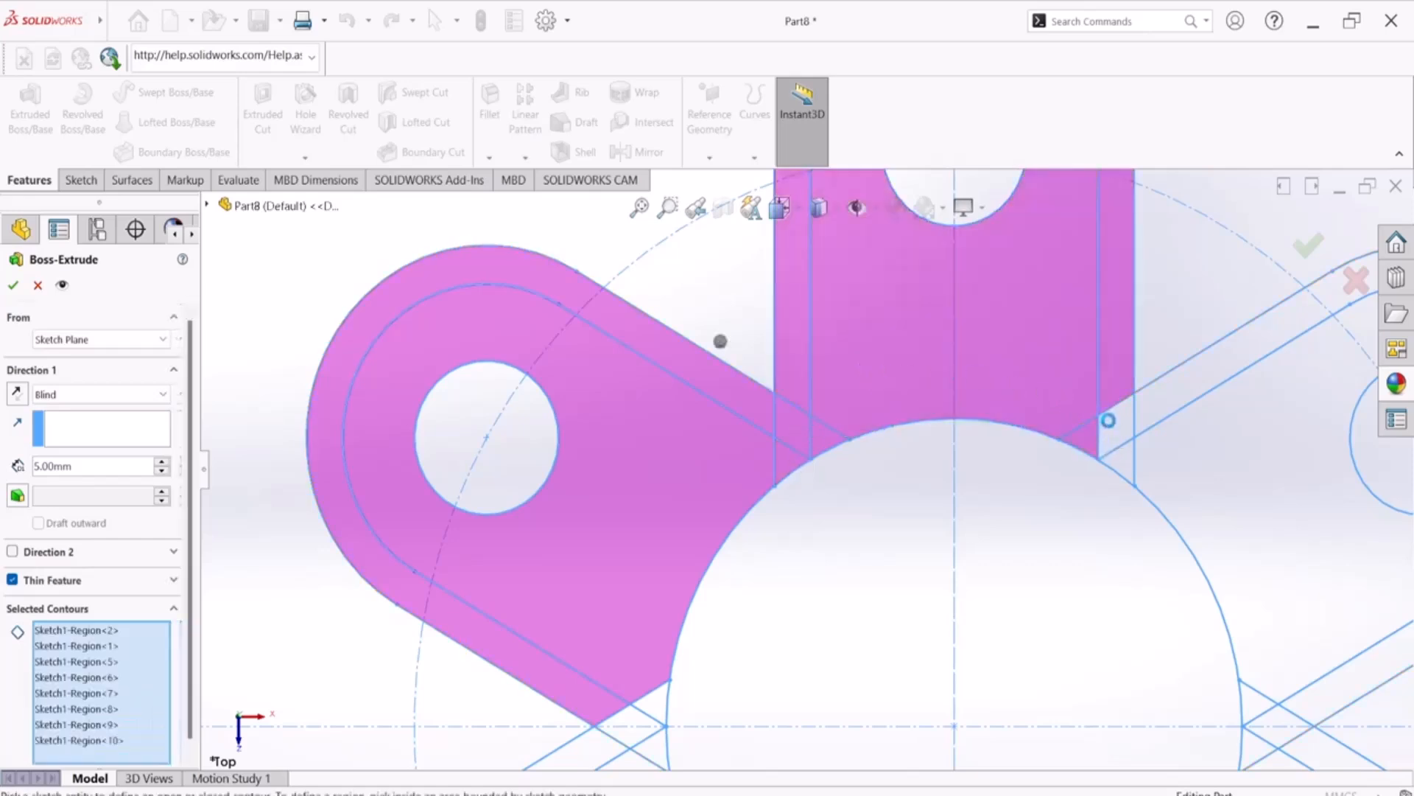
pyautogui.click(1165, 401)
pyautogui.click(1122, 470)
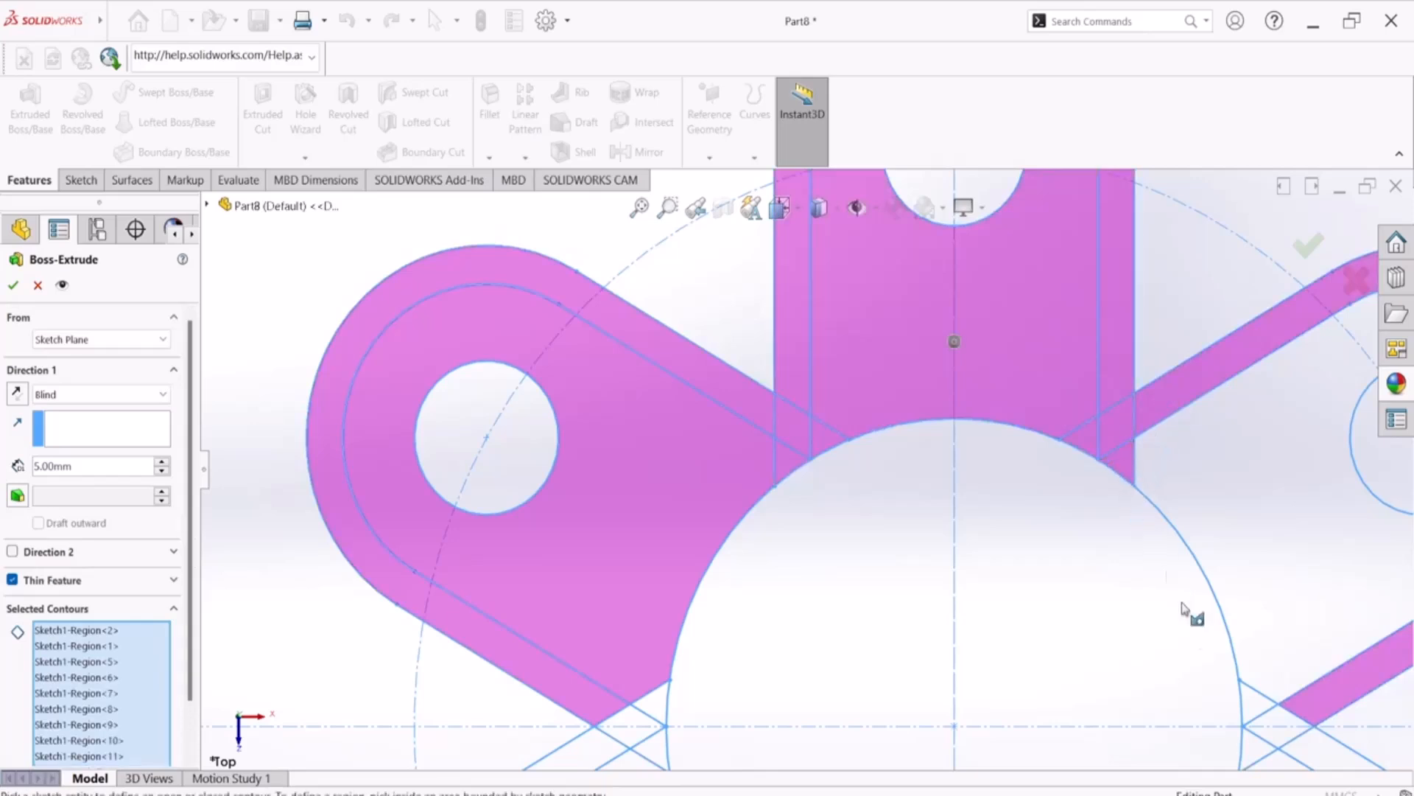
# Try to add the overlap regions at the right-hand arm junction, cancel the extrusion and deselect Sketch1
pyautogui.click(1252, 707)
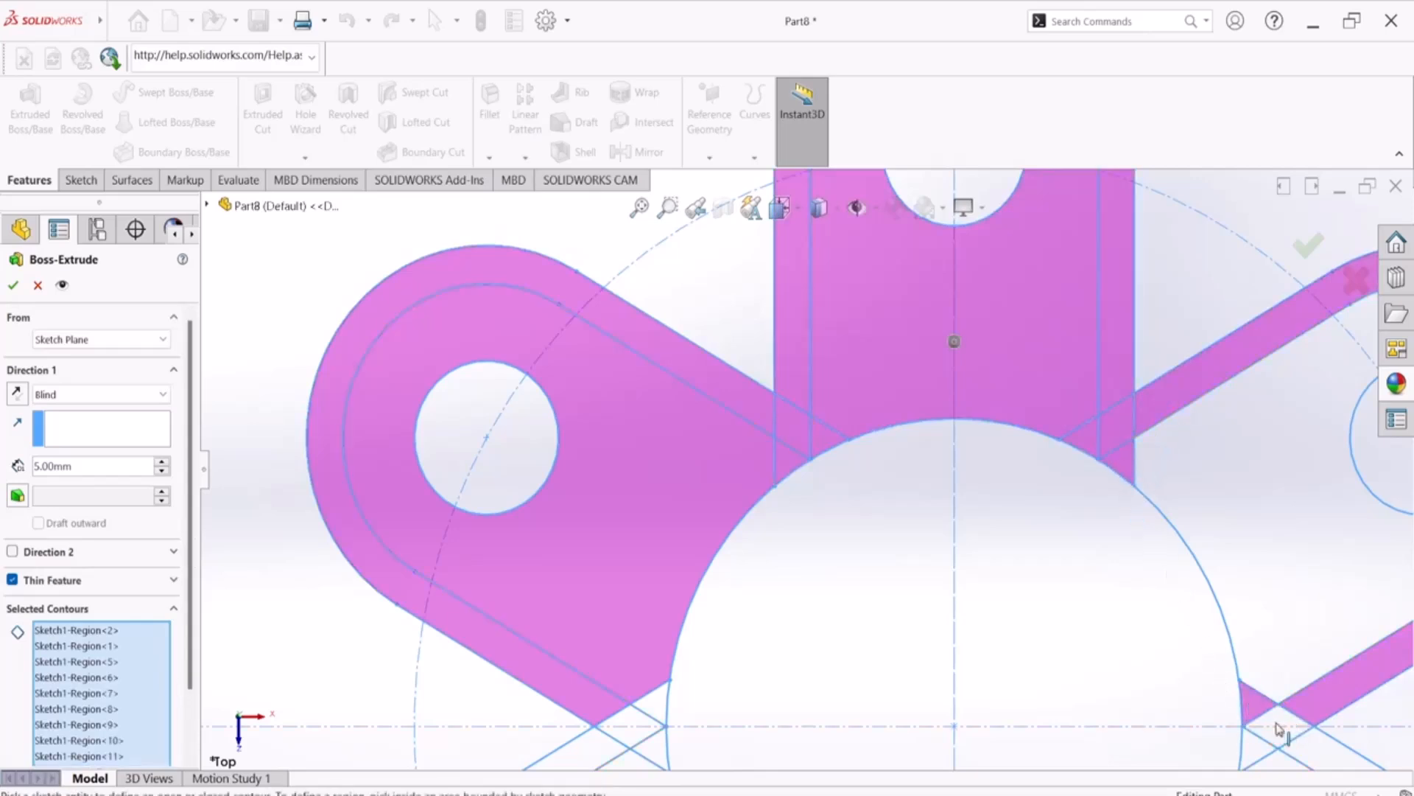
pyautogui.click(1279, 729)
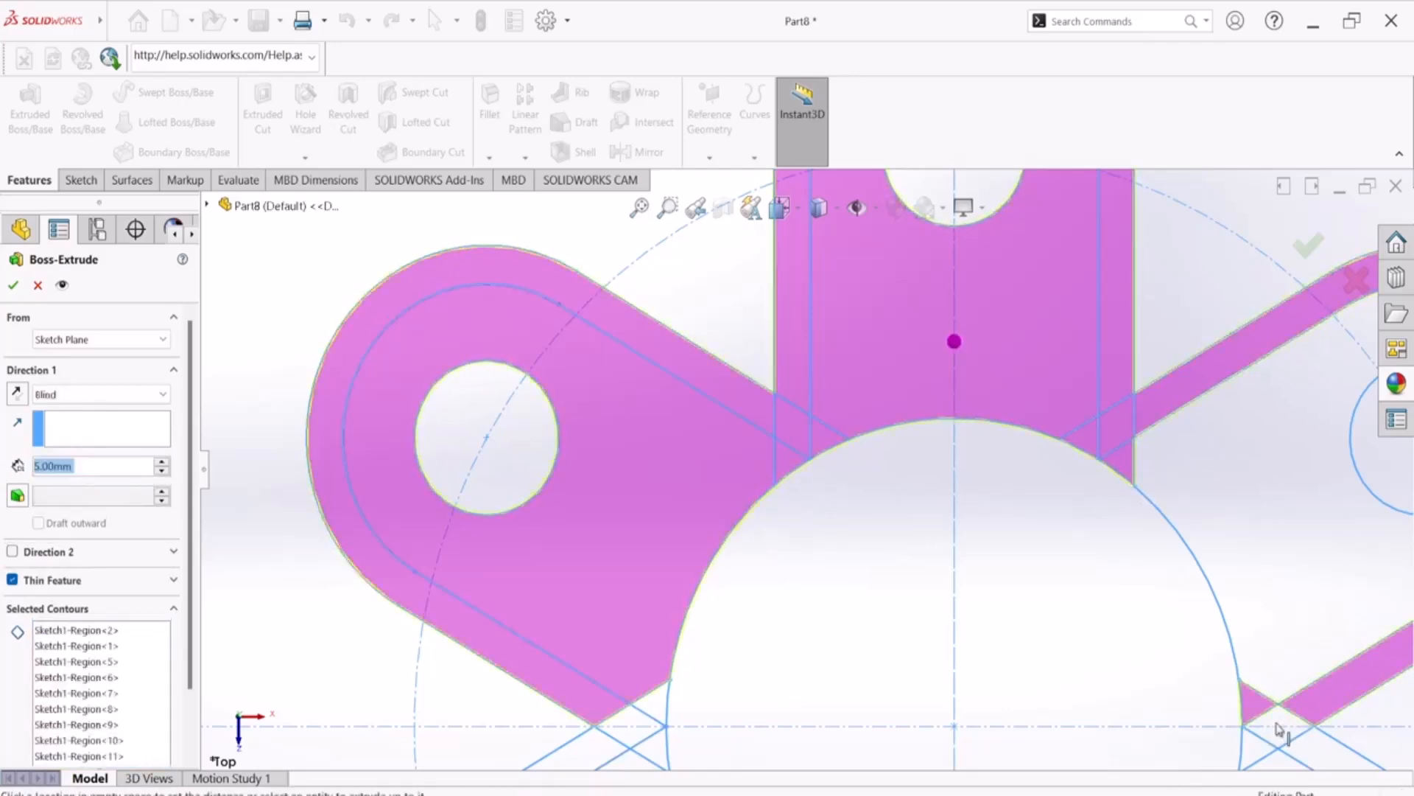
pyautogui.click(38, 285)
pyautogui.scroll(7, 911, 580)
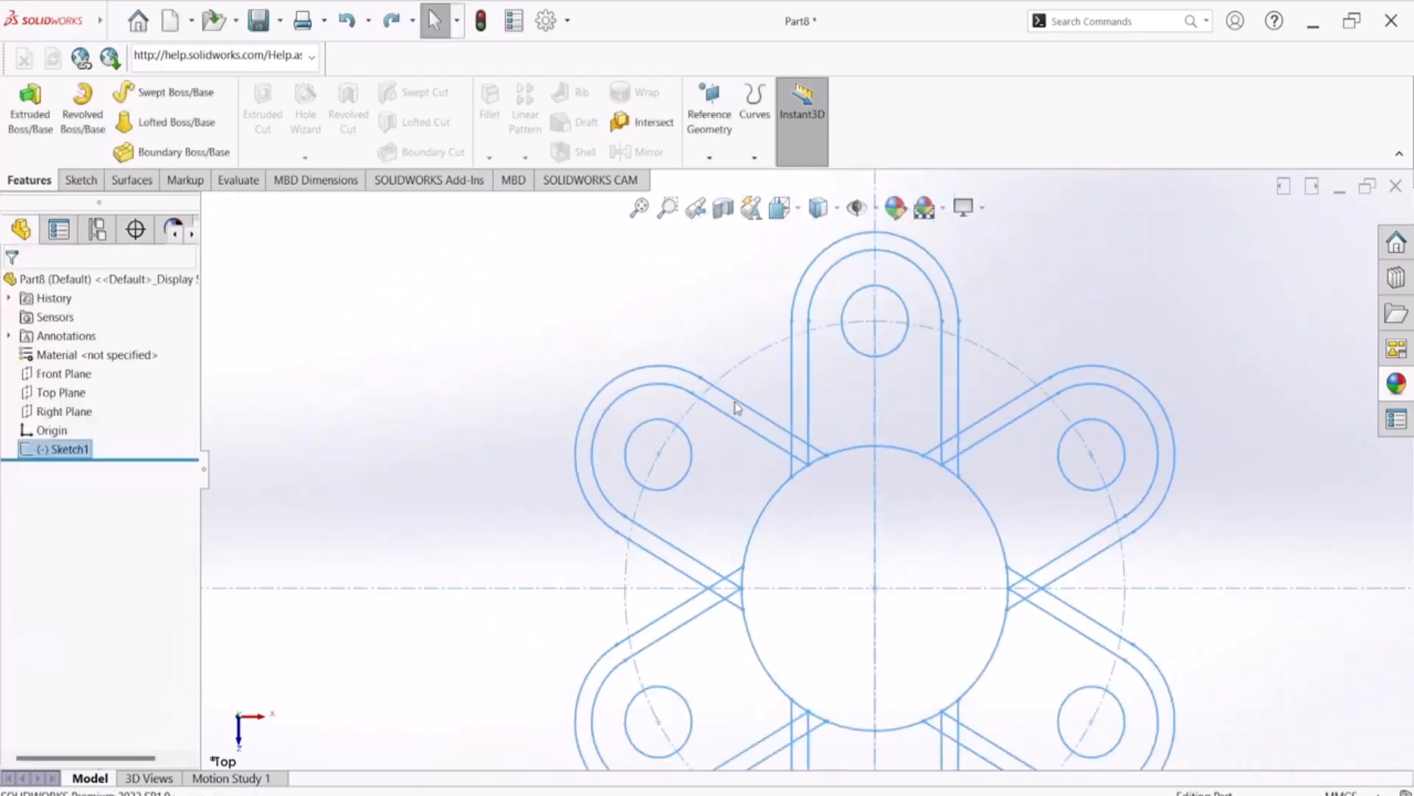
pyautogui.scroll(-4, 840, 483)
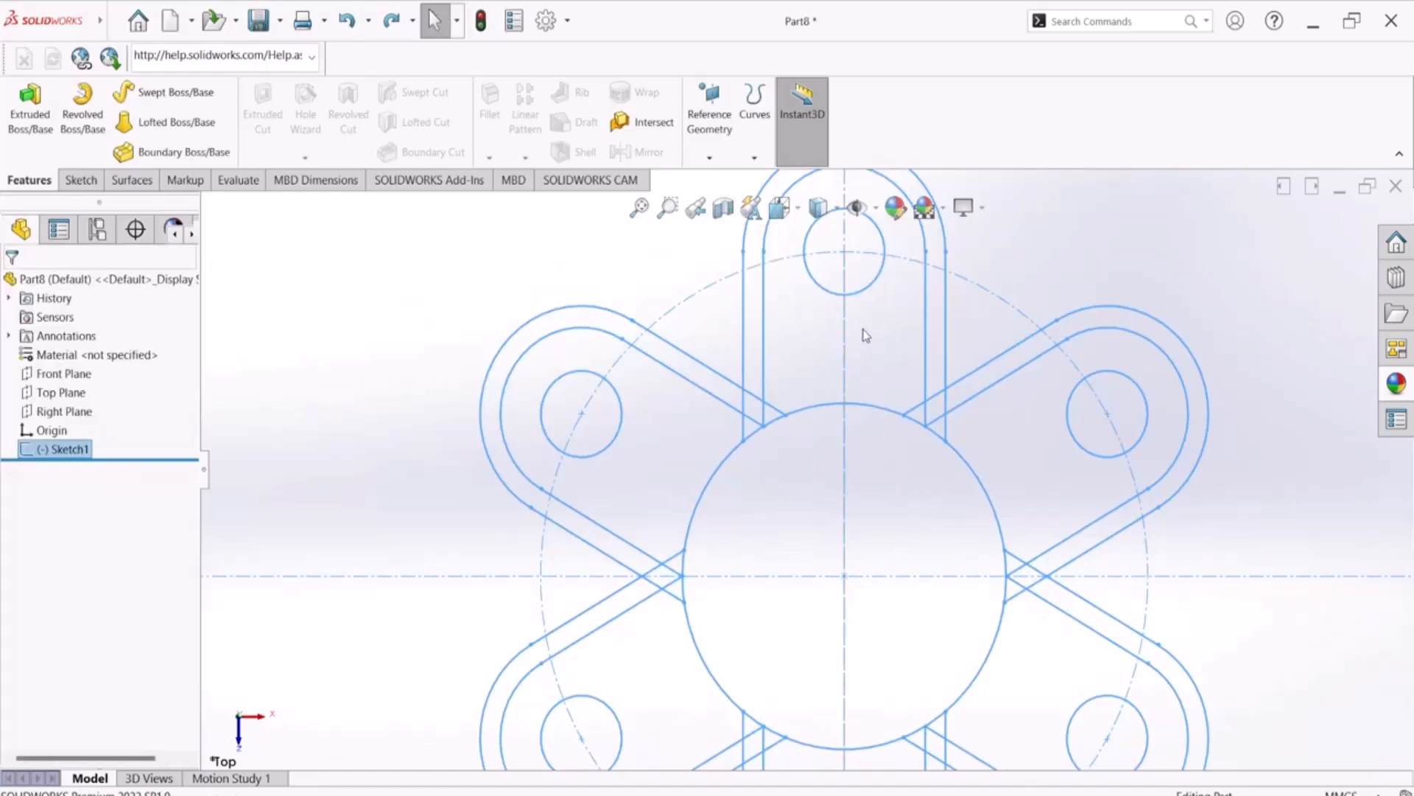
pyautogui.click(891, 347)
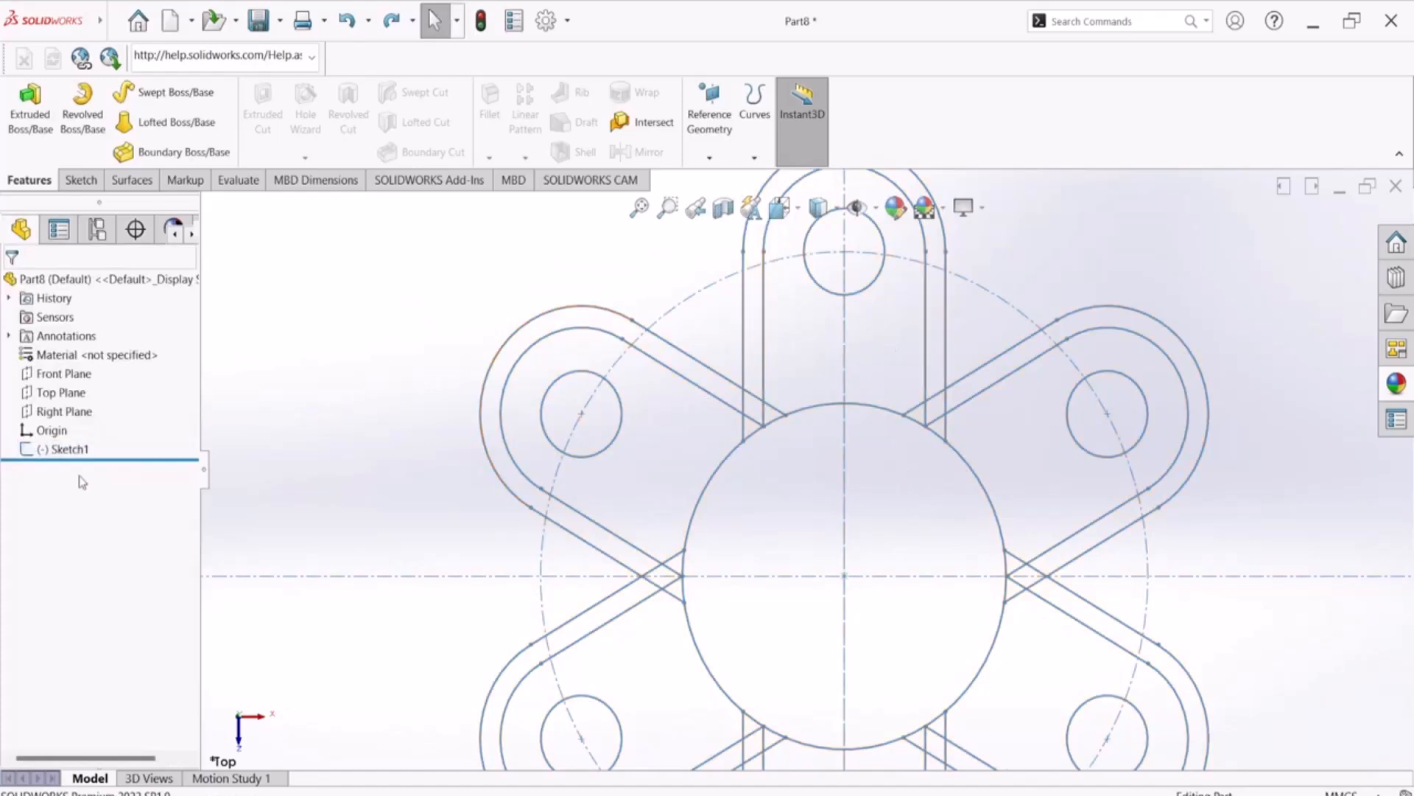
# Start a new boss extrusion of Sketch1 and select the three overlap regions at the lower-left arm junction
pyautogui.click(65, 448)
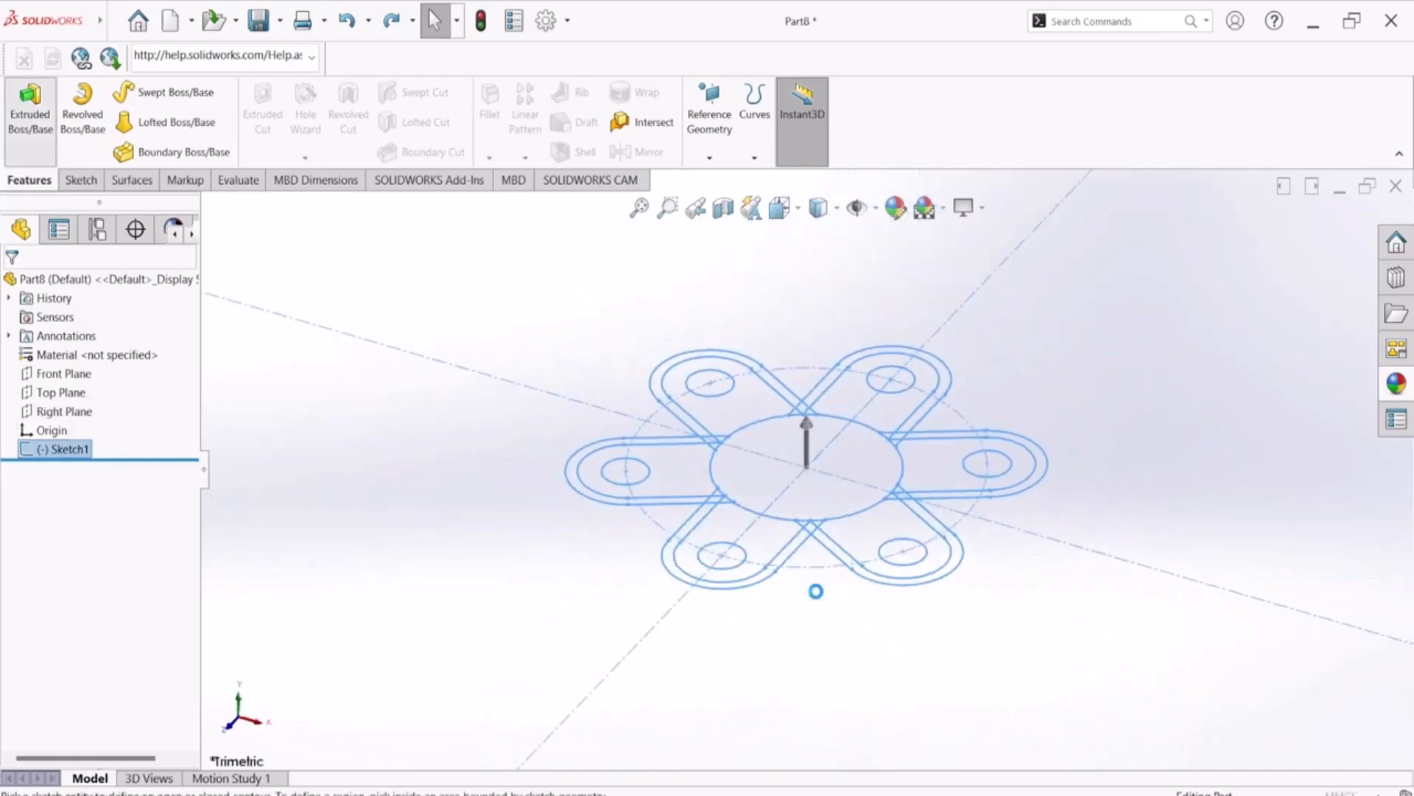
pyautogui.press('BackSpace')
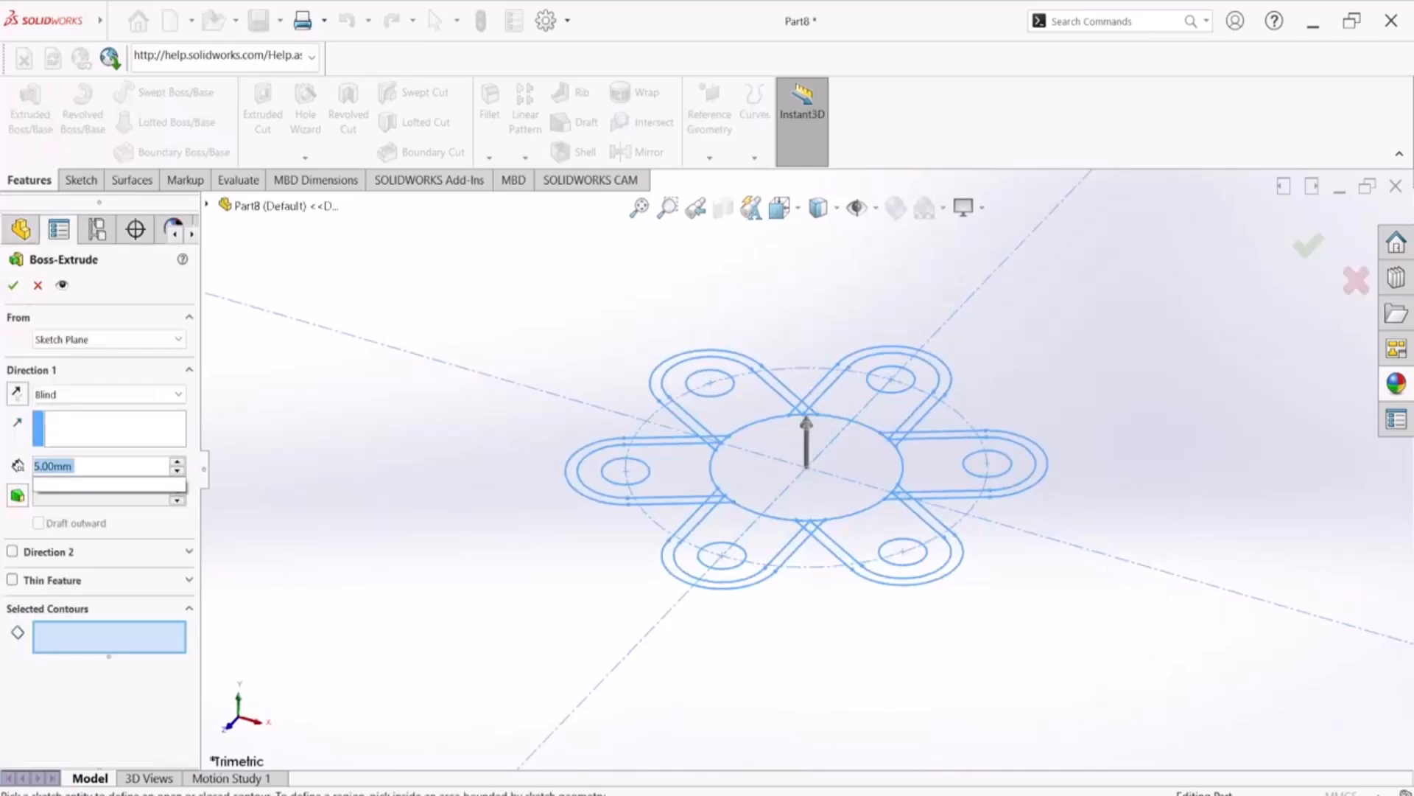
pyautogui.click(1171, 399)
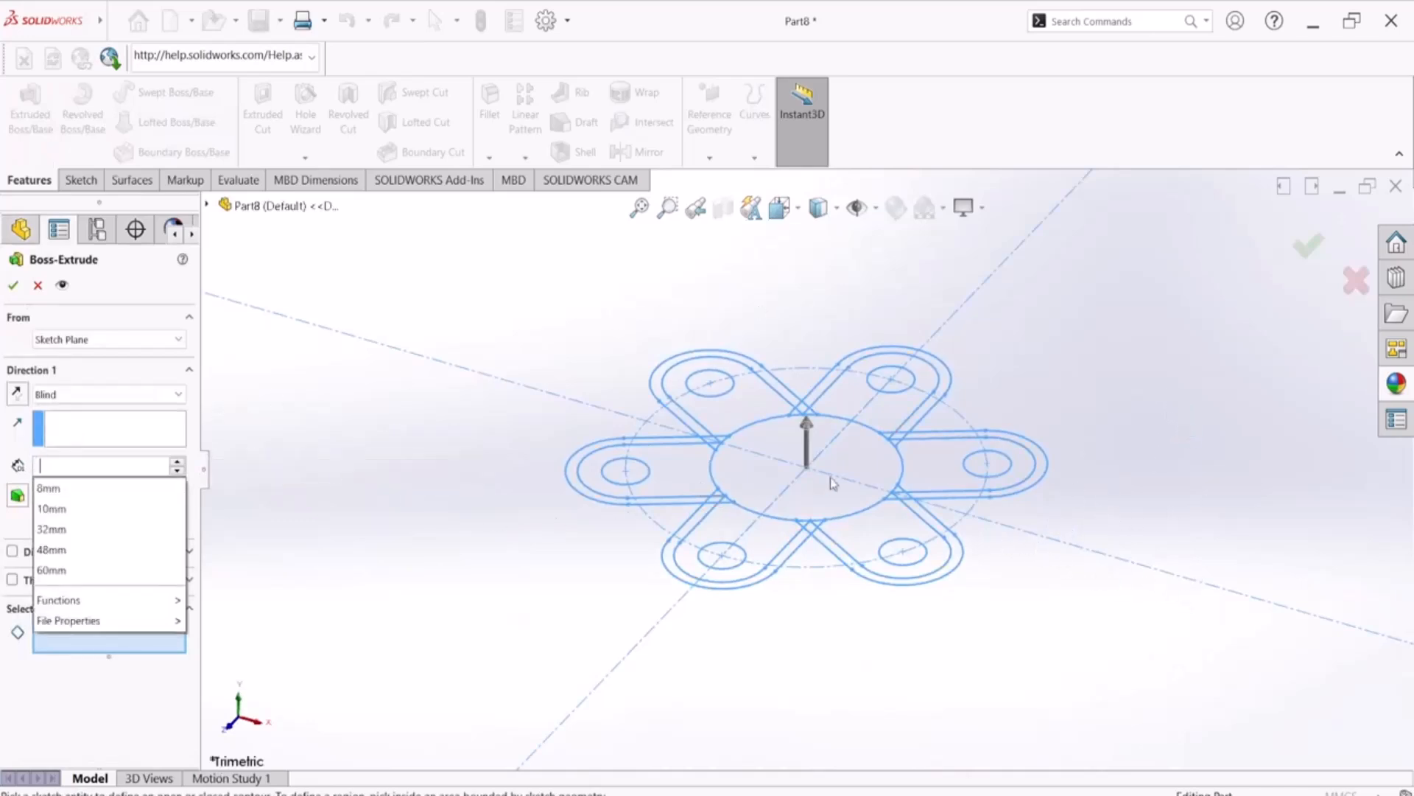
pyautogui.scroll(-3, 825, 486)
pyautogui.moveTo(782, 455); pyautogui.dragTo(783, 644, button='middle')
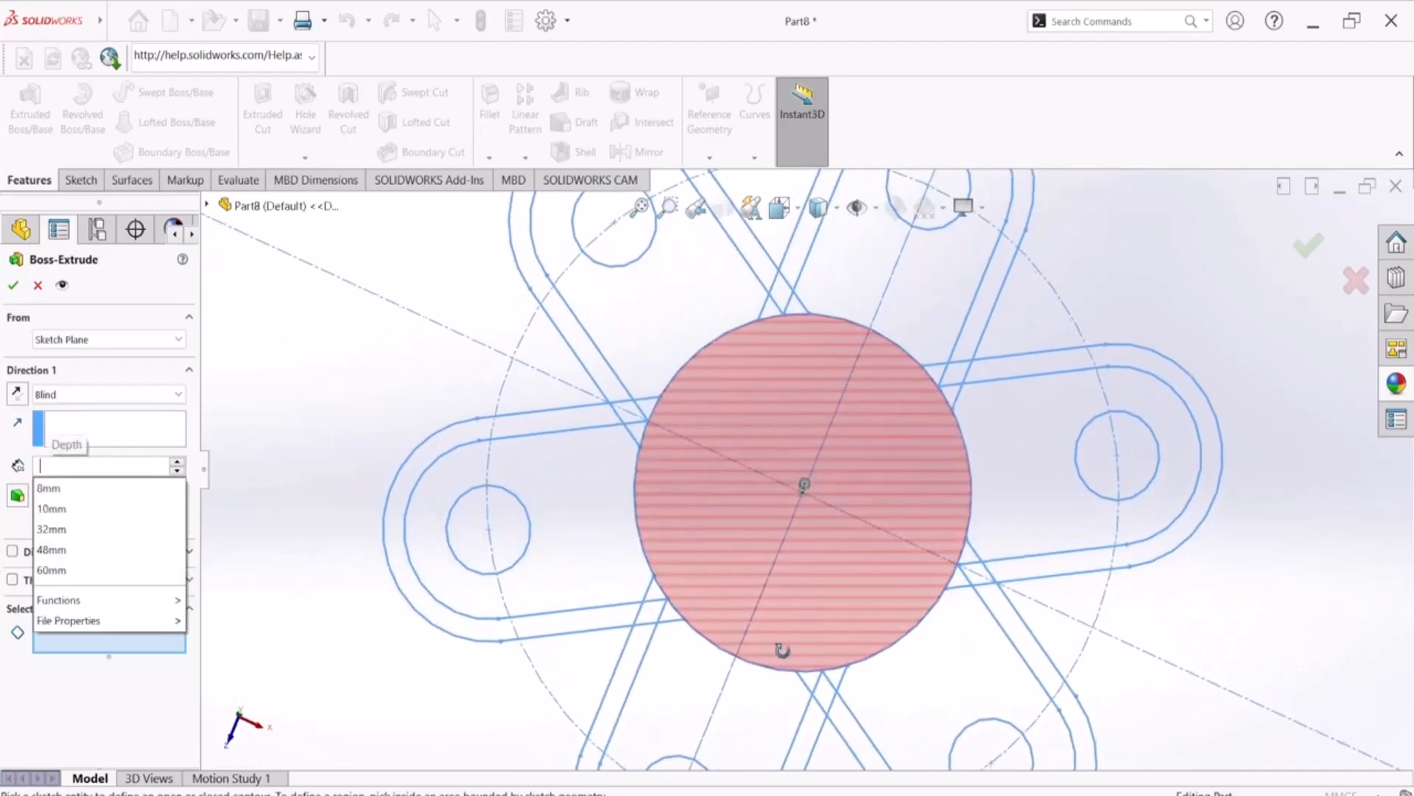
pyautogui.scroll(-5, 664, 601)
pyautogui.click(710, 579)
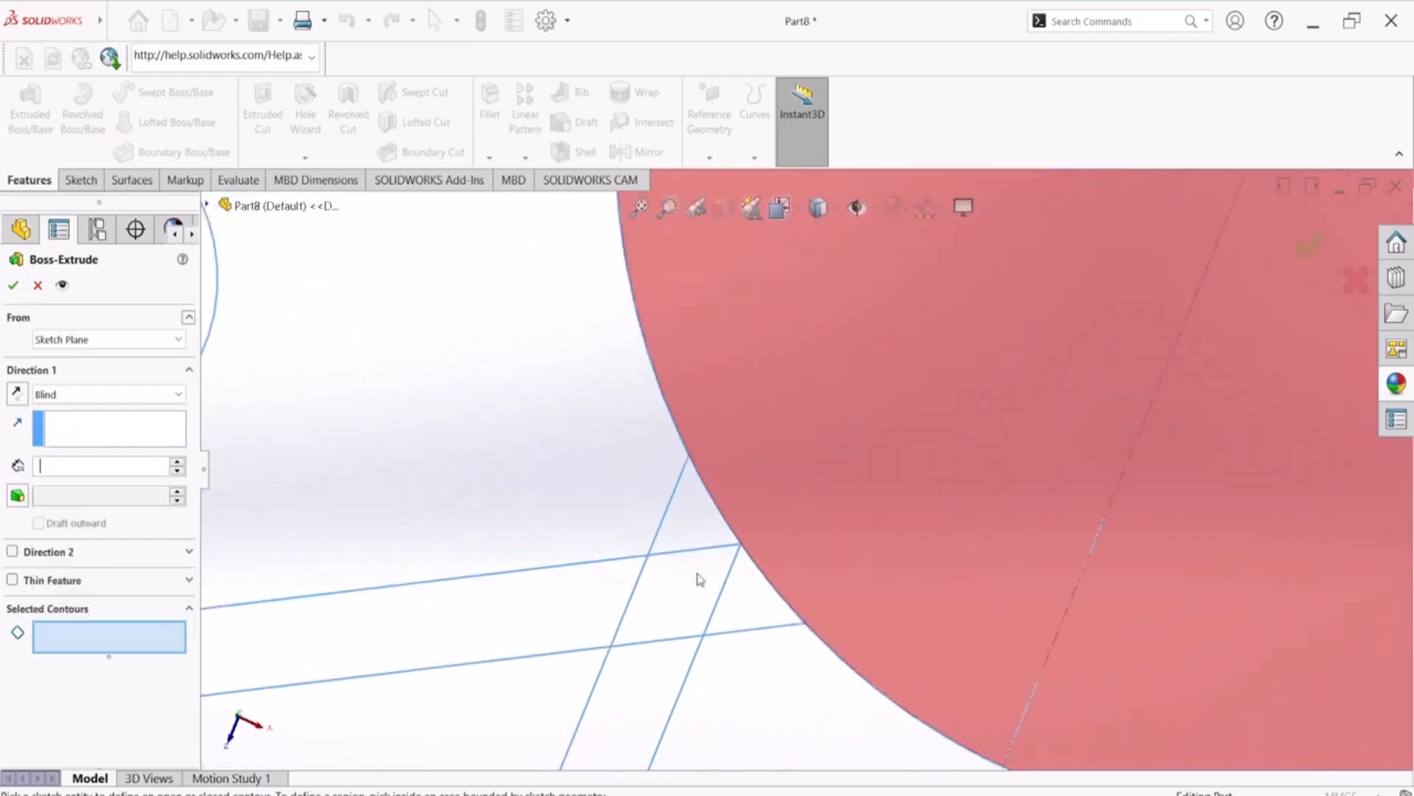
pyautogui.click(755, 600)
pyautogui.click(761, 609)
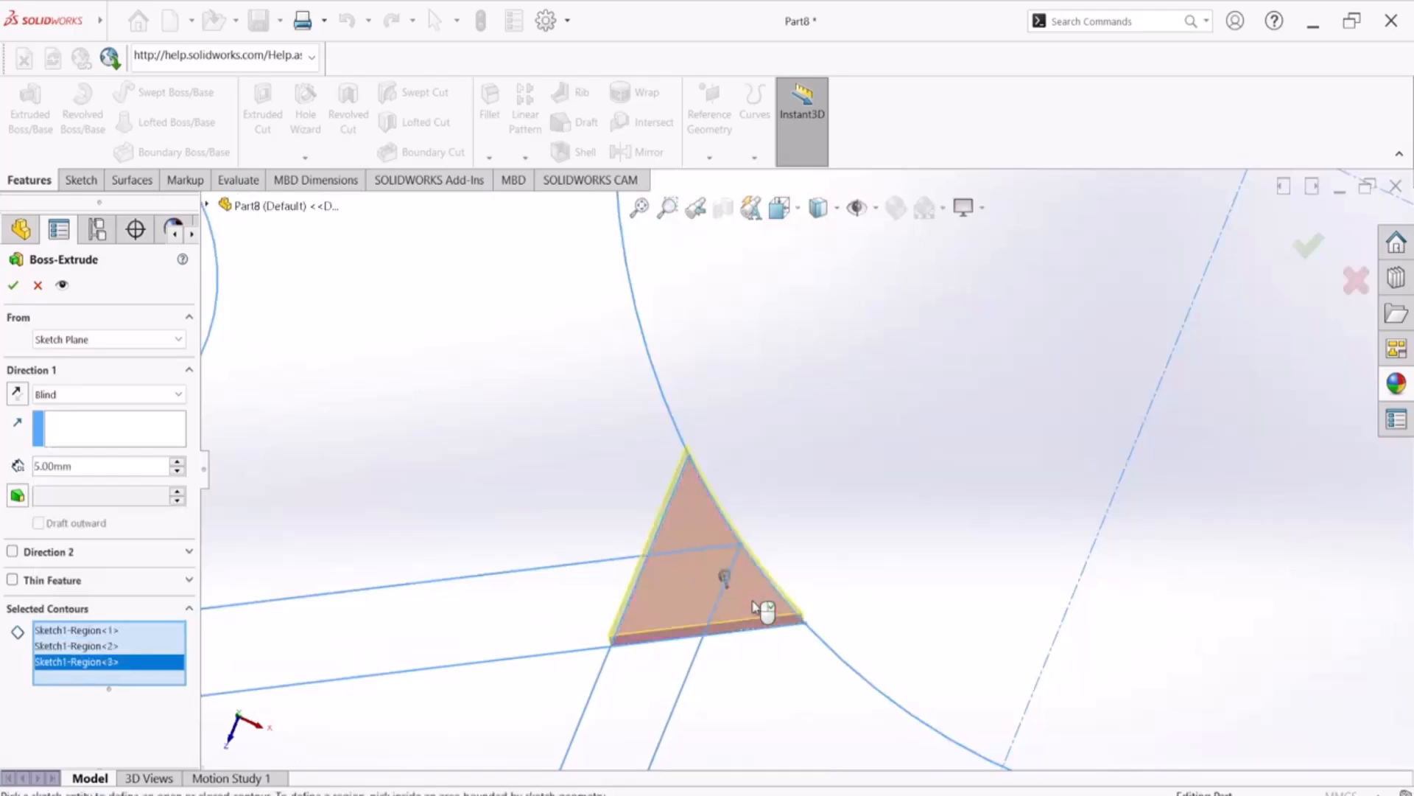
# Add the three overlap regions at the bottom arm junction to the extrusion contours
pyautogui.scroll(3, 777, 608)
pyautogui.scroll(-4, 1039, 659)
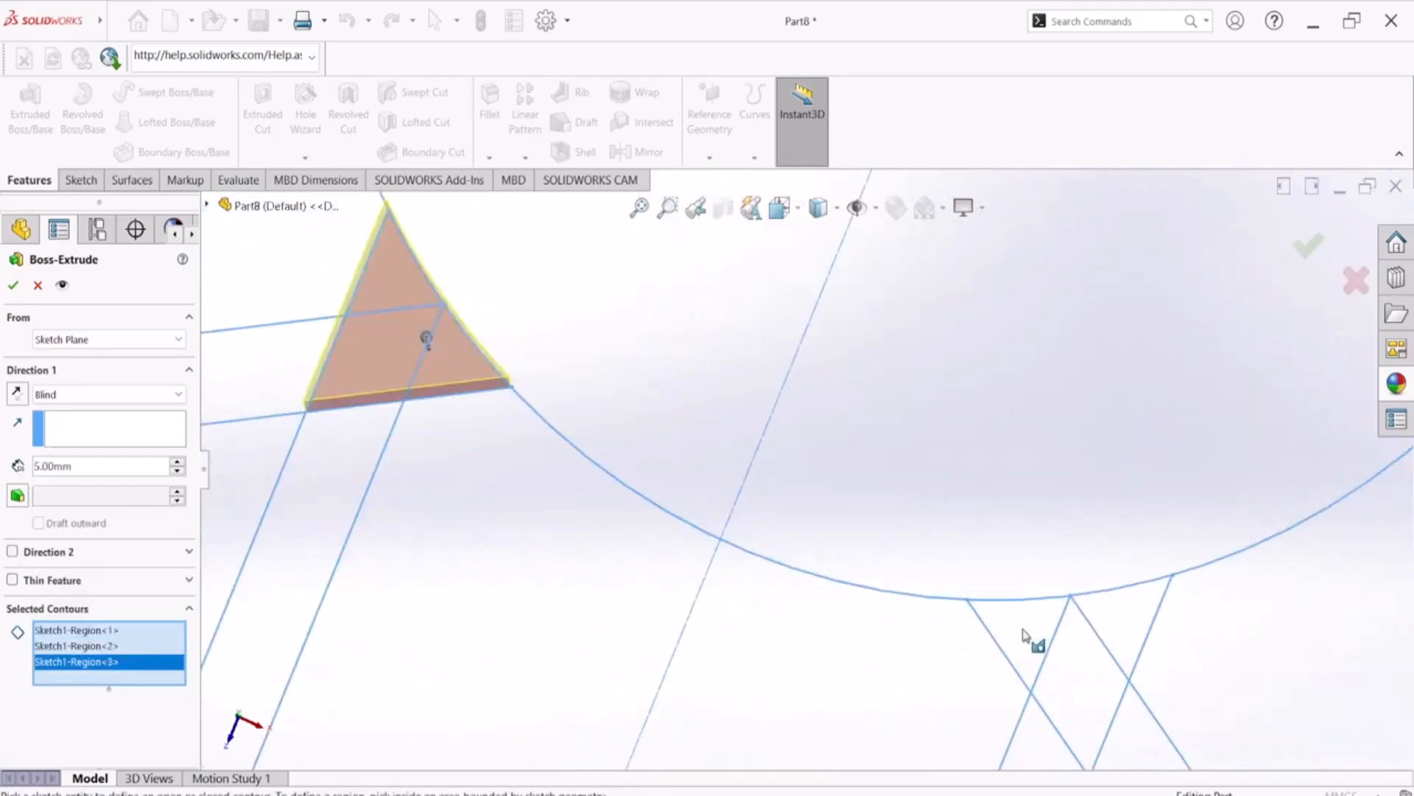
pyautogui.click(1024, 635)
pyautogui.click(1074, 666)
pyautogui.click(1116, 626)
# Add the three overlap regions at the lower-right arm junction to the extrusion contours
pyautogui.scroll(3, 989, 594)
pyautogui.scroll(4, 1161, 404)
pyautogui.scroll(-6, 1013, 410)
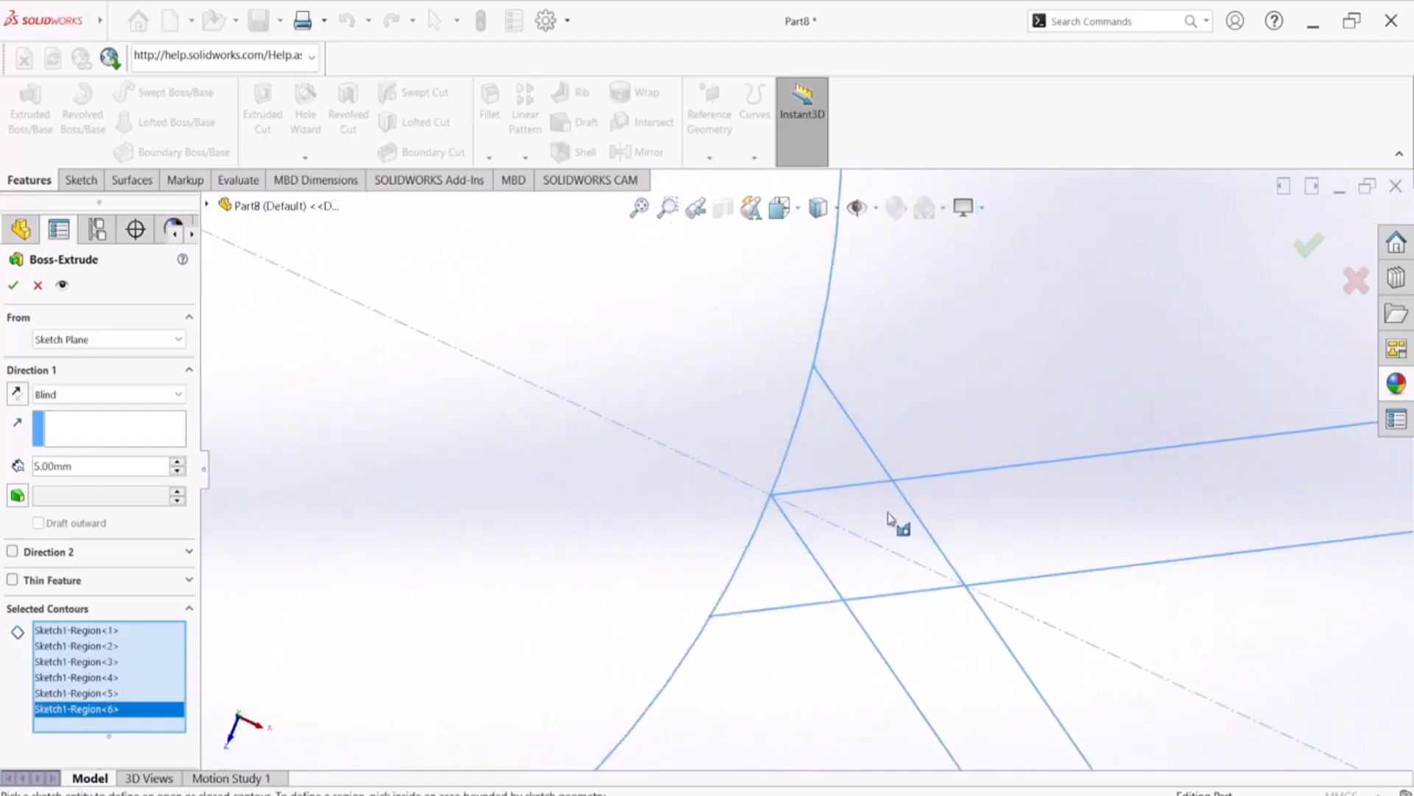
pyautogui.click(783, 568)
pyautogui.click(852, 559)
pyautogui.click(836, 449)
# Add the three overlap regions at the upper-right arm junction to the extrusion contours
pyautogui.scroll(4, 847, 419)
pyautogui.scroll(-5, 810, 354)
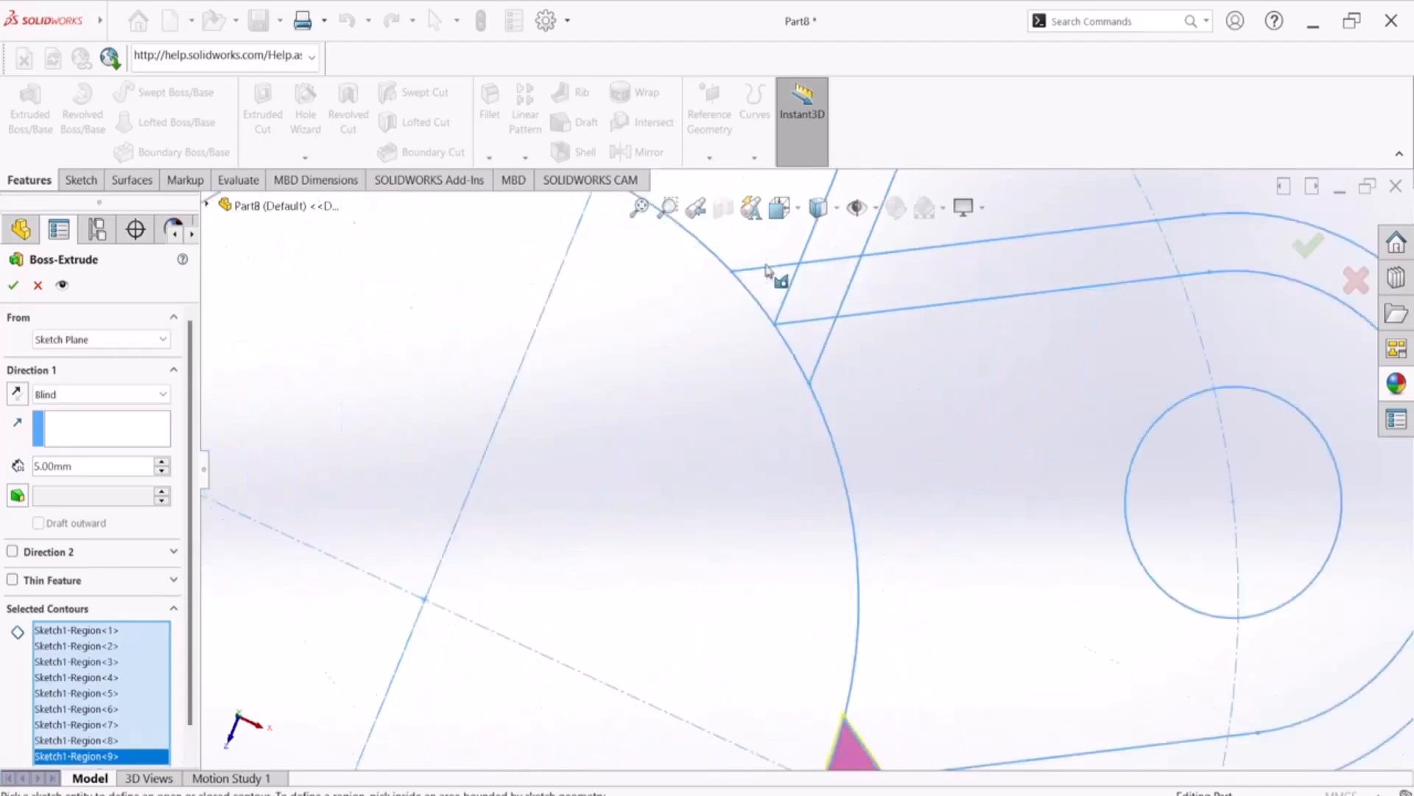
pyautogui.click(799, 355)
pyautogui.click(863, 368)
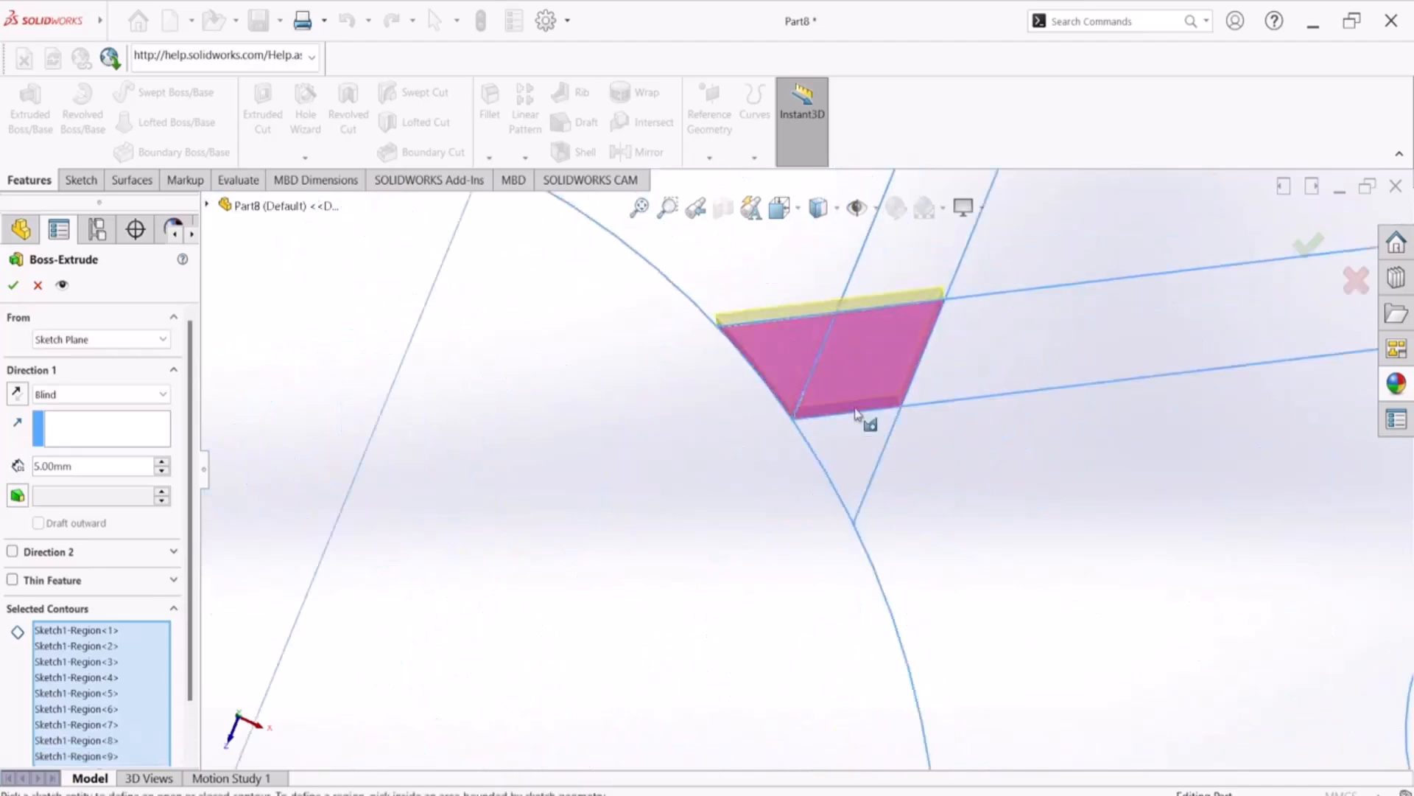
pyautogui.click(858, 442)
# Add the three overlap regions at the top arm junction to the extrusion contours
pyautogui.scroll(6, 854, 442)
pyautogui.scroll(-5, 661, 353)
pyautogui.scroll(-2, 660, 366)
pyautogui.click(708, 477)
pyautogui.click(660, 543)
pyautogui.click(746, 538)
pyautogui.scroll(5, 641, 534)
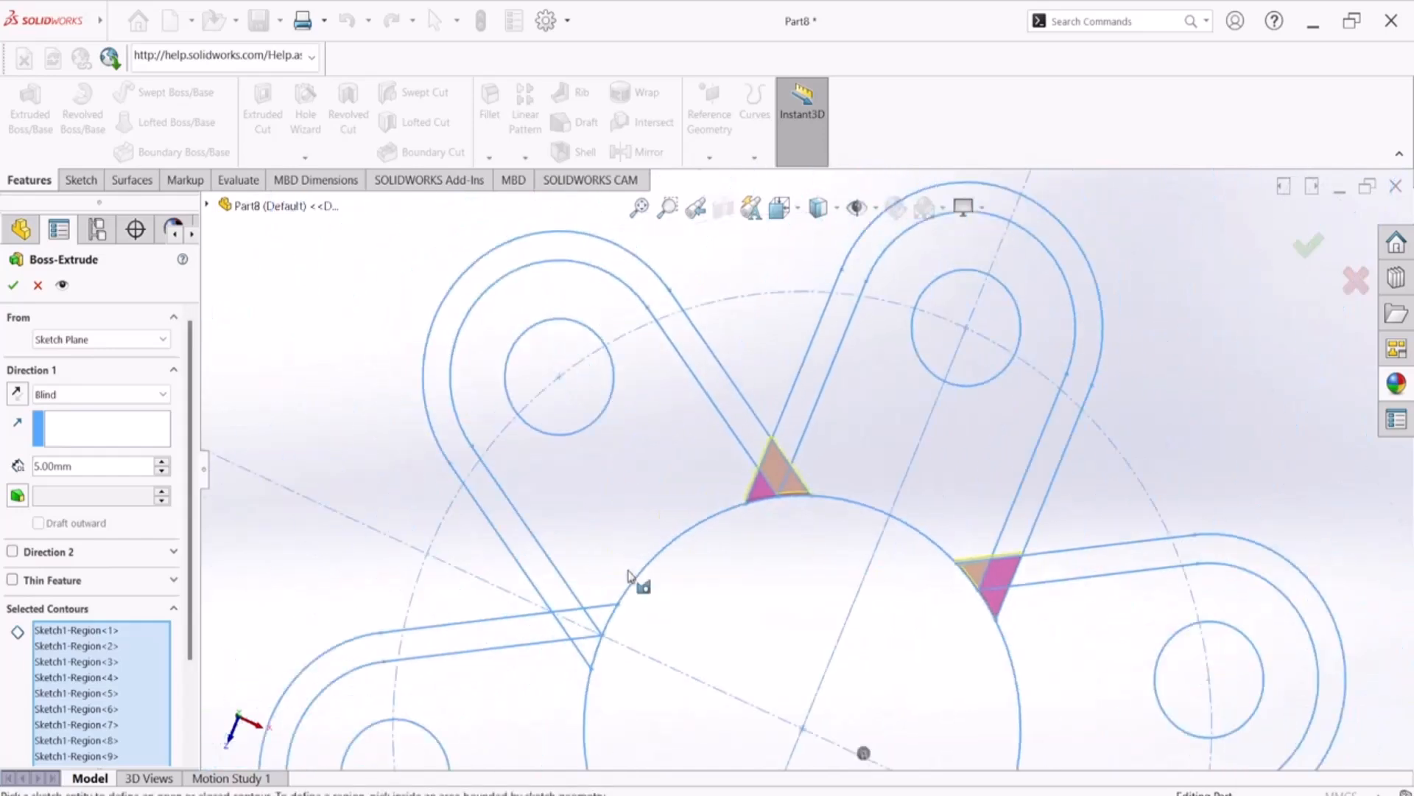
# Add the three overlap regions at the upper-left arm junction to the extrusion contours
pyautogui.scroll(-4, 630, 605)
pyautogui.scroll(-2, 630, 606)
pyautogui.click(545, 618)
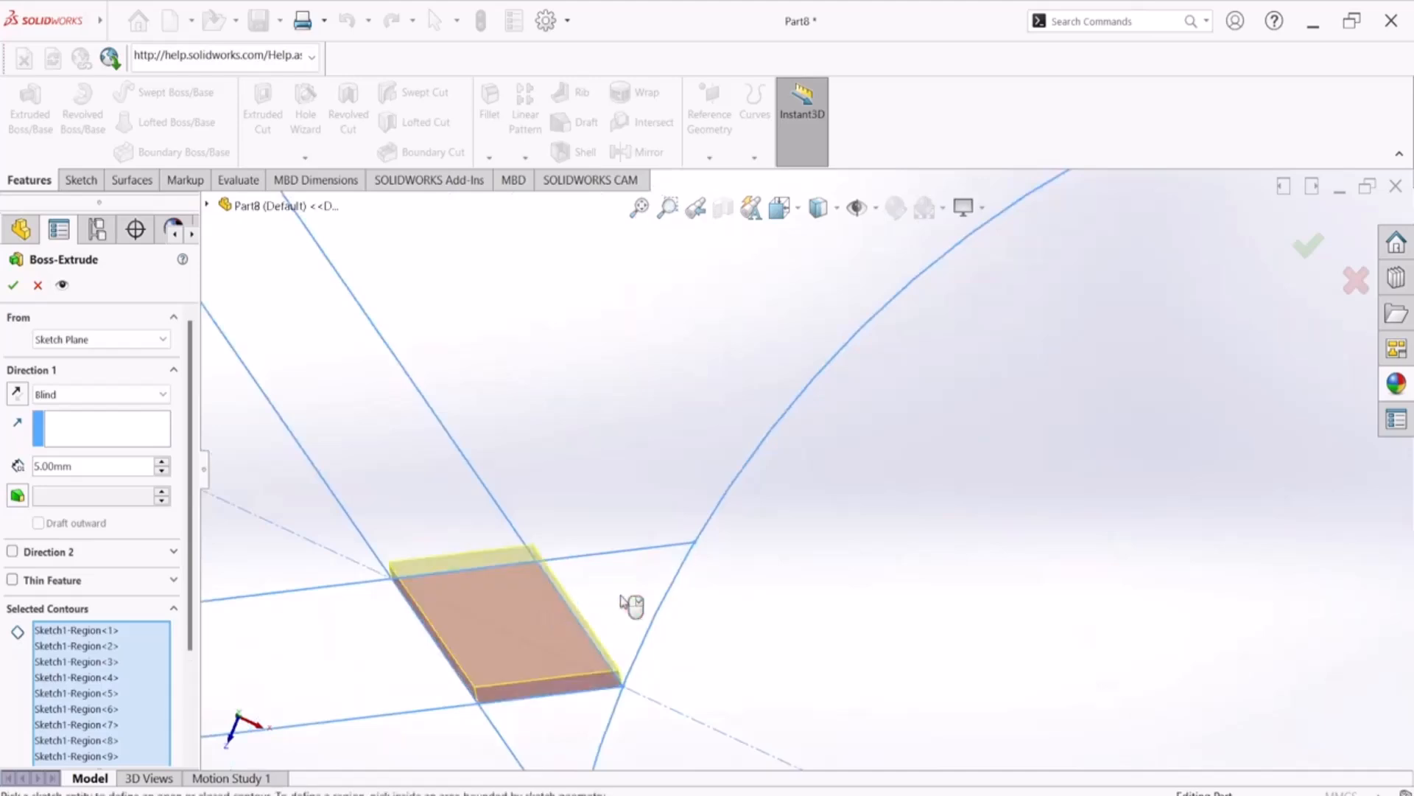
pyautogui.click(621, 601)
pyautogui.click(580, 718)
pyautogui.scroll(4, 631, 570)
pyautogui.scroll(3, 661, 552)
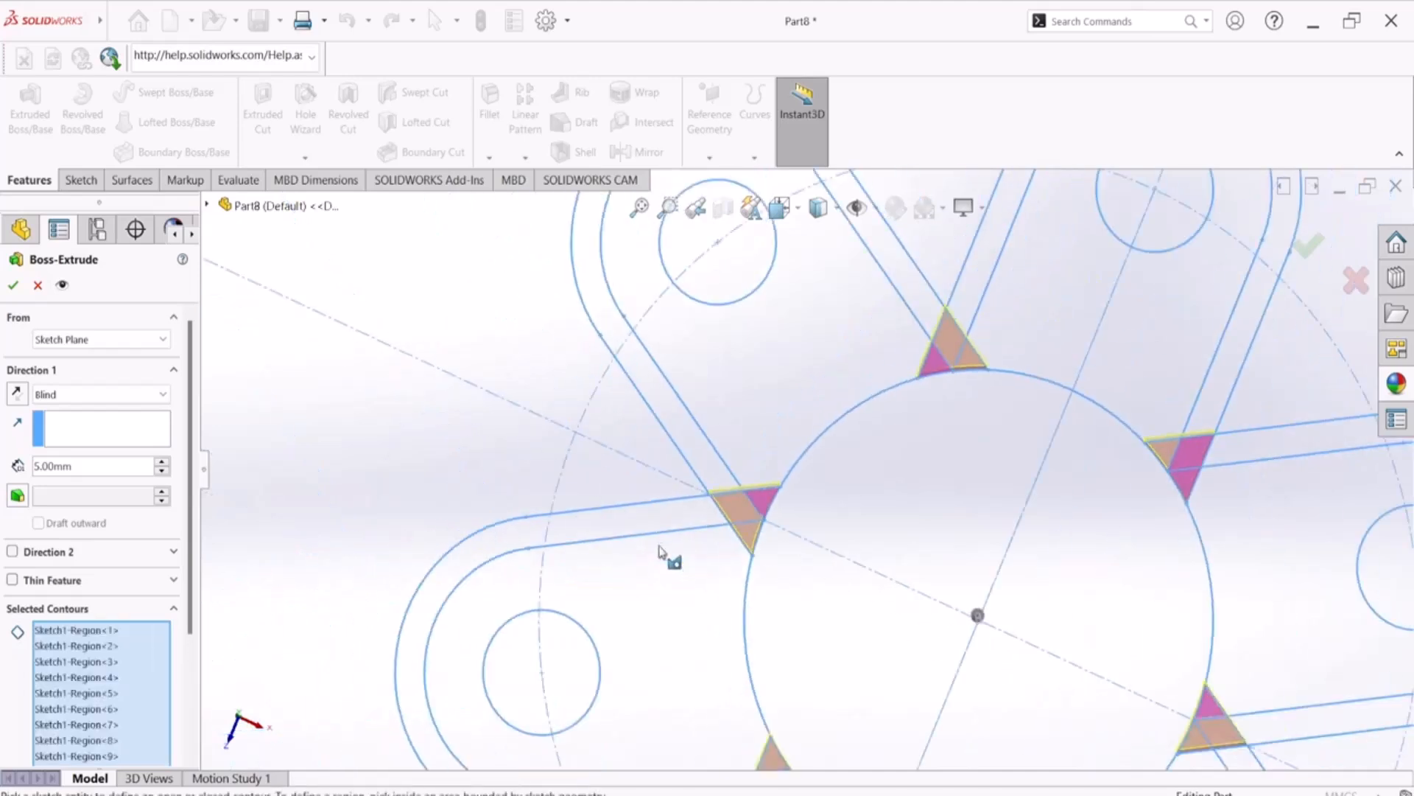
# Add the left arm's inner and border regions and the upper-left arm's border region to the extrusion contours
pyautogui.click(709, 617)
pyautogui.click(685, 516)
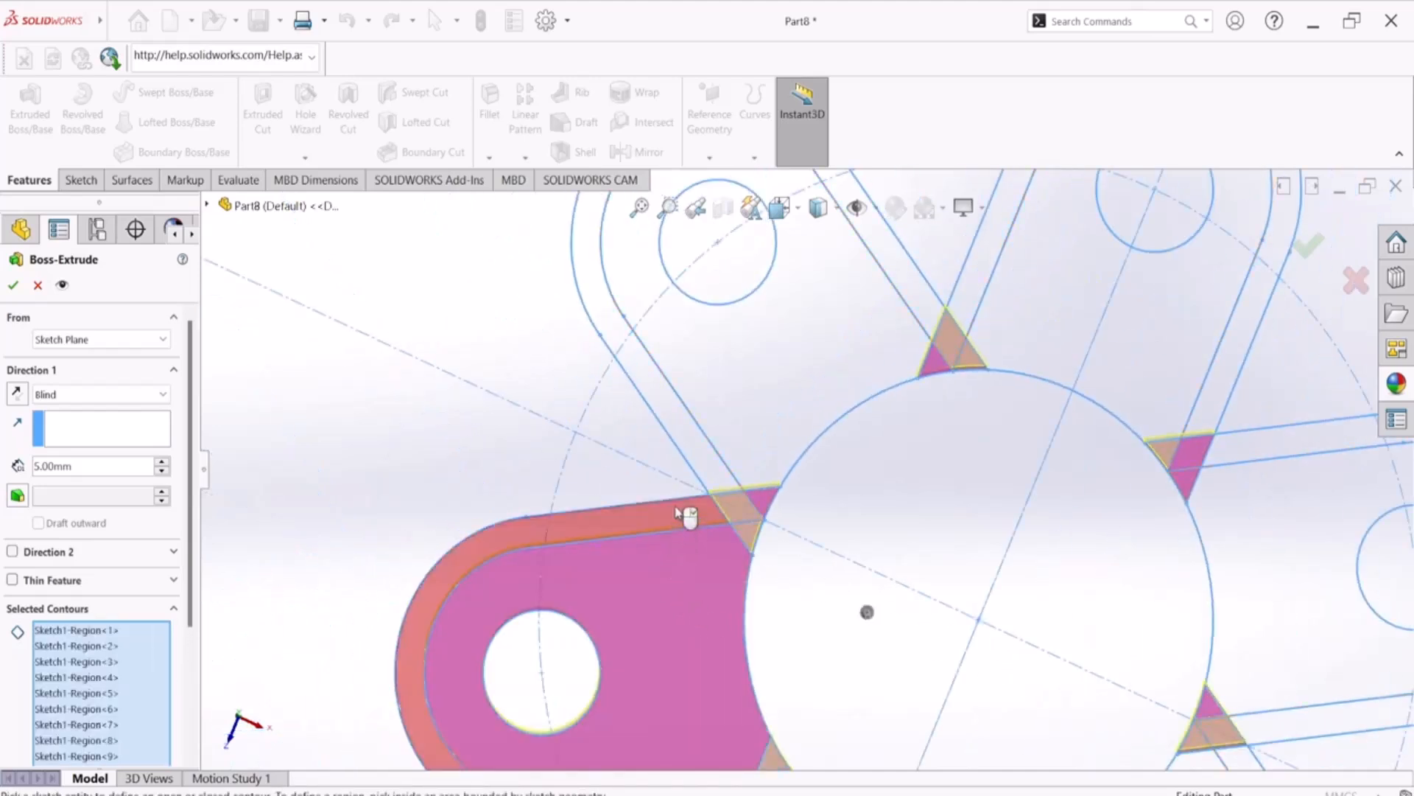
pyautogui.scroll(-1, 685, 516)
pyautogui.click(690, 527)
pyautogui.scroll(-2, 705, 486)
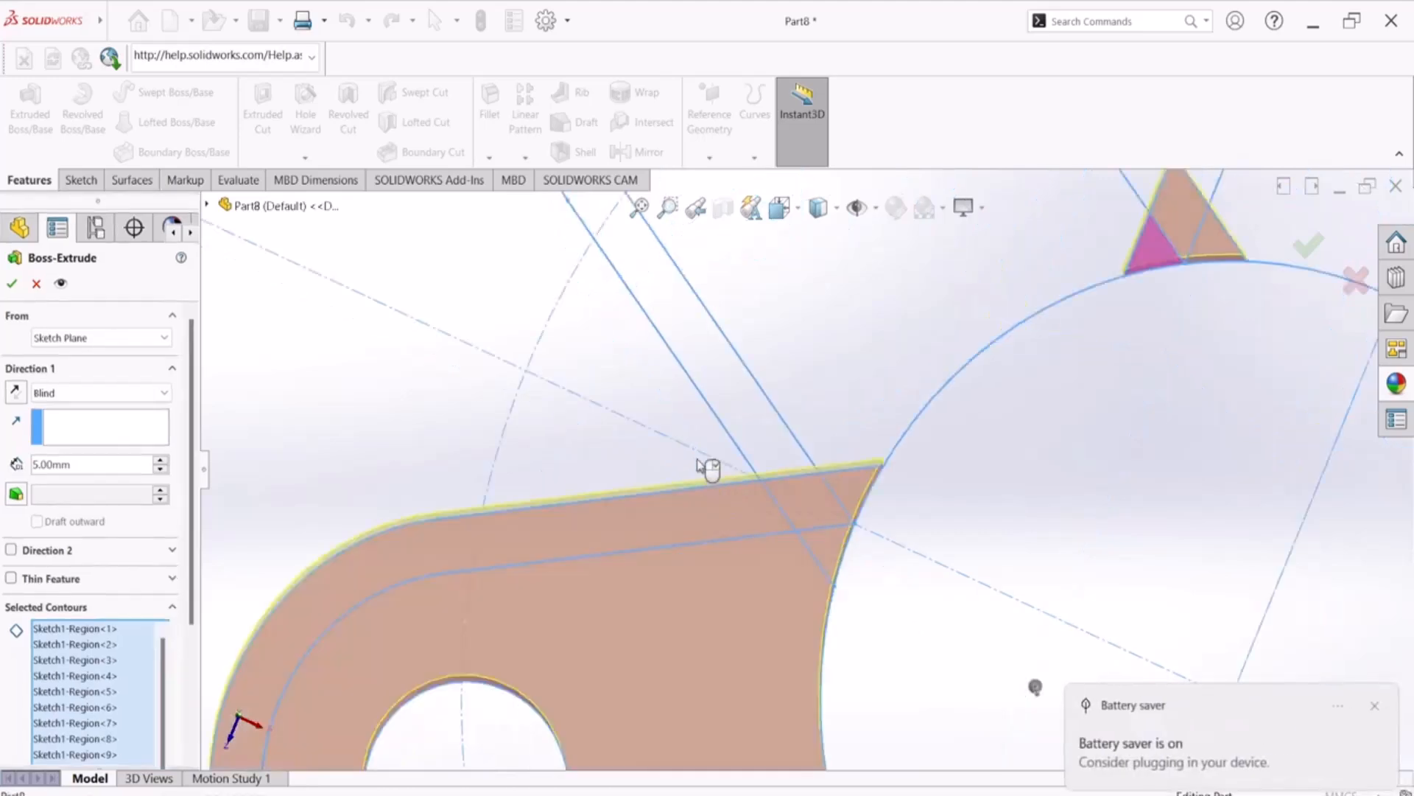
pyautogui.scroll(2, 718, 434)
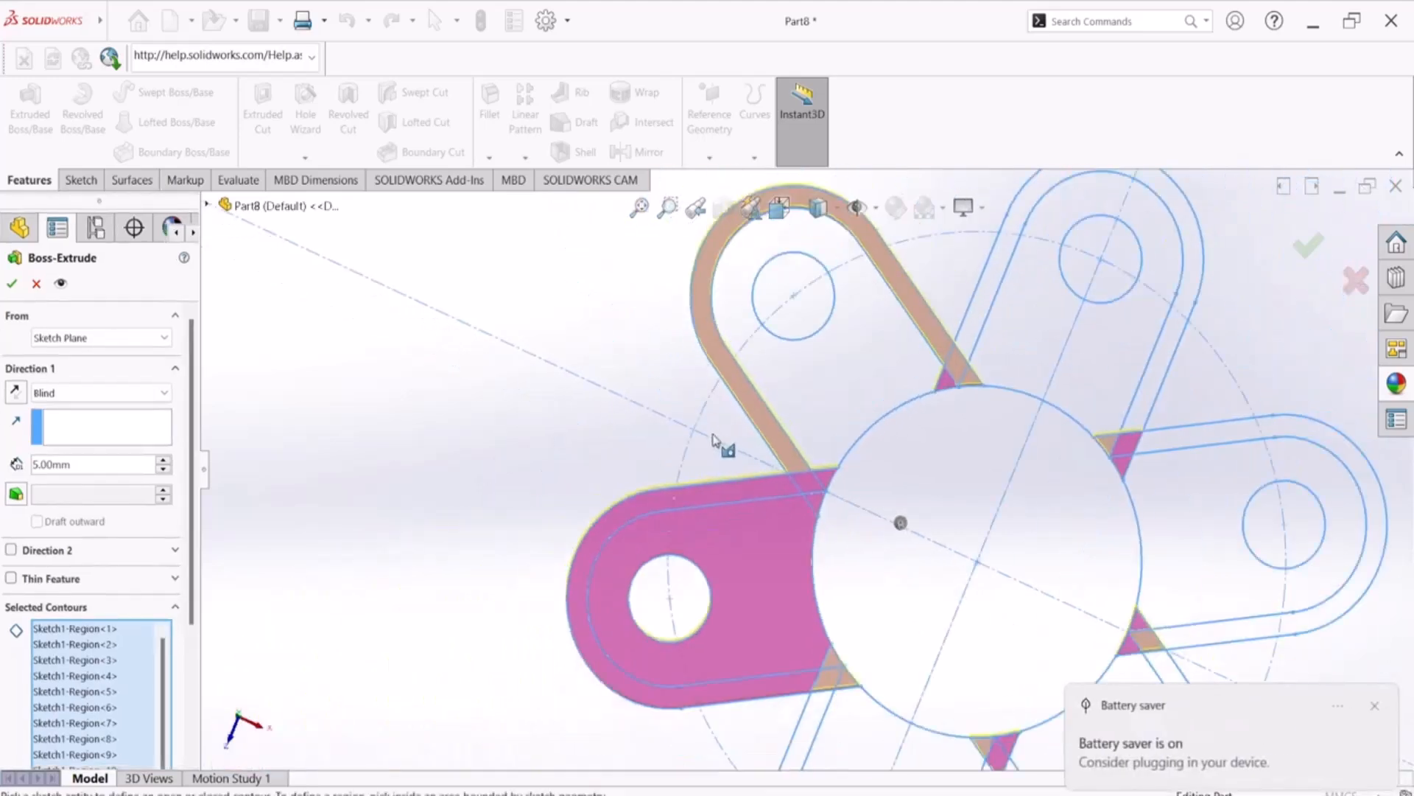
# Add the upper-left arm's inner region and the upper-right arm's inner and border regions to the extrusion contours
pyautogui.scroll(-3, 956, 258)
pyautogui.click(694, 439)
pyautogui.click(845, 364)
pyautogui.click(954, 500)
pyautogui.scroll(3, 951, 504)
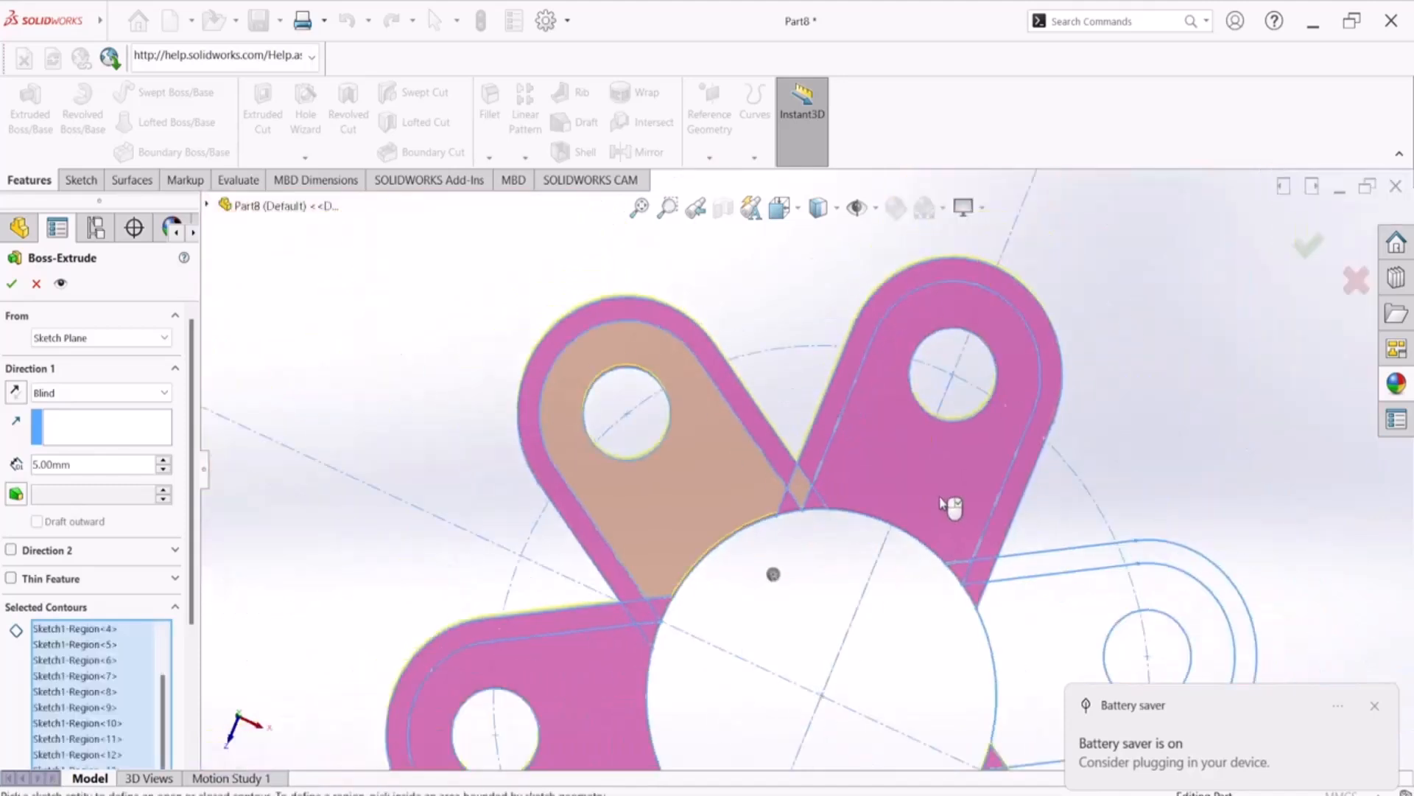
# Add the inner and border regions of the right, lower-right and lower-left arms, and extrude all selected contours 5 mm
pyautogui.scroll(-3, 1034, 643)
pyautogui.click(1006, 590)
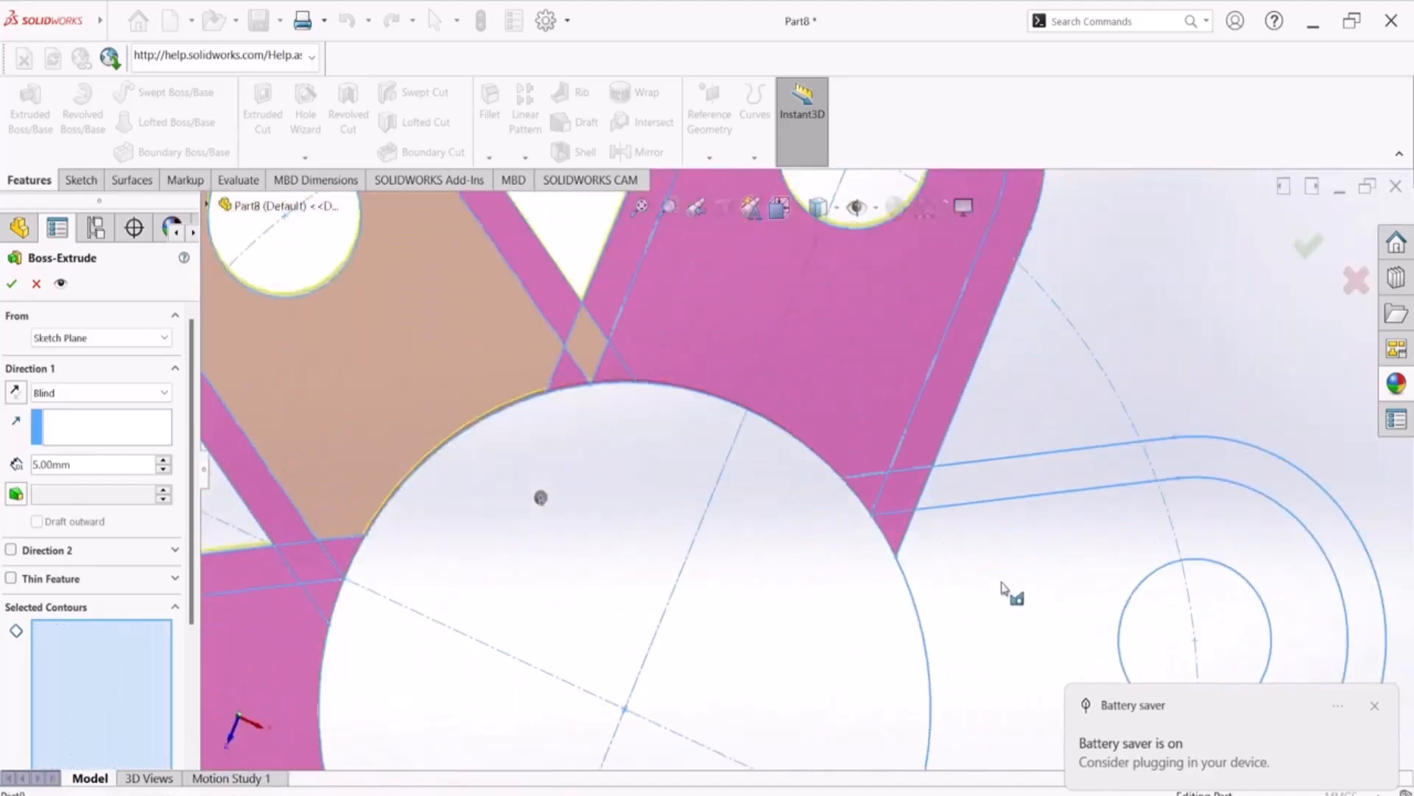
pyautogui.click(1029, 482)
pyautogui.scroll(3, 914, 567)
pyautogui.scroll(-3, 847, 665)
pyautogui.click(855, 607)
pyautogui.click(963, 565)
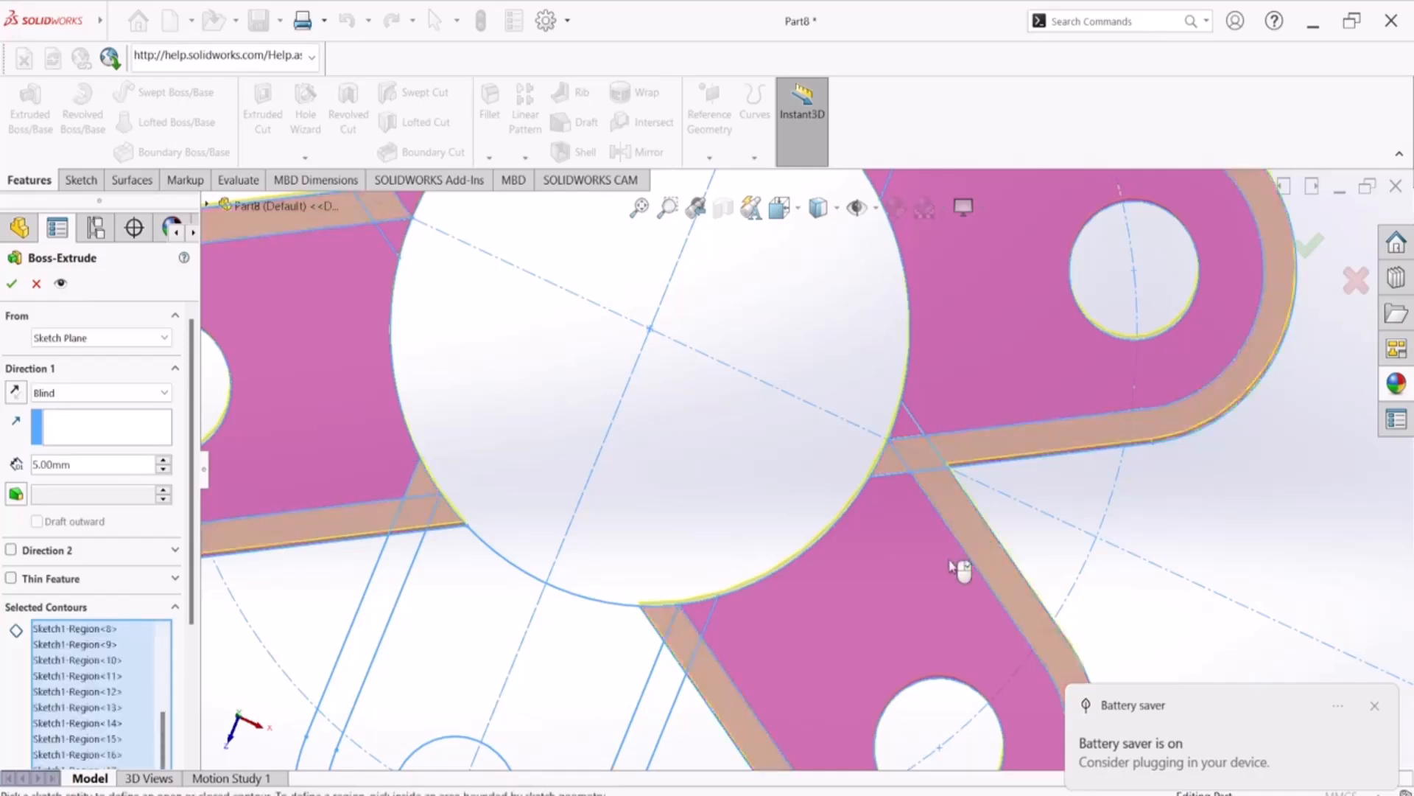
pyautogui.click(569, 670)
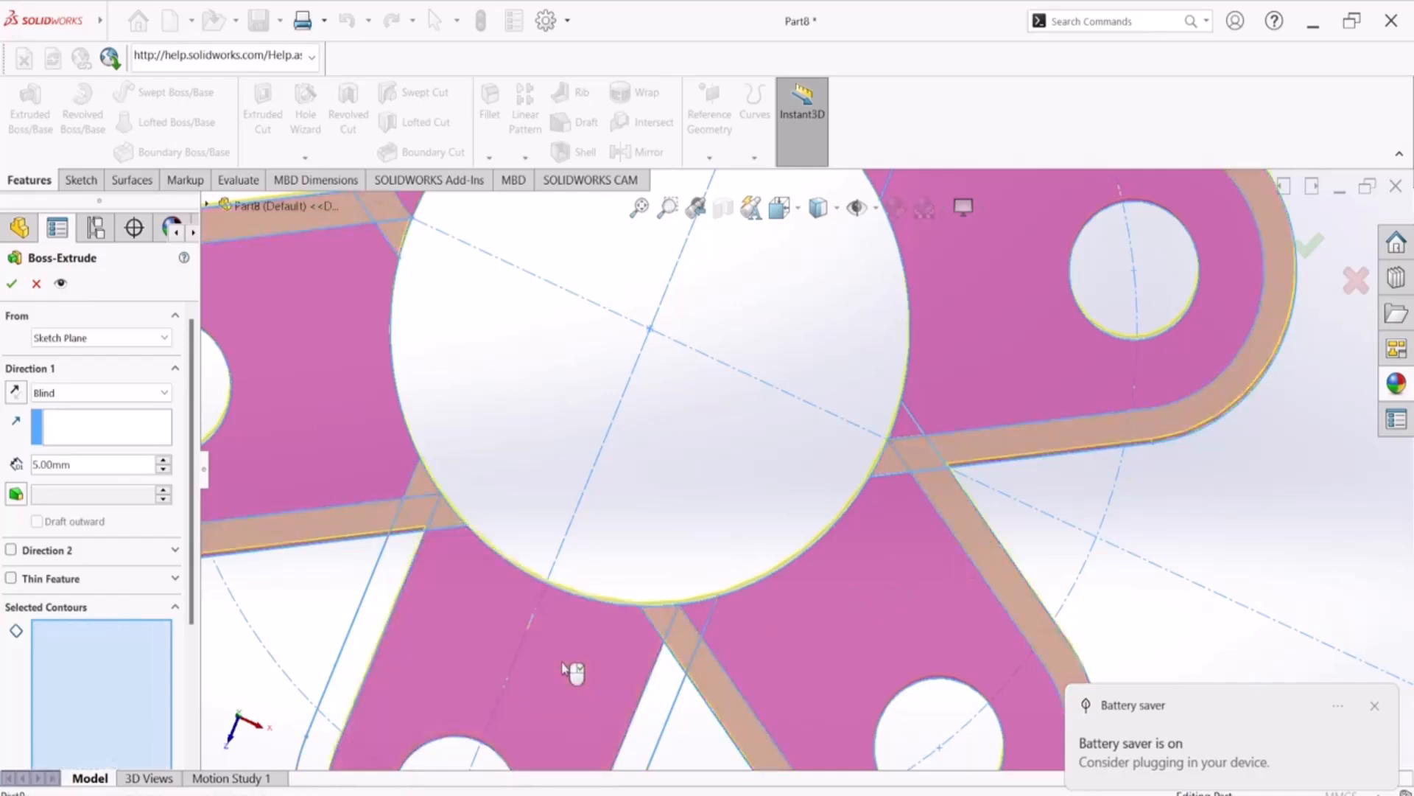
pyautogui.click(658, 700)
pyautogui.scroll(5, 678, 528)
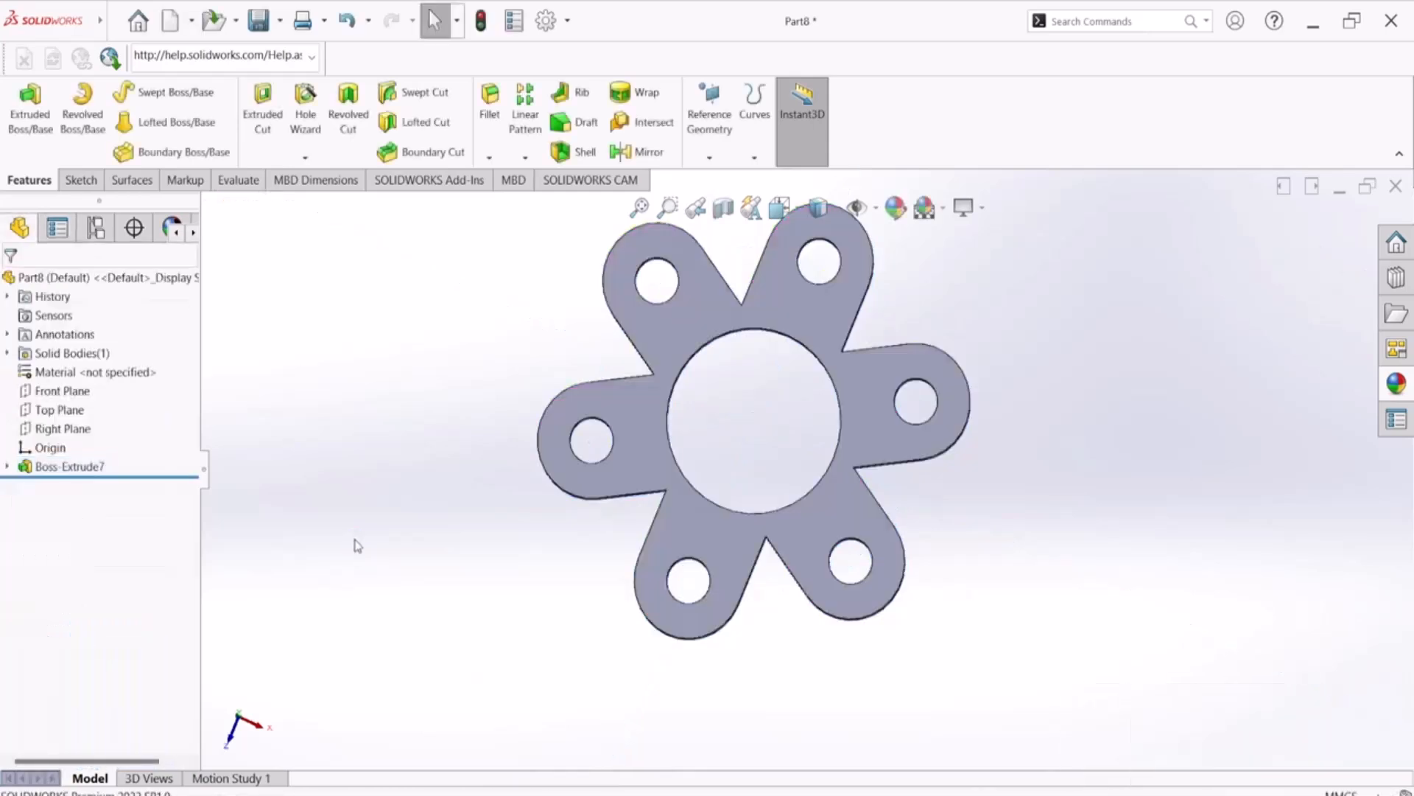
# Start a sketch on the flange's upper face and convert all Sketch1 entities into it
pyautogui.moveTo(370, 542); pyautogui.dragTo(374, 412, button='middle')
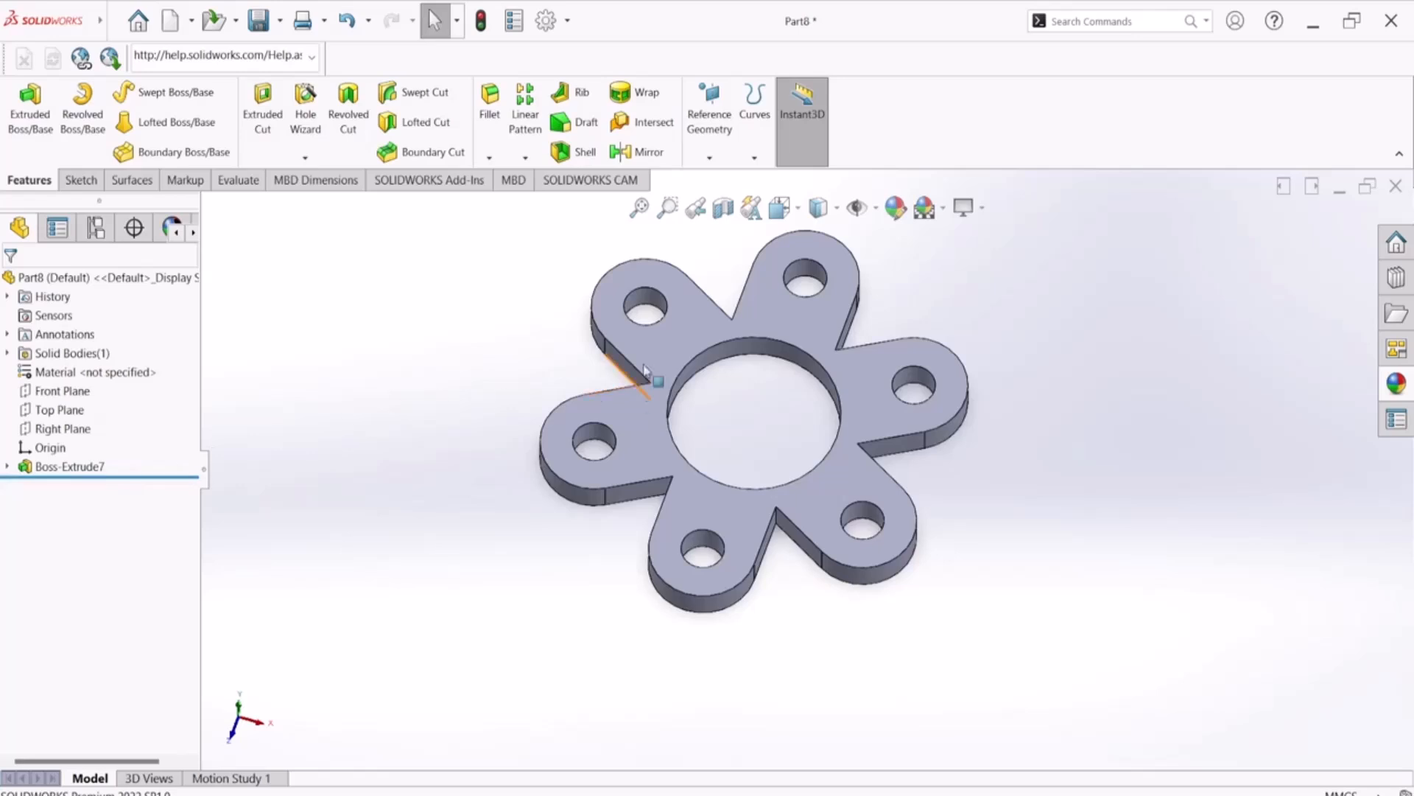
pyautogui.click(666, 346)
pyautogui.click(707, 299)
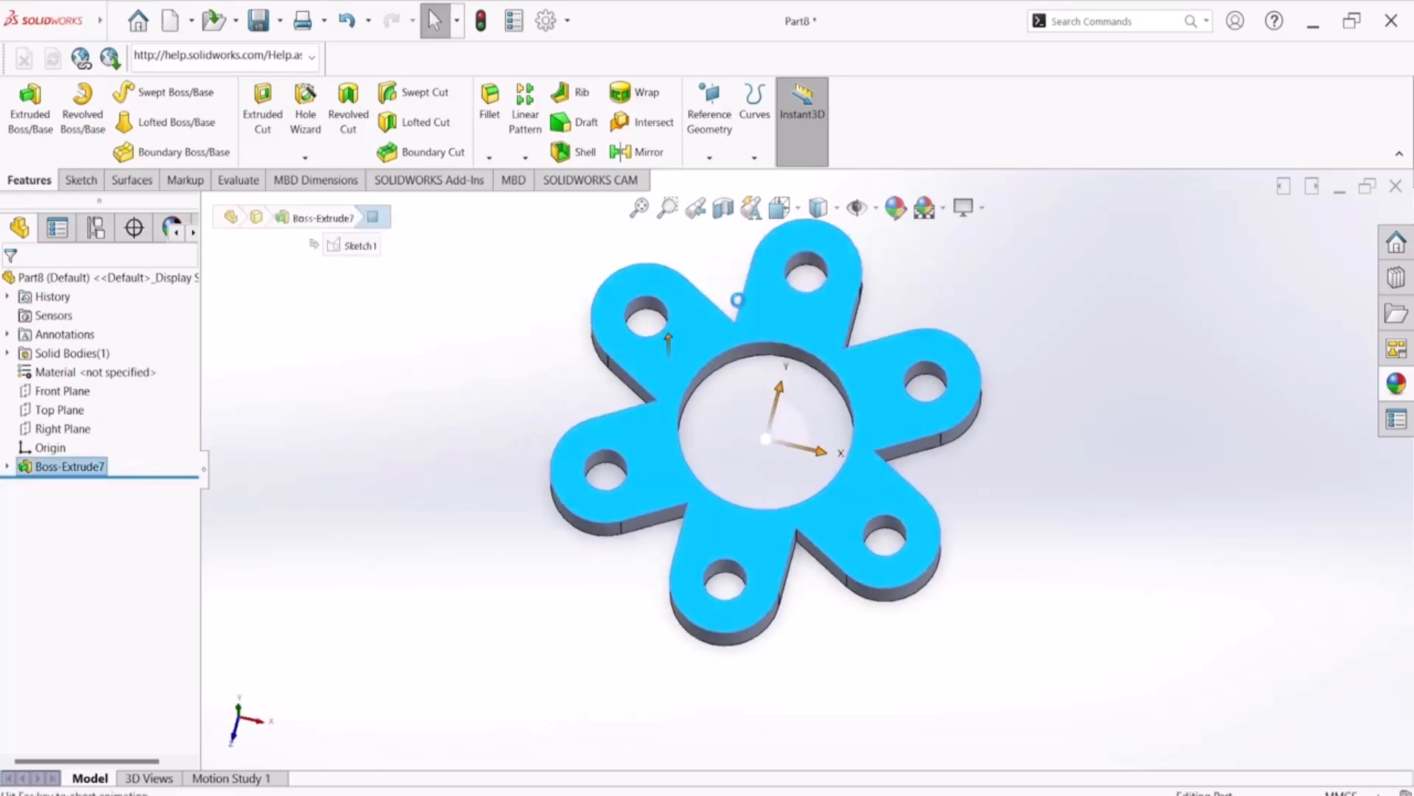
pyautogui.click(7, 467)
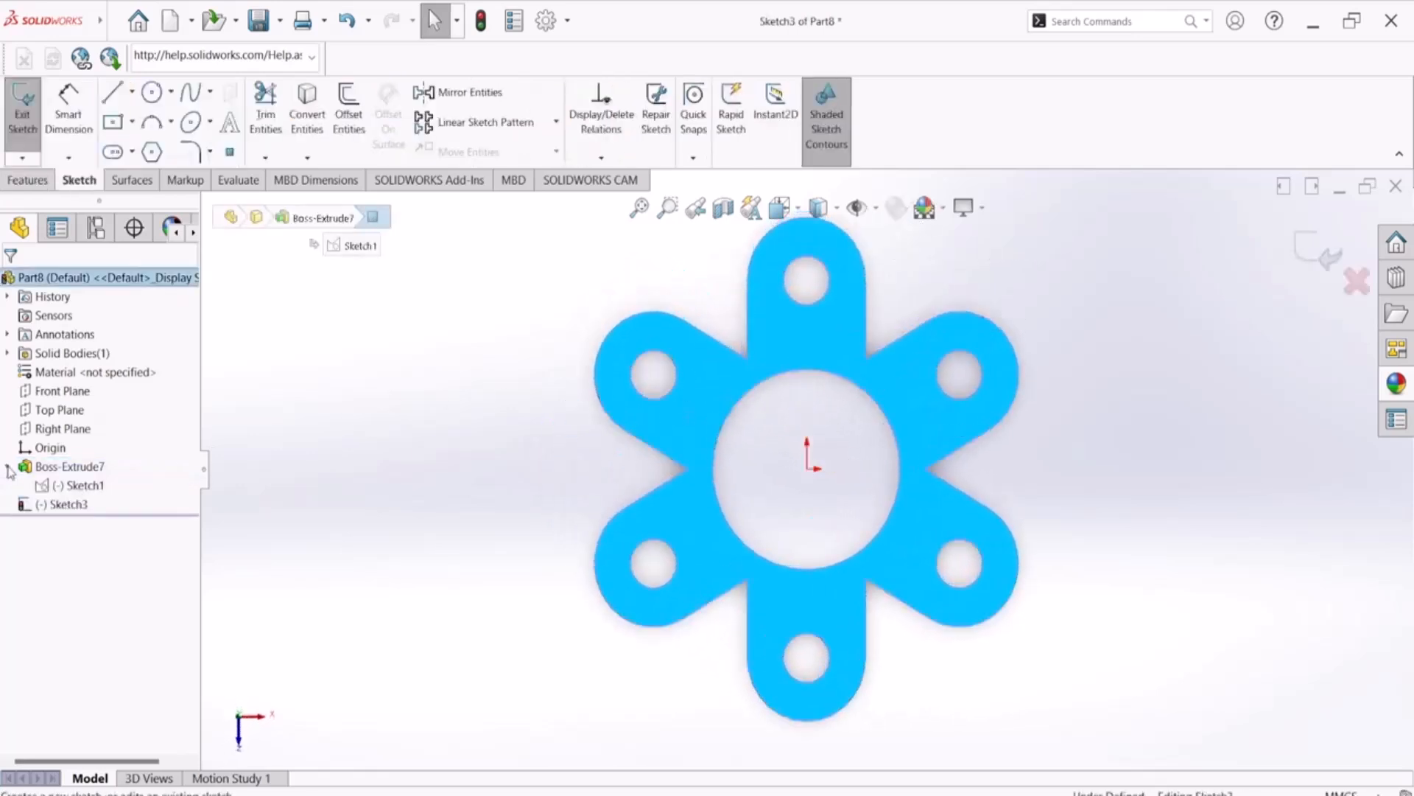
pyautogui.click(77, 486)
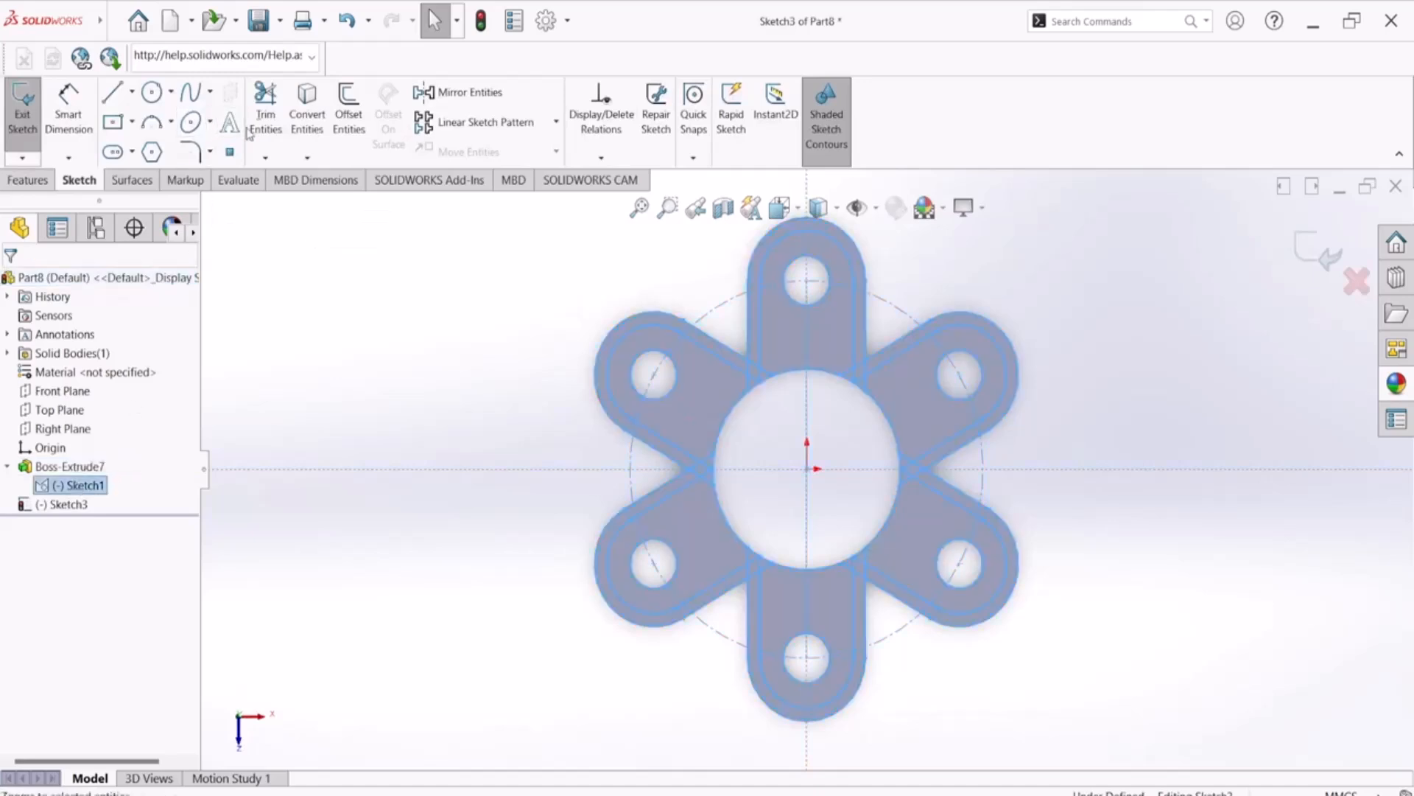
pyautogui.click(307, 114)
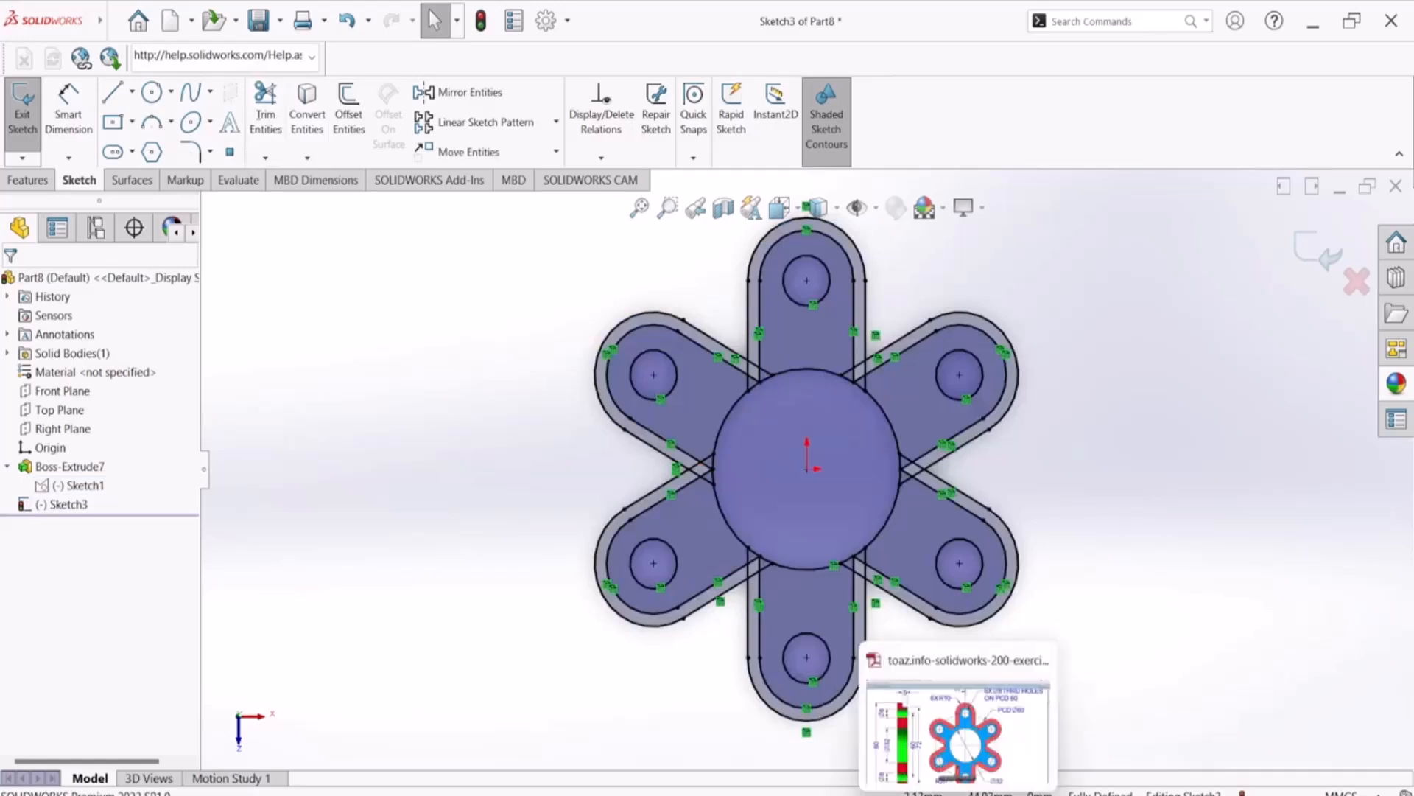
# Switch to the PDF drawing in Adobe Reader to check the hub and arm outlines, and compare them with the sketch in SOLIDWORKS
pyautogui.click(960, 792)
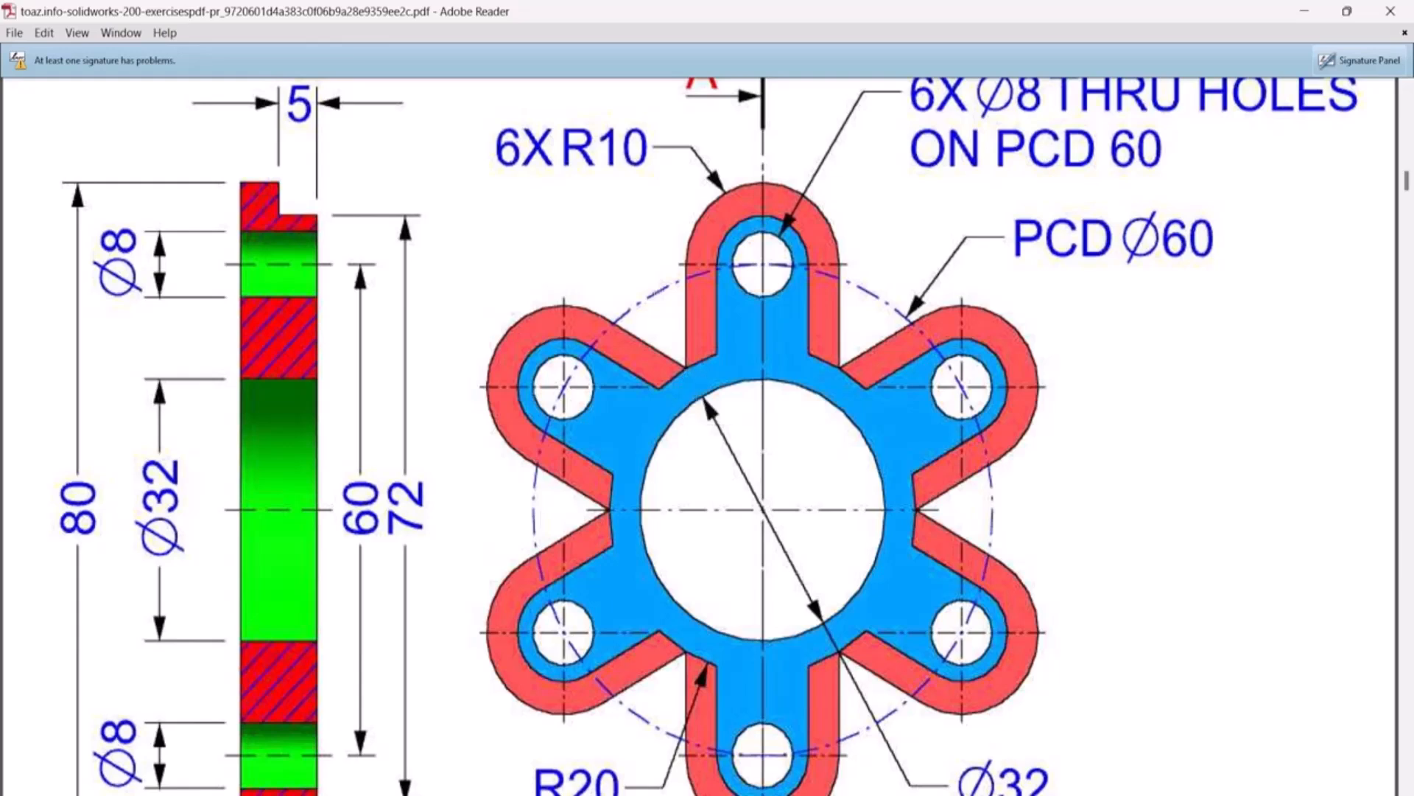
pyautogui.click(935, 794)
pyautogui.scroll(-10, 772, 412)
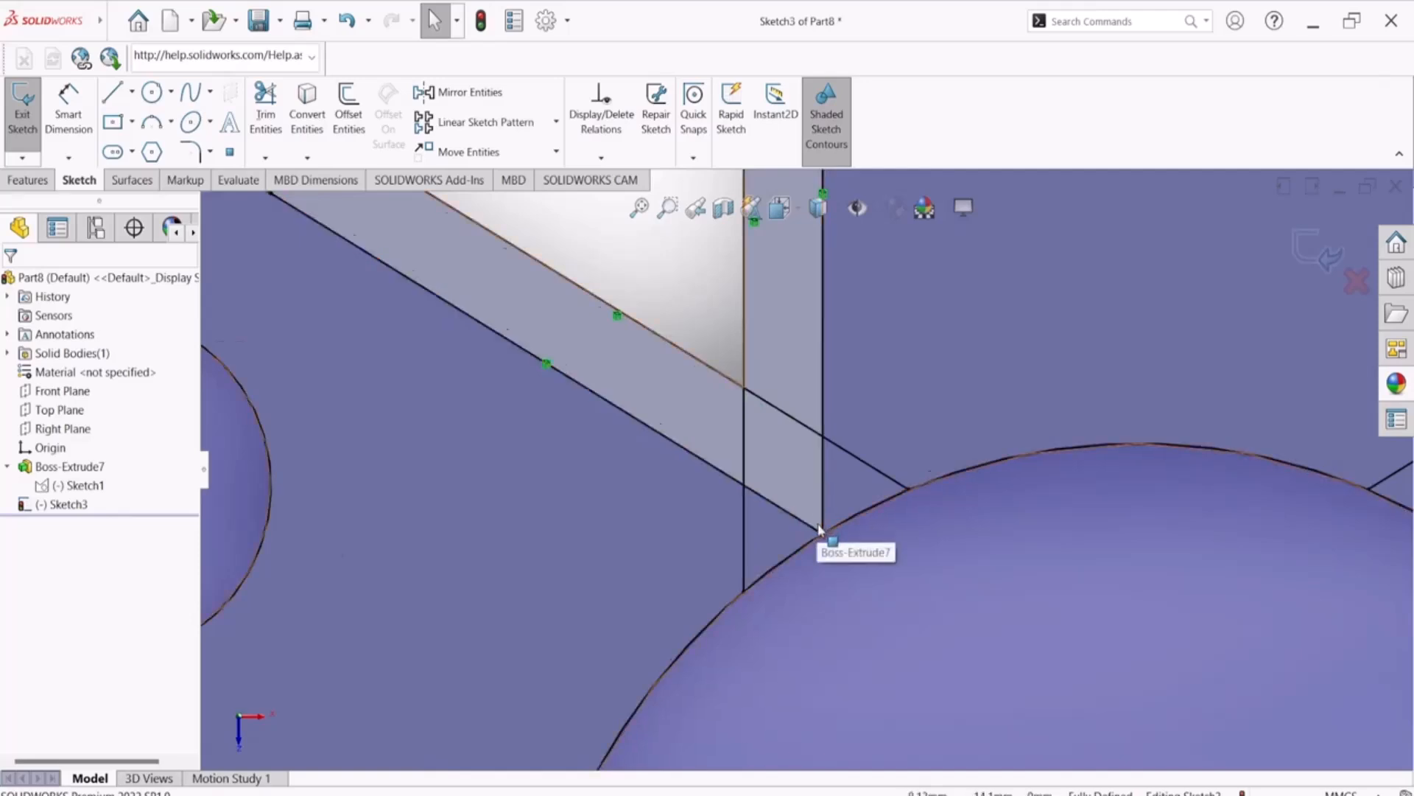
pyautogui.scroll(3, 819, 530)
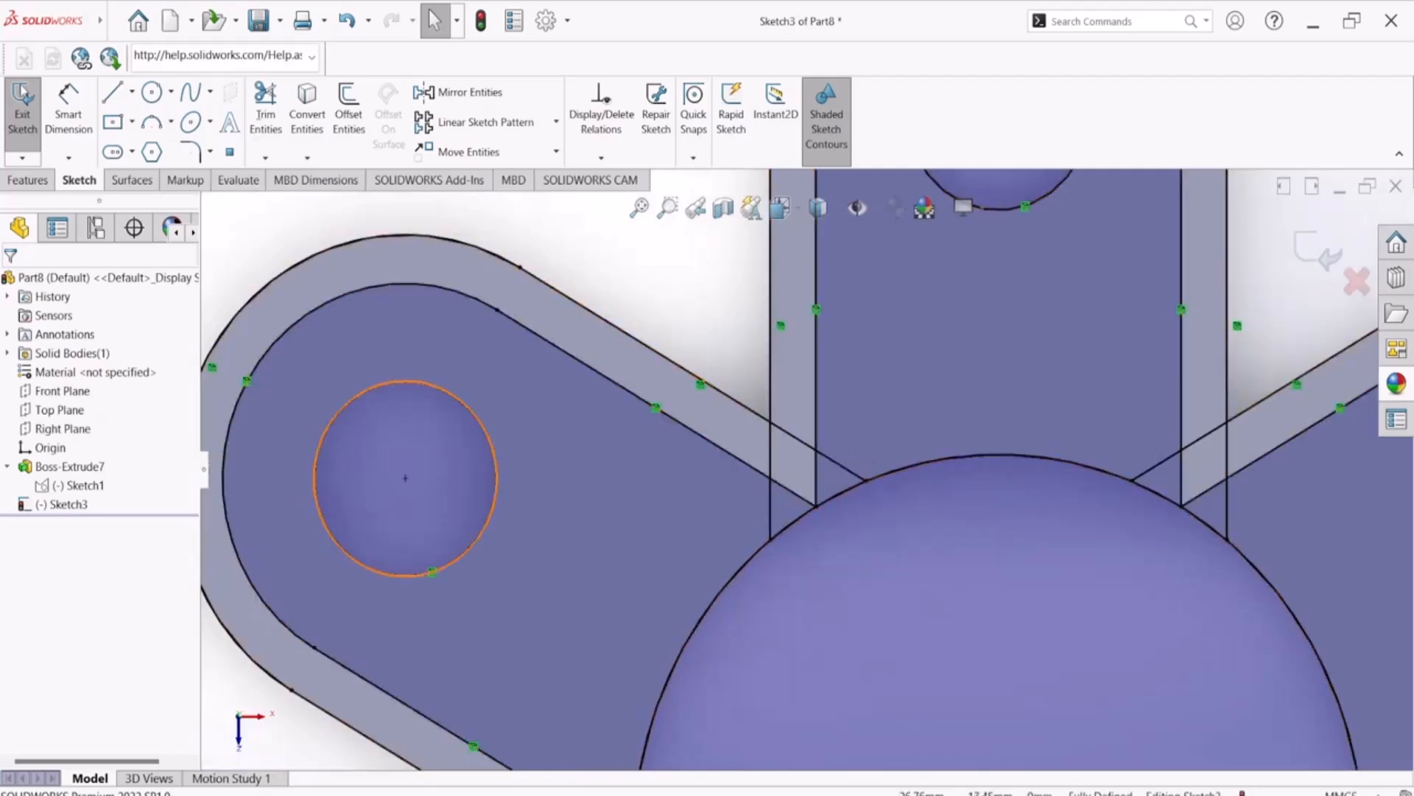
pyautogui.click(265, 110)
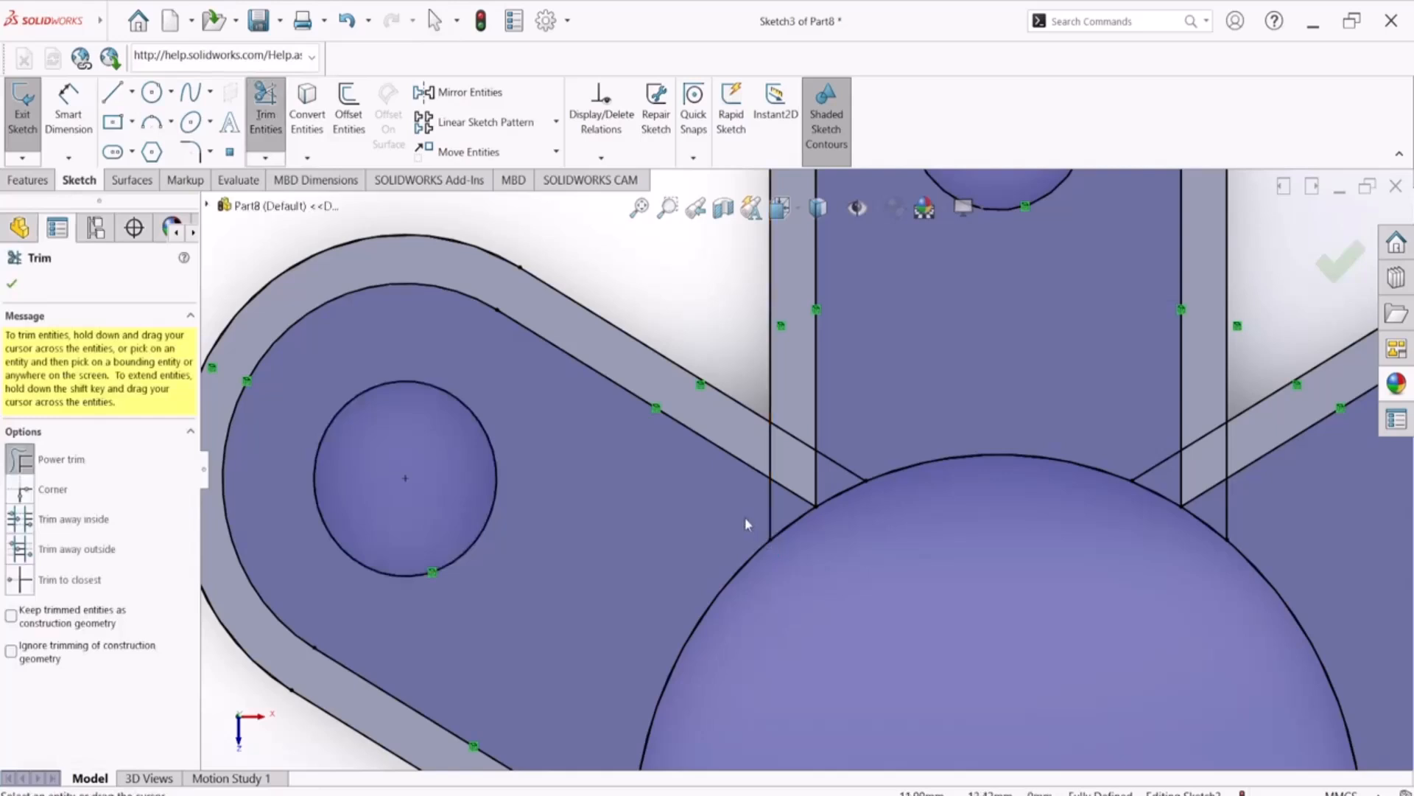
pyautogui.moveTo(745, 519)
pyautogui.mouseDown()
pyautogui.moveTo(840, 438)
pyautogui.moveTo(831, 471)
pyautogui.moveTo(803, 469)
pyautogui.mouseUp()
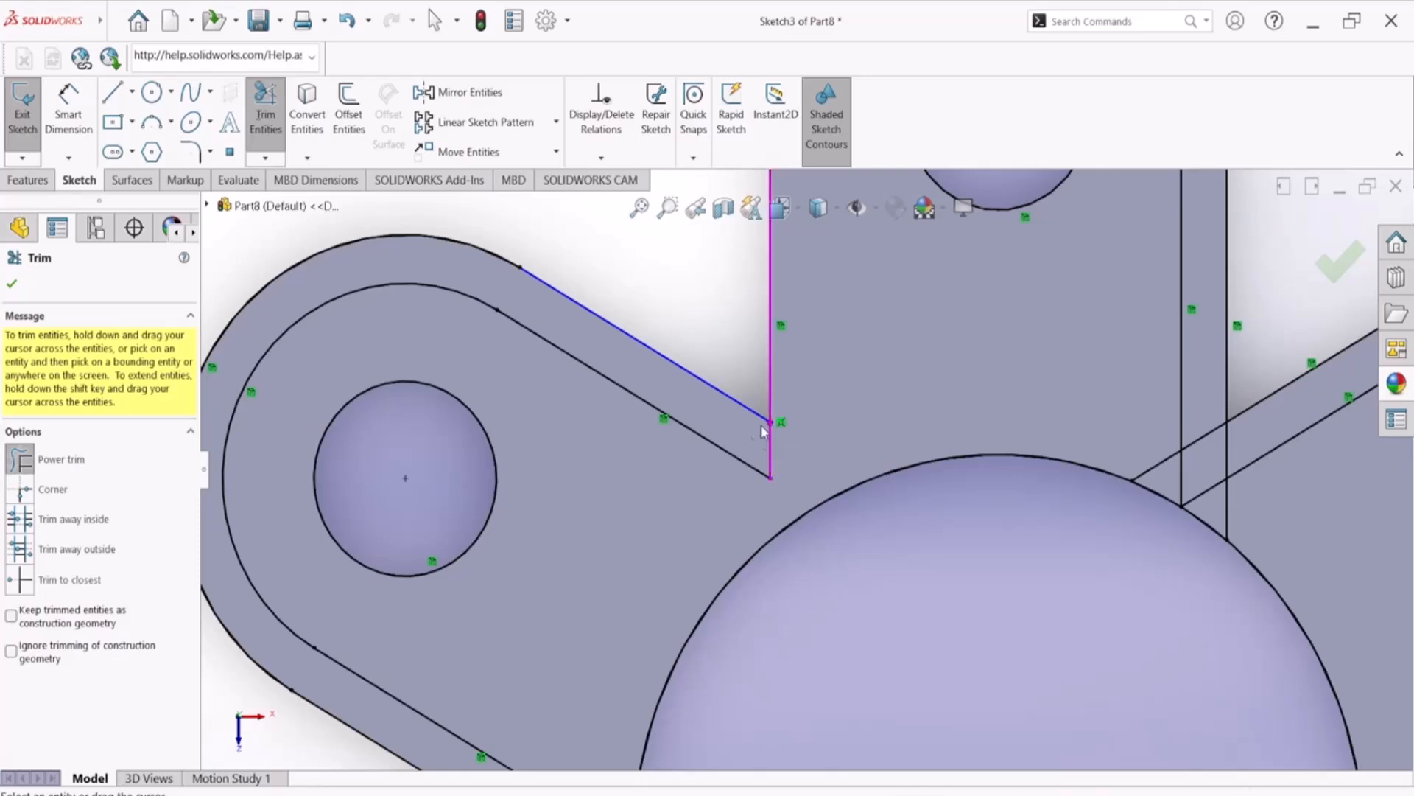
pyautogui.moveTo(720, 414); pyautogui.dragTo(720, 392)
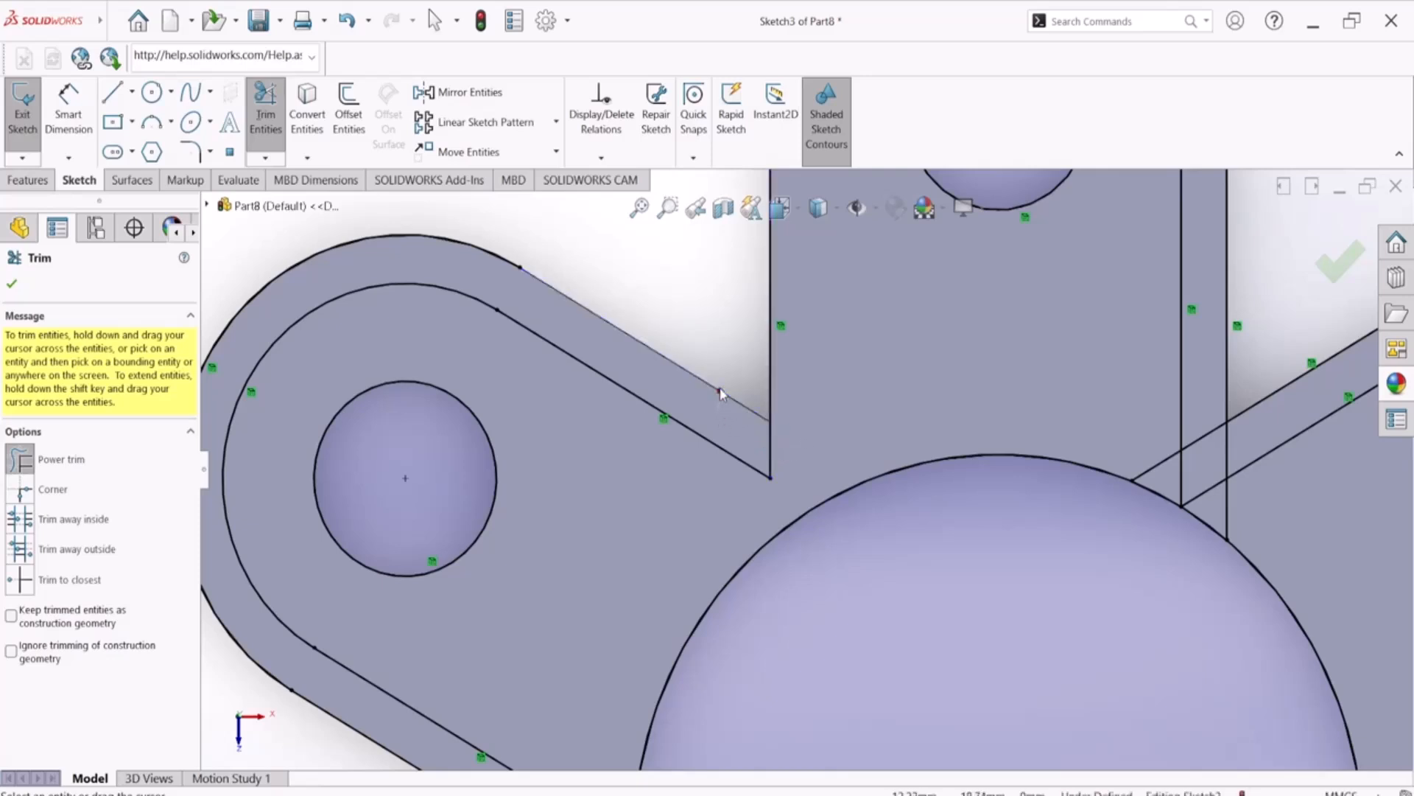
pyautogui.hotkey('ctrl', 'z')
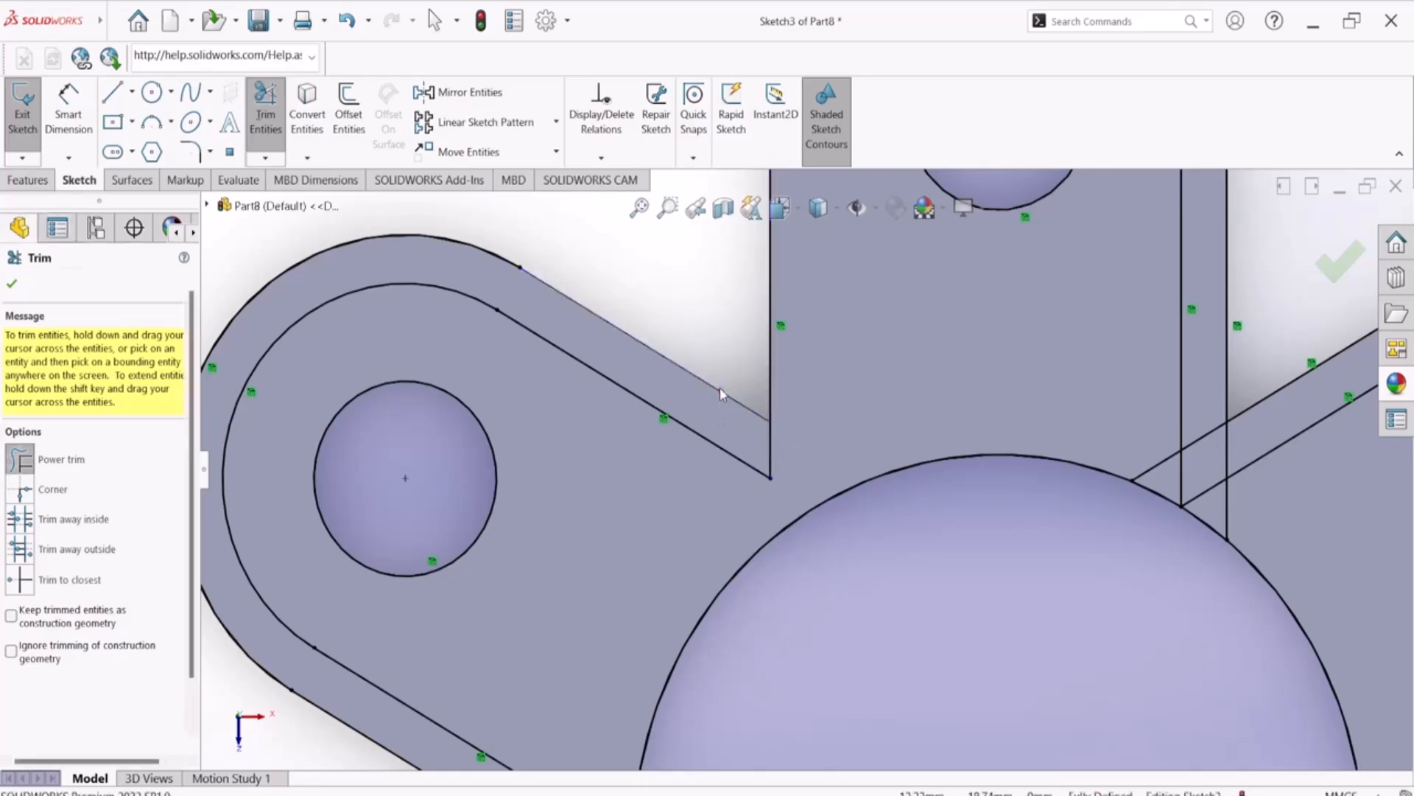
pyautogui.hotkey('ctrl', 'z')
pyautogui.press('Escape')
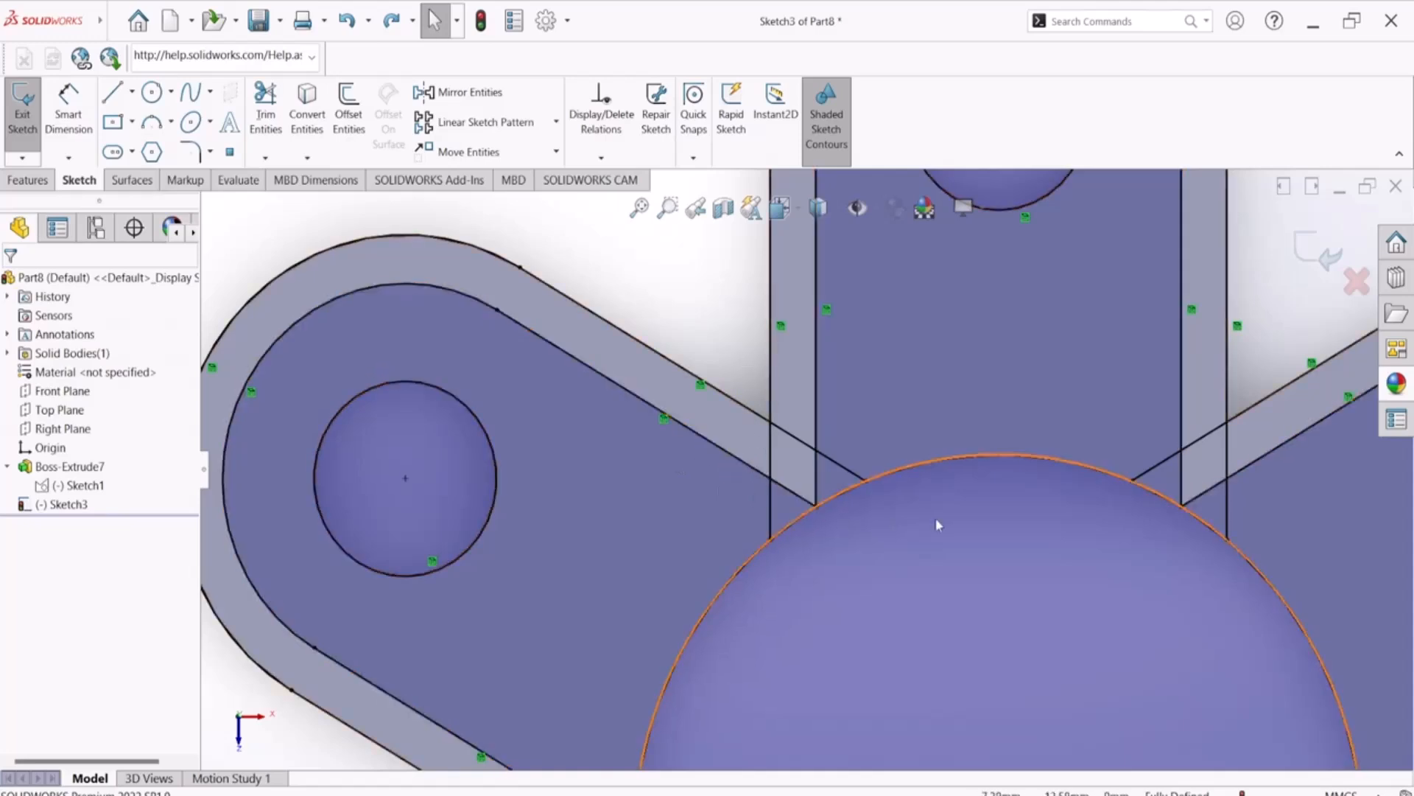
# Draw a 20 mm radius circle centred on the origin, passing through the outer intersection of the arm outlines
pyautogui.scroll(3, 811, 560)
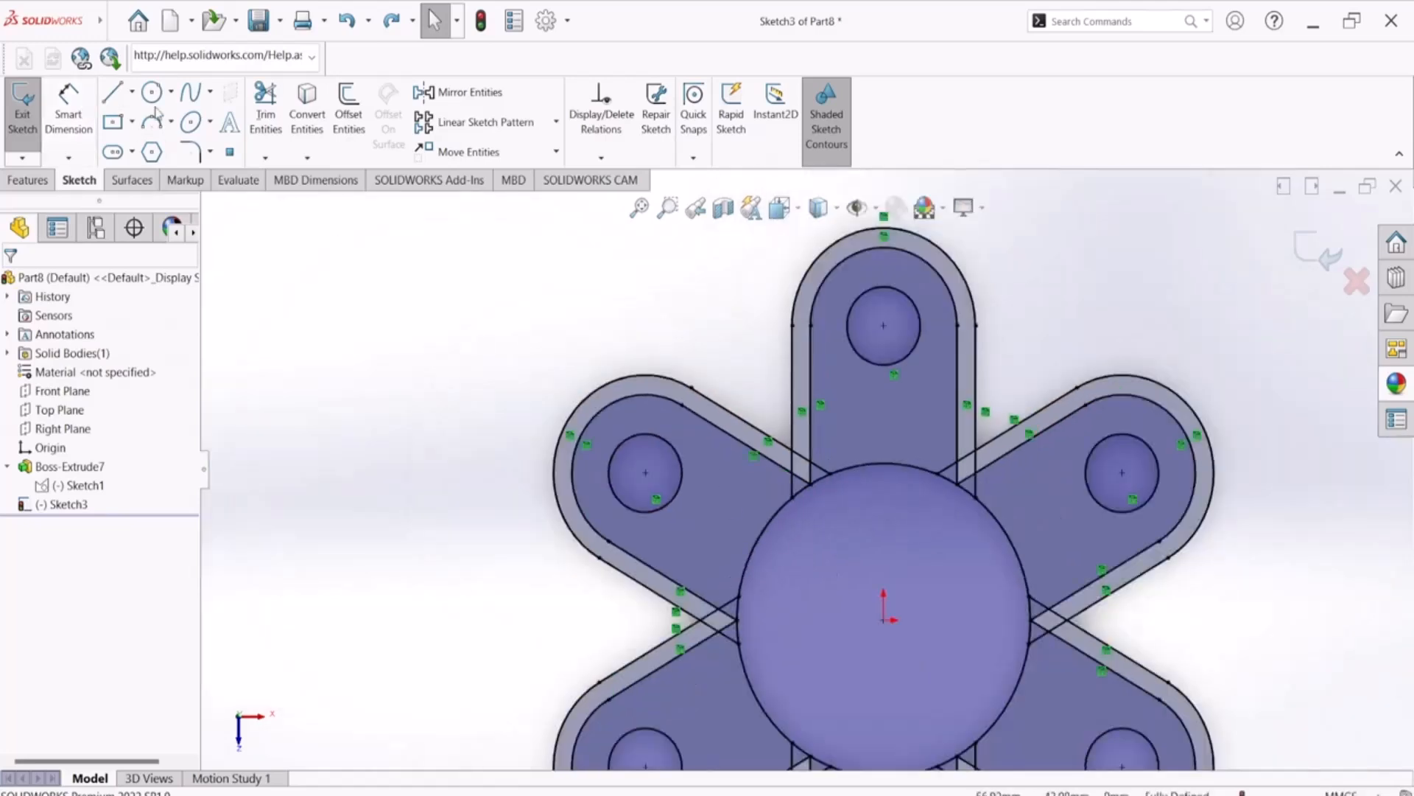
pyautogui.click(152, 92)
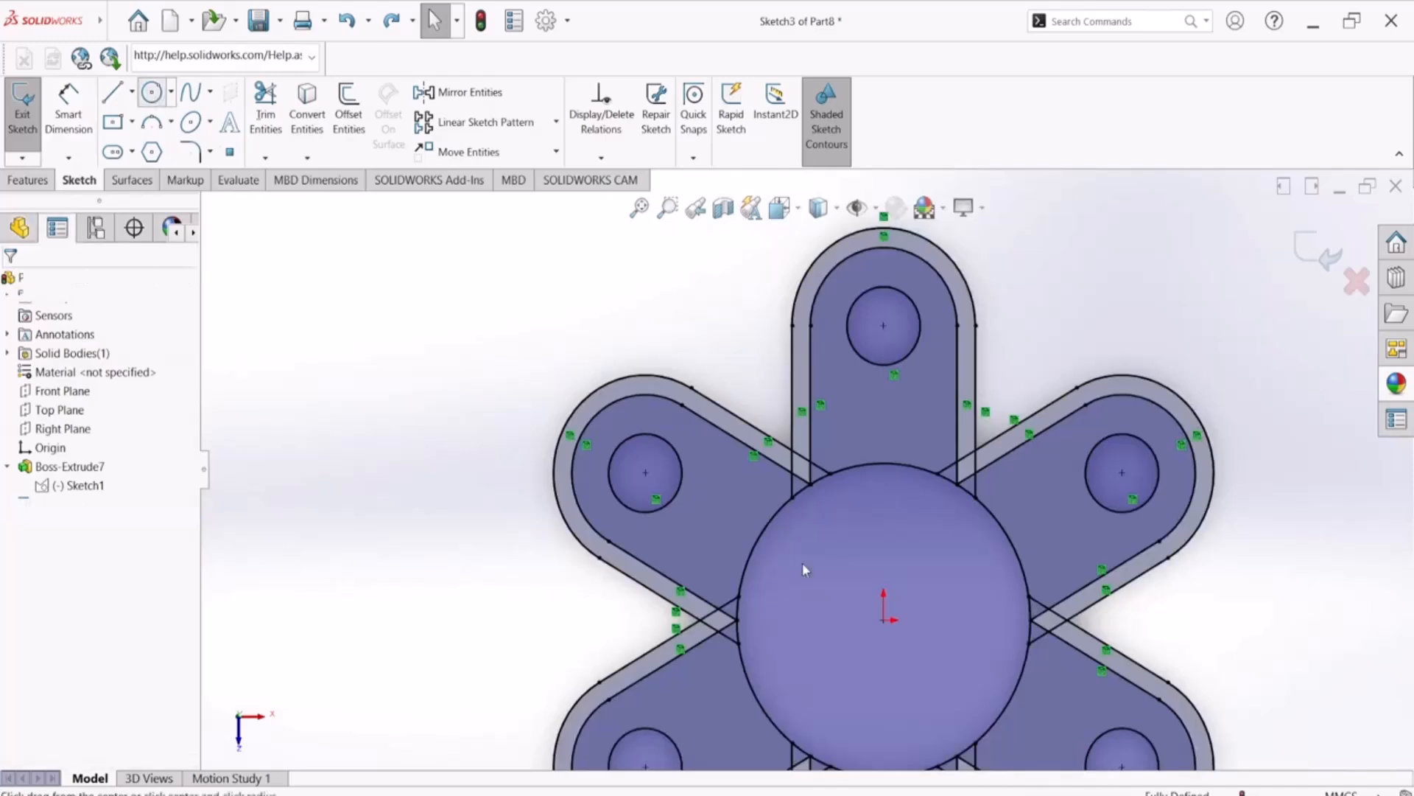
pyautogui.click(883, 620)
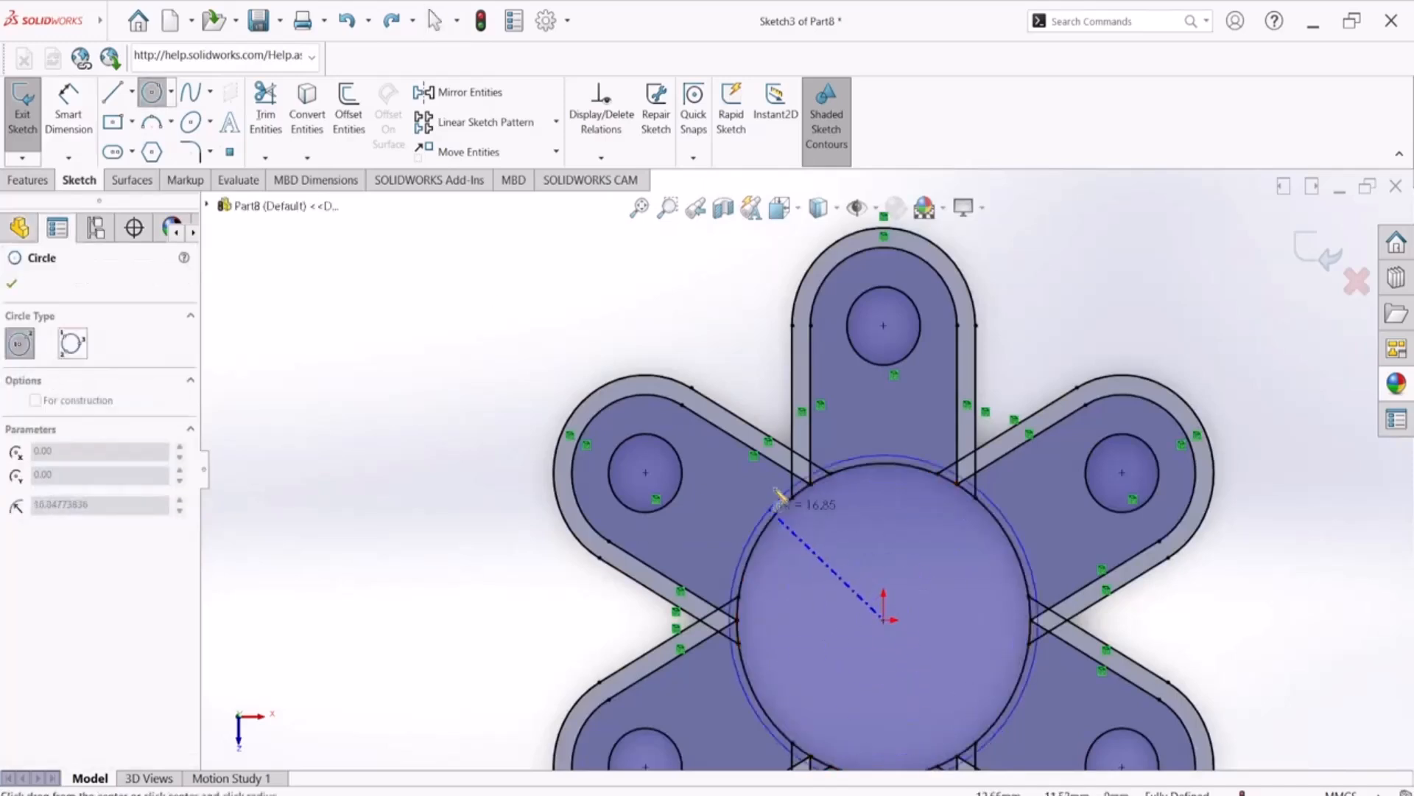
pyautogui.scroll(-5, 806, 464)
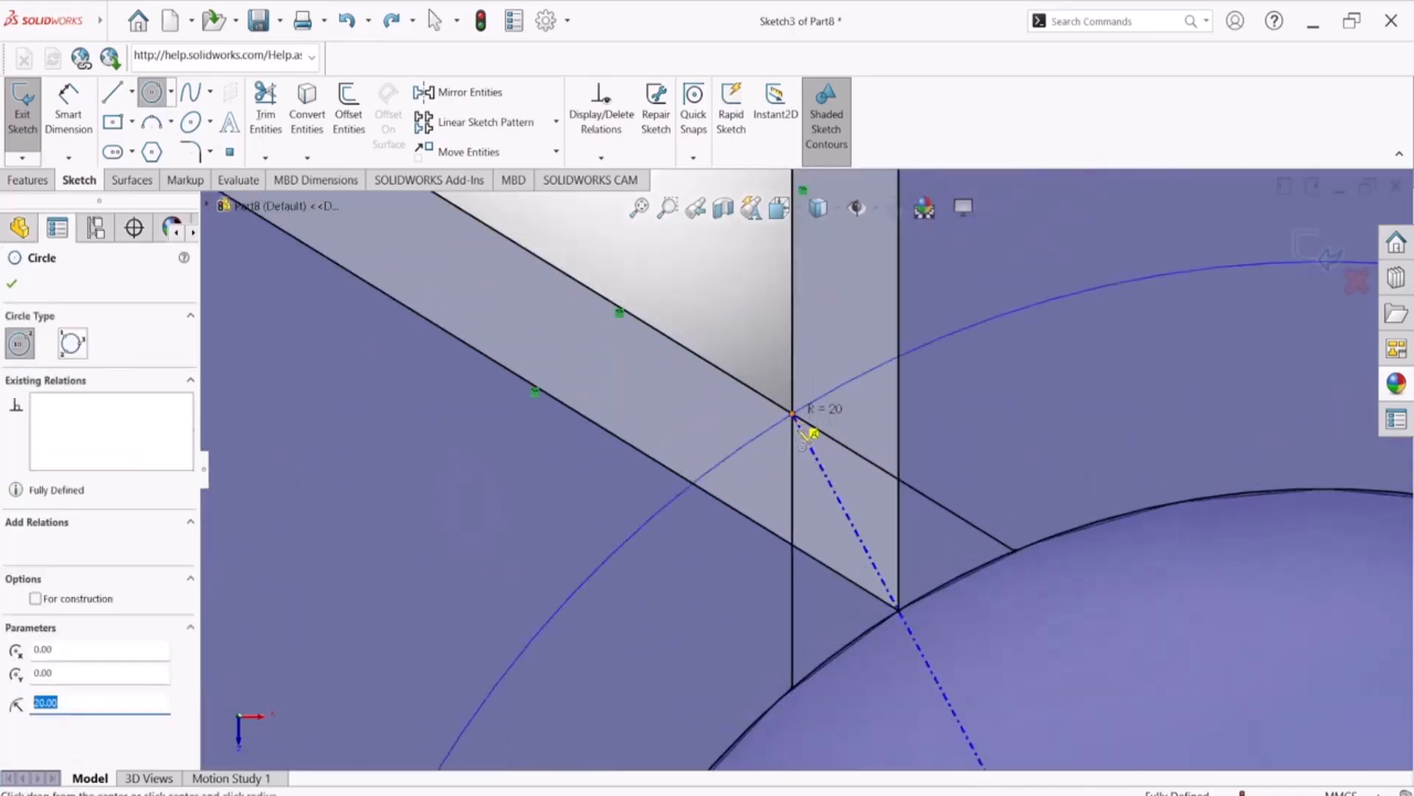
pyautogui.click(797, 429)
pyautogui.scroll(5, 891, 575)
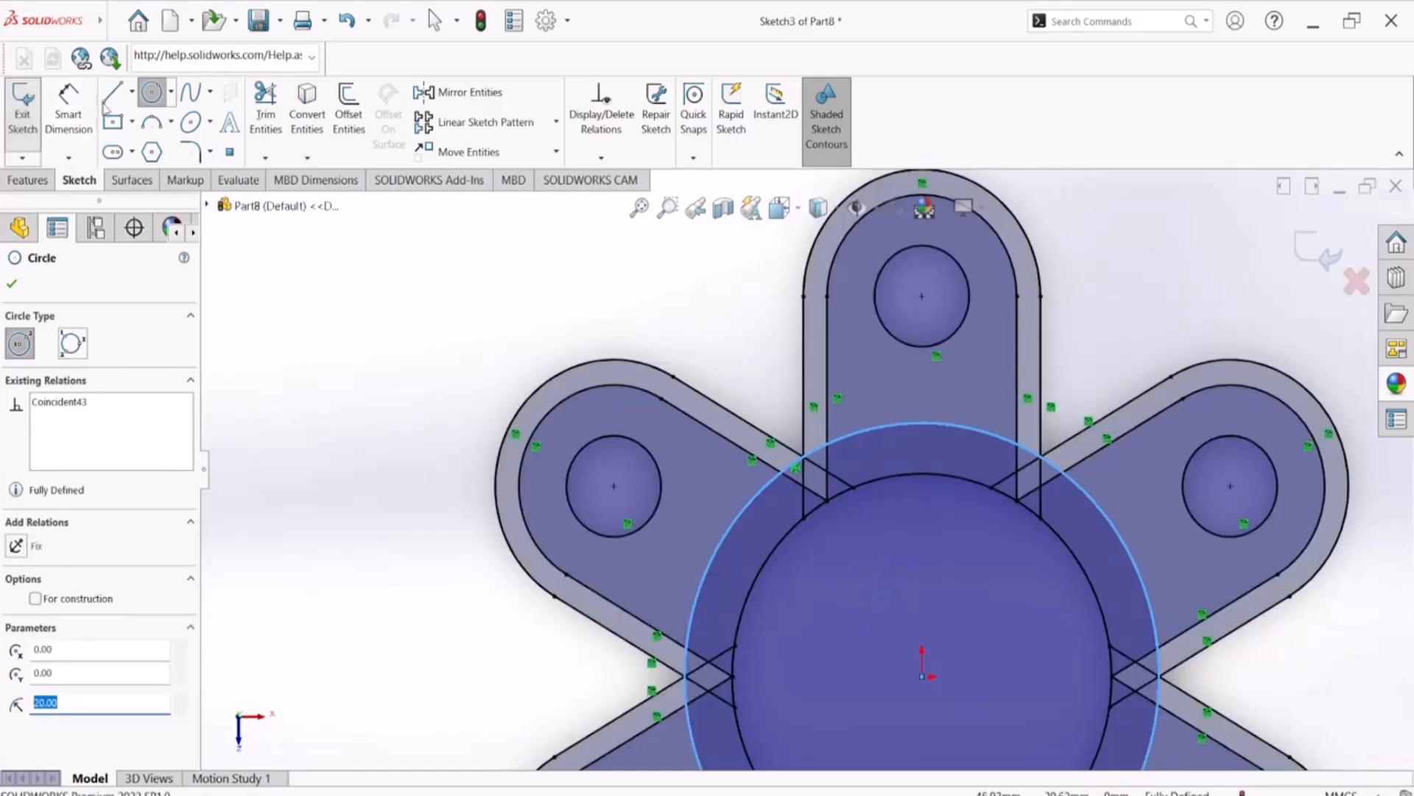
# Trim the crossing arm lines inside the 20 mm radius circle at the upper-left junction beside the top arm
pyautogui.click(265, 114)
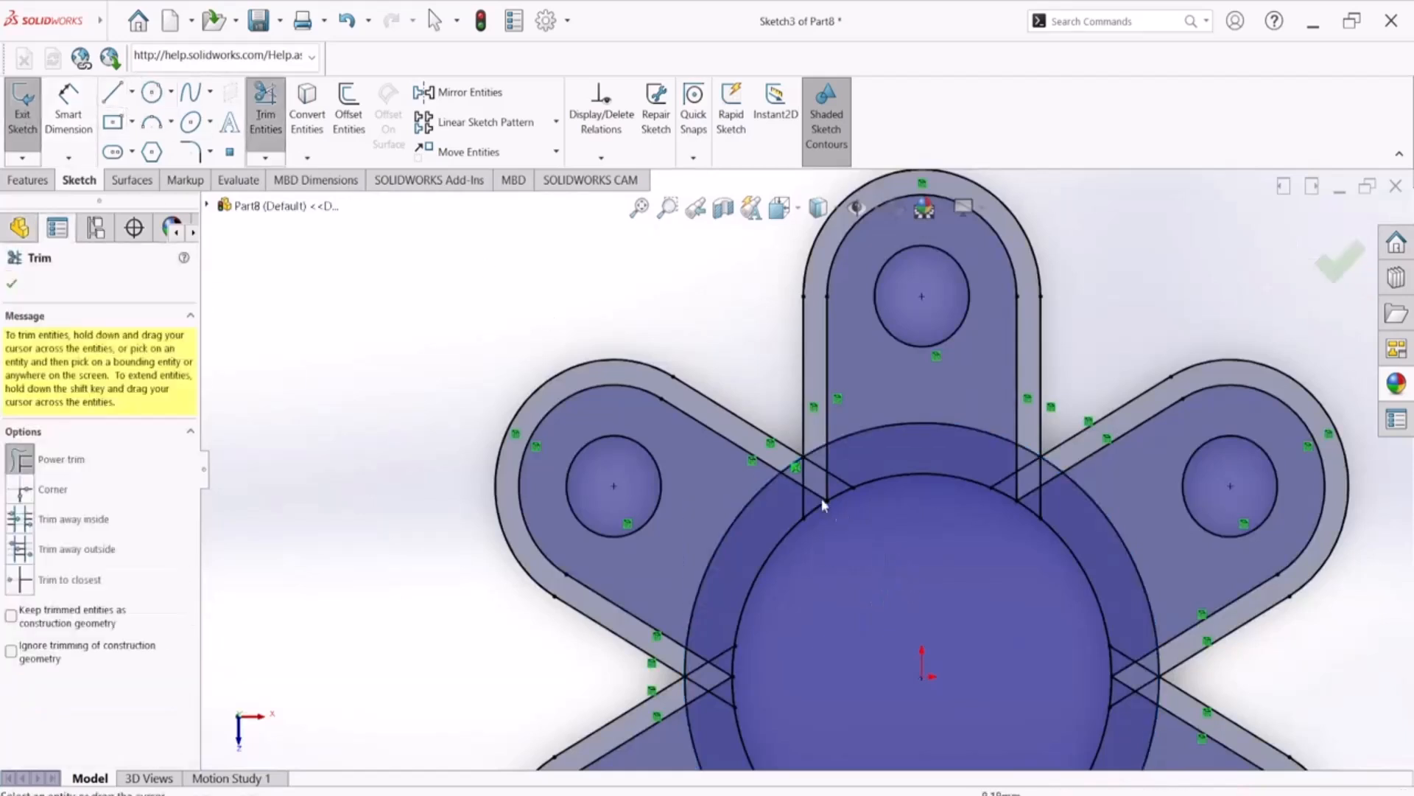
pyautogui.scroll(-5, 807, 496)
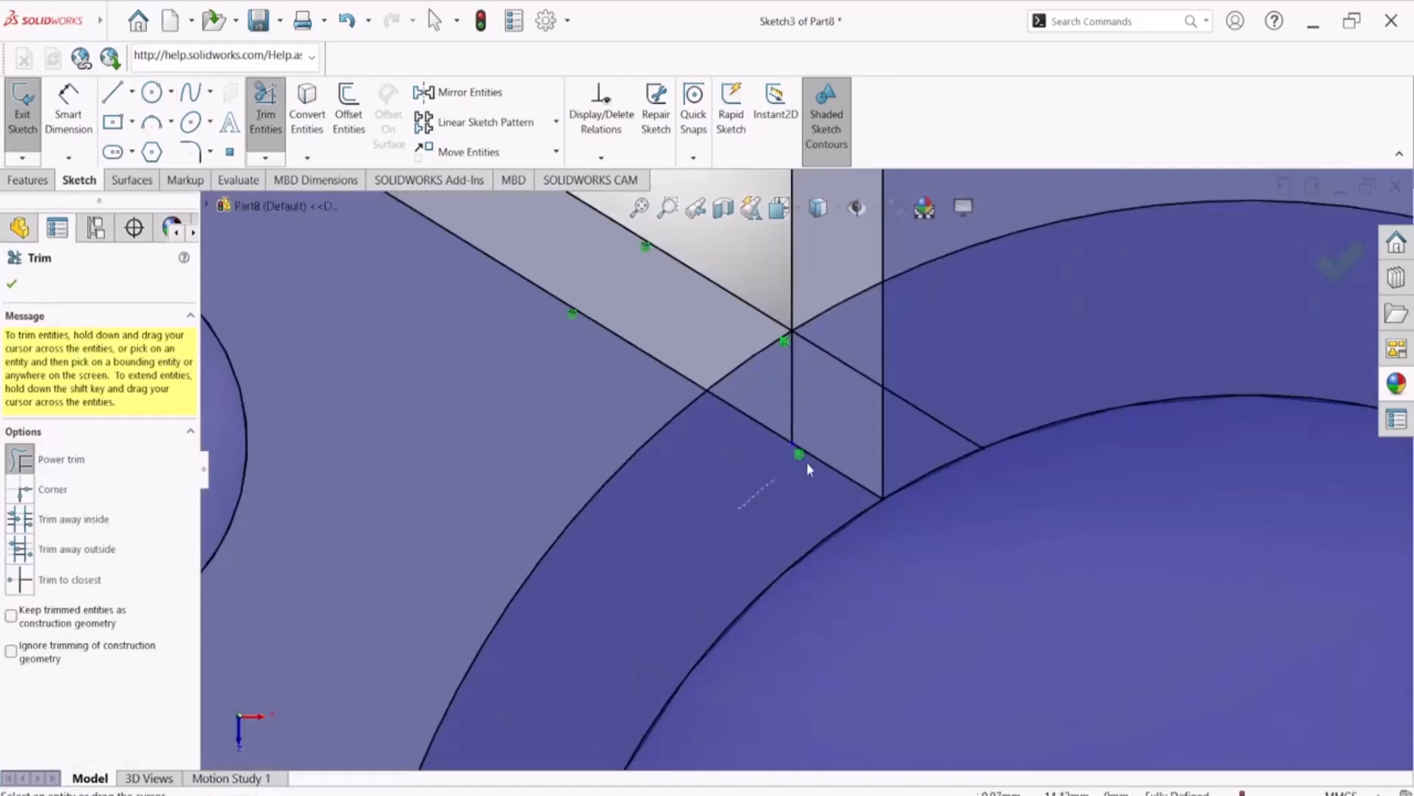
pyautogui.moveTo(798, 472); pyautogui.dragTo(897, 440)
pyautogui.moveTo(823, 371); pyautogui.dragTo(748, 453)
# Trim the crossing arm lines inside the 20 mm radius circle at the upper-right and right junctions
pyautogui.scroll(4, 750, 455)
pyautogui.moveTo(1059, 384); pyautogui.dragTo(1255, 485)
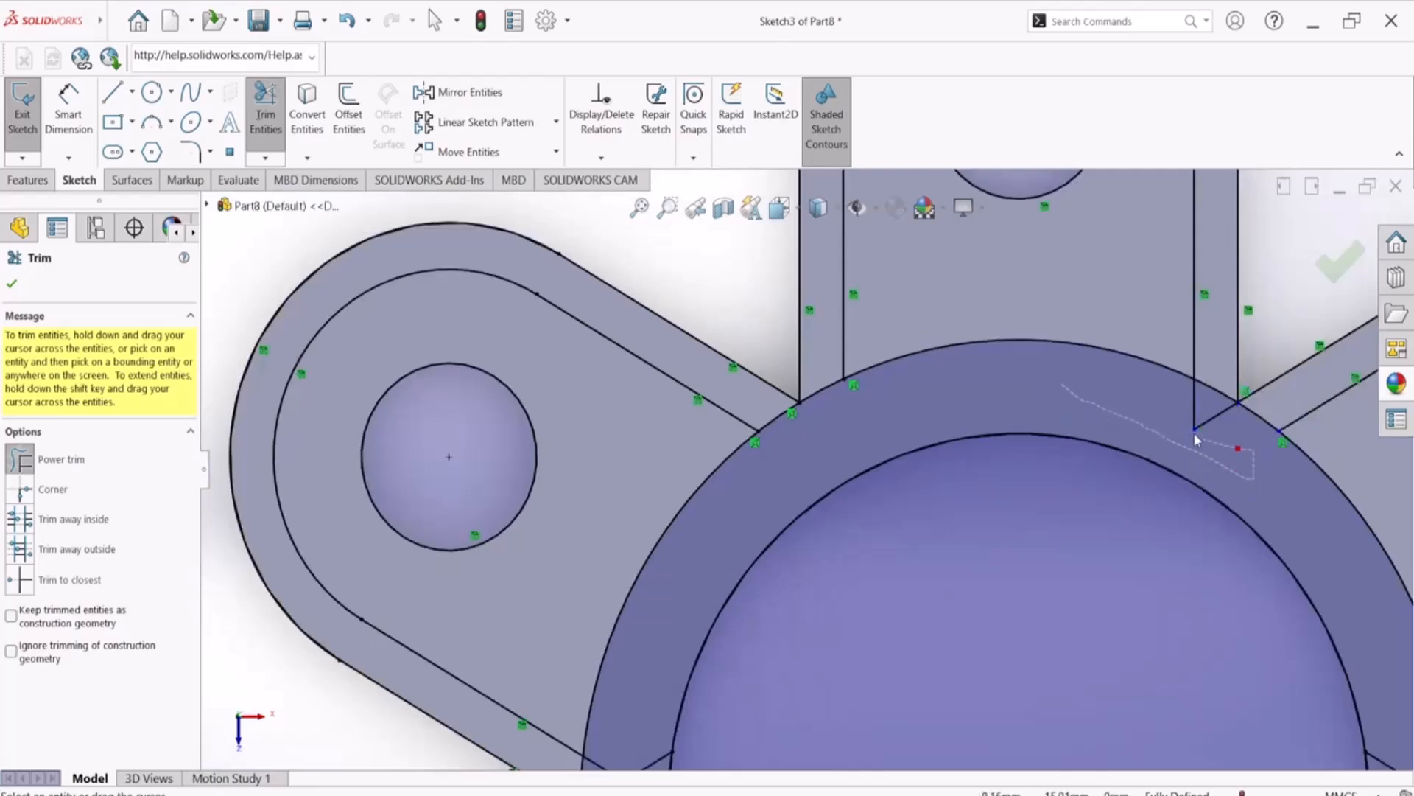
pyautogui.moveTo(1234, 438); pyautogui.dragTo(1245, 462)
pyautogui.scroll(5, 1126, 480)
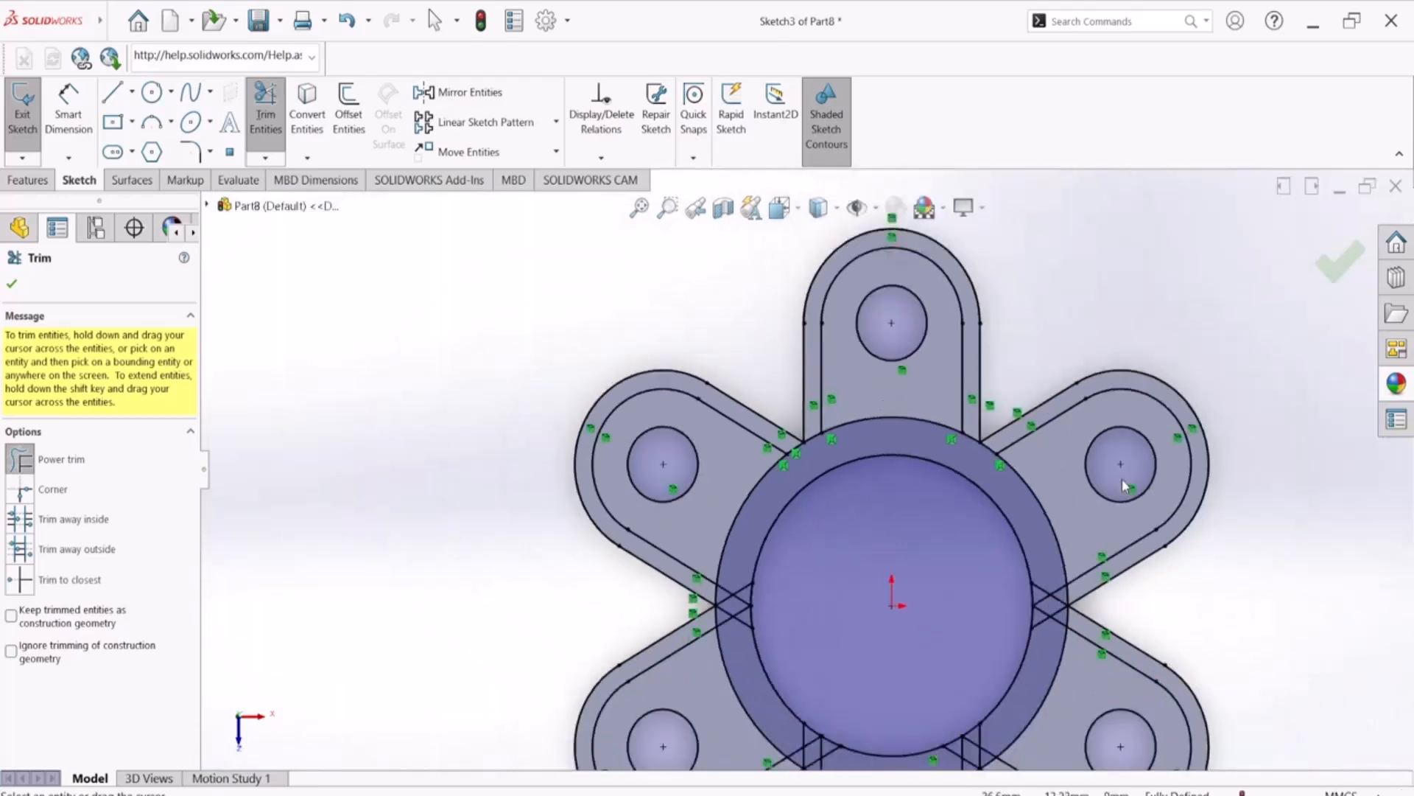
pyautogui.scroll(-5, 1052, 680)
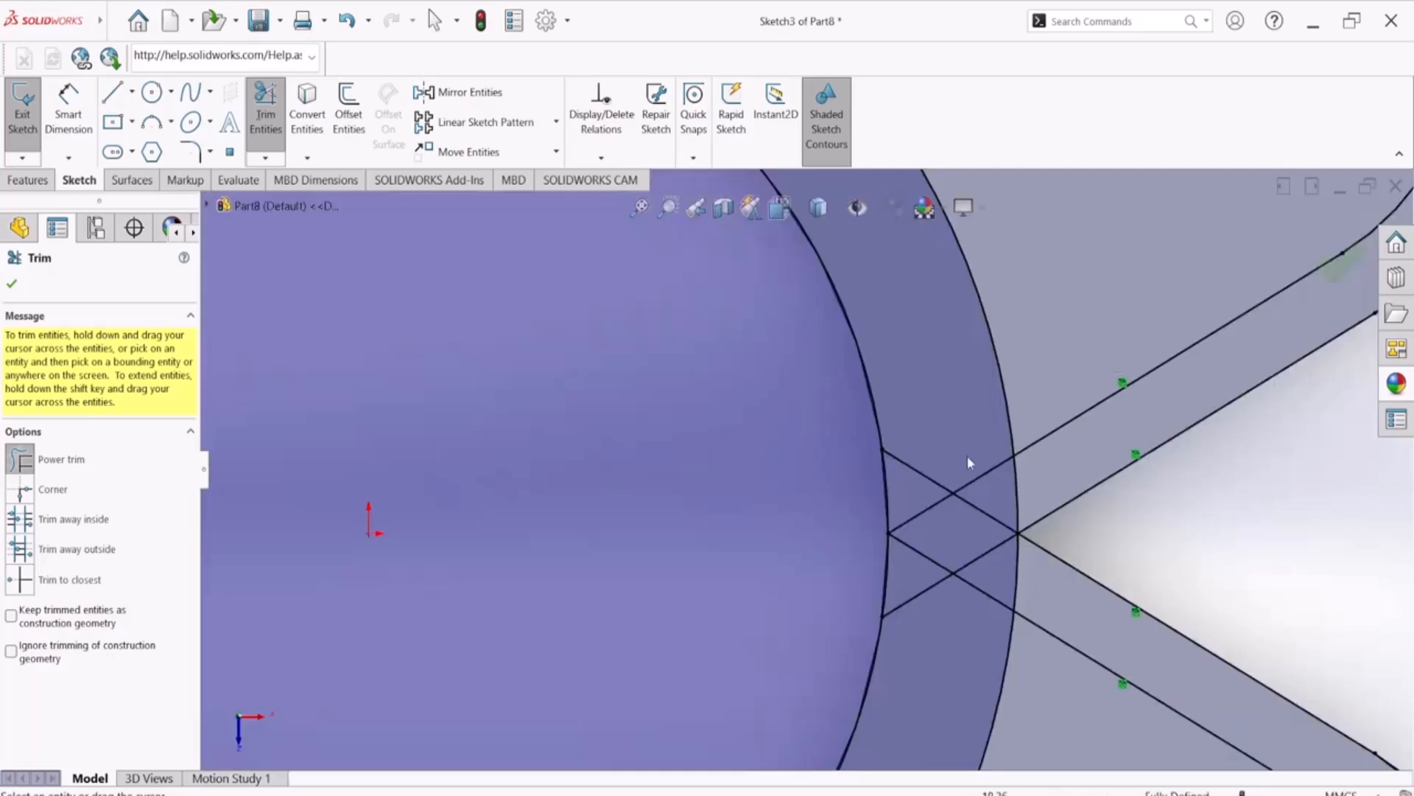
pyautogui.moveTo(971, 458)
pyautogui.mouseDown()
pyautogui.moveTo(983, 558)
pyautogui.moveTo(965, 640)
pyautogui.moveTo(933, 593)
pyautogui.moveTo(922, 439)
pyautogui.mouseUp()
# Trim the crossing arm lines inside the 20 mm radius circle at both junctions beside the bottom arm
pyautogui.scroll(5, 921, 439)
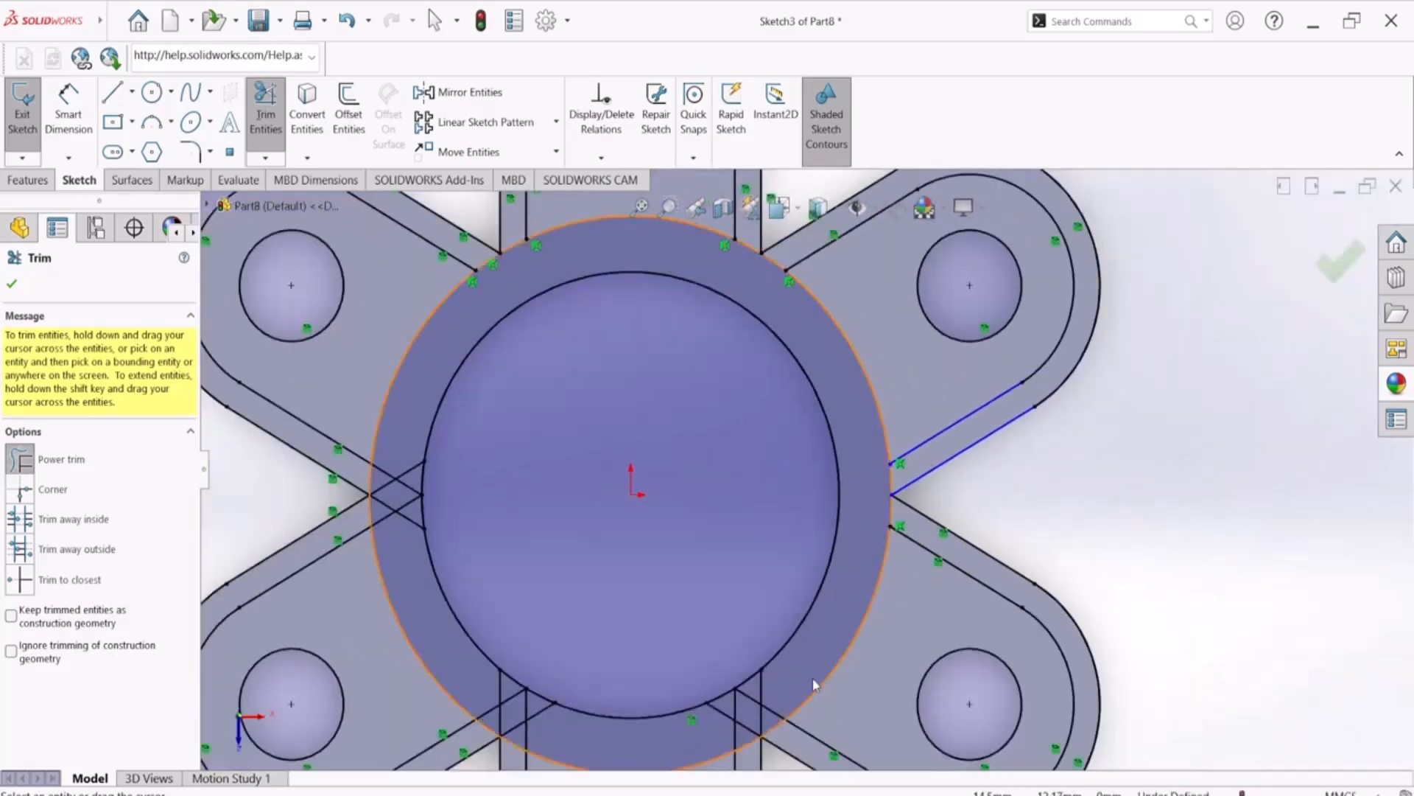
pyautogui.scroll(-5, 731, 713)
pyautogui.scroll(-4, 732, 713)
pyautogui.scroll(3, 833, 608)
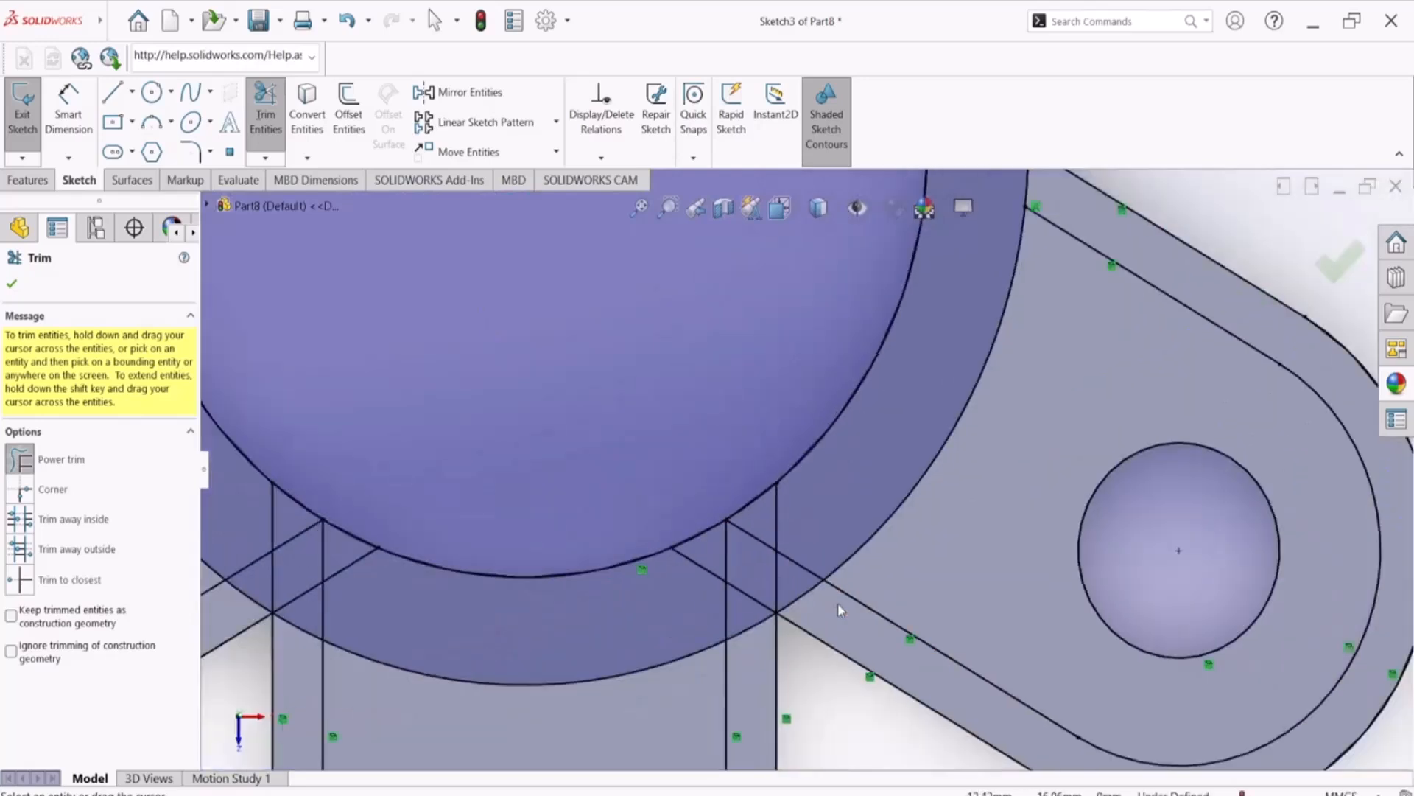
pyautogui.moveTo(829, 533)
pyautogui.mouseDown()
pyautogui.moveTo(782, 561)
pyautogui.moveTo(698, 568)
pyautogui.moveTo(728, 536)
pyautogui.moveTo(815, 525)
pyautogui.mouseUp()
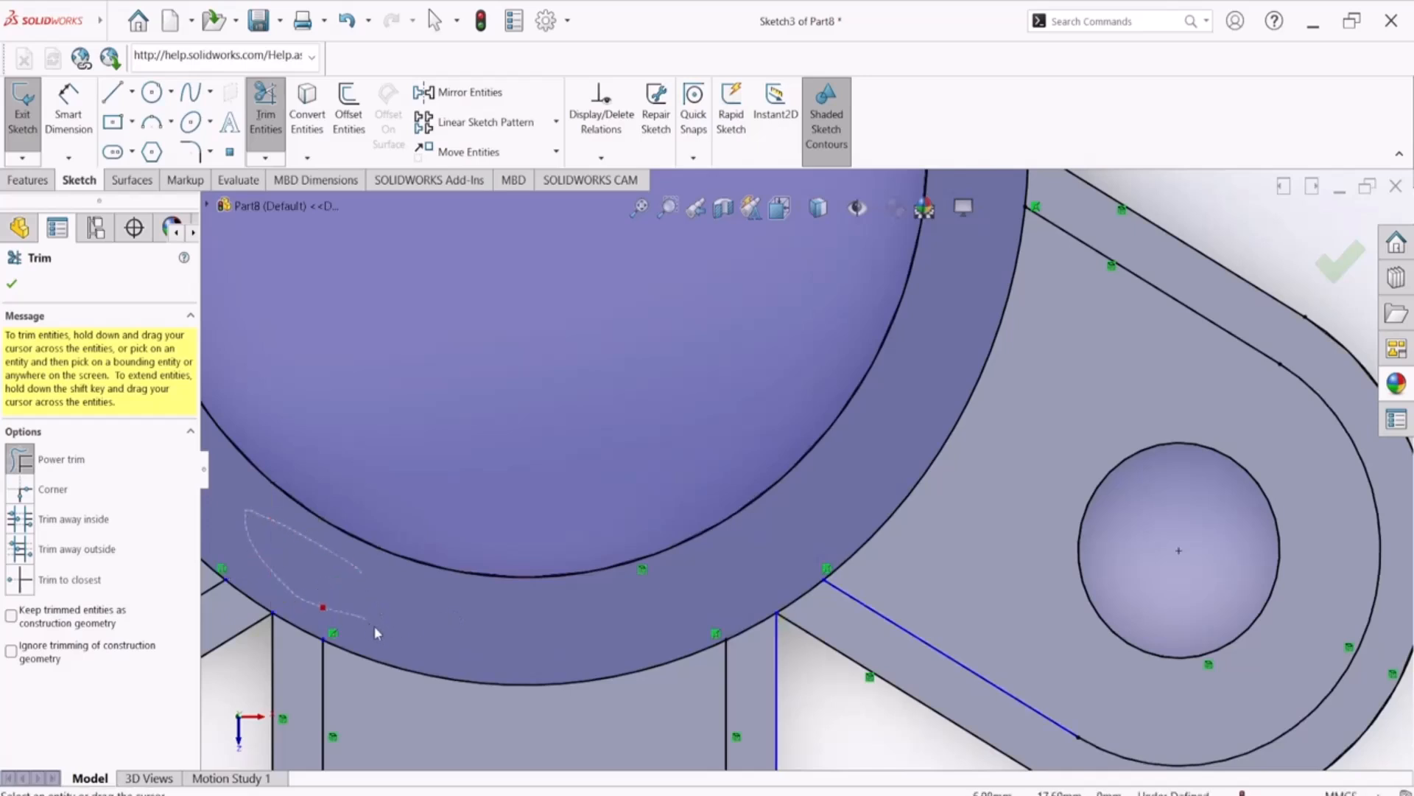
# Trim the crossing arm lines inside the 20 mm radius circle at the left junction and finish trimming
pyautogui.scroll(3, 514, 627)
pyautogui.scroll(-5, 587, 354)
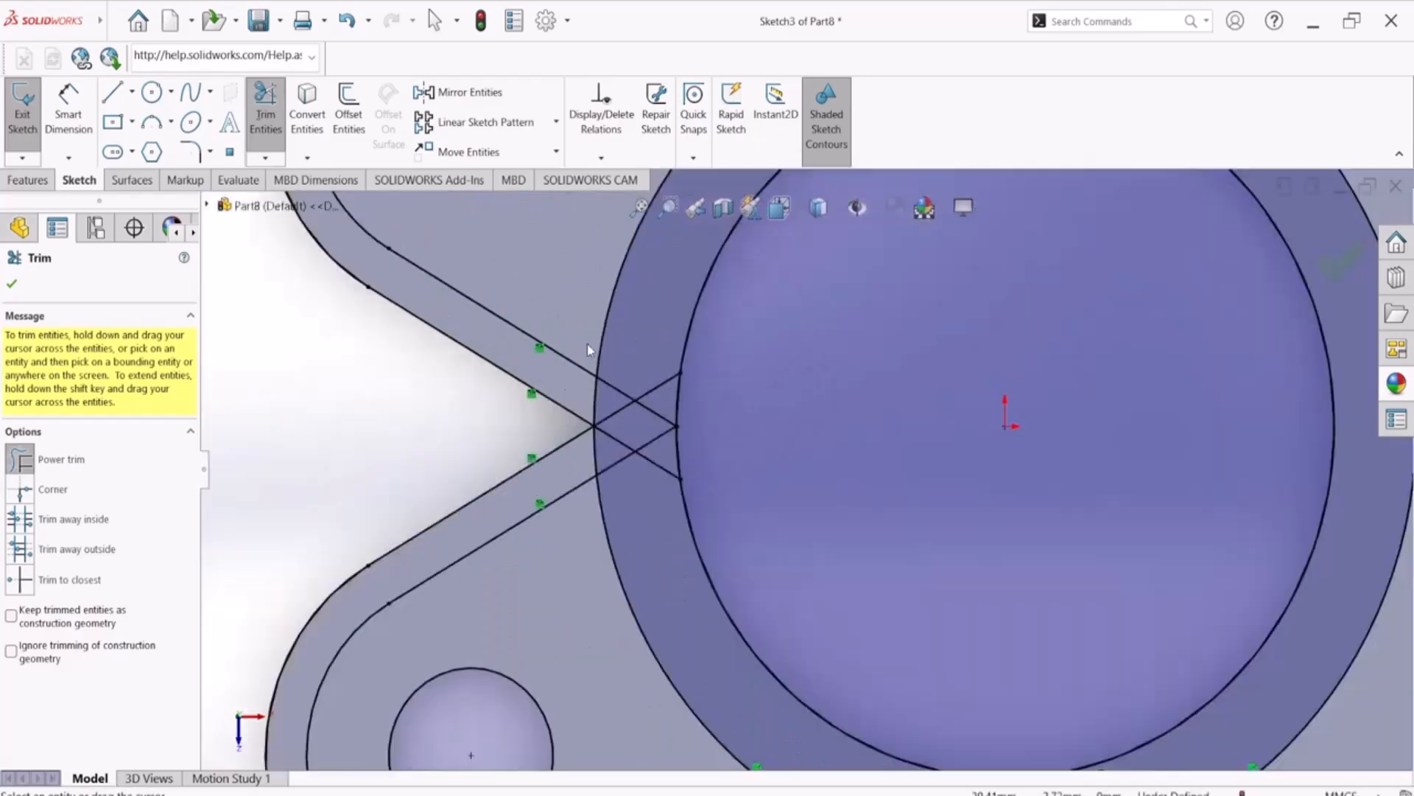
pyautogui.scroll(-2, 692, 407)
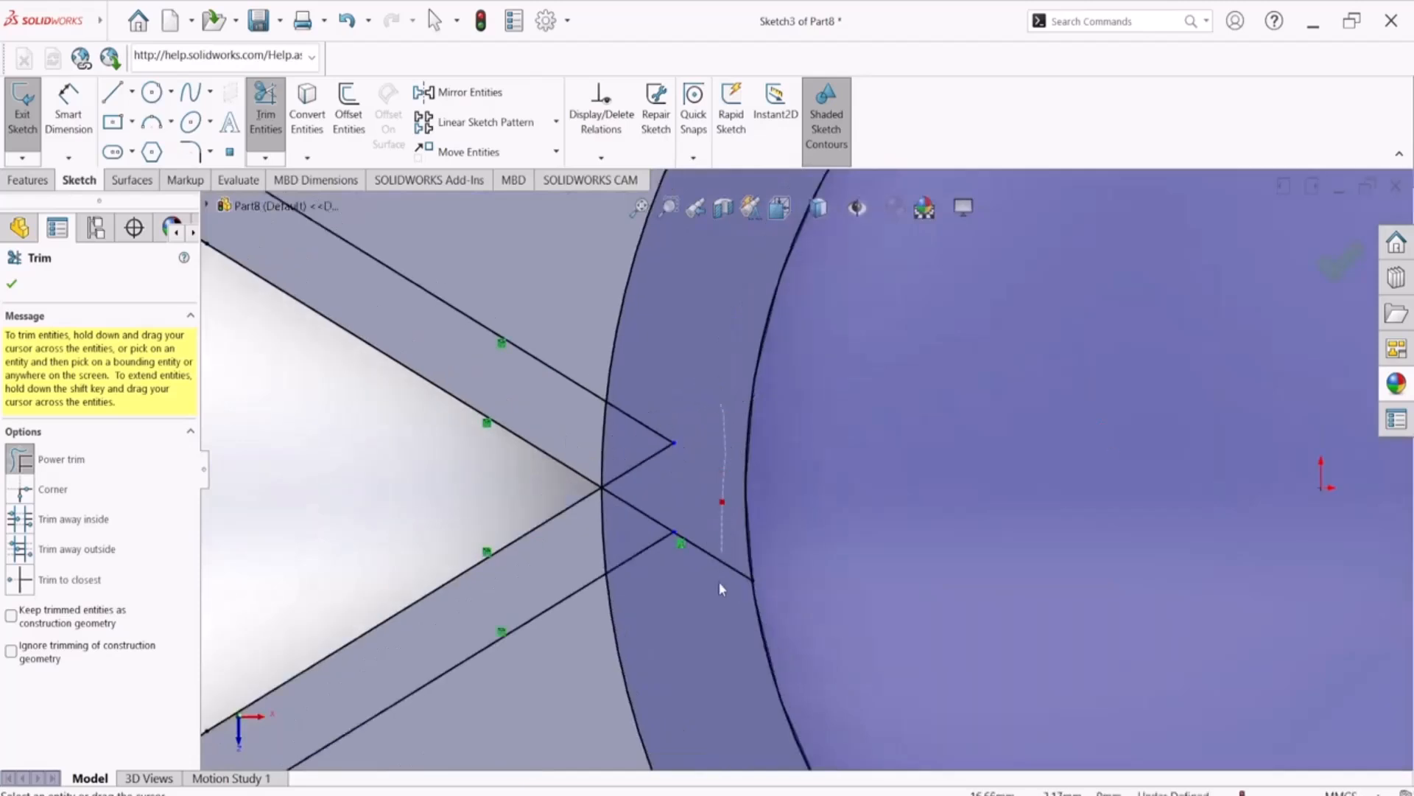
pyautogui.moveTo(652, 530); pyautogui.dragTo(667, 387)
pyautogui.scroll(5, 668, 387)
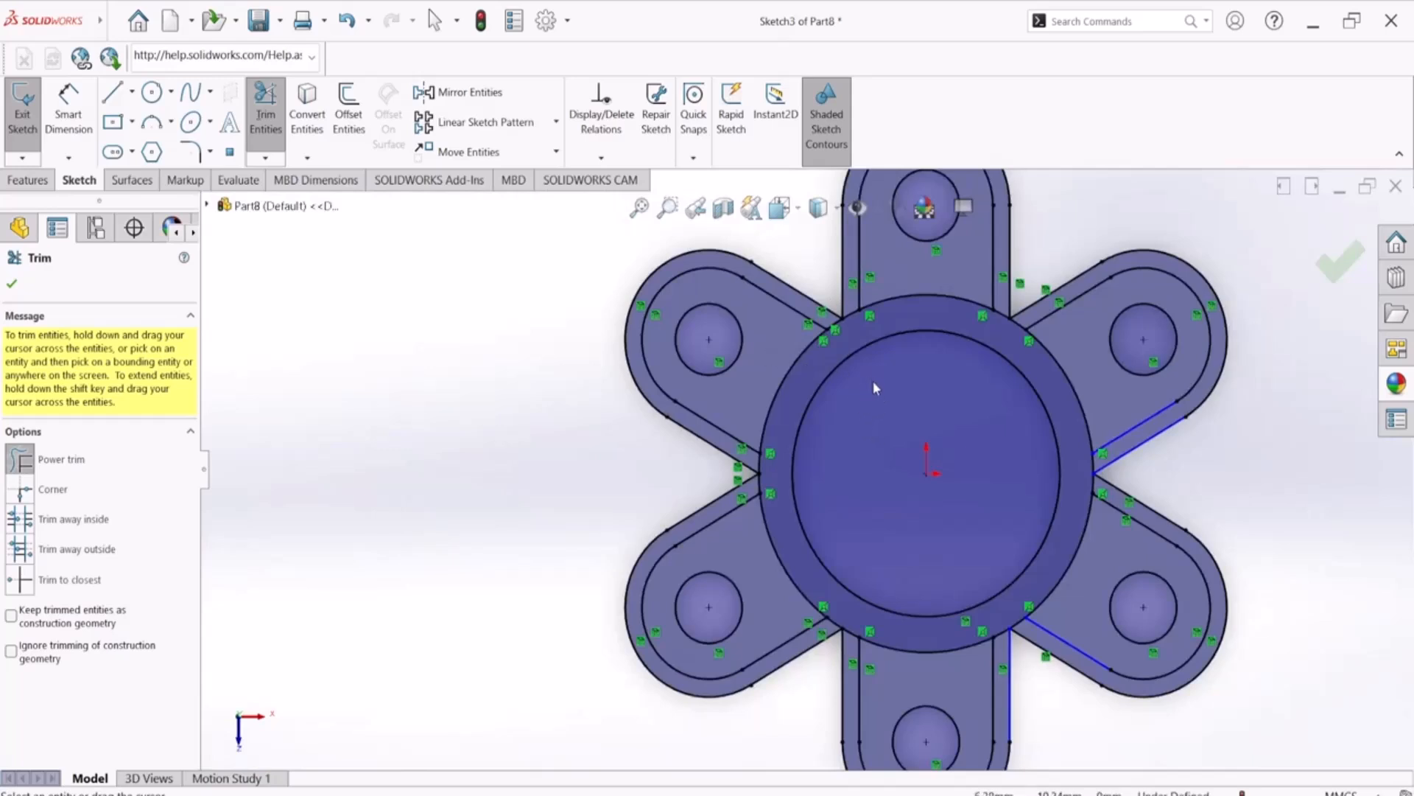
pyautogui.click(18, 286)
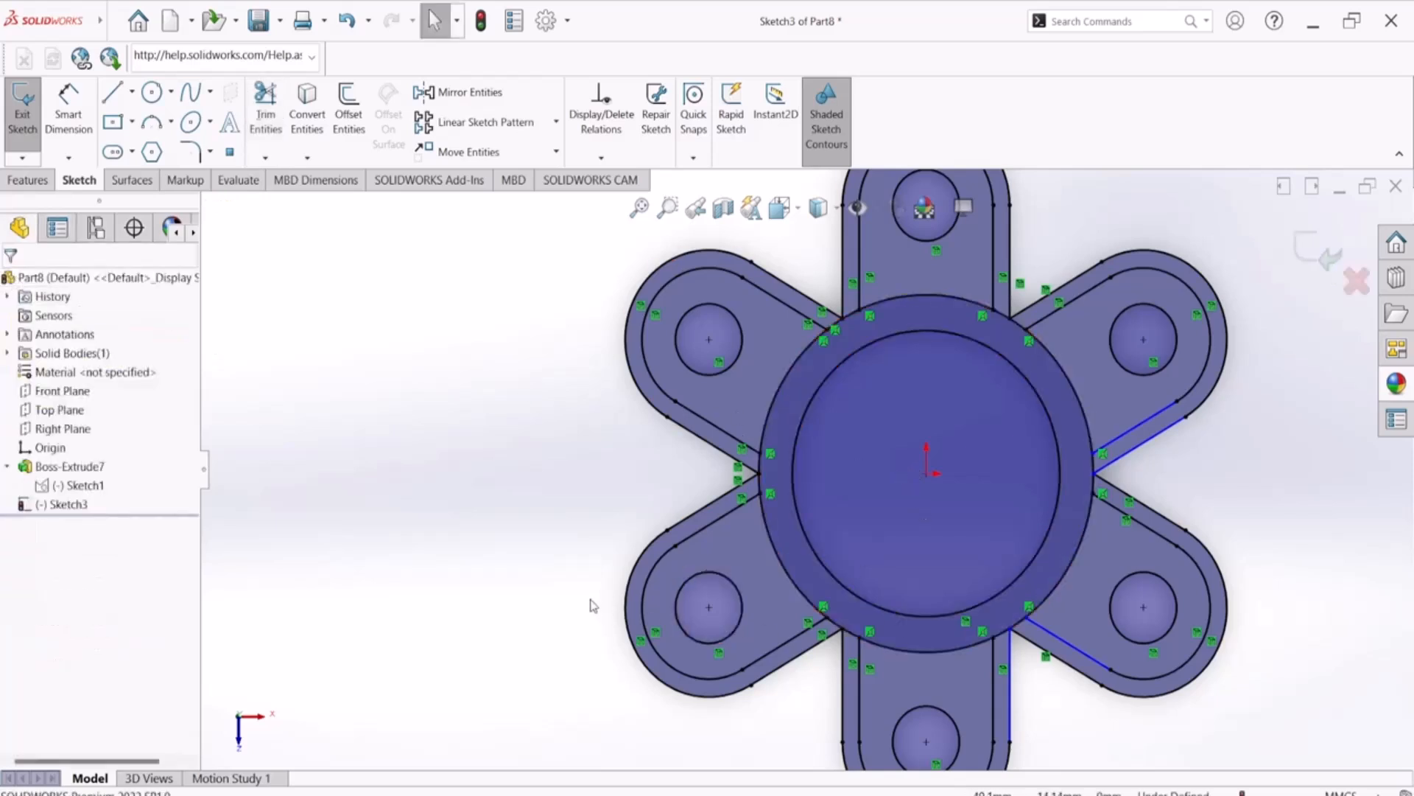
# Extrude the six inner arm regions and the hub ring region 5 mm upward as a blind boss merged with the base
pyautogui.scroll(5, 524, 571)
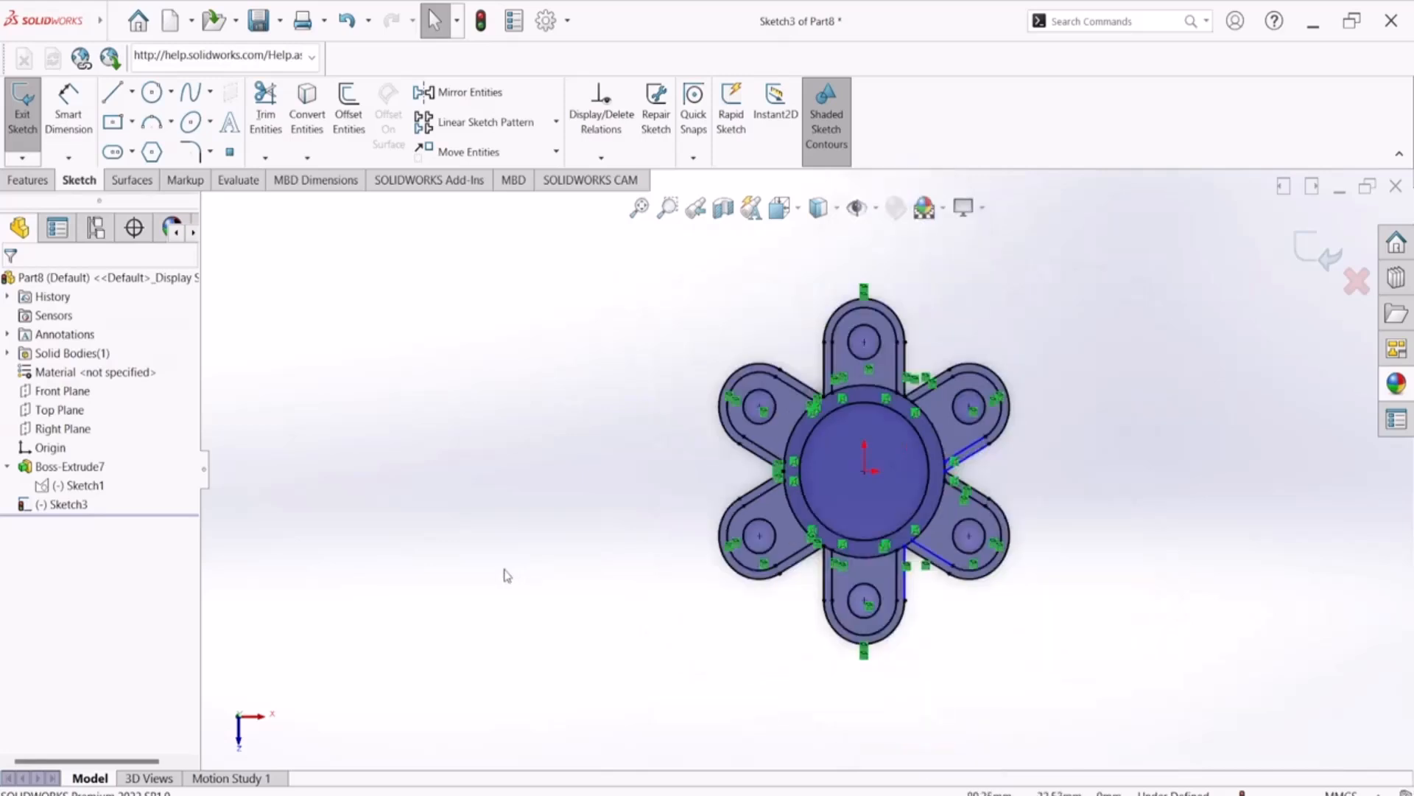
pyautogui.moveTo(511, 508)
pyautogui.mouseDown(button='middle')
pyautogui.moveTo(477, 351)
pyautogui.moveTo(517, 356)
pyautogui.mouseUp(button='middle')
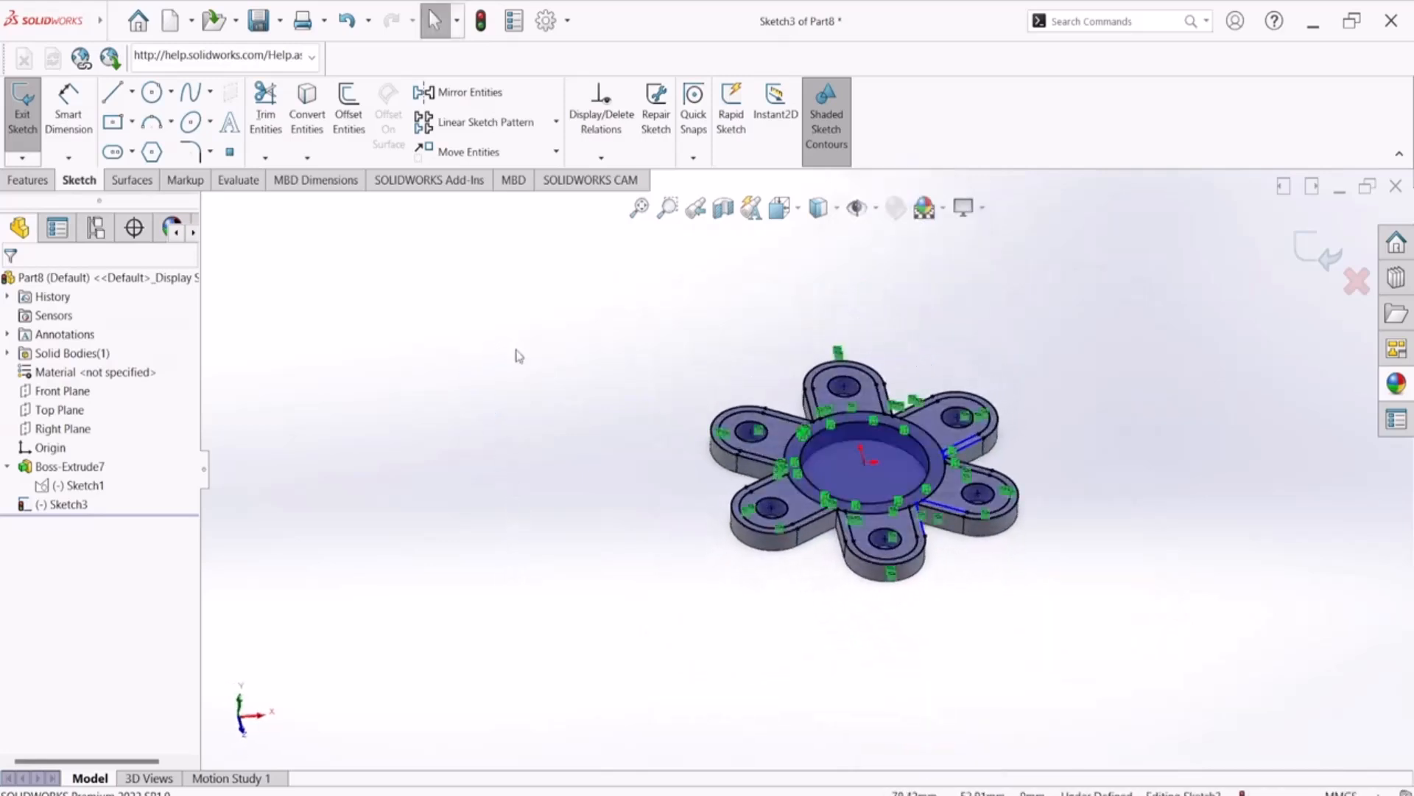
pyautogui.click(28, 180)
pyautogui.click(16, 111)
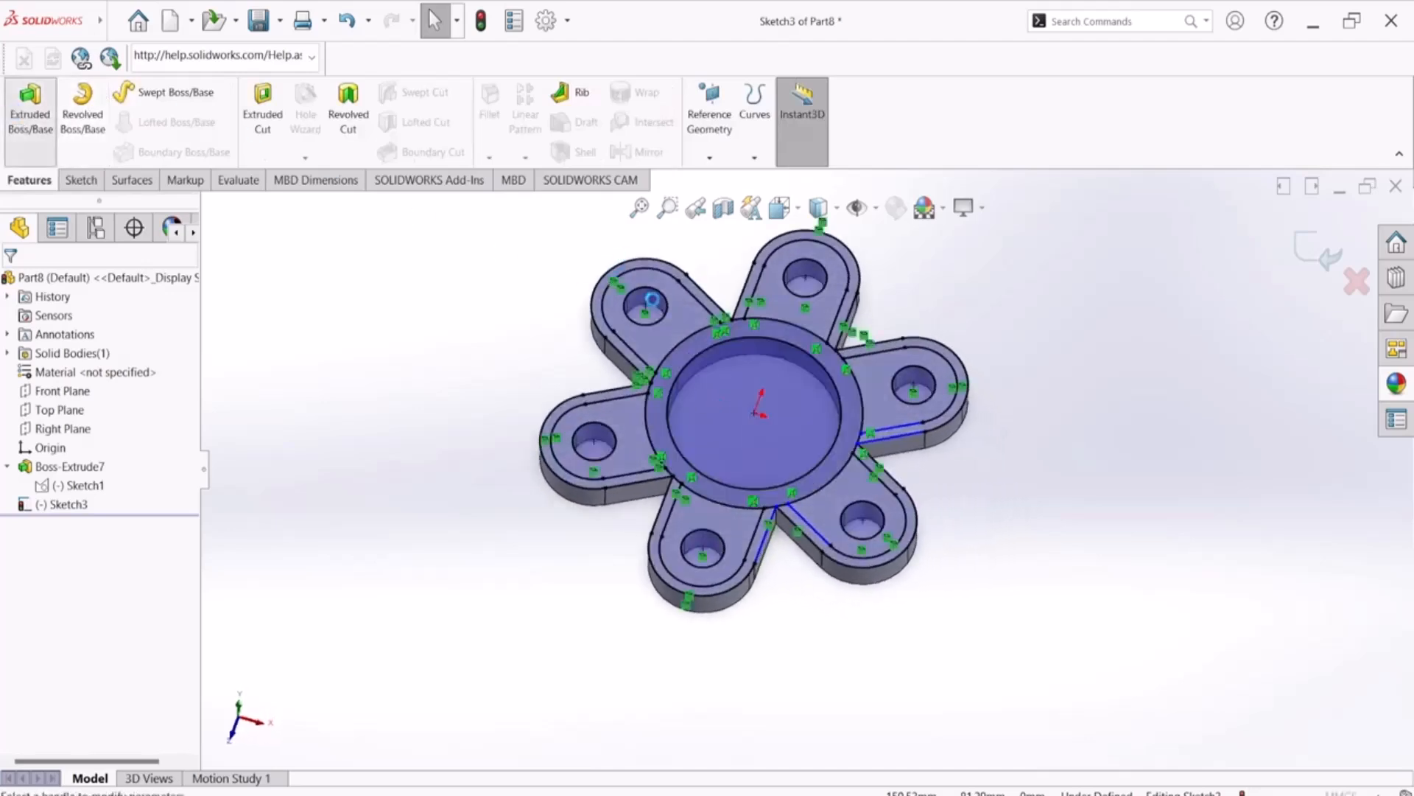
pyautogui.click(693, 320)
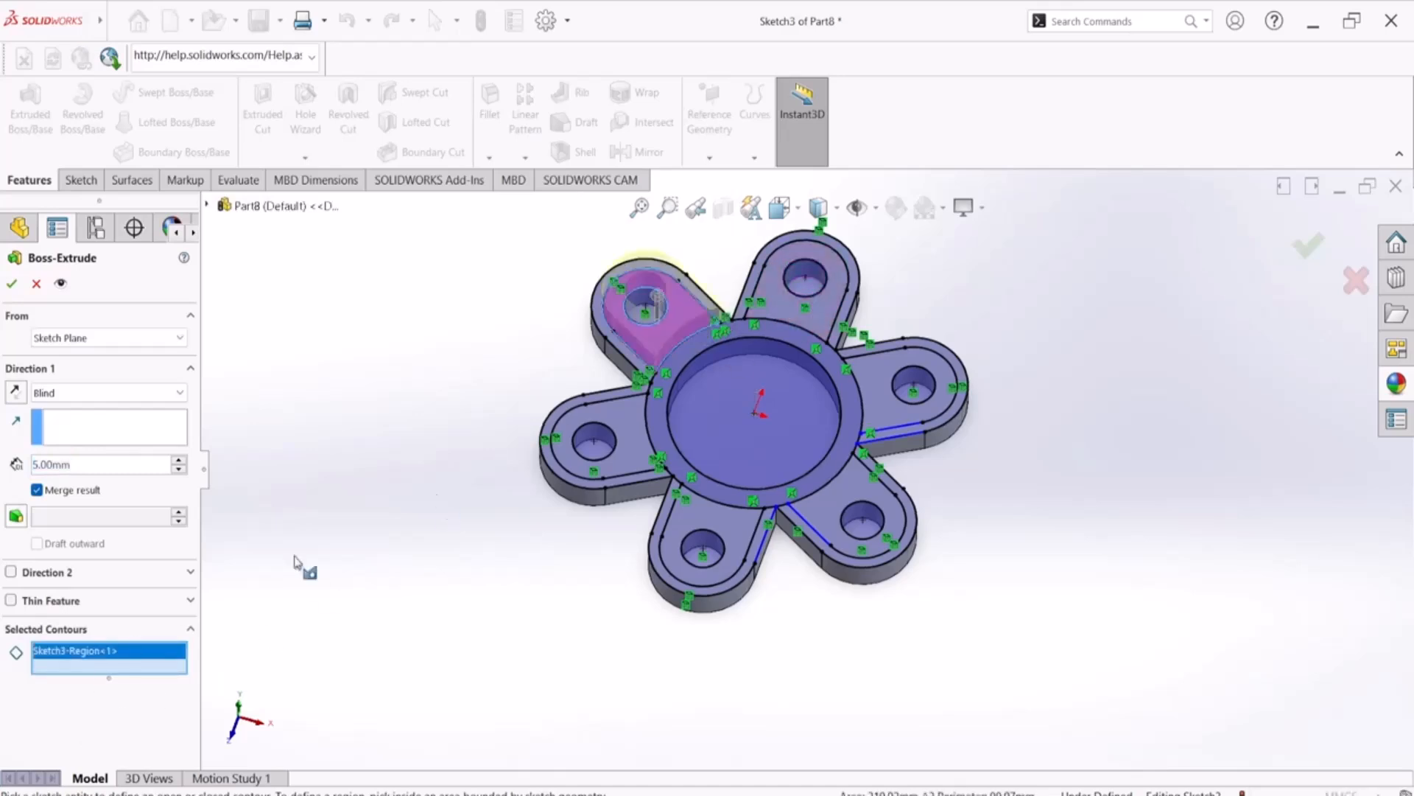
pyautogui.click(798, 313)
pyautogui.click(876, 395)
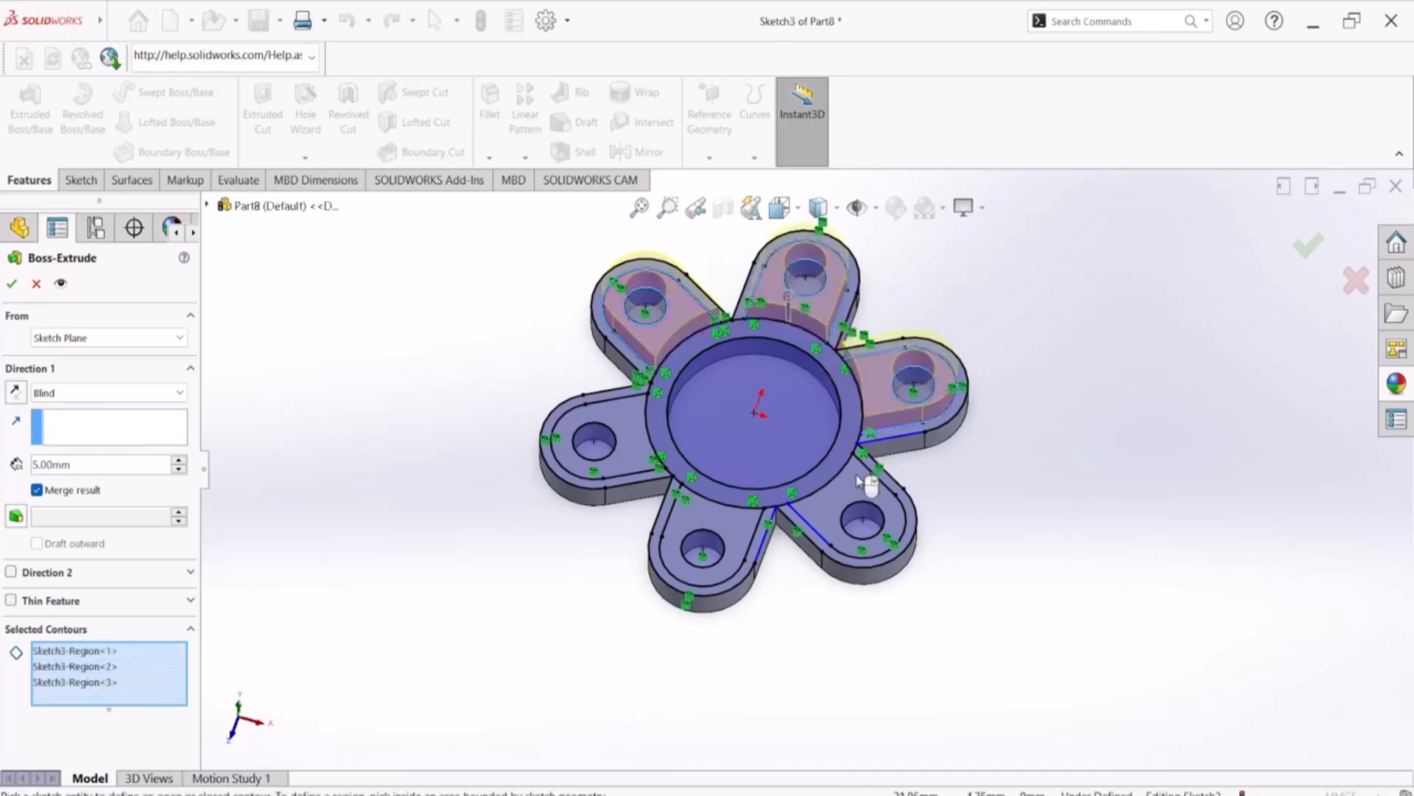
pyautogui.click(861, 496)
pyautogui.click(739, 532)
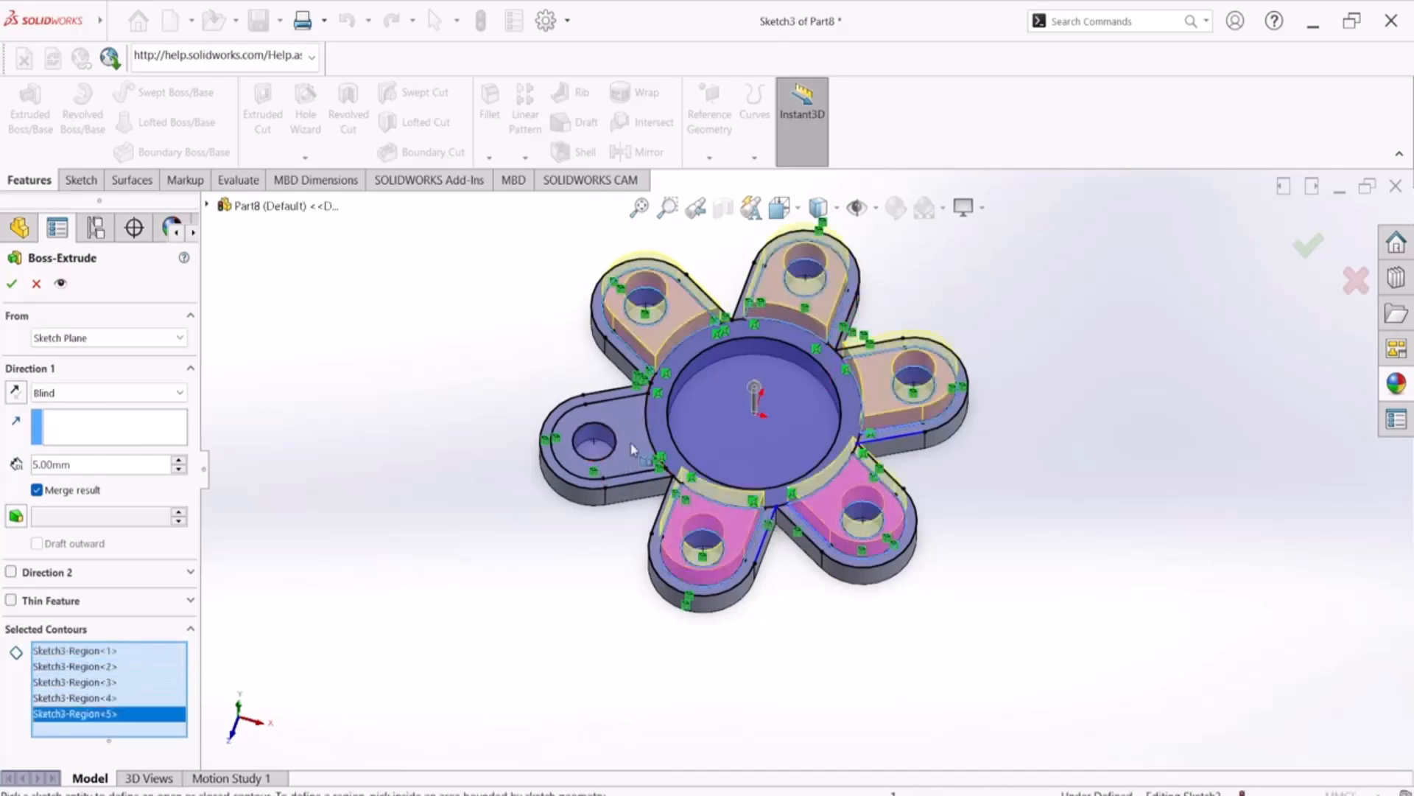
pyautogui.click(600, 442)
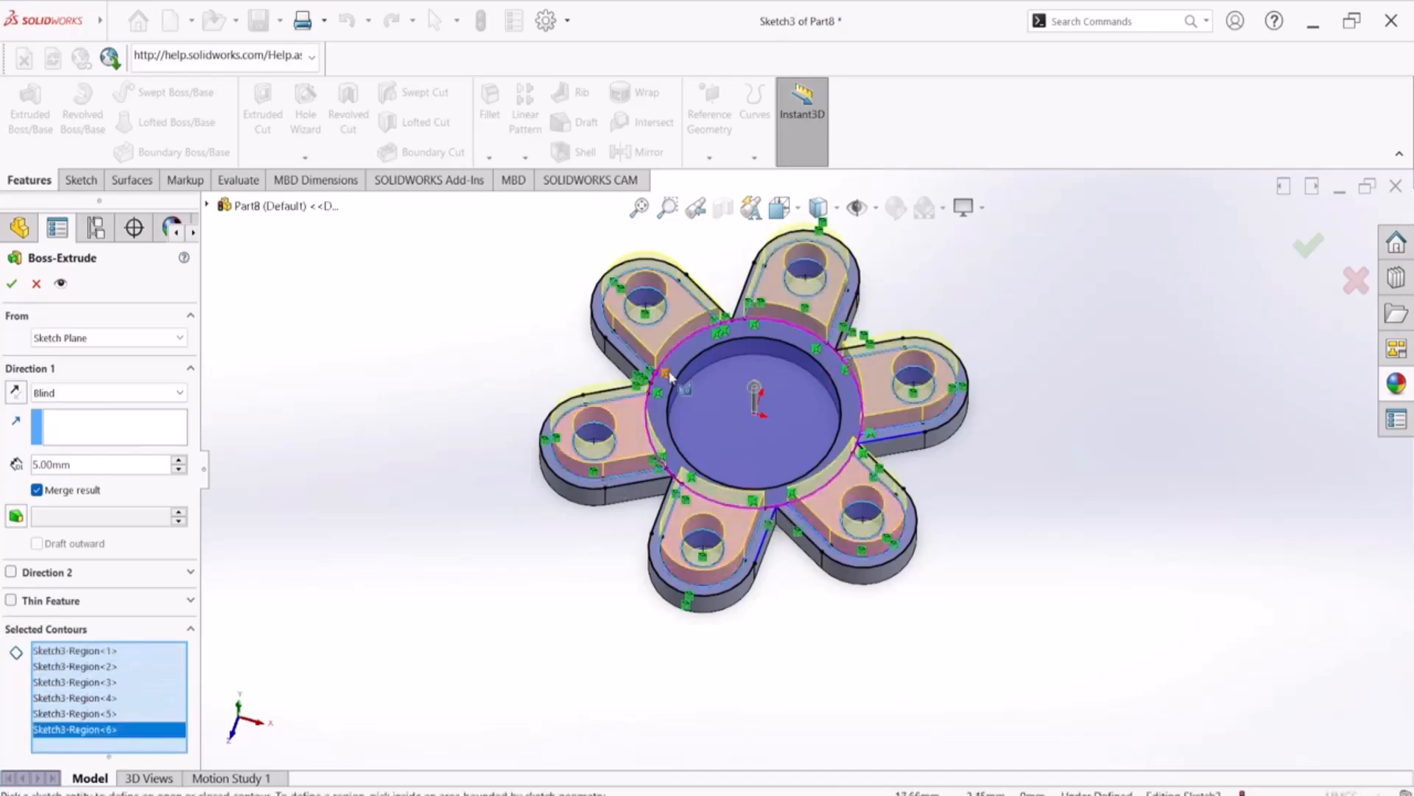
pyautogui.click(667, 414)
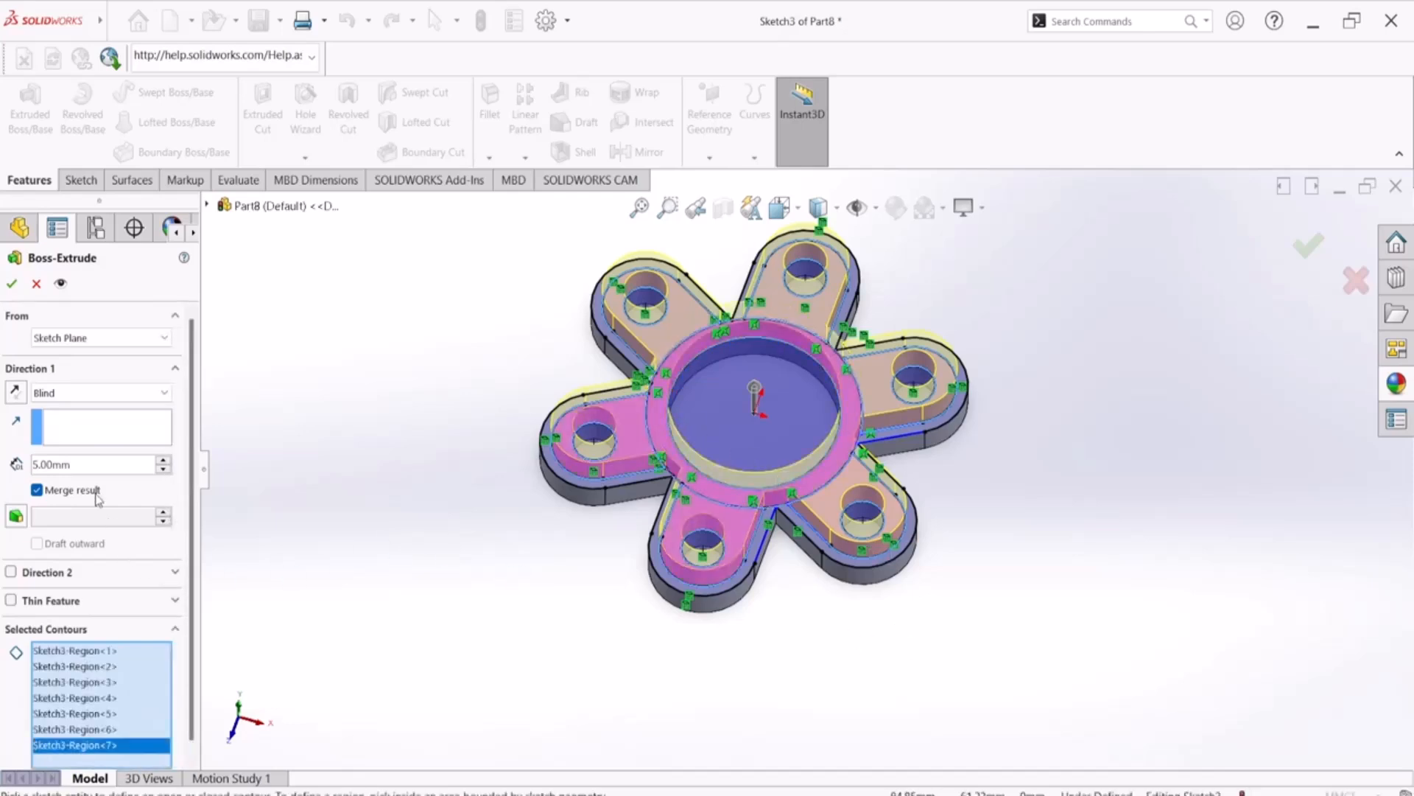
pyautogui.click(13, 284)
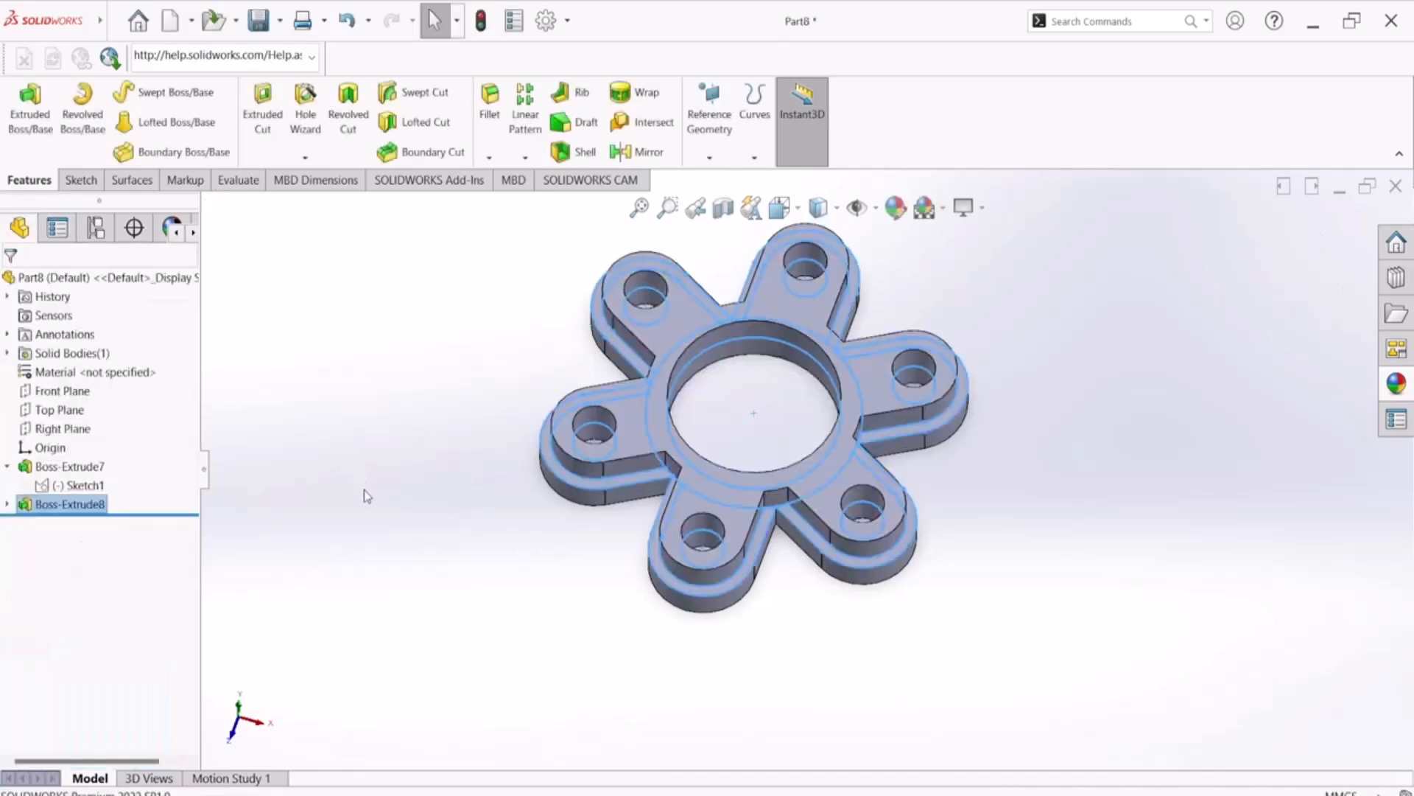
# Inspect the stepped flange from several angles and compare it with the Exercise-19 isometric view in Adobe Reader, returning to SOLIDWORKS
pyautogui.moveTo(363, 562); pyautogui.dragTo(404, 404, button='middle')
pyautogui.click(410, 404)
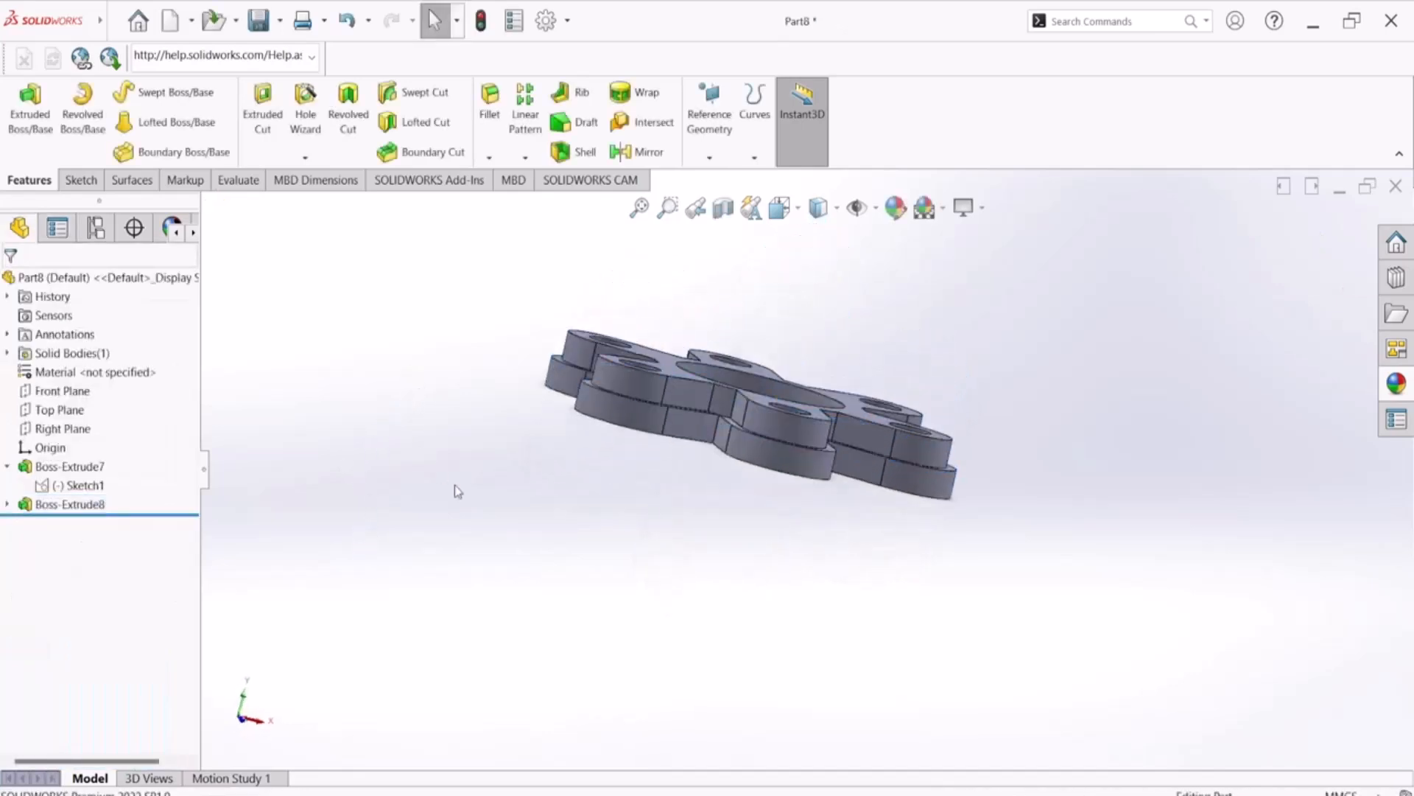
pyautogui.moveTo(440, 476); pyautogui.dragTo(925, 654, button='middle')
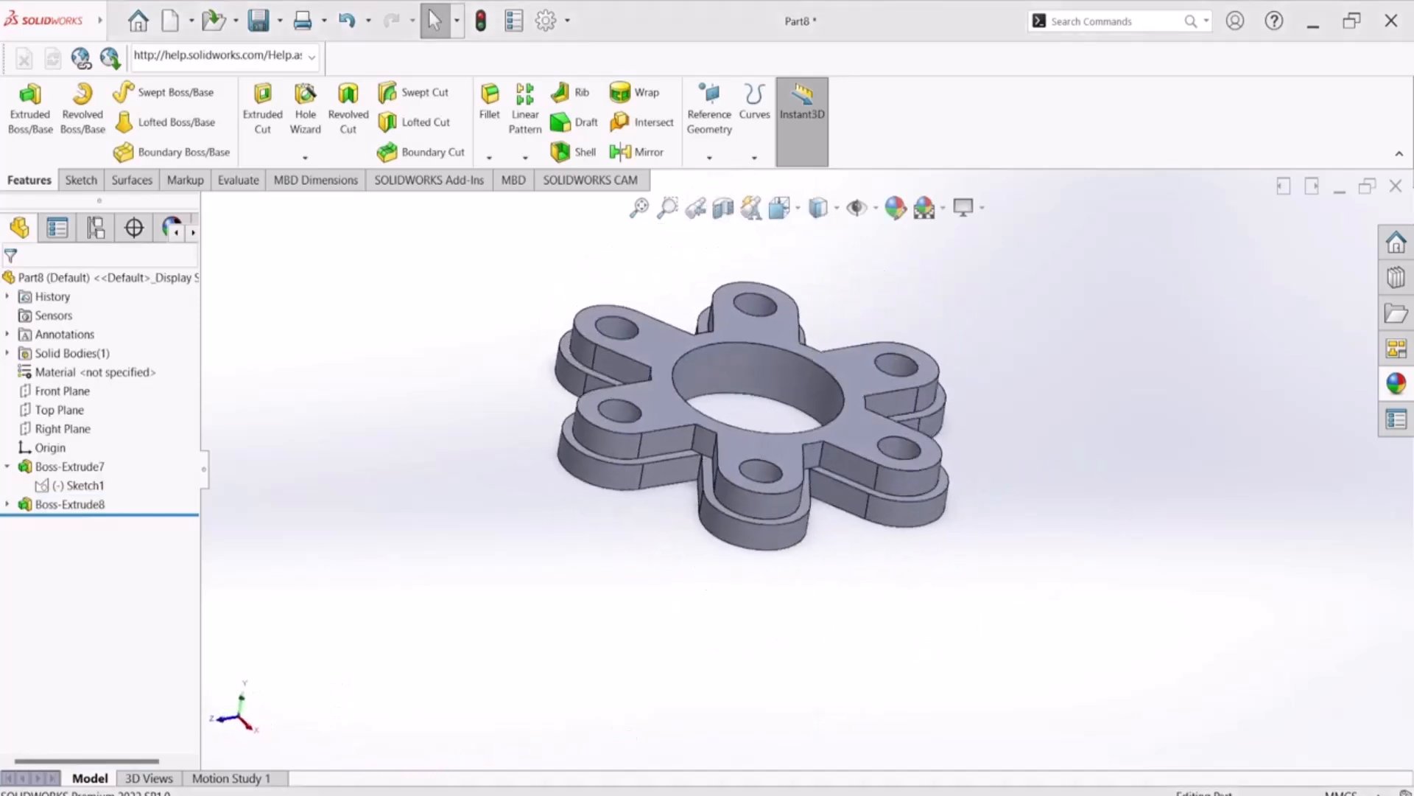
pyautogui.hotkey('alt', 'Tab')
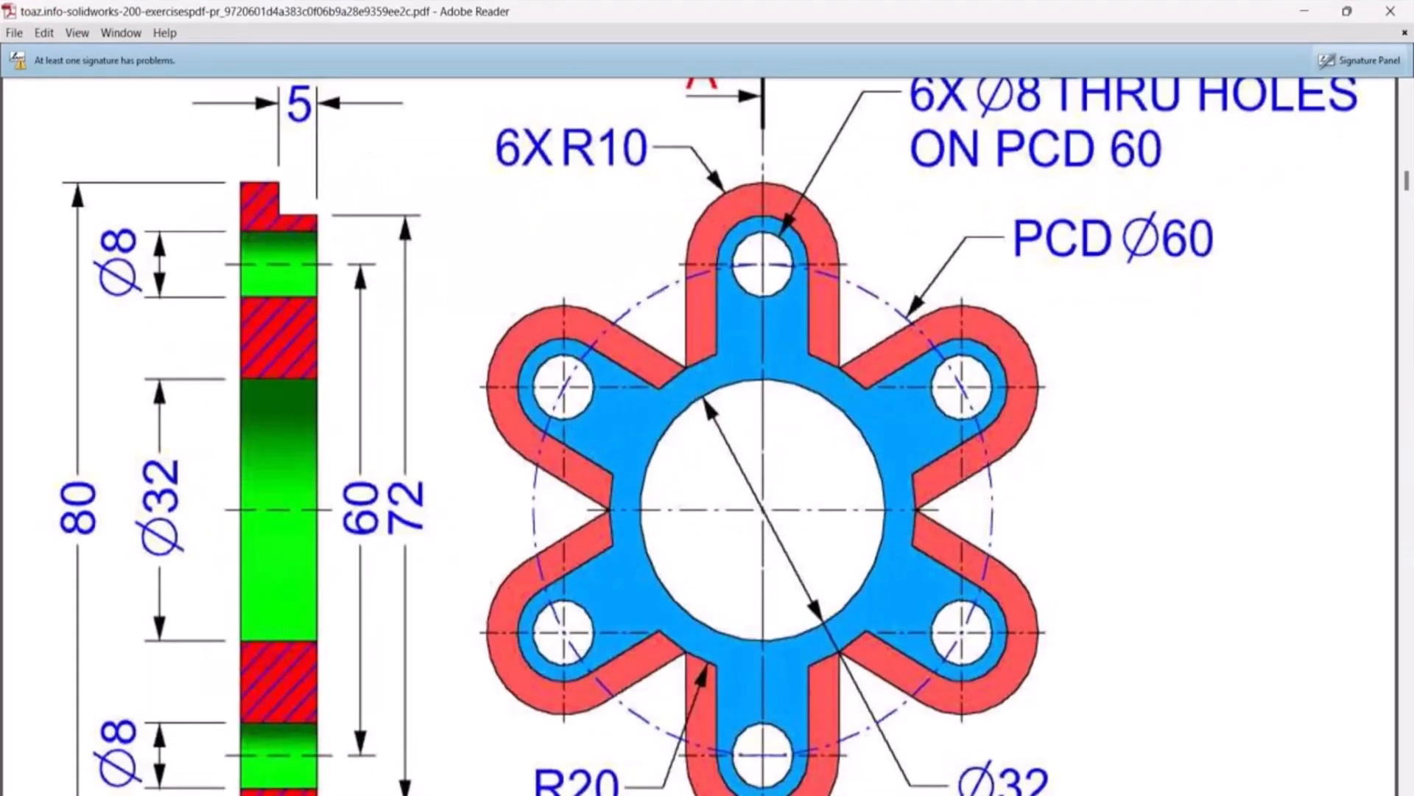
pyautogui.scroll(12, 816, 477)
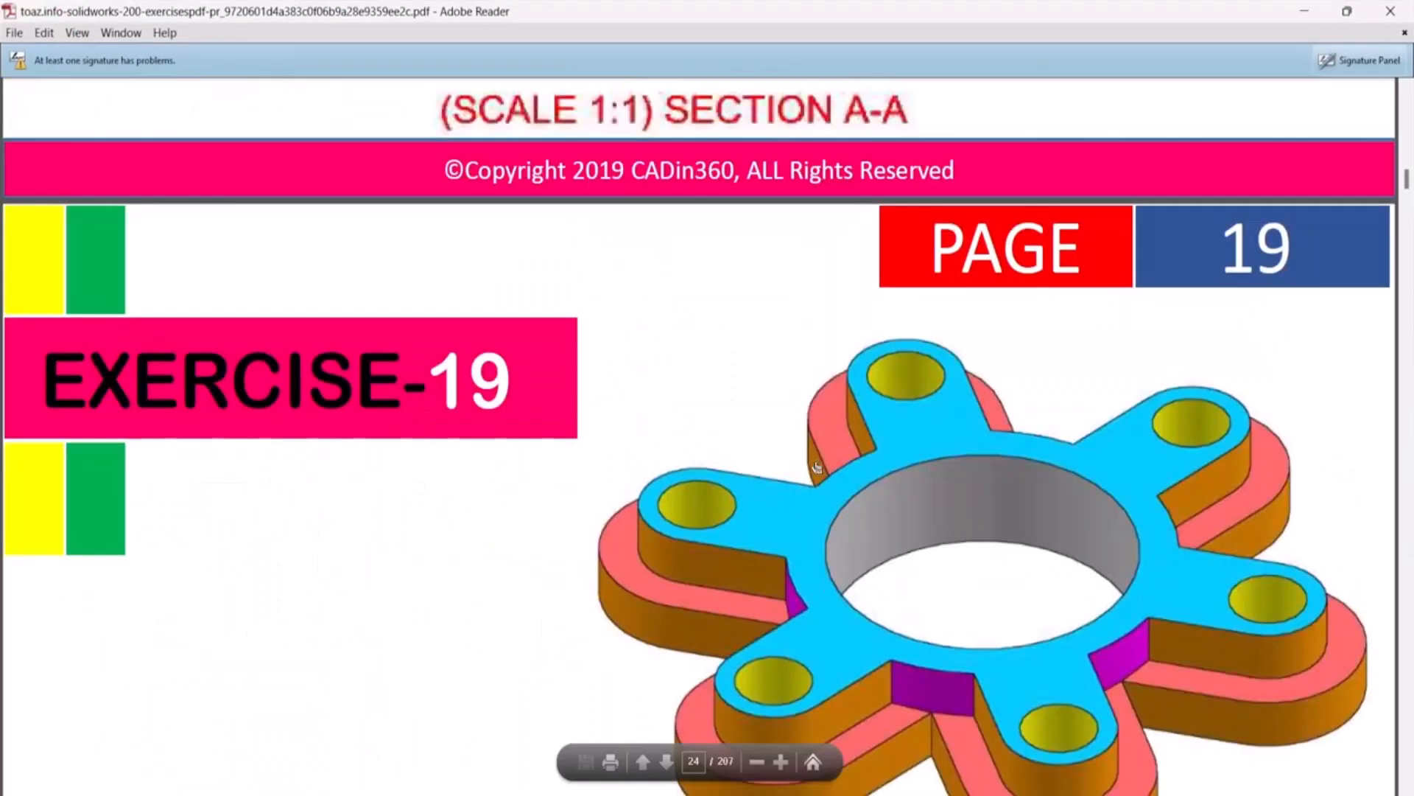
pyautogui.scroll(-3, 817, 471)
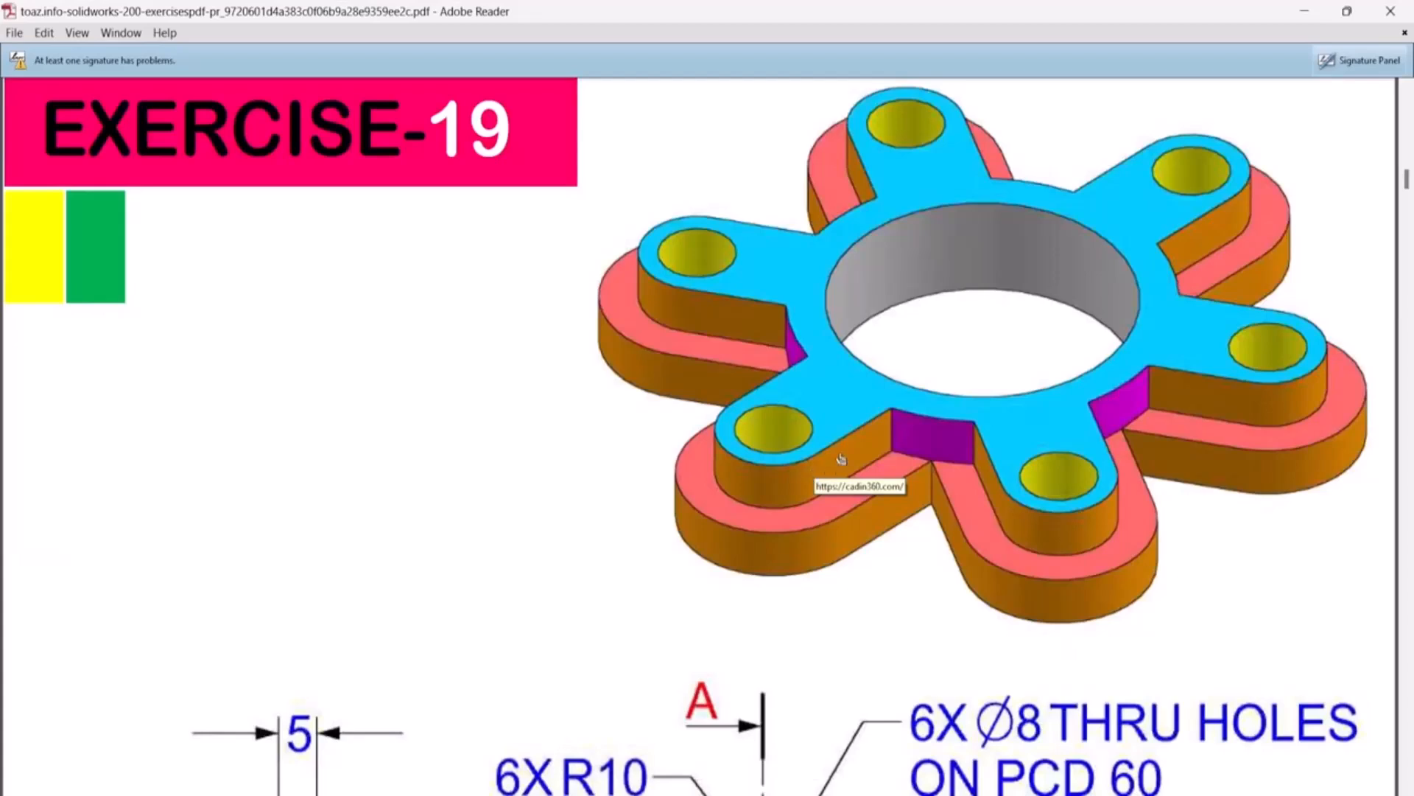
pyautogui.moveTo(958, 795)
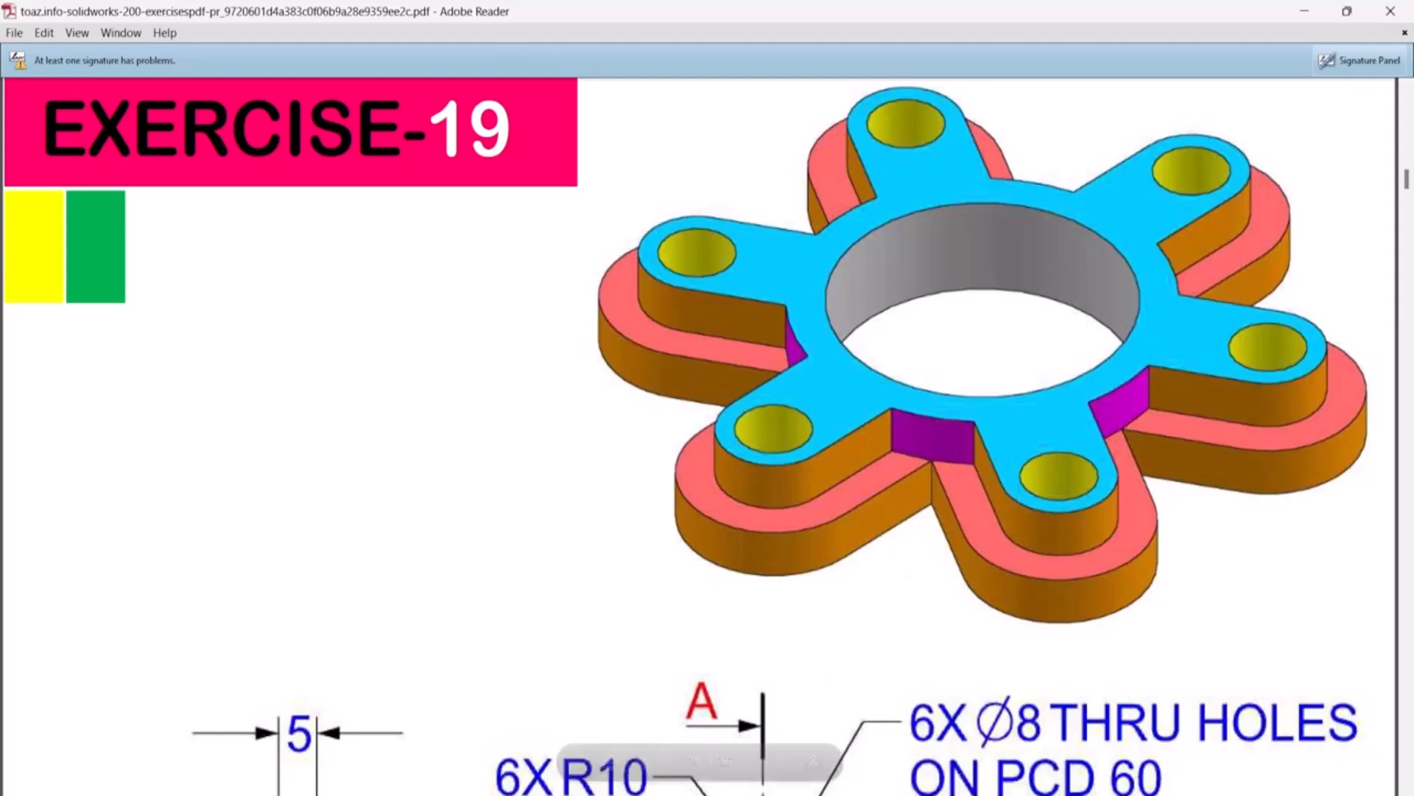
pyautogui.click(917, 794)
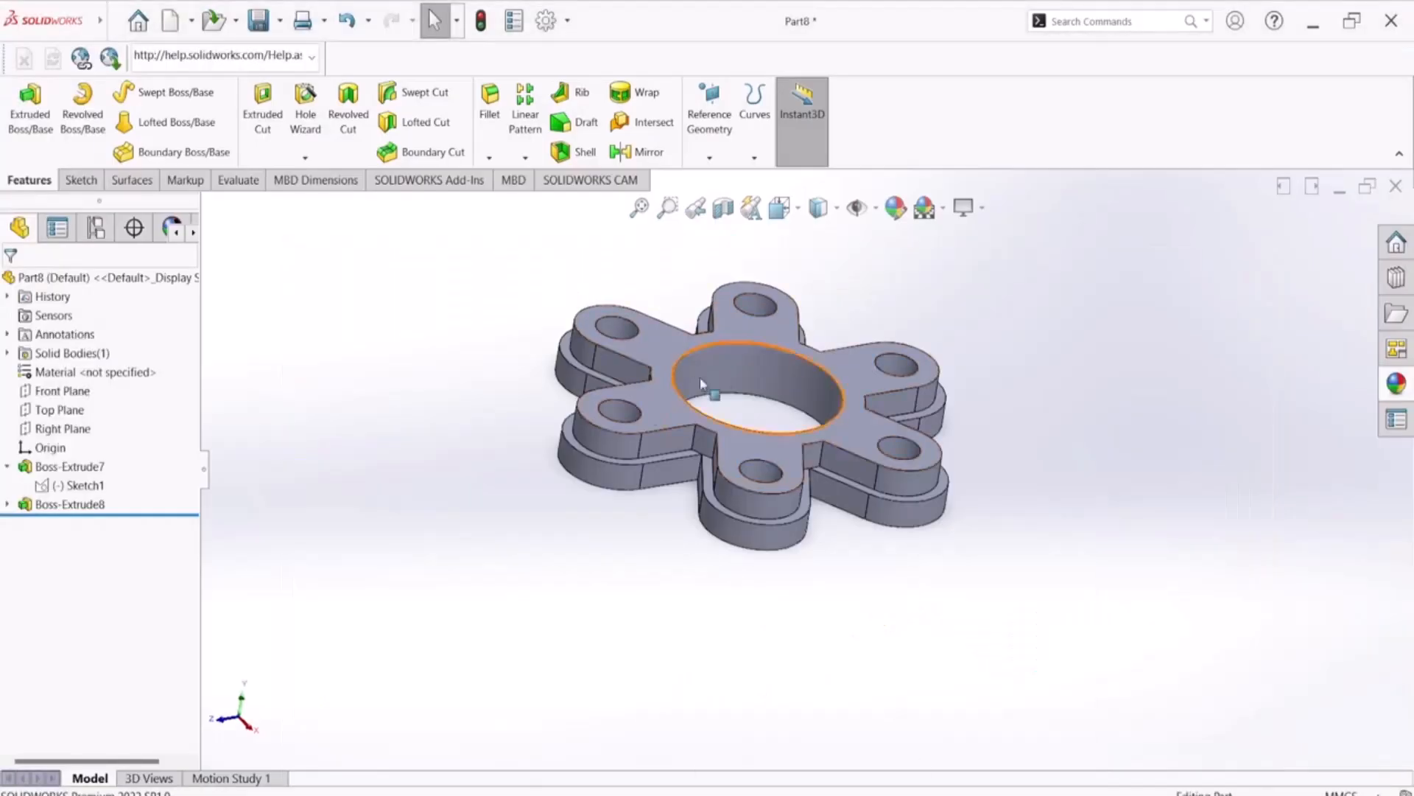
# Show the part in isometric view and colour the faces of the six arm holes and the central bore yellow
pyautogui.press('space')
pyautogui.click(1083, 518)
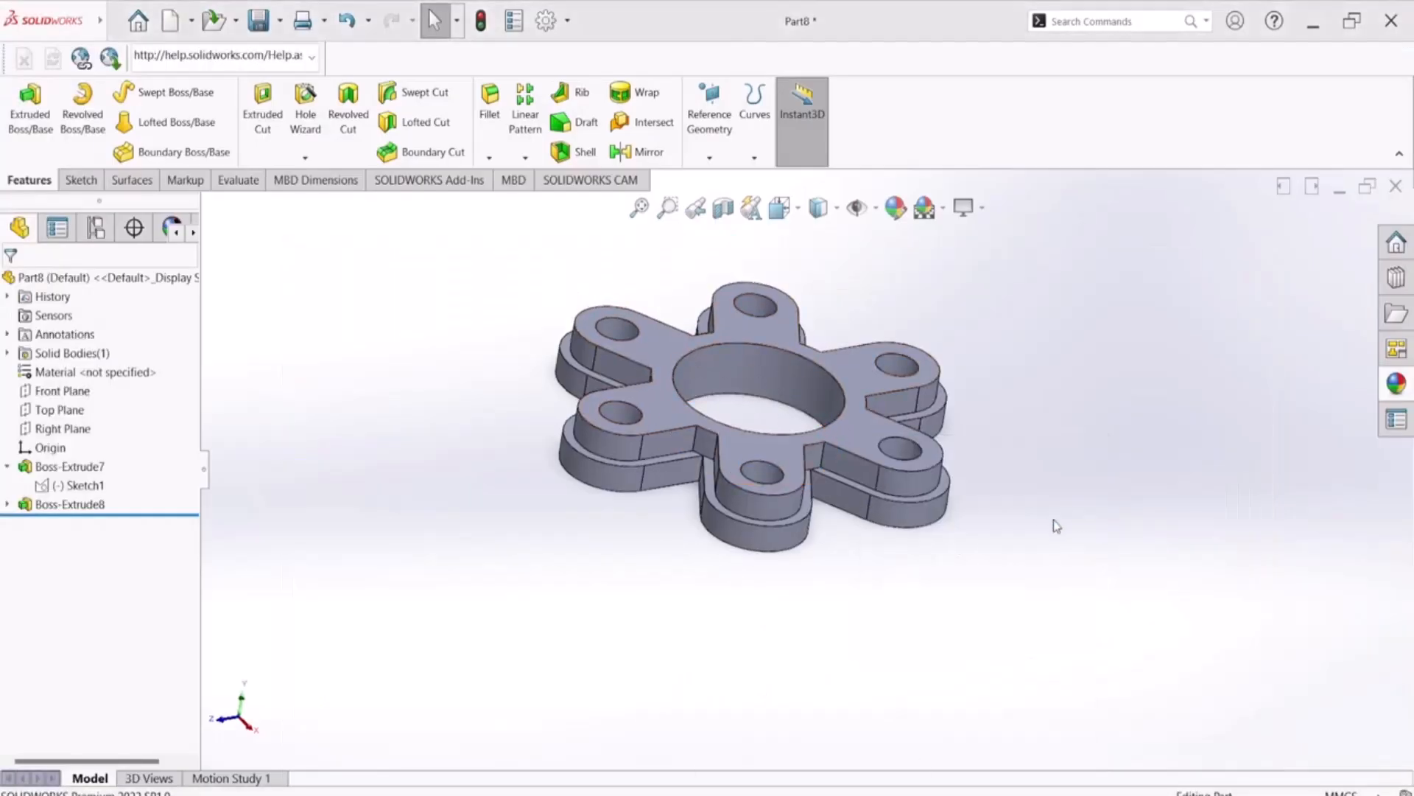
pyautogui.scroll(-4, 767, 361)
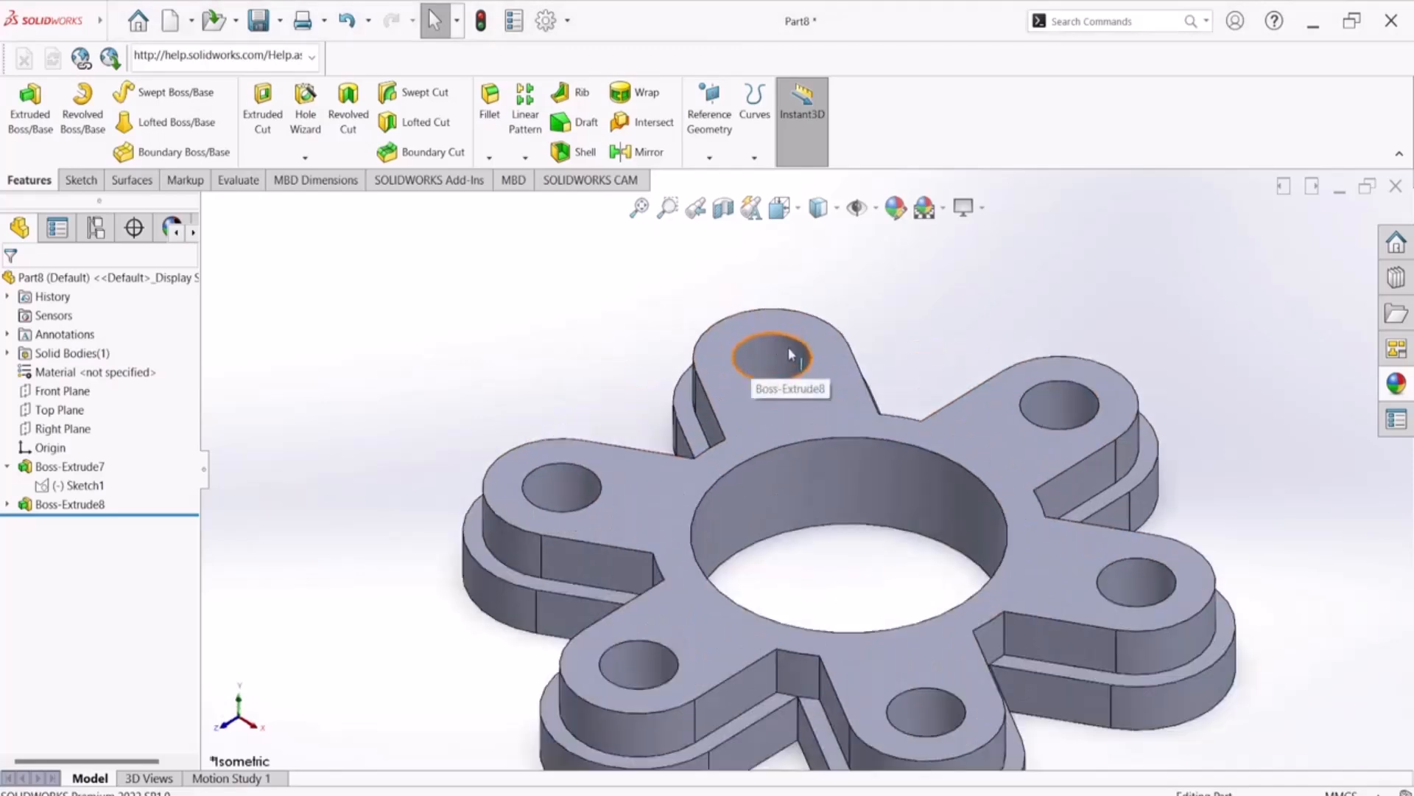
pyautogui.click(765, 377)
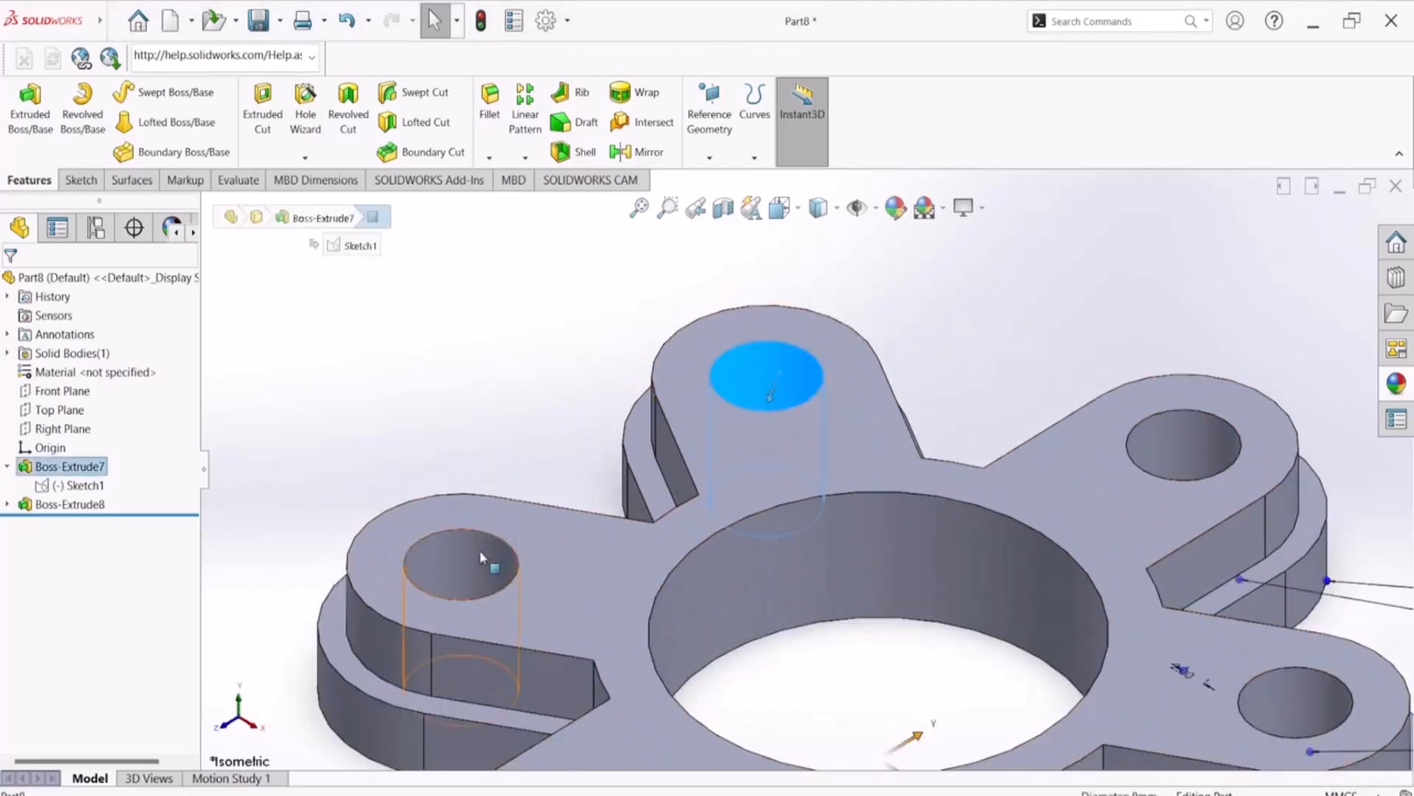
pyautogui.keyDown('ctrl'); pyautogui.click(464, 571); pyautogui.keyUp('ctrl')
pyautogui.keyDown('ctrl'); pyautogui.moveTo(1214, 539); pyautogui.dragTo(1215, 541); pyautogui.keyUp('ctrl')
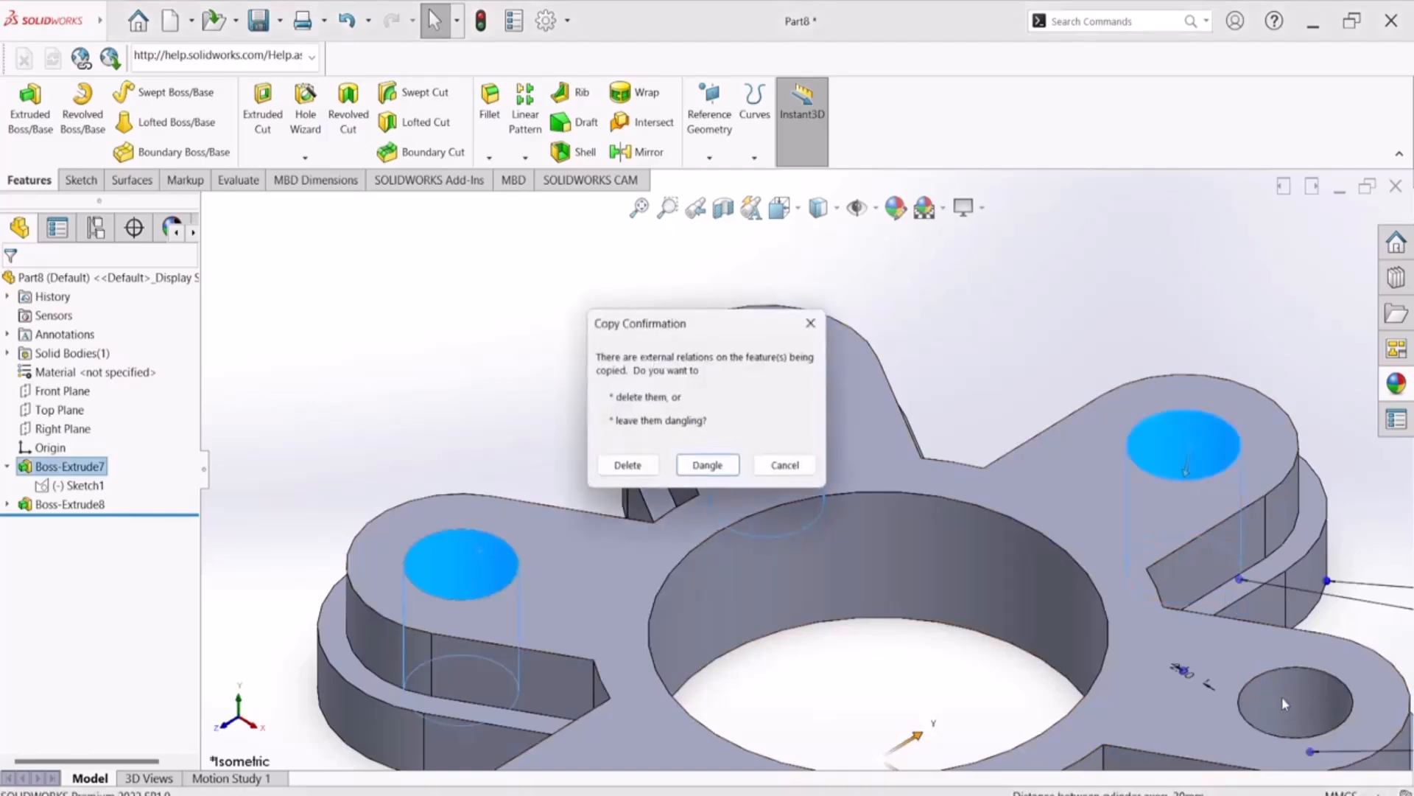
pyautogui.click(812, 322)
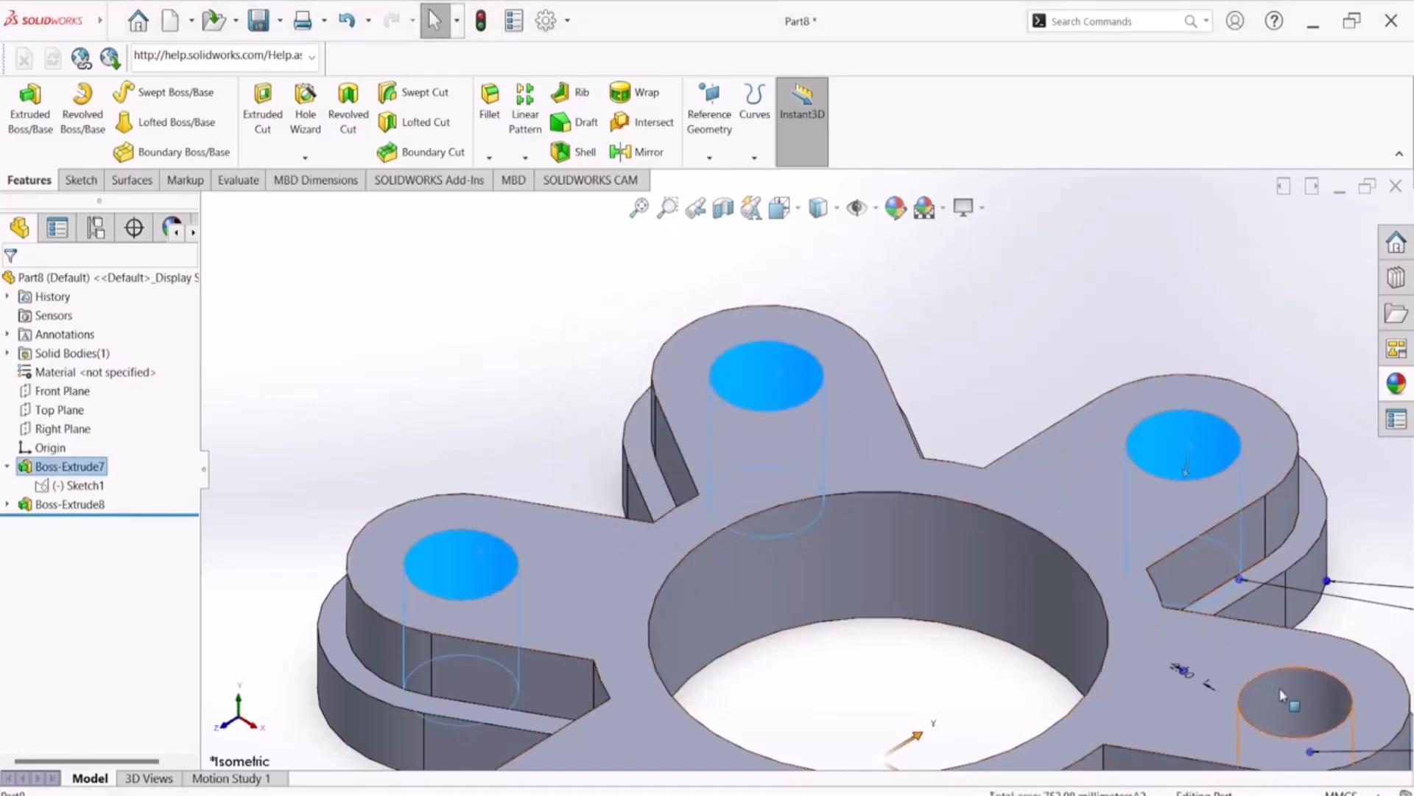
pyautogui.scroll(3, 988, 524)
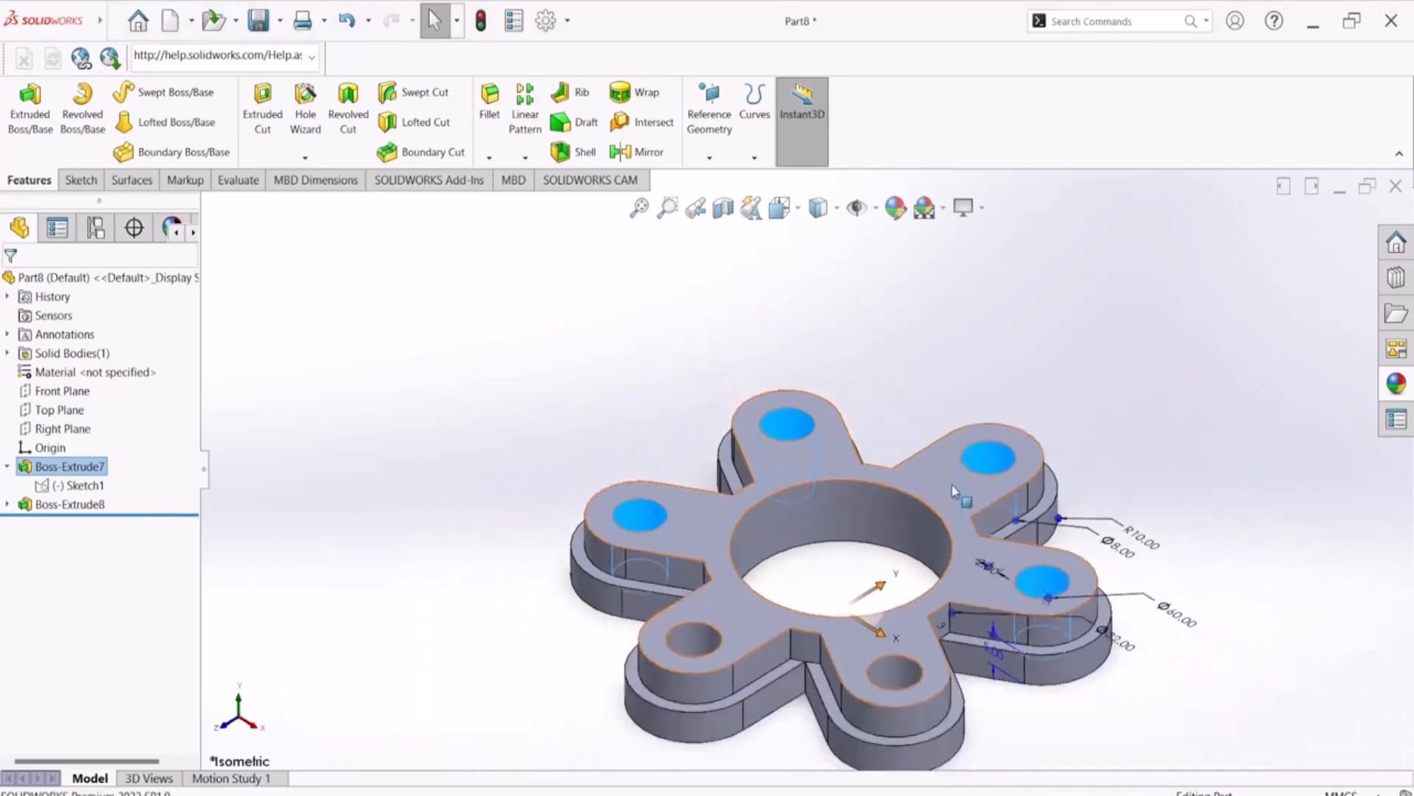
pyautogui.keyDown('ctrl'); pyautogui.click(696, 643); pyautogui.keyUp('ctrl')
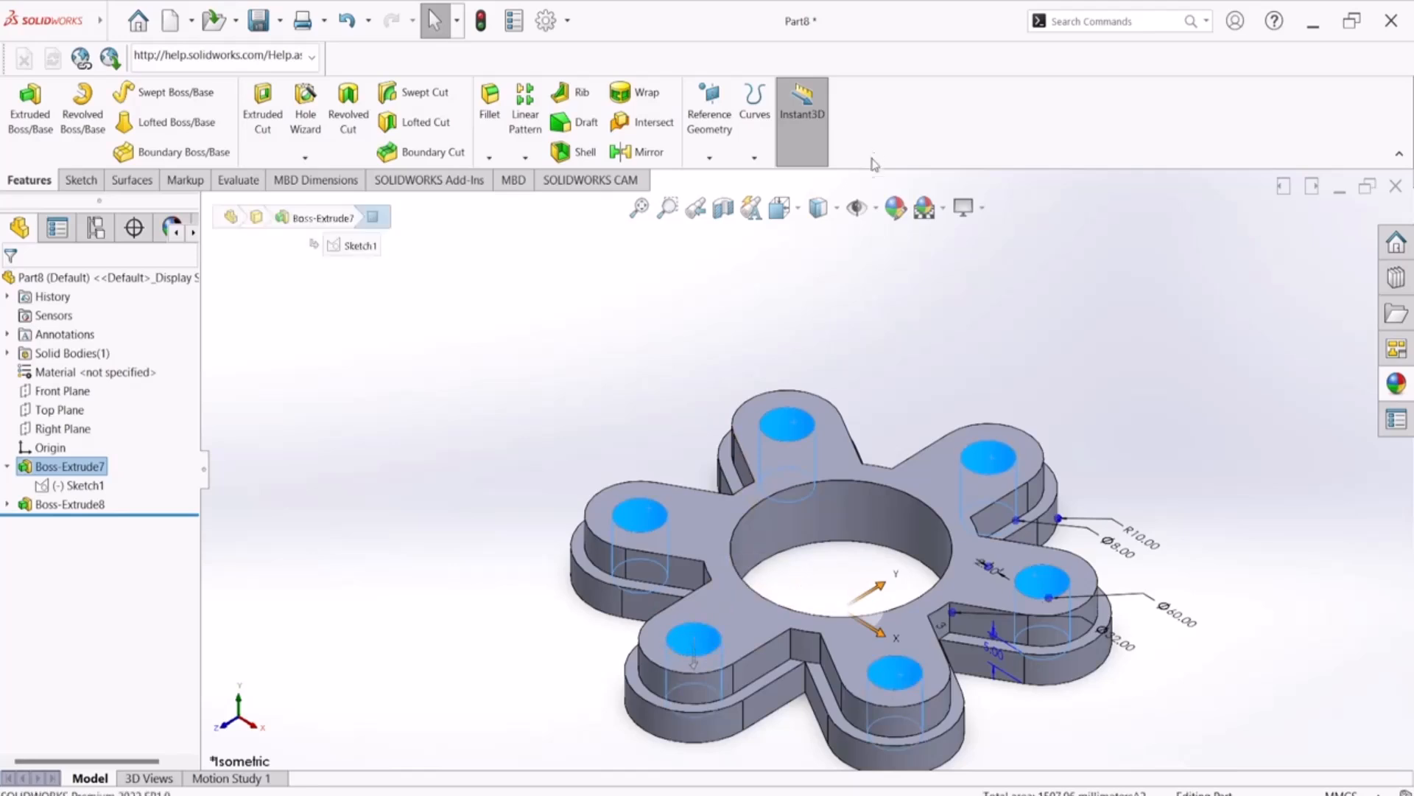
pyautogui.keyDown('ctrl'); pyautogui.click(834, 499); pyautogui.keyUp('ctrl')
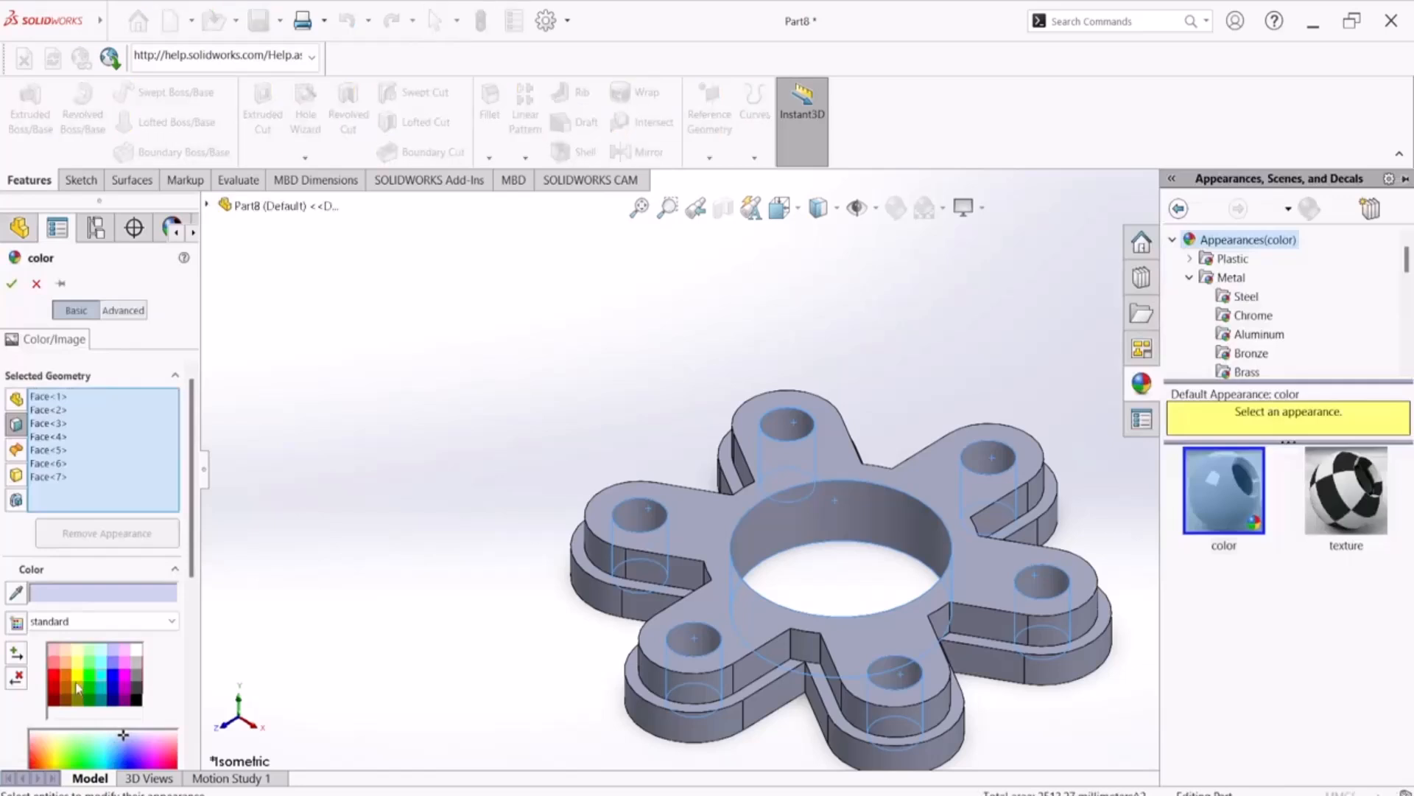
pyautogui.click(77, 682)
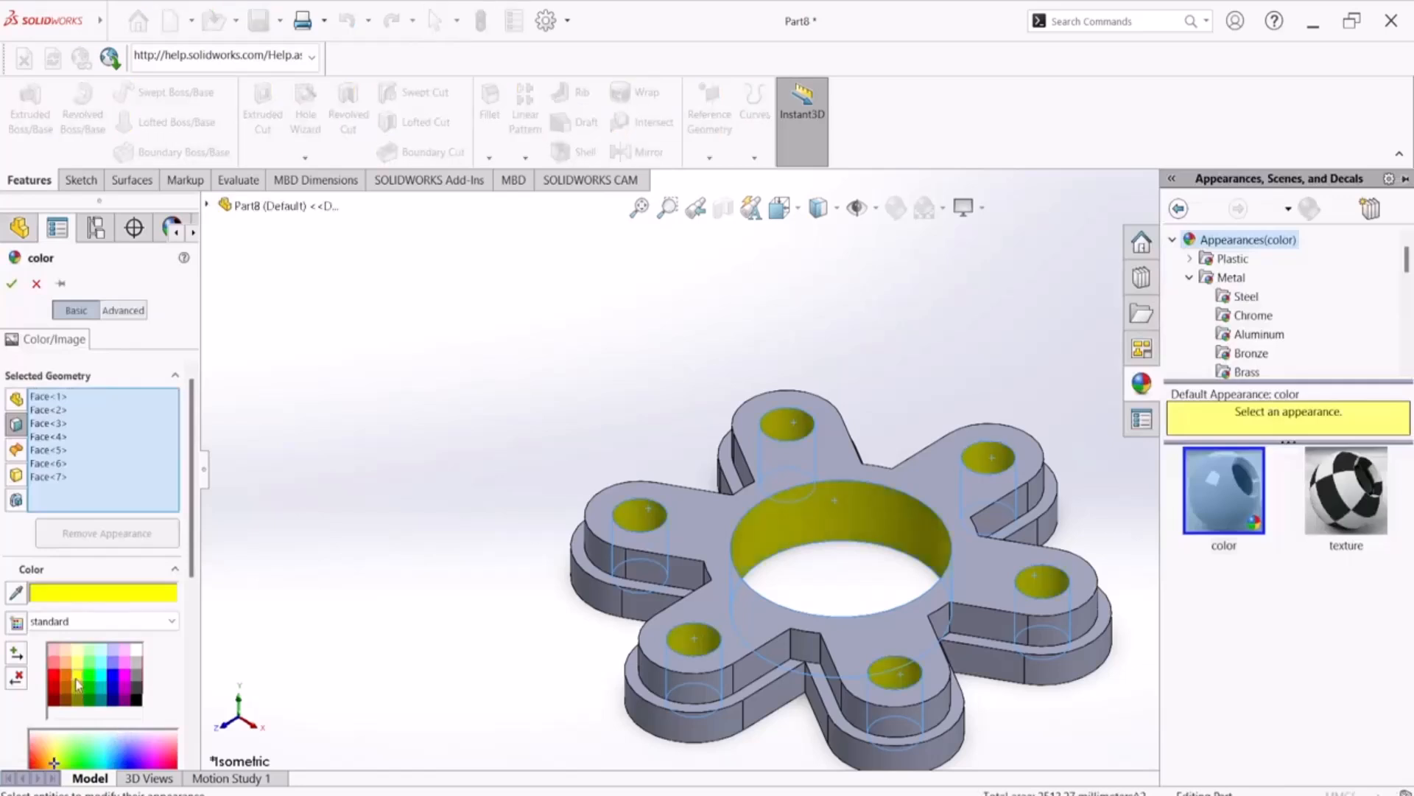
pyautogui.click(12, 285)
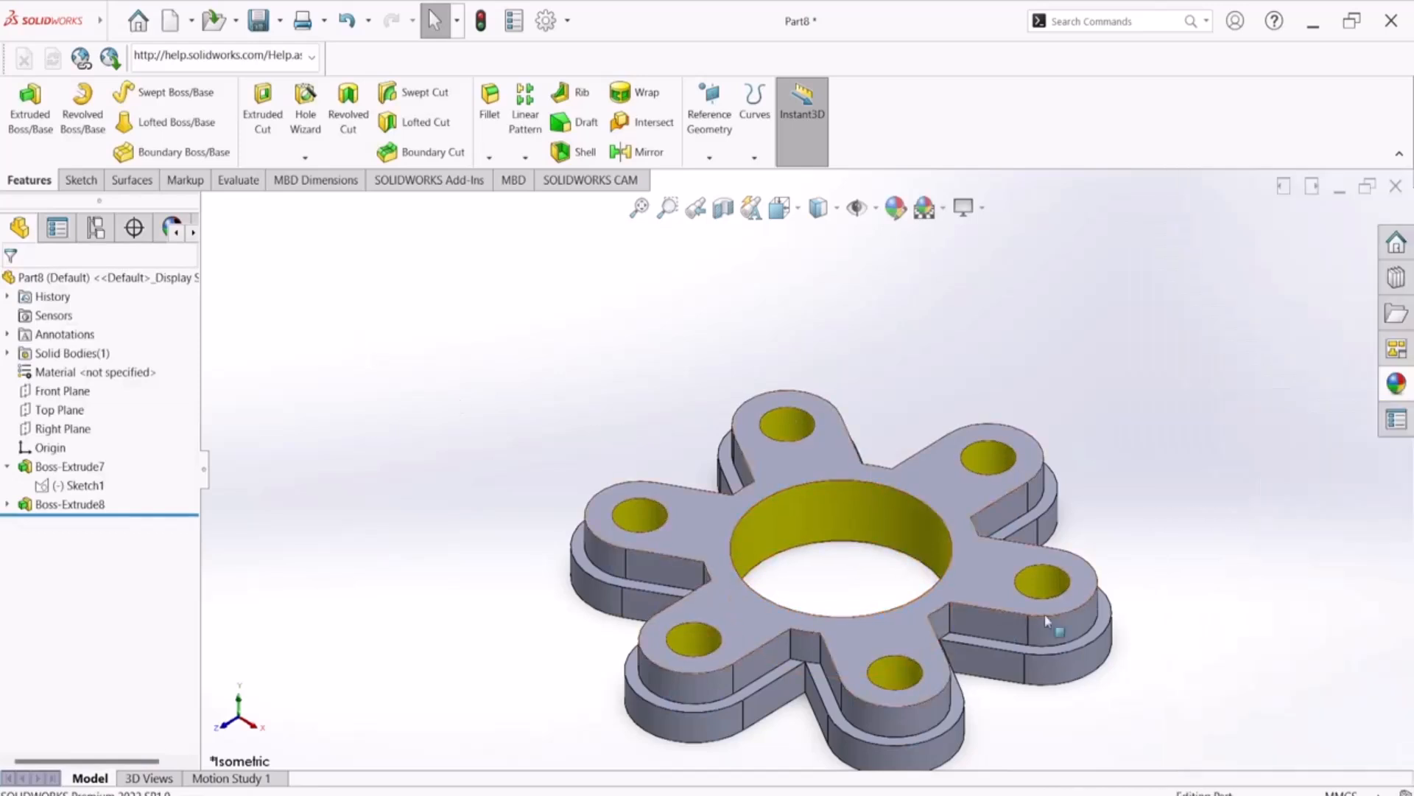
# Colour the selected rounded arm-end faces on the lower and upper tiers of the flange orange
pyautogui.click(1101, 658)
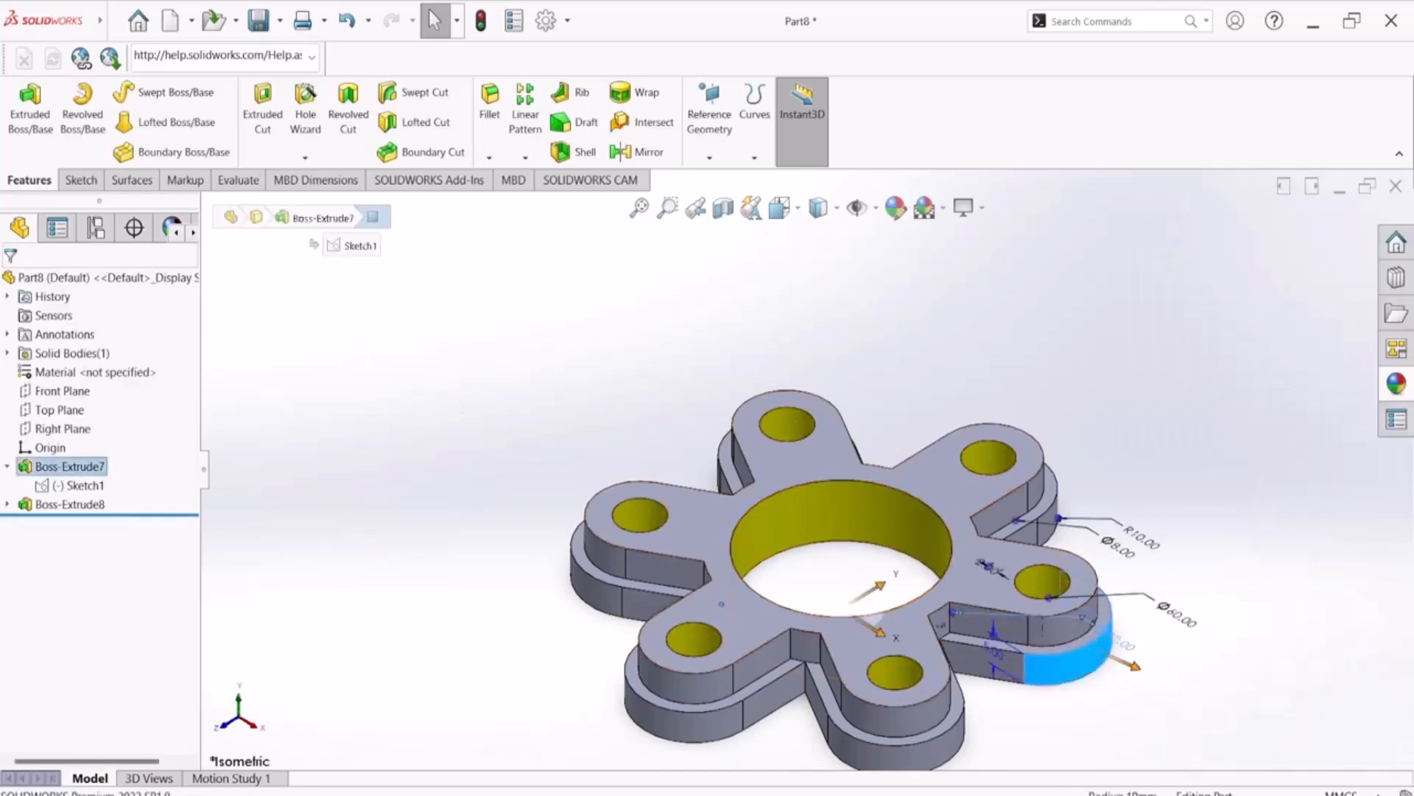
pyautogui.keyDown('ctrl'); pyautogui.click(927, 716); pyautogui.keyUp('ctrl')
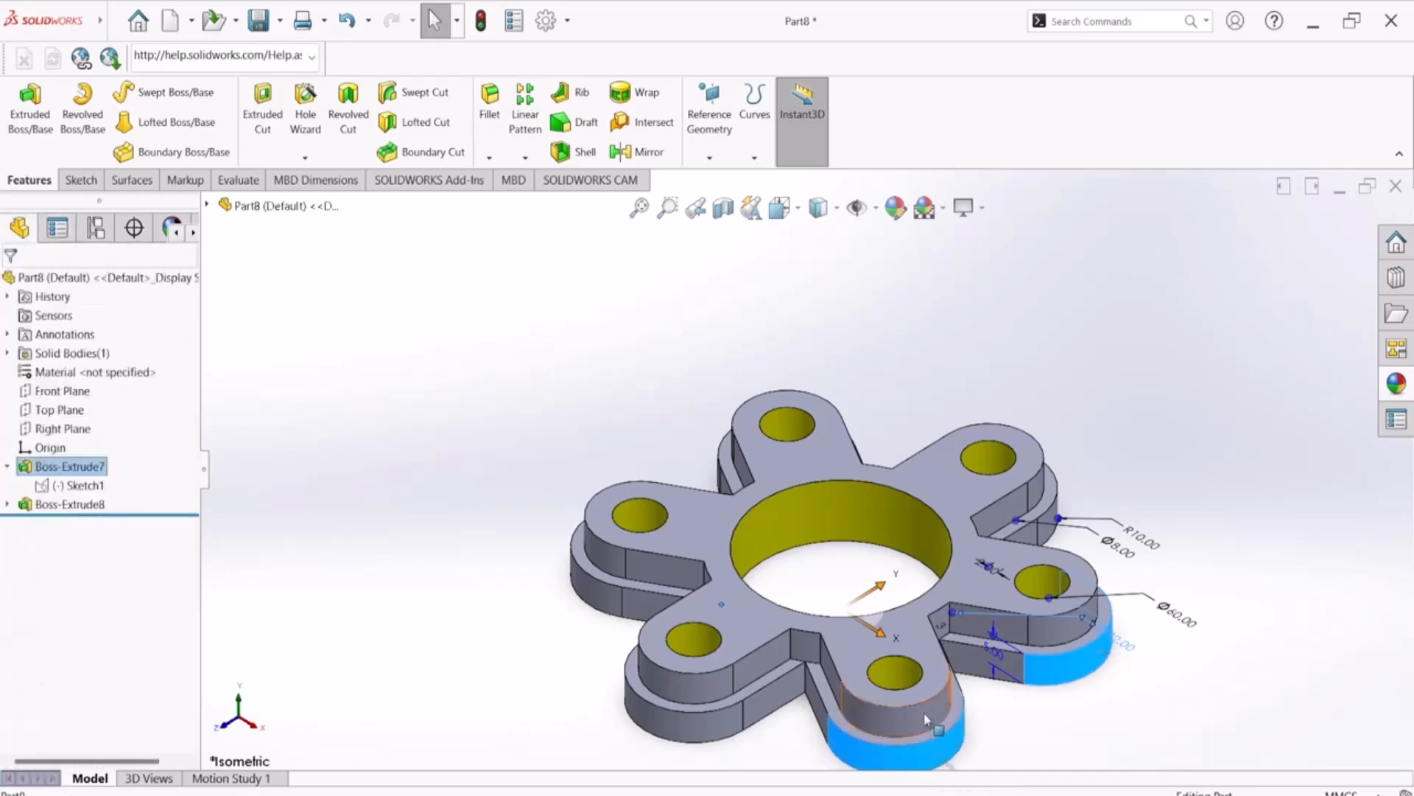
pyautogui.keyDown('ctrl'); pyautogui.click(695, 723); pyautogui.keyUp('ctrl')
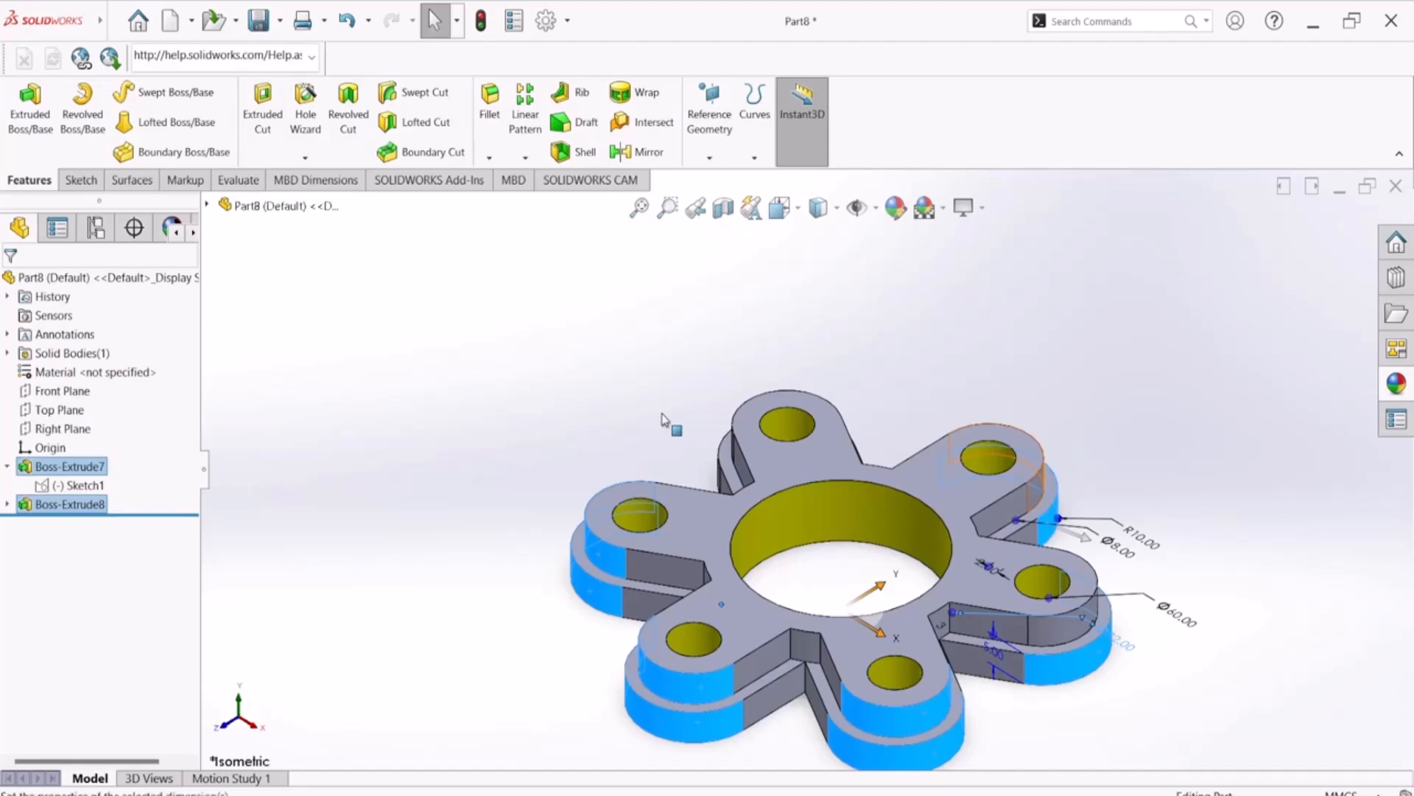
pyautogui.moveTo(722, 477); pyautogui.dragTo(861, 542, button='middle')
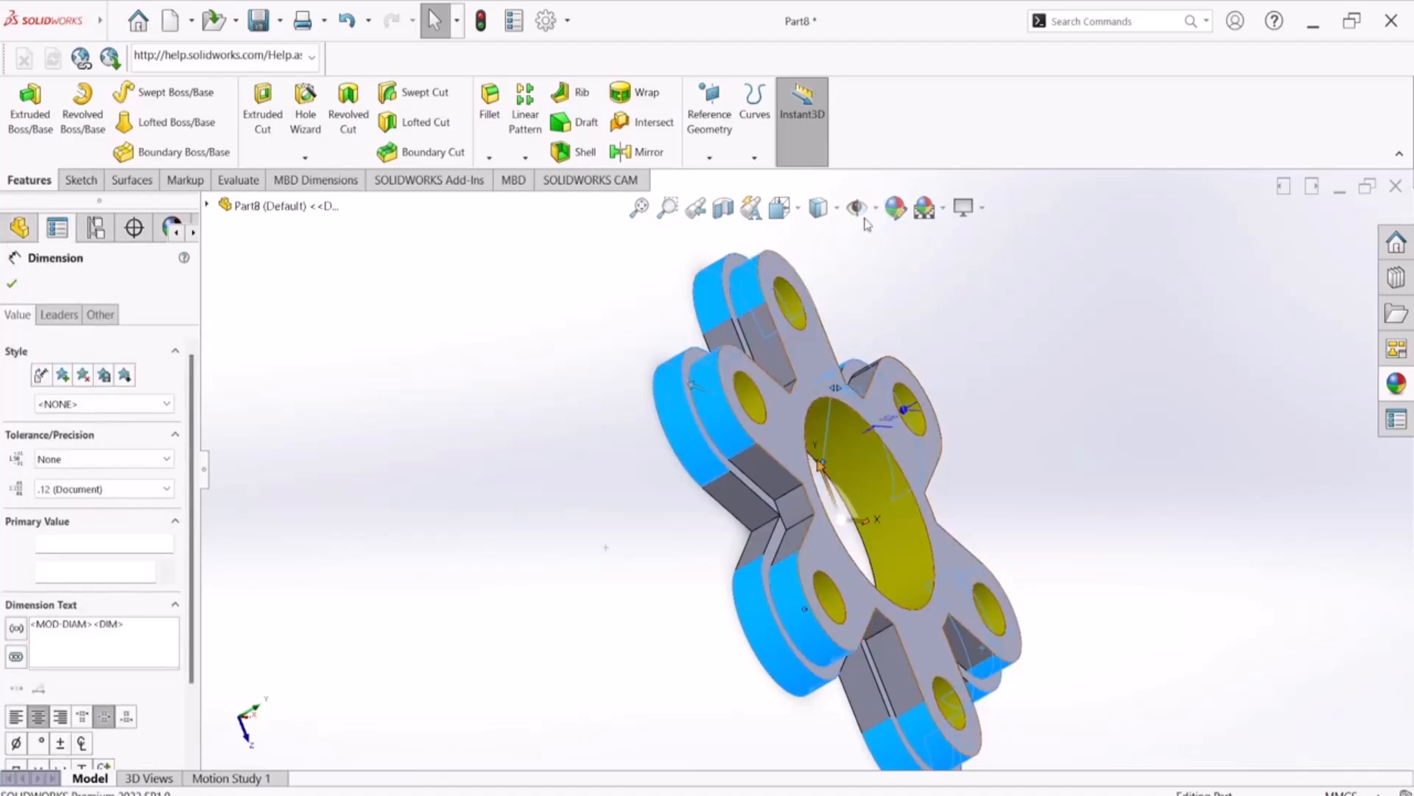
pyautogui.click(895, 209)
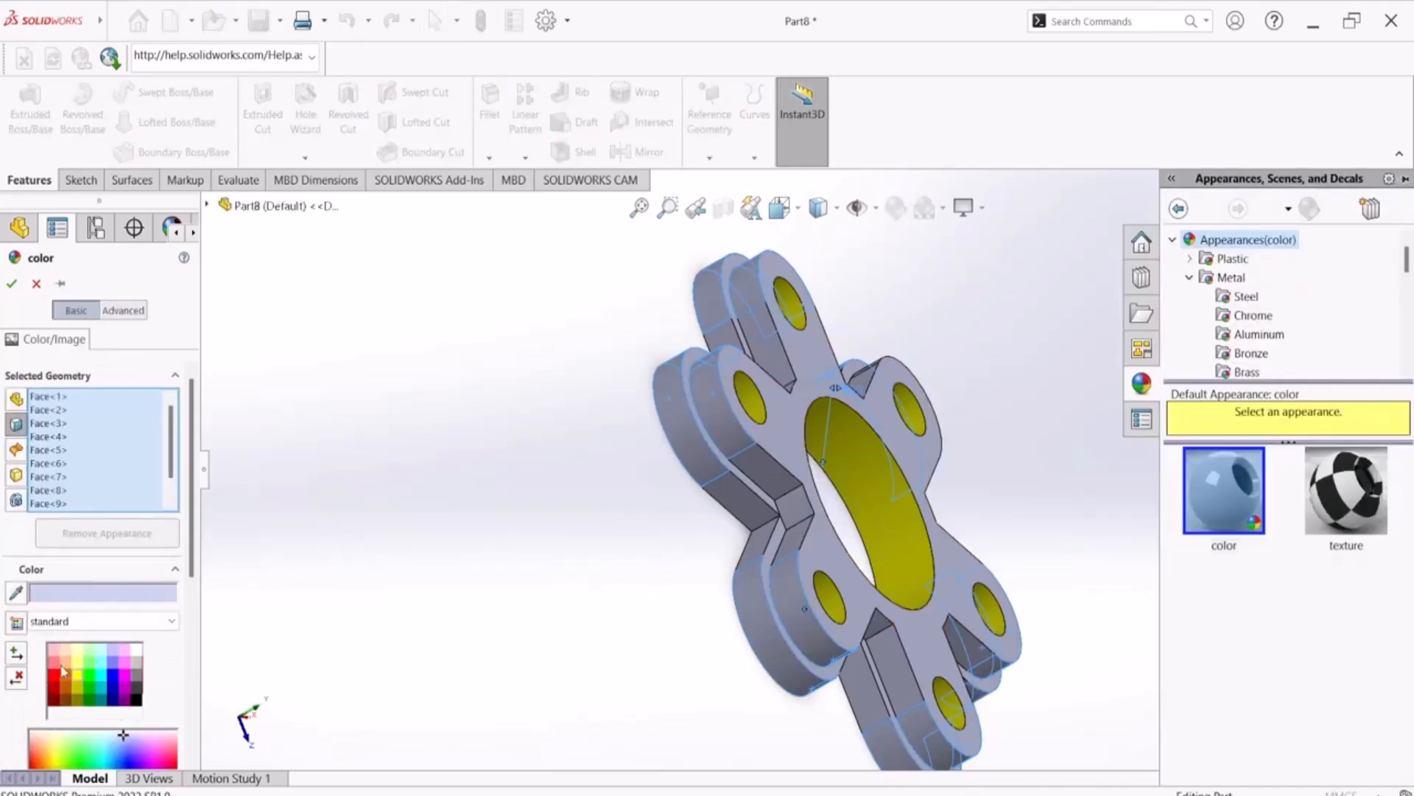
pyautogui.click(65, 678)
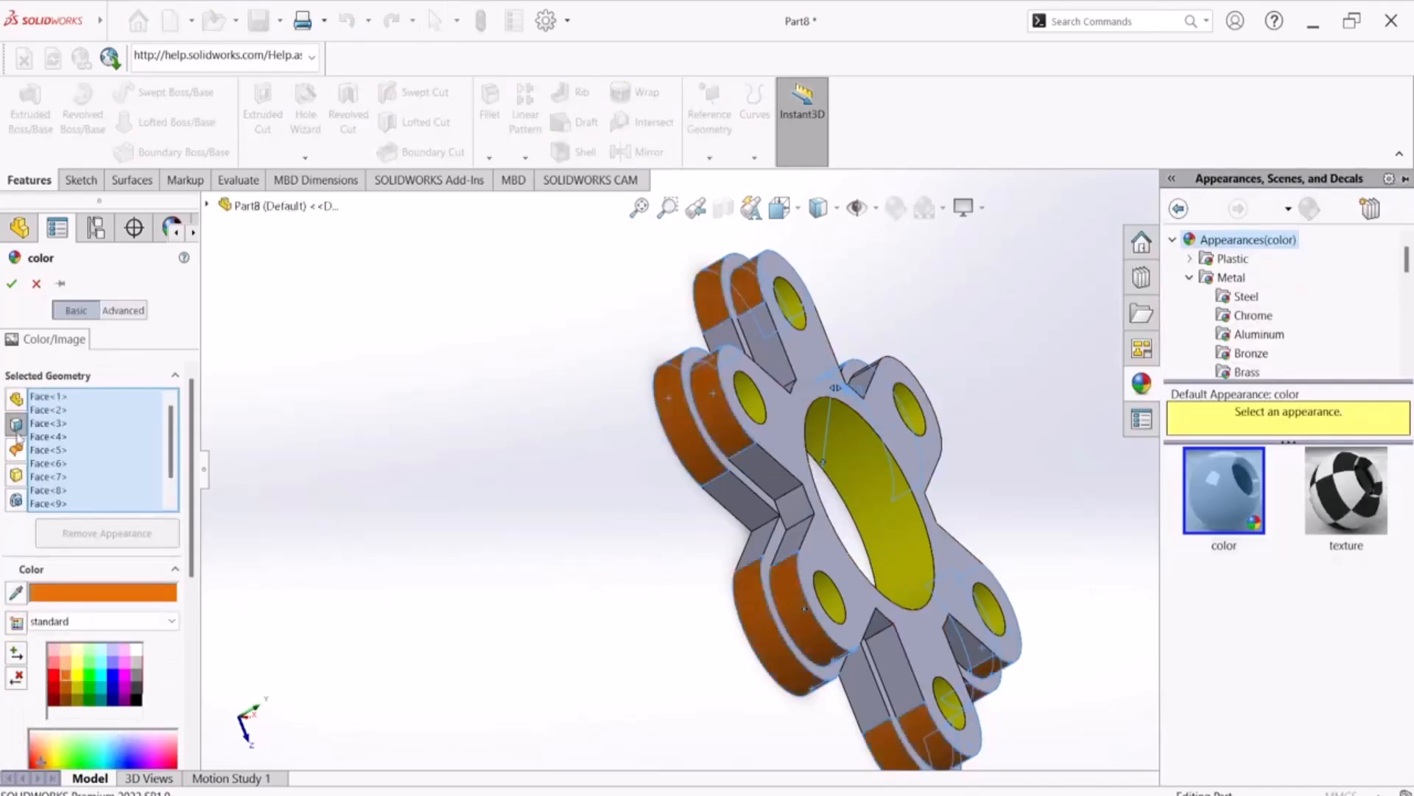
pyautogui.click(12, 285)
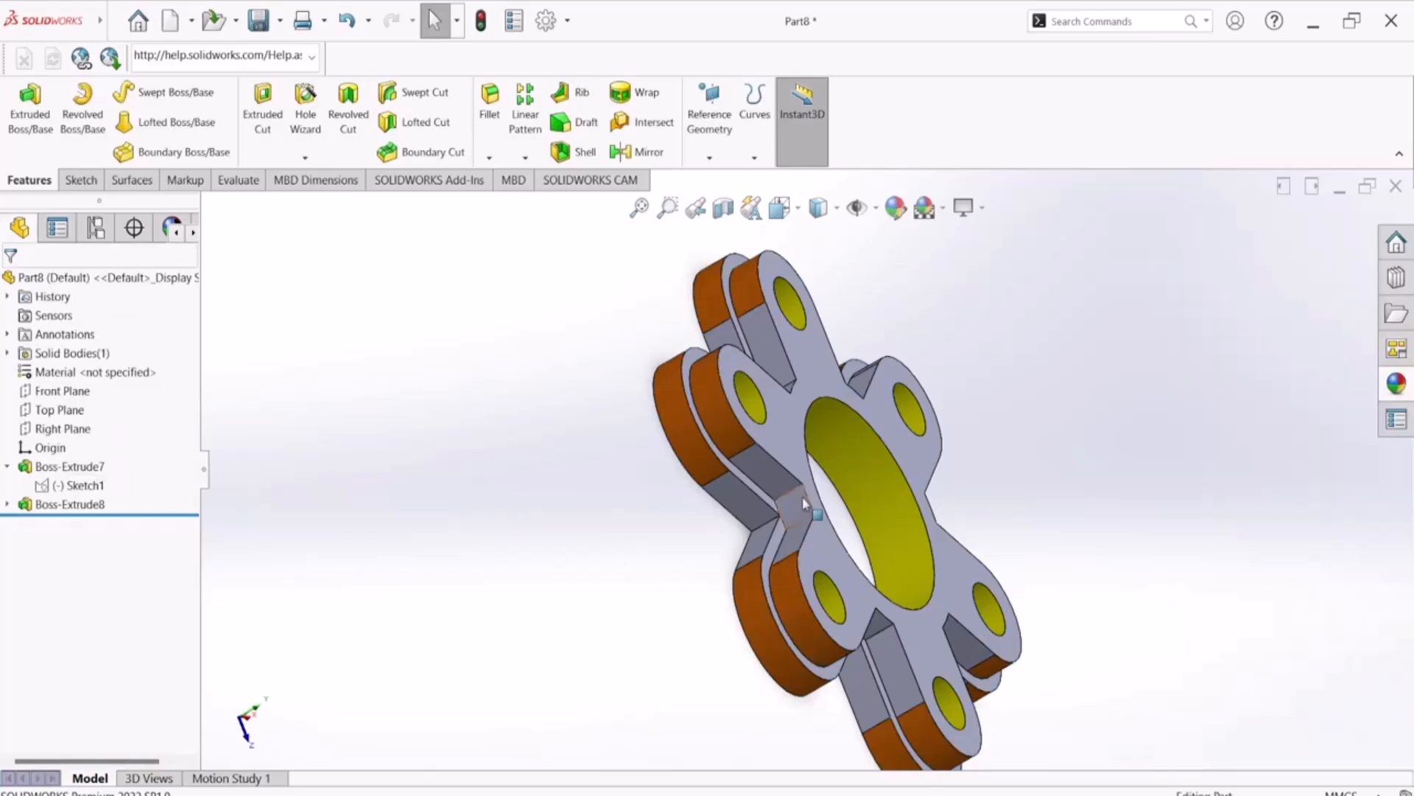
# Colour five of the short hub faces between adjacent raised arms on the upper tier black
pyautogui.scroll(-6, 803, 503)
pyautogui.click(788, 492)
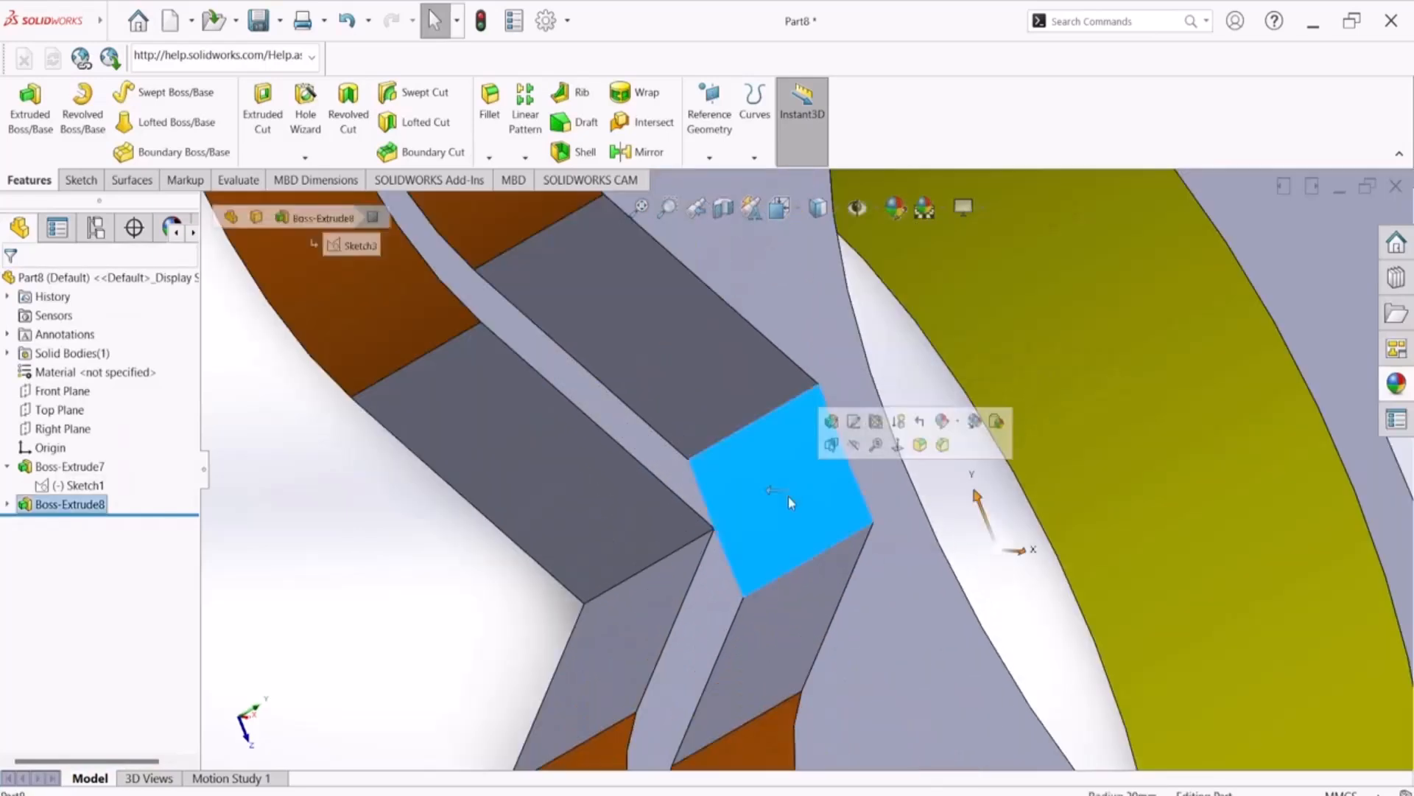
pyautogui.scroll(6, 759, 554)
pyautogui.scroll(-4, 893, 600)
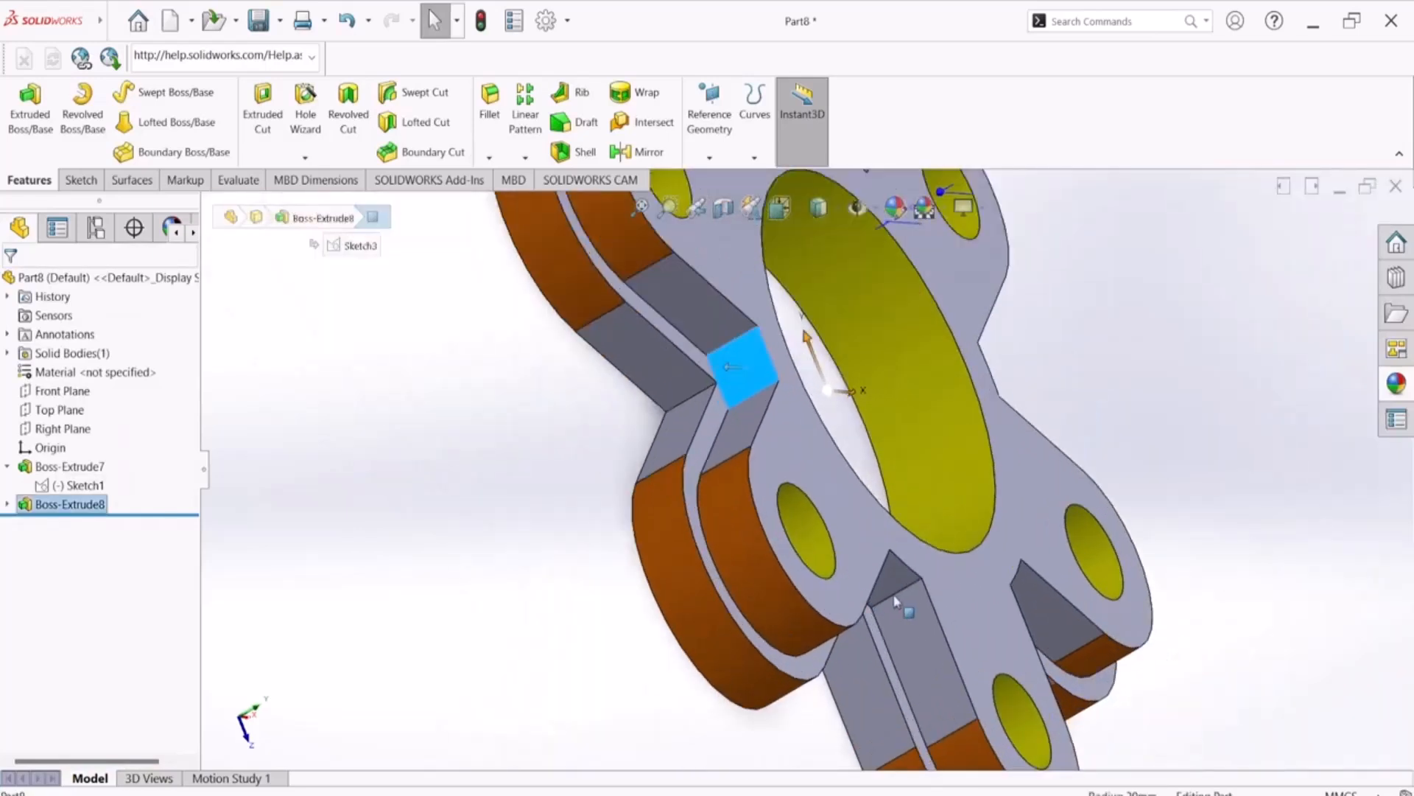
pyautogui.keyDown('ctrl'); pyautogui.click(897, 585); pyautogui.keyUp('ctrl')
pyautogui.scroll(5, 881, 587)
pyautogui.moveTo(875, 586); pyautogui.dragTo(670, 531, button='middle')
pyautogui.scroll(-5, 749, 513)
pyautogui.scroll(-5, 748, 513)
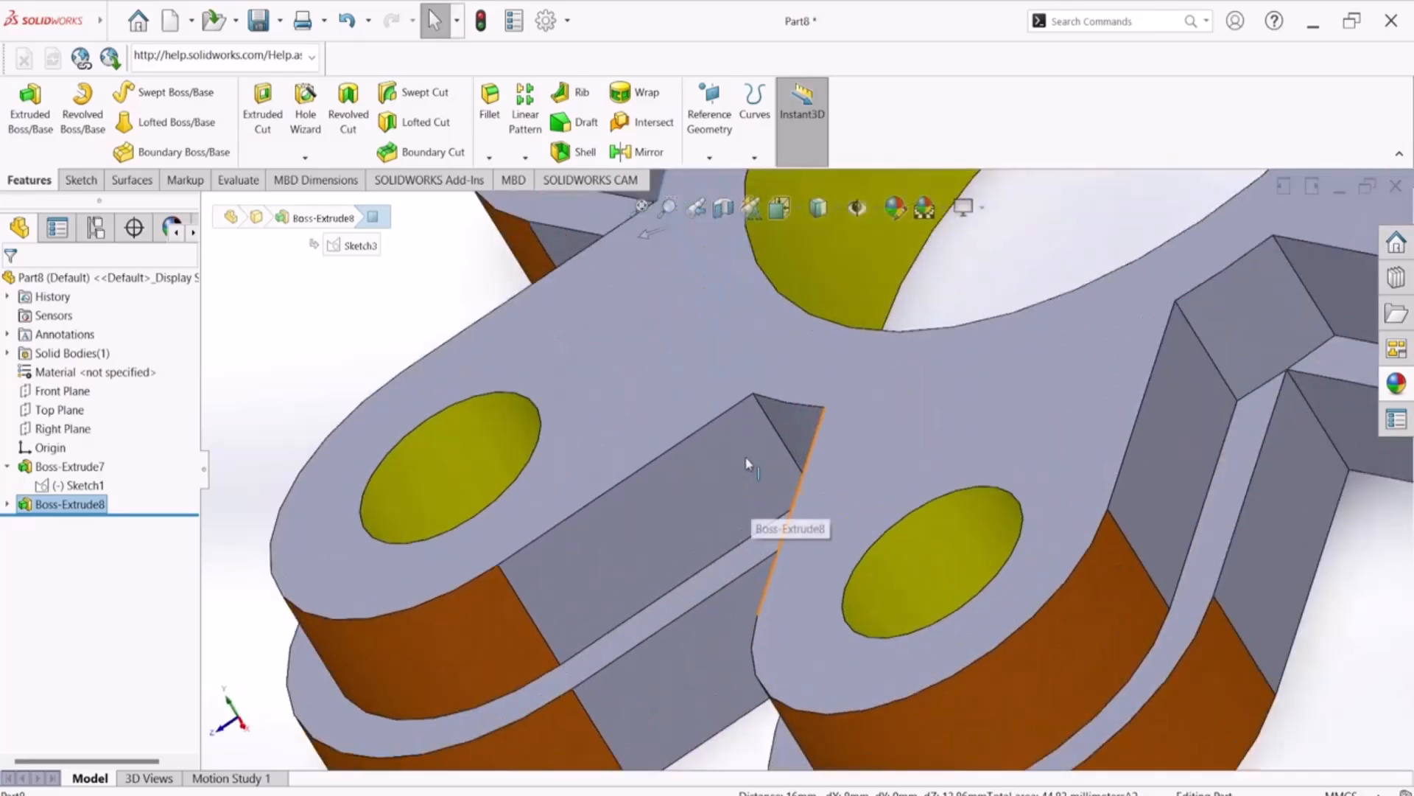
pyautogui.click(796, 426)
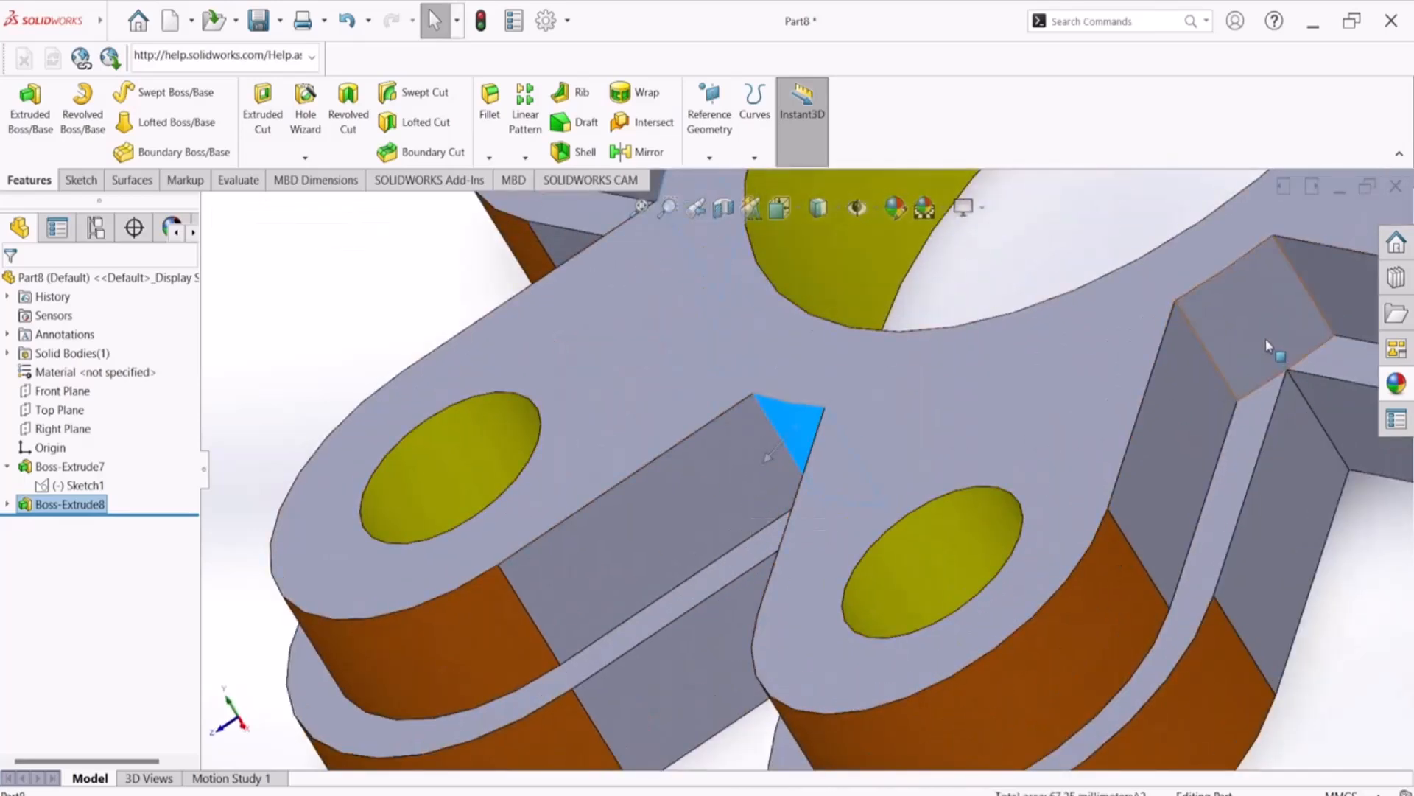
pyautogui.keyDown('ctrl'); pyautogui.click(1266, 340); pyautogui.keyUp('ctrl')
pyautogui.scroll(4, 1257, 350)
pyautogui.scroll(-4, 1179, 221)
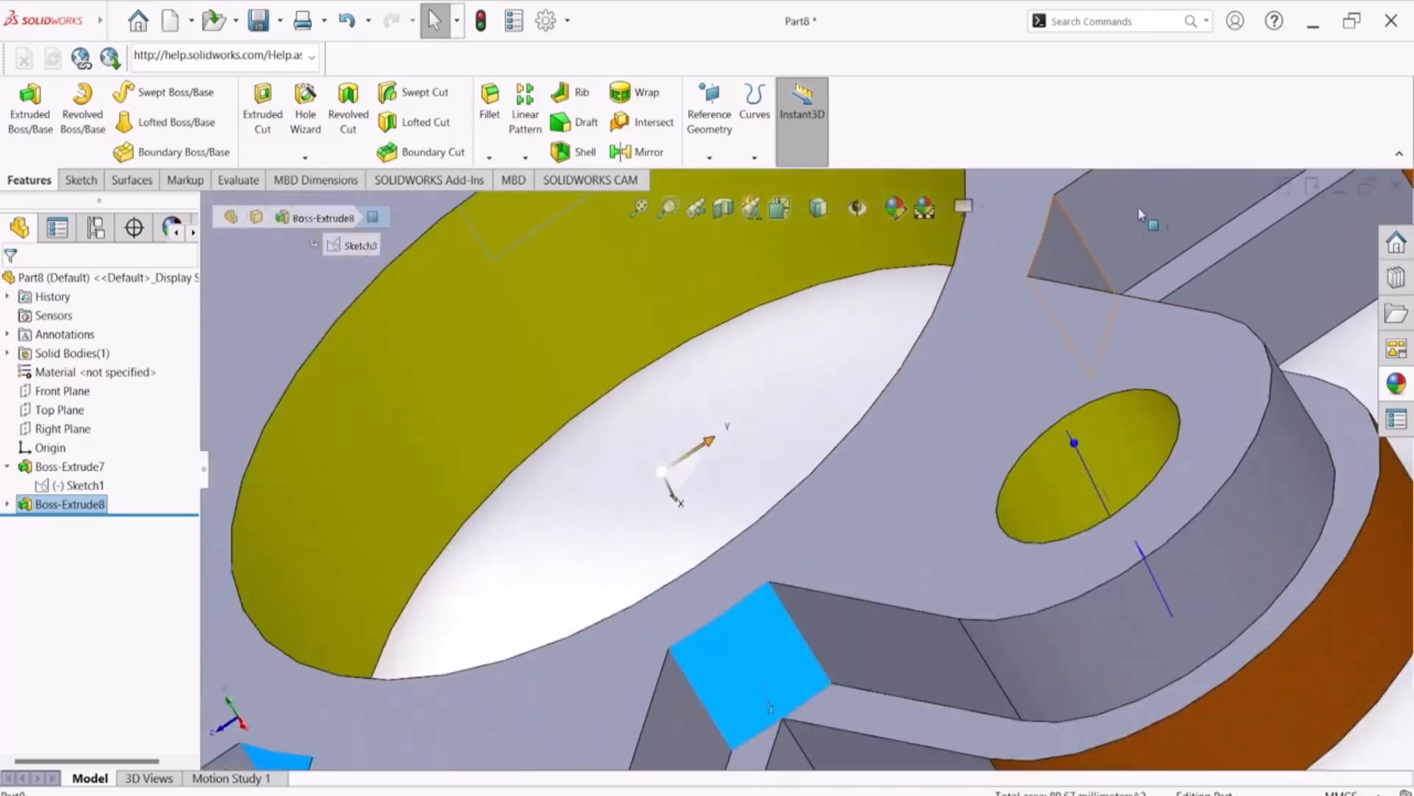
pyautogui.keyDown('ctrl'); pyautogui.click(1073, 262); pyautogui.keyUp('ctrl')
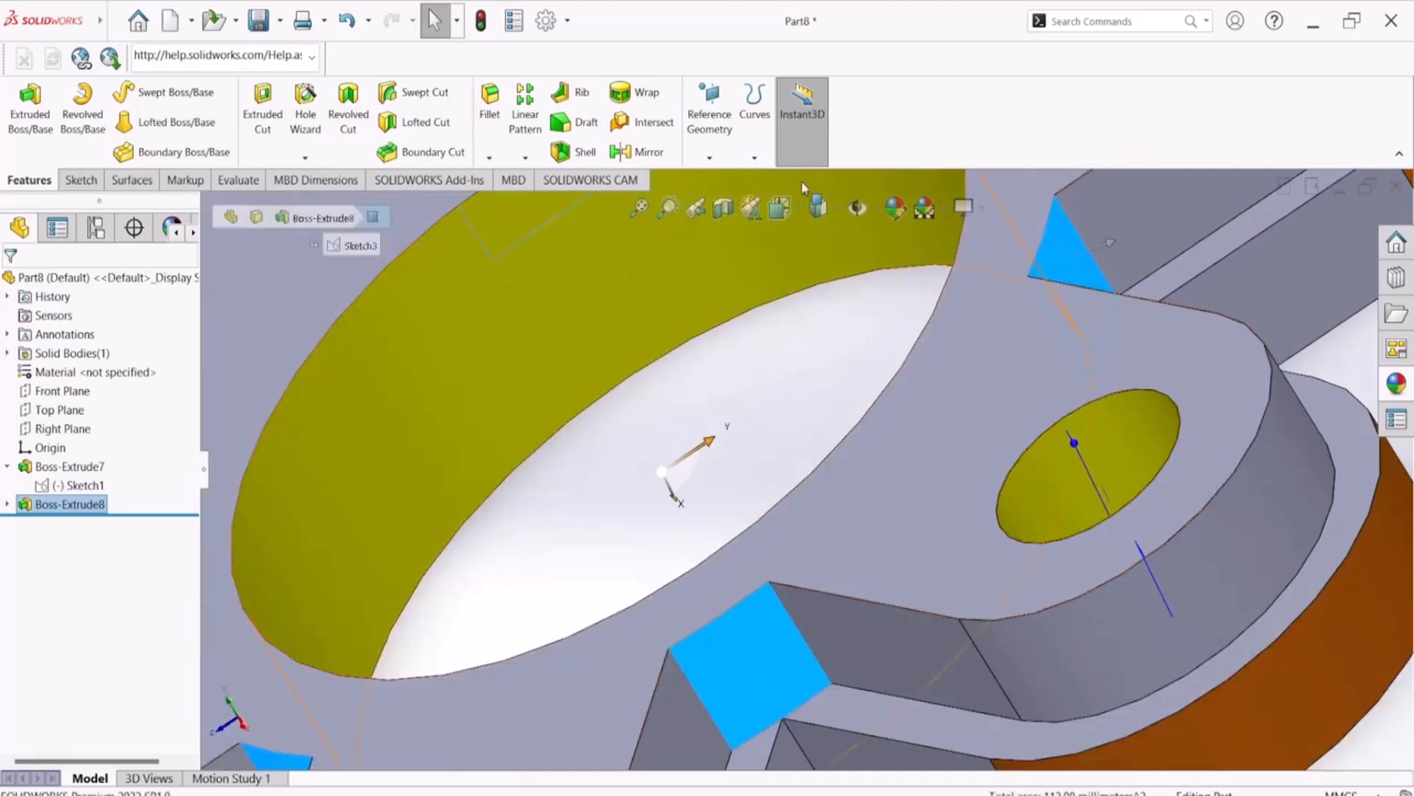
pyautogui.click(904, 201)
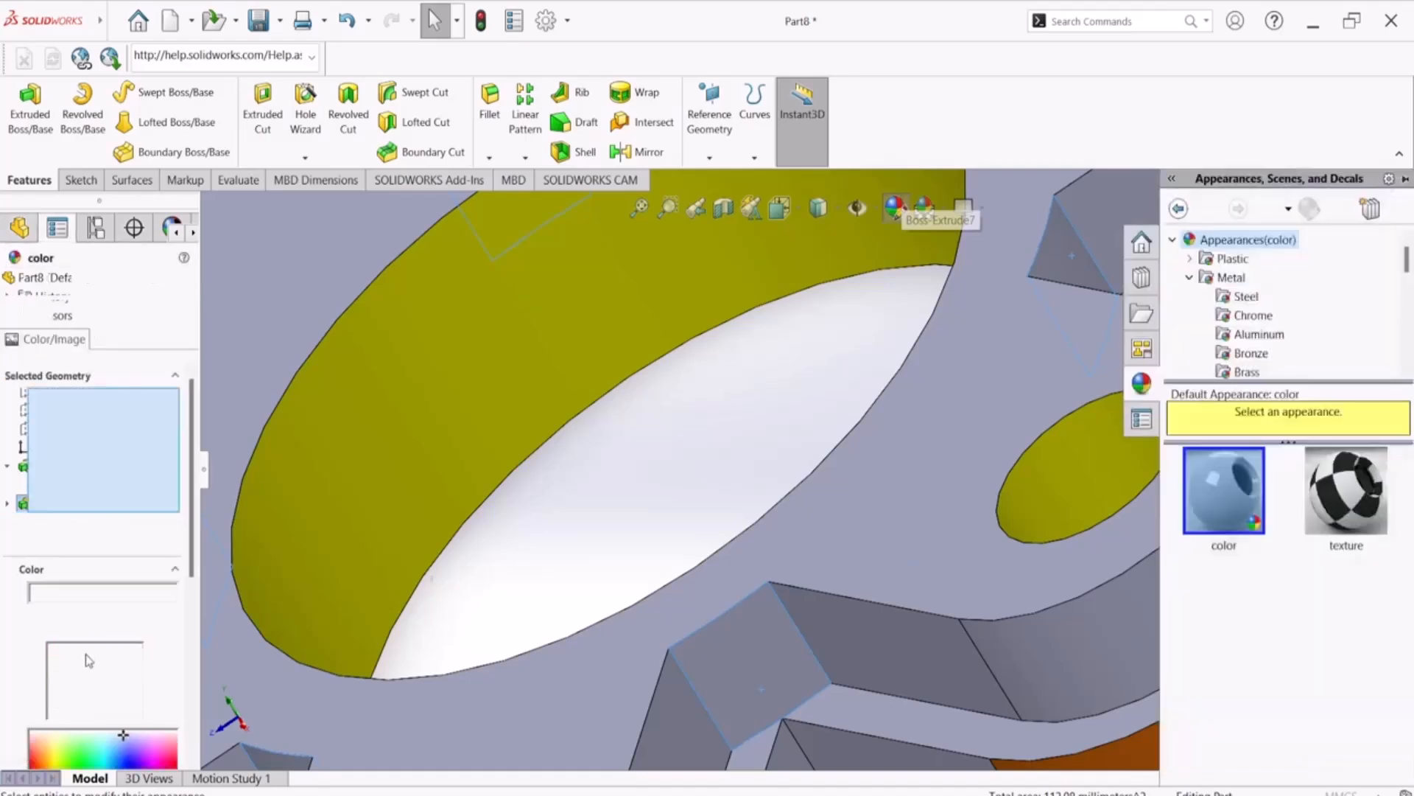
pyautogui.click(137, 703)
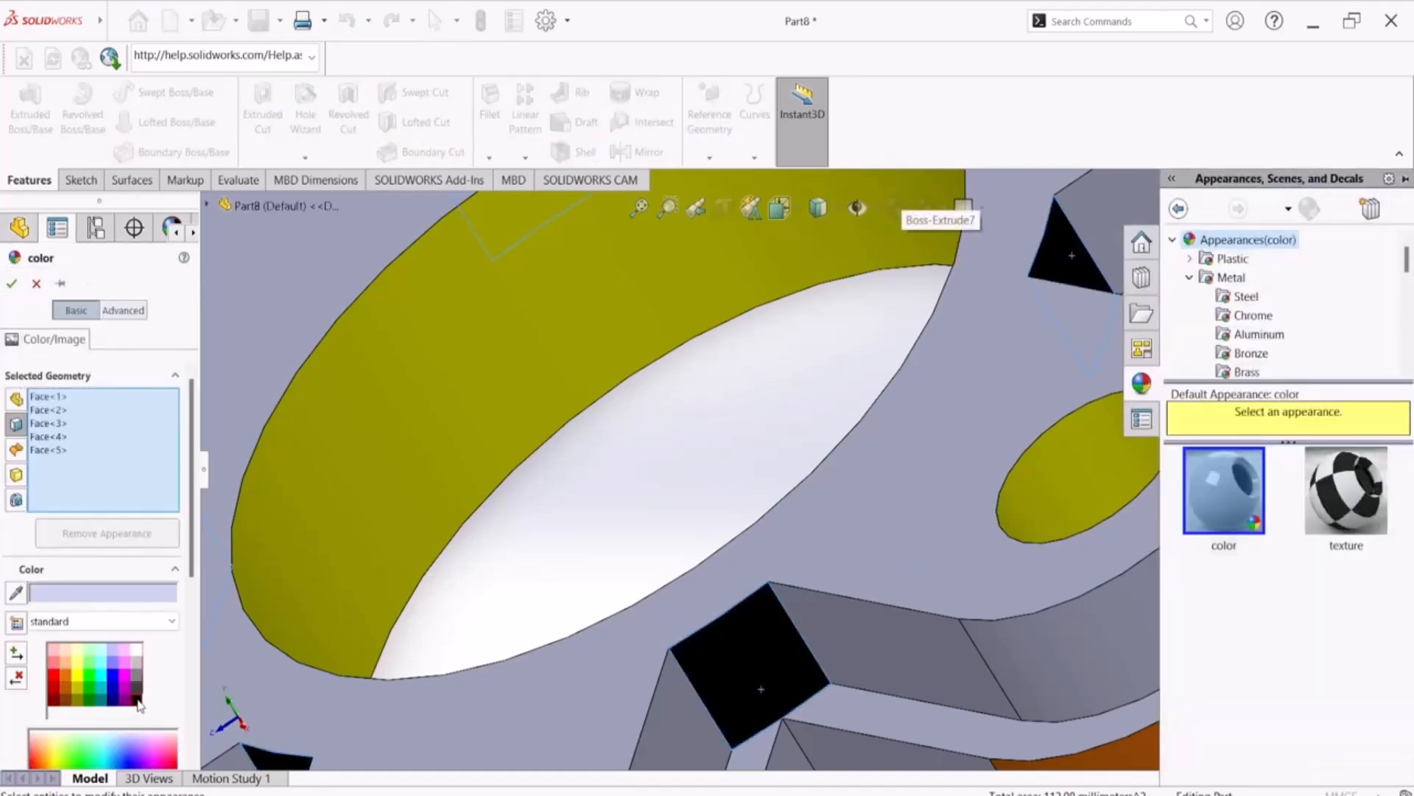
pyautogui.click(11, 283)
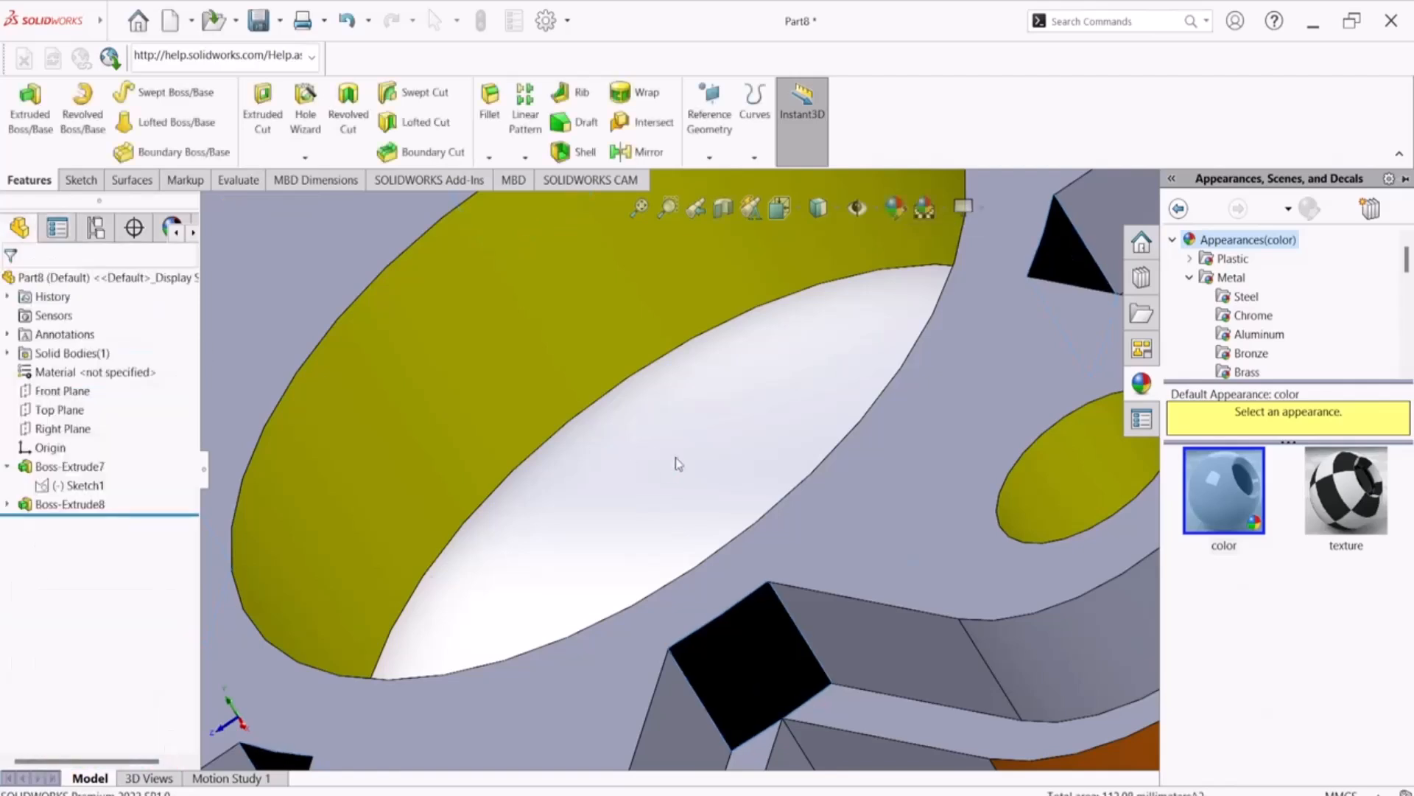
# Check the Exercise-19 isometric view in Adobe Reader, return to SOLIDWORKS and colour the remaining grey rounded end face of the upper tier orange
pyautogui.scroll(10, 674, 457)
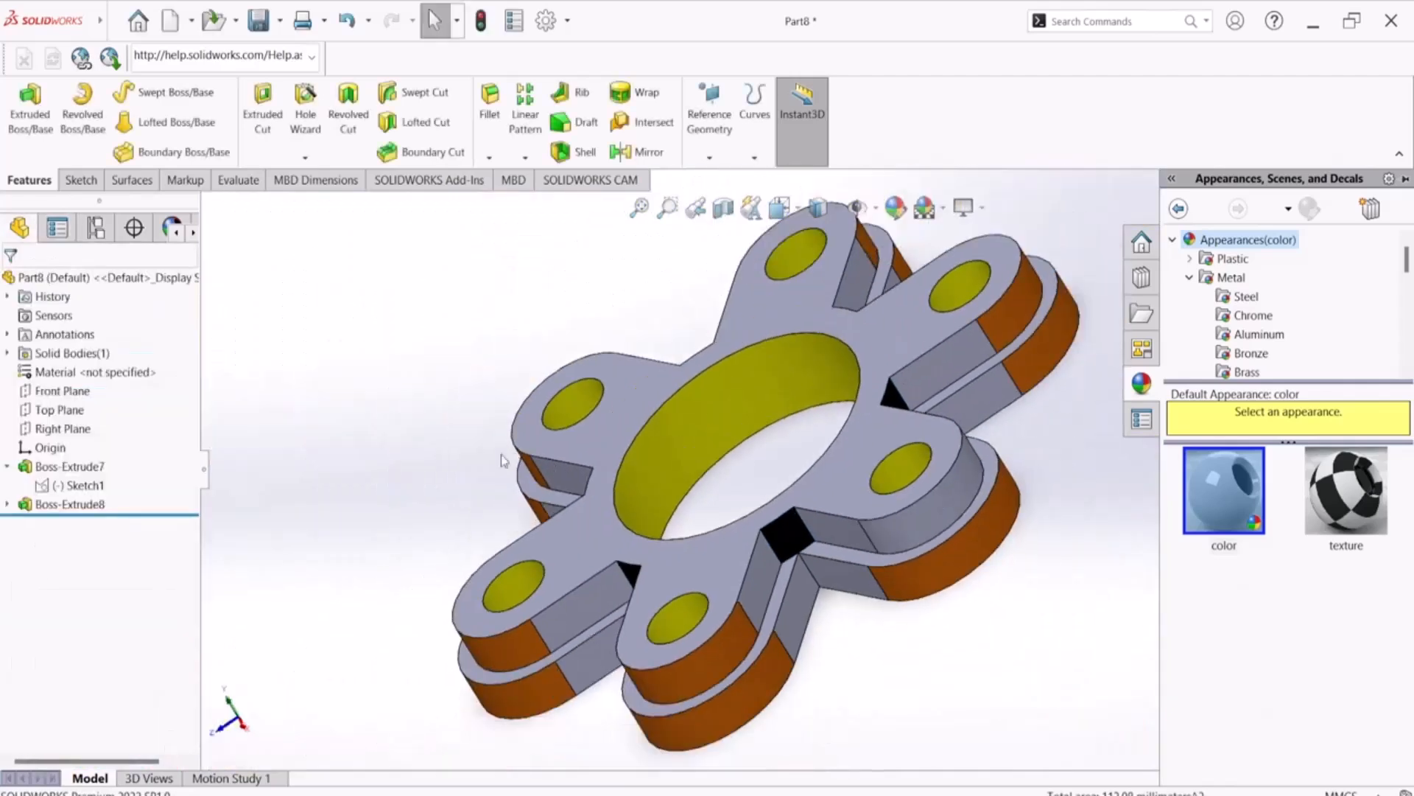
pyautogui.moveTo(435, 483)
pyautogui.mouseDown(button='middle')
pyautogui.moveTo(473, 414)
pyautogui.moveTo(453, 474)
pyautogui.mouseUp(button='middle')
pyautogui.hotkey('alt', 'Tab')
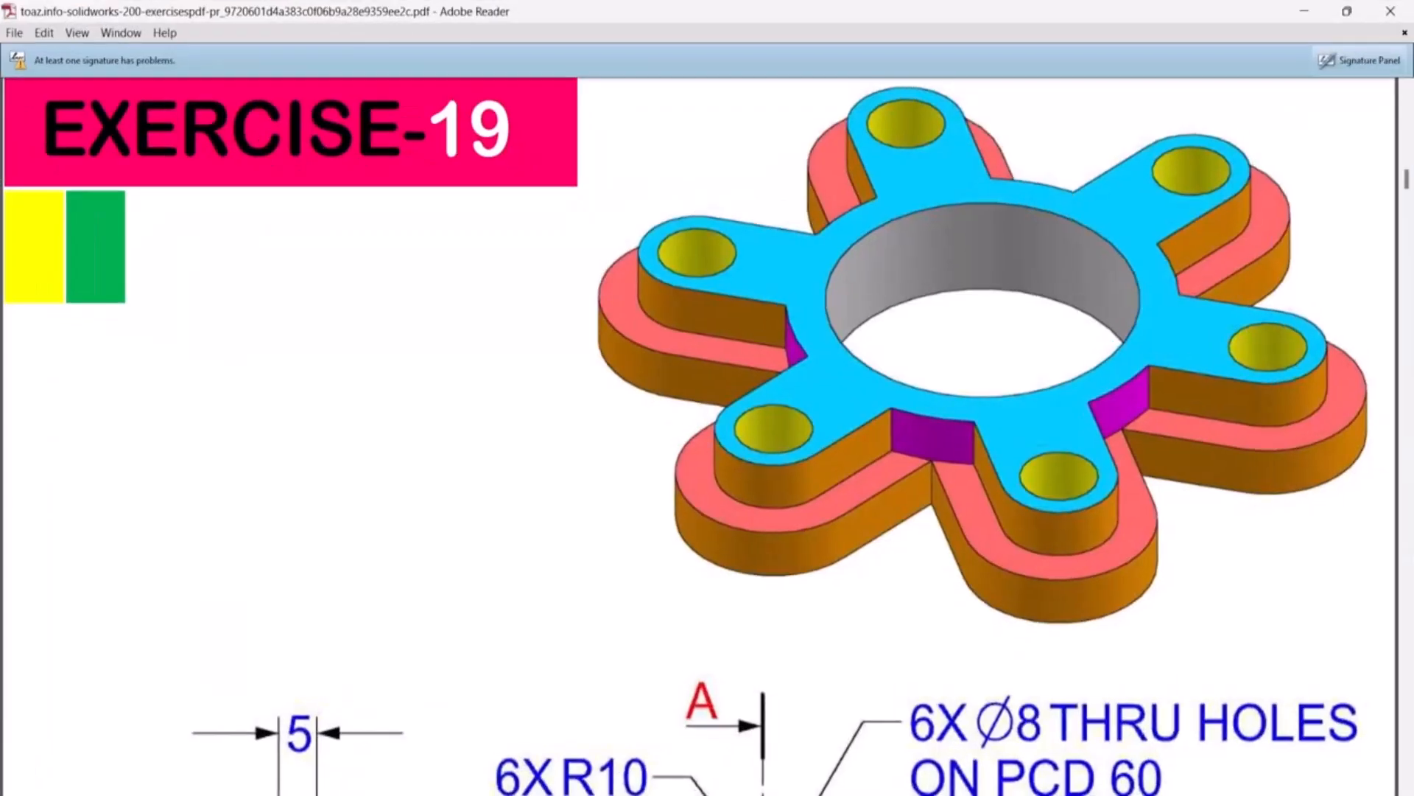
pyautogui.hotkey('alt', 'Tab')
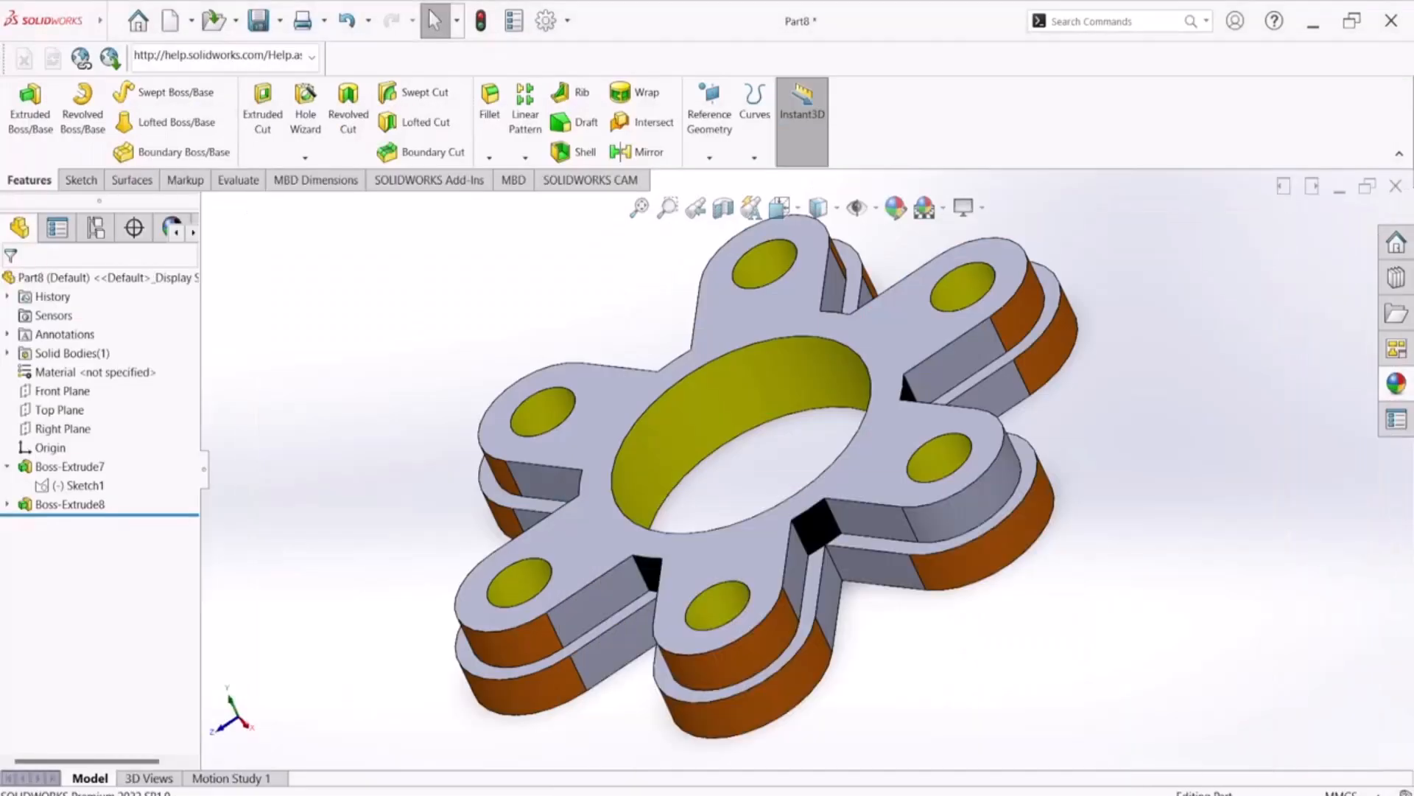
pyautogui.click(1006, 468)
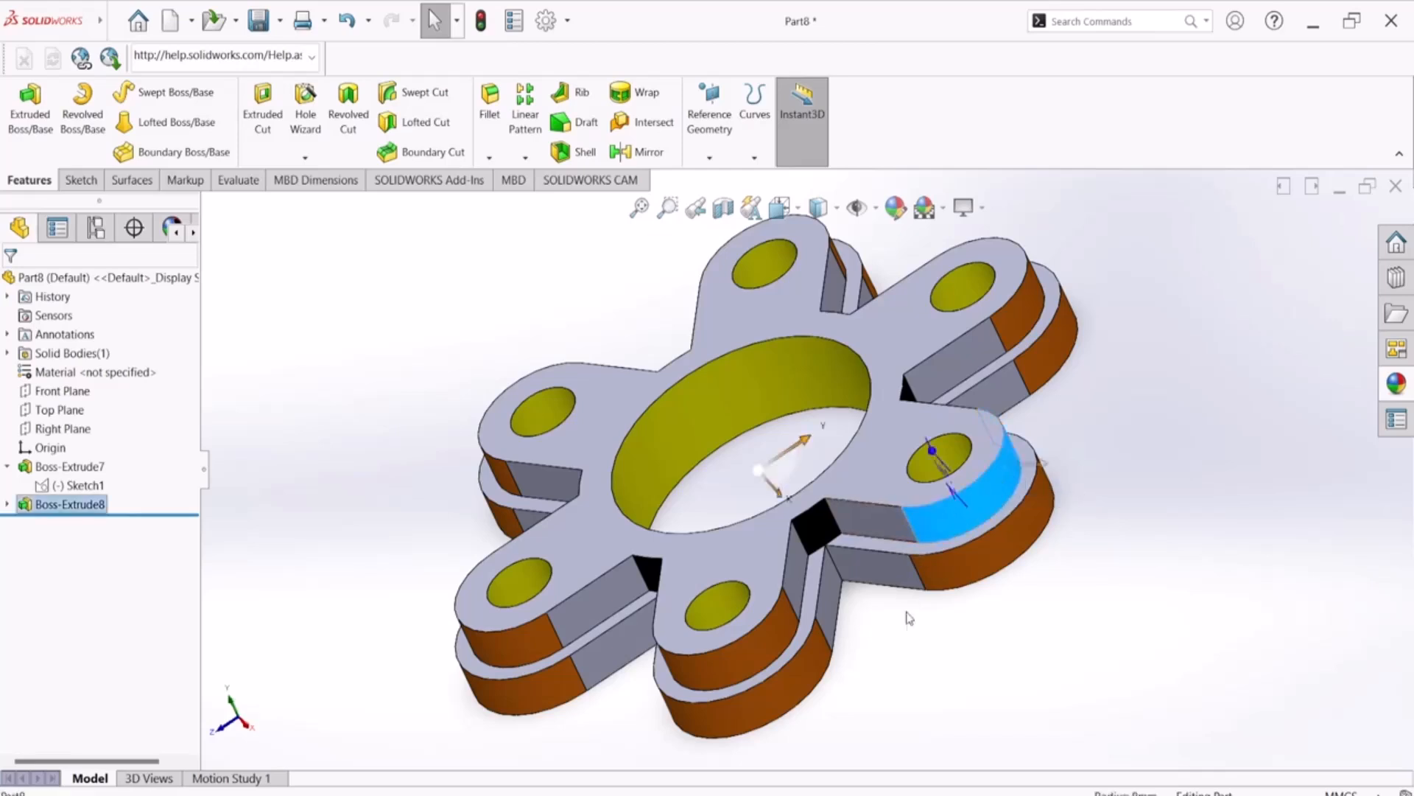
pyautogui.moveTo(935, 619); pyautogui.dragTo(861, 623, button='middle')
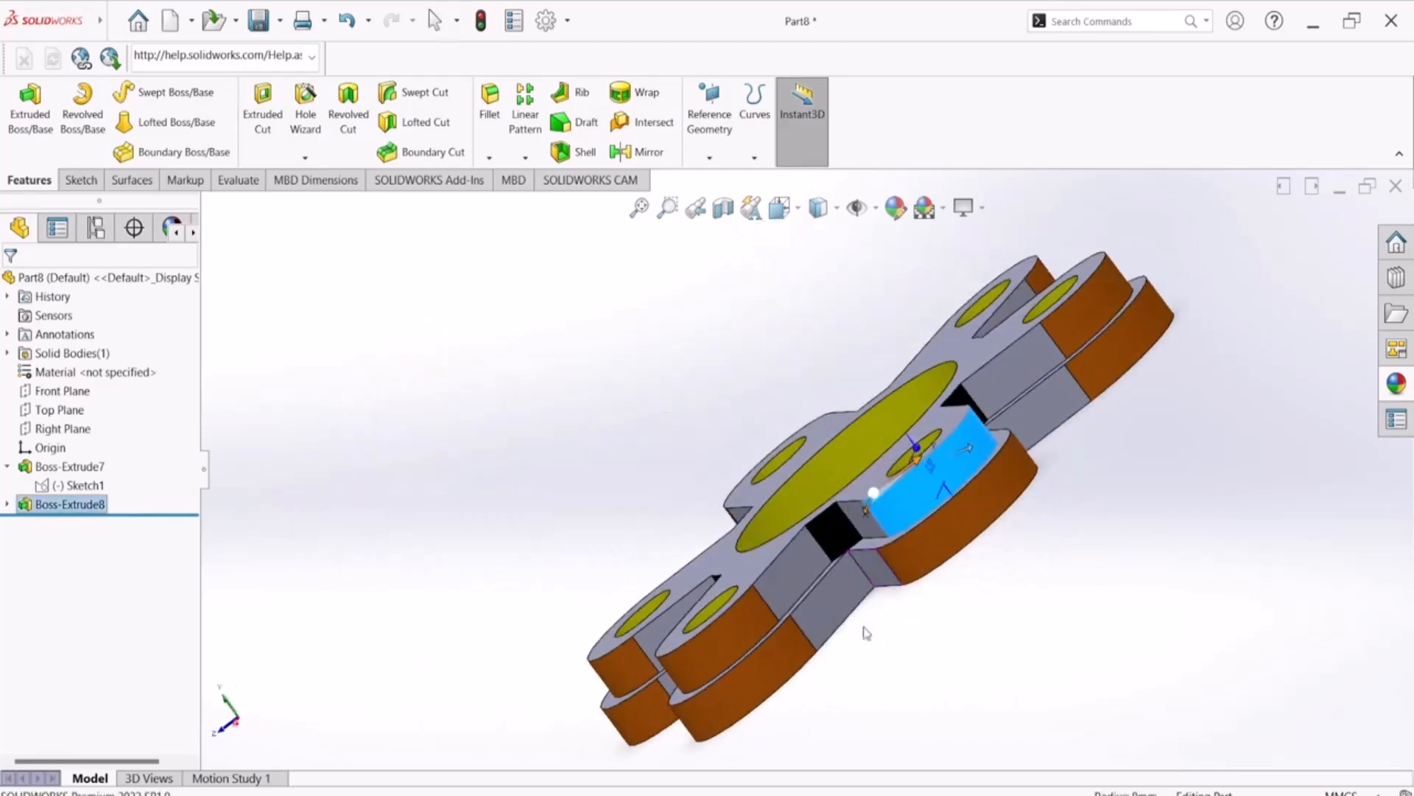
pyautogui.click(903, 201)
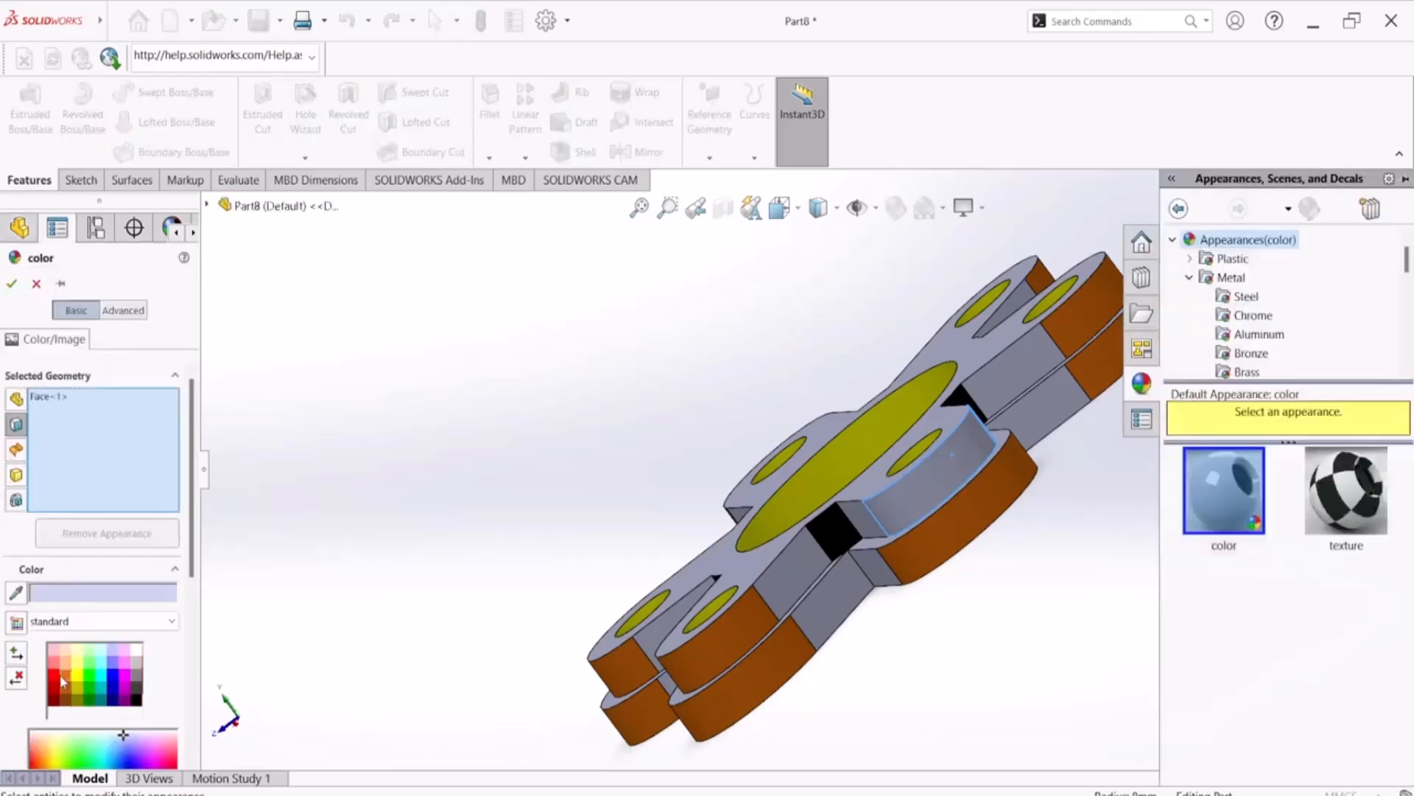
pyautogui.click(70, 672)
pyautogui.click(10, 283)
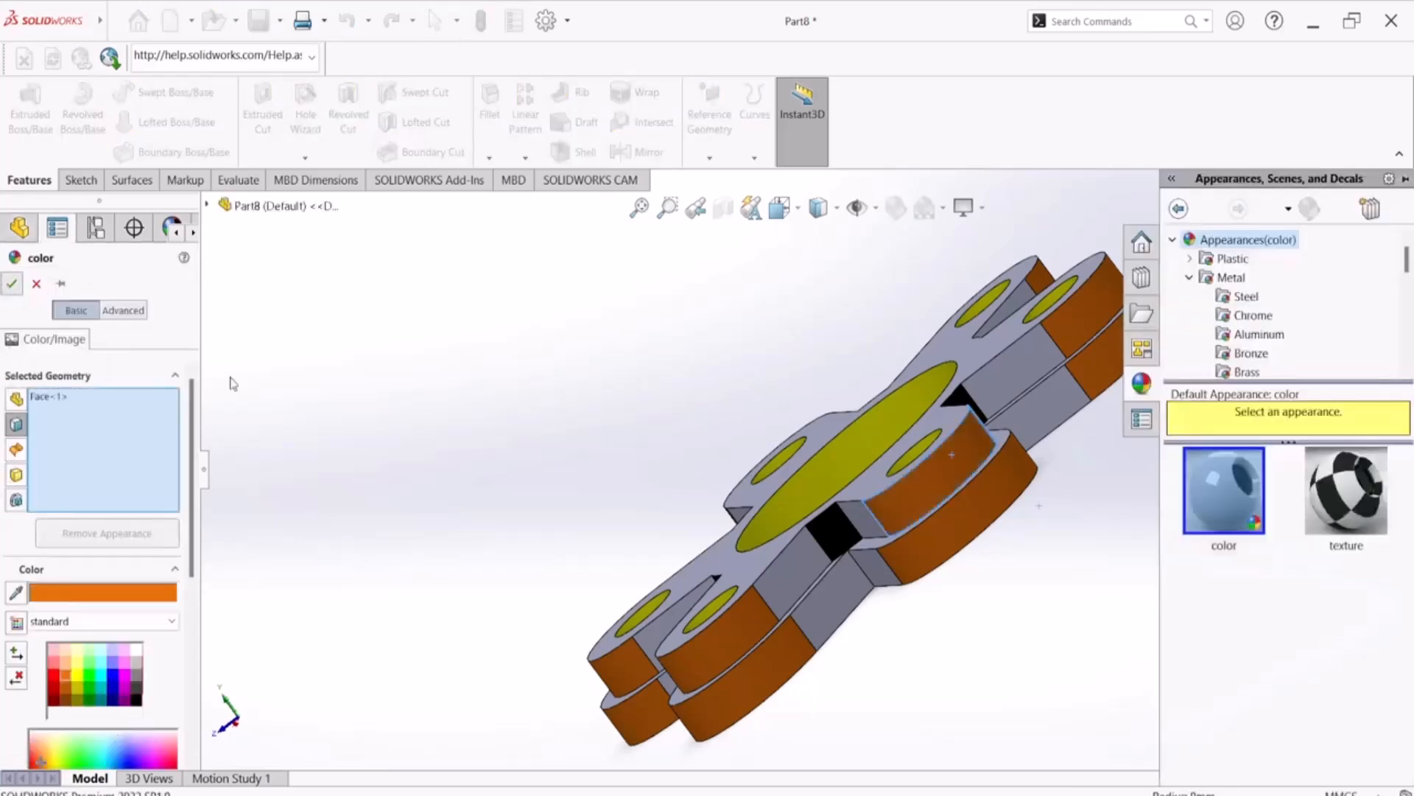
# Colour the top face of the raised six-armed boss blue
pyautogui.moveTo(372, 405); pyautogui.dragTo(404, 371, button='middle')
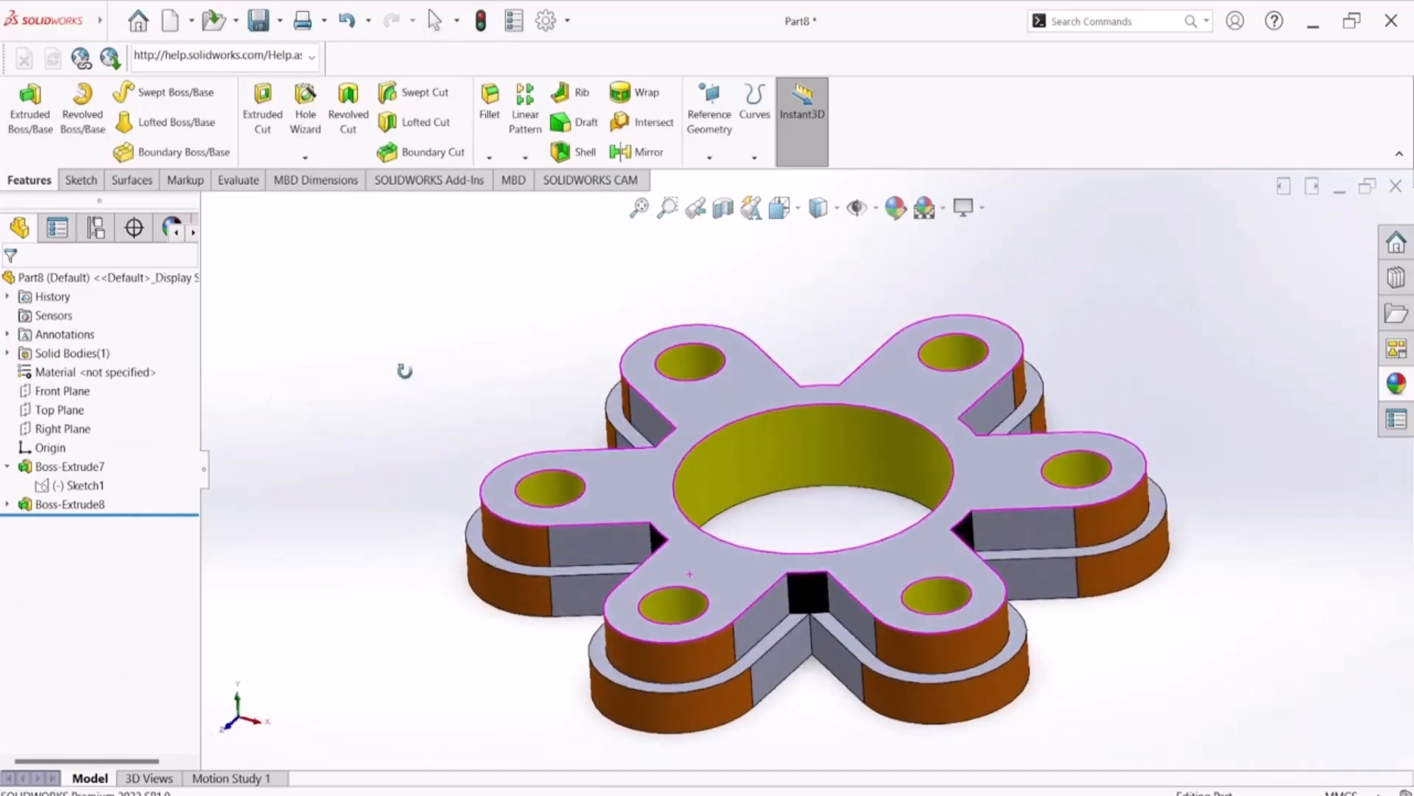
pyautogui.click(996, 458)
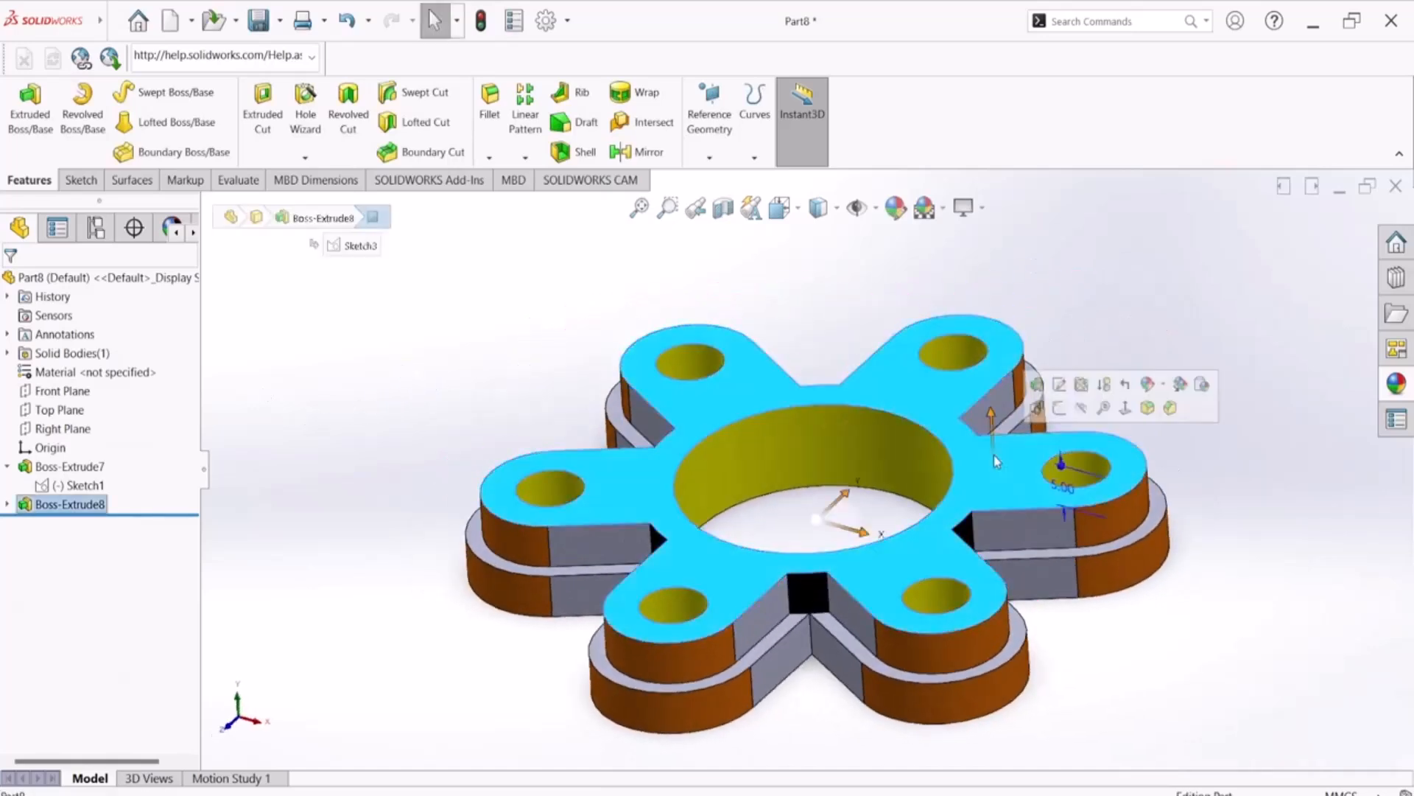
pyautogui.click(884, 244)
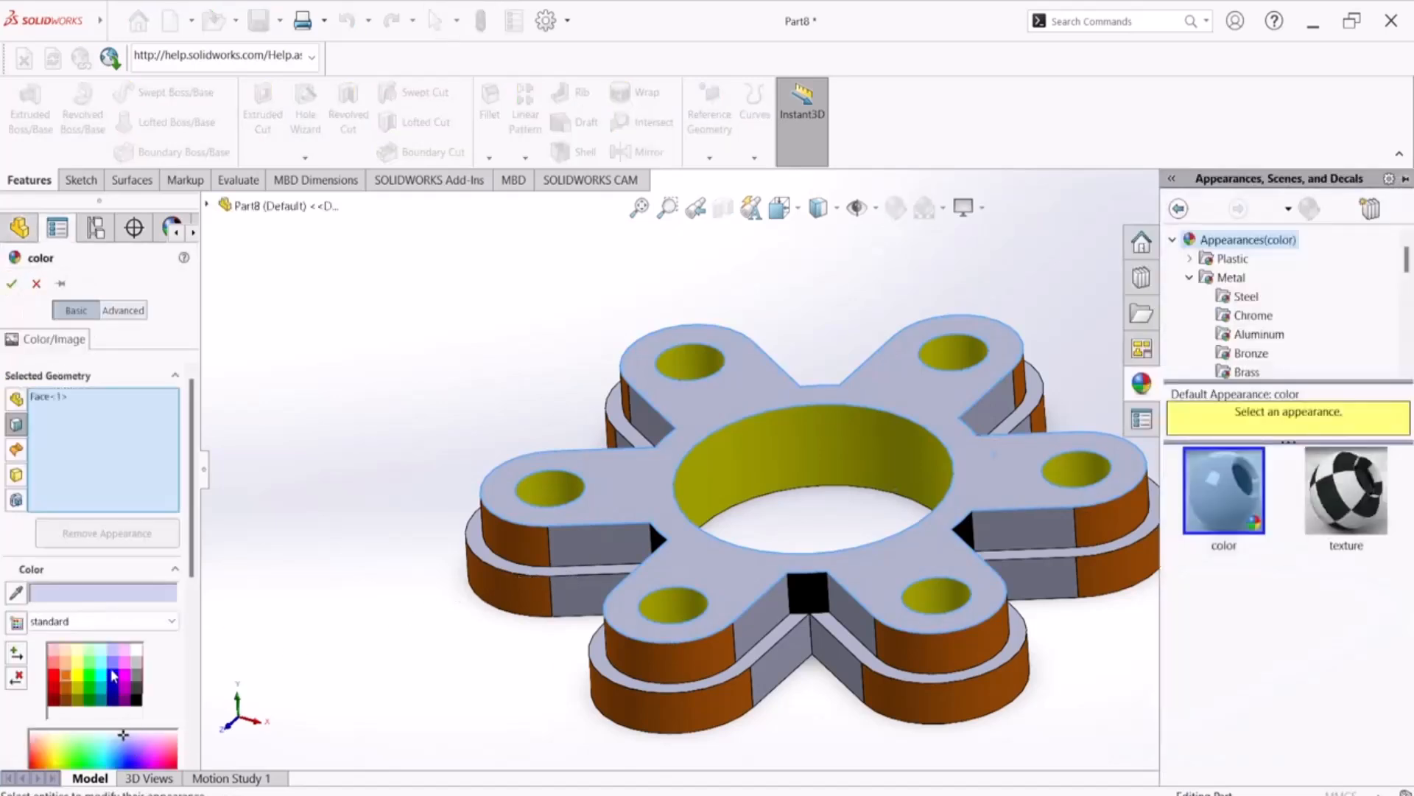
pyautogui.click(114, 675)
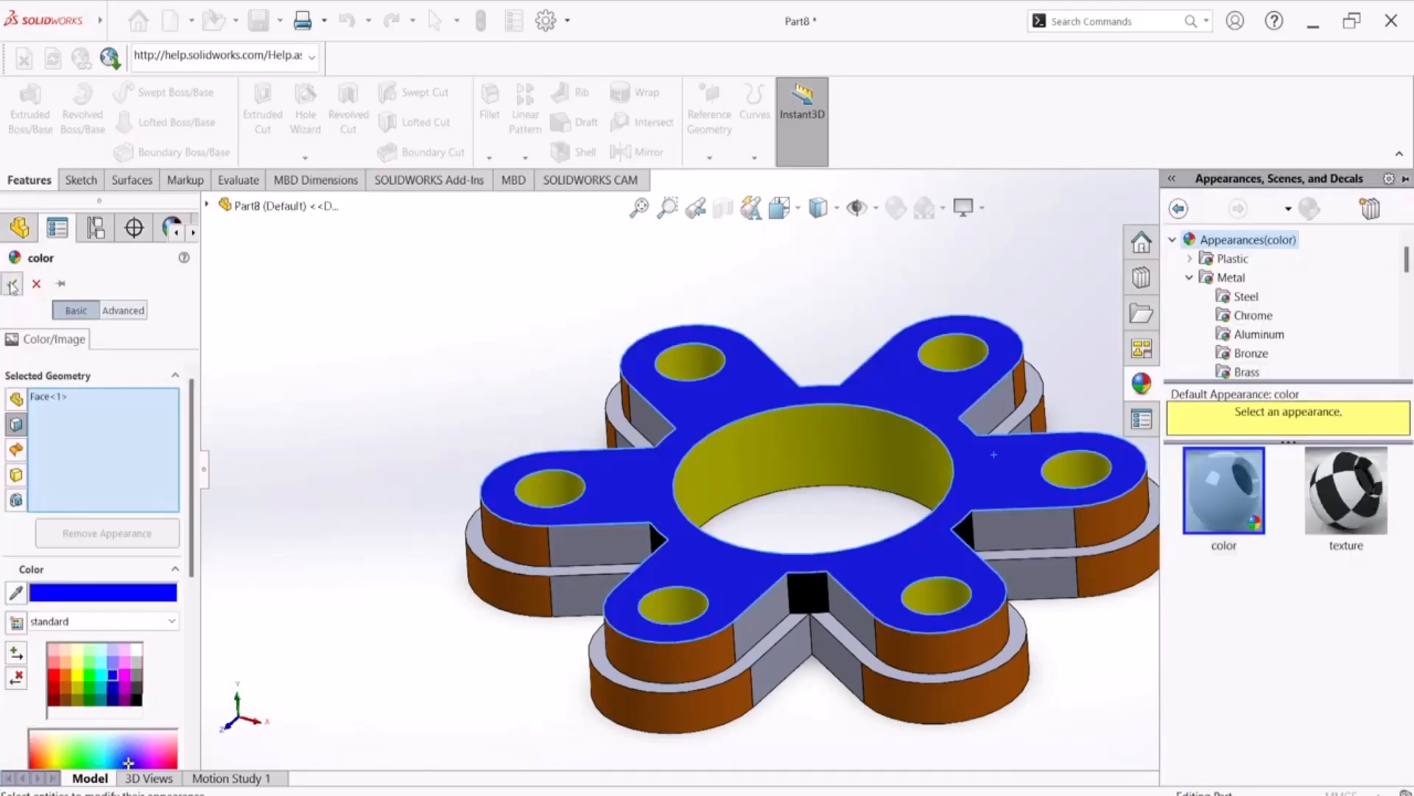
pyautogui.click(11, 283)
# Colour the six exposed ledge faces on top of the lower tier, around the raised arms, light green
pyautogui.scroll(3, 777, 600)
pyautogui.click(784, 587)
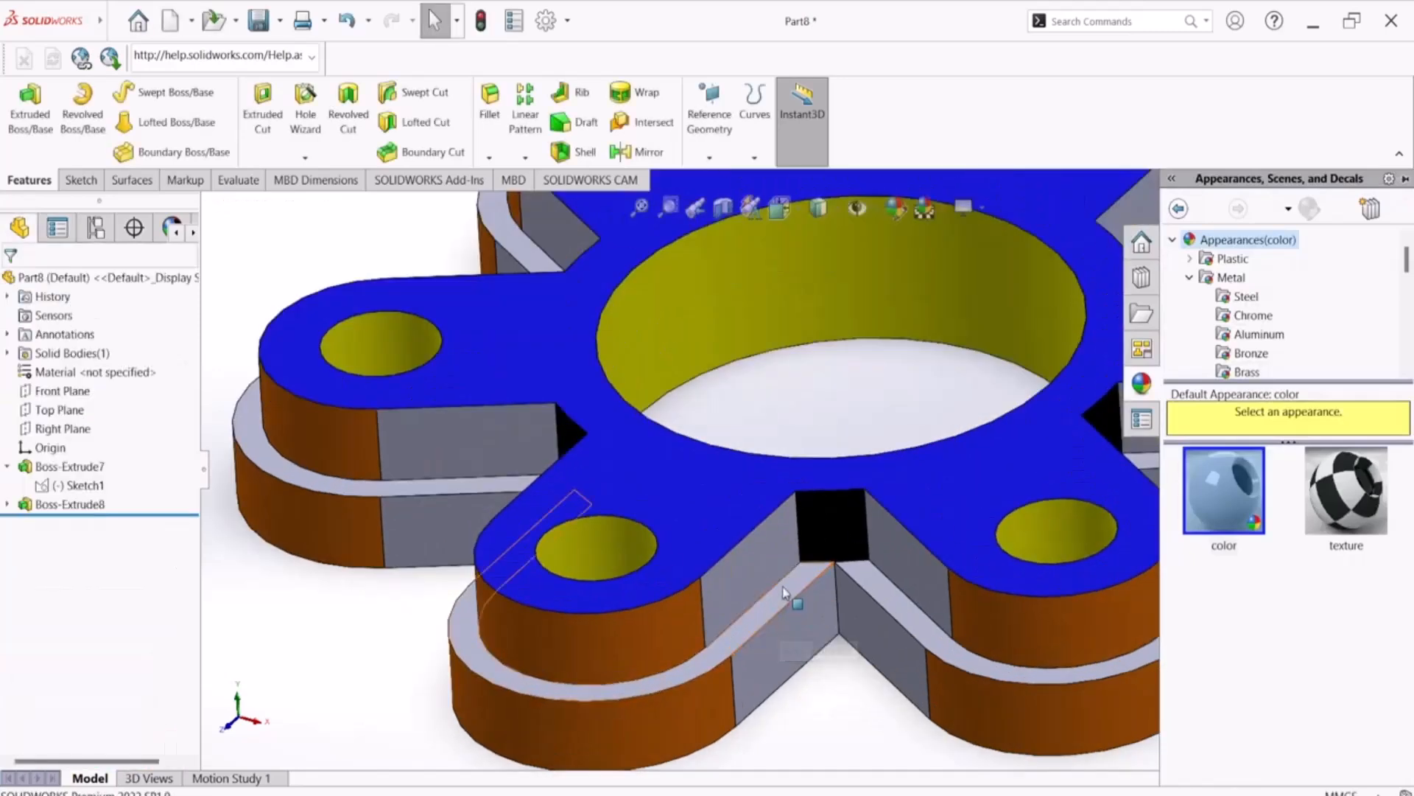
pyautogui.keyDown('ctrl'); pyautogui.click(916, 621); pyautogui.keyUp('ctrl')
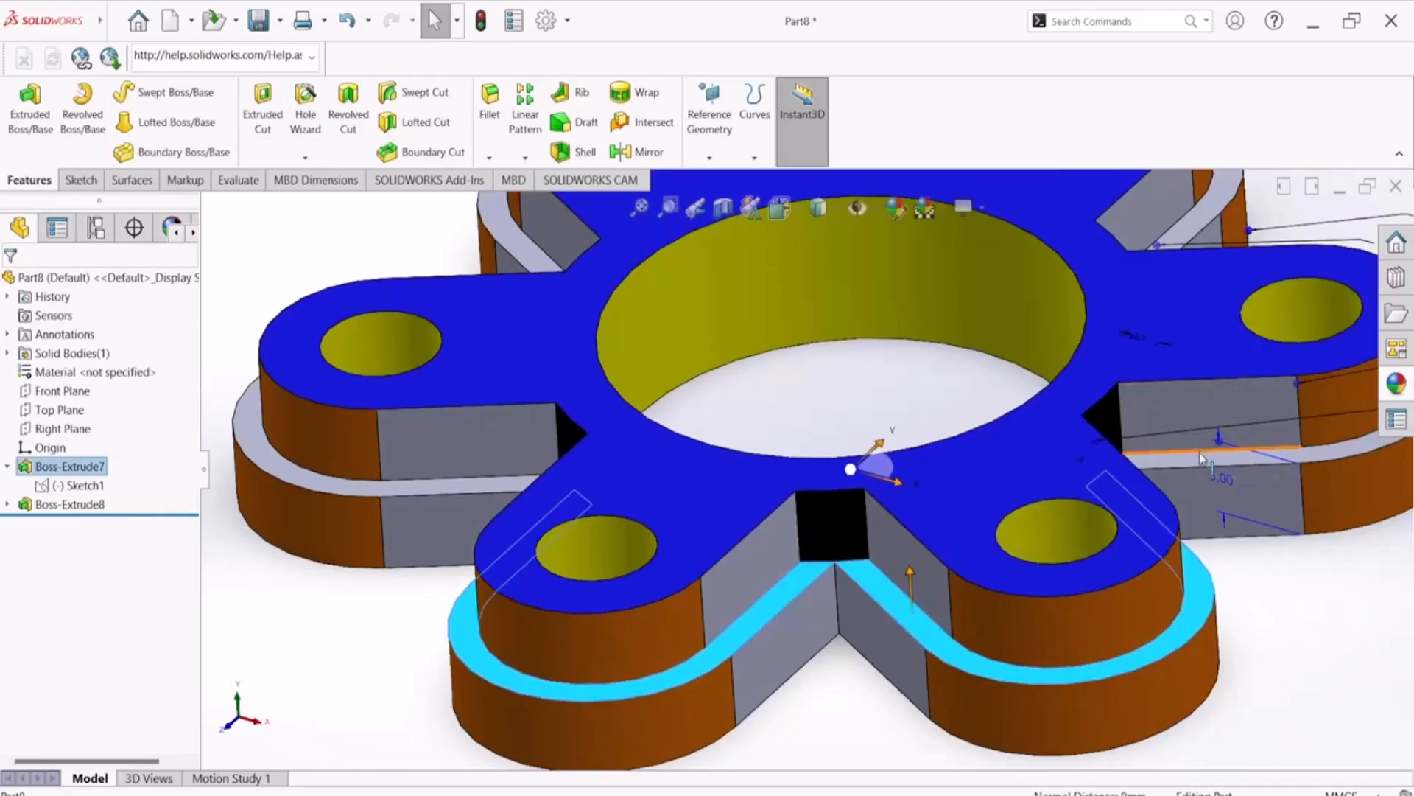
pyautogui.keyDown('ctrl'); pyautogui.click(1201, 454); pyautogui.keyUp('ctrl')
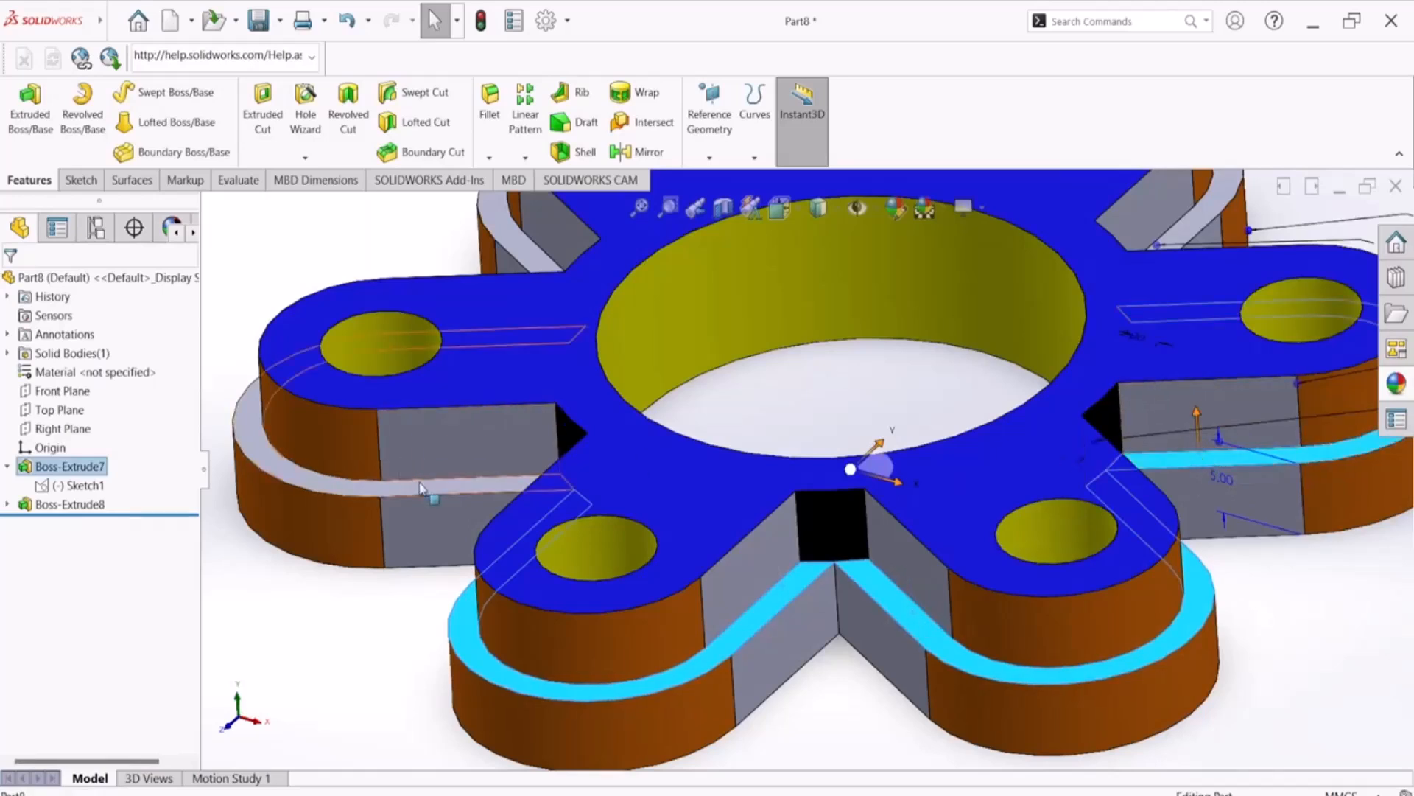
pyautogui.scroll(5, 420, 488)
pyautogui.moveTo(456, 442); pyautogui.dragTo(452, 648, button='middle')
pyautogui.scroll(-5, 726, 311)
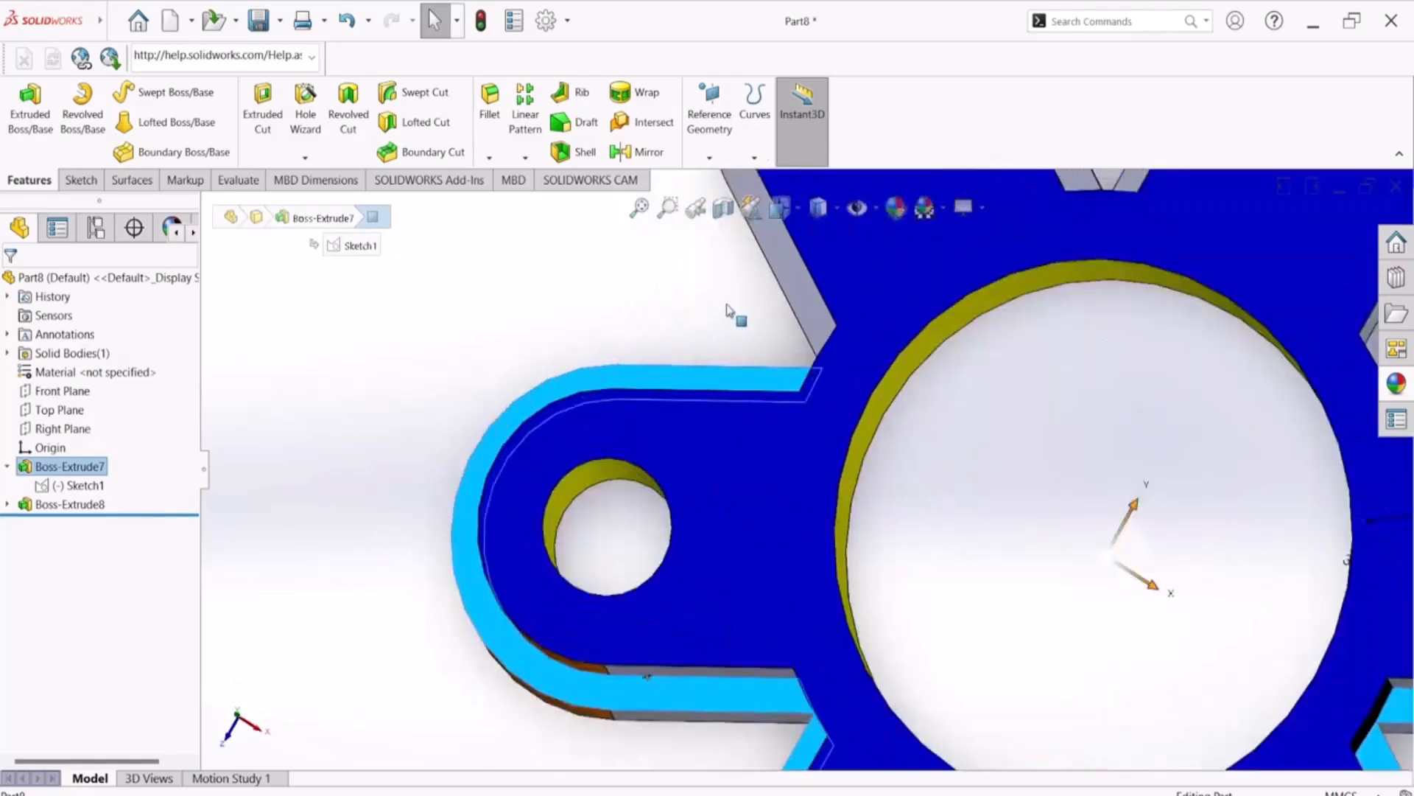
pyautogui.keyDown('ctrl'); pyautogui.click(800, 301); pyautogui.keyUp('ctrl')
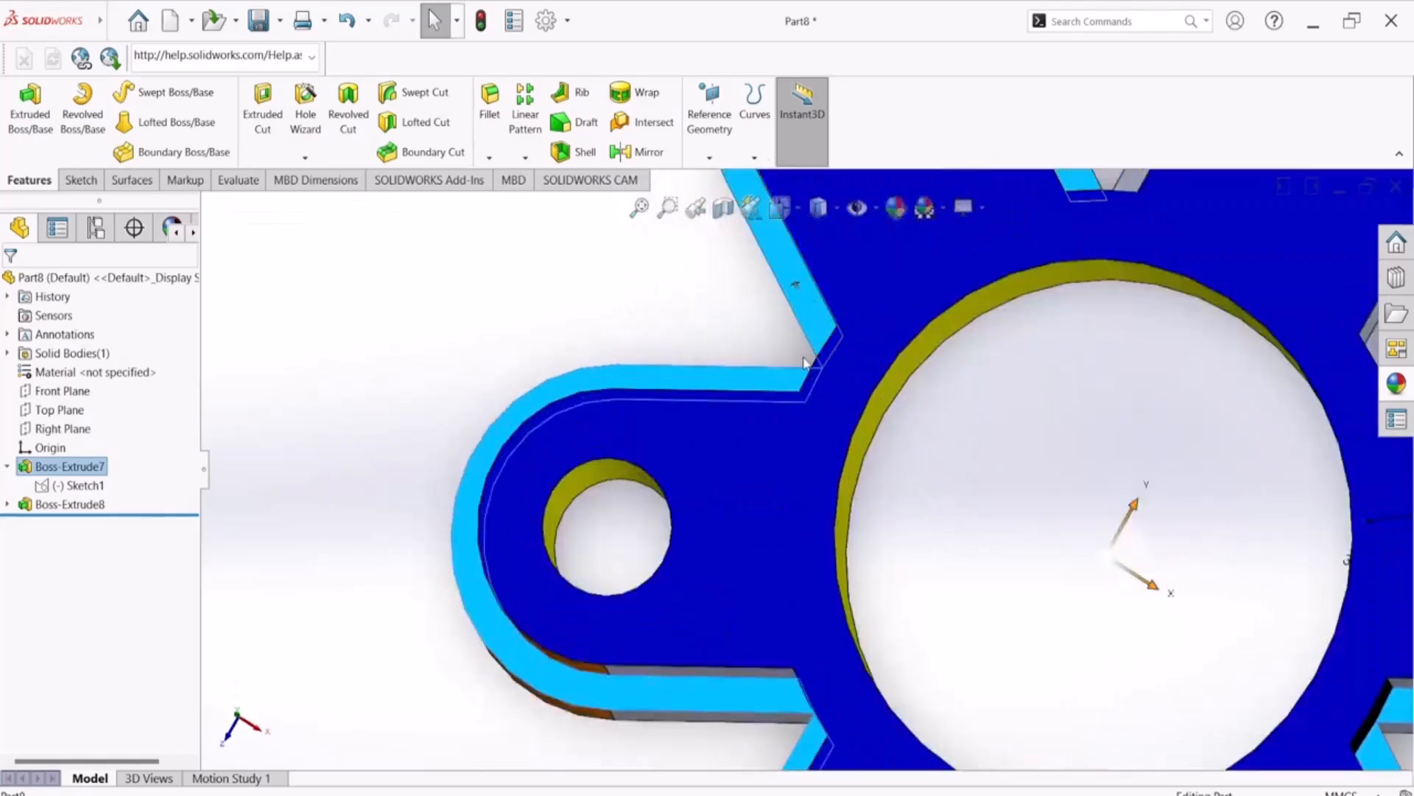
pyautogui.scroll(5, 804, 361)
pyautogui.scroll(-2, 1112, 347)
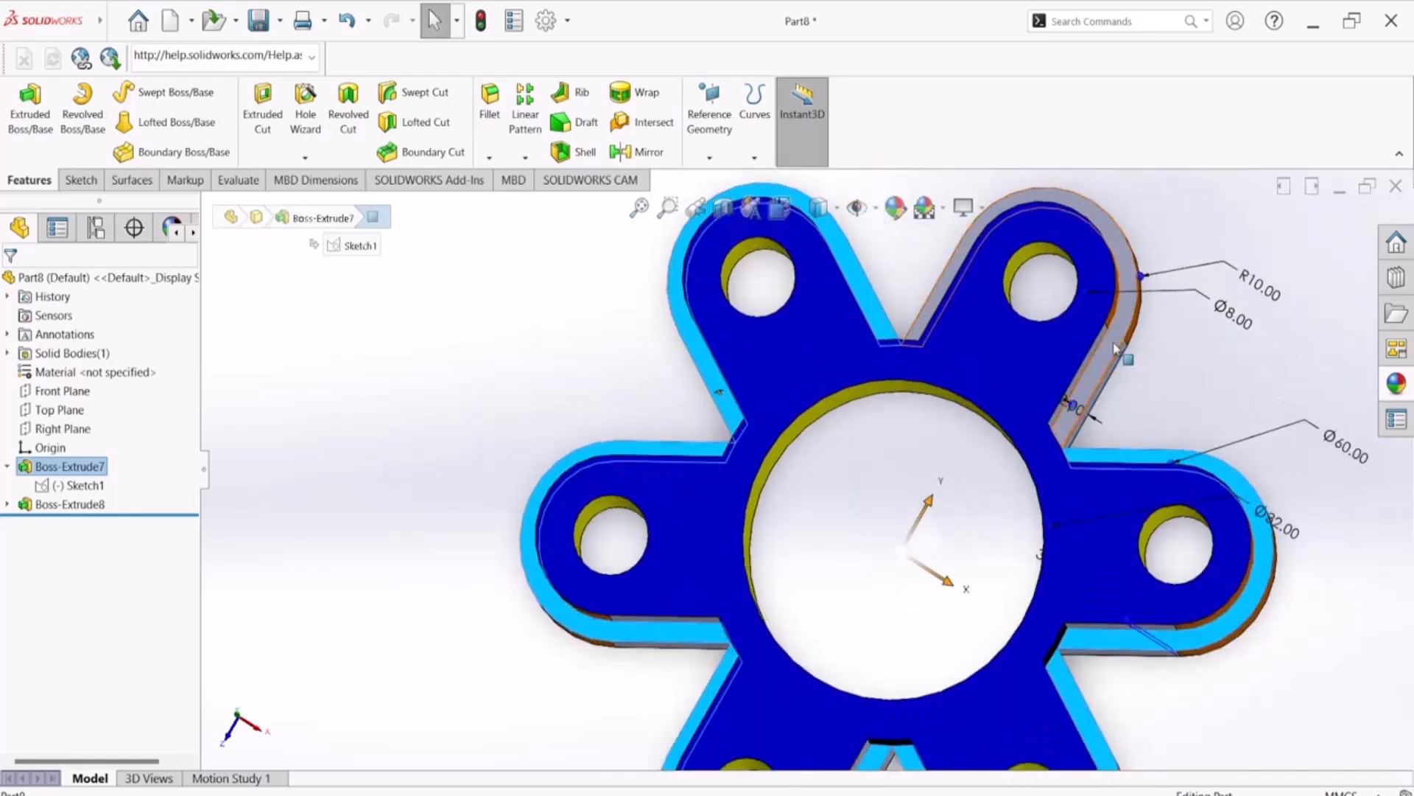
pyautogui.keyDown('ctrl'); pyautogui.click(1116, 346); pyautogui.keyUp('ctrl')
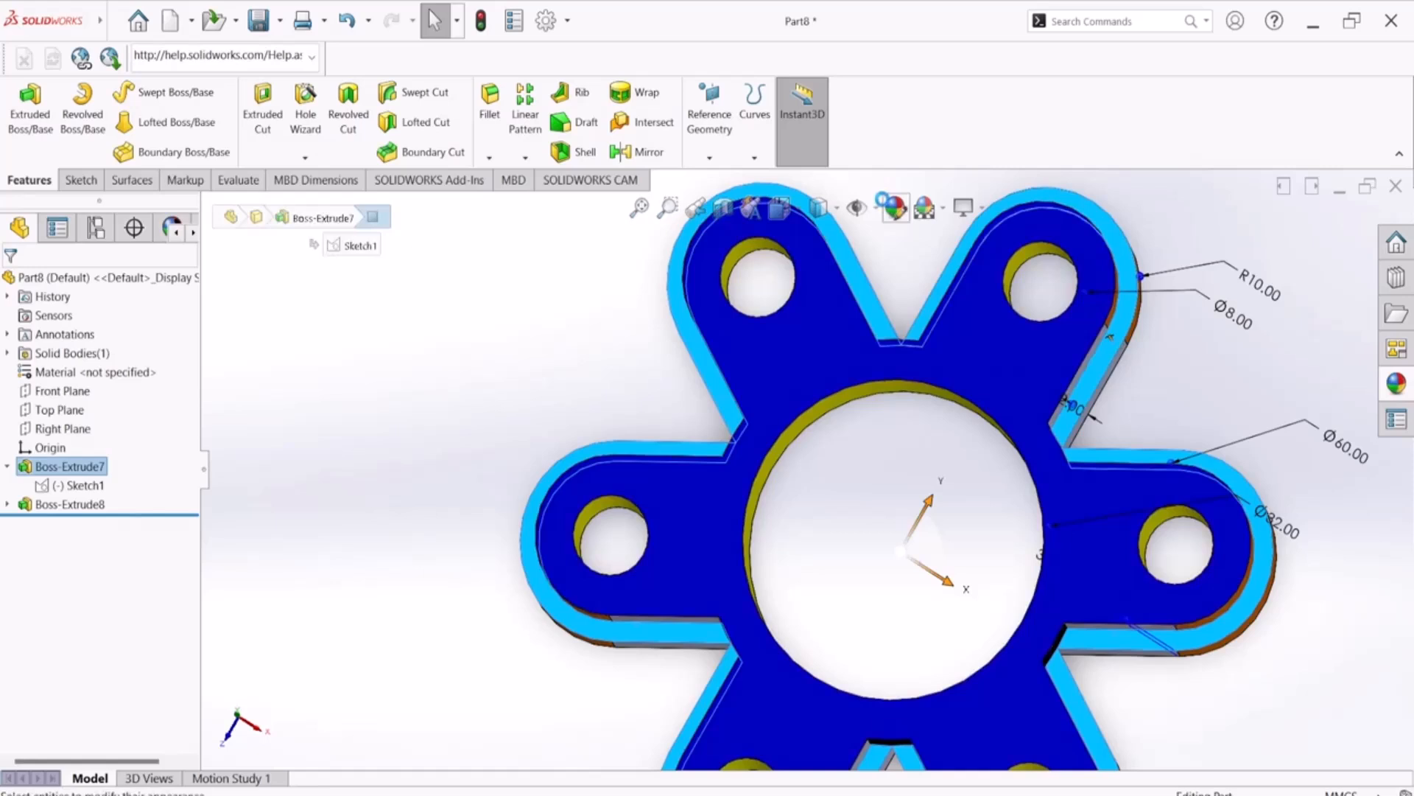
pyautogui.press('Escape')
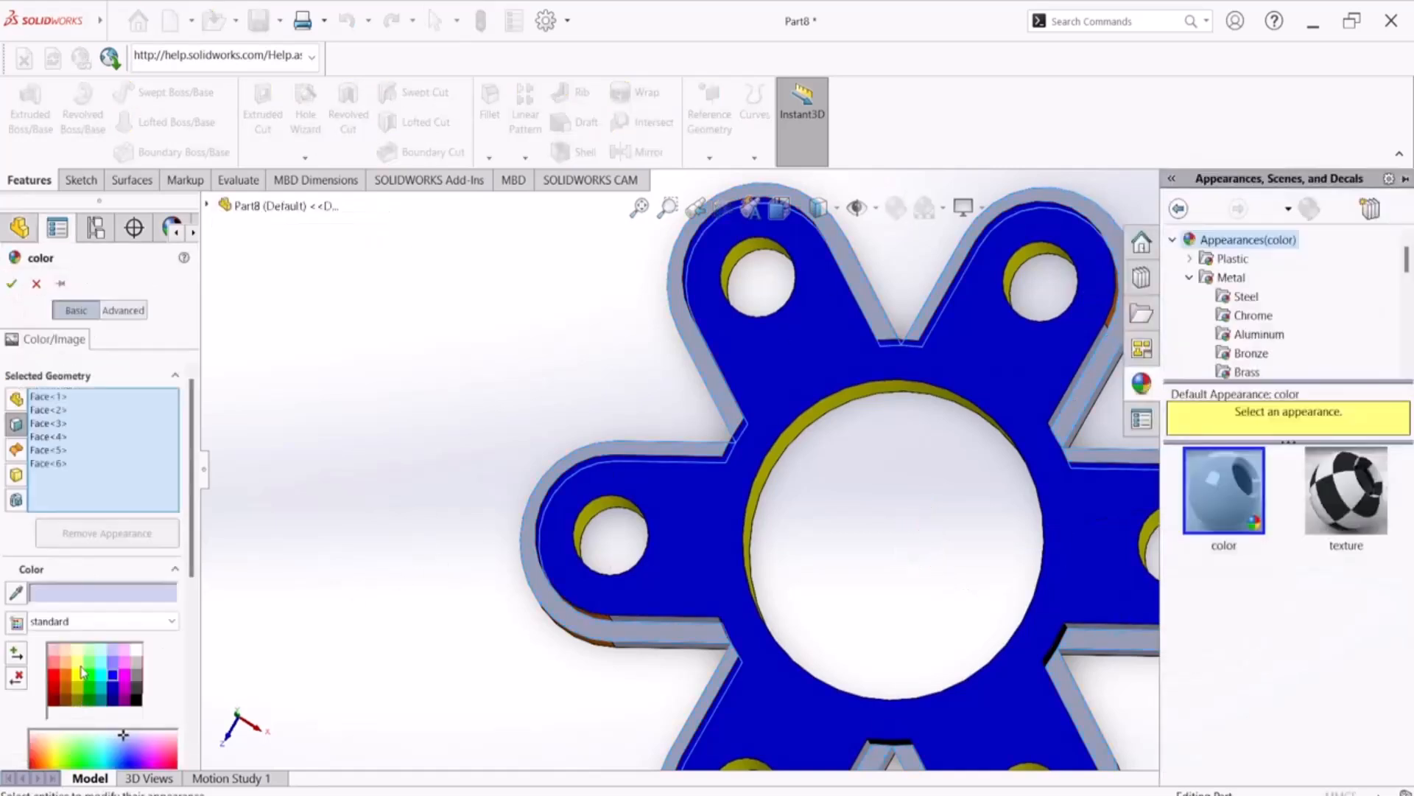
pyautogui.click(90, 666)
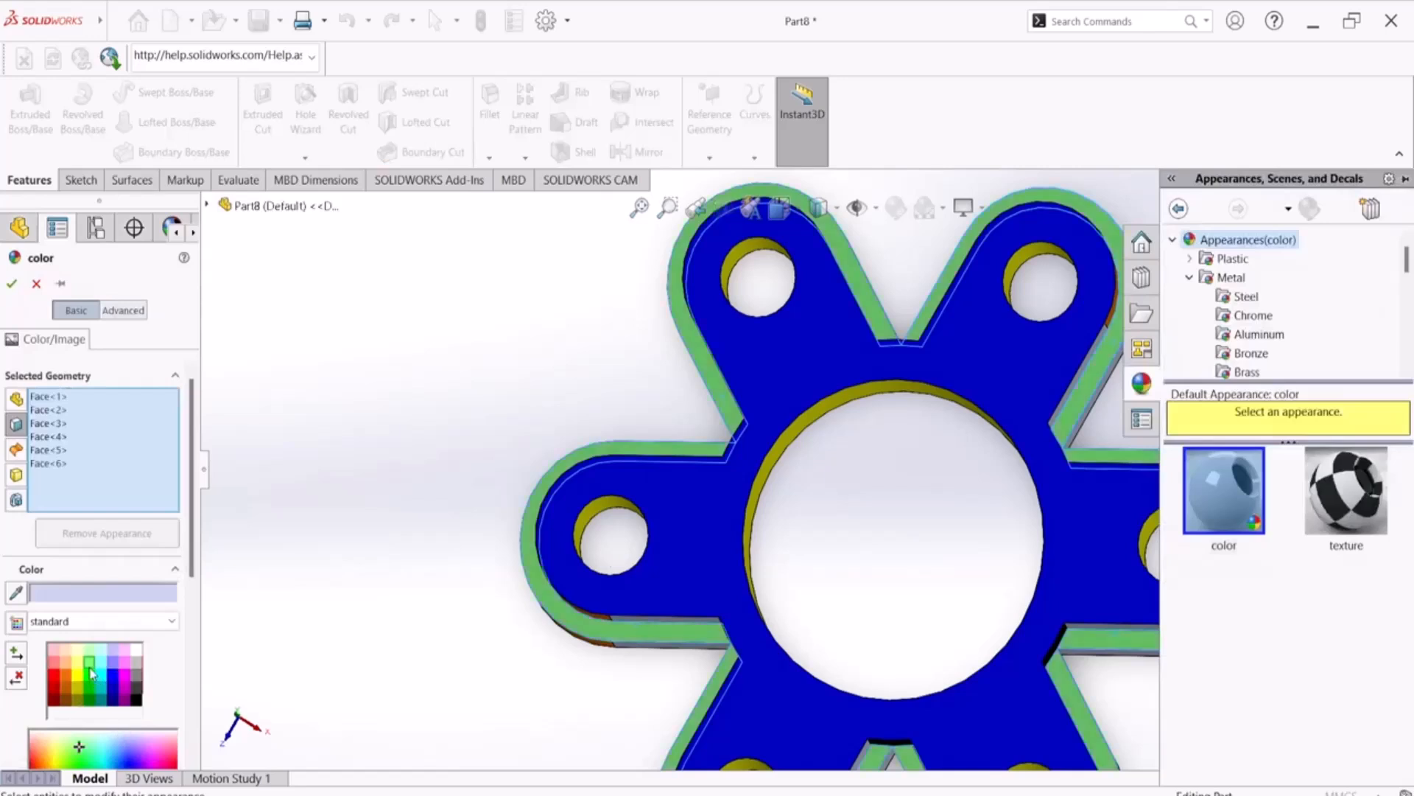
pyautogui.click(13, 286)
# Recolour all six exposed ledge faces of the lower tier bright green
pyautogui.moveTo(335, 603); pyautogui.dragTo(315, 480, button='middle')
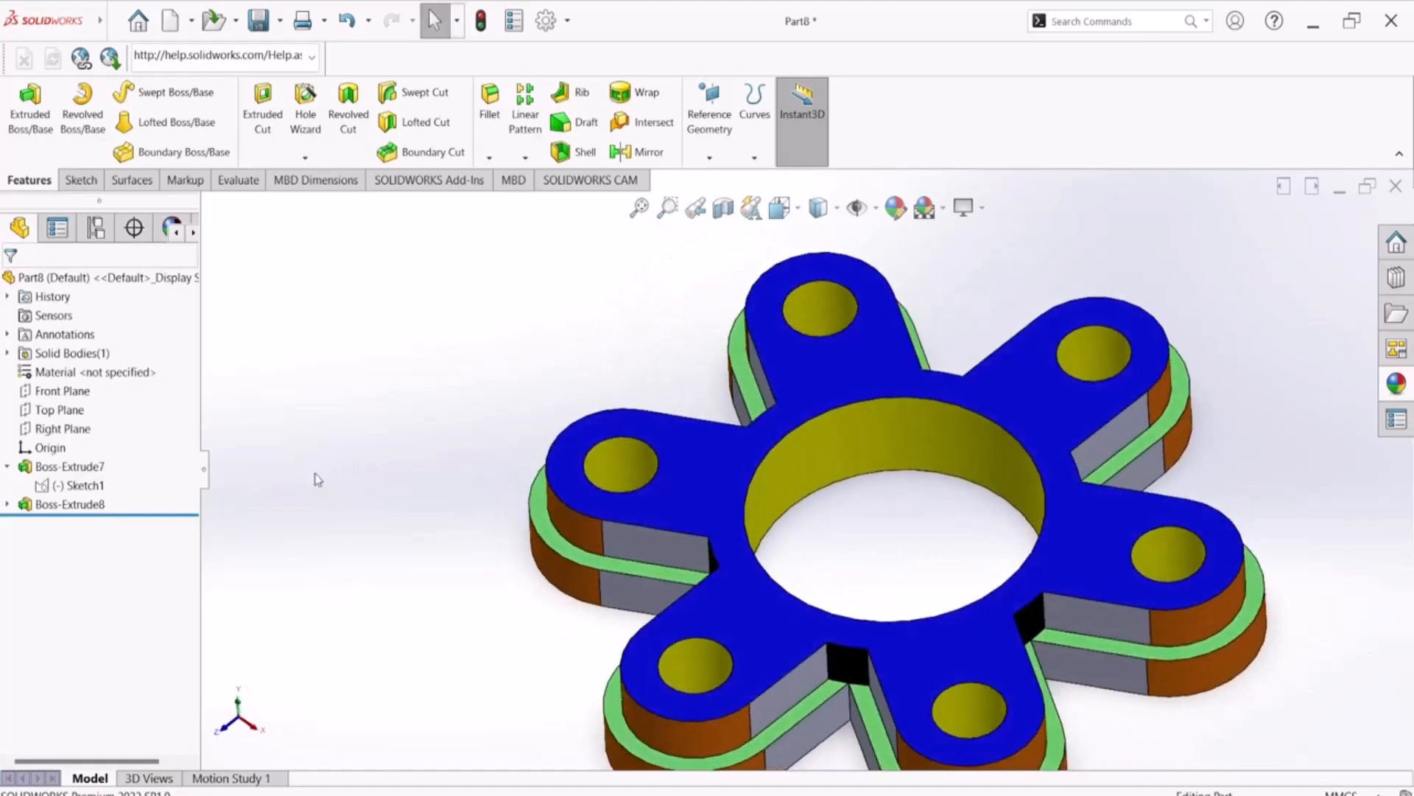
pyautogui.click(636, 568)
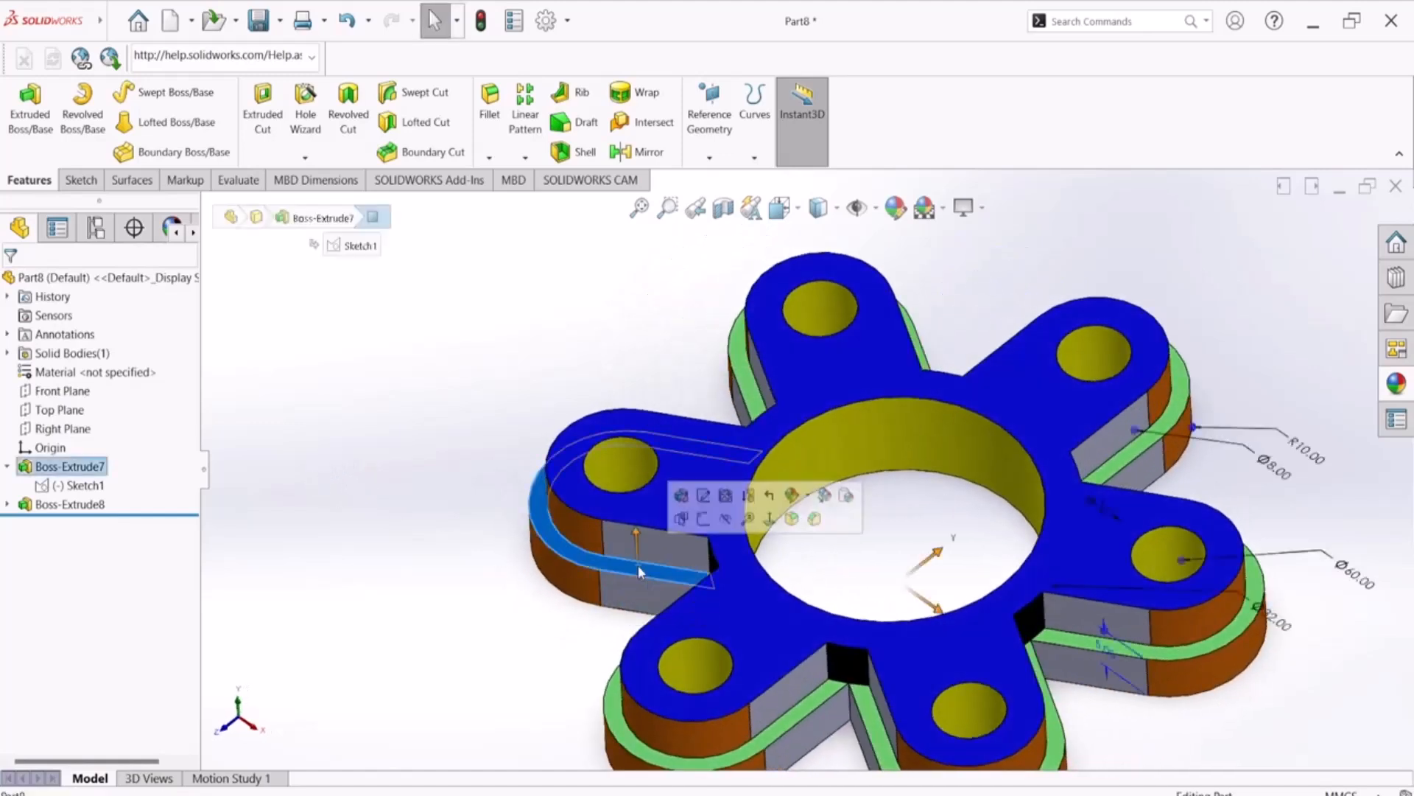
pyautogui.keyDown('ctrl'); pyautogui.click(618, 714); pyautogui.keyUp('ctrl')
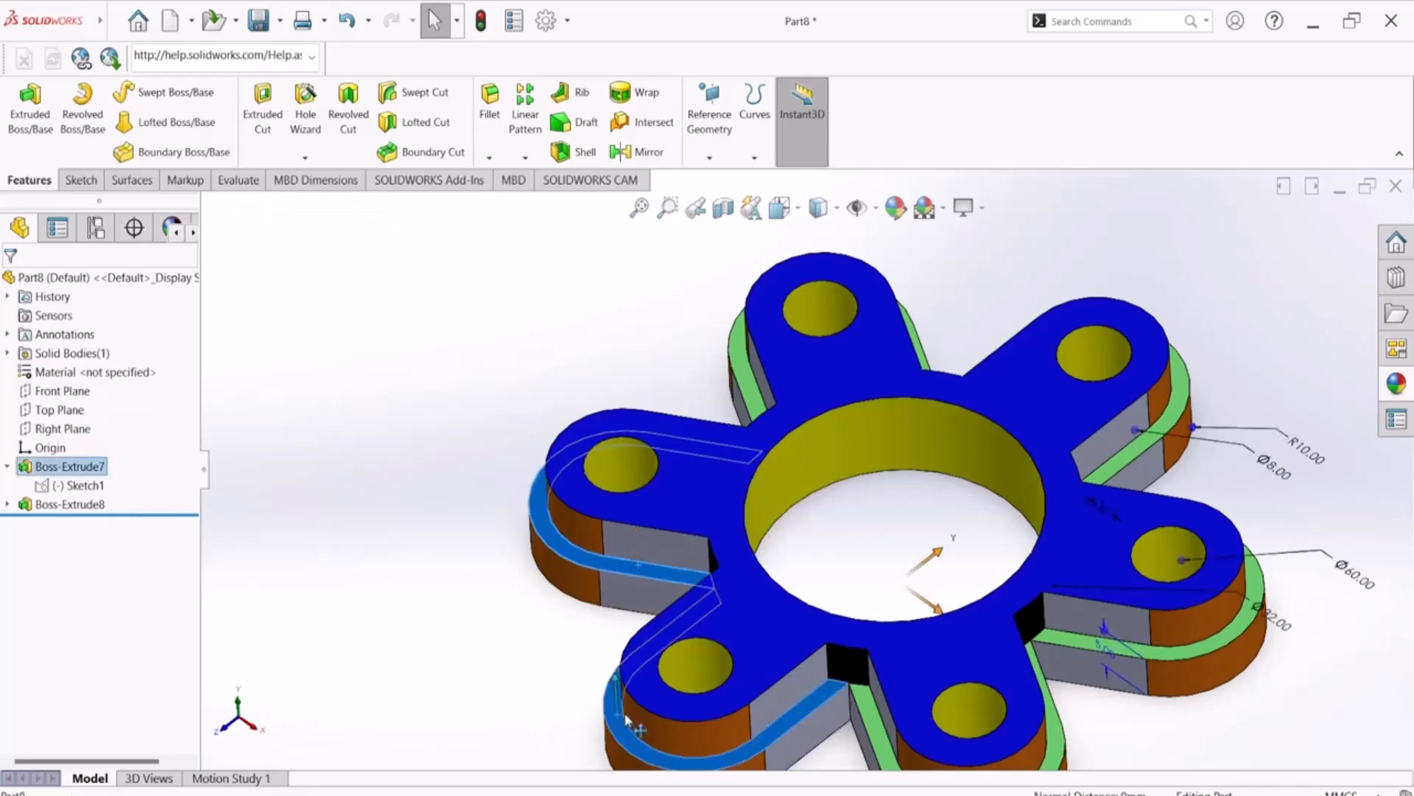
pyautogui.keyDown('ctrl'); pyautogui.click(873, 725); pyautogui.keyUp('ctrl')
pyautogui.keyDown('ctrl'); pyautogui.click(1151, 672); pyautogui.keyUp('ctrl')
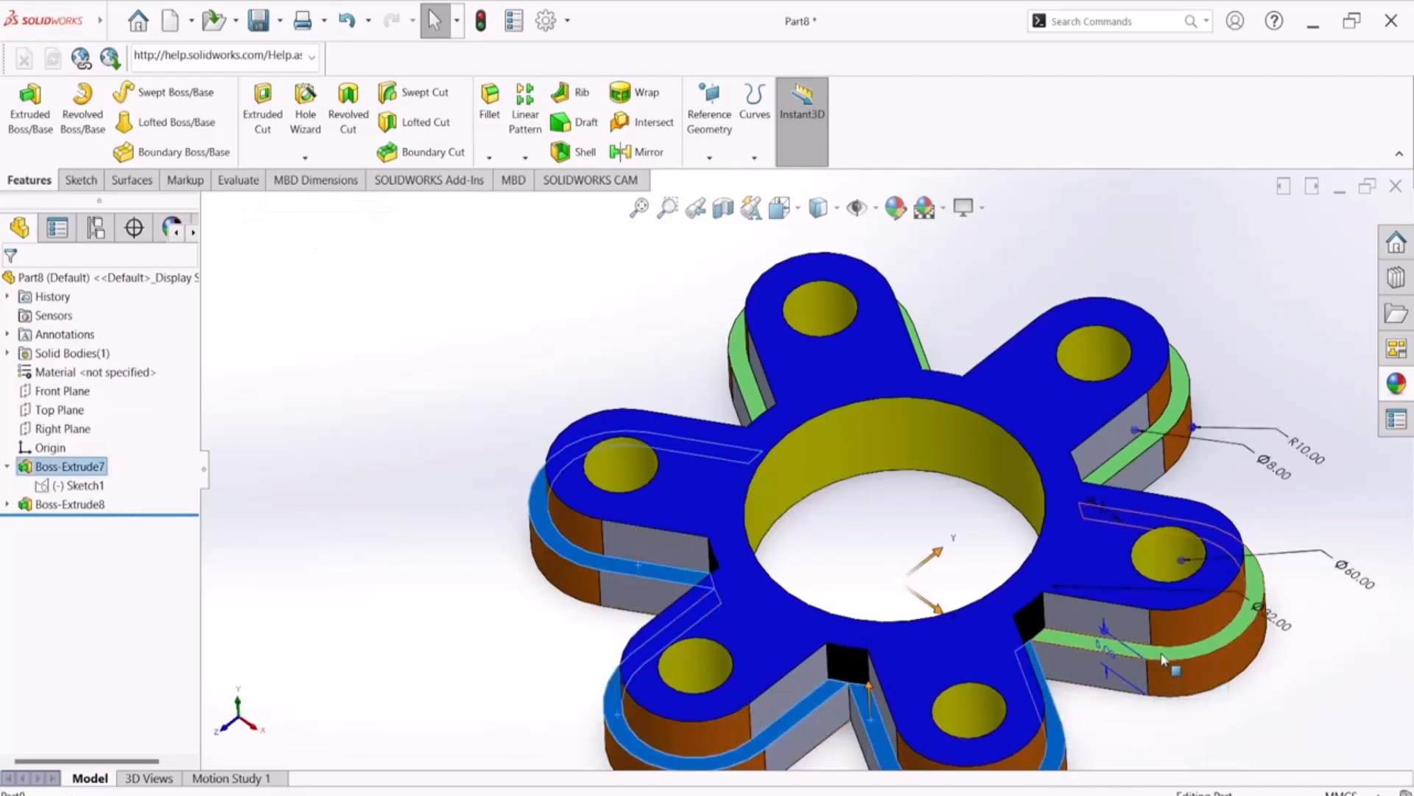
pyautogui.keyDown('ctrl'); pyautogui.click(1139, 443); pyautogui.keyUp('ctrl')
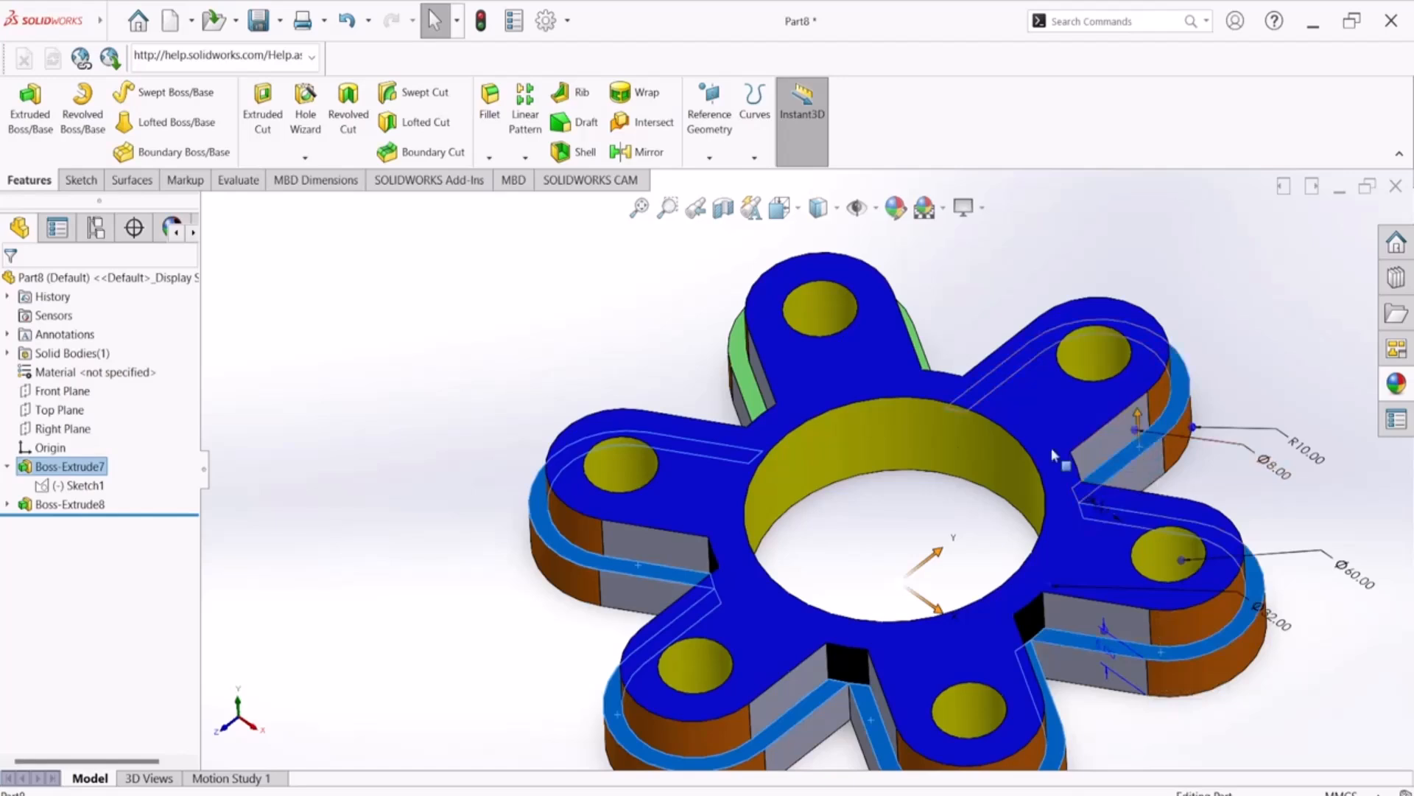
pyautogui.keyDown('ctrl'); pyautogui.click(750, 379); pyautogui.keyUp('ctrl')
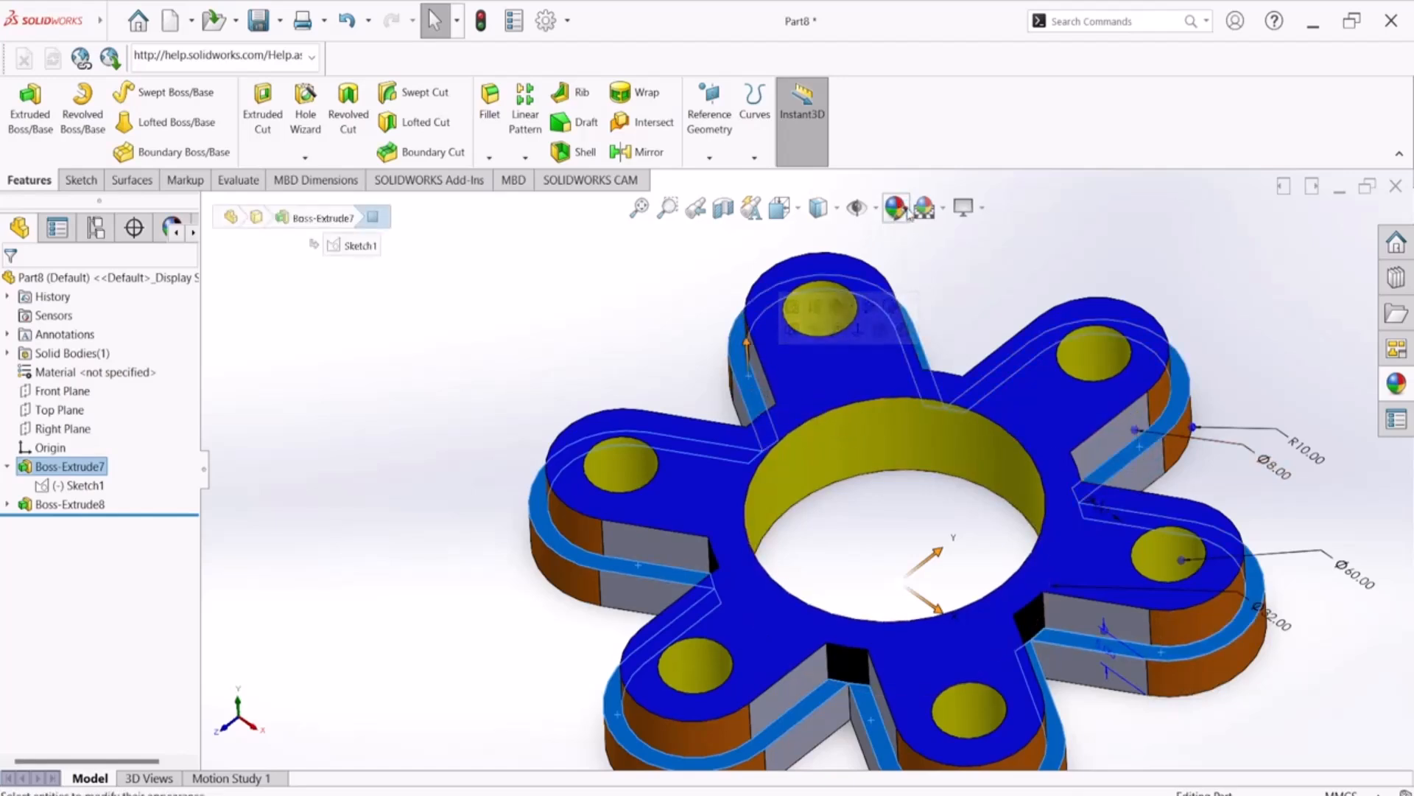
pyautogui.click(890, 220)
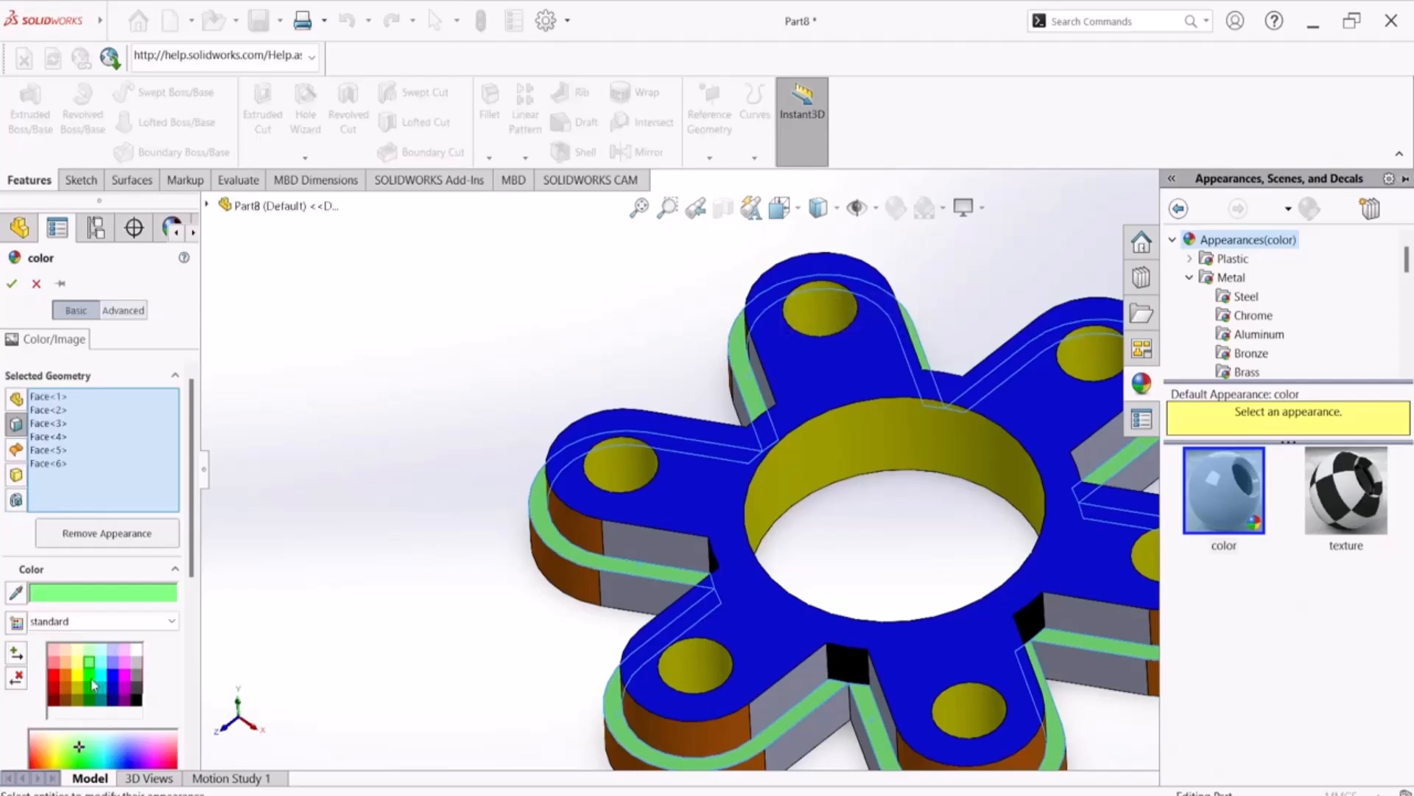
pyautogui.click(90, 678)
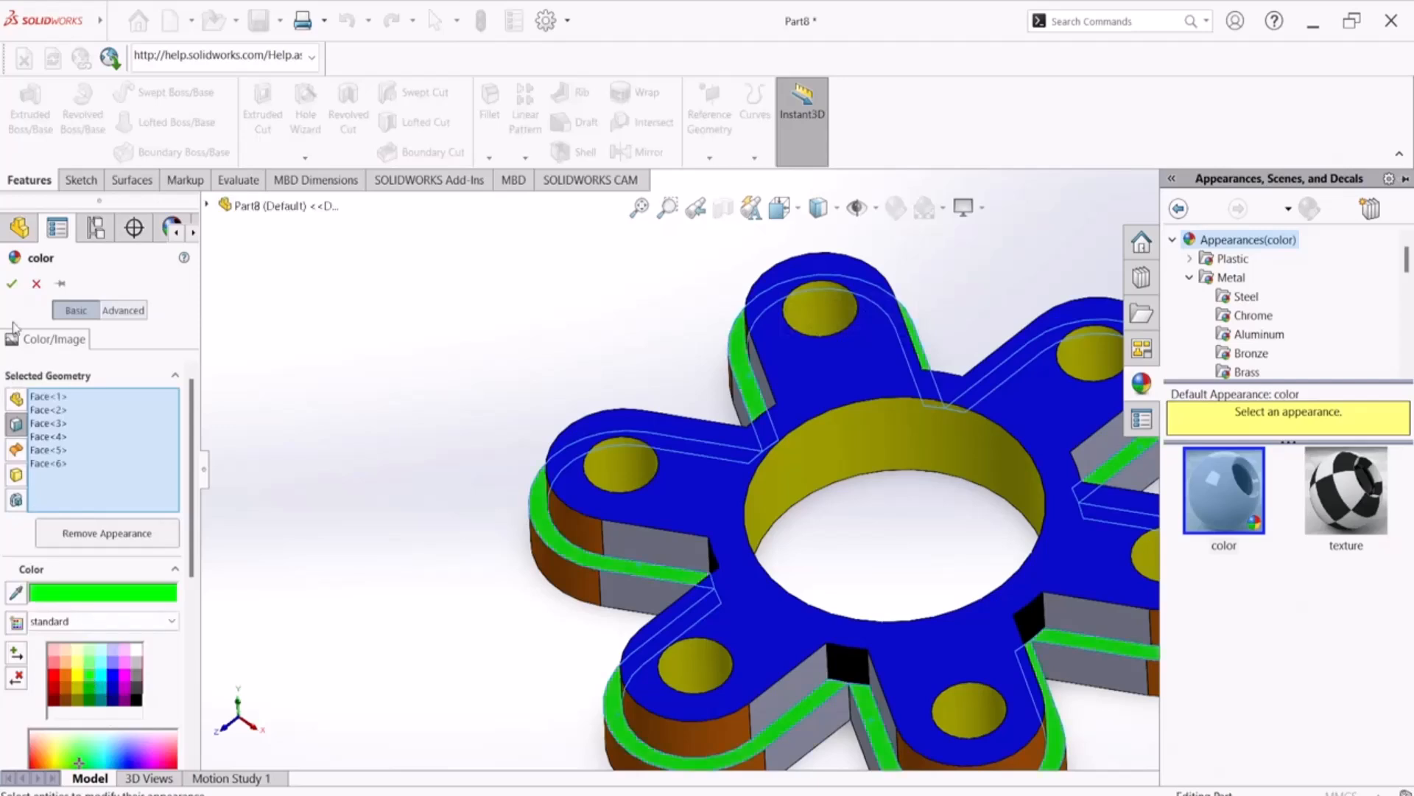
pyautogui.click(11, 285)
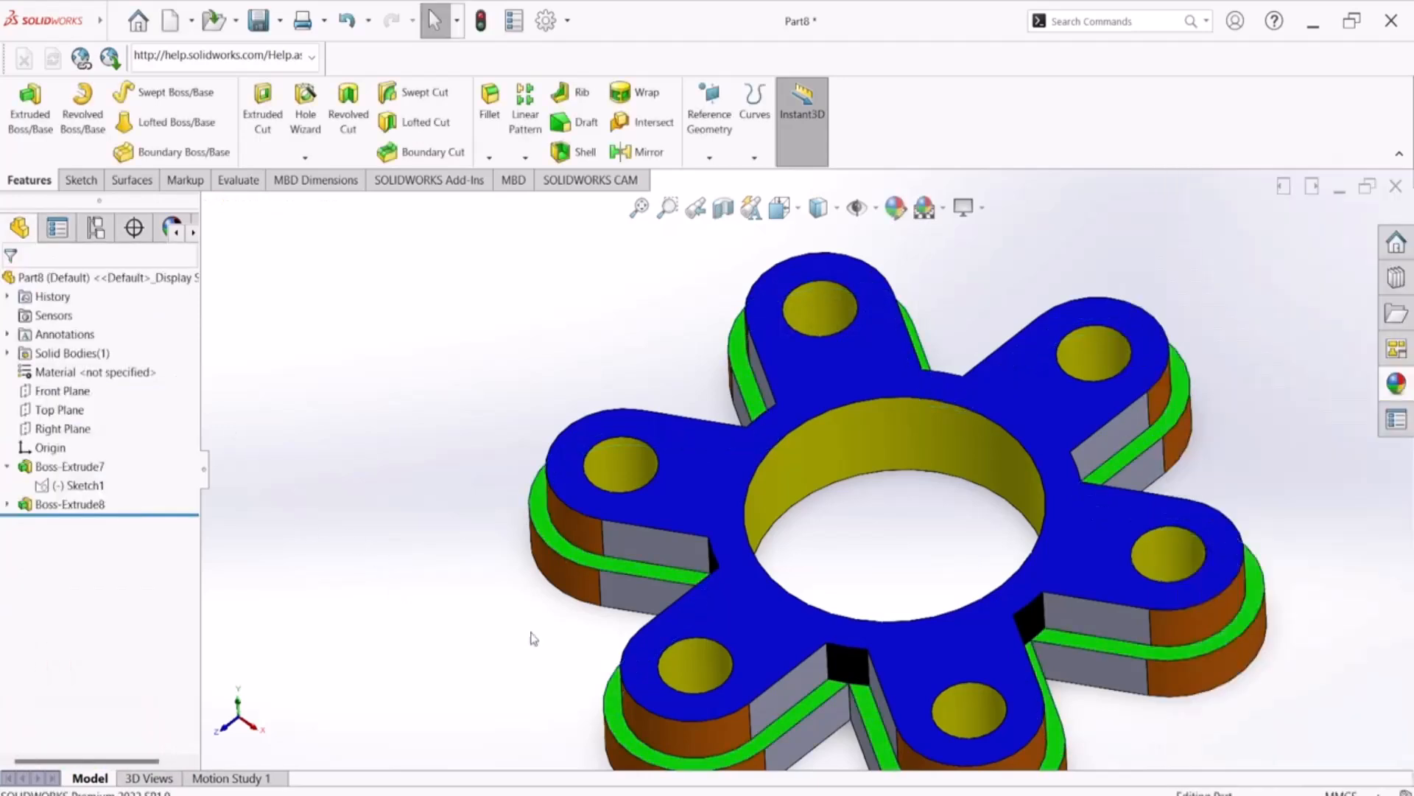
pyautogui.moveTo(648, 653); pyautogui.dragTo(532, 556, button='middle')
pyautogui.click(751, 569)
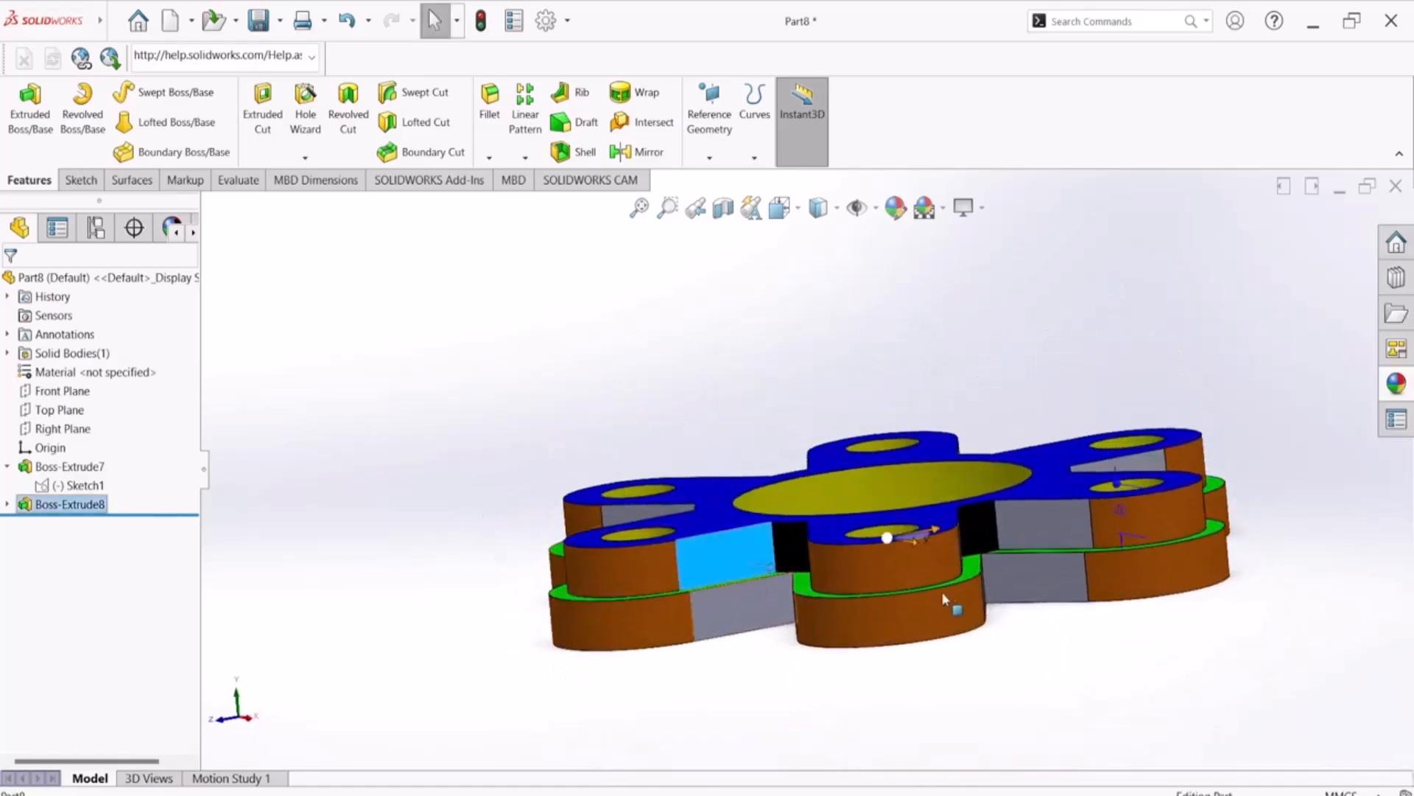
pyautogui.keyDown('ctrl'); pyautogui.click(756, 602); pyautogui.keyUp('ctrl')
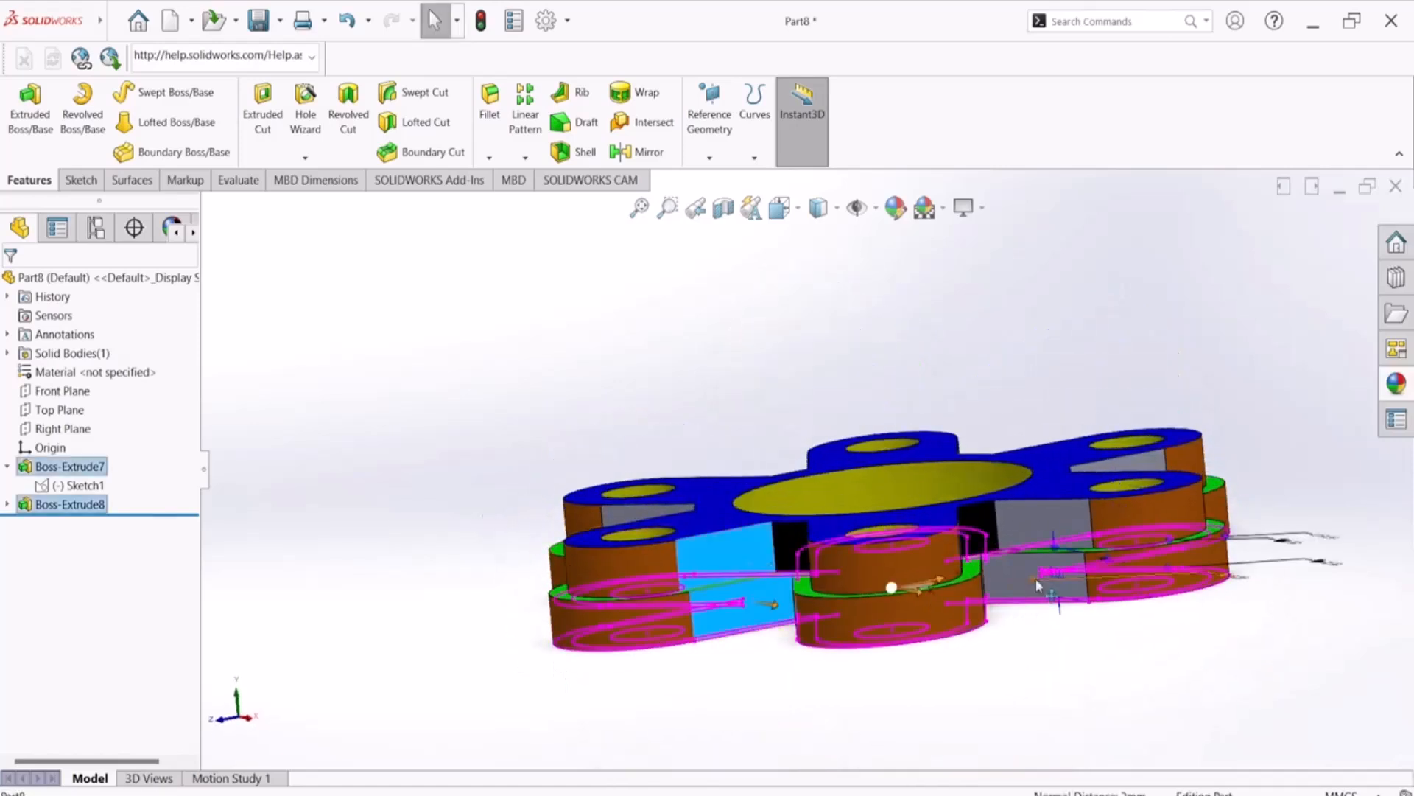
pyautogui.click(1040, 697)
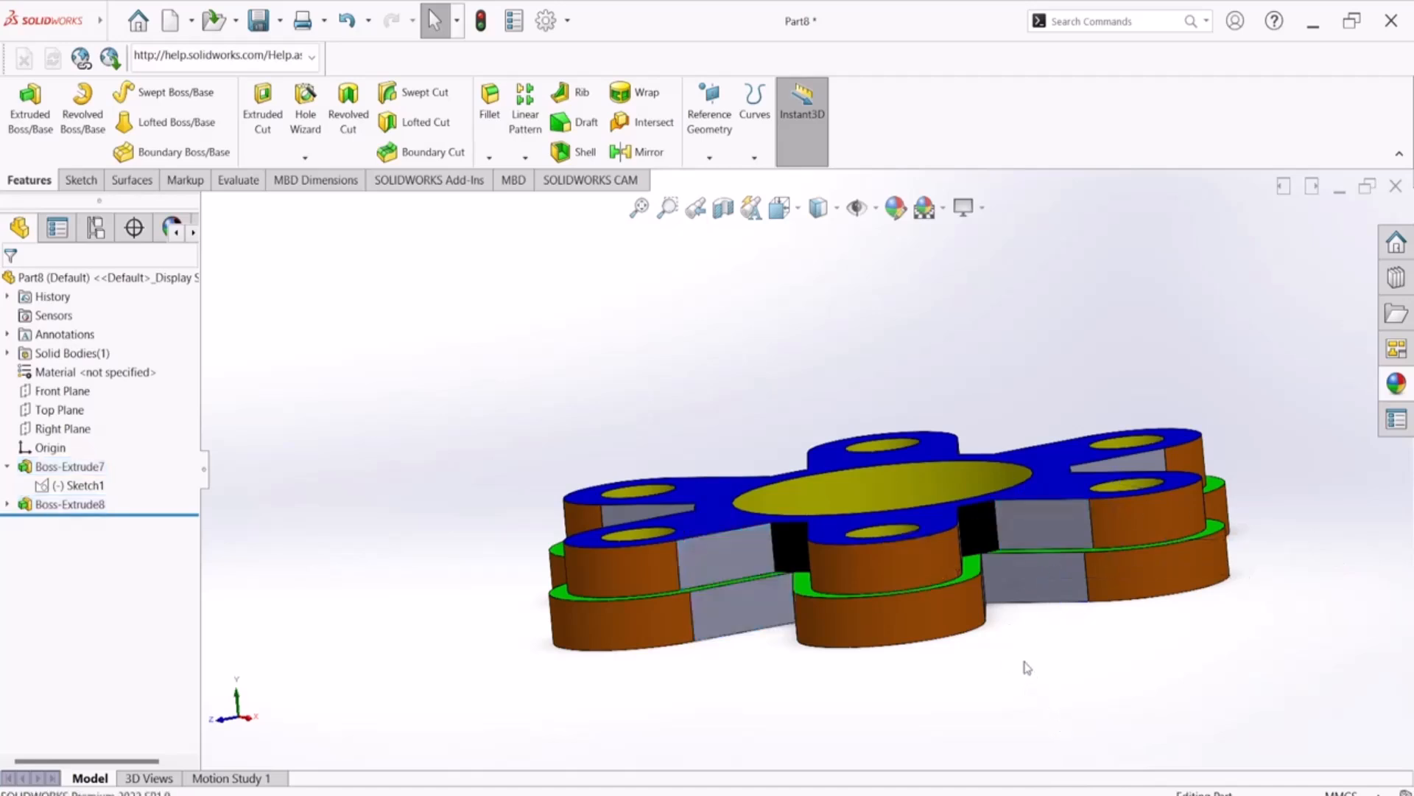
# Select the grey flat side faces of the first few arms on both the upper and lower tiers
pyautogui.click(1029, 567)
pyautogui.keyDown('ctrl'); pyautogui.click(1014, 533); pyautogui.keyUp('ctrl')
pyautogui.keyDown('ctrl'); pyautogui.click(747, 607); pyautogui.keyUp('ctrl')
pyautogui.keyDown('ctrl'); pyautogui.click(720, 557); pyautogui.keyUp('ctrl')
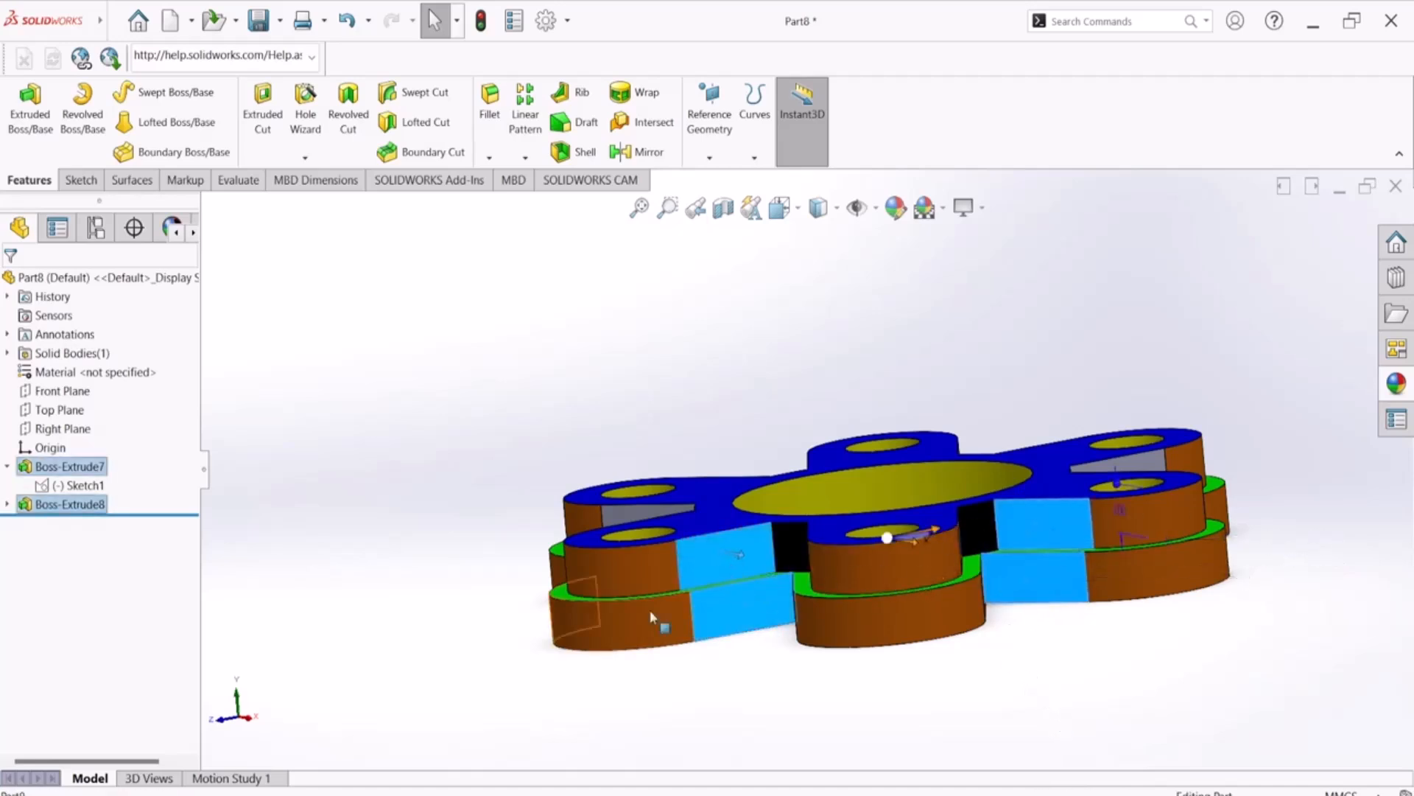
pyautogui.moveTo(439, 584)
pyautogui.mouseDown(button='middle')
pyautogui.moveTo(584, 577)
pyautogui.moveTo(584, 594)
pyautogui.moveTo(558, 602)
pyautogui.mouseUp(button='middle')
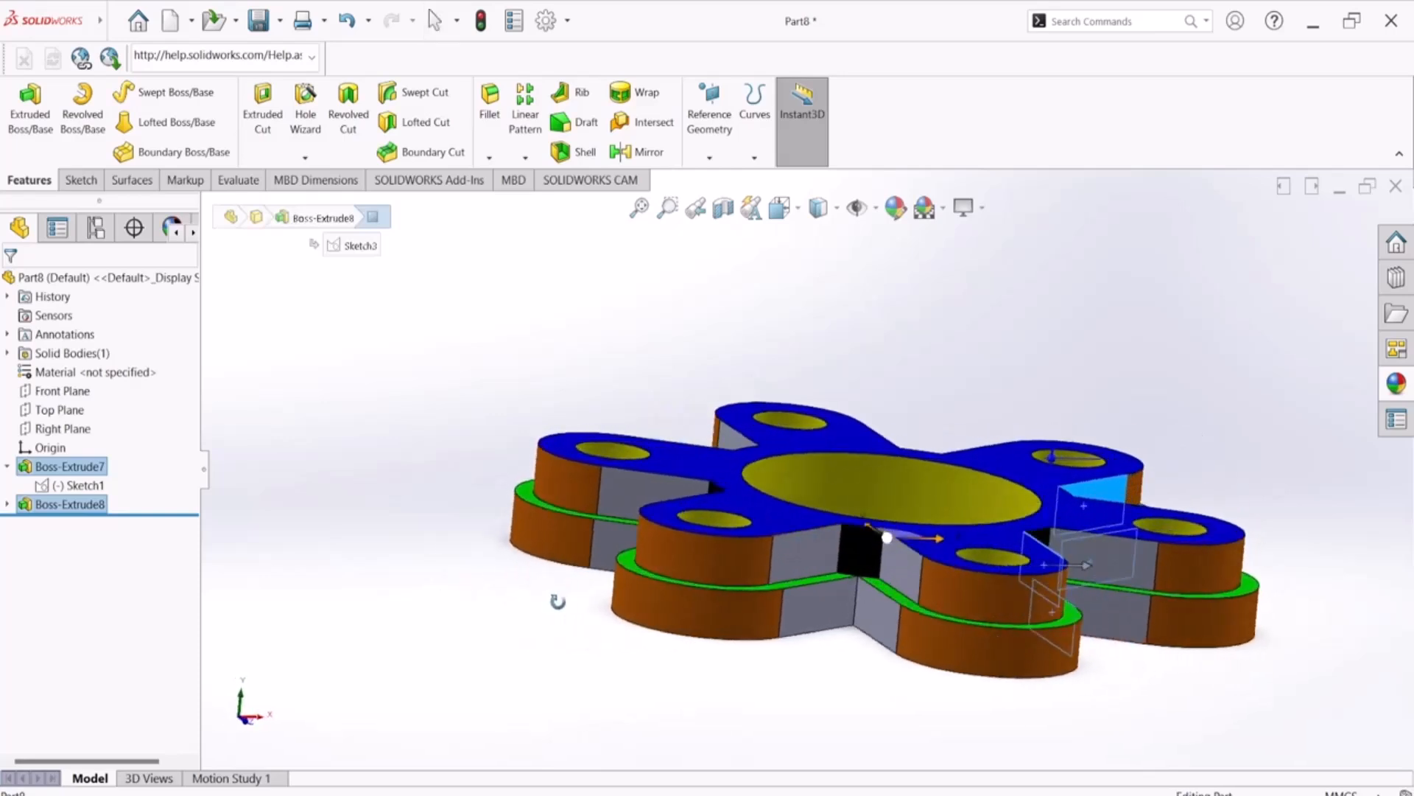
pyautogui.keyDown('ctrl'); pyautogui.click(807, 559); pyautogui.keyUp('ctrl')
pyautogui.keyDown('ctrl'); pyautogui.click(816, 610); pyautogui.keyUp('ctrl')
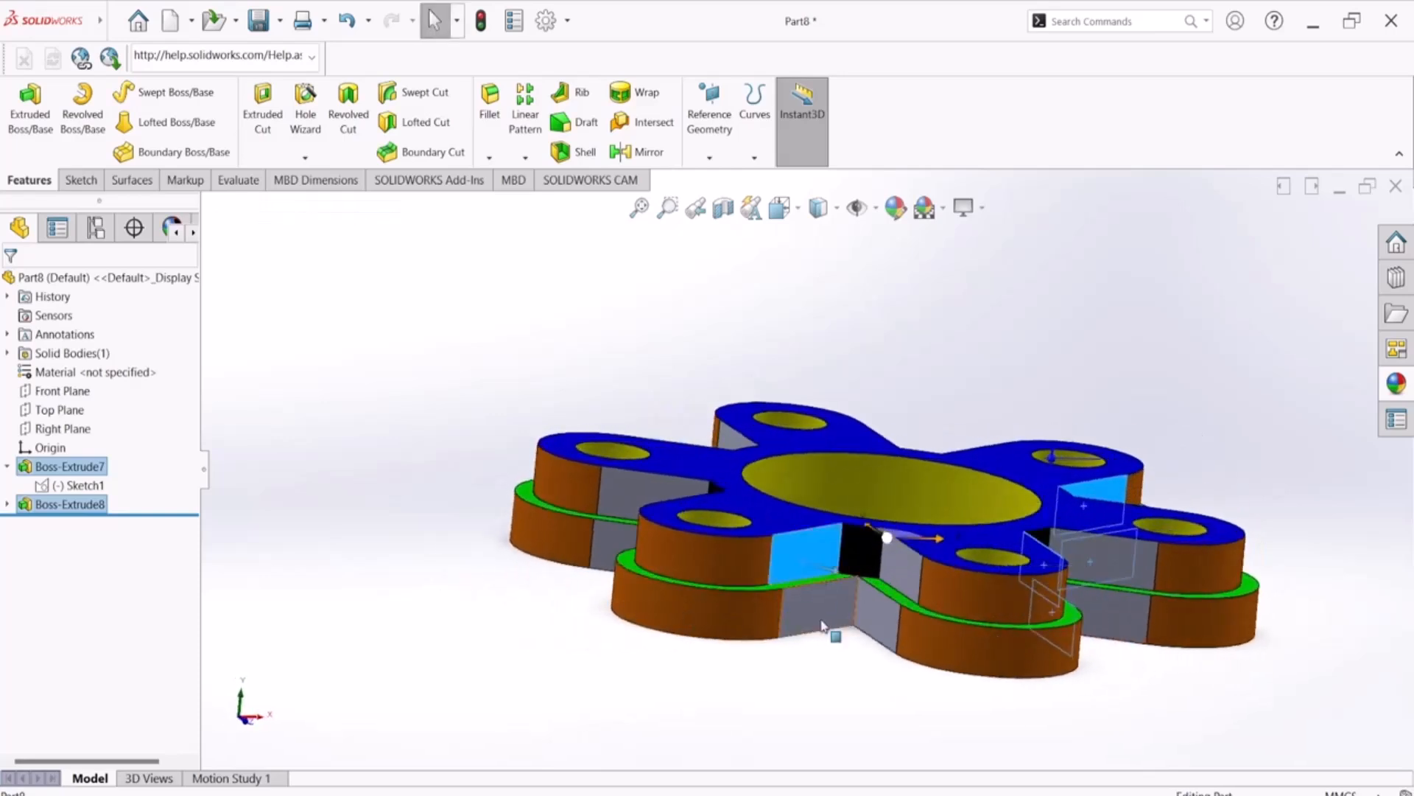
pyautogui.keyDown('ctrl'); pyautogui.click(868, 618); pyautogui.keyUp('ctrl')
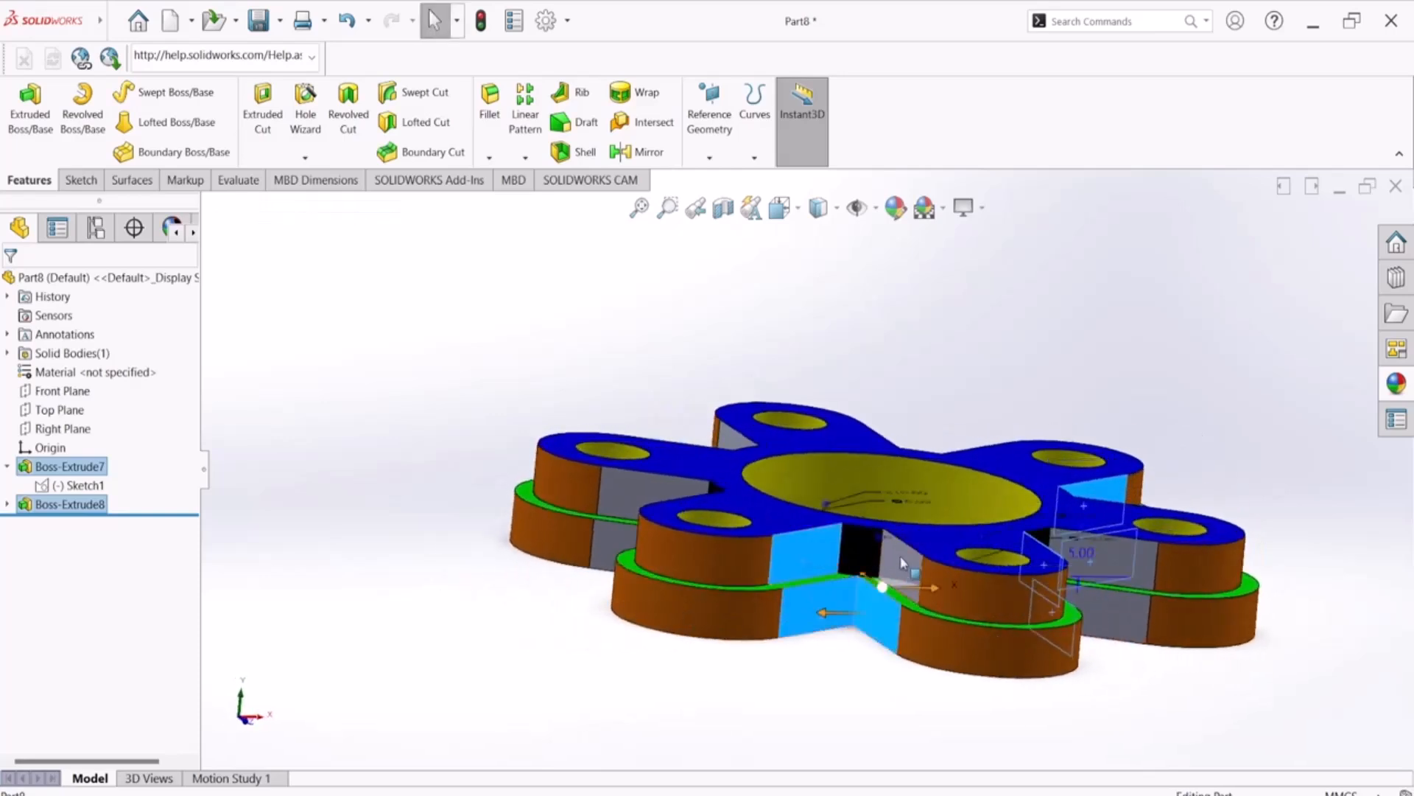
pyautogui.keyDown('ctrl'); pyautogui.click(1118, 578); pyautogui.keyUp('ctrl')
# Add the grey flat side faces of the remaining arms on both tiers to the current face selection
pyautogui.moveTo(594, 590)
pyautogui.mouseDown(button='middle')
pyautogui.moveTo(753, 604)
pyautogui.moveTo(735, 632)
pyautogui.mouseUp(button='middle')
pyautogui.keyDown('ctrl'); pyautogui.click(1015, 543); pyautogui.keyUp('ctrl')
pyautogui.keyDown('ctrl'); pyautogui.click(1010, 627); pyautogui.keyUp('ctrl')
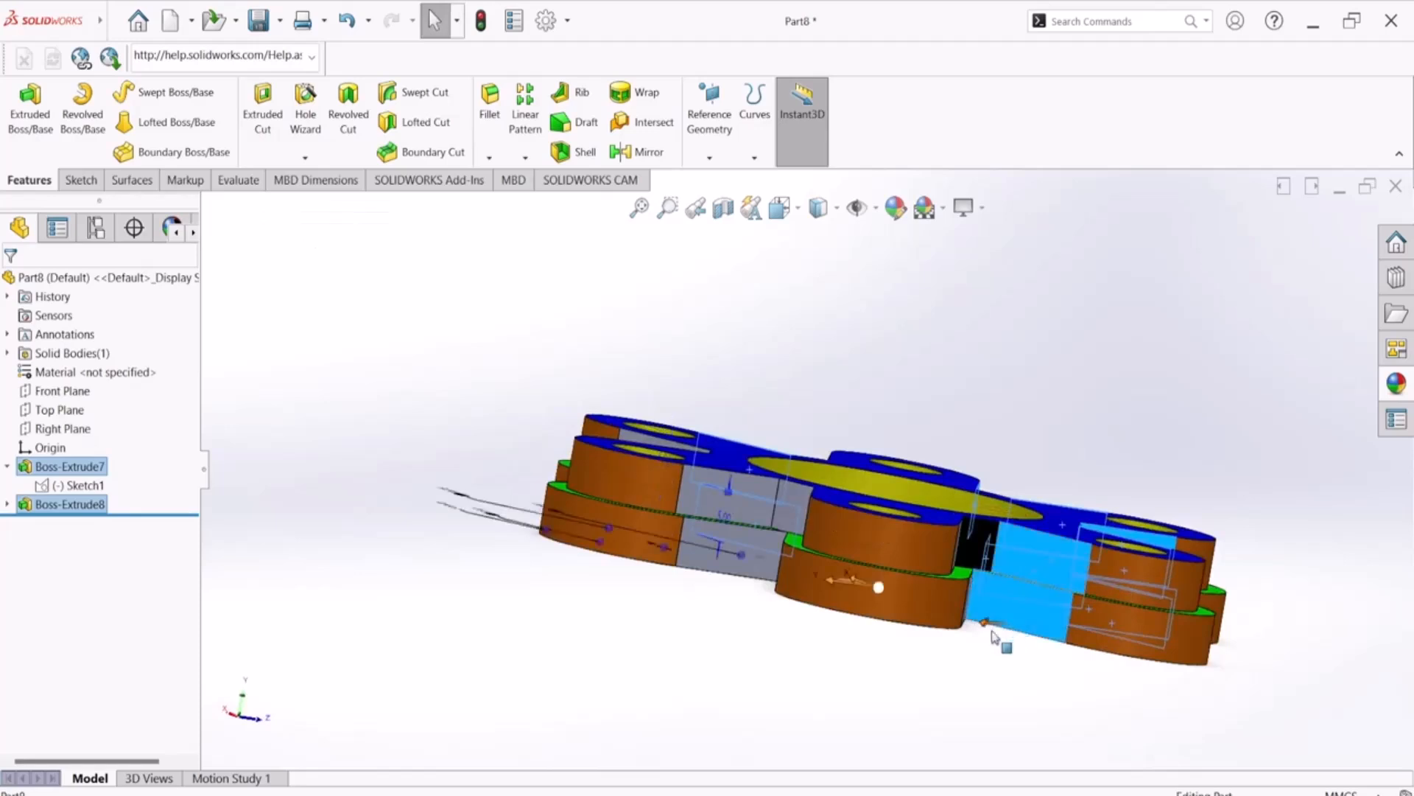
pyautogui.moveTo(920, 640); pyautogui.dragTo(844, 620, button='middle')
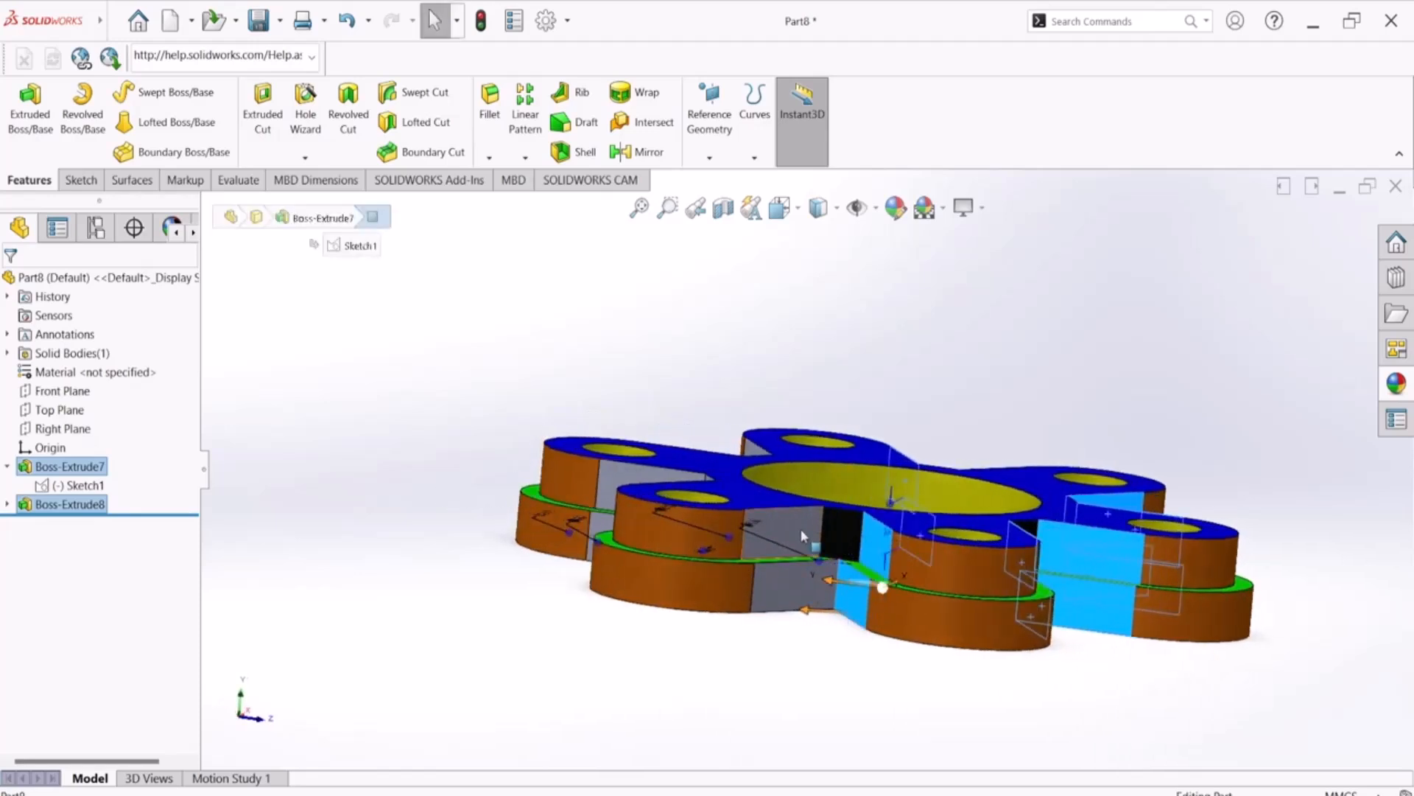
pyautogui.keyDown('ctrl'); pyautogui.click(800, 528); pyautogui.keyUp('ctrl')
pyautogui.moveTo(496, 661); pyautogui.dragTo(612, 648, button='middle')
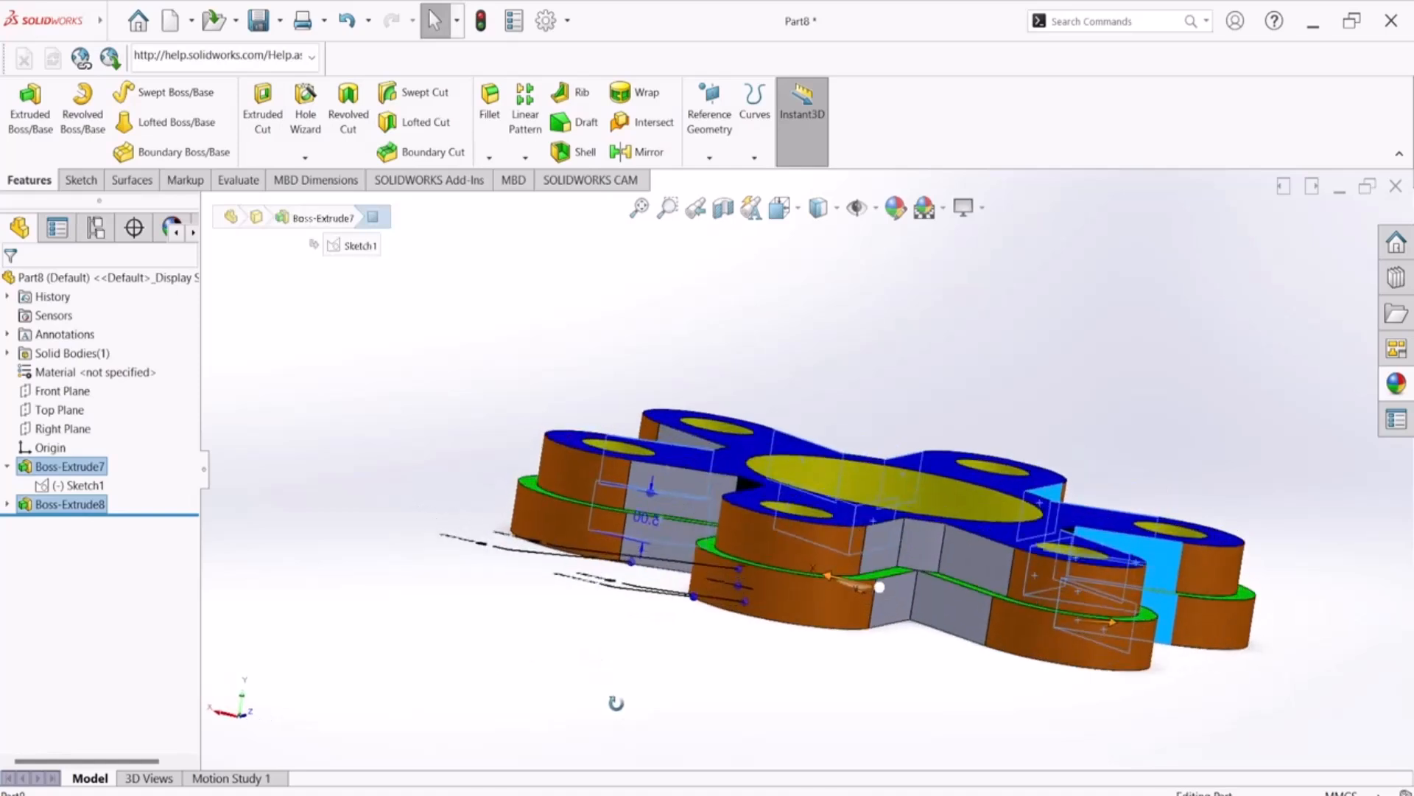
pyautogui.keyDown('ctrl'); pyautogui.click(957, 603); pyautogui.keyUp('ctrl')
pyautogui.keyDown('ctrl'); pyautogui.click(894, 606); pyautogui.keyUp('ctrl')
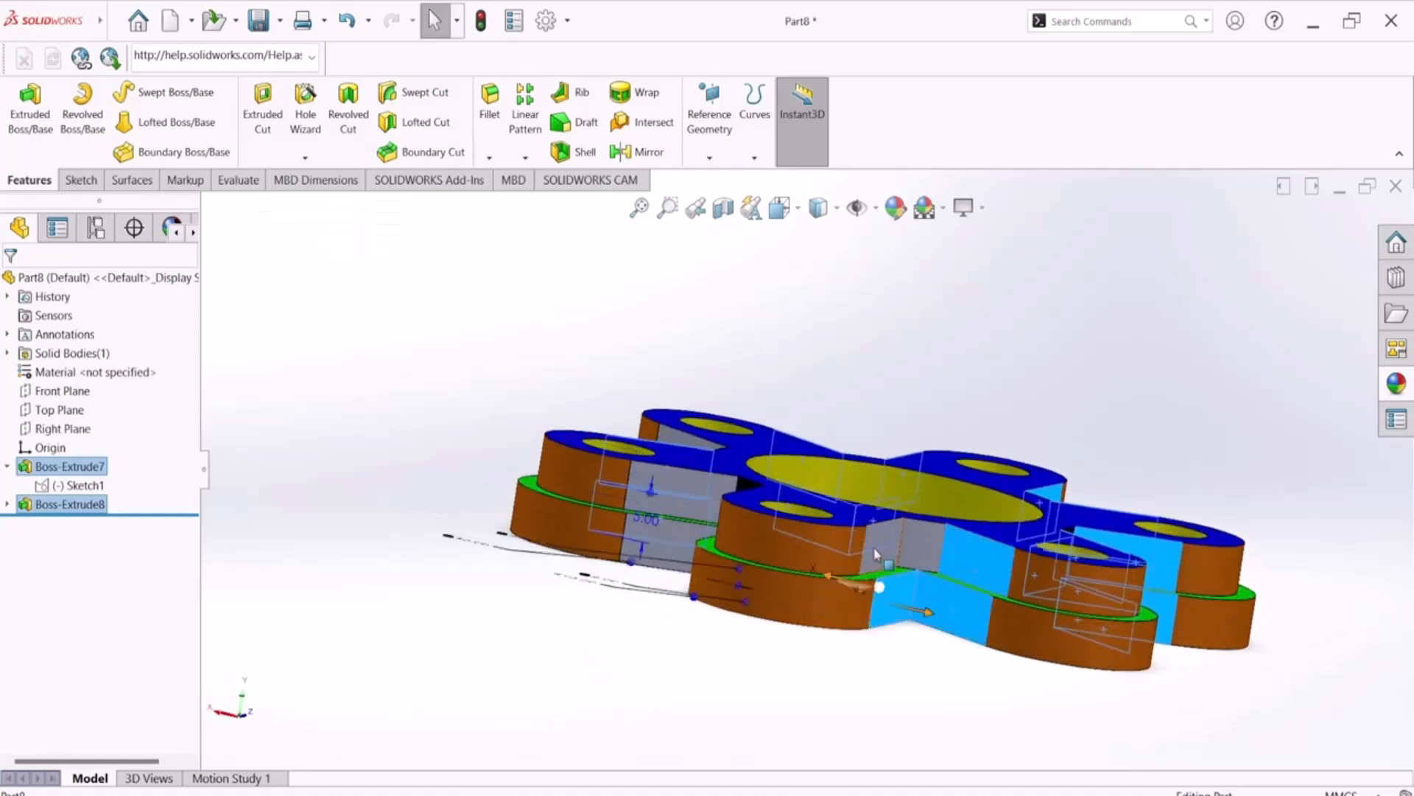
pyautogui.keyDown('ctrl'); pyautogui.click(874, 549); pyautogui.keyUp('ctrl')
pyautogui.moveTo(598, 613); pyautogui.dragTo(697, 649, button='middle')
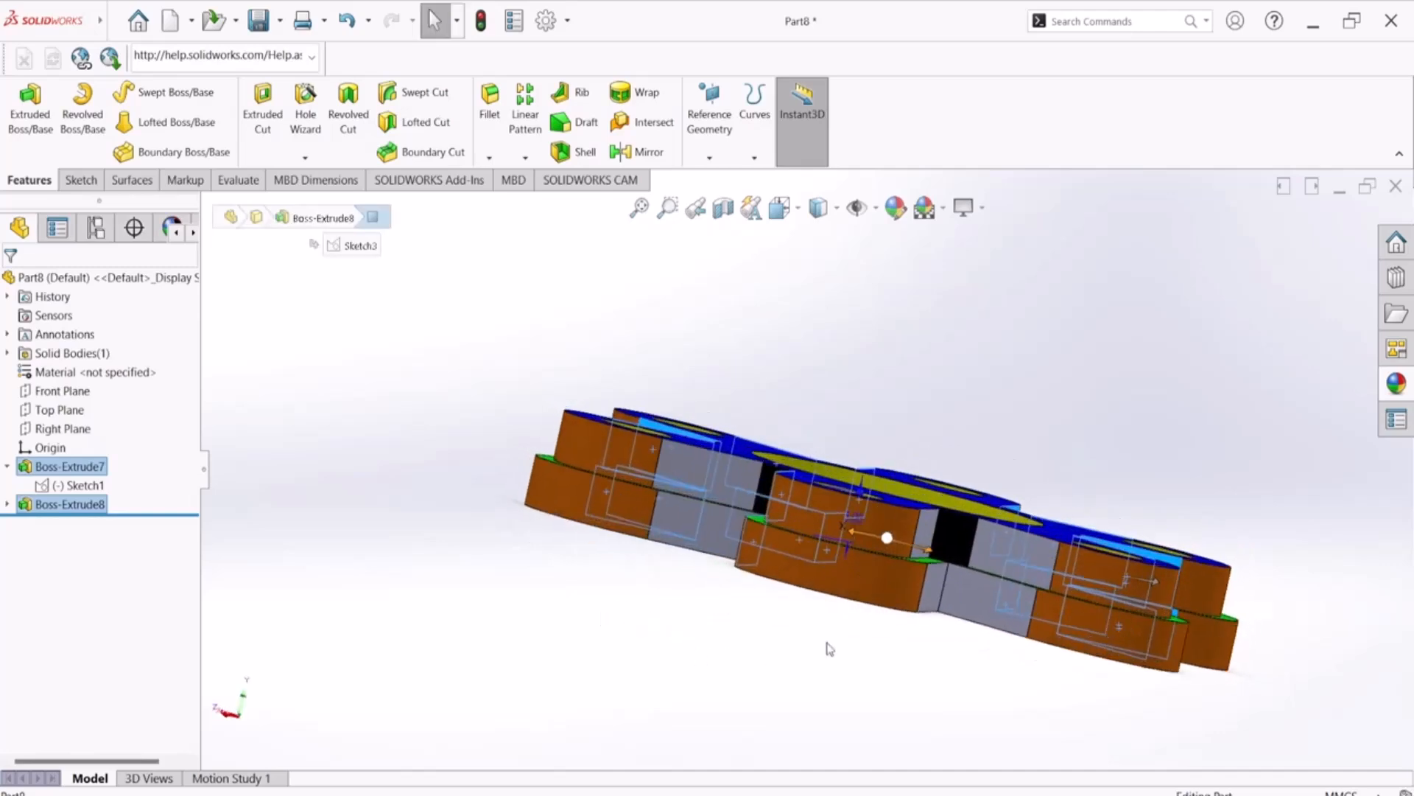
pyautogui.keyDown('ctrl'); pyautogui.click(1017, 553); pyautogui.keyUp('ctrl')
pyautogui.keyDown('ctrl'); pyautogui.click(945, 583); pyautogui.keyUp('ctrl')
pyautogui.keyDown('ctrl'); pyautogui.click(931, 540); pyautogui.keyUp('ctrl')
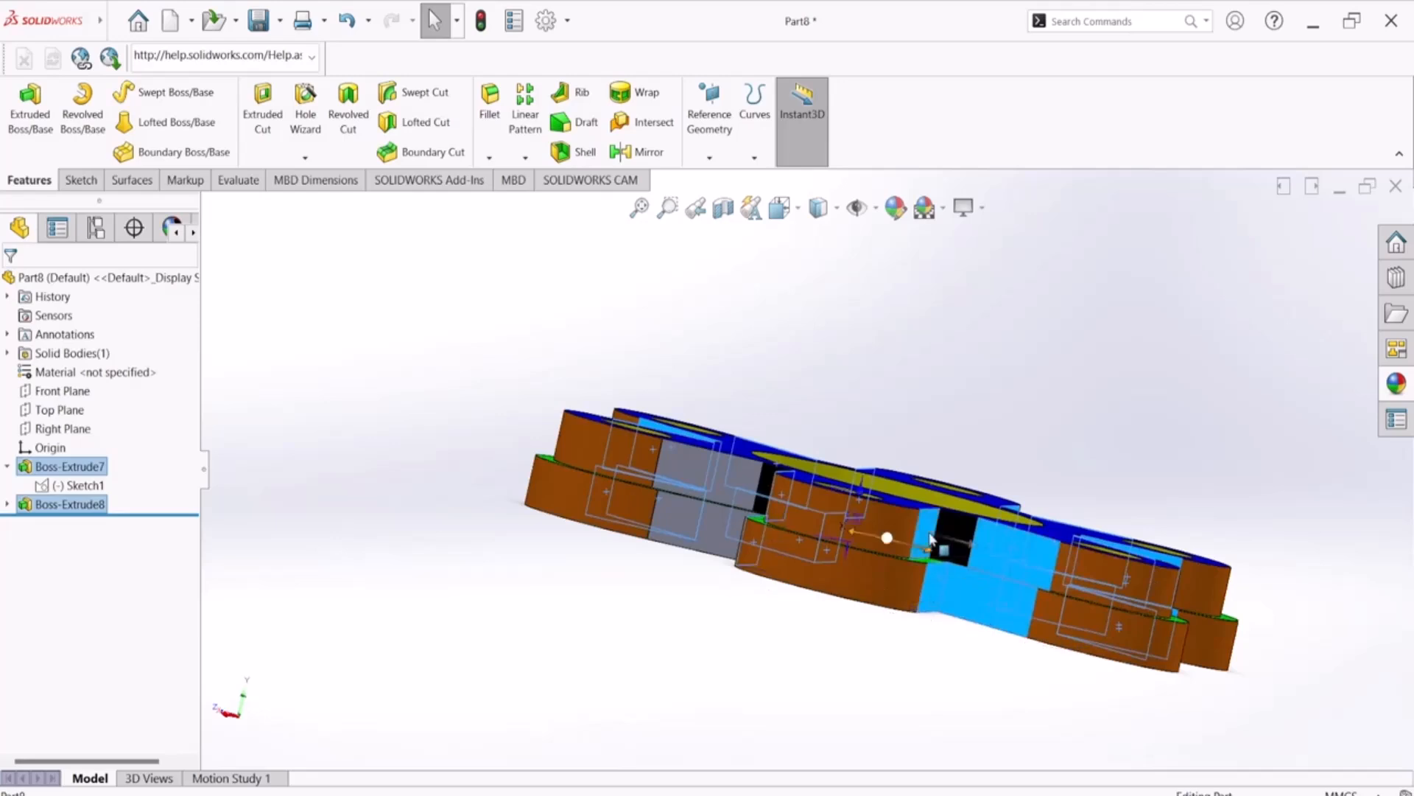
pyautogui.moveTo(624, 598); pyautogui.dragTo(643, 654, button='middle')
pyautogui.keyDown('ctrl'); pyautogui.click(810, 578); pyautogui.keyUp('ctrl')
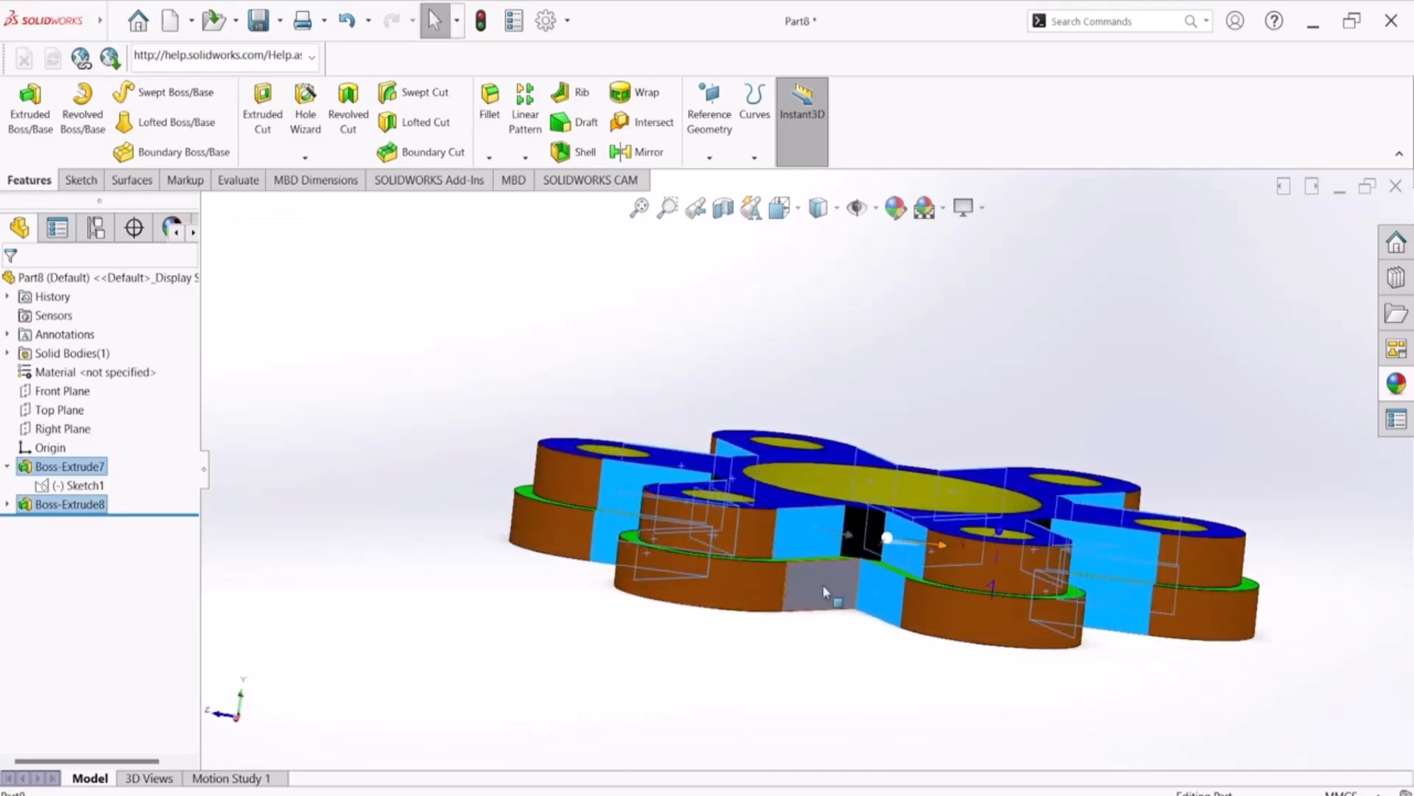
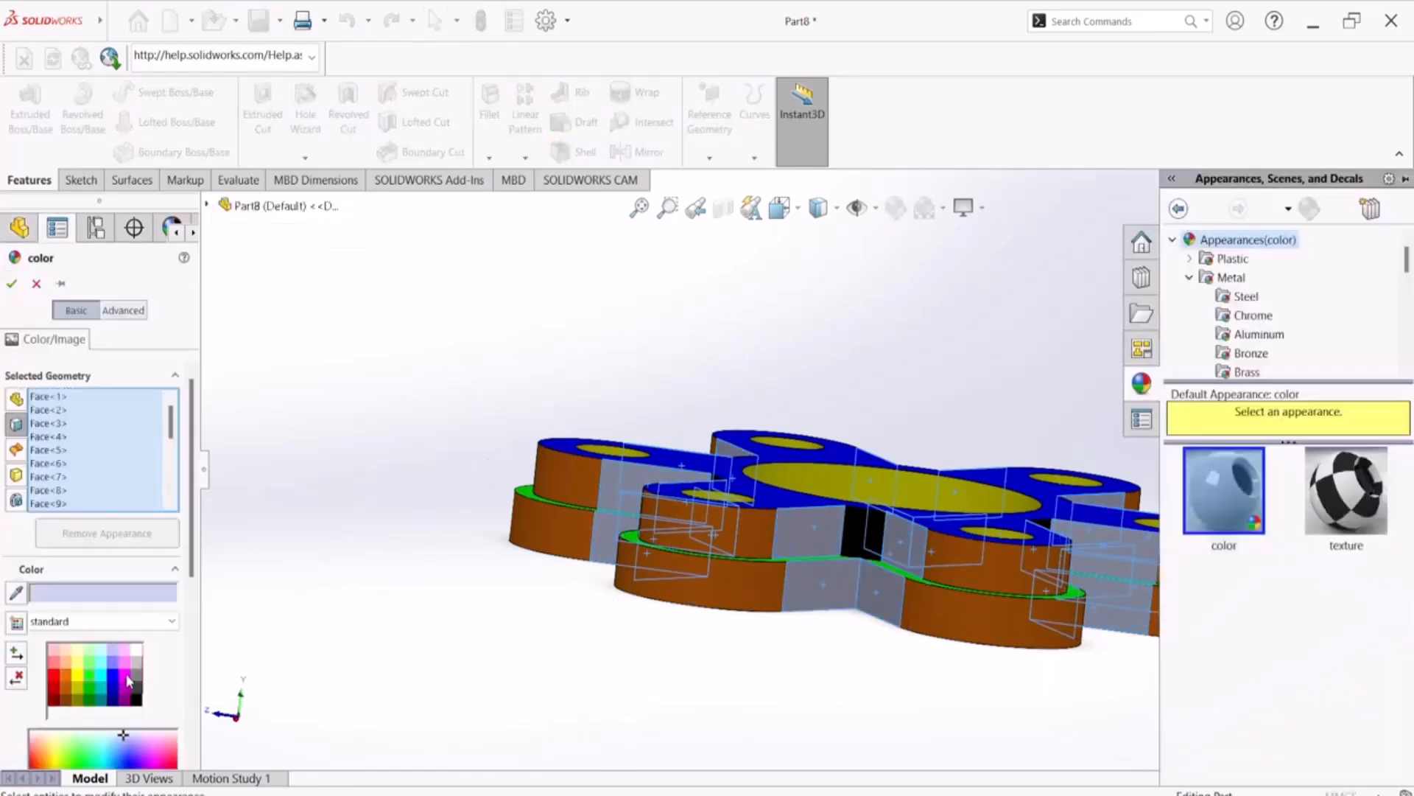
# Colour the selected flat side faces of the arms on both tiers magenta
pyautogui.click(127, 676)
pyautogui.click(14, 283)
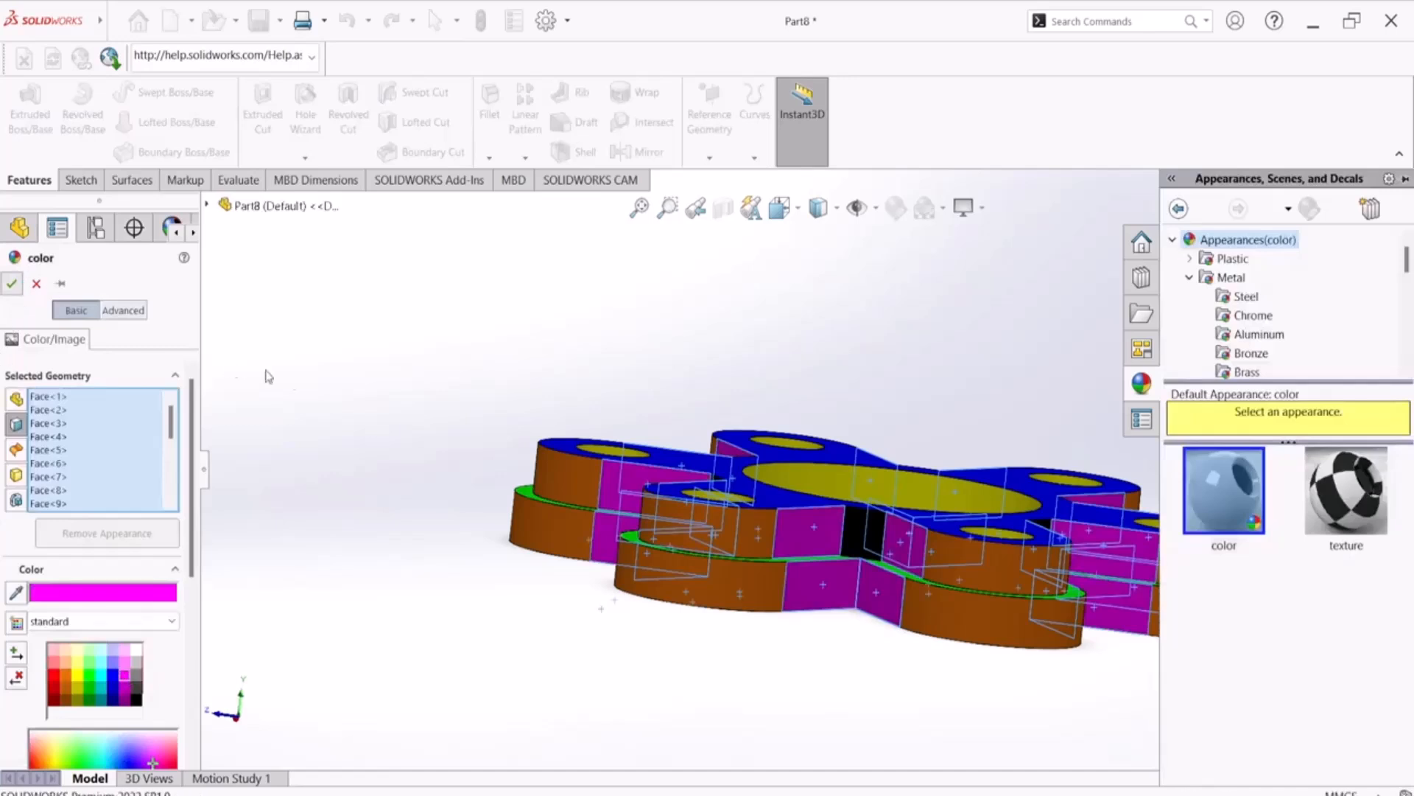
# Colour the remaining grey curved face in the notch between two arms of the upper tier black
pyautogui.moveTo(337, 457); pyautogui.dragTo(220, 518, button='middle')
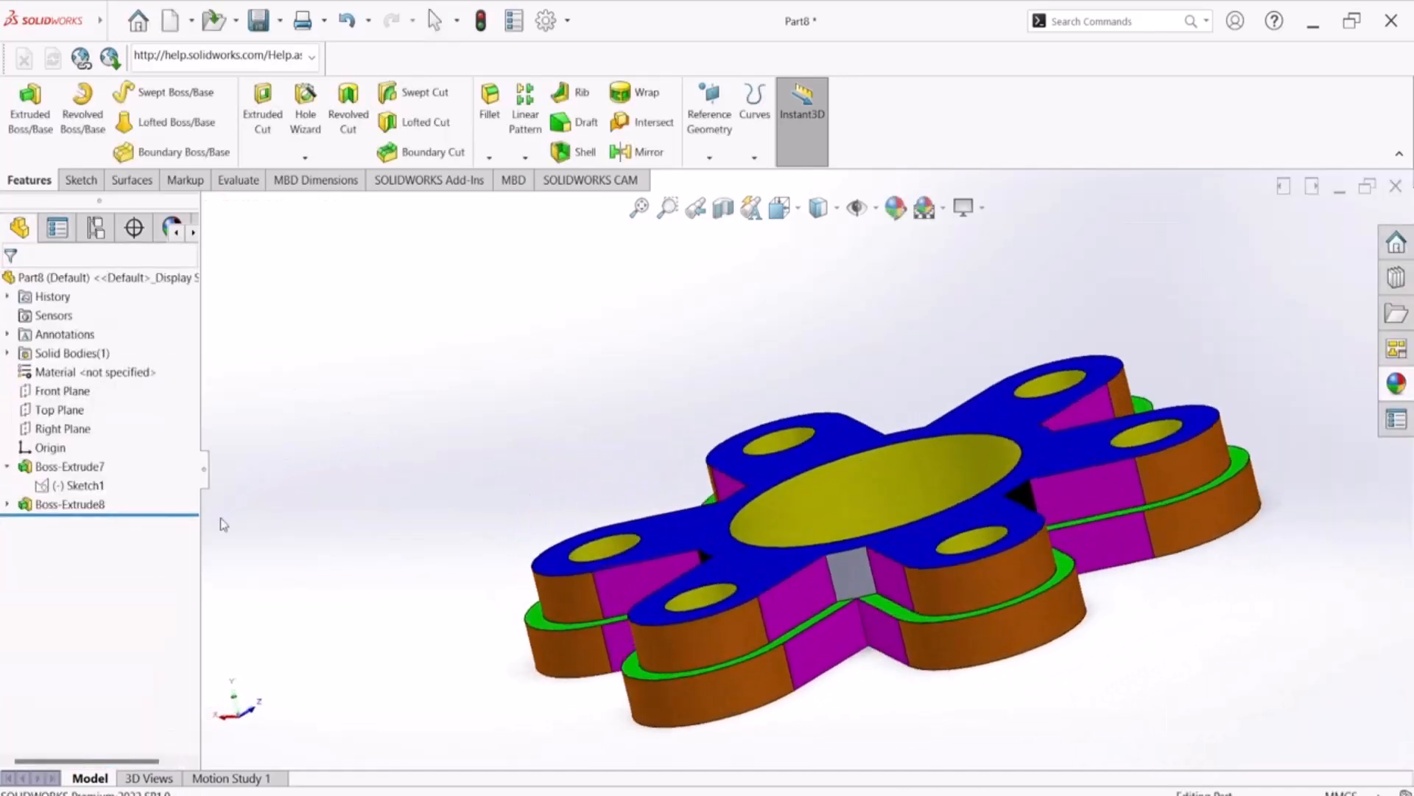
pyautogui.click(851, 571)
pyautogui.click(896, 213)
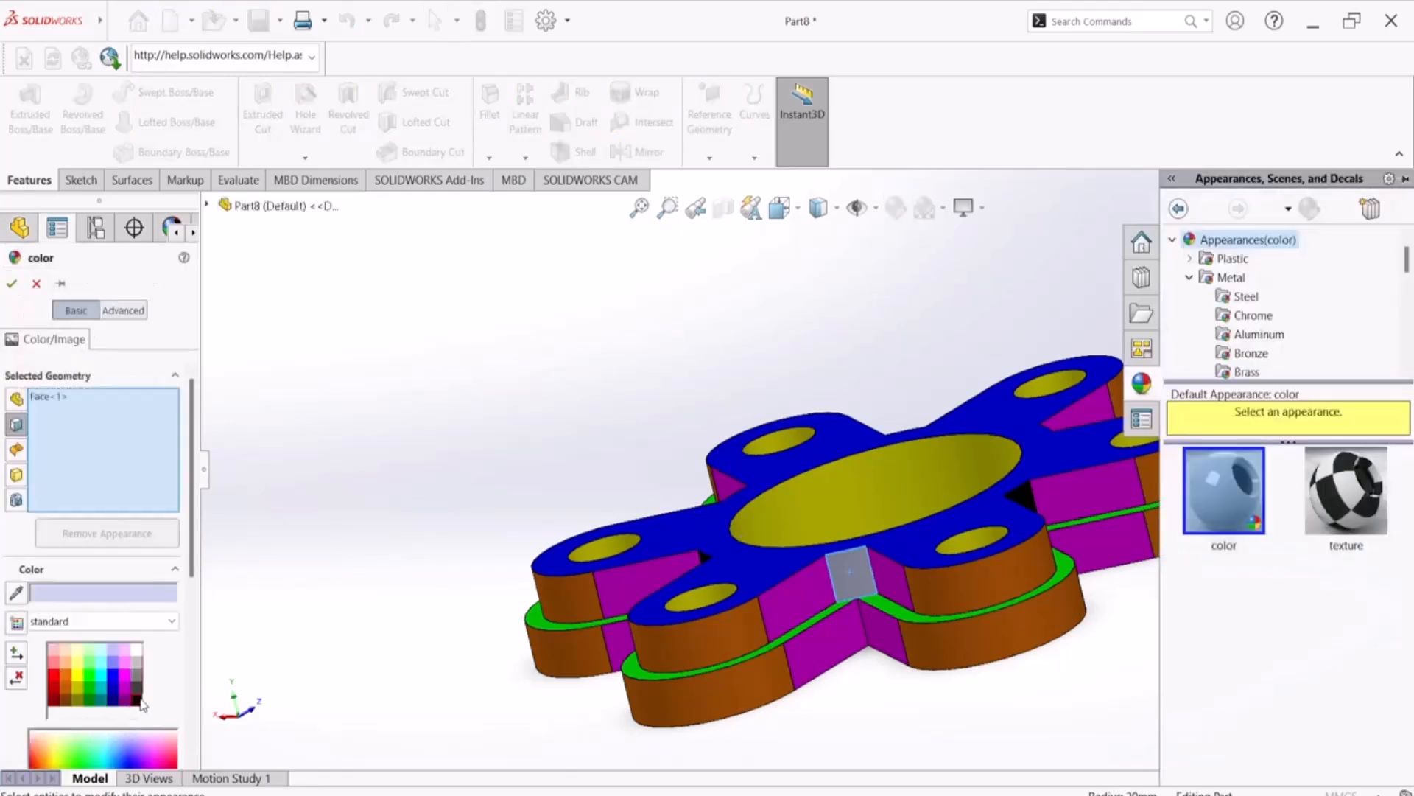
pyautogui.click(139, 700)
pyautogui.click(11, 283)
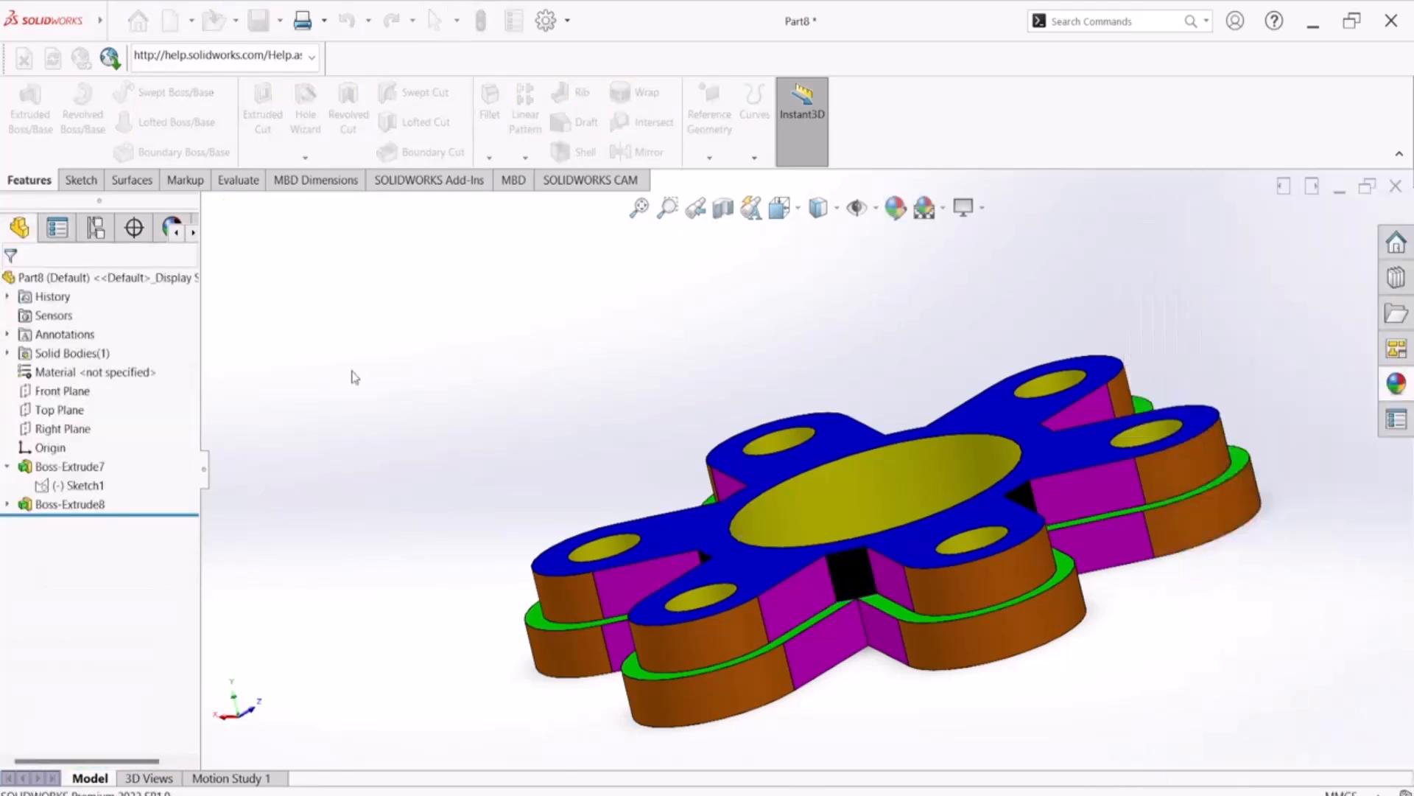
# Show the coloured flange in isometric view and apply the Plain White scene
pyautogui.press('space')
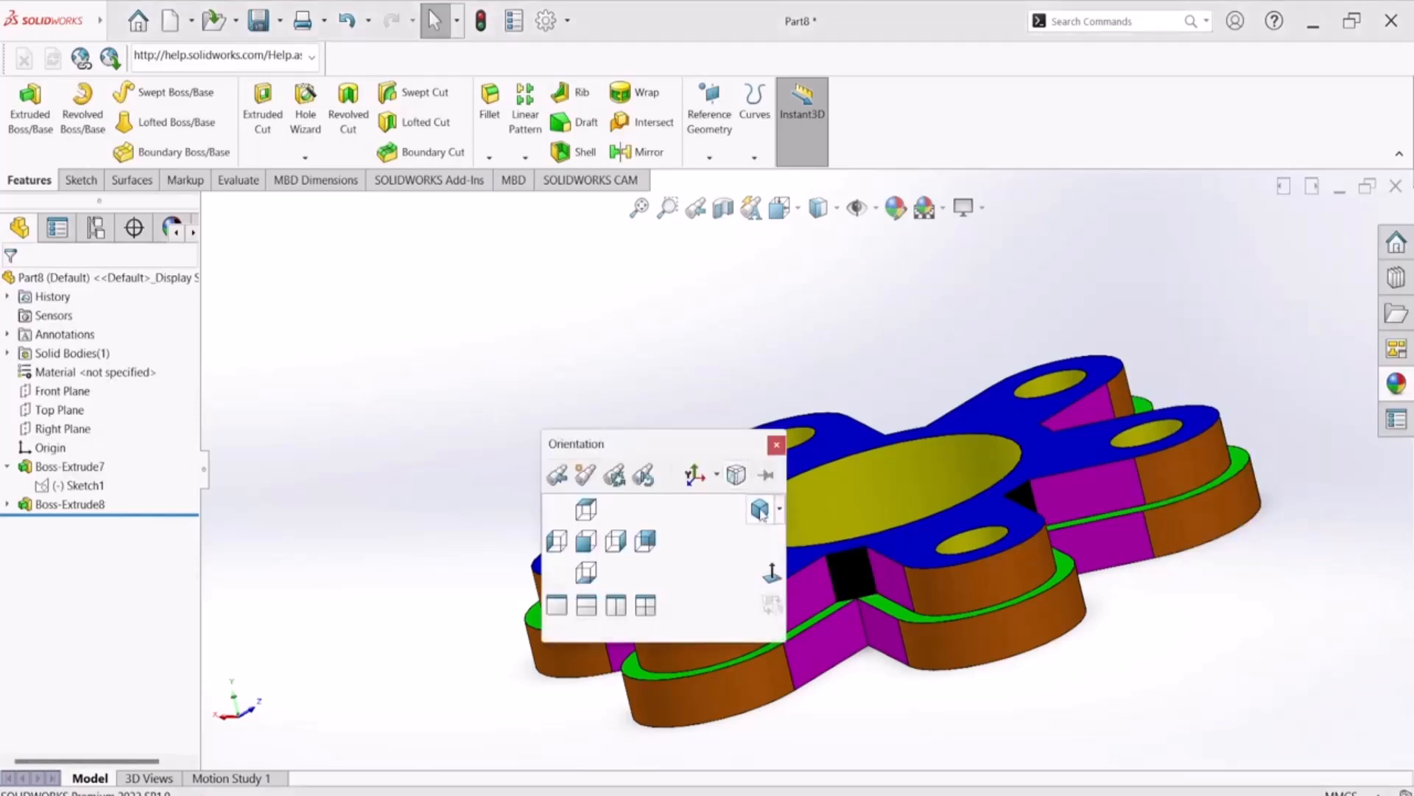
pyautogui.click(763, 510)
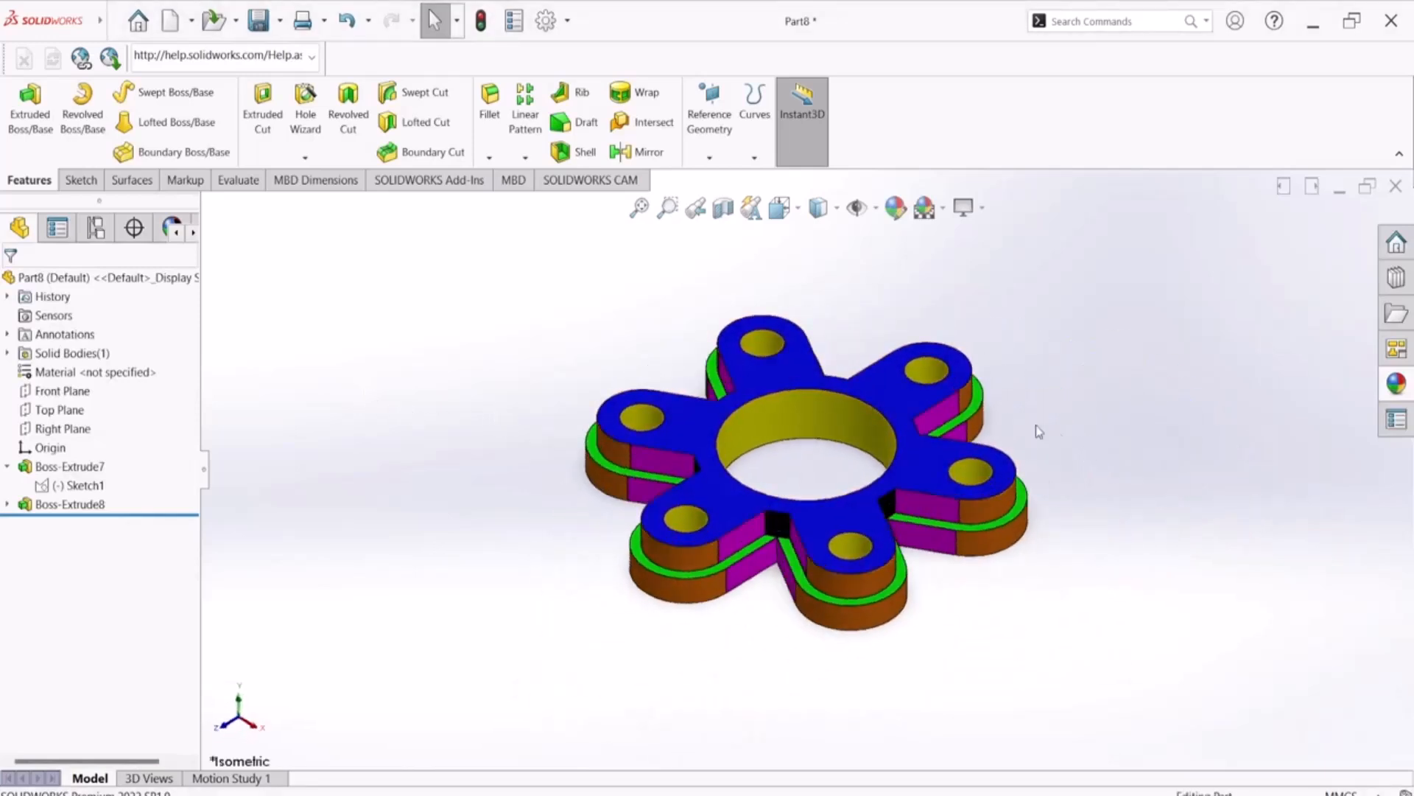
pyautogui.click(945, 214)
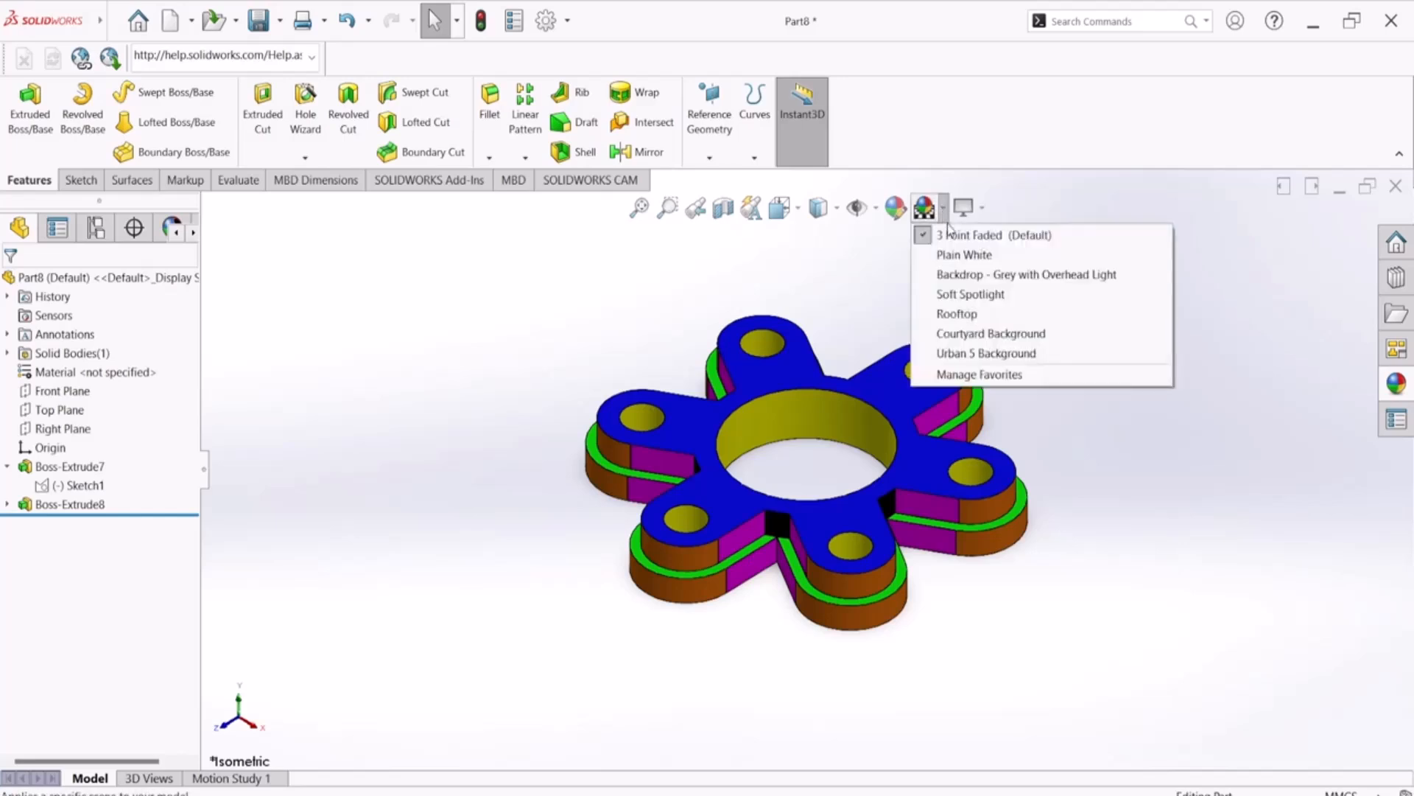
pyautogui.click(965, 253)
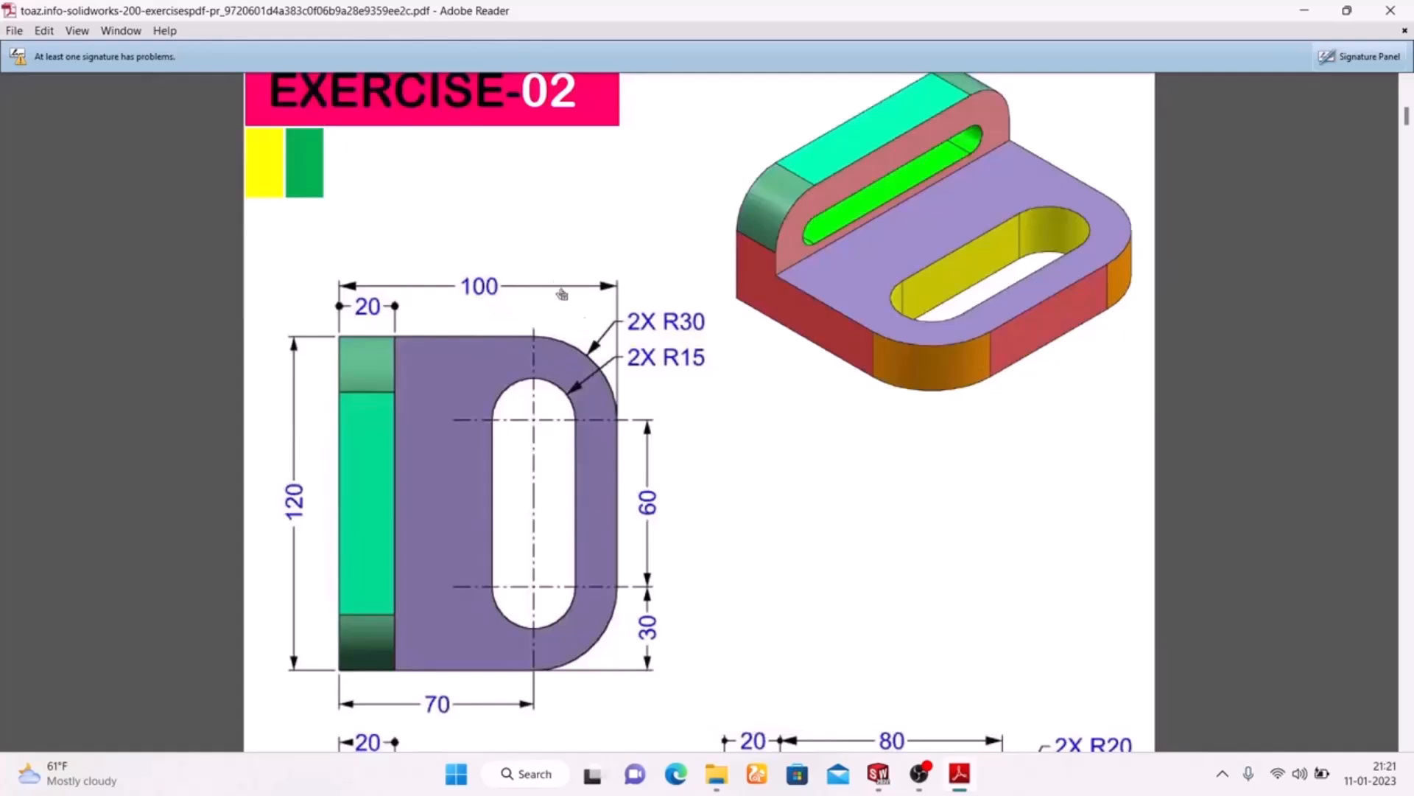
# Read the Exercise-02 drawing in the PDF and switch to the open Part3 sketch in SOLIDWORKS
pyautogui.scroll(3, 847, 250)
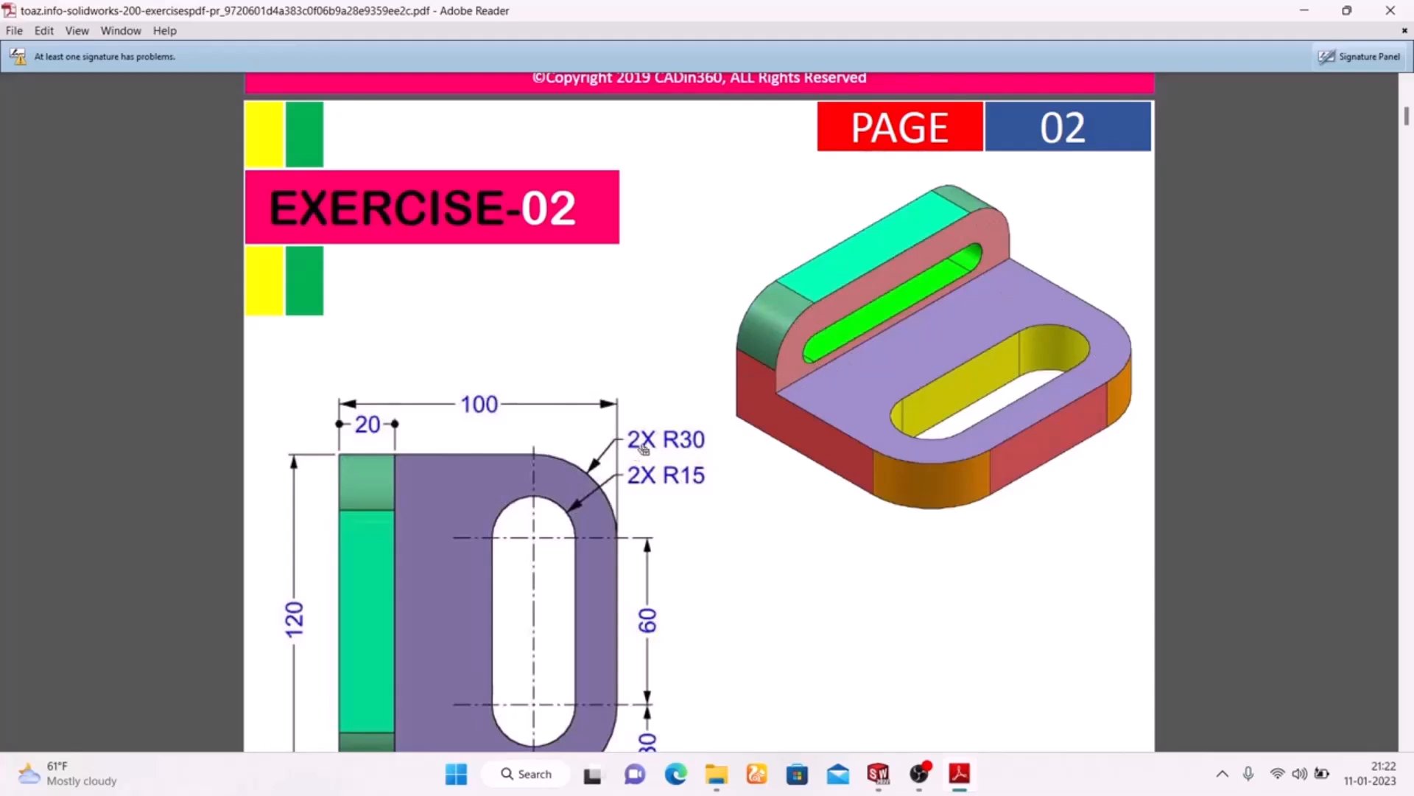
pyautogui.scroll(-3, 649, 450)
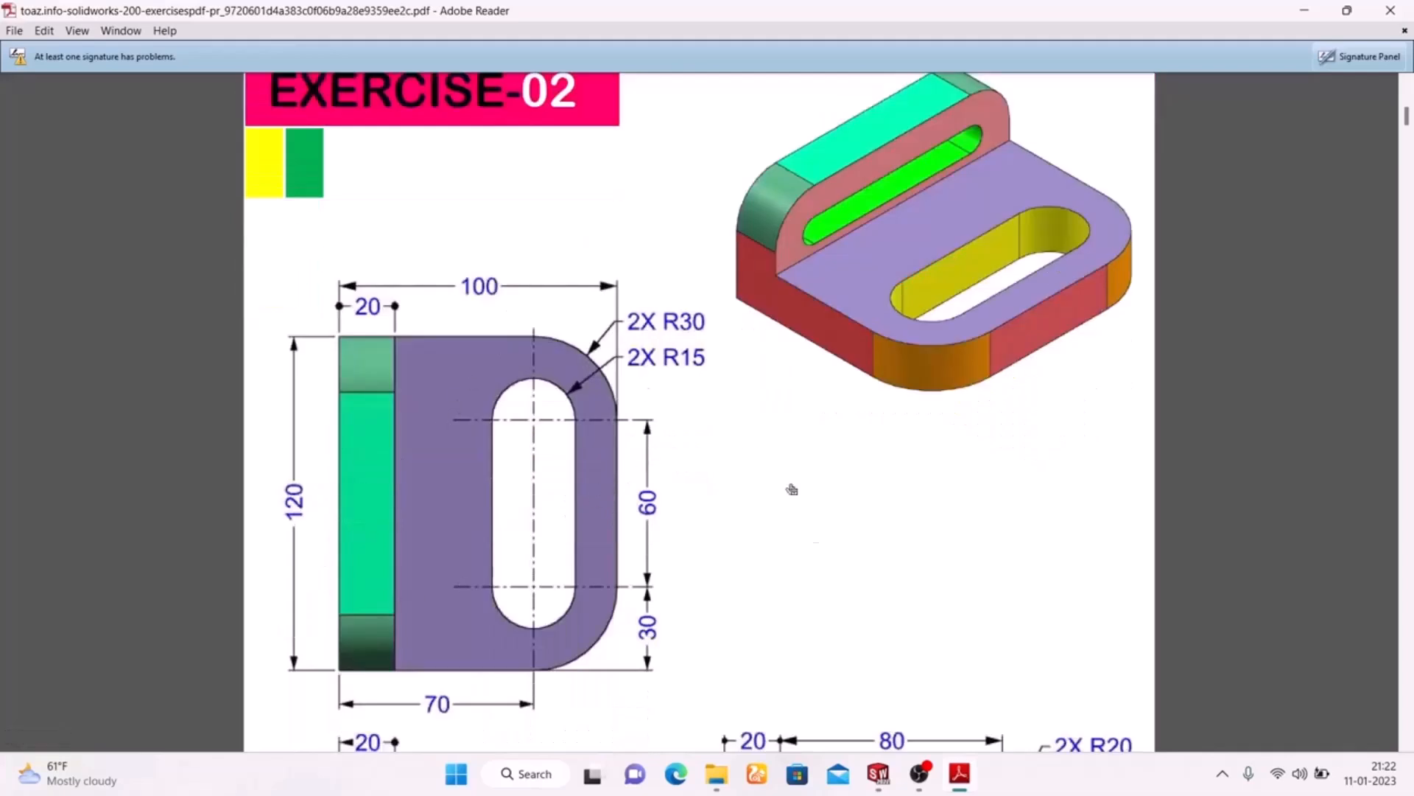
pyautogui.click(880, 779)
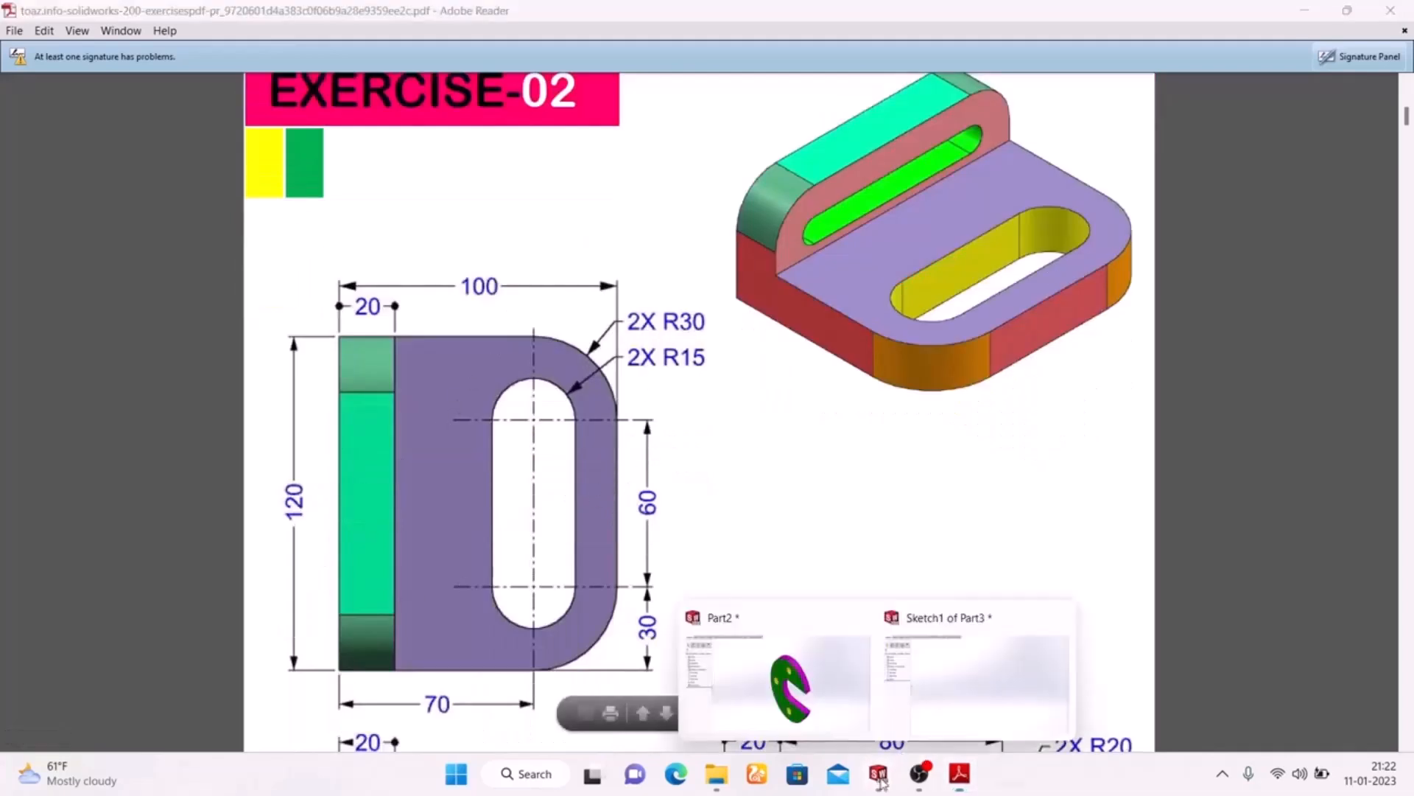
pyautogui.click(959, 681)
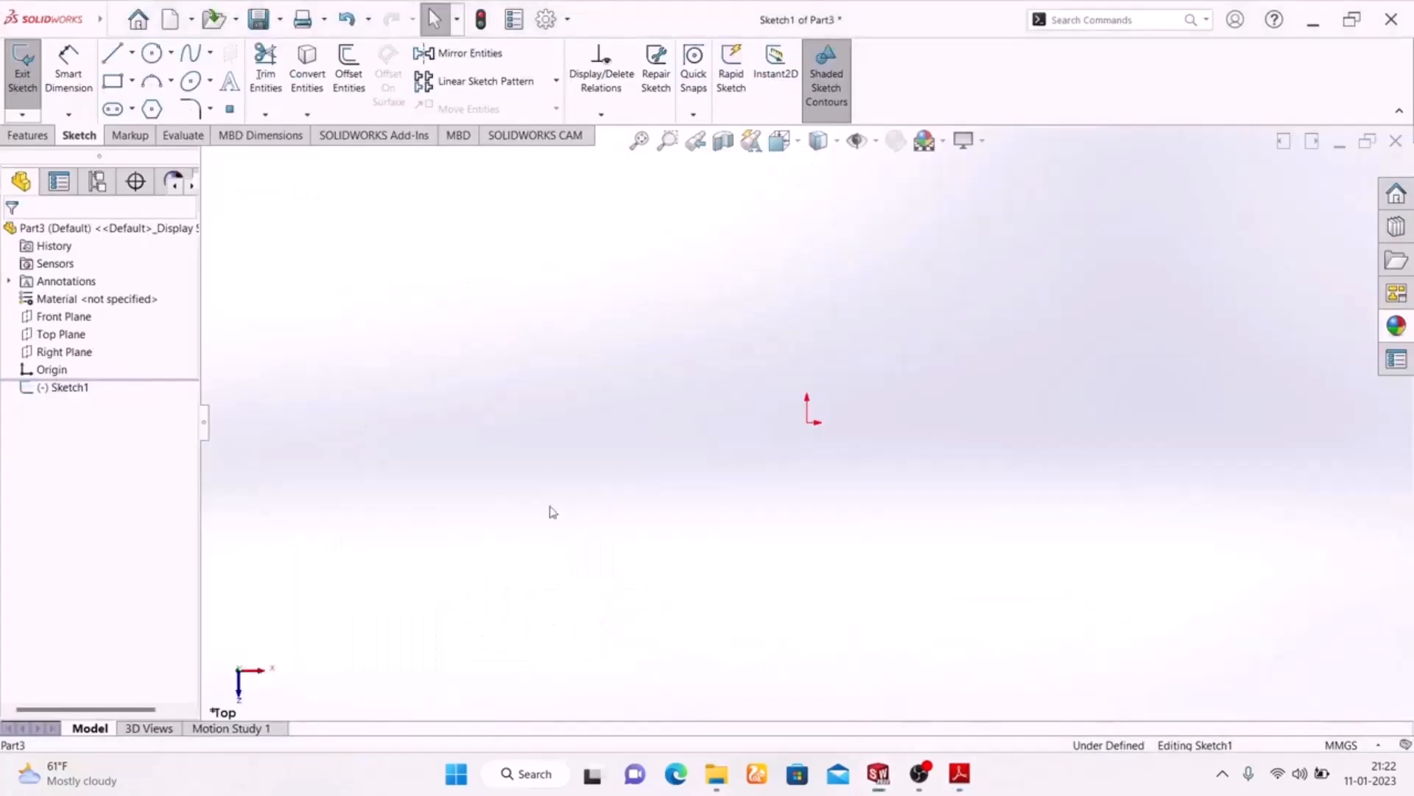
# Sketch a center rectangle about 144 mm wide and 91 mm high, centred on the origin
pyautogui.click(132, 81)
pyautogui.click(158, 121)
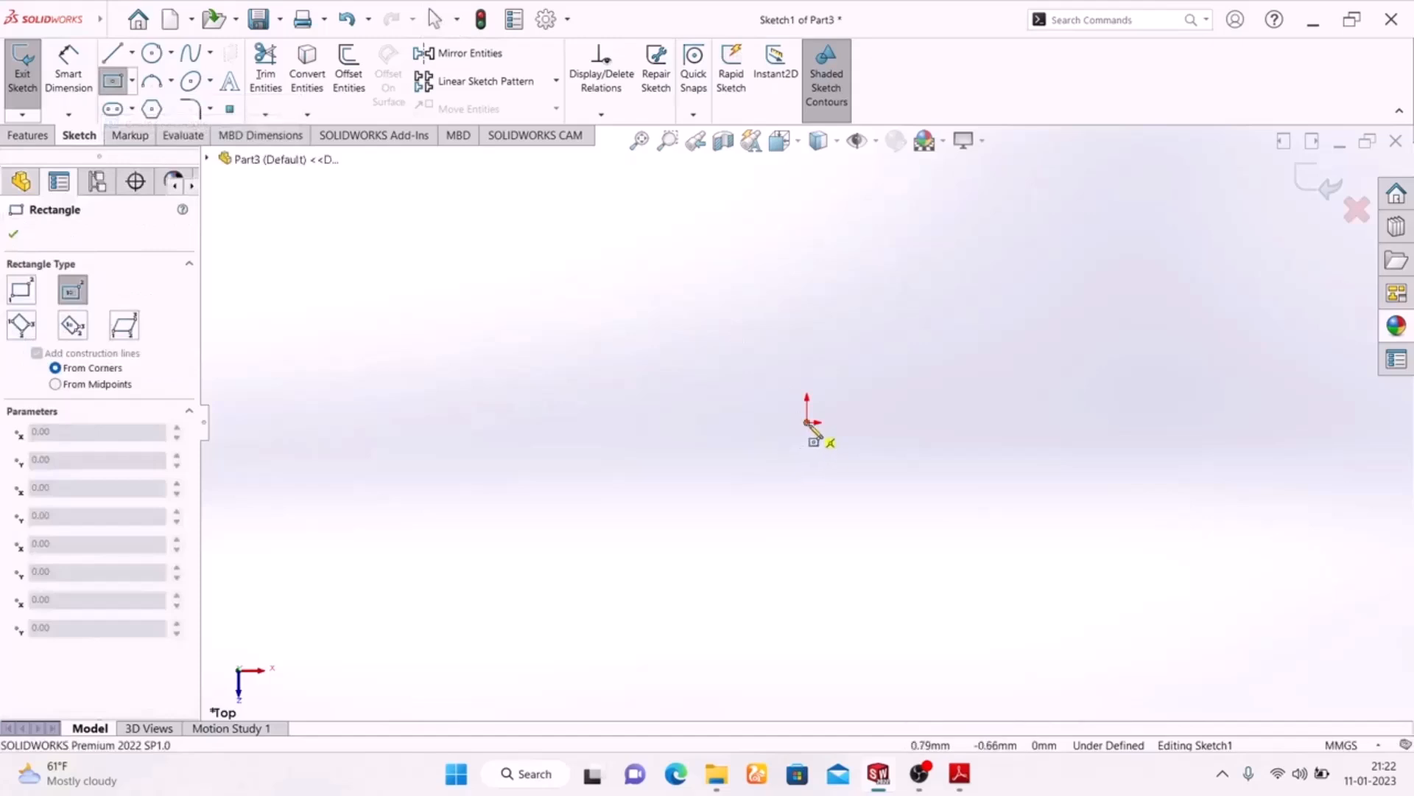
pyautogui.click(808, 422)
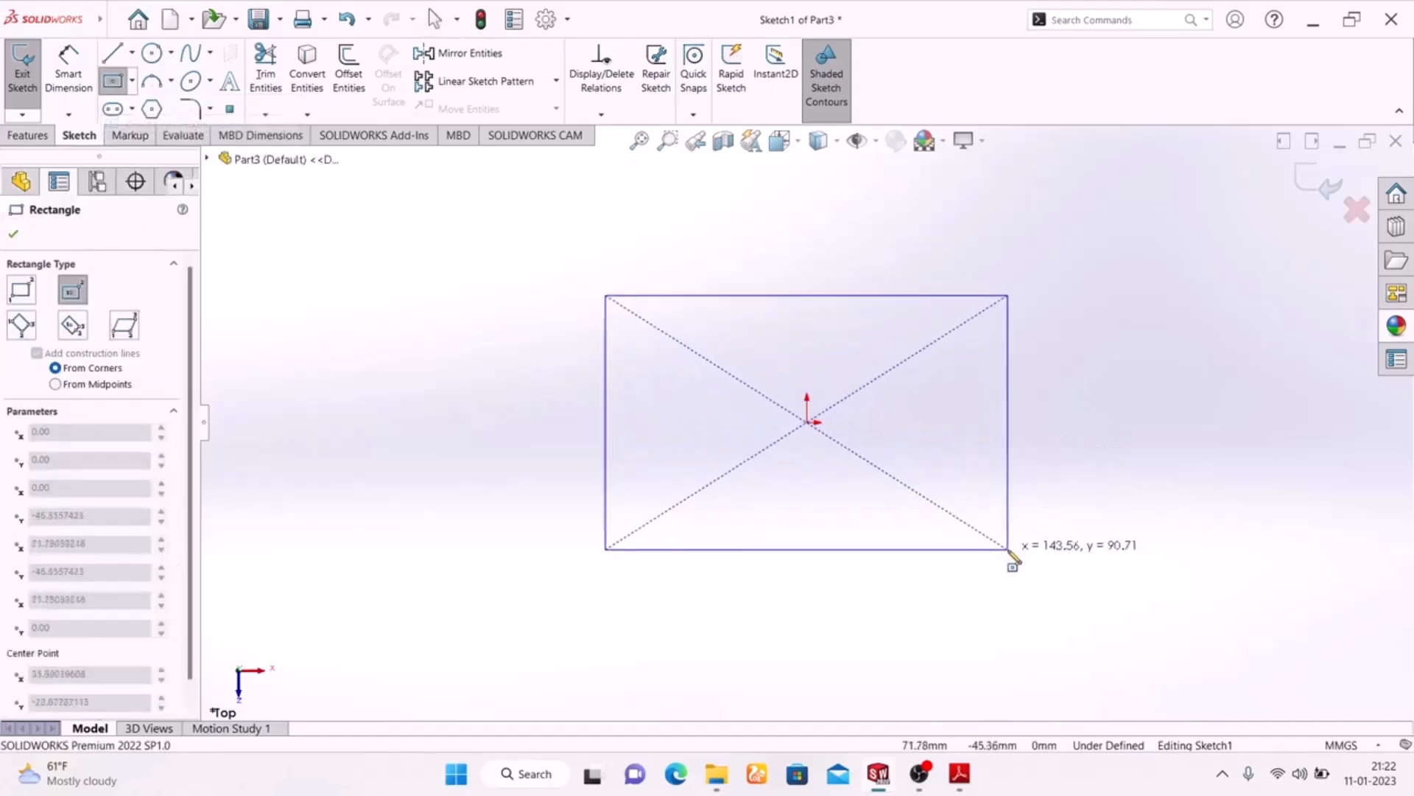
pyautogui.click(1008, 550)
# Dimension the rectangle with a width of 120 mm and a height of 100 mm
pyautogui.click(71, 77)
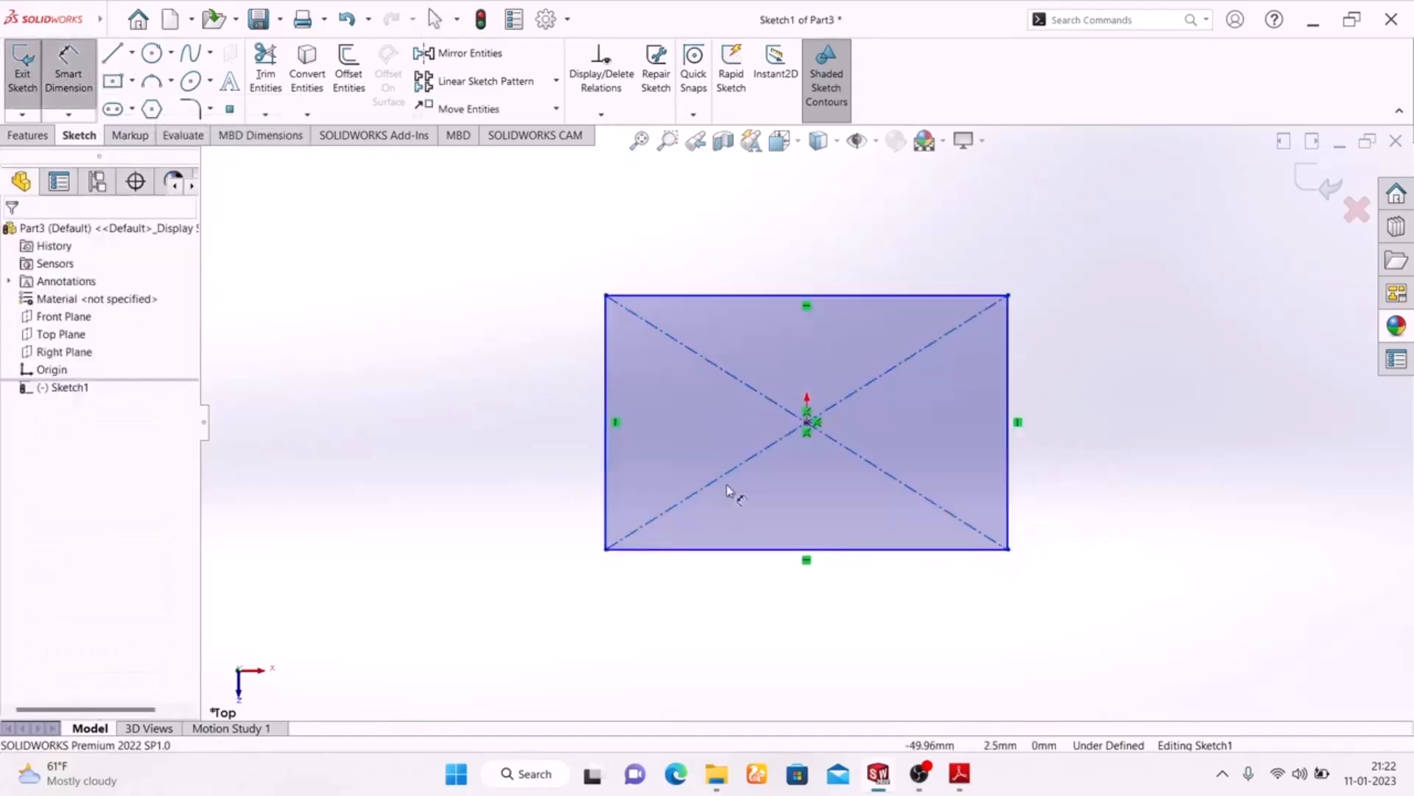
pyautogui.click(842, 549)
pyautogui.click(846, 638)
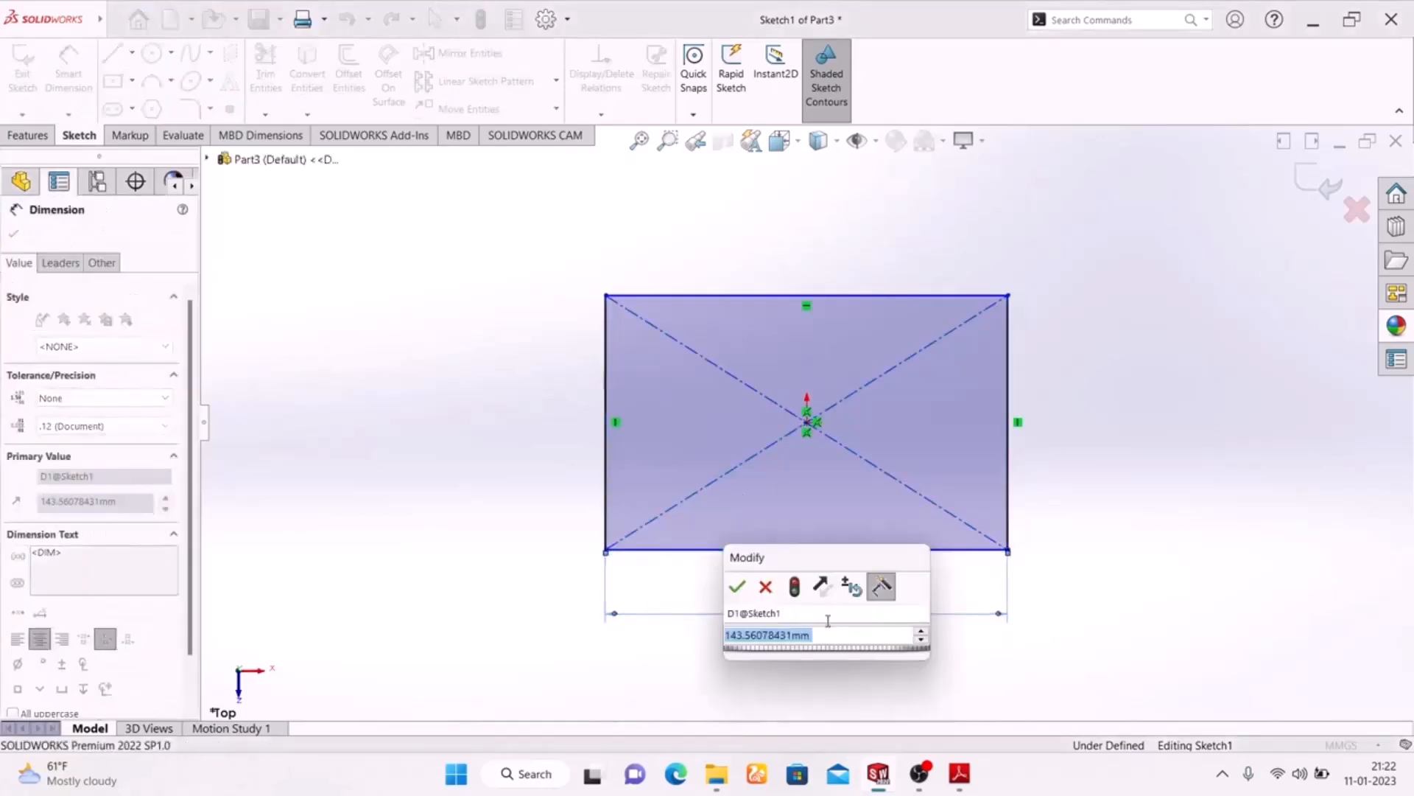
pyautogui.write('120')
pyautogui.press('Return')
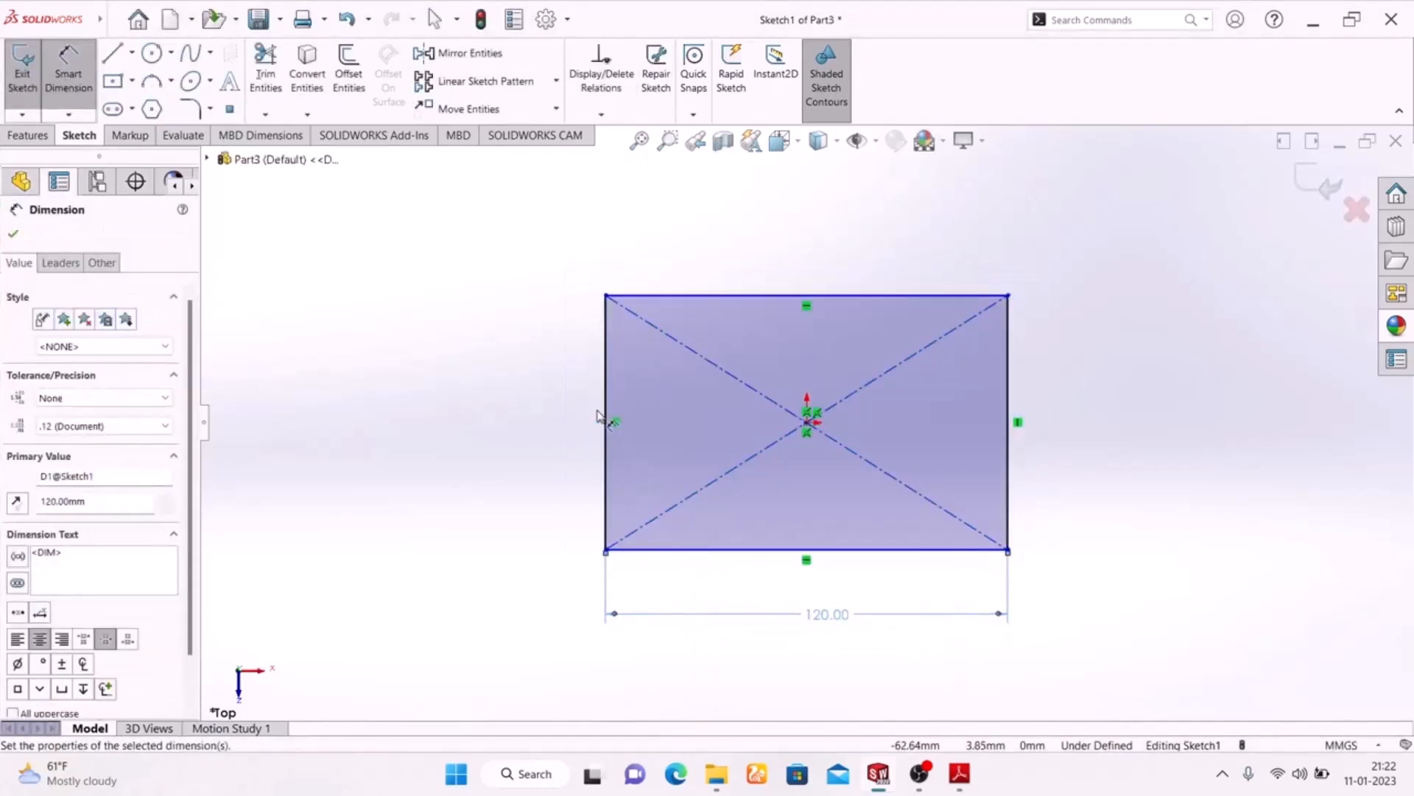
pyautogui.click(606, 417)
pyautogui.click(548, 428)
pyautogui.write('100')
pyautogui.press('Return')
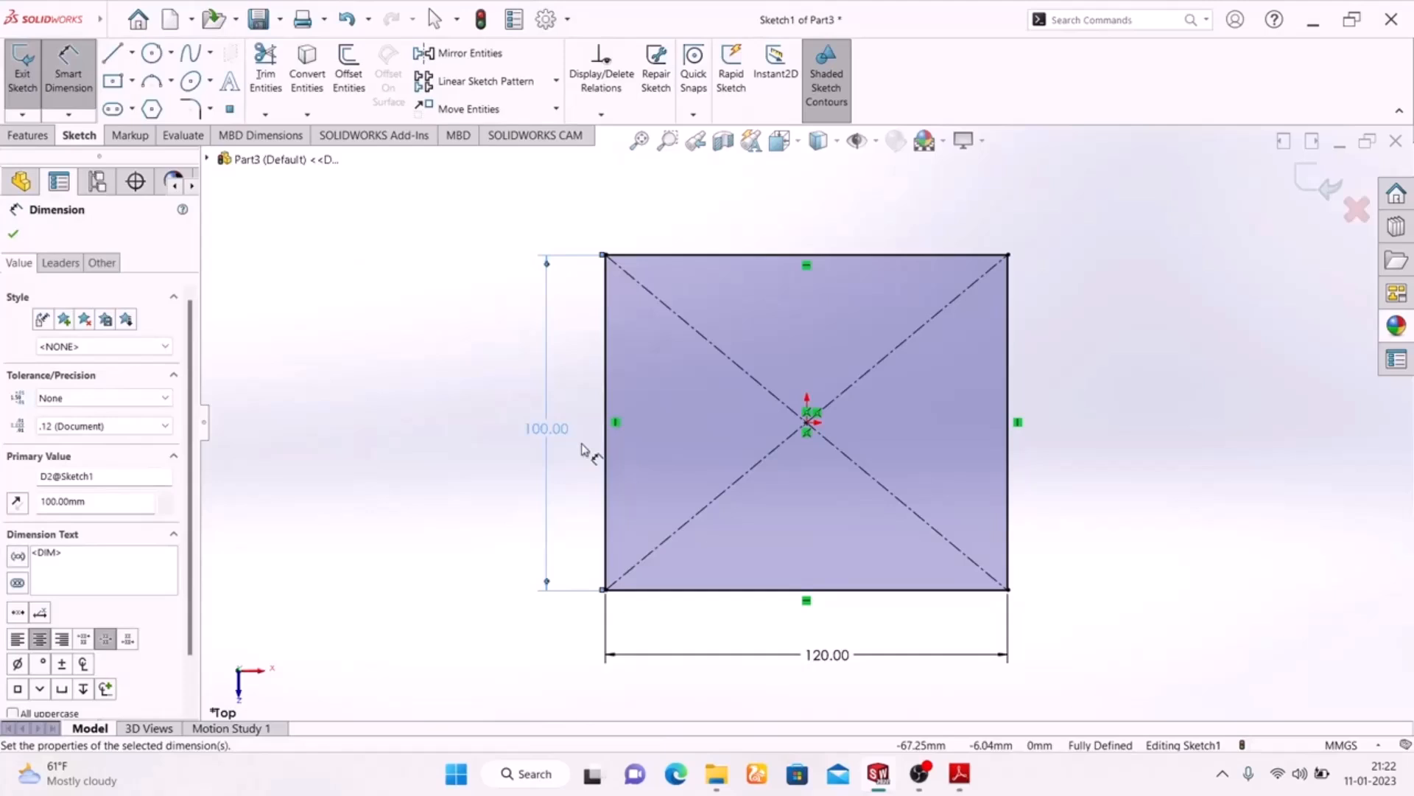
# Check the corner radius in the PDF drawing and fillet the rectangle's two upper corners with a 30 mm radius
pyautogui.click(959, 775)
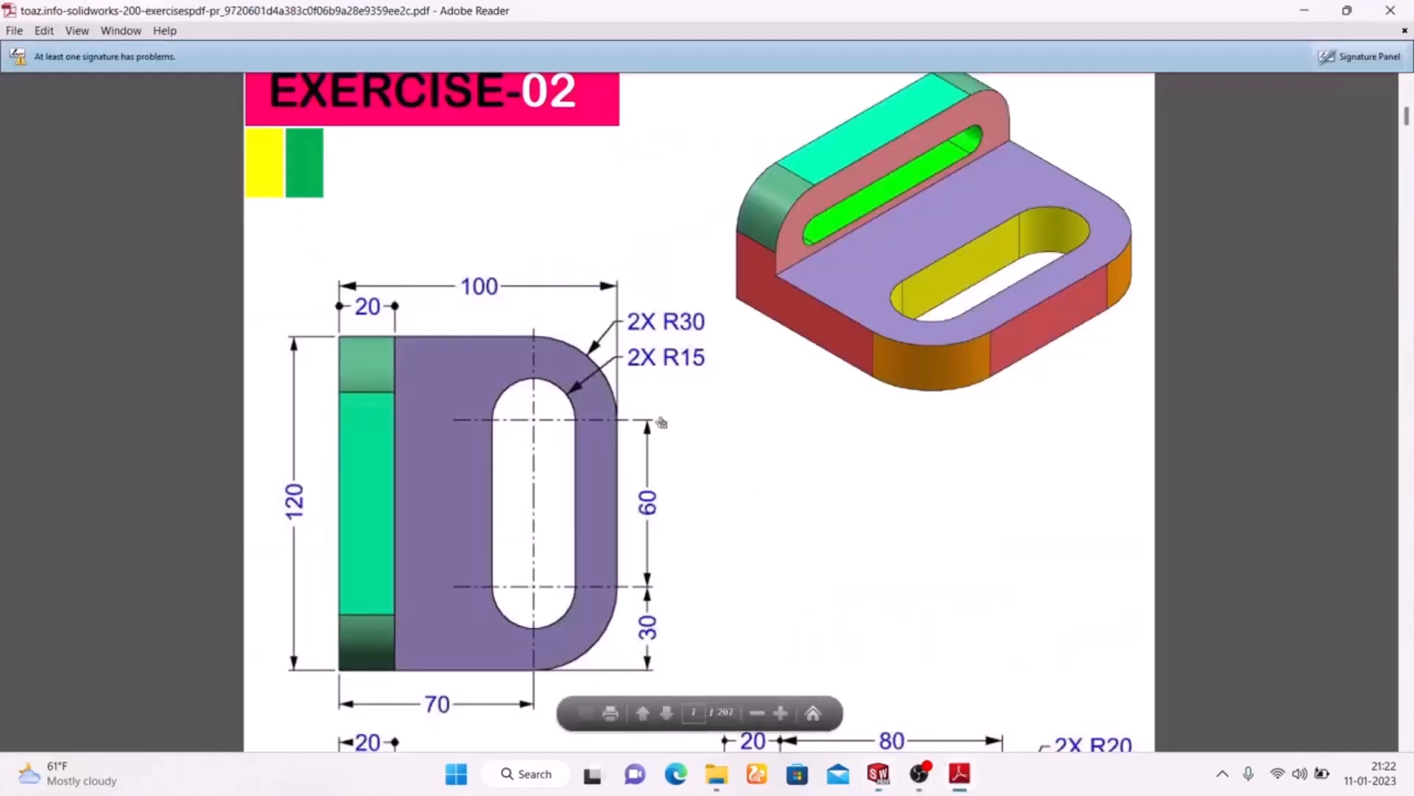
pyautogui.click(960, 775)
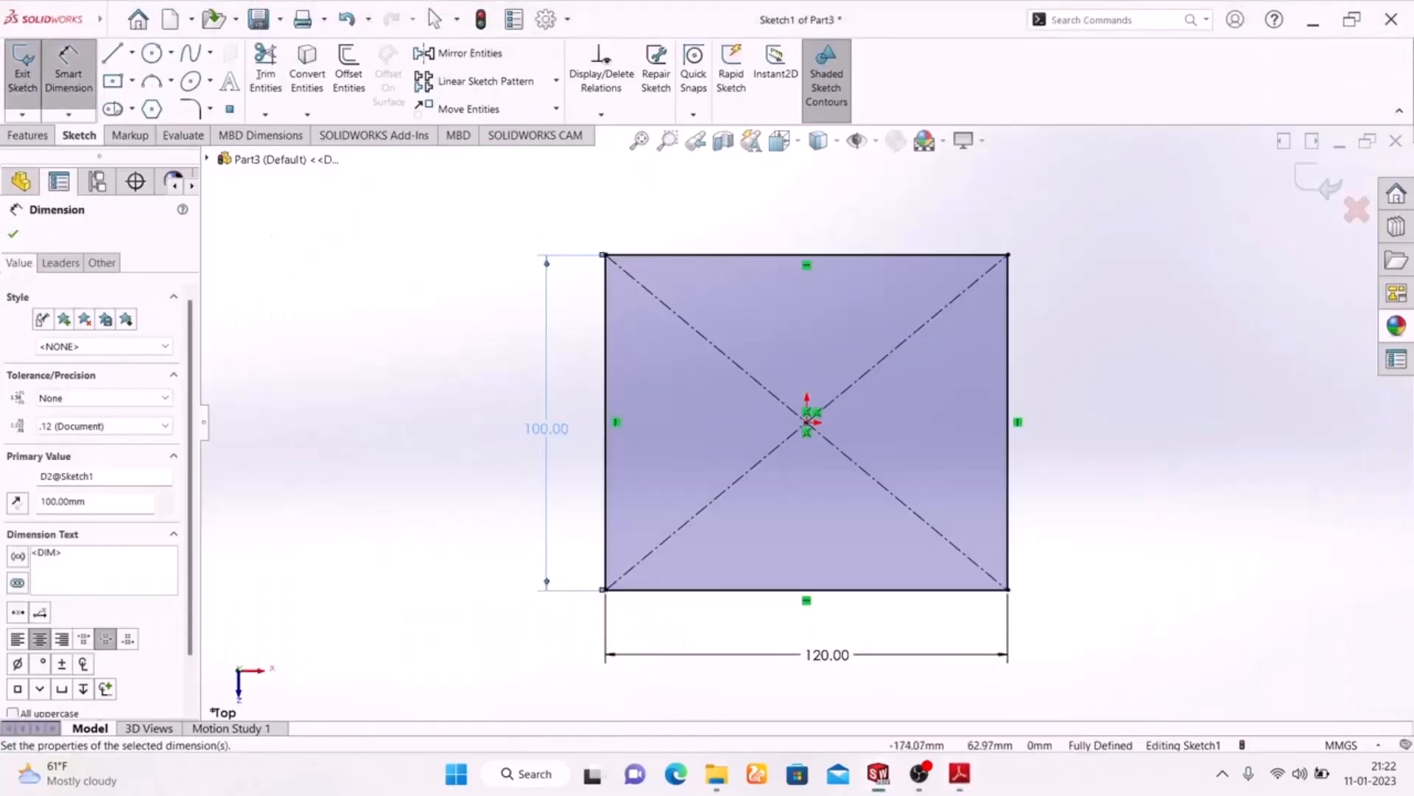
pyautogui.click(200, 109)
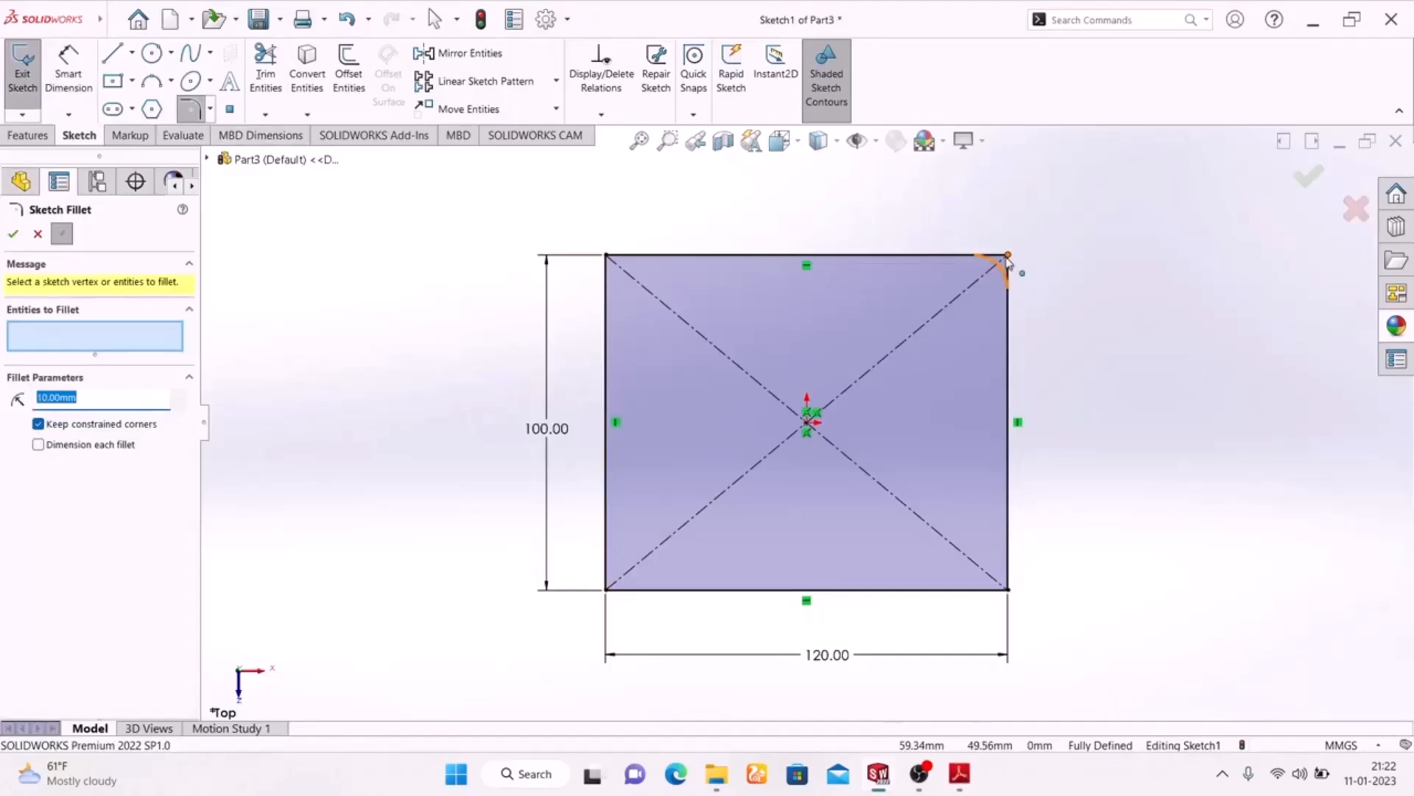
pyautogui.click(1007, 255)
pyautogui.click(607, 256)
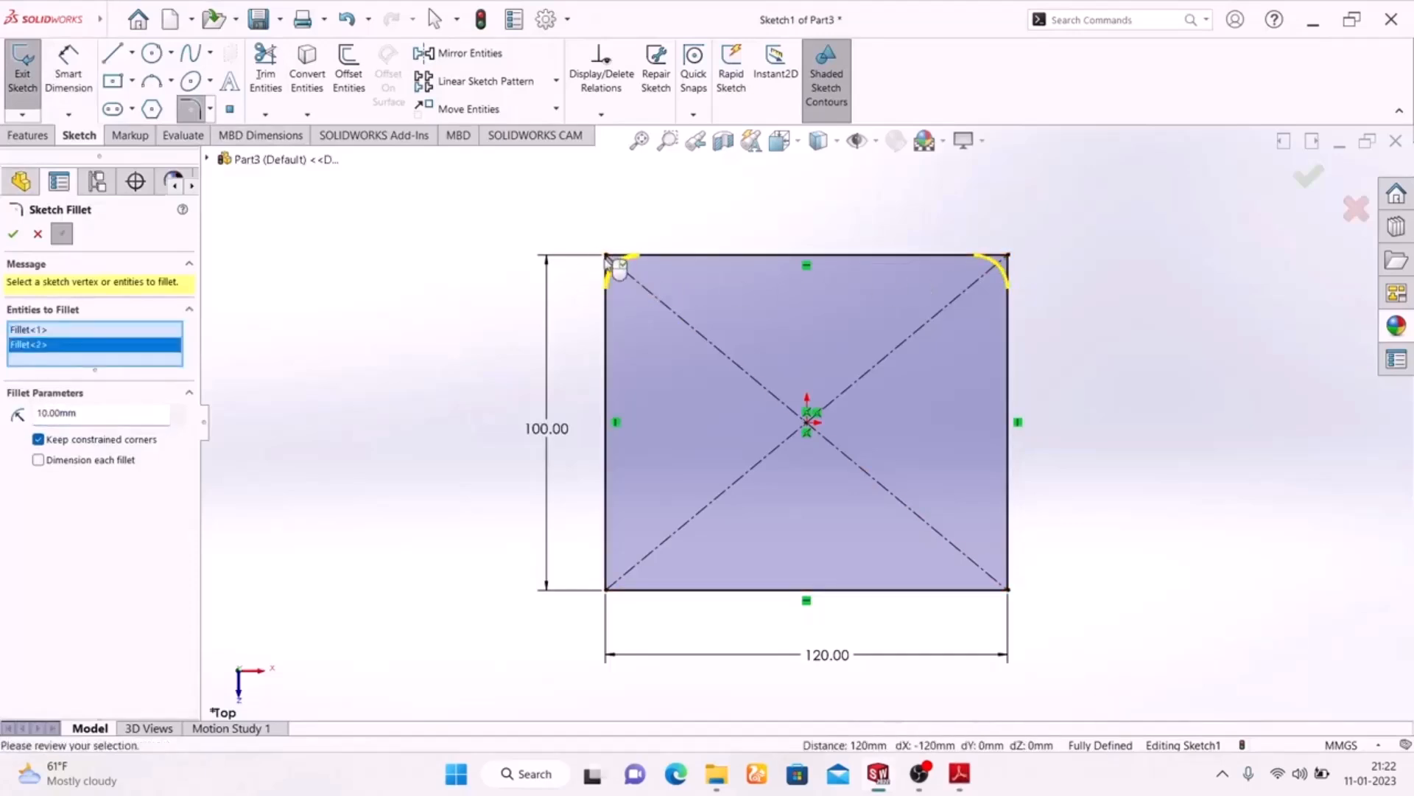
pyautogui.moveTo(96, 413); pyautogui.dragTo(3, 410)
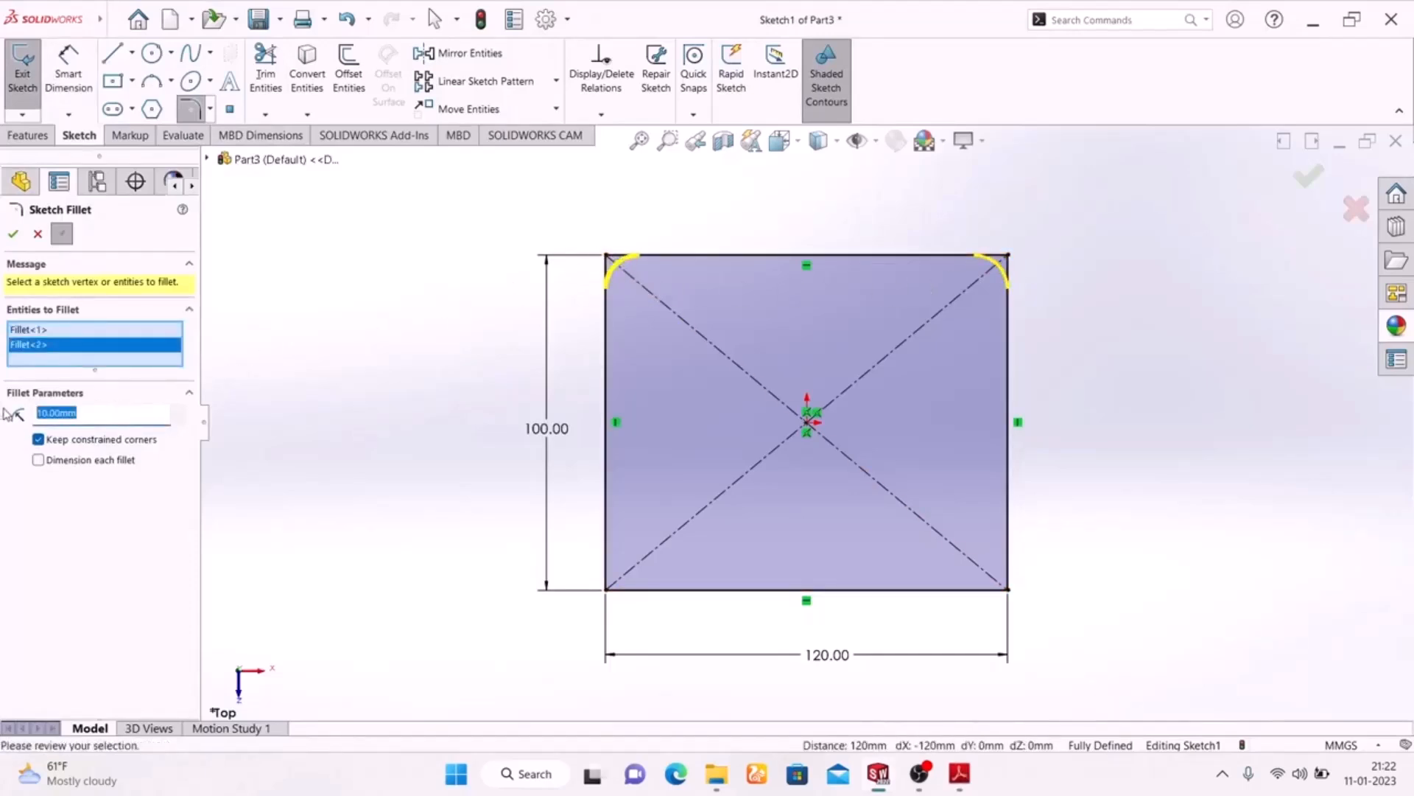
pyautogui.write('30')
pyautogui.press('Return')
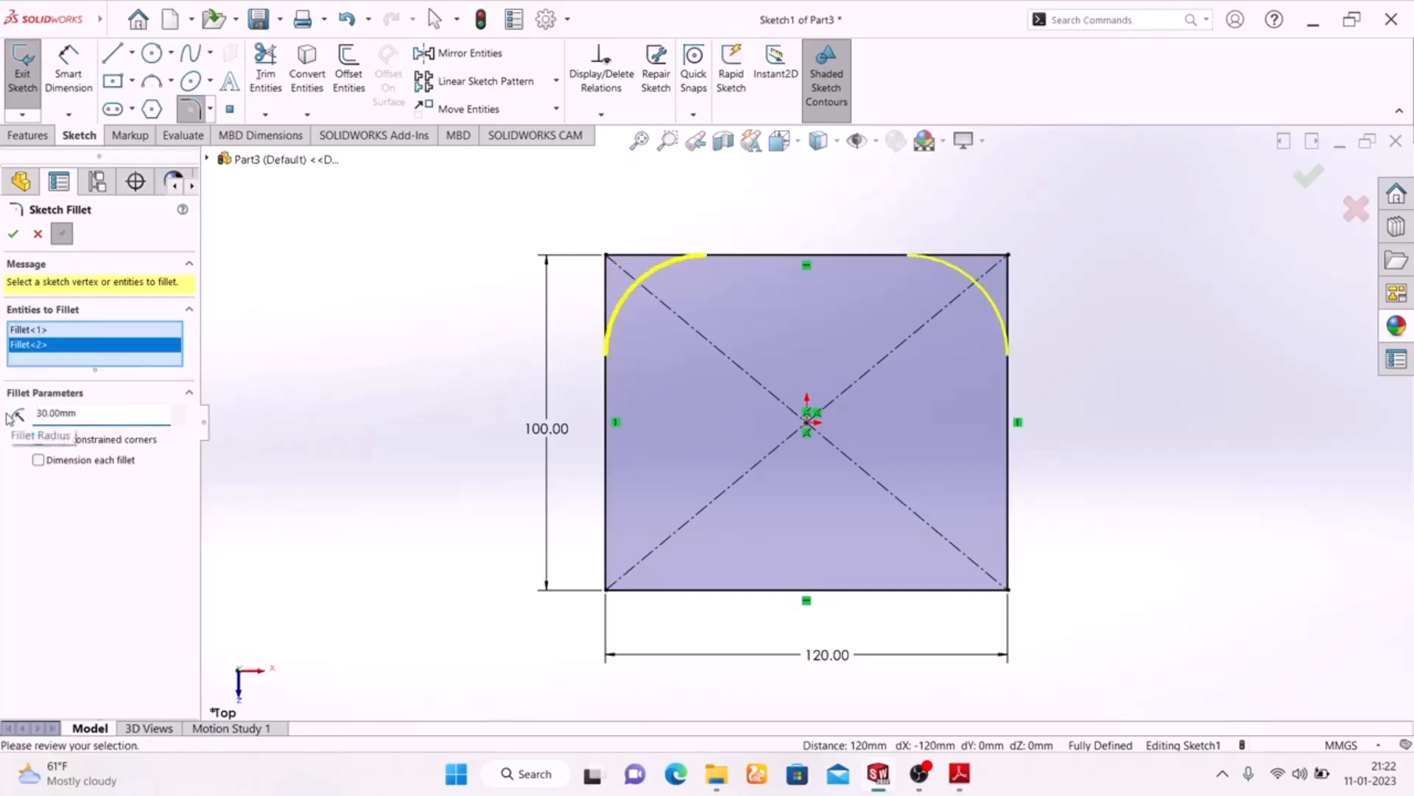
pyautogui.click(13, 235)
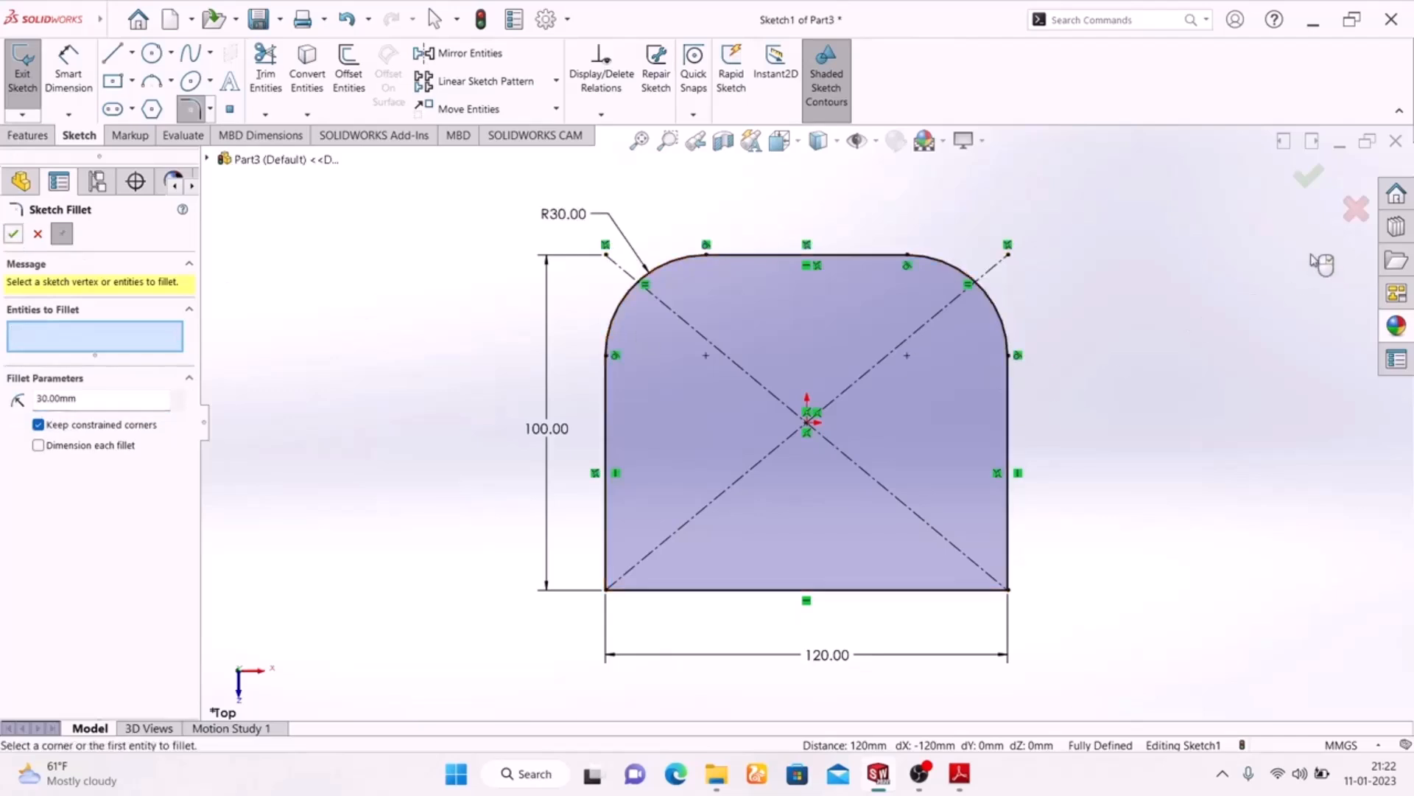
pyautogui.click(1307, 181)
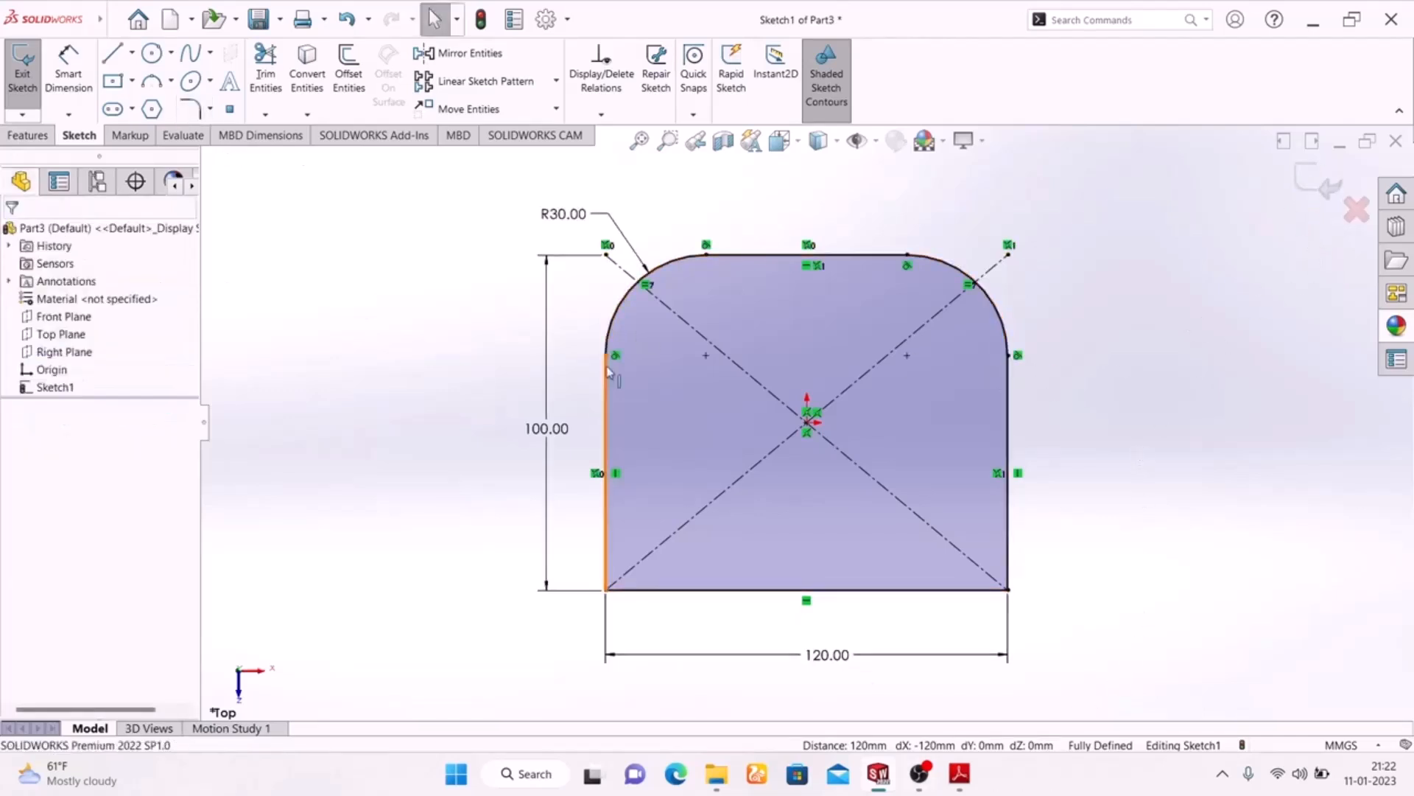
# Sketch a horizontal straight slot across the plate's upper half, about 78 mm between arc centres and 66 mm wide
pyautogui.click(114, 111)
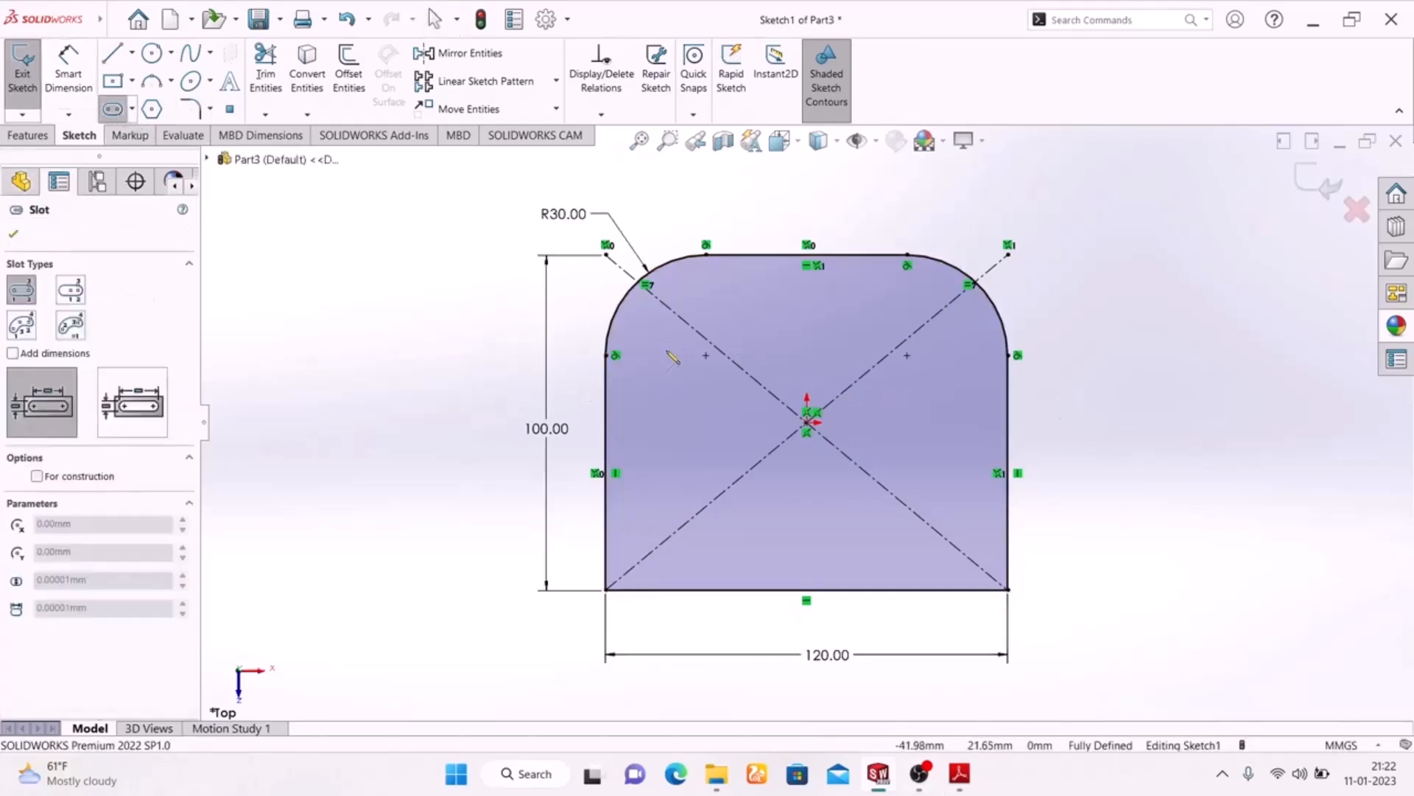
pyautogui.click(689, 355)
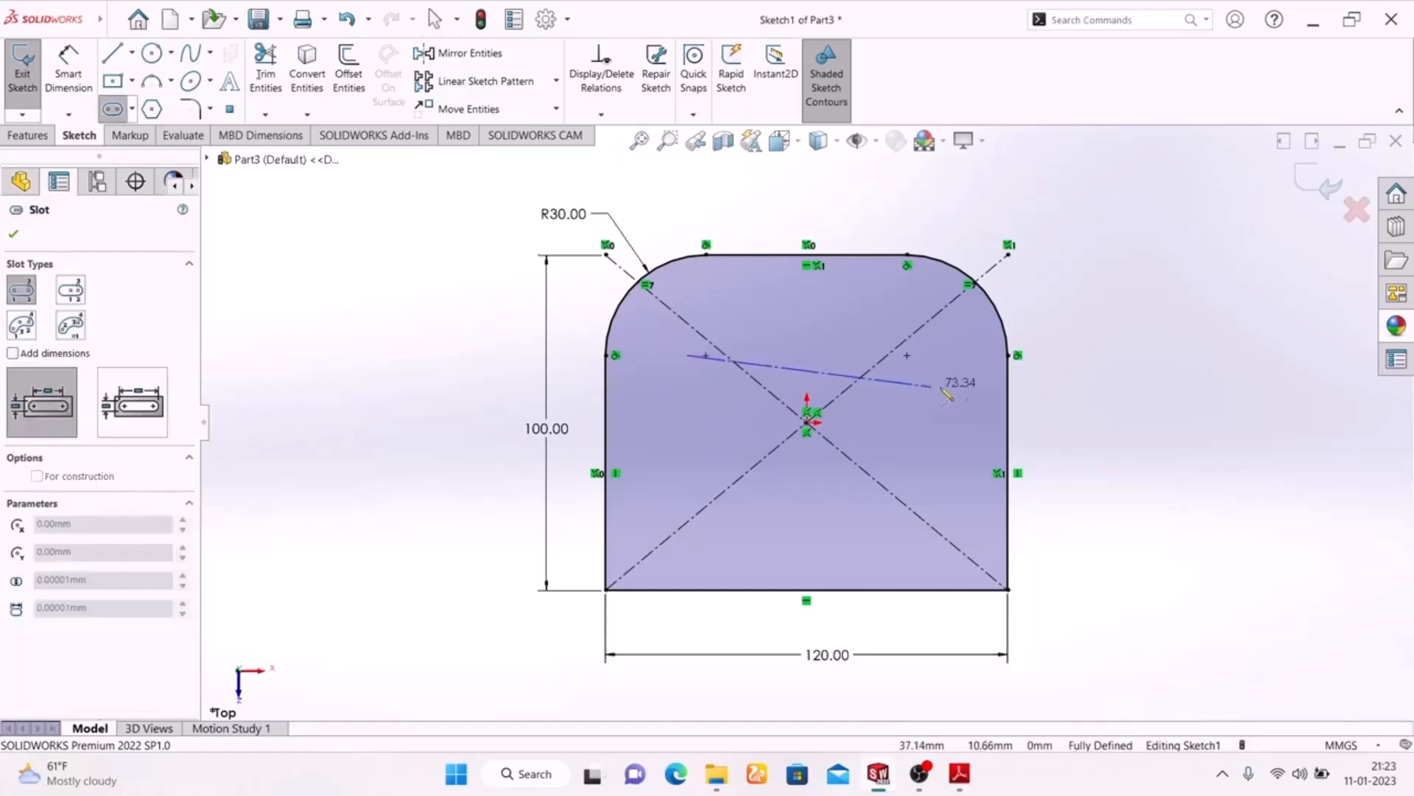
pyautogui.click(948, 356)
pyautogui.click(1105, 246)
pyautogui.rightClick(1105, 246)
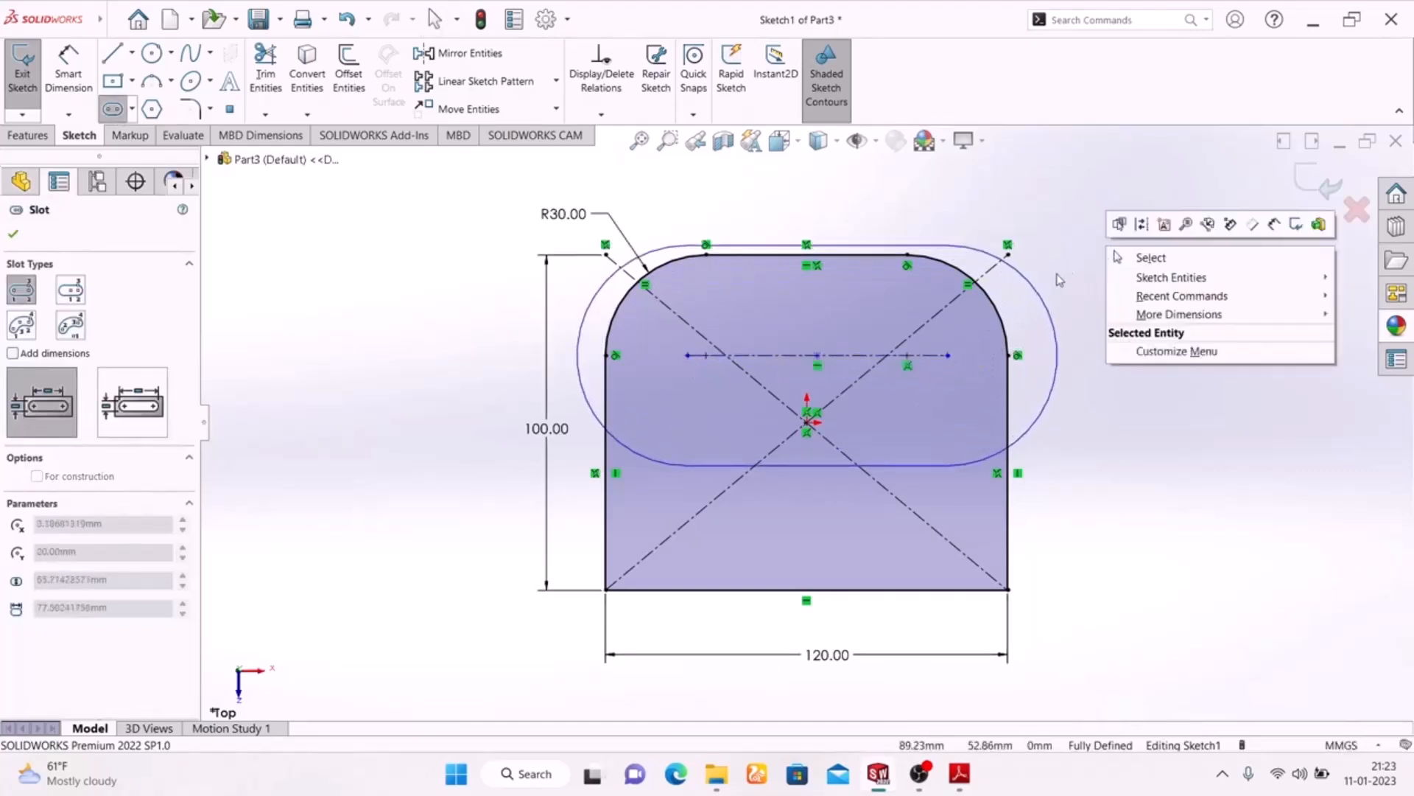
pyautogui.click(898, 314)
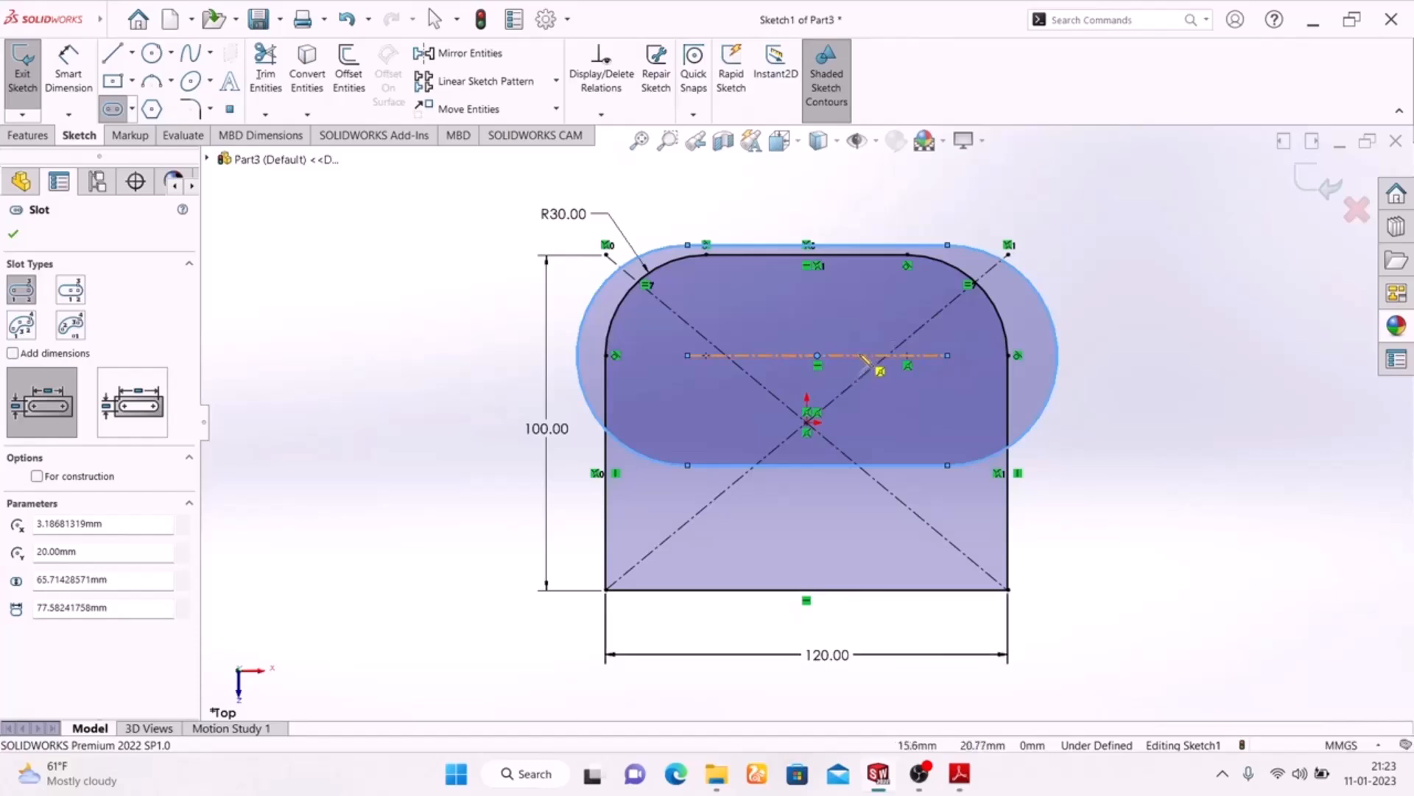
pyautogui.click(947, 246)
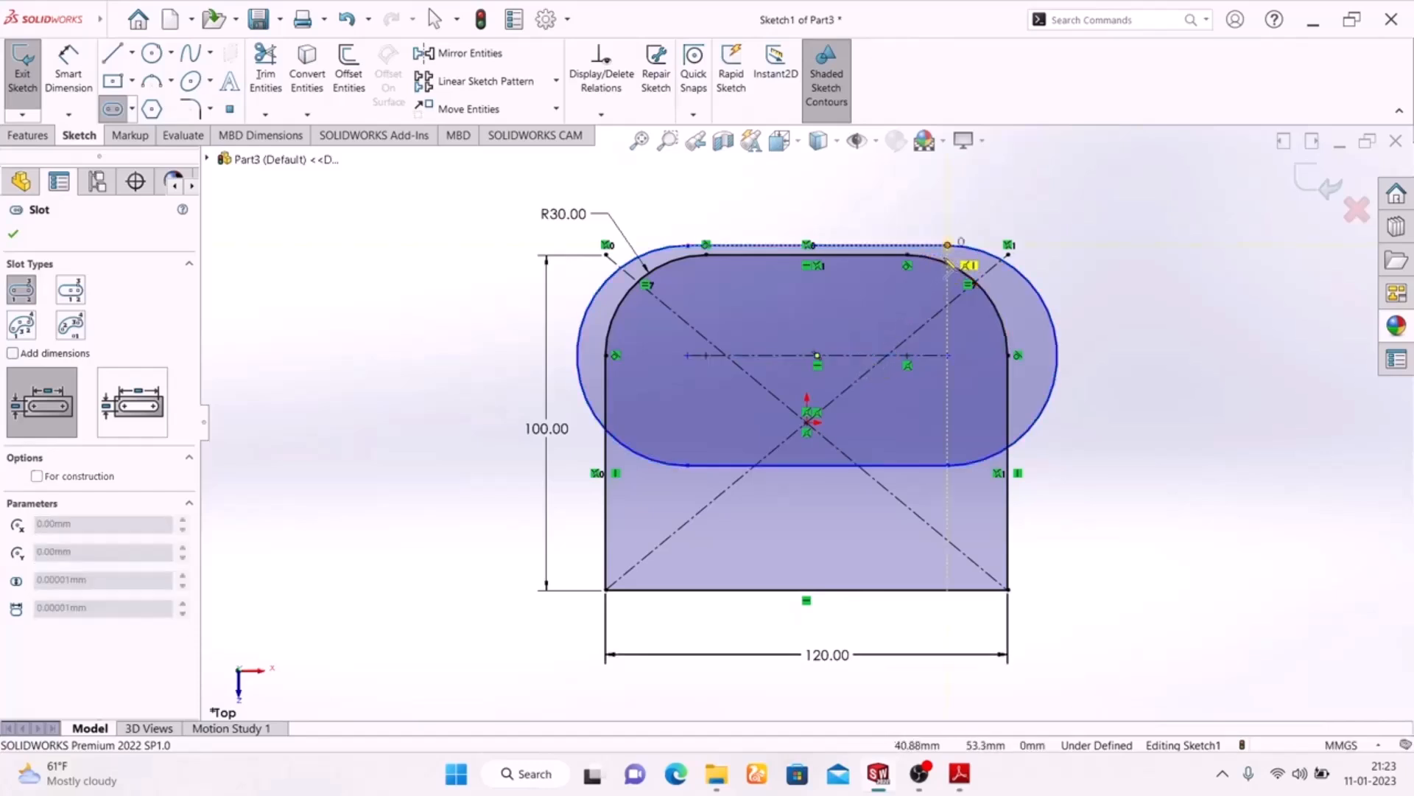
pyautogui.click(960, 270)
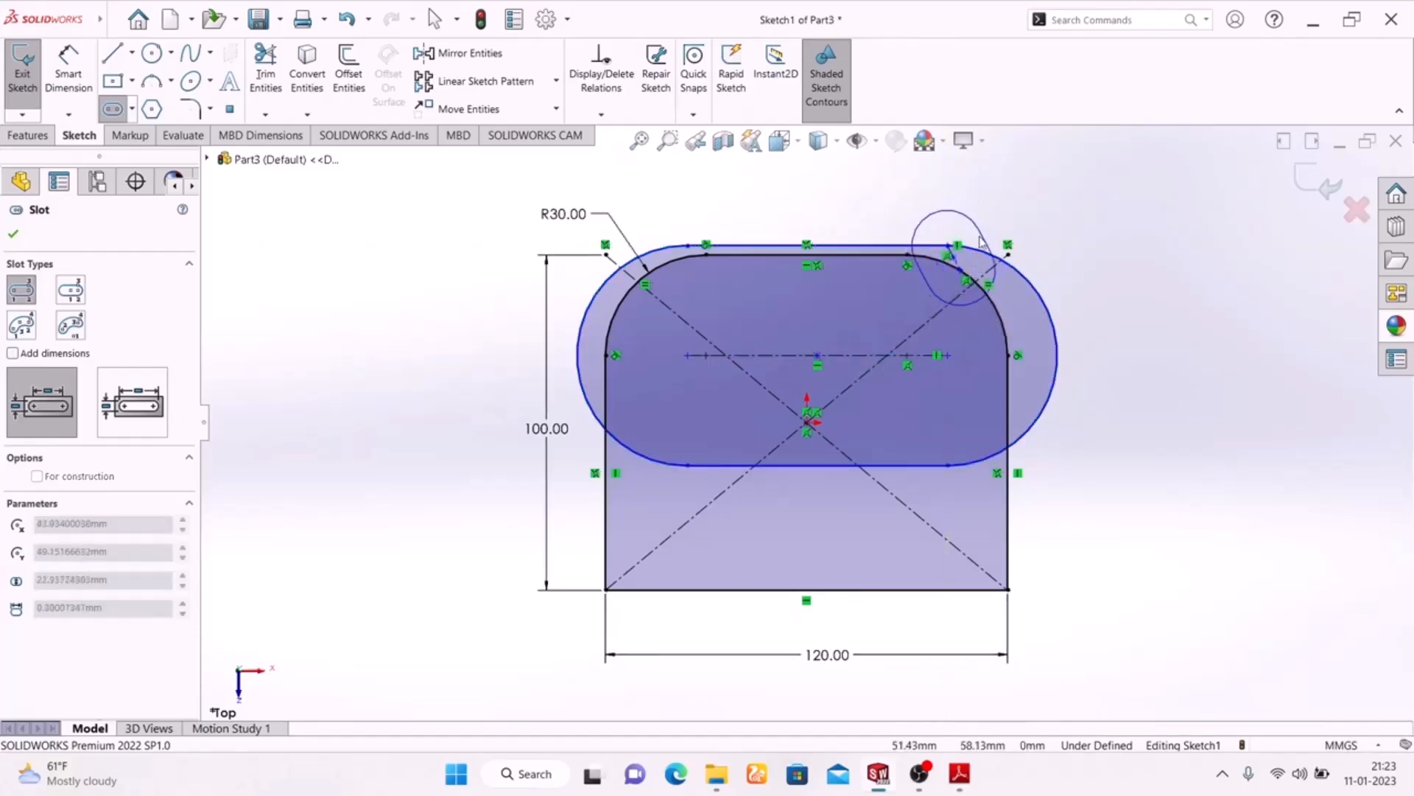
pyautogui.press('Escape')
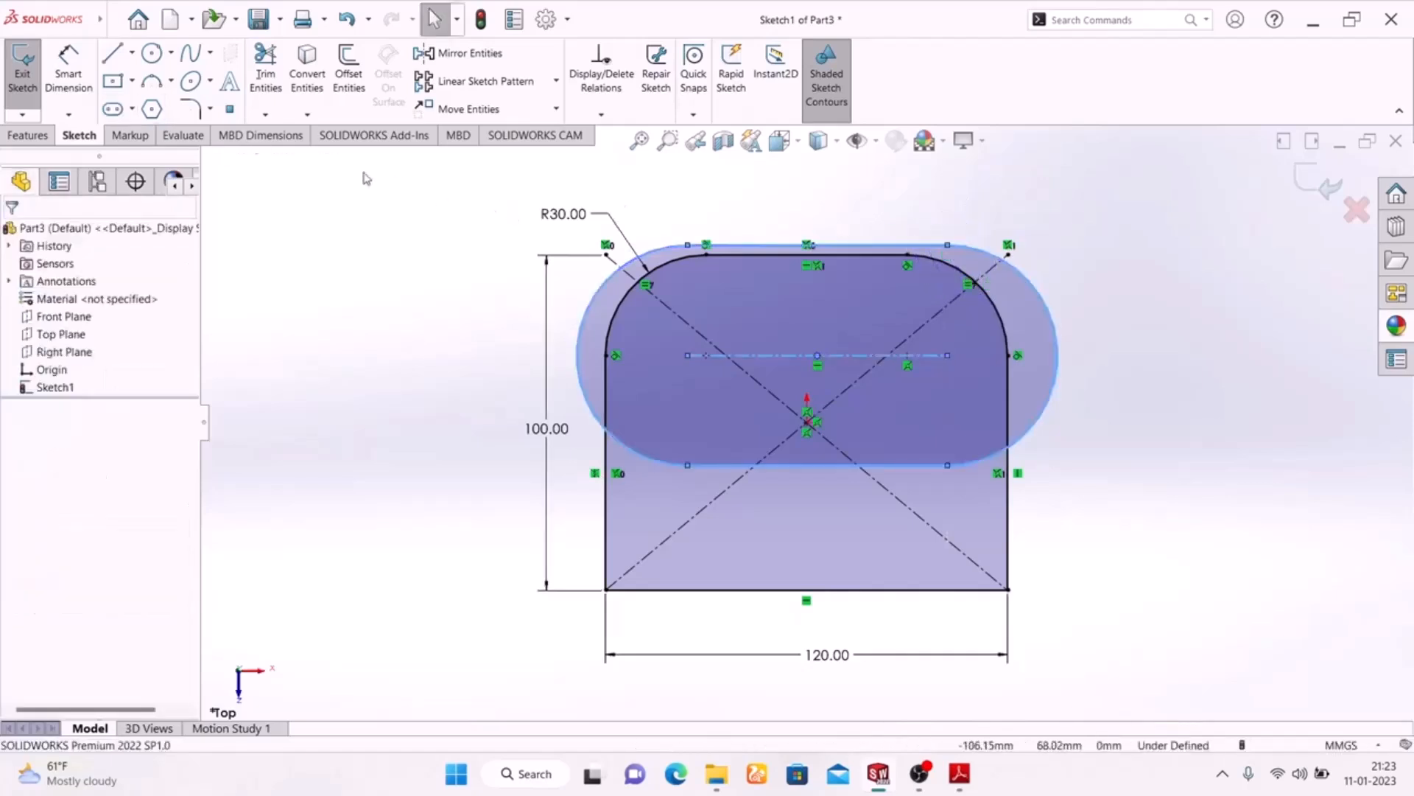
# Shrink the slot so it lies inside the rounded plate outline, and switch to the PDF drawing in Adobe Reader
pyautogui.moveTo(948, 245); pyautogui.dragTo(937, 307)
pyautogui.click(1141, 317)
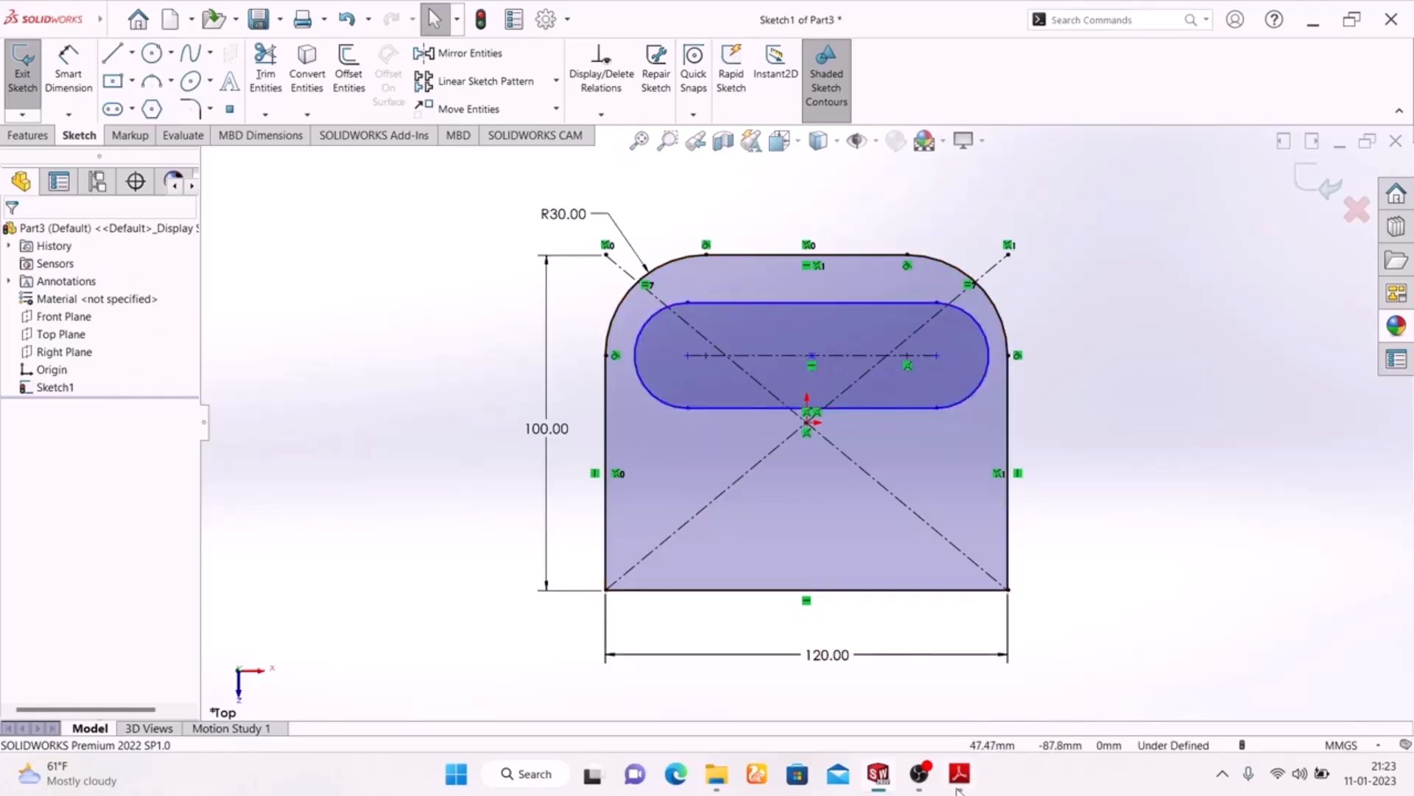
pyautogui.click(959, 773)
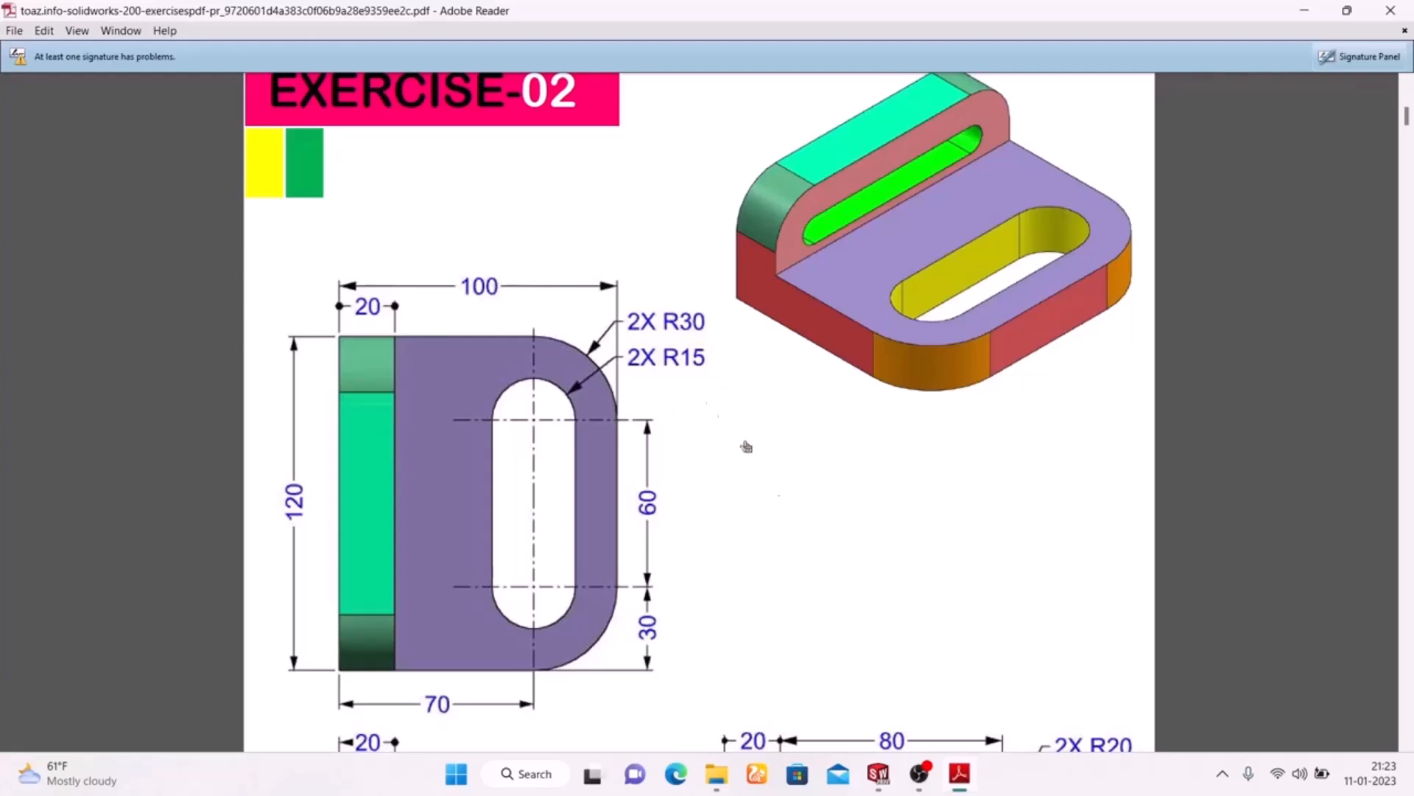
# Switch back to SOLIDWORKS and dimension the slot's end arc with a 15 mm radius
pyautogui.click(959, 774)
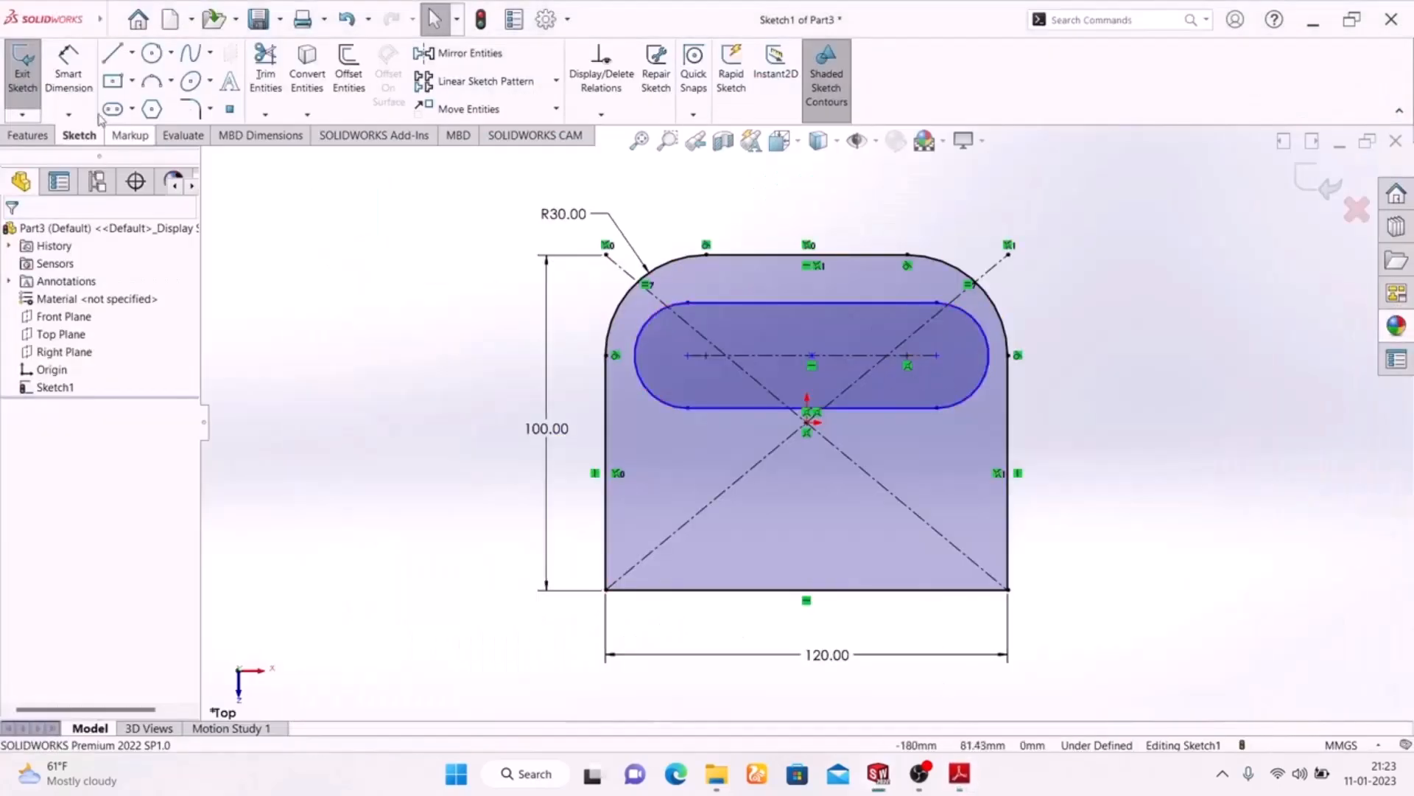
pyautogui.click(68, 73)
pyautogui.click(987, 341)
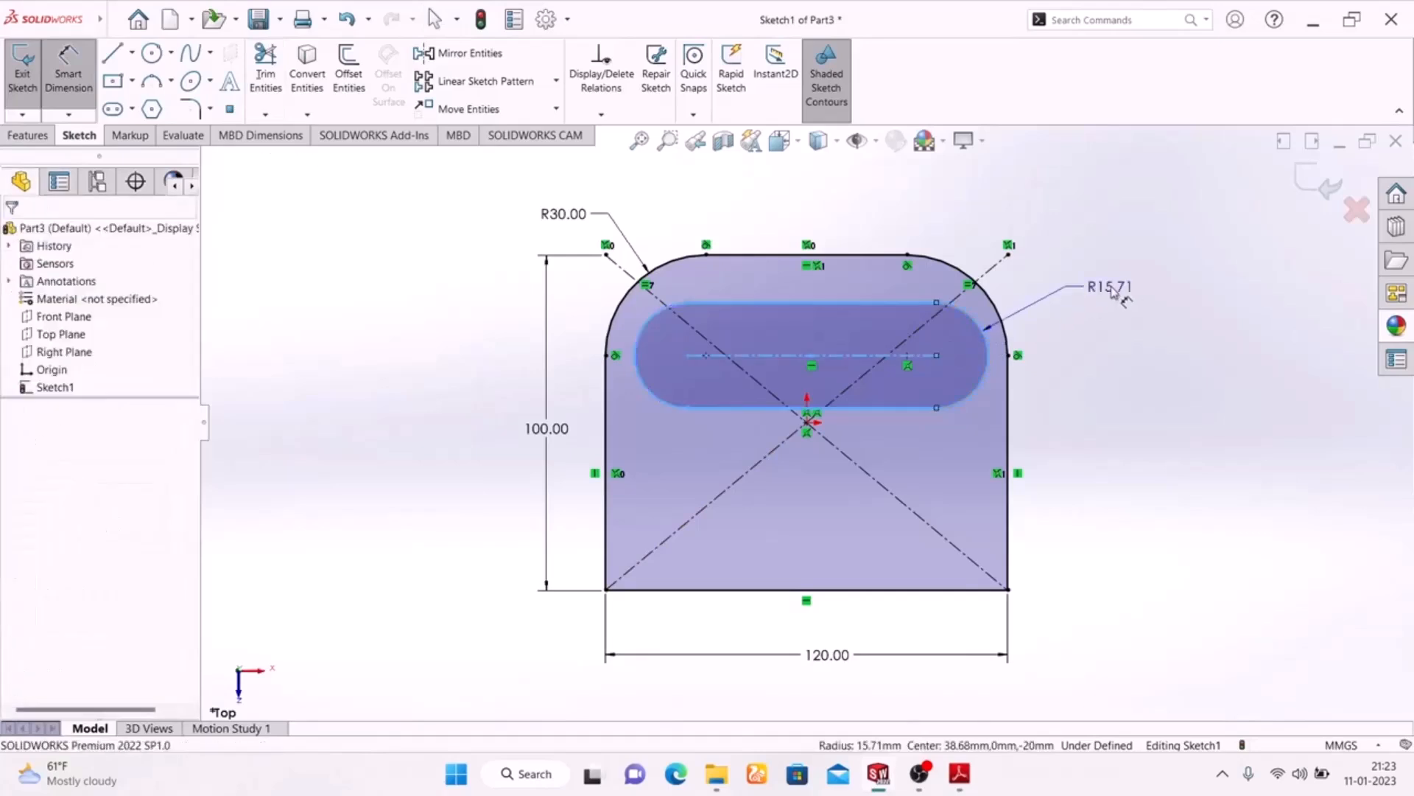
pyautogui.click(1116, 291)
pyautogui.write('15')
pyautogui.press('Return')
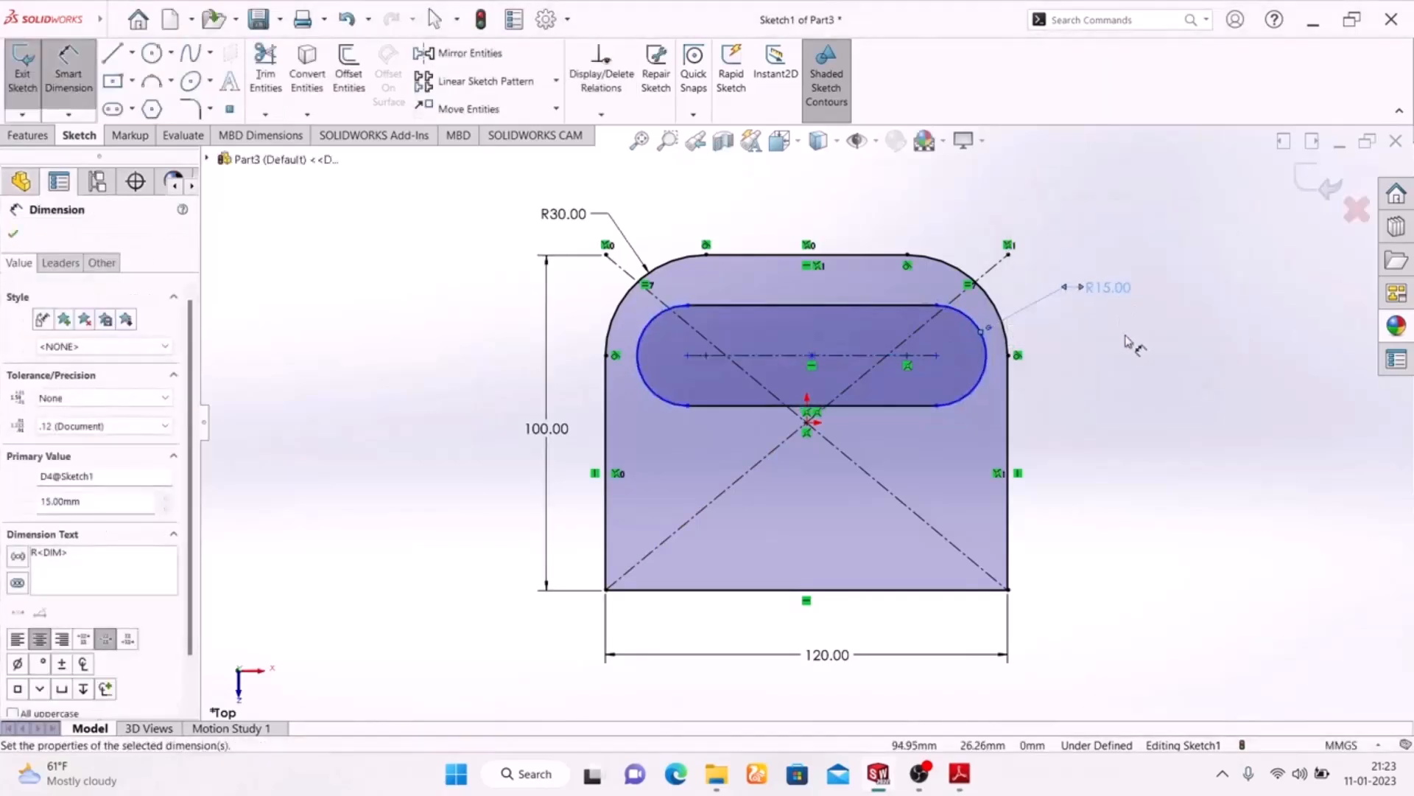
pyautogui.click(1127, 341)
# Check the slot length in the PDF drawing and dimension the slot 60 mm between its arc centres
pyautogui.click(956, 775)
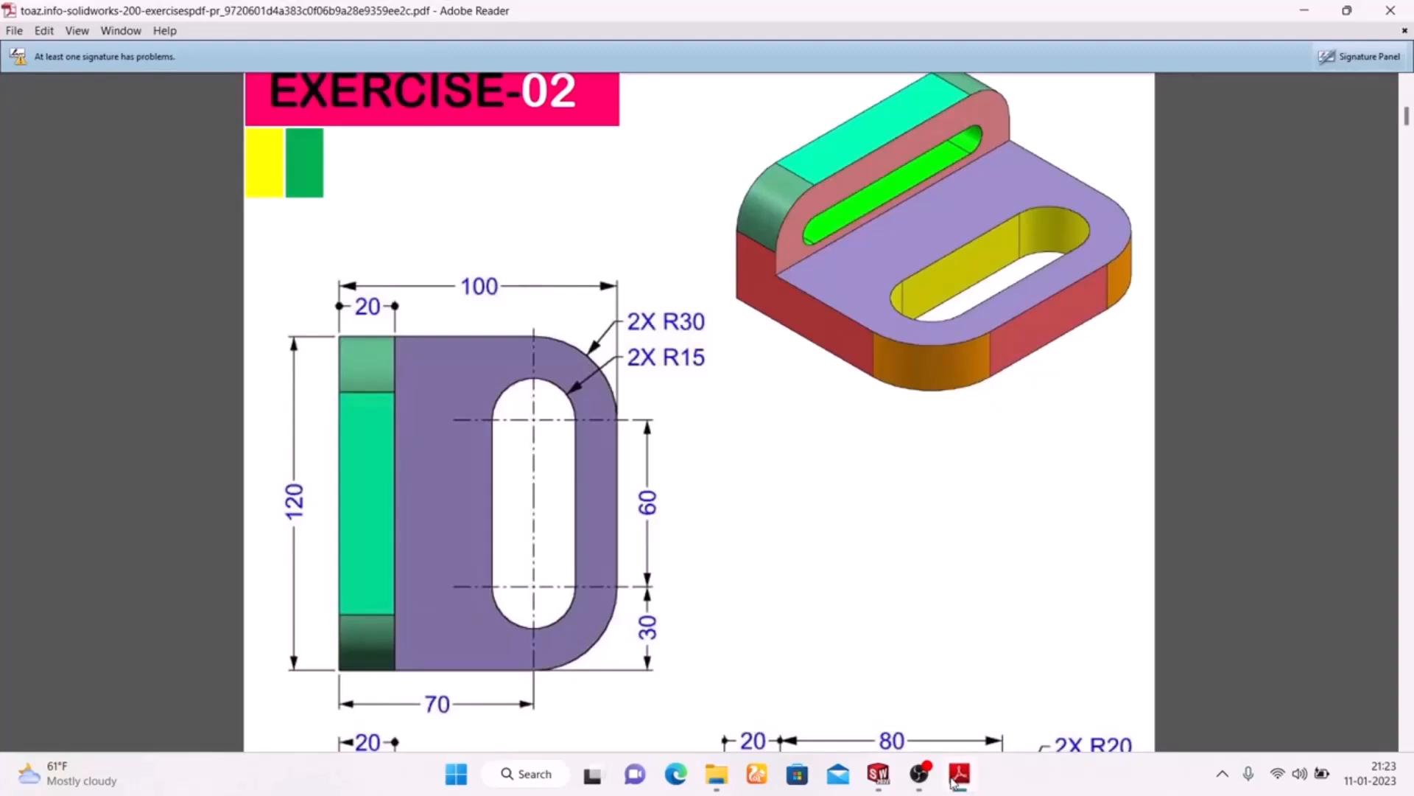
pyautogui.click(955, 777)
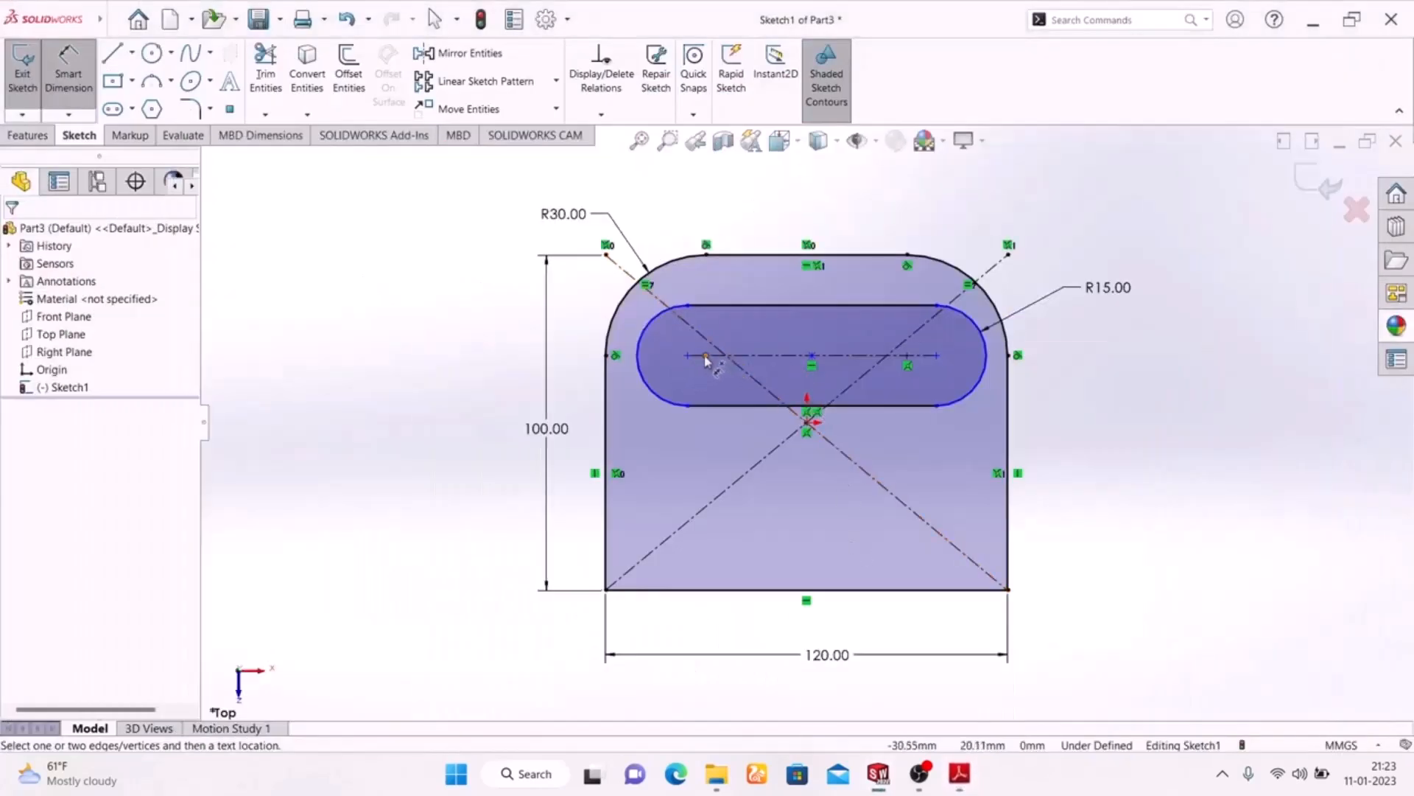
pyautogui.click(807, 357)
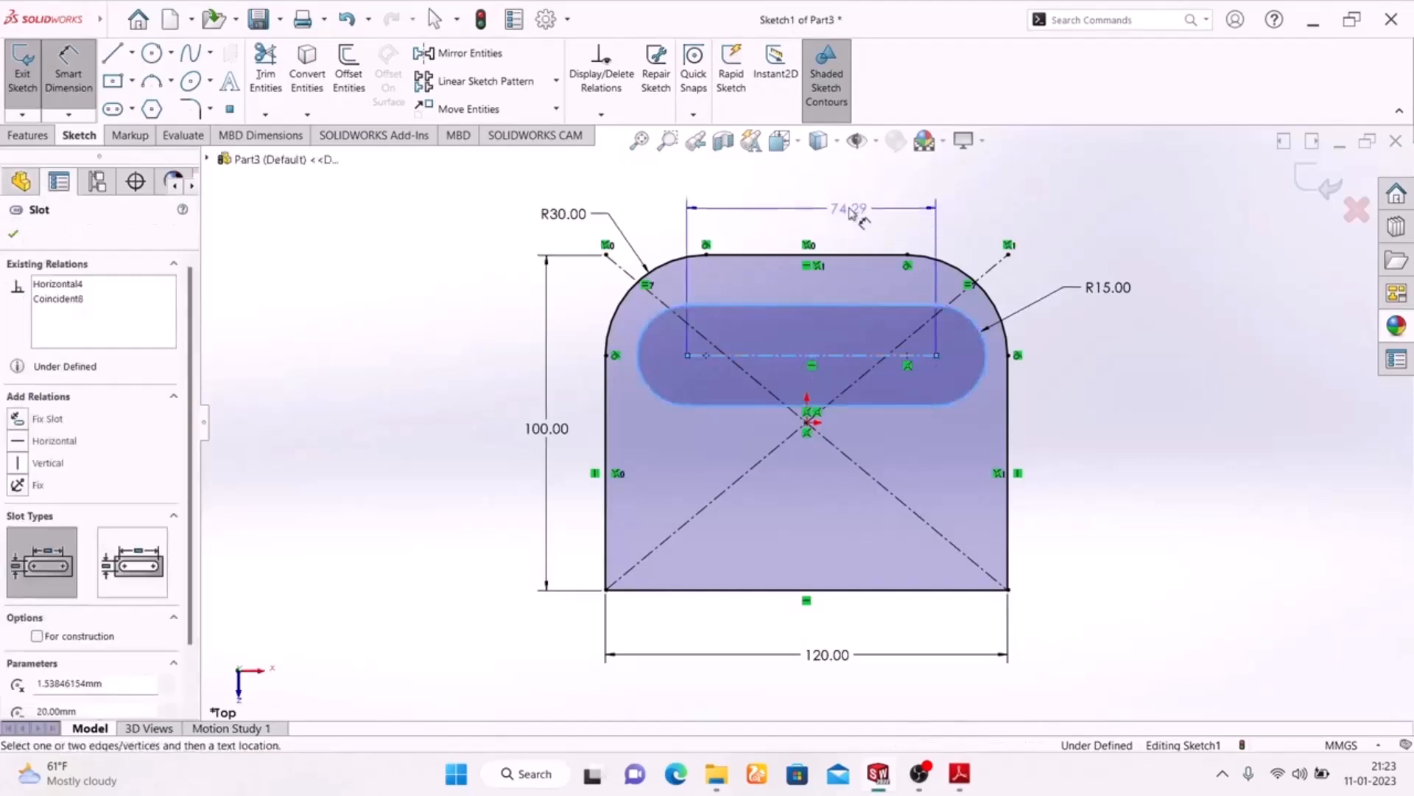
pyautogui.click(816, 203)
pyautogui.write('60')
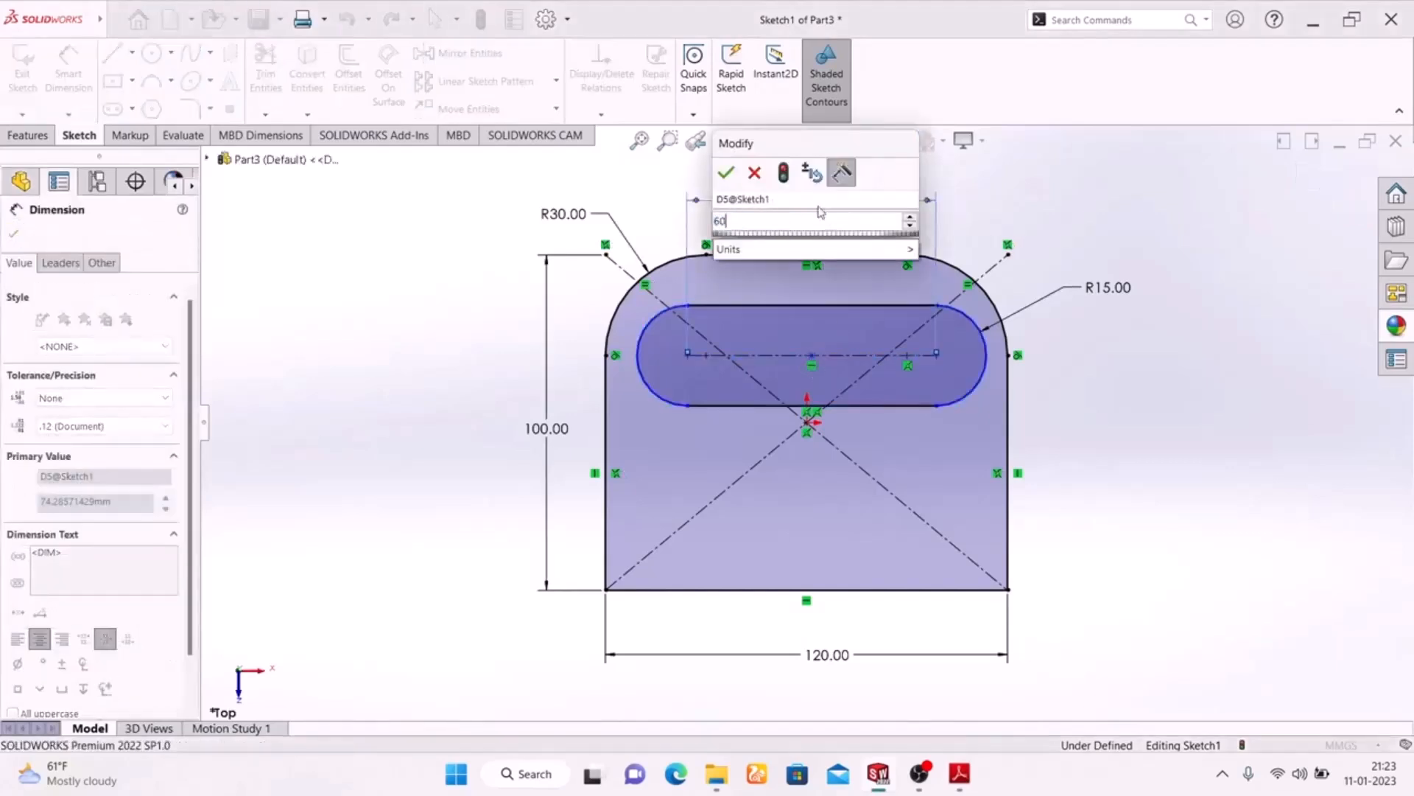
pyautogui.press('Return')
pyautogui.click(1164, 479)
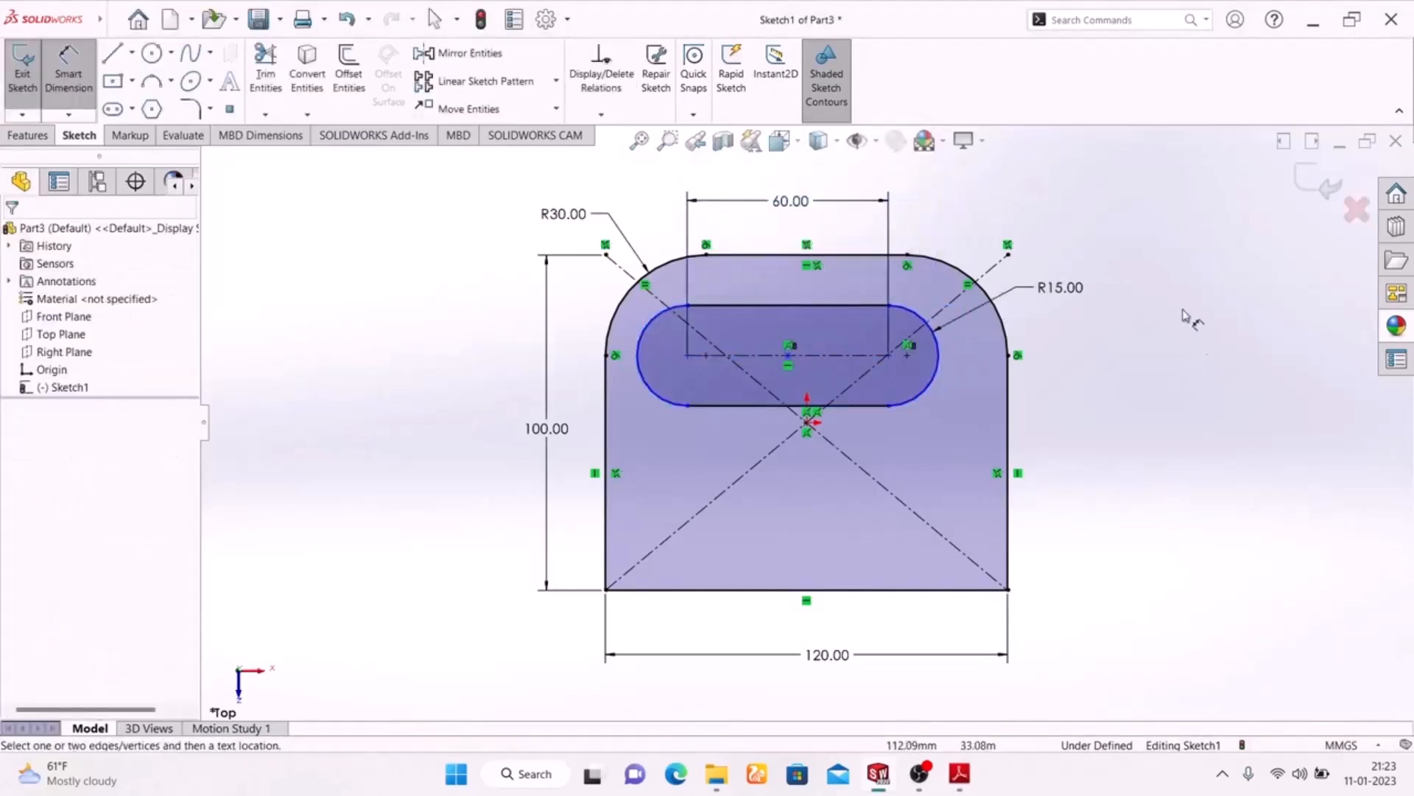
pyautogui.rightClick(1171, 310)
pyautogui.click(1095, 366)
pyautogui.press('Escape')
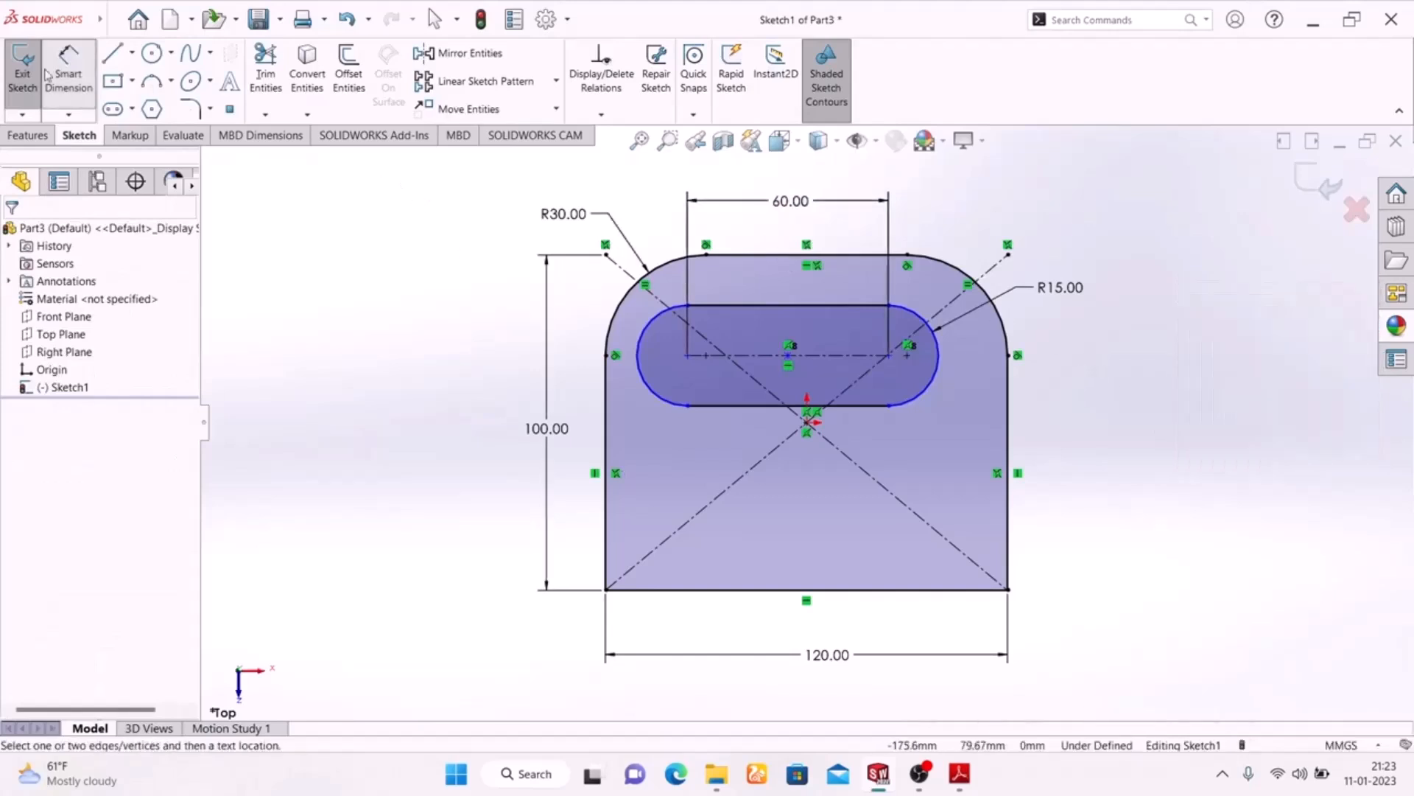
# Check the slot's side offset in the PDF drawing and dimension the slot 30 mm from the plate's left edge to its nearest arc centre
pyautogui.click(959, 775)
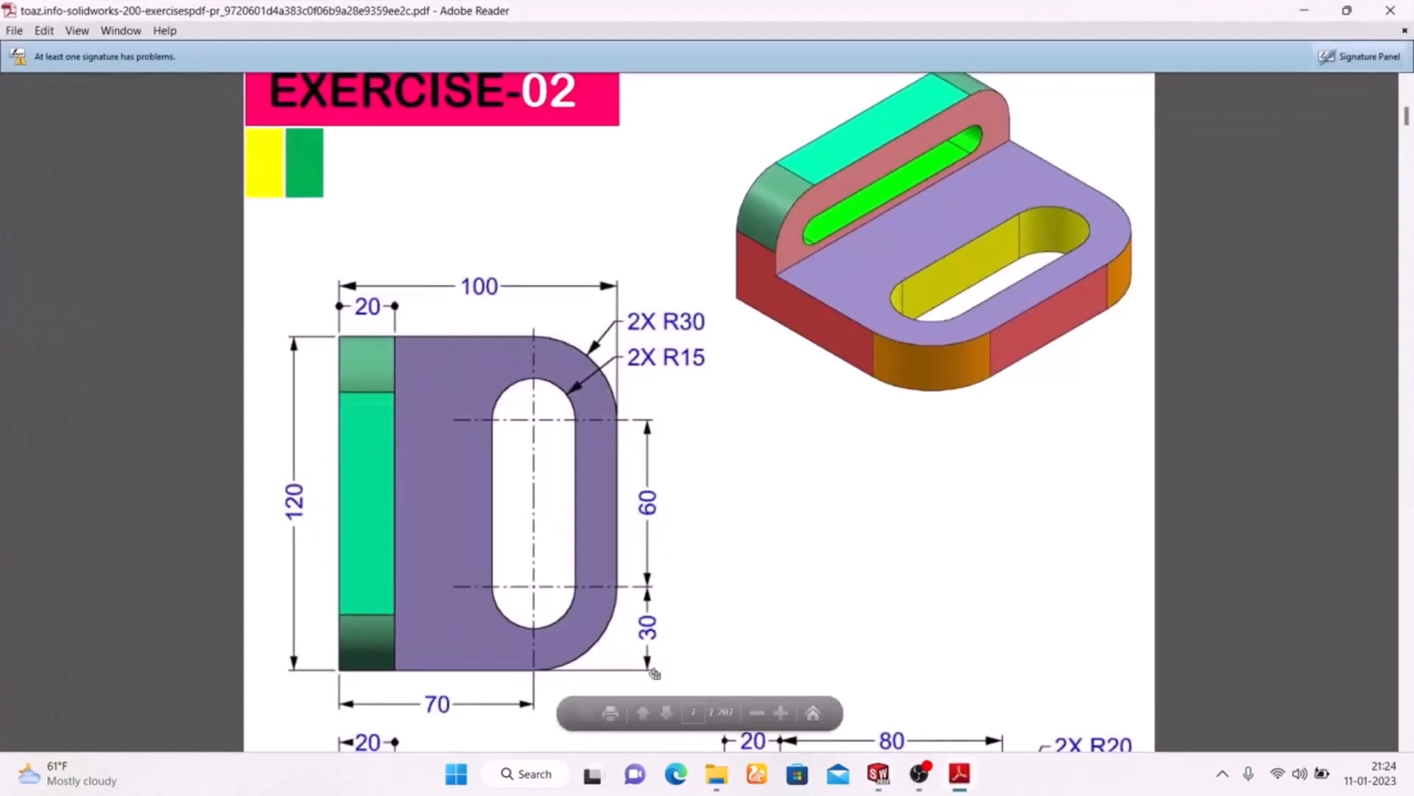
pyautogui.click(964, 782)
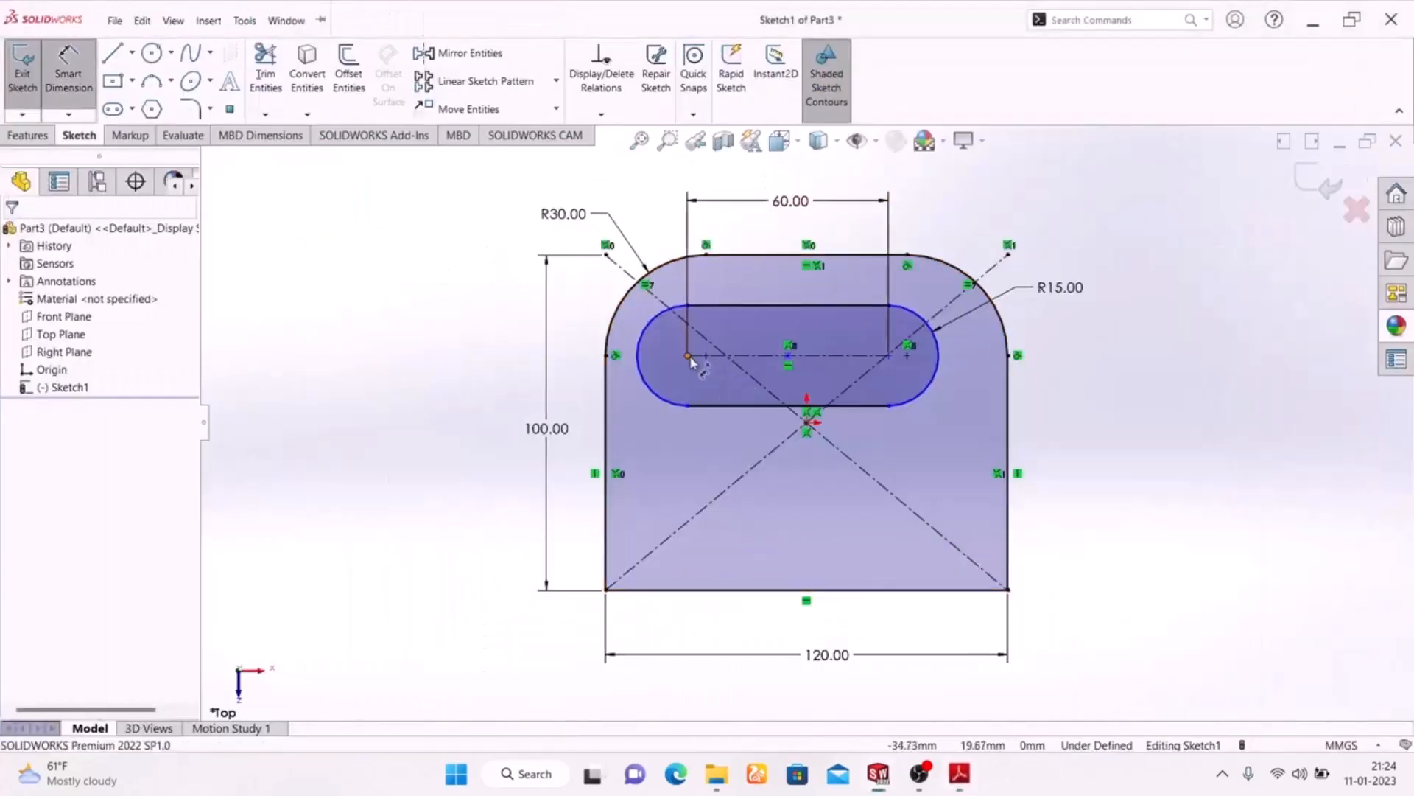
pyautogui.click(641, 376)
pyautogui.click(606, 402)
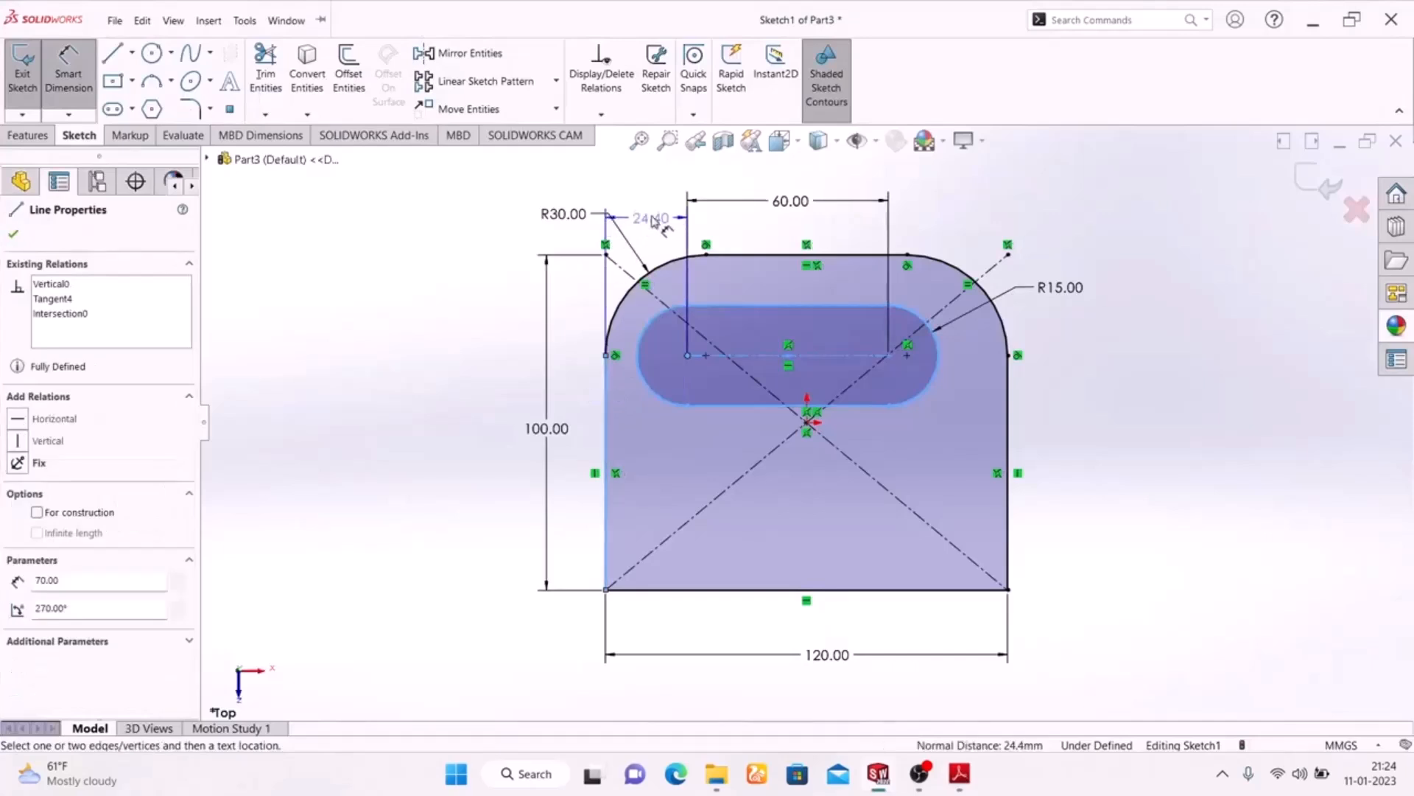
pyautogui.click(653, 206)
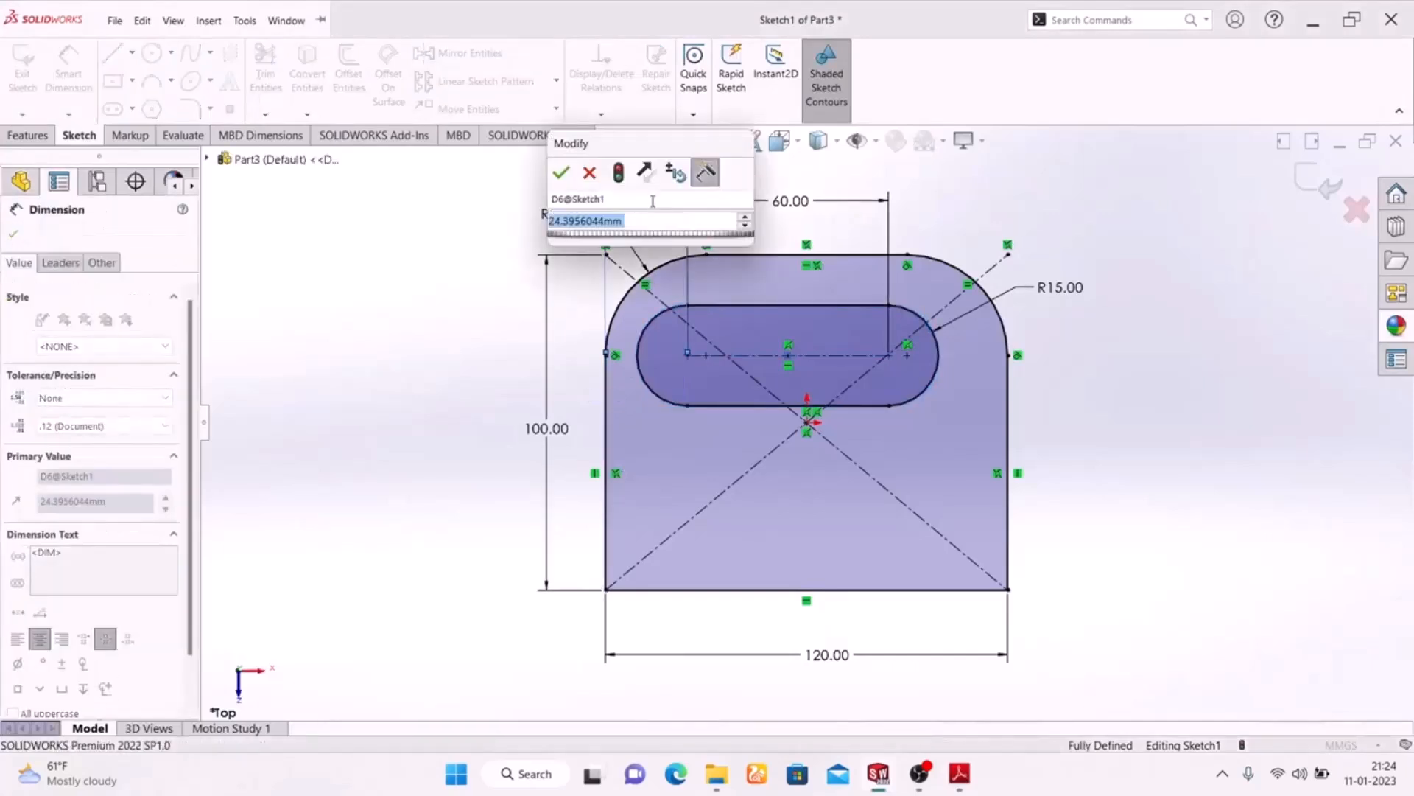
pyautogui.write('30')
pyautogui.press('Return')
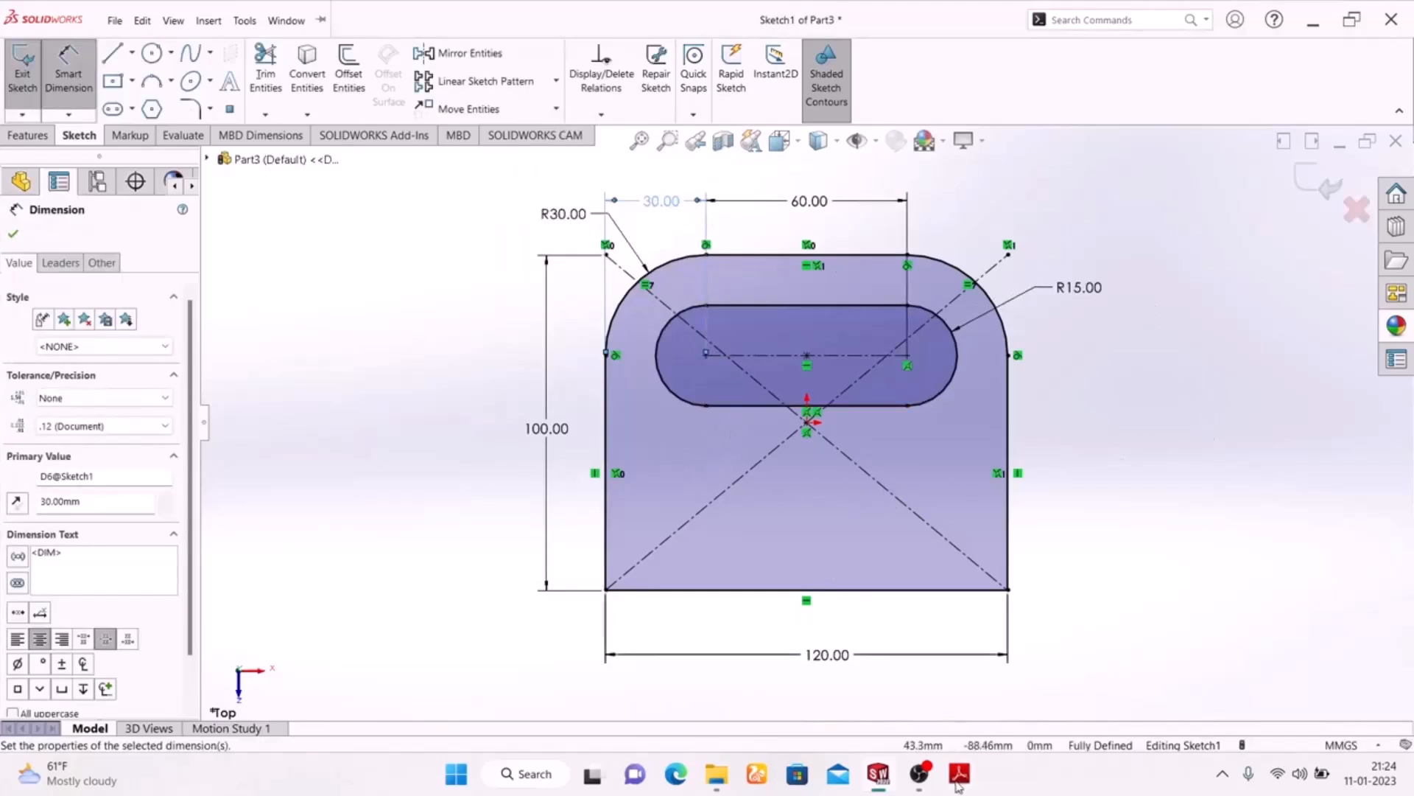
# Check the PDF drawing and try to dimension the slot's left arc centre from the plate's lower edge
pyautogui.click(958, 784)
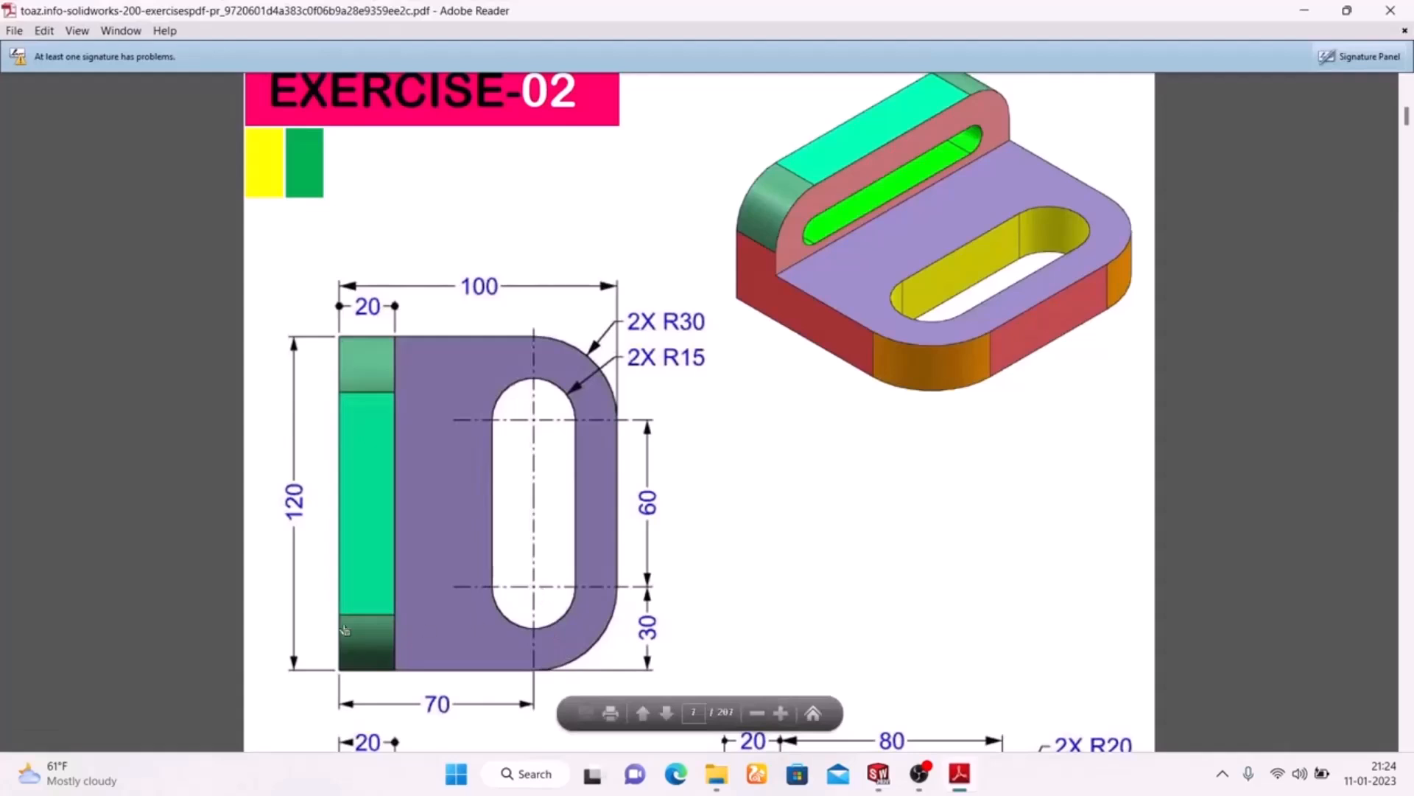
pyautogui.click(964, 779)
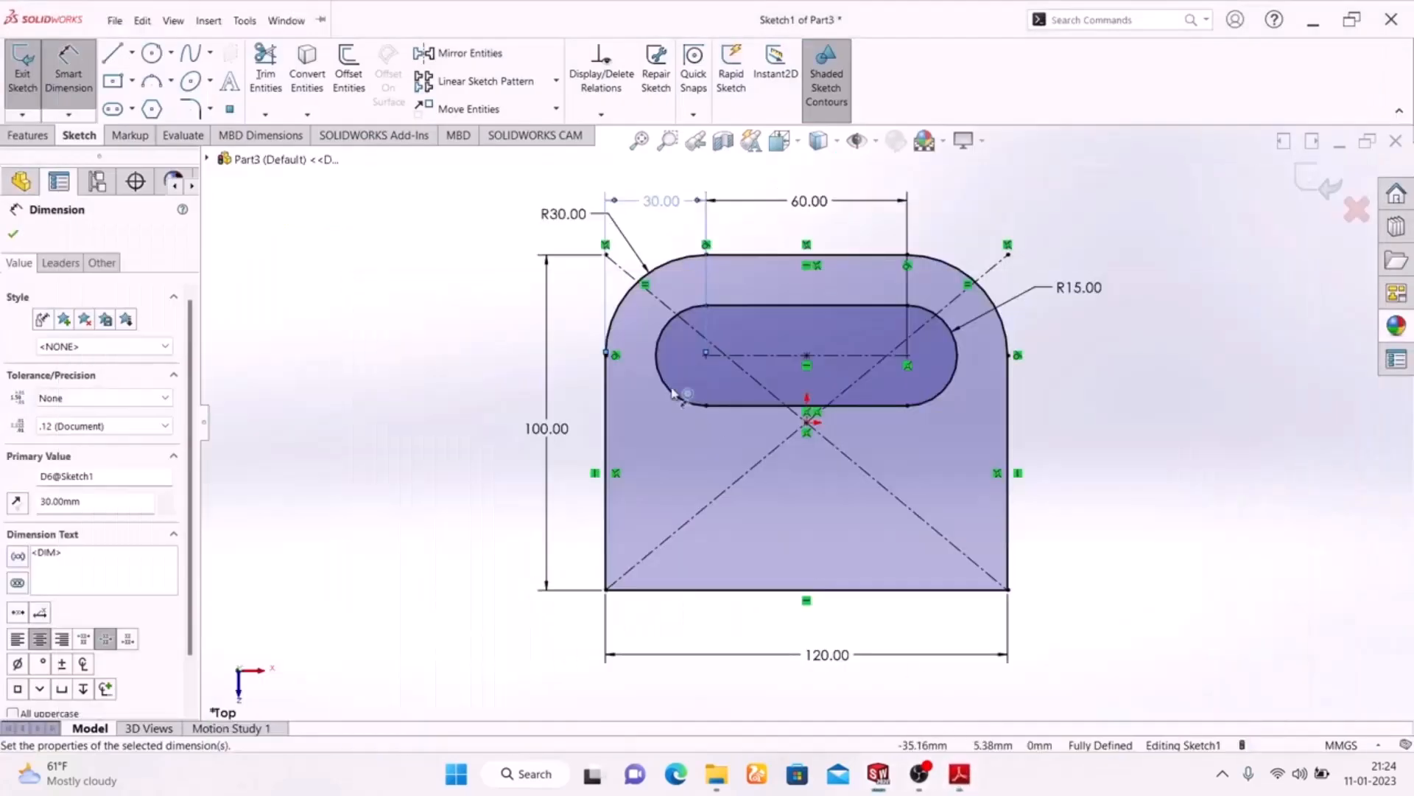
pyautogui.click(707, 356)
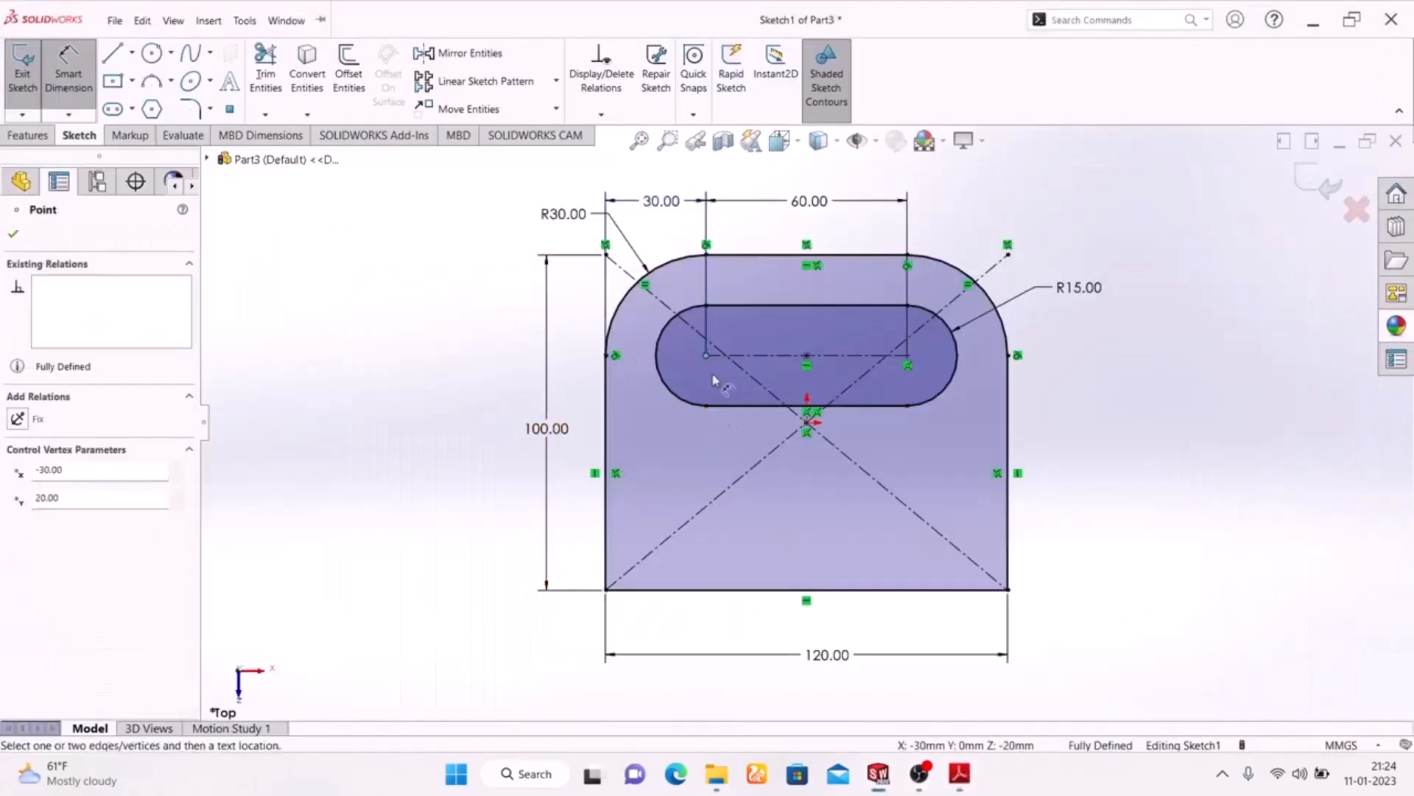
pyautogui.click(757, 590)
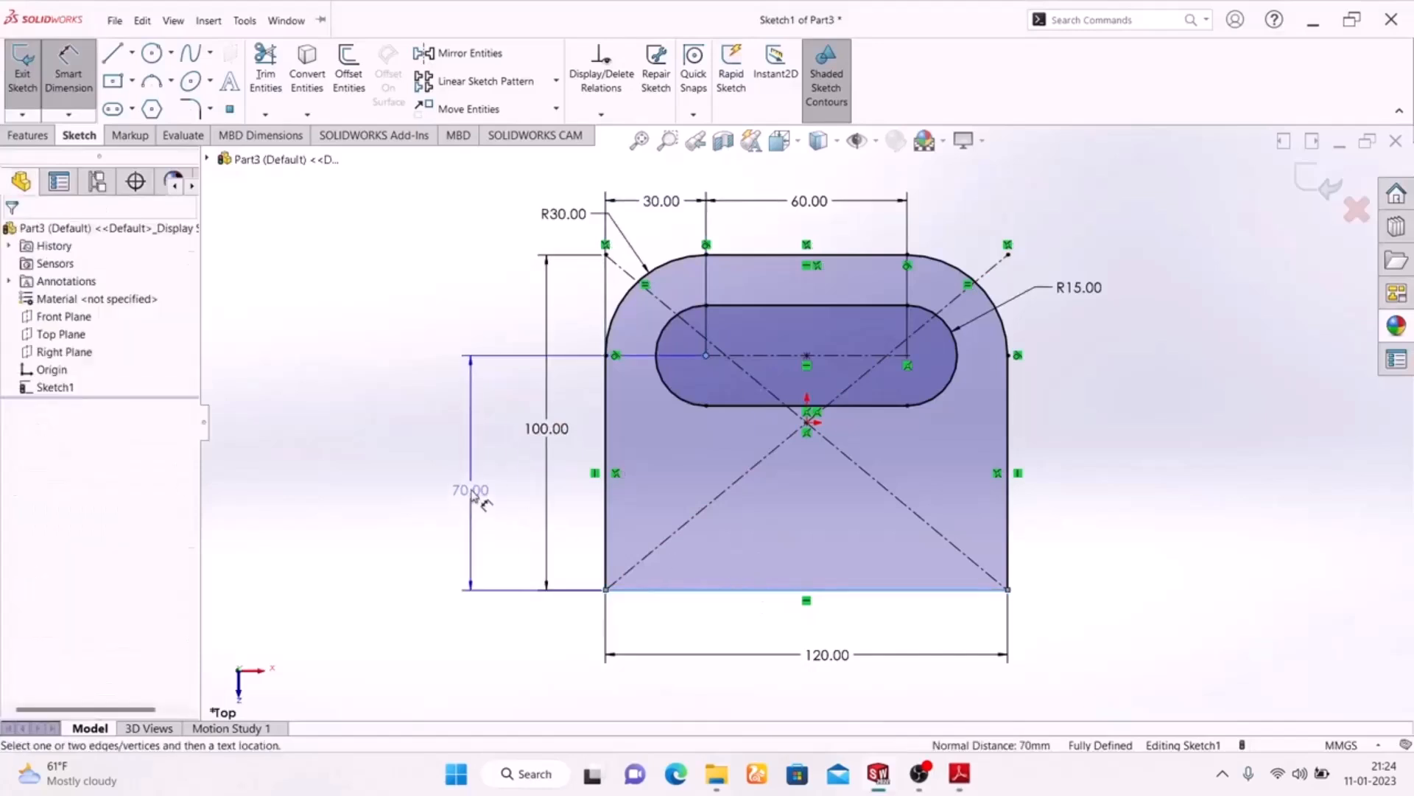
pyautogui.click(473, 494)
pyautogui.click(835, 306)
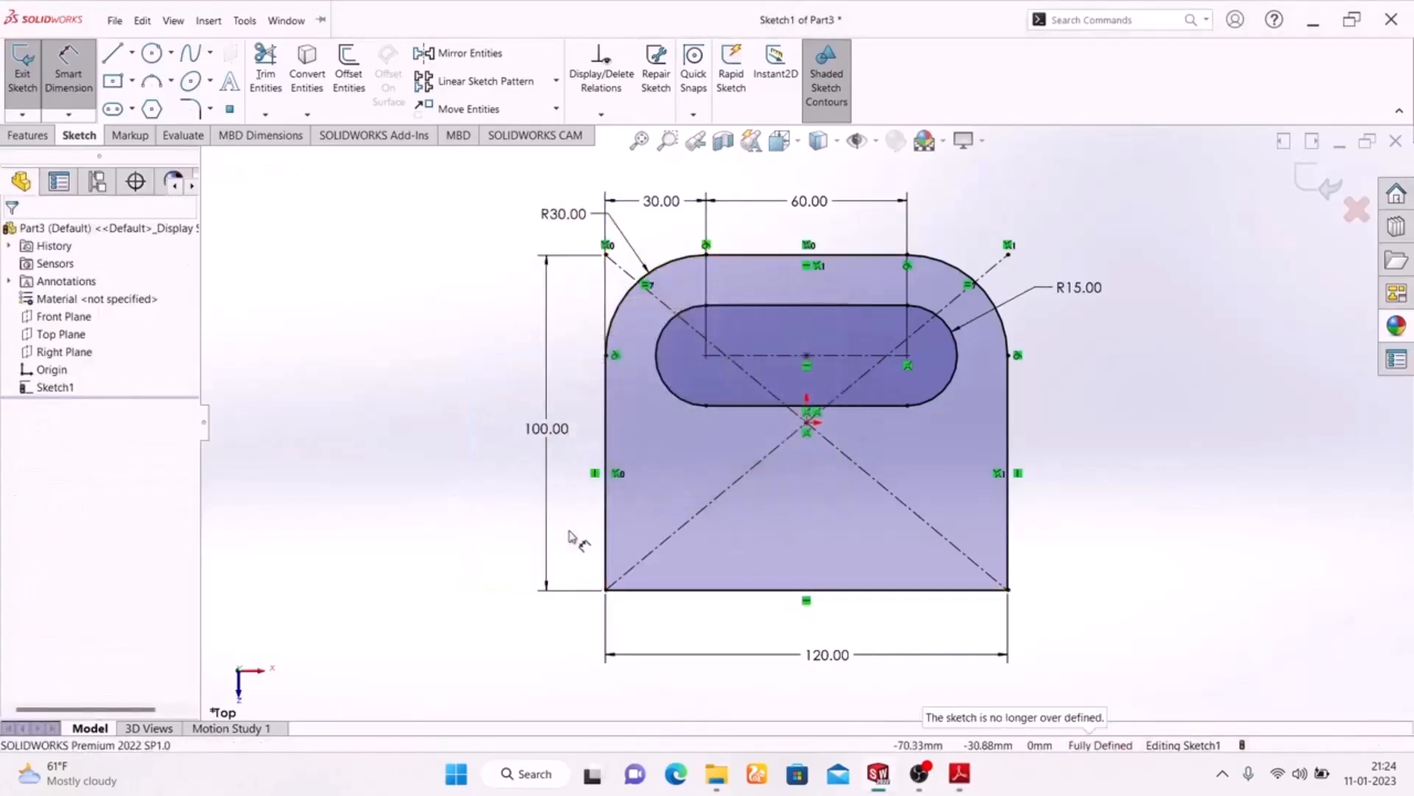
# Delete the coincident relation that ties the slot's right arc centre to the corner fillet's centre
pyautogui.scroll(-5, 875, 394)
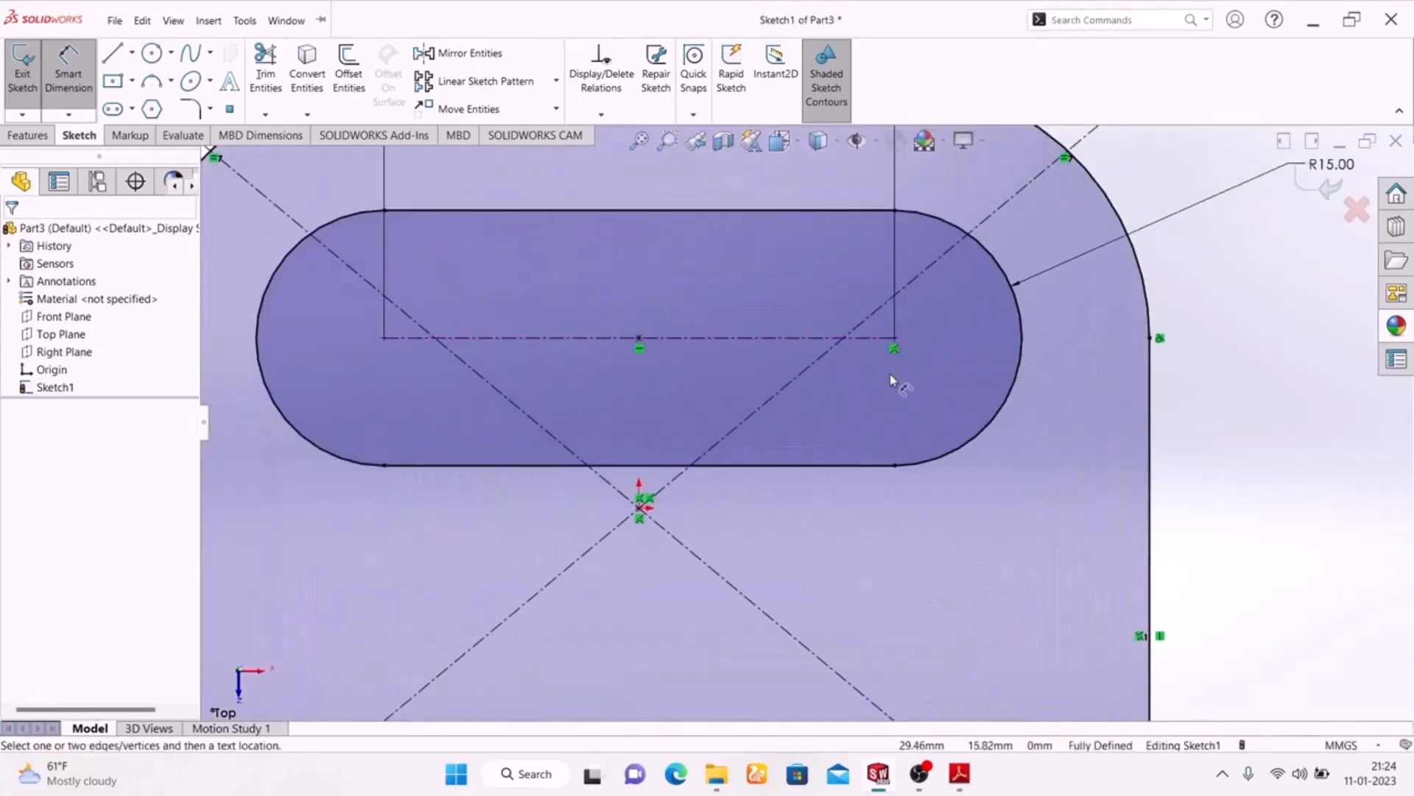
pyautogui.press('Escape')
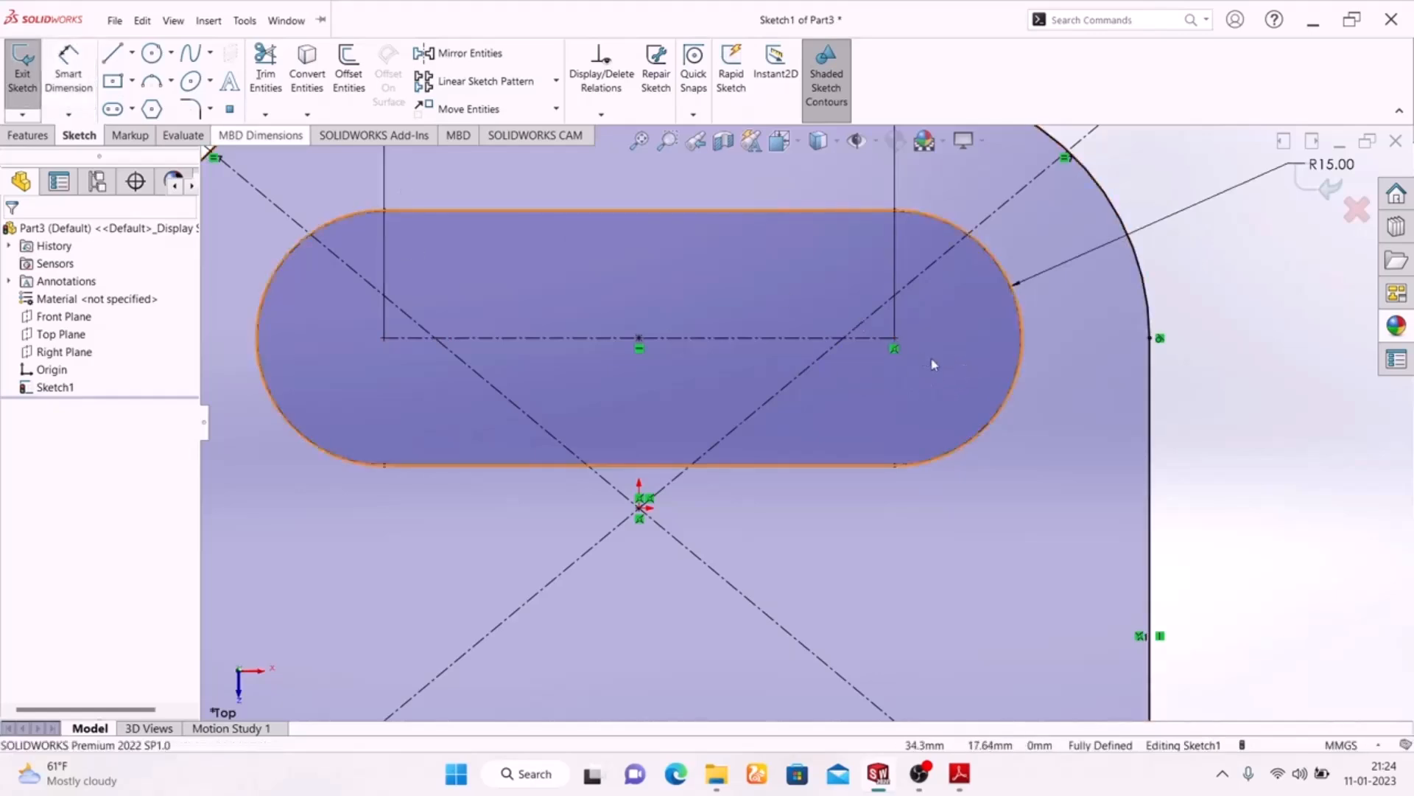
pyautogui.click(893, 349)
pyautogui.press('Delete')
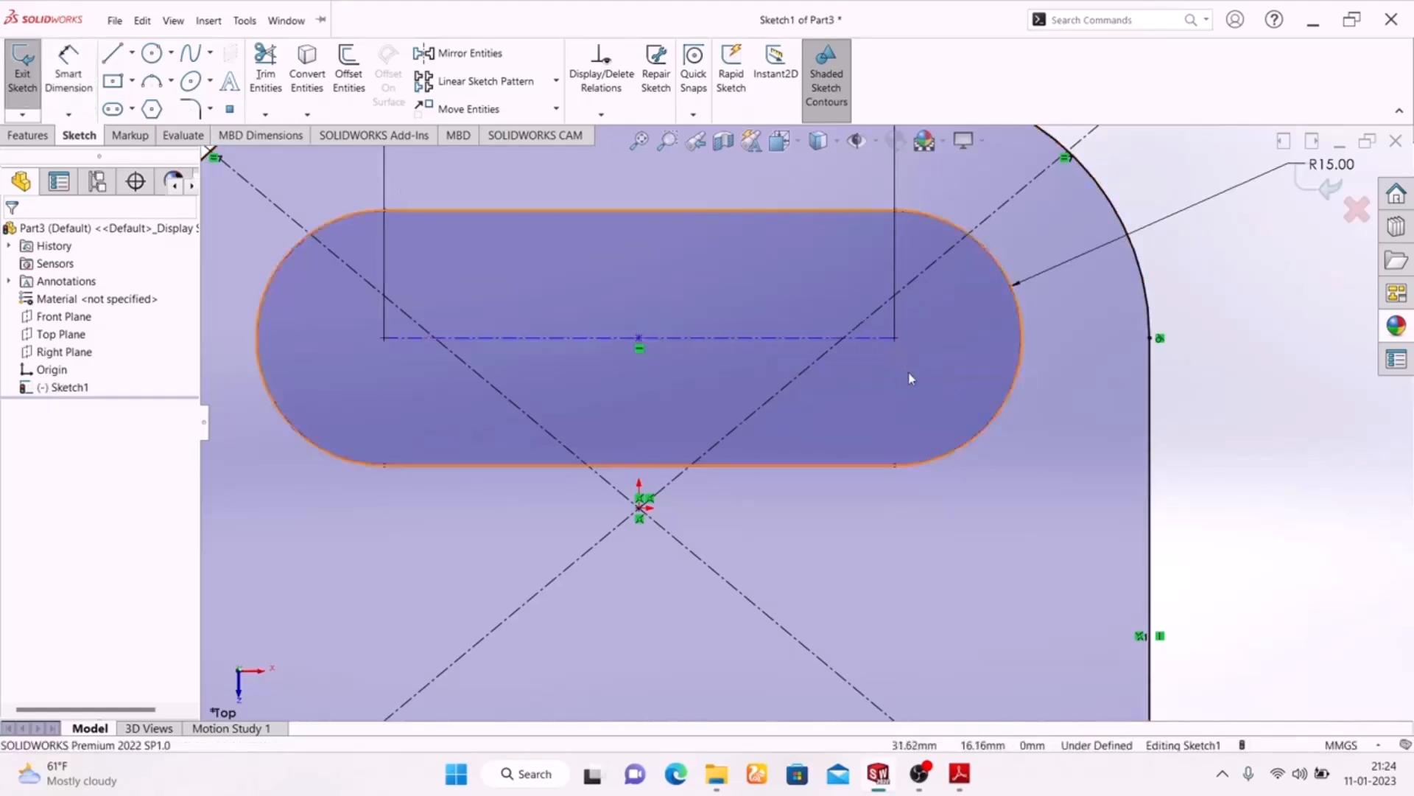
# Dimension the slot's centreline 70 mm from the plate's lower edge
pyautogui.press('f')
pyautogui.click(69, 74)
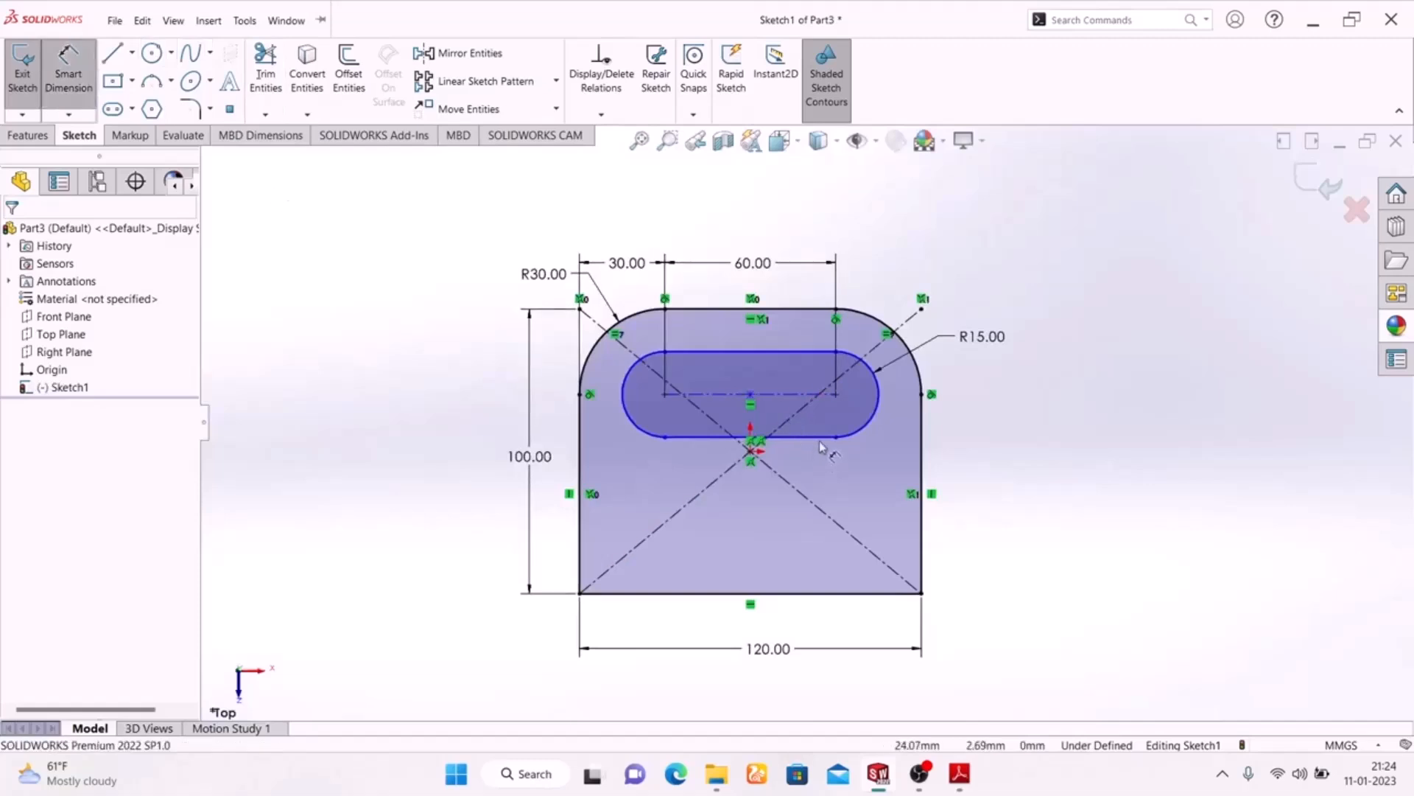
pyautogui.click(797, 395)
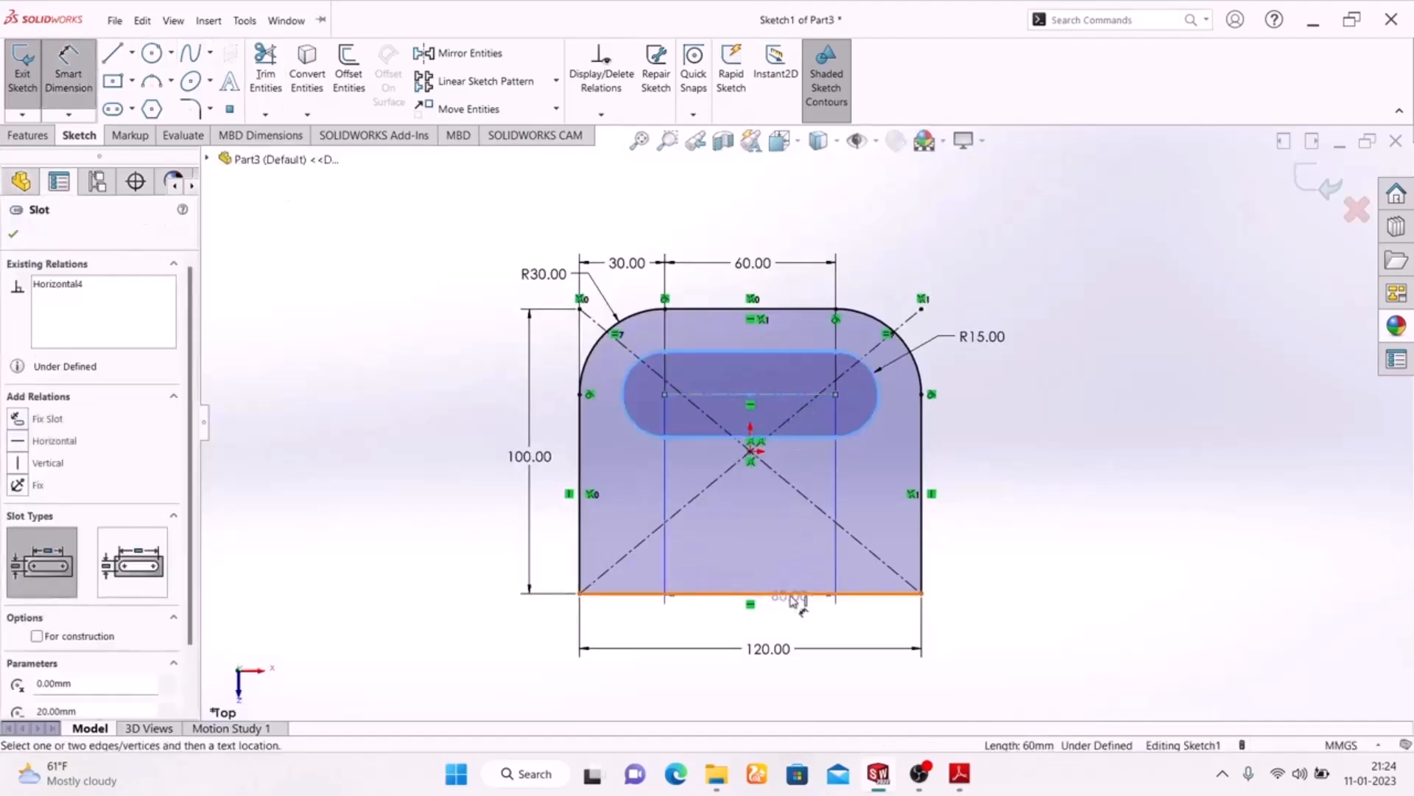
pyautogui.click(798, 593)
pyautogui.click(999, 494)
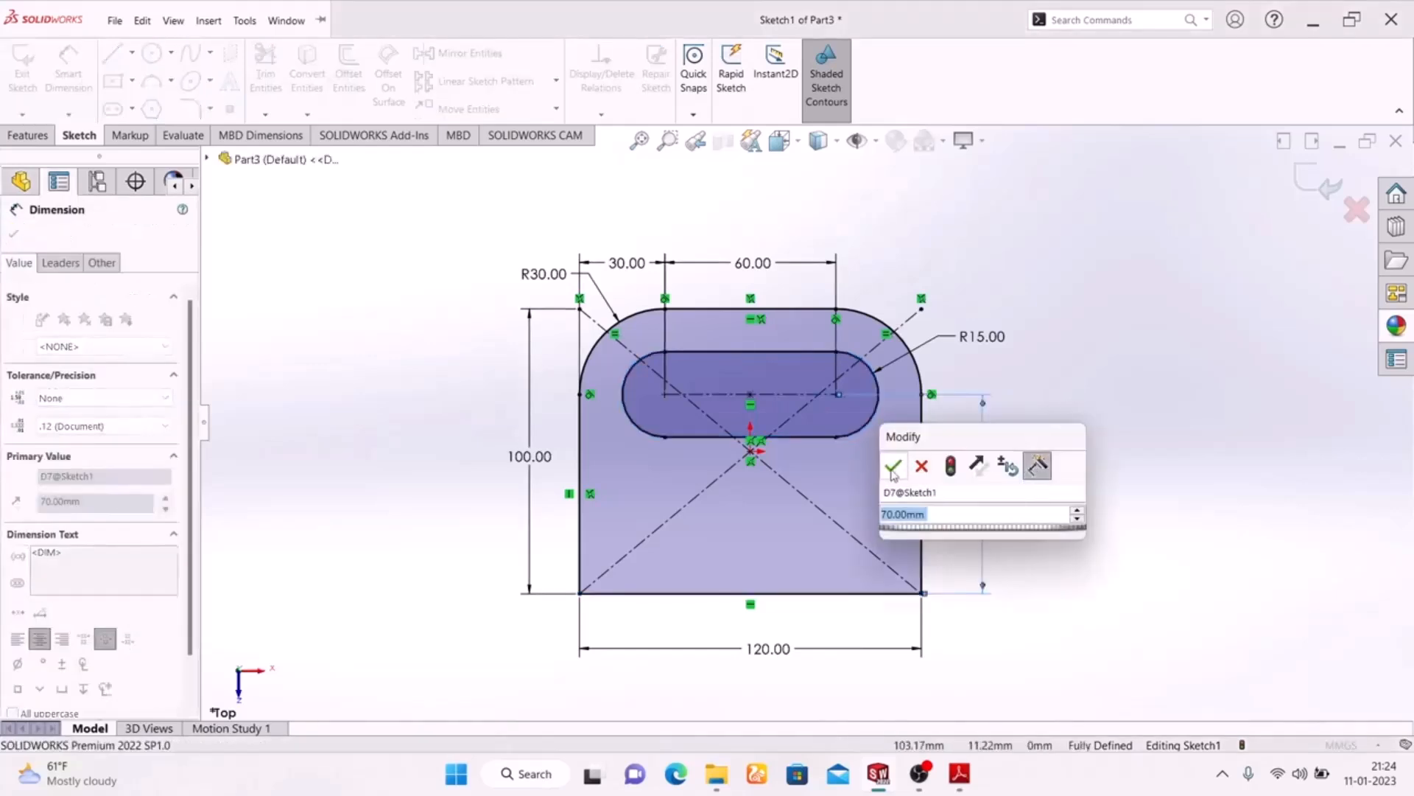
pyautogui.click(892, 467)
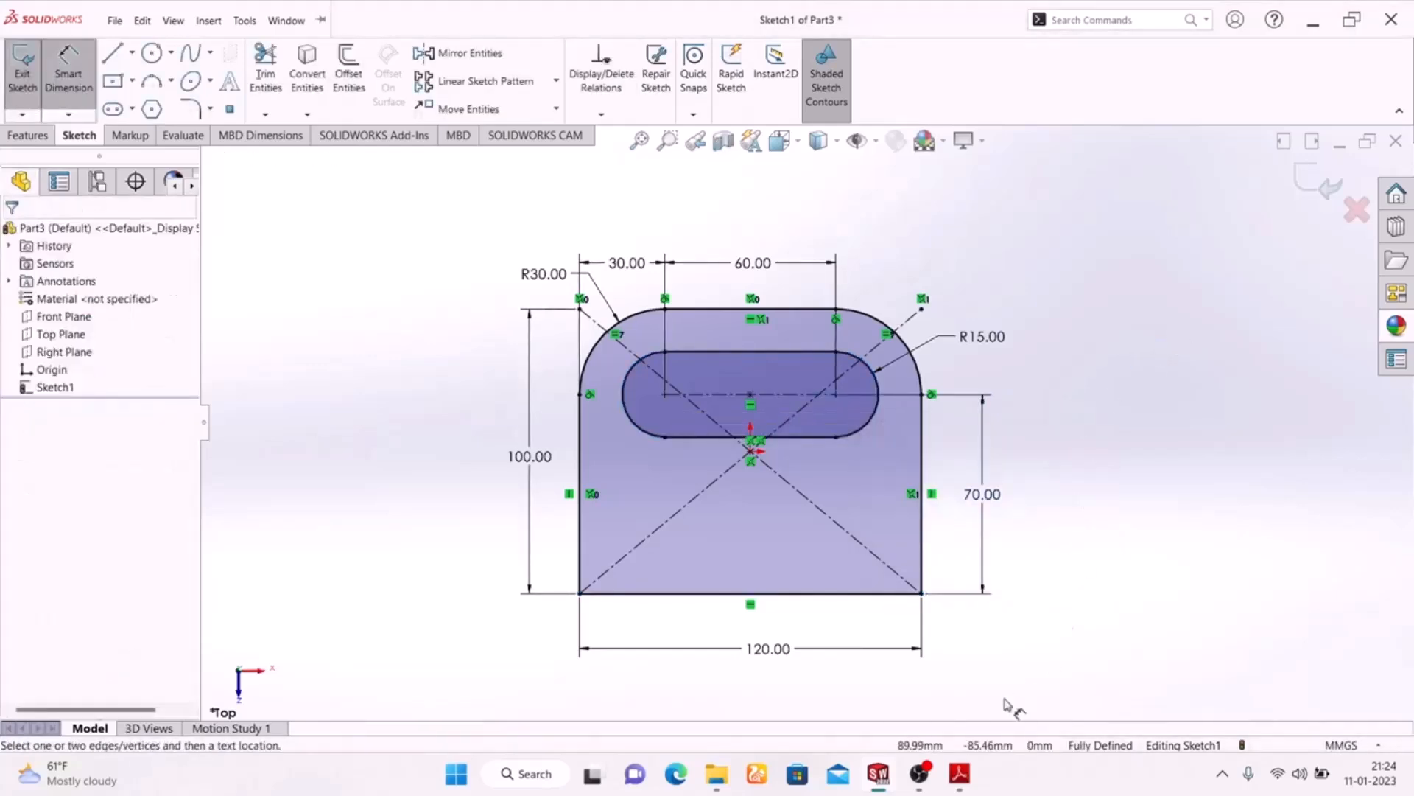
# Compare the plate sketch with the PDF drawing, then exit the sketch and set the view to isometric
pyautogui.click(960, 781)
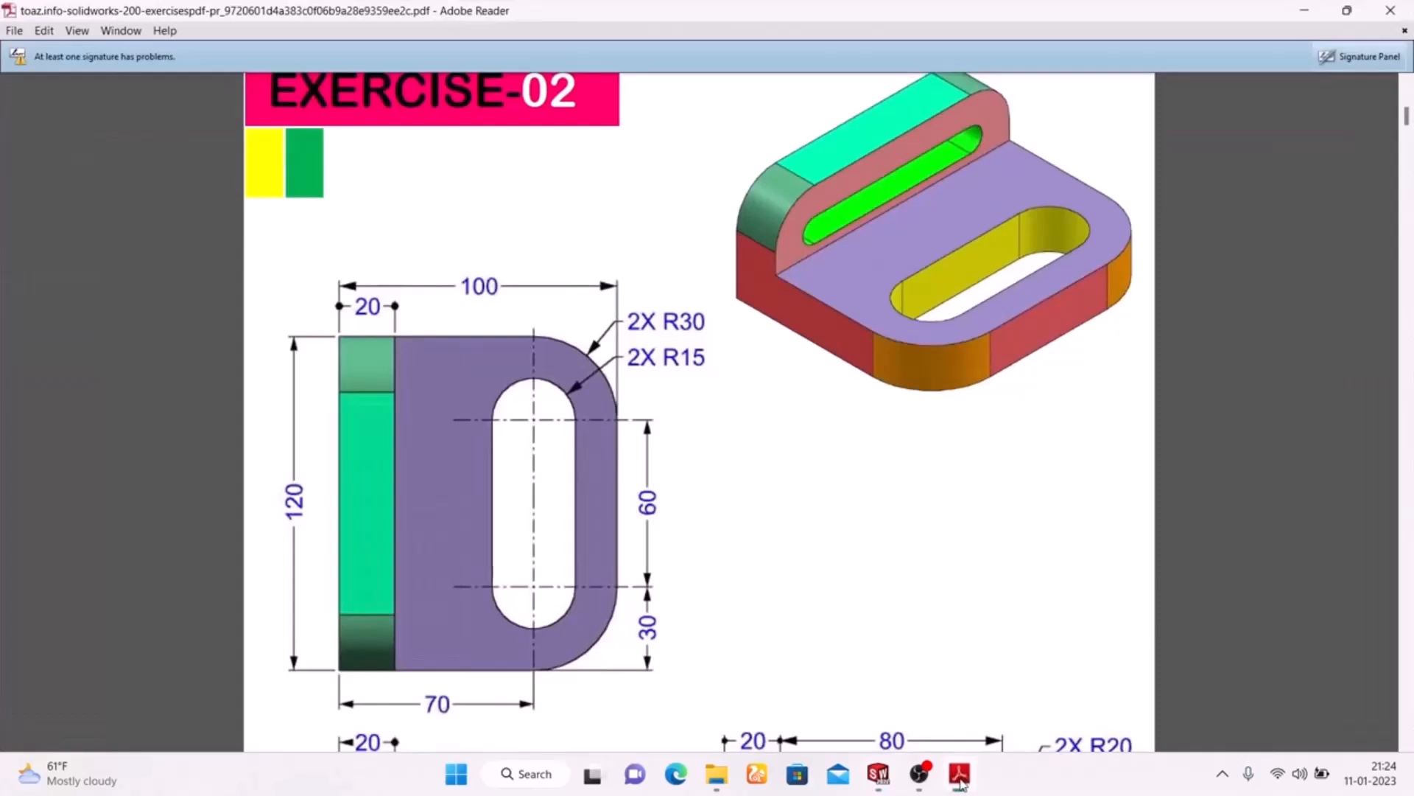
pyautogui.click(960, 781)
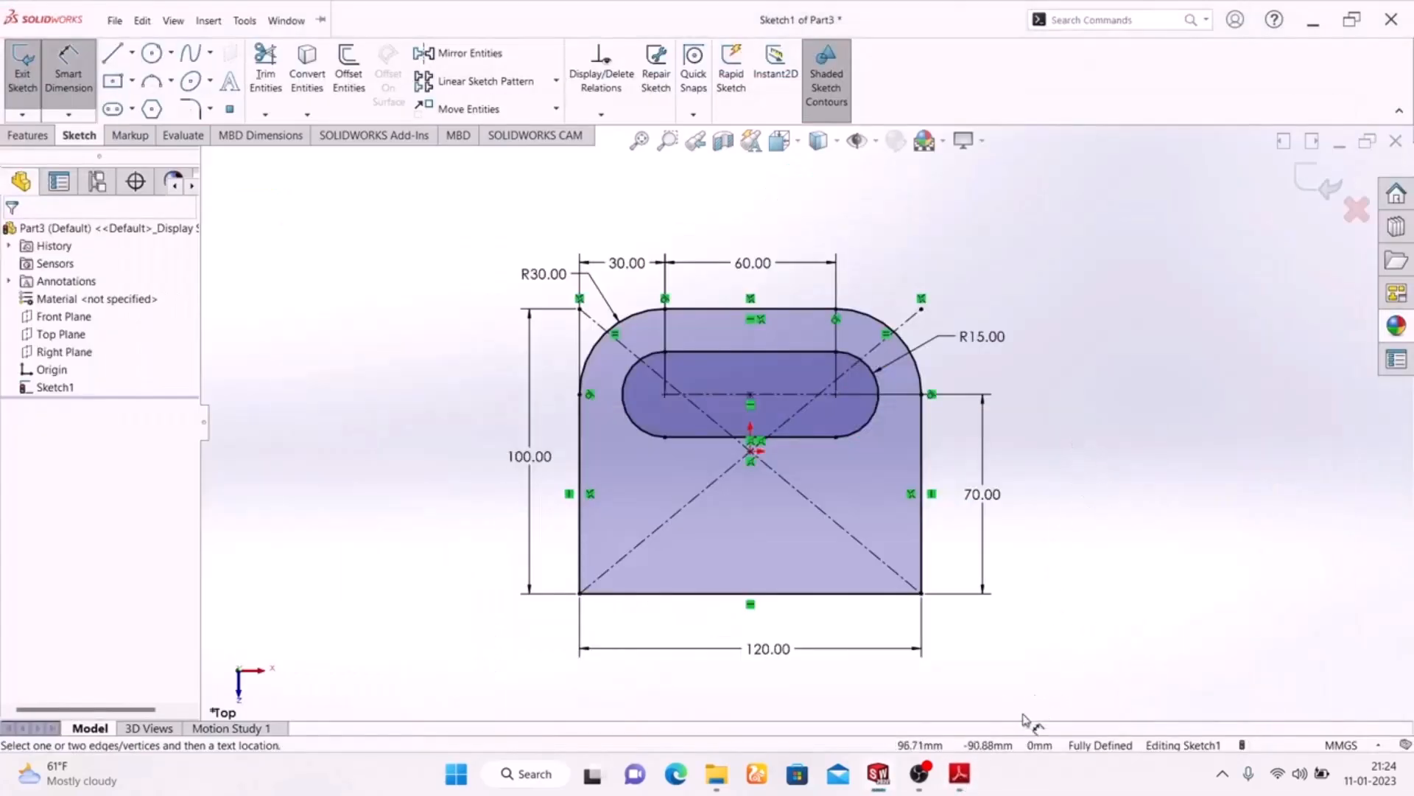
pyautogui.moveTo(974, 780)
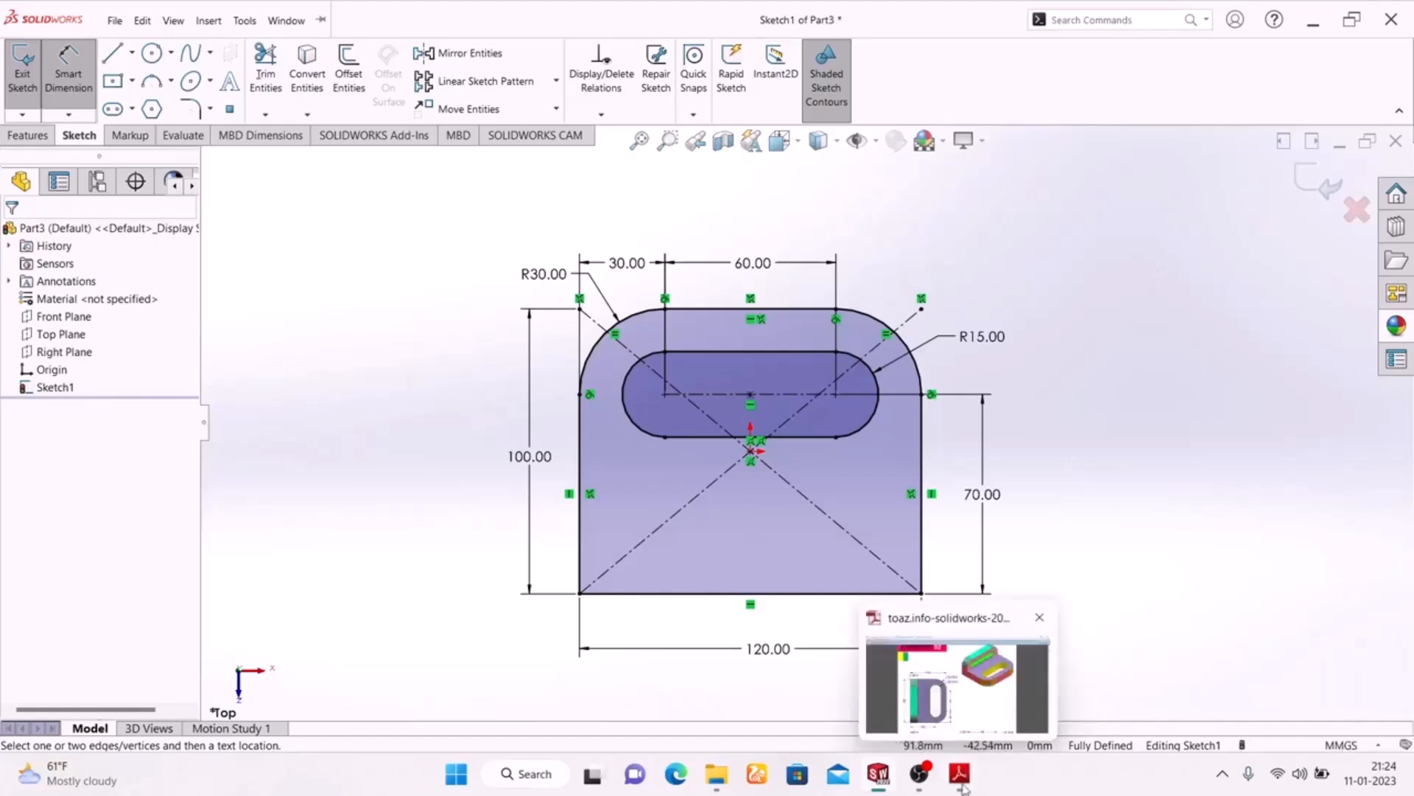
pyautogui.click(1317, 190)
pyautogui.moveTo(1113, 319)
pyautogui.mouseDown(button='middle')
pyautogui.moveTo(887, 590)
pyautogui.moveTo(1095, 574)
pyautogui.mouseUp(button='middle')
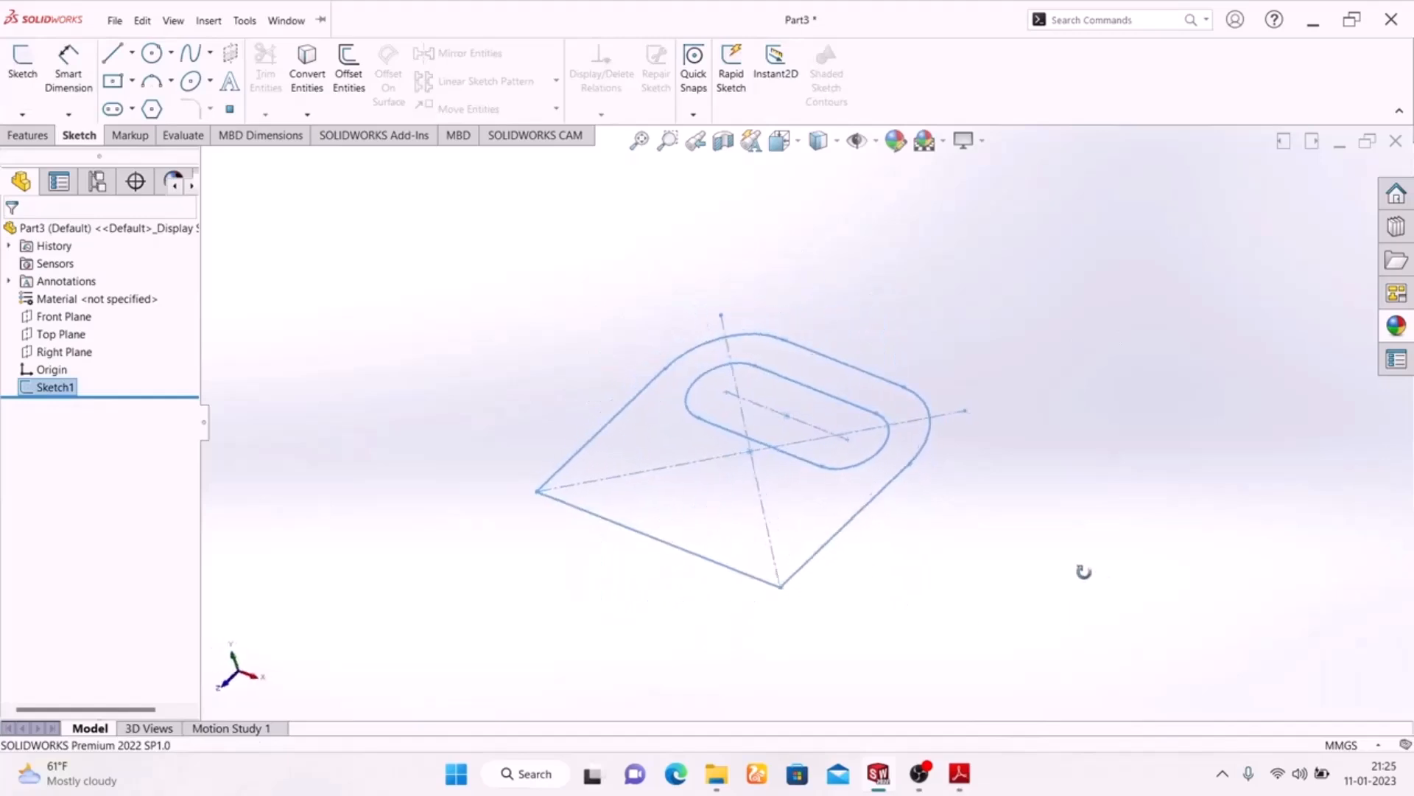
pyautogui.press('space')
pyautogui.click(1302, 617)
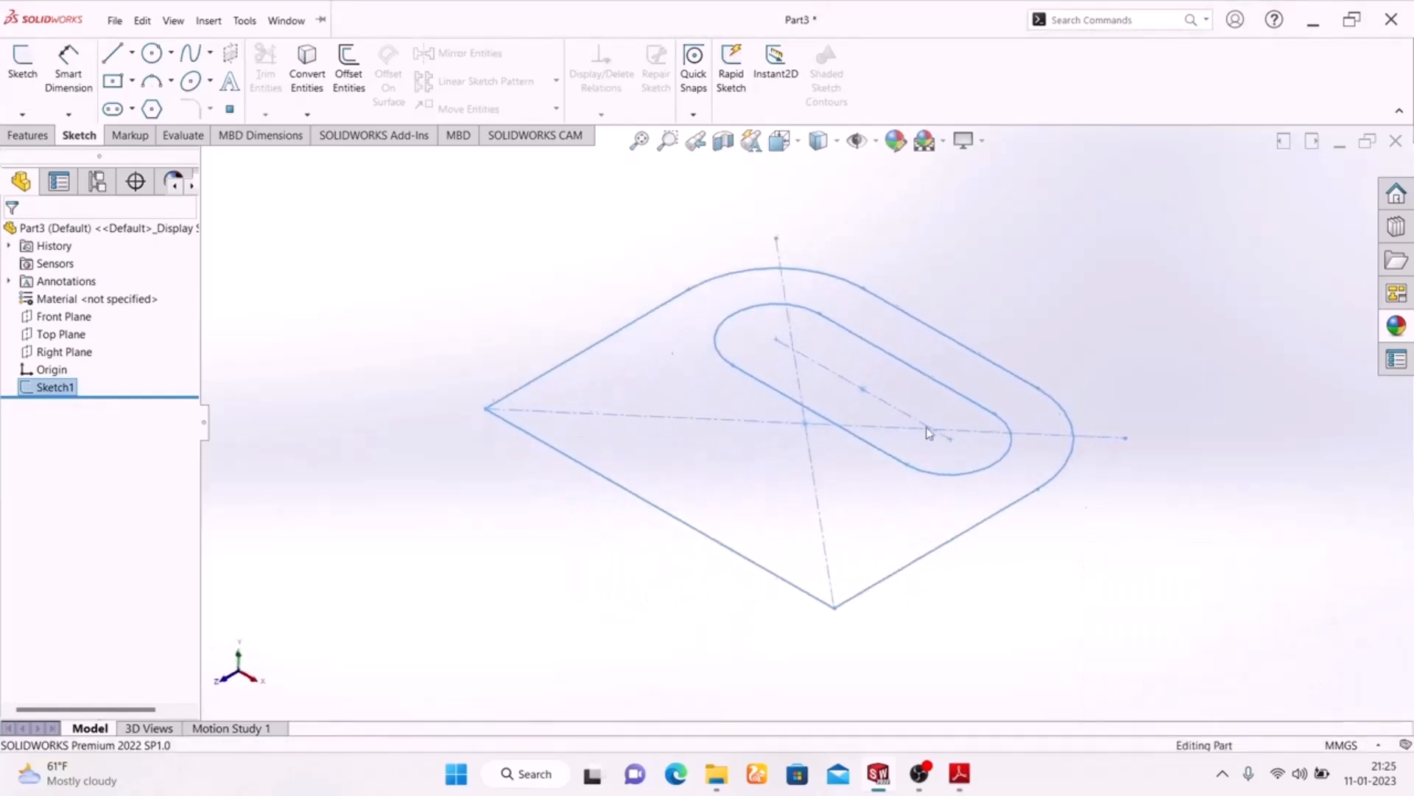
# Extrude the slotted base plate sketch 20 mm upward as a blind boss, checking the thickness in the PDF drawing
pyautogui.click(27, 134)
pyautogui.click(31, 74)
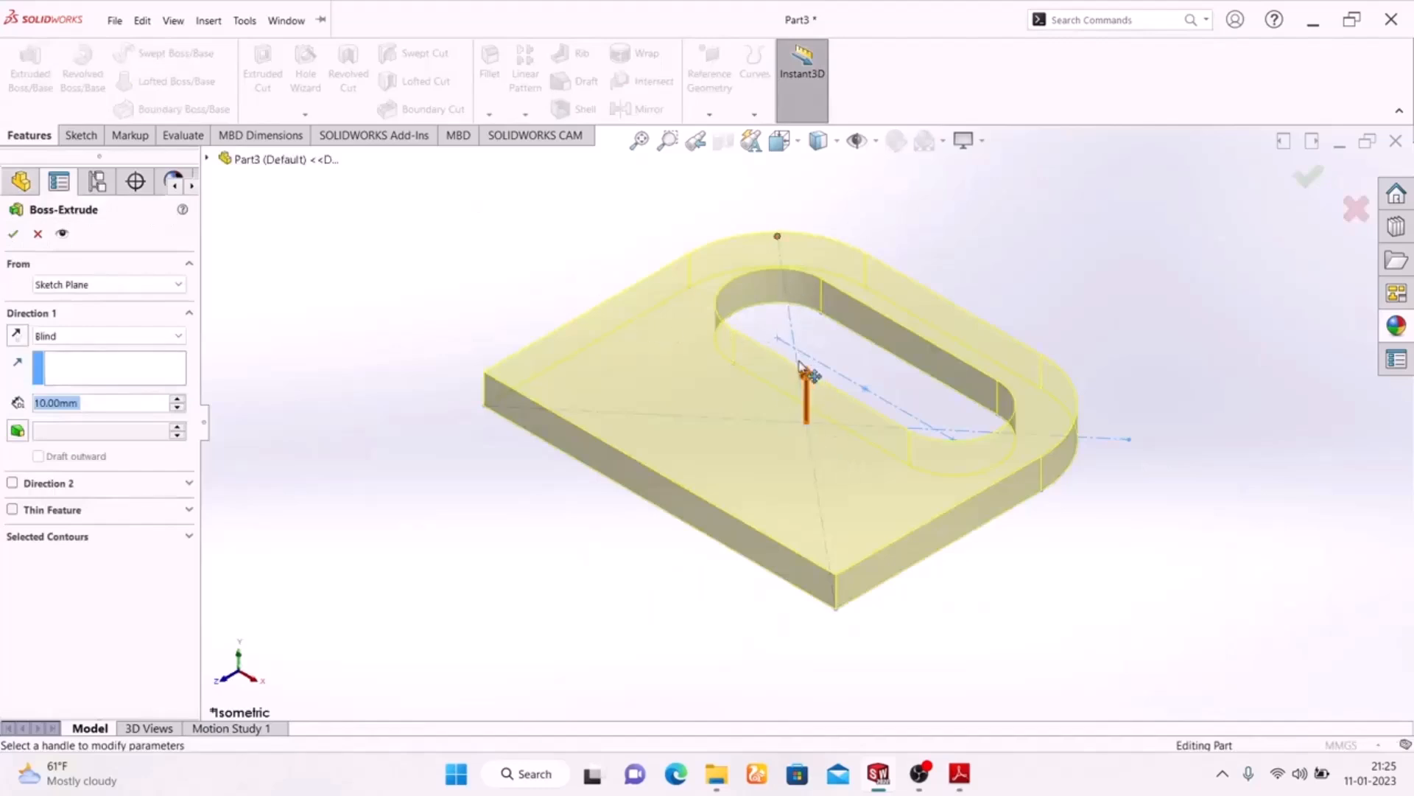
pyautogui.click(959, 774)
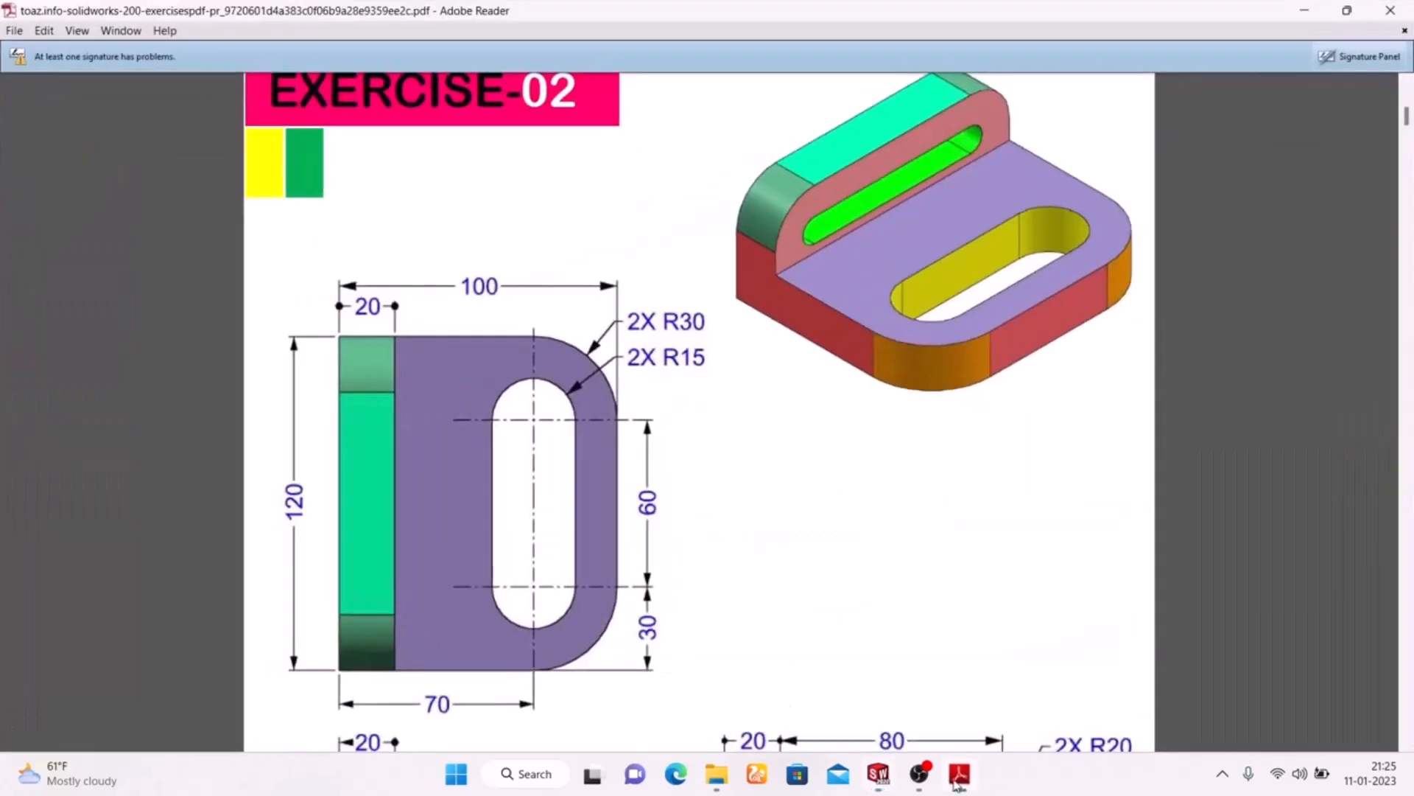
pyautogui.click(957, 775)
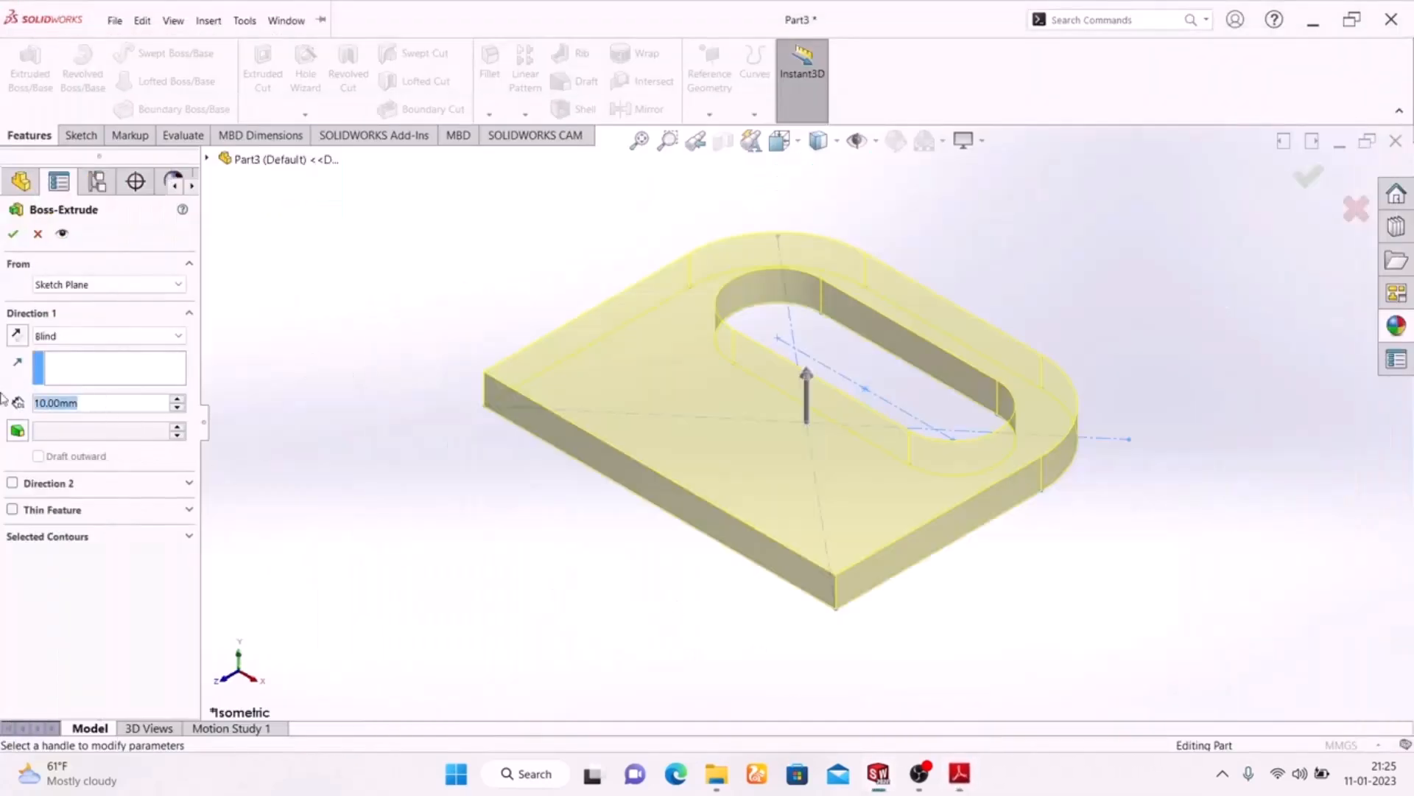
pyautogui.write('20')
pyautogui.press('Return')
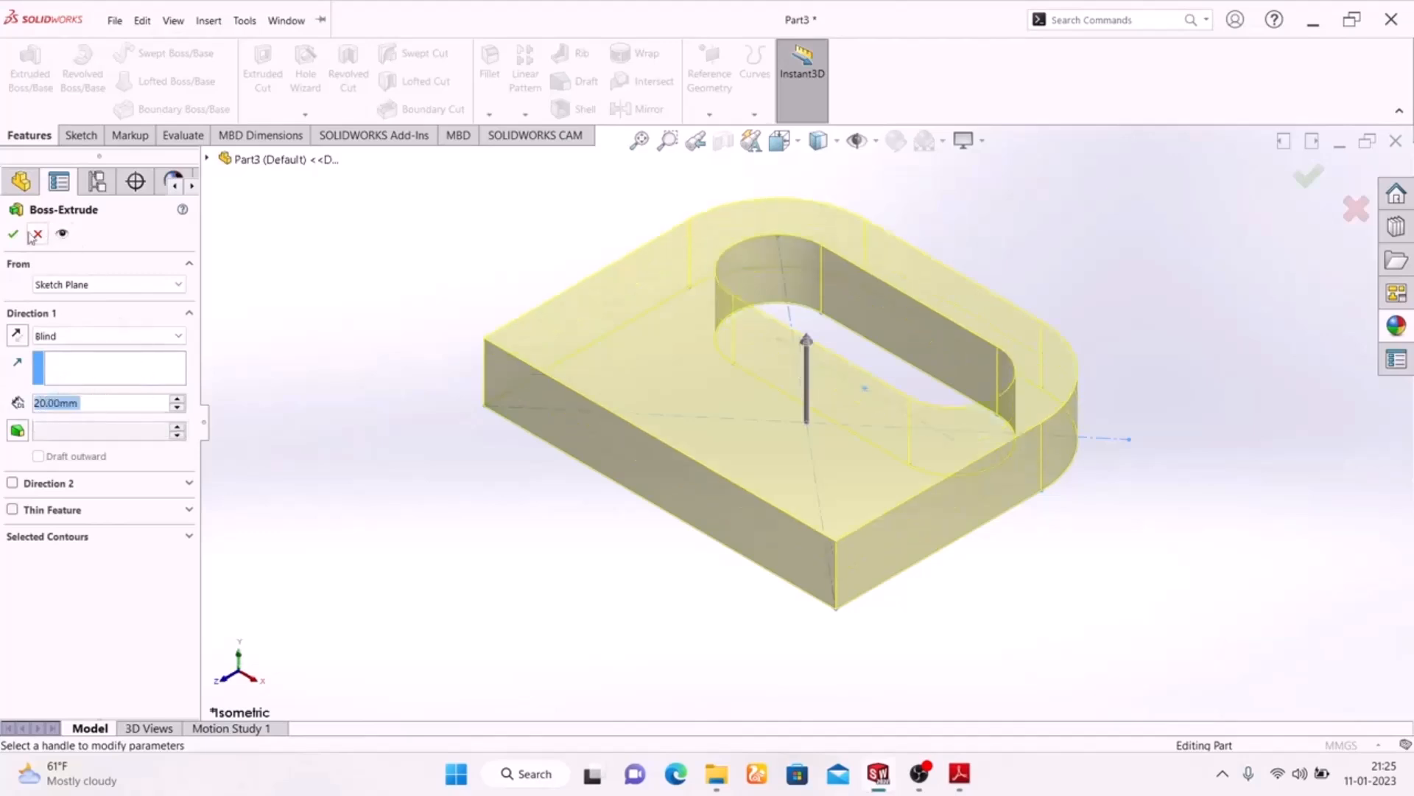
pyautogui.click(14, 235)
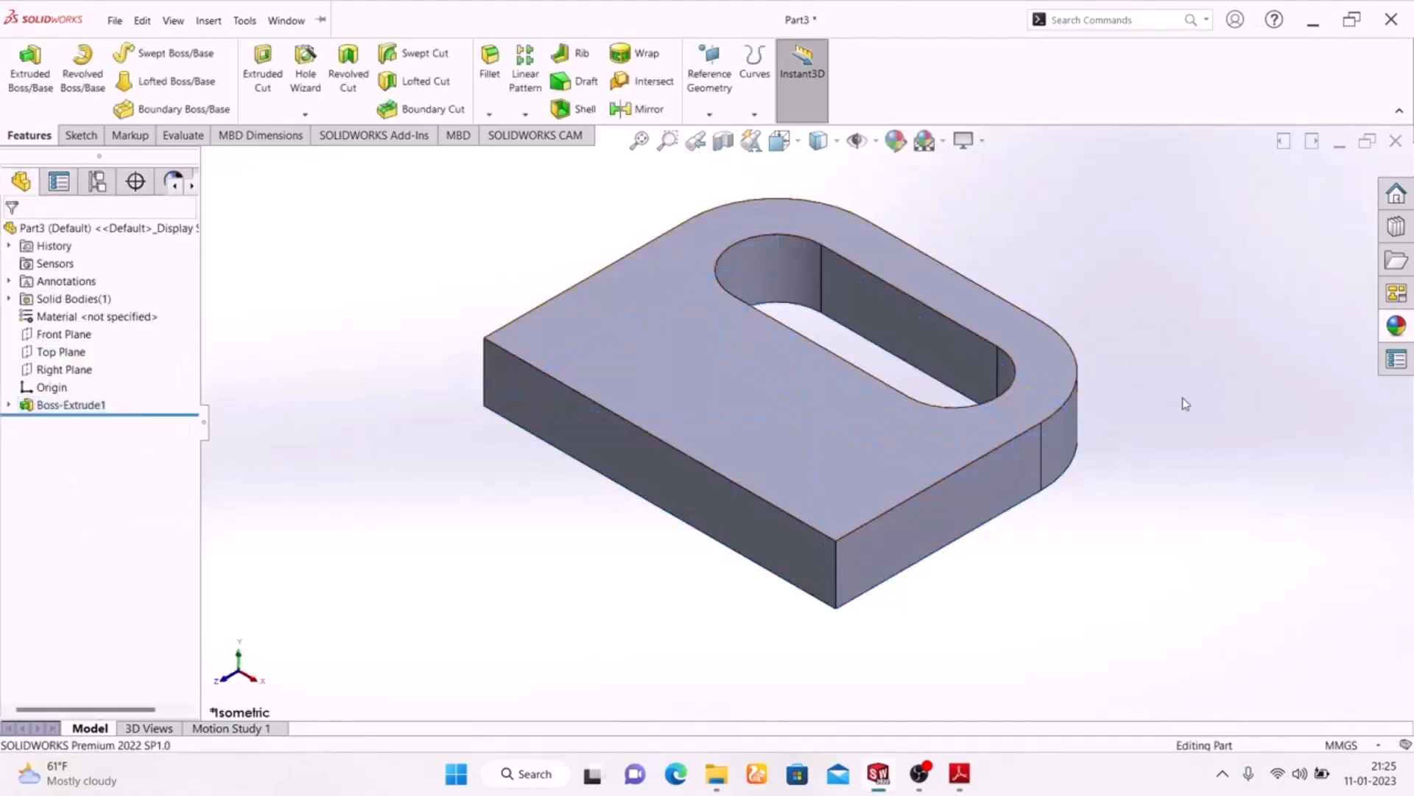
# Start a sketch on the plate's long square-cornered side face and draw a full-width corner rectangle about 22 mm high on its upper edge
pyautogui.click(689, 490)
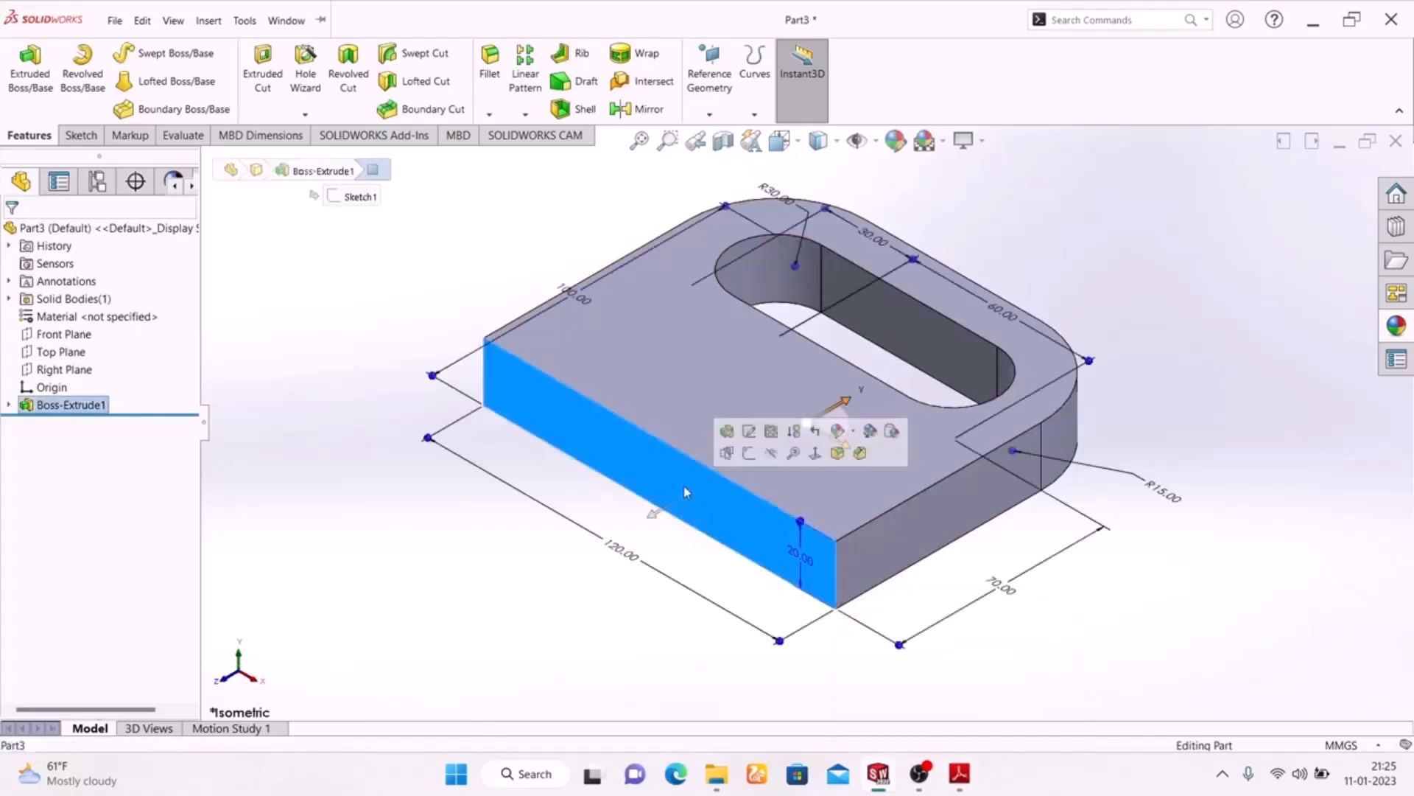
pyautogui.click(749, 453)
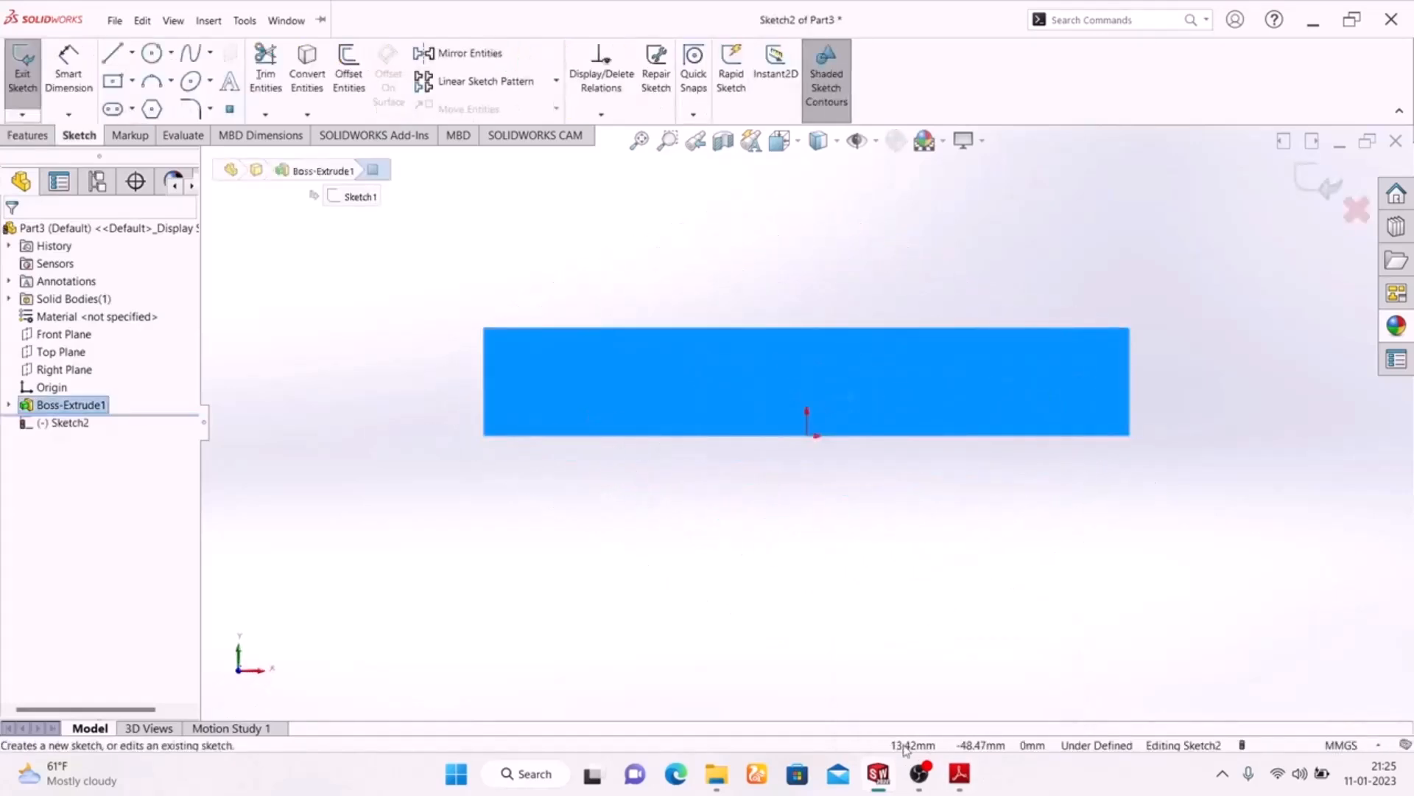
pyautogui.click(133, 81)
pyautogui.click(136, 104)
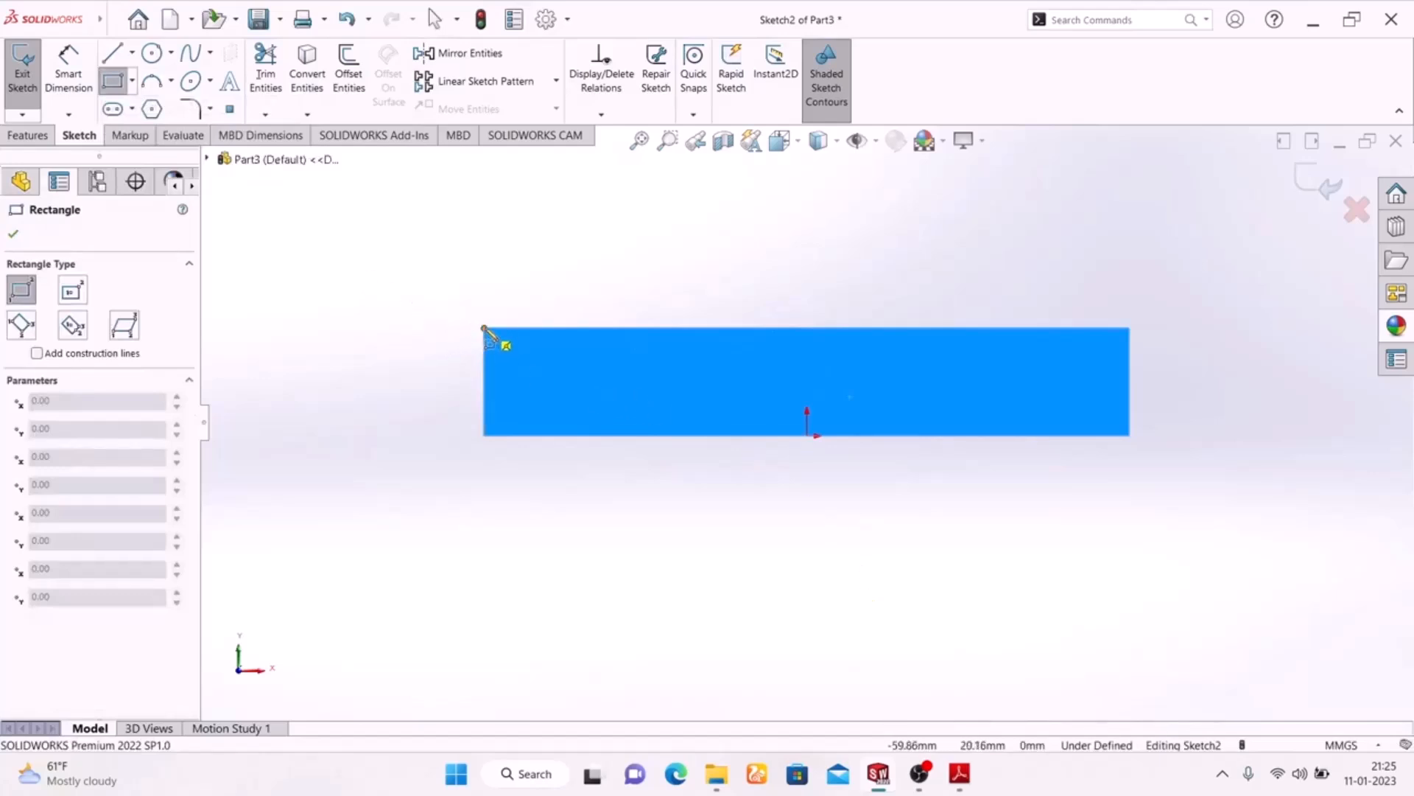
pyautogui.click(484, 329)
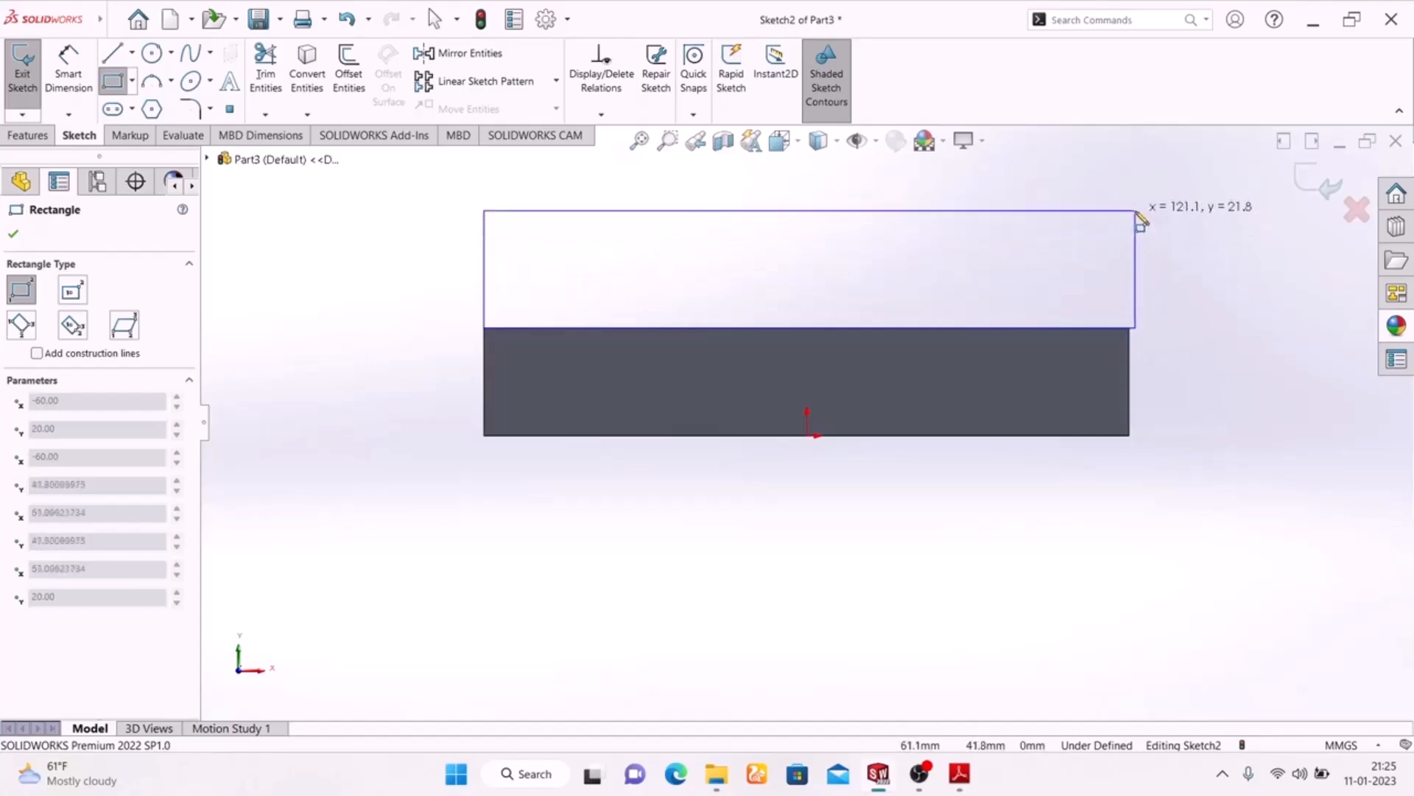
pyautogui.click(1135, 217)
pyautogui.rightClick(1218, 270)
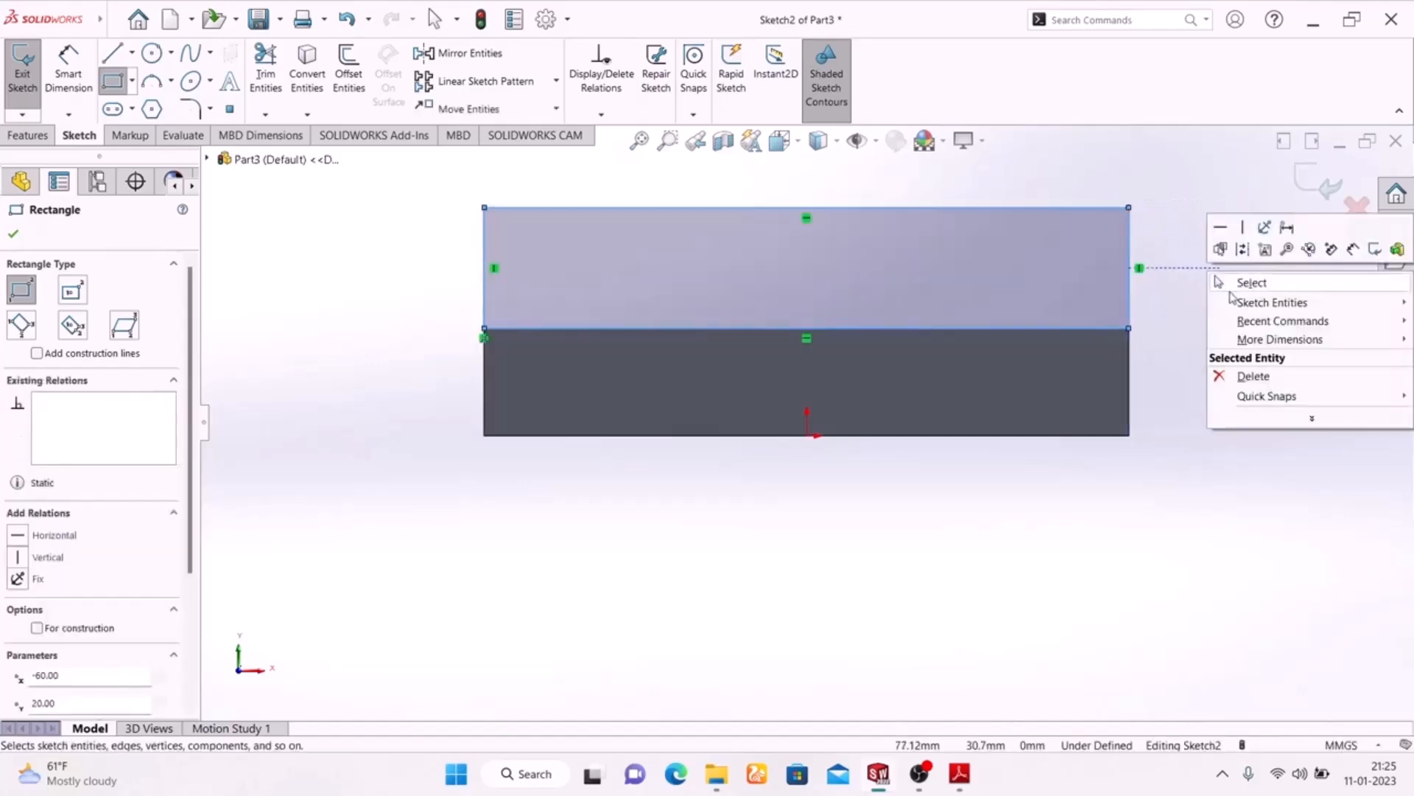
pyautogui.click(1245, 283)
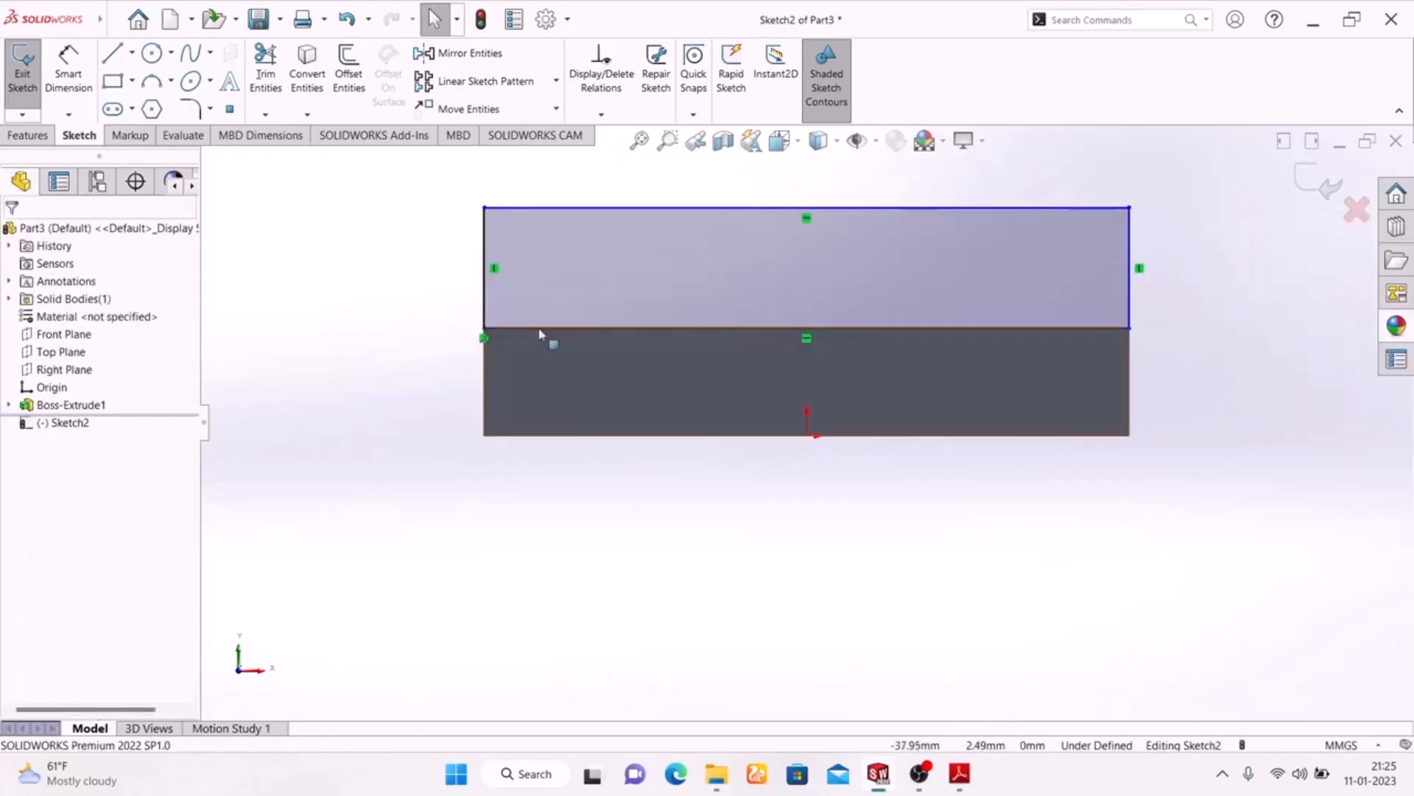
# Check the upright's height in the PDF drawing and dimension the rectangle's height 30 mm
pyautogui.click(69, 74)
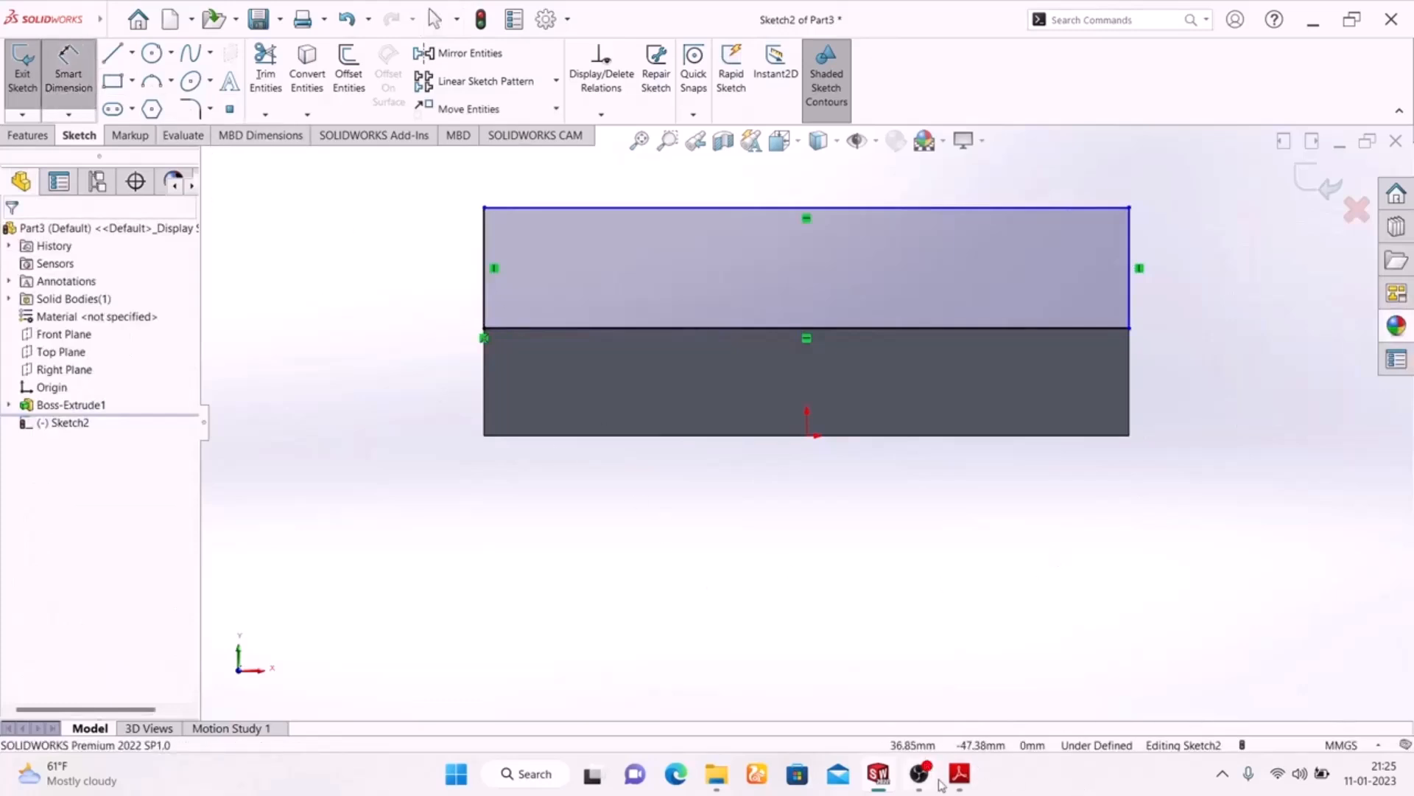
pyautogui.click(958, 774)
pyautogui.scroll(-5, 663, 508)
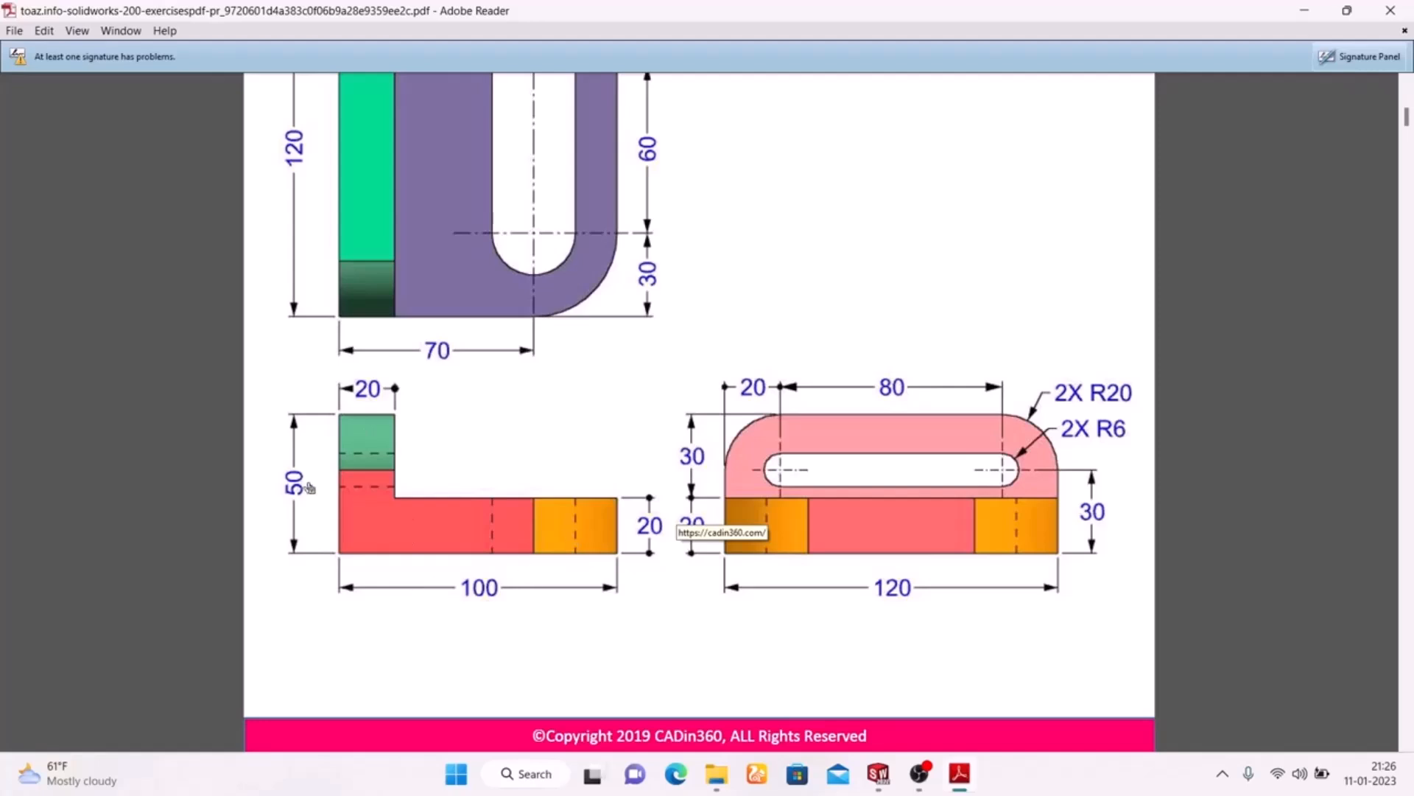
pyautogui.scroll(3, 313, 486)
pyautogui.scroll(-2, 316, 483)
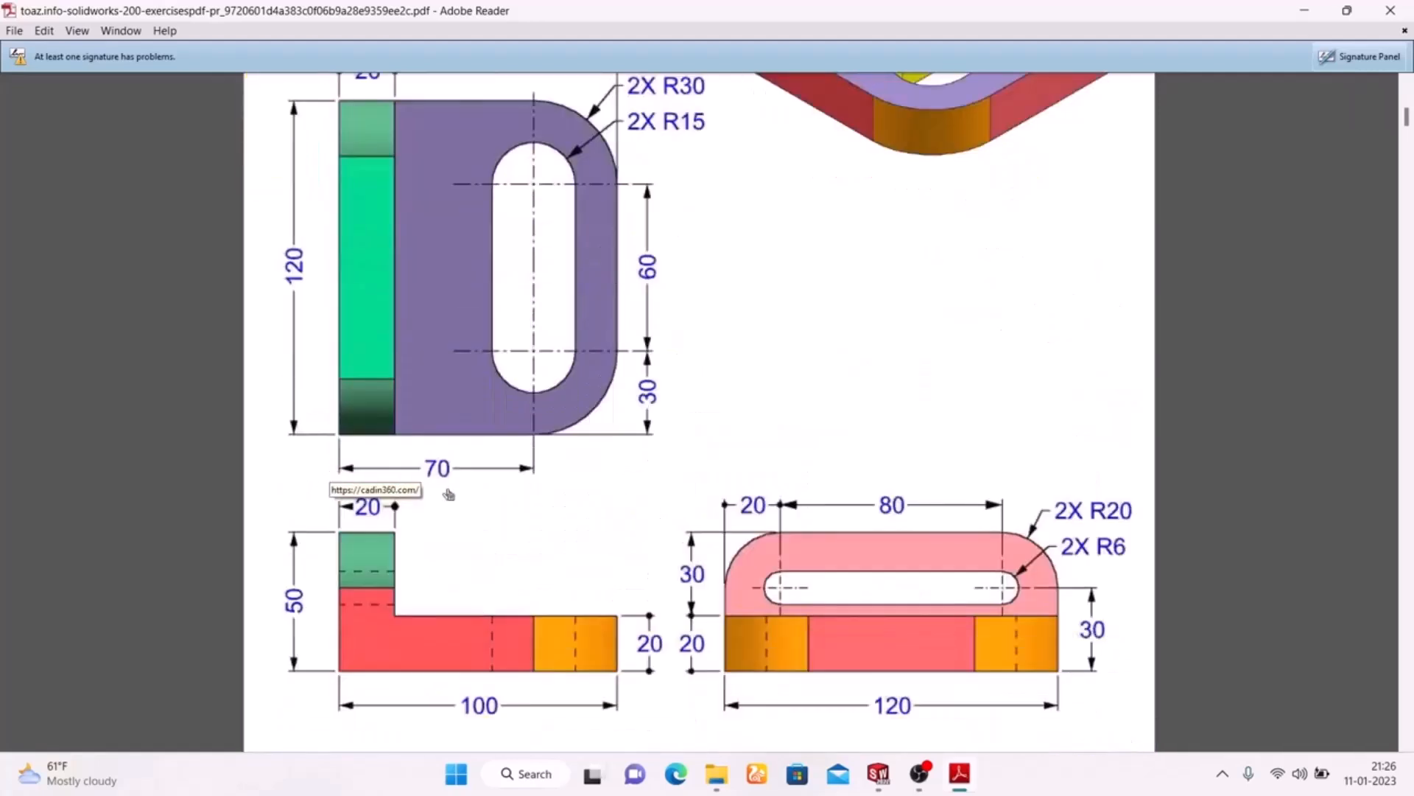
pyautogui.click(959, 773)
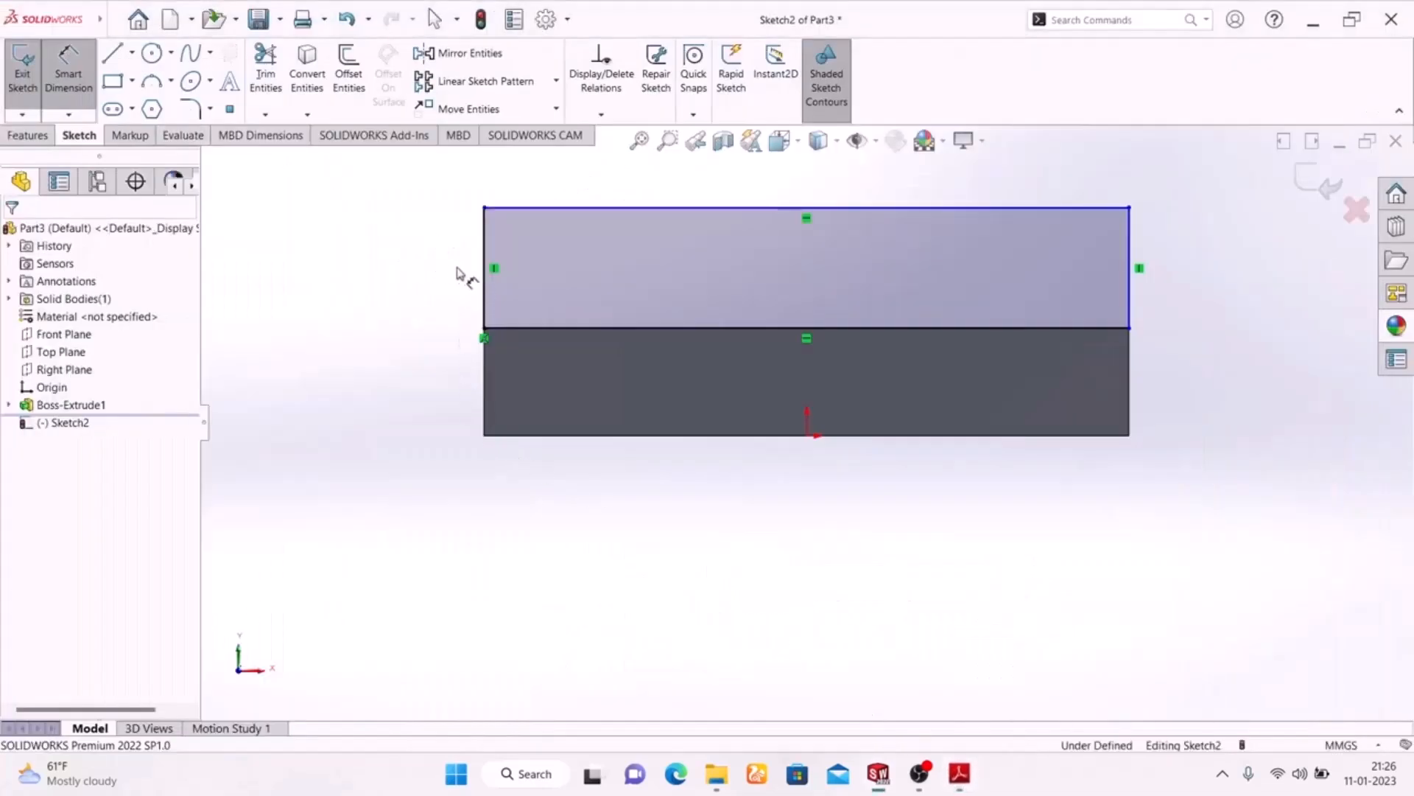
pyautogui.click(484, 298)
pyautogui.click(400, 264)
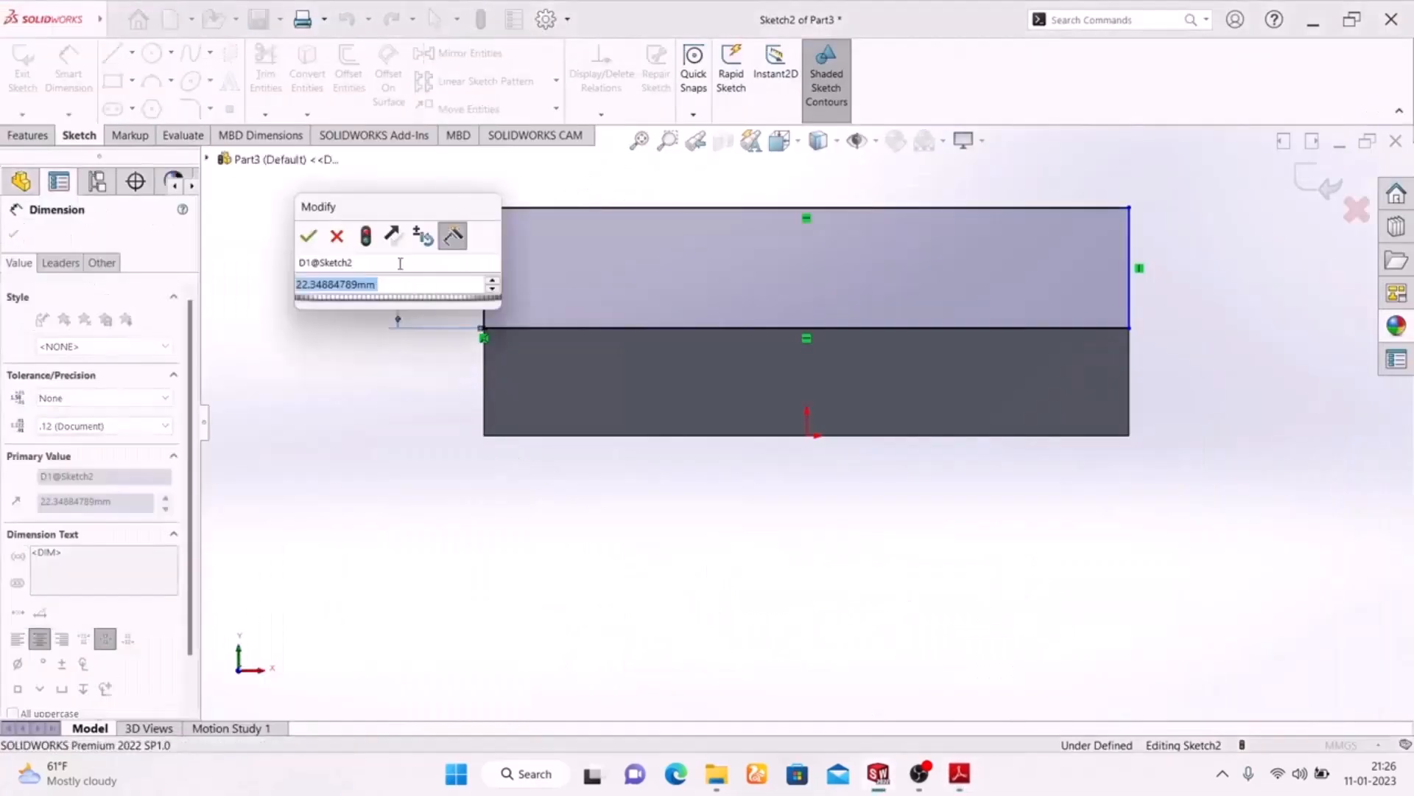
pyautogui.write('30')
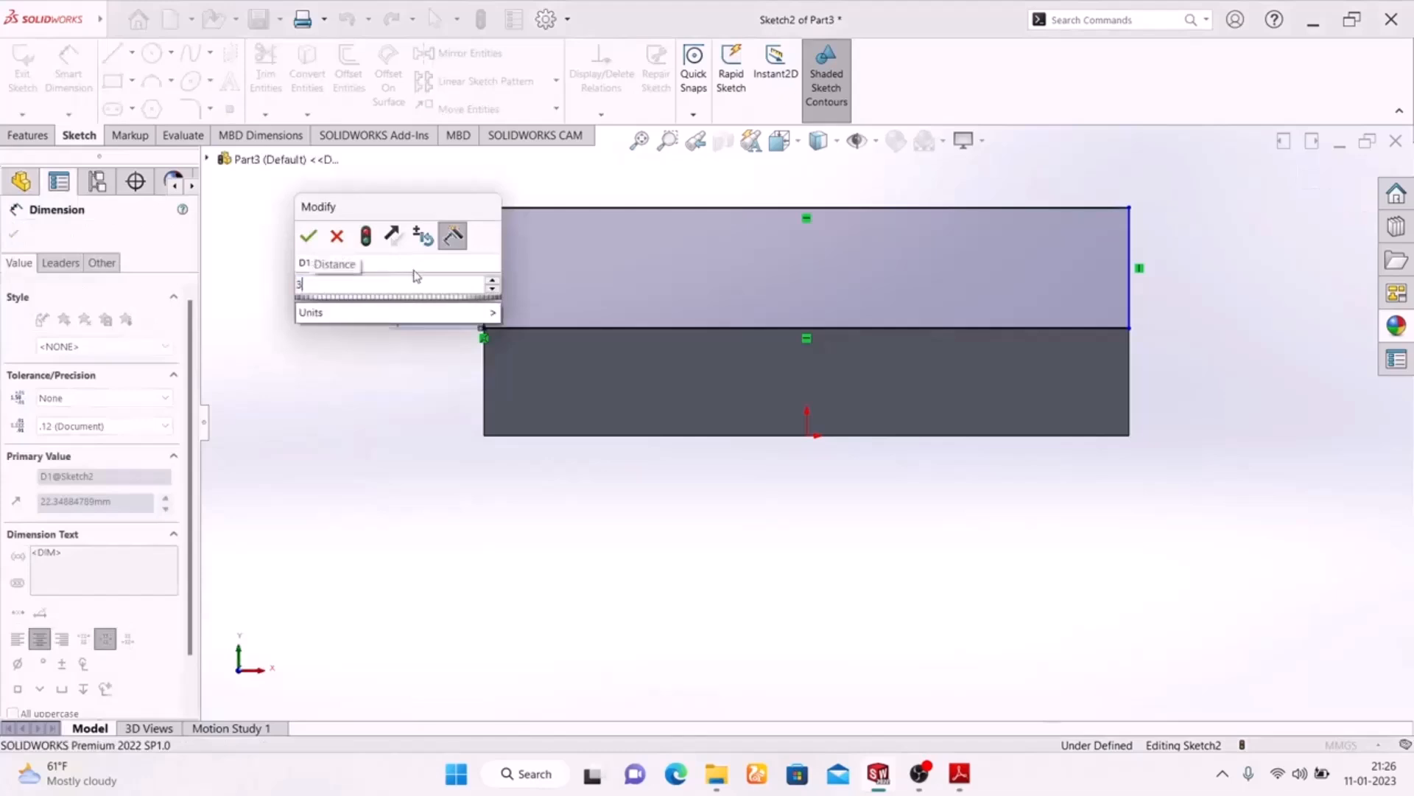
pyautogui.press('Return')
pyautogui.scroll(1, 715, 349)
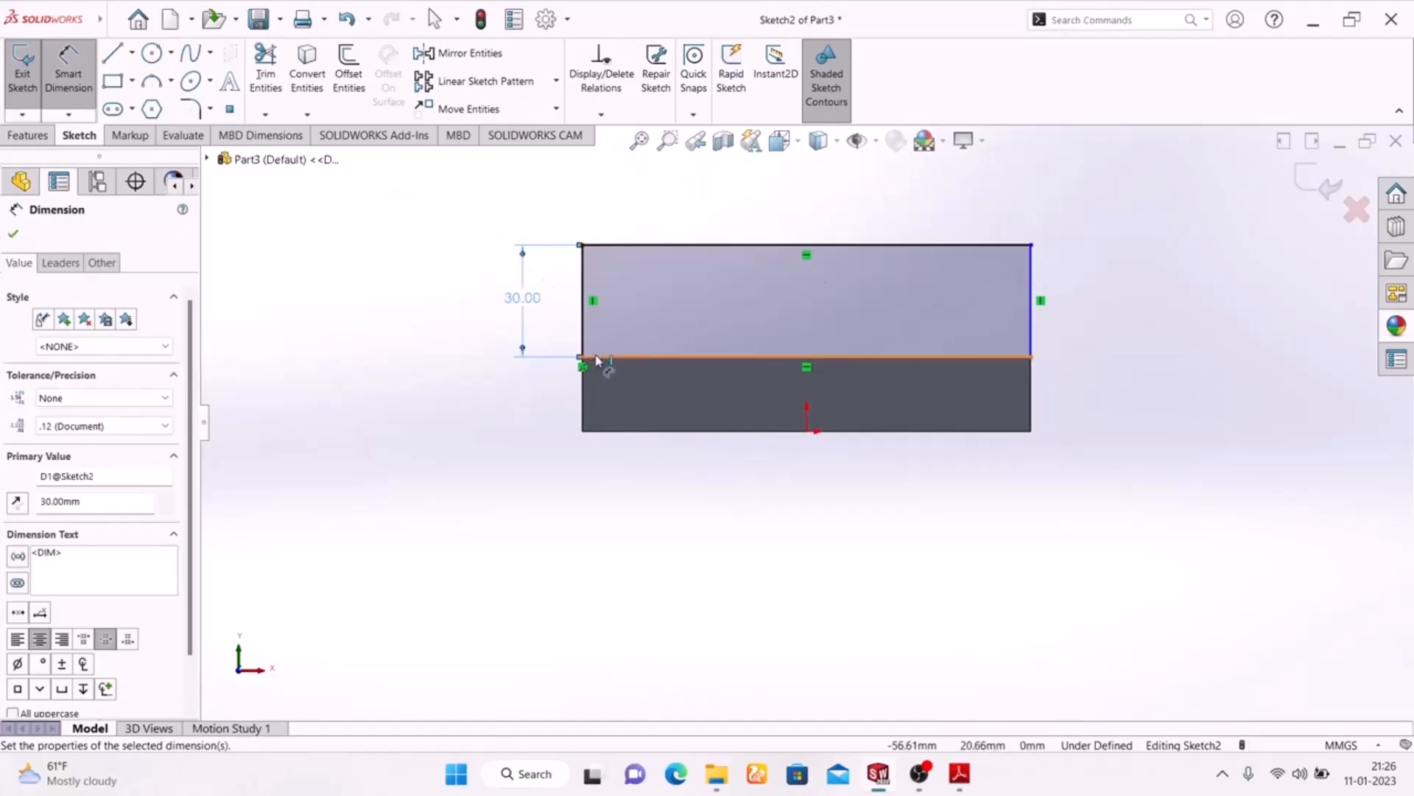
# Round the rectangle's two upper corners with 20 mm sketch fillets, as given in the PDF drawing
pyautogui.click(190, 109)
pyautogui.click(959, 774)
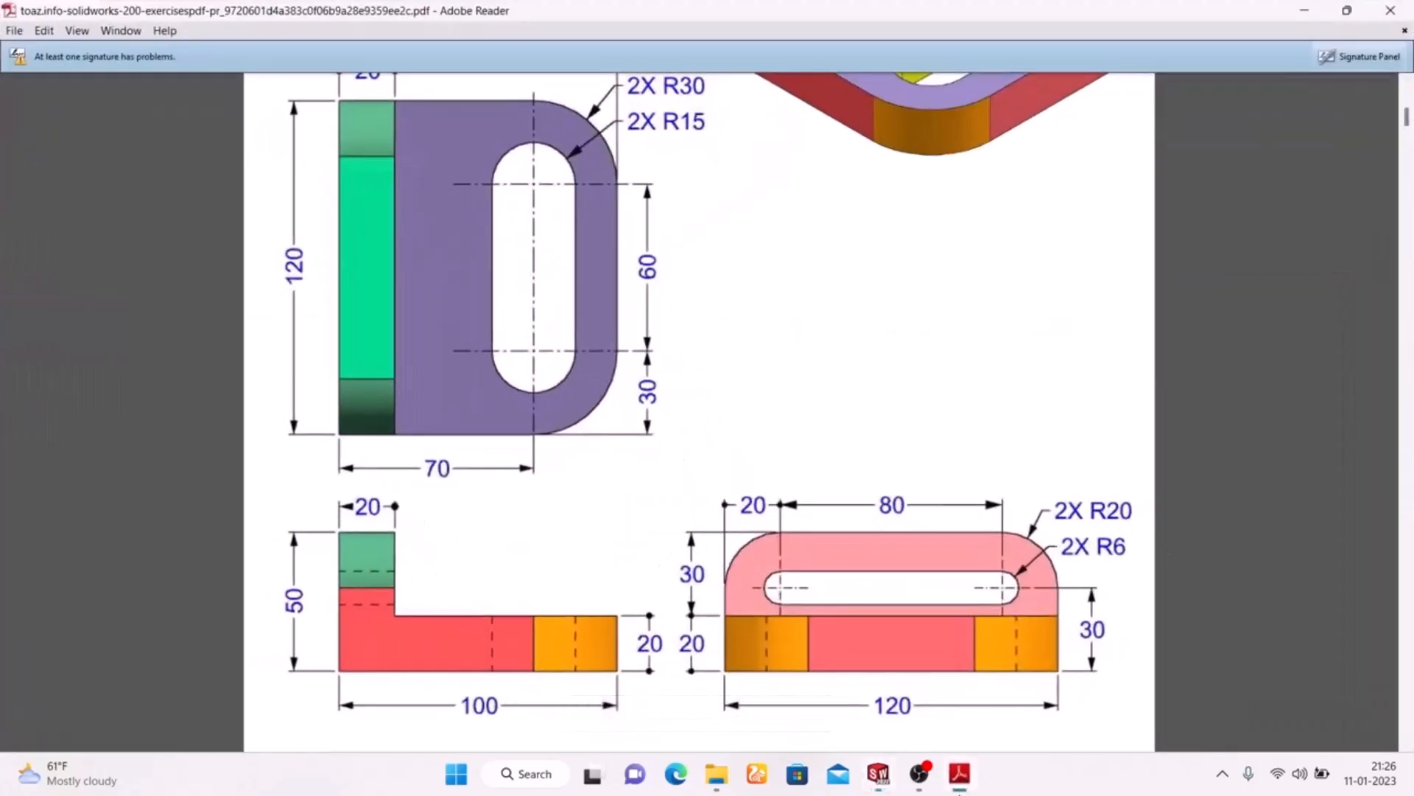
pyautogui.click(959, 773)
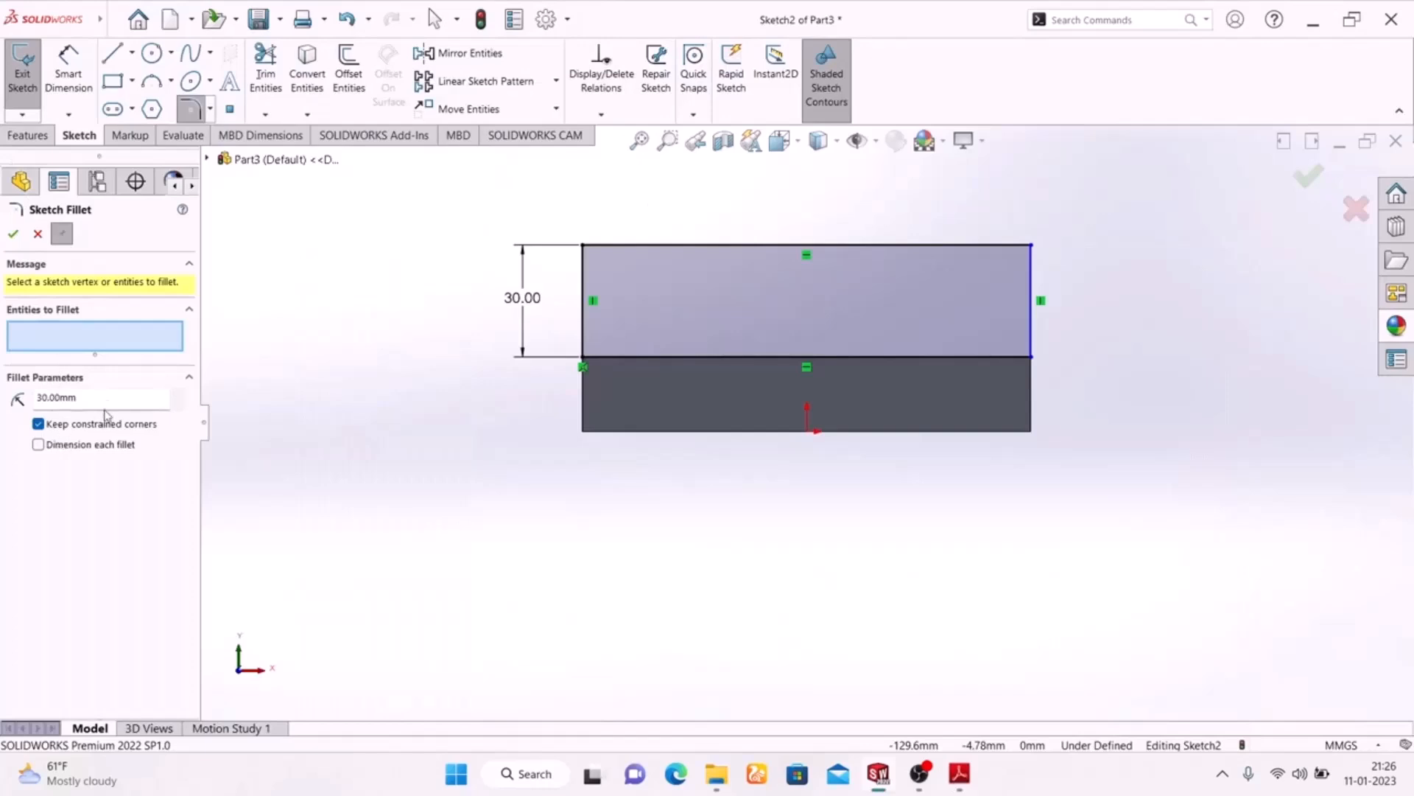
pyautogui.moveTo(104, 397); pyautogui.dragTo(2, 383)
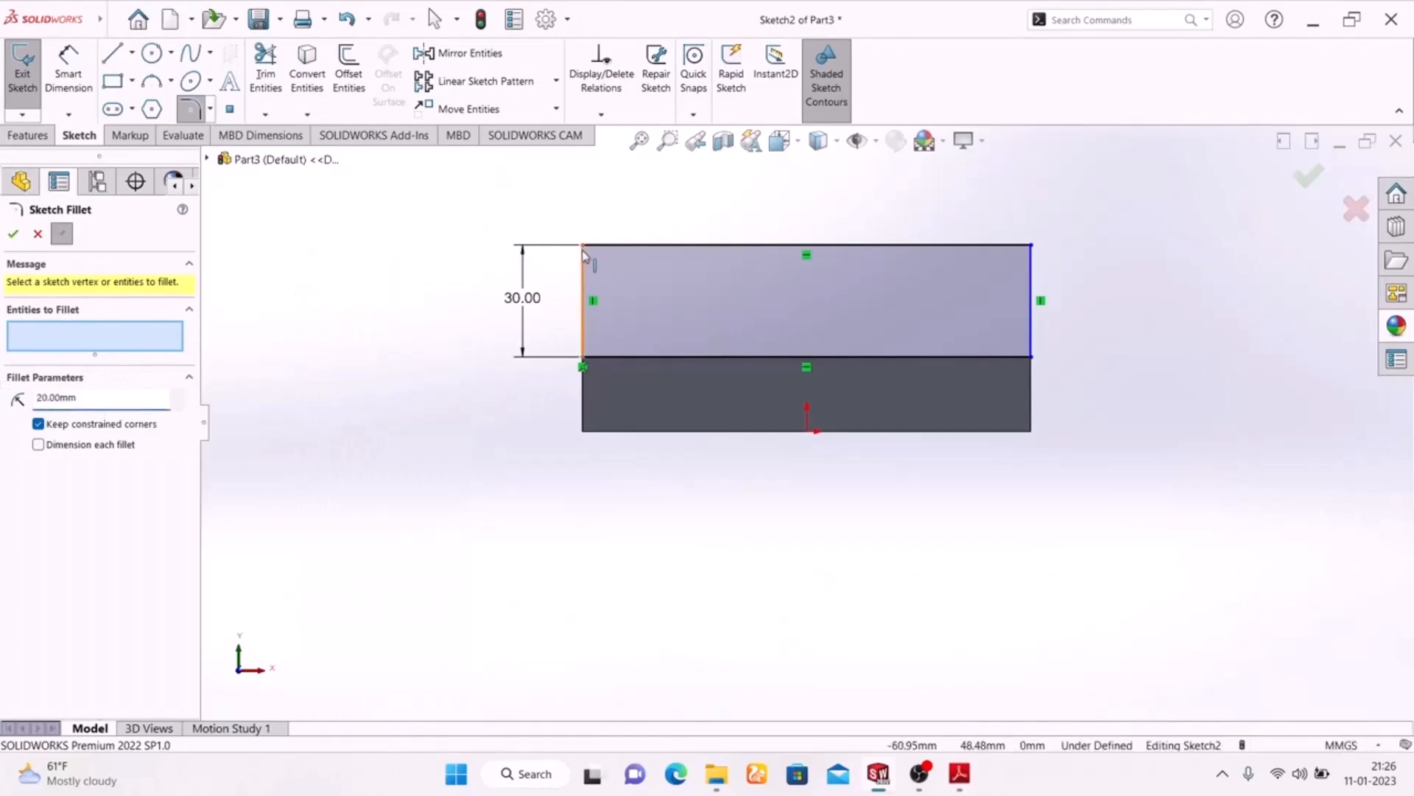
pyautogui.click(685, 247)
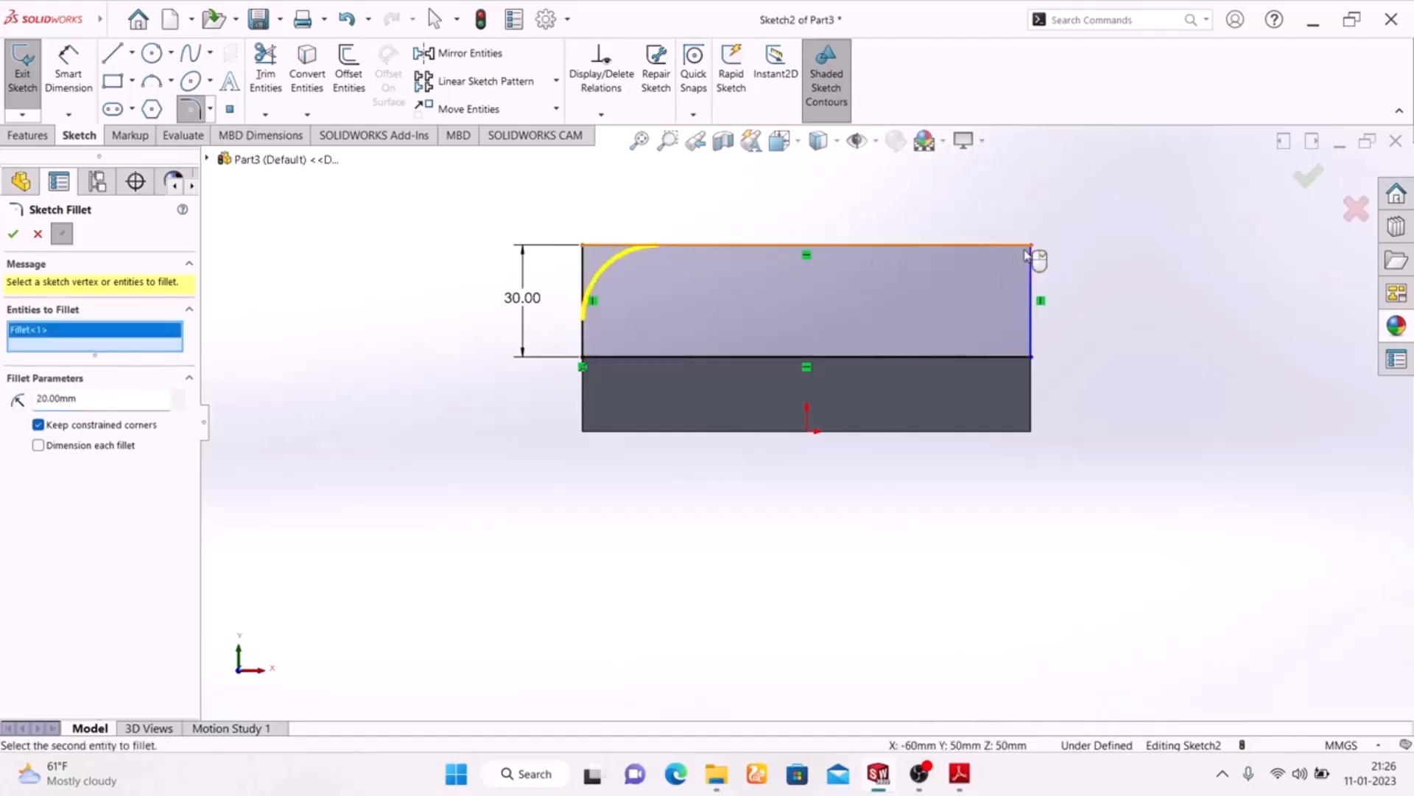
pyautogui.click(1032, 248)
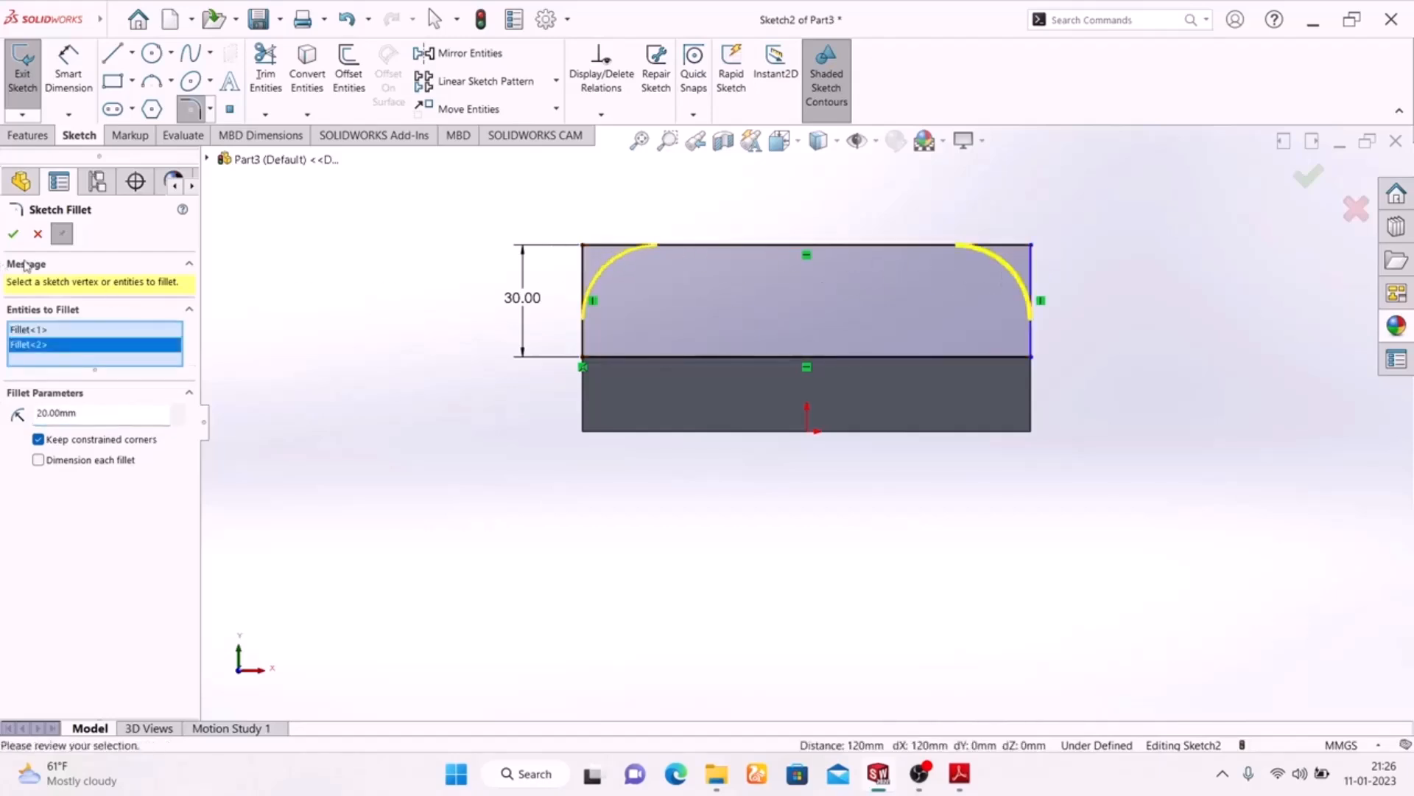
pyautogui.click(12, 233)
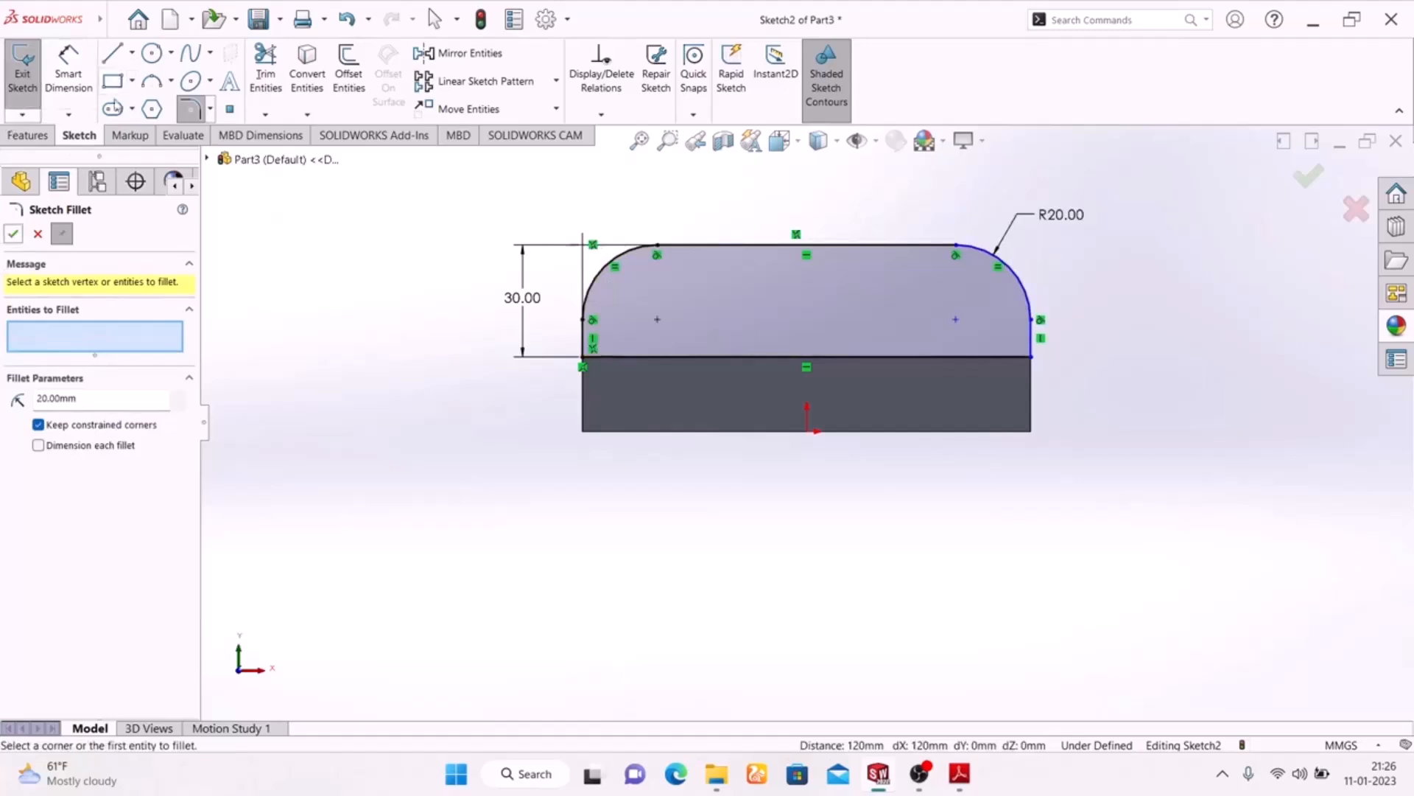
# Draw a horizontal straight slot inside the rounded profile, about 86 mm between centres and 11 mm wide, after checking the PDF drawing
pyautogui.click(113, 109)
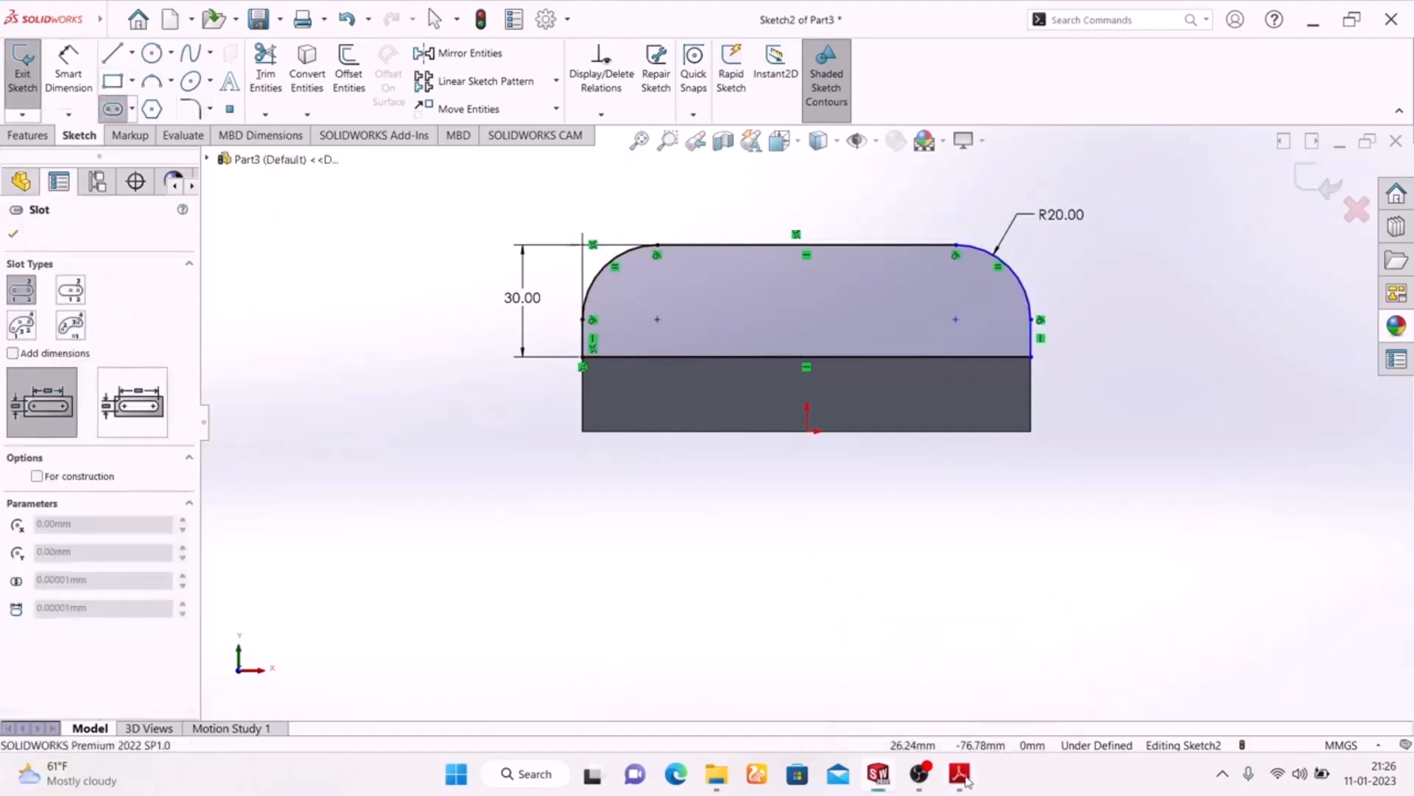
pyautogui.click(963, 776)
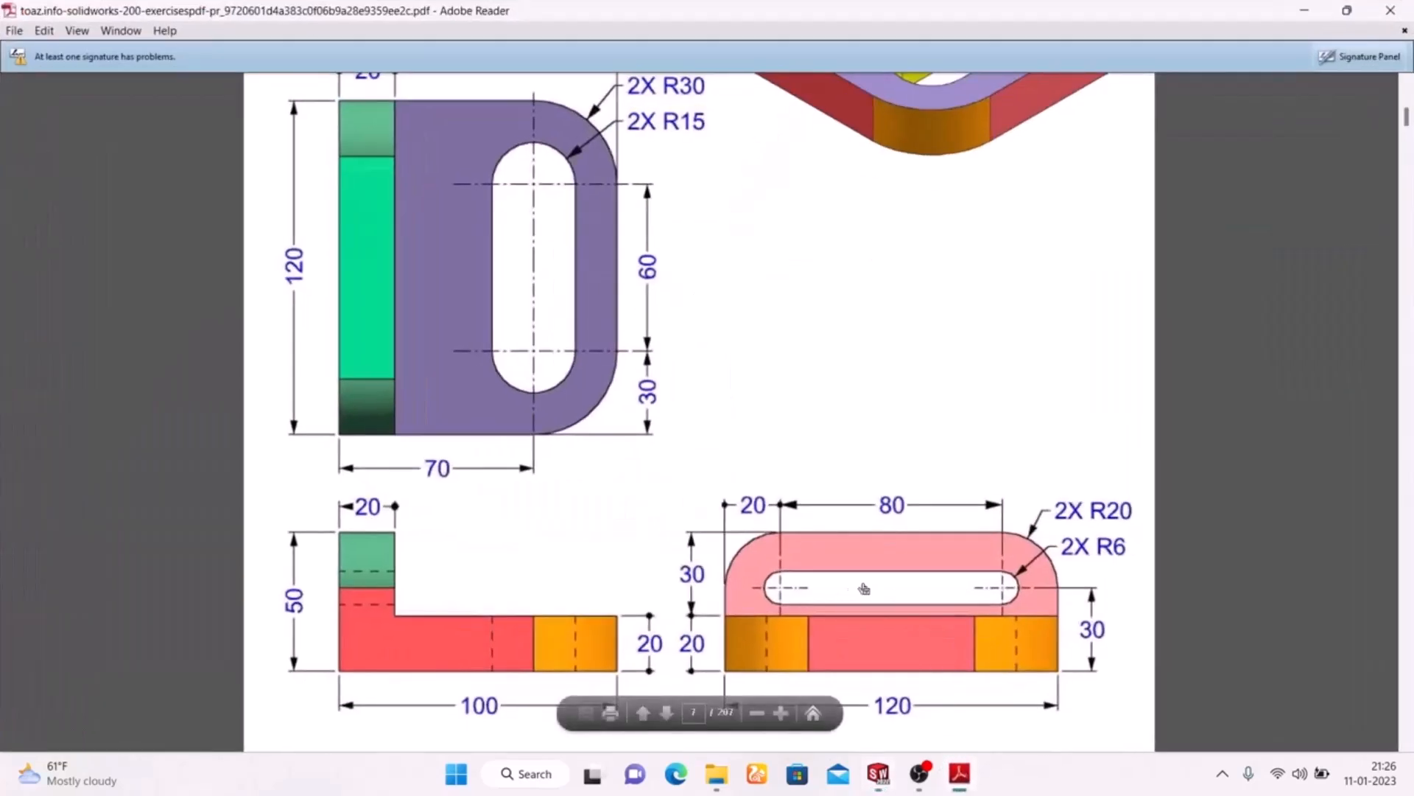
pyautogui.click(959, 773)
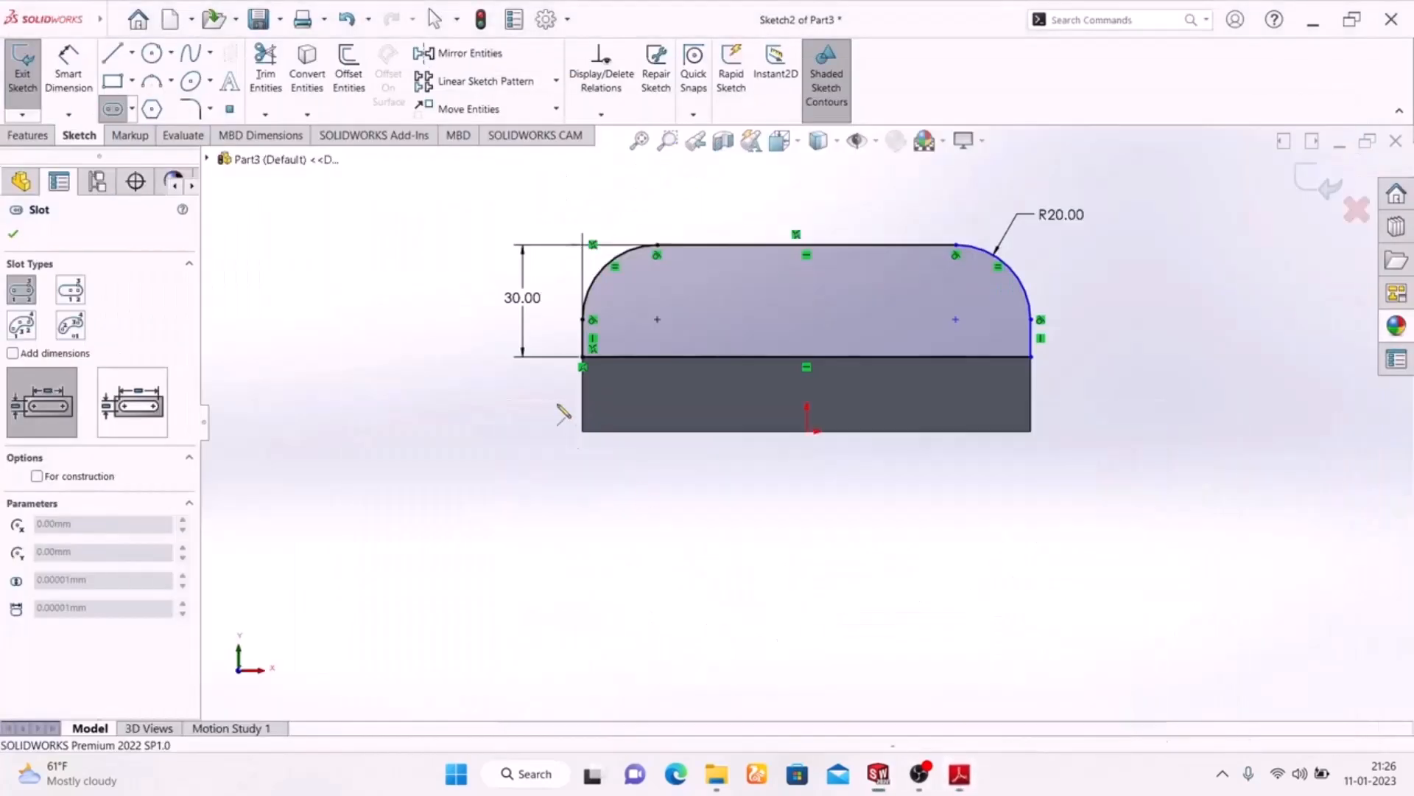
pyautogui.click(648, 312)
pyautogui.click(972, 315)
pyautogui.click(852, 334)
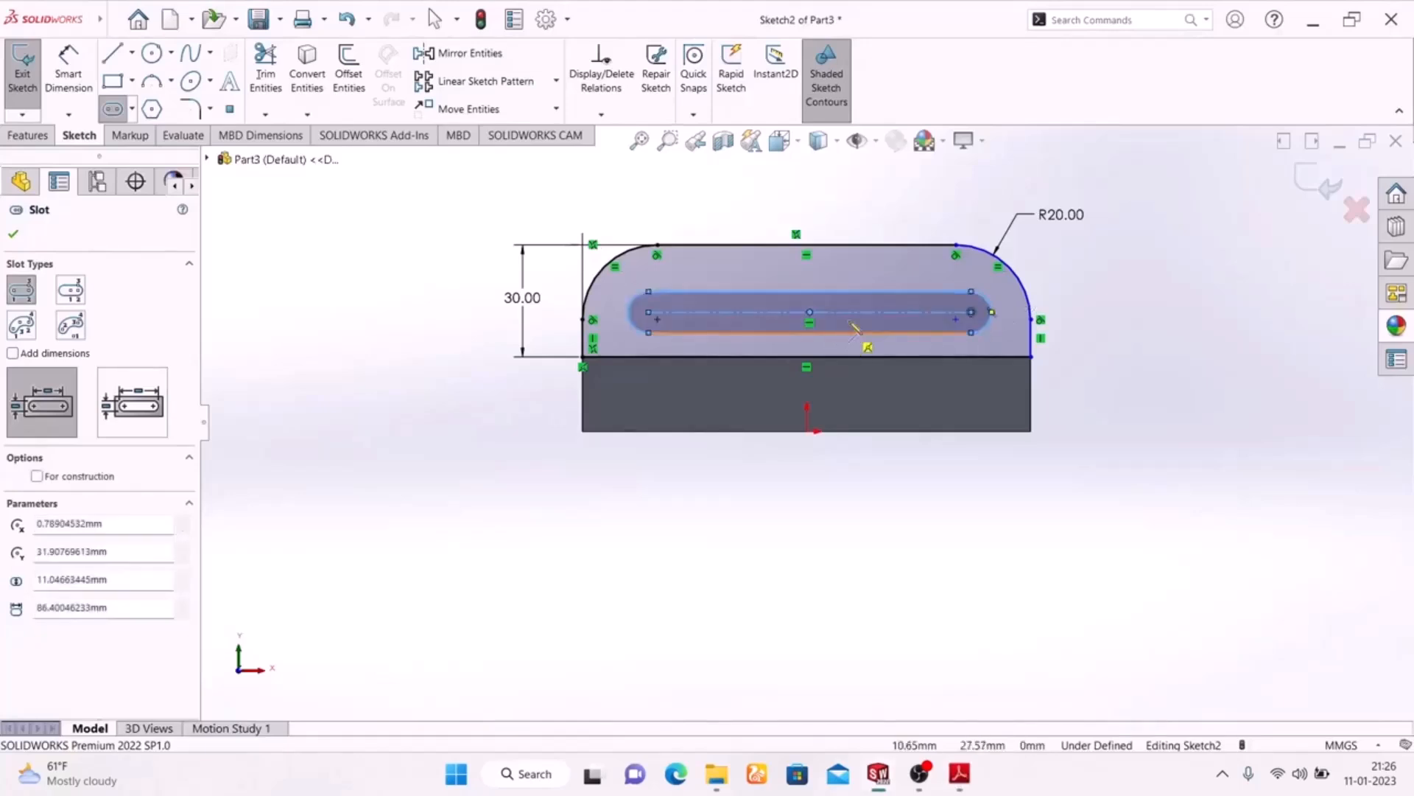
pyautogui.rightClick(1130, 271)
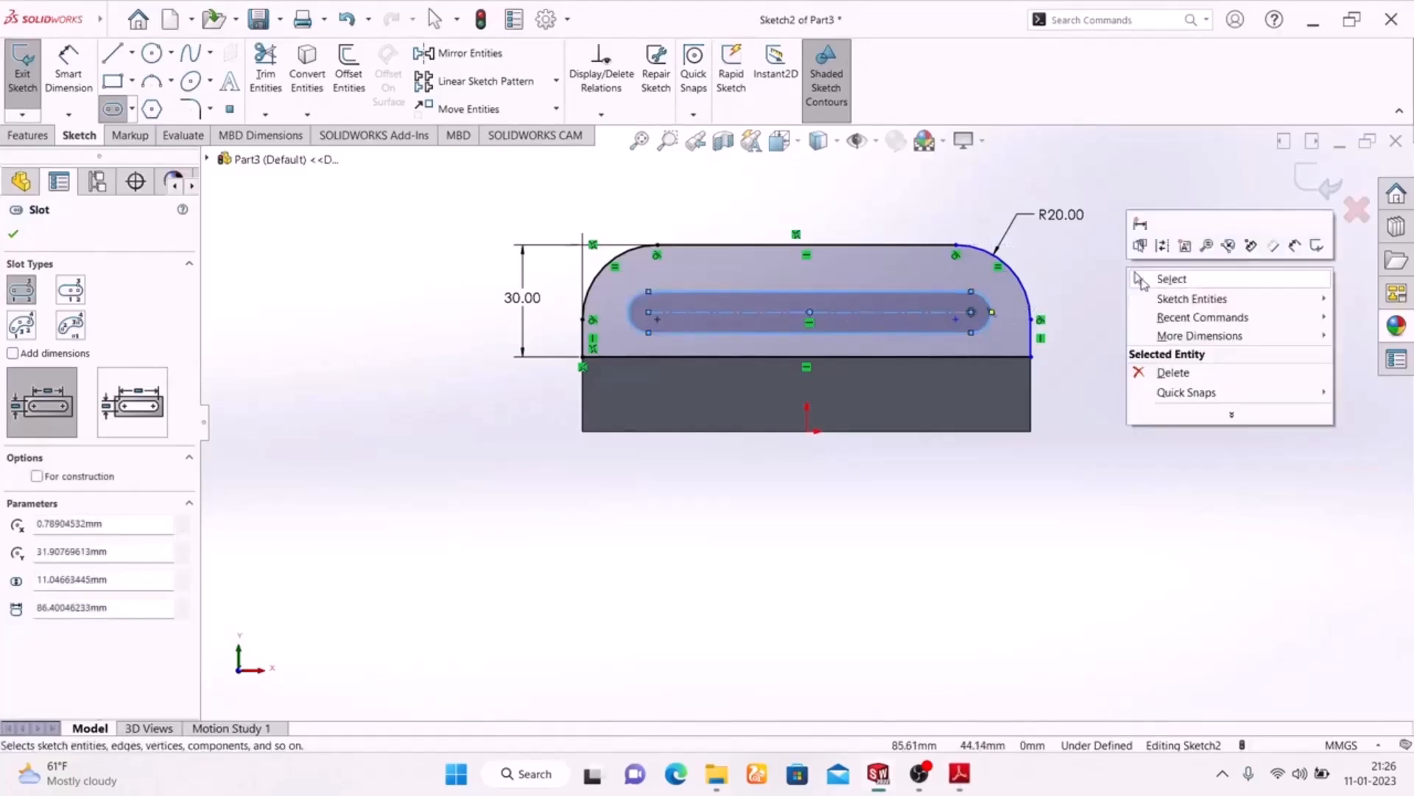
pyautogui.click(1171, 279)
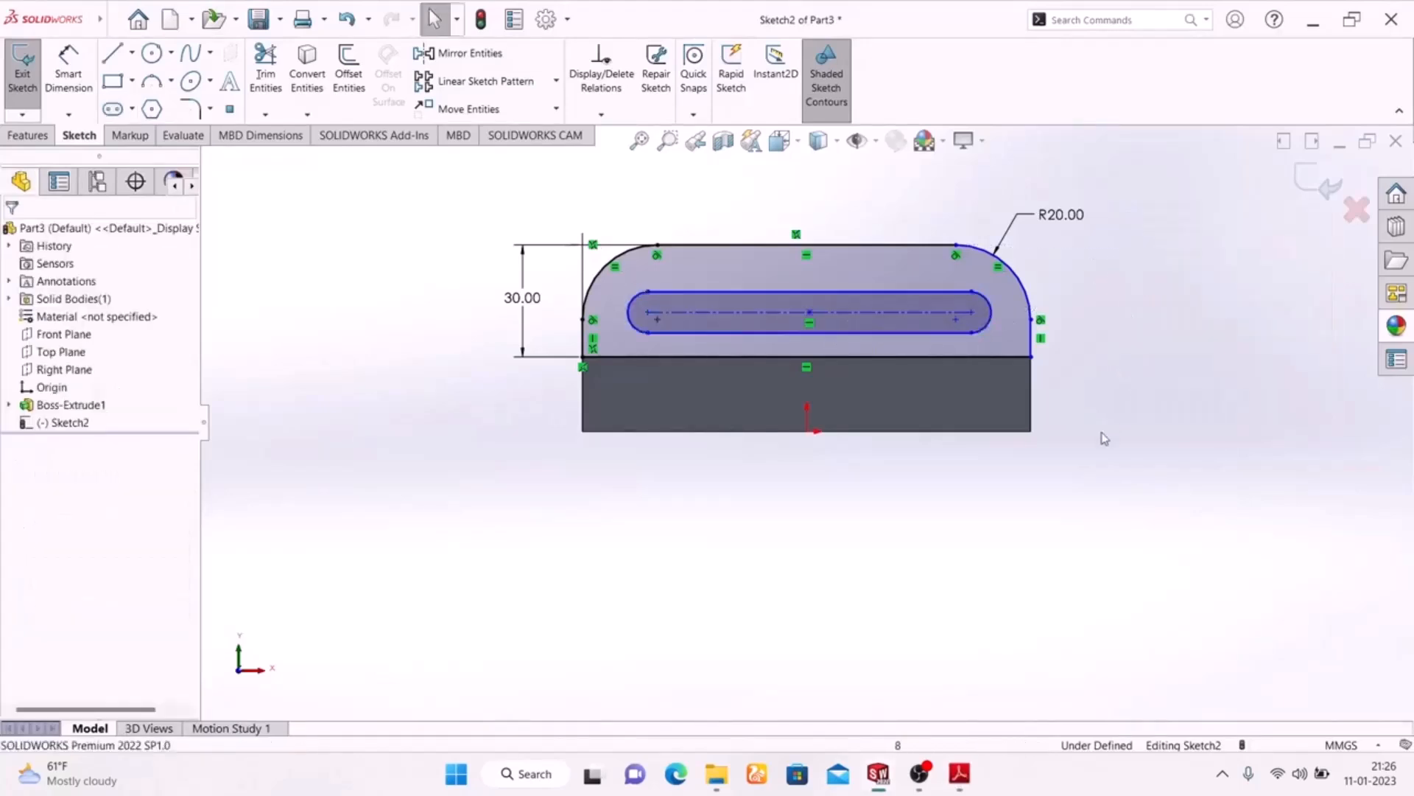
# Check the slot length in the PDF drawing and dimension the slot's centre-to-centre distance 80 mm
pyautogui.click(969, 773)
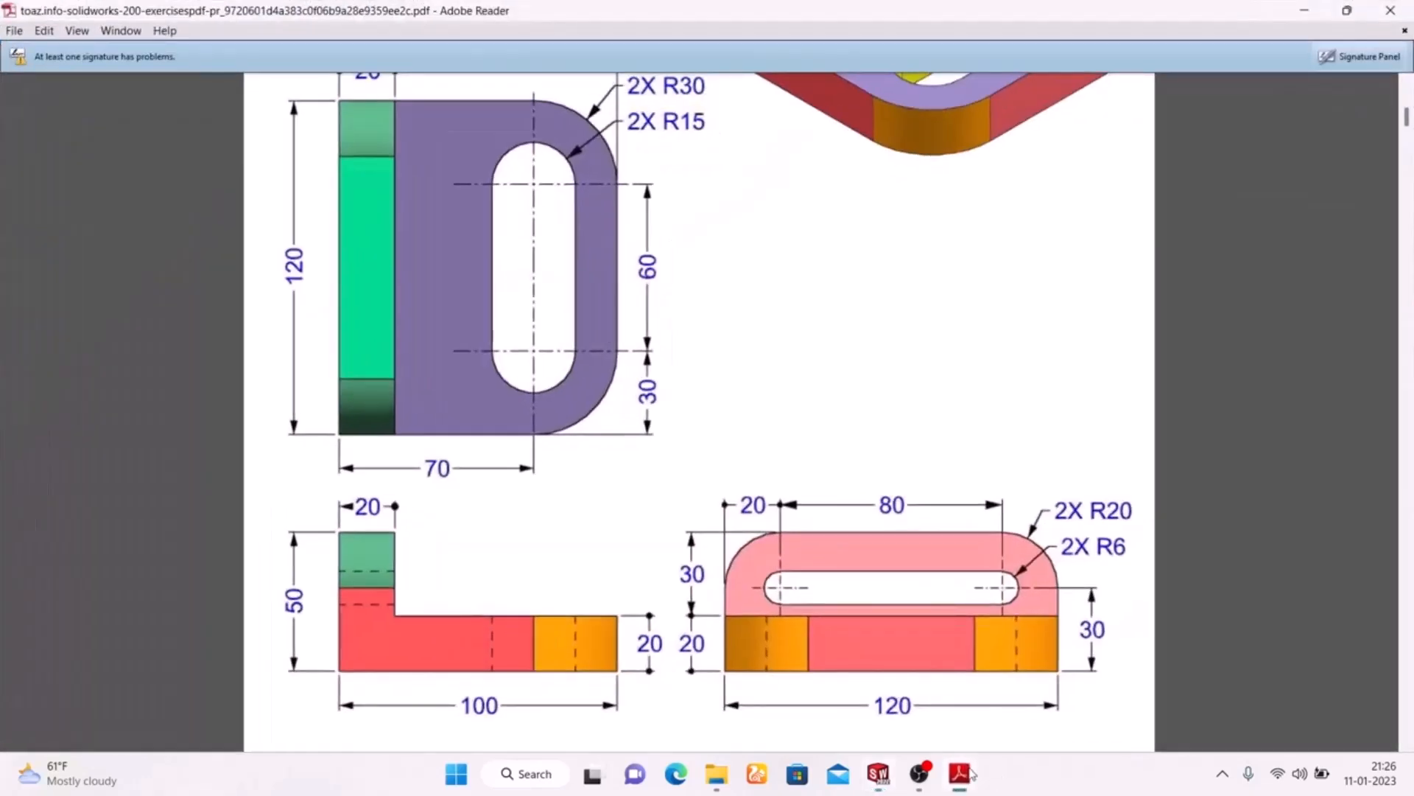
pyautogui.click(970, 772)
pyautogui.click(68, 74)
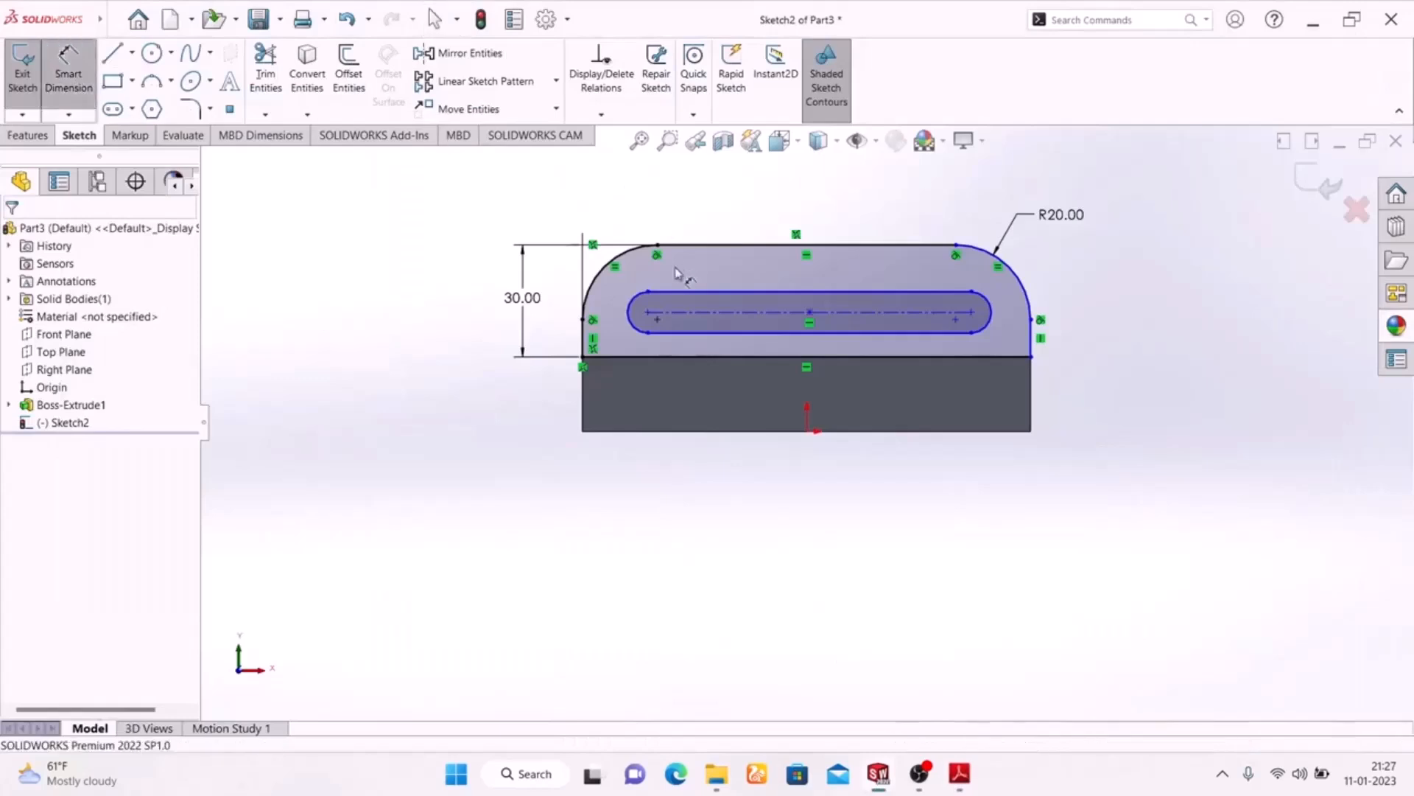
pyautogui.click(721, 318)
pyautogui.click(821, 189)
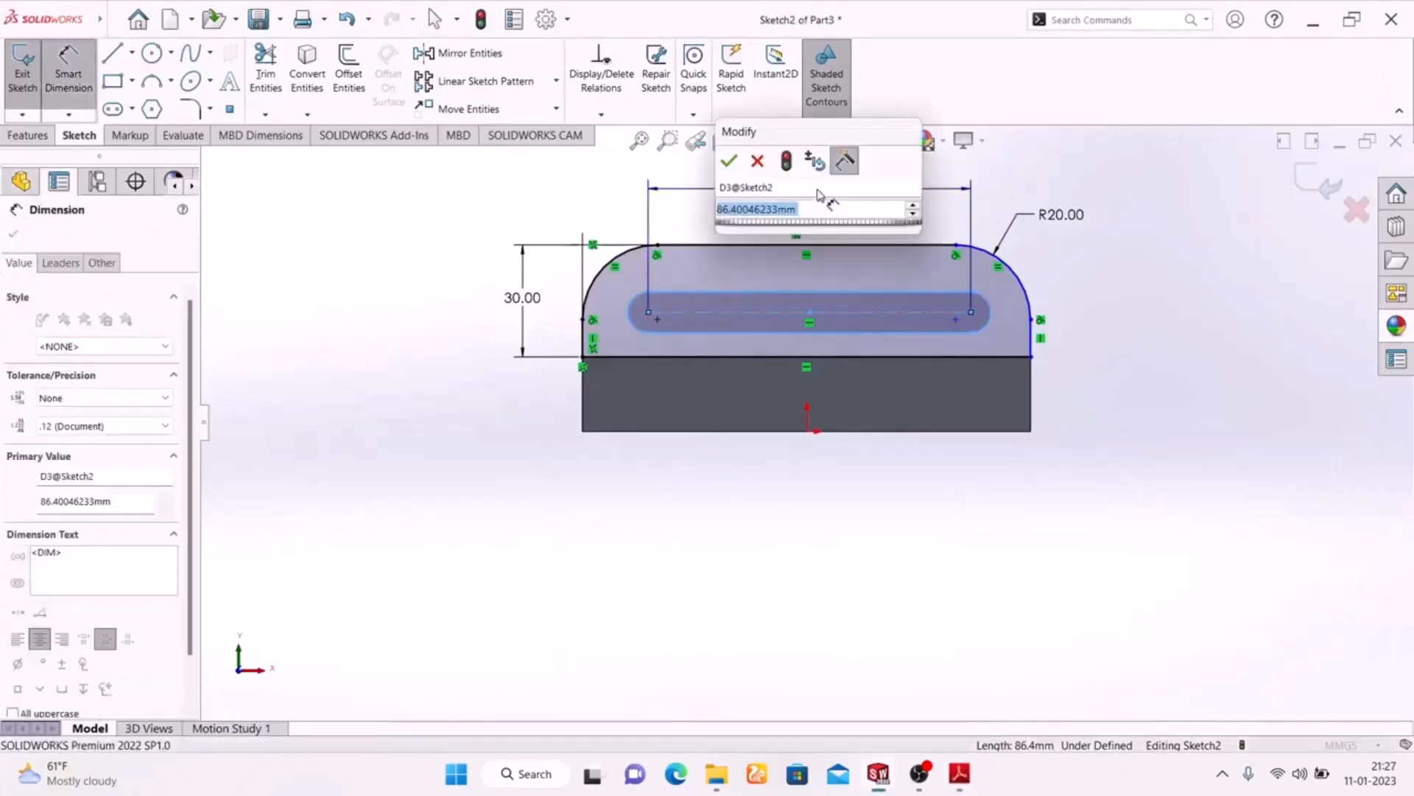
pyautogui.write('80')
pyautogui.press('Return')
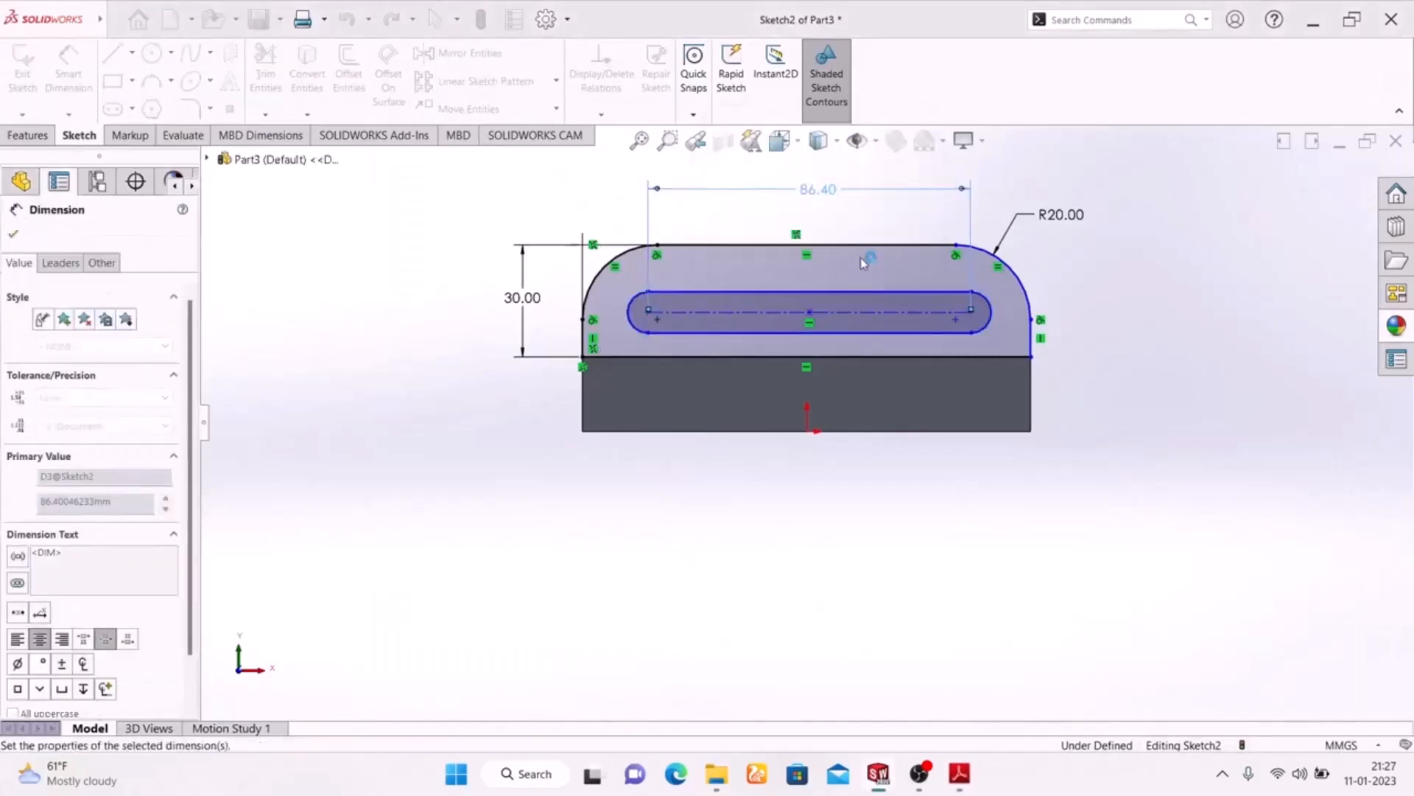
pyautogui.click(1112, 361)
# Check the slot's end radius in the PDF drawing and dimension it 6 mm in the sketch
pyautogui.click(961, 775)
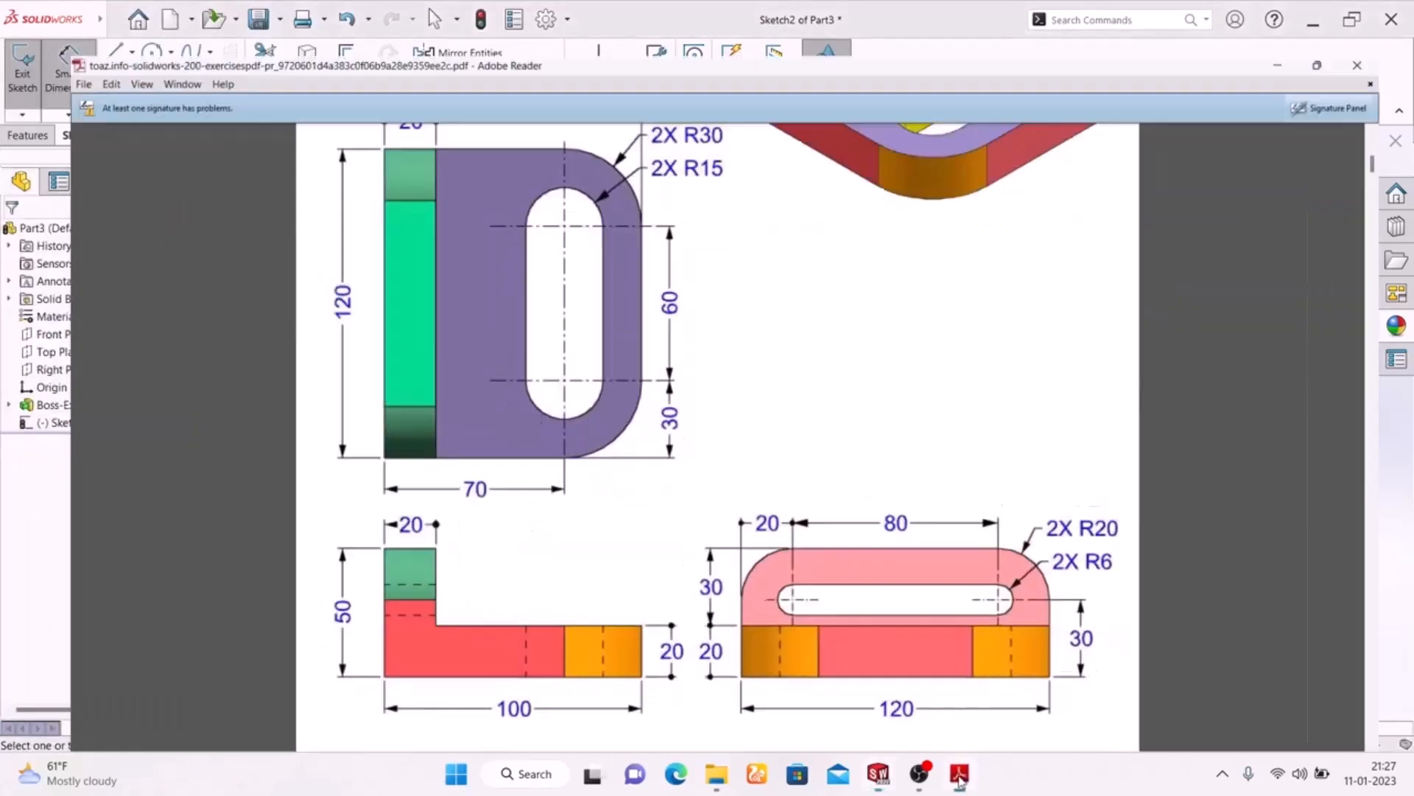
pyautogui.click(960, 774)
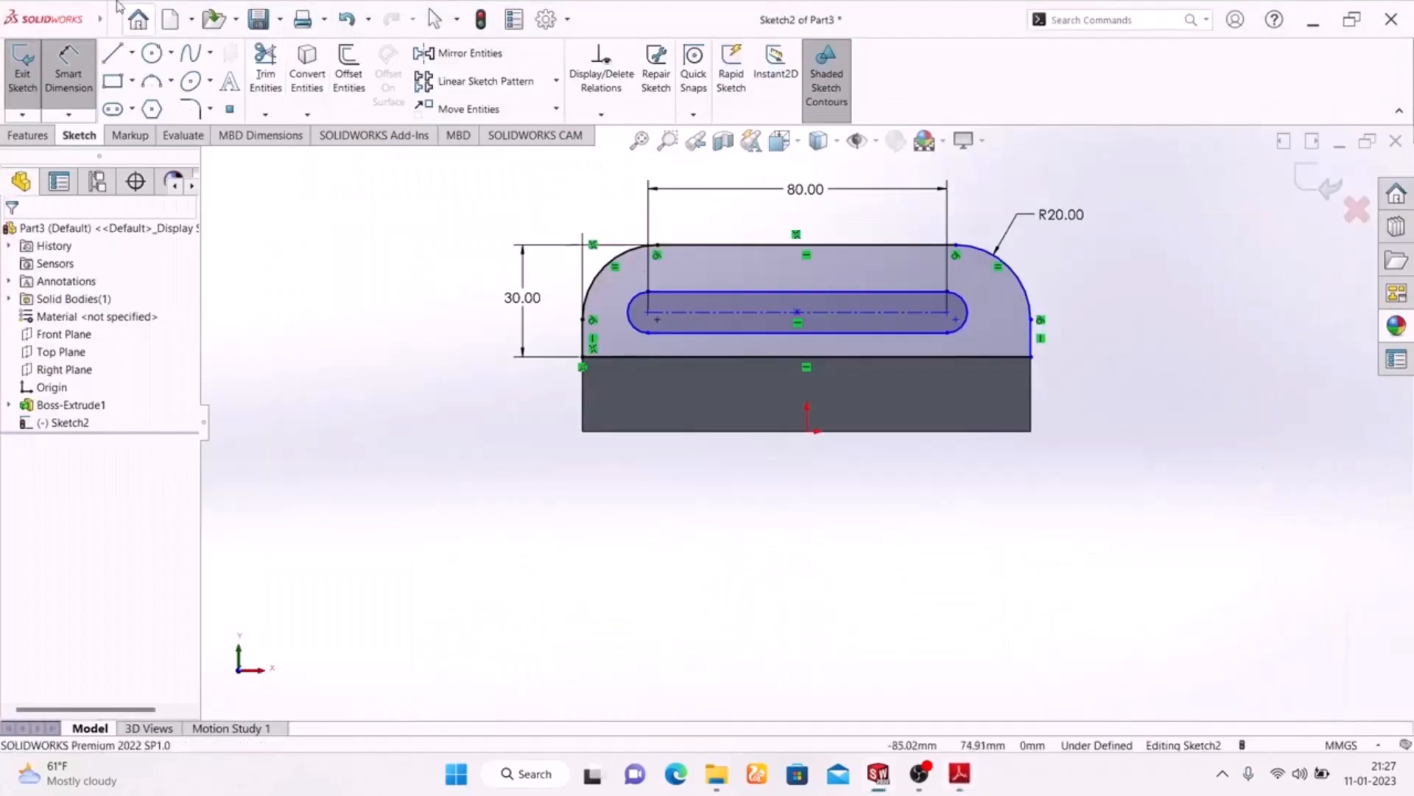
pyautogui.click(967, 311)
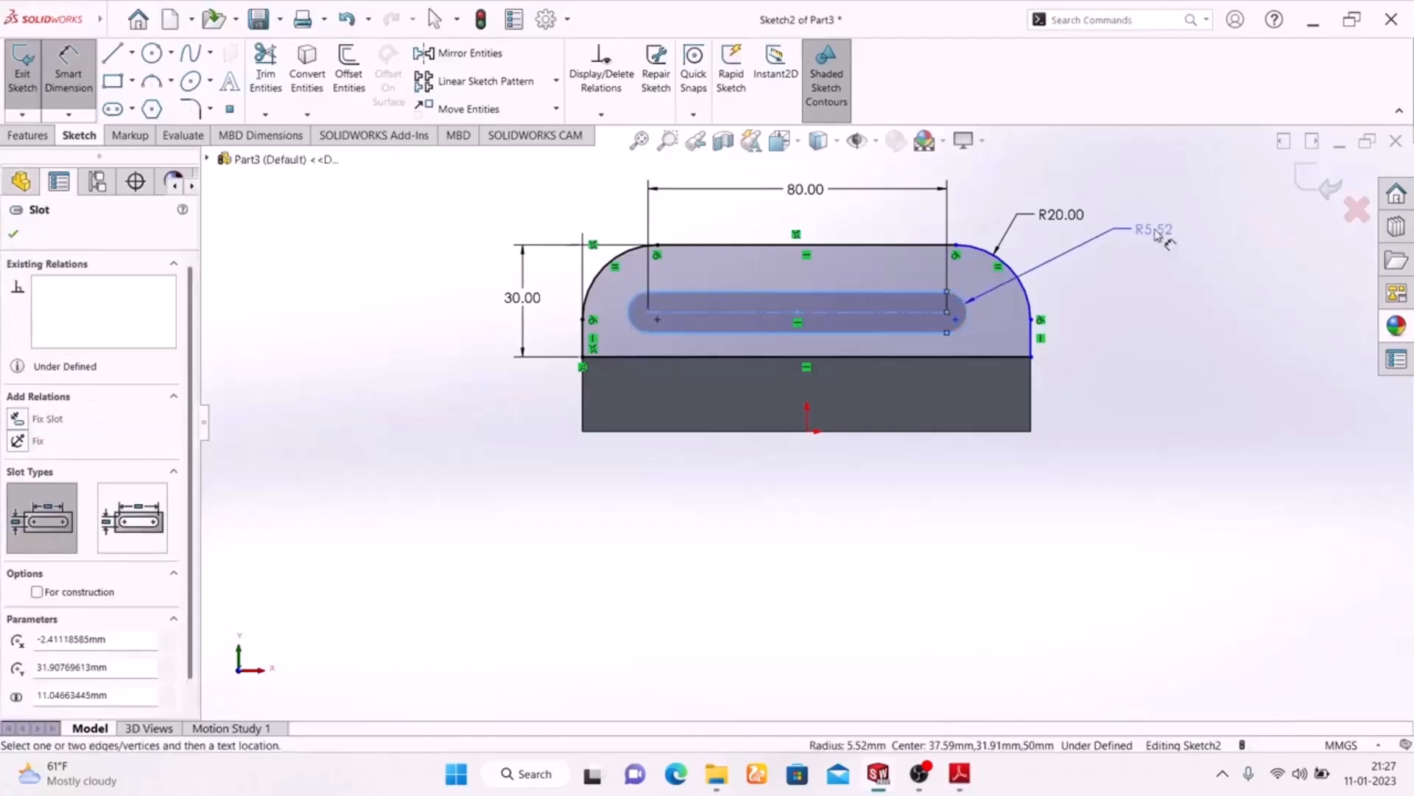
pyautogui.click(1152, 227)
pyautogui.write('6')
pyautogui.press('Return')
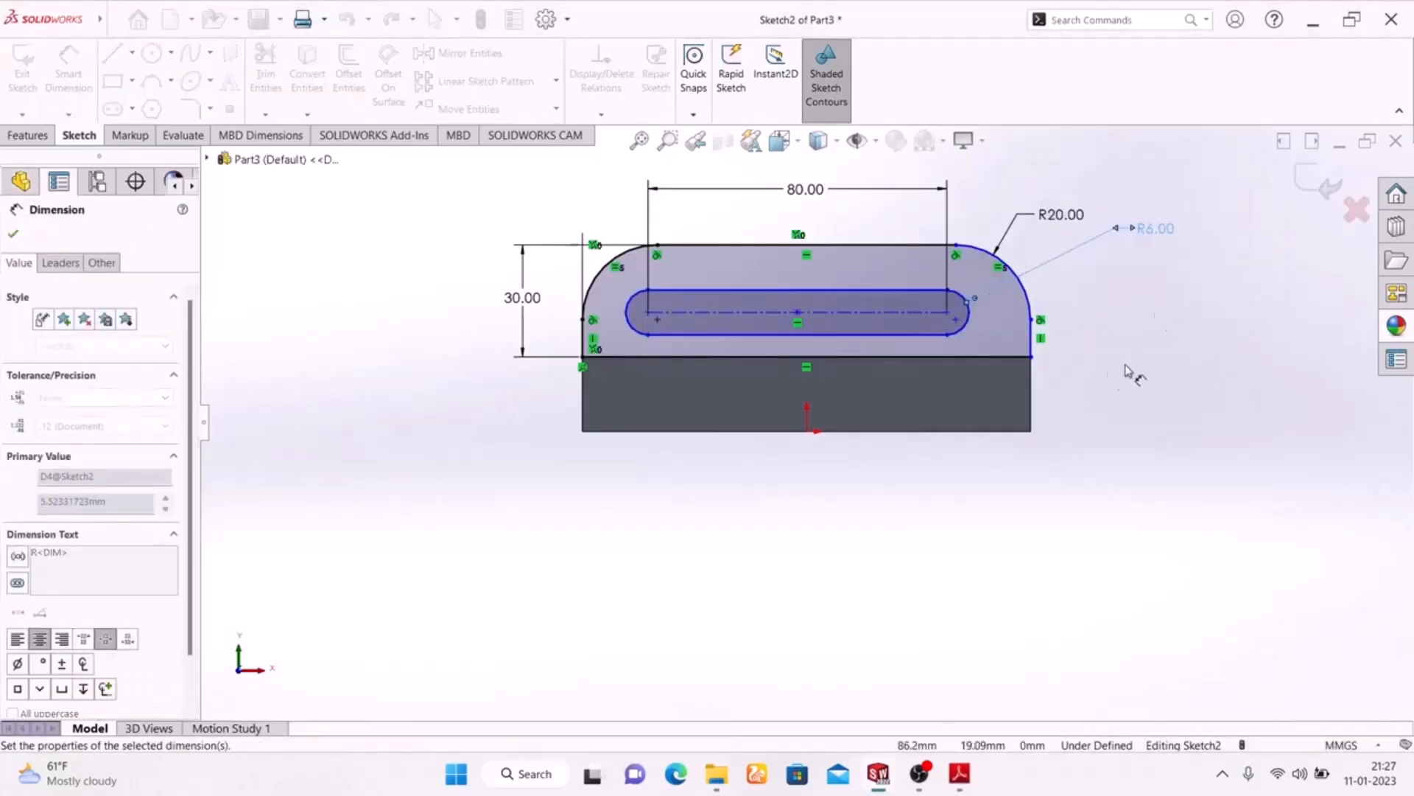
# Check the slot's position in the PDF drawing and dimension its left arc centre 20 mm from the profile's left vertical edge
pyautogui.click(960, 774)
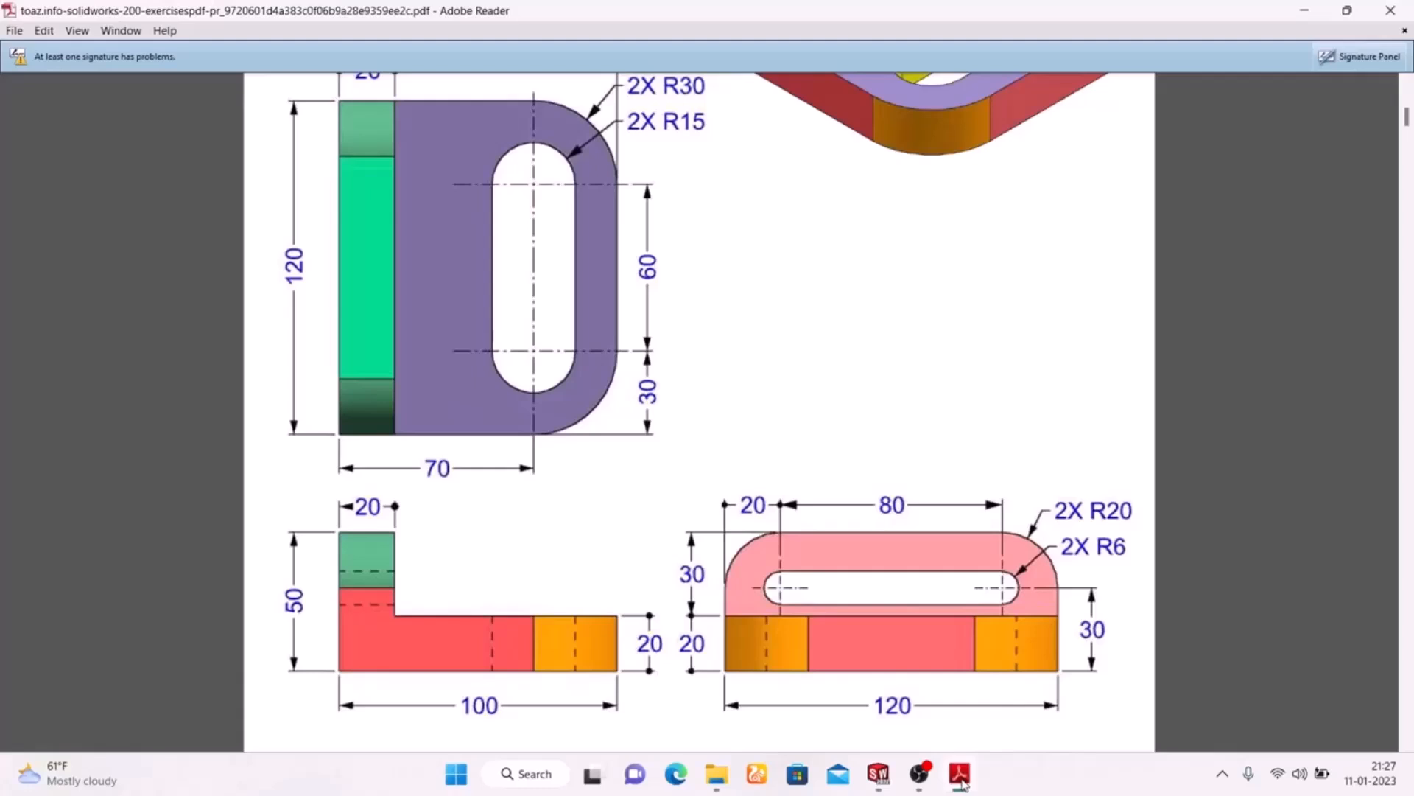
pyautogui.click(960, 775)
pyautogui.click(960, 775)
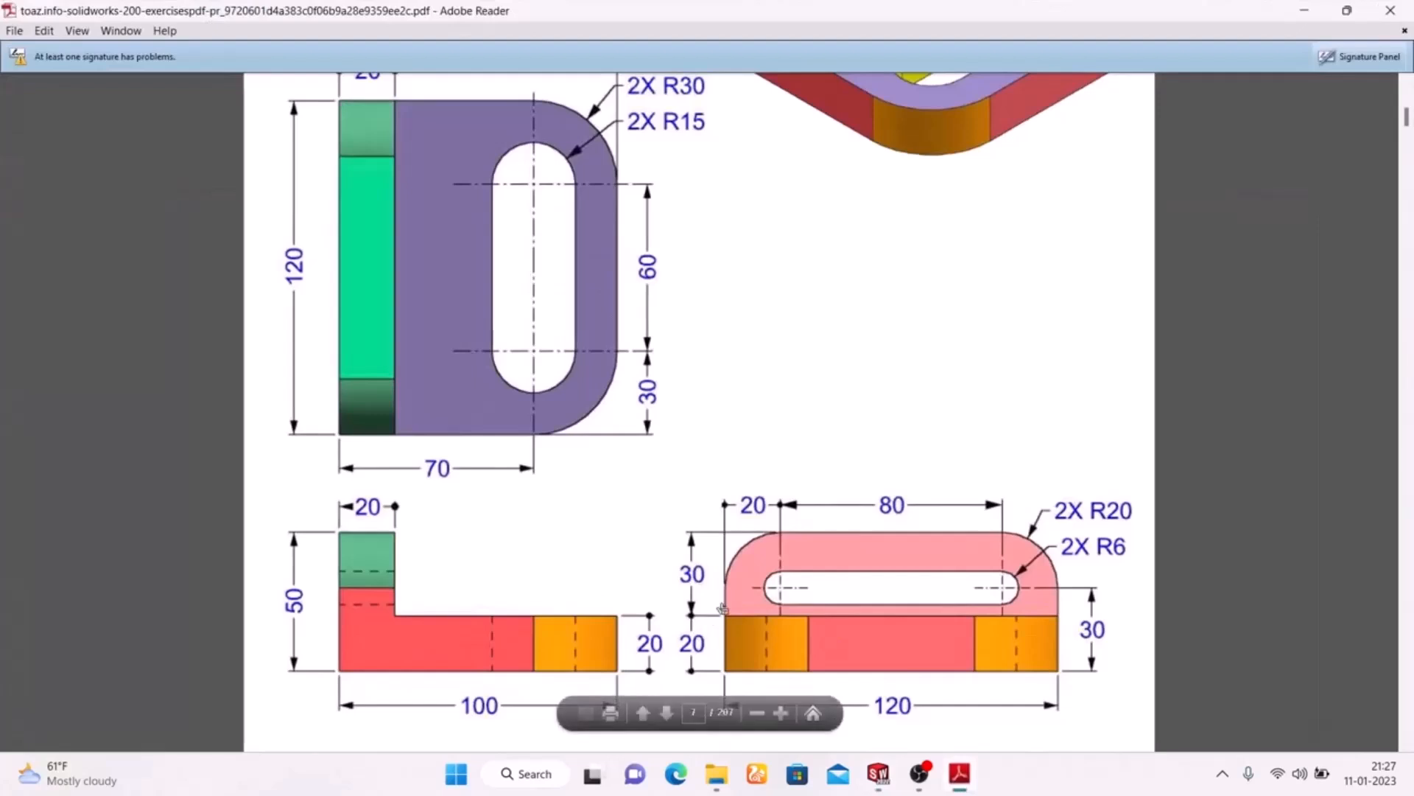
pyautogui.click(951, 775)
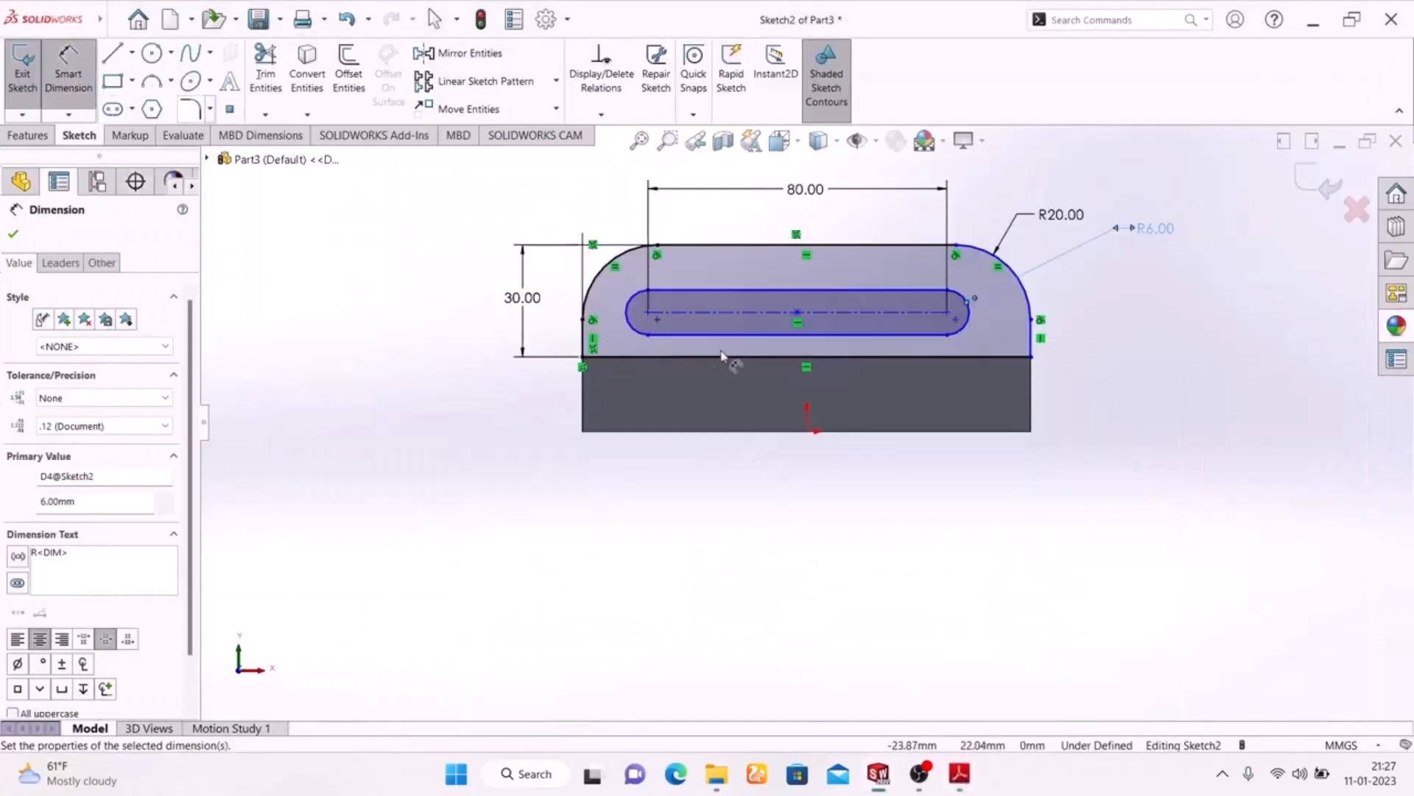
pyautogui.click(587, 341)
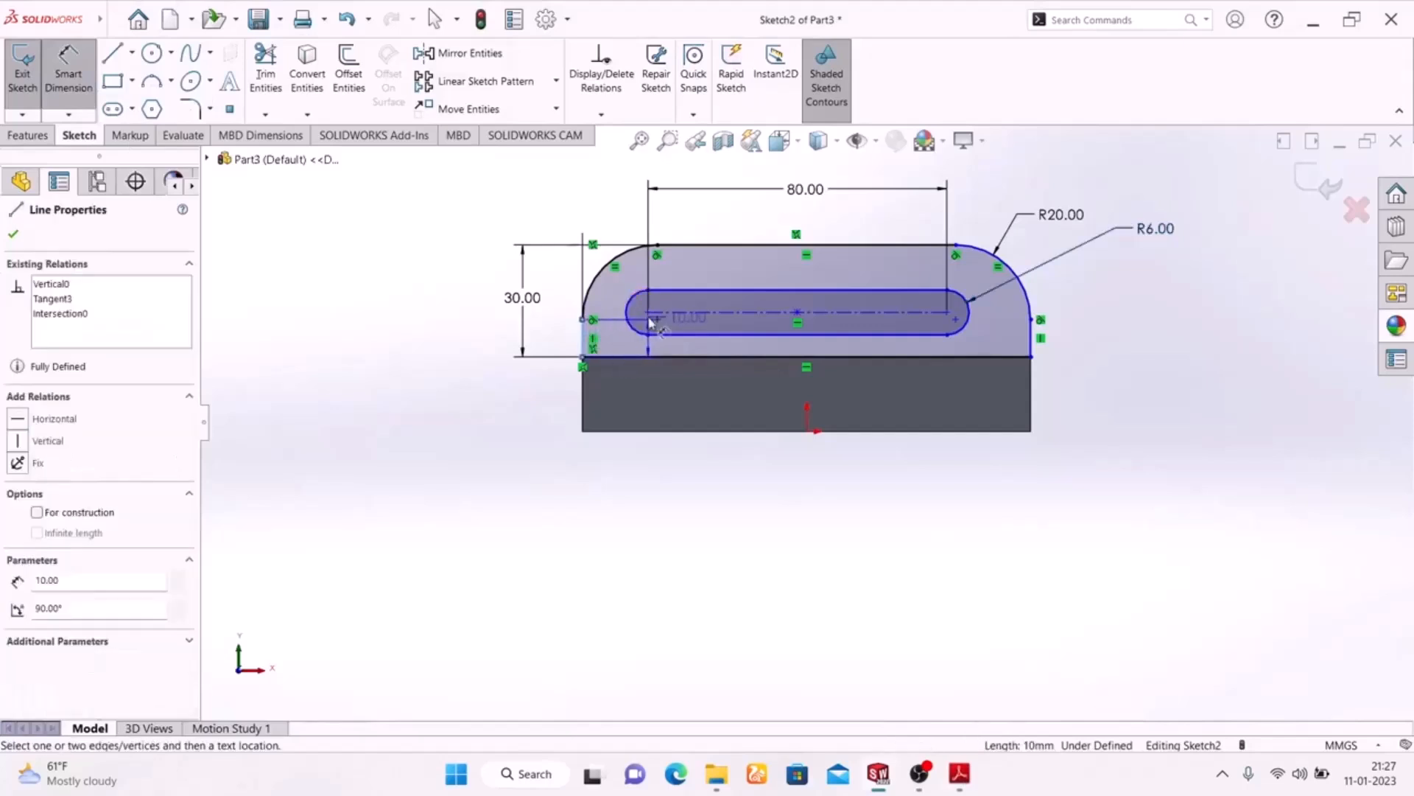
pyautogui.click(649, 313)
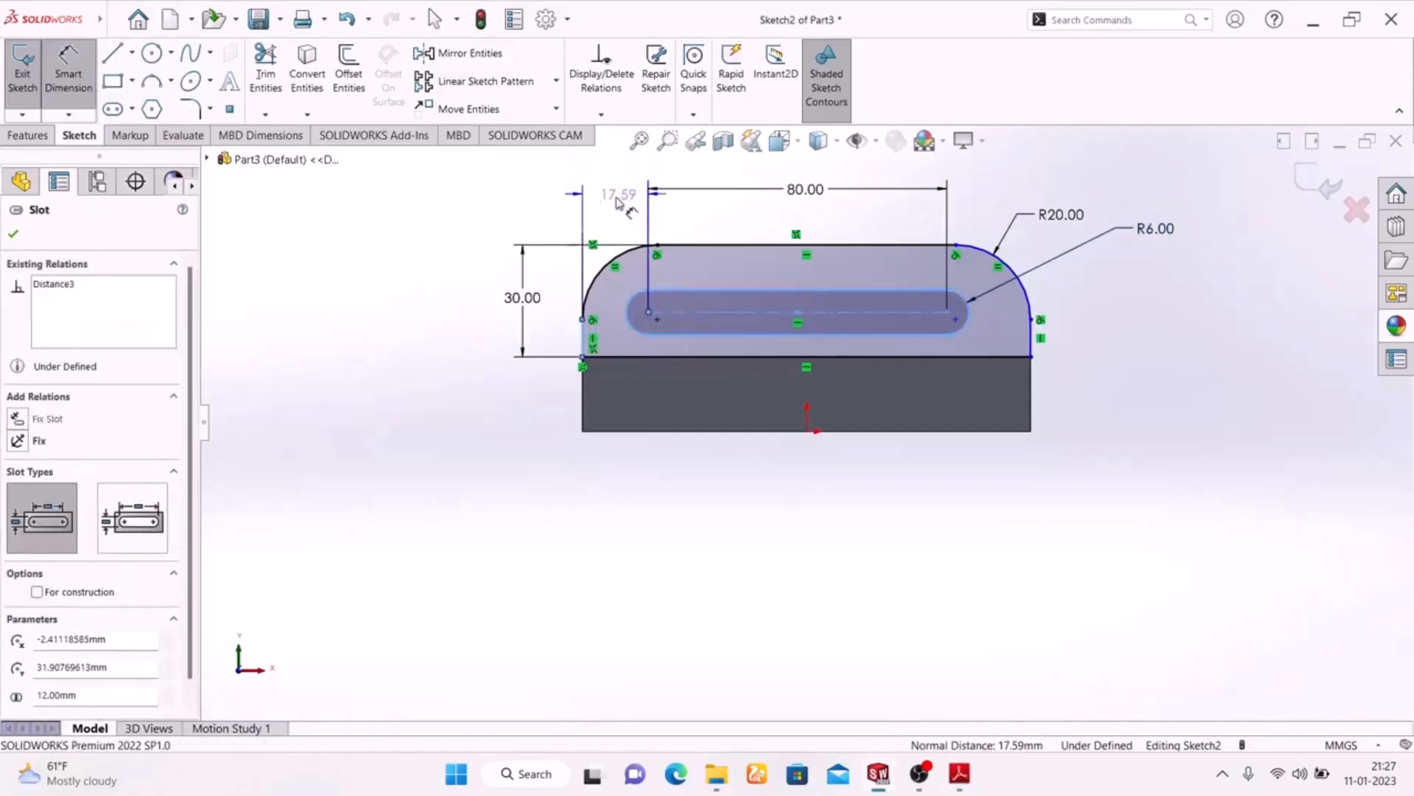
pyautogui.click(608, 197)
pyautogui.write('20')
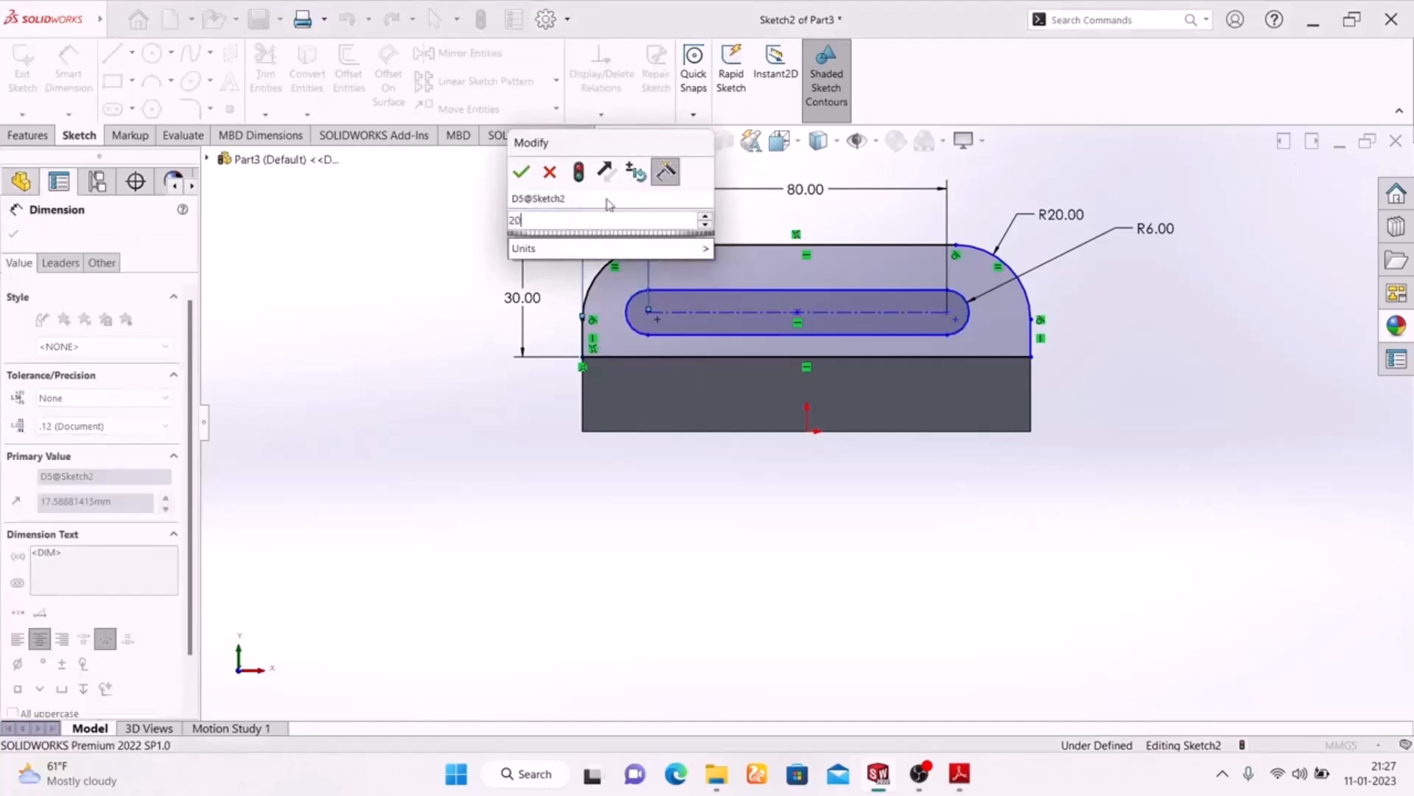
pyautogui.press('Return')
pyautogui.moveTo(621, 210); pyautogui.dragTo(621, 190)
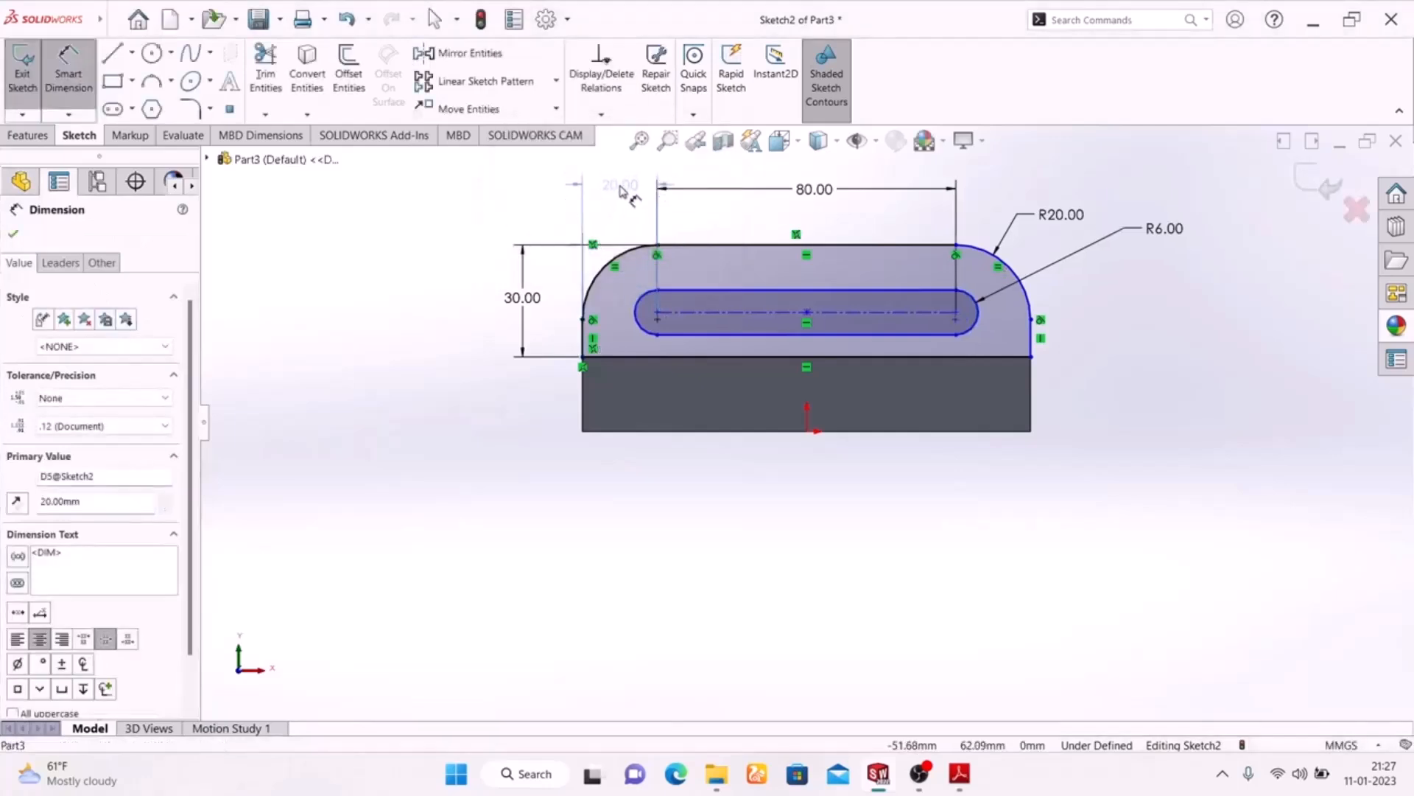
pyautogui.click(401, 360)
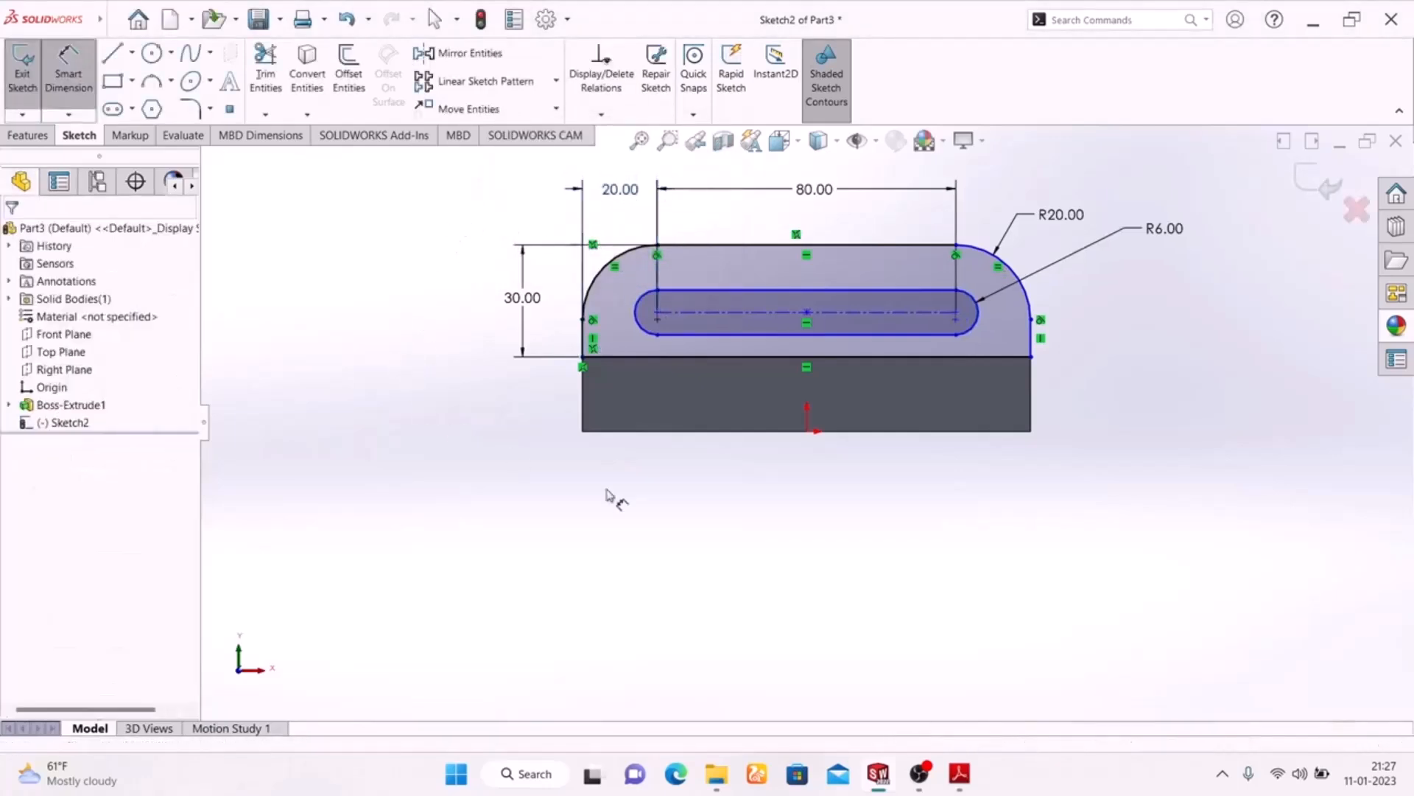
# Finish the slotted profile sketch and extrude it 20 mm in the reversed direction over the base plate, as given in the PDF drawing
pyautogui.click(958, 782)
pyautogui.click(959, 783)
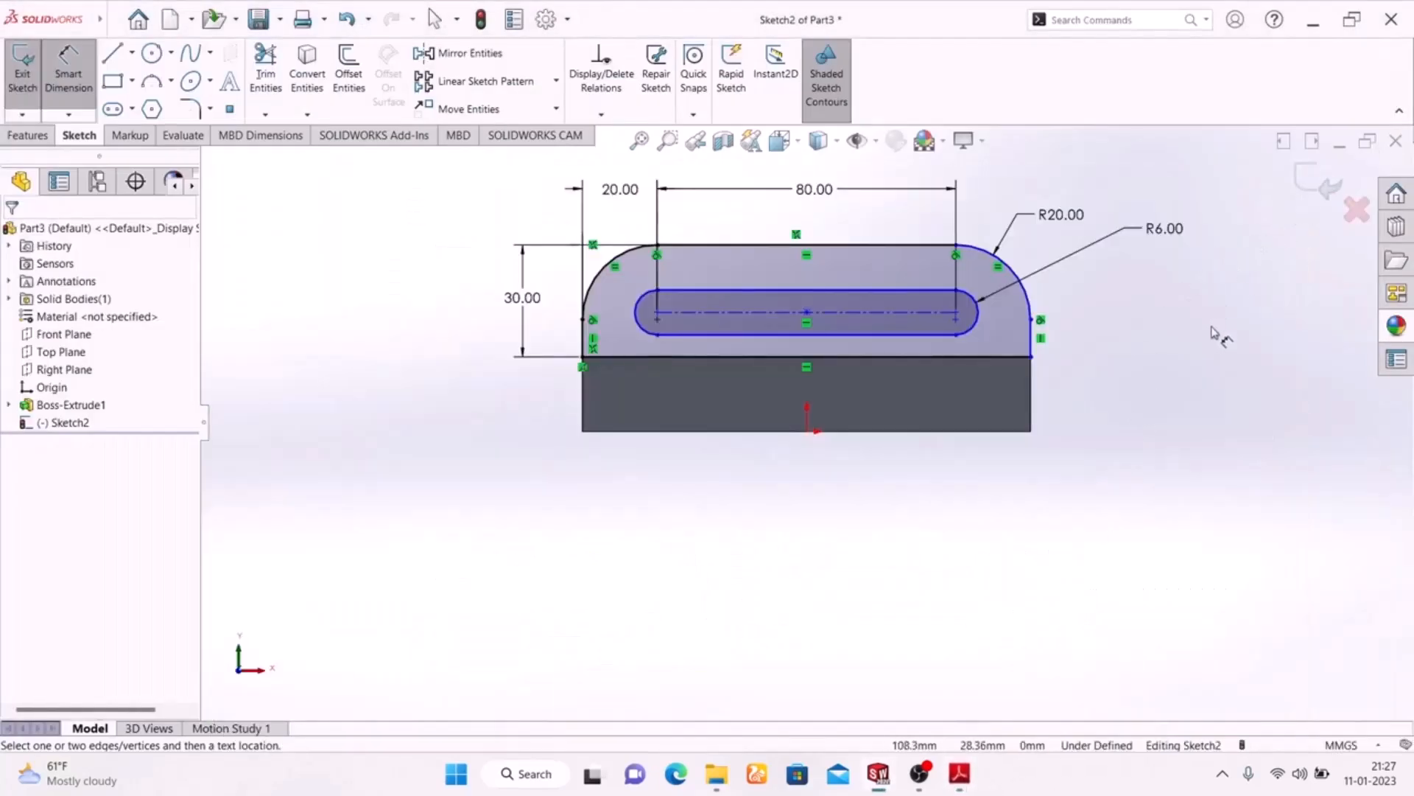
pyautogui.click(1319, 181)
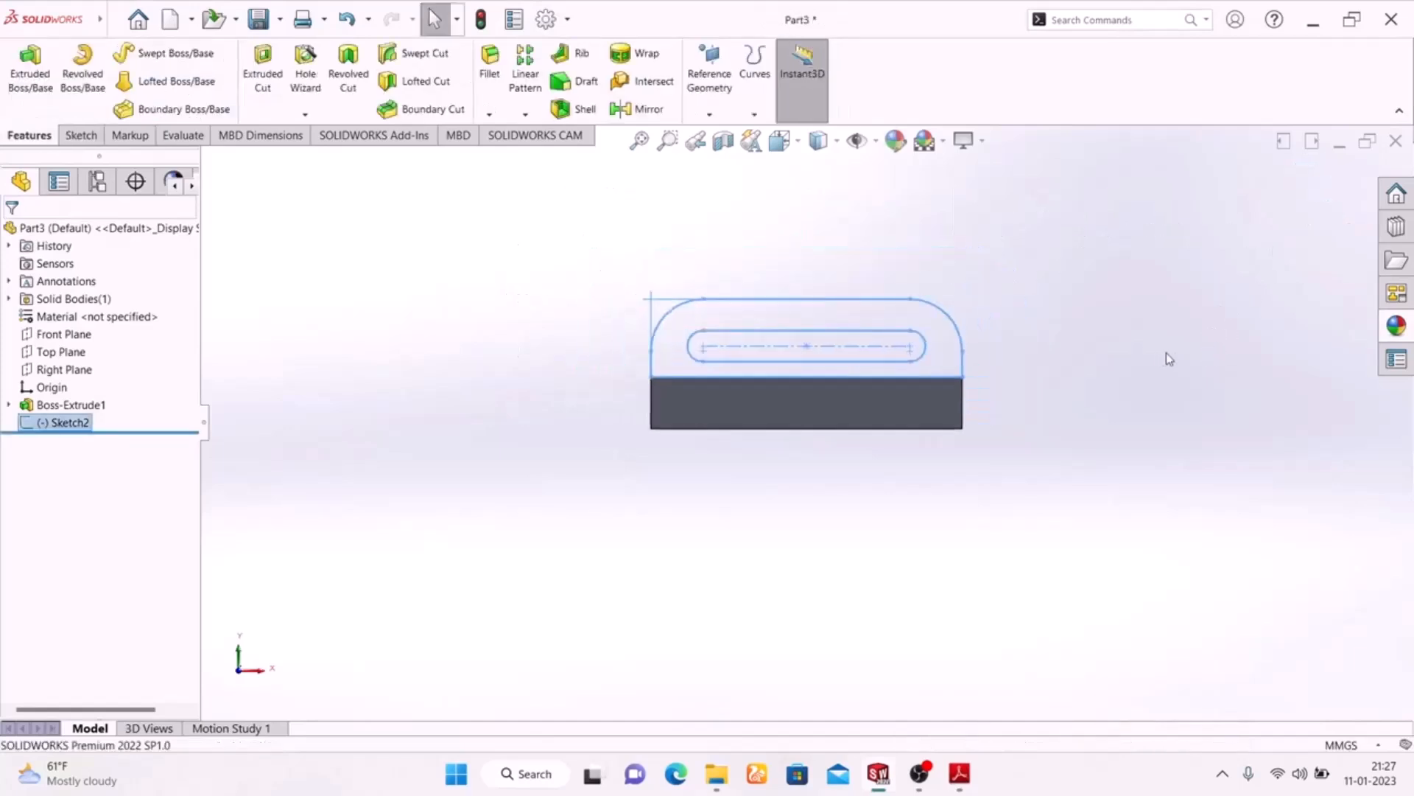
pyautogui.press('space')
pyautogui.click(1336, 345)
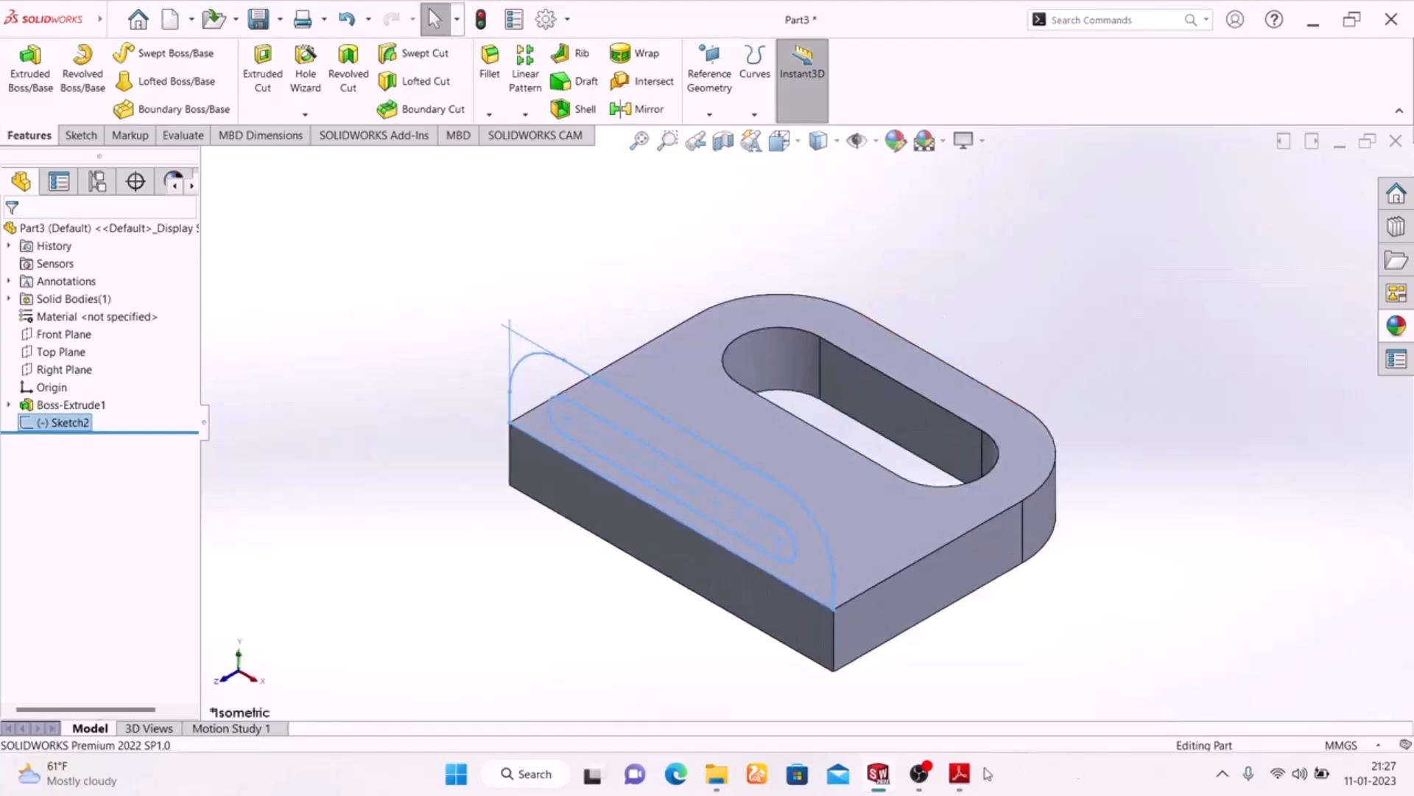
pyautogui.click(952, 776)
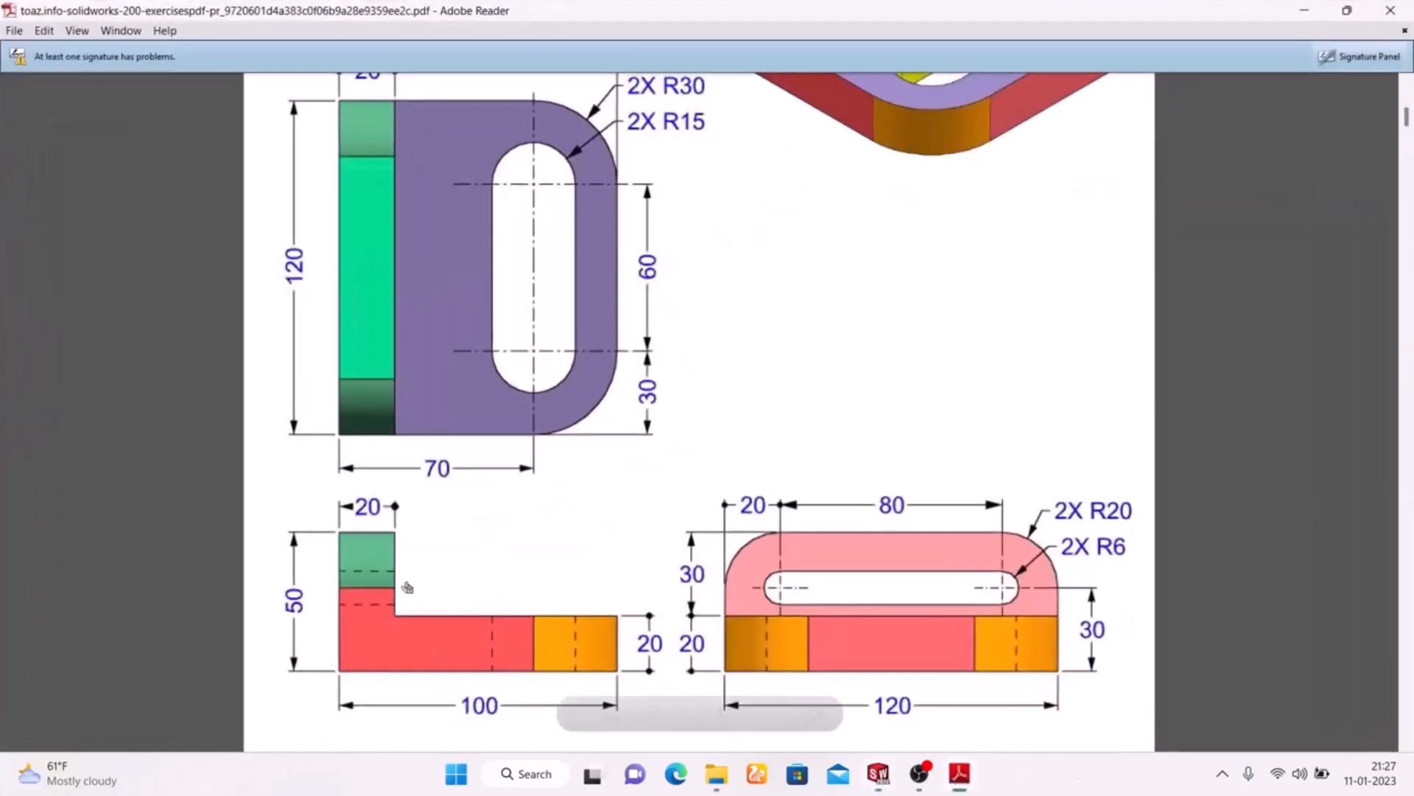
pyautogui.click(959, 774)
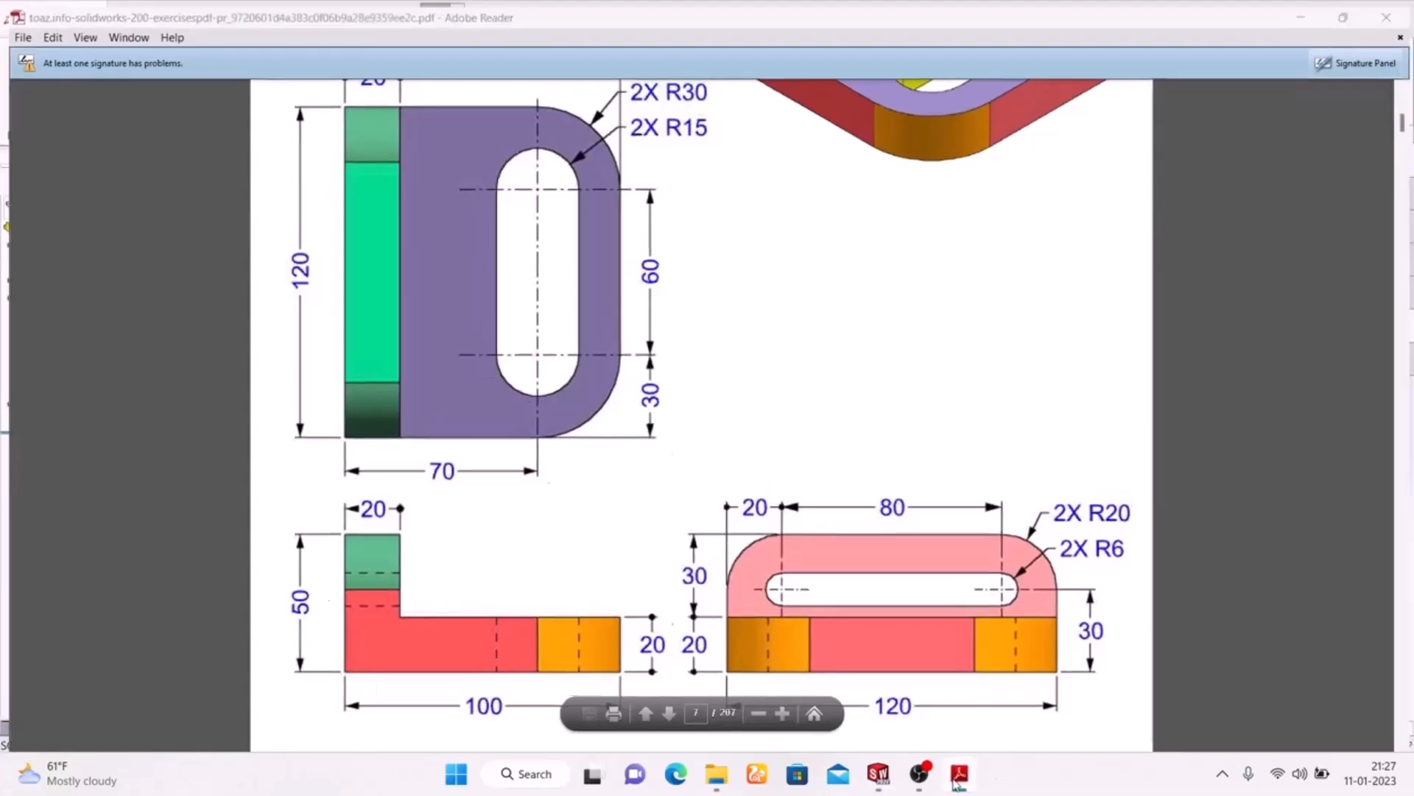
pyautogui.click(11, 98)
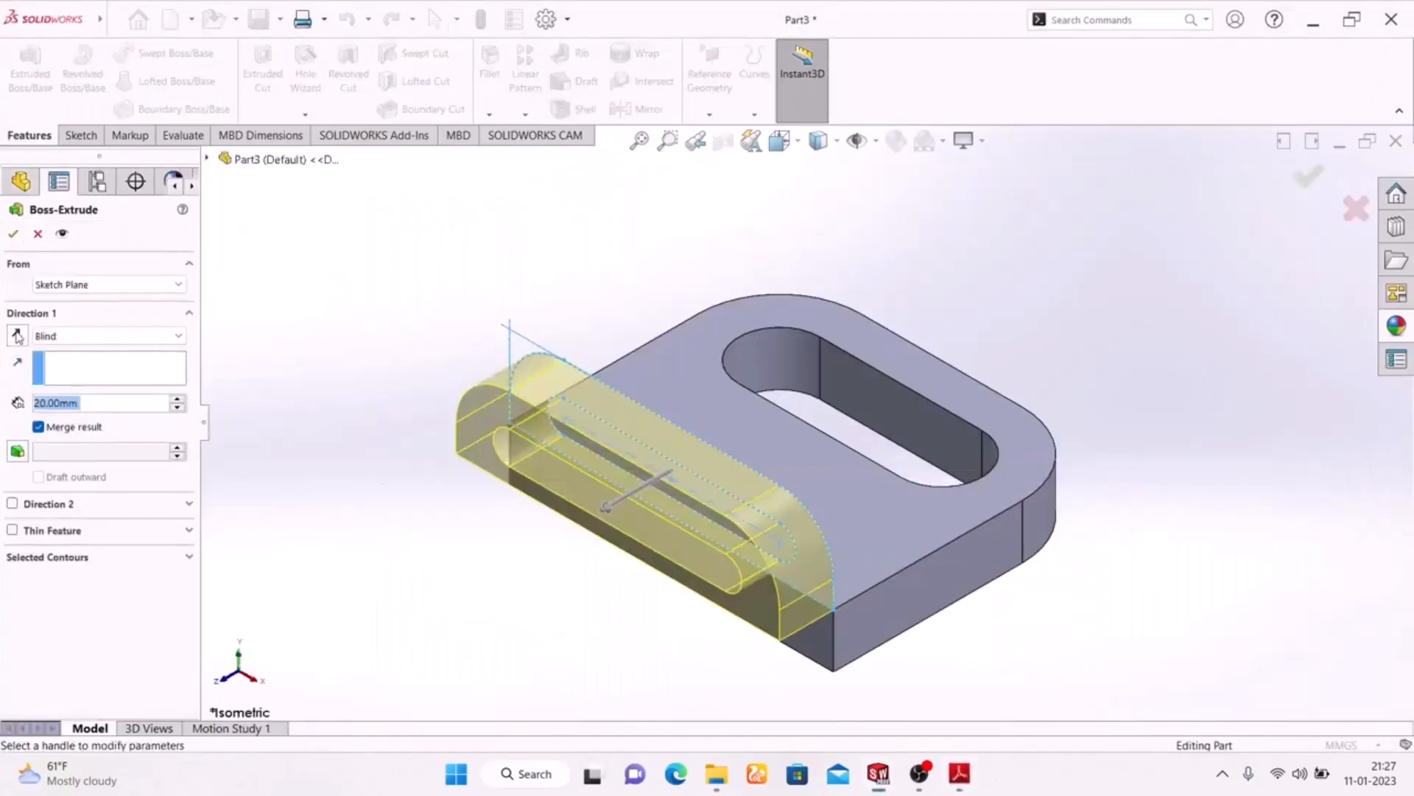
pyautogui.click(17, 336)
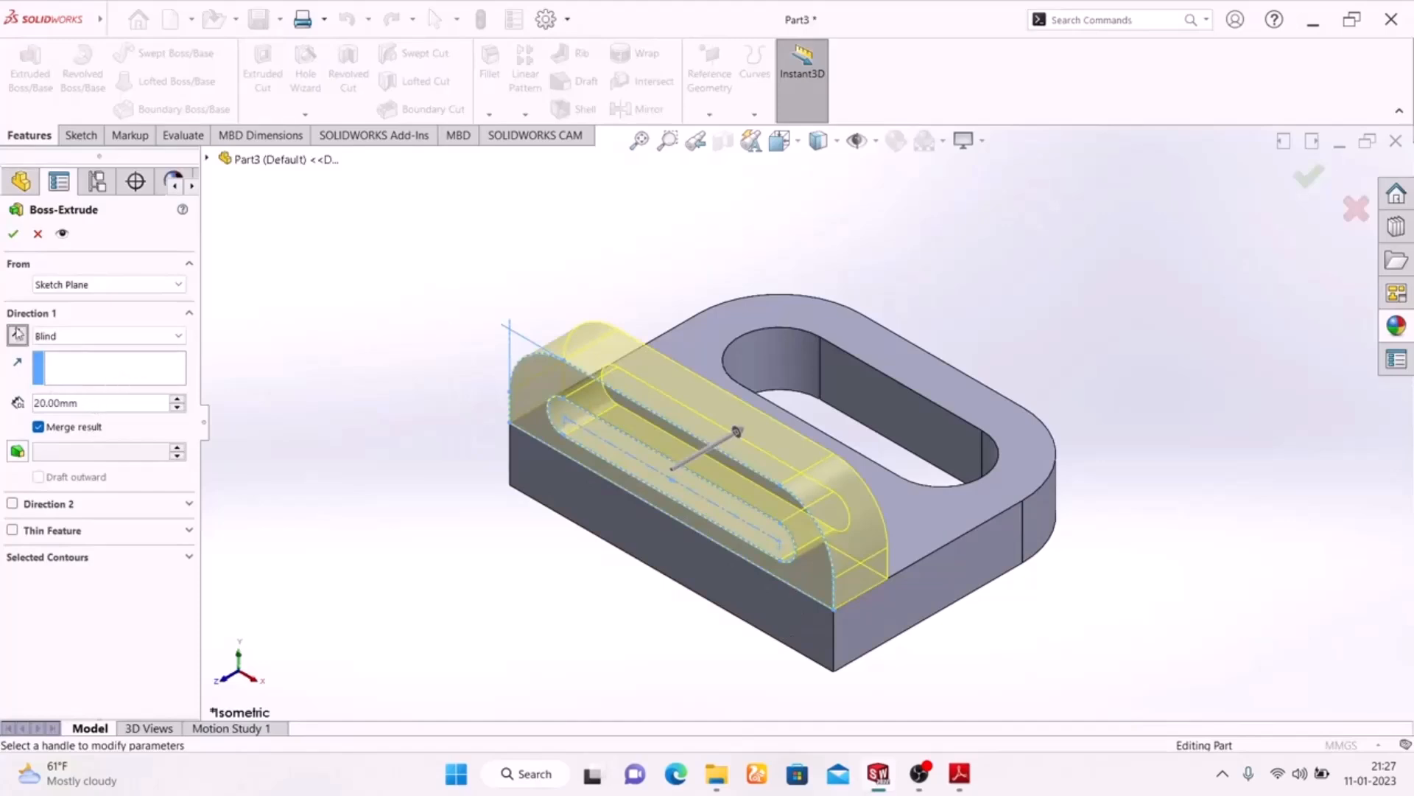
pyautogui.click(11, 233)
# Compare the extruded bracket with the coloured isometric view of Exercise-02 in the PDF drawing
pyautogui.moveTo(376, 515); pyautogui.dragTo(590, 658, button='middle')
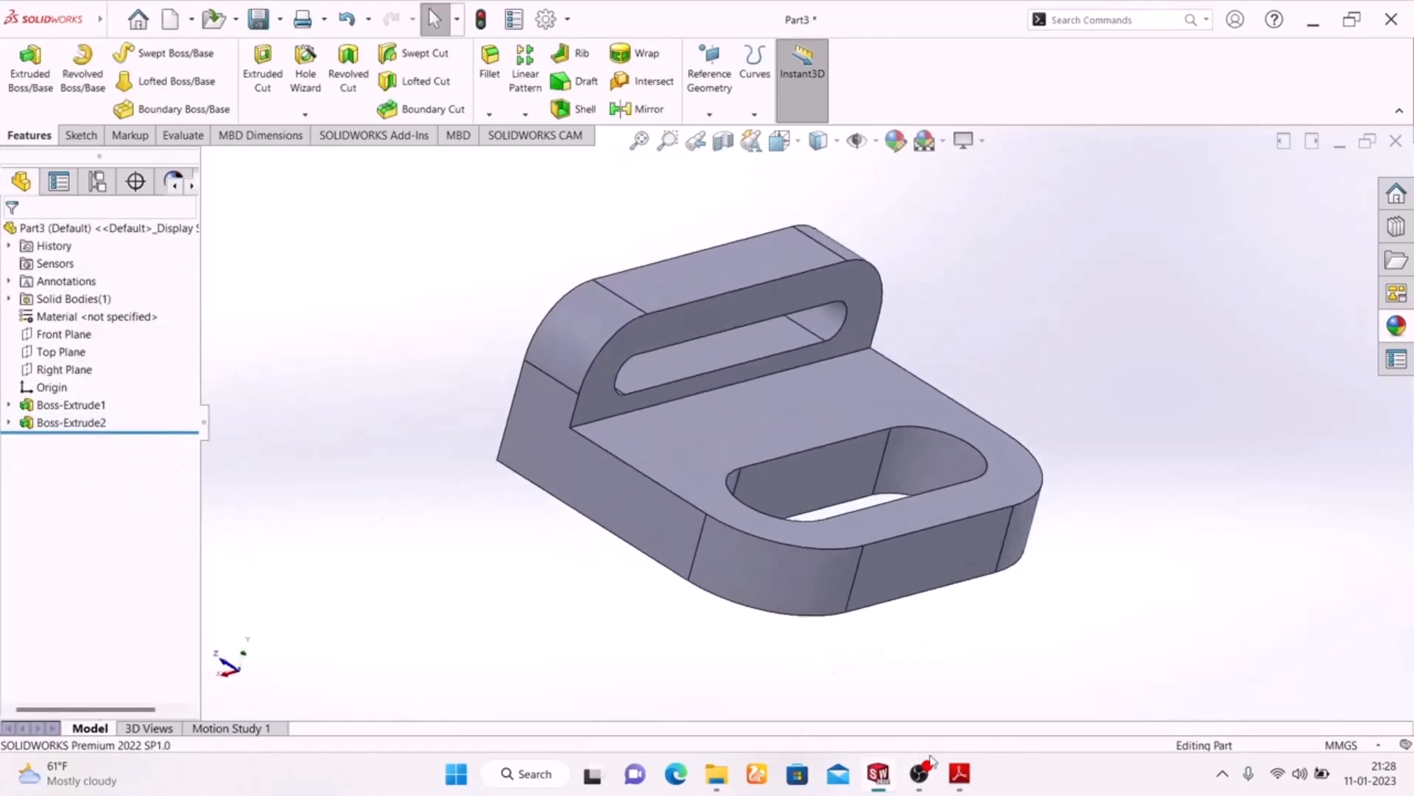
pyautogui.click(959, 774)
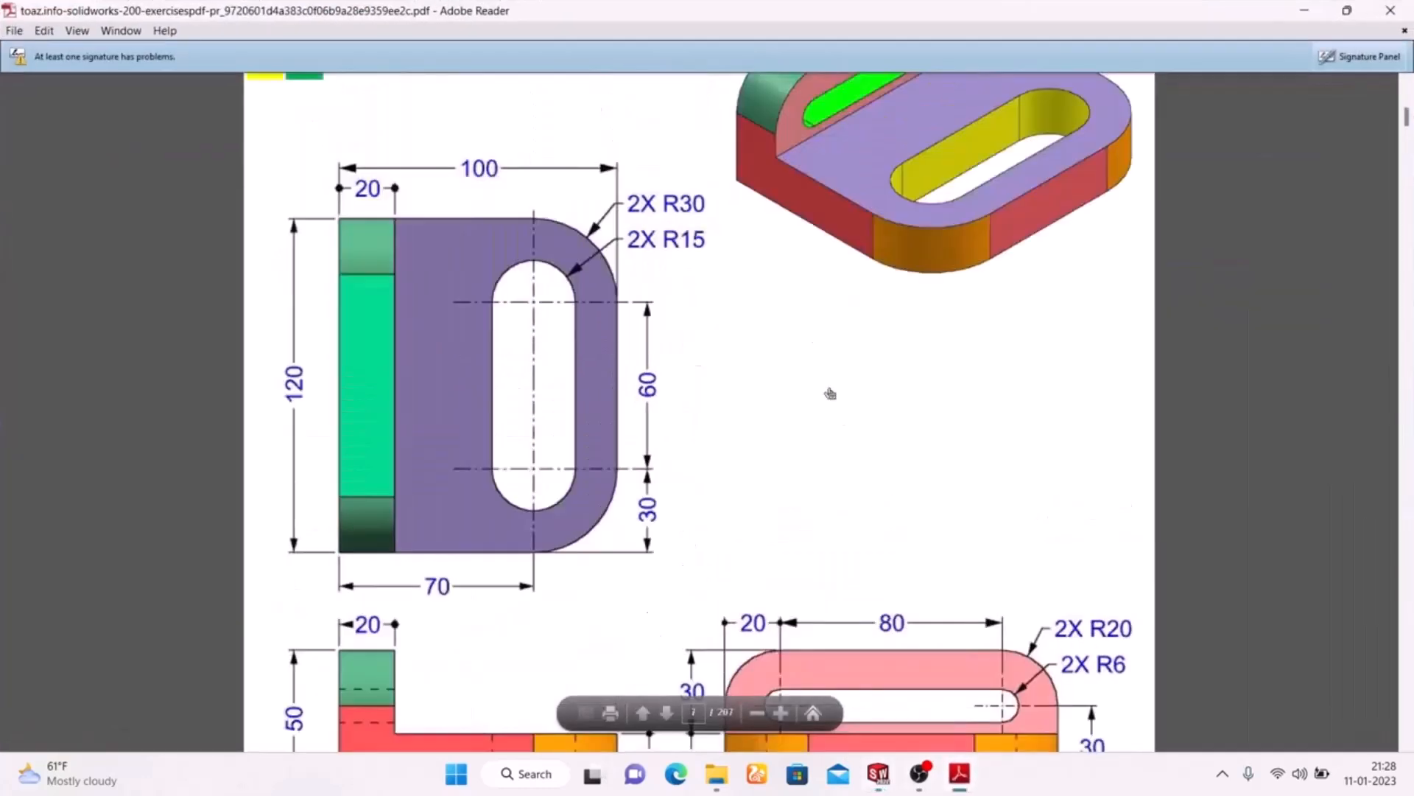
pyautogui.scroll(3, 830, 393)
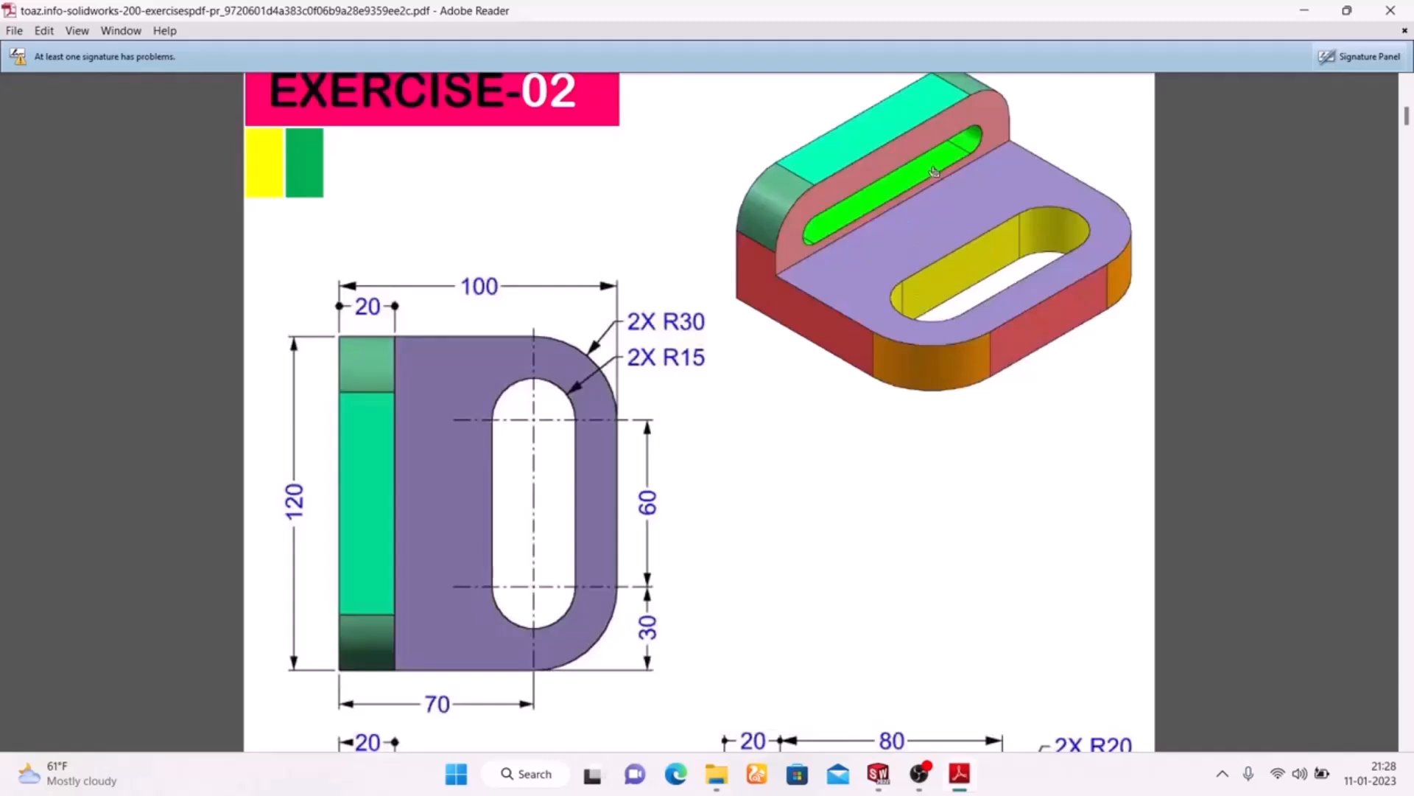
pyautogui.click(959, 773)
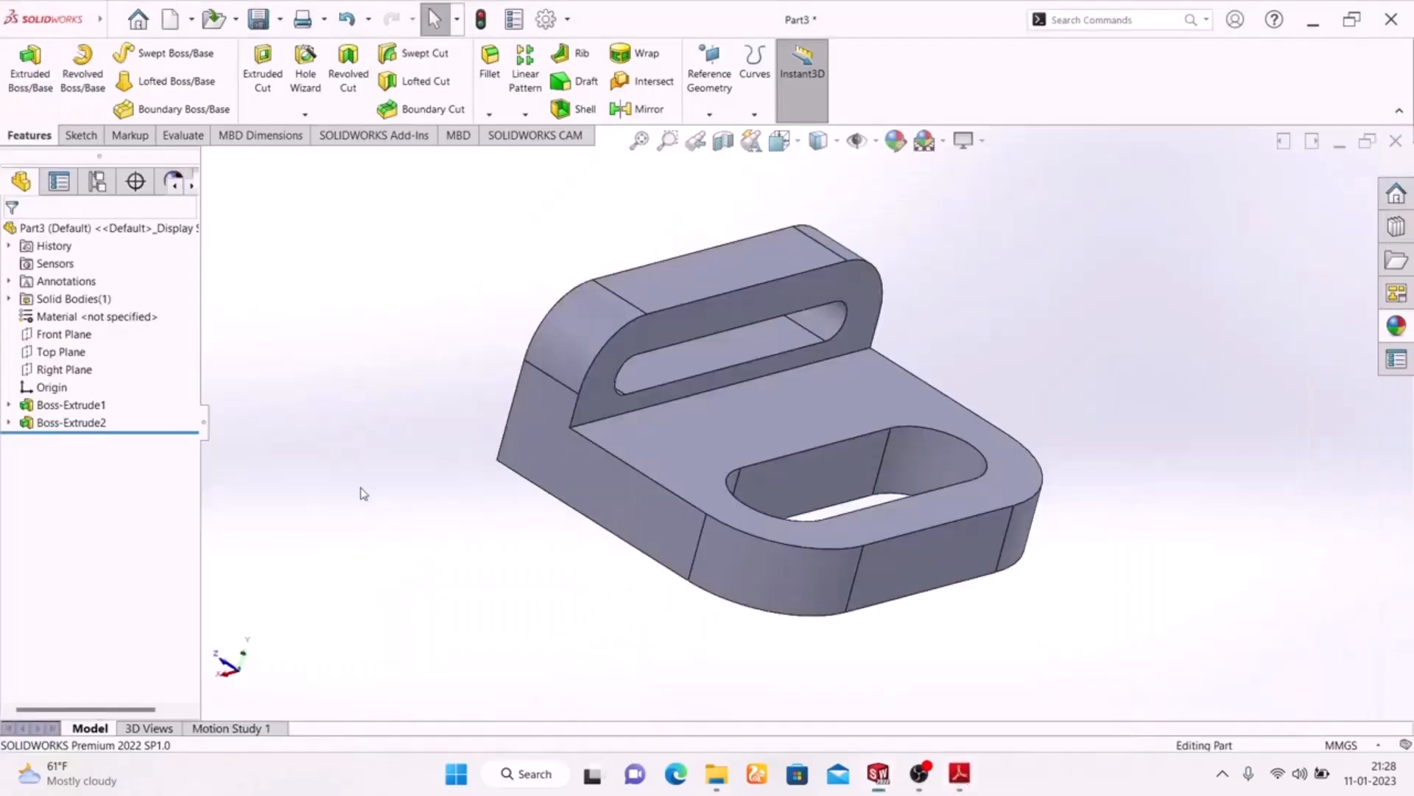
pyautogui.click(895, 140)
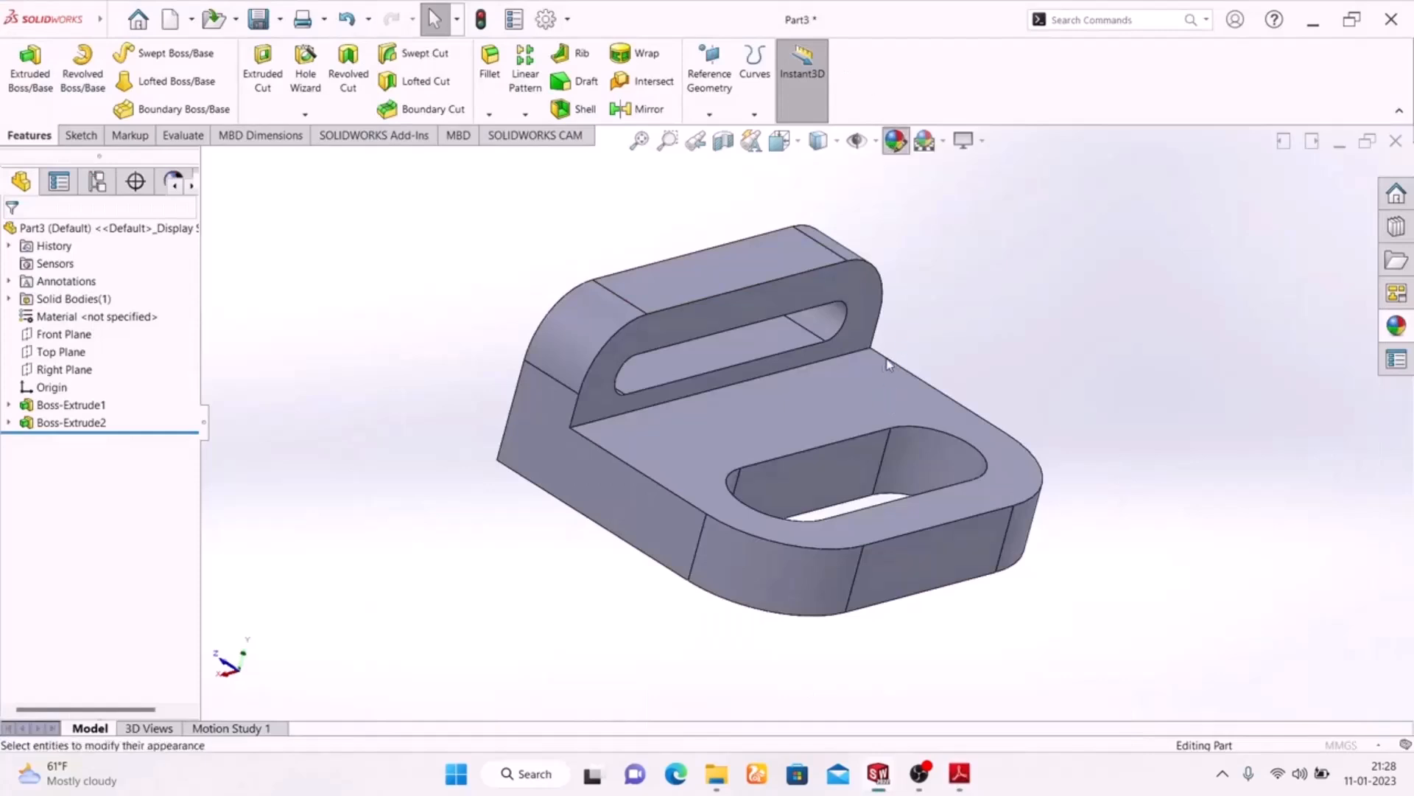
pyautogui.click(821, 480)
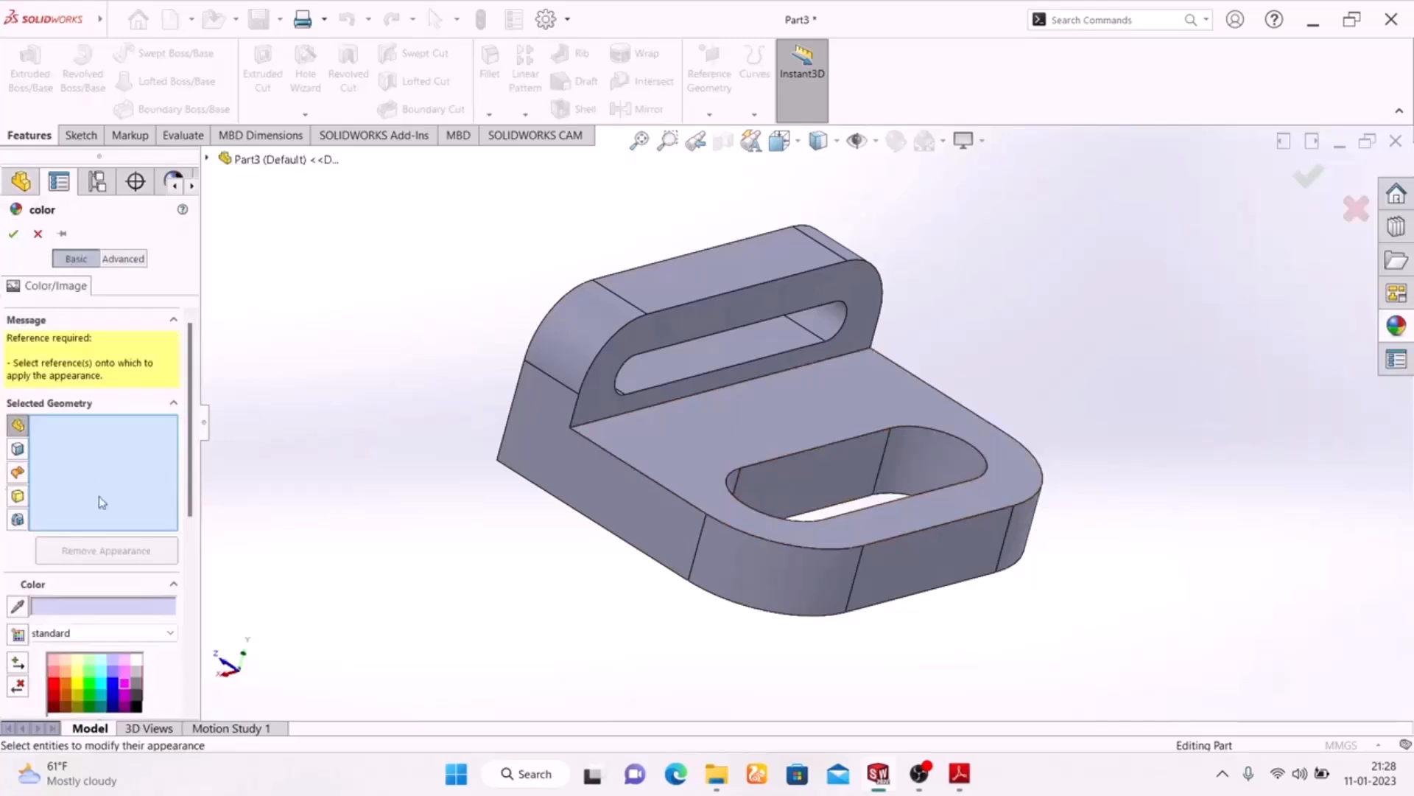
pyautogui.click(810, 483)
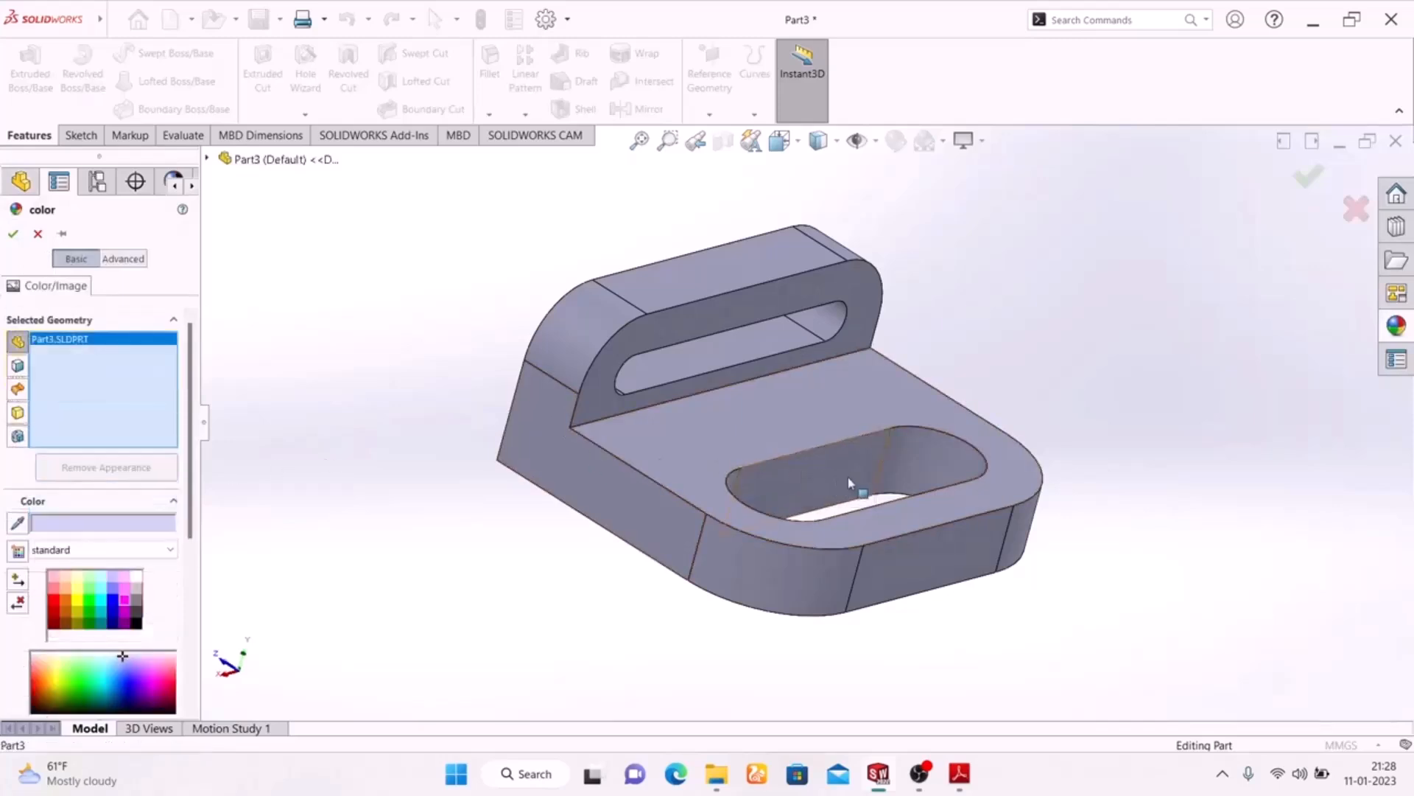
pyautogui.click(940, 459)
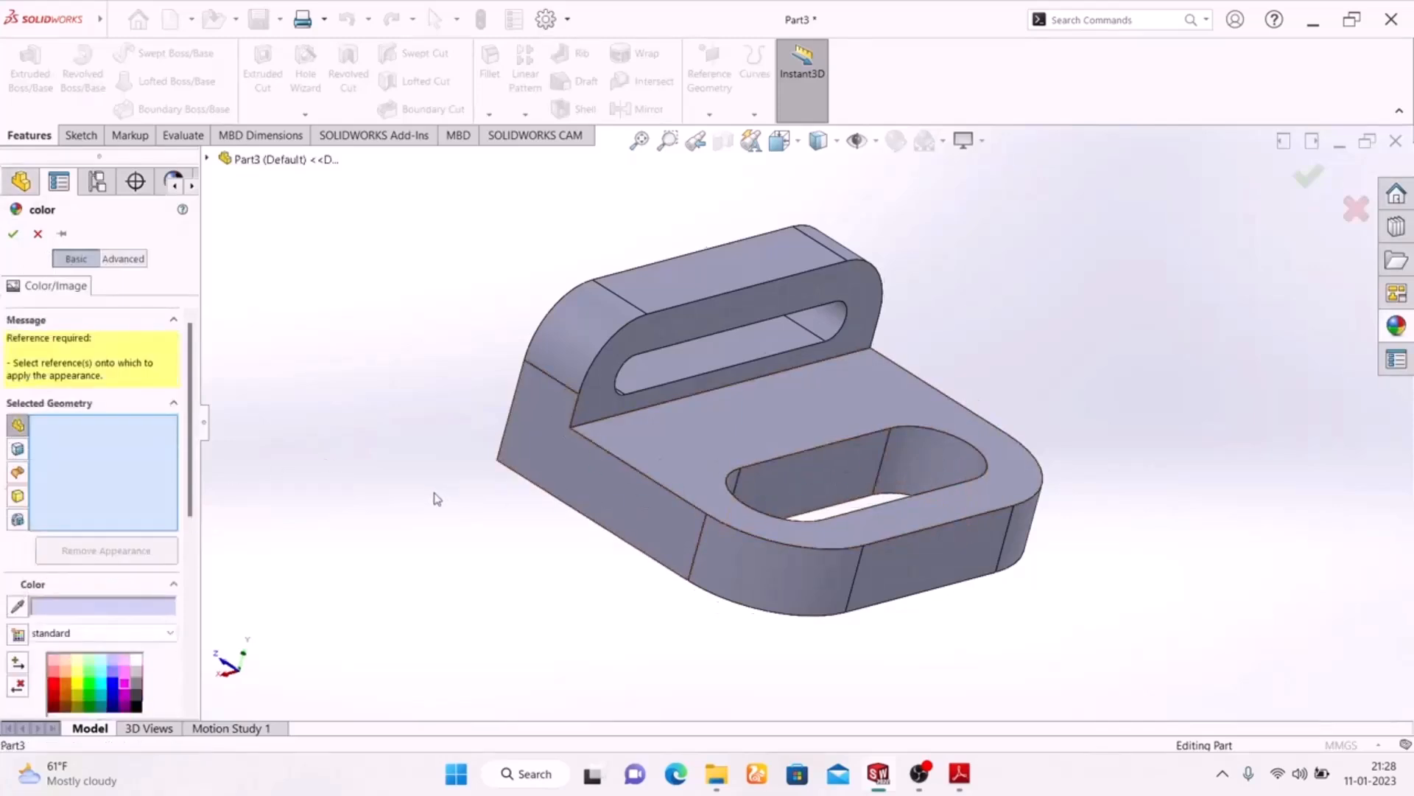
pyautogui.moveTo(433, 493); pyautogui.dragTo(497, 729, button='middle')
pyautogui.scroll(-3, 834, 435)
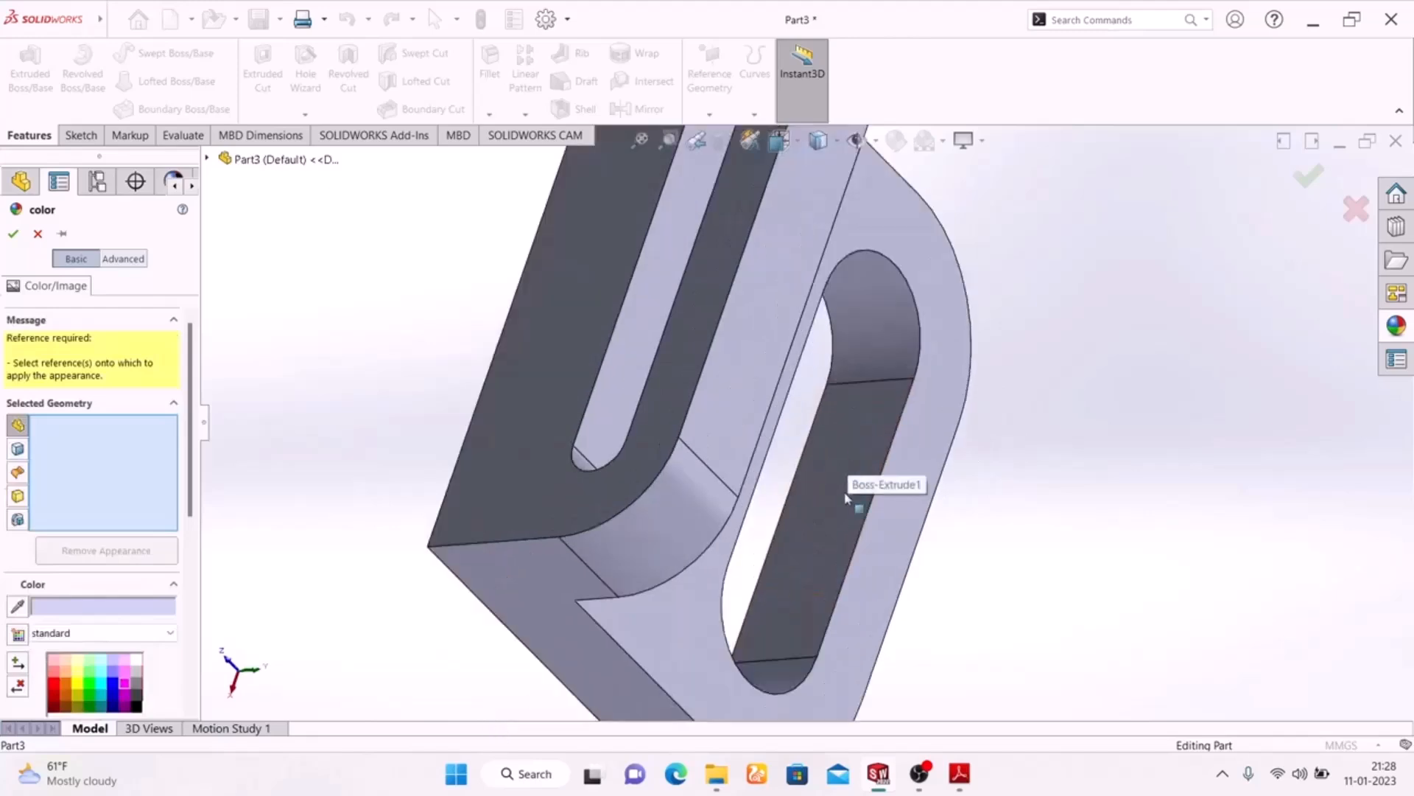
pyautogui.click(853, 475)
pyautogui.click(774, 682)
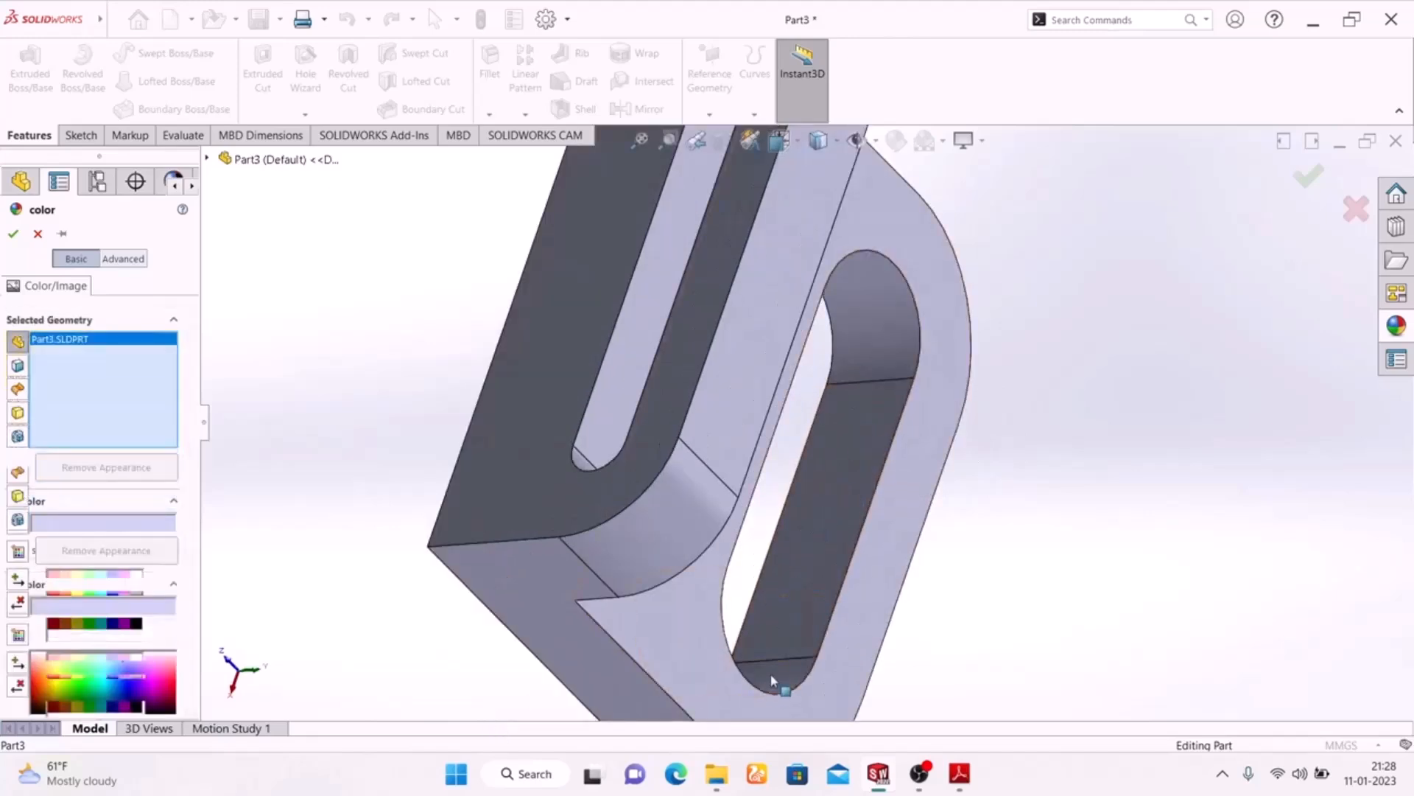
pyautogui.click(36, 234)
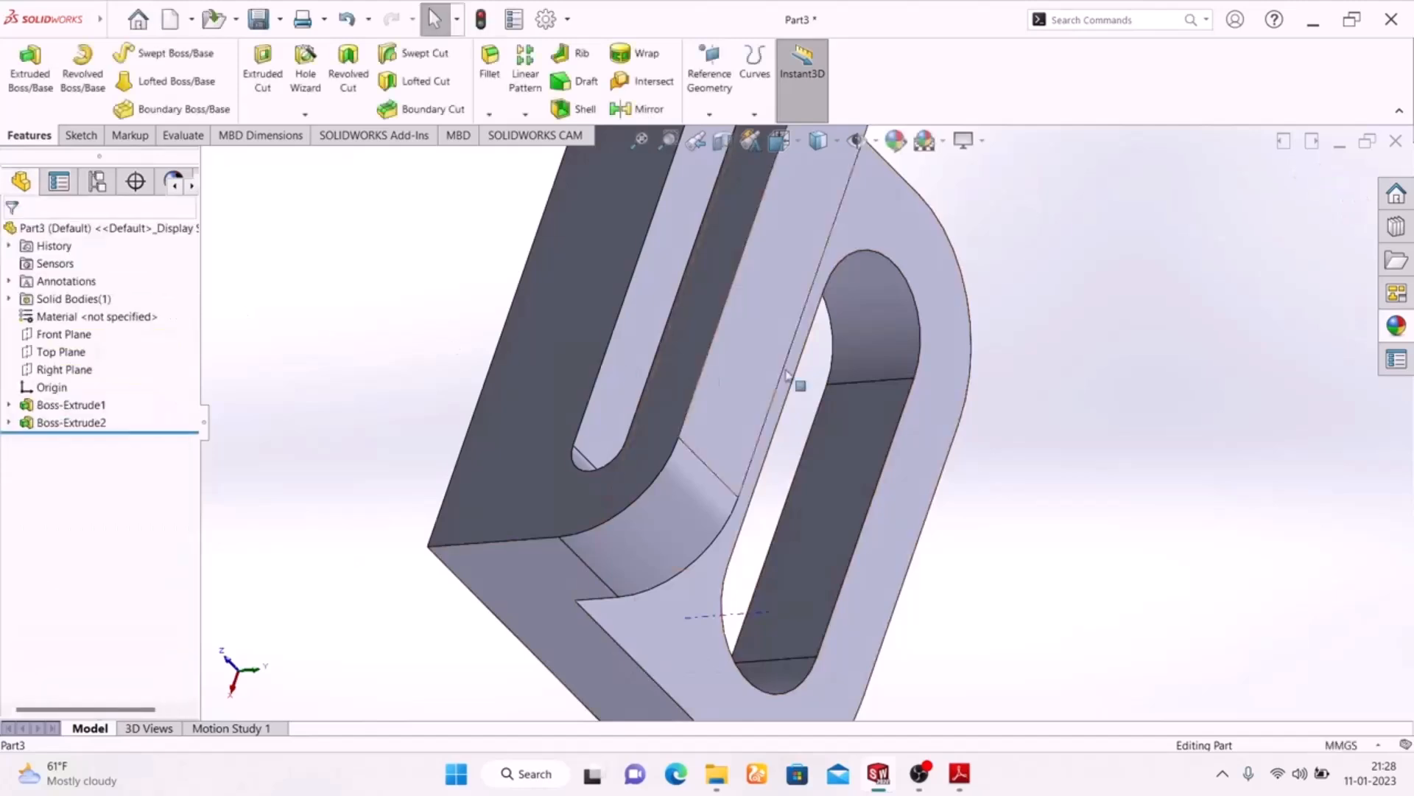
# Select the four inner faces of the slot in the base plate, both flat sides and both rounded ends
pyautogui.moveTo(1032, 413); pyautogui.dragTo(945, 298, button='middle')
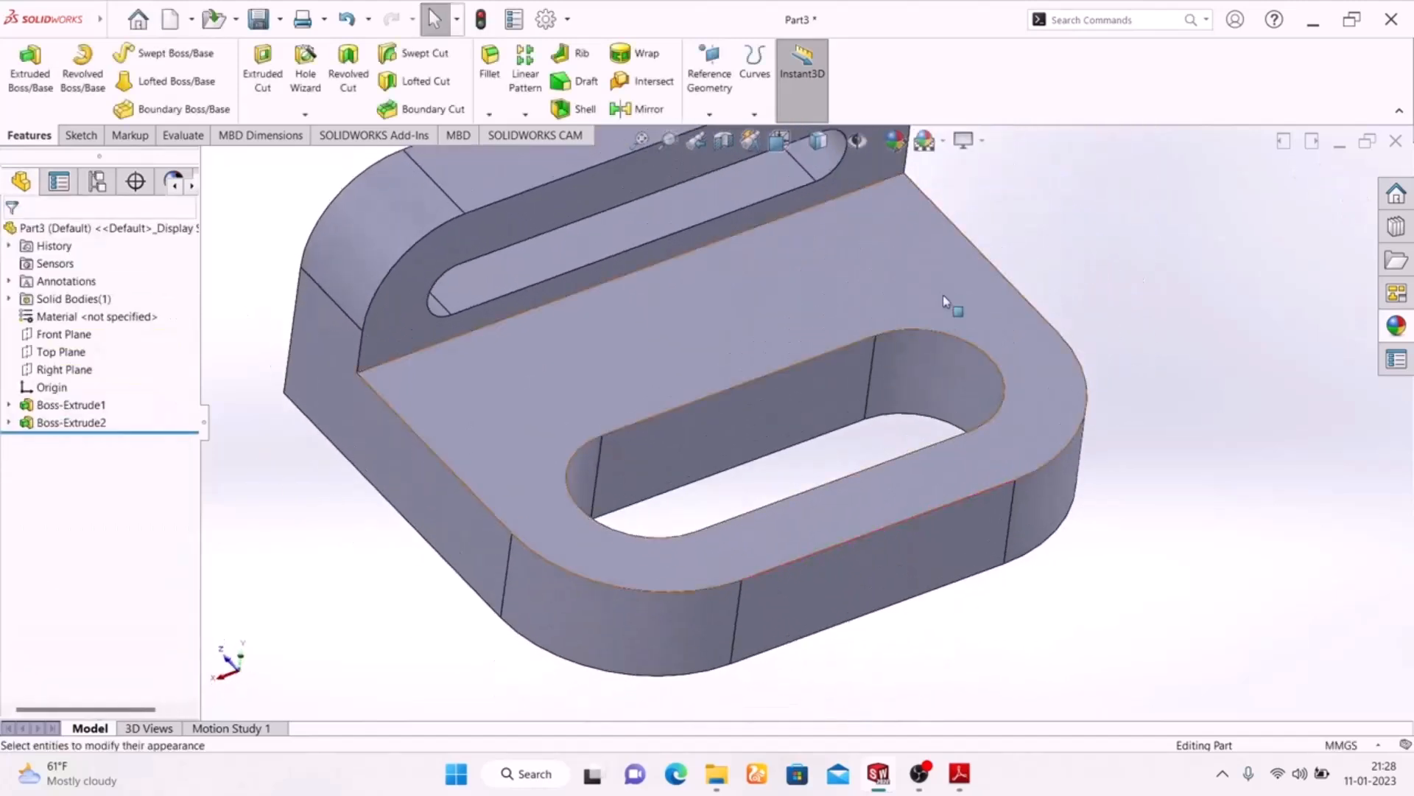
pyautogui.click(807, 416)
pyautogui.keyDown('ctrl'); pyautogui.click(912, 389); pyautogui.keyUp('ctrl')
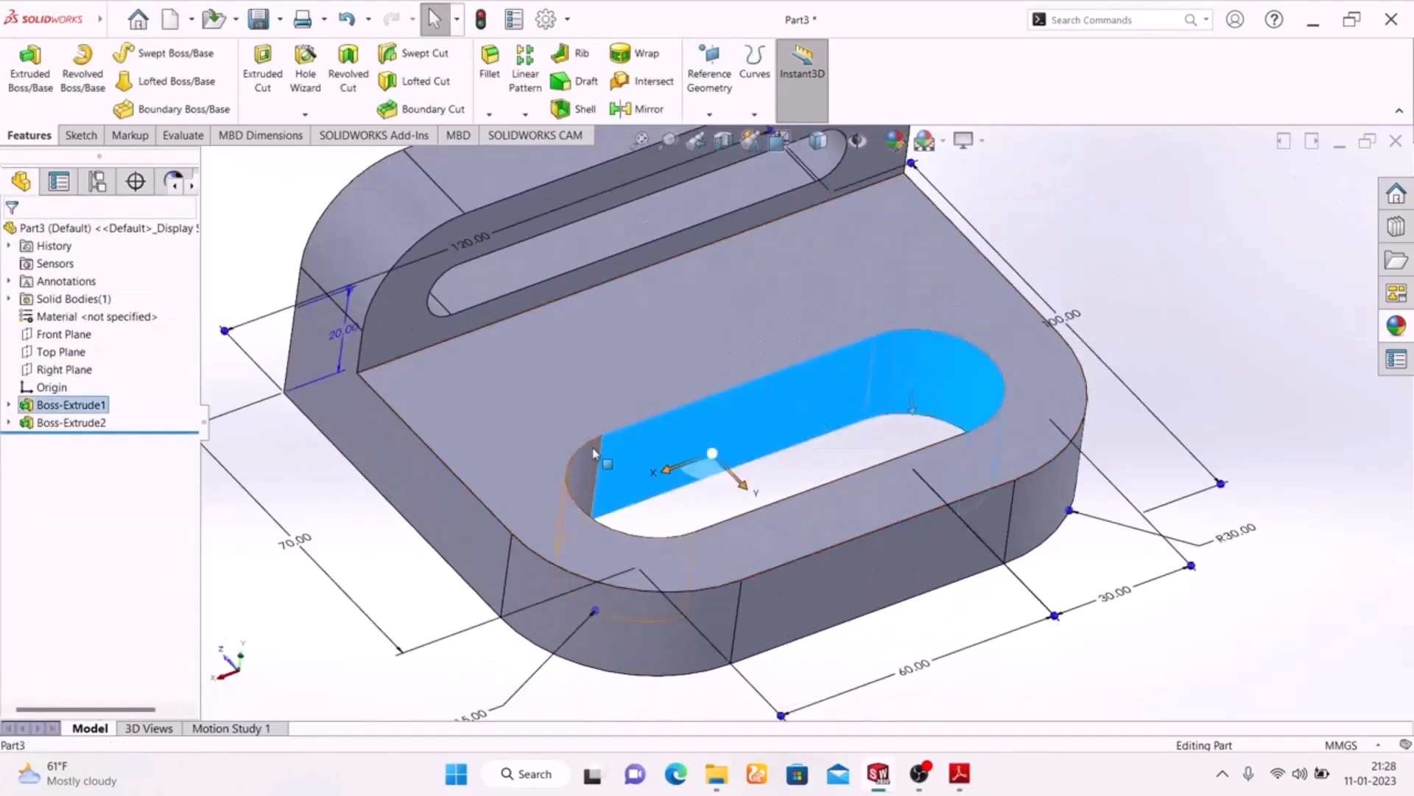
pyautogui.keyDown('ctrl'); pyautogui.click(583, 463); pyautogui.keyUp('ctrl')
pyautogui.moveTo(715, 450); pyautogui.dragTo(840, 501, button='middle')
pyautogui.keyDown('ctrl'); pyautogui.click(841, 504); pyautogui.keyUp('ctrl')
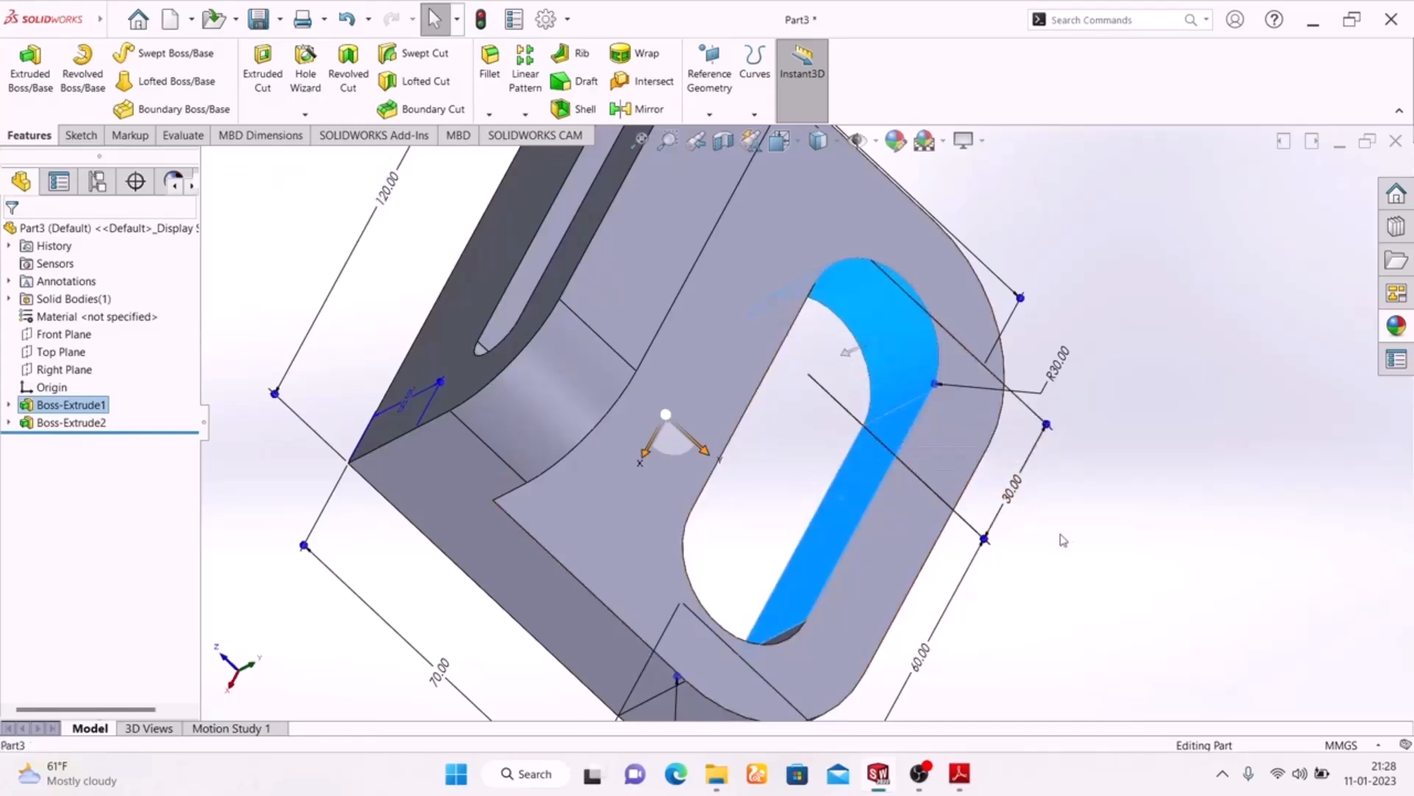
pyautogui.moveTo(1105, 562); pyautogui.dragTo(707, 416, button='middle')
pyautogui.keyDown('ctrl'); pyautogui.click(665, 418); pyautogui.keyUp('ctrl')
pyautogui.keyDown('ctrl'); pyautogui.click(580, 428); pyautogui.keyUp('ctrl')
pyautogui.scroll(3, 737, 442)
pyautogui.scroll(-5, 768, 322)
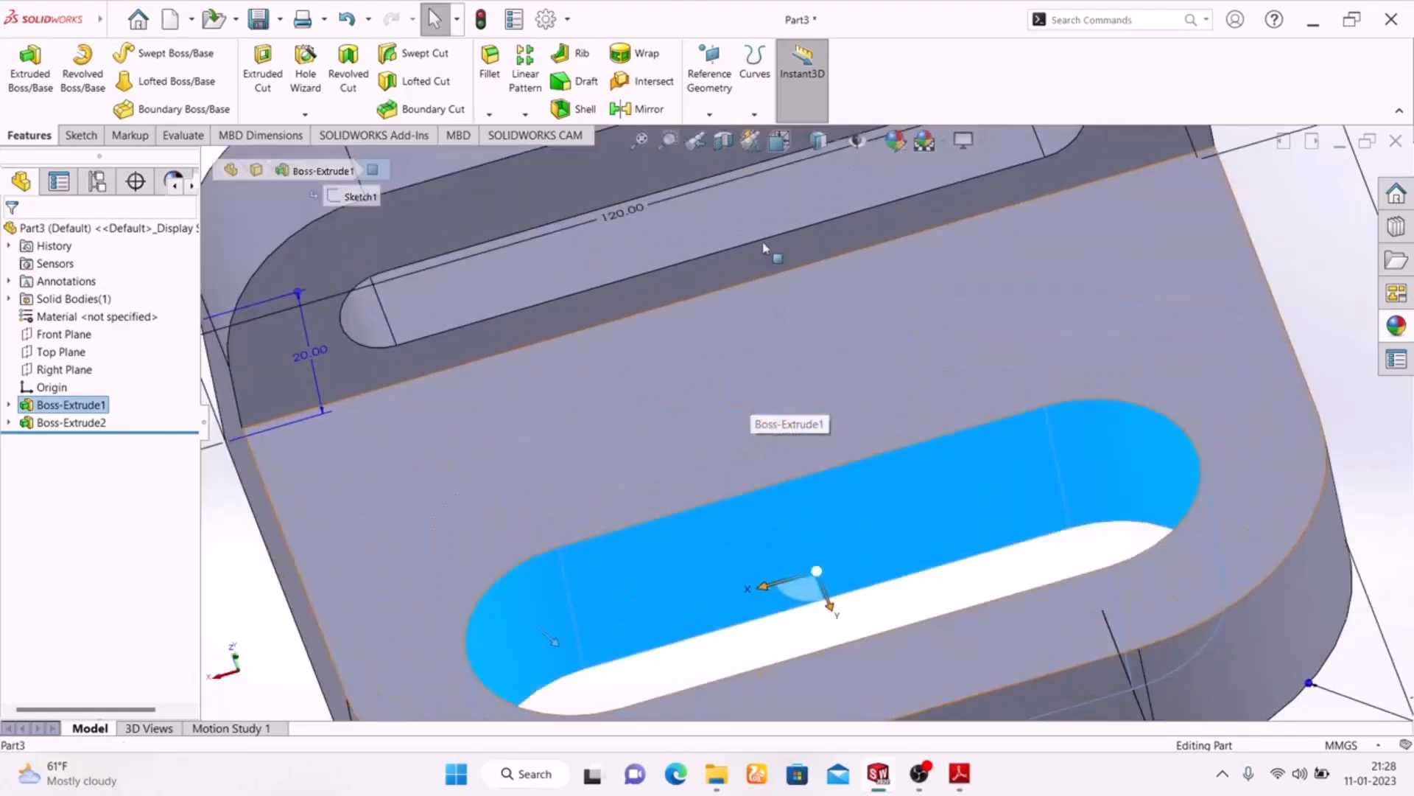
# Add the four inner faces of the upright plate's slot to the selection and colour all selected slot faces standard green
pyautogui.keyDown('ctrl'); pyautogui.click(676, 194); pyautogui.keyUp('ctrl')
pyautogui.scroll(4, 707, 339)
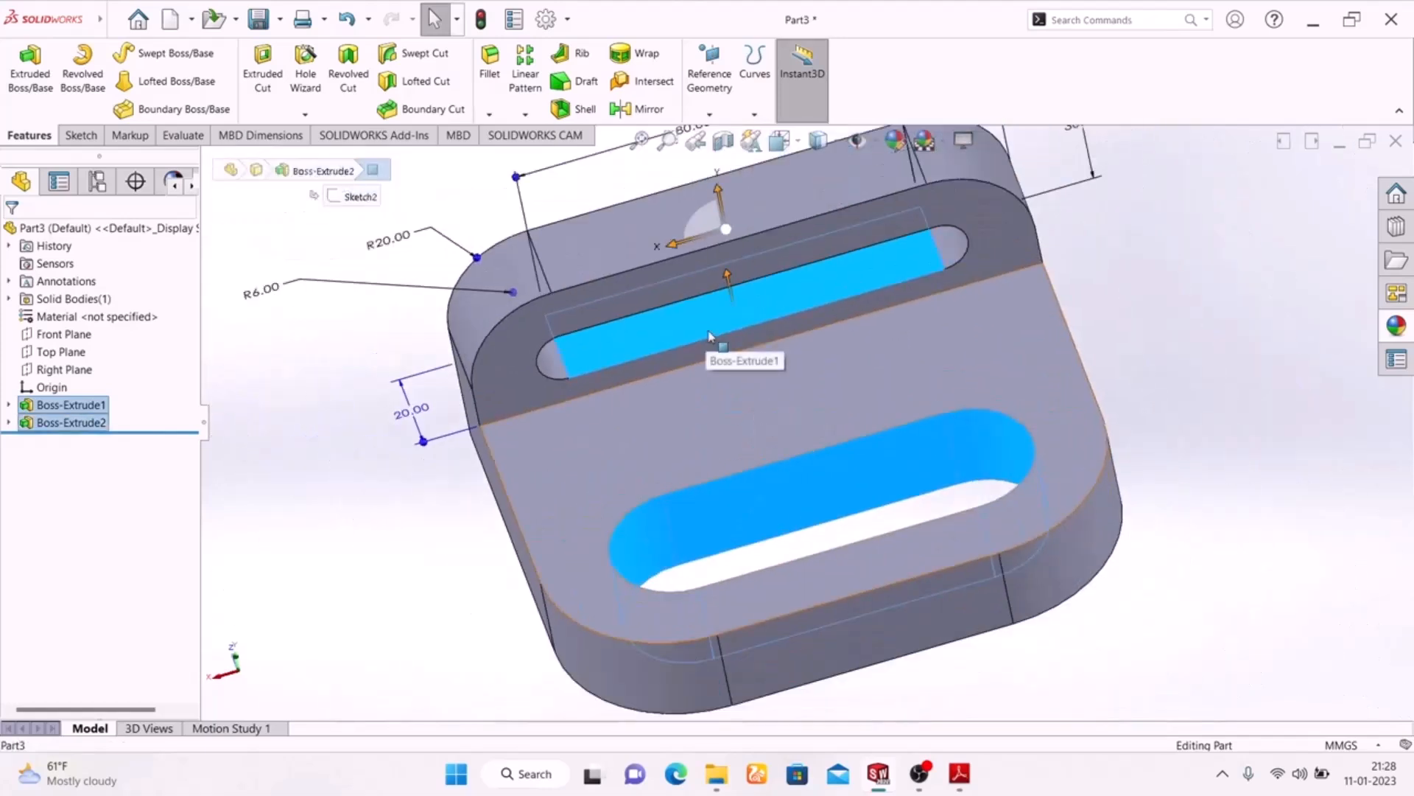
pyautogui.keyDown('ctrl'); pyautogui.click(952, 250); pyautogui.keyUp('ctrl')
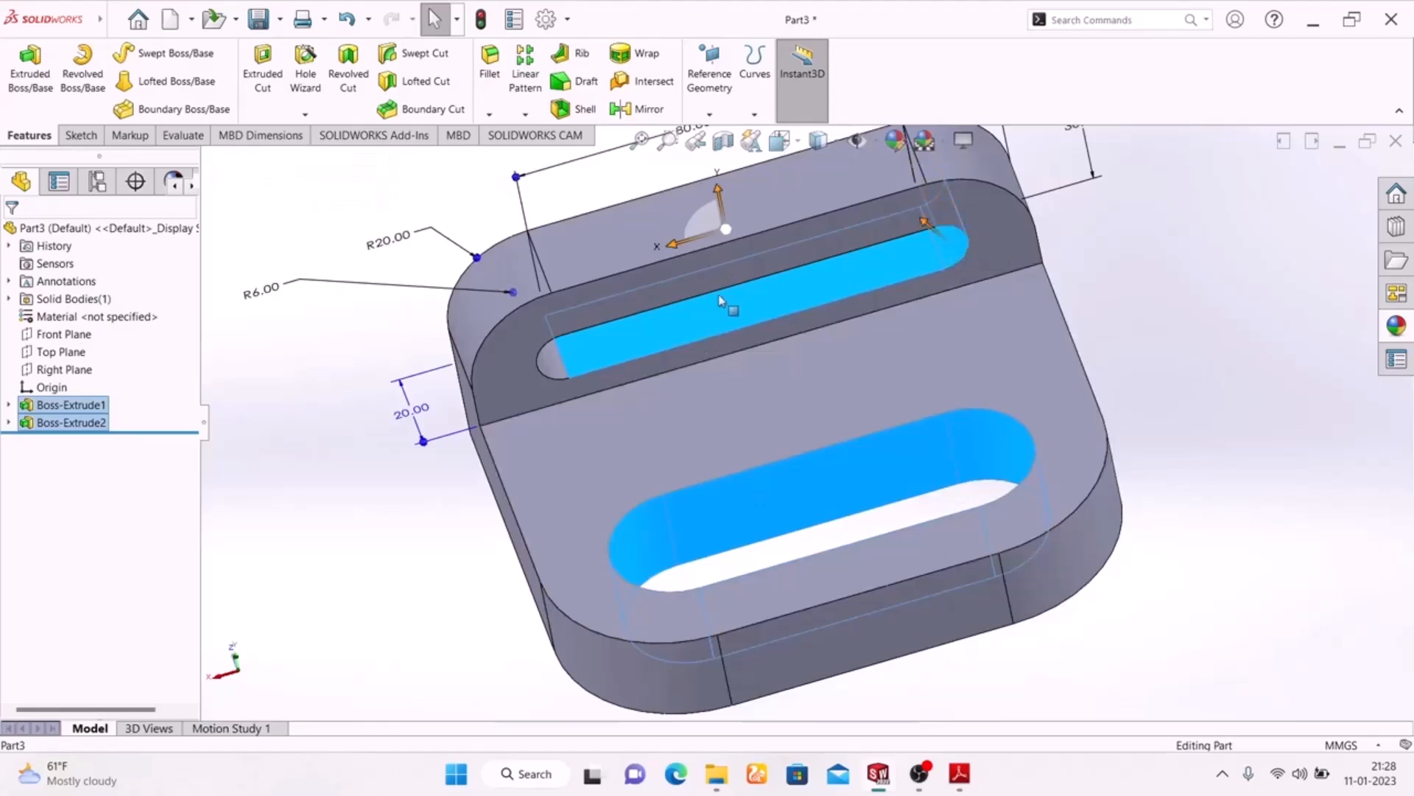
pyautogui.keyDown('ctrl'); pyautogui.click(554, 360); pyautogui.keyUp('ctrl')
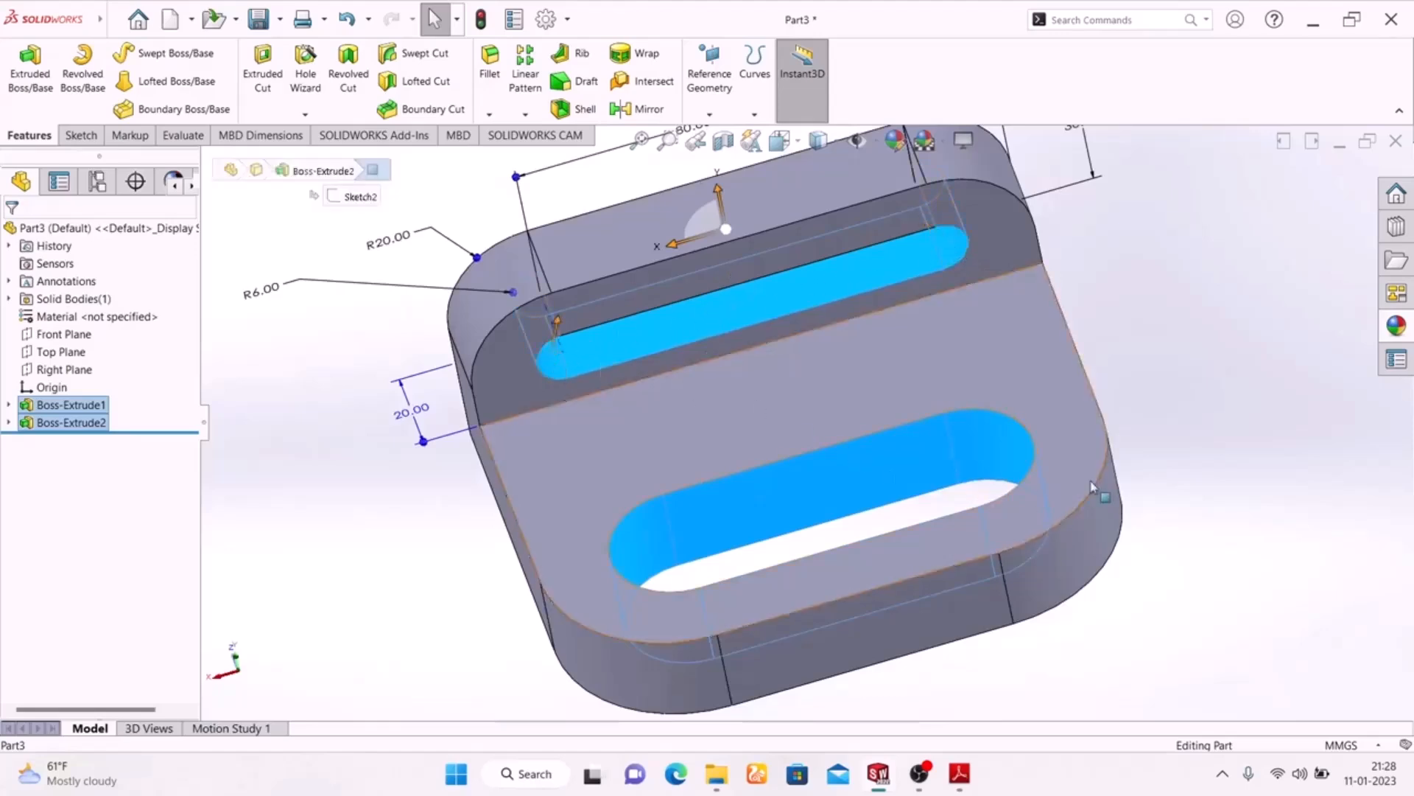
pyautogui.moveTo(1204, 398); pyautogui.dragTo(950, 248, button='middle')
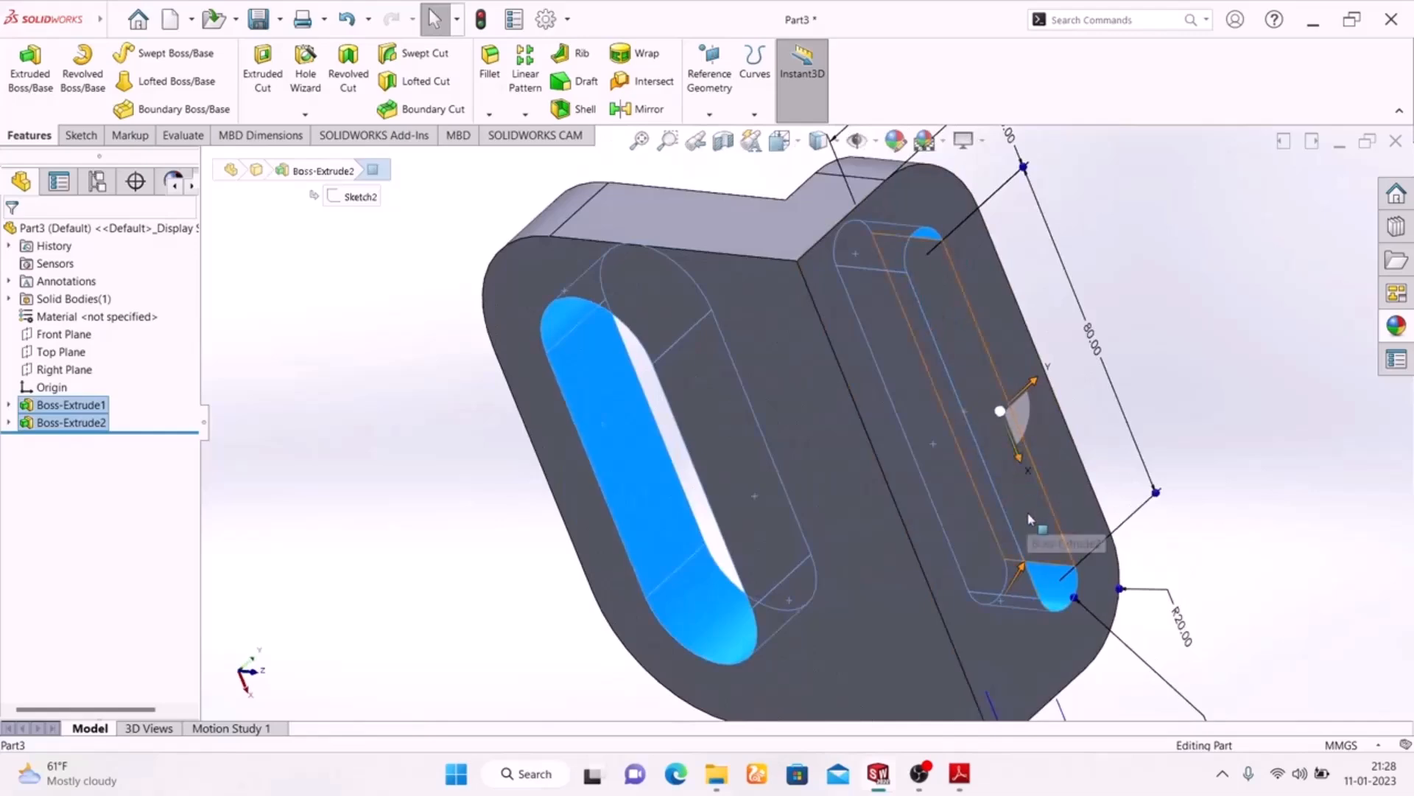
pyautogui.keyDown('ctrl'); pyautogui.click(1017, 478); pyautogui.keyUp('ctrl')
pyautogui.moveTo(428, 349); pyautogui.dragTo(775, 529, button='middle')
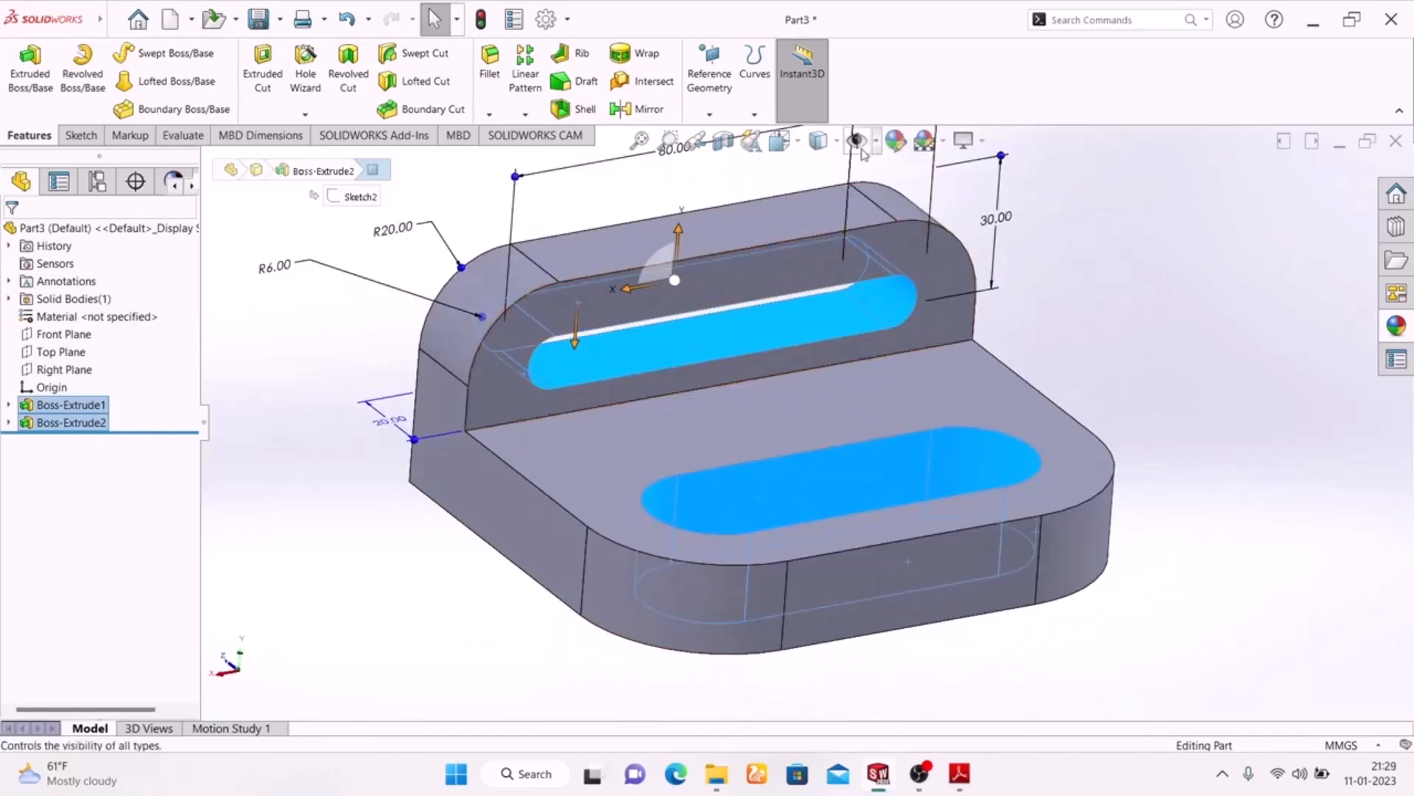
pyautogui.click(896, 140)
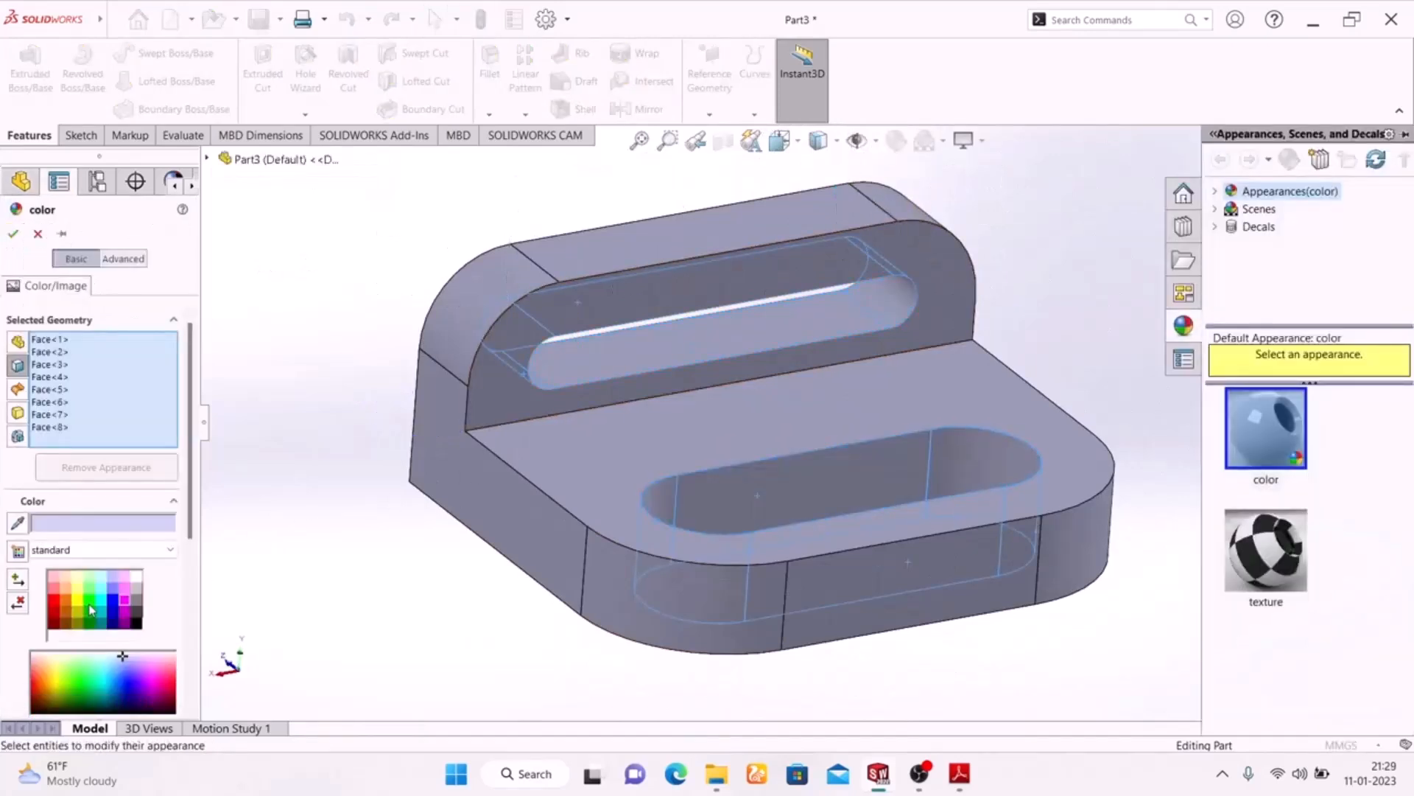
pyautogui.click(89, 605)
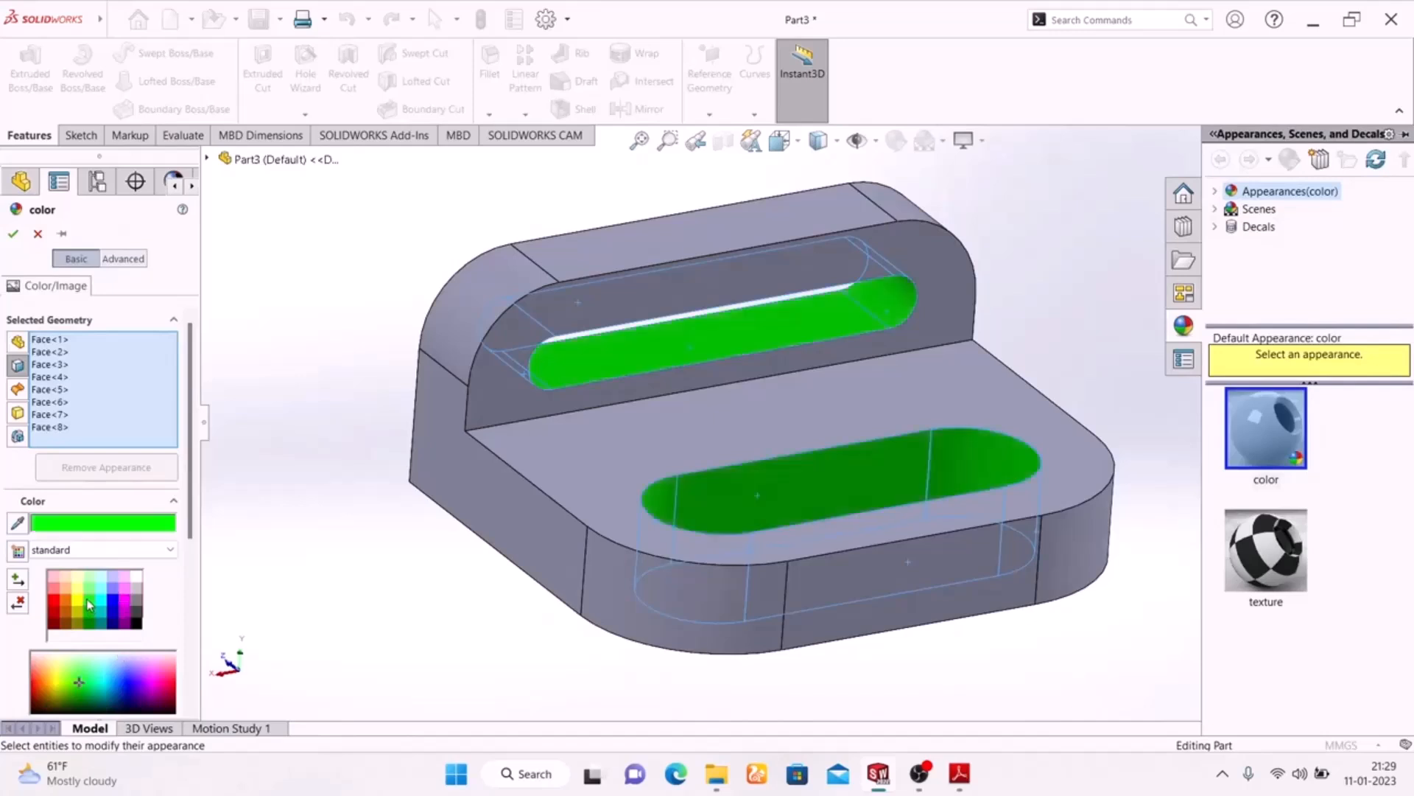
pyautogui.click(12, 234)
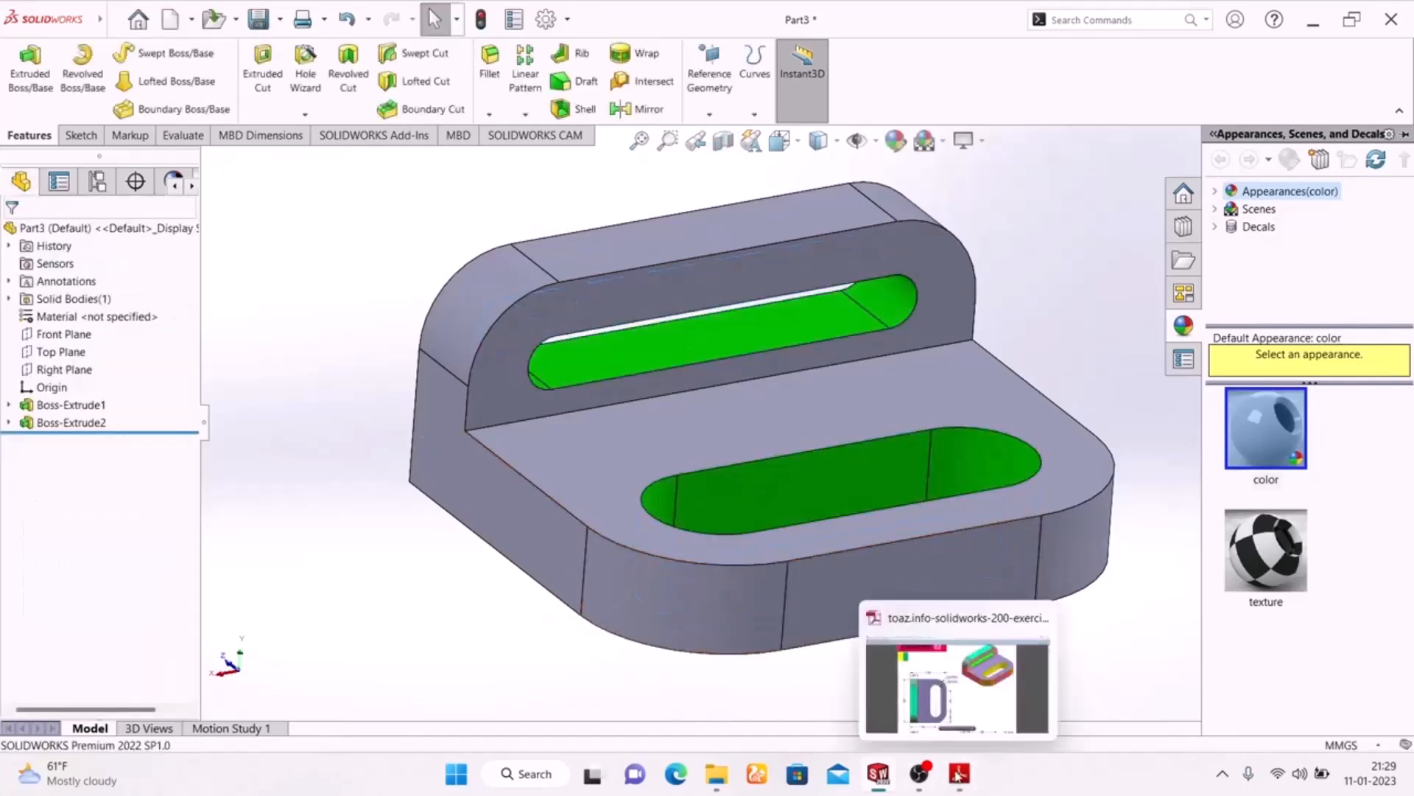
# Check the face colours in the PDF drawing and colour the base's front flat face and both L-shaped side faces standard red
pyautogui.click(959, 773)
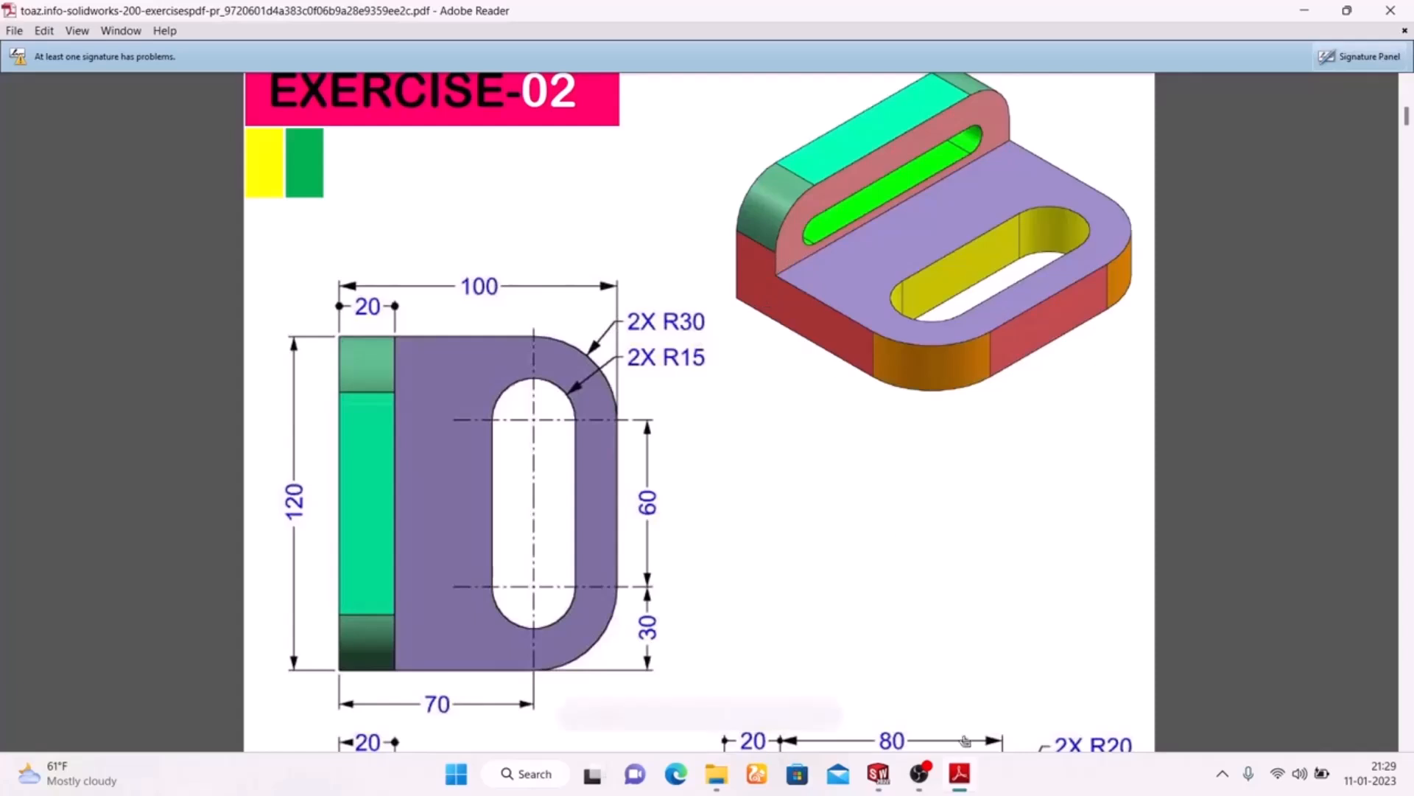
pyautogui.click(959, 773)
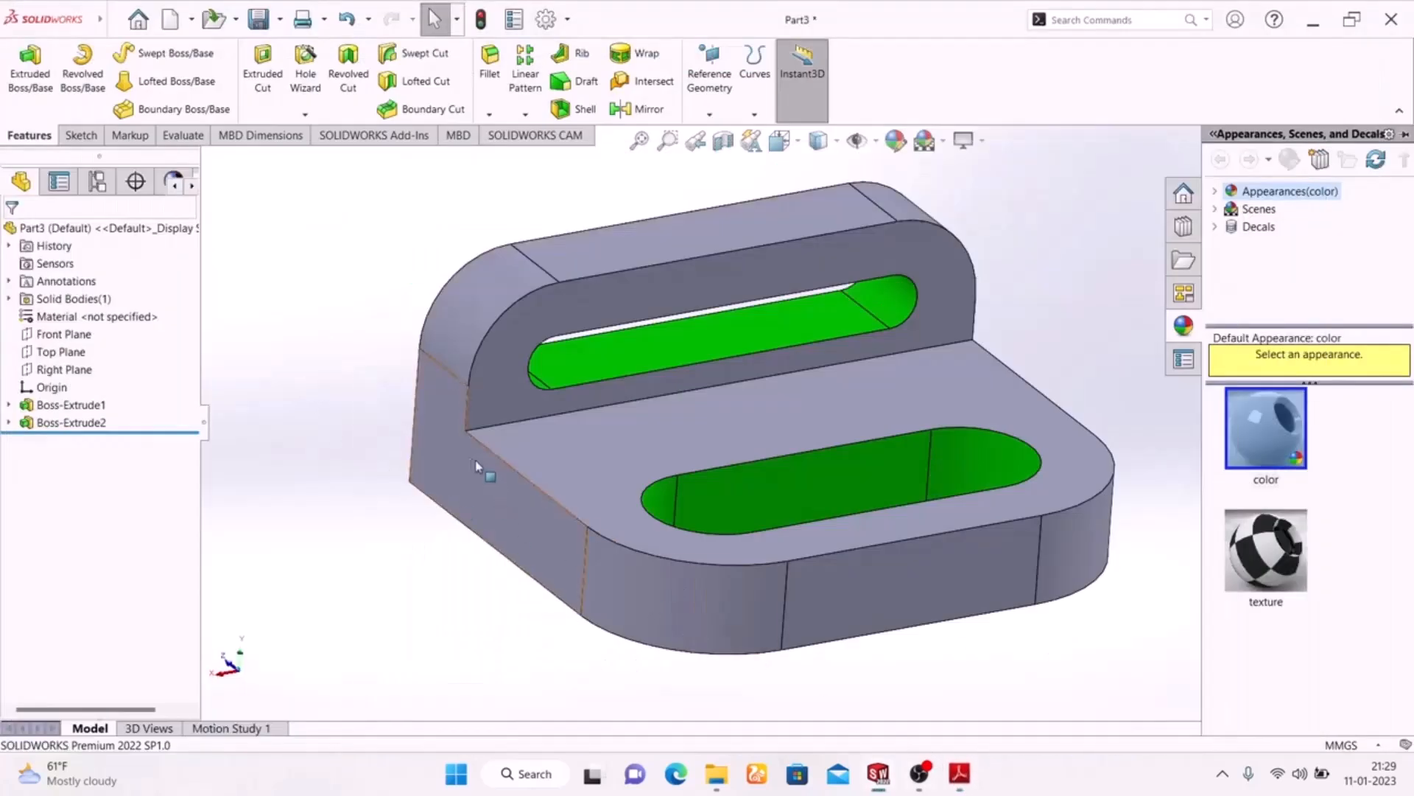
pyautogui.click(441, 459)
pyautogui.keyDown('ctrl'); pyautogui.click(1039, 547); pyautogui.keyUp('ctrl')
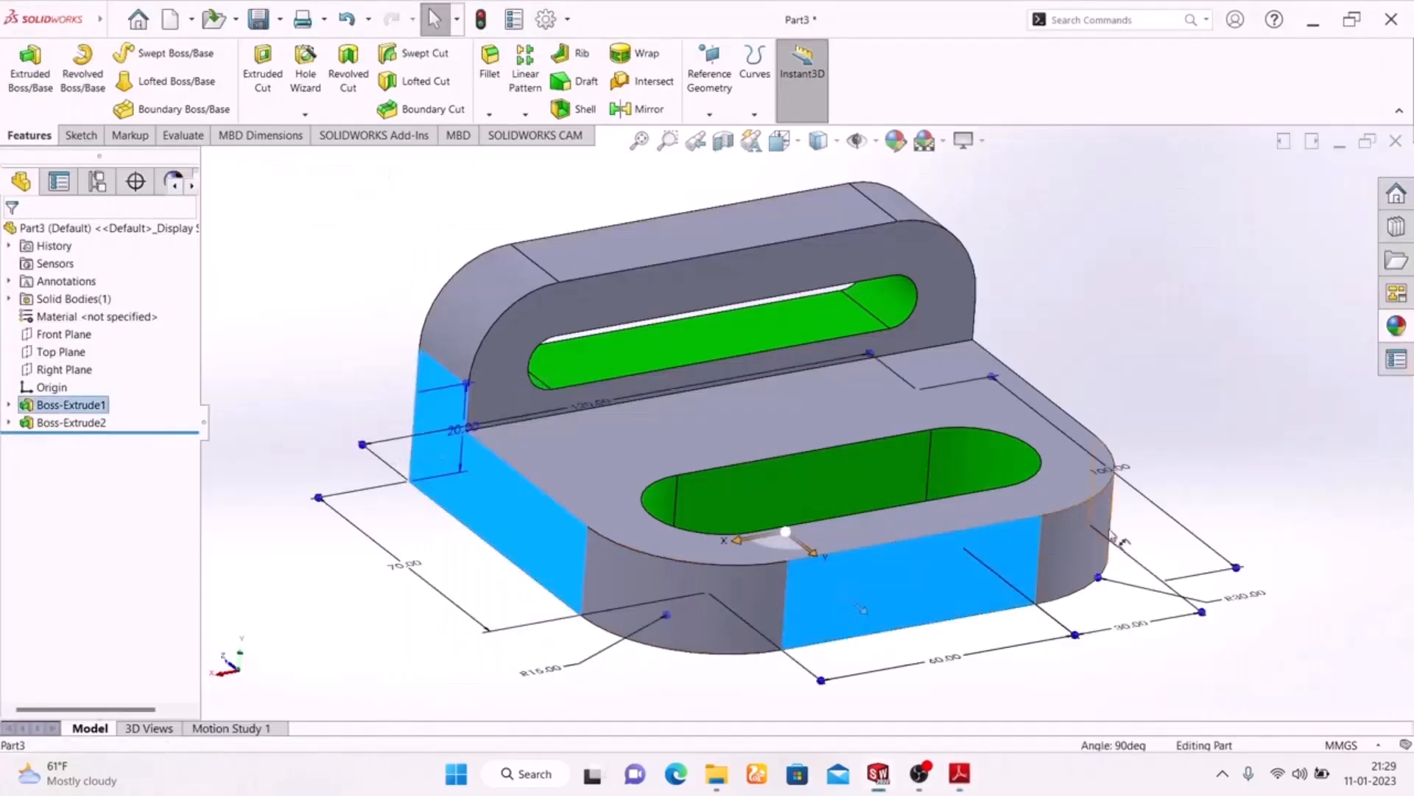
pyautogui.moveTo(1029, 386); pyautogui.dragTo(1041, 406, button='middle')
pyautogui.keyDown('ctrl'); pyautogui.click(1081, 402); pyautogui.keyUp('ctrl')
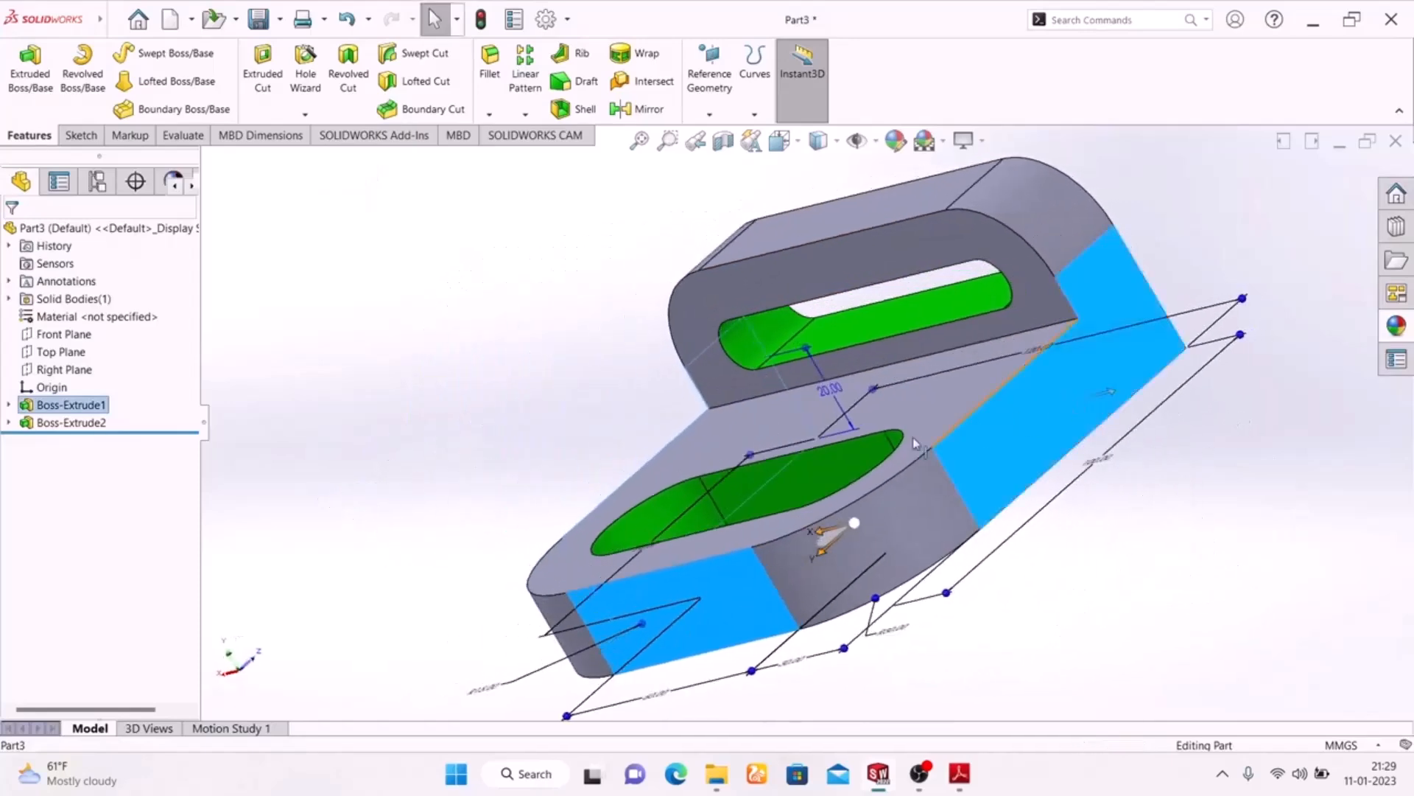
pyautogui.moveTo(412, 428); pyautogui.dragTo(527, 399, button='middle')
pyautogui.click(895, 140)
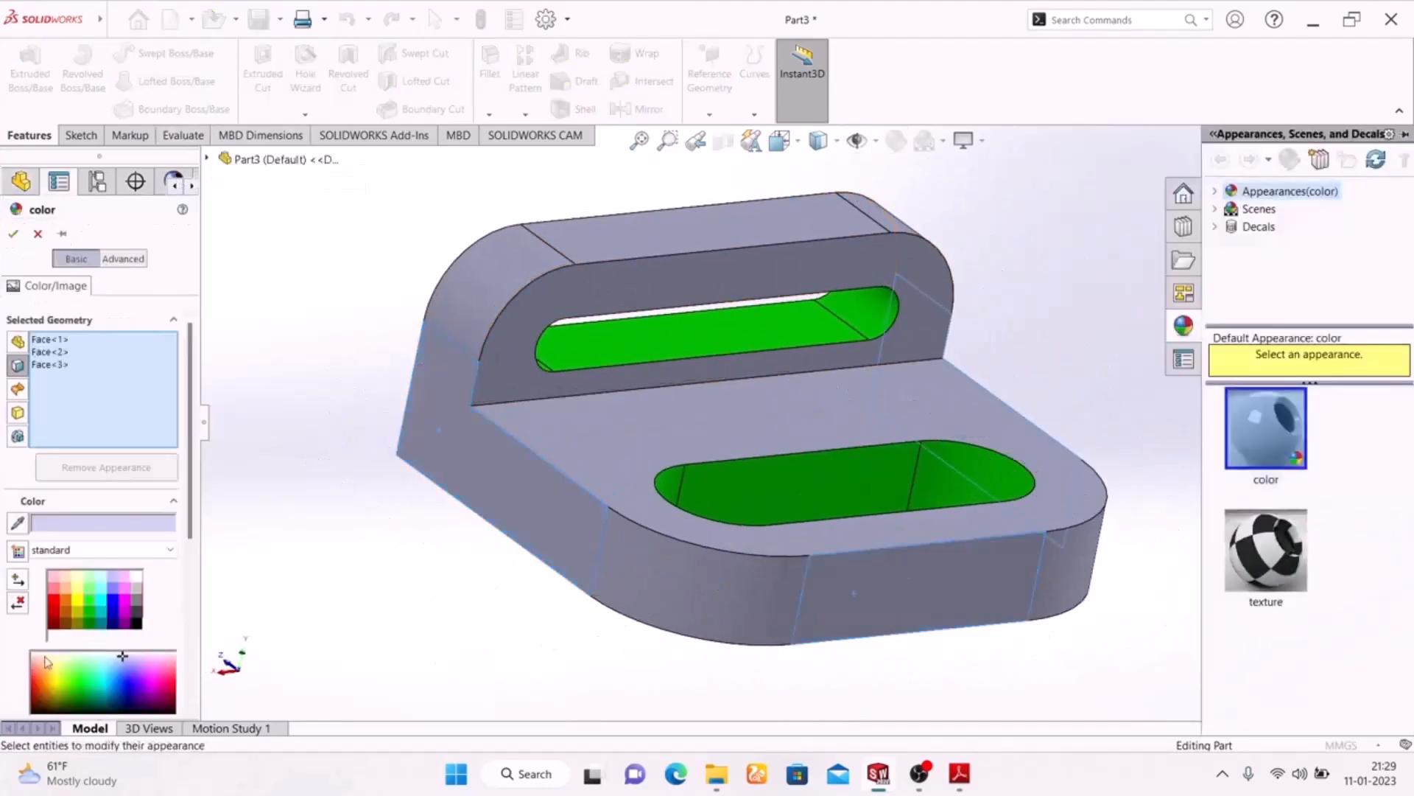
pyautogui.click(55, 607)
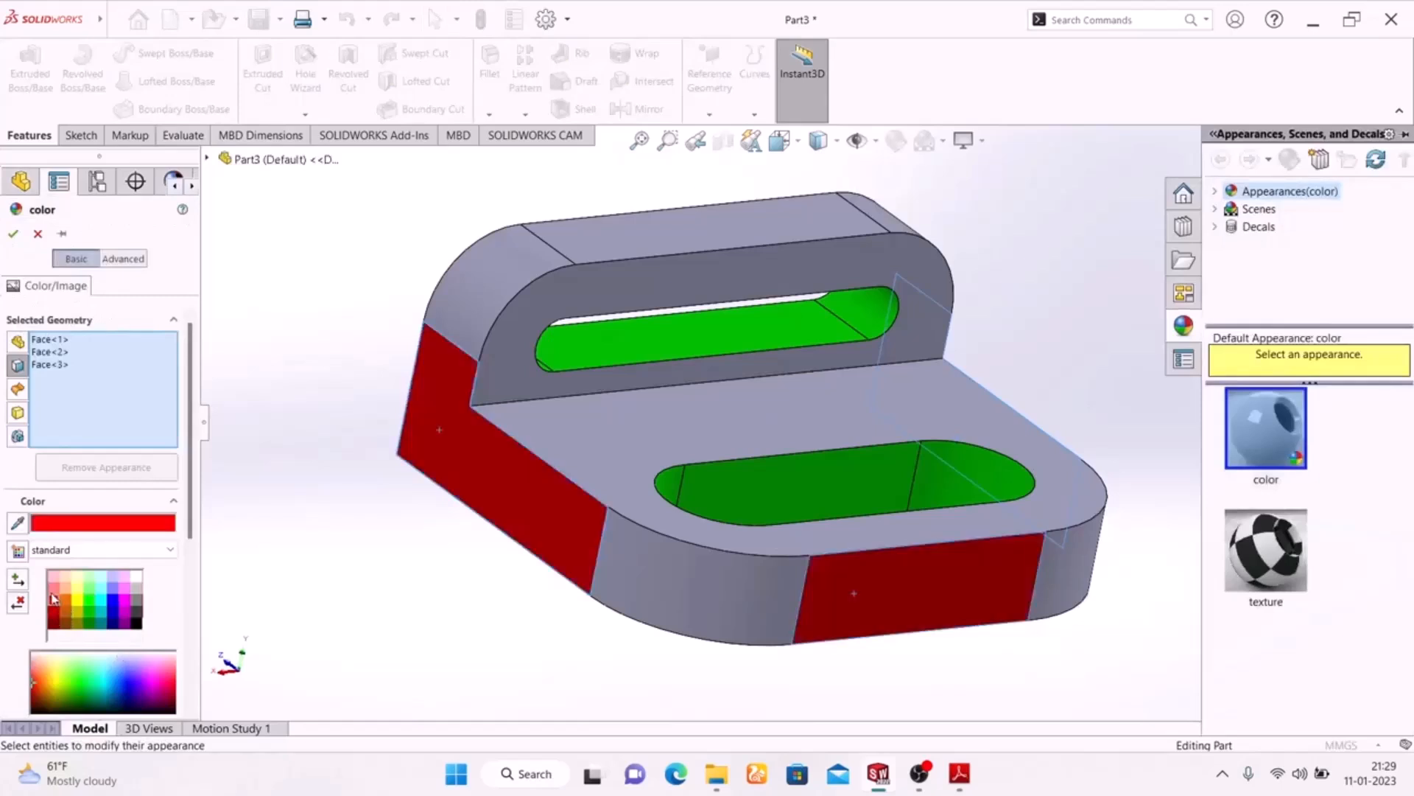
pyautogui.click(53, 589)
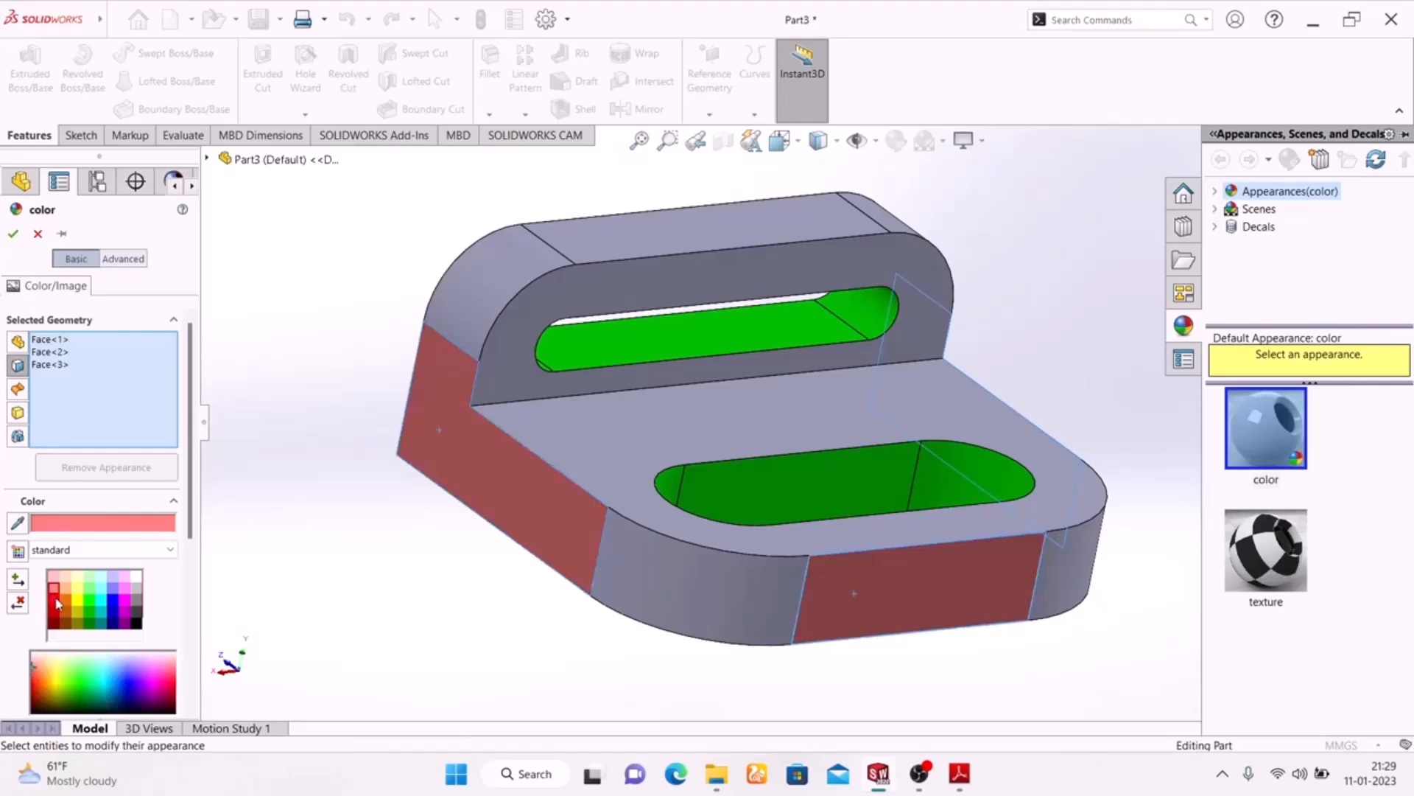
pyautogui.click(57, 606)
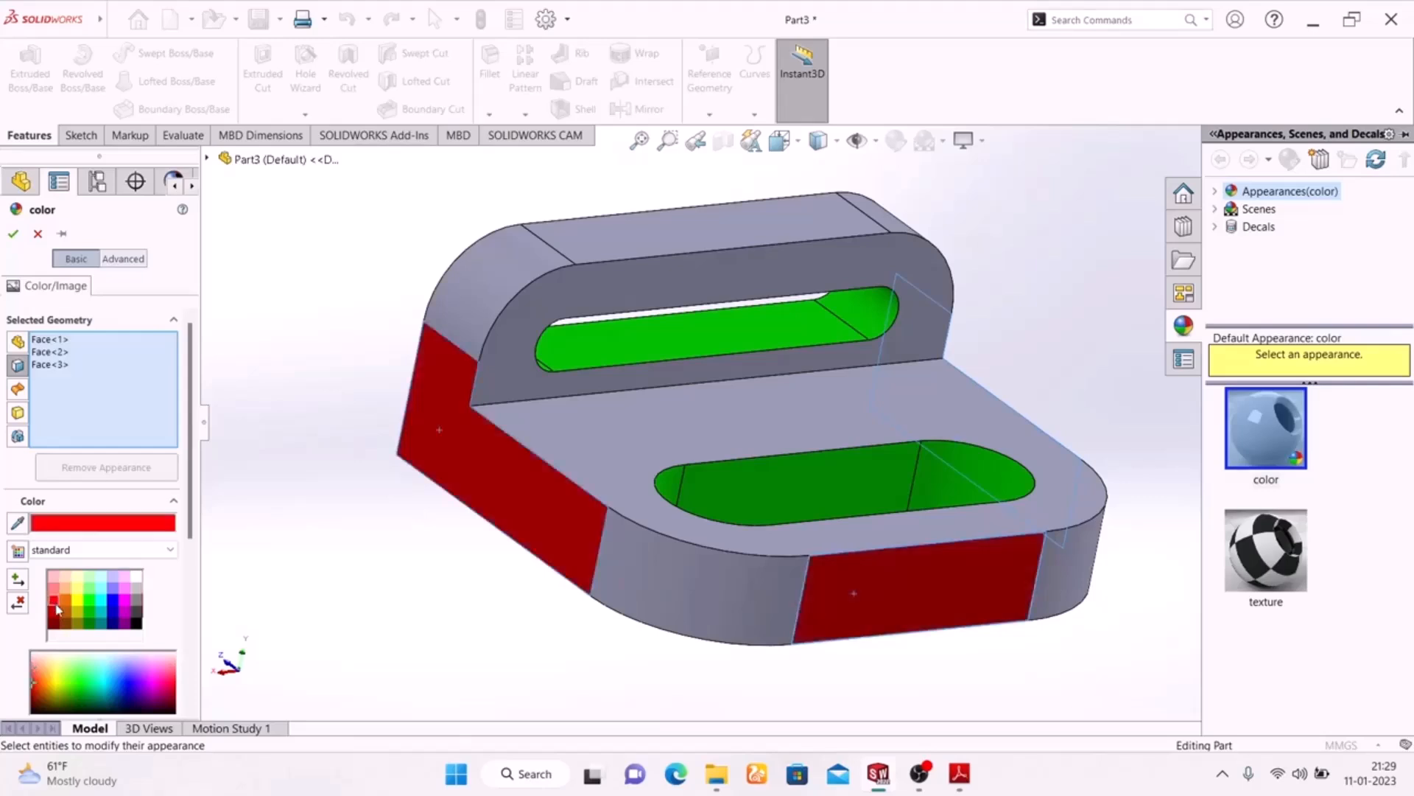
pyautogui.click(13, 235)
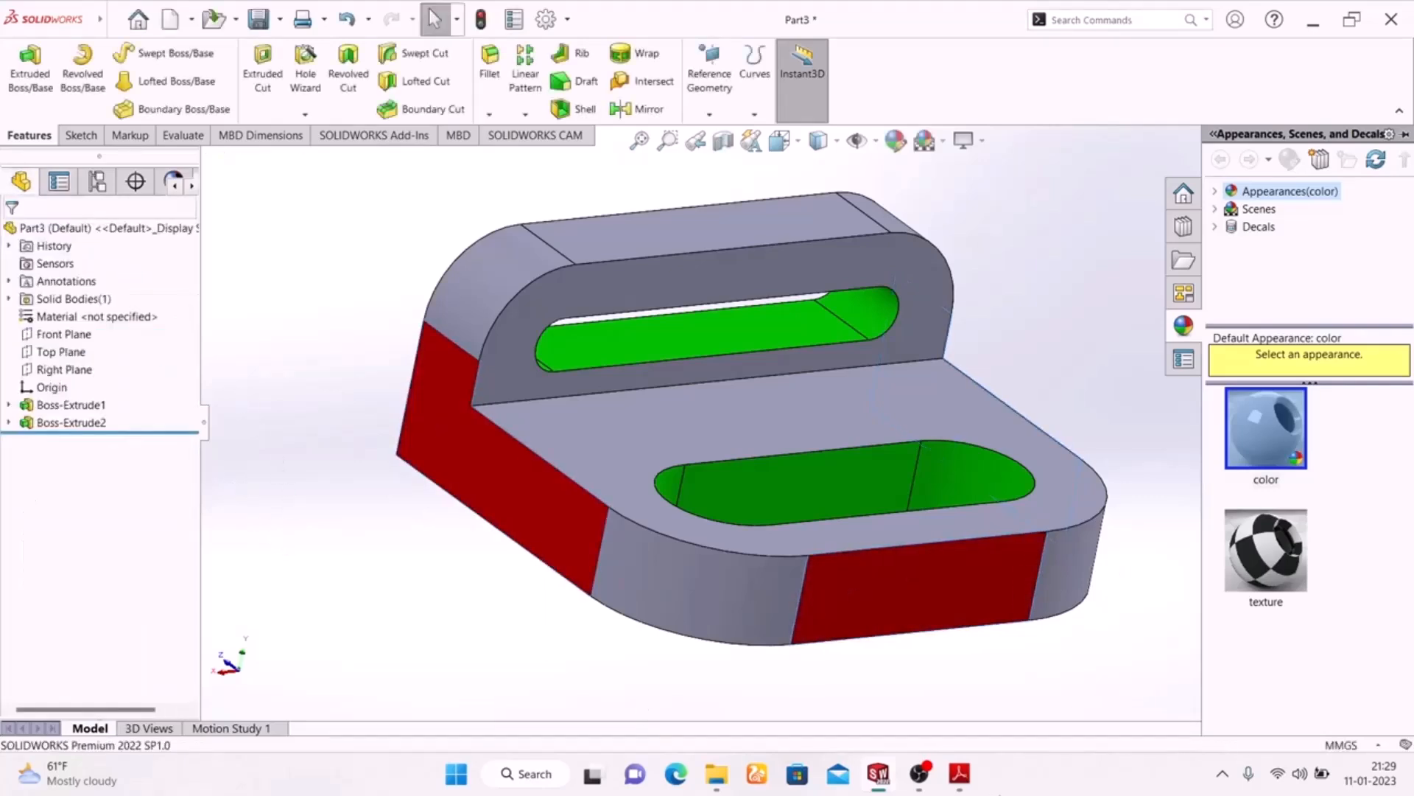
# Check the coloured views in the PDF drawing and colour the four rounded outer corner faces of the base and upright yellow
pyautogui.click(959, 773)
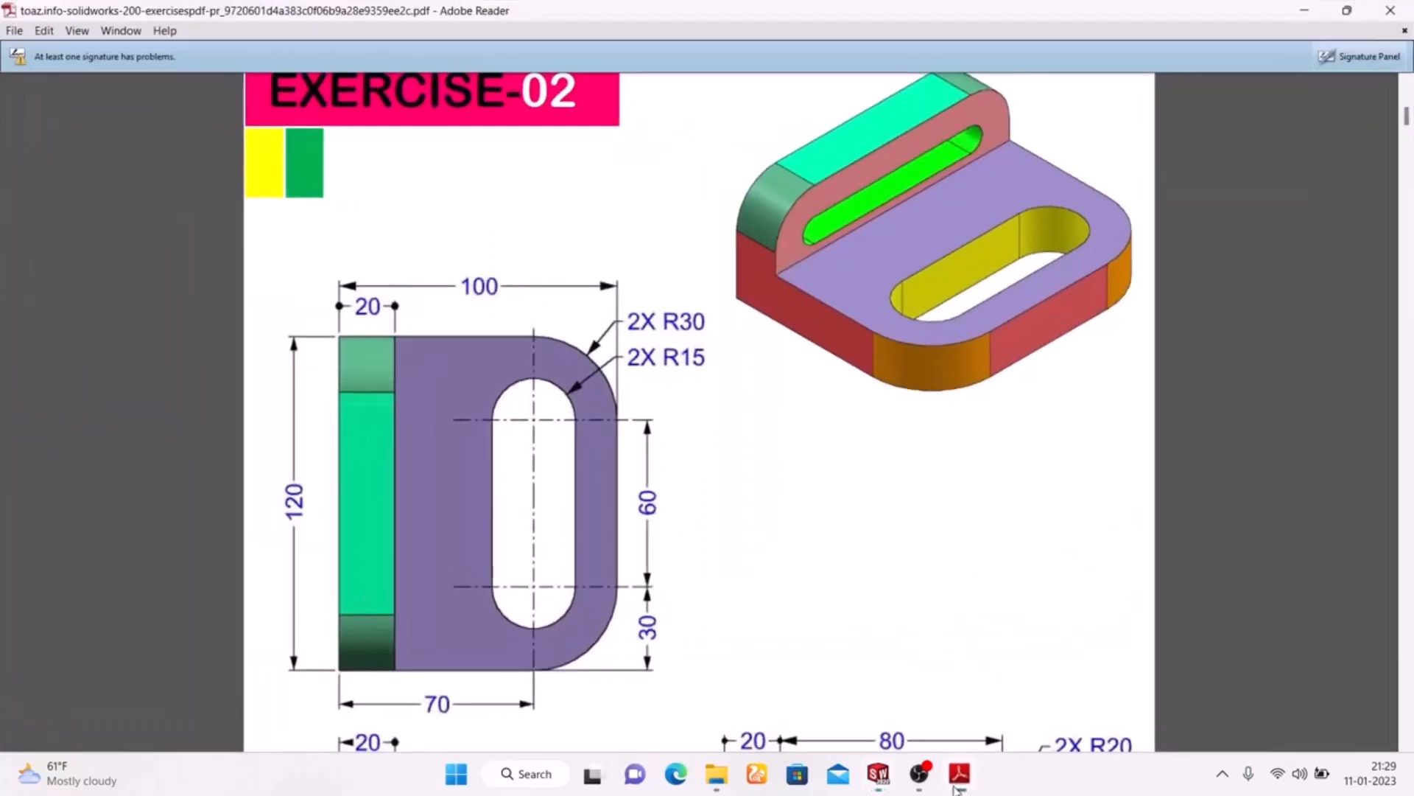
pyautogui.scroll(-5, 798, 554)
pyautogui.scroll(1, 799, 554)
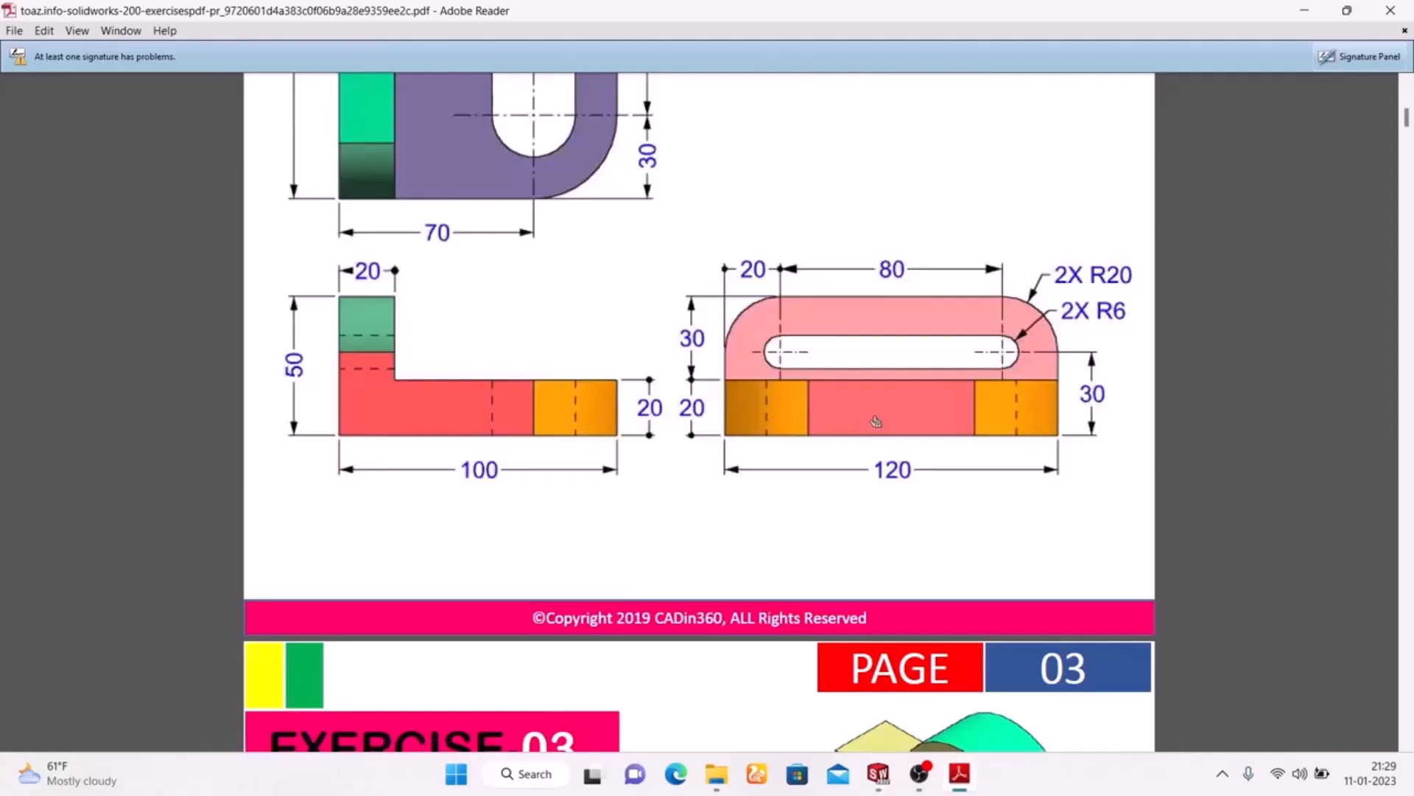
pyautogui.scroll(3, 503, 440)
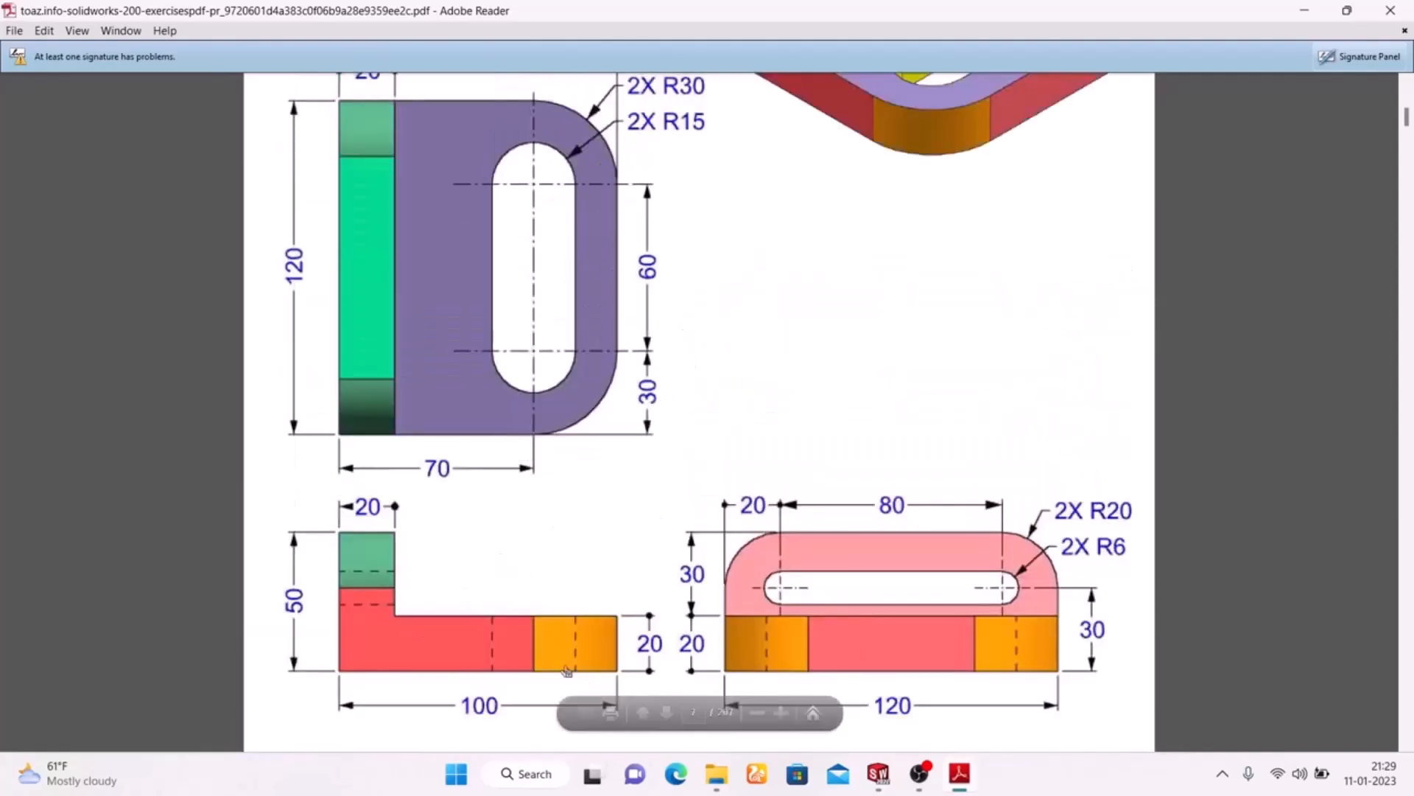
pyautogui.click(953, 784)
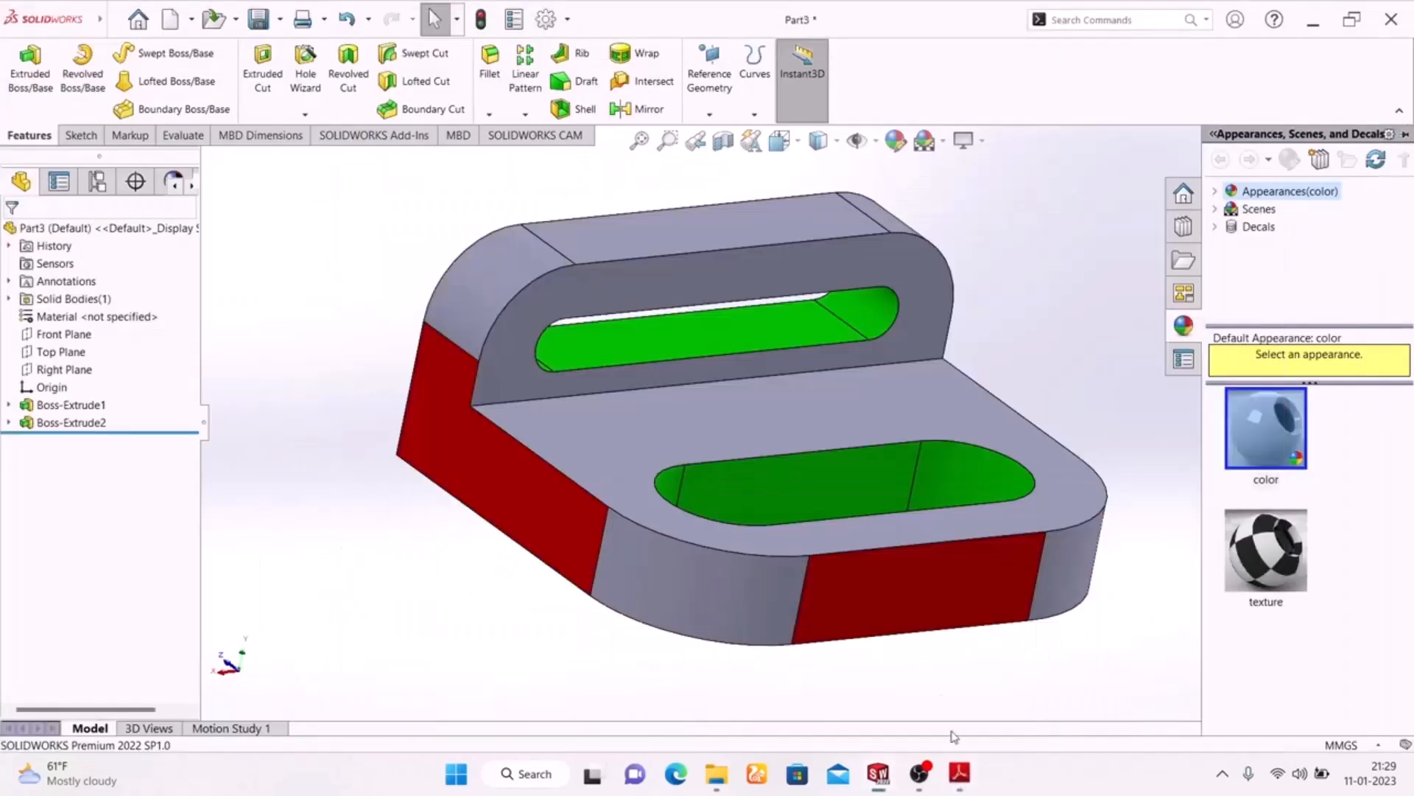
pyautogui.click(666, 580)
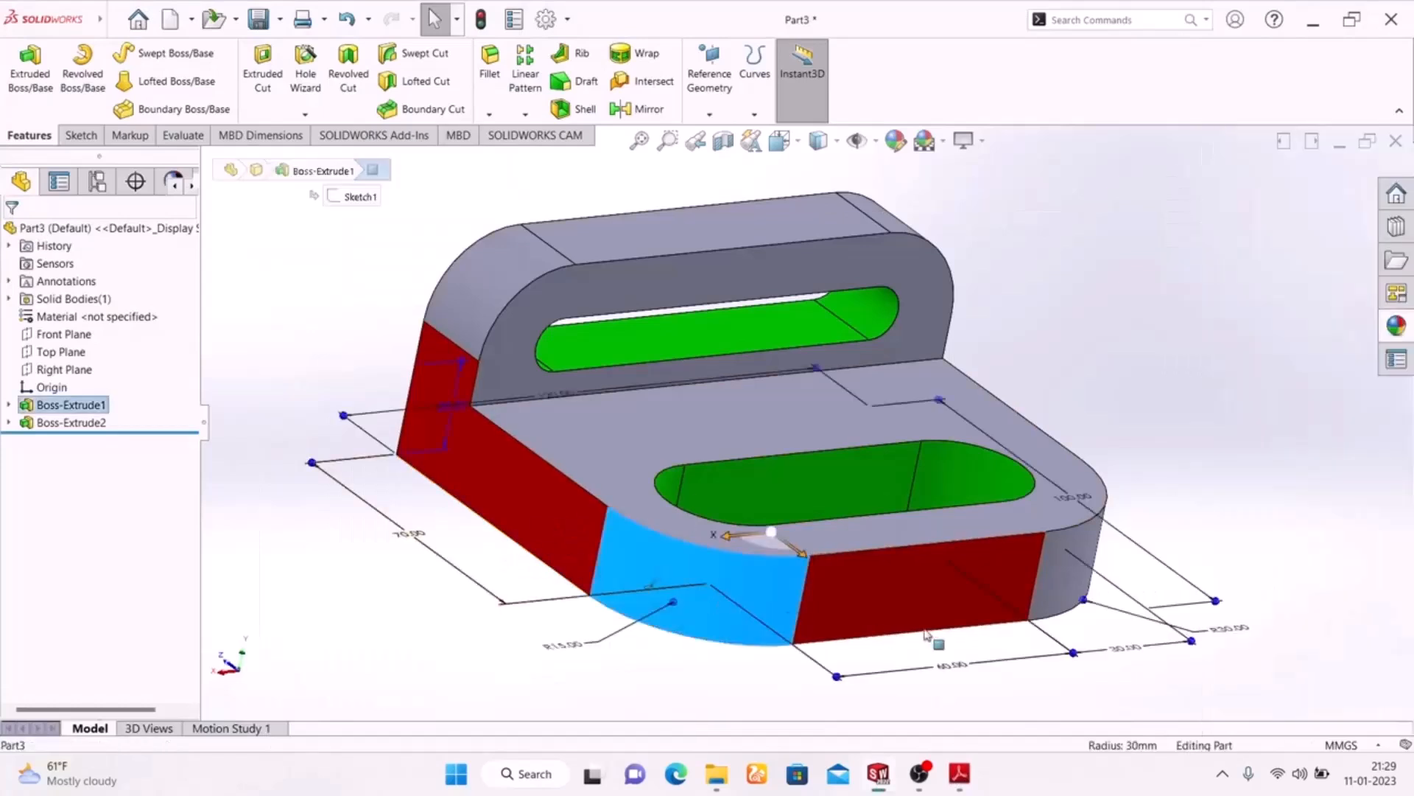
pyautogui.keyDown('ctrl'); pyautogui.click(484, 288); pyautogui.keyUp('ctrl')
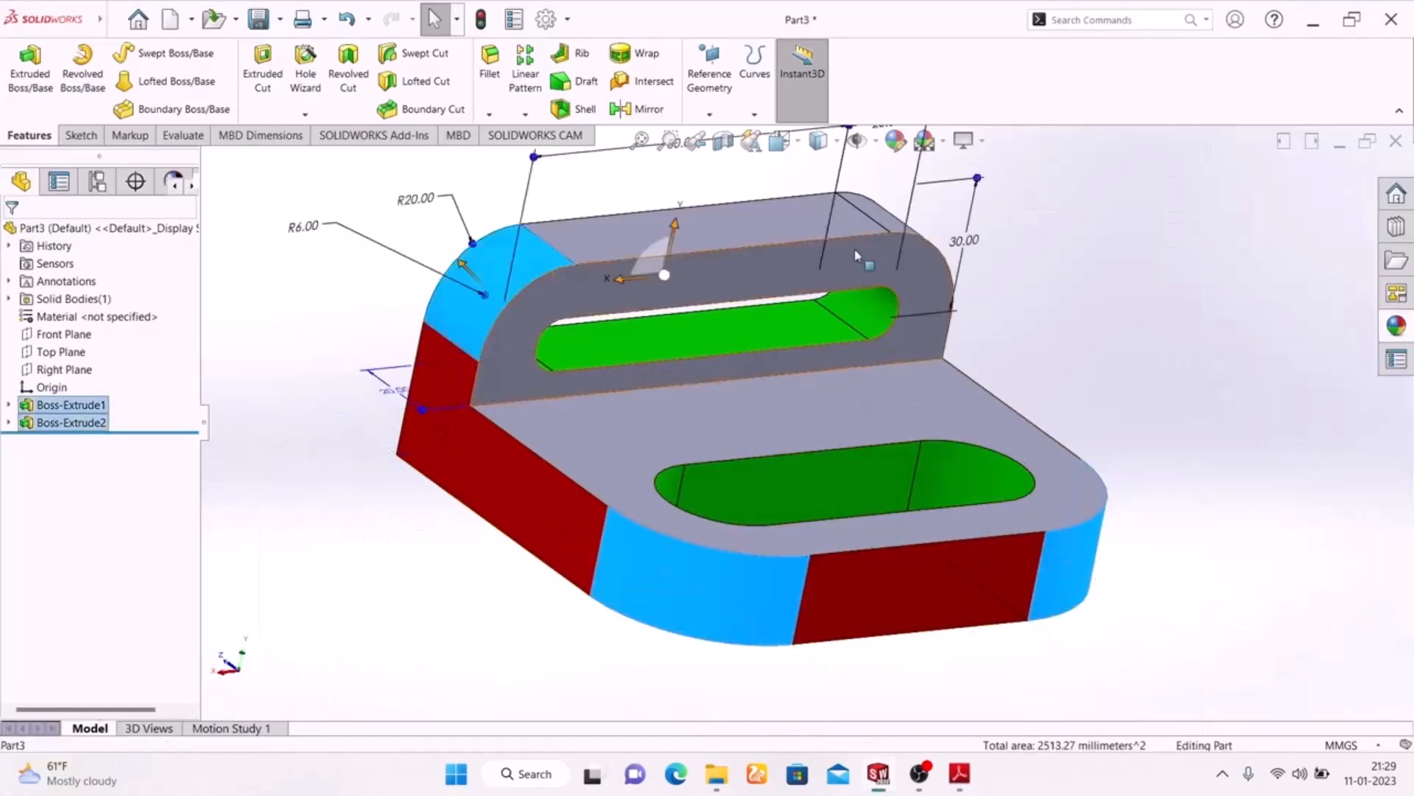
pyautogui.moveTo(1096, 359); pyautogui.dragTo(983, 369, button='middle')
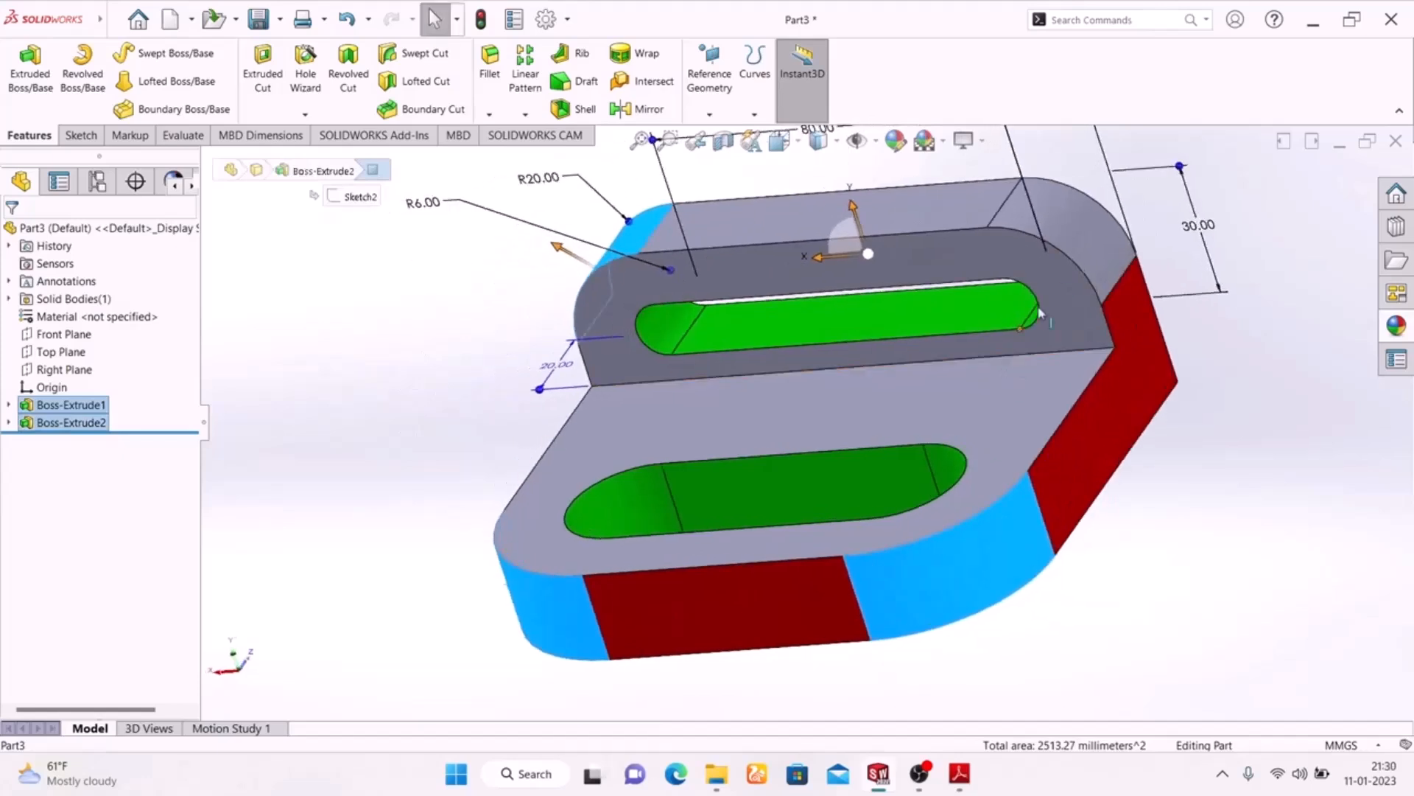
pyautogui.keyDown('ctrl'); pyautogui.click(1078, 233); pyautogui.keyUp('ctrl')
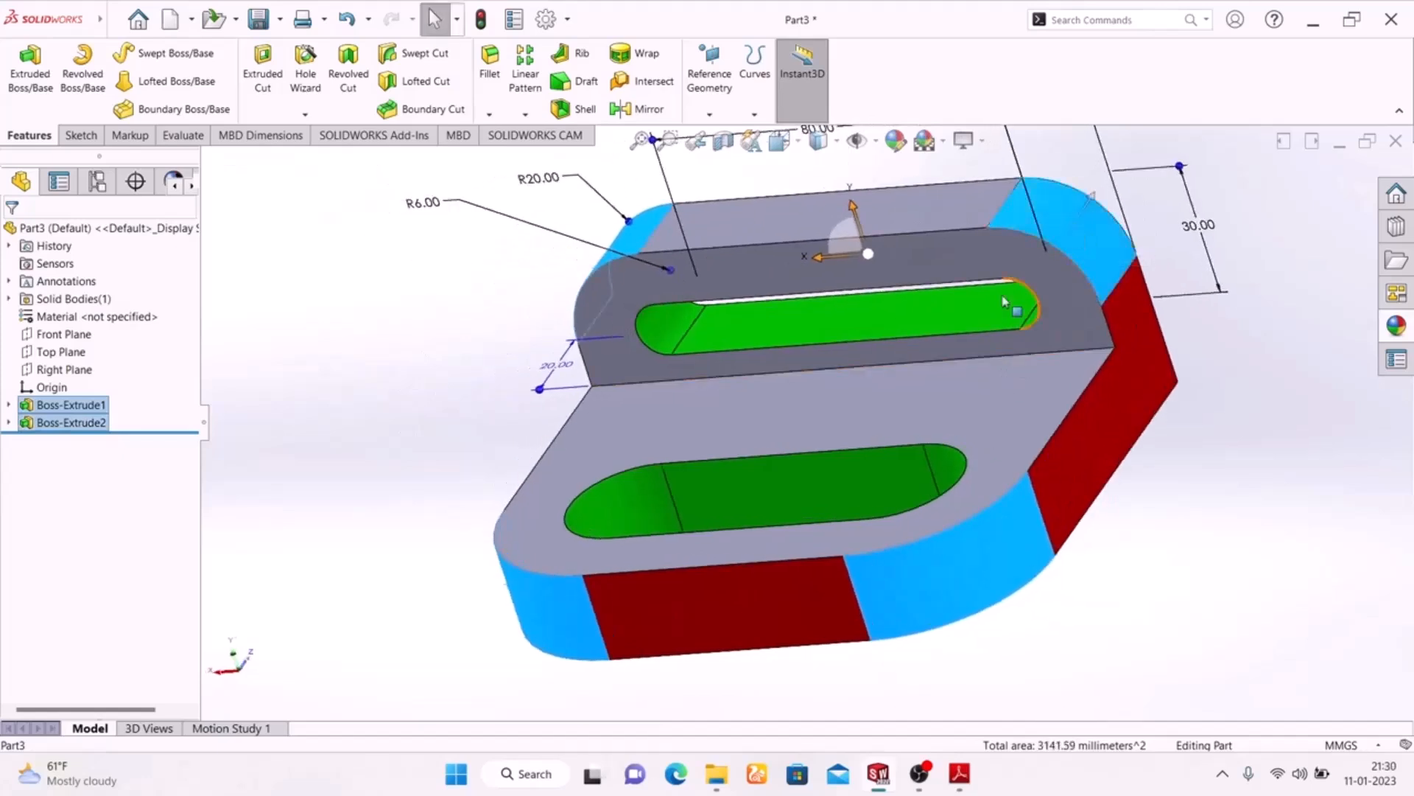
pyautogui.click(895, 140)
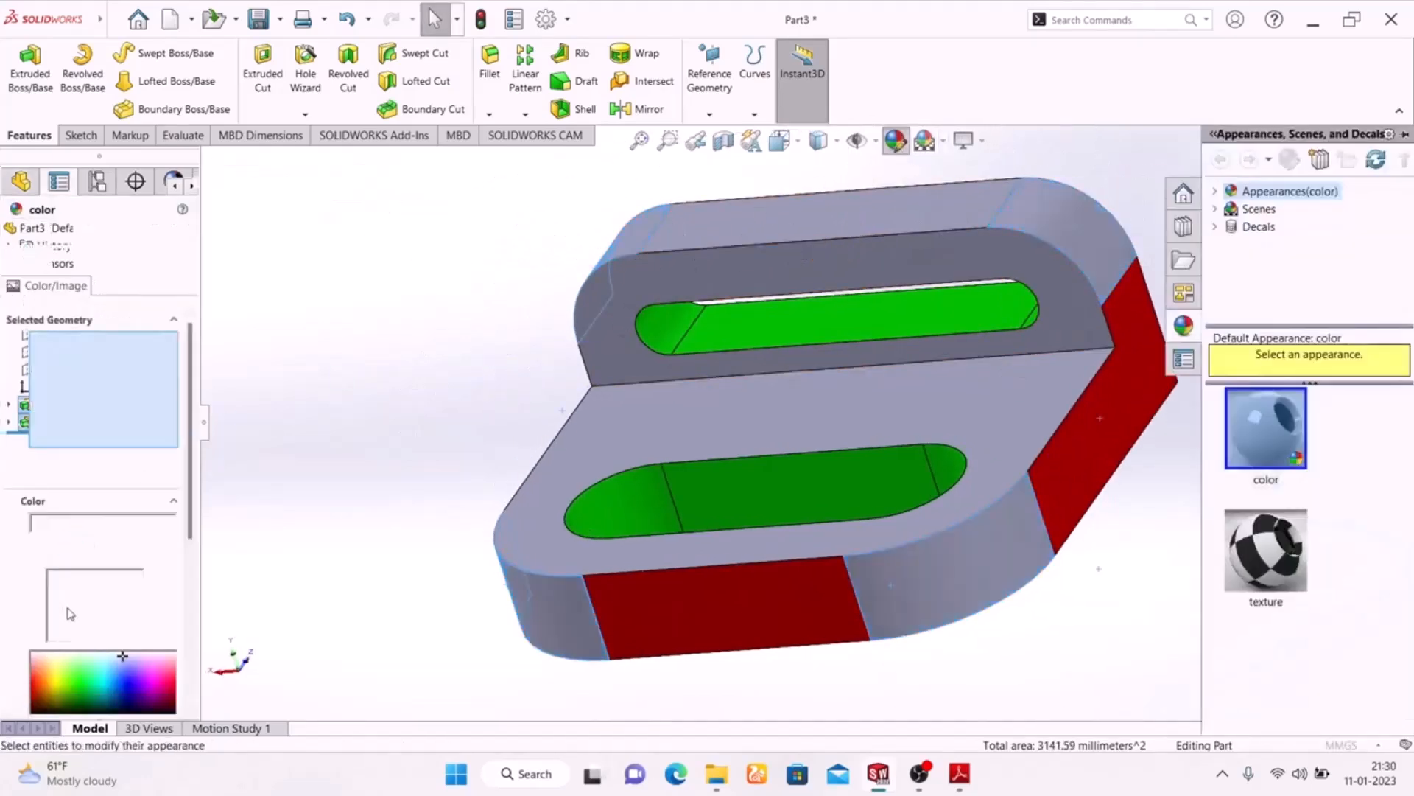
pyautogui.click(81, 602)
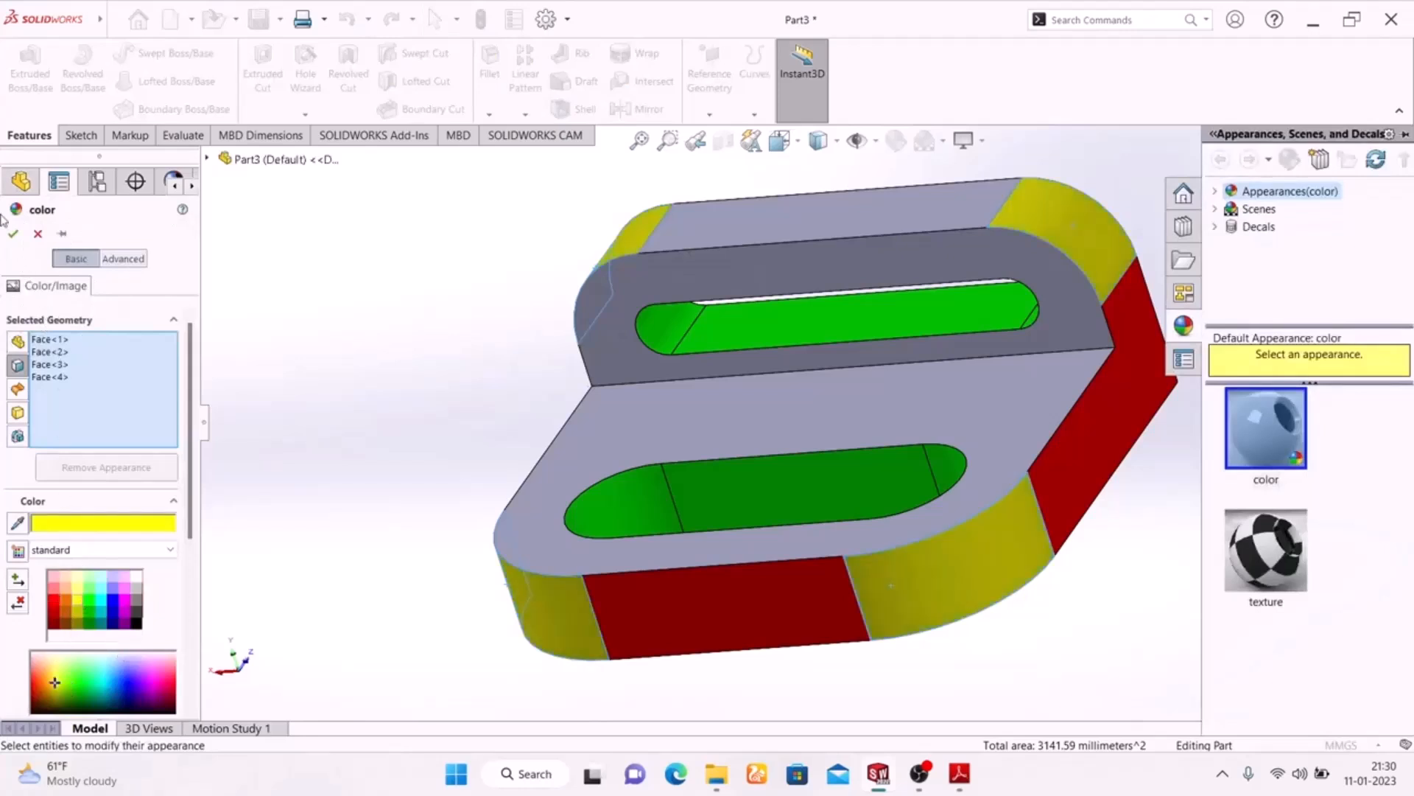
pyautogui.click(13, 236)
# Select the bracket's bottom face and its large slotted back face and colour both standard cyan
pyautogui.moveTo(331, 437); pyautogui.dragTo(474, 201, button='middle')
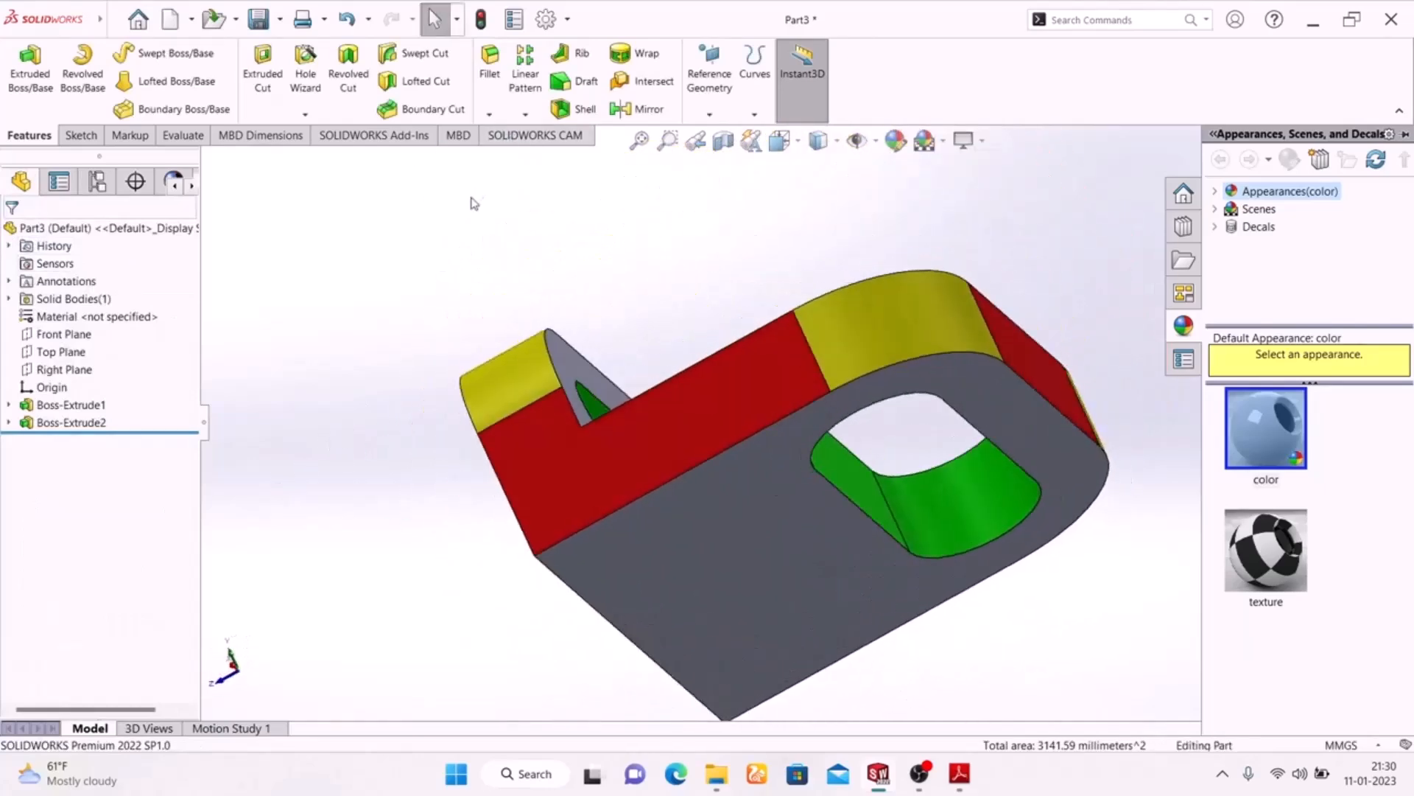
pyautogui.click(672, 590)
pyautogui.moveTo(341, 483); pyautogui.dragTo(471, 439, button='middle')
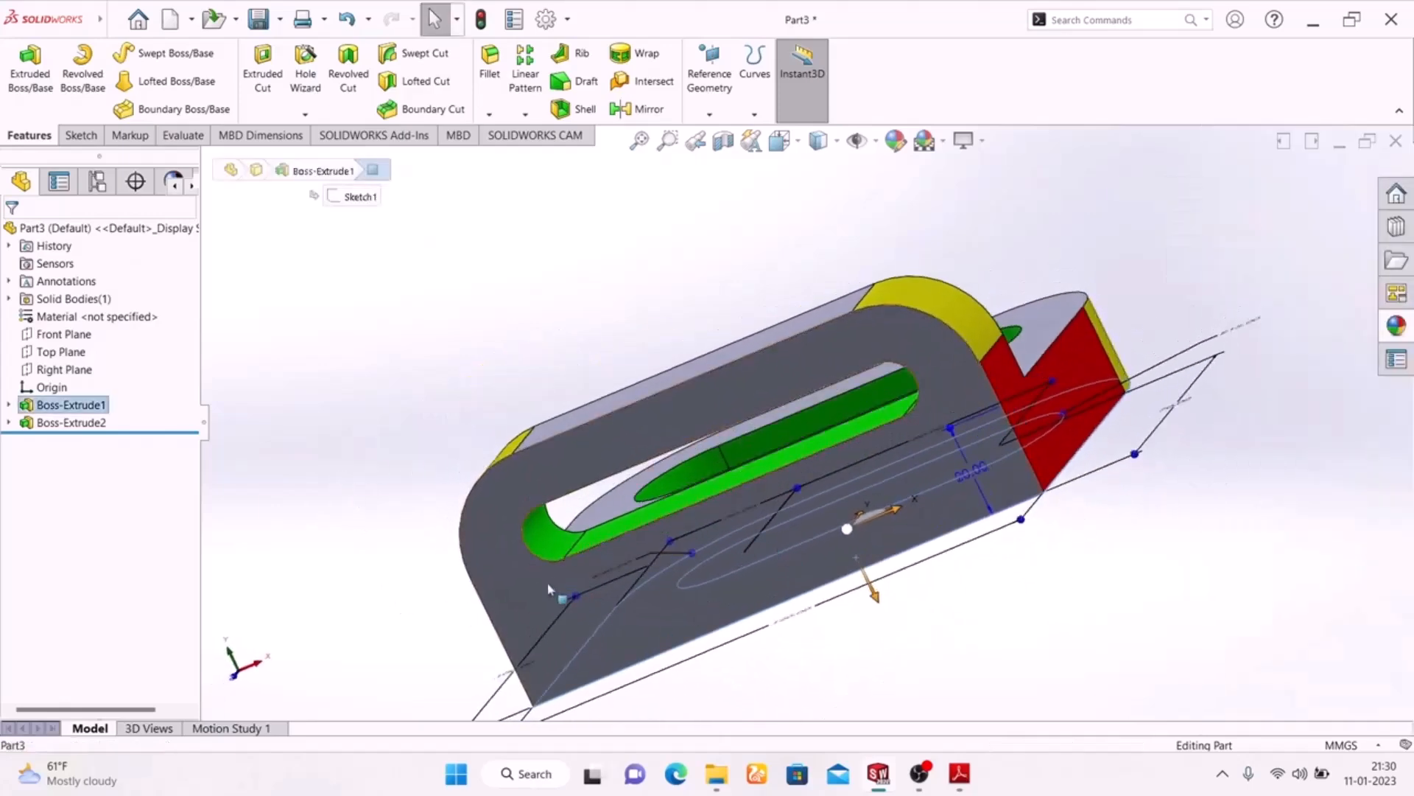
pyautogui.click(547, 590)
pyautogui.moveTo(1118, 598); pyautogui.dragTo(904, 674, button='middle')
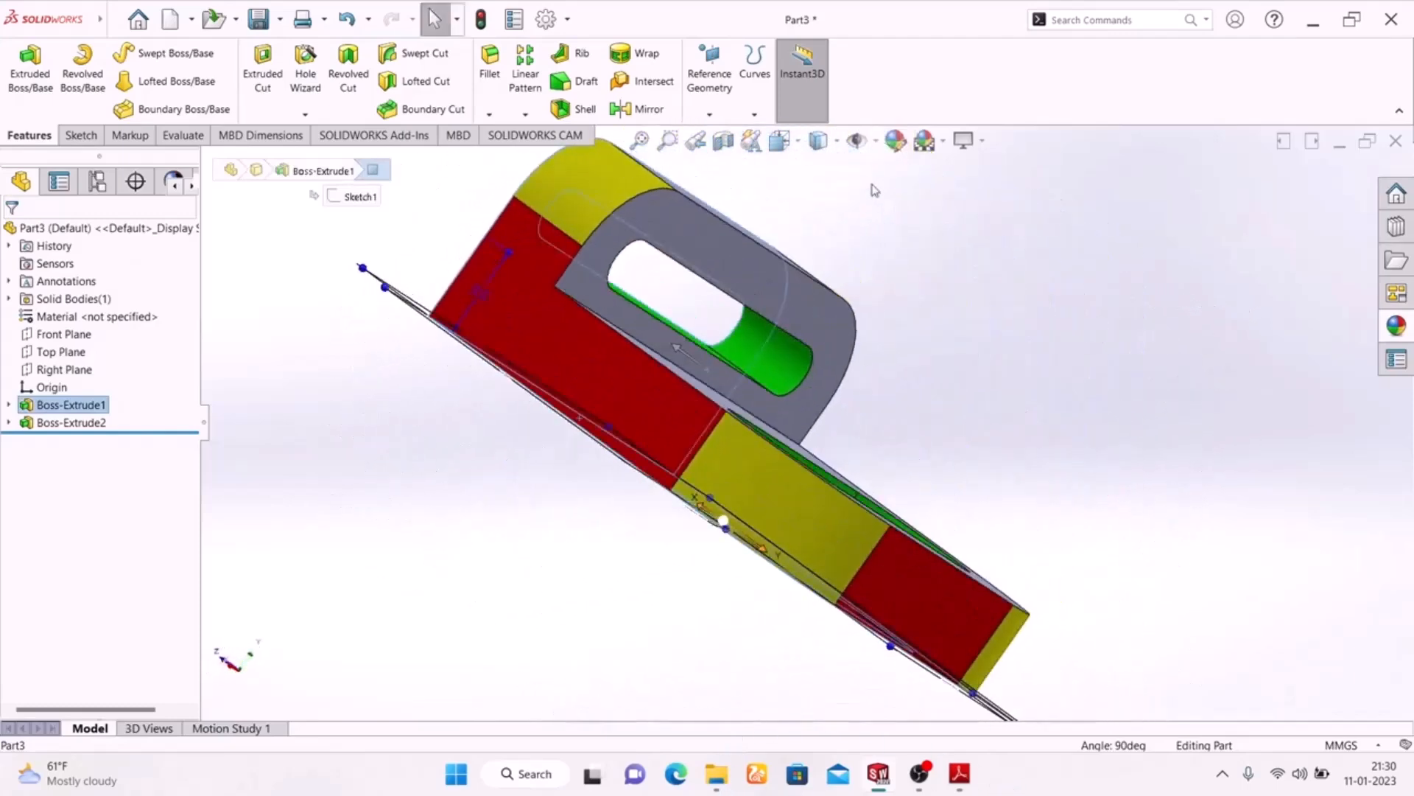
pyautogui.click(896, 140)
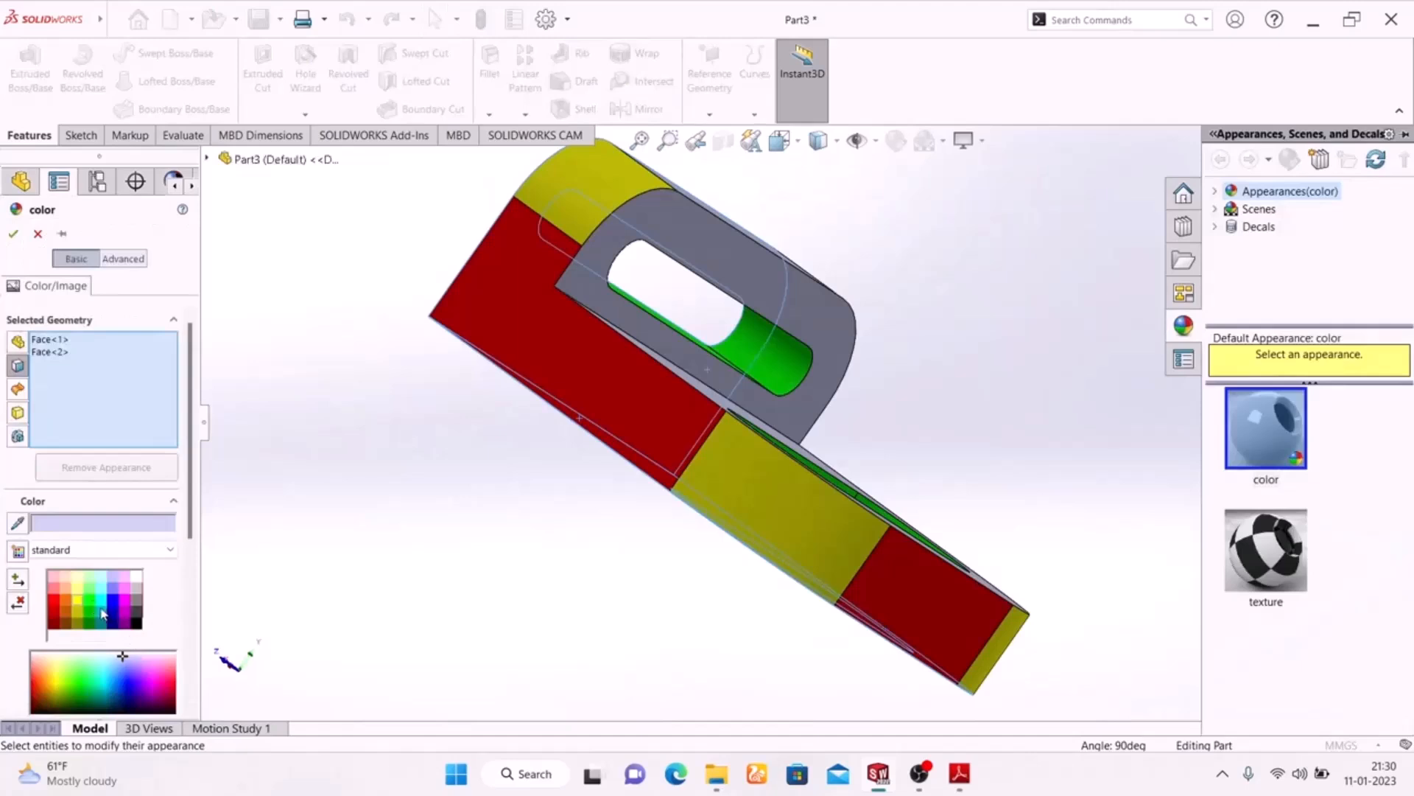
pyautogui.click(102, 609)
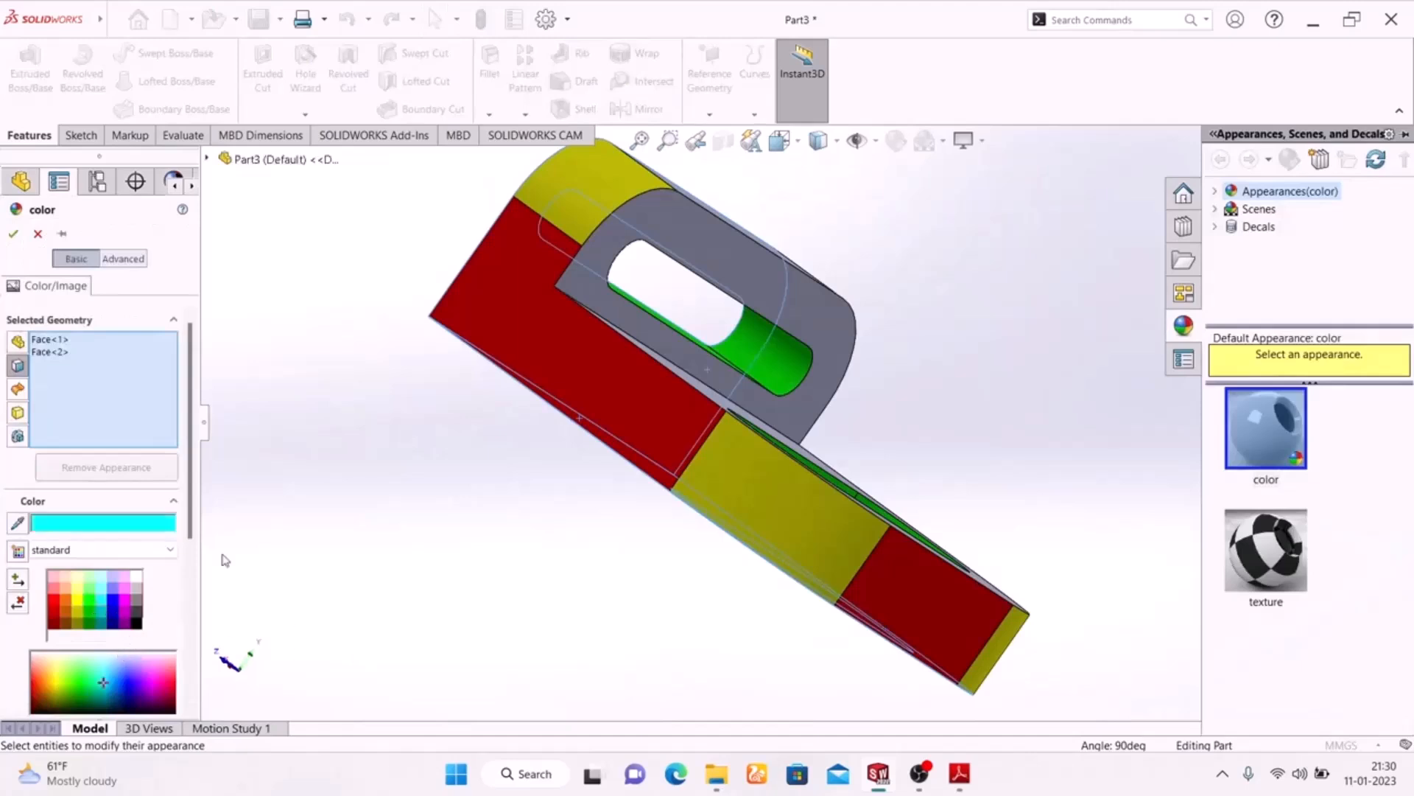
pyautogui.click(14, 234)
# Colour the base plate's upper face and the upright plate's inner slotted face standard magenta
pyautogui.moveTo(378, 540); pyautogui.dragTo(341, 652, button='middle')
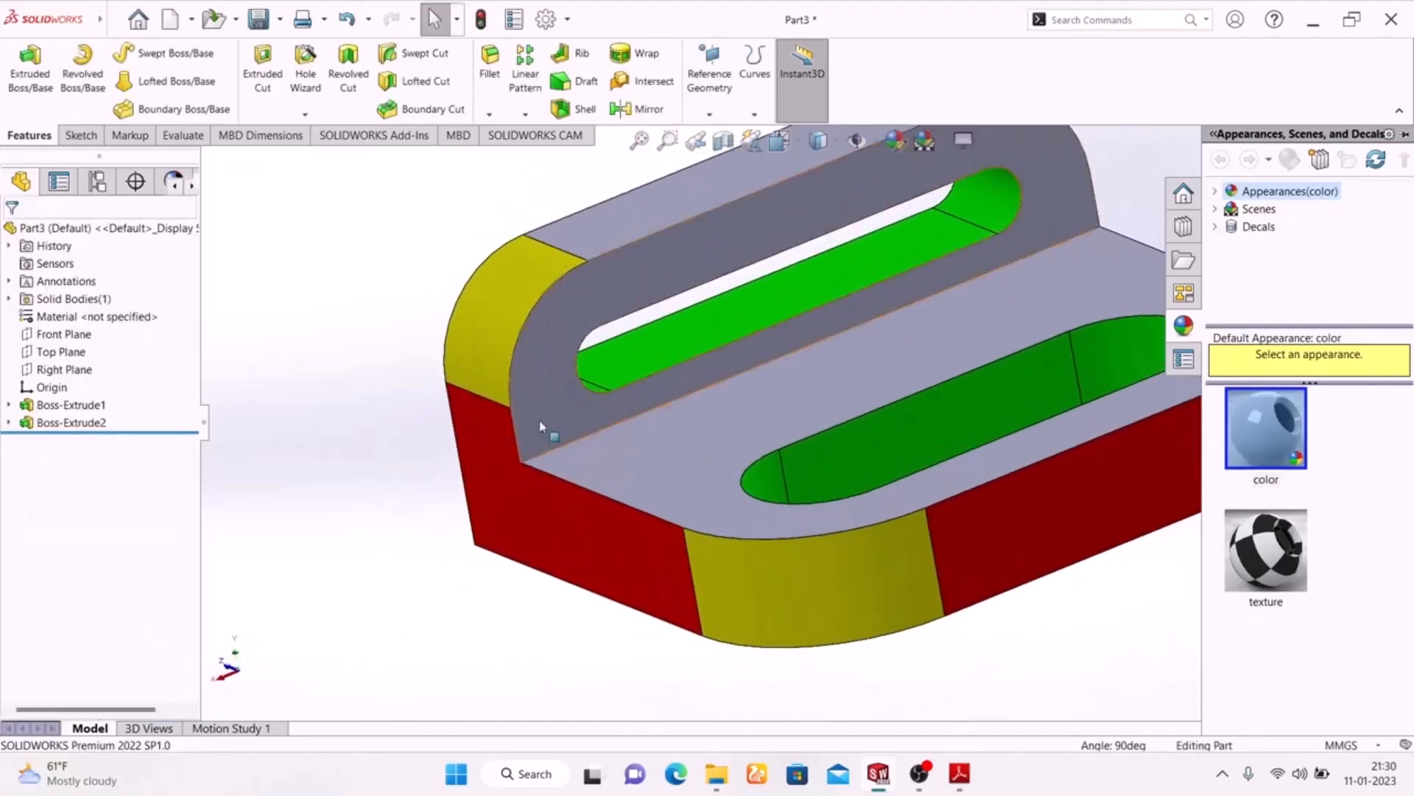
pyautogui.click(622, 463)
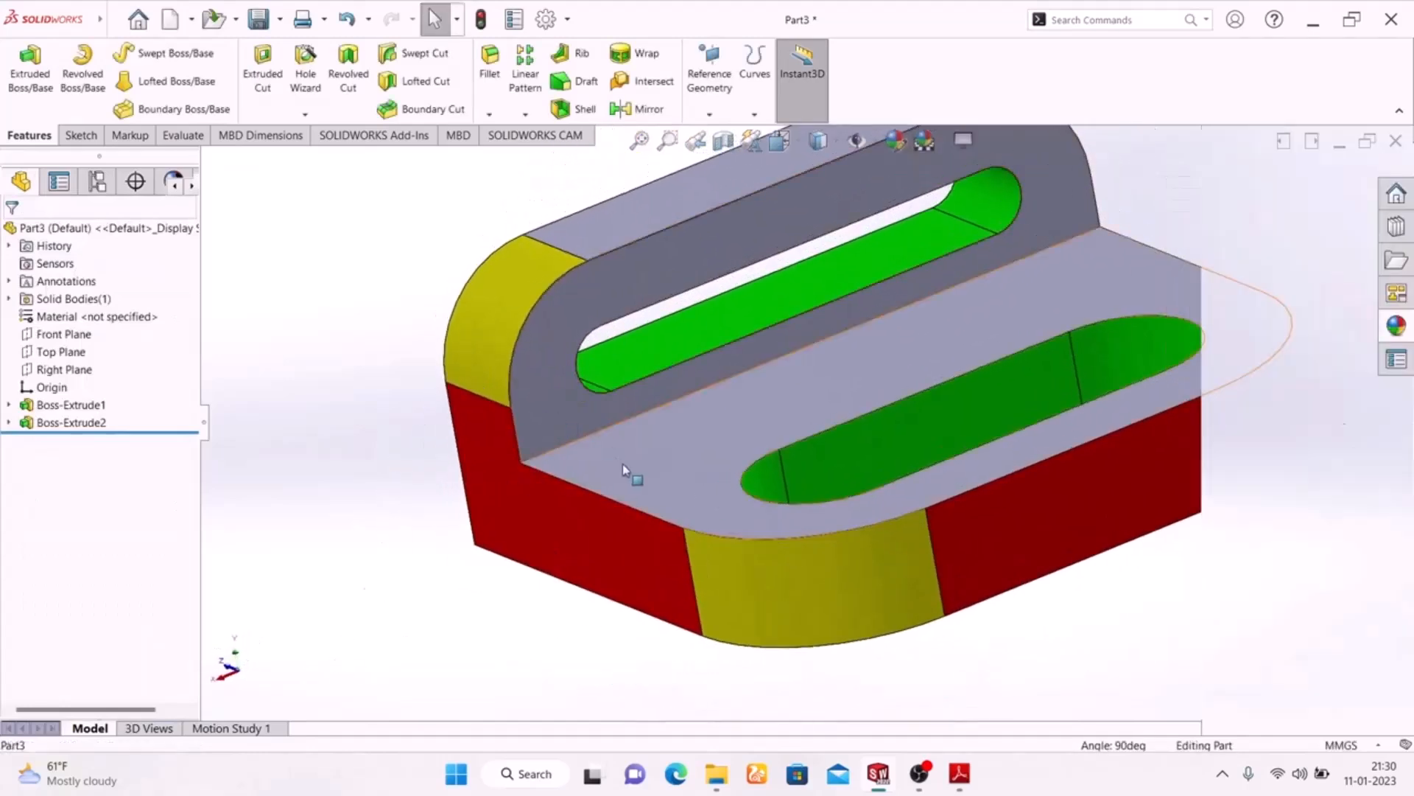
pyautogui.keyDown('ctrl'); pyautogui.click(572, 376); pyautogui.keyUp('ctrl')
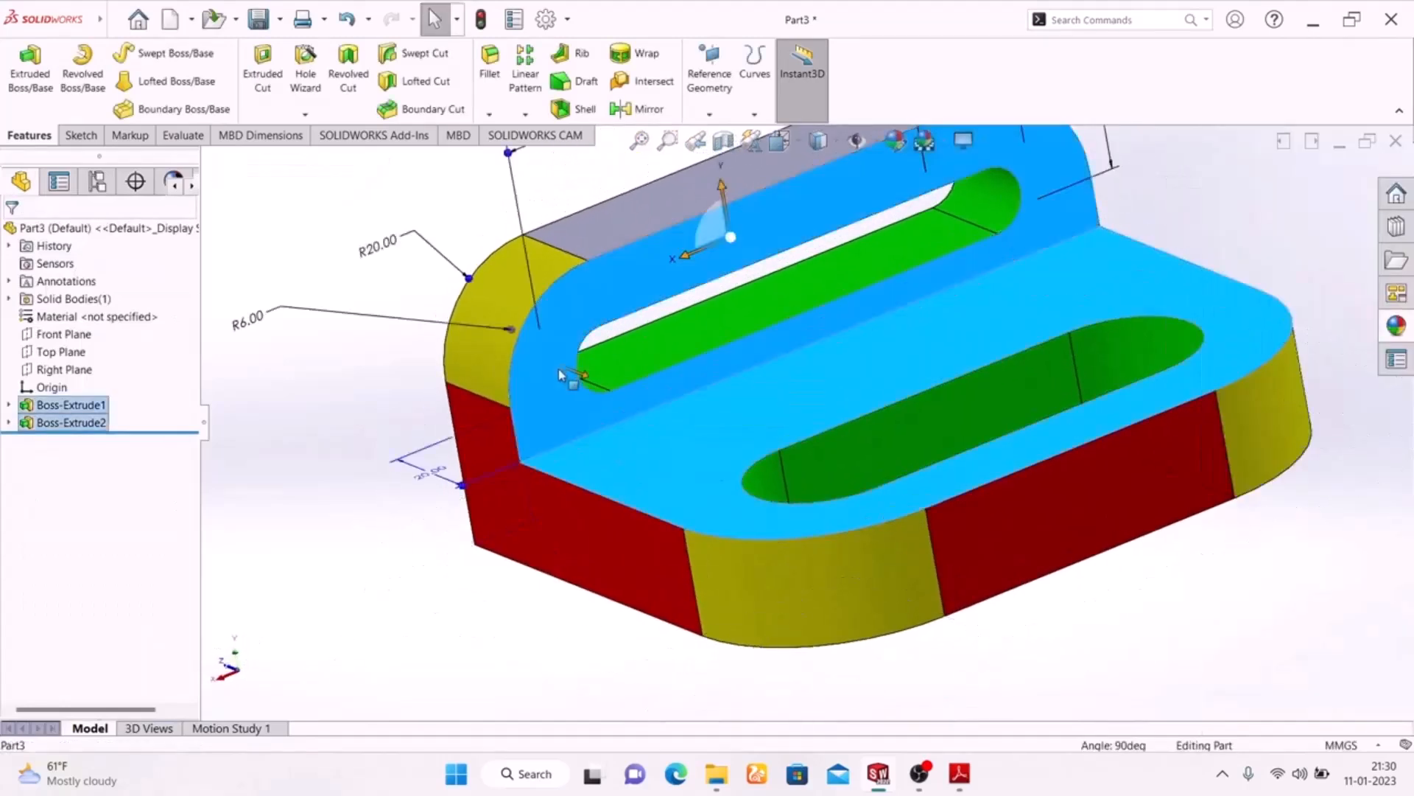
pyautogui.click(896, 141)
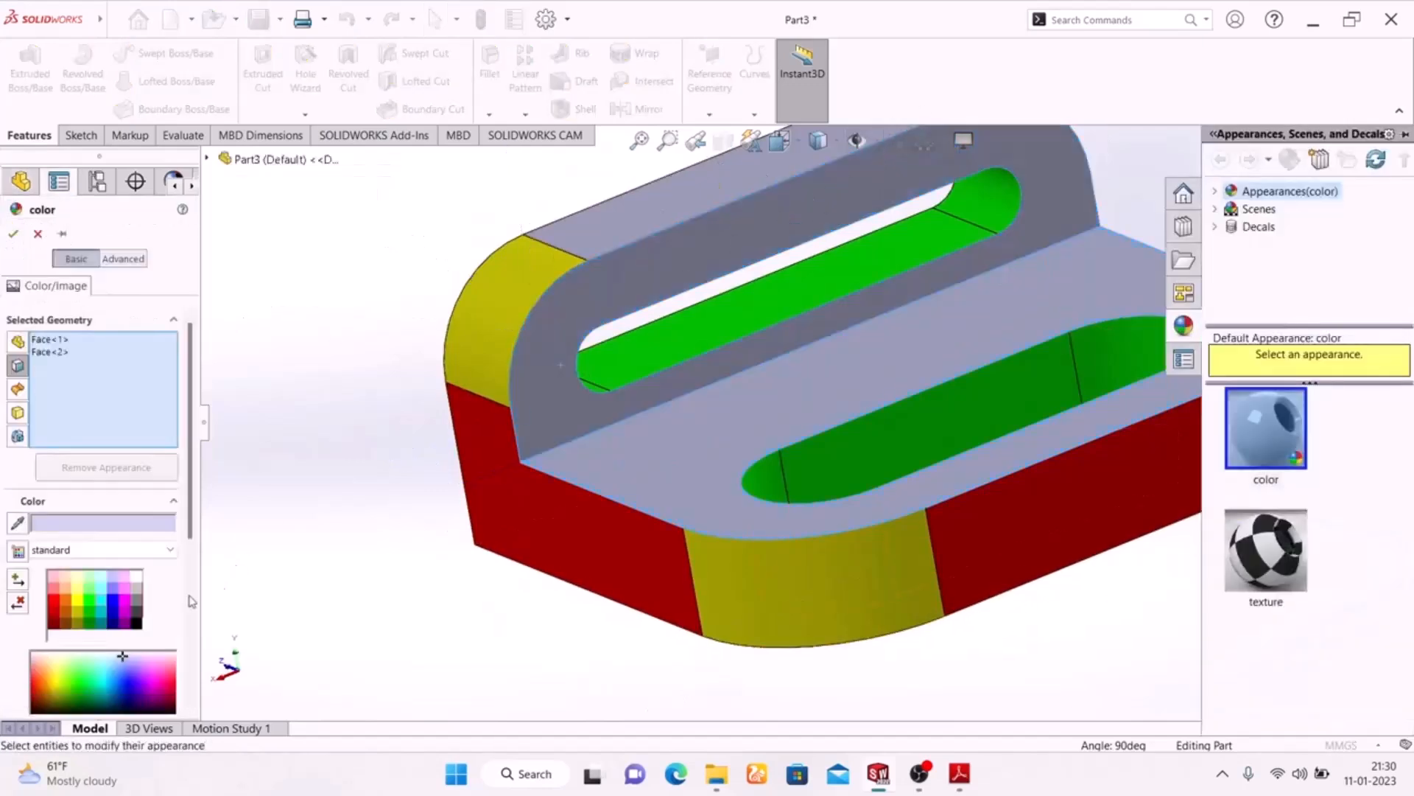
pyautogui.click(67, 603)
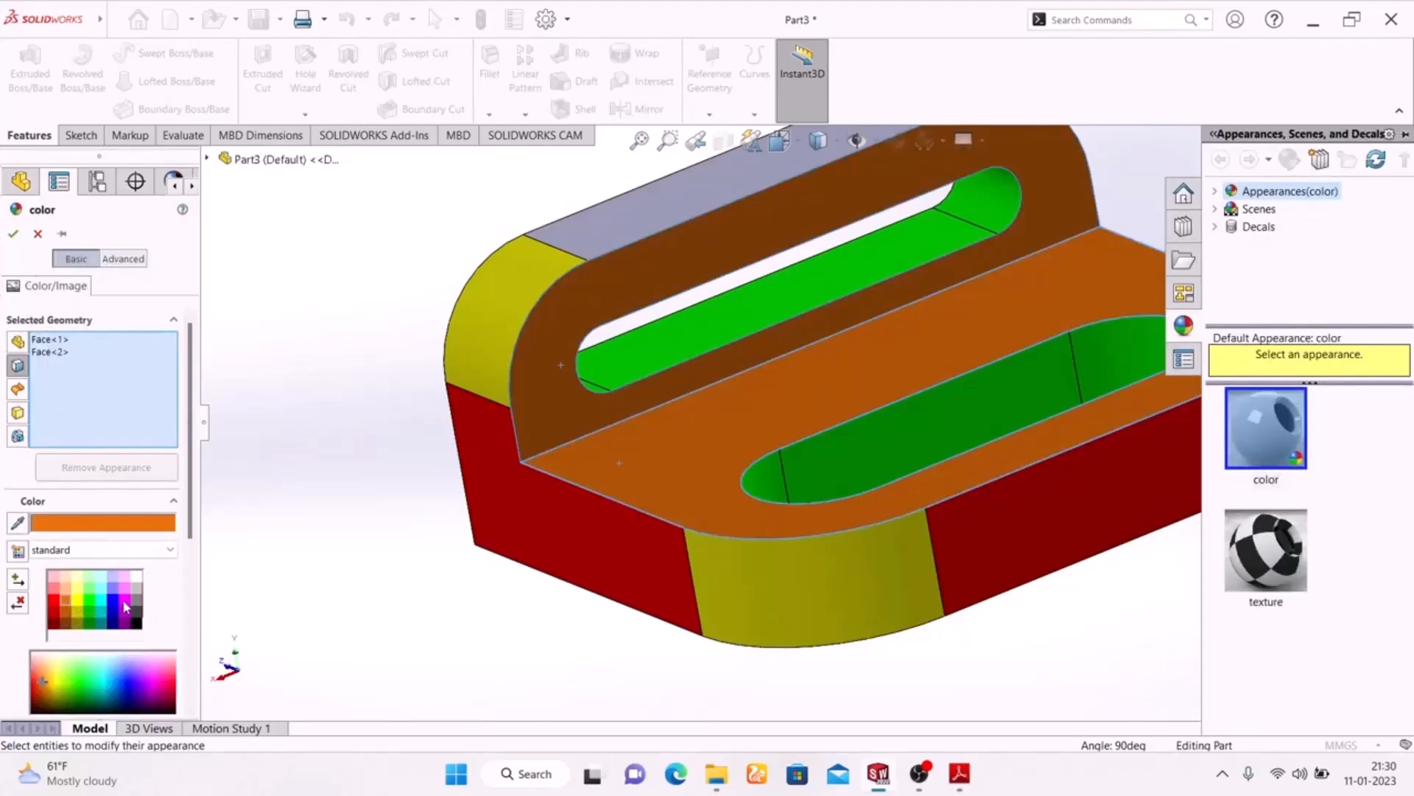
pyautogui.click(126, 604)
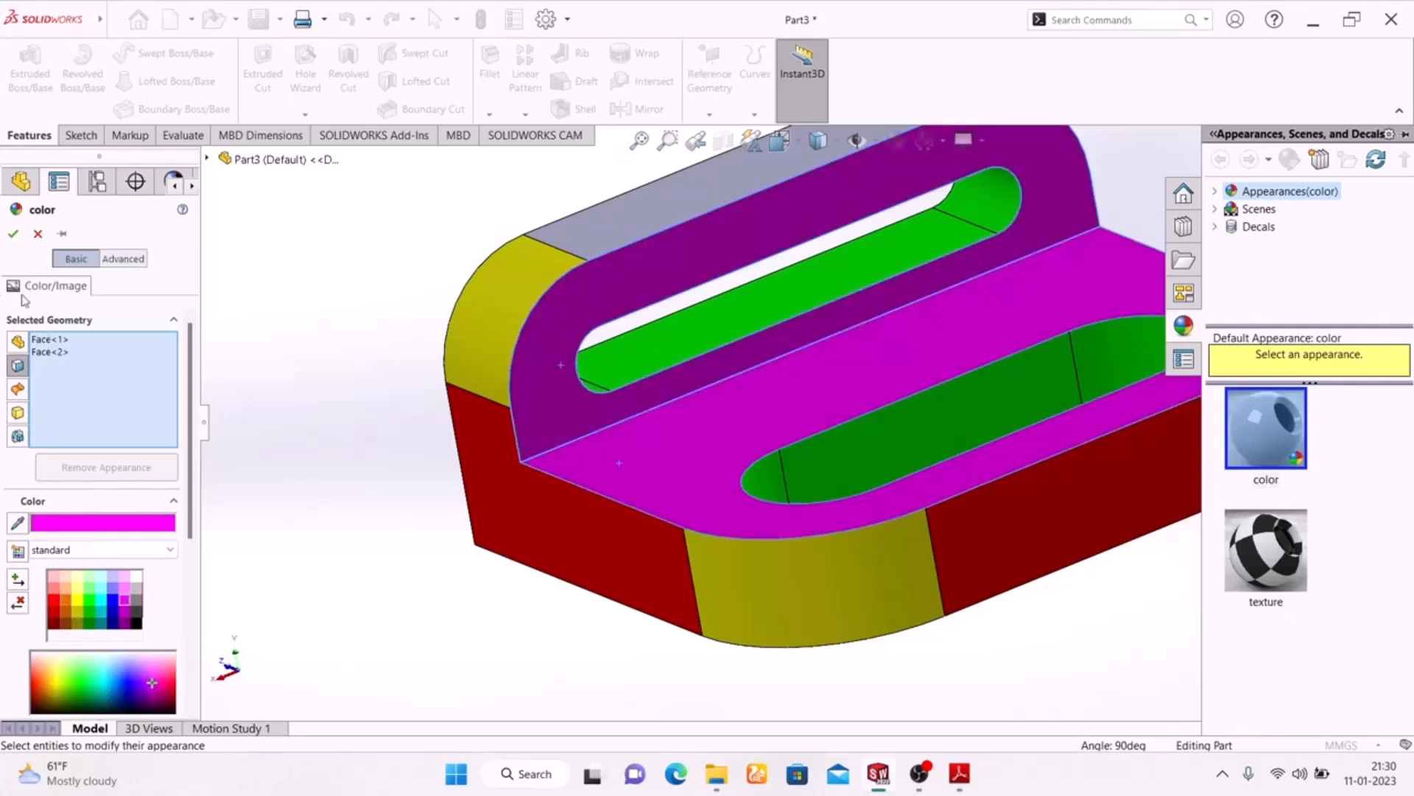
pyautogui.click(13, 235)
# Colour the flat top face of the upright plate standard red
pyautogui.moveTo(505, 639); pyautogui.dragTo(977, 708, button='middle')
pyautogui.scroll(5, 477, 572)
pyautogui.scroll(-6, 841, 326)
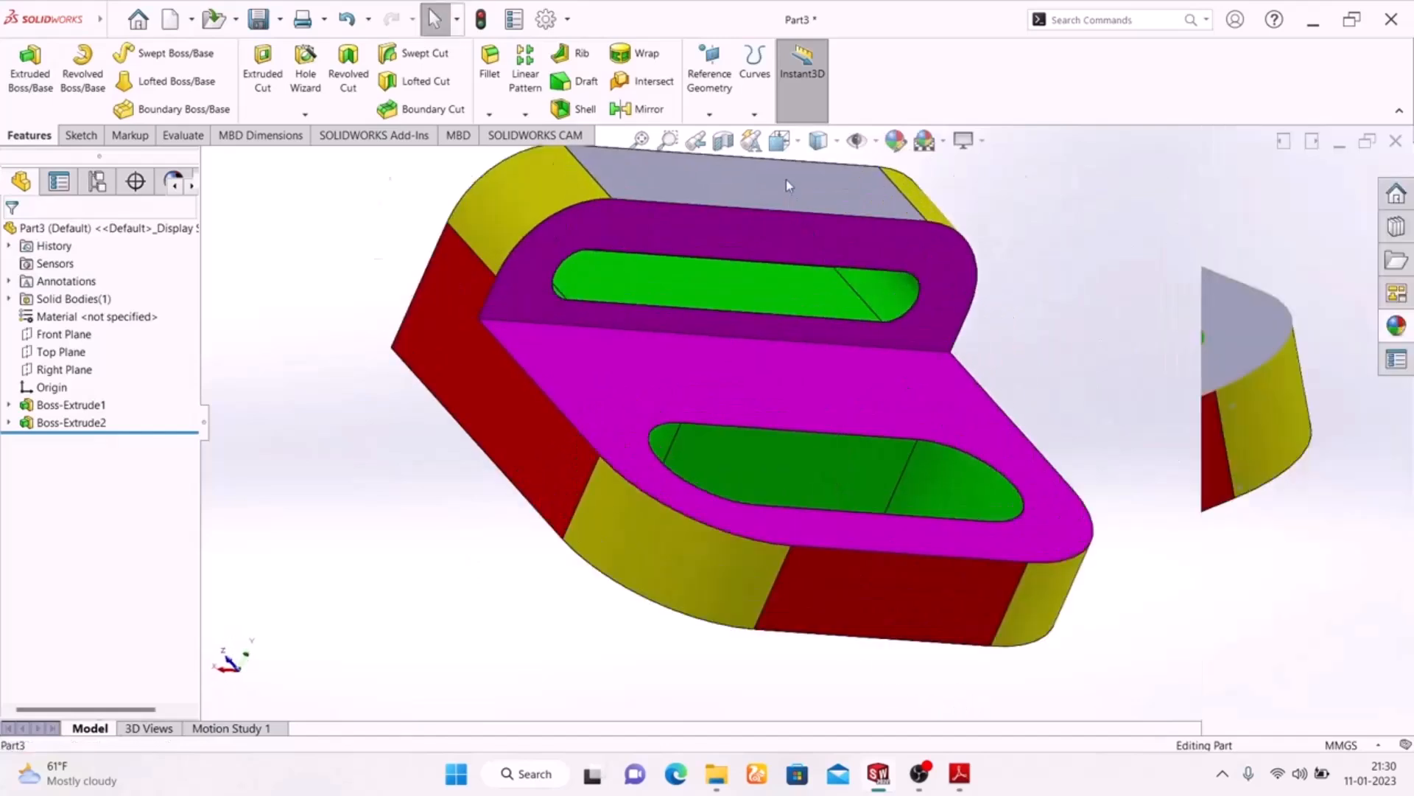
pyautogui.click(785, 180)
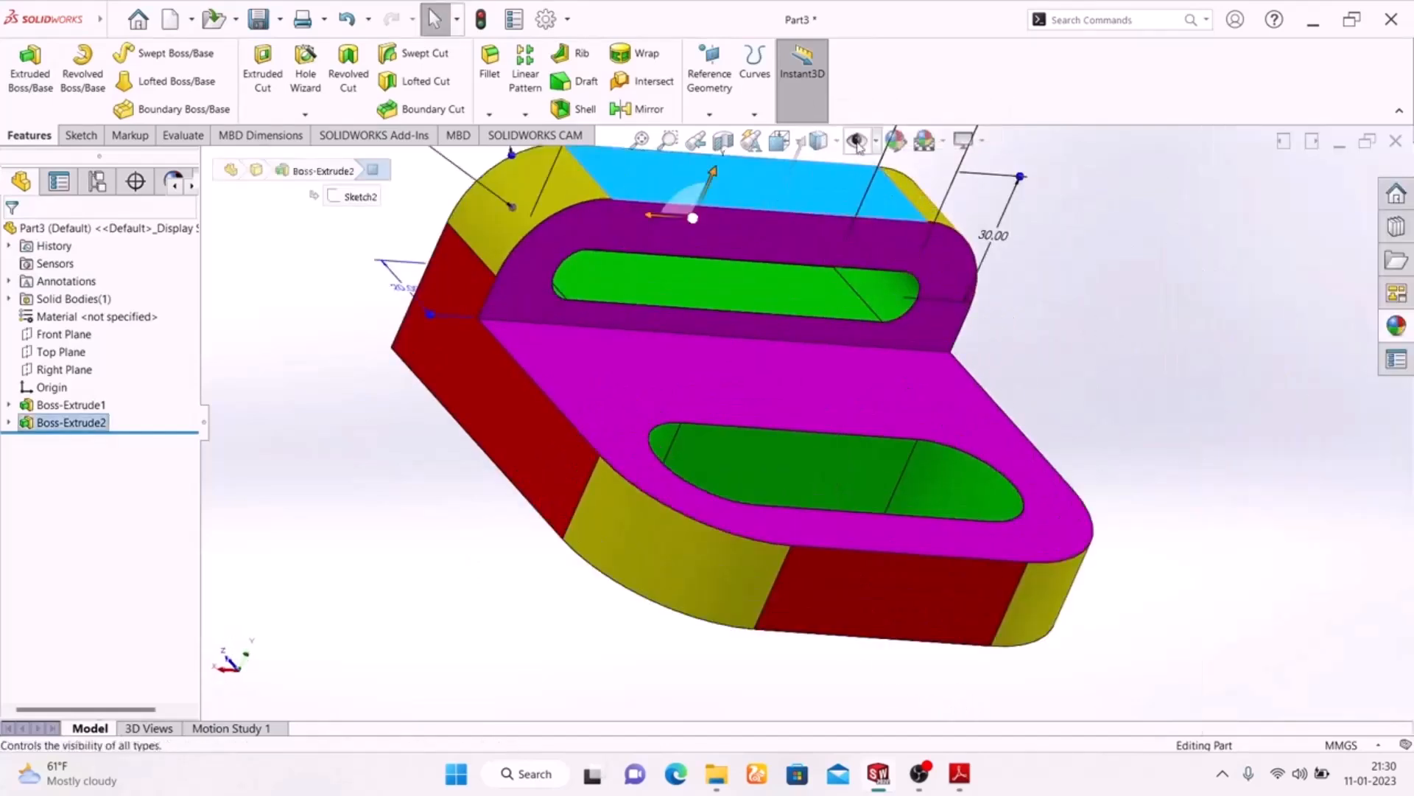
pyautogui.press('Escape')
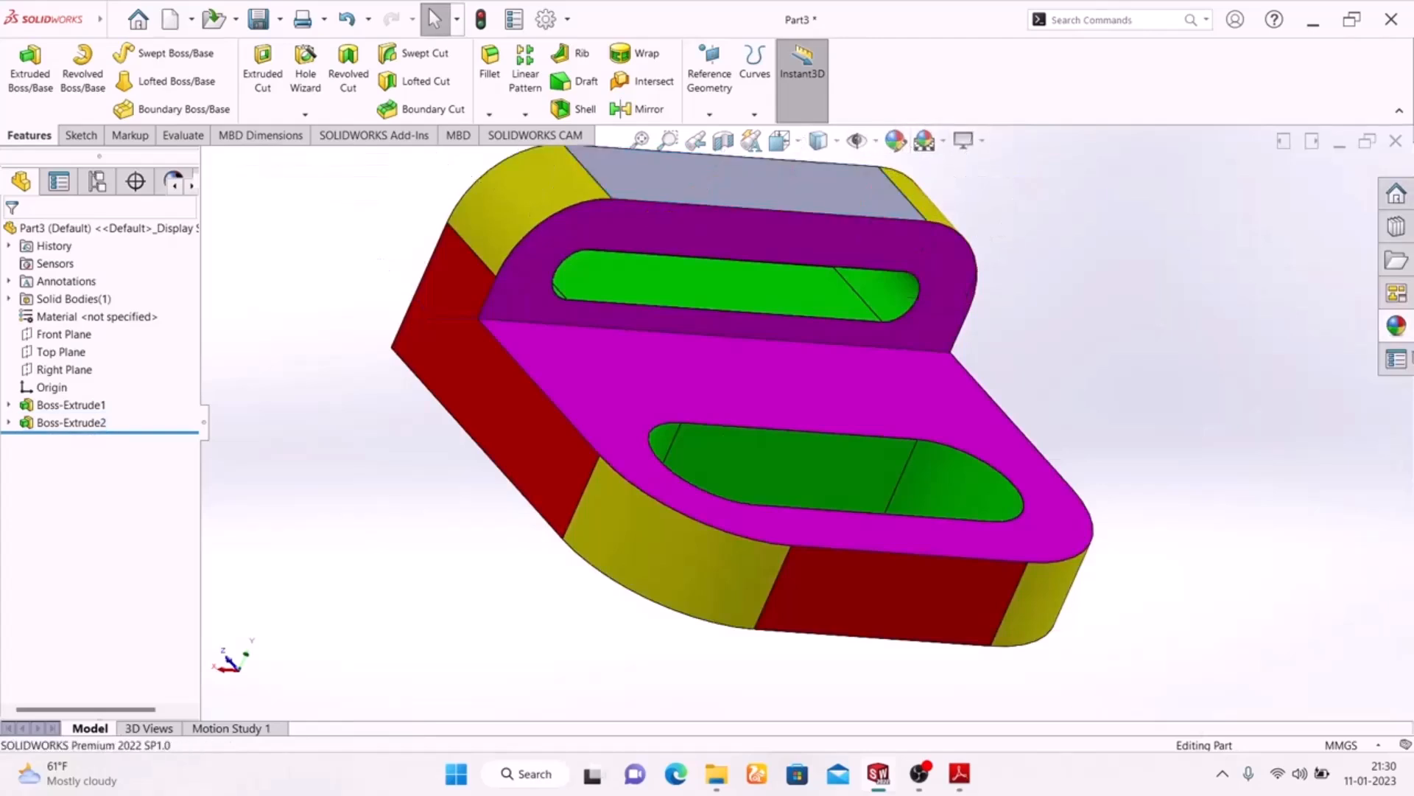
pyautogui.click(805, 202)
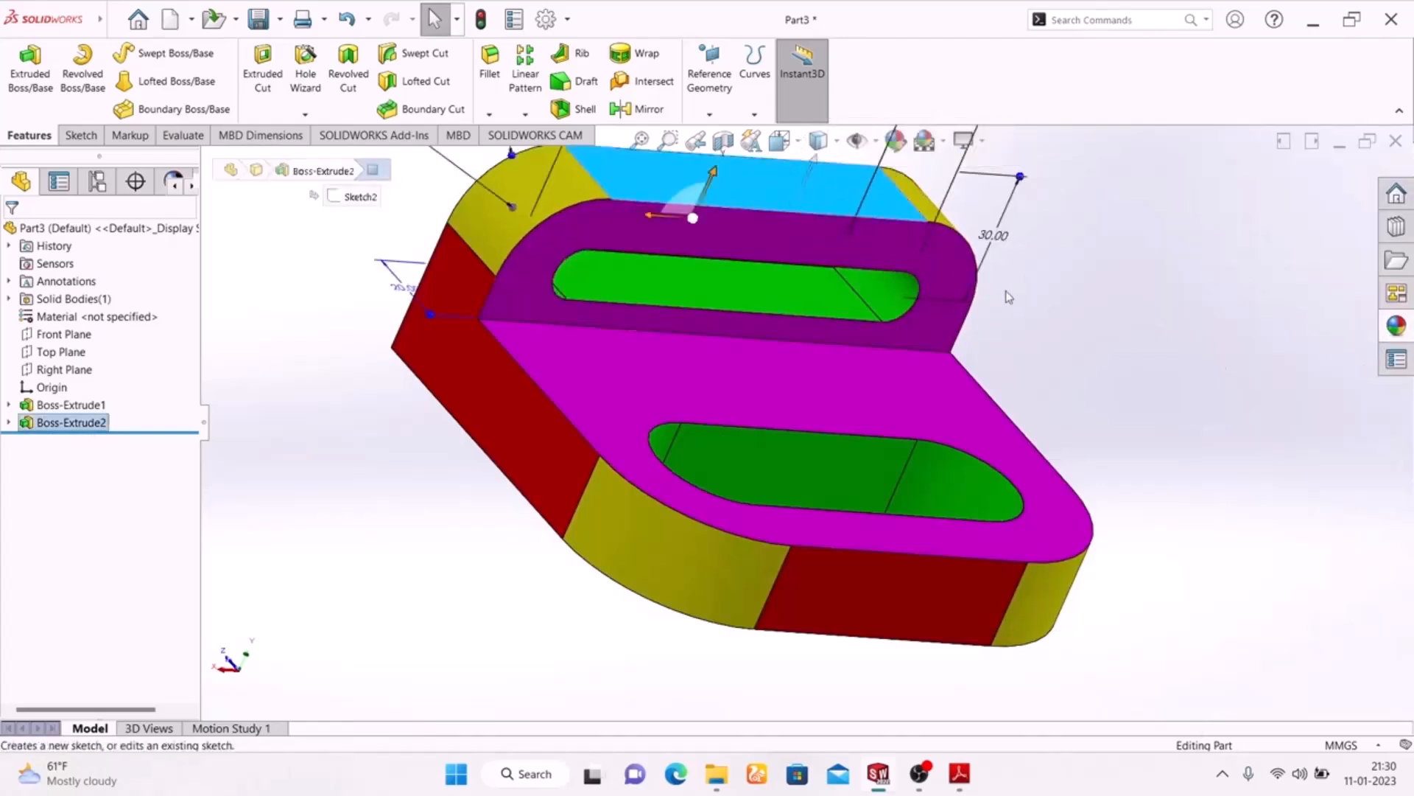
pyautogui.click(895, 141)
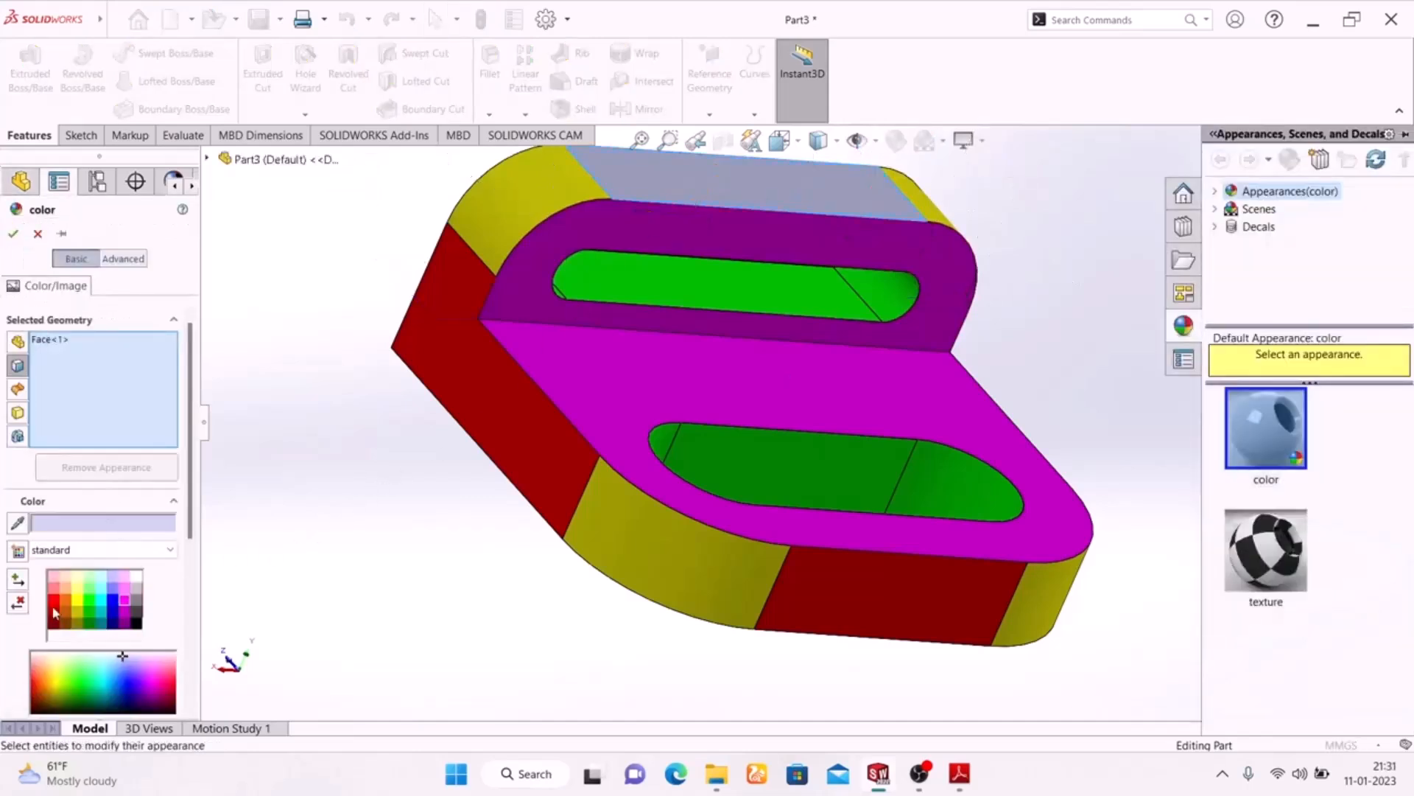
pyautogui.click(54, 603)
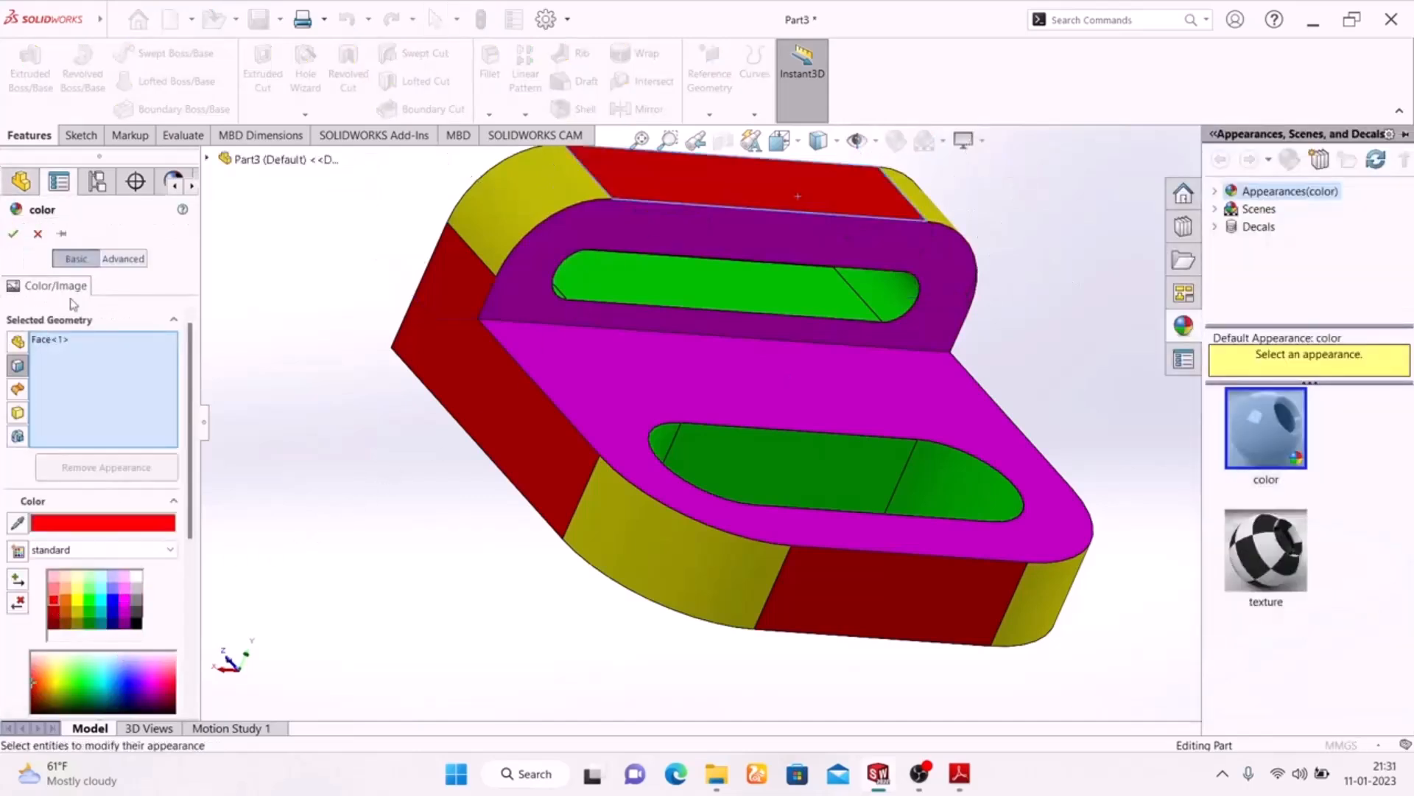
pyautogui.click(13, 234)
# Apply a plain white background scene to the coloured bracket
pyautogui.scroll(3, 426, 435)
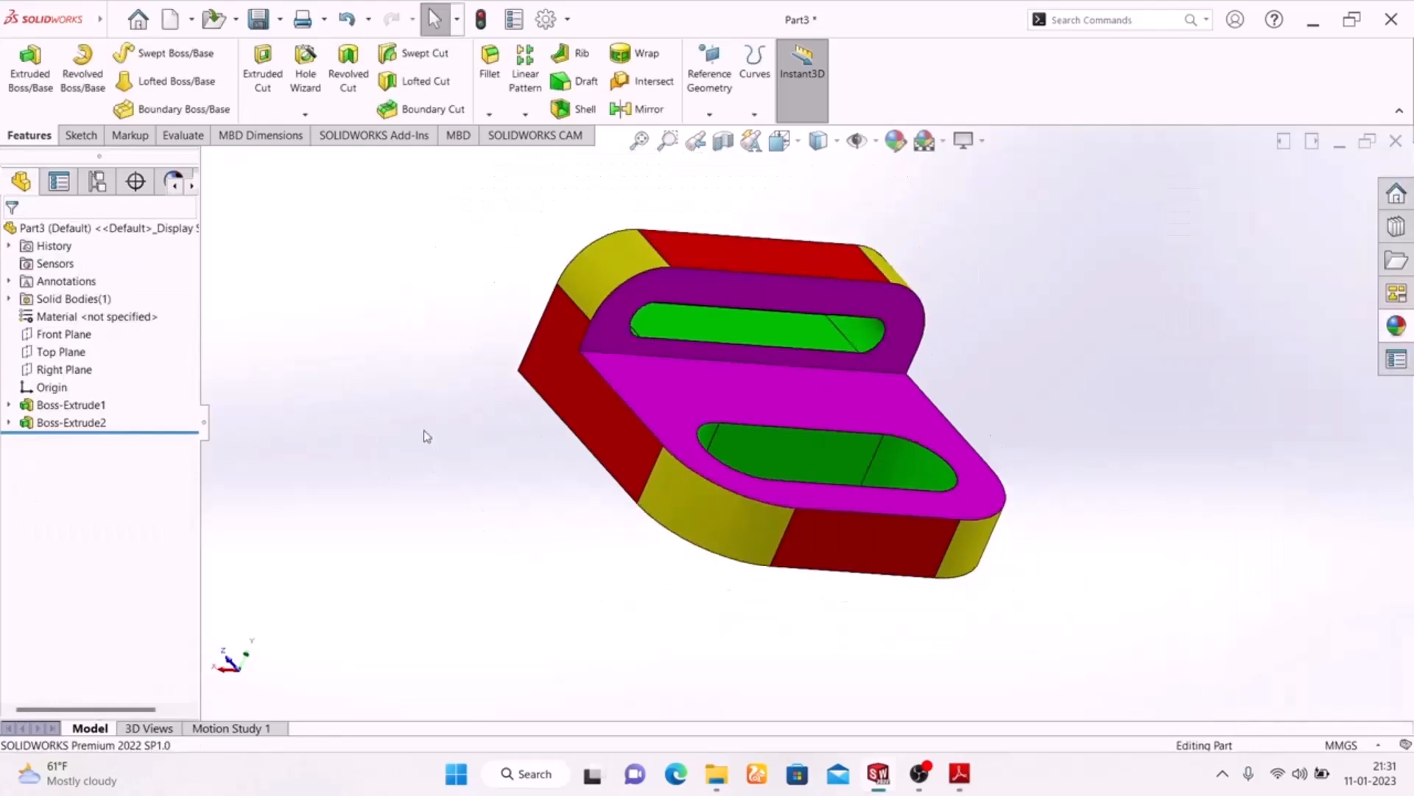
pyautogui.moveTo(448, 424); pyautogui.dragTo(442, 545, button='middle')
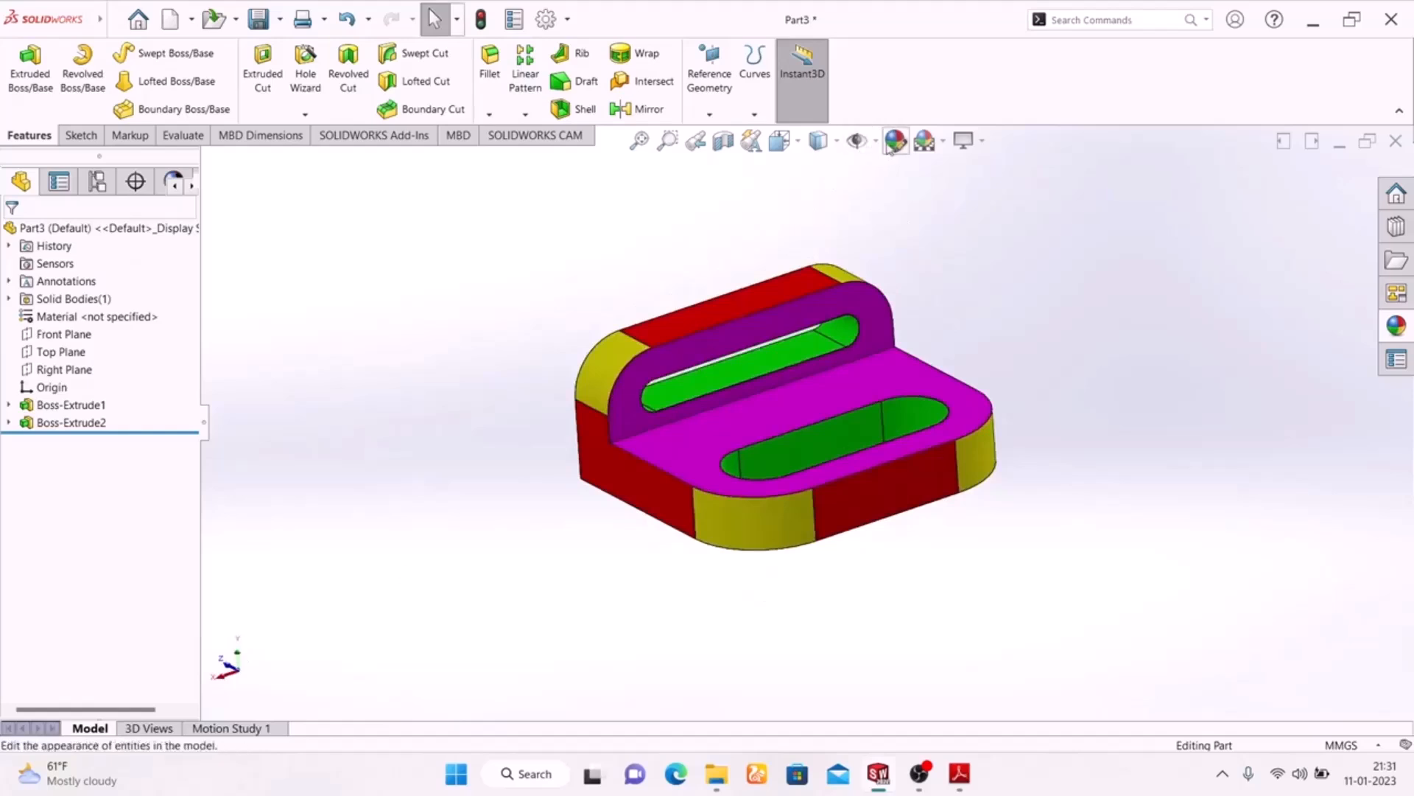
pyautogui.click(939, 151)
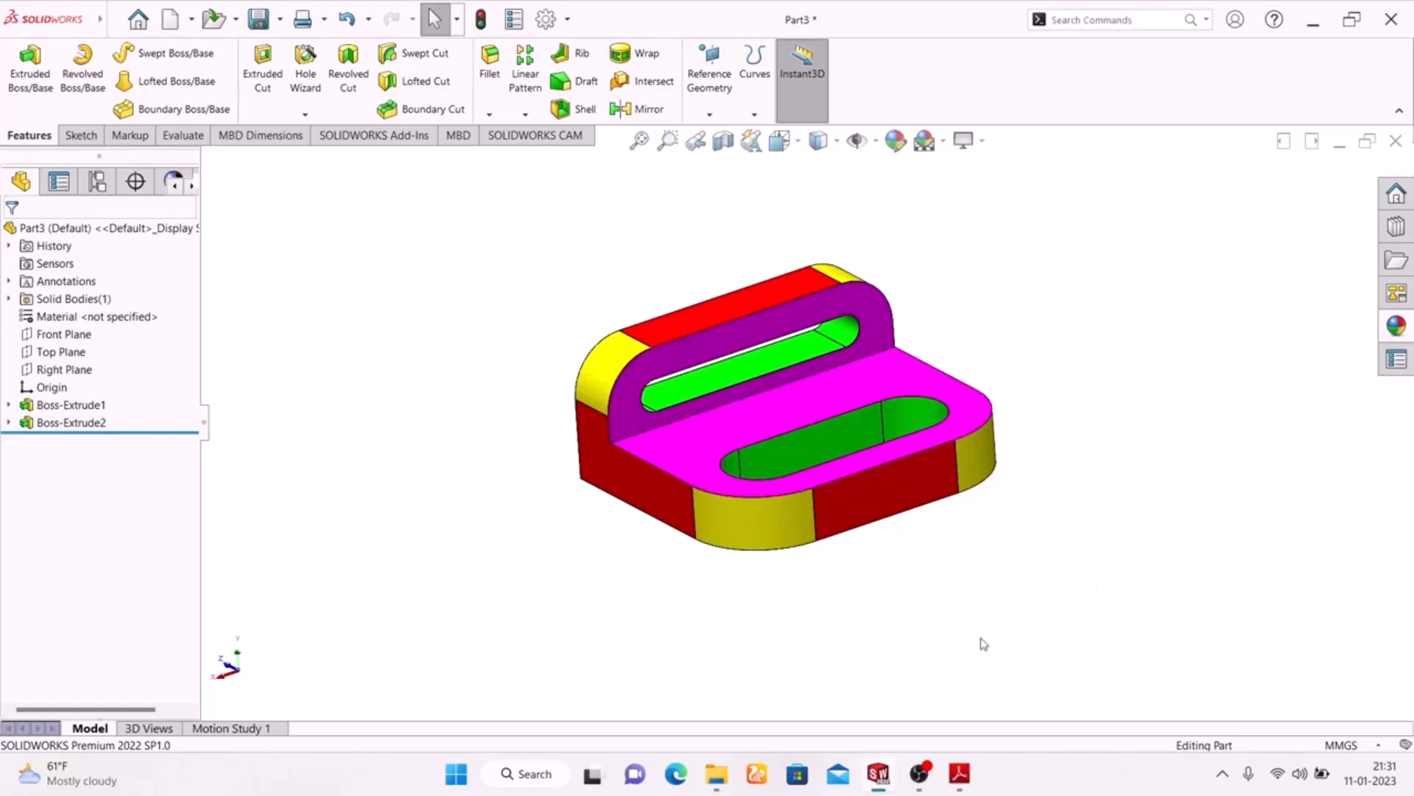
pyautogui.moveTo(1086, 565); pyautogui.dragTo(1085, 598, button='middle')
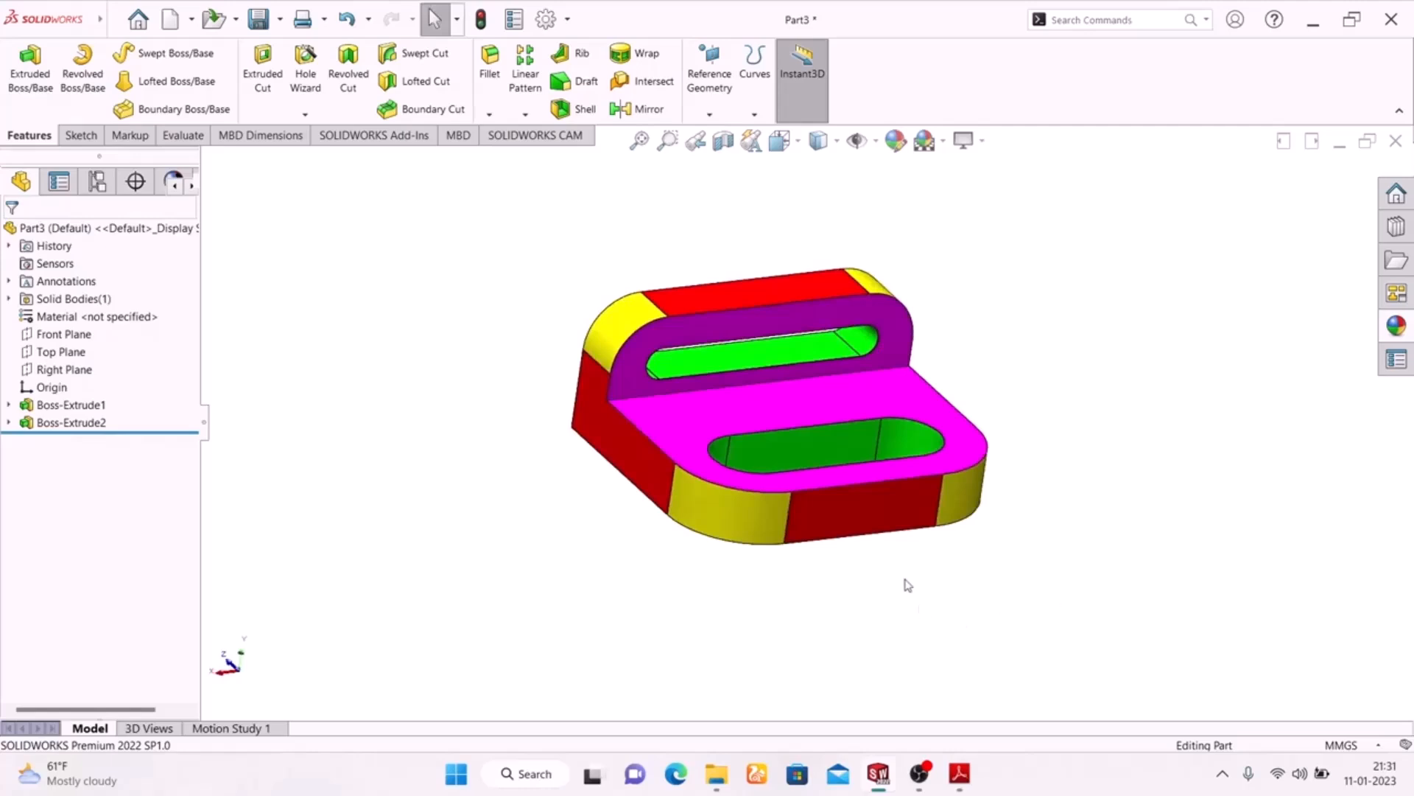
# Preview the coloured bracket with RealView Graphics and switch the effect back off
pyautogui.click(967, 141)
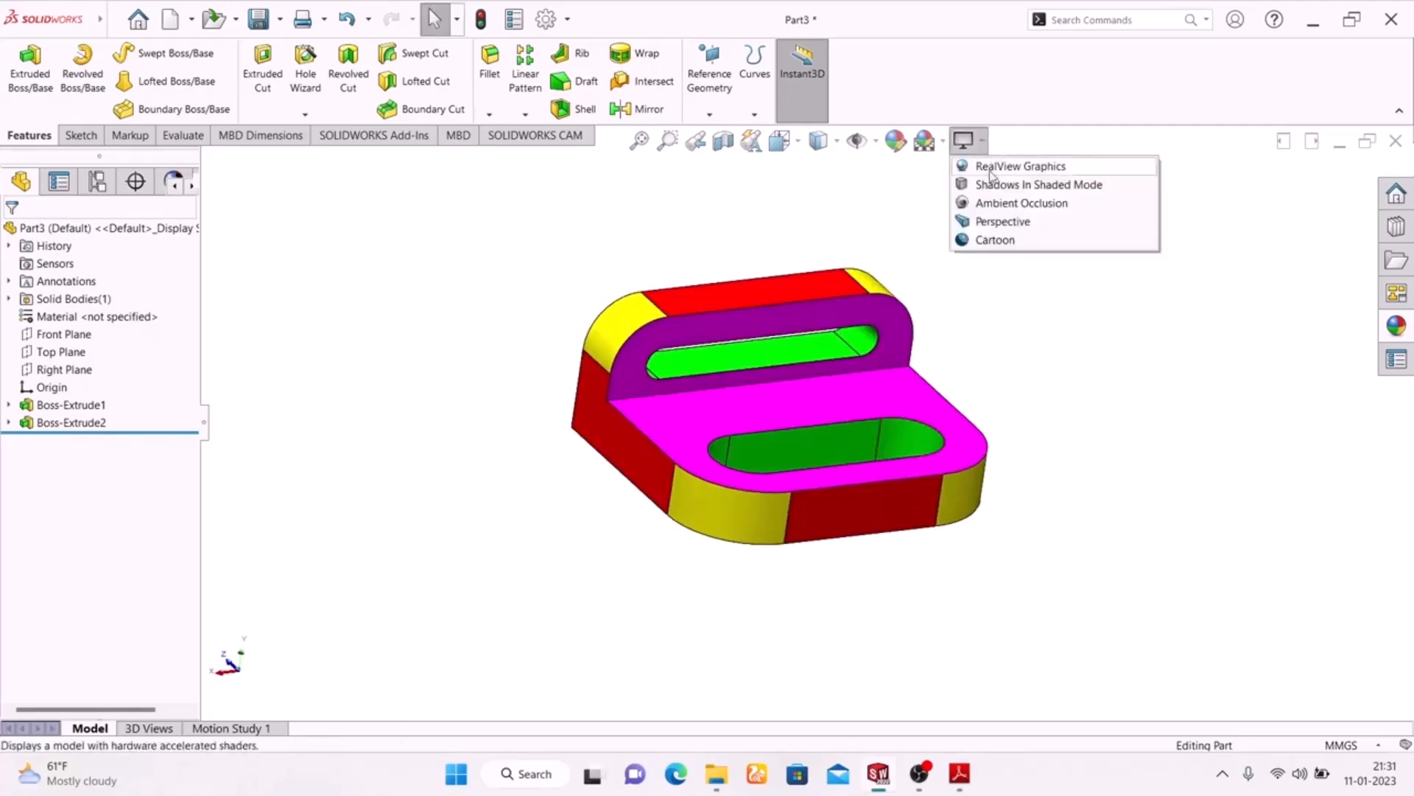
pyautogui.click(991, 168)
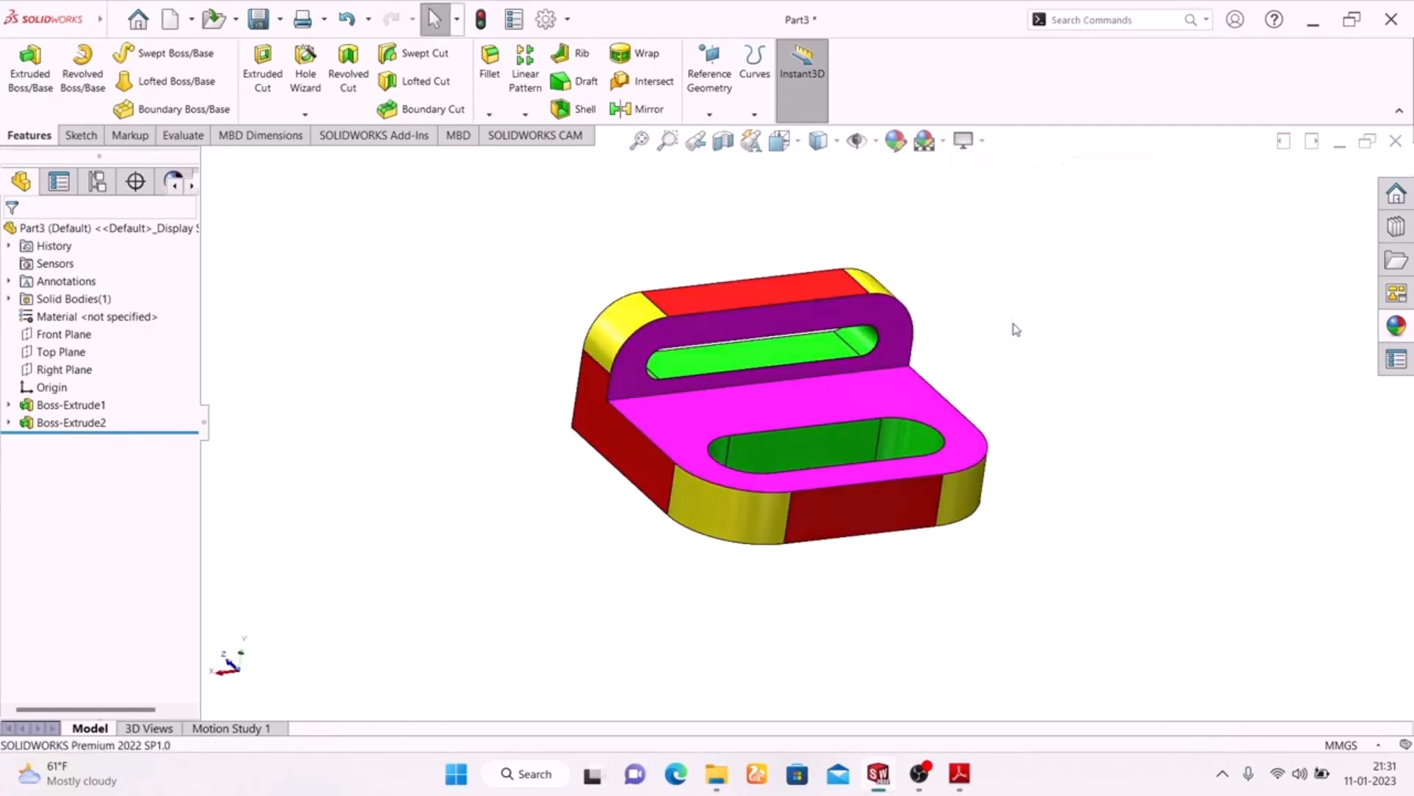
pyautogui.moveTo(1014, 335); pyautogui.dragTo(932, 471, button='middle')
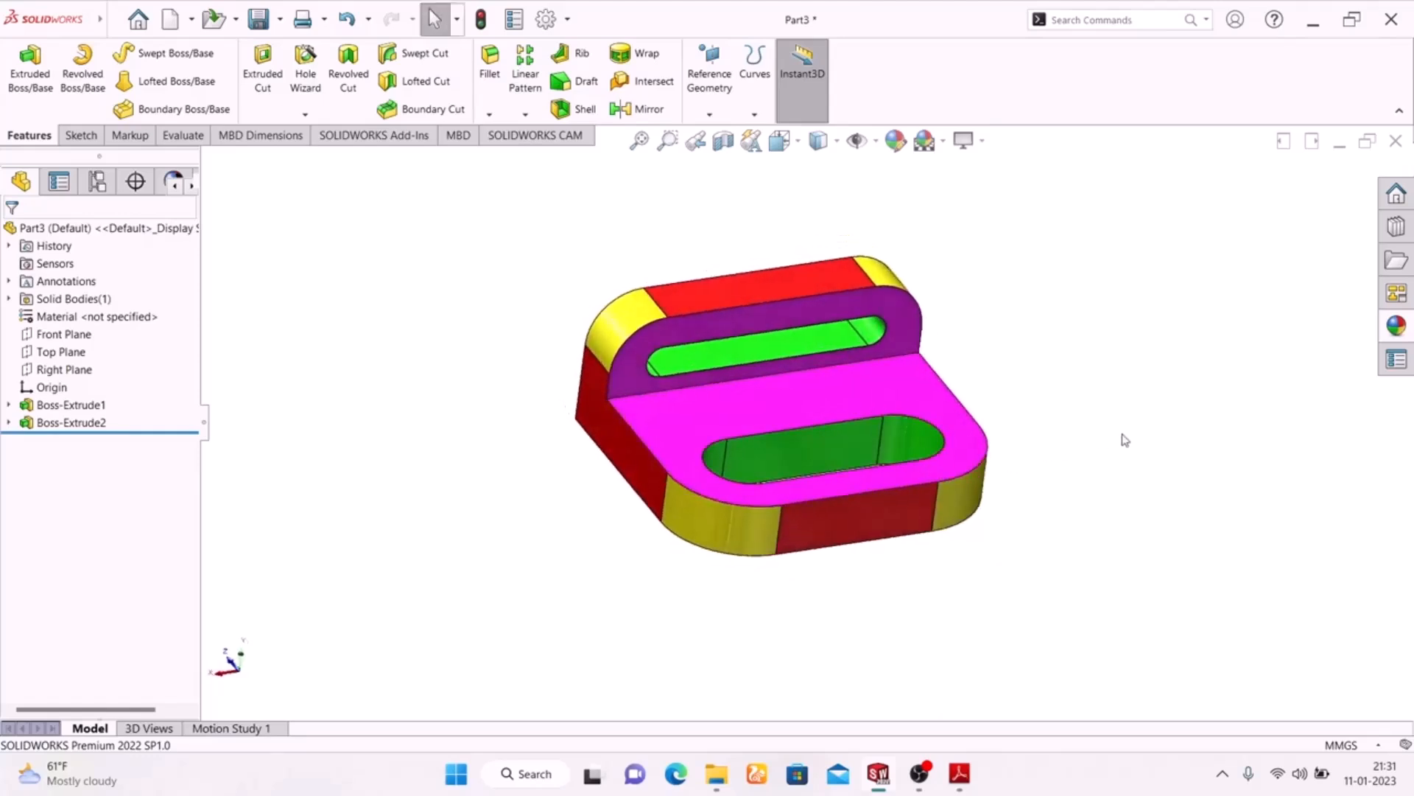
pyautogui.click(964, 140)
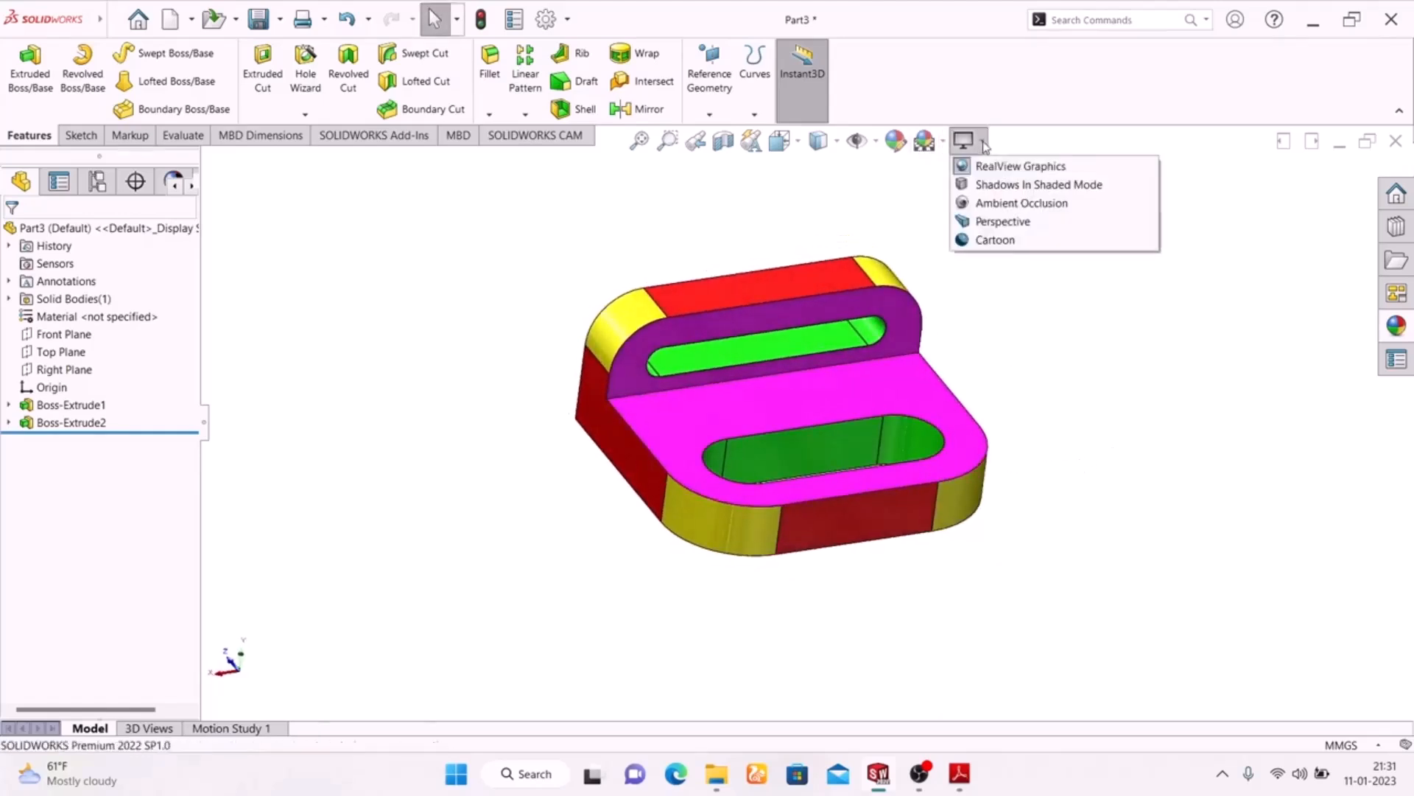
pyautogui.click(990, 174)
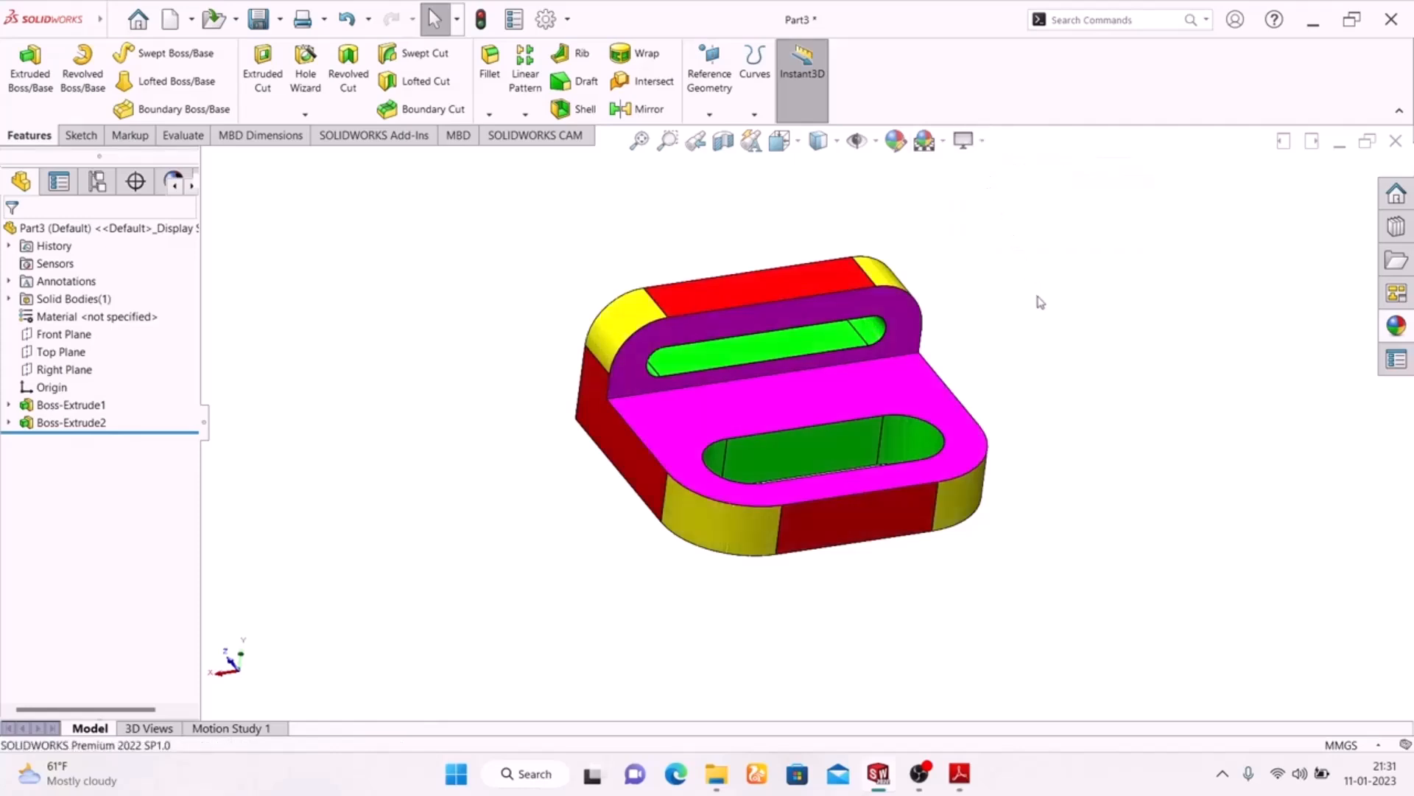